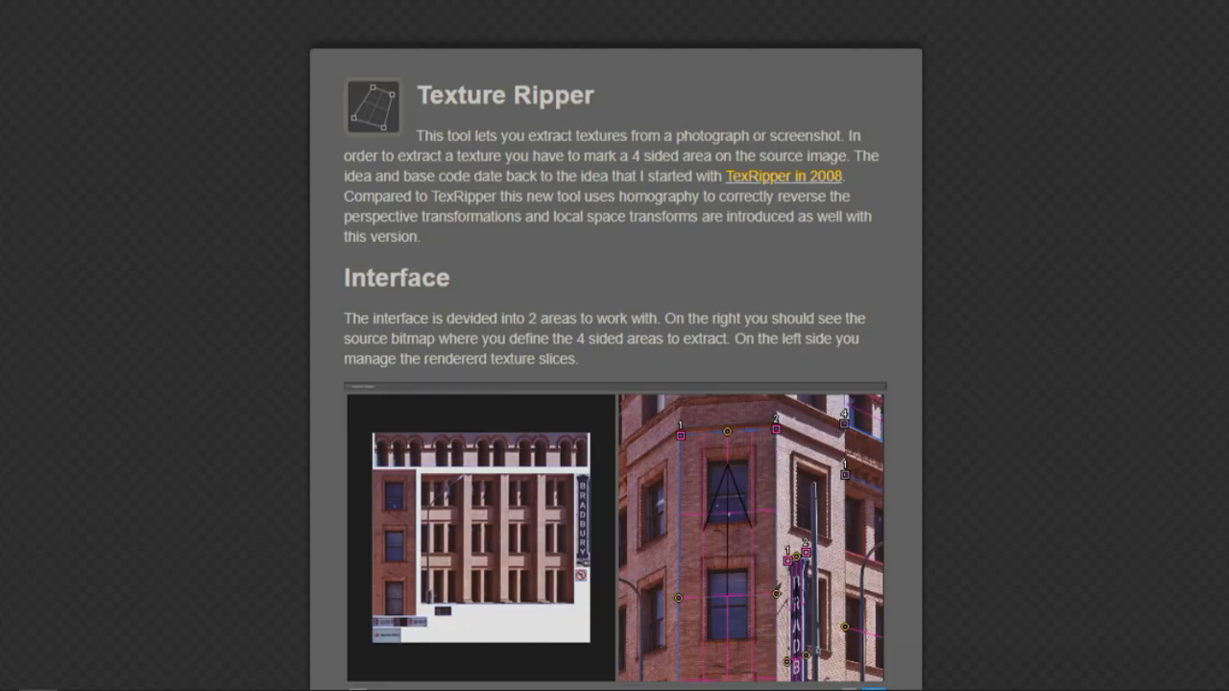
Step: Read through the Texture Ripper documentation, covering its interface, controls and shift mode sections
{"action": "scroll", "coordinate": [614, 346], "scroll_direction": "down", "scroll_amount": 3}
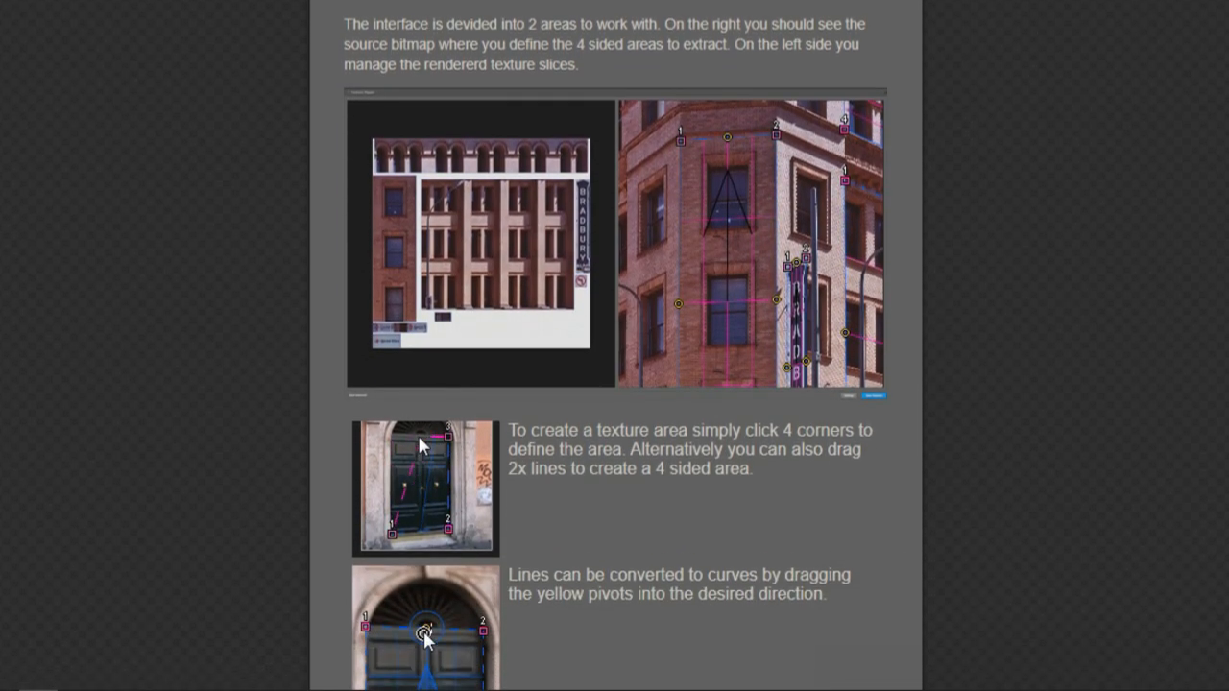
{"action": "scroll", "coordinate": [614, 346], "scroll_direction": "down", "scroll_amount": 7}
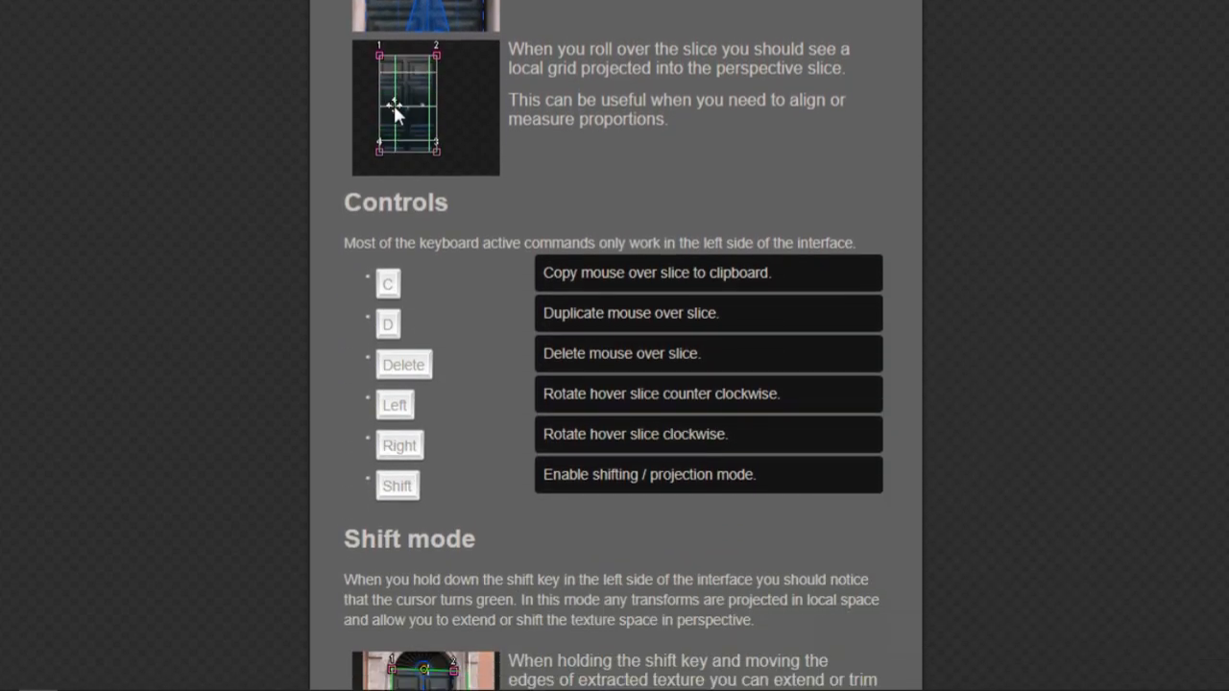
{"action": "scroll", "coordinate": [615, 345], "scroll_direction": "down", "scroll_amount": 6}
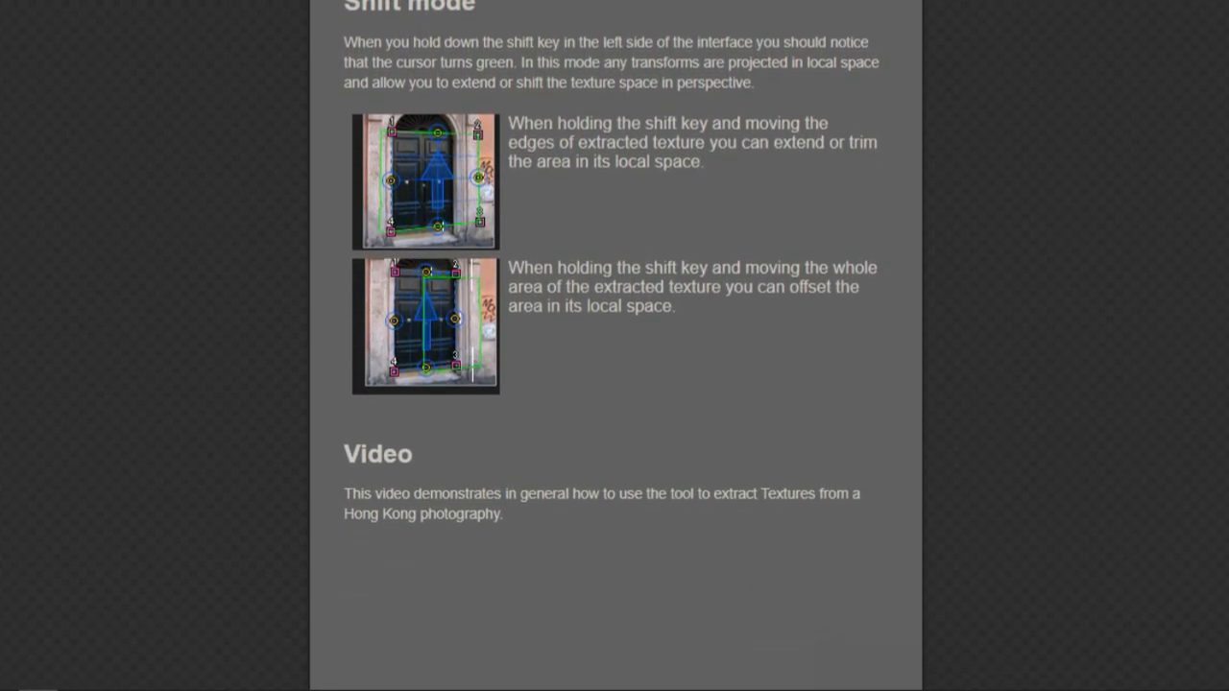
{"action": "scroll", "coordinate": [615, 346], "scroll_direction": "down", "scroll_amount": 6}
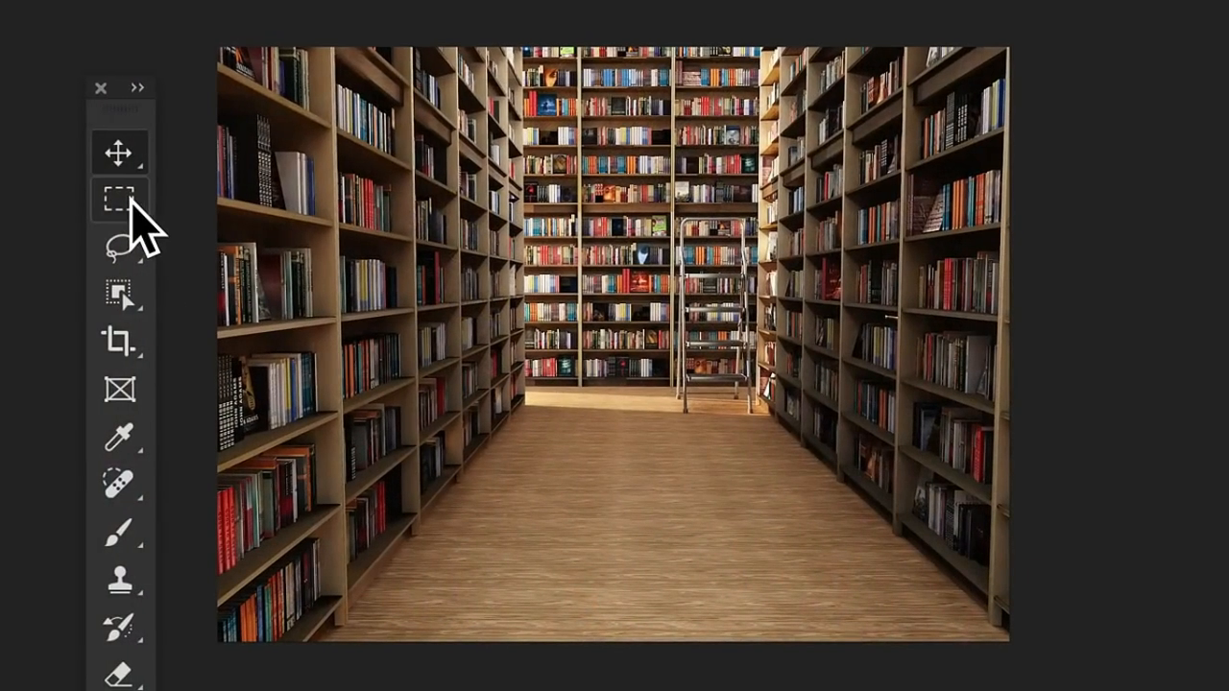
{"action": "left_click", "coordinate": [130, 202]}
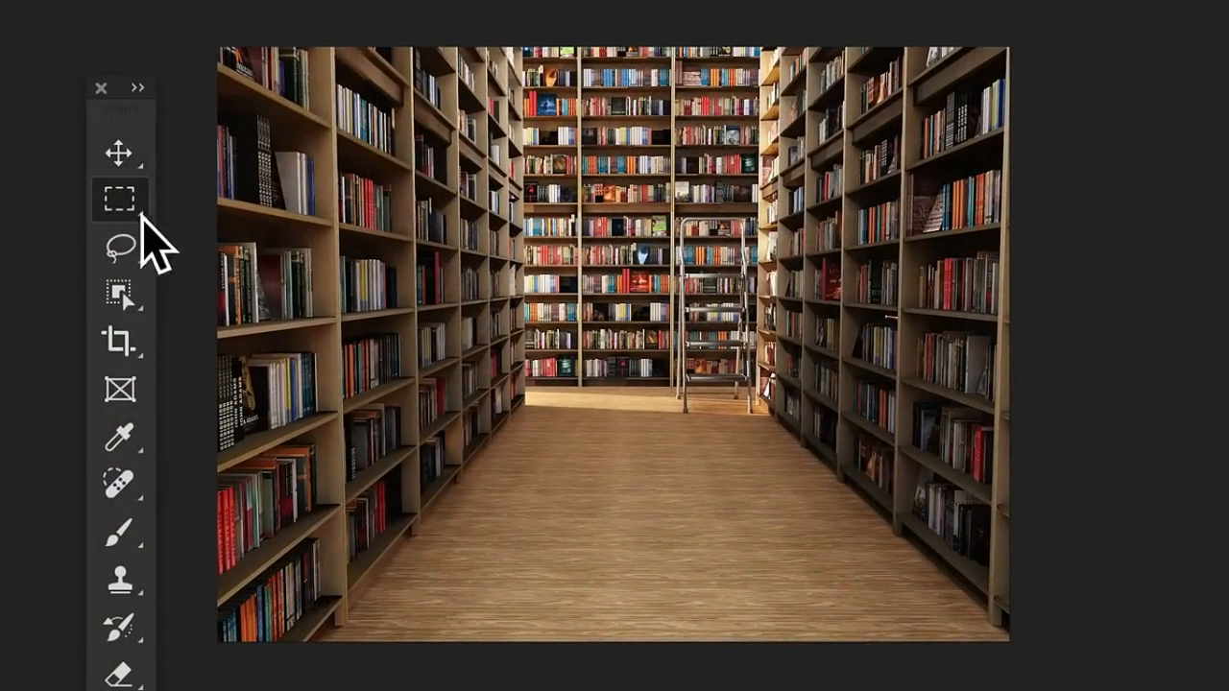
{"action": "left_click_drag", "start_coordinate": [508, 420], "coordinate": [773, 39]}
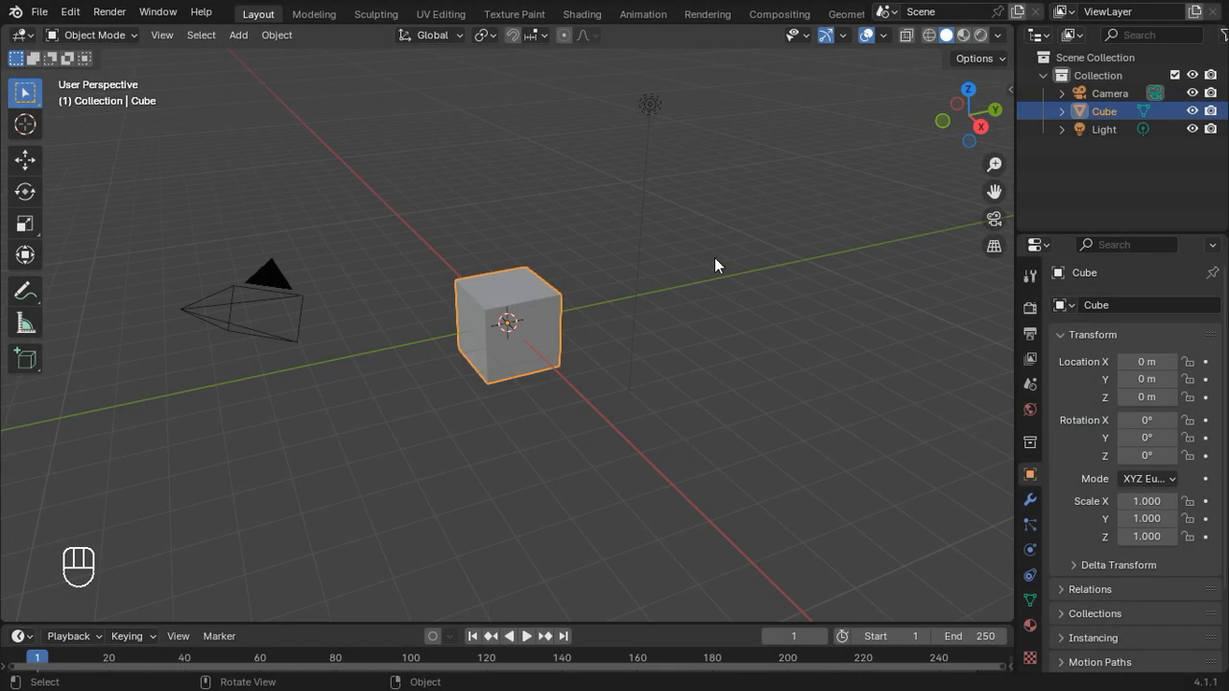
Step: Set the EEVEE viewport sampling to 1 in the scene's render settings
{"action": "scroll", "coordinate": [1027, 277], "scroll_direction": "down", "scroll_amount": 1}
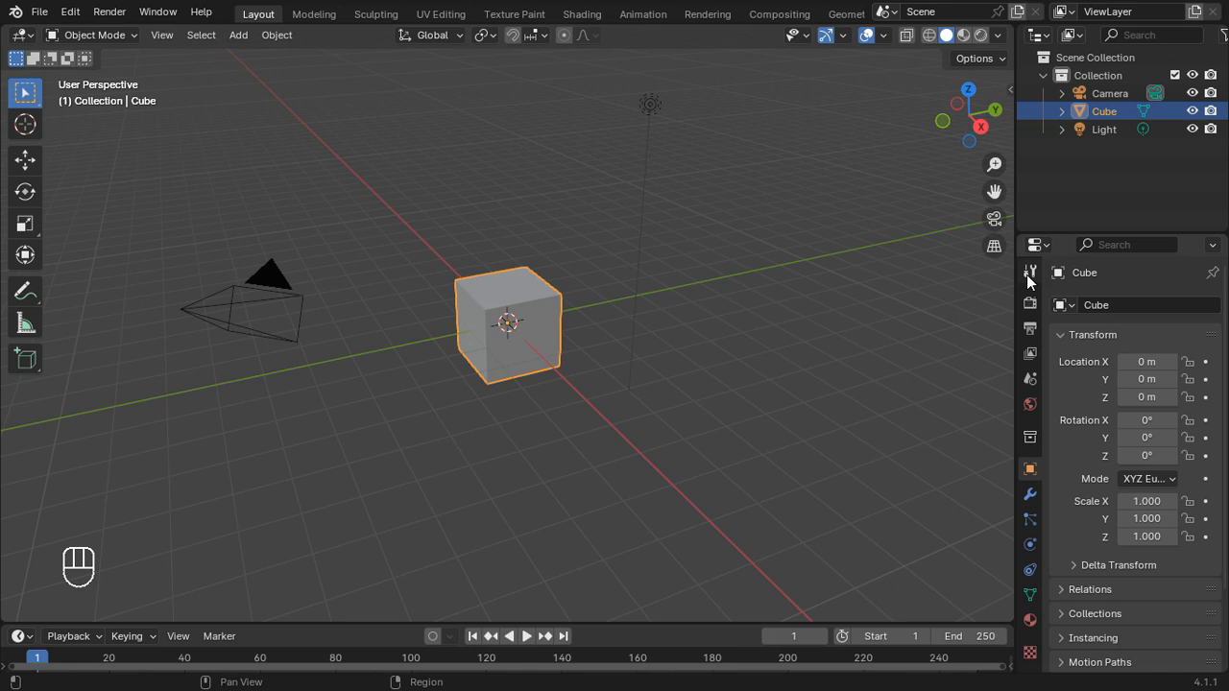
{"action": "scroll", "coordinate": [1033, 597], "scroll_direction": "up", "scroll_amount": 1}
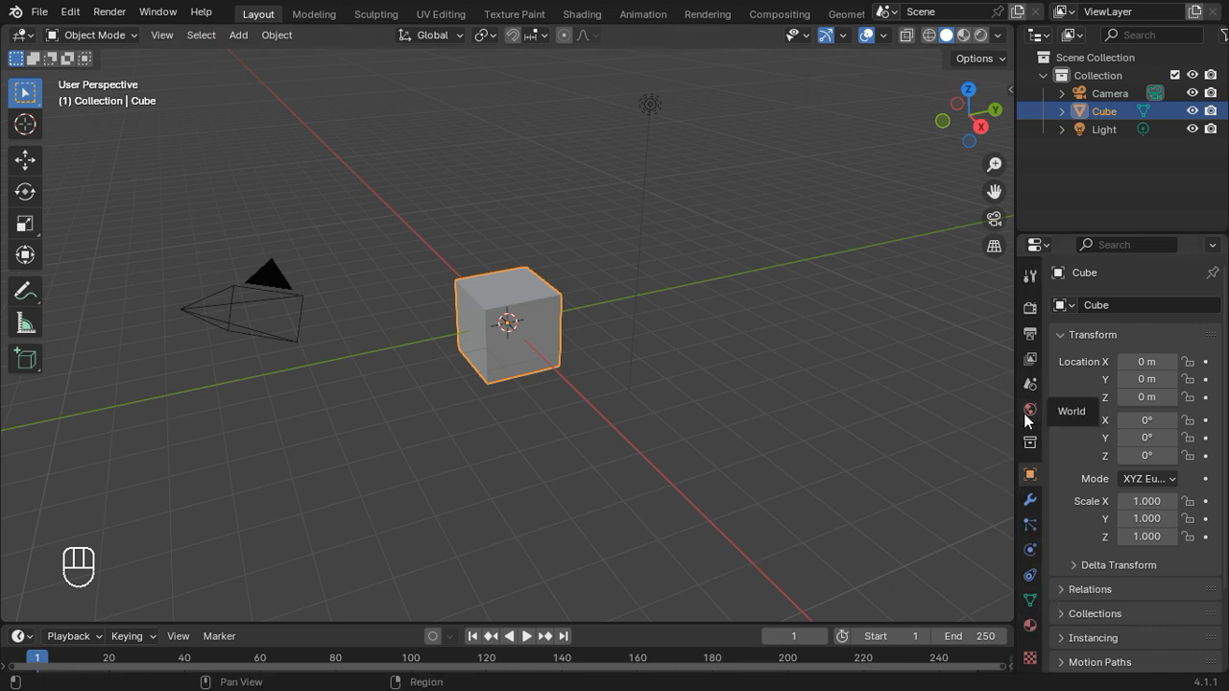
{"action": "left_click", "coordinate": [1030, 308]}
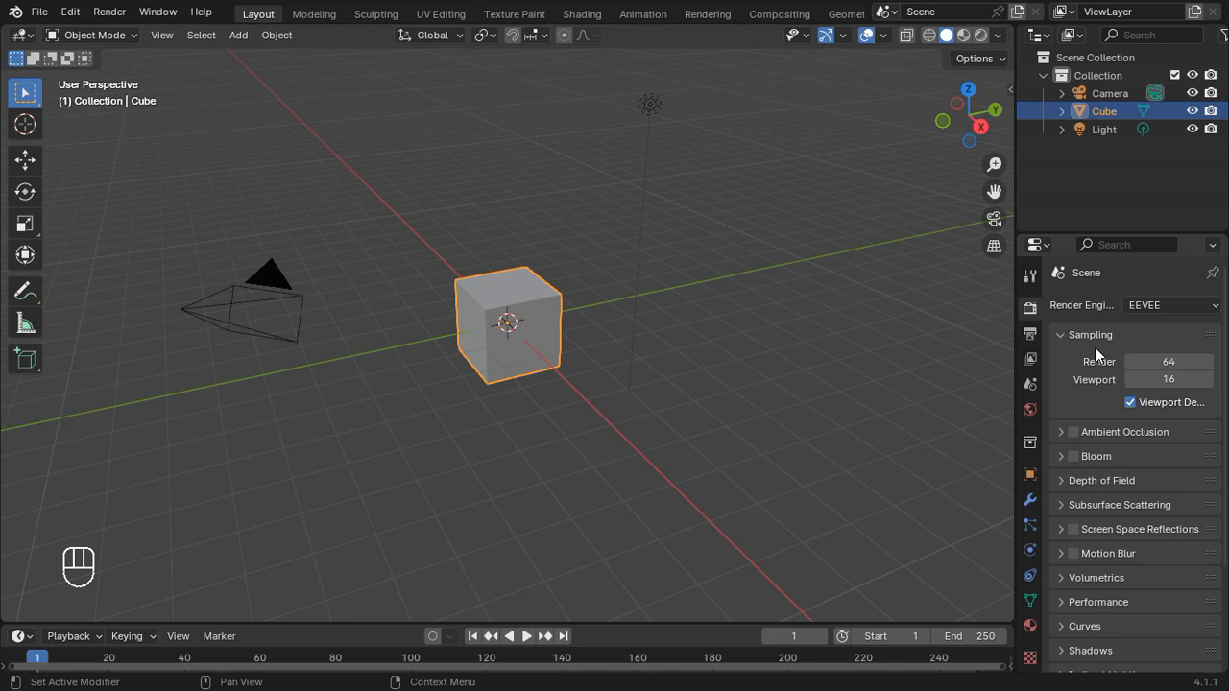
{"action": "scroll", "coordinate": [1098, 355], "scroll_direction": "down", "scroll_amount": 1}
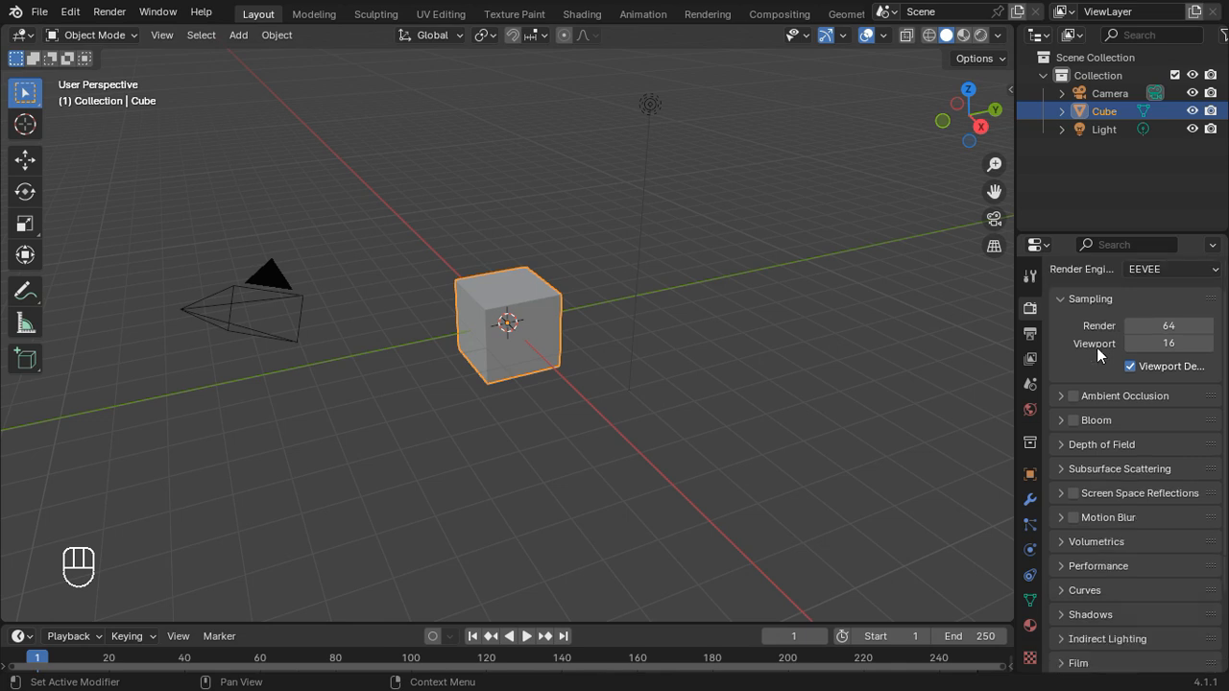
{"action": "left_click", "coordinate": [1158, 343]}
{"action": "type", "text": "1"}
{"action": "key", "text": "Return"}
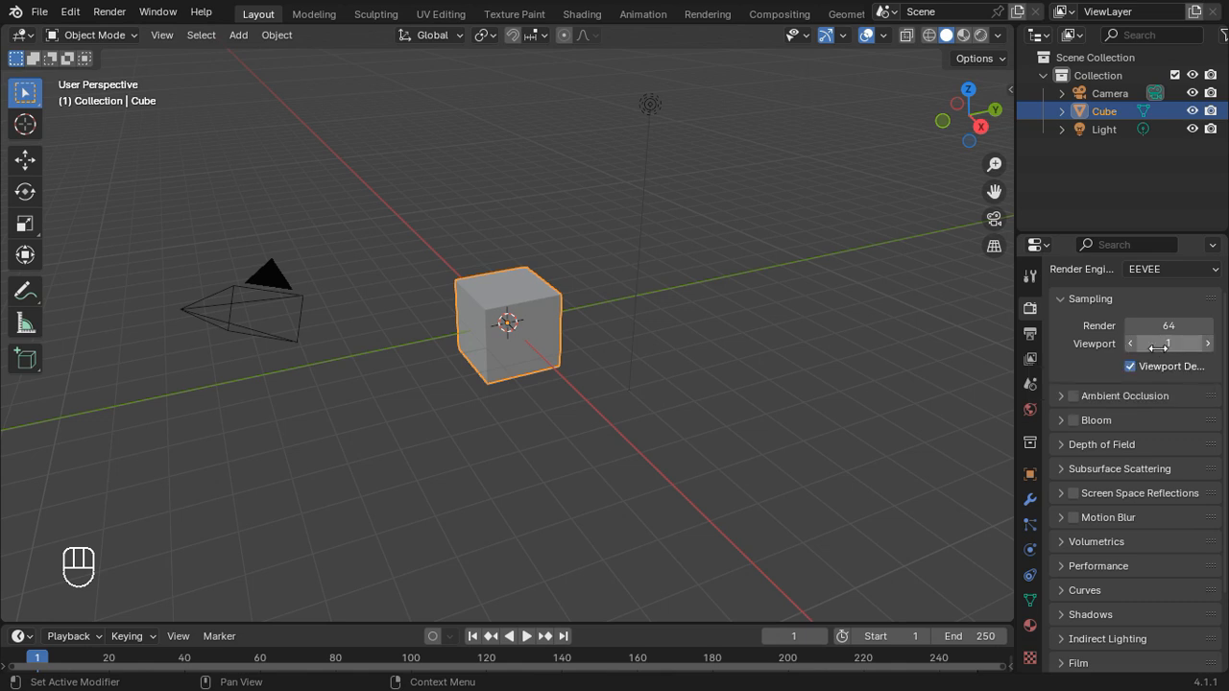
Step: Set the Film filter size to 0.01 px in the render settings
{"action": "scroll", "coordinate": [1157, 349], "scroll_direction": "down", "scroll_amount": 3}
{"action": "left_click", "coordinate": [1087, 565]}
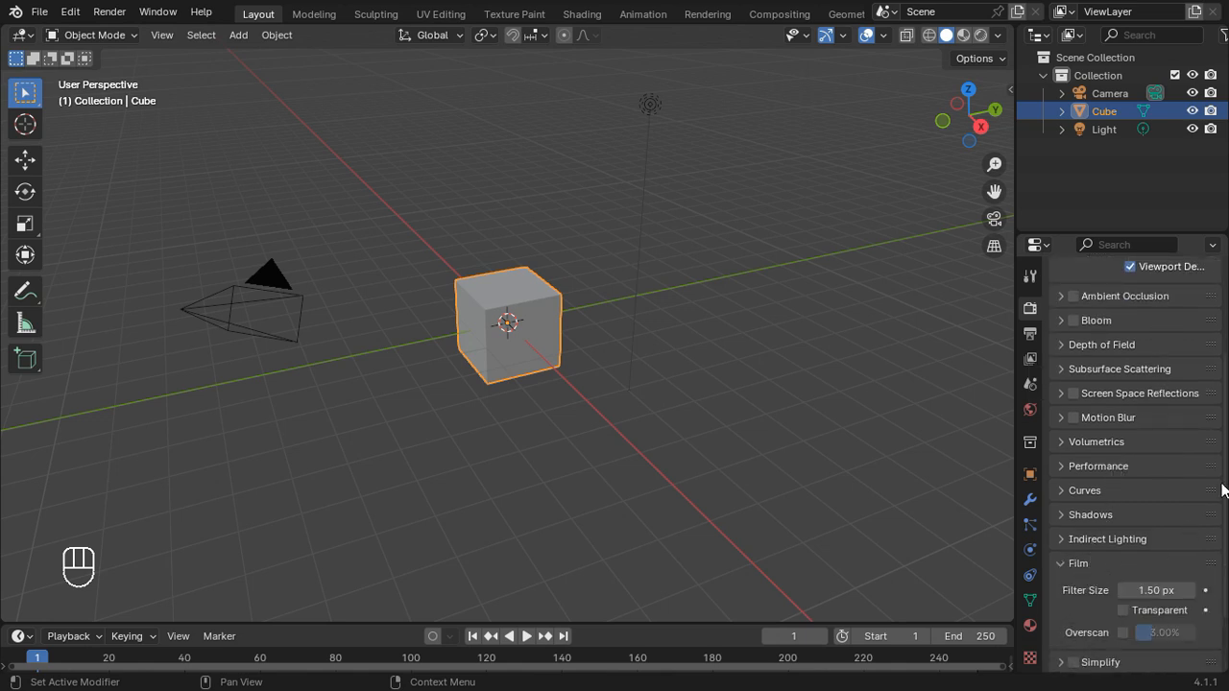
{"action": "scroll", "coordinate": [1098, 448], "scroll_direction": "down", "scroll_amount": 2}
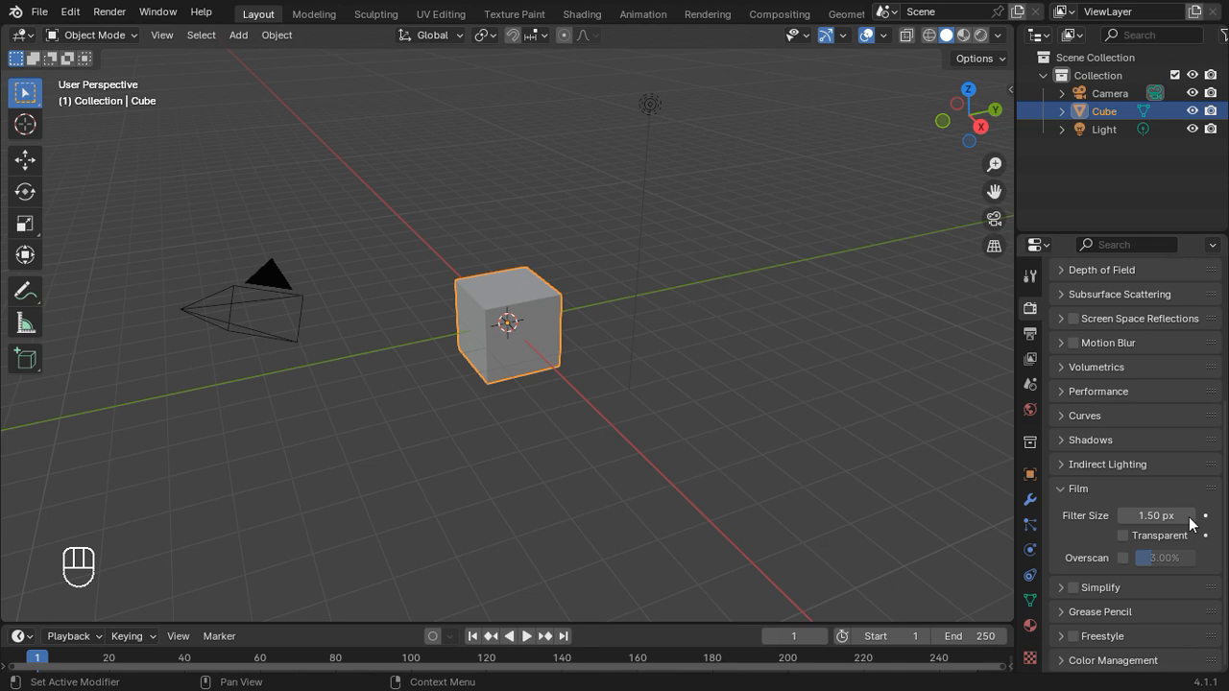
{"action": "left_click", "coordinate": [1172, 516]}
{"action": "left_click", "coordinate": [1104, 527]}
{"action": "left_click", "coordinate": [1145, 516]}
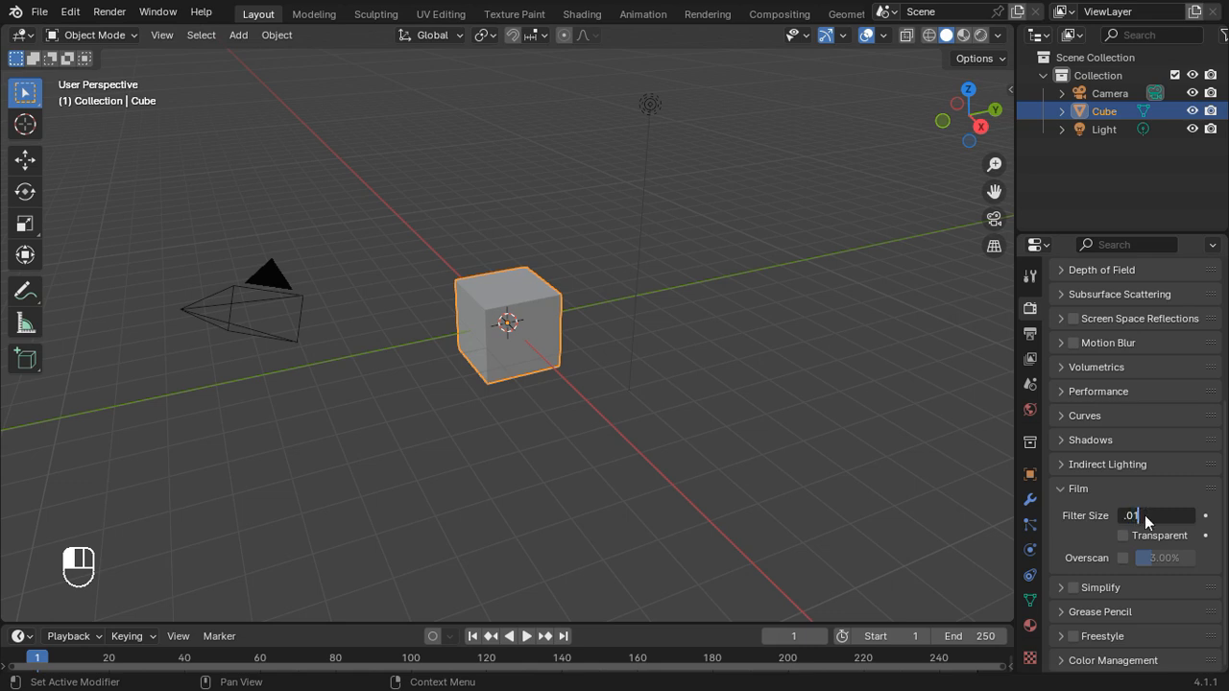
{"action": "type", "text": ".01"}
{"action": "key", "text": "Return"}
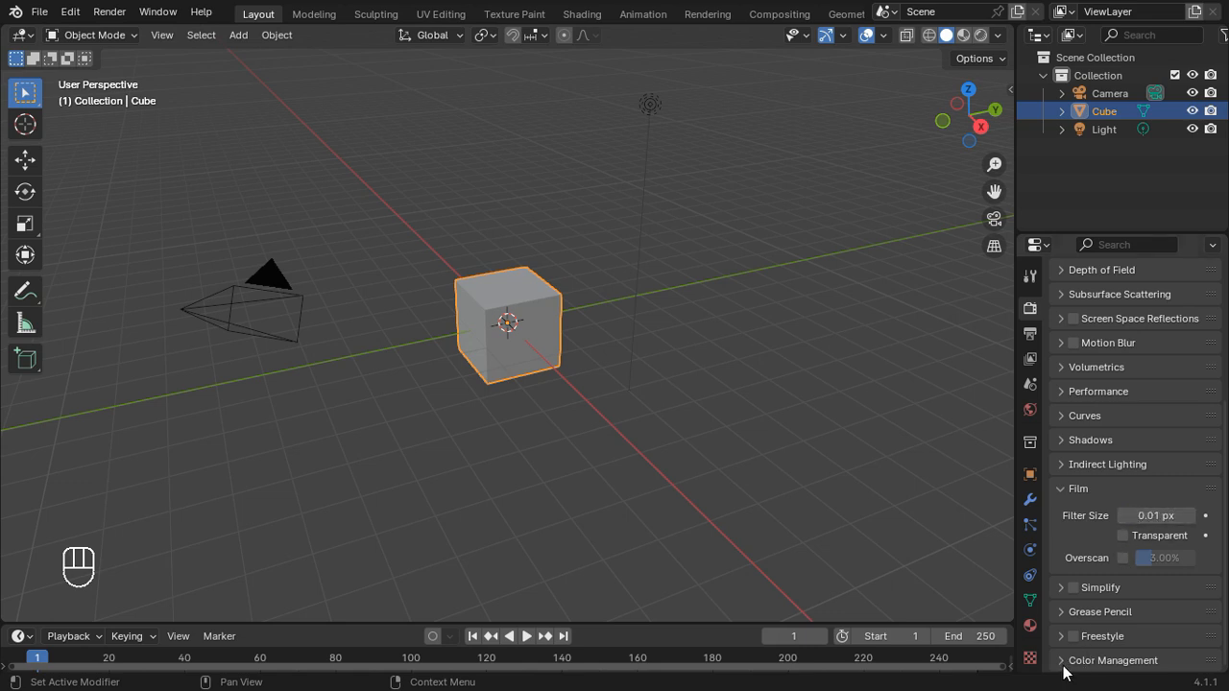
Step: Set the Color Management view transform to Standard
{"action": "scroll", "coordinate": [1097, 539], "scroll_direction": "down", "scroll_amount": 5}
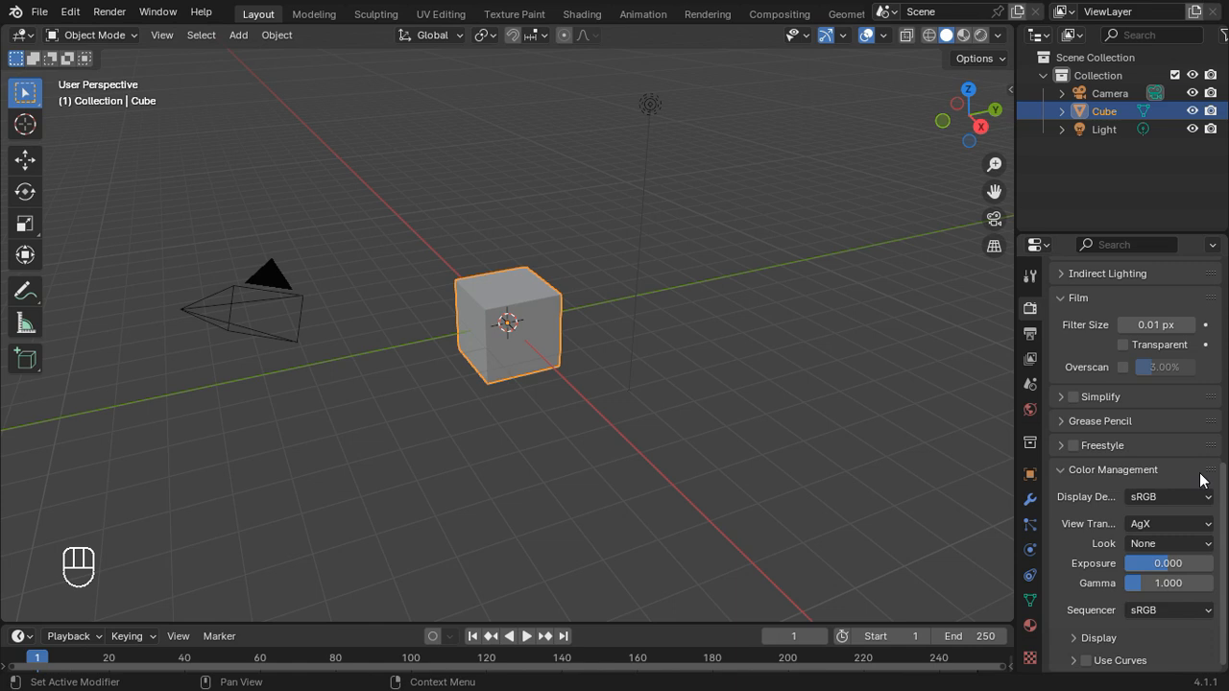
{"action": "left_click", "coordinate": [1137, 525]}
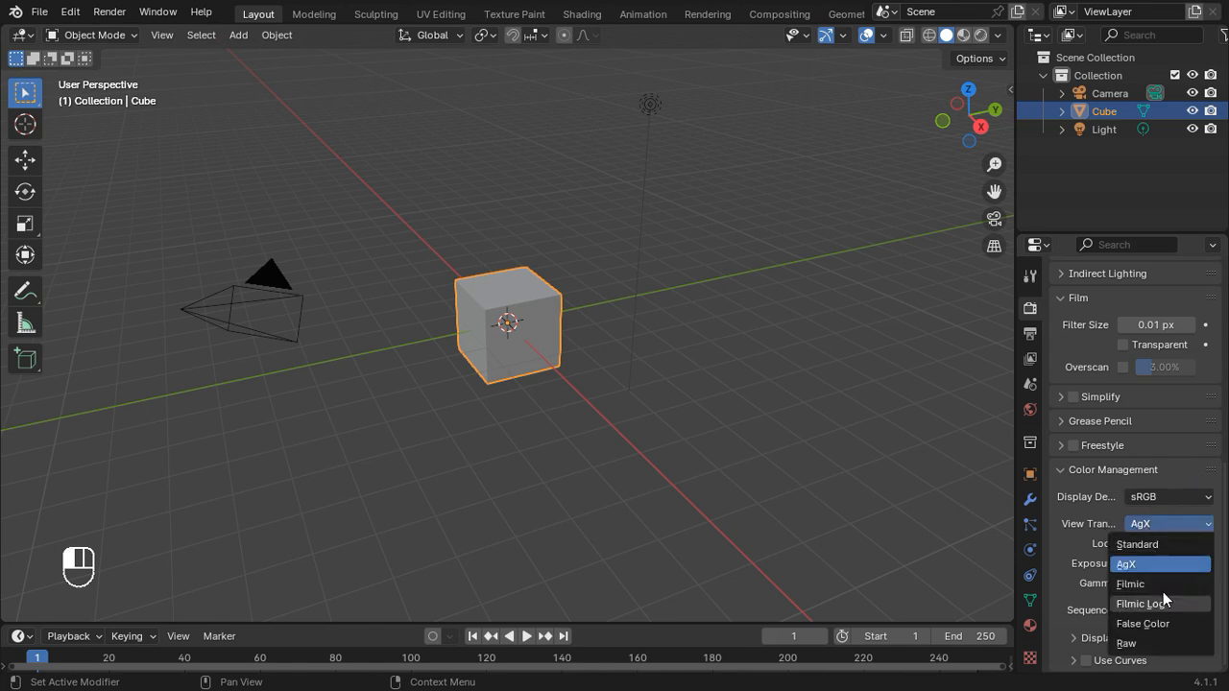
{"action": "left_click", "coordinate": [1165, 549]}
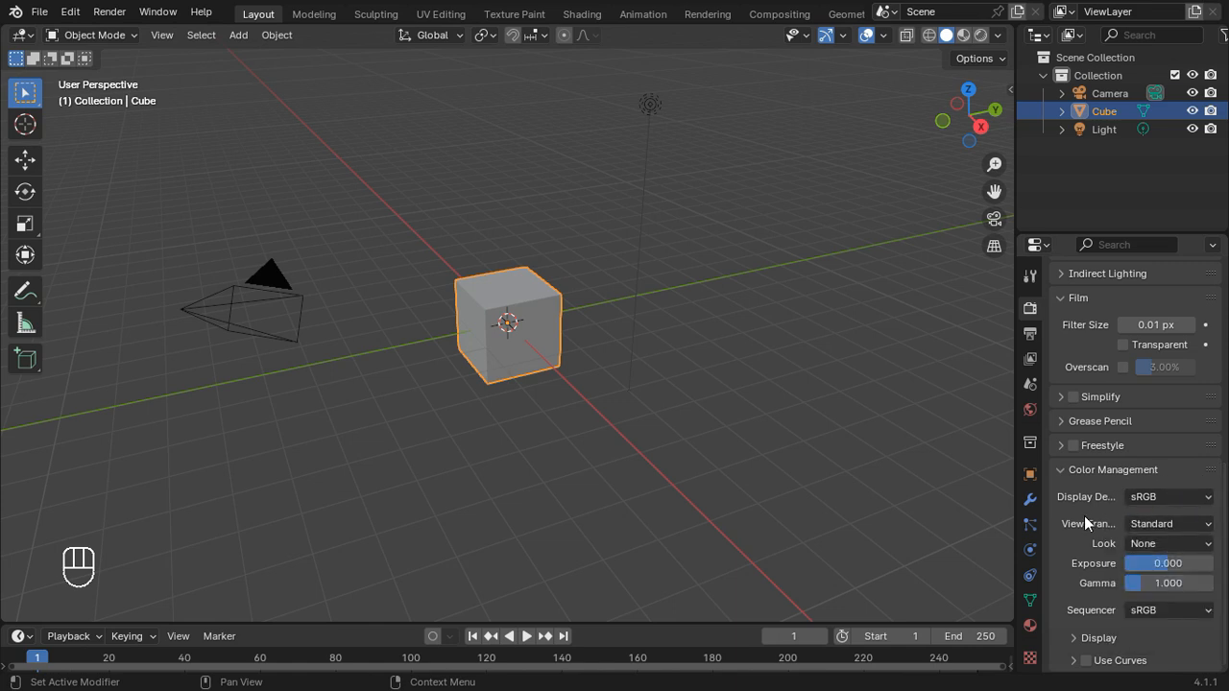
Step: Enable Emulate Numpad in the input preferences and close the preferences
{"action": "left_click", "coordinate": [70, 12]}
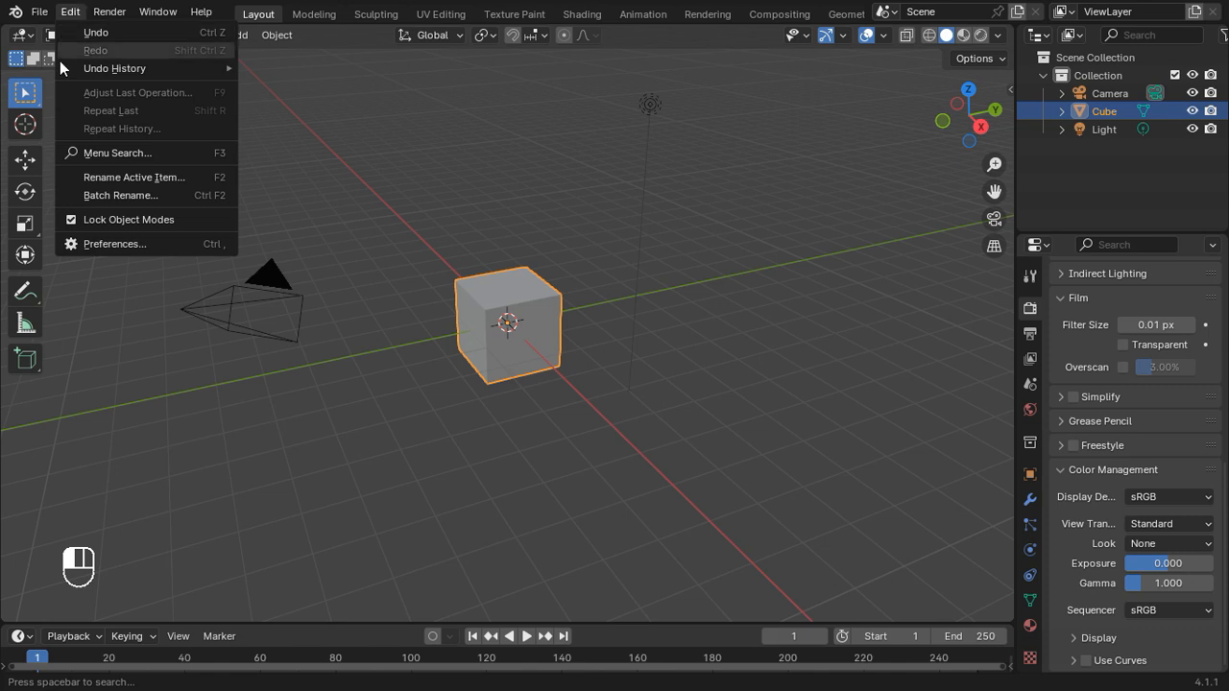
{"action": "left_click", "coordinate": [99, 238]}
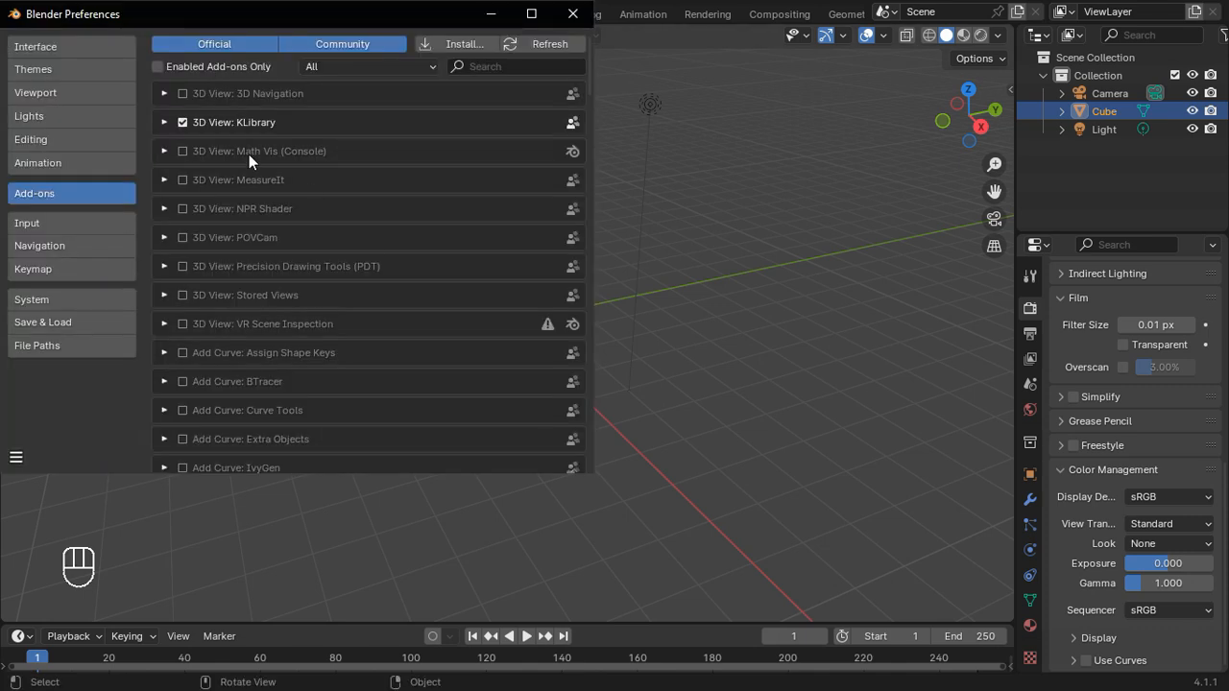
{"action": "left_click", "coordinate": [93, 226]}
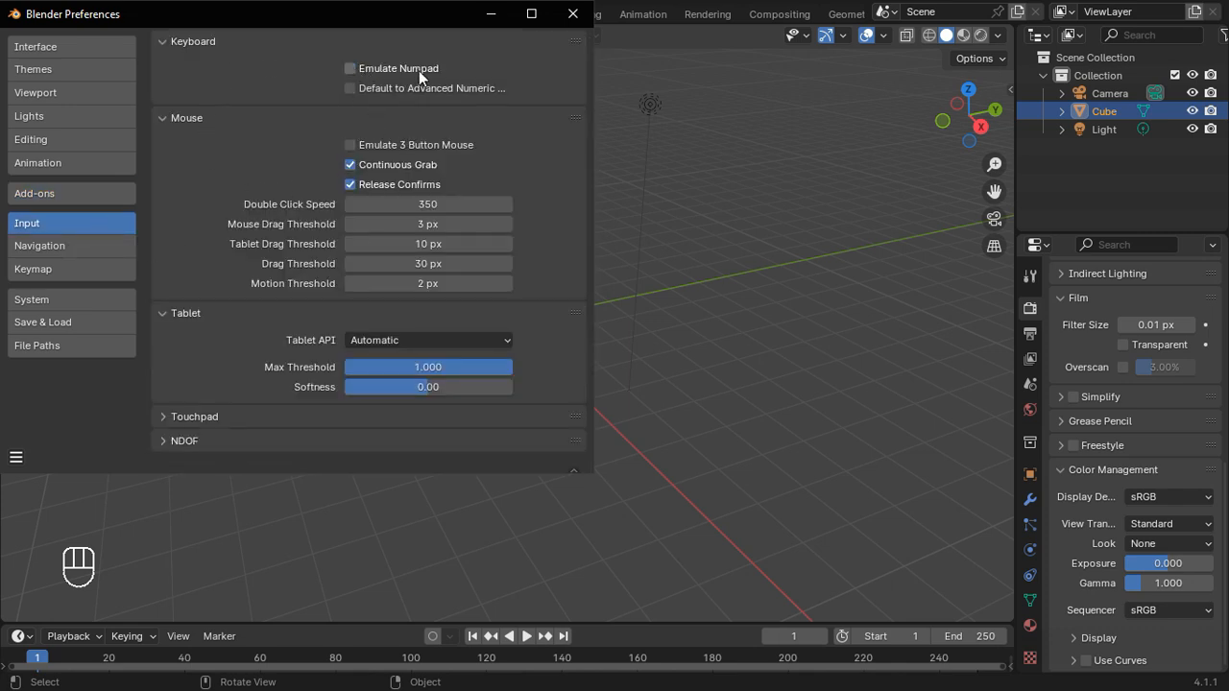
{"action": "left_click", "coordinate": [354, 68]}
{"action": "left_click", "coordinate": [572, 13]}
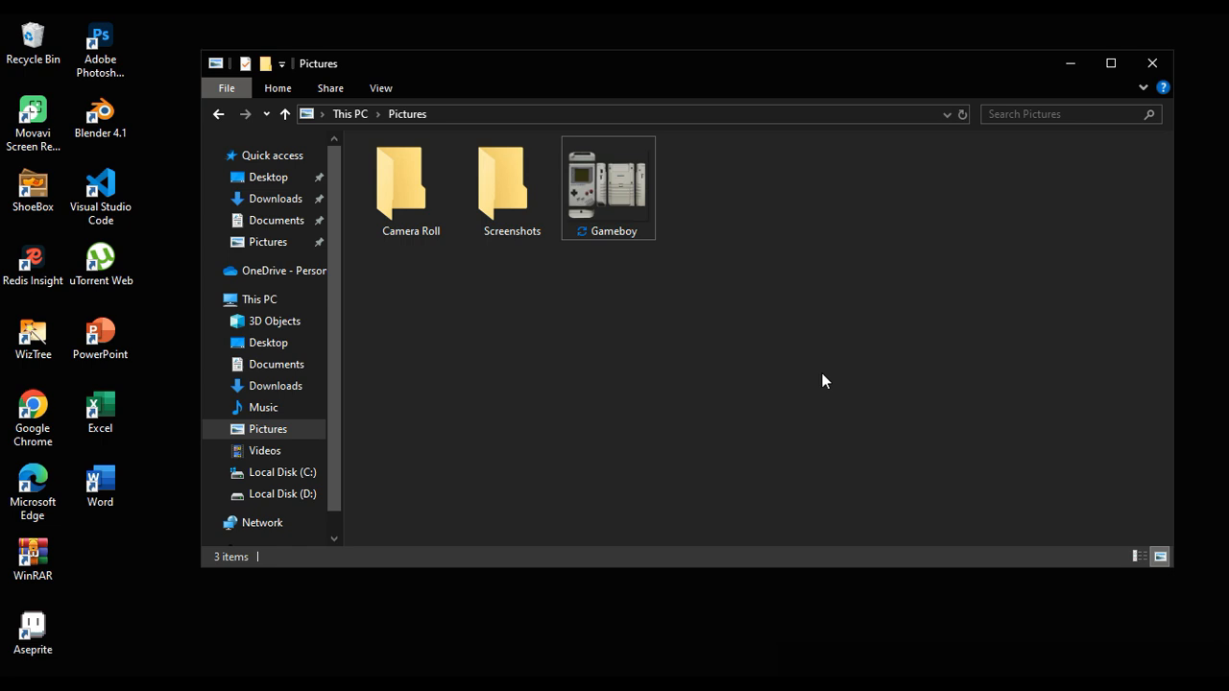
Step: View the Gameboy reference image from the Pictures folder up close, then close it
{"action": "left_click", "coordinate": [621, 204]}
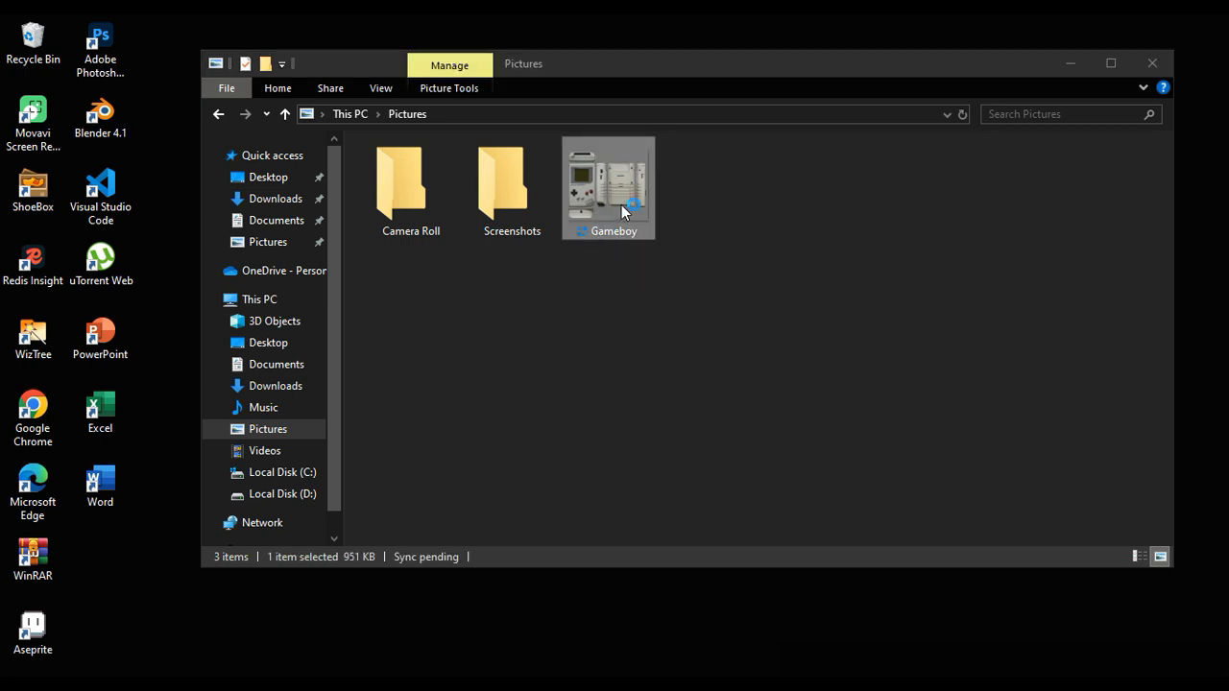
{"action": "double_click", "coordinate": [621, 204]}
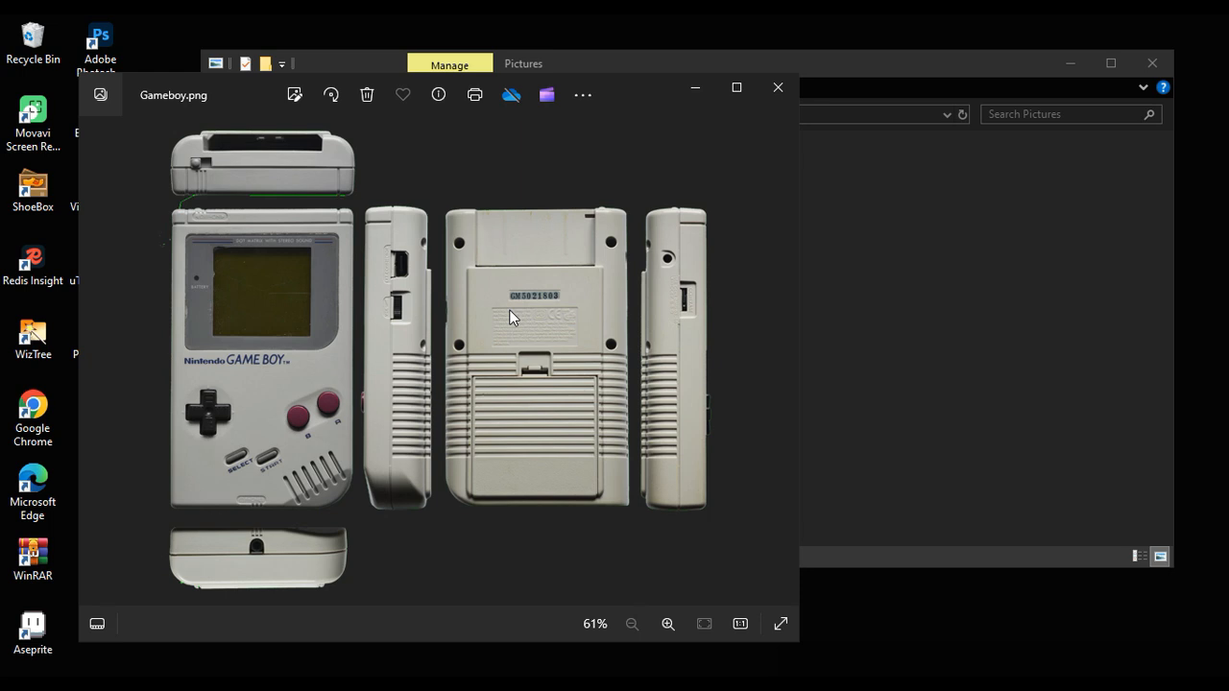
{"action": "scroll", "coordinate": [381, 325], "scroll_direction": "up", "scroll_amount": 1}
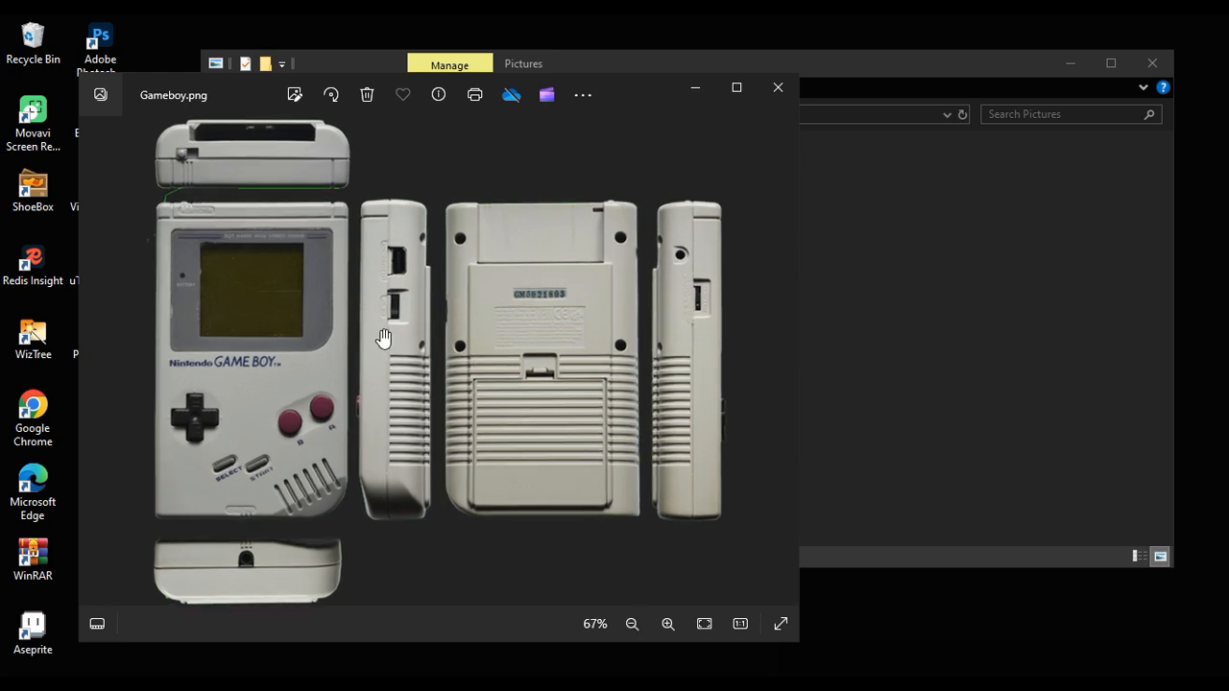
{"action": "left_click", "coordinate": [774, 89]}
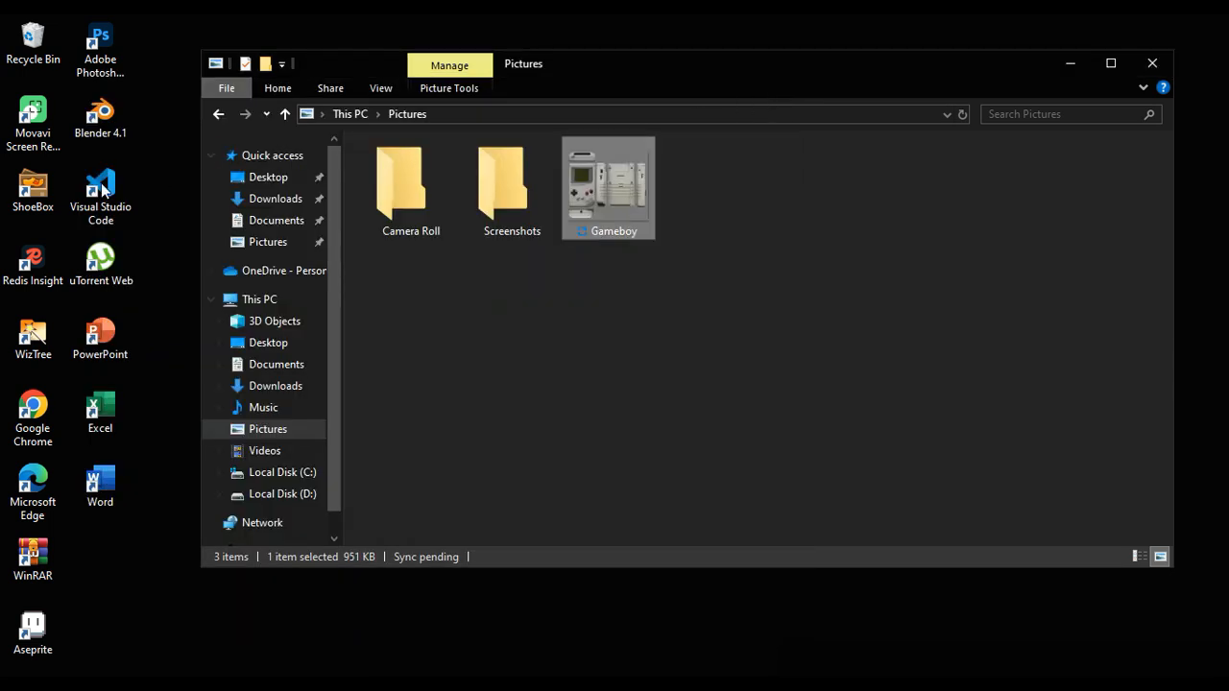
Step: Launch ShoeBox and load the Gameboy image from the Pictures folder into its Texture Ripper tool
{"action": "double_click", "coordinate": [50, 198]}
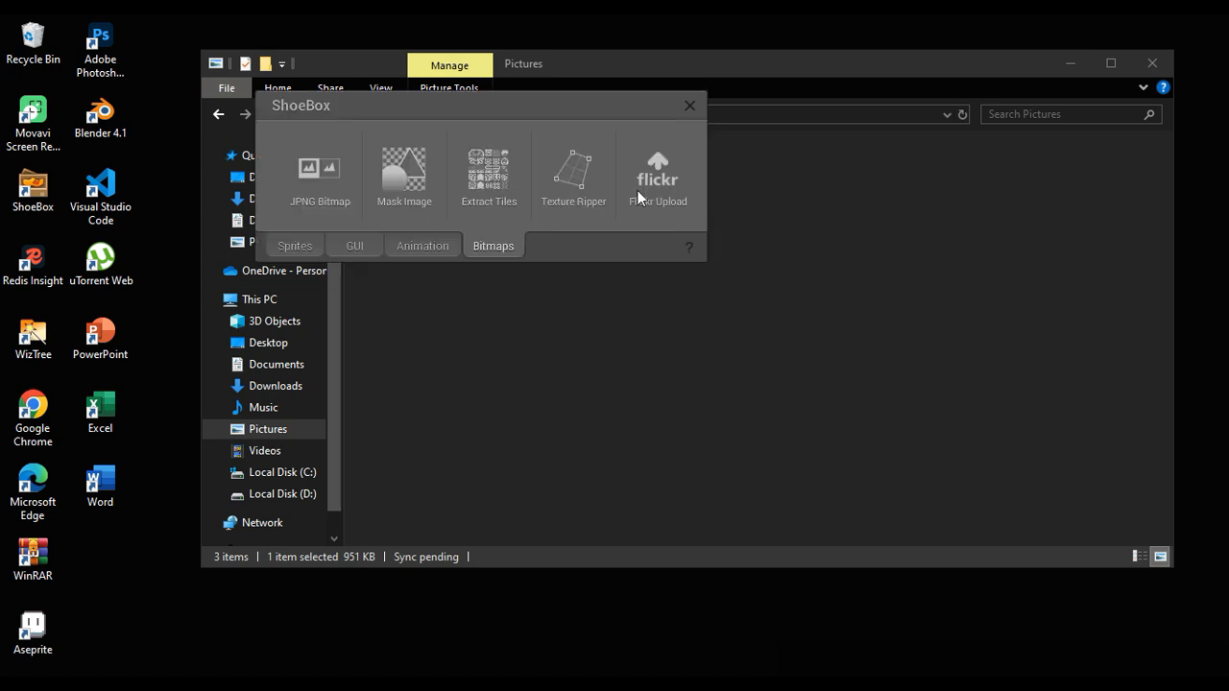
{"action": "left_click_drag", "start_coordinate": [578, 113], "coordinate": [804, 252]}
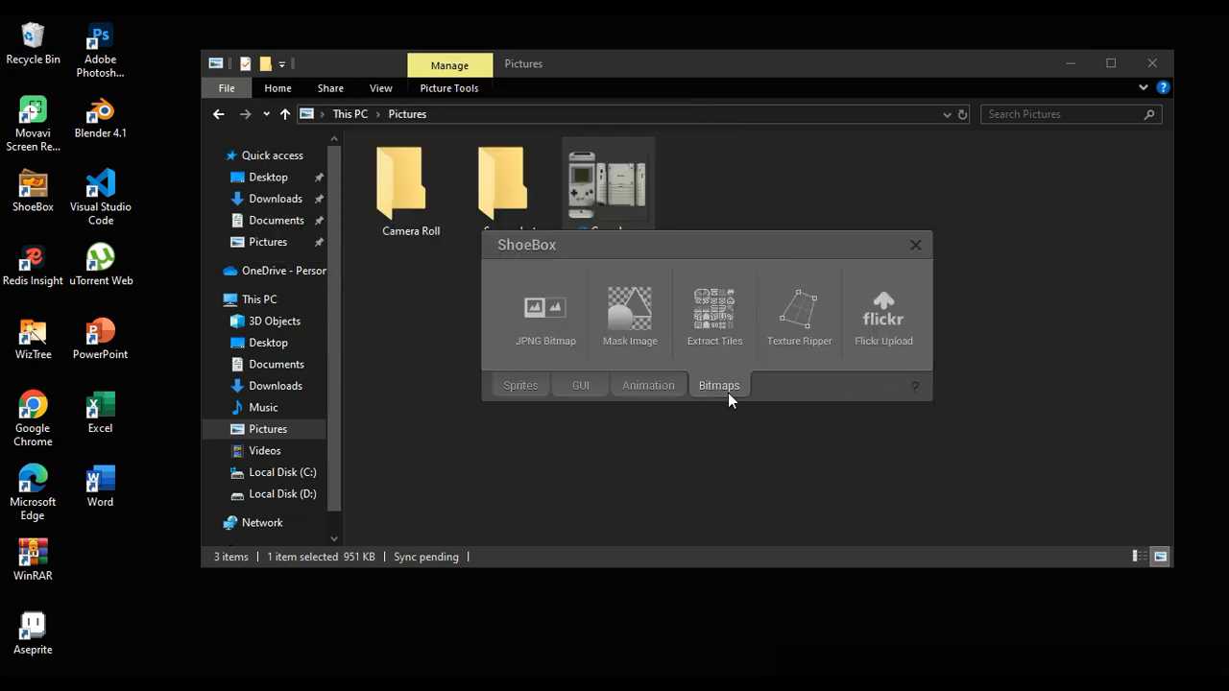
{"action": "left_click_drag", "start_coordinate": [607, 183], "coordinate": [828, 331]}
Step: Mark four corners closely around the Game Boy's top-side view in the source image to extract it as a texture slice
{"action": "scroll", "coordinate": [746, 321], "scroll_direction": "up", "scroll_amount": 2}
{"action": "left_click_drag", "start_coordinate": [705, 233], "coordinate": [818, 469]}
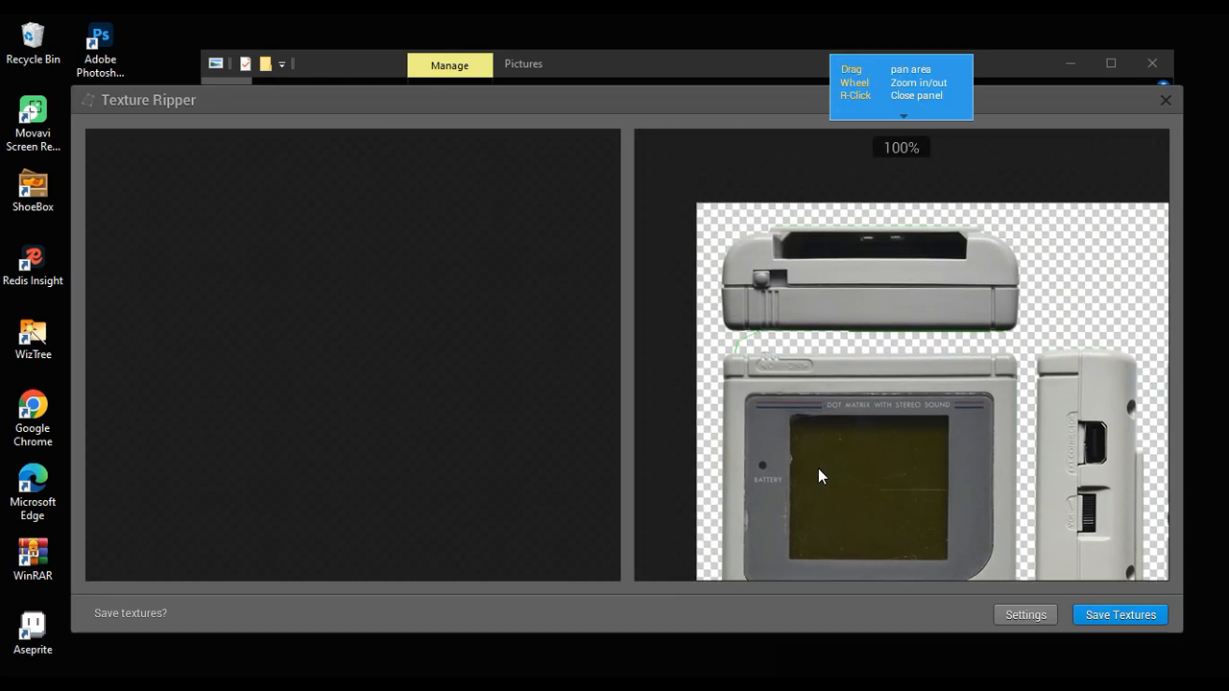
{"action": "scroll", "coordinate": [740, 279], "scroll_direction": "up", "scroll_amount": 1}
{"action": "left_click_drag", "start_coordinate": [740, 279], "coordinate": [685, 375]}
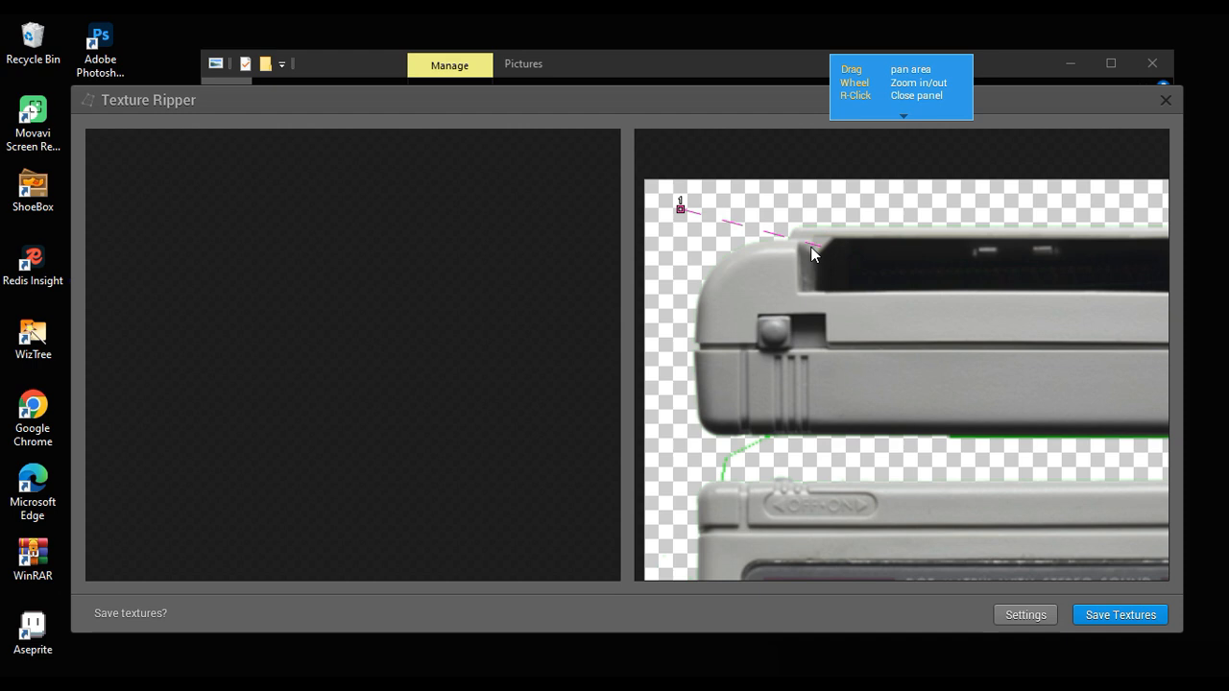
{"action": "left_click_drag", "start_coordinate": [811, 247], "coordinate": [592, 220]}
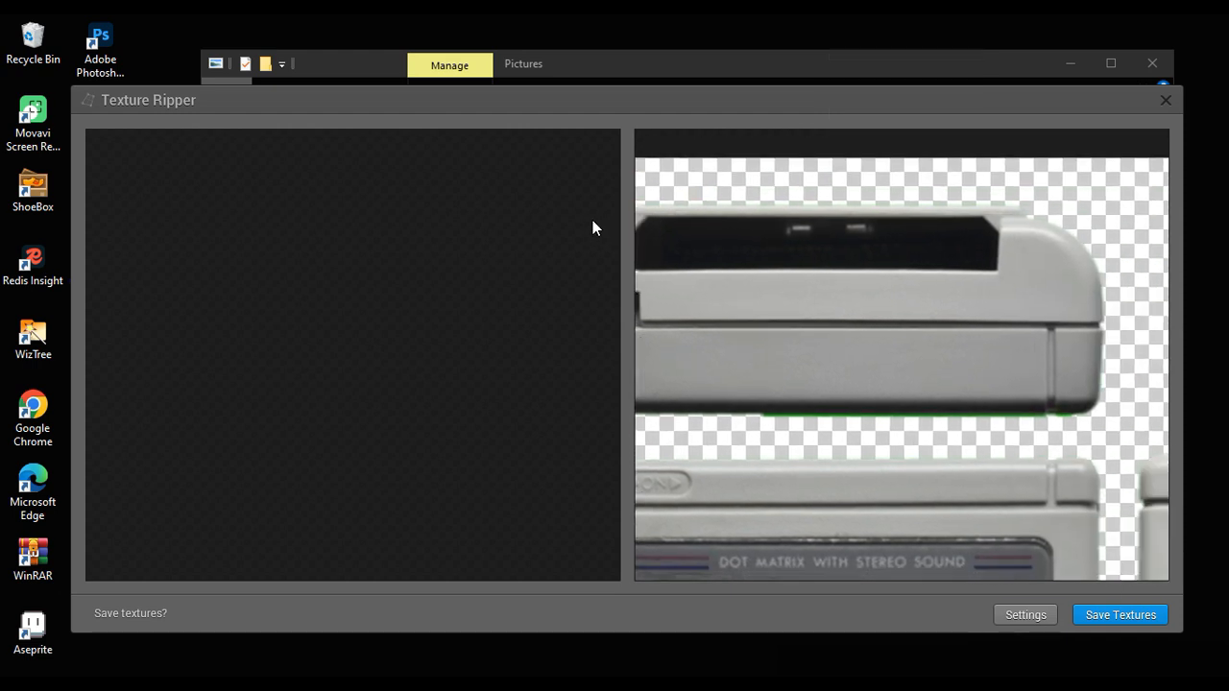
{"action": "left_click", "coordinate": [1118, 187]}
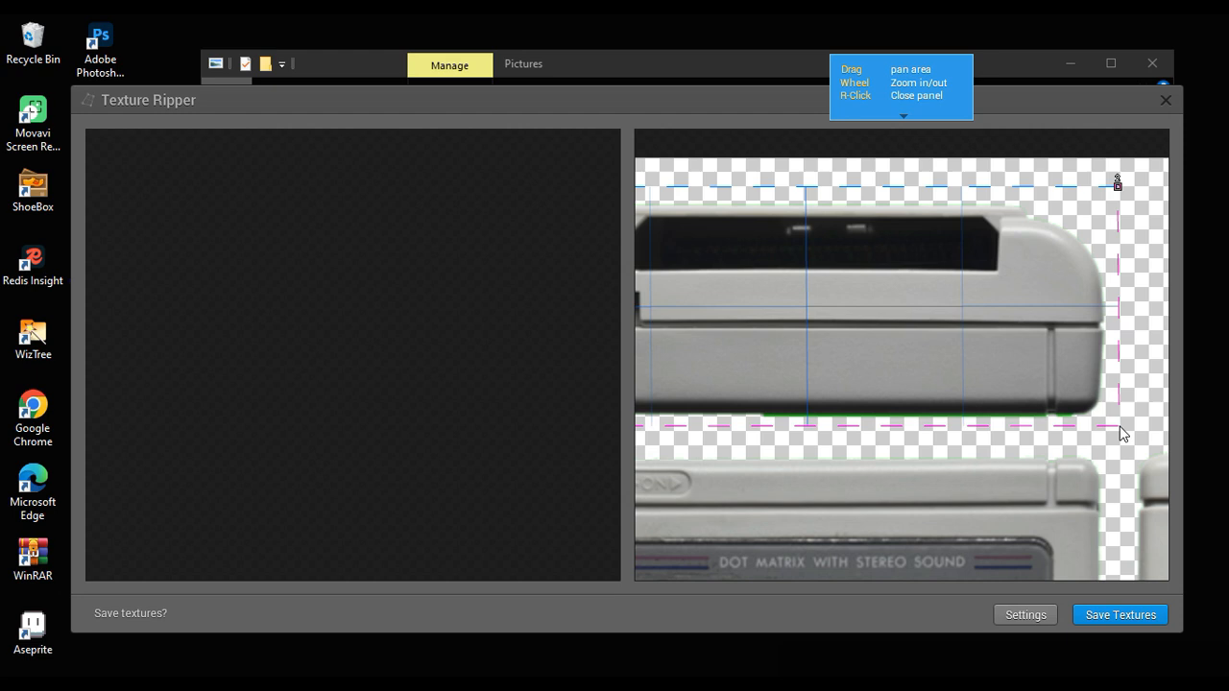
{"action": "left_click", "coordinate": [1118, 430]}
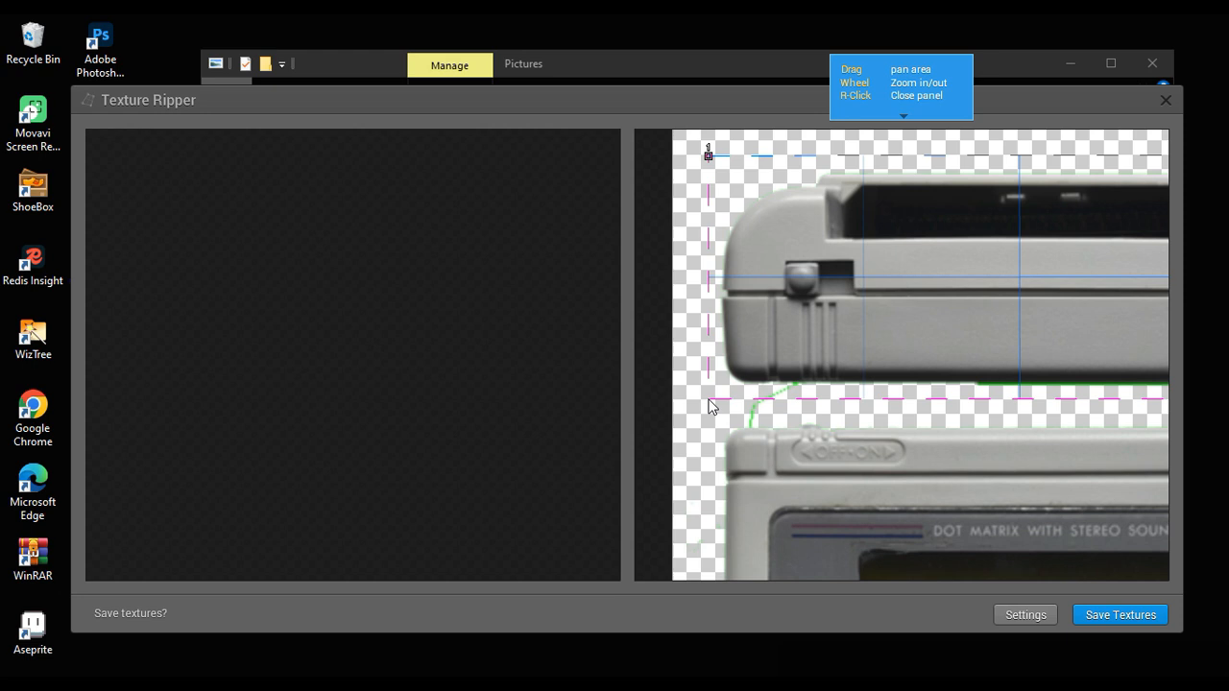
{"action": "left_click", "coordinate": [711, 406]}
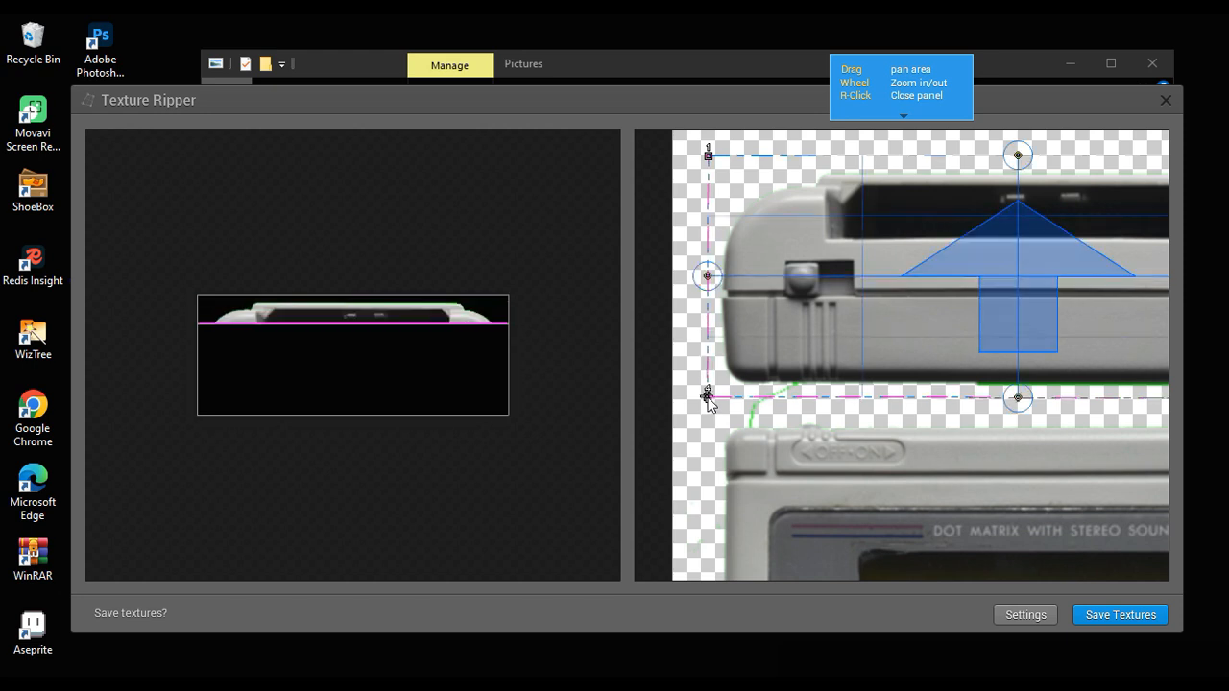
{"action": "left_click_drag", "start_coordinate": [700, 459], "coordinate": [708, 326]}
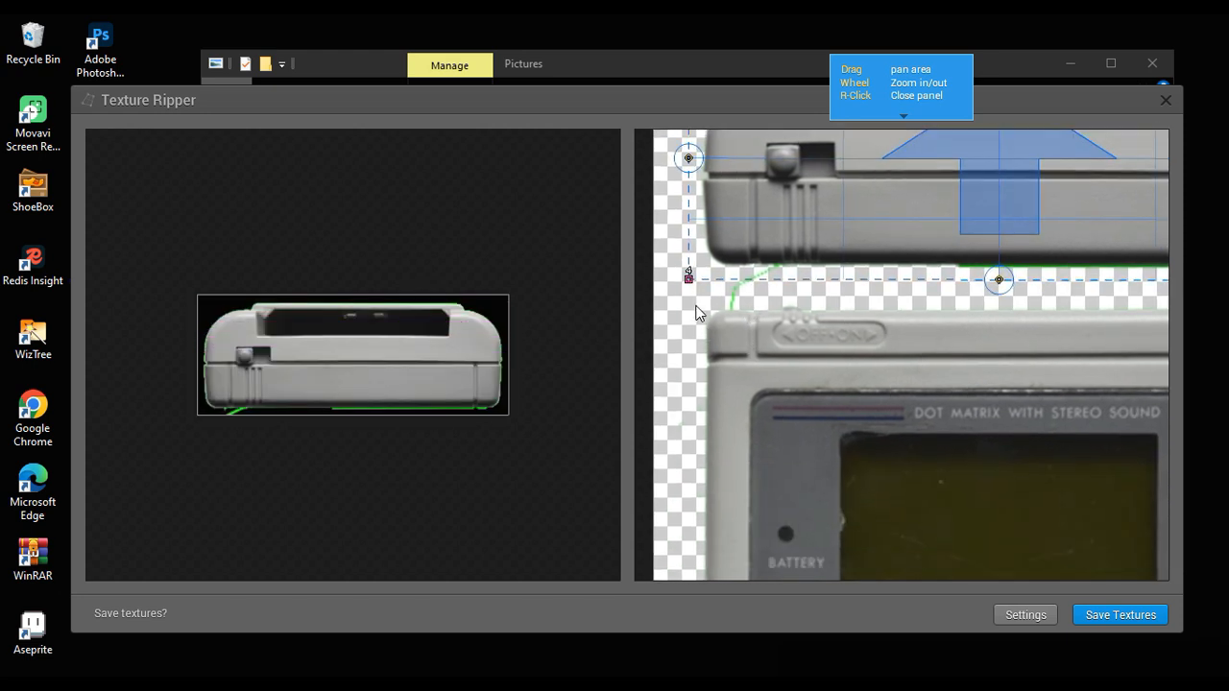
Step: Mark four corners around the Game Boy's front view in the source image to extract it as a texture slice
{"action": "left_click_drag", "start_coordinate": [855, 299], "coordinate": [725, 294]}
{"action": "left_click_drag", "start_coordinate": [1030, 301], "coordinate": [785, 318]}
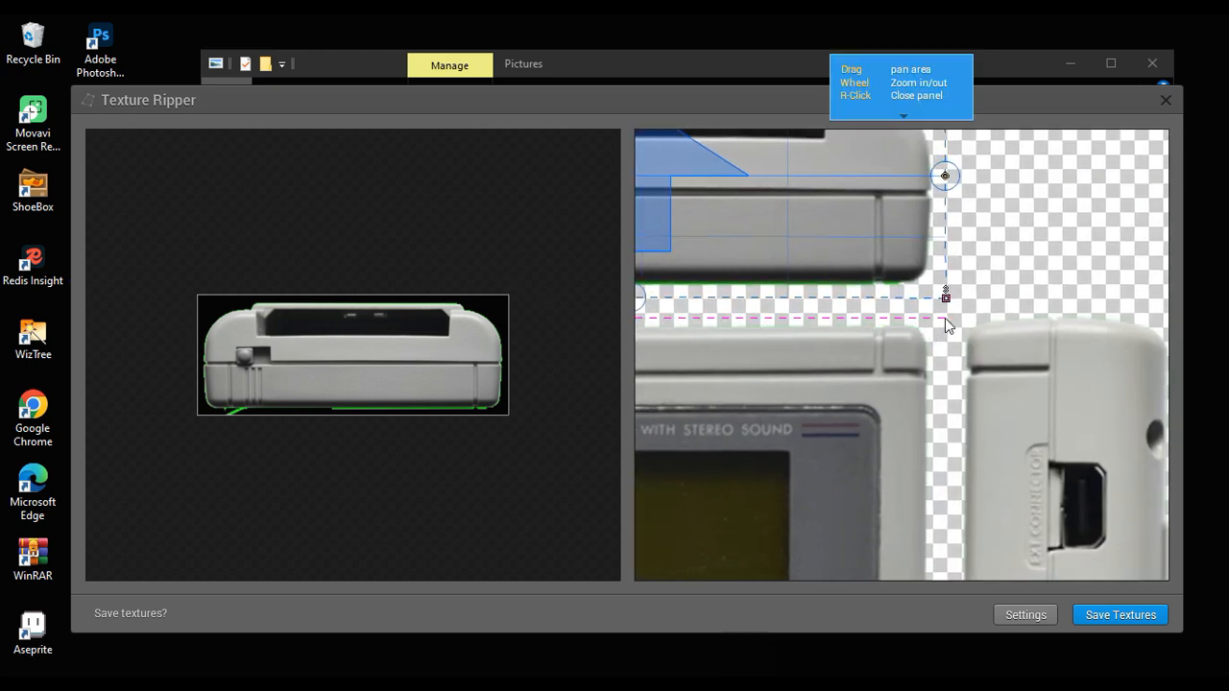
{"action": "left_click_drag", "start_coordinate": [945, 318], "coordinate": [919, 200]}
{"action": "scroll", "coordinate": [903, 450], "scroll_direction": "down", "scroll_amount": 6}
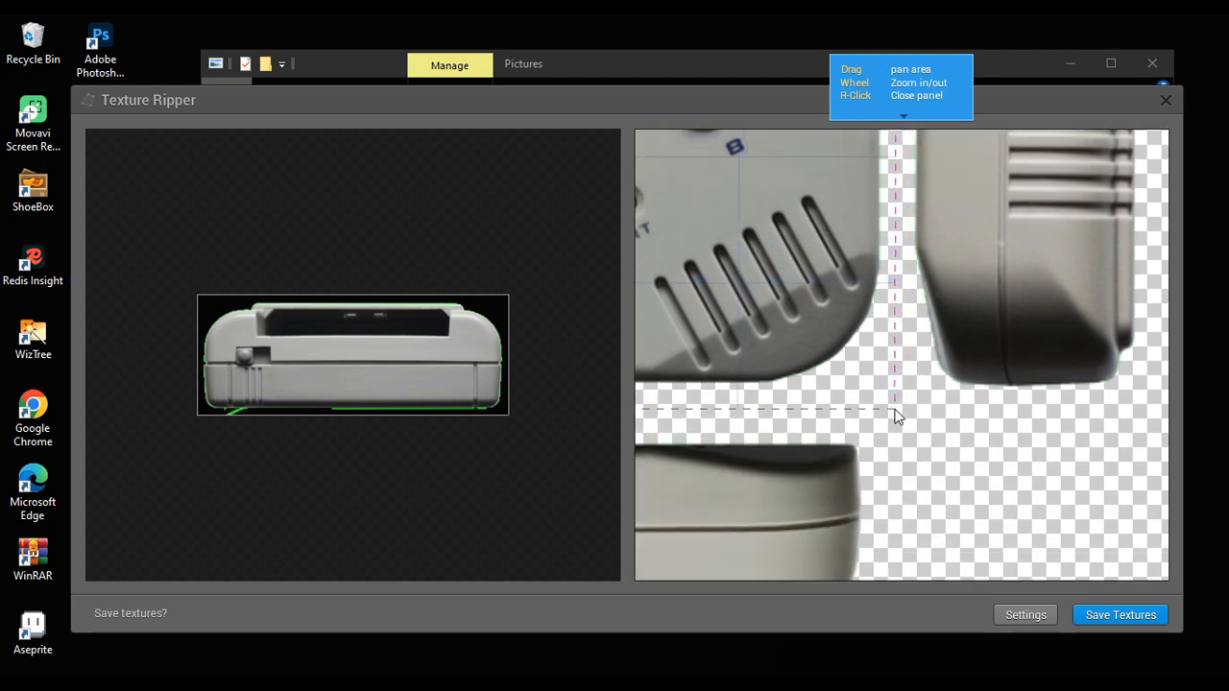
{"action": "left_click", "coordinate": [894, 411]}
{"action": "left_click_drag", "start_coordinate": [708, 403], "coordinate": [1015, 404]}
{"action": "left_click_drag", "start_coordinate": [747, 399], "coordinate": [1147, 402]}
{"action": "left_click_drag", "start_coordinate": [1057, 400], "coordinate": [852, 415]}
{"action": "left_click", "coordinate": [854, 415]}
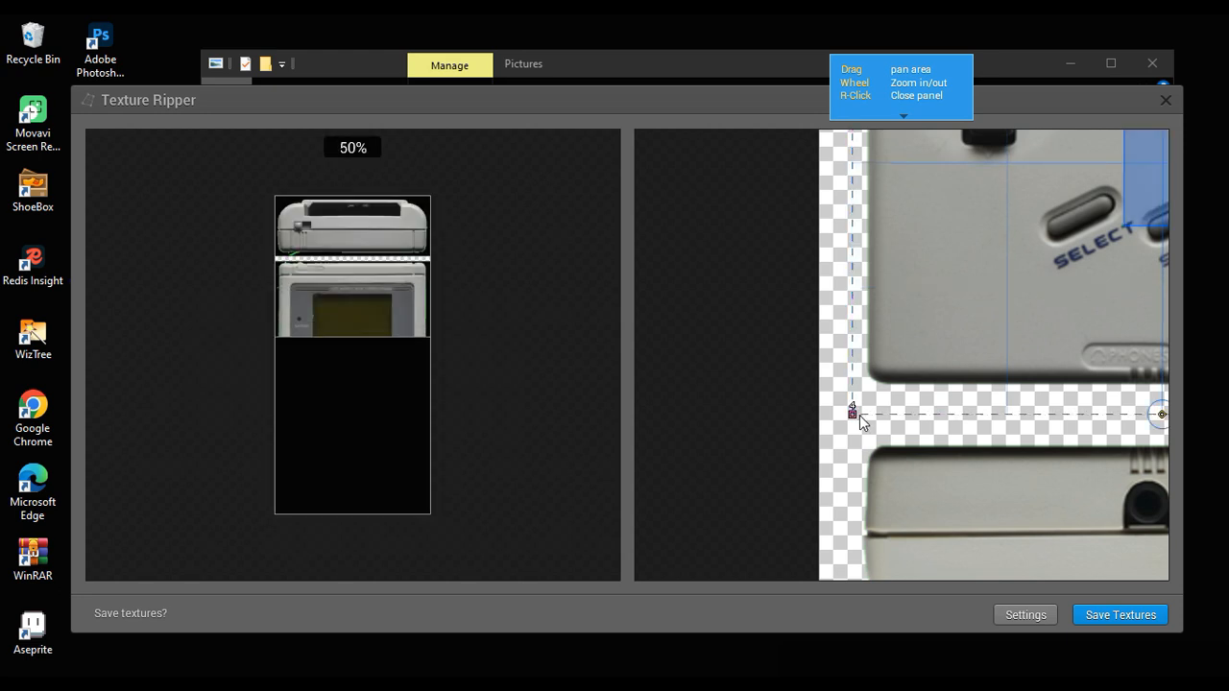
Step: Mark four corners around the Game Boy's bottom-side view with the phones jack to extract it as a texture slice
{"action": "left_click_drag", "start_coordinate": [879, 463], "coordinate": [814, 356]}
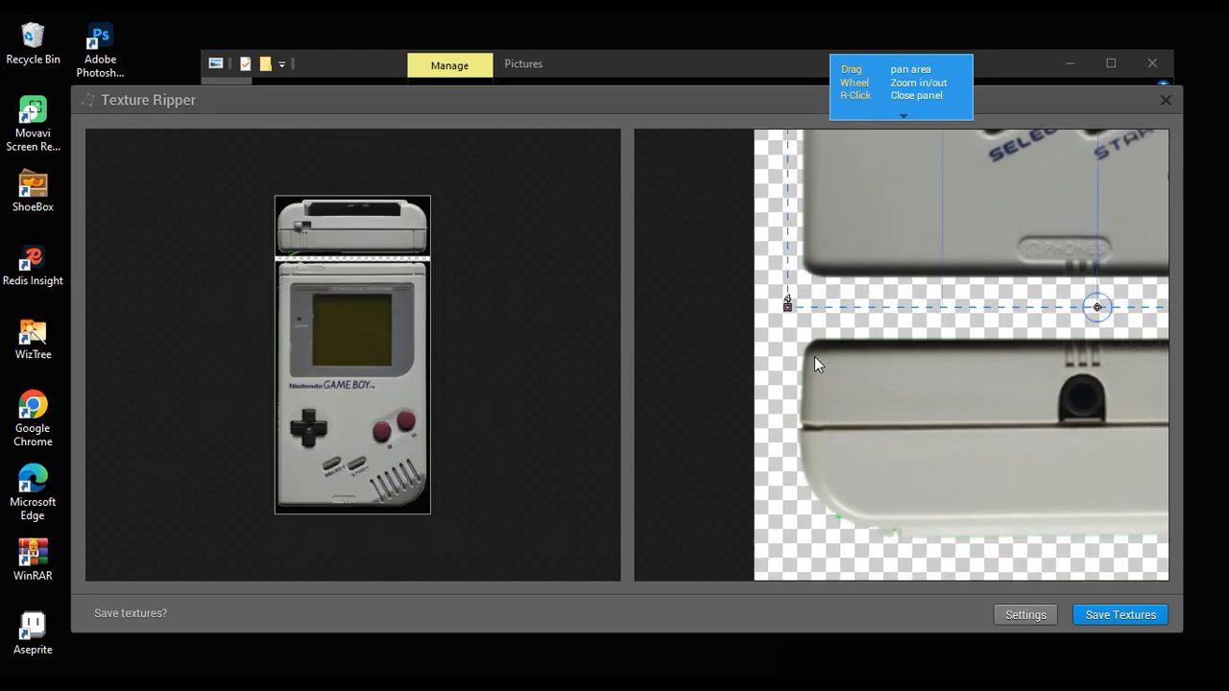
{"action": "left_click", "coordinate": [785, 329]}
{"action": "left_click_drag", "start_coordinate": [1118, 328], "coordinate": [840, 331]}
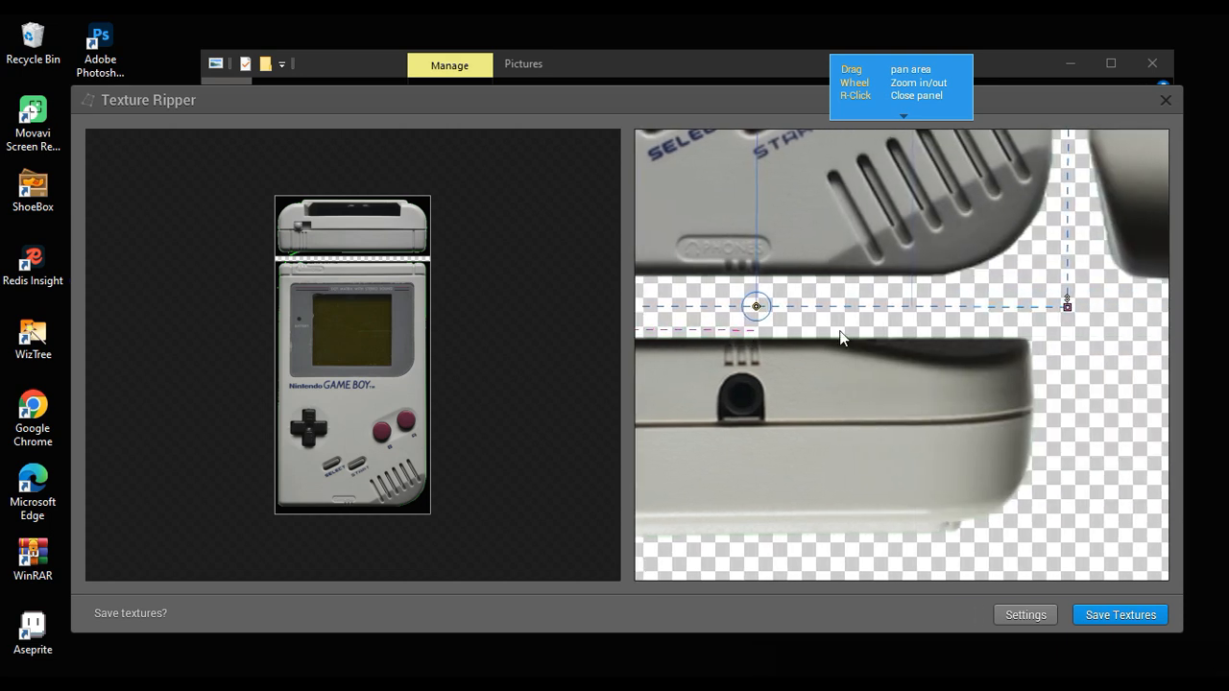
{"action": "left_click", "coordinate": [1069, 329]}
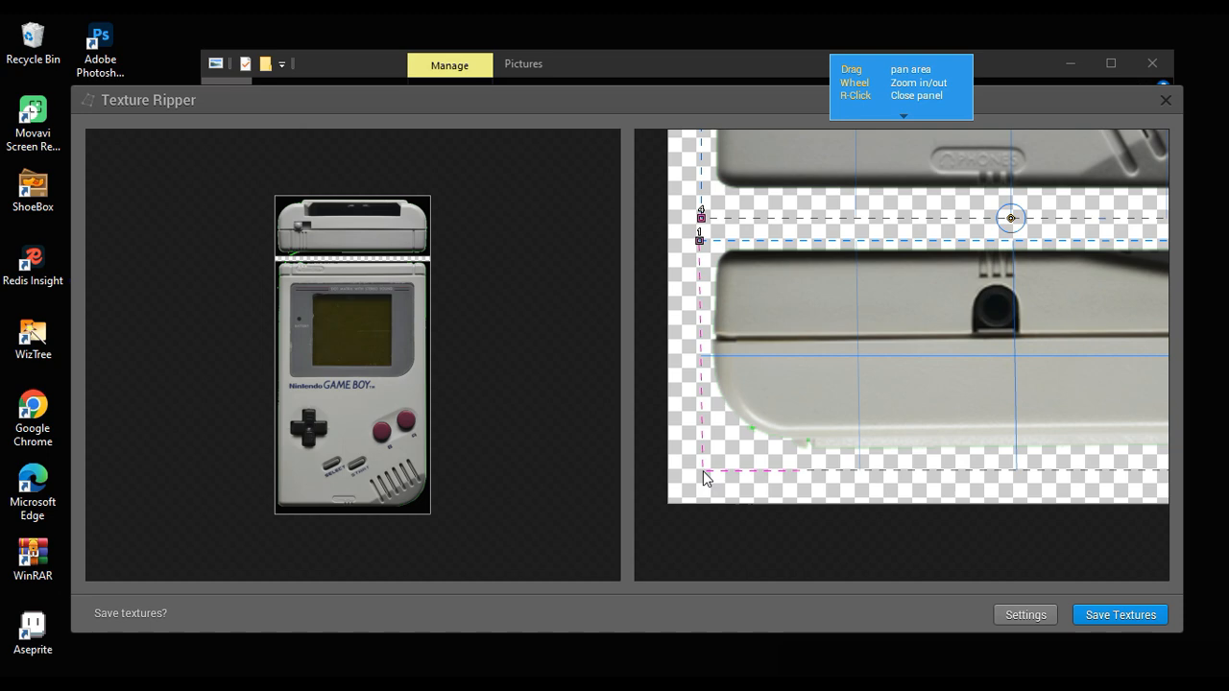
{"action": "left_click", "coordinate": [704, 477]}
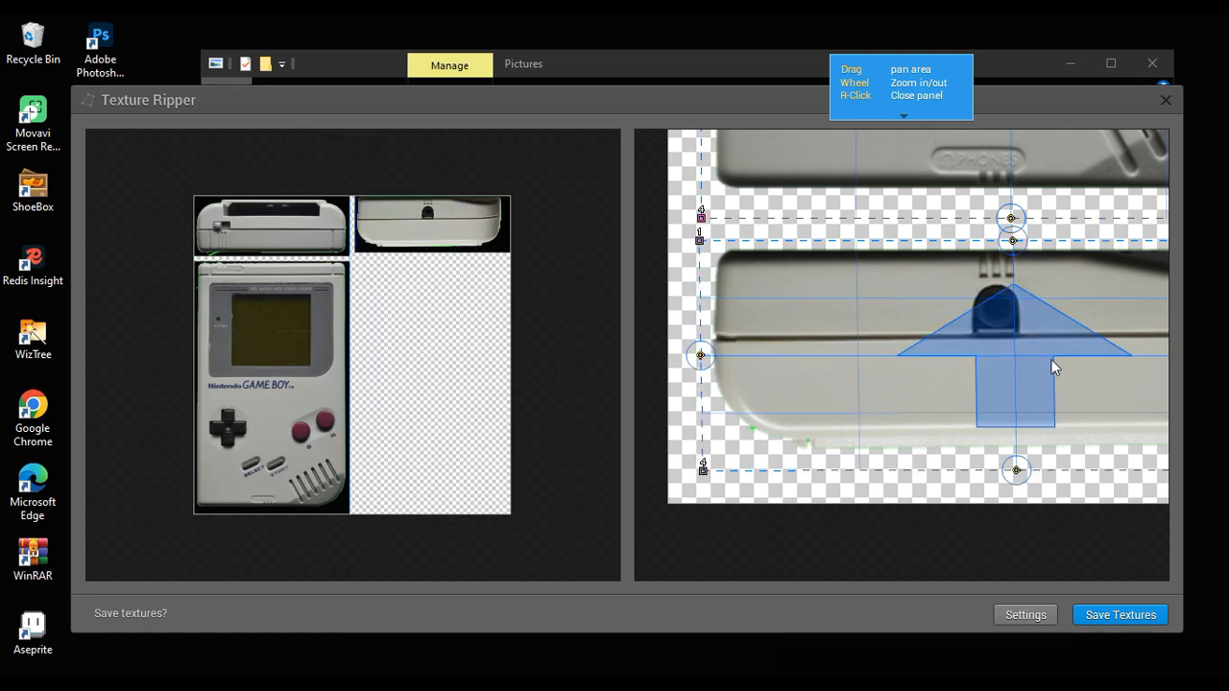
Step: Place the two upper corners of a new slice just above the side view with the EXT connector
{"action": "scroll", "coordinate": [834, 458], "scroll_direction": "down", "scroll_amount": 5}
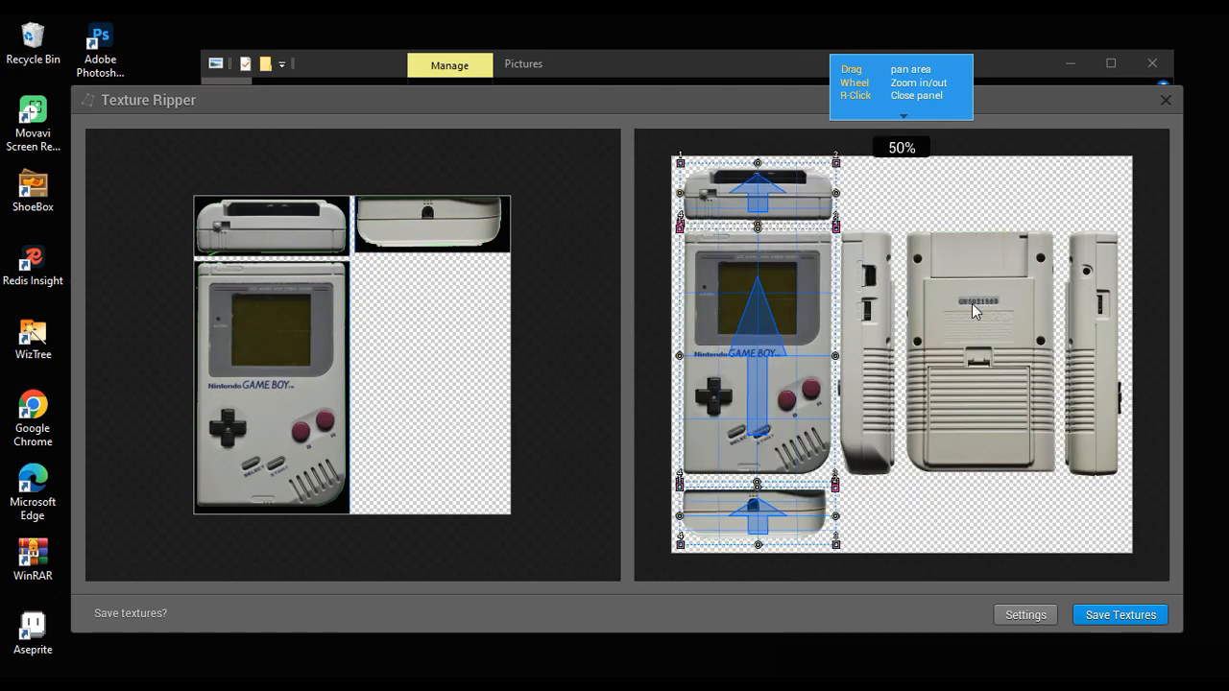
{"action": "scroll", "coordinate": [939, 344], "scroll_direction": "up", "scroll_amount": 3}
{"action": "left_click_drag", "start_coordinate": [869, 296], "coordinate": [1003, 492]}
{"action": "left_click_drag", "start_coordinate": [831, 322], "coordinate": [957, 539]}
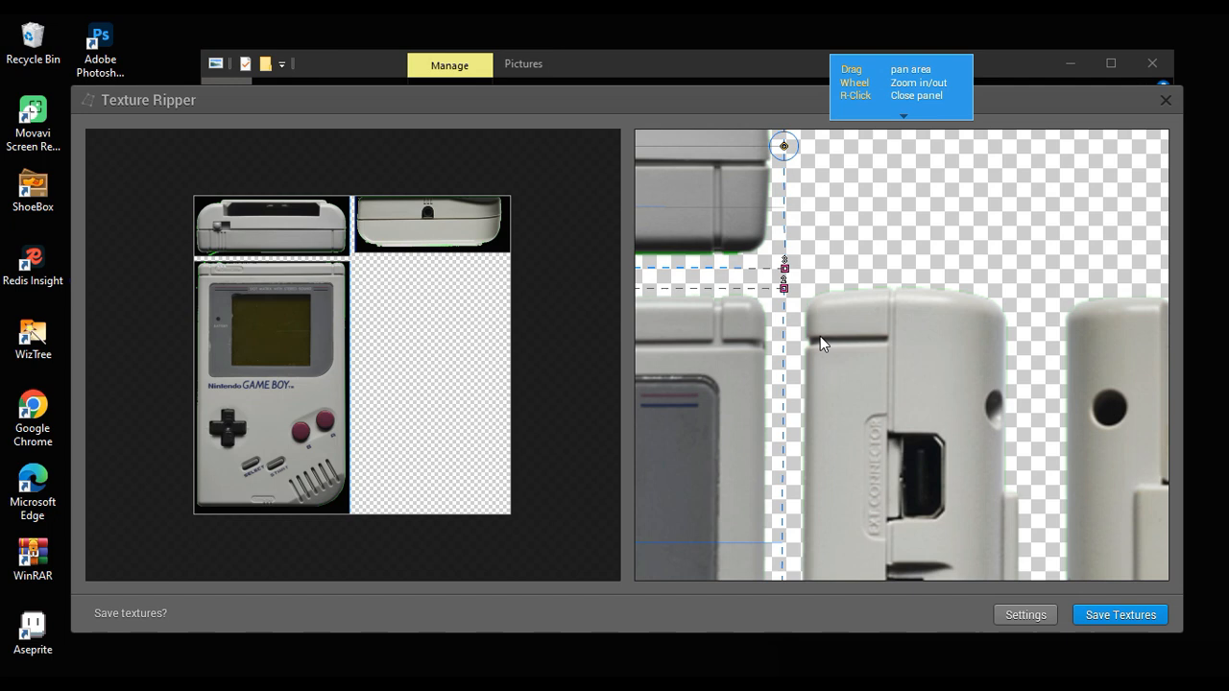
{"action": "scroll", "coordinate": [820, 343], "scroll_direction": "up", "scroll_amount": 1}
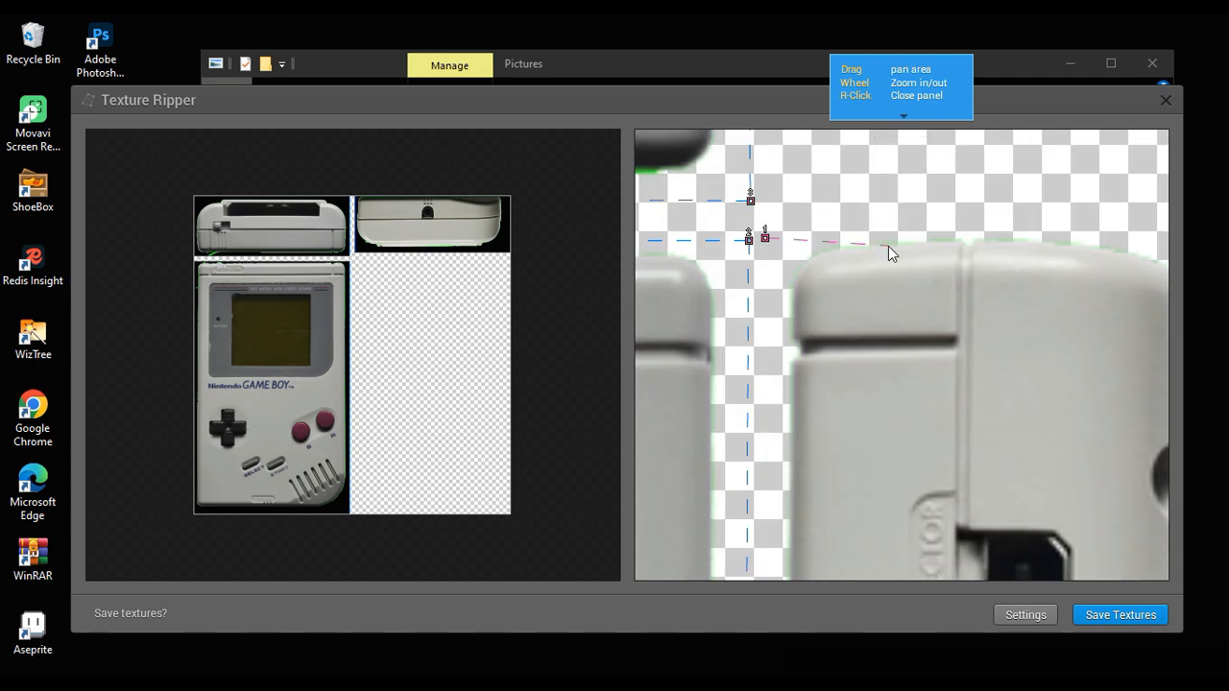
{"action": "left_click_drag", "start_coordinate": [888, 246], "coordinate": [737, 217]}
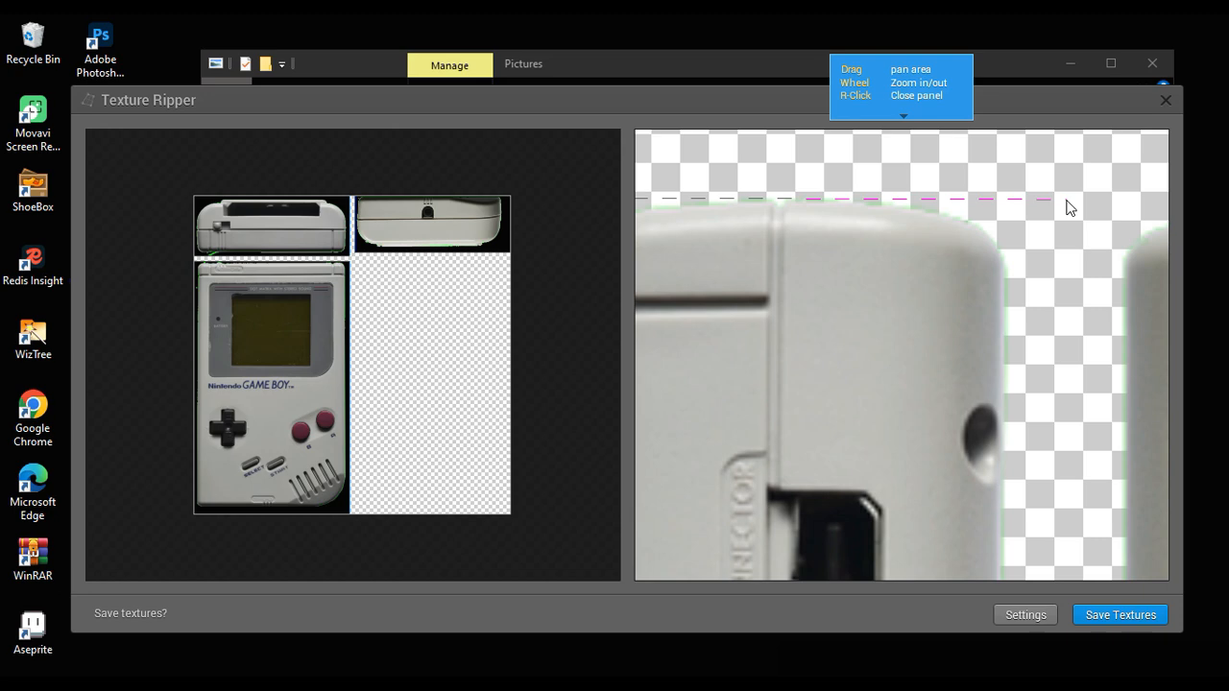
{"action": "left_click", "coordinate": [1066, 200]}
Step: Place the two lower corners just below the EXT connector side view to complete its texture slice
{"action": "scroll", "coordinate": [1042, 361], "scroll_direction": "down", "scroll_amount": 2}
{"action": "left_click_drag", "start_coordinate": [1021, 395], "coordinate": [968, 224]}
{"action": "left_click_drag", "start_coordinate": [934, 399], "coordinate": [931, 282]}
{"action": "scroll", "coordinate": [953, 386], "scroll_direction": "up", "scroll_amount": 2}
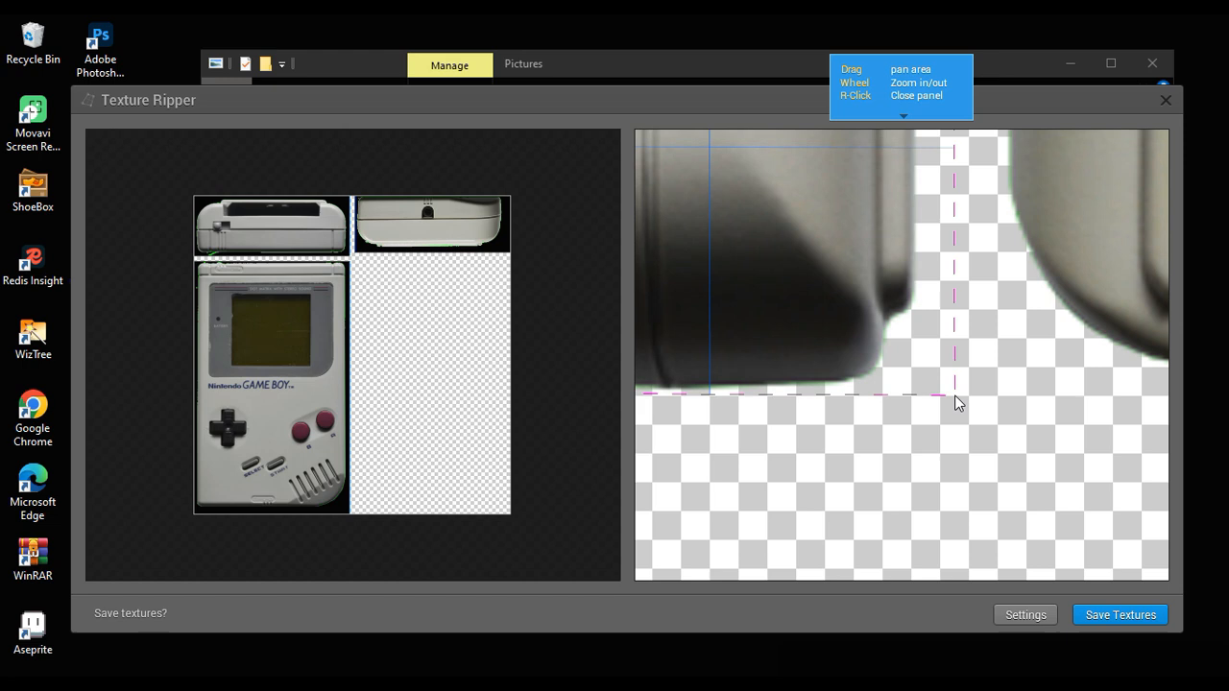
{"action": "left_click", "coordinate": [957, 389]}
{"action": "left_click_drag", "start_coordinate": [916, 403], "coordinate": [1092, 407]}
{"action": "left_click_drag", "start_coordinate": [765, 376], "coordinate": [914, 381]}
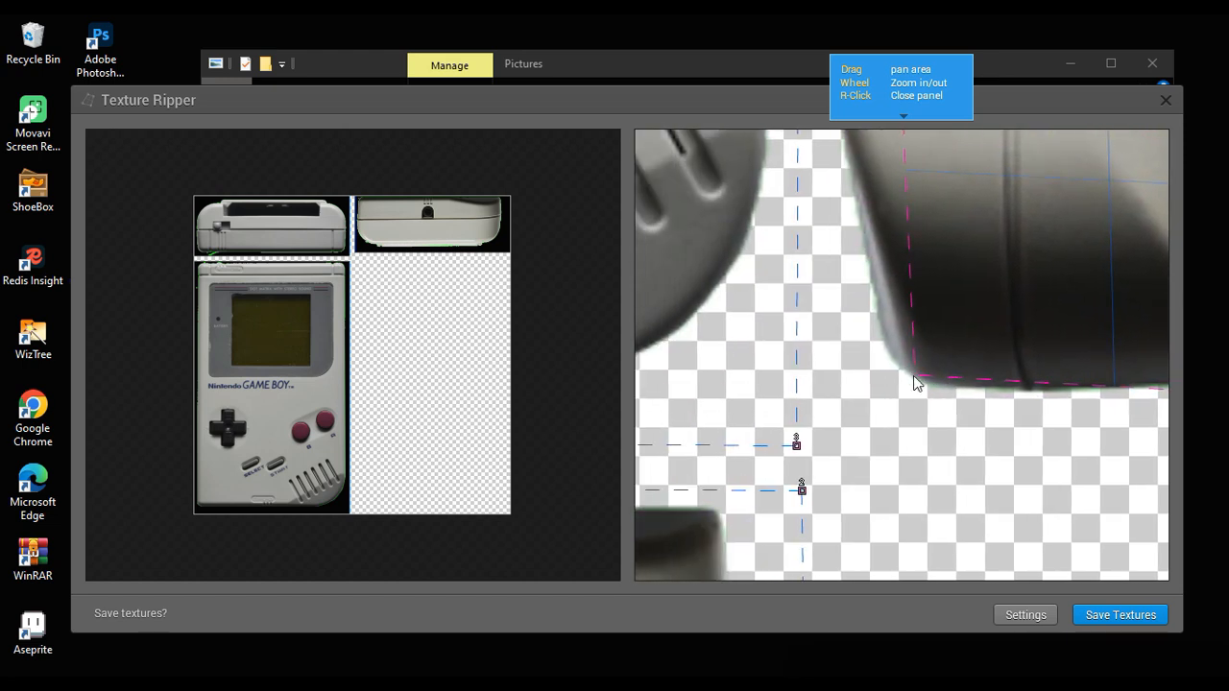
{"action": "left_click", "coordinate": [827, 396]}
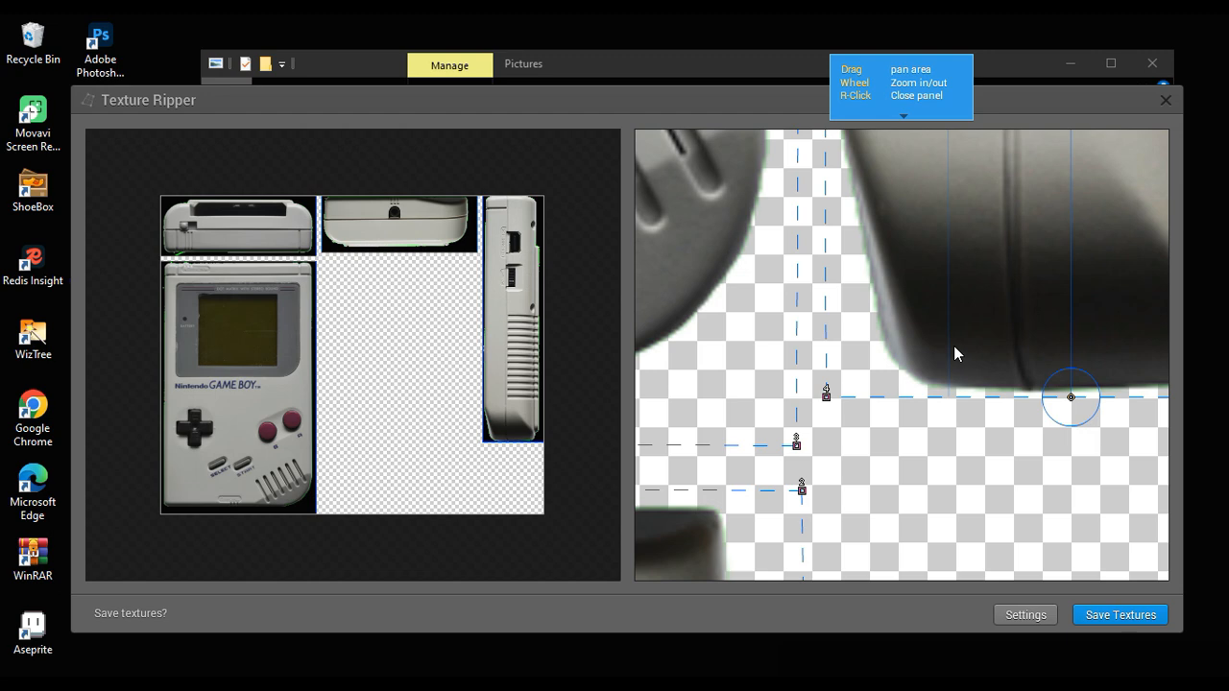
Step: Place the two upper corners of a new slice just above the Game Boy's back view
{"action": "scroll", "coordinate": [953, 347], "scroll_direction": "down", "scroll_amount": 2}
{"action": "left_click_drag", "start_coordinate": [1060, 190], "coordinate": [886, 442]}
{"action": "left_click_drag", "start_coordinate": [945, 151], "coordinate": [838, 549]}
{"action": "left_click_drag", "start_coordinate": [831, 278], "coordinate": [783, 519]}
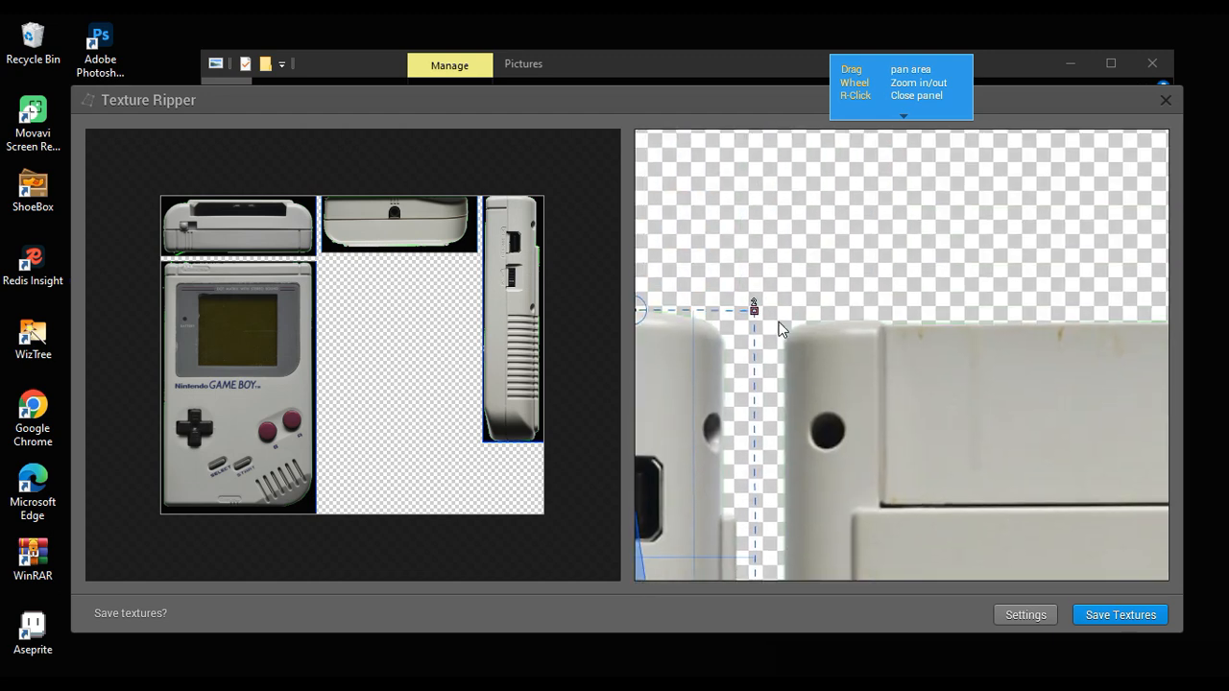
{"action": "scroll", "coordinate": [778, 321], "scroll_direction": "up", "scroll_amount": 2}
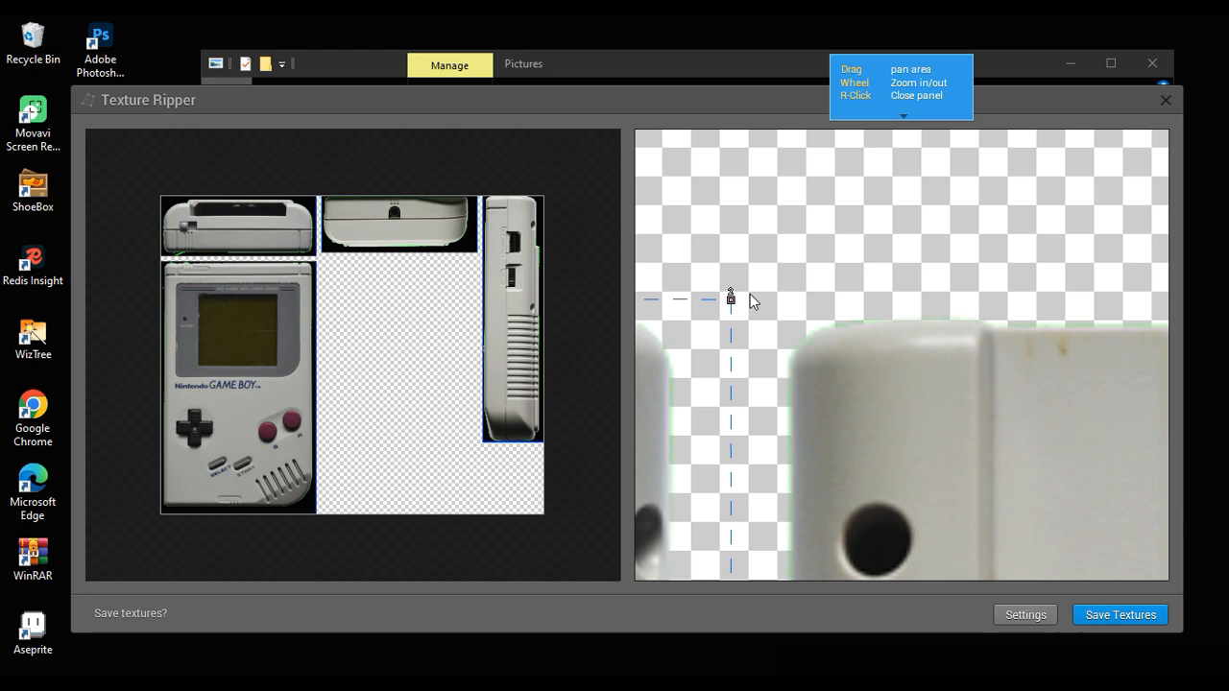
{"action": "left_click", "coordinate": [750, 295]}
{"action": "left_click_drag", "start_coordinate": [1014, 333], "coordinate": [806, 317]}
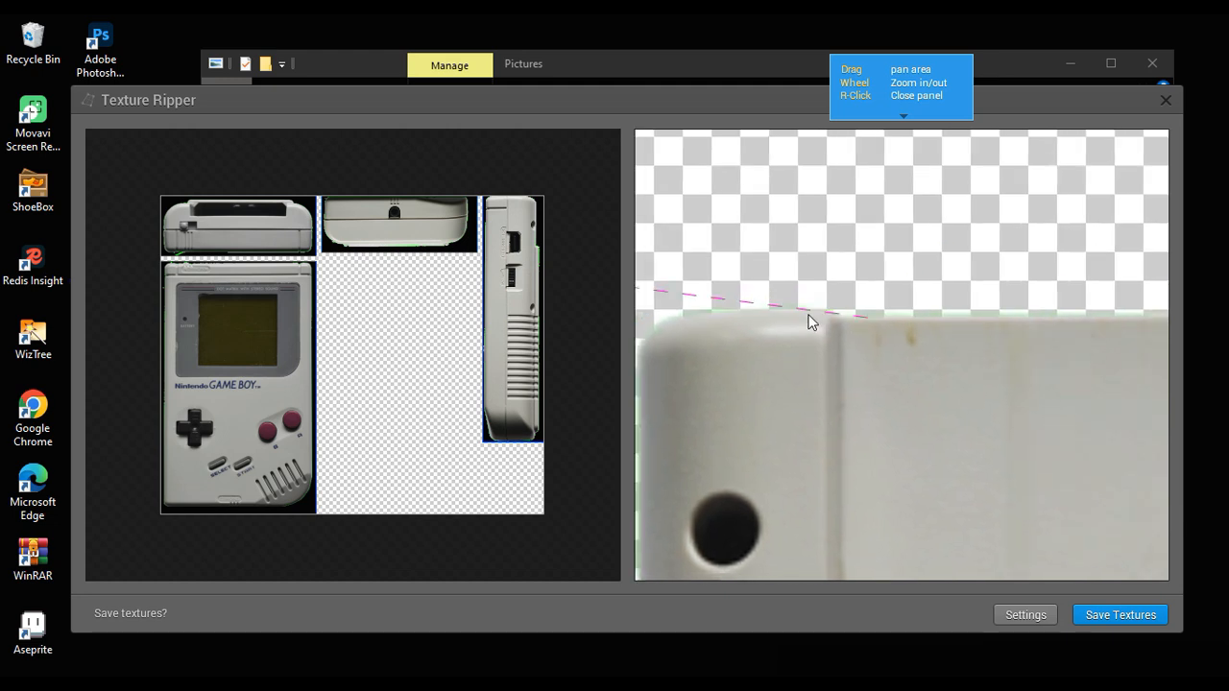
{"action": "left_click_drag", "start_coordinate": [986, 298], "coordinate": [711, 294]}
{"action": "left_click_drag", "start_coordinate": [1044, 273], "coordinate": [647, 274]}
{"action": "scroll", "coordinate": [926, 299], "scroll_direction": "down", "scroll_amount": 2}
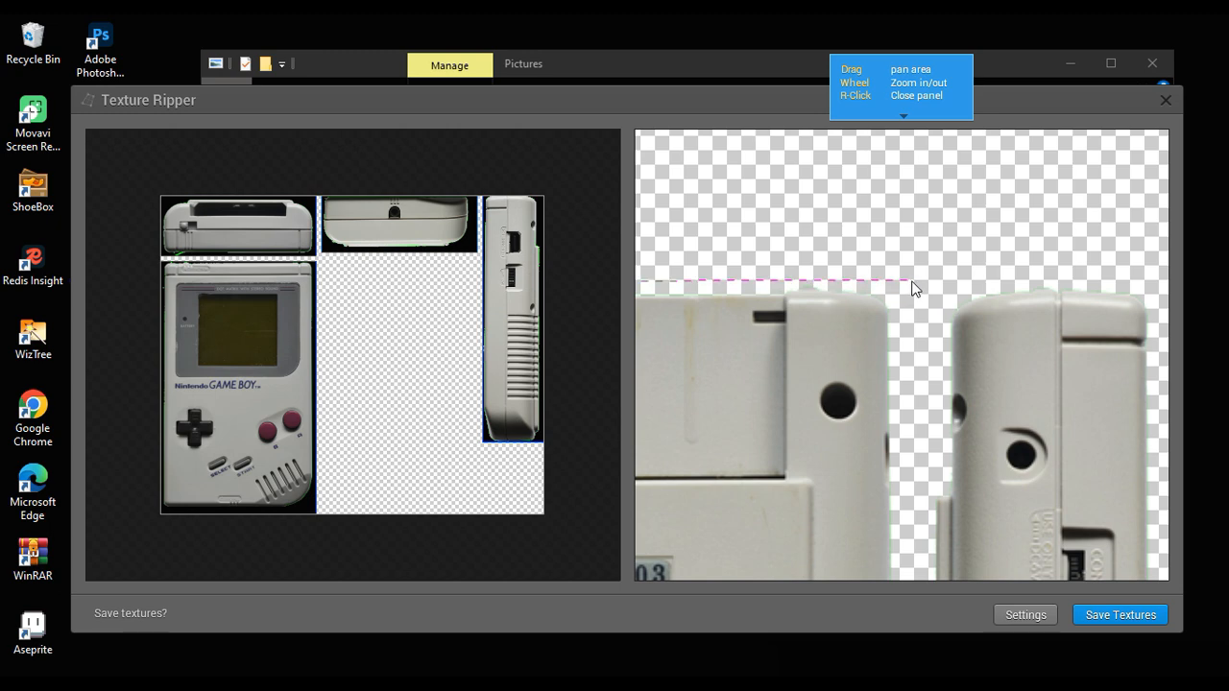
Step: Place the two lower corners just below the back view, keeping clear of the neighbouring side view, to complete its texture slice
{"action": "scroll", "coordinate": [907, 278], "scroll_direction": "down", "scroll_amount": 4}
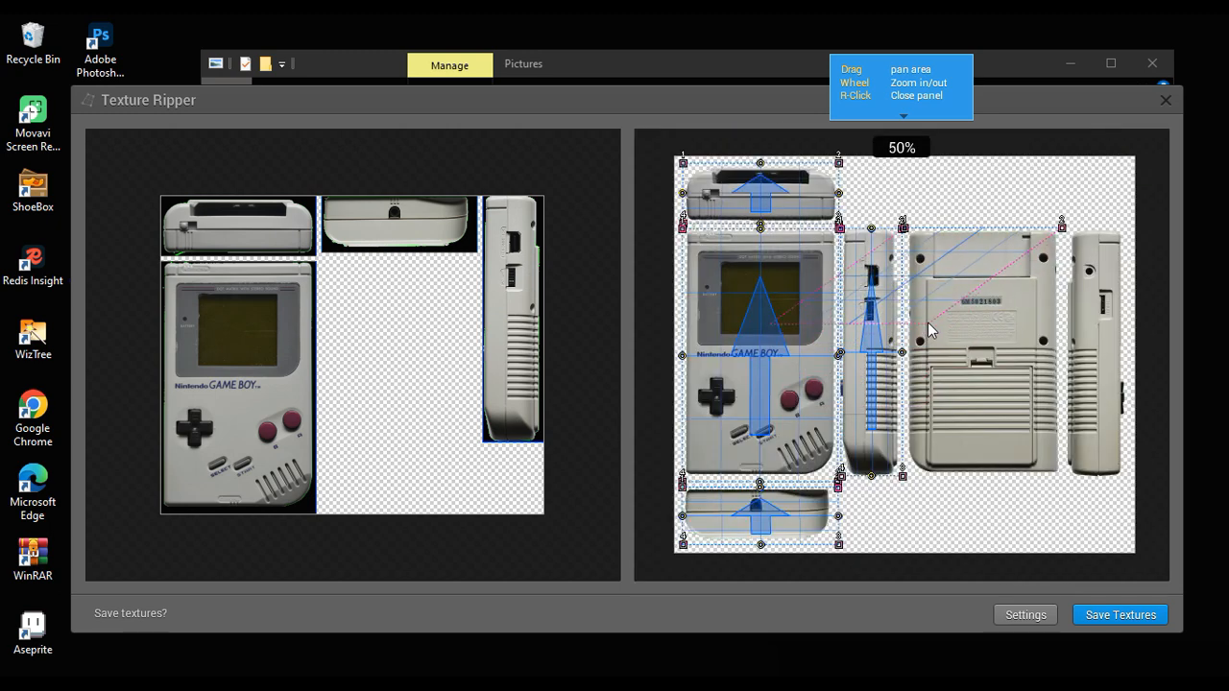
{"action": "scroll", "coordinate": [1055, 442], "scroll_direction": "up", "scroll_amount": 2}
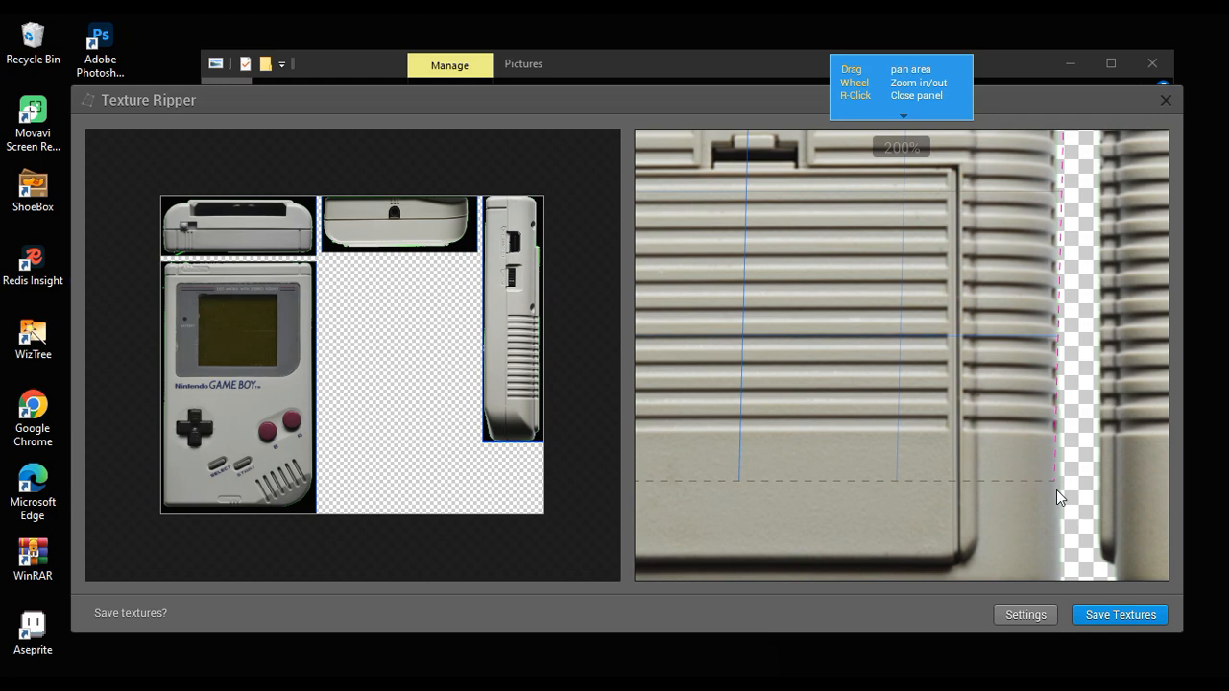
{"action": "scroll", "coordinate": [1056, 489], "scroll_direction": "up", "scroll_amount": 1}
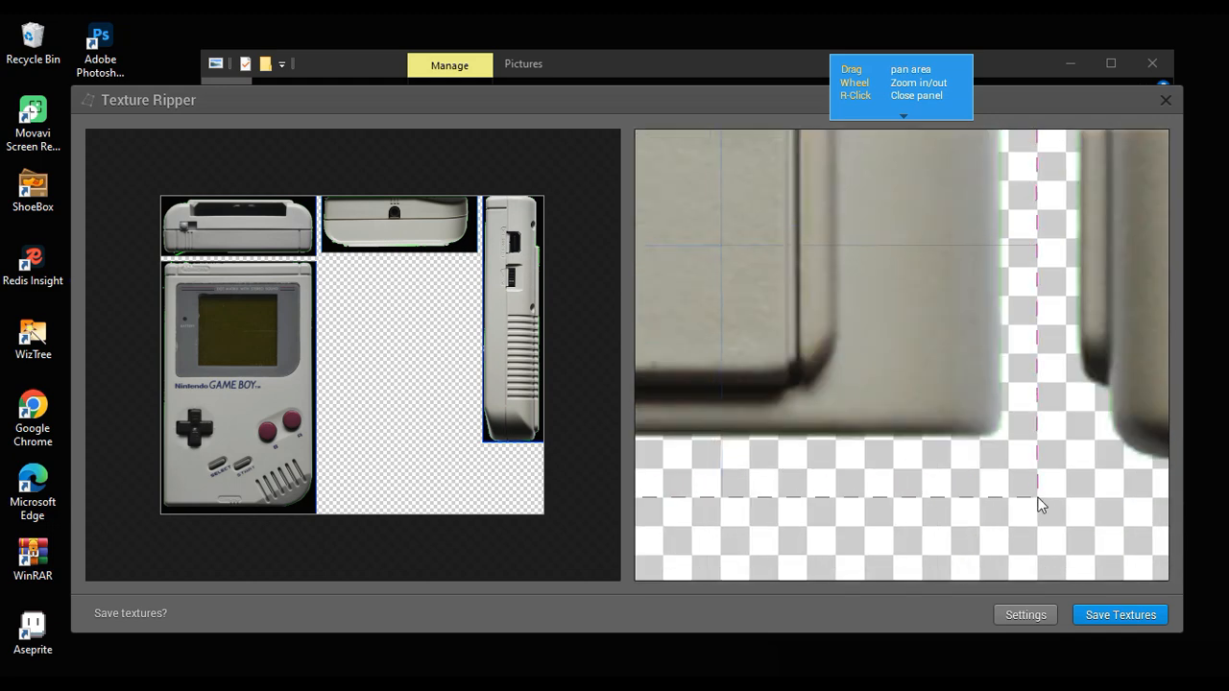
{"action": "scroll", "coordinate": [941, 489], "scroll_direction": "up", "scroll_amount": 1}
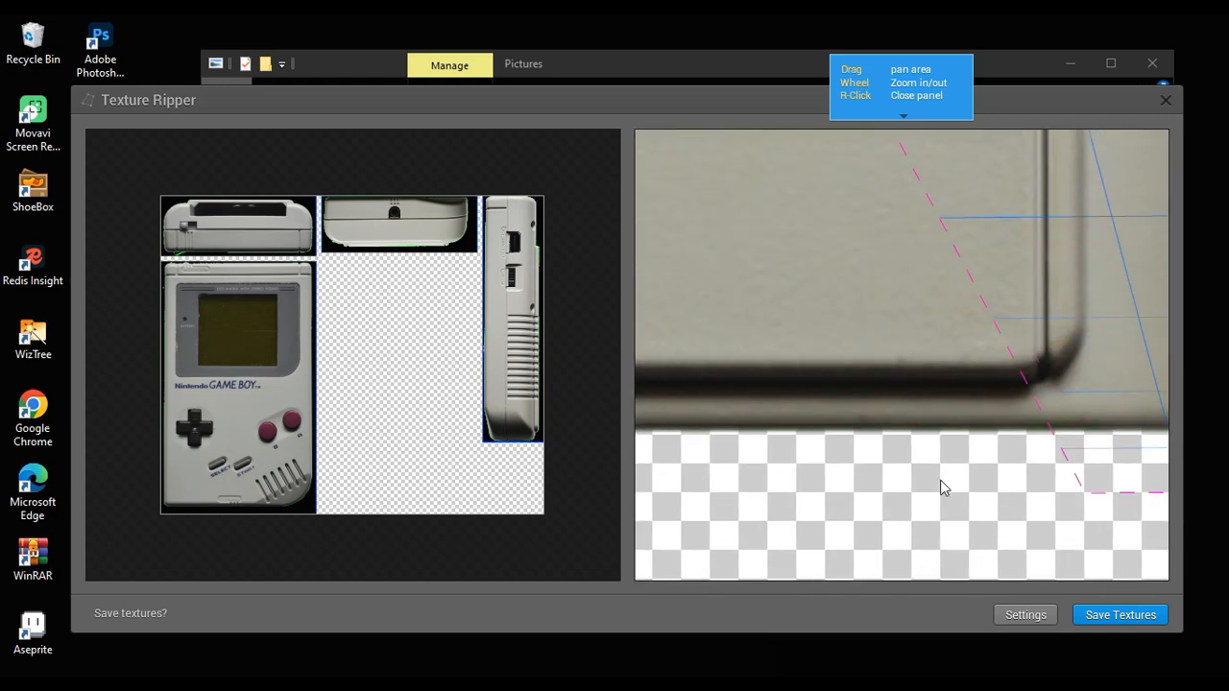
{"action": "scroll", "coordinate": [900, 446], "scroll_direction": "down", "scroll_amount": 2}
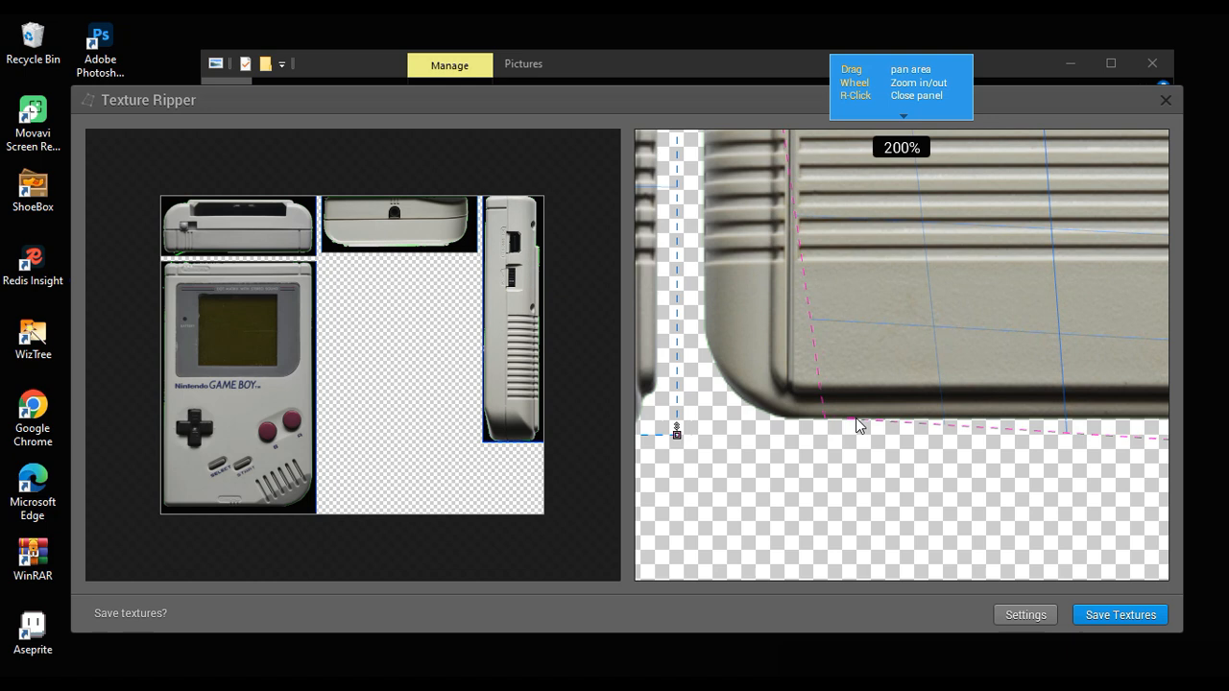
{"action": "scroll", "coordinate": [855, 430], "scroll_direction": "up", "scroll_amount": 1}
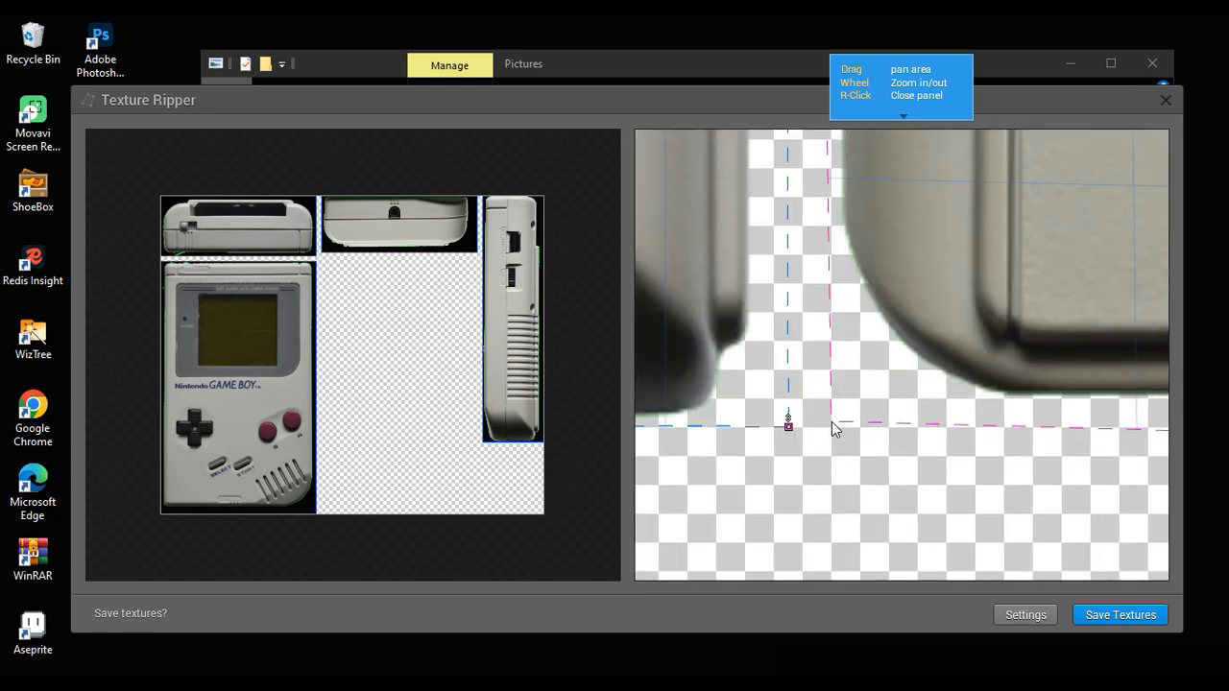
{"action": "left_click_drag", "start_coordinate": [826, 429], "coordinate": [821, 433]}
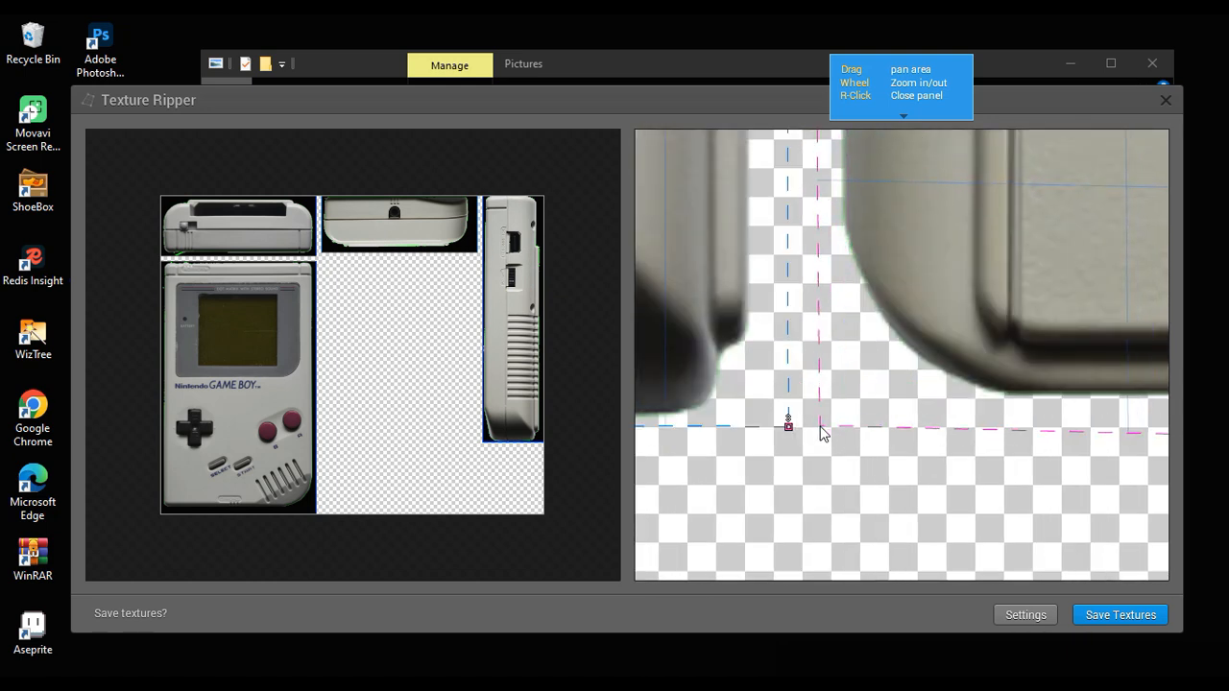
{"action": "left_click", "coordinate": [820, 427]}
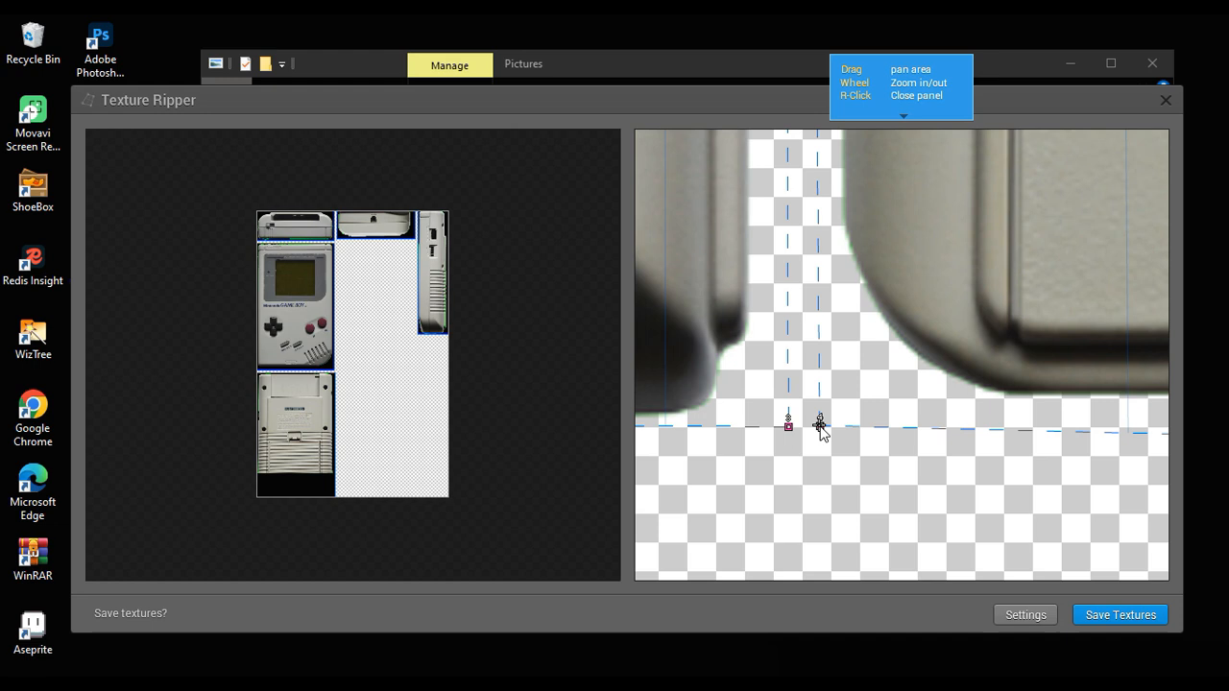
Step: Place the two upper corners of a new slice just above the remaining side view with the contrast dial
{"action": "scroll", "coordinate": [1004, 414], "scroll_direction": "down", "scroll_amount": 1}
{"action": "left_click_drag", "start_coordinate": [934, 336], "coordinate": [588, 475]}
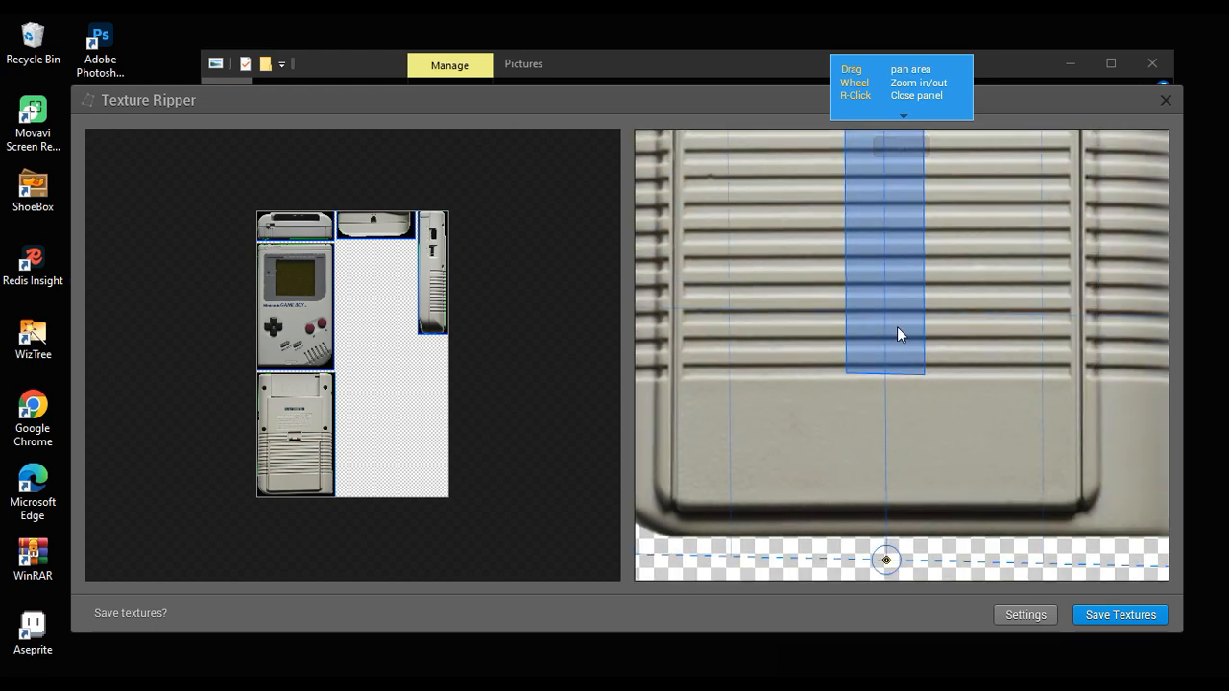
{"action": "left_click_drag", "start_coordinate": [897, 327], "coordinate": [723, 449]}
{"action": "scroll", "coordinate": [978, 357], "scroll_direction": "down", "scroll_amount": 1}
{"action": "left_click_drag", "start_coordinate": [978, 361], "coordinate": [826, 492]}
{"action": "scroll", "coordinate": [936, 261], "scroll_direction": "up", "scroll_amount": 1}
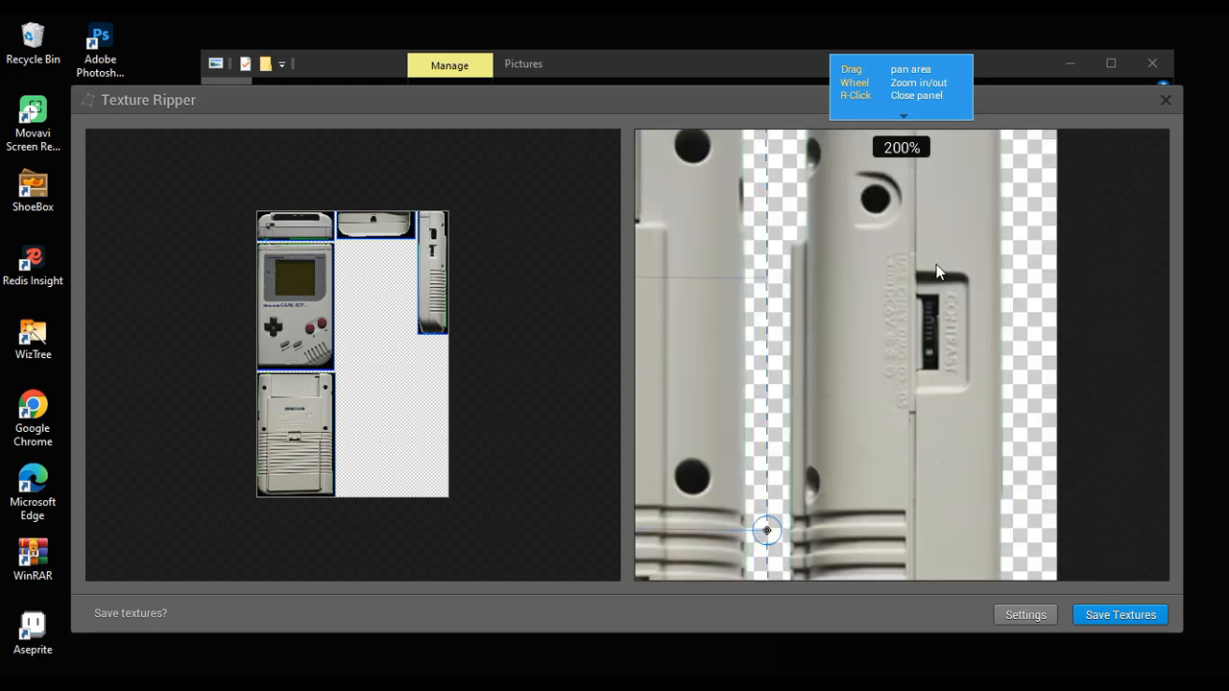
{"action": "left_click_drag", "start_coordinate": [937, 264], "coordinate": [928, 443]}
{"action": "scroll", "coordinate": [833, 266], "scroll_direction": "up", "scroll_amount": 1}
{"action": "left_click_drag", "start_coordinate": [832, 263], "coordinate": [862, 372]}
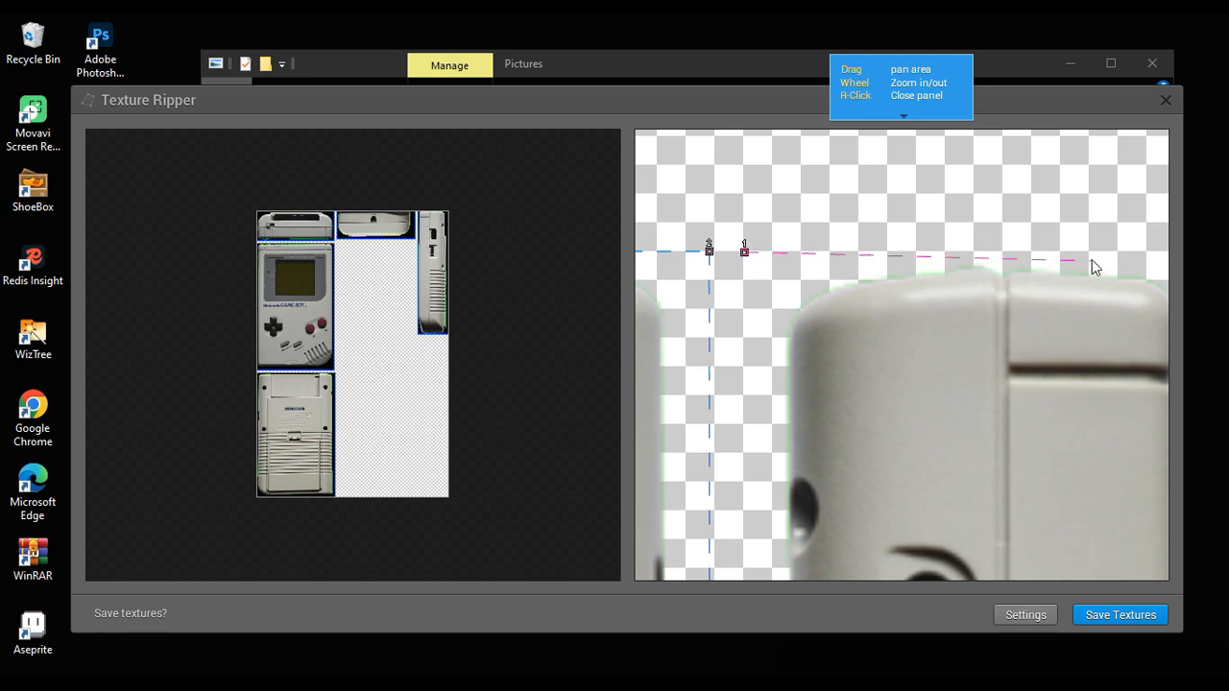
{"action": "left_click_drag", "start_coordinate": [1092, 260], "coordinate": [912, 252]}
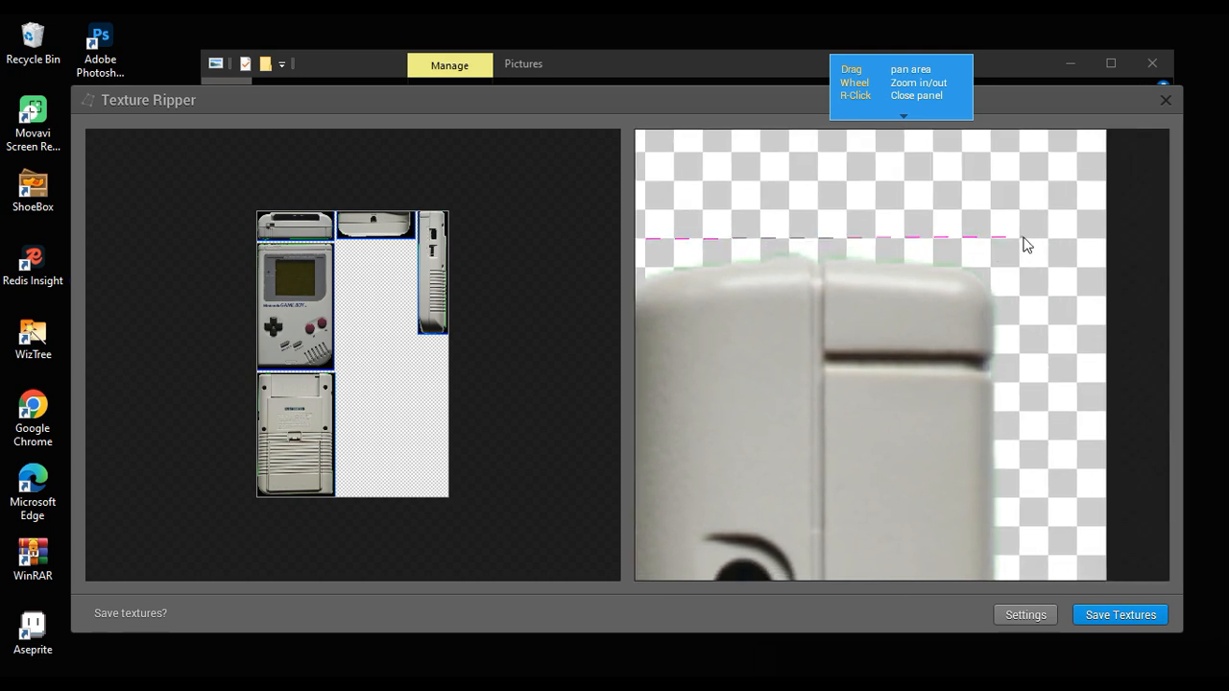
Step: Place the two lower corners just below the contrast-dial side view to complete its texture slice
{"action": "scroll", "coordinate": [1038, 364], "scroll_direction": "down", "scroll_amount": 3}
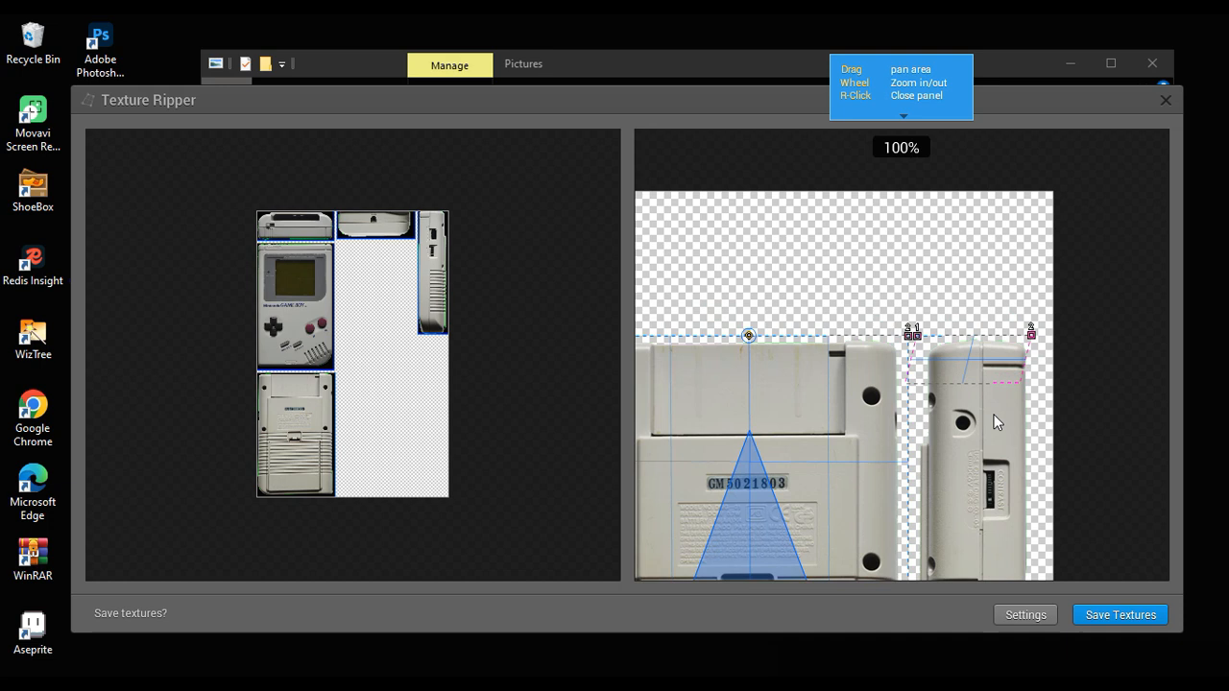
{"action": "left_click_drag", "start_coordinate": [1018, 411], "coordinate": [986, 252]}
{"action": "left_click_drag", "start_coordinate": [970, 394], "coordinate": [961, 168]}
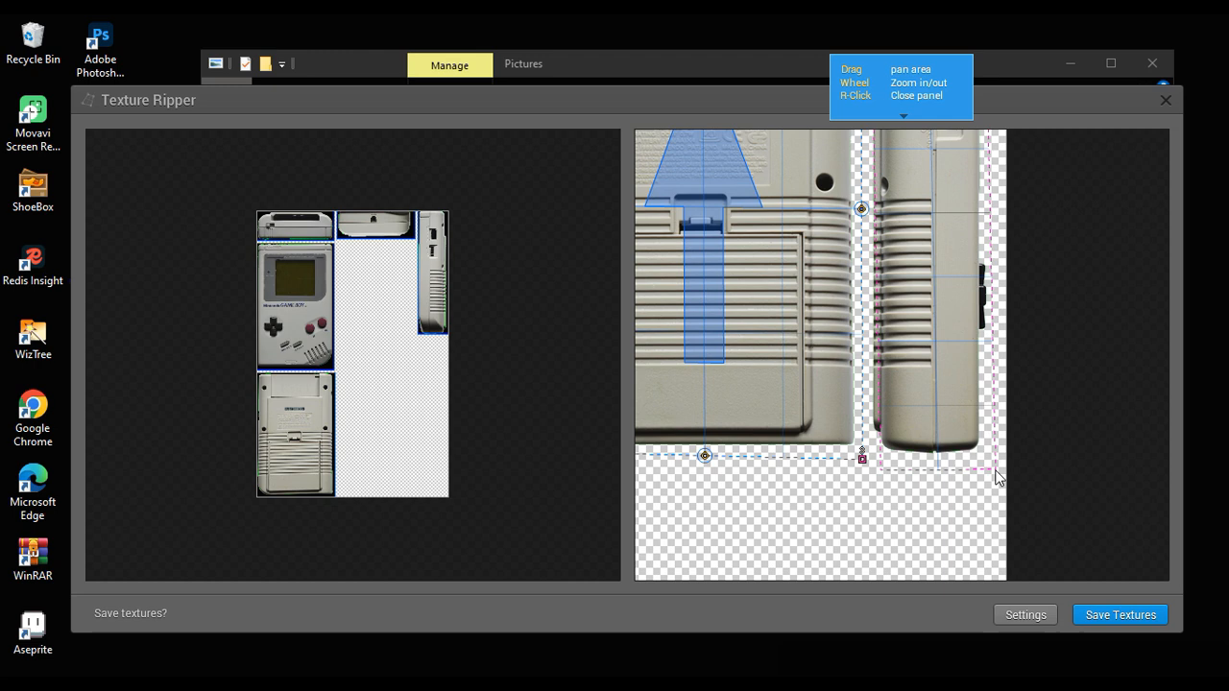
{"action": "left_click", "coordinate": [996, 471]}
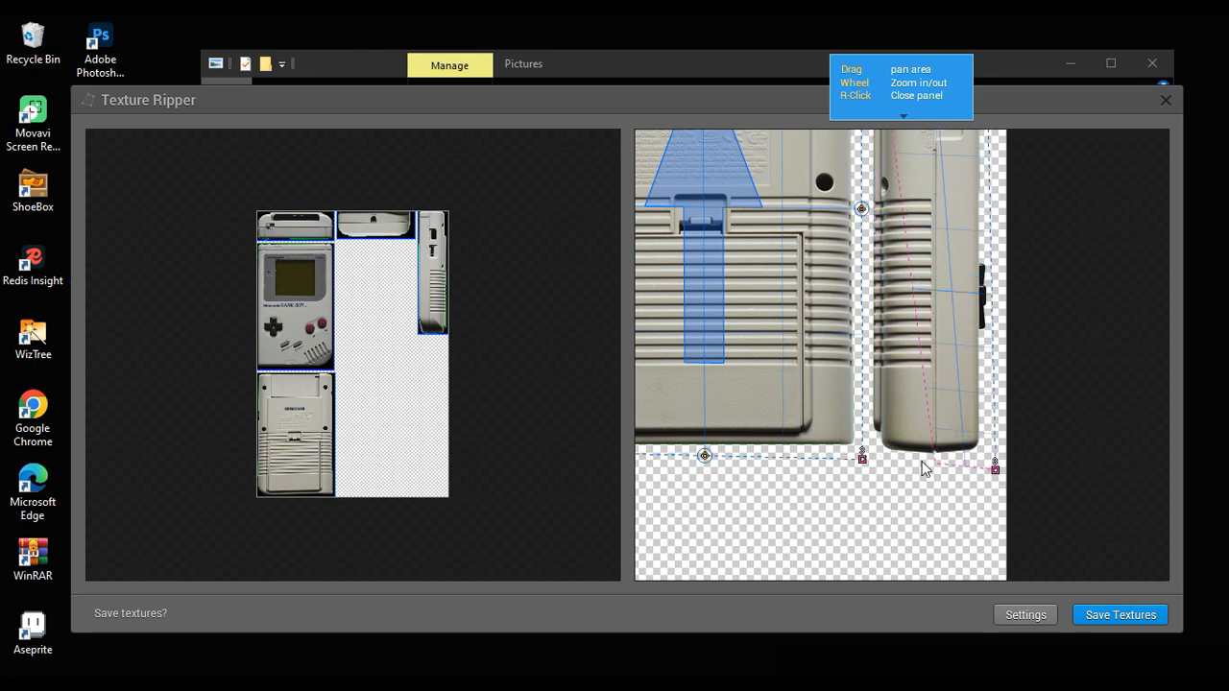
{"action": "left_click", "coordinate": [864, 461]}
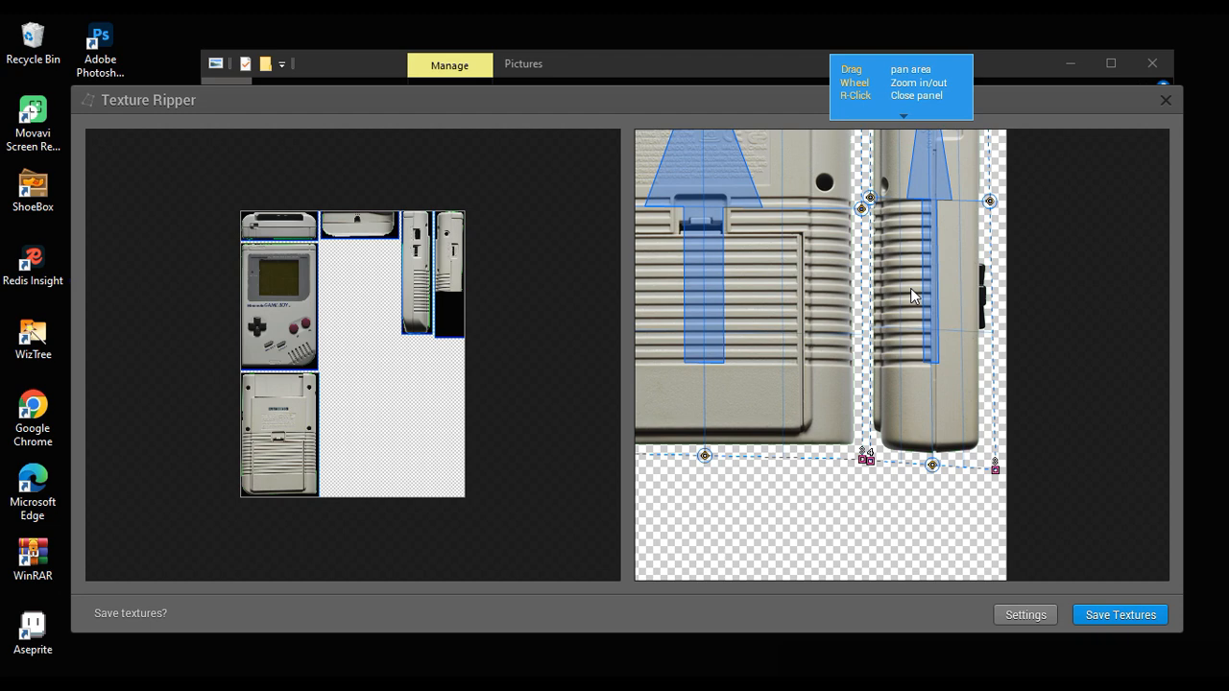
{"action": "scroll", "coordinate": [942, 307], "scroll_direction": "up", "scroll_amount": 1}
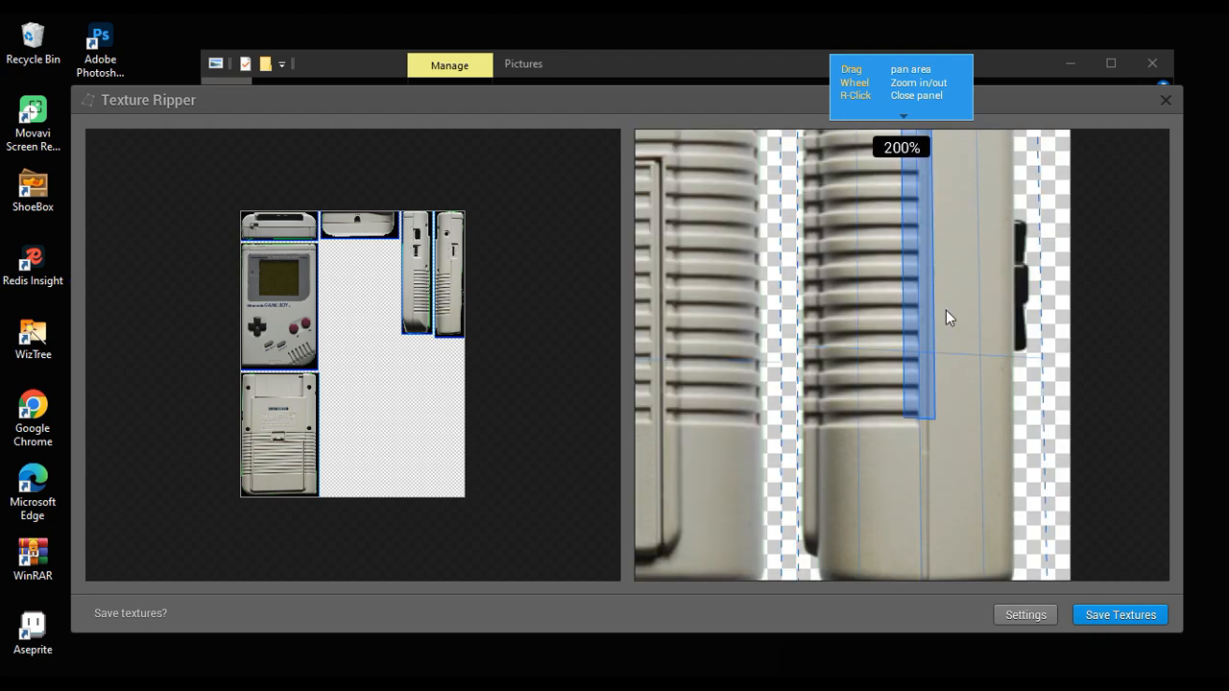
Step: Move the upper outer corner of the contrast-dial side view's slice slightly outward, away from the Game Boy's edge
{"action": "scroll", "coordinate": [946, 310], "scroll_direction": "down", "scroll_amount": 1}
{"action": "left_click_drag", "start_coordinate": [931, 332], "coordinate": [900, 516]}
{"action": "scroll", "coordinate": [932, 357], "scroll_direction": "up", "scroll_amount": 1}
{"action": "left_click_drag", "start_coordinate": [894, 388], "coordinate": [861, 612]}
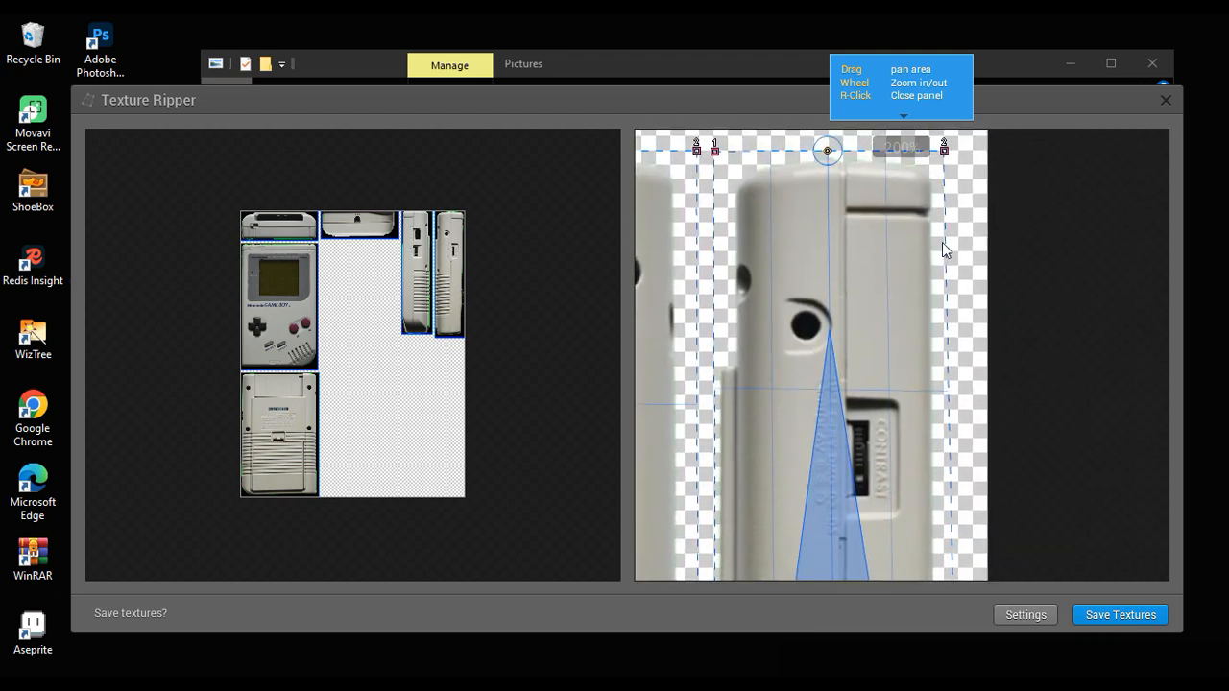
{"action": "left_click_drag", "start_coordinate": [944, 286], "coordinate": [810, 566]}
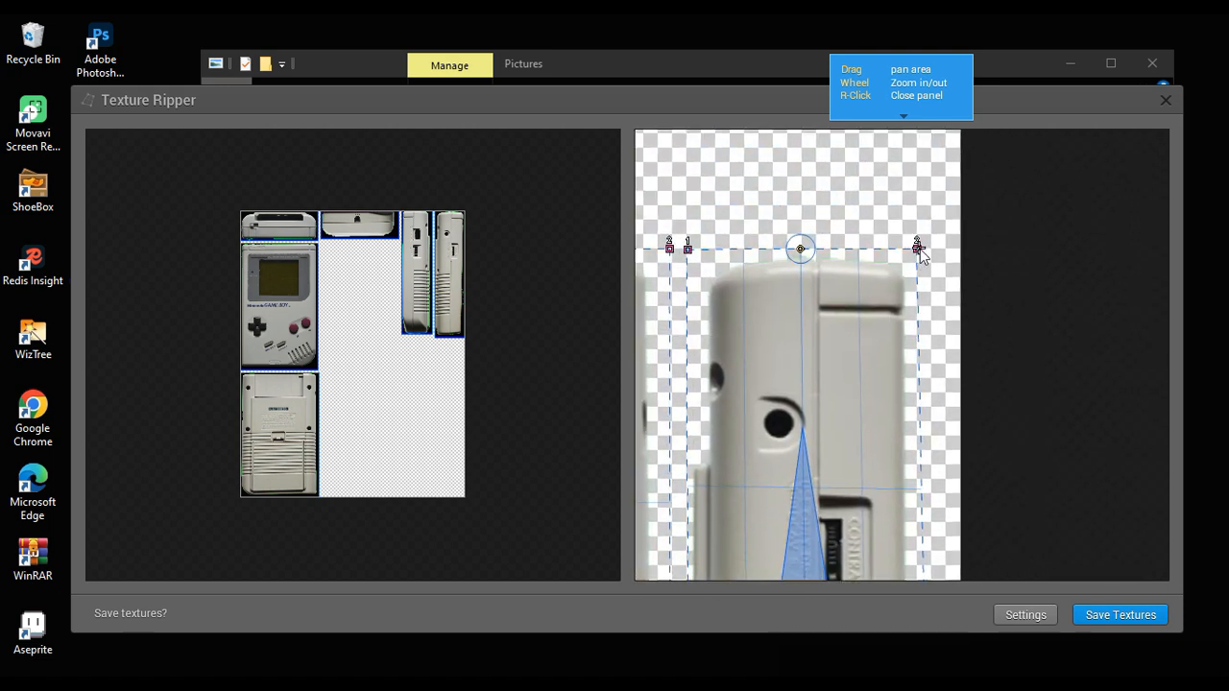
{"action": "left_click_drag", "start_coordinate": [919, 249], "coordinate": [932, 250]}
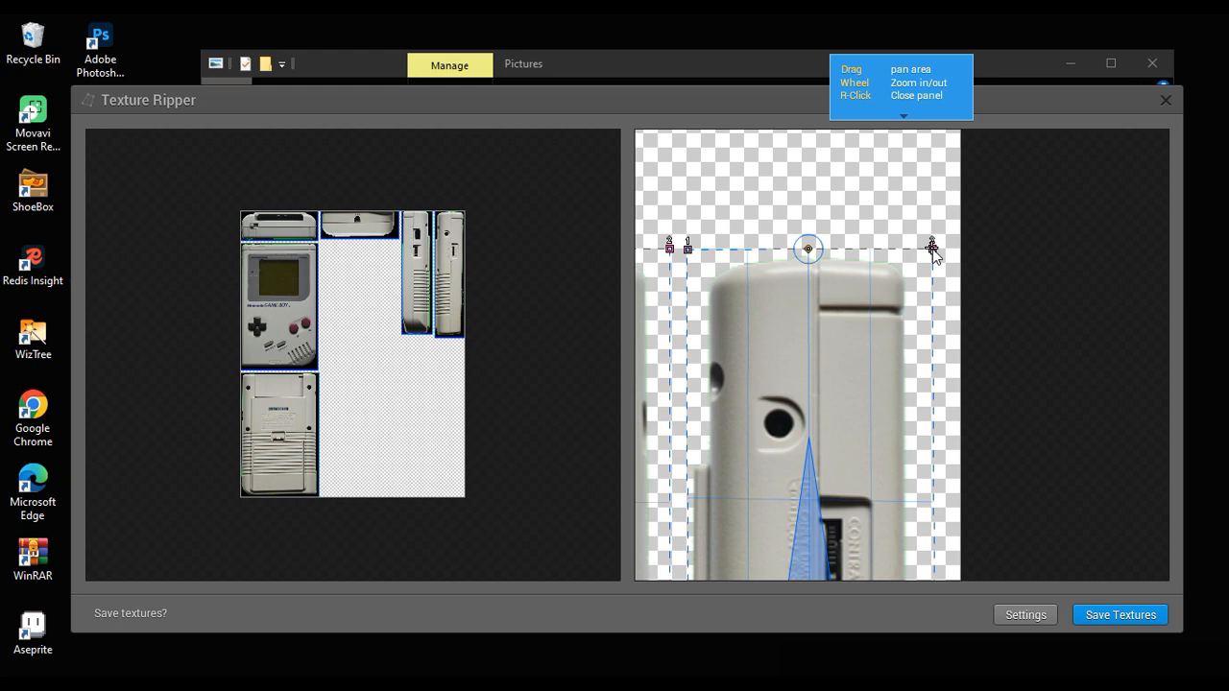
Step: Rearrange the texture sheet so both side-view textures sit side by side next to the front view, below the narrow end view
{"action": "scroll", "coordinate": [523, 293], "scroll_direction": "up", "scroll_amount": 2}
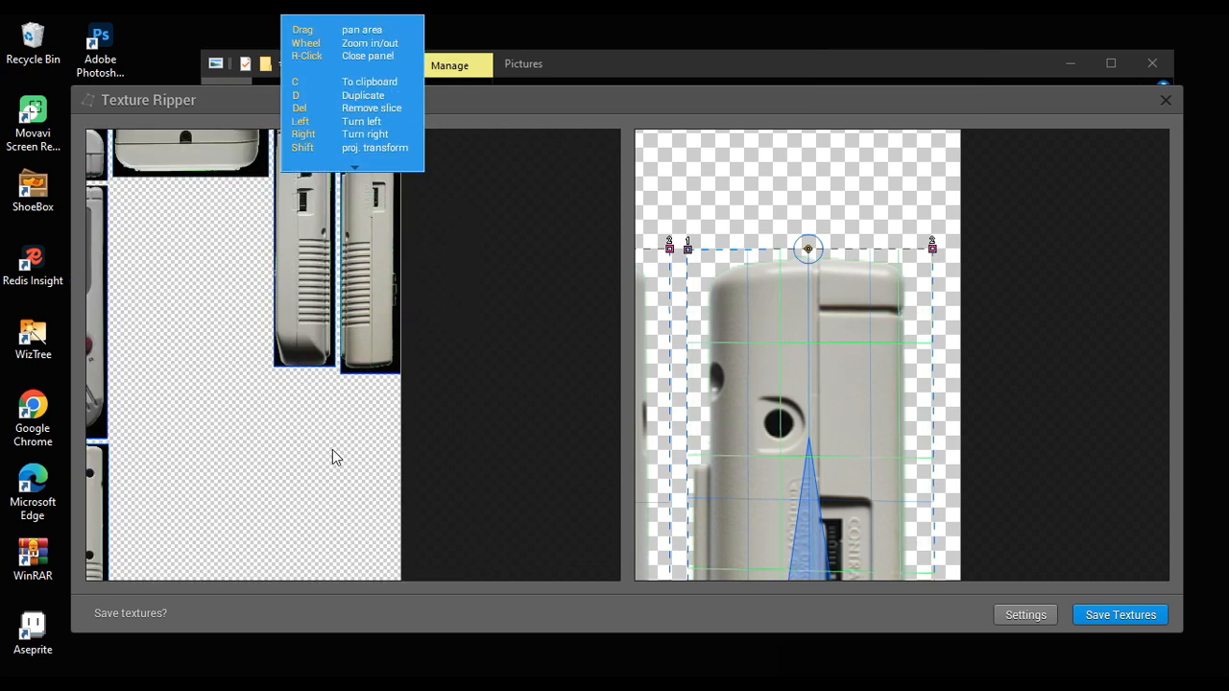
{"action": "scroll", "coordinate": [334, 441], "scroll_direction": "down", "scroll_amount": 2}
{"action": "left_click", "coordinate": [424, 285]}
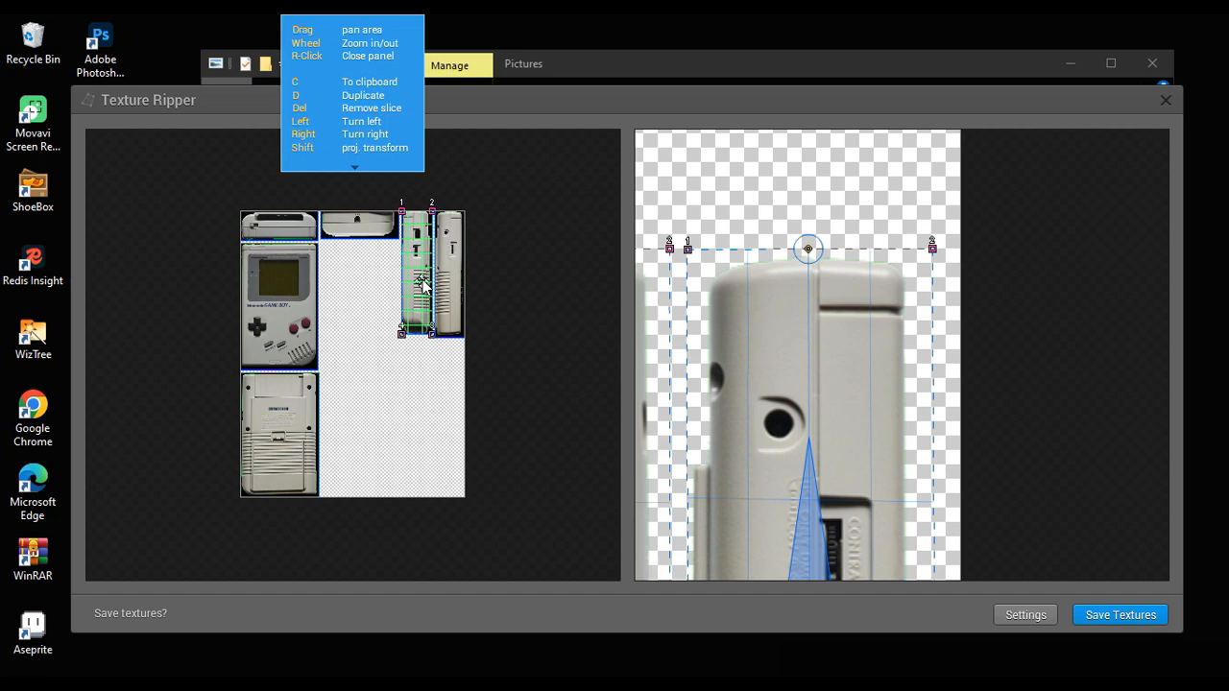
{"action": "left_click", "coordinate": [533, 348]}
{"action": "left_click_drag", "start_coordinate": [424, 274], "coordinate": [380, 317]}
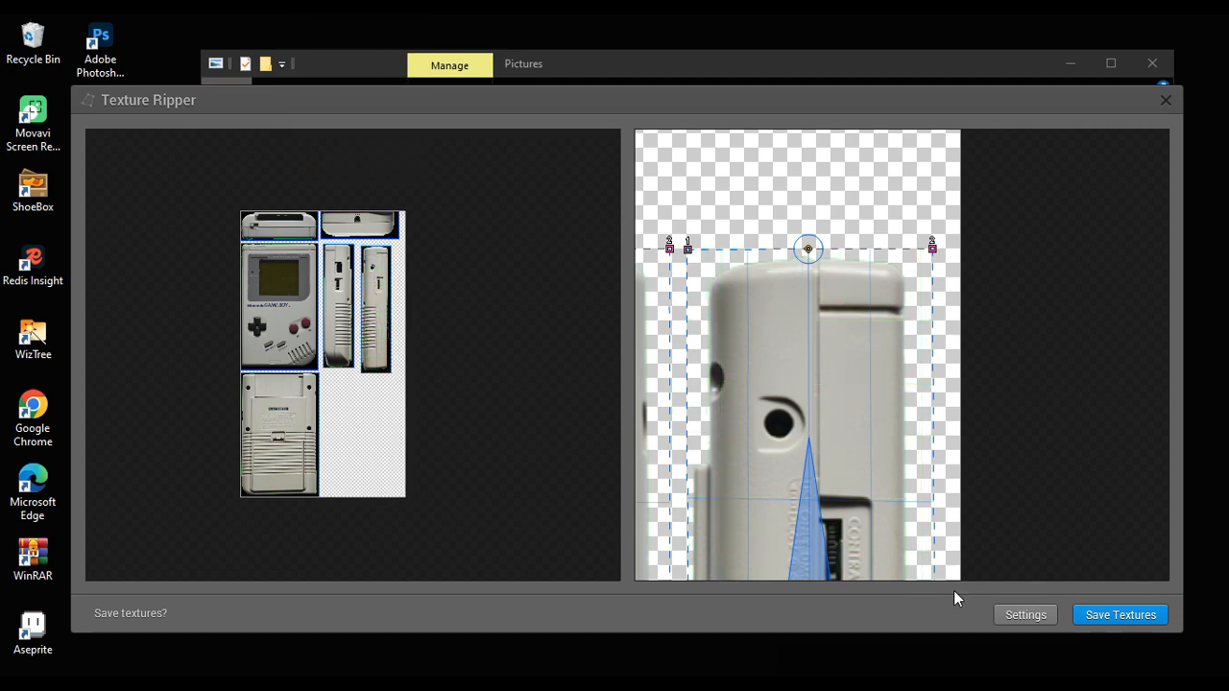
Step: Save the ripped textures in the Pictures folder as Gameboy_(.png
{"action": "left_click", "coordinate": [1118, 614]}
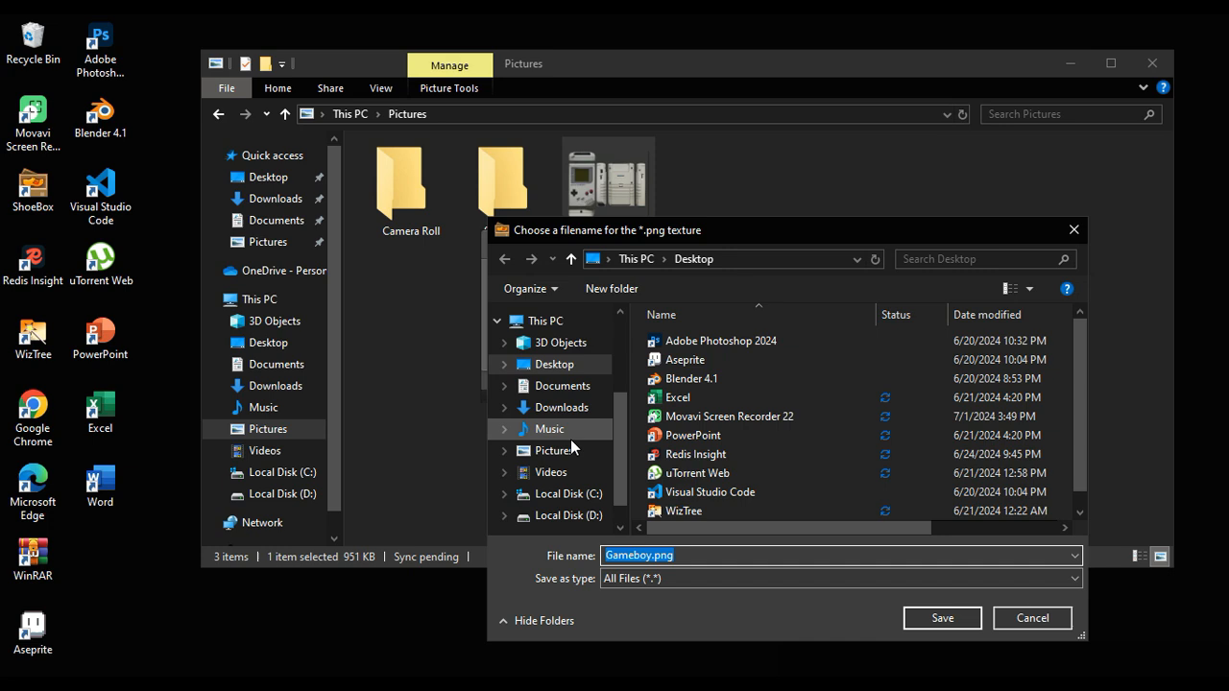
{"action": "left_click", "coordinate": [557, 453]}
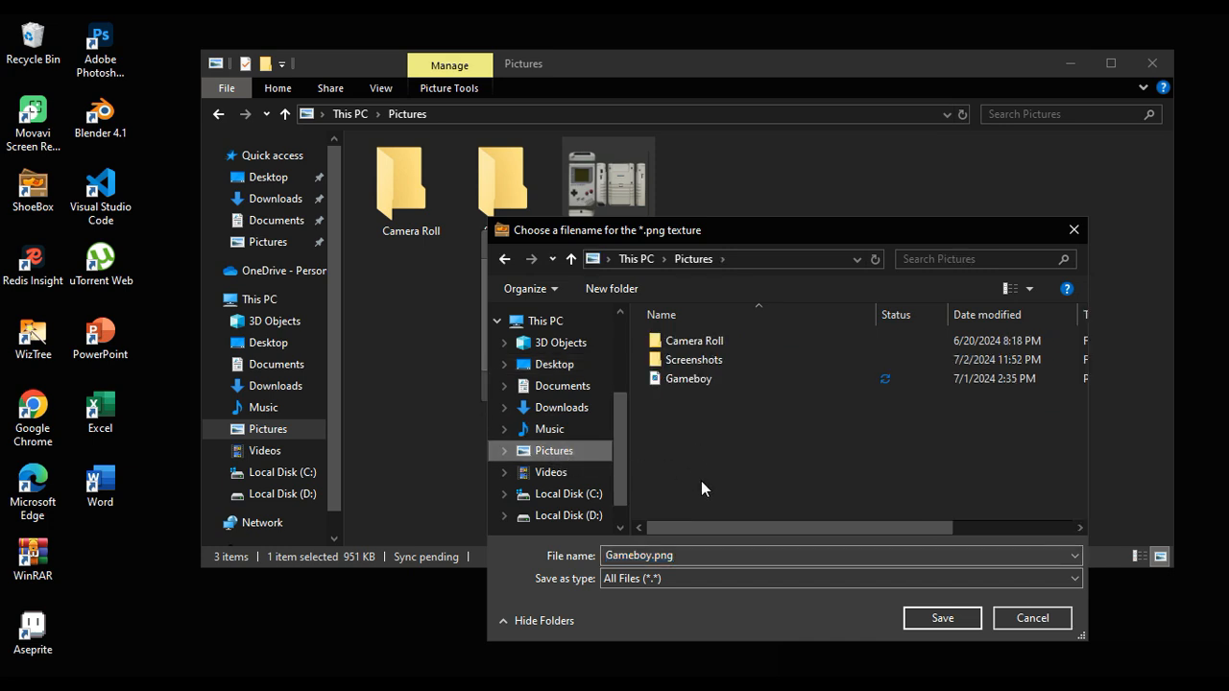
{"action": "left_click", "coordinate": [699, 556]}
{"action": "key", "text": "BackSpace"}
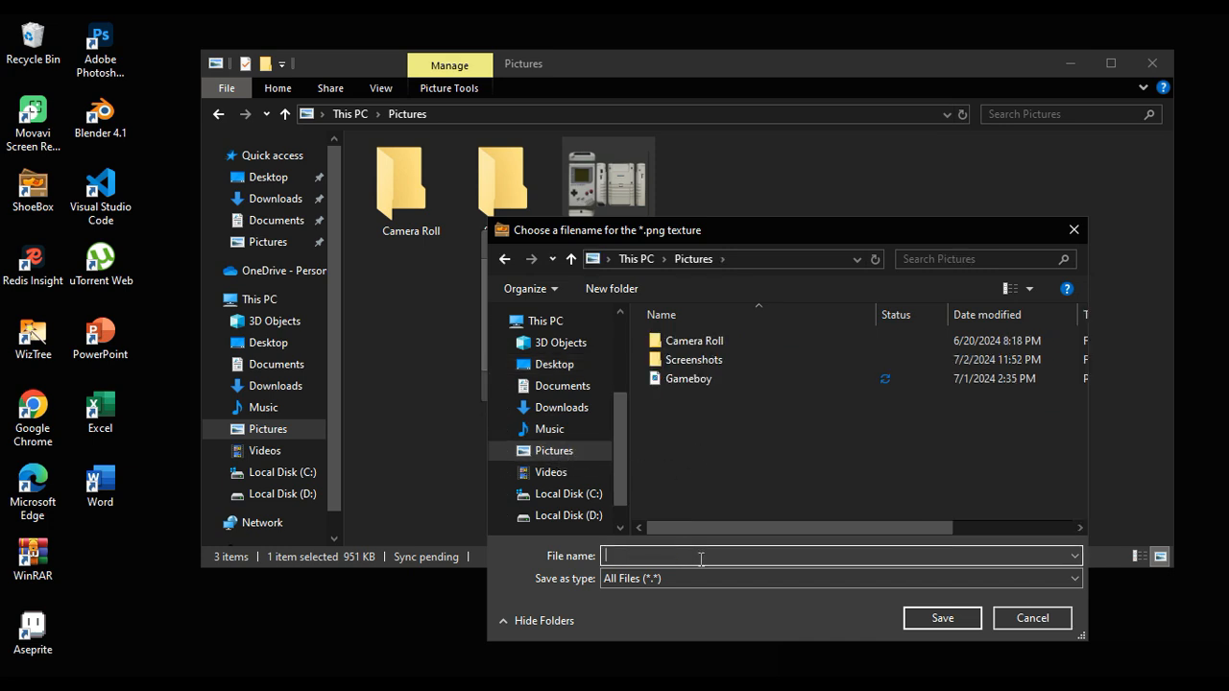
{"action": "type", "text": "Game"}
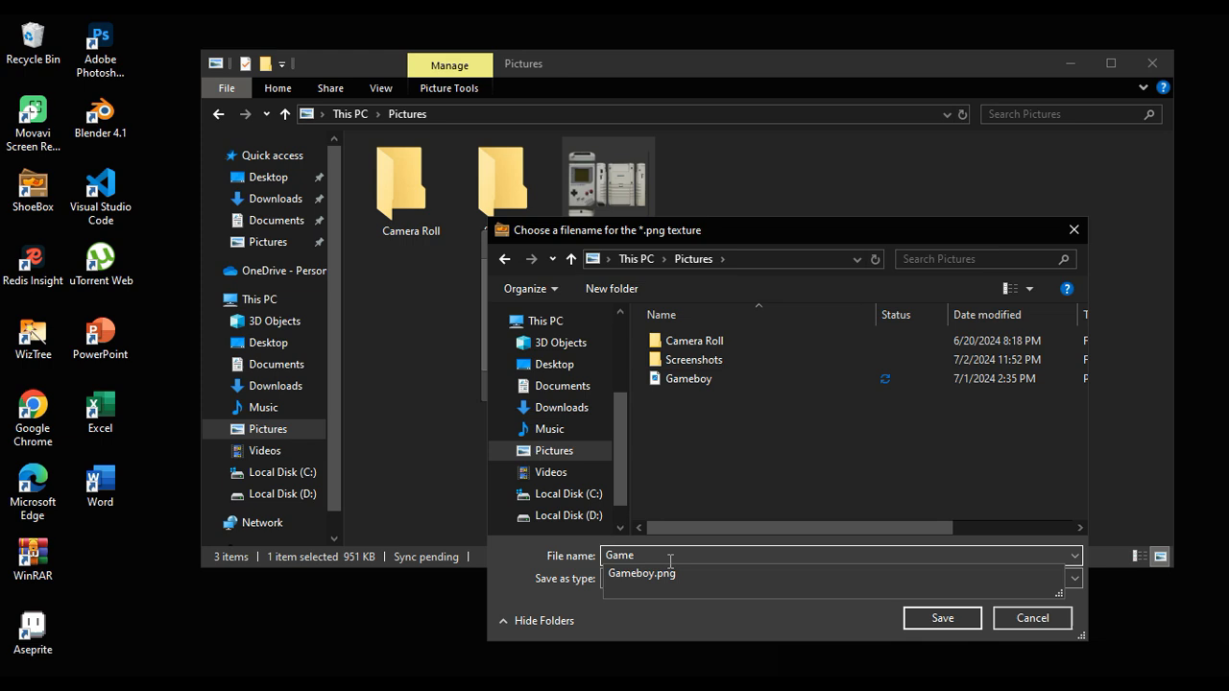
{"action": "left_click", "coordinate": [642, 573]}
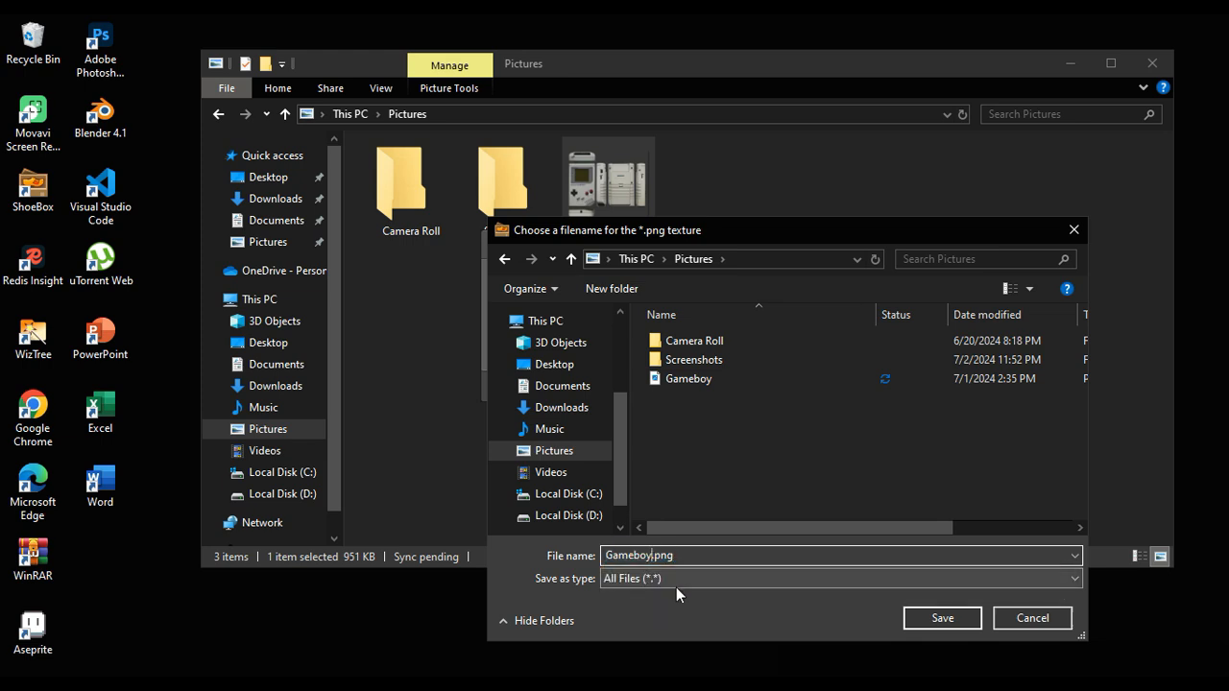
{"action": "type", "text": "_("}
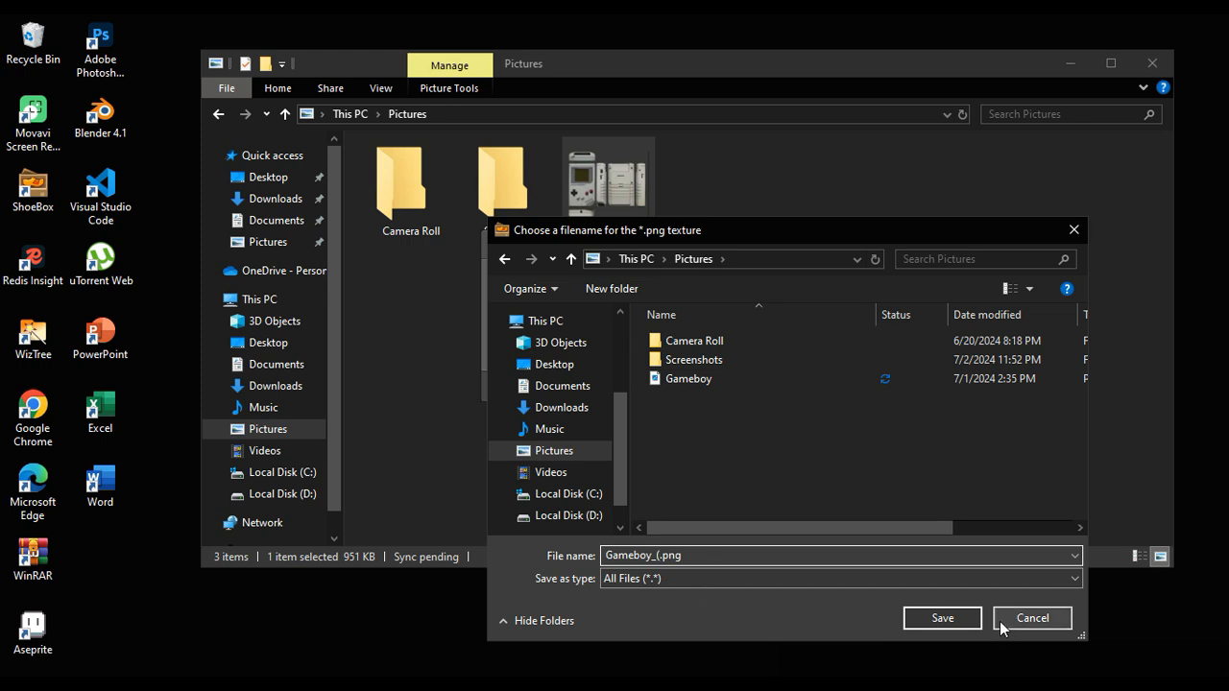
{"action": "left_click", "coordinate": [958, 620]}
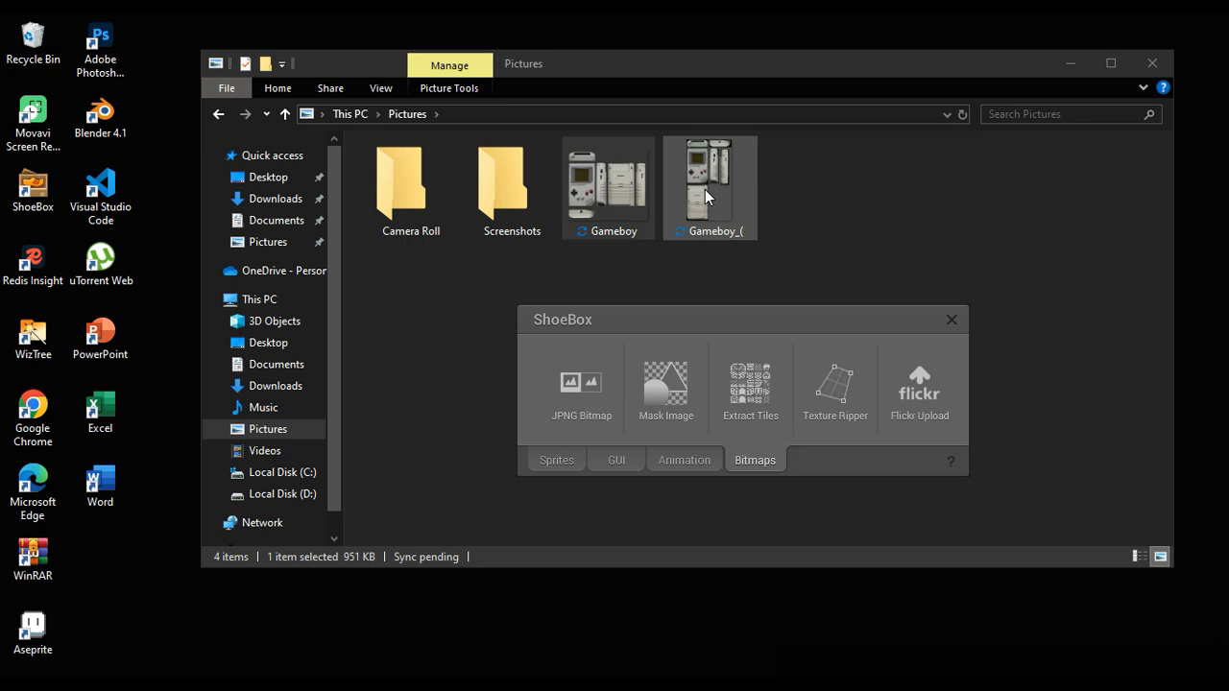
Step: Open the saved Gameboy_( texture sheet, inspect its six extracted sides up close, and close the image viewer
{"action": "left_click", "coordinate": [755, 239]}
{"action": "double_click", "coordinate": [705, 207]}
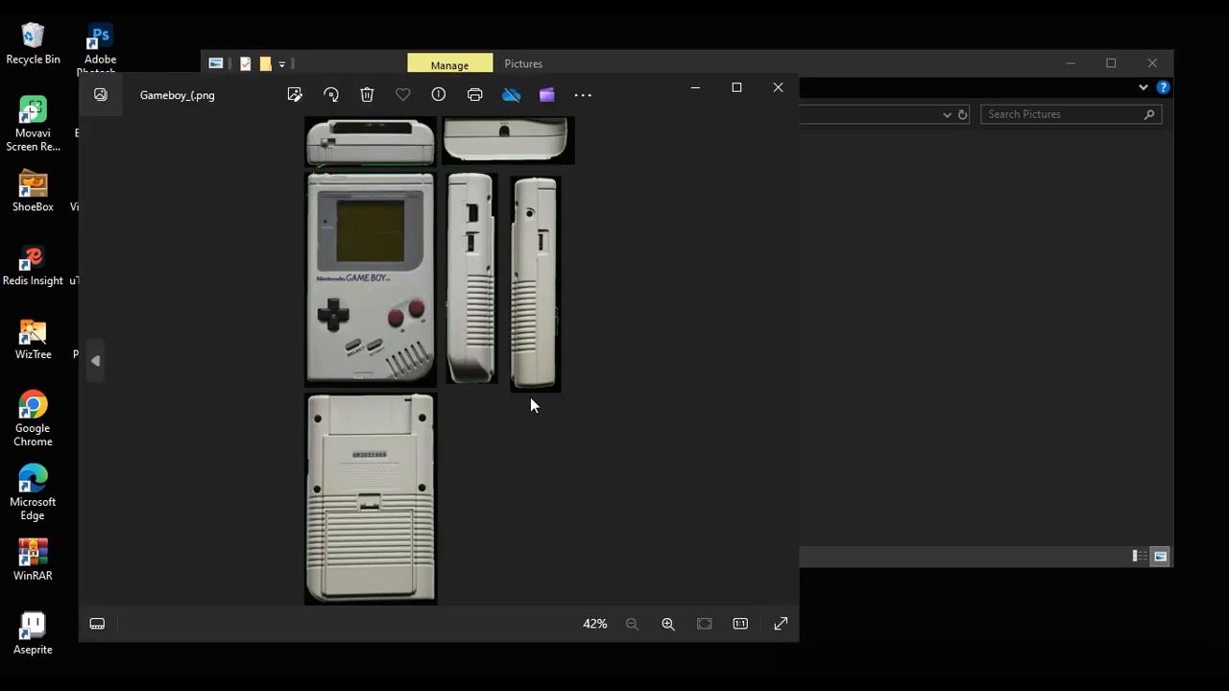
{"action": "scroll", "coordinate": [389, 219], "scroll_direction": "up", "scroll_amount": 1}
{"action": "left_click_drag", "start_coordinate": [387, 231], "coordinate": [411, 279]}
{"action": "left_click", "coordinate": [777, 88]}
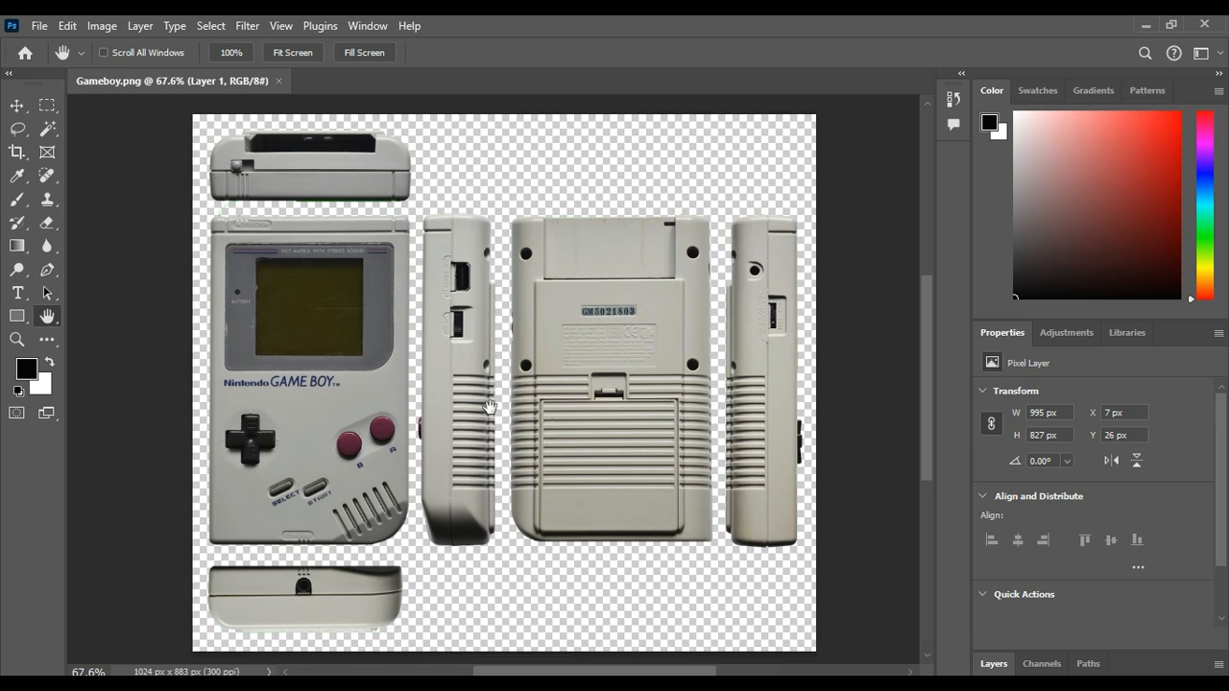
Step: Switch to Photoshop and resize the Gameboy.png image to 256 pixels wide with its proportions linked and Nearest Neighbor resampling
{"action": "mouse_move", "coordinate": [470, 410]}
{"action": "left_mouse_down"}
{"action": "mouse_move", "coordinate": [541, 407]}
{"action": "mouse_move", "coordinate": [480, 414]}
{"action": "left_mouse_up"}
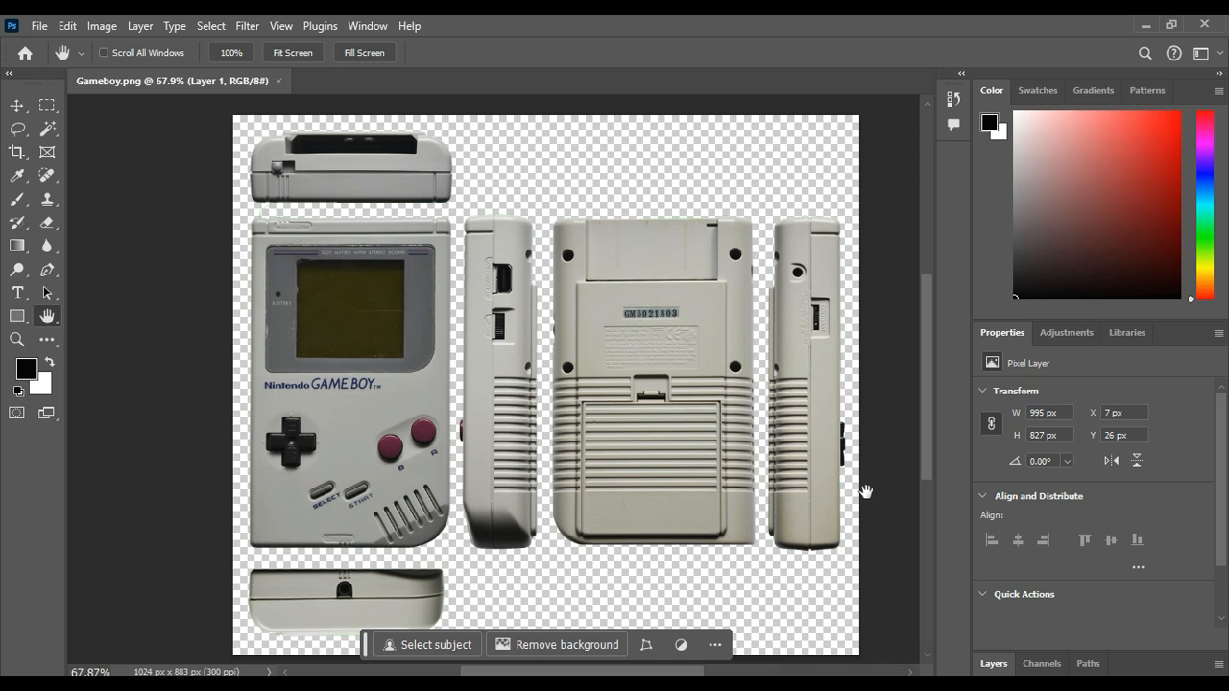
{"action": "left_click_drag", "start_coordinate": [842, 477], "coordinate": [804, 477]}
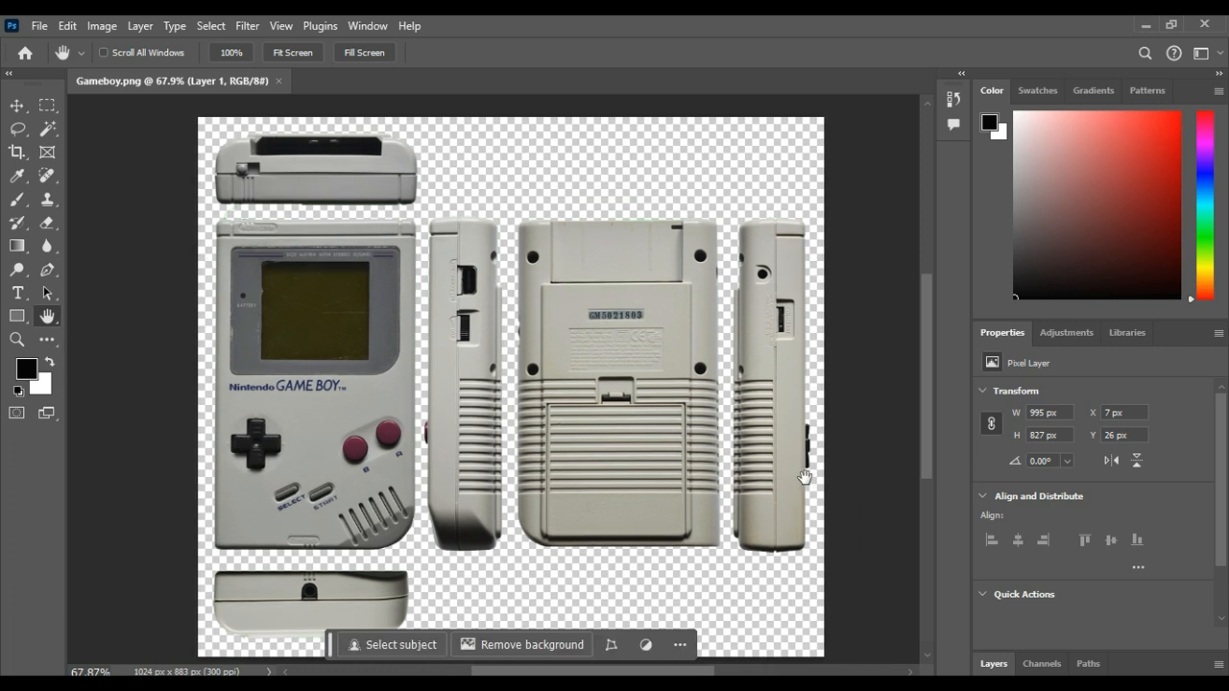
{"action": "left_click", "coordinate": [102, 26]}
{"action": "left_click", "coordinate": [116, 160]}
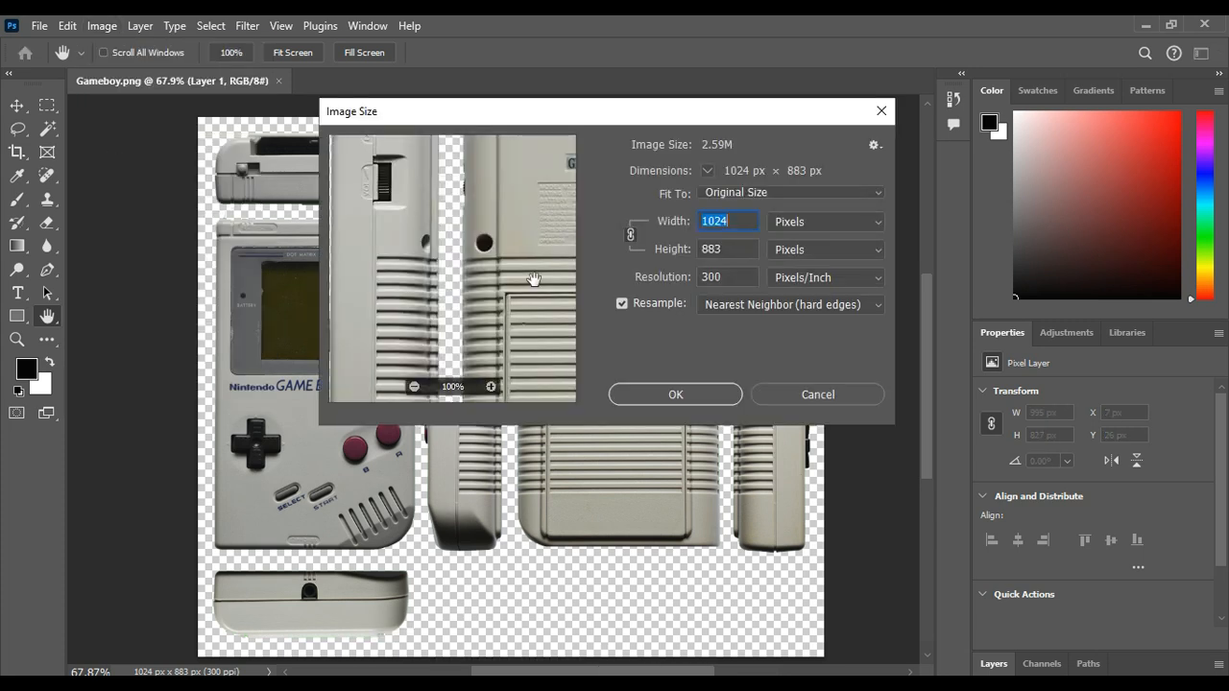
{"action": "type", "text": "256"}
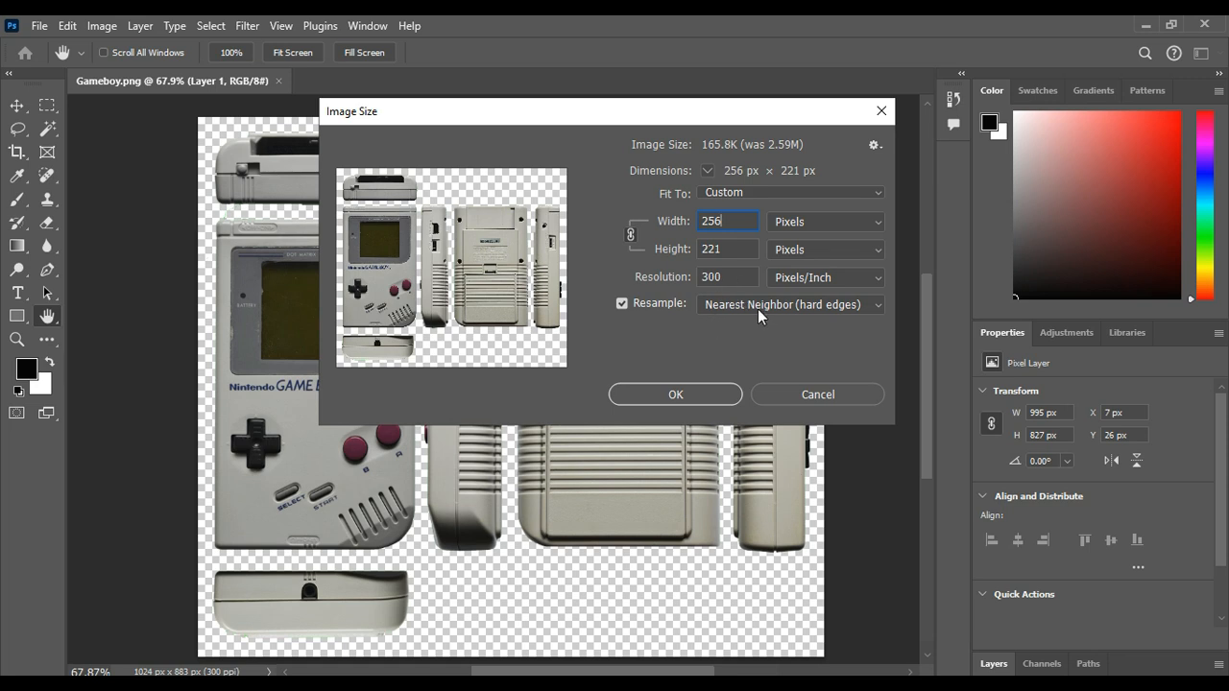
{"action": "left_click", "coordinate": [699, 394]}
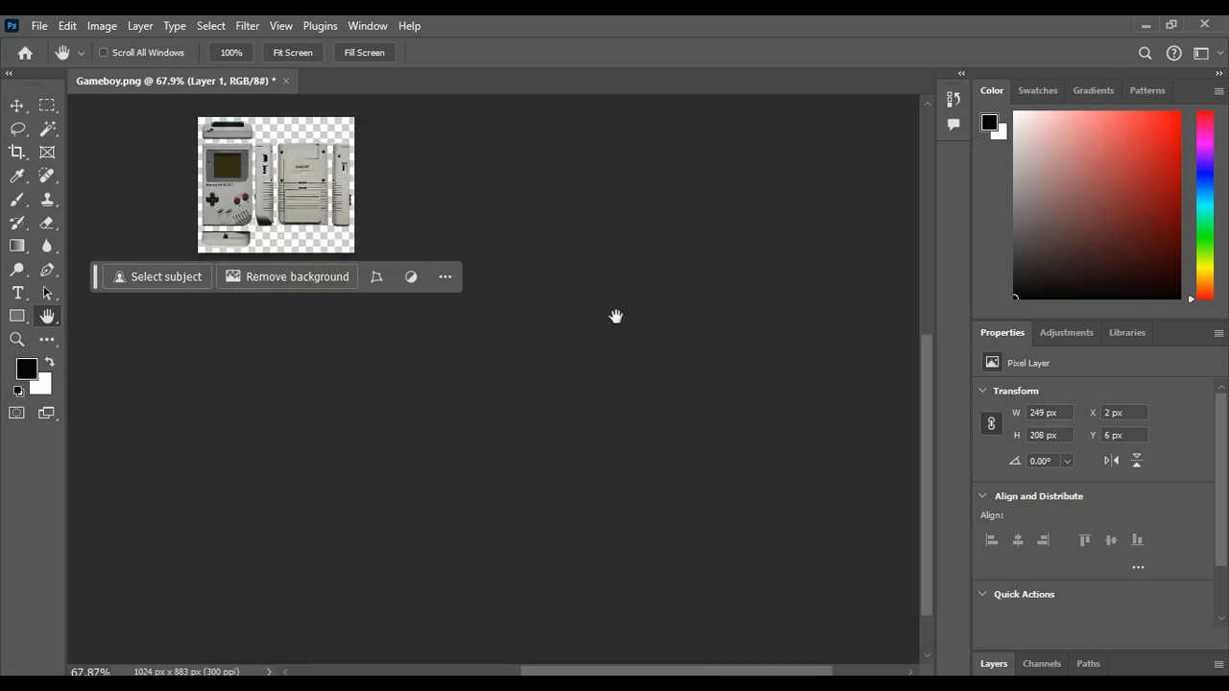
Step: Convert the resized Game Boy image to Indexed Color mode with 70 colors
{"action": "left_click_drag", "start_coordinate": [294, 199], "coordinate": [415, 338], "text": "ctrl"}
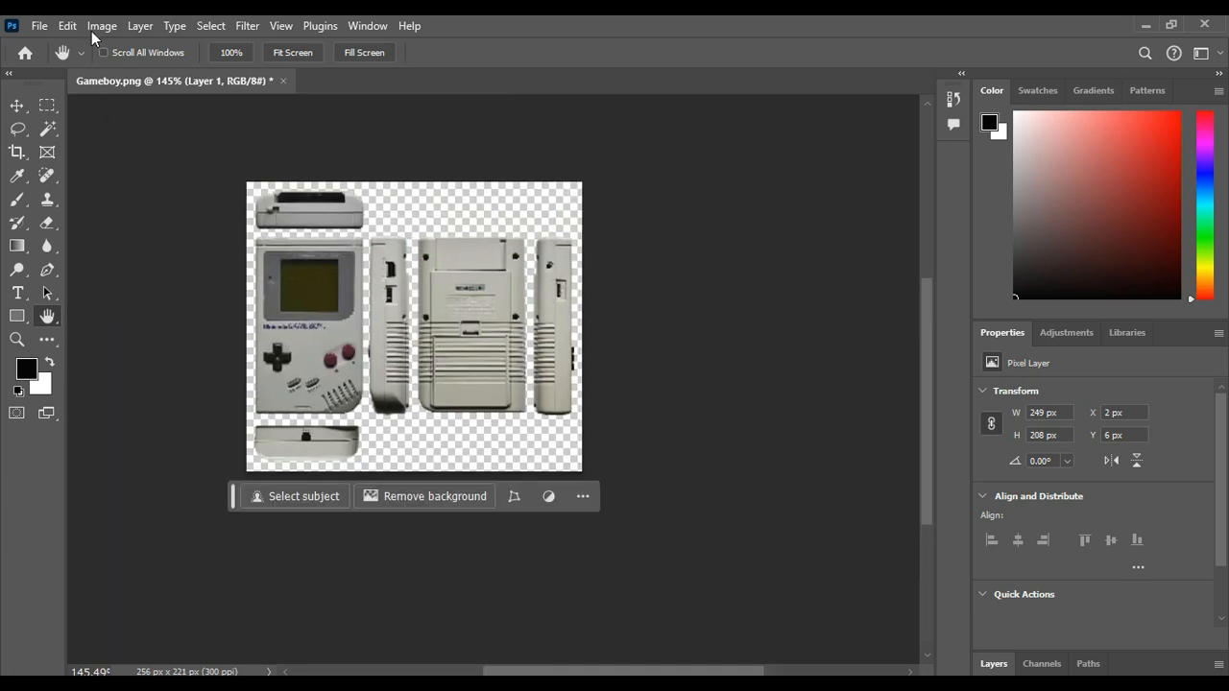
{"action": "left_click", "coordinate": [93, 29]}
{"action": "mouse_move", "coordinate": [104, 44]}
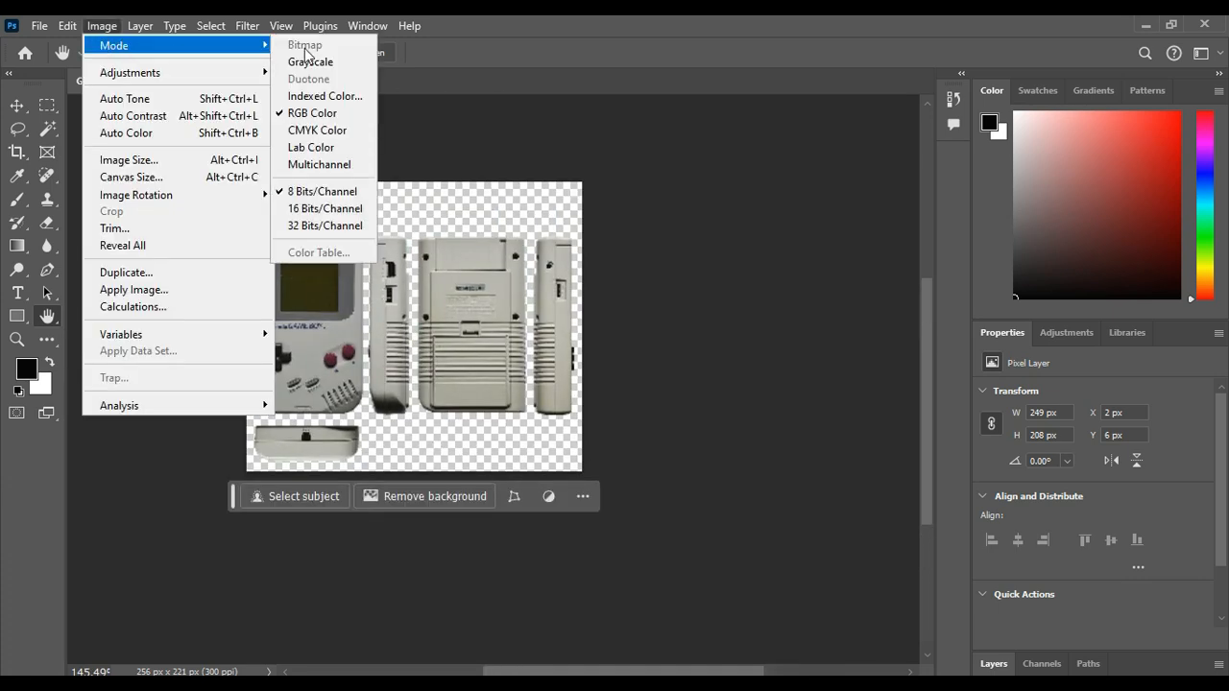
{"action": "left_click", "coordinate": [319, 97]}
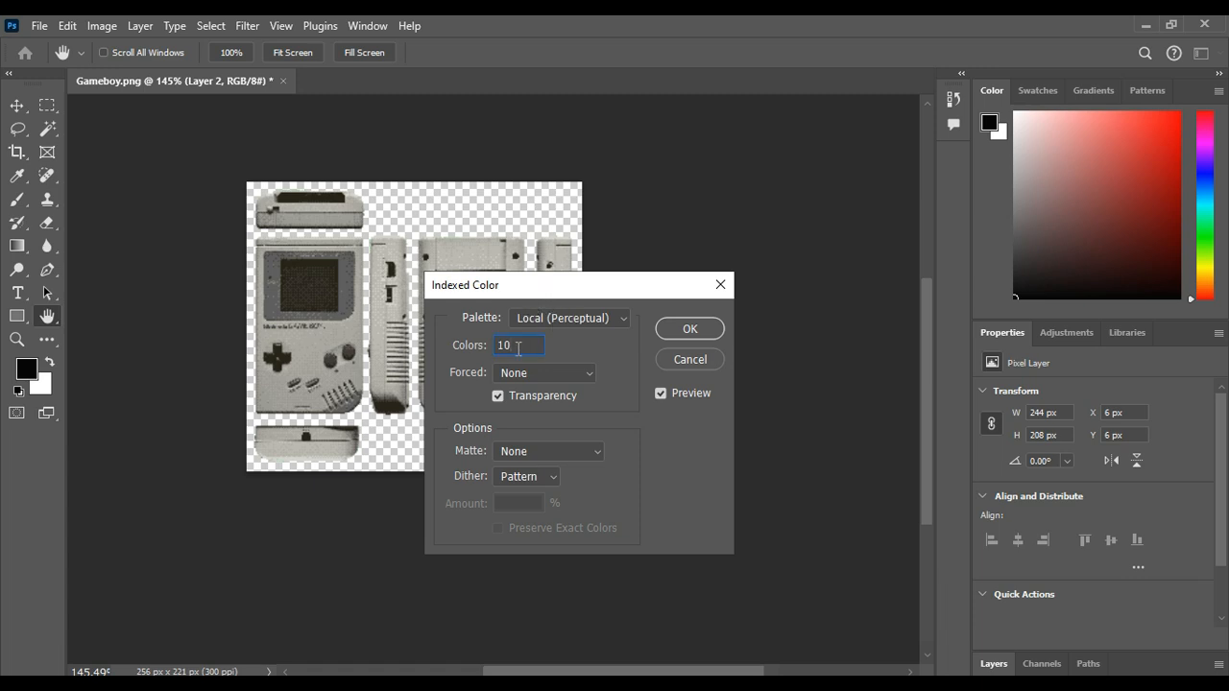
{"action": "key", "text": "BackSpace"}
{"action": "key", "text": "BackSpace"}
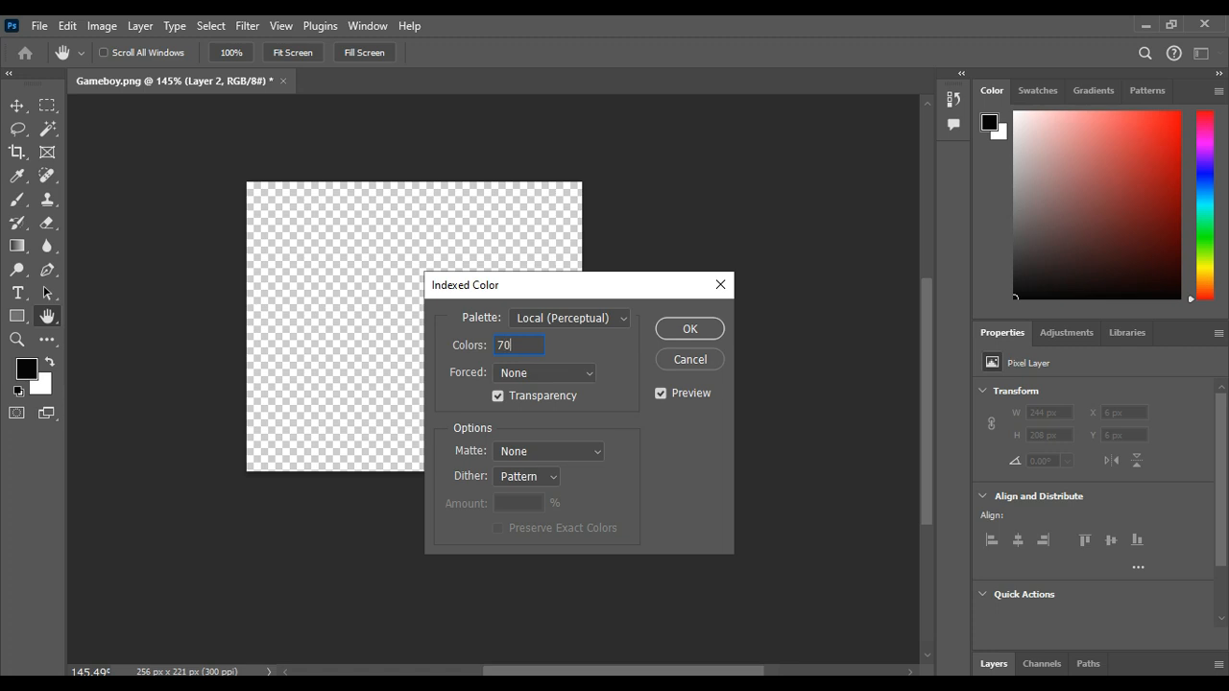
{"action": "left_click", "coordinate": [513, 379]}
{"action": "left_click", "coordinate": [506, 437]}
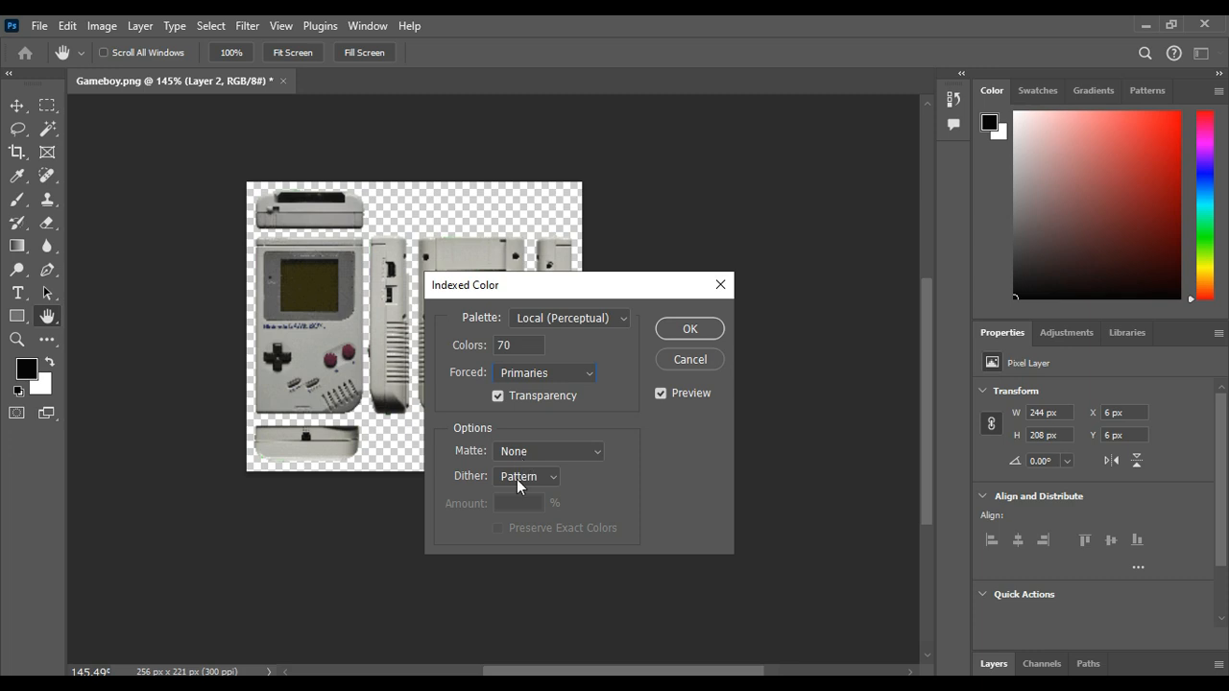
{"action": "left_click", "coordinate": [690, 329]}
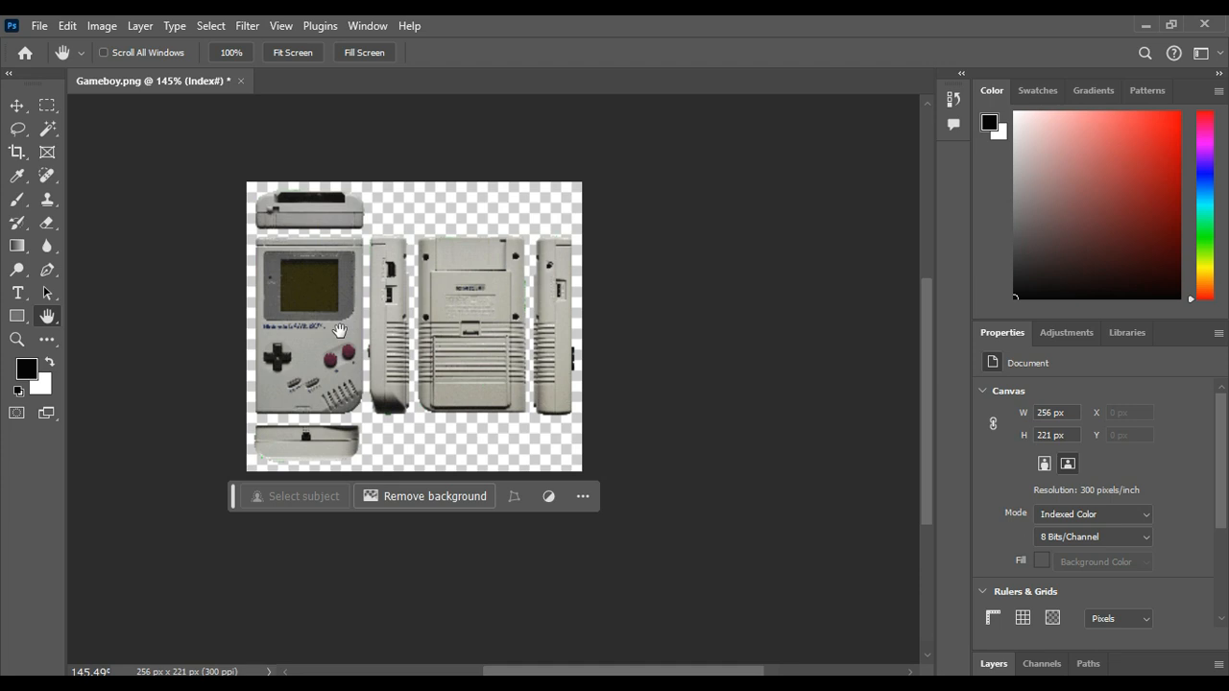
Step: Export the indexed image as a PNG named Gameboy Modified in the Pictures folder
{"action": "left_click", "coordinate": [38, 26]}
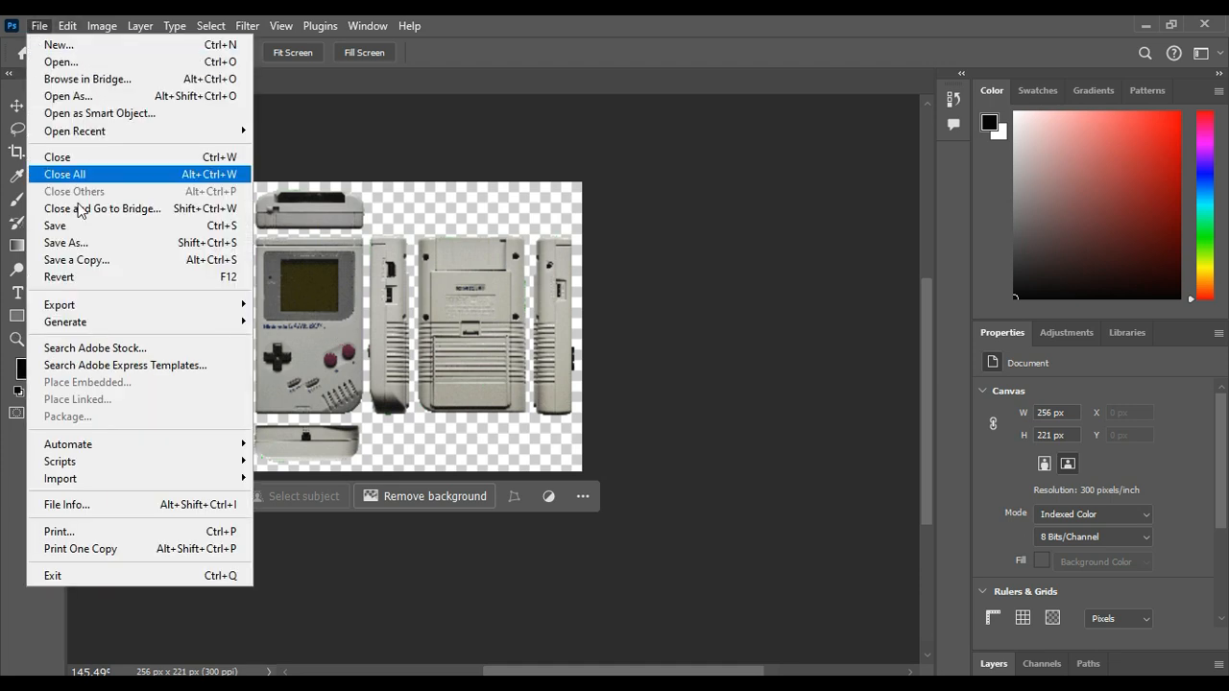
{"action": "mouse_move", "coordinate": [101, 303]}
{"action": "left_click", "coordinate": [295, 306]}
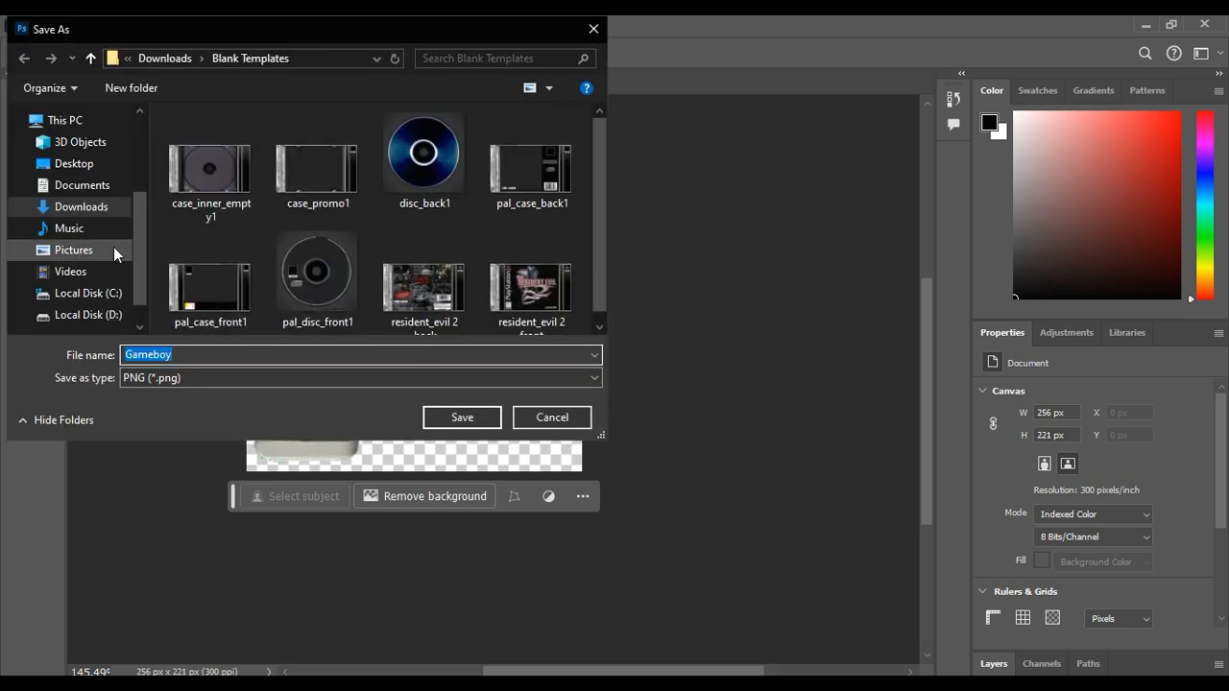
{"action": "left_click", "coordinate": [98, 252]}
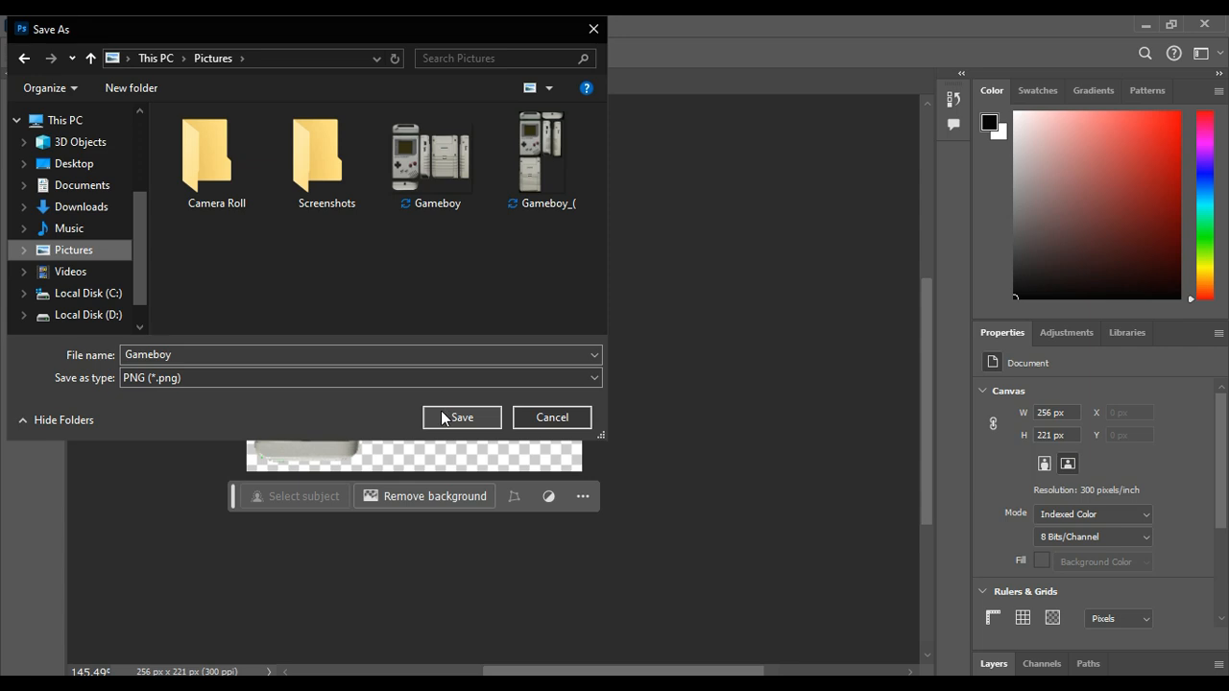
{"action": "left_click", "coordinate": [420, 355]}
{"action": "left_click", "coordinate": [421, 357]}
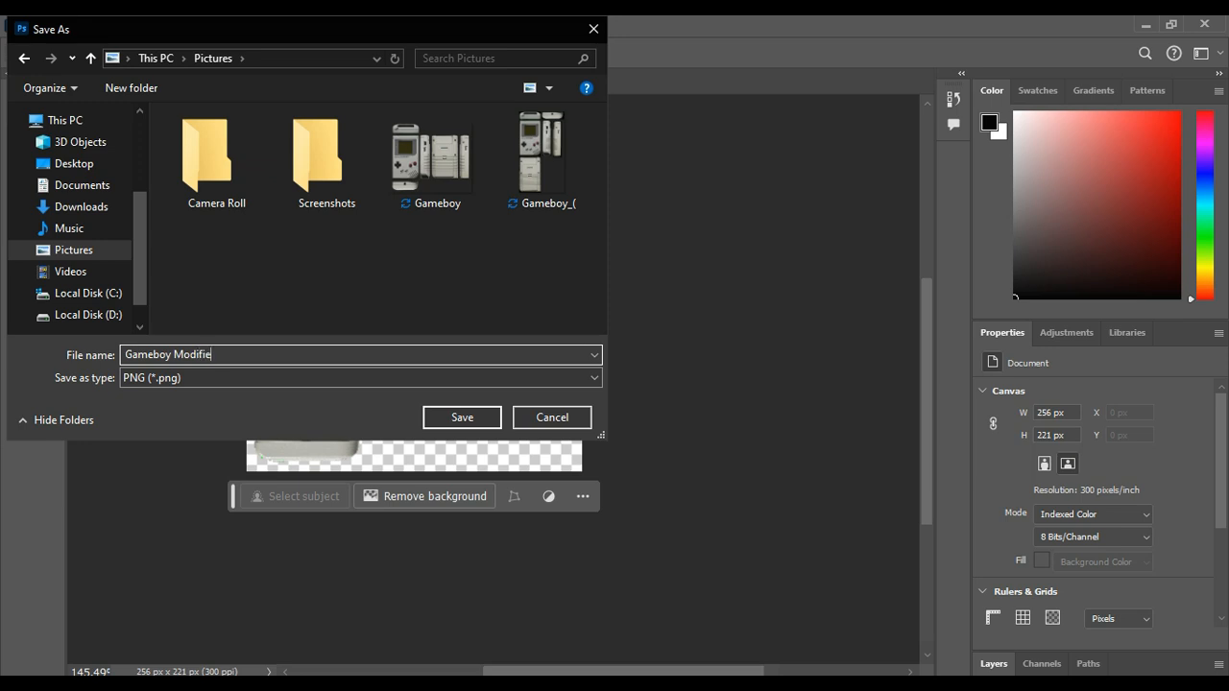
{"action": "type", "text": "Modified"}
{"action": "key", "text": "Return"}
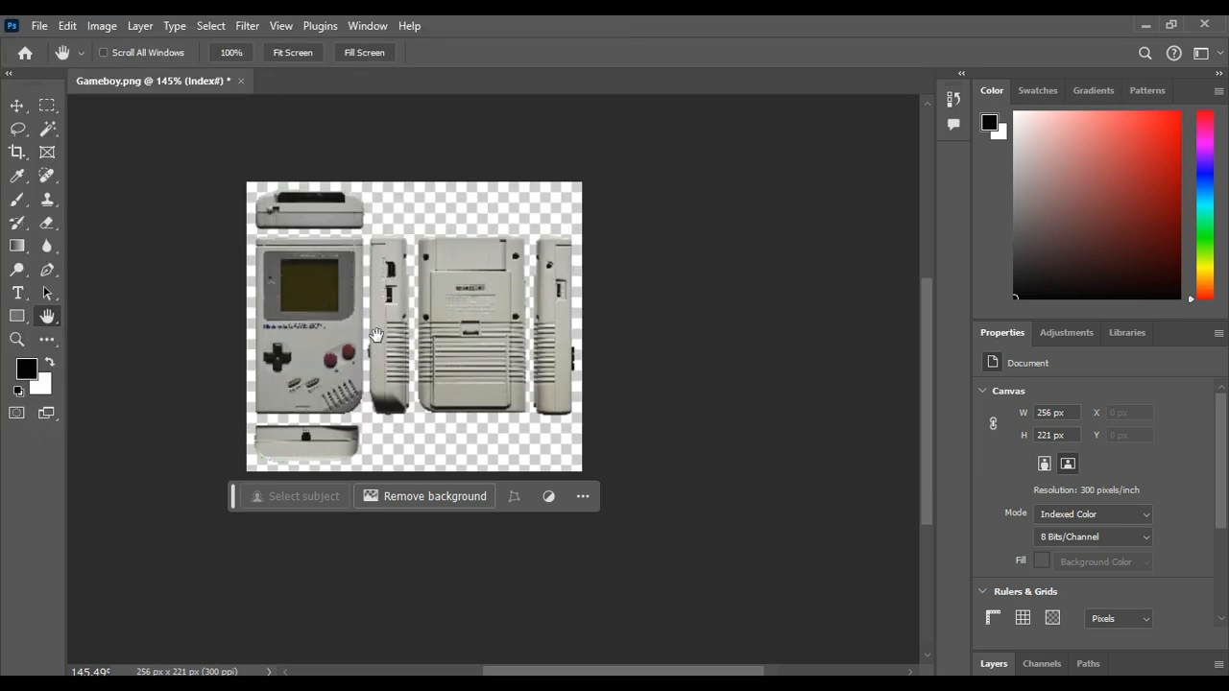
{"action": "left_click_drag", "start_coordinate": [362, 357], "coordinate": [419, 412], "text": "ctrl"}
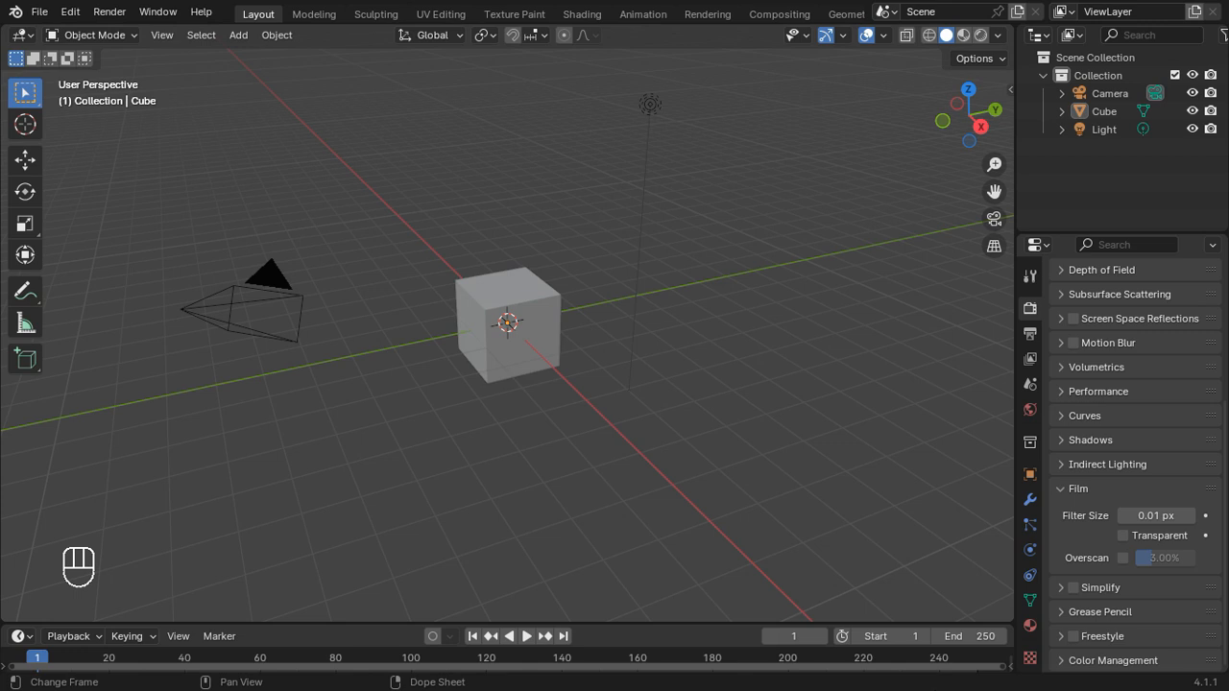
Step: Switch to Blender and add the Game Boy image from the Pictures folder as a reference image aligned to the front view
{"action": "left_click", "coordinate": [943, 121]}
{"action": "key", "text": "shift+a"}
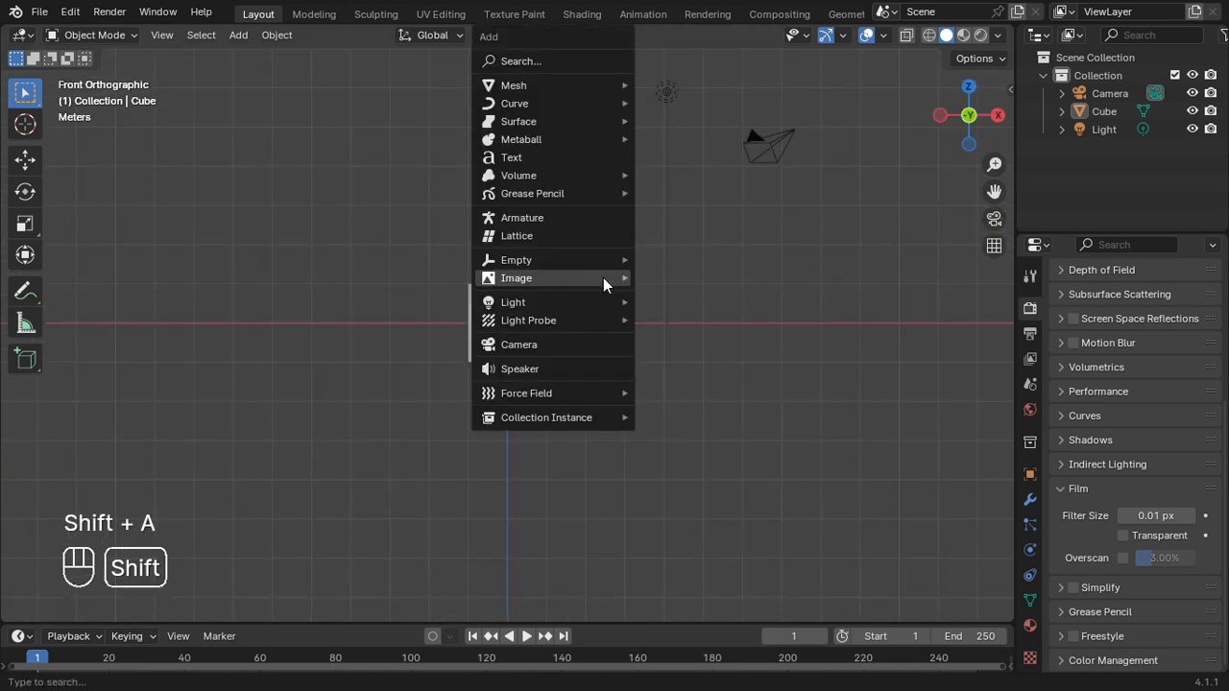
{"action": "mouse_move", "coordinate": [603, 277]}
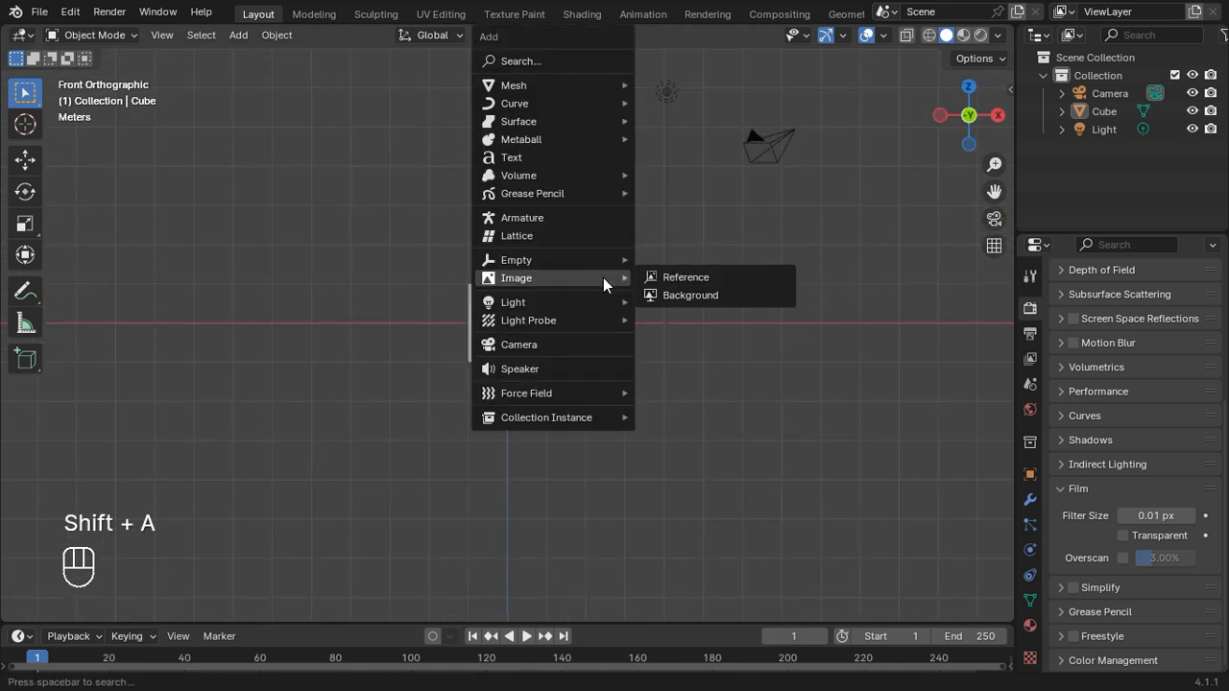
{"action": "left_click", "coordinate": [655, 277]}
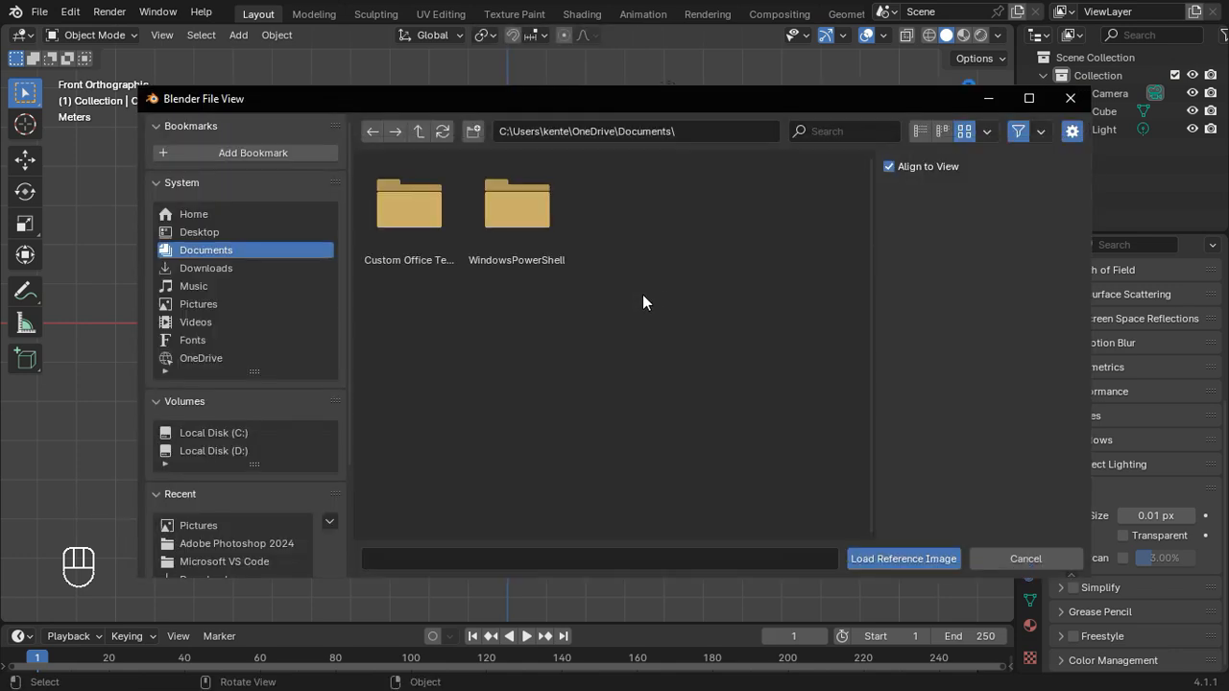
{"action": "left_click", "coordinate": [254, 304]}
{"action": "left_click", "coordinate": [625, 204]}
{"action": "left_click", "coordinate": [866, 557]}
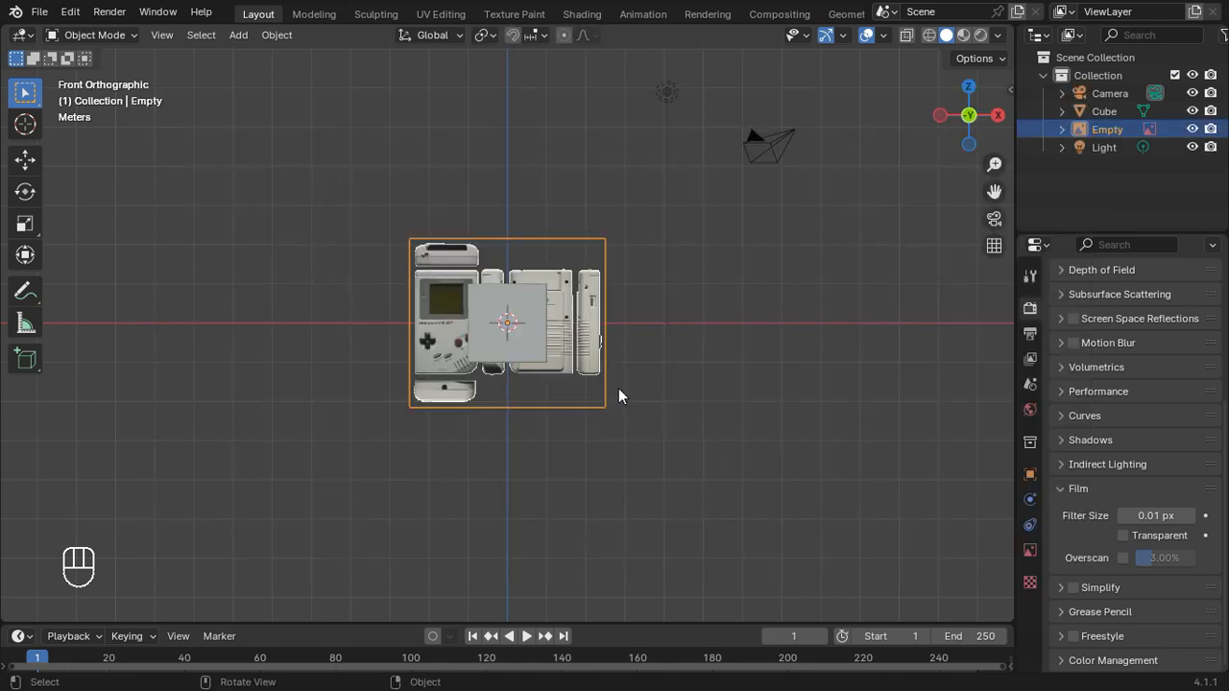
Step: Move the reference image about 1.34 m along the X axis so the Game Boy's front view sits behind the cube
{"action": "key", "text": "g"}
{"action": "key", "text": "x"}
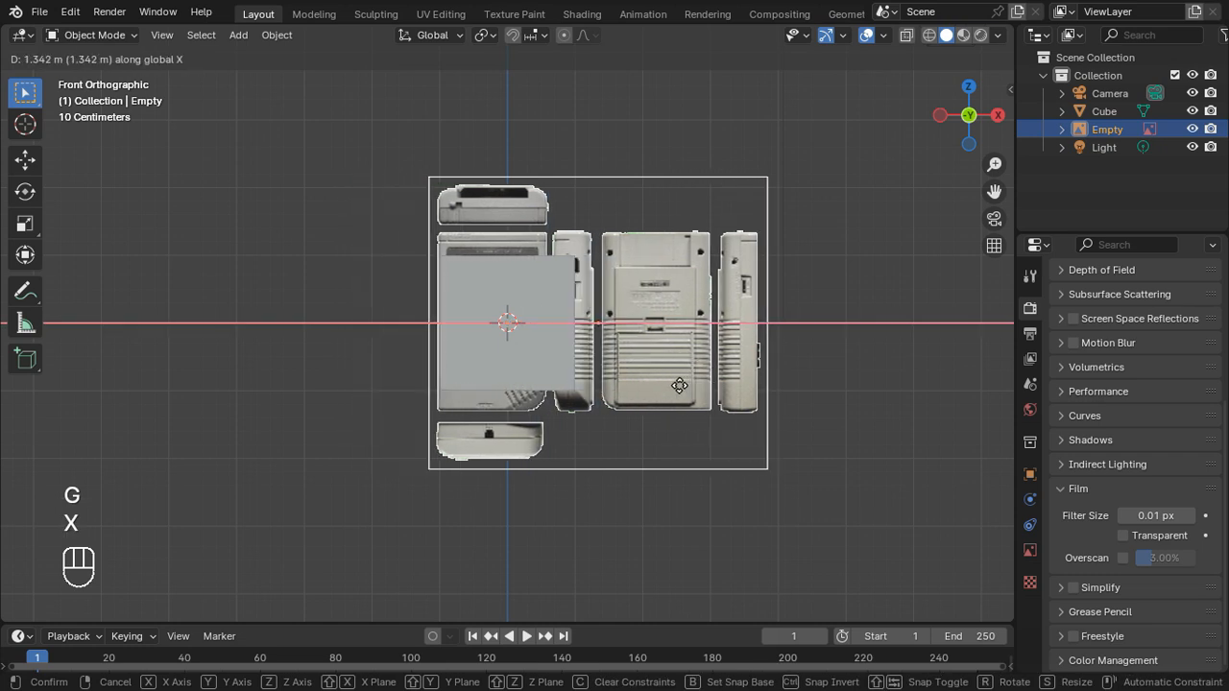
{"action": "left_click", "coordinate": [679, 385]}
Step: Edit the cube in wireframe shading and move its right-side vertices about -0.4 m along X to the front view's right edge
{"action": "left_click", "coordinate": [535, 312]}
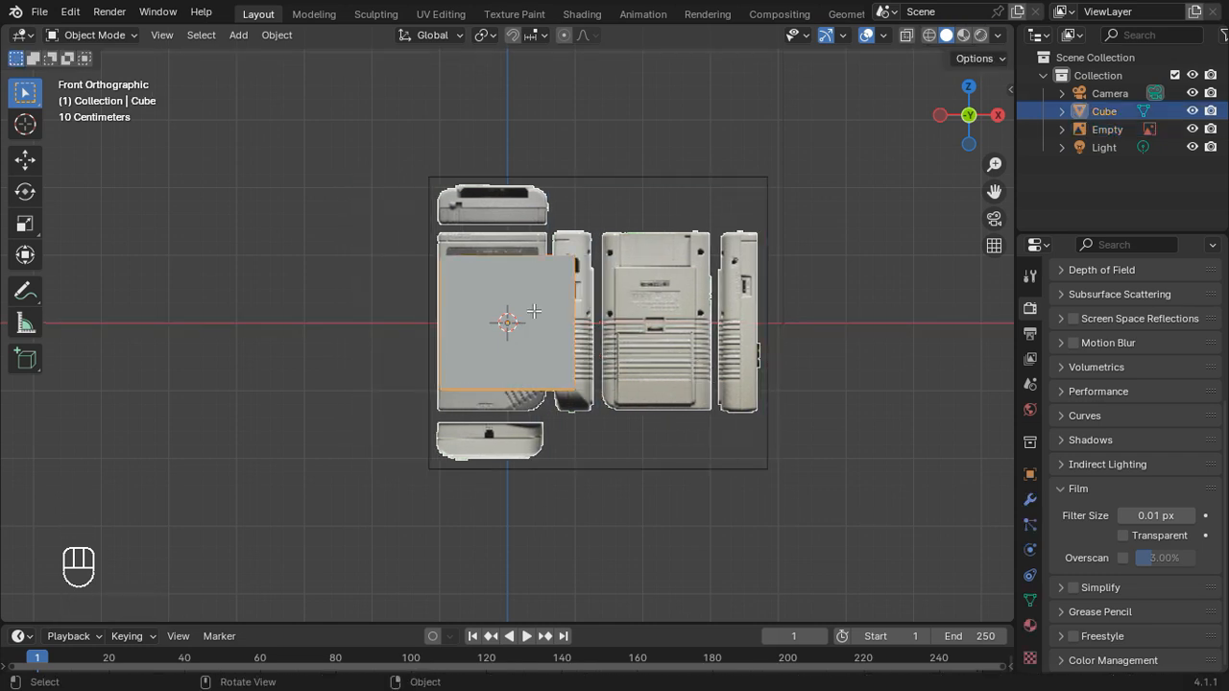
{"action": "key", "text": "Tab"}
{"action": "key", "text": "Tab"}
{"action": "key", "text": "Tab"}
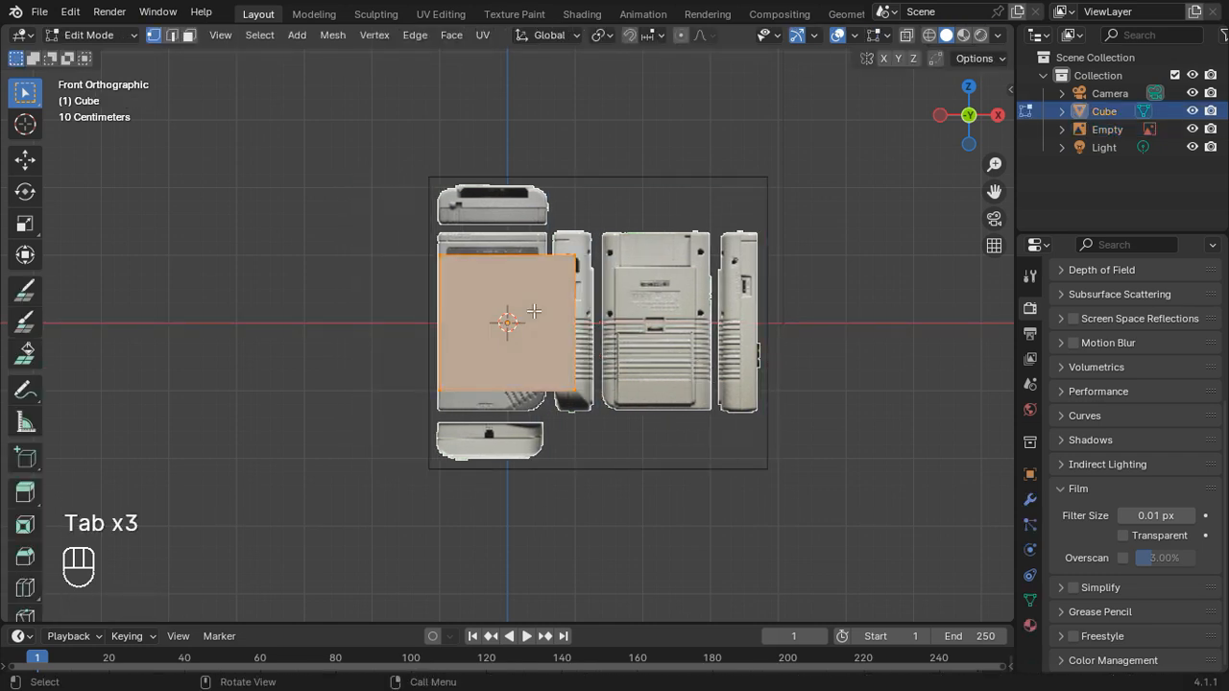
{"action": "left_click", "coordinate": [933, 37]}
{"action": "left_click_drag", "start_coordinate": [704, 489], "coordinate": [534, 187], "text": "shift"}
{"action": "scroll", "coordinate": [748, 362], "scroll_direction": "up", "scroll_amount": 3}
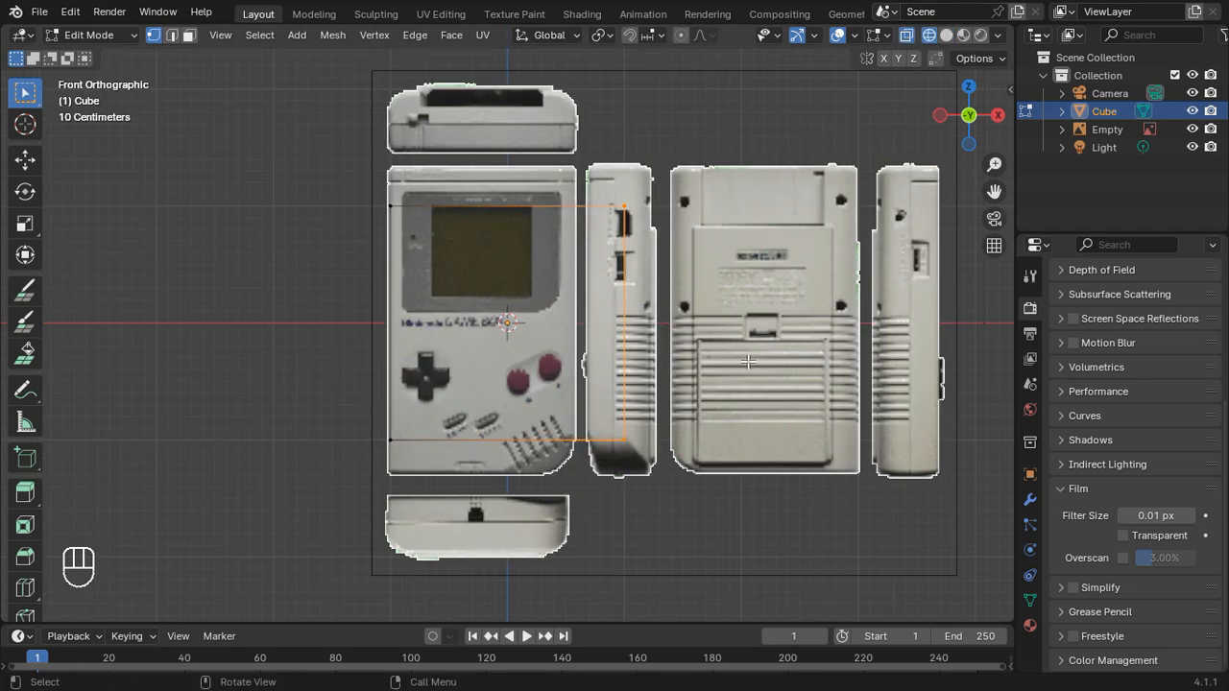
{"action": "key", "text": "g"}
{"action": "key", "text": "y"}
{"action": "key", "text": "x"}
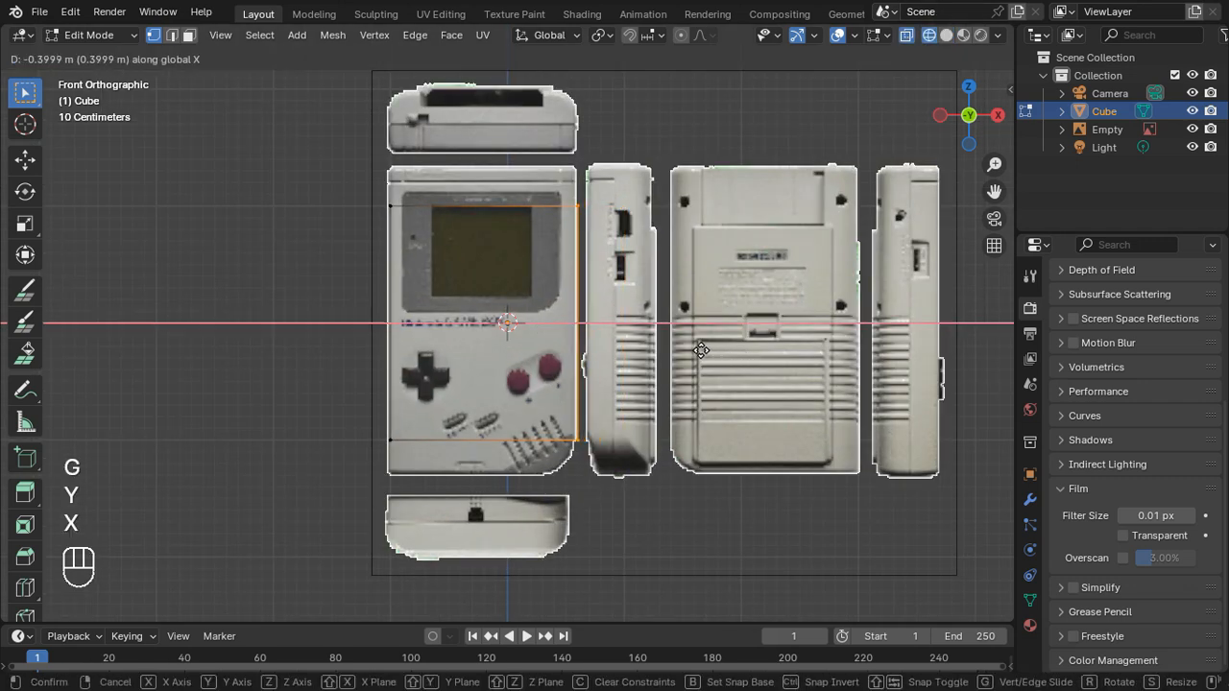
{"action": "left_click", "coordinate": [698, 349]}
Step: Move the cube's left-side vertices slightly along X to match the left edge of the Game Boy's front view
{"action": "left_click", "coordinate": [629, 496]}
{"action": "left_click_drag", "start_coordinate": [663, 492], "coordinate": [284, 397], "text": "shift"}
{"action": "scroll", "coordinate": [659, 490], "scroll_direction": "up", "scroll_amount": 2}
{"action": "middle_click_drag", "start_coordinate": [659, 490], "coordinate": [678, 463], "text": "shift"}
{"action": "left_click", "coordinate": [427, 530]}
{"action": "left_click_drag", "start_coordinate": [426, 529], "coordinate": [326, 74], "text": "shift"}
{"action": "key", "text": "g"}
{"action": "key", "text": "y"}
{"action": "key", "text": "x"}
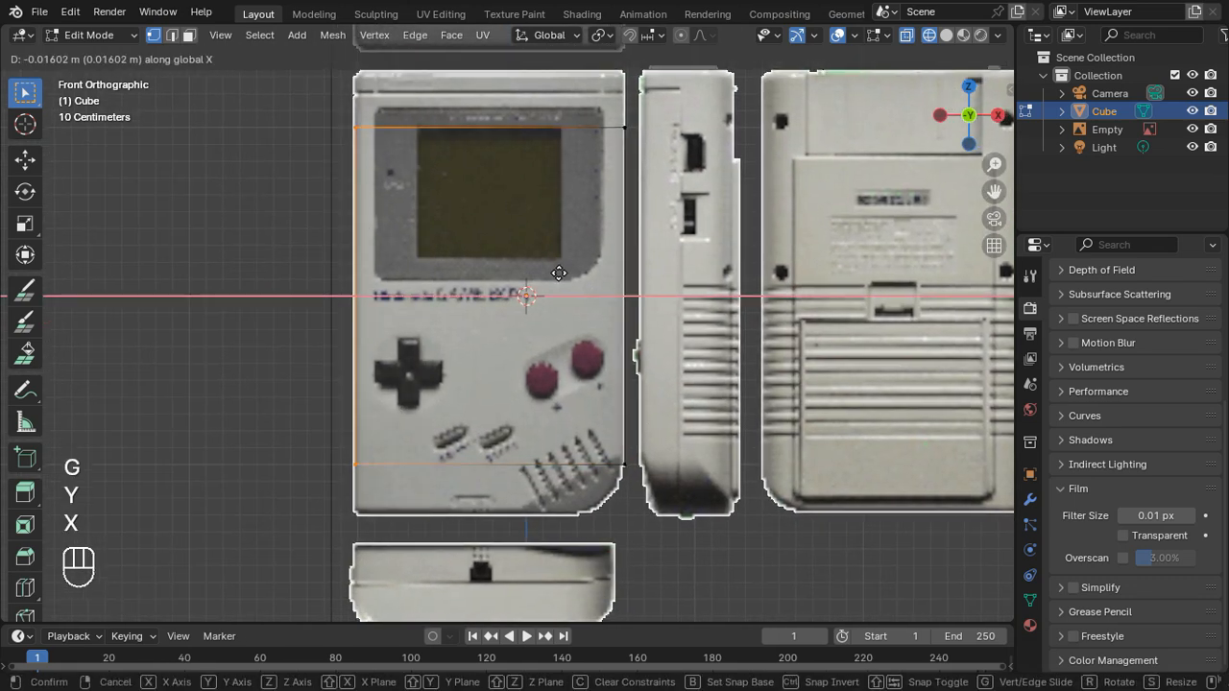
{"action": "left_click", "coordinate": [560, 321]}
Step: Move the cube's bottom vertices down to the bottom edge of the Game Boy's front view
{"action": "left_click", "coordinate": [670, 520]}
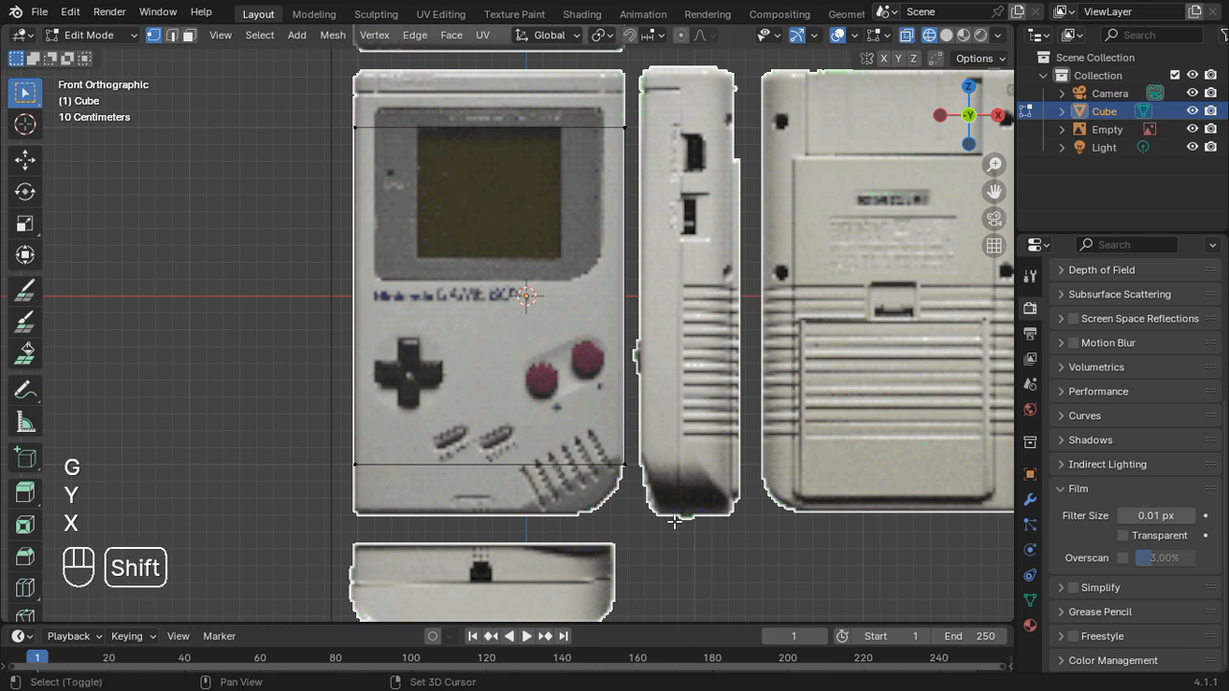
{"action": "left_click_drag", "start_coordinate": [676, 523], "coordinate": [282, 407], "text": "shift"}
{"action": "key", "text": "g"}
{"action": "key", "text": "y"}
{"action": "key", "text": "x"}
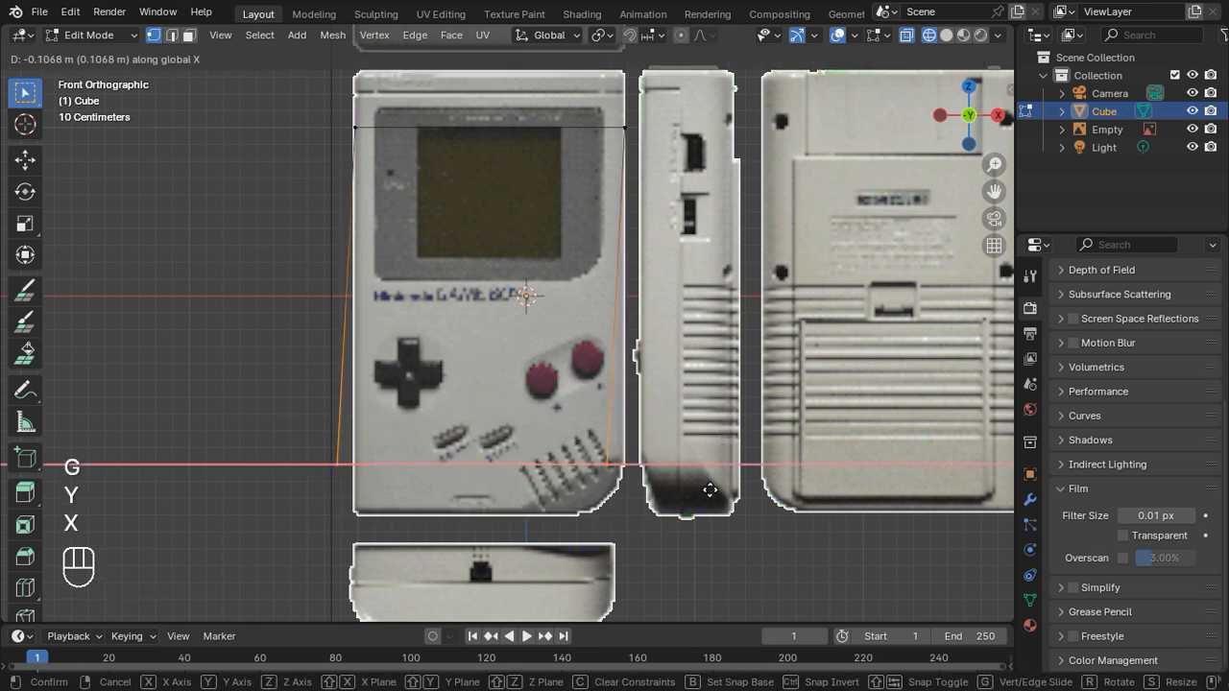
{"action": "key", "text": "c"}
{"action": "key", "text": "x"}
{"action": "key", "text": "x"}
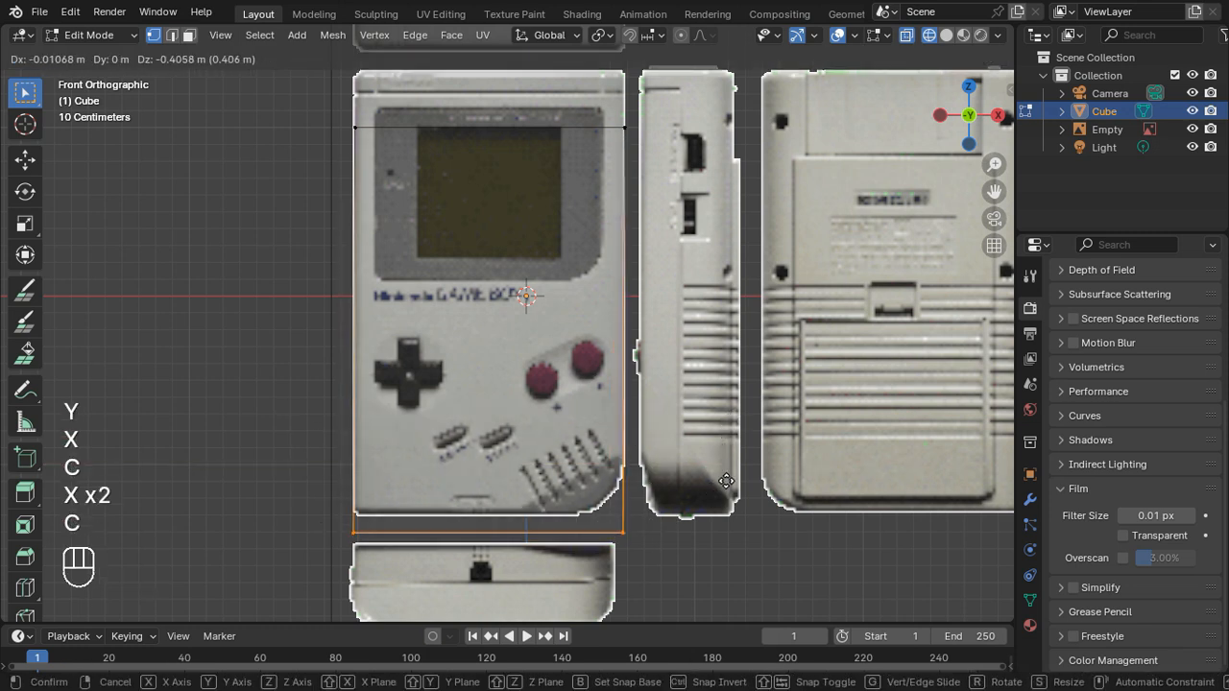
{"action": "key", "text": "c"}
{"action": "left_click", "coordinate": [725, 472]}
Step: Move the cube's top vertices about 0.34 m up along Z to the front view's top edge and return to Object Mode
{"action": "middle_click_drag", "start_coordinate": [697, 252], "coordinate": [693, 405], "text": "shift"}
{"action": "left_click", "coordinate": [714, 373]}
{"action": "left_click_drag", "start_coordinate": [716, 372], "coordinate": [369, 270], "text": "shift"}
{"action": "key", "text": "g"}
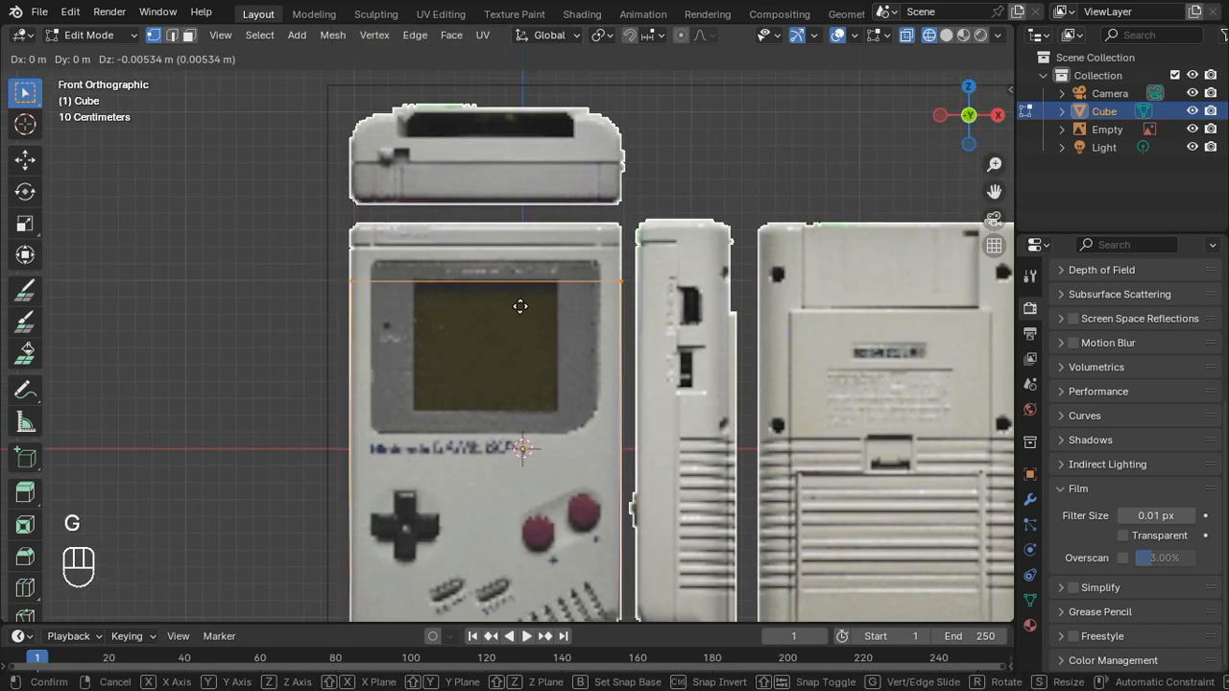
{"action": "key", "text": "y"}
{"action": "key", "text": "z"}
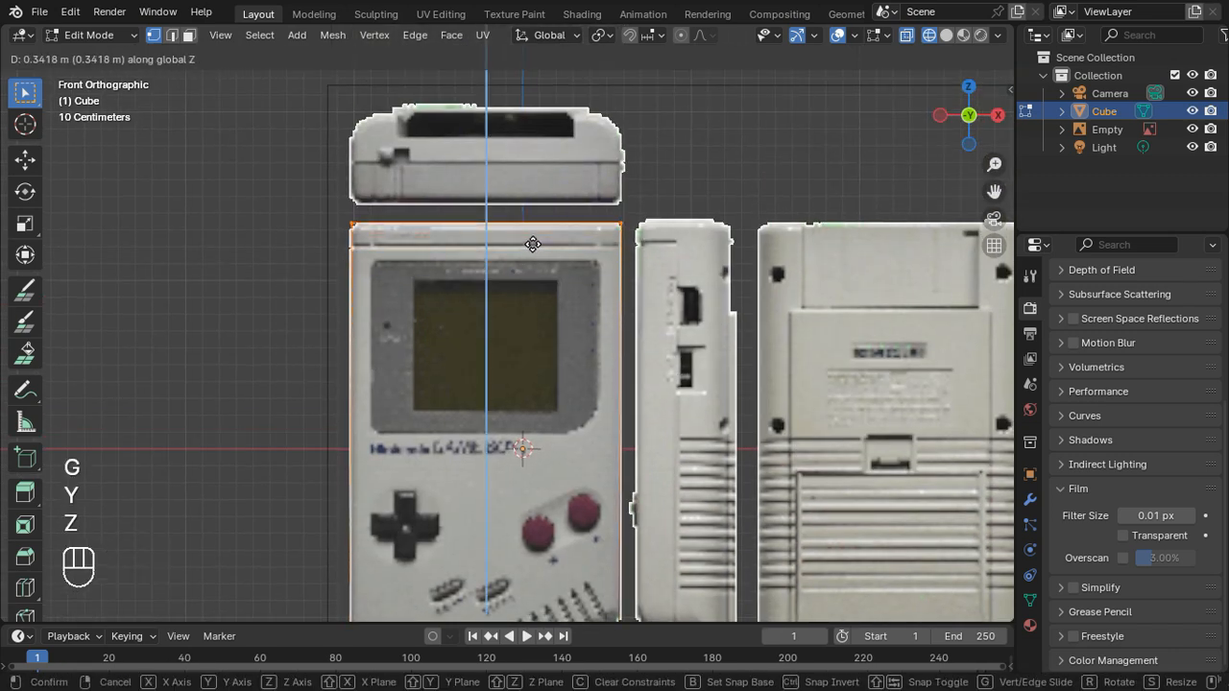
{"action": "left_click", "coordinate": [533, 244]}
{"action": "scroll", "coordinate": [560, 320], "scroll_direction": "down", "scroll_amount": 3}
{"action": "key", "text": "Tab"}
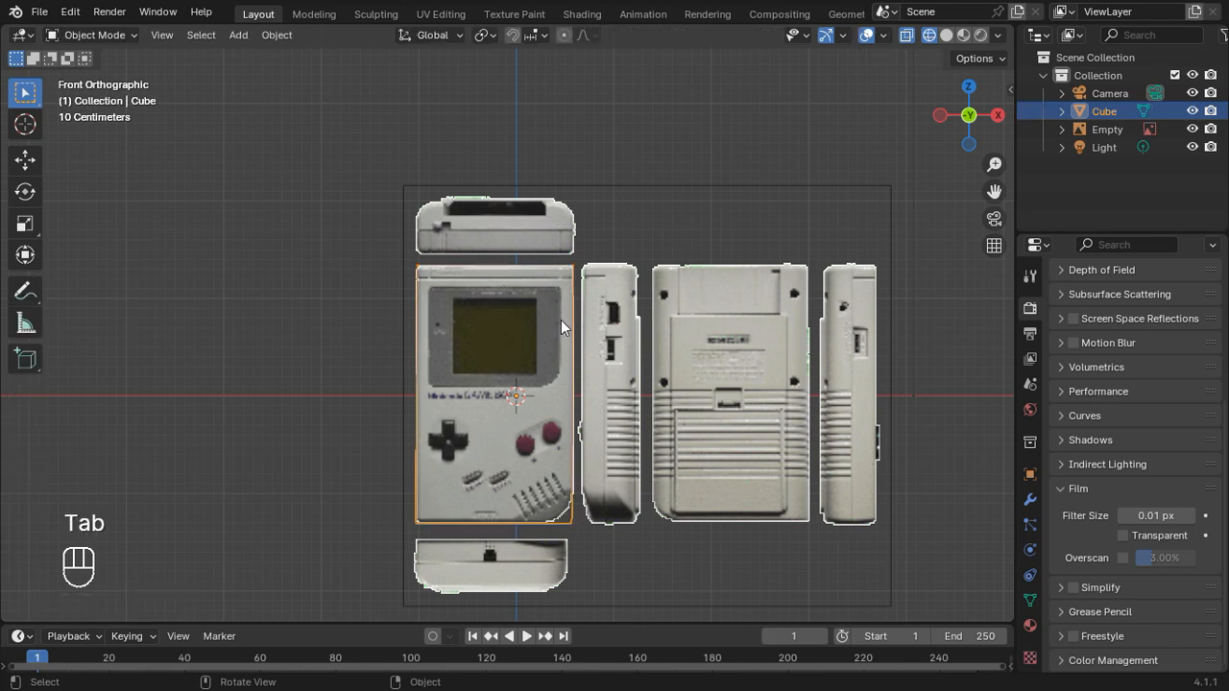
Step: Add Gameboy Modified.png from the Pictures folder as a second reference image aligned to the top view
{"action": "middle_click_drag", "start_coordinate": [596, 363], "coordinate": [924, 168]}
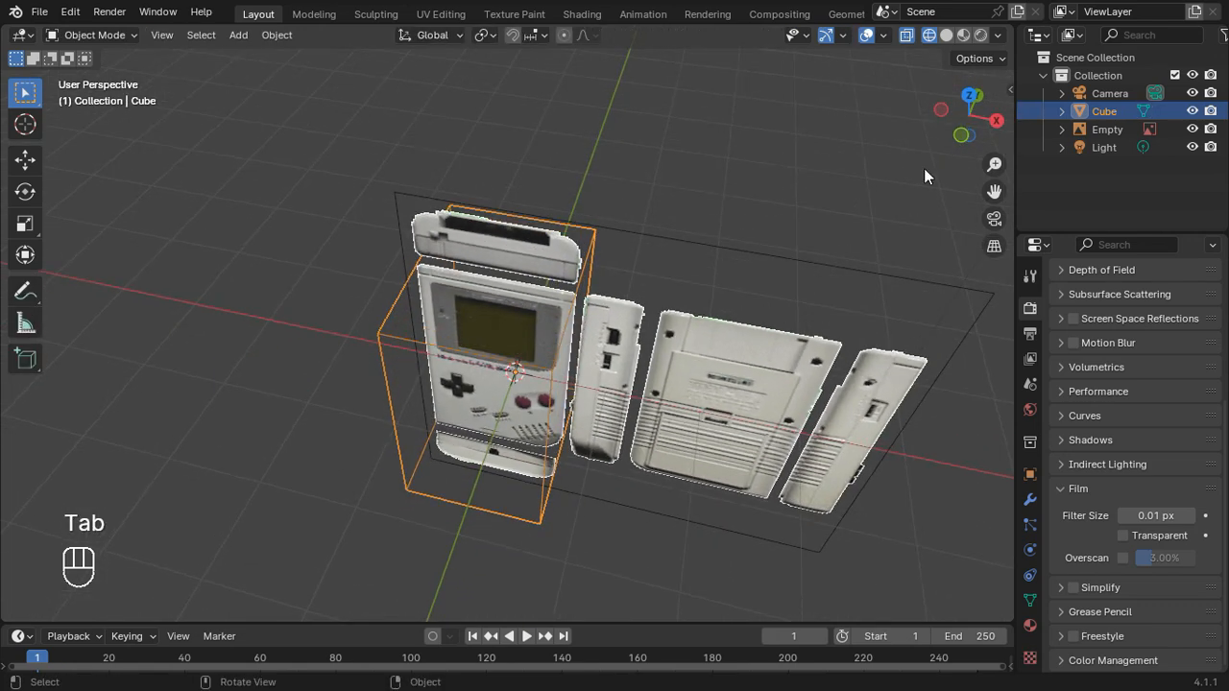
{"action": "left_click", "coordinate": [970, 102]}
{"action": "key", "text": "shift+a"}
{"action": "mouse_move", "coordinate": [597, 281]}
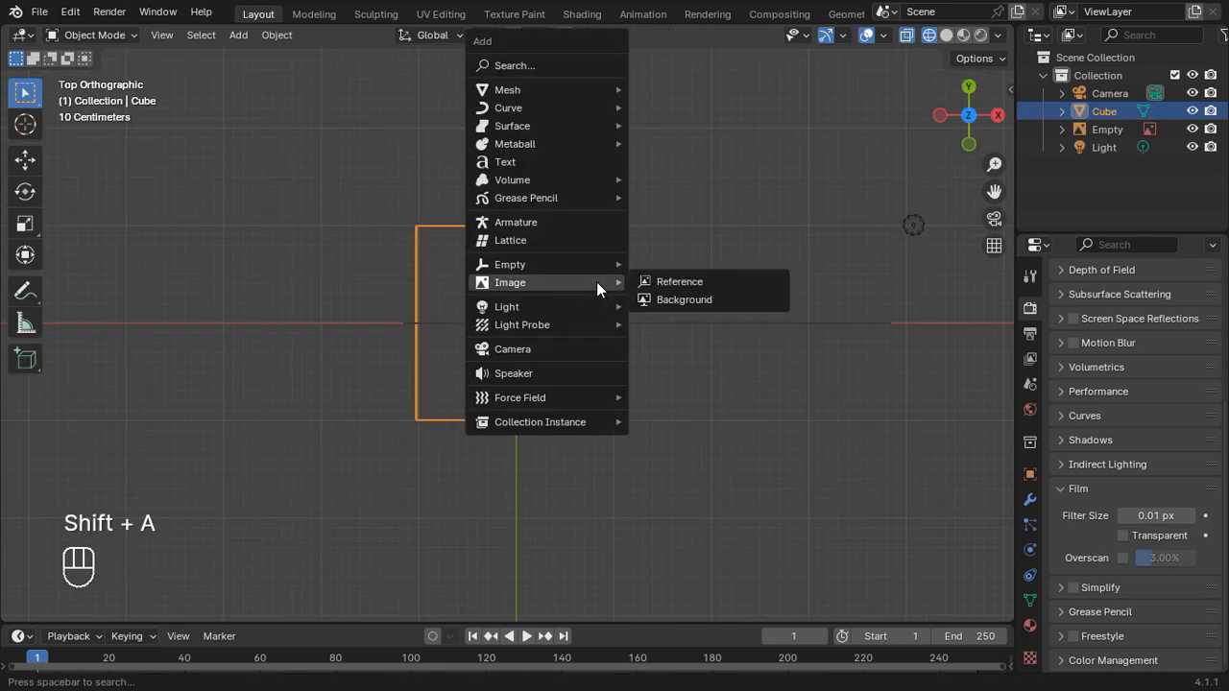
{"action": "left_click", "coordinate": [664, 282]}
{"action": "left_click", "coordinate": [615, 220]}
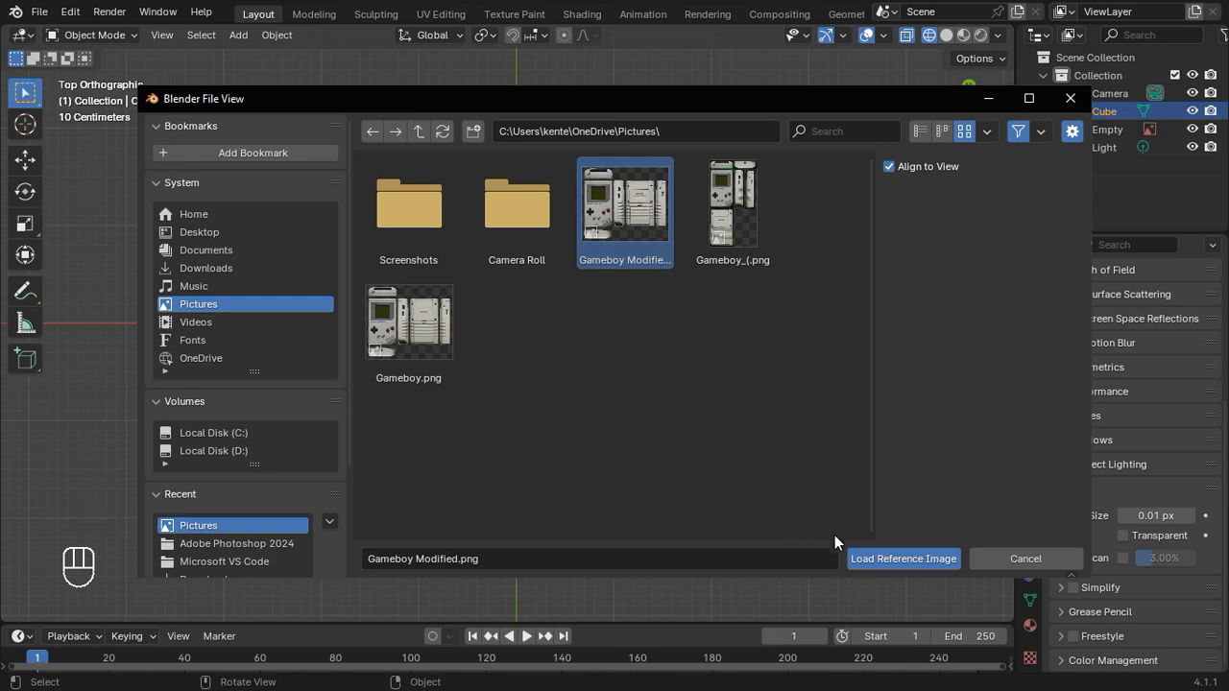
{"action": "left_click", "coordinate": [900, 558]}
Step: Position the new reference image so the Game Boy's top-side picture lines up with the cube's width and overlaps its center
{"action": "key", "text": "g"}
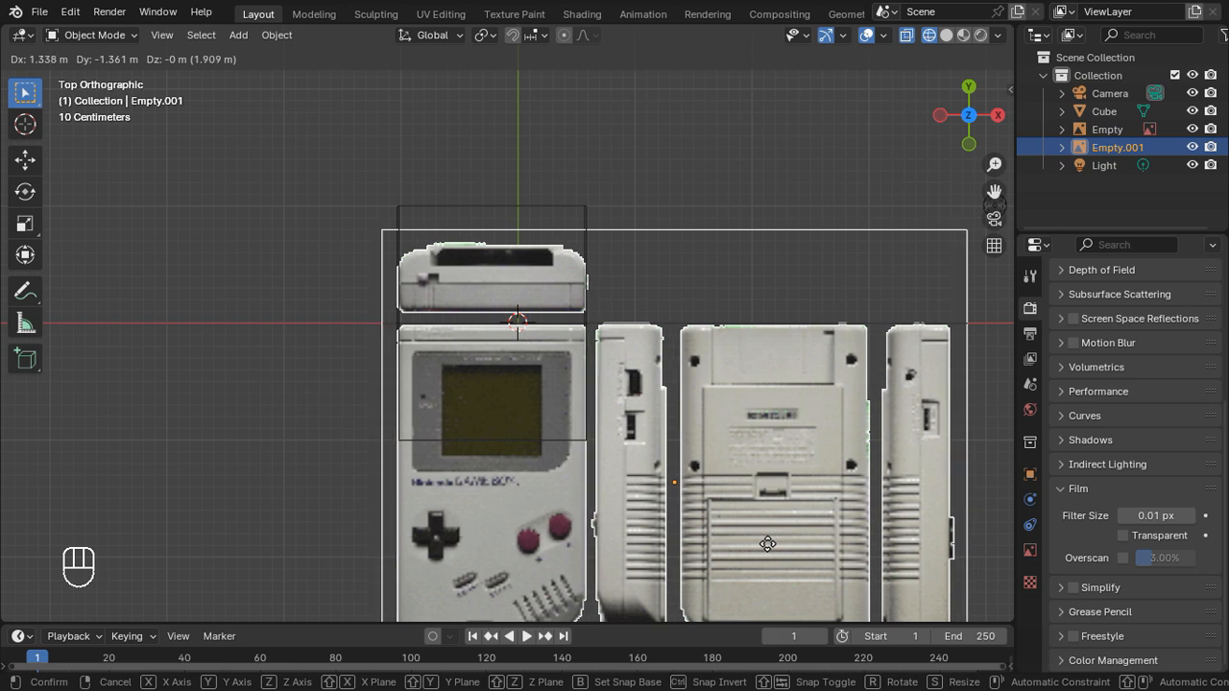
{"action": "left_click", "coordinate": [767, 544]}
{"action": "key", "text": "g"}
{"action": "key", "text": "y"}
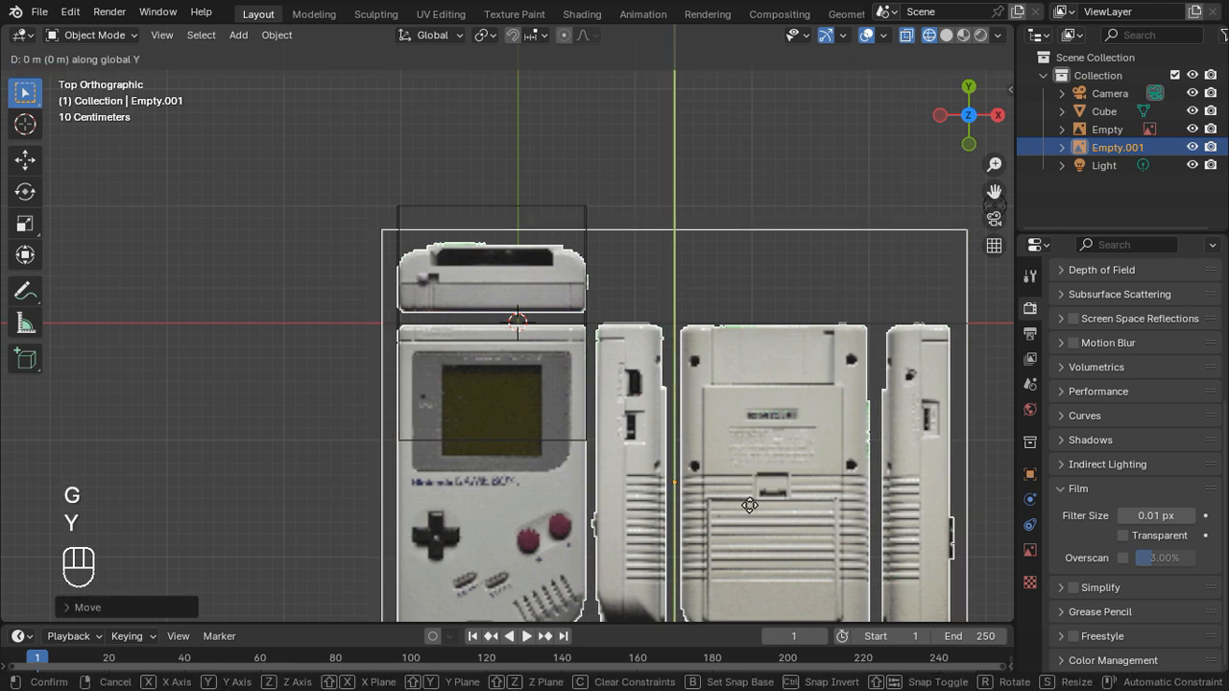
{"action": "left_click", "coordinate": [756, 540]}
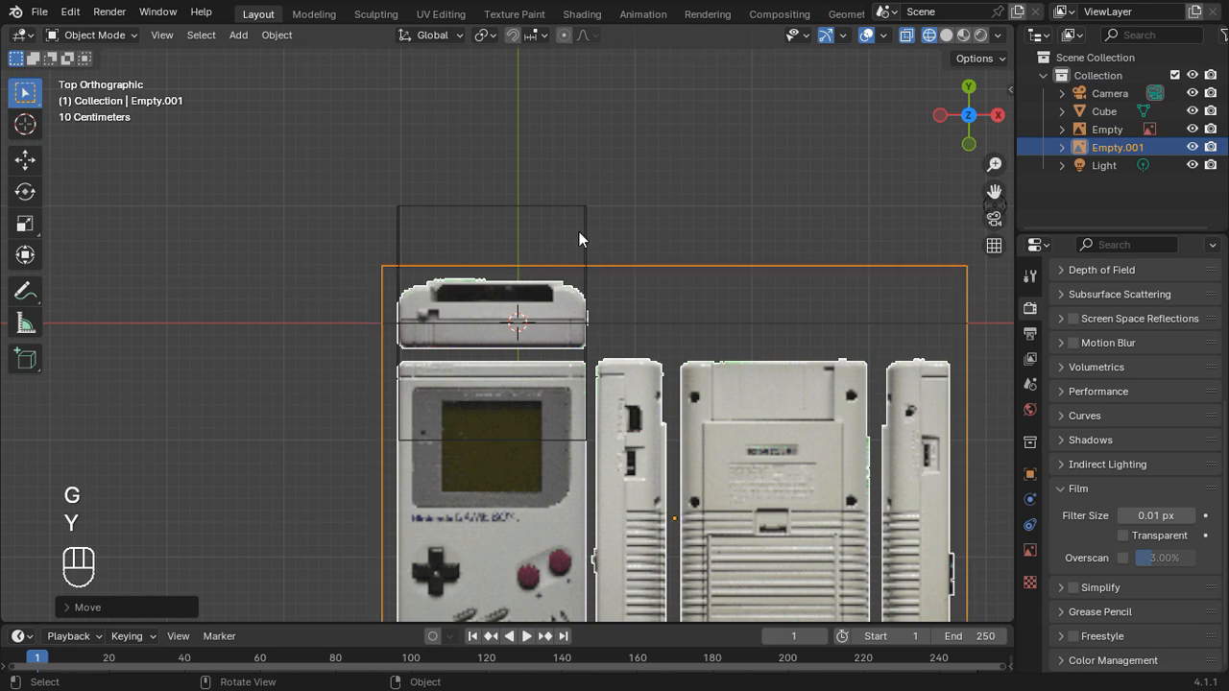
Step: Scale the cube along Y until its back edge matches the back of the Game Boy's top-side picture
{"action": "left_click", "coordinate": [574, 225]}
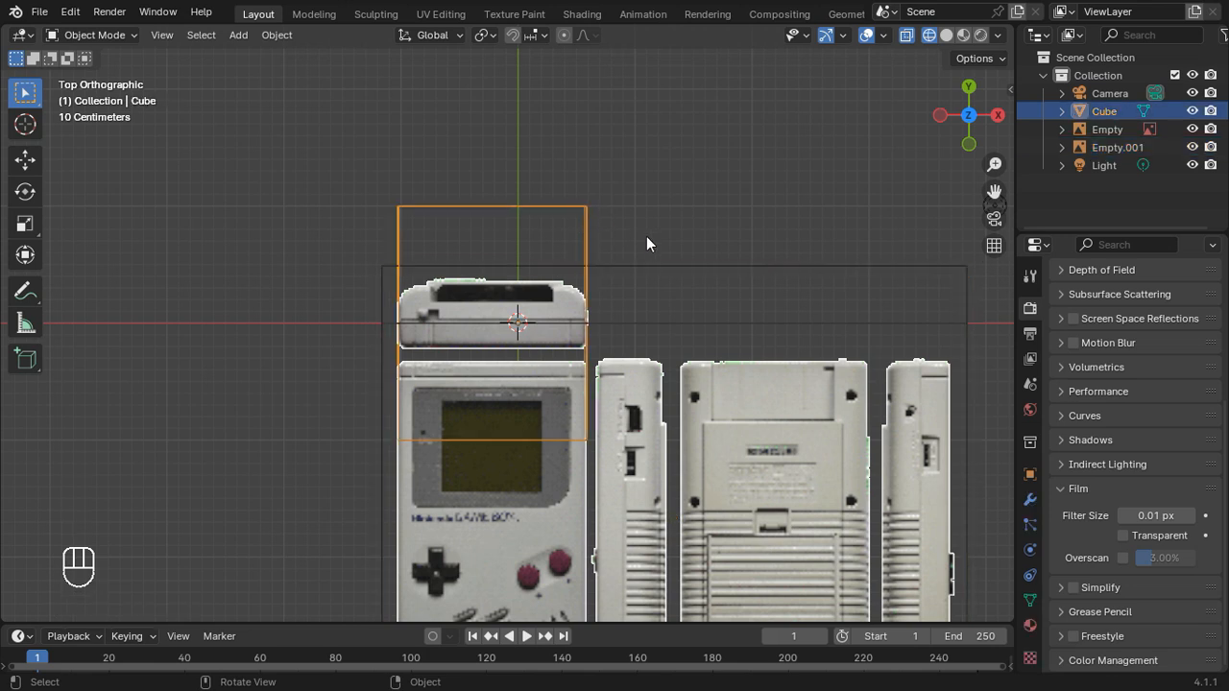
{"action": "key", "text": "s"}
{"action": "key", "text": "z"}
{"action": "key", "text": "x"}
{"action": "key", "text": "y"}
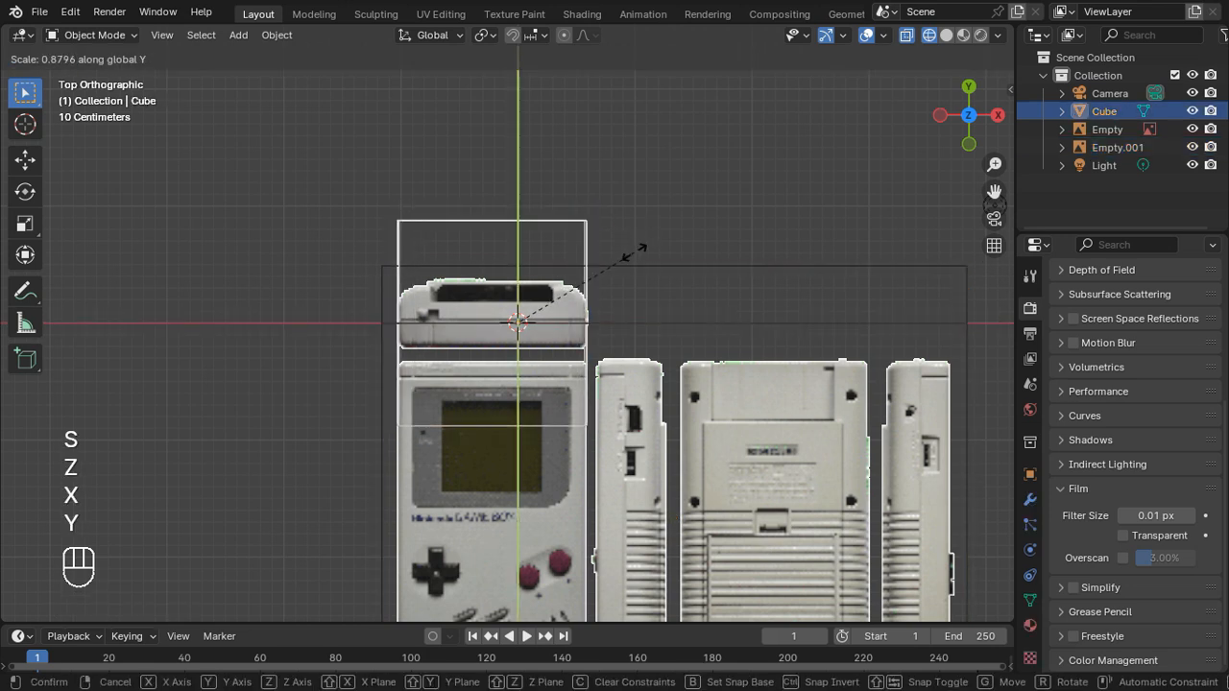
{"action": "left_click", "coordinate": [554, 272]}
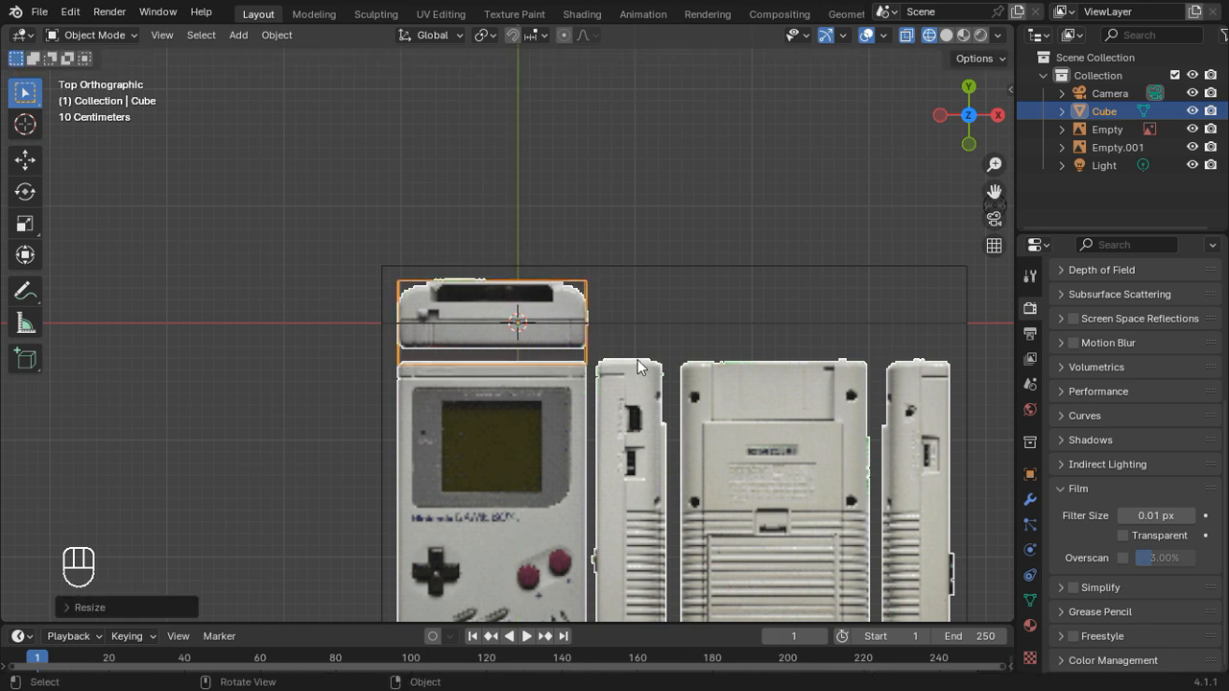
Step: Move the cube's front vertices about 0.15 m along Y to the lower edge of the top-side picture and return to Object Mode
{"action": "left_click", "coordinate": [598, 369]}
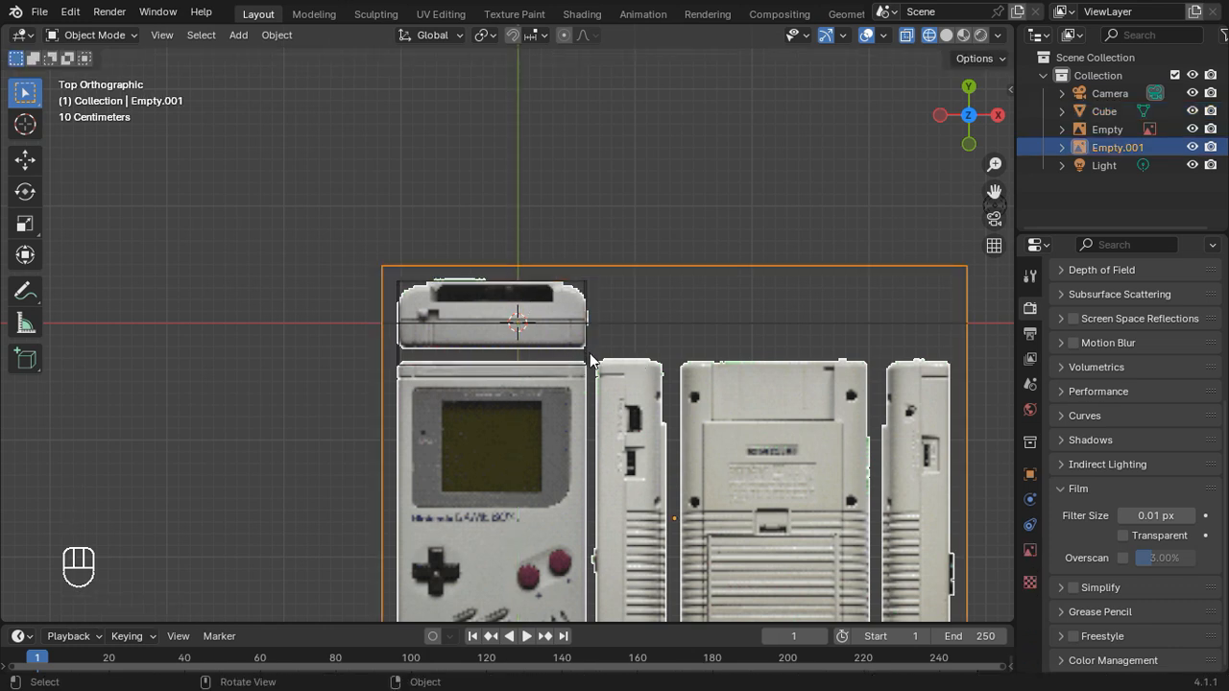
{"action": "left_click", "coordinate": [588, 361]}
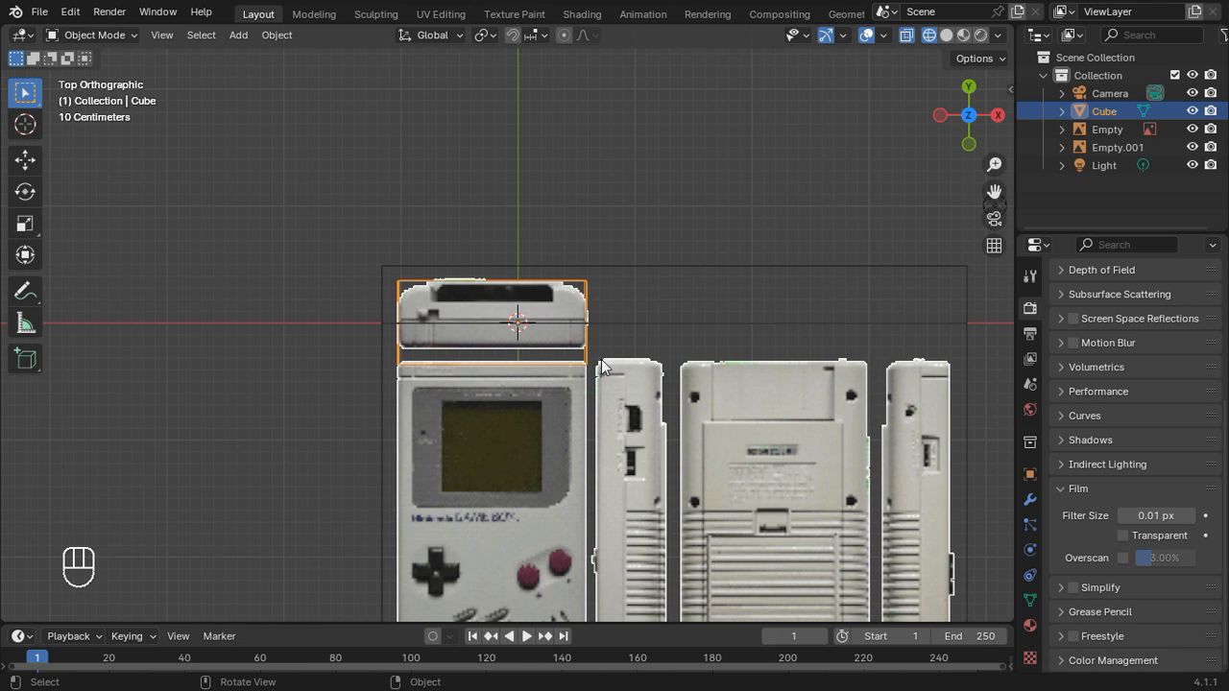
{"action": "key", "text": "Tab"}
{"action": "left_click", "coordinate": [678, 408]}
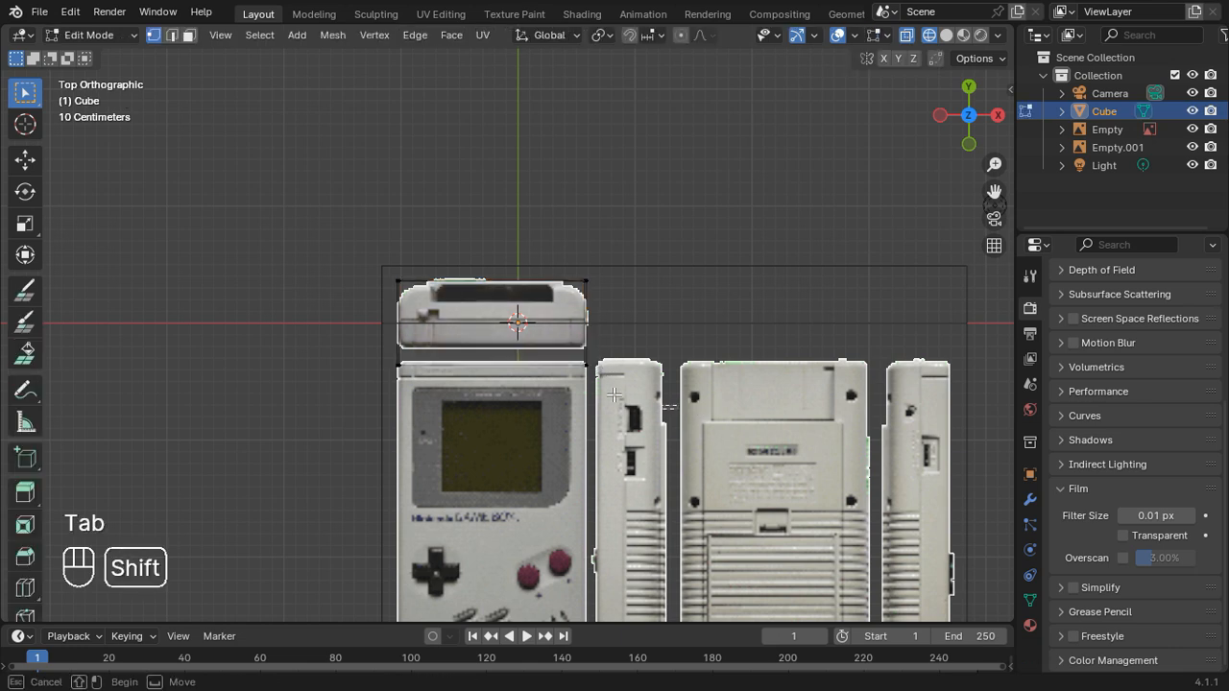
{"action": "left_click_drag", "start_coordinate": [678, 410], "coordinate": [275, 342], "text": "shift"}
{"action": "scroll", "coordinate": [609, 431], "scroll_direction": "up", "scroll_amount": 3}
{"action": "key", "text": "g"}
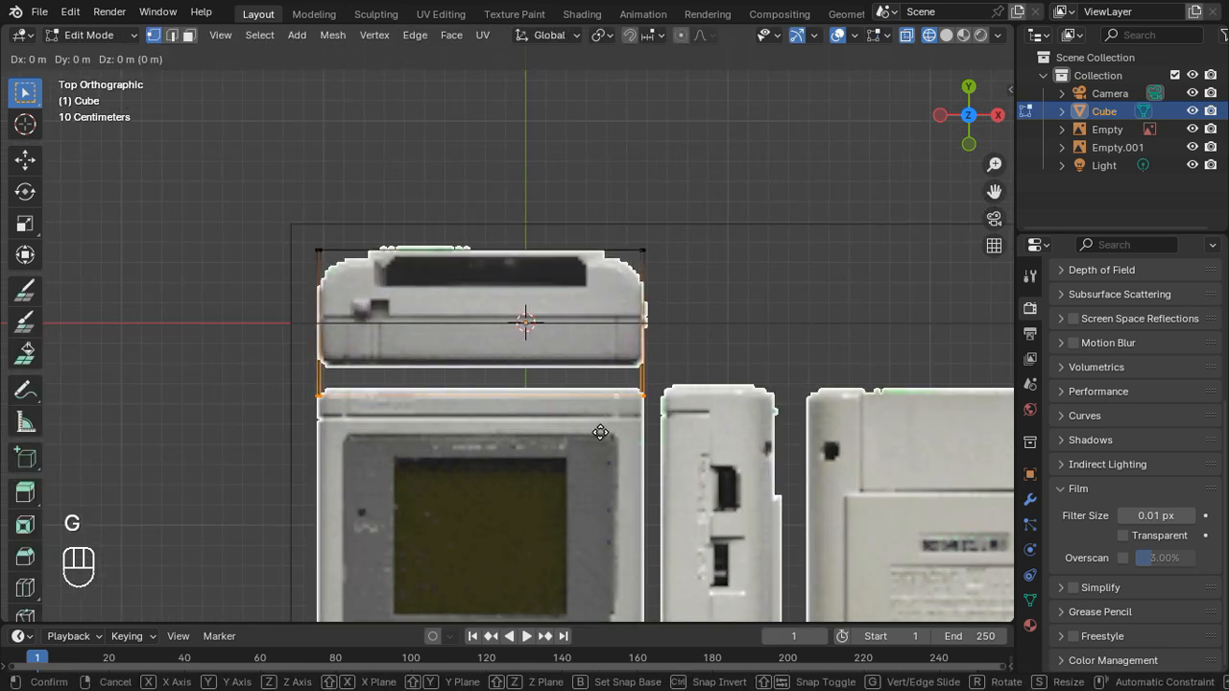
{"action": "key", "text": "y"}
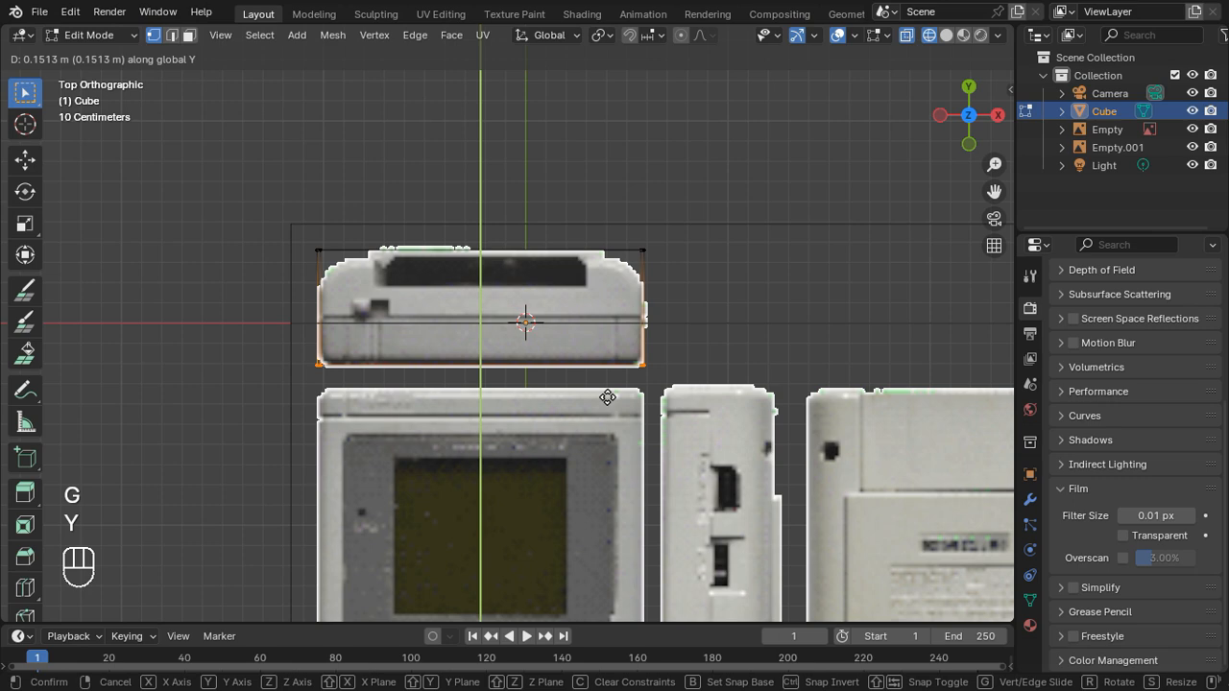
{"action": "left_click", "coordinate": [607, 403]}
{"action": "scroll", "coordinate": [604, 409], "scroll_direction": "down", "scroll_amount": 3}
{"action": "key", "text": "Tab"}
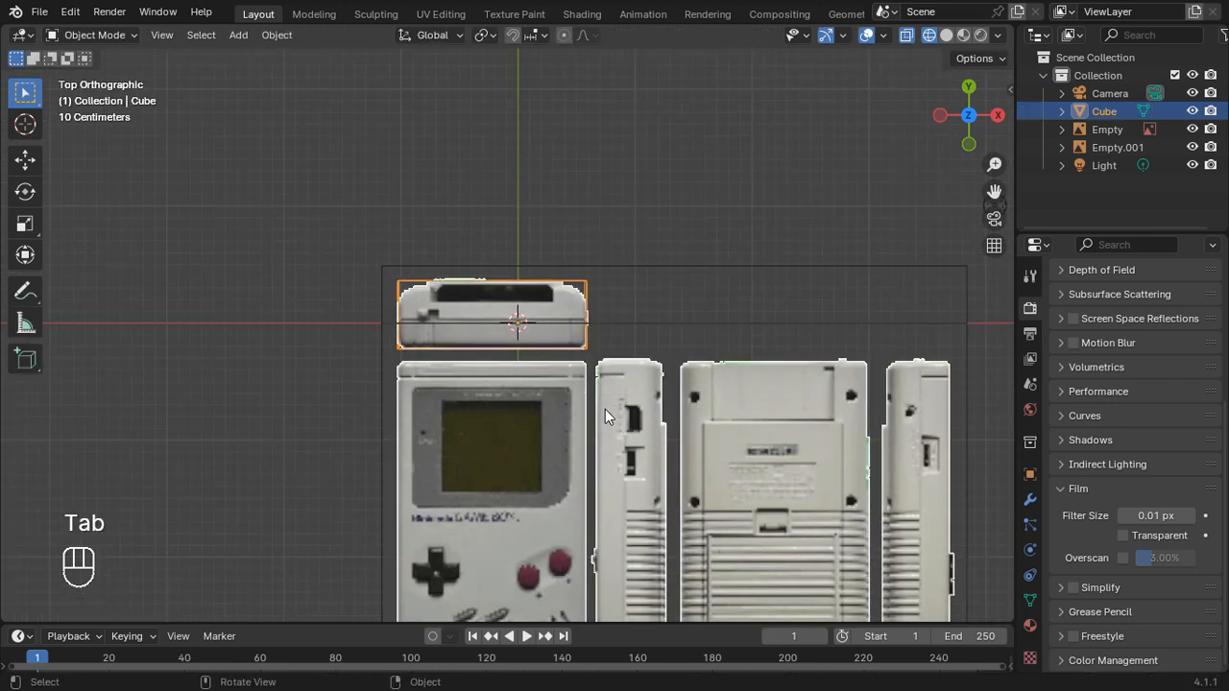
Step: Hide the top-view reference image and show the model in solid shading from an angled view
{"action": "middle_click_drag", "start_coordinate": [770, 444], "coordinate": [666, 393]}
{"action": "left_click", "coordinate": [658, 490]}
{"action": "key", "text": "h"}
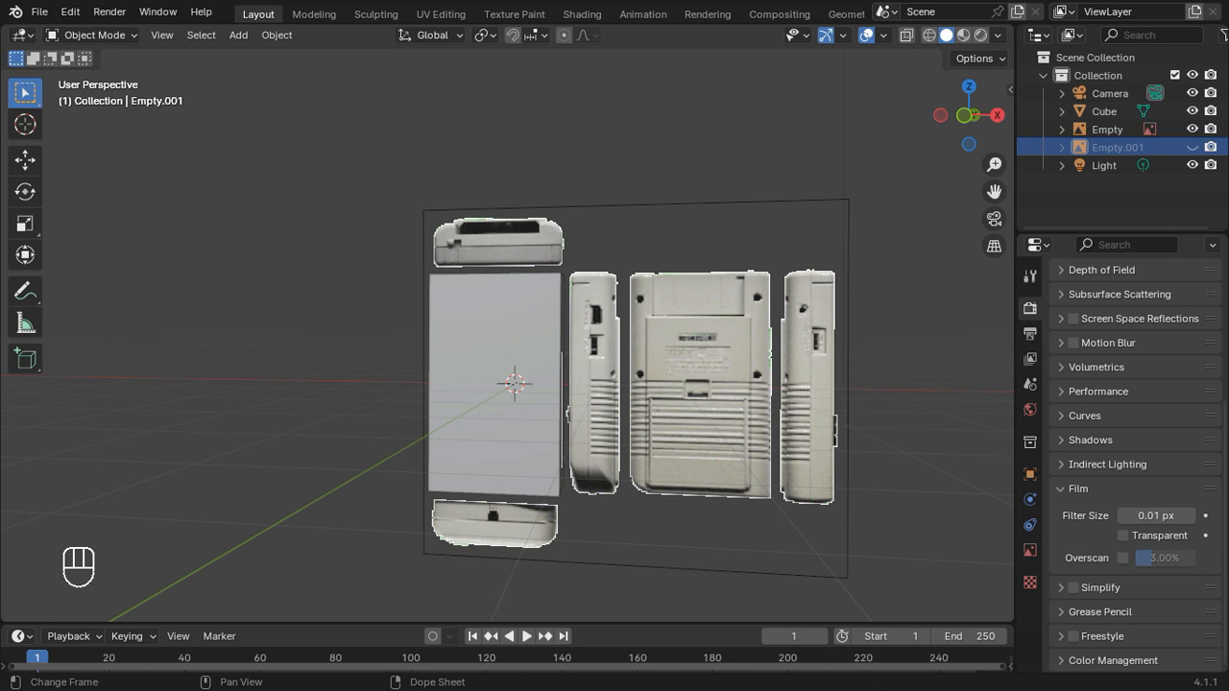
Step: Replace the Timeline with the Shader Editor and enlarge that area
{"action": "left_click", "coordinate": [21, 636]}
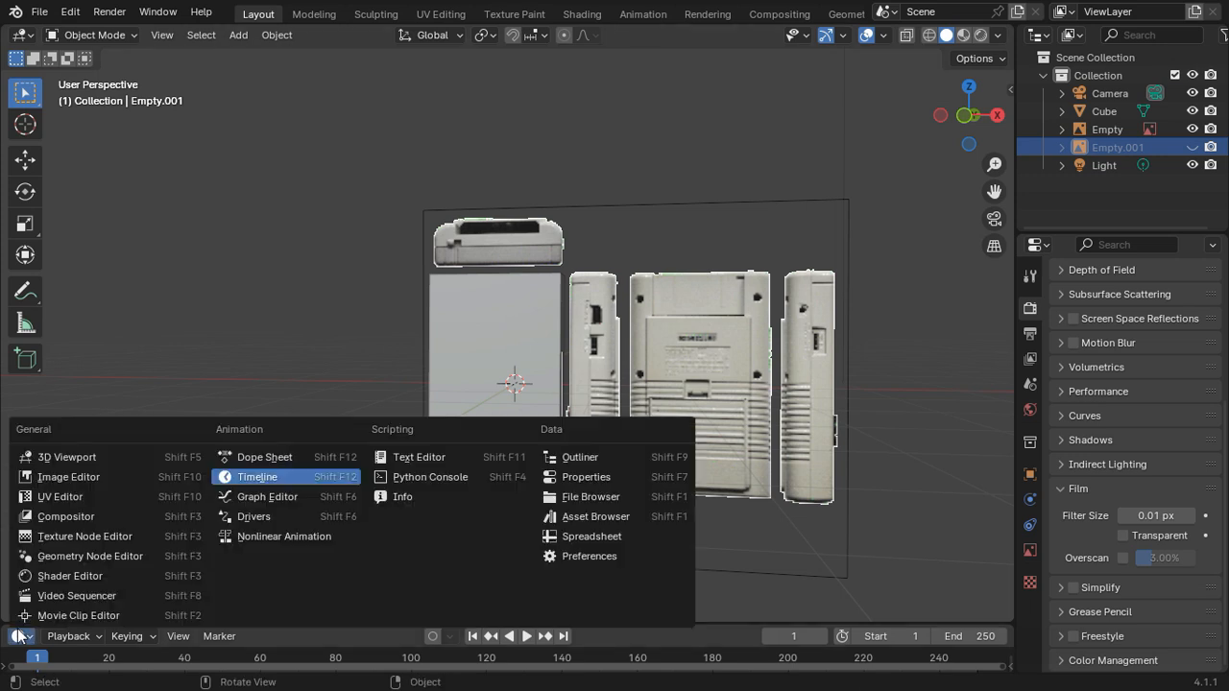
{"action": "left_click", "coordinate": [124, 576]}
{"action": "left_click_drag", "start_coordinate": [282, 625], "coordinate": [337, 472]}
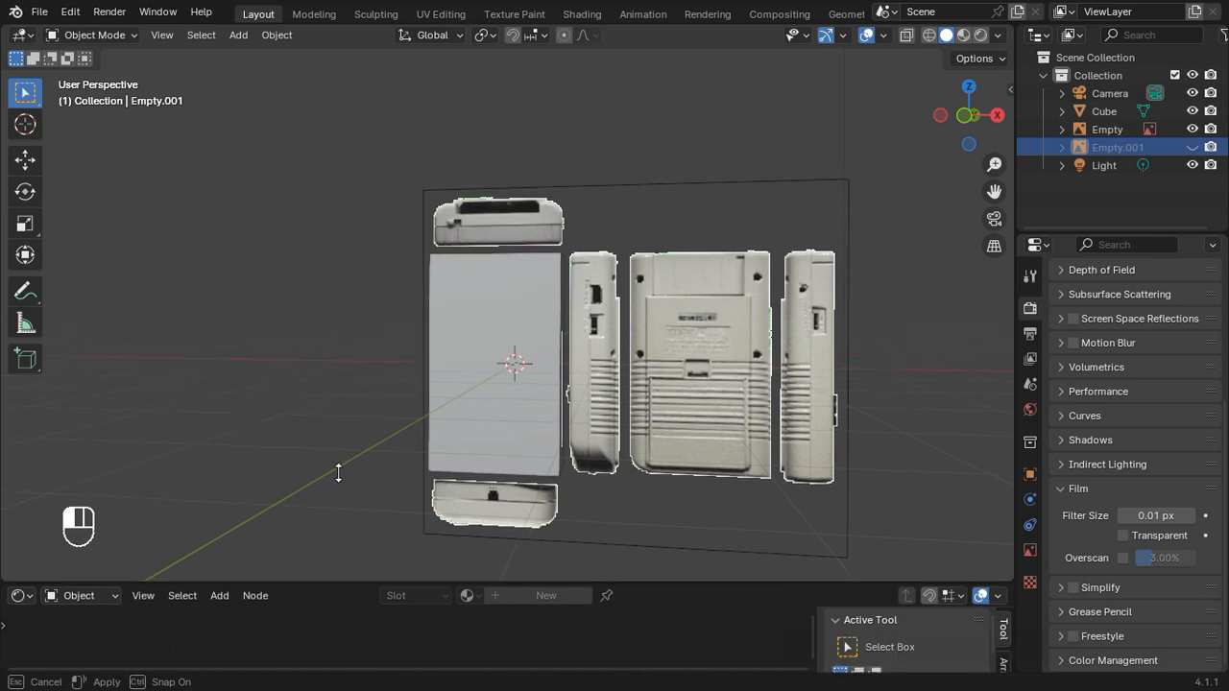
Step: Delete the Principled BSDF node from the cube's material and place a Diffuse BSDF node beside the Material Output
{"action": "left_click", "coordinate": [488, 271]}
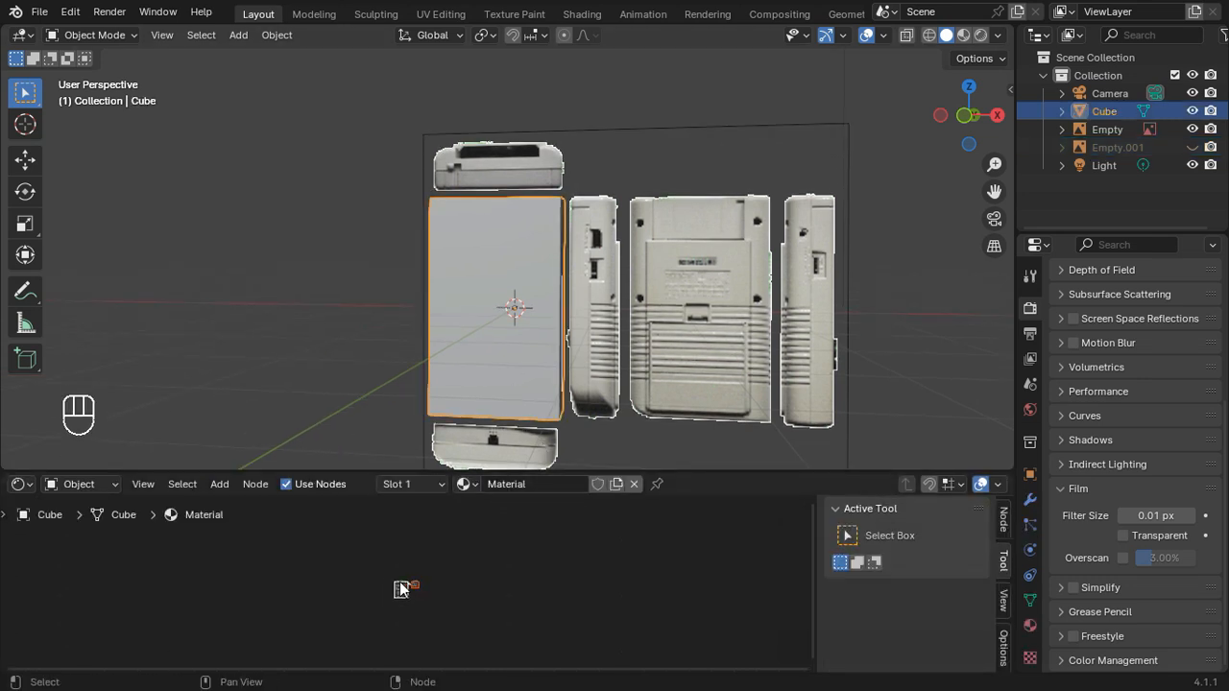
{"action": "scroll", "coordinate": [395, 584], "scroll_direction": "up", "scroll_amount": 3}
{"action": "scroll", "coordinate": [326, 590], "scroll_direction": "up", "scroll_amount": 2}
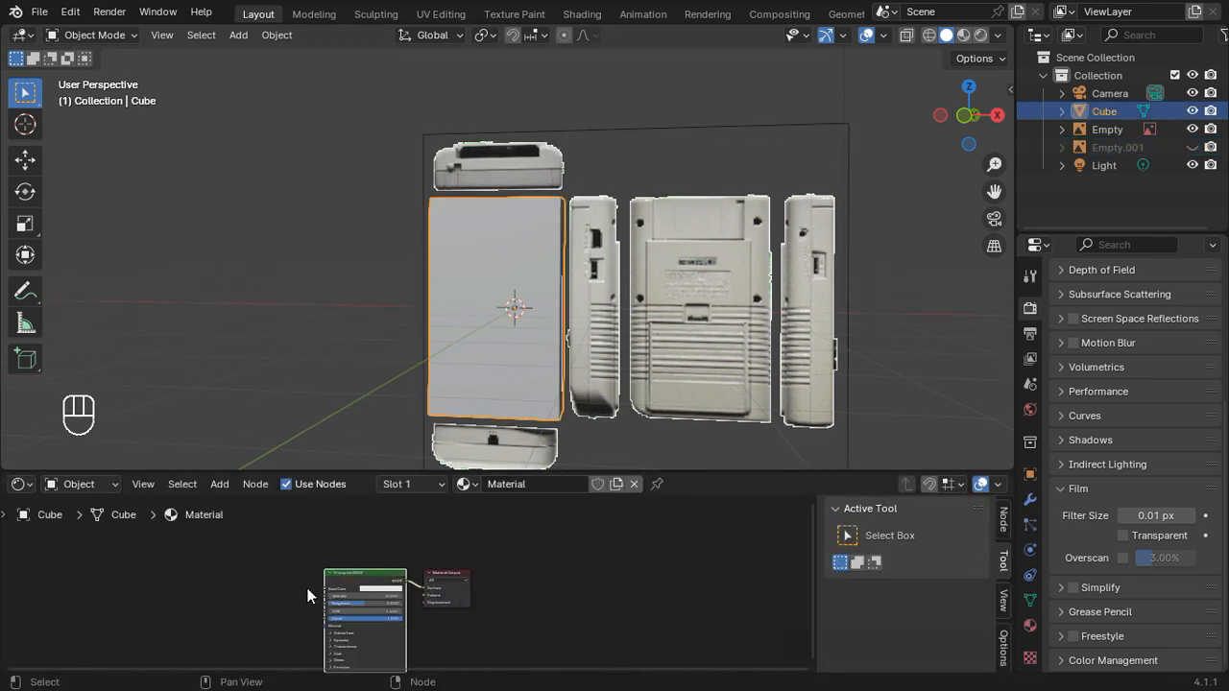
{"action": "key", "text": "x"}
{"action": "key", "text": "shift+a"}
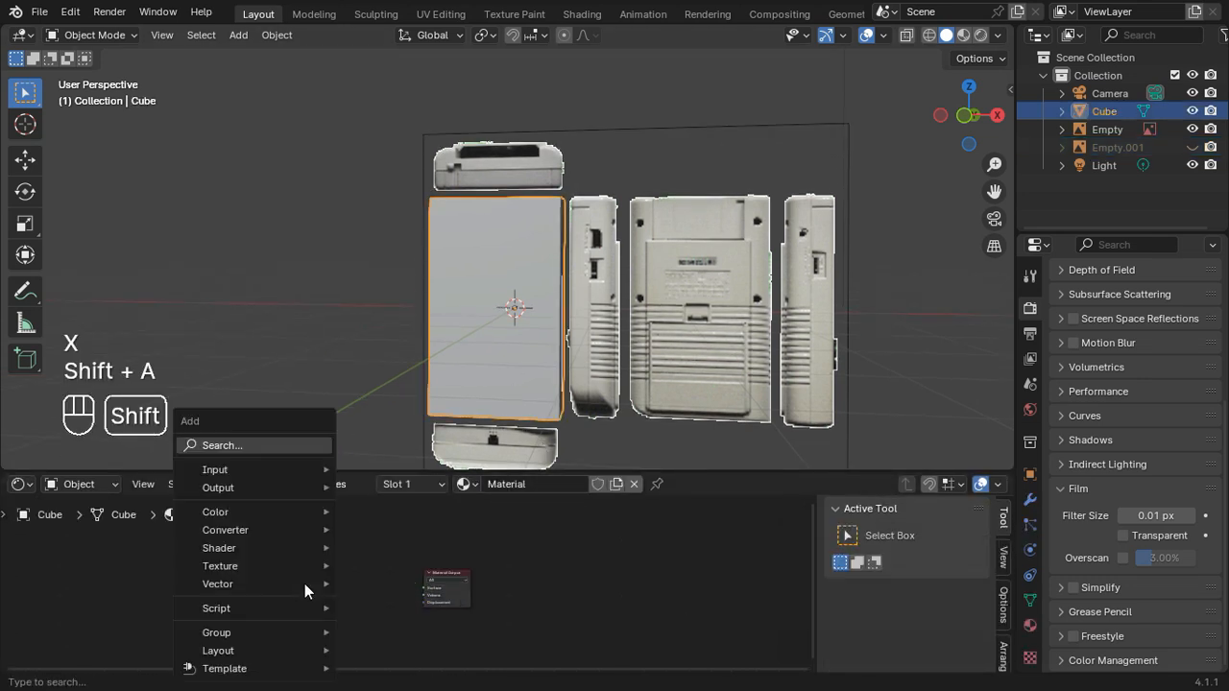
{"action": "left_click", "coordinate": [290, 442]}
{"action": "type", "text": "diu"}
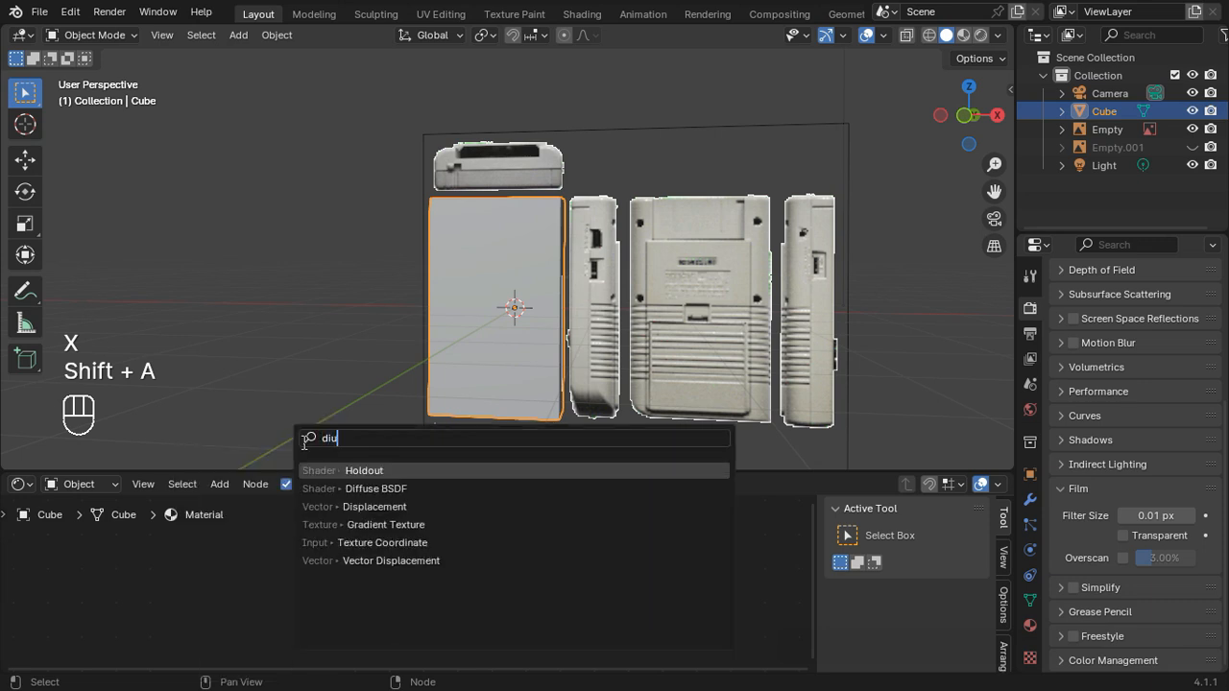
{"action": "left_click", "coordinate": [368, 488]}
{"action": "left_click", "coordinate": [346, 569]}
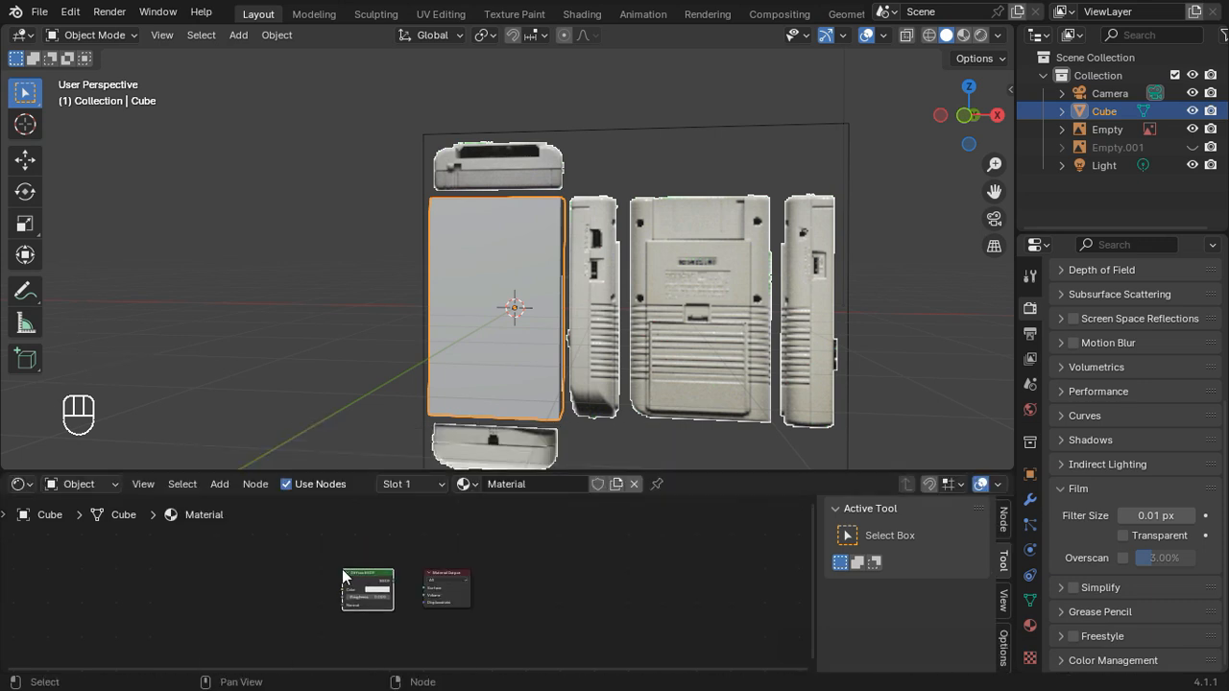
Step: Connect the Diffuse BSDF to the Material Output's Surface and add an Image Texture node feeding the Diffuse BSDF's Color
{"action": "scroll", "coordinate": [391, 587], "scroll_direction": "up", "scroll_amount": 2}
{"action": "left_click_drag", "start_coordinate": [389, 581], "coordinate": [429, 587]}
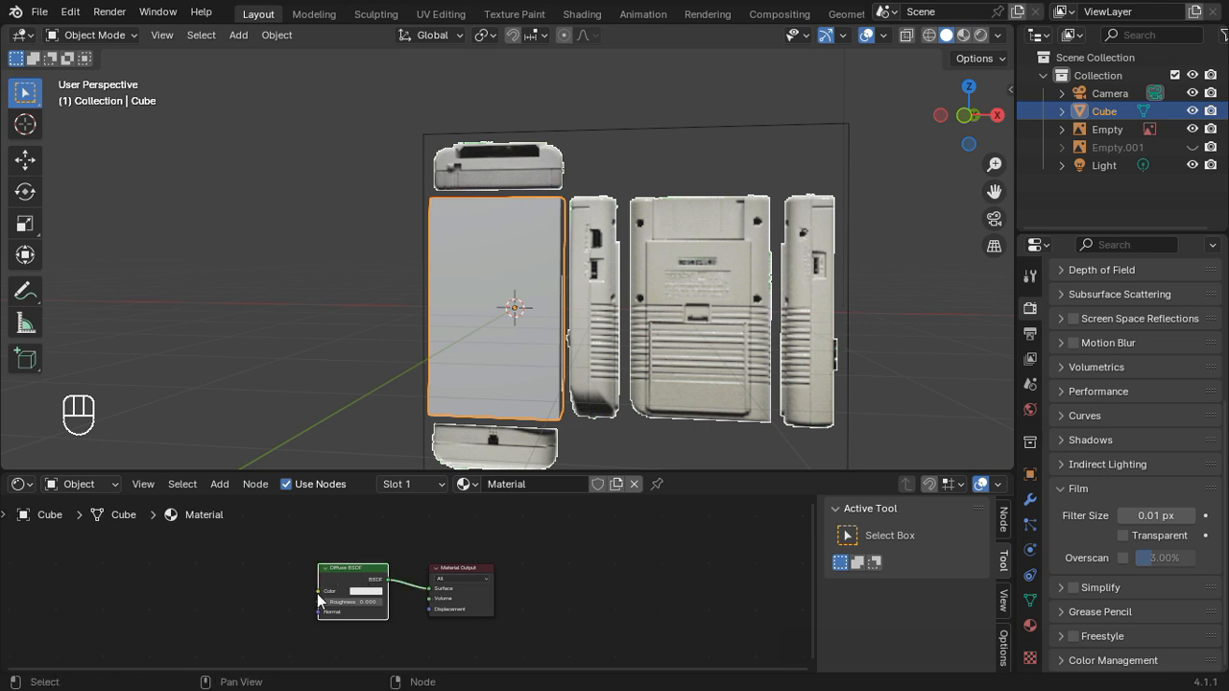
{"action": "left_click_drag", "start_coordinate": [319, 593], "coordinate": [258, 590]}
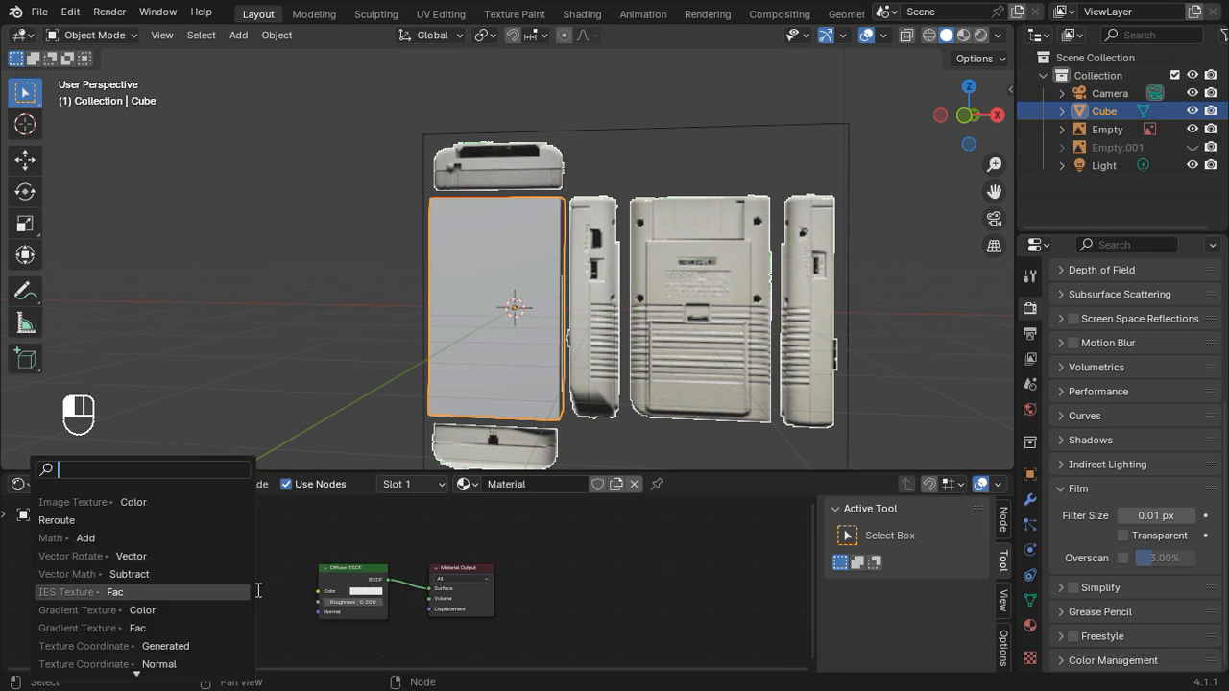
{"action": "type", "text": "image"}
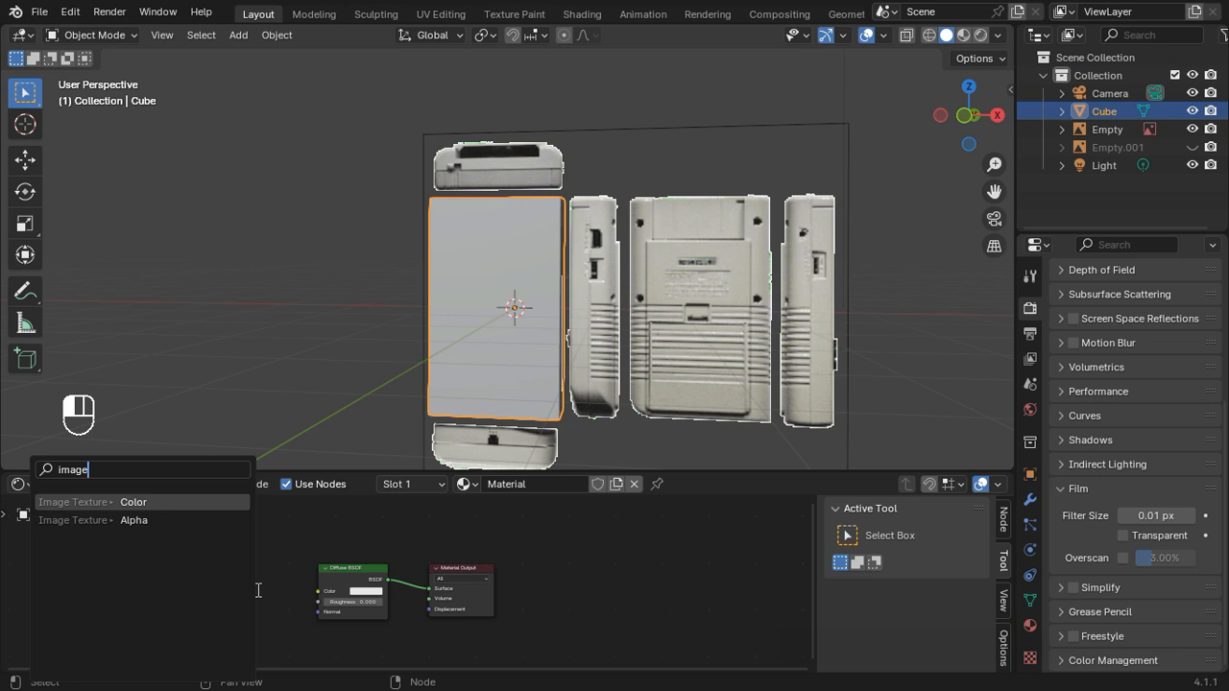
{"action": "key", "text": "Return"}
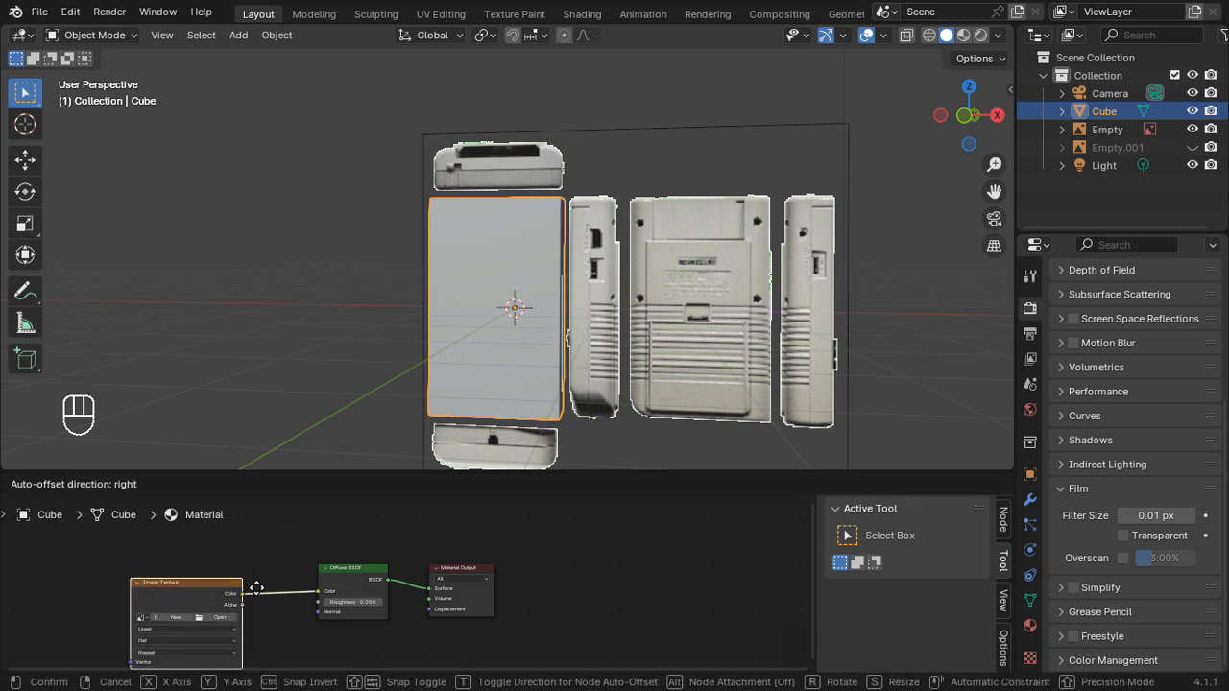
{"action": "left_click", "coordinate": [206, 588]}
{"action": "scroll", "coordinate": [131, 590], "scroll_direction": "up", "scroll_amount": 2}
{"action": "middle_click_drag", "start_coordinate": [122, 607], "coordinate": [294, 563]}
{"action": "scroll", "coordinate": [301, 575], "scroll_direction": "up", "scroll_amount": 2}
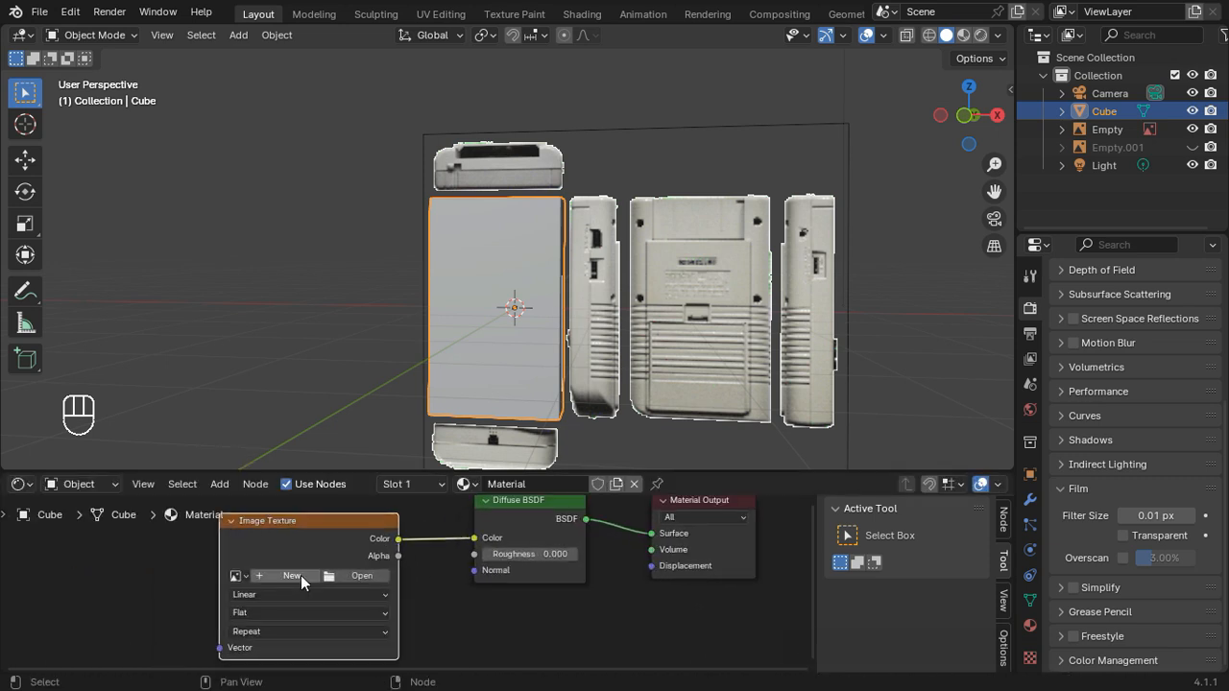
Step: Load Gameboy Modified.png from the Pictures folder into the Image Texture node and set its interpolation to Closest
{"action": "left_click", "coordinate": [342, 576]}
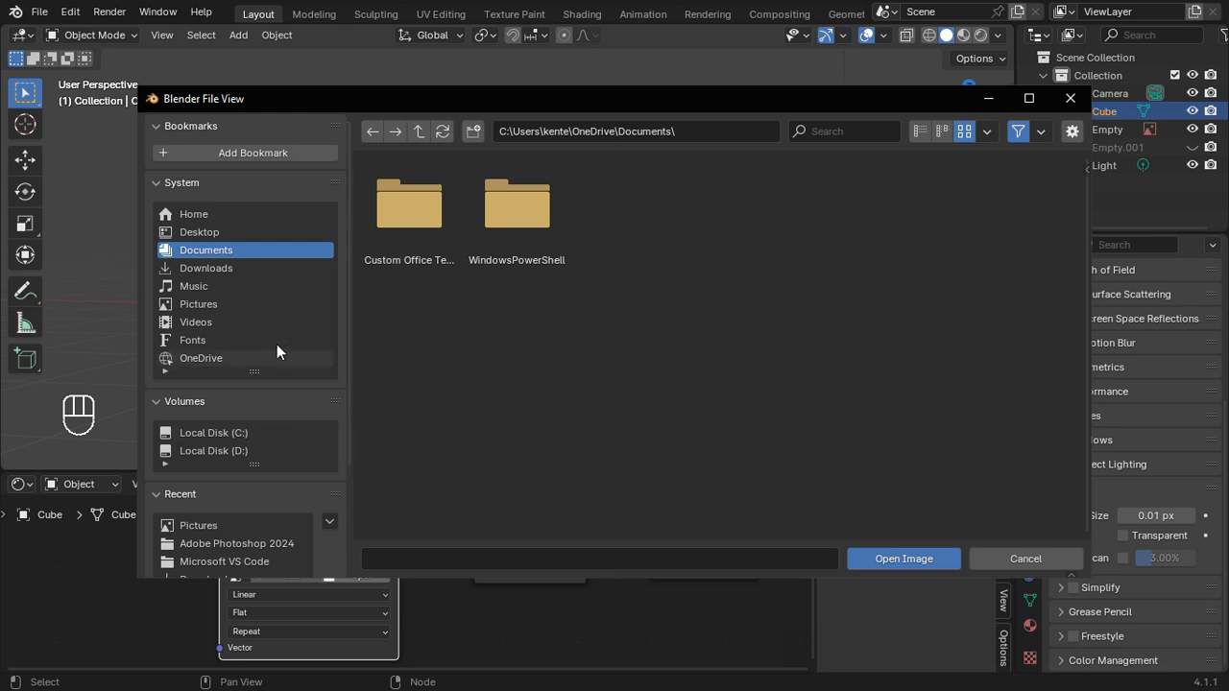
{"action": "left_click", "coordinate": [262, 306]}
{"action": "left_click", "coordinate": [620, 252]}
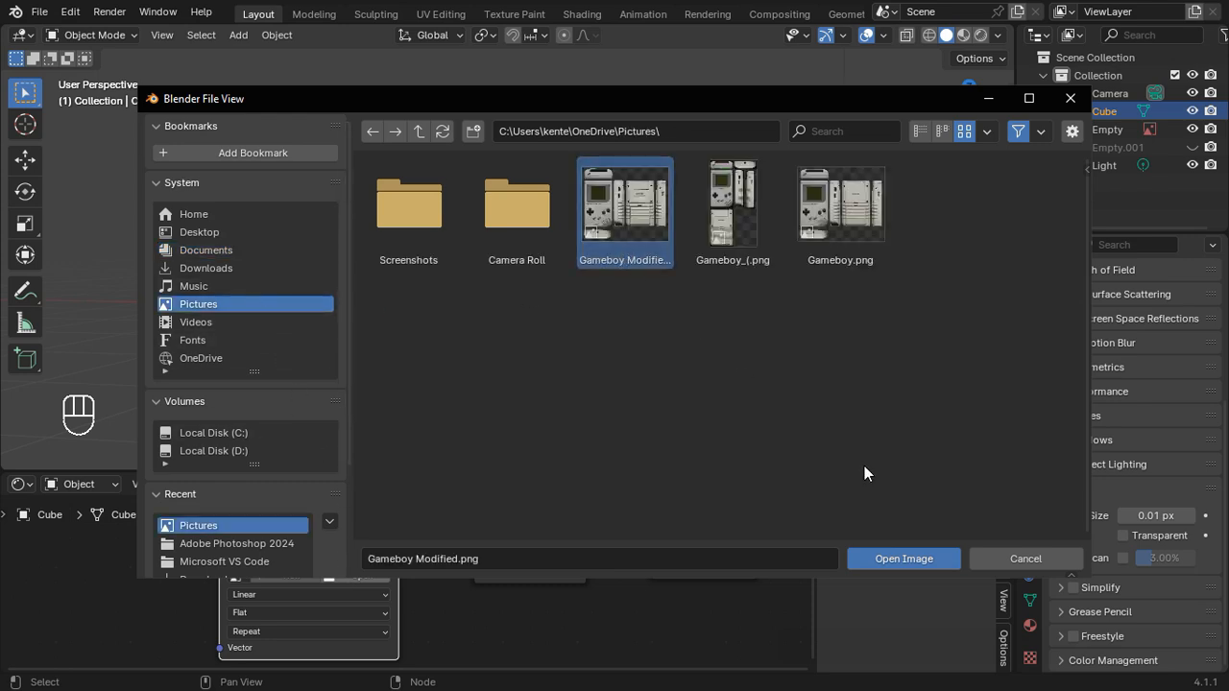
{"action": "left_click", "coordinate": [904, 557]}
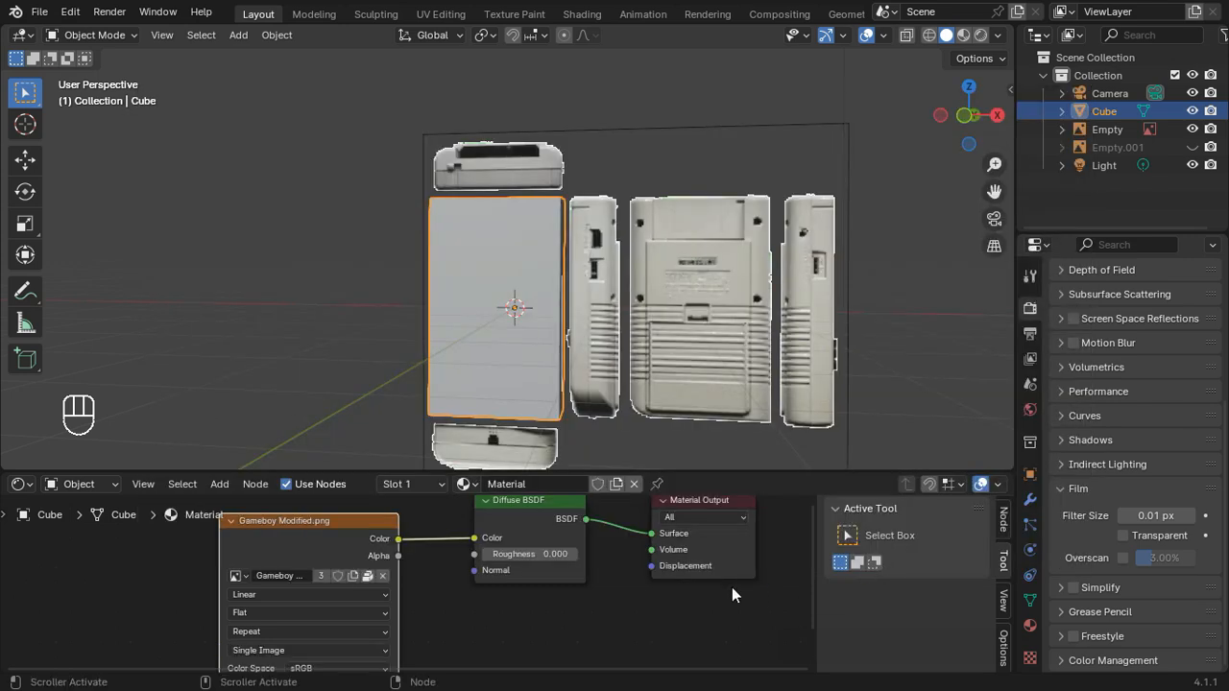
{"action": "left_click", "coordinate": [299, 597]}
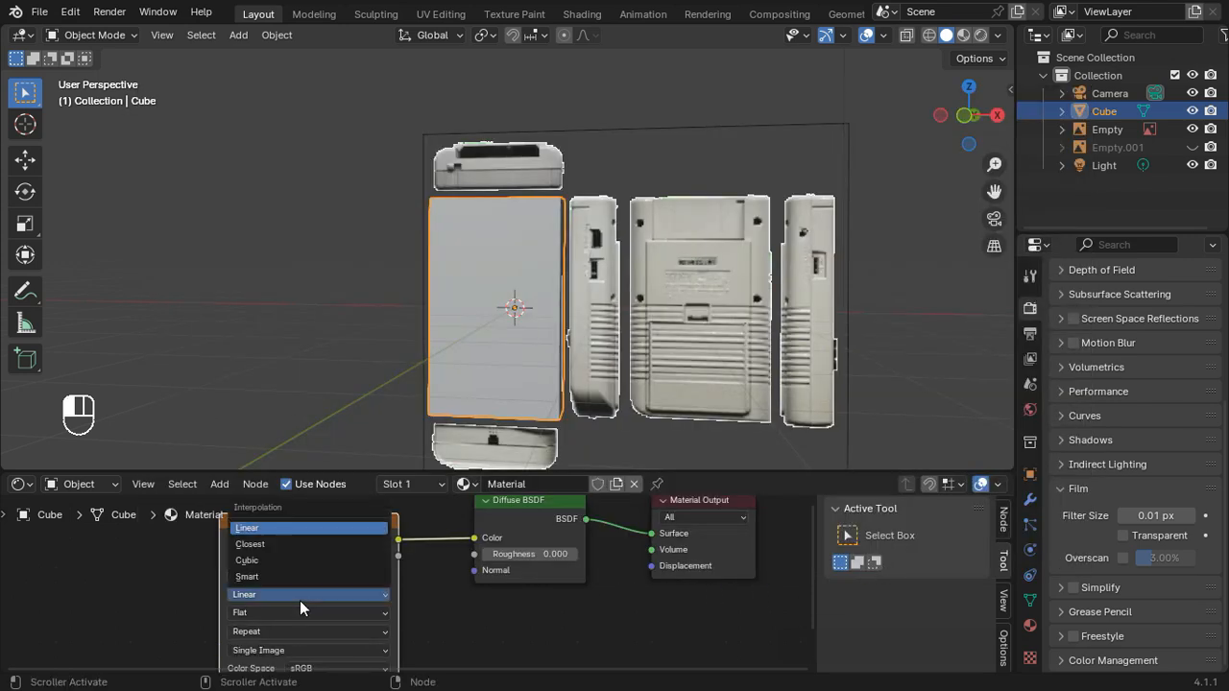
{"action": "left_click", "coordinate": [312, 545]}
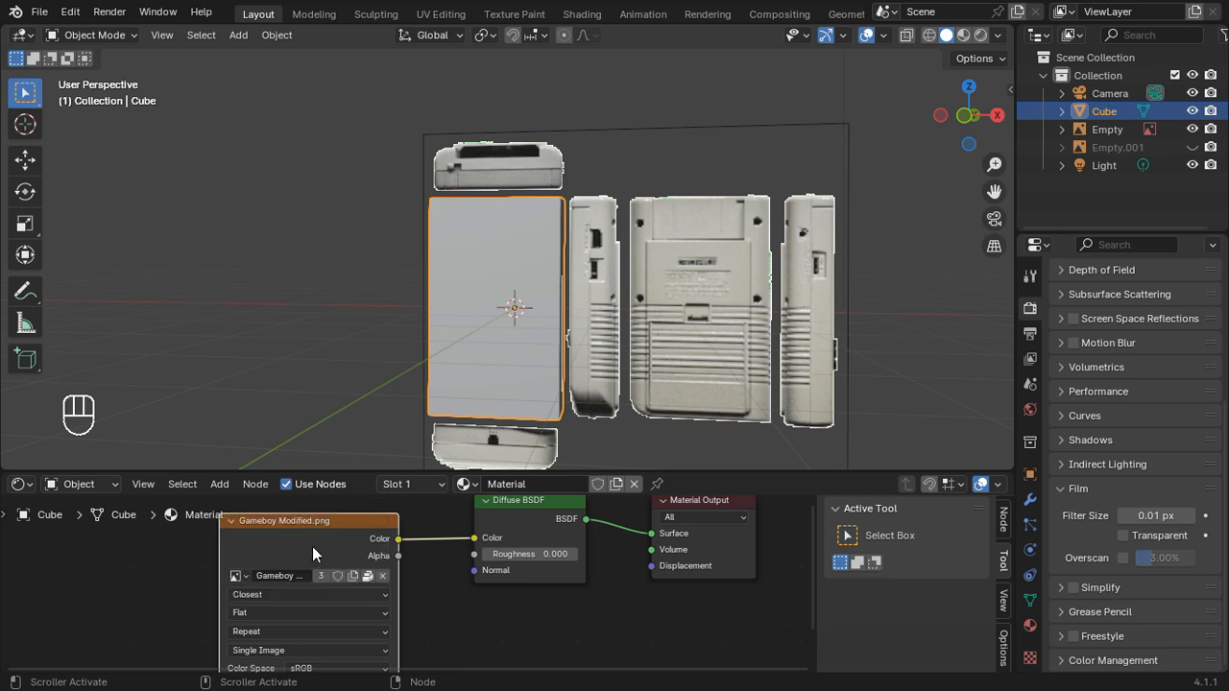
Step: Hide the remaining reference image and show the textured cube in Material Preview from the back orthographic view
{"action": "left_click", "coordinate": [964, 116]}
{"action": "scroll", "coordinate": [671, 366], "scroll_direction": "up", "scroll_amount": 2}
{"action": "middle_click_drag", "start_coordinate": [671, 365], "coordinate": [647, 323], "text": "shift"}
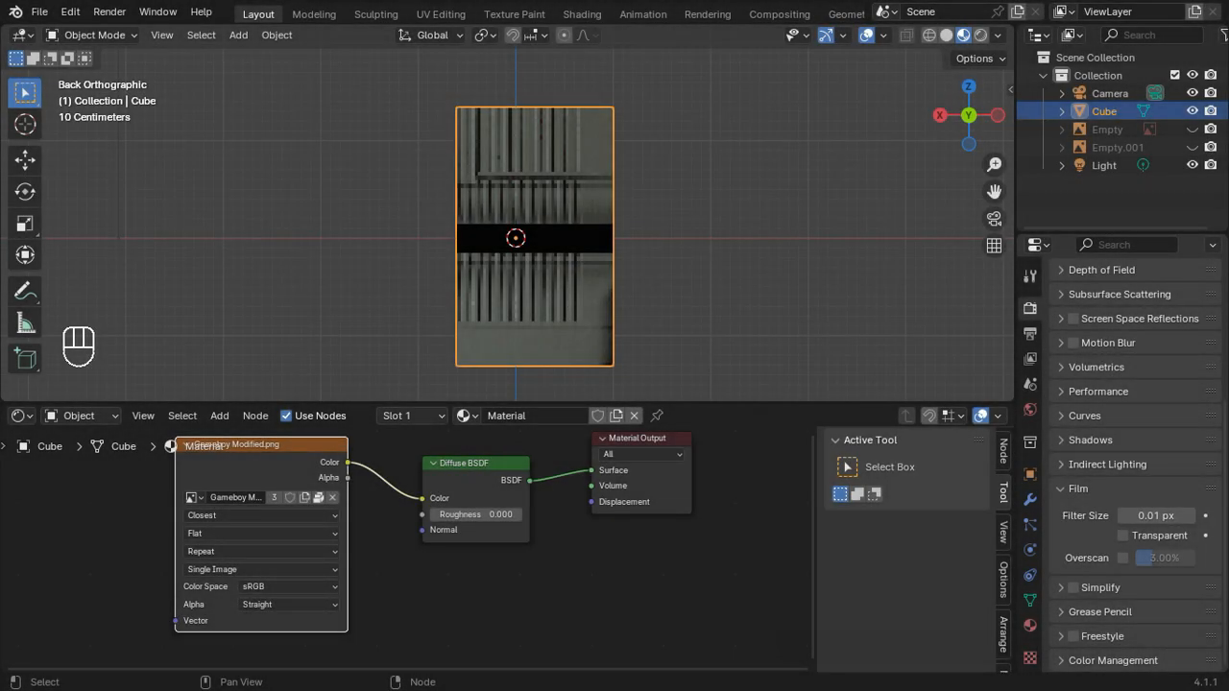
Step: Switch to the UV Editing workspace with the cube in Edit Mode and face selection active
{"action": "left_click", "coordinate": [446, 18]}
{"action": "key", "text": "Tab"}
{"action": "key", "text": "Tab"}
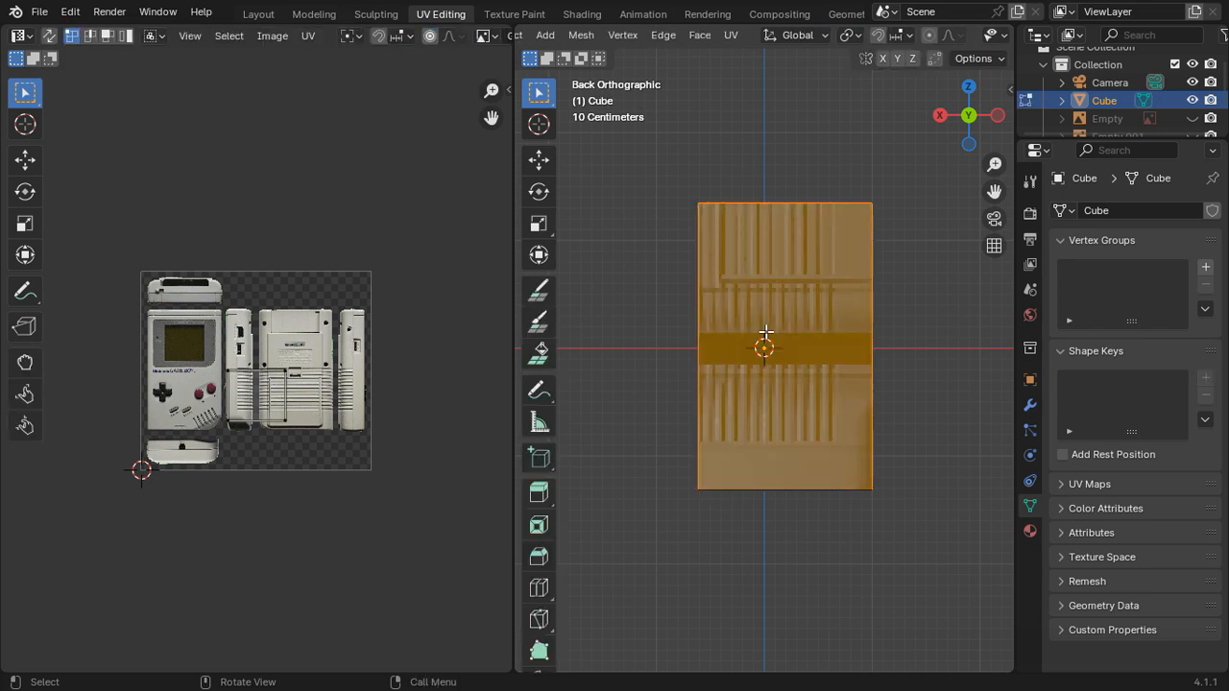
{"action": "scroll", "coordinate": [700, 39], "scroll_direction": "up", "scroll_amount": 6}
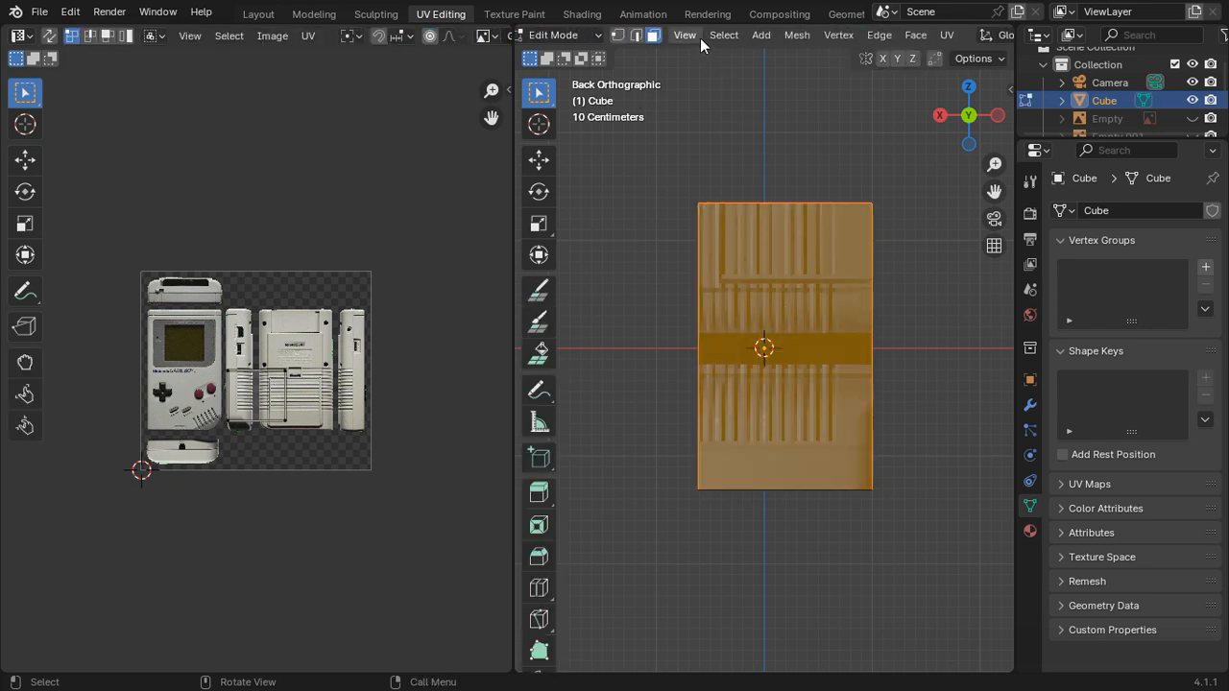
{"action": "scroll", "coordinate": [801, 228], "scroll_direction": "down", "scroll_amount": 1}
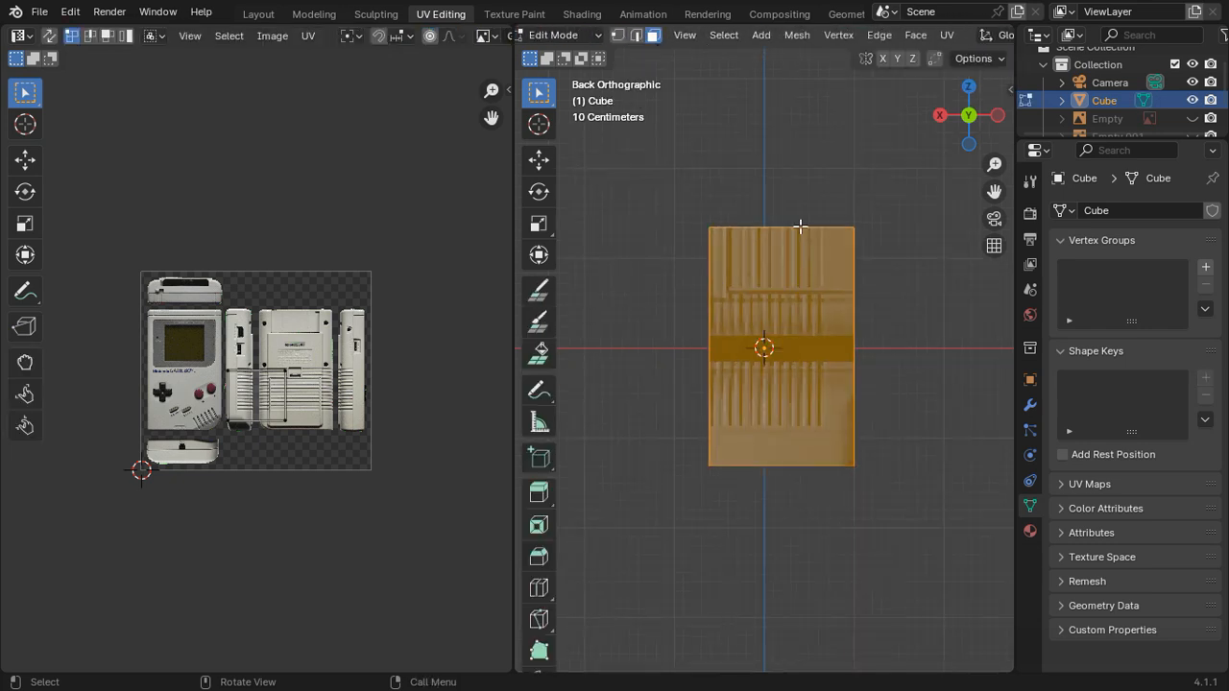
Step: Unwrap the selected large face using Project from View in the back orthographic view
{"action": "middle_click_drag", "start_coordinate": [801, 227], "coordinate": [762, 261]}
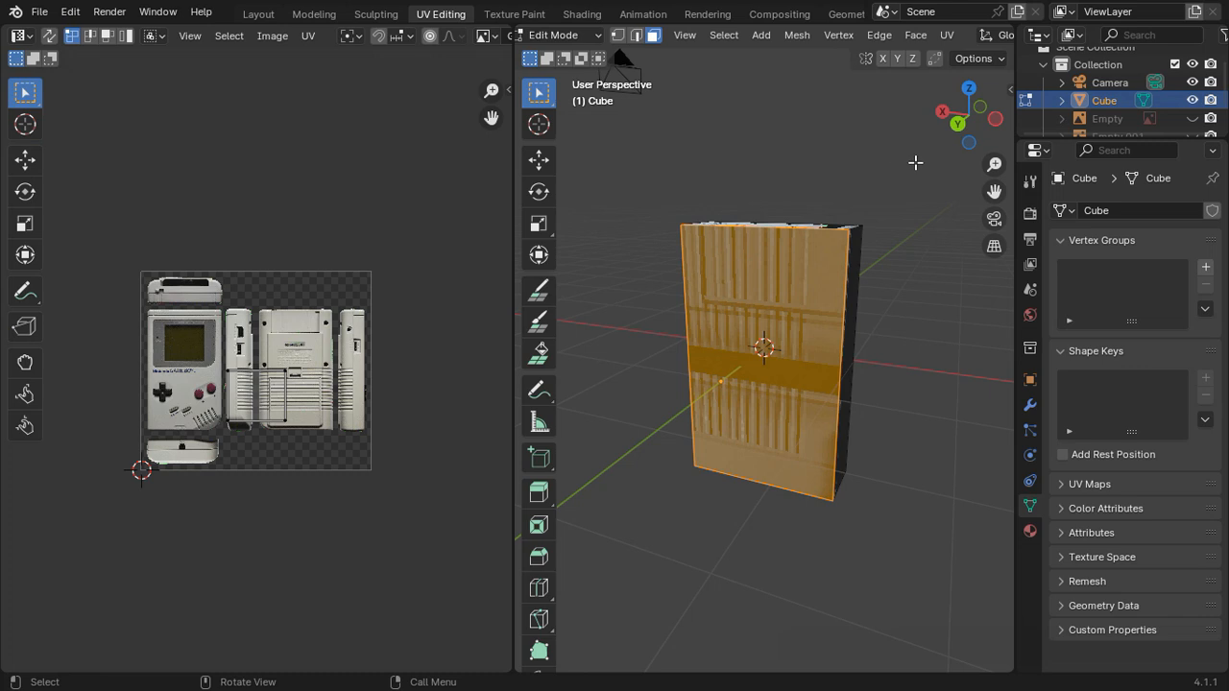
{"action": "left_click", "coordinate": [957, 125]}
{"action": "right_click", "coordinate": [842, 279]}
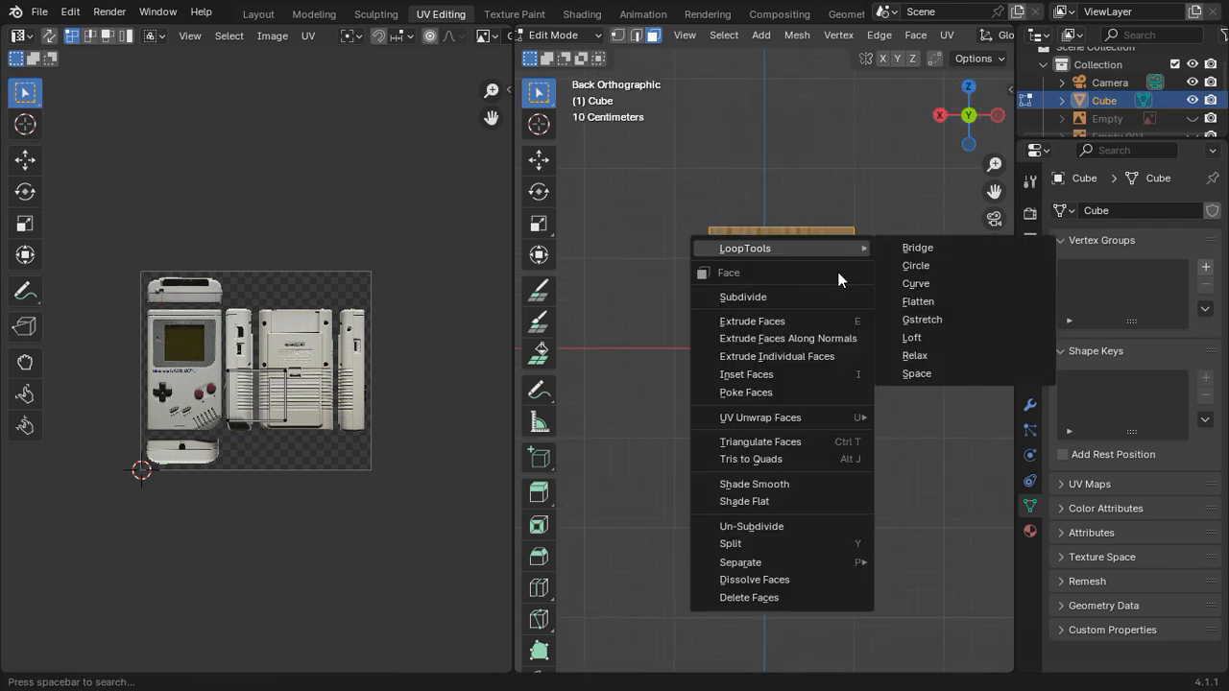
{"action": "mouse_move", "coordinate": [818, 417]}
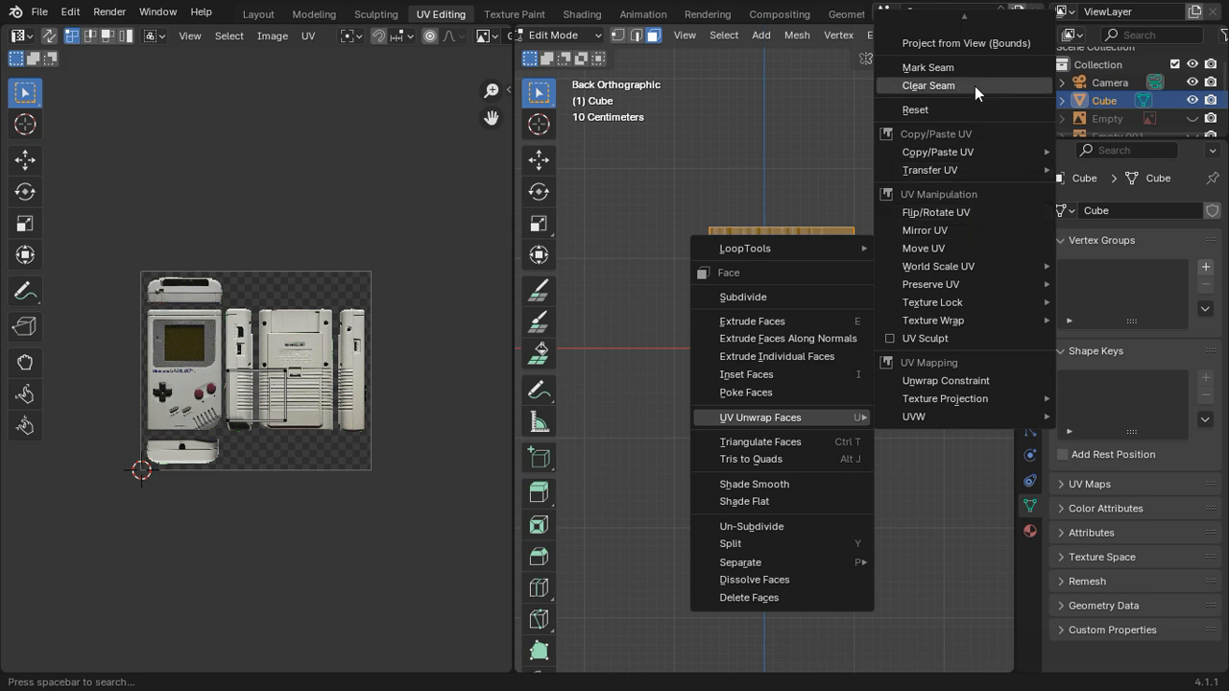
{"action": "scroll", "coordinate": [978, 40], "scroll_direction": "up", "scroll_amount": 1}
{"action": "left_click", "coordinate": [960, 29]}
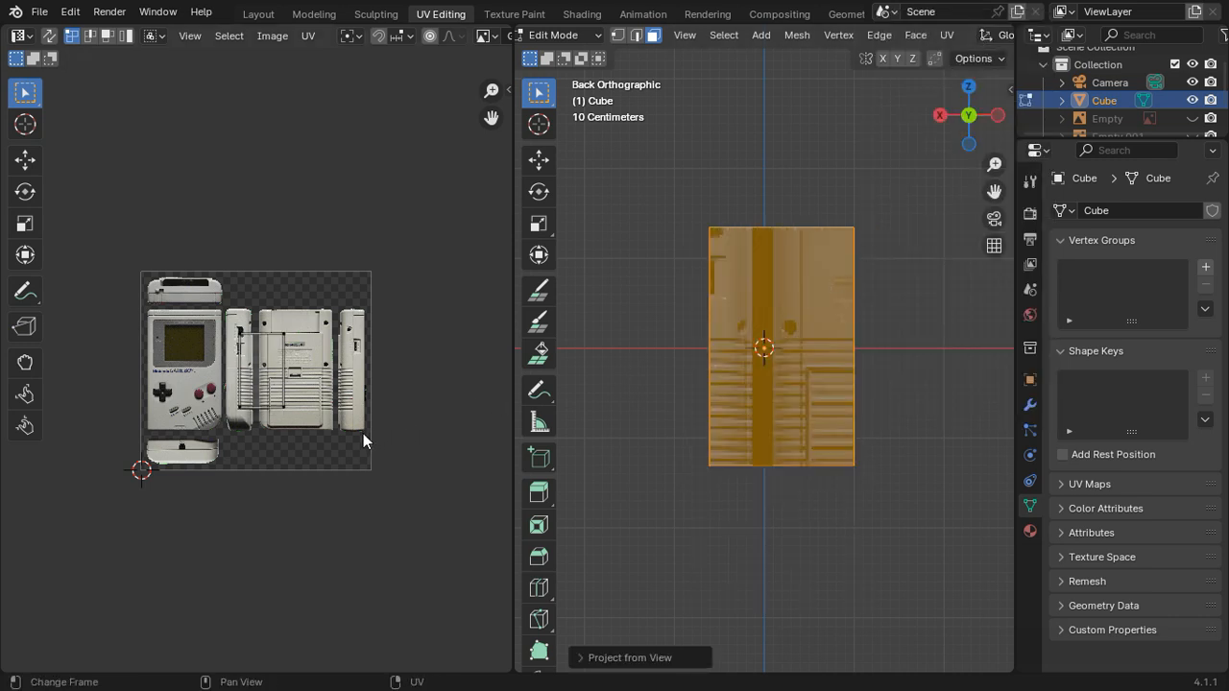
Step: Select all UVs of the face and move them onto the upper-left part of the Game Boy's front picture
{"action": "key", "text": "a"}
{"action": "scroll", "coordinate": [288, 374], "scroll_direction": "up", "scroll_amount": 4}
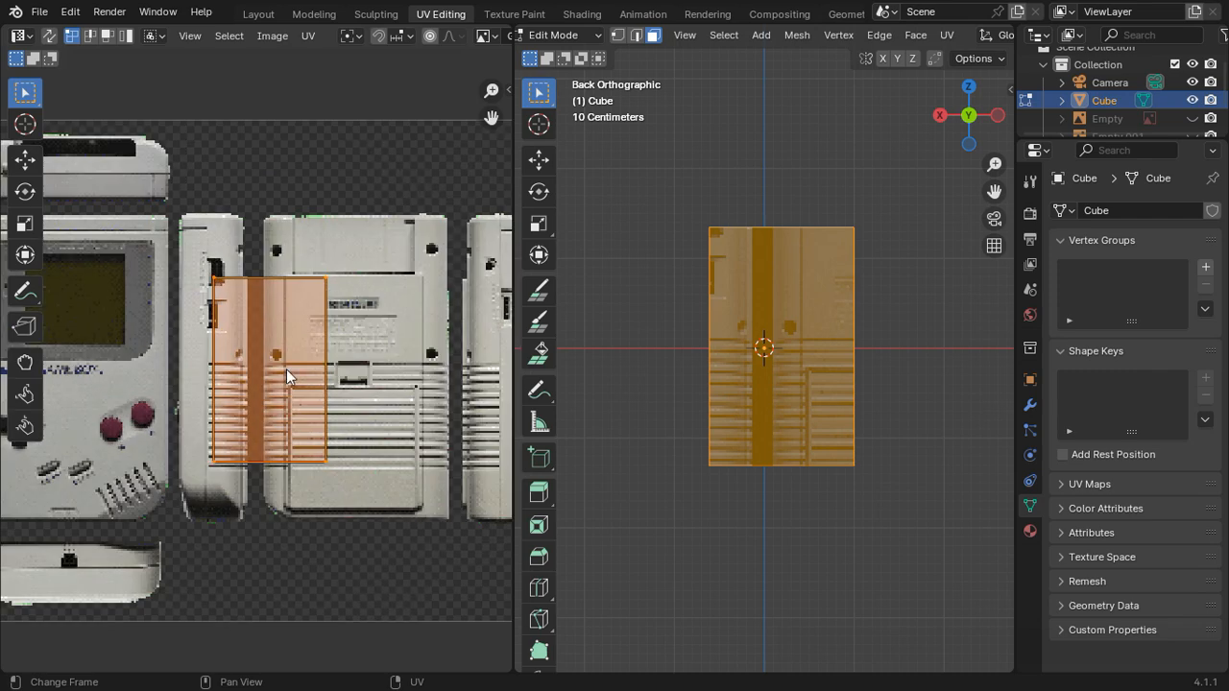
{"action": "key", "text": "g"}
{"action": "left_click", "coordinate": [175, 378]}
{"action": "middle_click_drag", "start_coordinate": [175, 377], "coordinate": [341, 381]}
{"action": "key", "text": "g"}
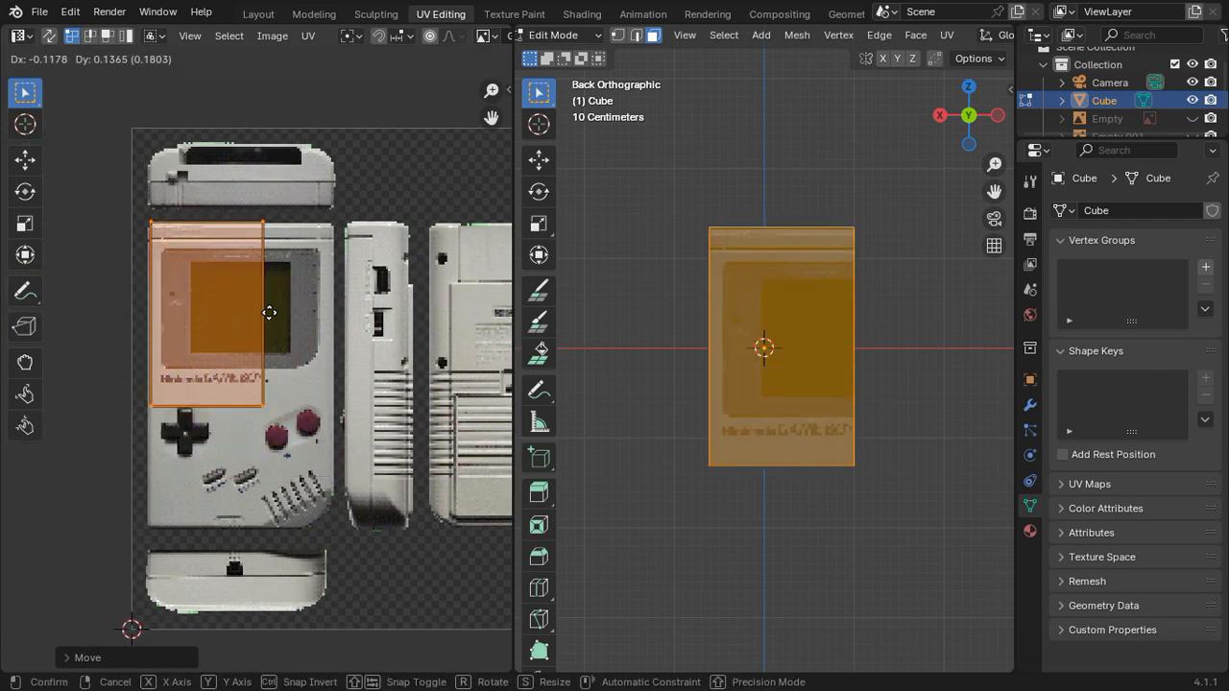
{"action": "left_click", "coordinate": [268, 311]}
Step: Fine-tune the UV island's position so its upper-left corner sits just inside the front picture's upper-left corner
{"action": "scroll", "coordinate": [256, 288], "scroll_direction": "up", "scroll_amount": 3}
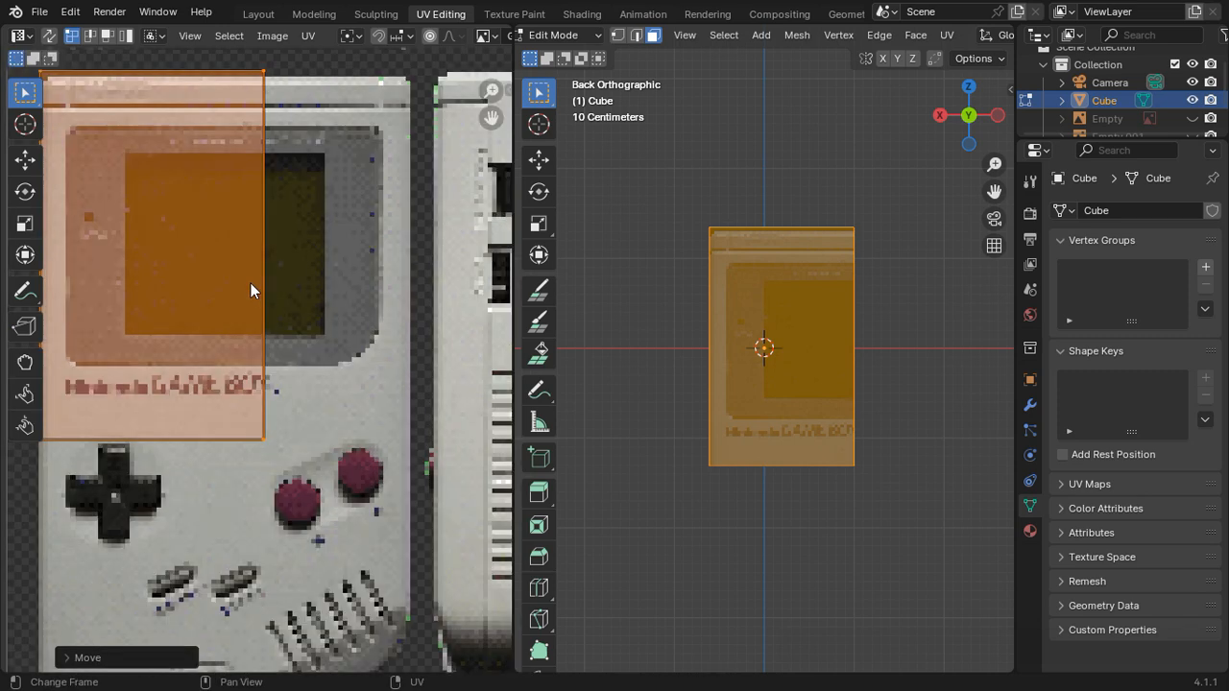
{"action": "middle_click_drag", "start_coordinate": [255, 288], "coordinate": [337, 322]}
{"action": "scroll", "coordinate": [337, 322], "scroll_direction": "up", "scroll_amount": 2}
{"action": "middle_click_drag", "start_coordinate": [272, 239], "coordinate": [241, 253]}
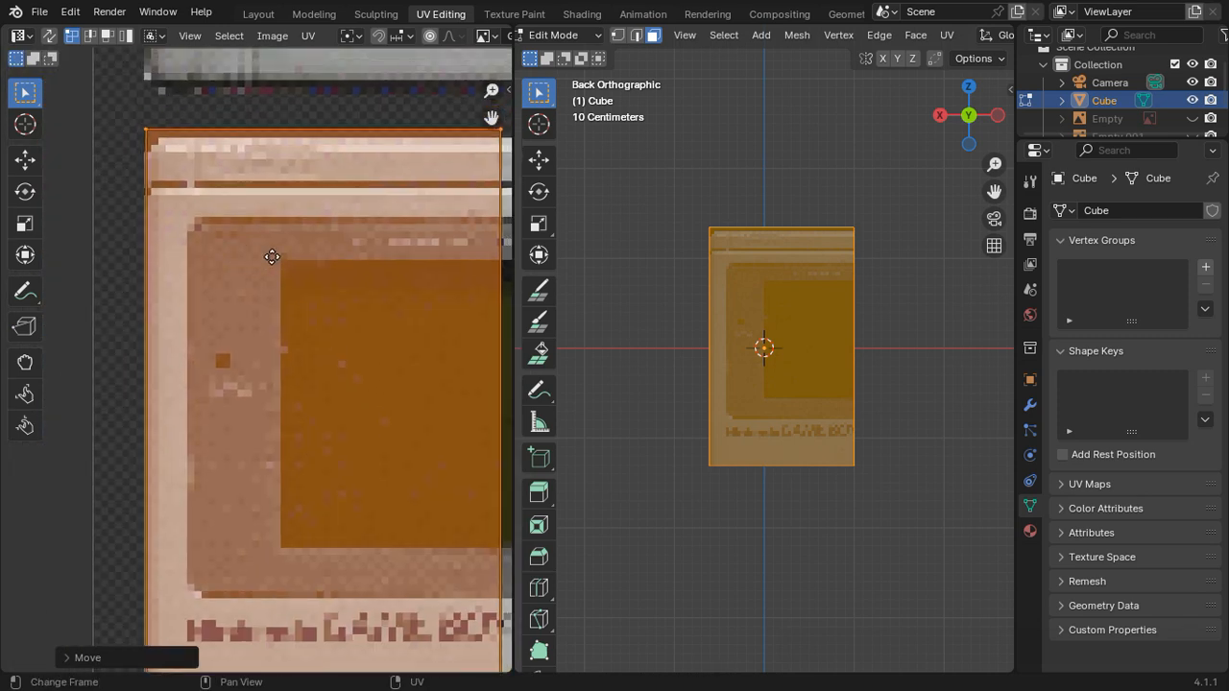
{"action": "key", "text": "g"}
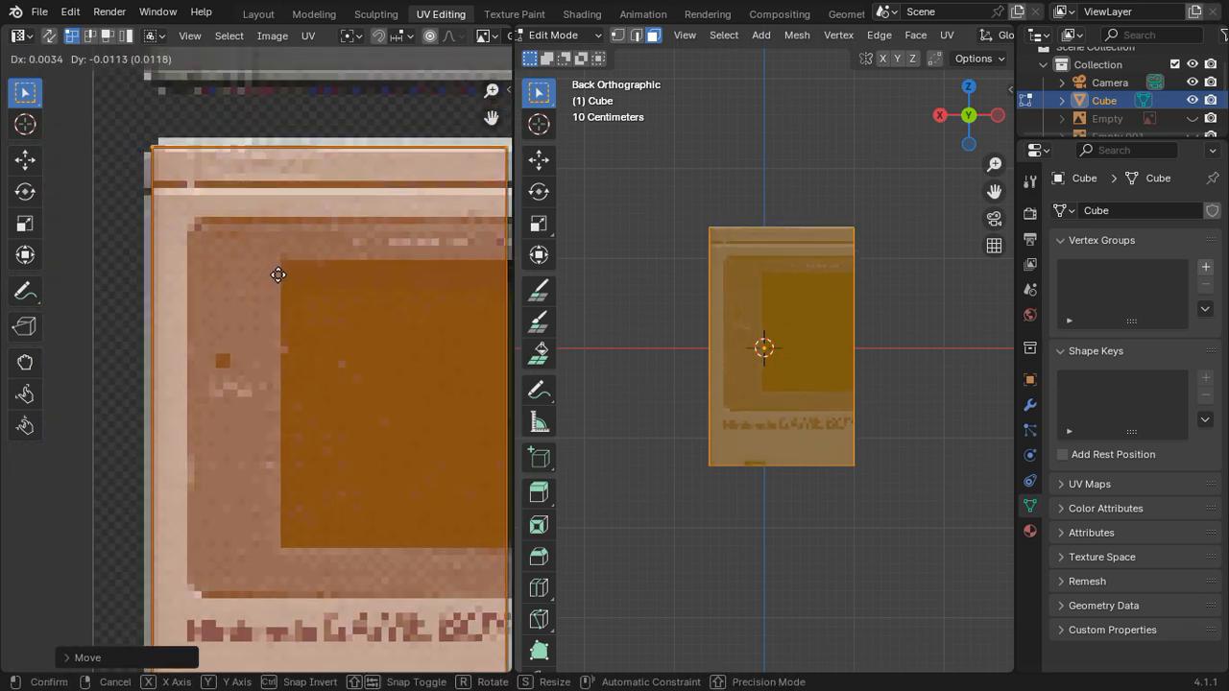
{"action": "left_click", "coordinate": [275, 285]}
Step: Move the UV island's right-hand vertices about 0.117 along X to the right edge of the front picture
{"action": "scroll", "coordinate": [275, 285], "scroll_direction": "down", "scroll_amount": 4}
{"action": "left_click", "coordinate": [336, 341]}
{"action": "left_click_drag", "start_coordinate": [419, 520], "coordinate": [316, 245], "text": "shift"}
{"action": "middle_click_drag", "start_coordinate": [372, 378], "coordinate": [315, 337], "text": "shift"}
{"action": "key", "text": "h"}
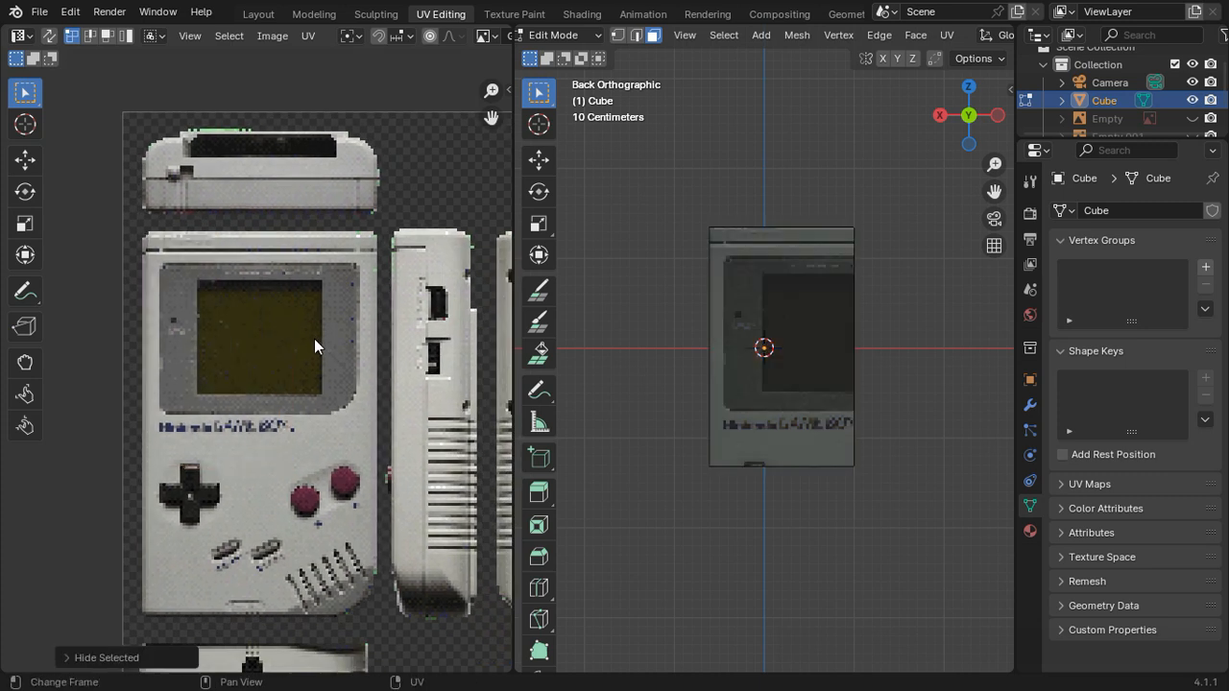
{"action": "key", "text": "alt+h"}
{"action": "key", "text": "g"}
{"action": "key", "text": "x"}
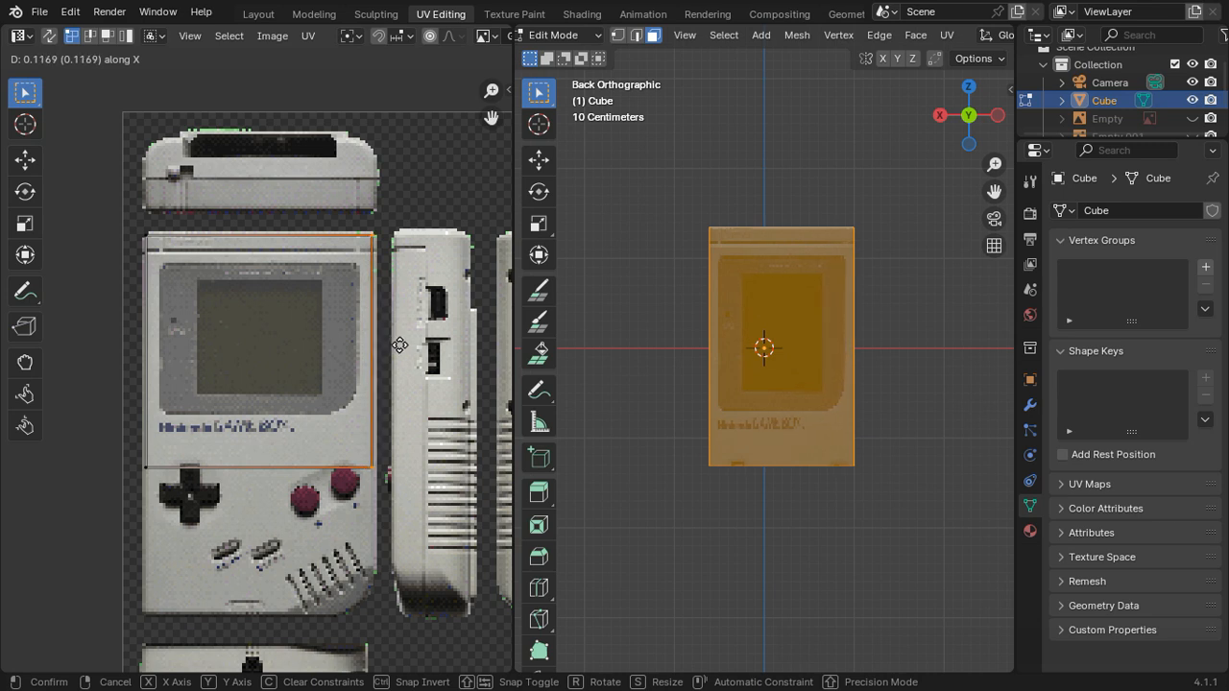
{"action": "left_click", "coordinate": [400, 346]}
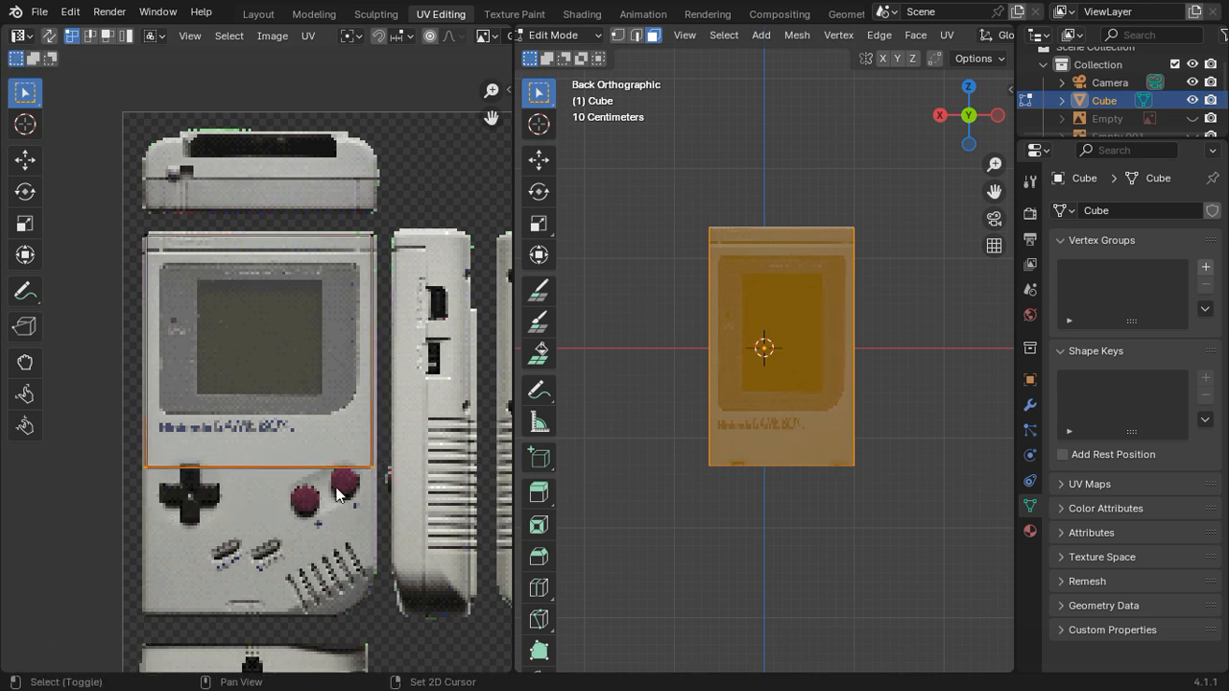
Step: Move the UV island's lower vertices about -0.196 along Y to the bottom edge of the front picture
{"action": "middle_click_drag", "start_coordinate": [340, 477], "coordinate": [329, 373]}
{"action": "key", "text": "g"}
{"action": "key", "text": "y"}
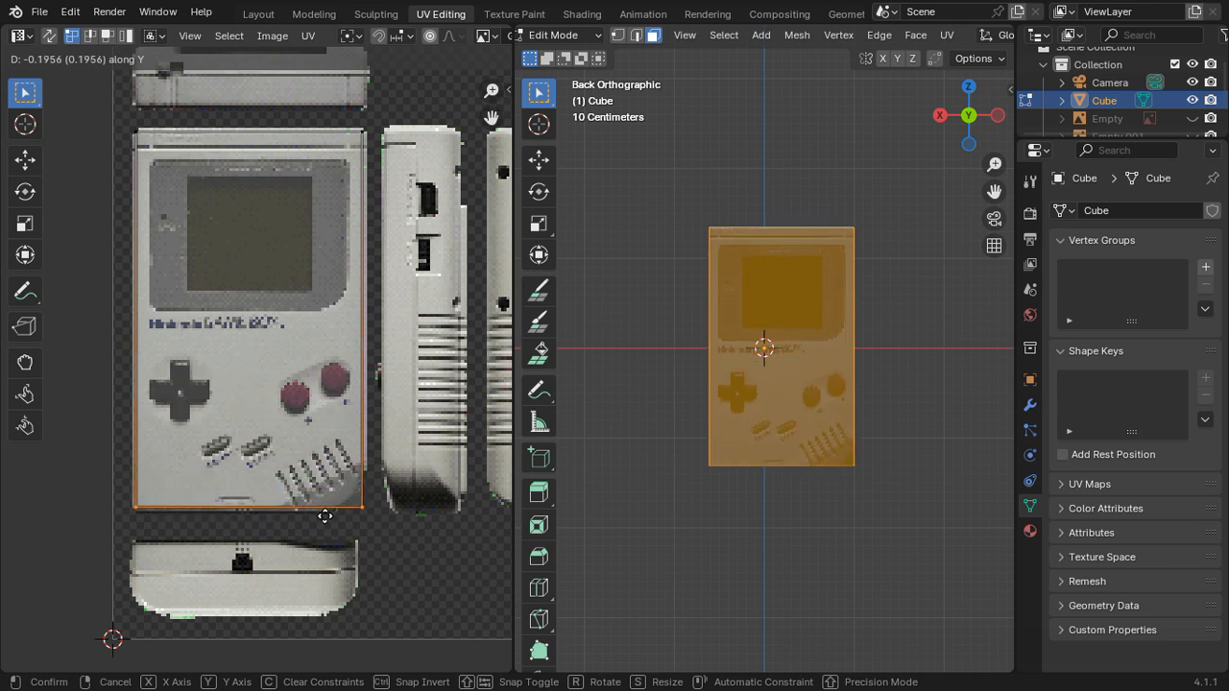
{"action": "left_click", "coordinate": [327, 516]}
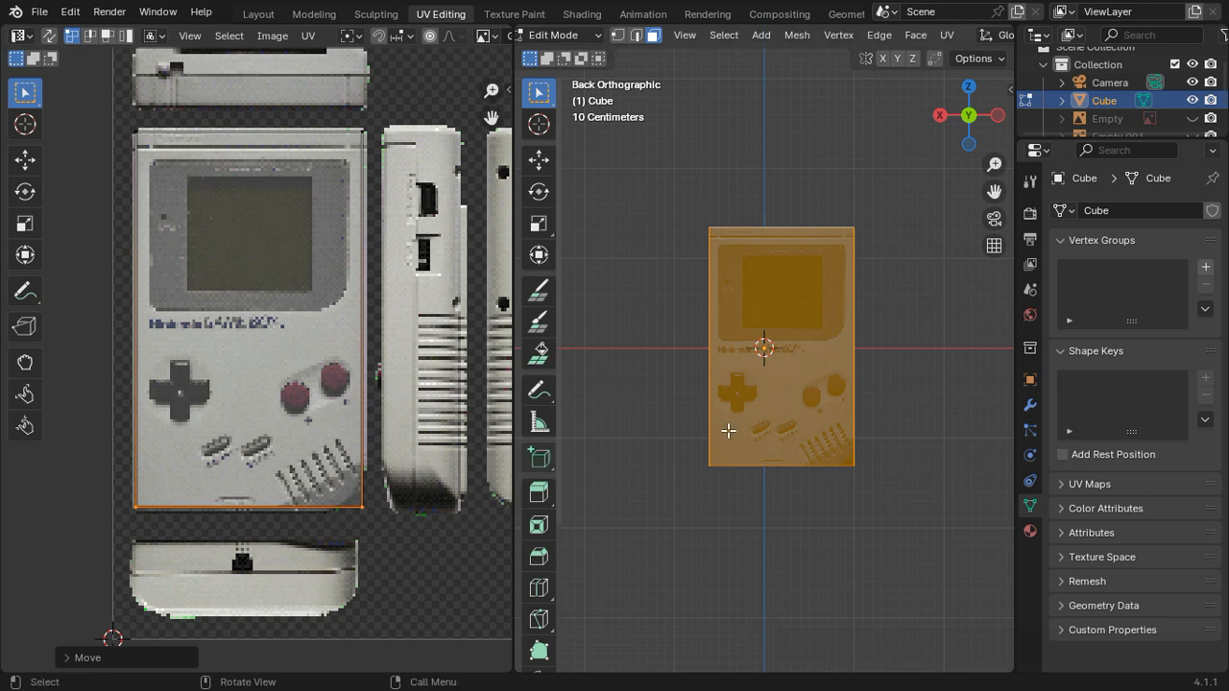
Step: Inspect how the front picture fits the cube's face in Object Mode and against the UV island's edges
{"action": "key", "text": "Tab"}
{"action": "scroll", "coordinate": [878, 382], "scroll_direction": "up", "scroll_amount": 2}
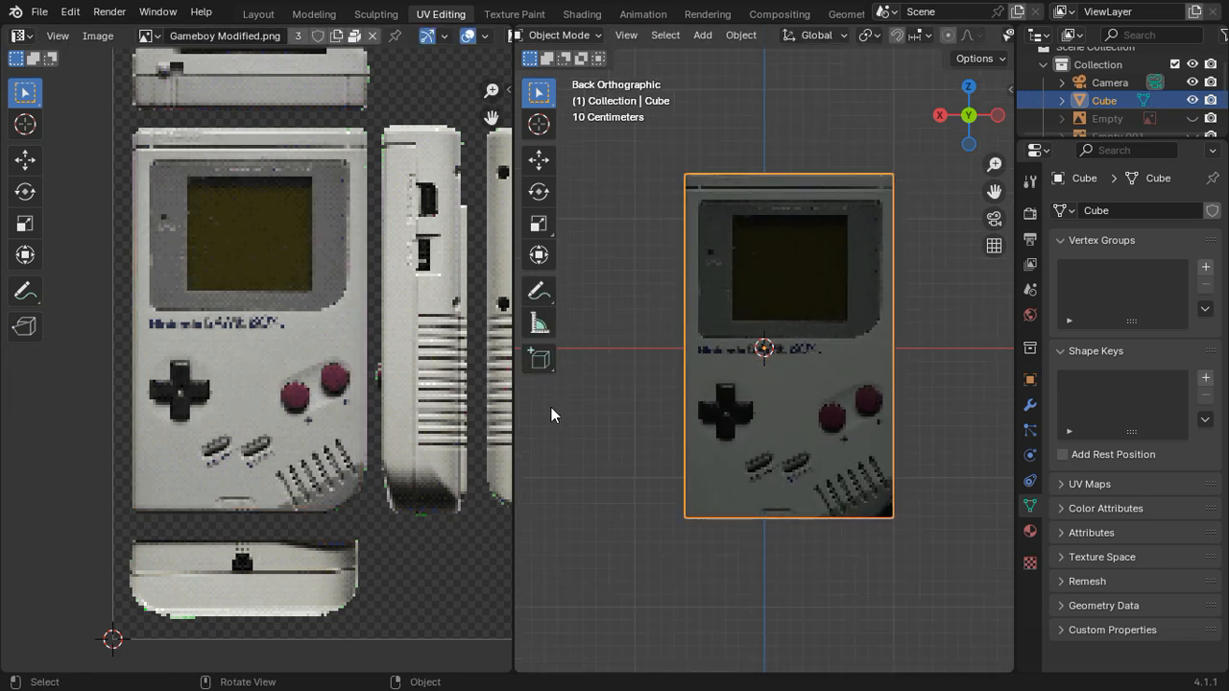
{"action": "key", "text": "Tab"}
{"action": "scroll", "coordinate": [380, 515], "scroll_direction": "up", "scroll_amount": 2}
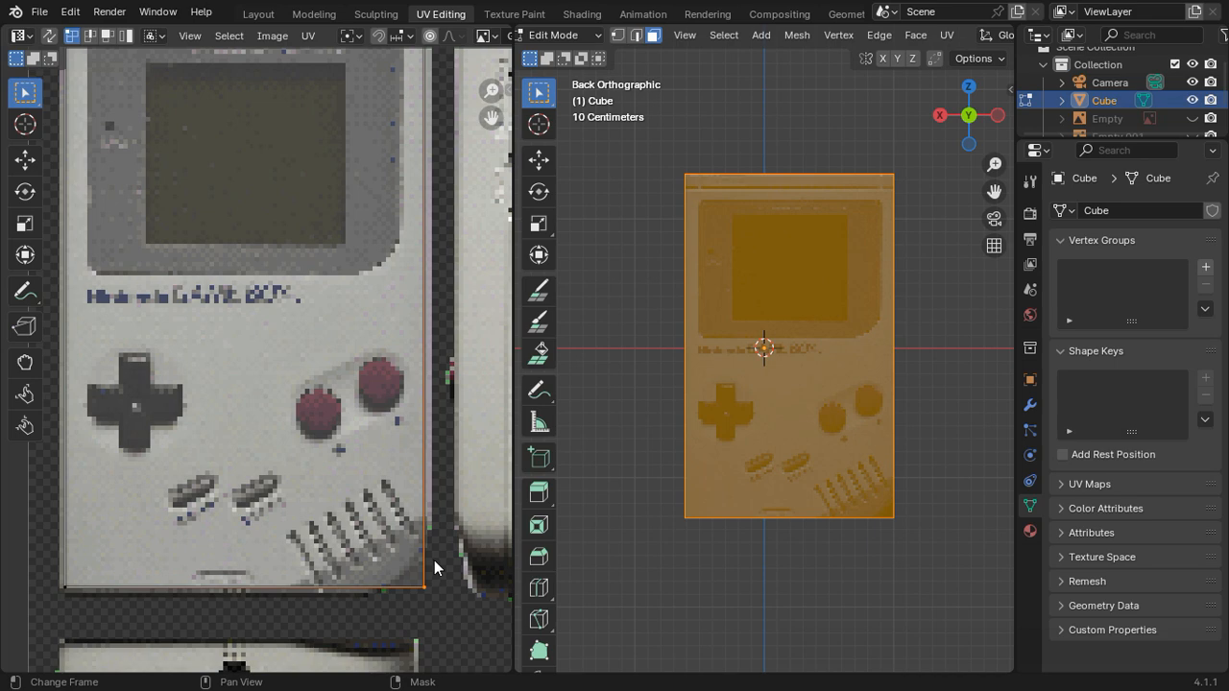
{"action": "key", "text": "Tab"}
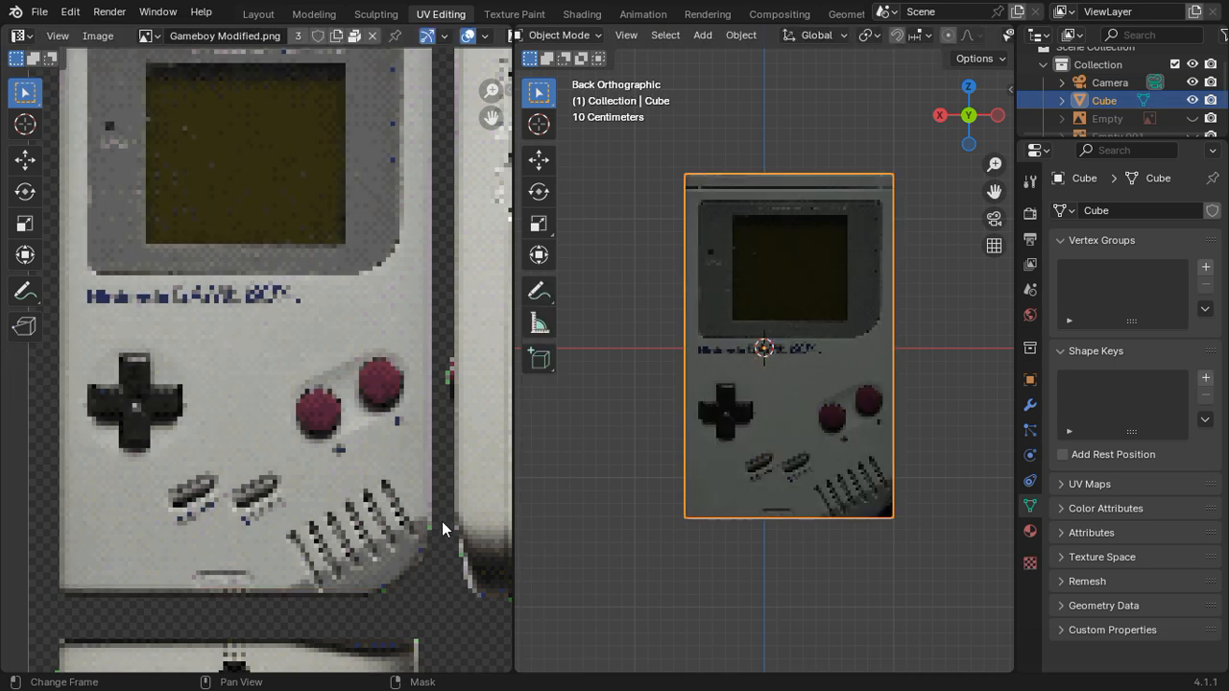
{"action": "key", "text": "Tab"}
{"action": "scroll", "coordinate": [429, 499], "scroll_direction": "down", "scroll_amount": 3}
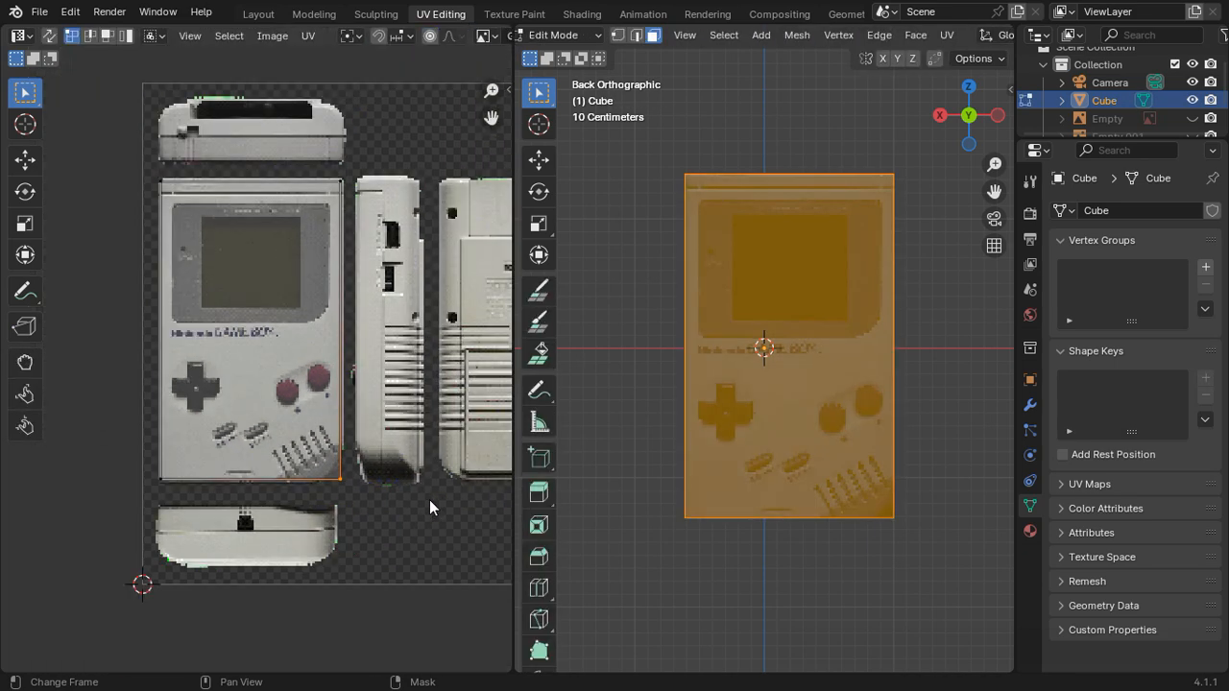
{"action": "key", "text": "Tab"}
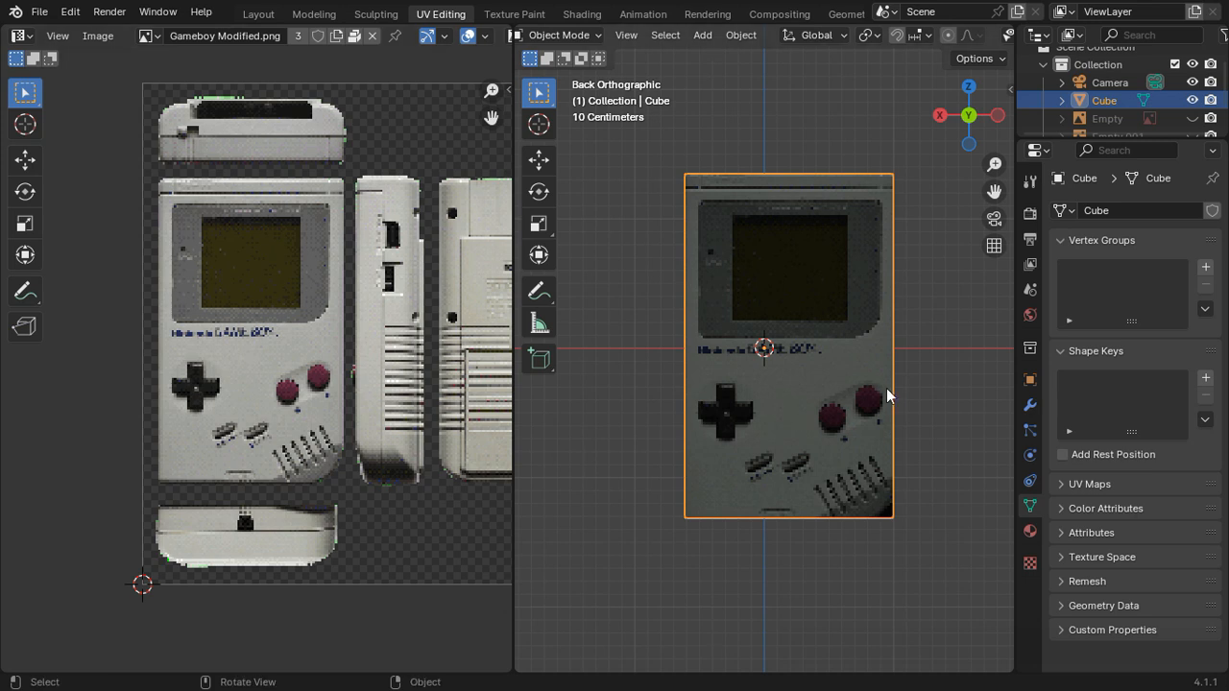
Step: Unwrap the cube's -X side face with Project from View in the left orthographic view
{"action": "left_click", "coordinate": [999, 116]}
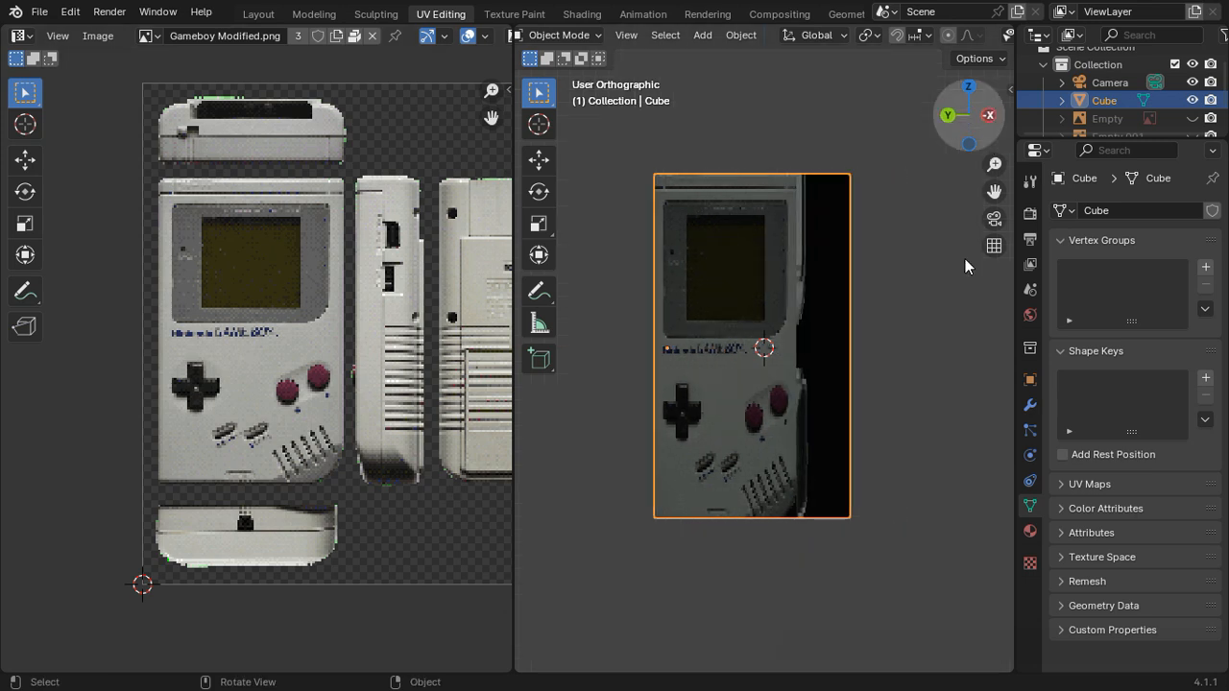
{"action": "key", "text": "Tab"}
{"action": "left_click", "coordinate": [735, 412]}
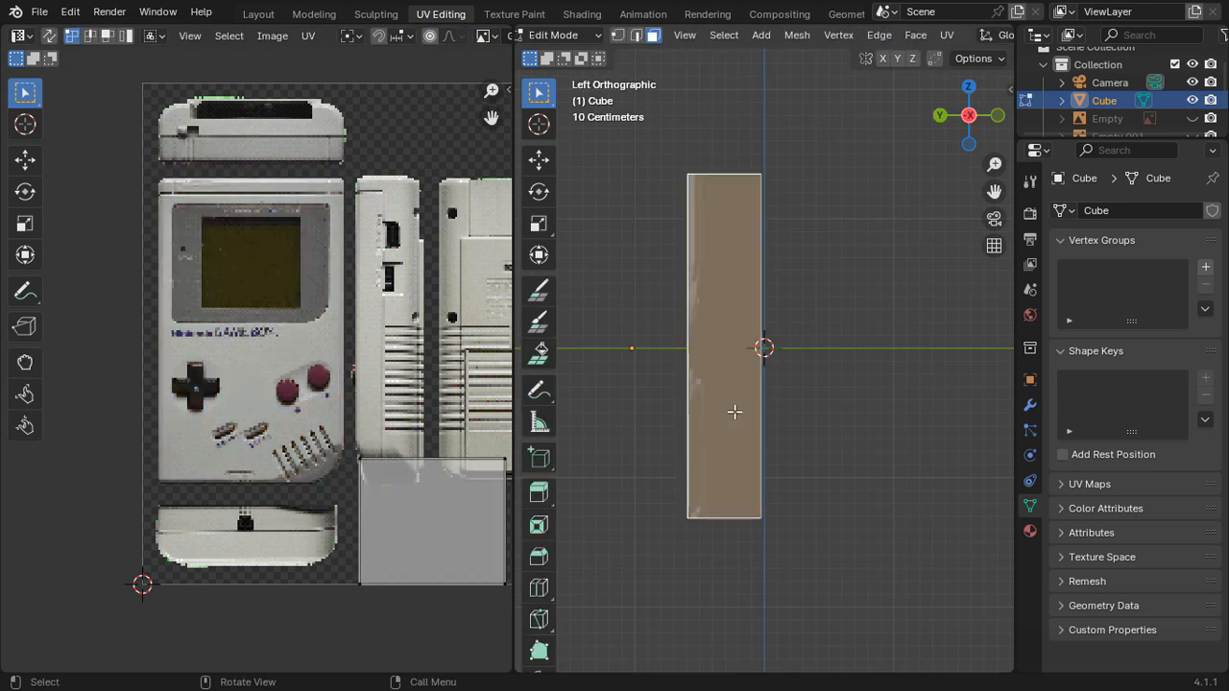
{"action": "right_click", "coordinate": [822, 411]}
{"action": "mouse_move", "coordinate": [822, 411]}
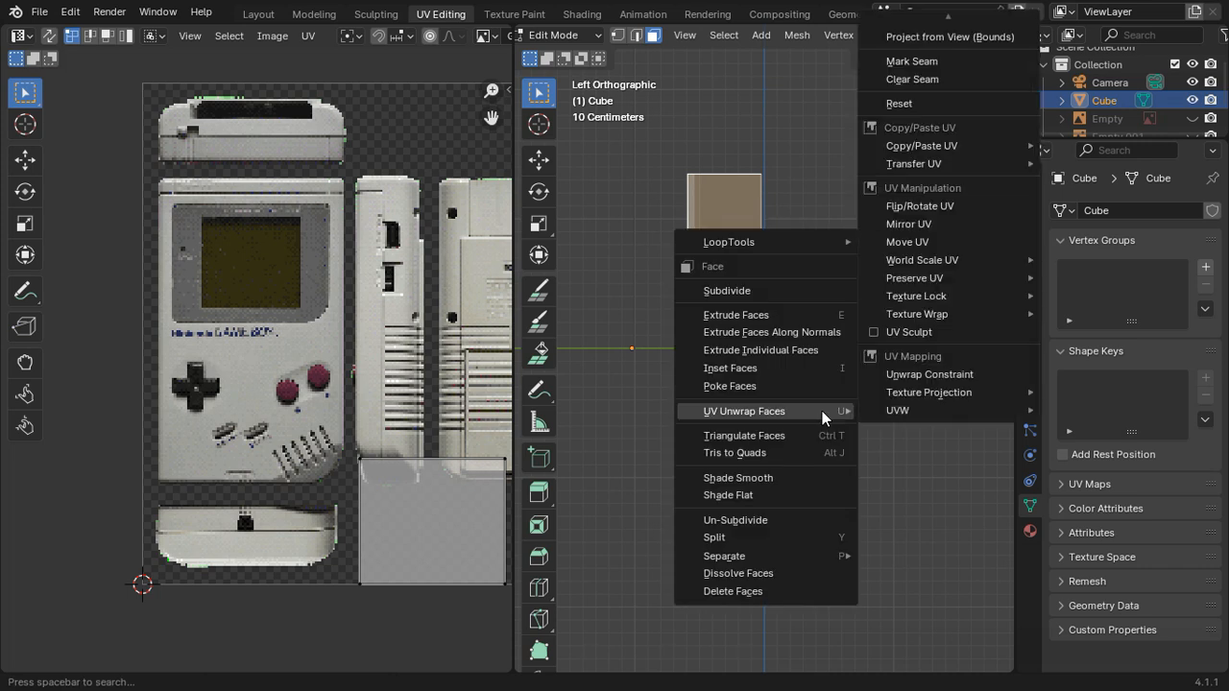
{"action": "left_click", "coordinate": [947, 40]}
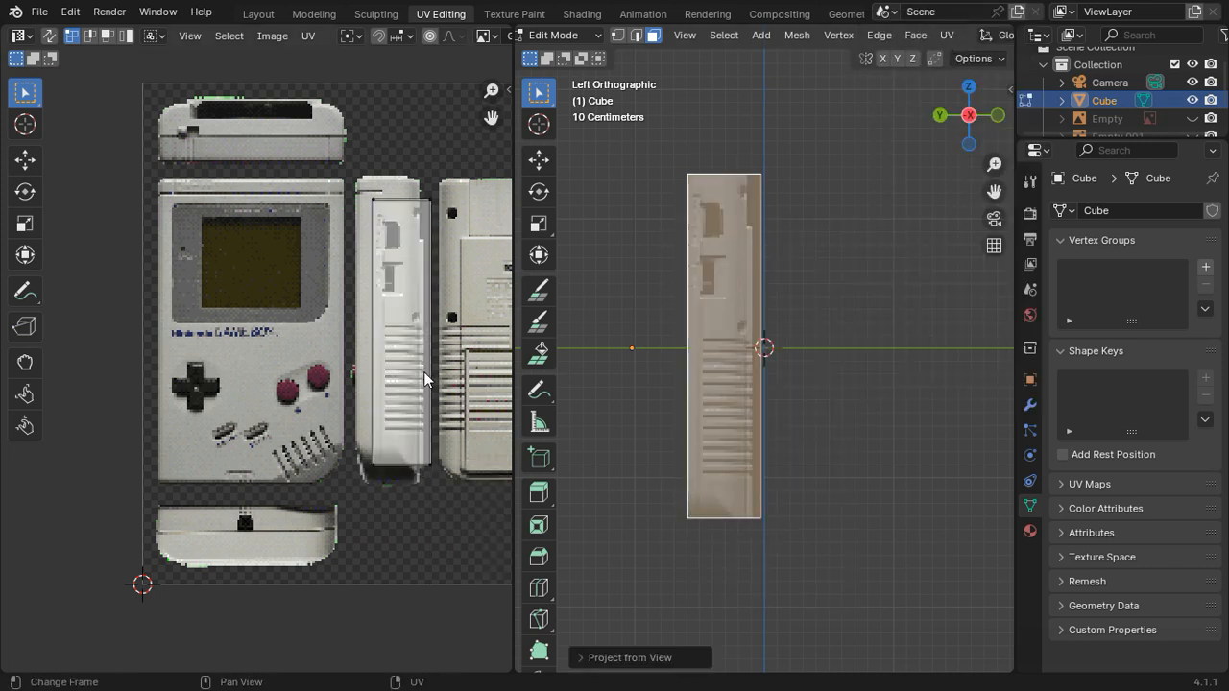
Step: Move the side face's whole UV island about -0.023 in X and 0.036 in Y onto the side picture beside the front
{"action": "middle_click_drag", "start_coordinate": [392, 393], "coordinate": [330, 410], "text": "shift"}
{"action": "left_click_drag", "start_coordinate": [407, 533], "coordinate": [219, 132]}
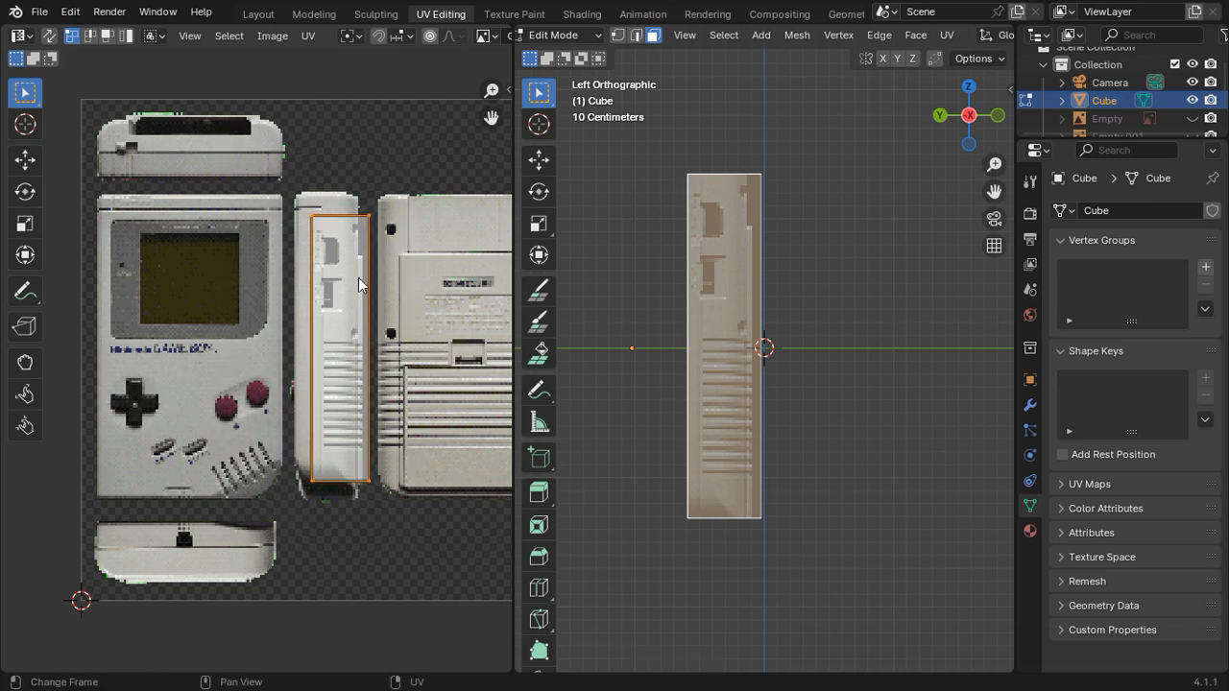
{"action": "scroll", "coordinate": [395, 307], "scroll_direction": "up", "scroll_amount": 1}
{"action": "key", "text": "h"}
{"action": "key", "text": "ctrl+z"}
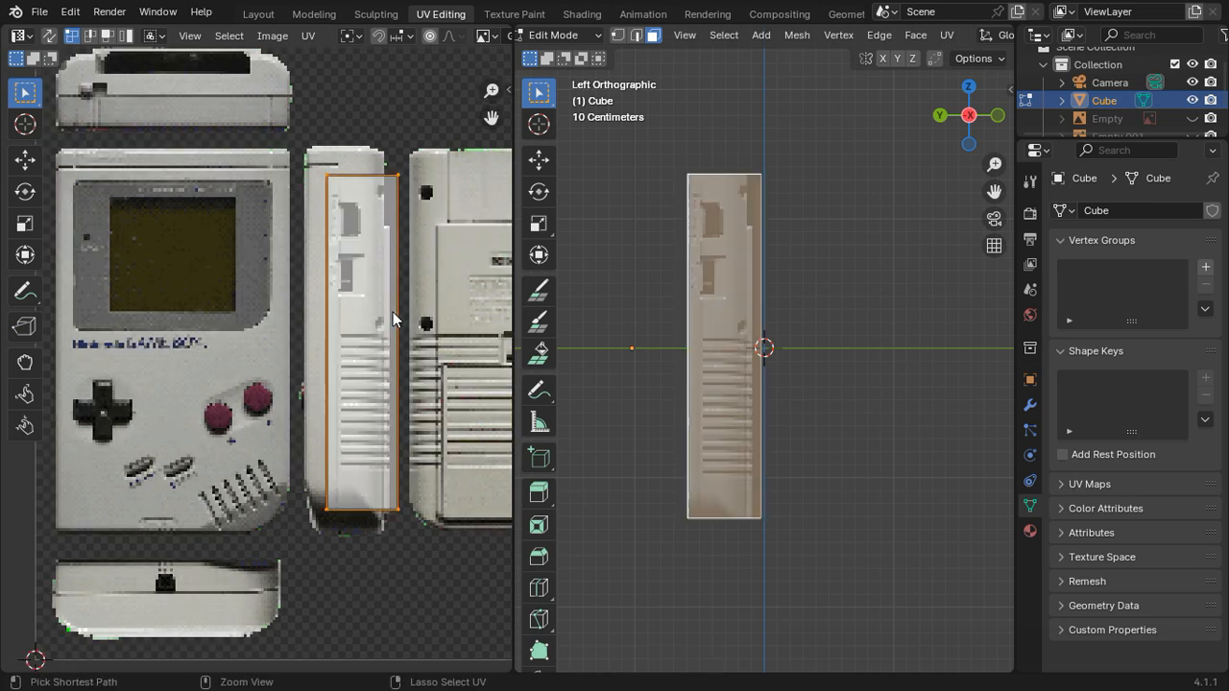
{"action": "key", "text": "g"}
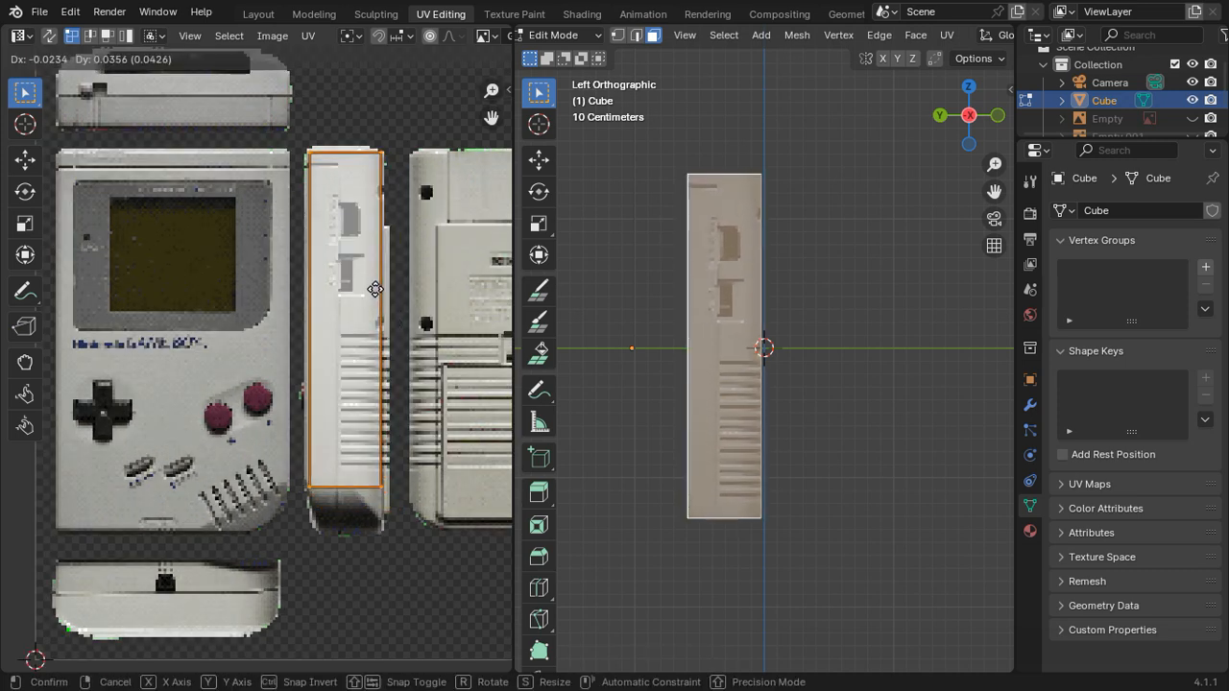
{"action": "left_click", "coordinate": [375, 297]}
Step: Nudge the UV island about 0.002 in X and -0.001 in Y inside the side picture's upper-left corner
{"action": "scroll", "coordinate": [365, 300], "scroll_direction": "up", "scroll_amount": 2}
{"action": "middle_click_drag", "start_coordinate": [365, 300], "coordinate": [421, 454], "text": "shift"}
{"action": "scroll", "coordinate": [420, 394], "scroll_direction": "up", "scroll_amount": 1}
{"action": "middle_click_drag", "start_coordinate": [419, 335], "coordinate": [365, 437], "text": "shift"}
{"action": "scroll", "coordinate": [342, 415], "scroll_direction": "up", "scroll_amount": 2}
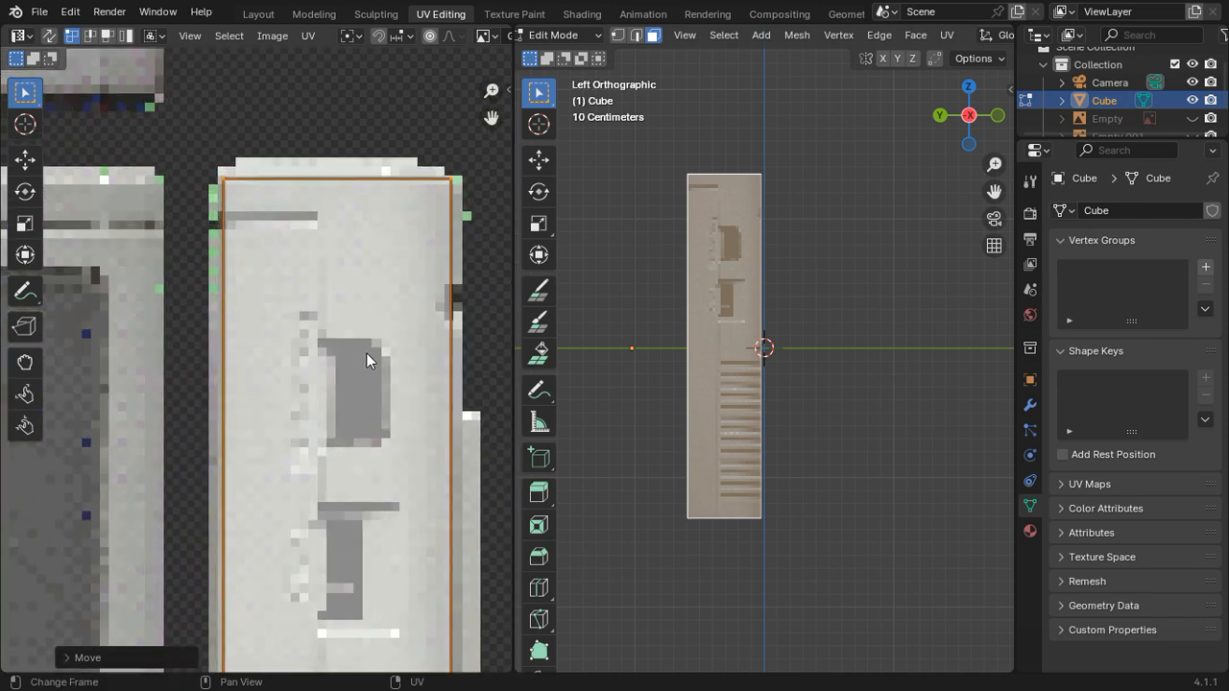
{"action": "key", "text": "g"}
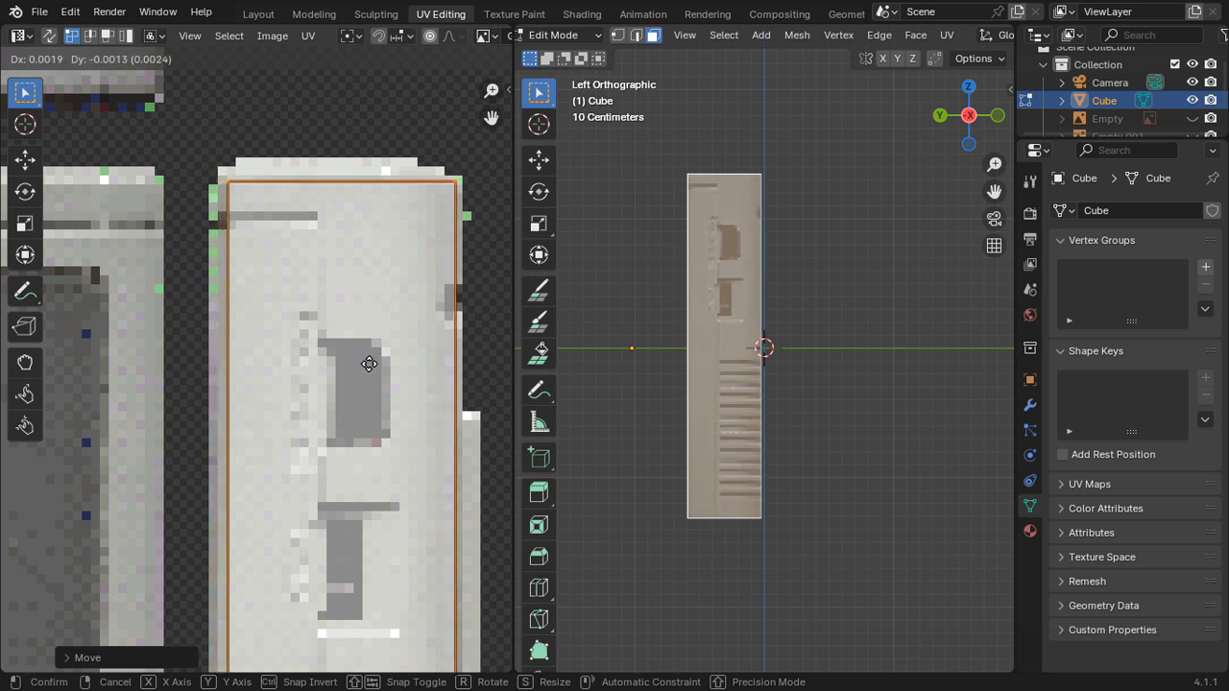
{"action": "left_click", "coordinate": [369, 364]}
Step: Move the UV island about -0.0035 along Y so its upper edge sits below the side picture's rounded top
{"action": "scroll", "coordinate": [371, 366], "scroll_direction": "down", "scroll_amount": 3}
{"action": "scroll", "coordinate": [366, 407], "scroll_direction": "up", "scroll_amount": 3}
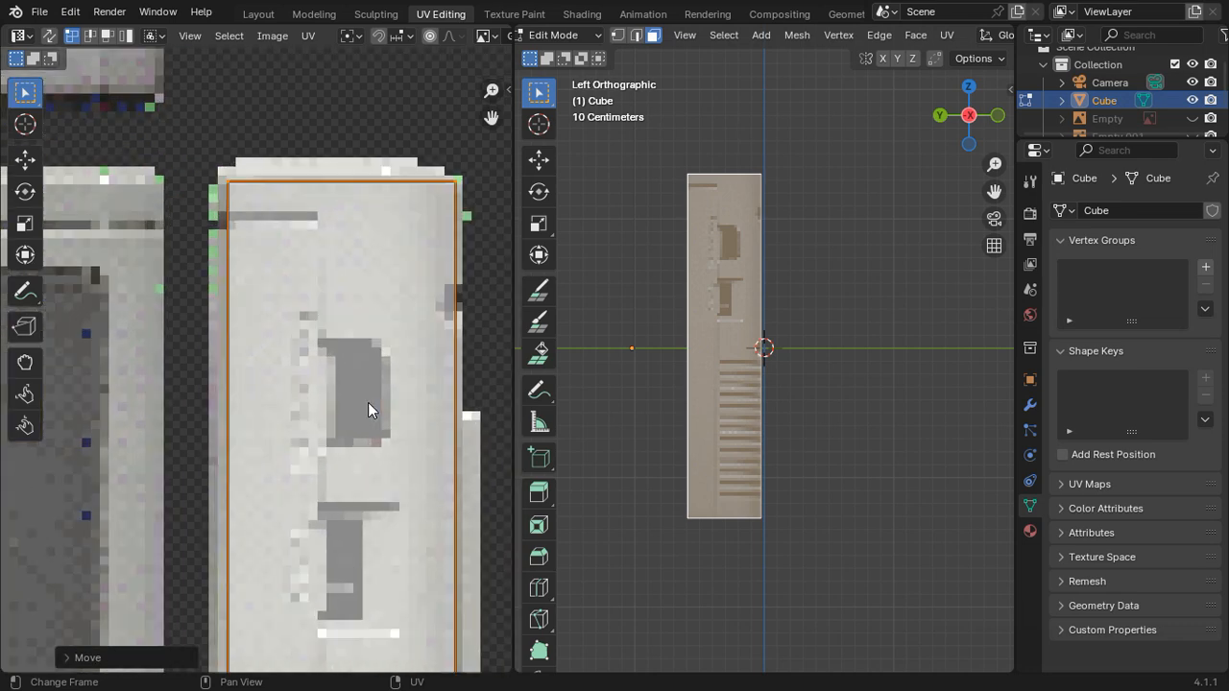
{"action": "scroll", "coordinate": [381, 369], "scroll_direction": "up", "scroll_amount": 1}
{"action": "scroll", "coordinate": [383, 365], "scroll_direction": "down", "scroll_amount": 1}
{"action": "key", "text": "g"}
{"action": "key", "text": "y"}
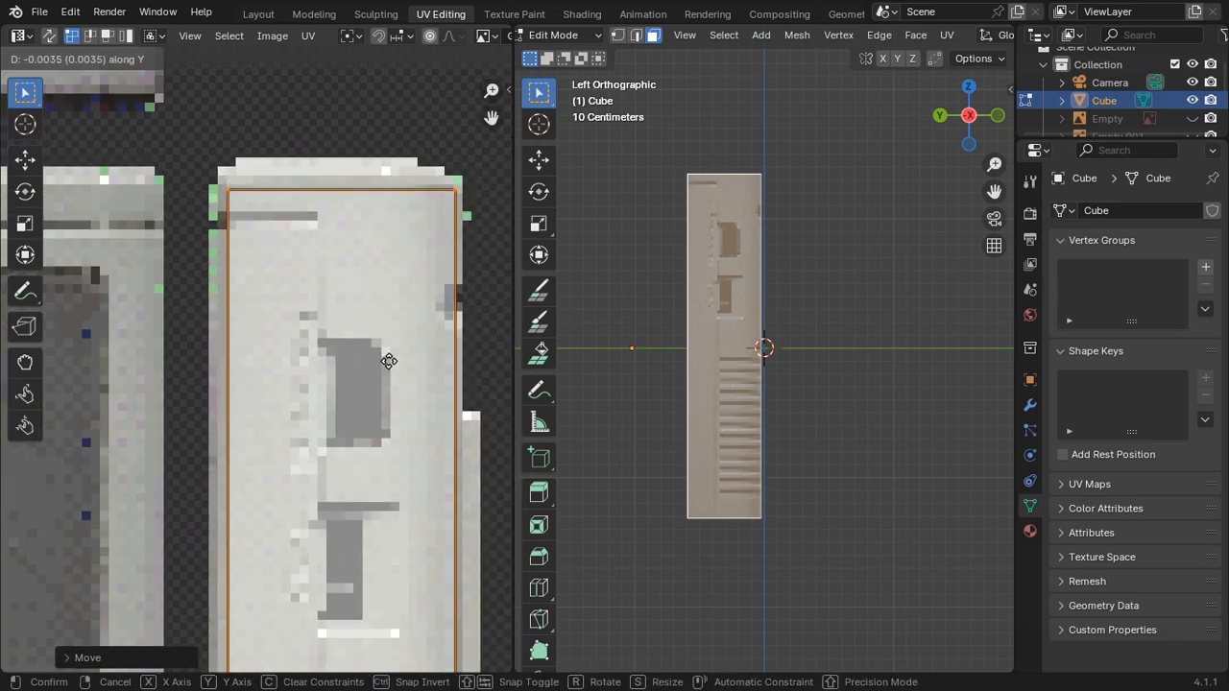
{"action": "left_click", "coordinate": [390, 358]}
Step: Move the UV island's right-hand vertices about 0.003 along X to the side picture's upper right edge
{"action": "scroll", "coordinate": [389, 350], "scroll_direction": "down", "scroll_amount": 2}
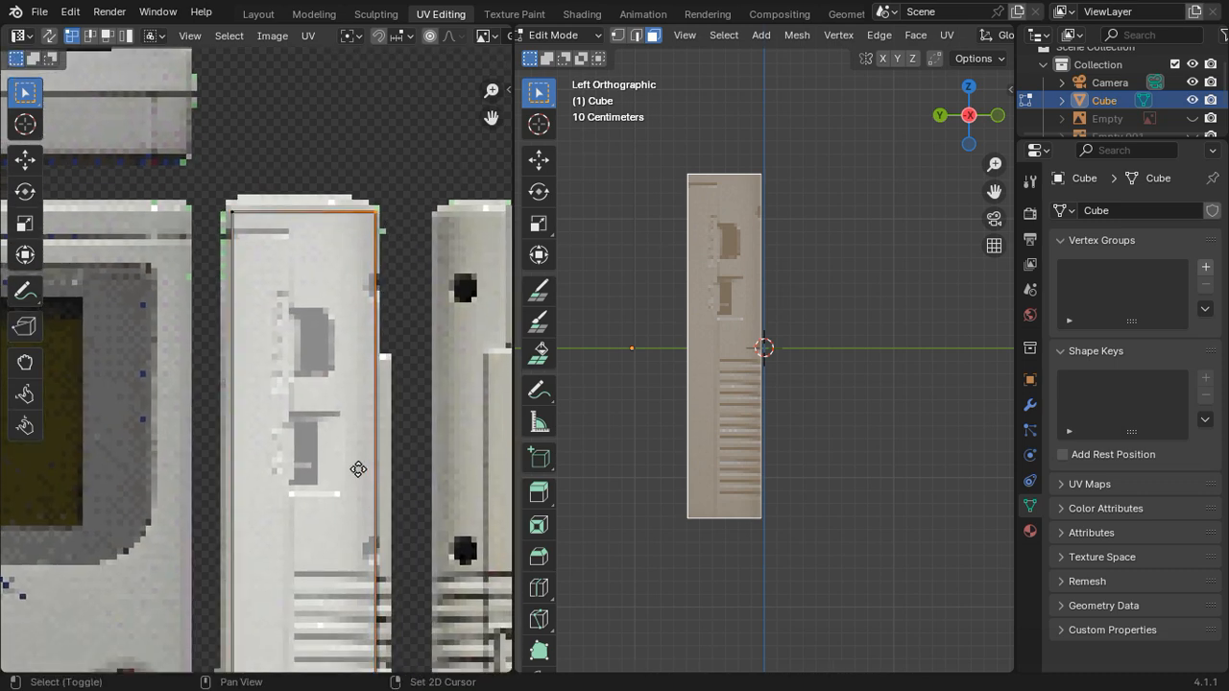
{"action": "scroll", "coordinate": [355, 480], "scroll_direction": "up", "scroll_amount": 3}
{"action": "scroll", "coordinate": [347, 593], "scroll_direction": "up", "scroll_amount": 4}
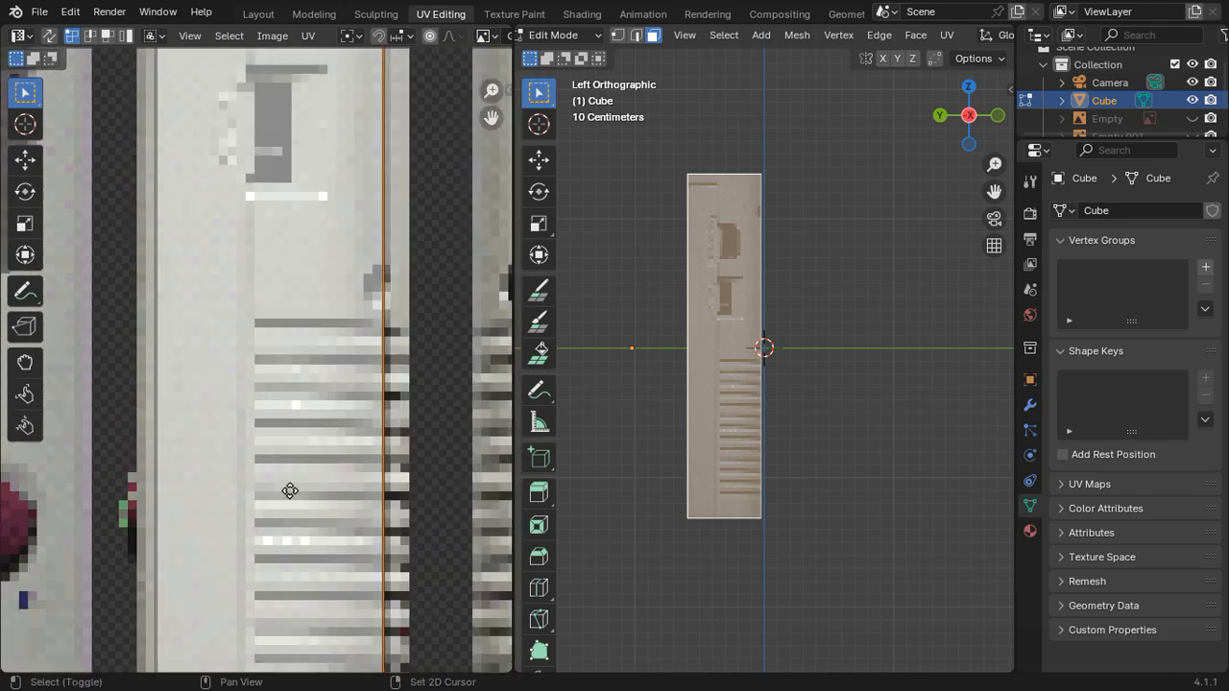
{"action": "scroll", "coordinate": [288, 422], "scroll_direction": "up", "scroll_amount": 2}
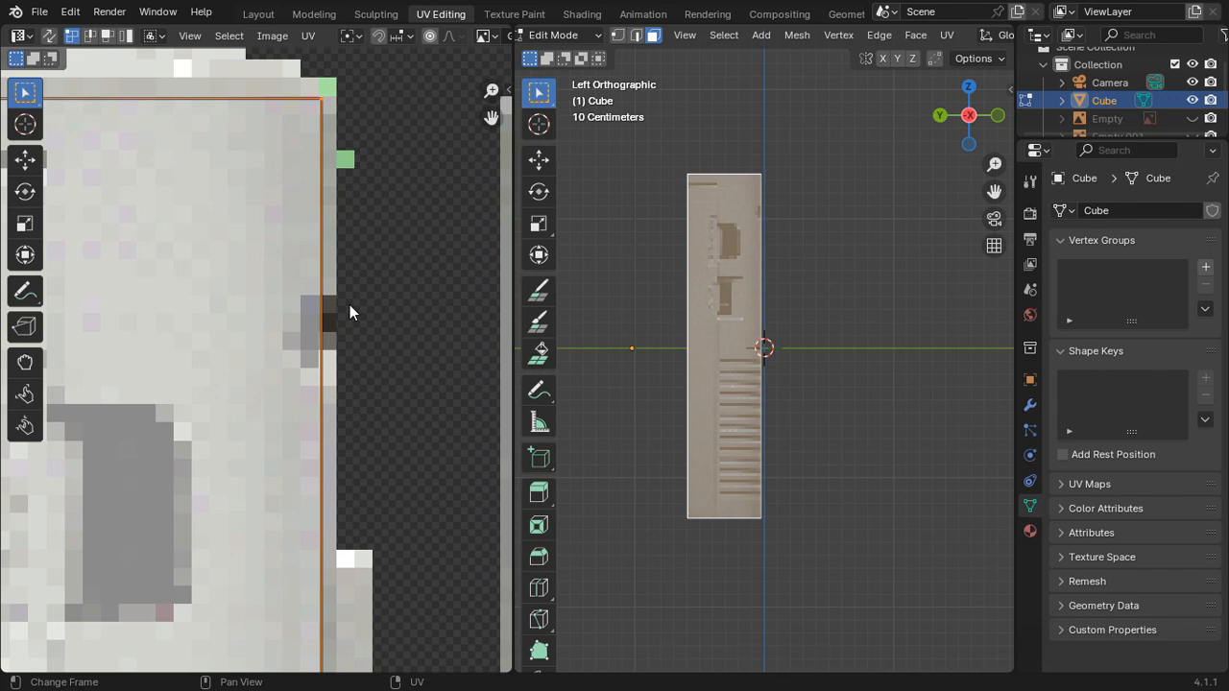
{"action": "key", "text": "g"}
{"action": "key", "text": "x"}
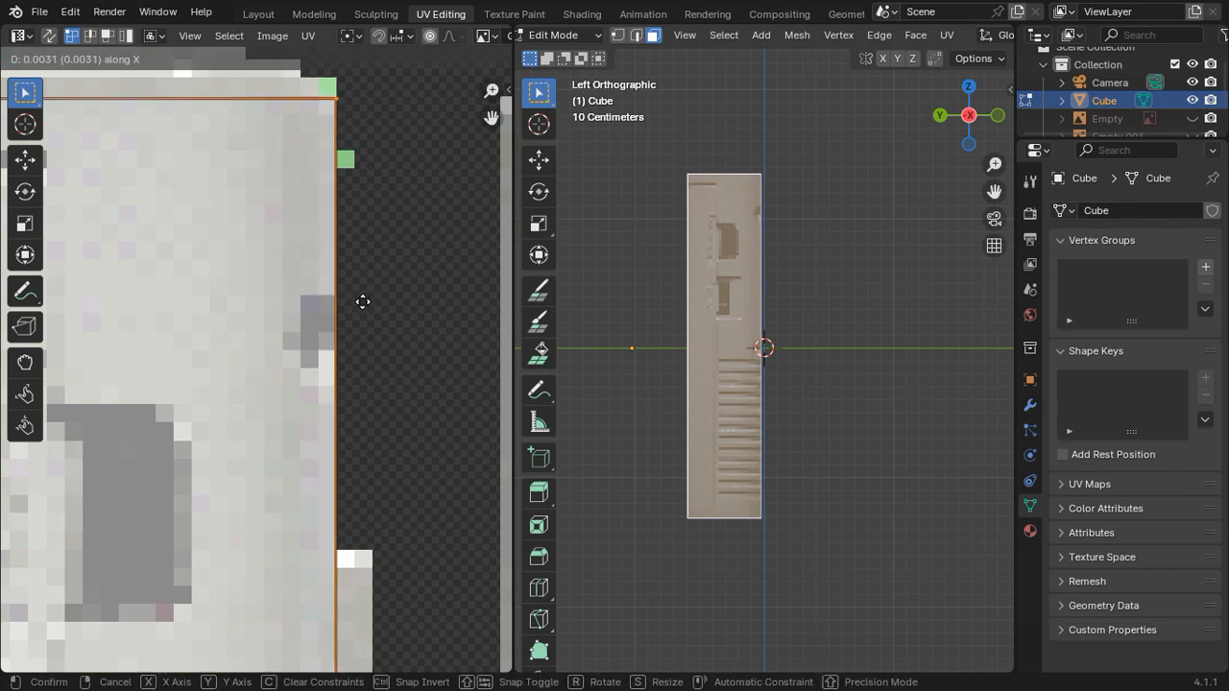
{"action": "left_click", "coordinate": [362, 306]}
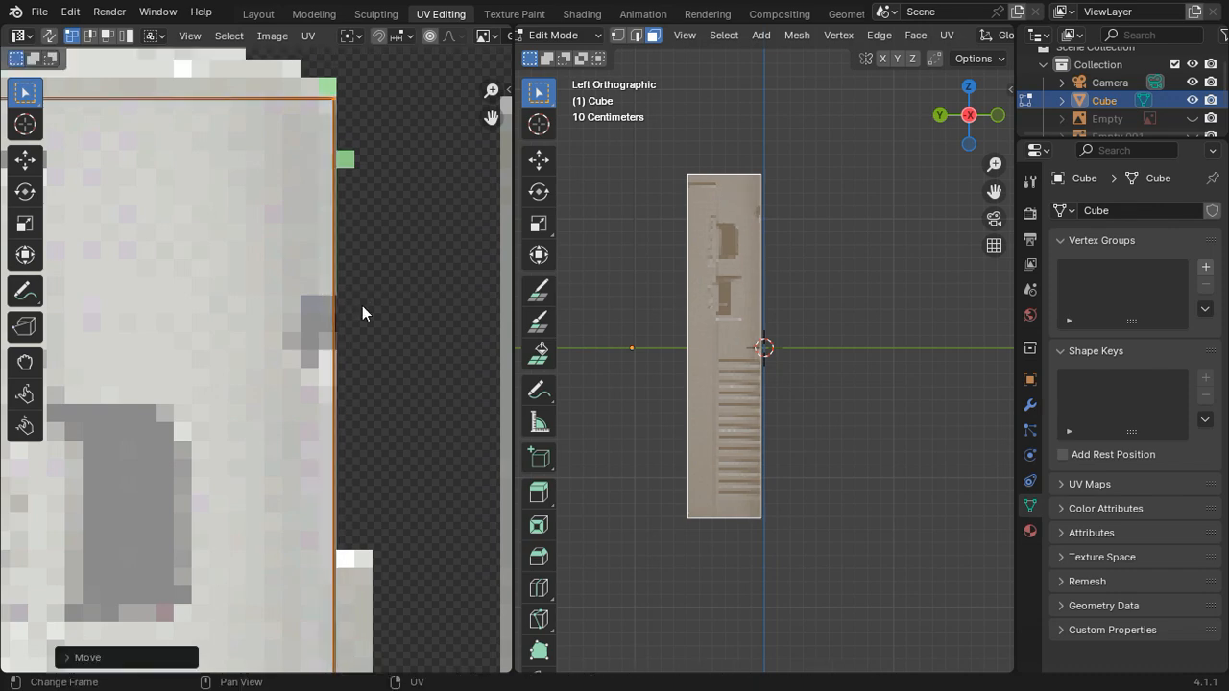
Step: Move the side UV island's two lower vertices about -0.04 along Y into the dark lower end of the side picture
{"action": "scroll", "coordinate": [362, 305], "scroll_direction": "down", "scroll_amount": 5}
{"action": "scroll", "coordinate": [292, 369], "scroll_direction": "up", "scroll_amount": 3}
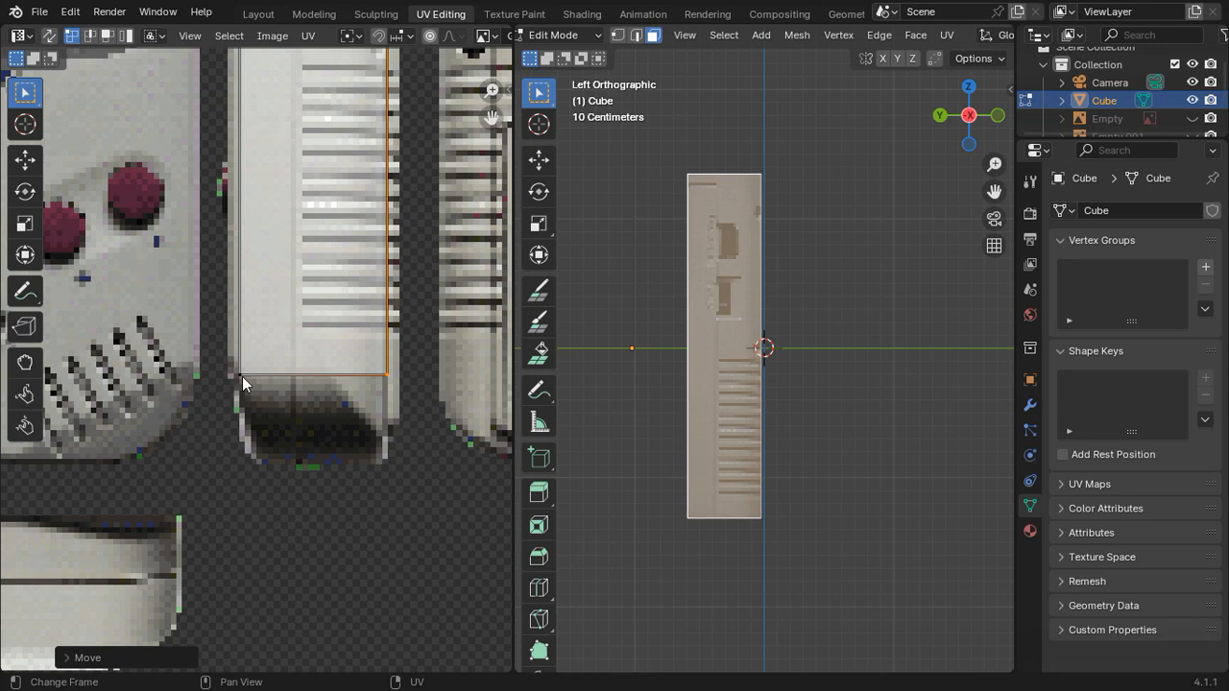
{"action": "left_click", "coordinate": [242, 376]}
{"action": "scroll", "coordinate": [377, 418], "scroll_direction": "up", "scroll_amount": 3}
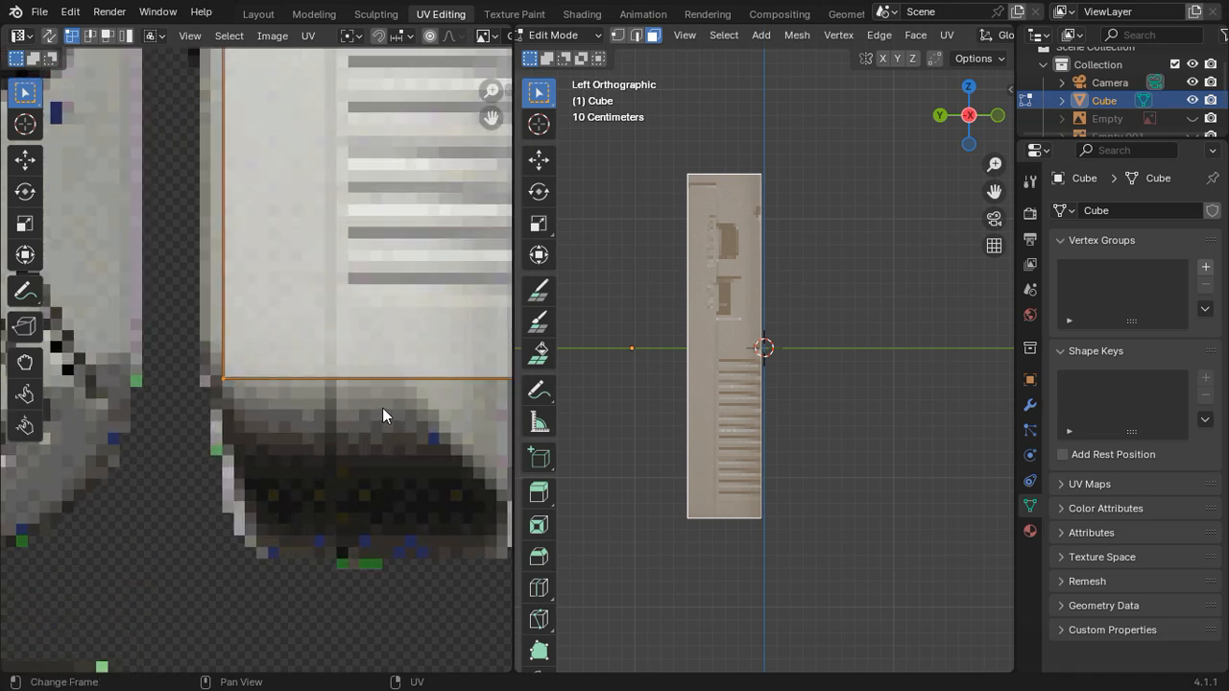
{"action": "middle_click_drag", "start_coordinate": [353, 412], "coordinate": [239, 374]}
{"action": "key", "text": "Tab"}
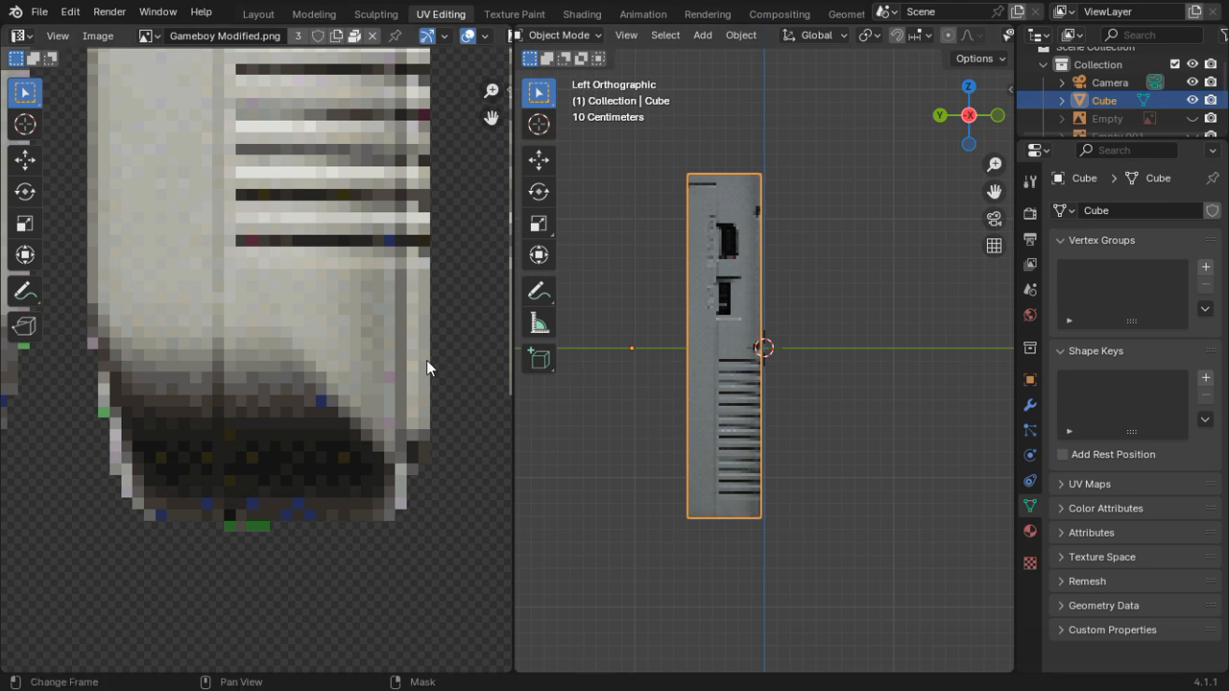
{"action": "scroll", "coordinate": [365, 377], "scroll_direction": "down", "scroll_amount": 4}
{"action": "middle_click_drag", "start_coordinate": [362, 370], "coordinate": [285, 384]}
{"action": "key", "text": "Tab"}
{"action": "scroll", "coordinate": [268, 382], "scroll_direction": "up", "scroll_amount": 3}
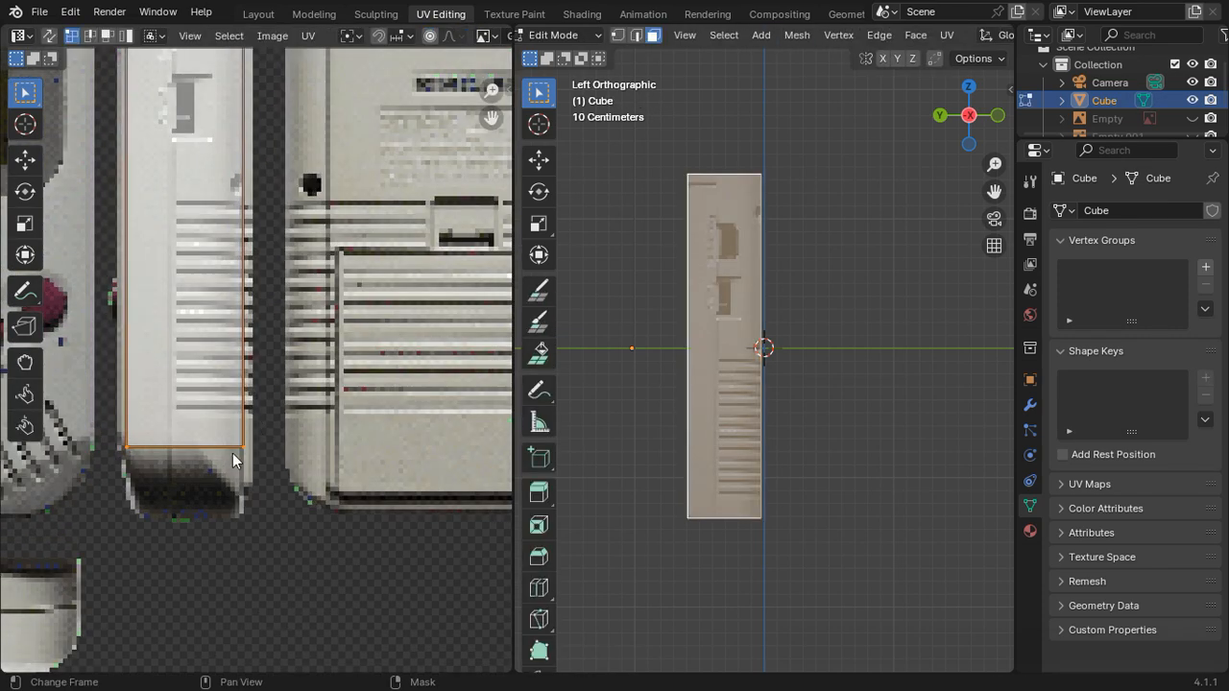
{"action": "middle_click_drag", "start_coordinate": [197, 440], "coordinate": [283, 363]}
{"action": "scroll", "coordinate": [284, 363], "scroll_direction": "up", "scroll_amount": 2}
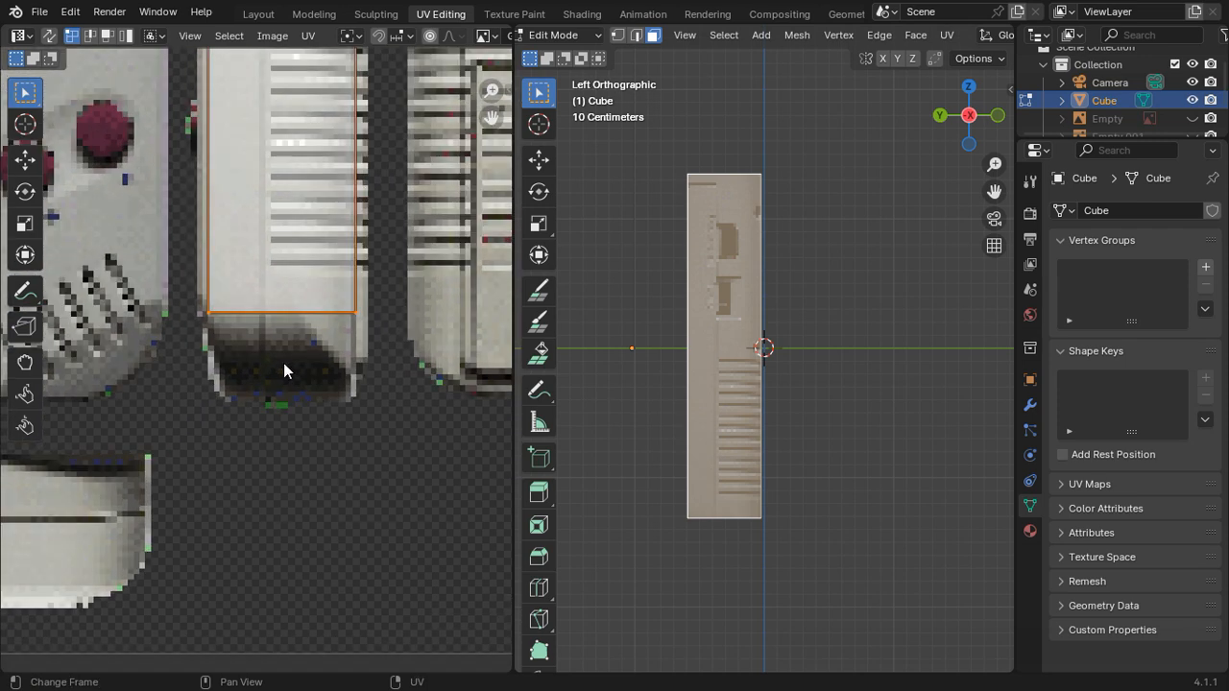
{"action": "key", "text": "g"}
{"action": "key", "text": "y"}
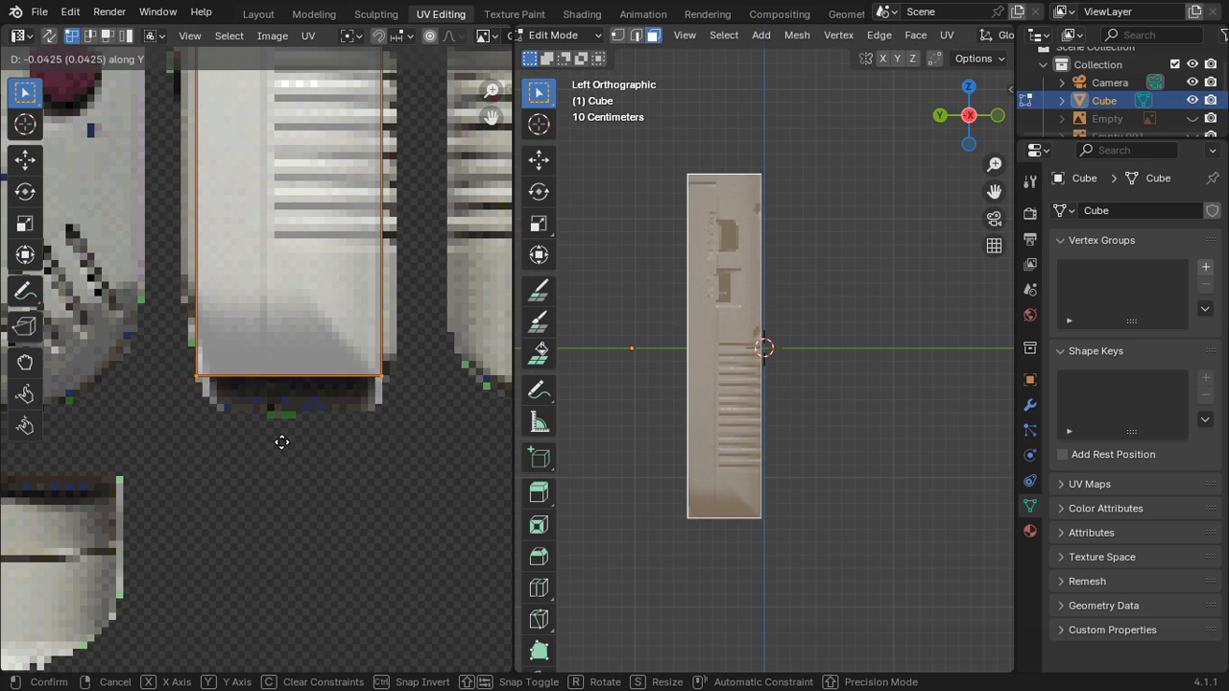
{"action": "left_click", "coordinate": [281, 448]}
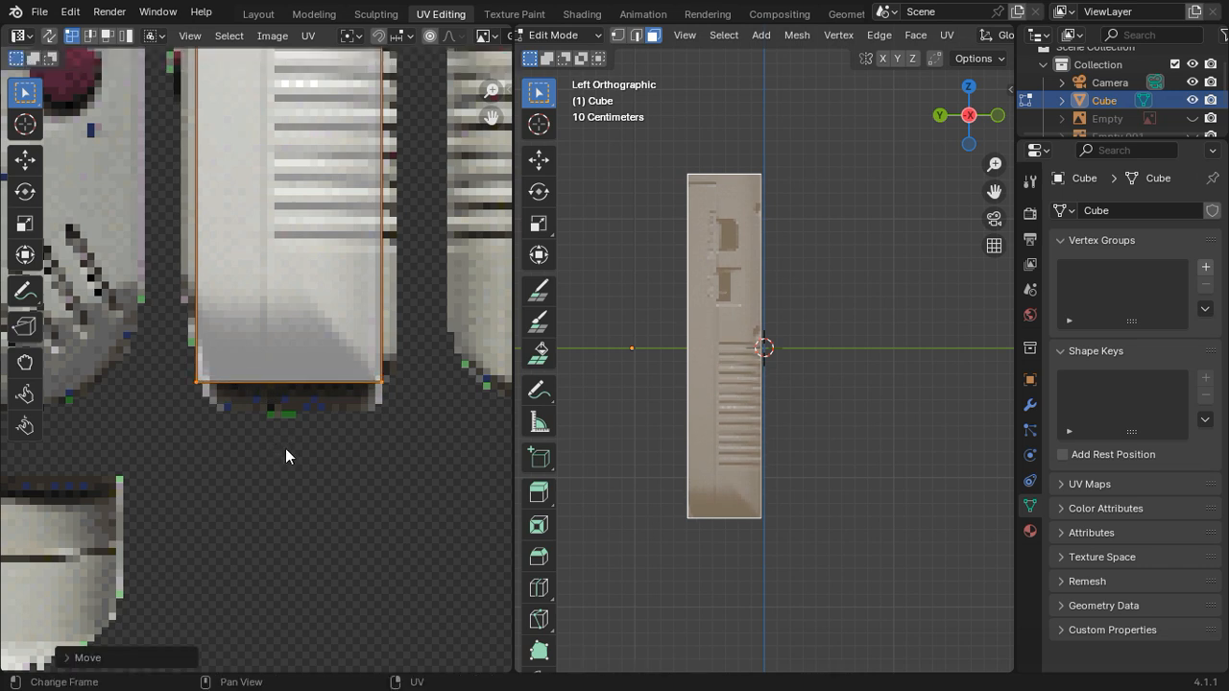
Step: Unwrap the cube's opposite side face with Project from View in the right orthographic view
{"action": "key", "text": "Tab"}
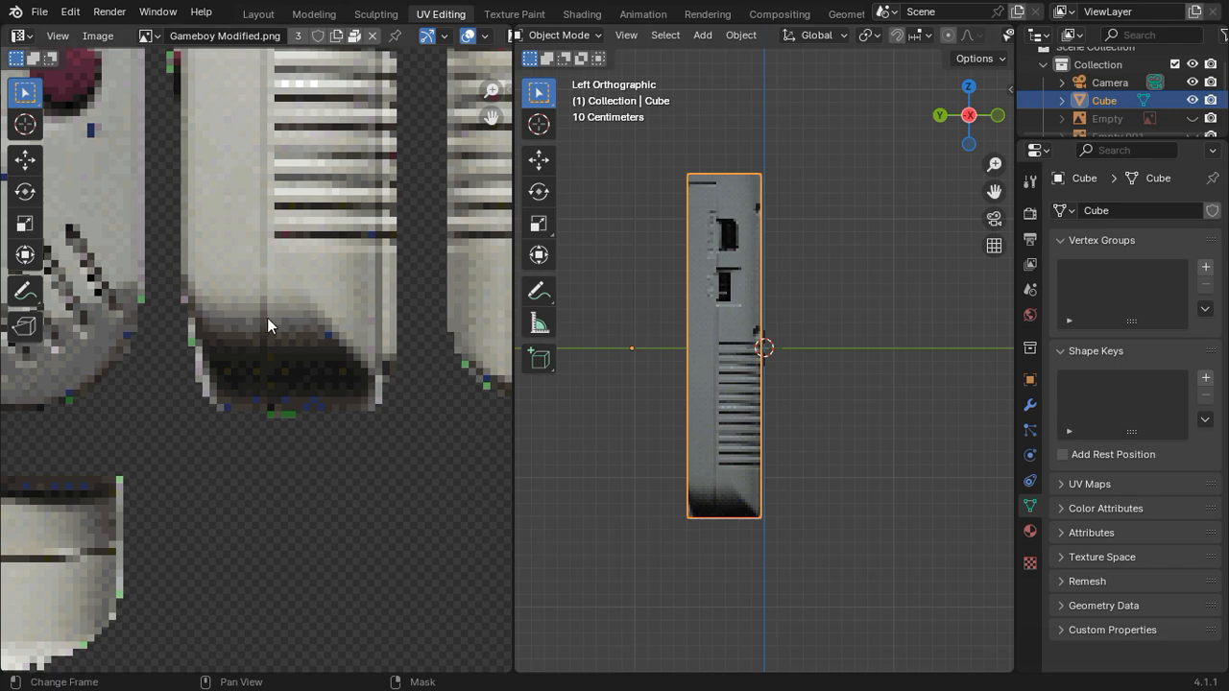
{"action": "left_click", "coordinate": [967, 112]}
{"action": "left_click", "coordinate": [967, 113]}
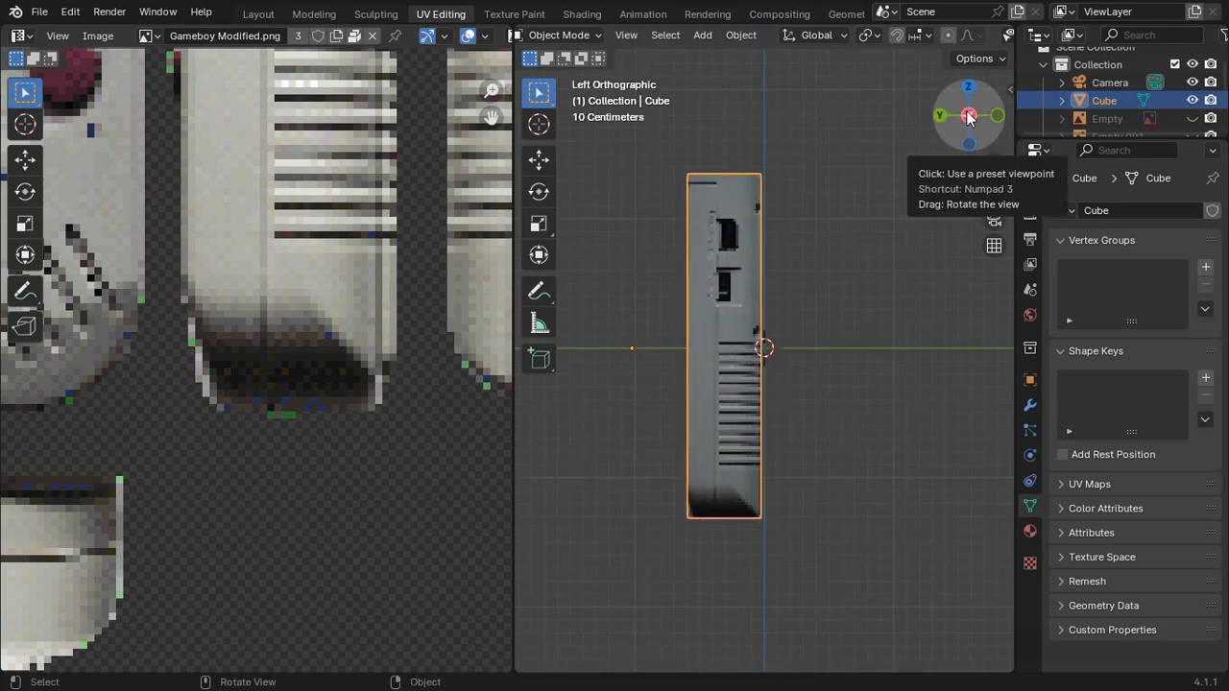
{"action": "left_click", "coordinate": [967, 112]}
{"action": "key", "text": "Tab"}
{"action": "left_click", "coordinate": [816, 268]}
{"action": "scroll", "coordinate": [435, 318], "scroll_direction": "down", "scroll_amount": 6}
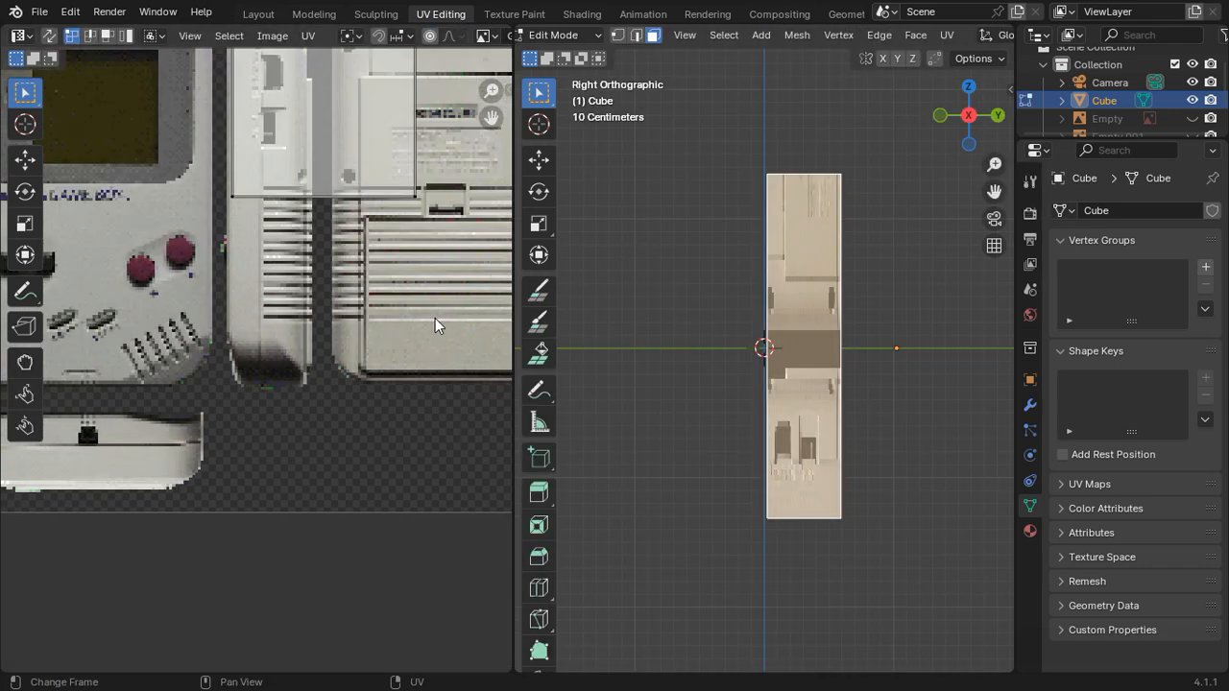
{"action": "left_click_drag", "start_coordinate": [408, 315], "coordinate": [189, 125]}
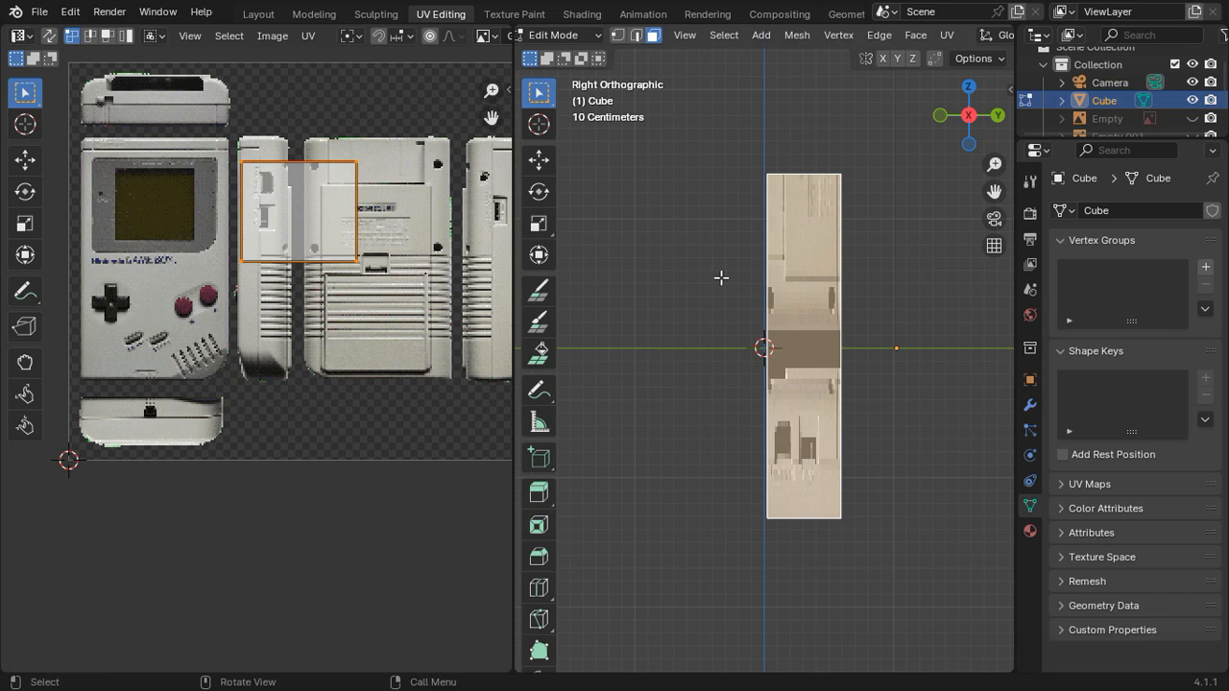
{"action": "key", "text": "u"}
{"action": "left_click", "coordinate": [808, 273]}
Step: Move the new UV island about 0.364 along X onto the side picture beyond the back picture
{"action": "scroll", "coordinate": [334, 321], "scroll_direction": "up", "scroll_amount": 1}
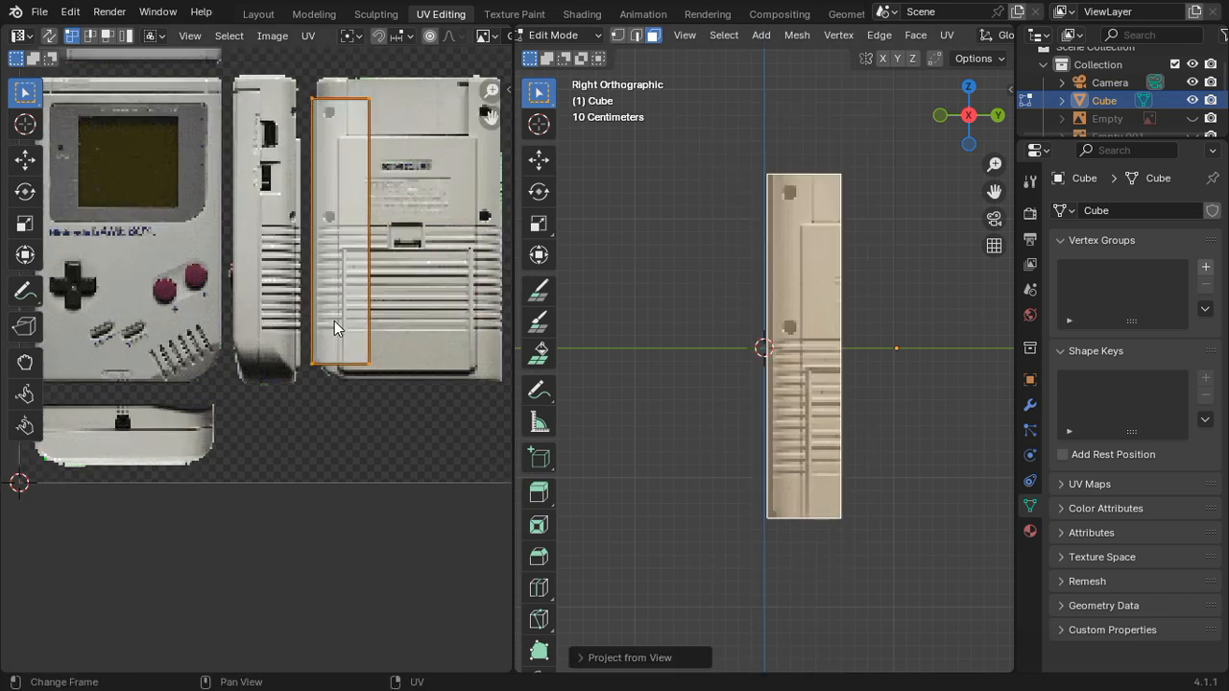
{"action": "scroll", "coordinate": [334, 320], "scroll_direction": "up", "scroll_amount": 1}
{"action": "middle_click_drag", "start_coordinate": [409, 233], "coordinate": [186, 347], "text": "shift"}
{"action": "key", "text": "g"}
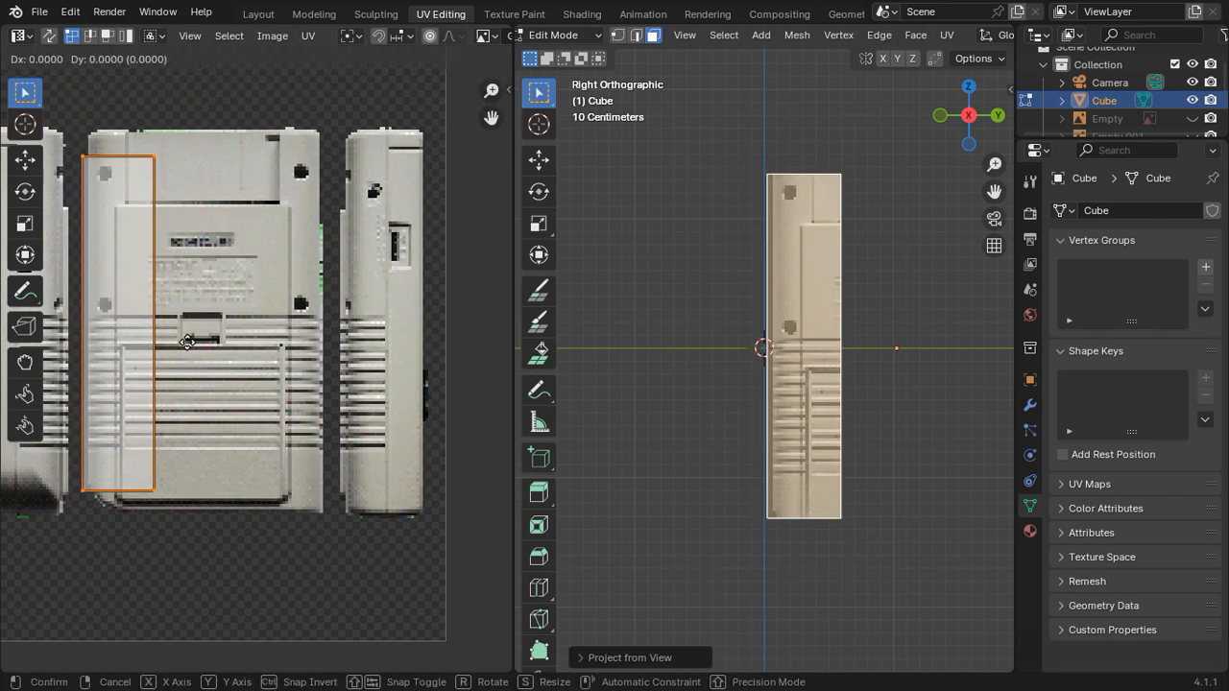
{"action": "key", "text": "x"}
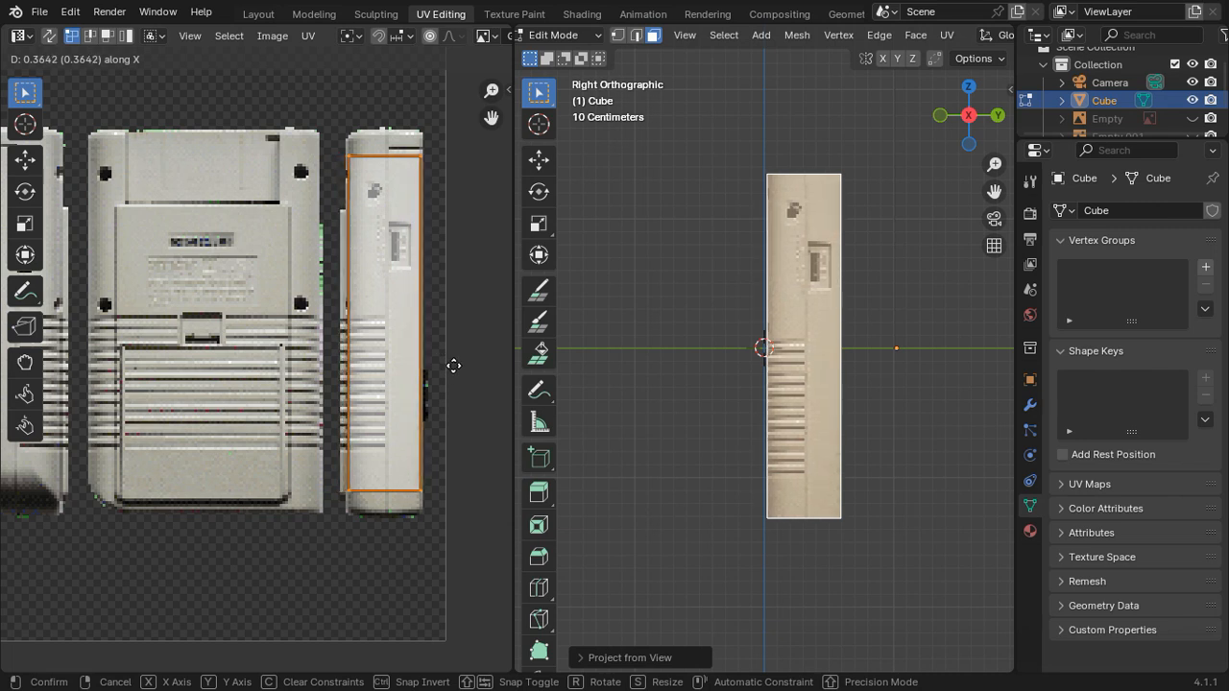
{"action": "left_click", "coordinate": [456, 366]}
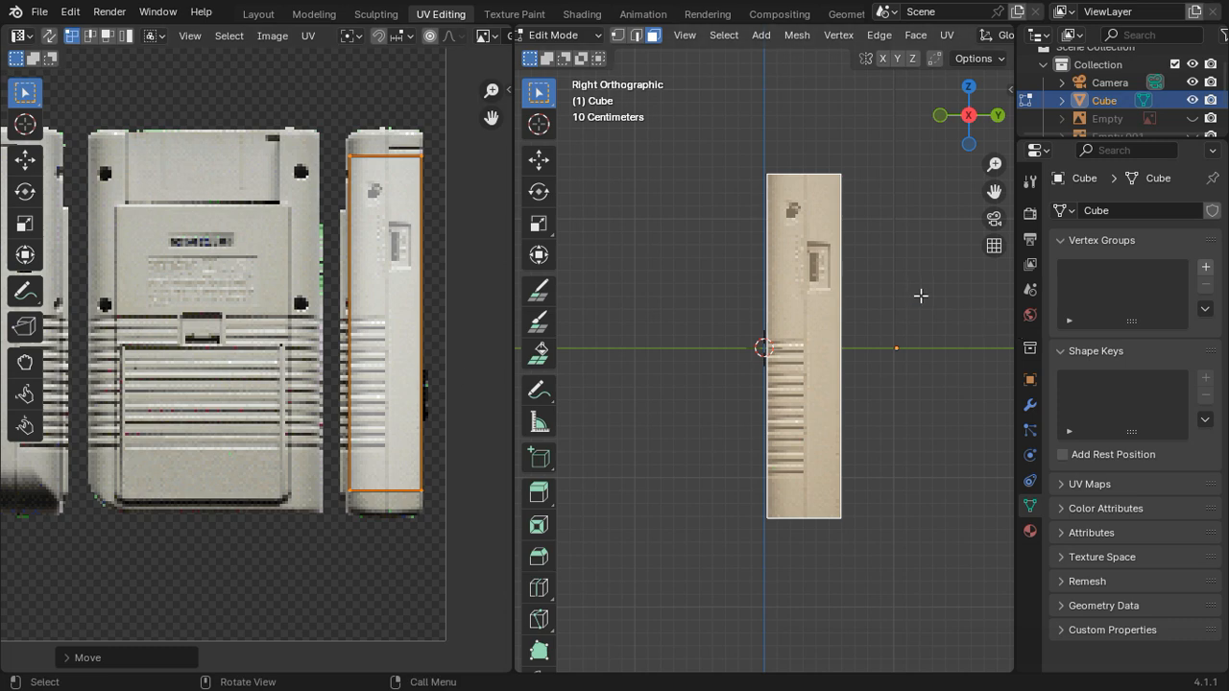
Step: Scale the second side's UV island by about 1.11 along Y to fit the side picture's height
{"action": "middle_click_drag", "start_coordinate": [921, 295], "coordinate": [893, 317]}
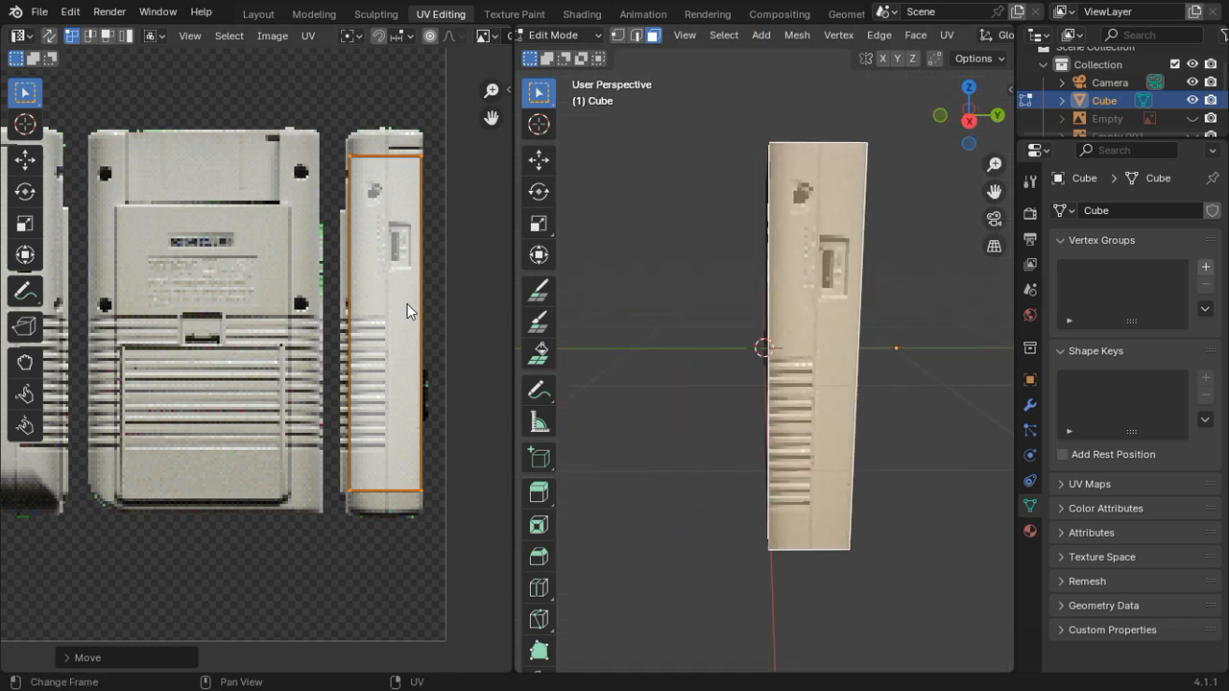
{"action": "scroll", "coordinate": [407, 303], "scroll_direction": "up", "scroll_amount": 2}
{"action": "middle_click_drag", "start_coordinate": [389, 205], "coordinate": [349, 283], "text": "shift"}
{"action": "key", "text": "s"}
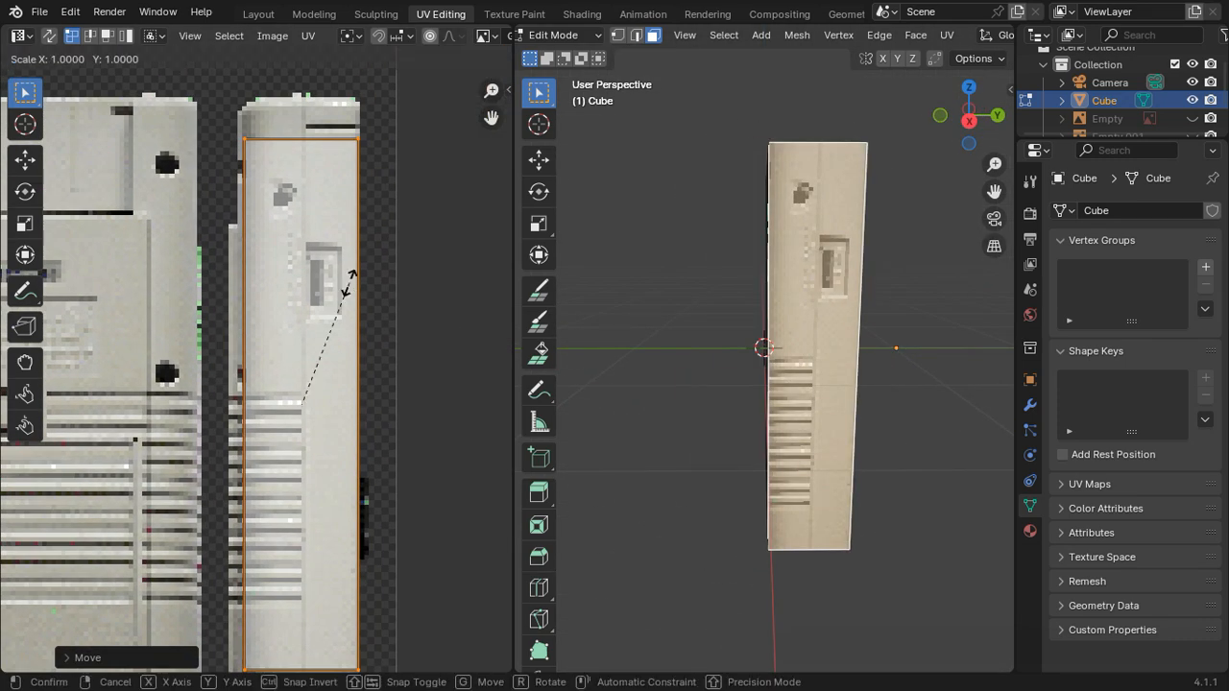
{"action": "key", "text": "y"}
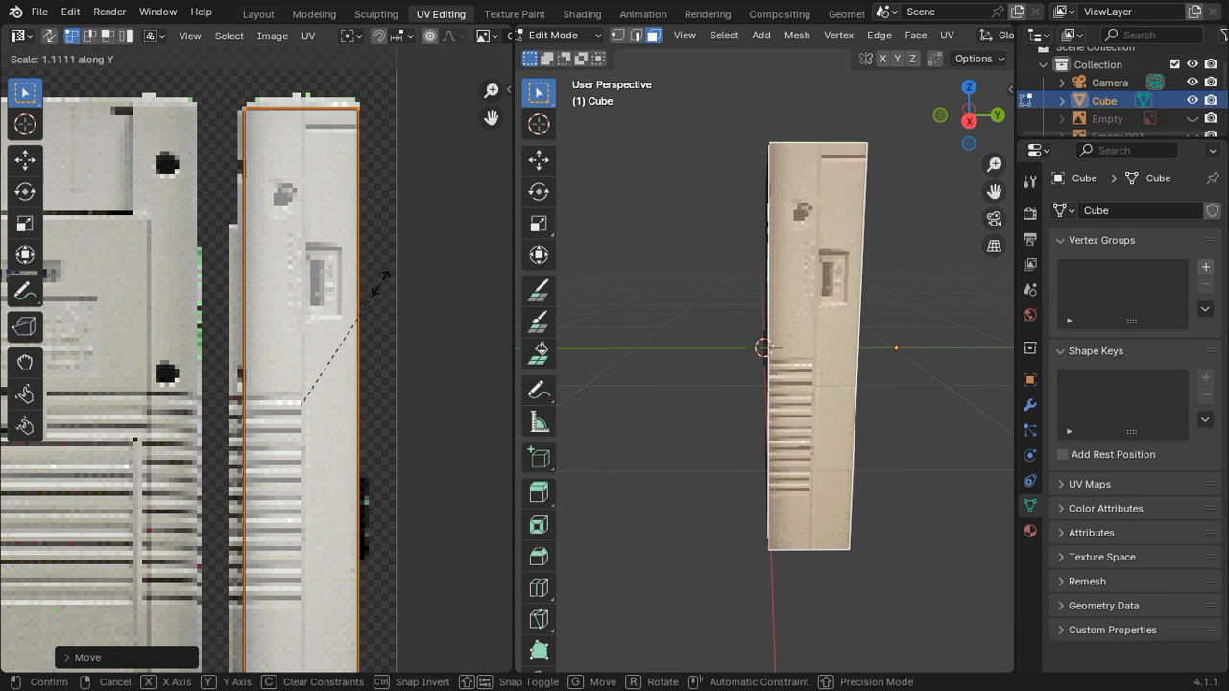
{"action": "left_click", "coordinate": [369, 284]}
{"action": "scroll", "coordinate": [370, 286], "scroll_direction": "up", "scroll_amount": 5}
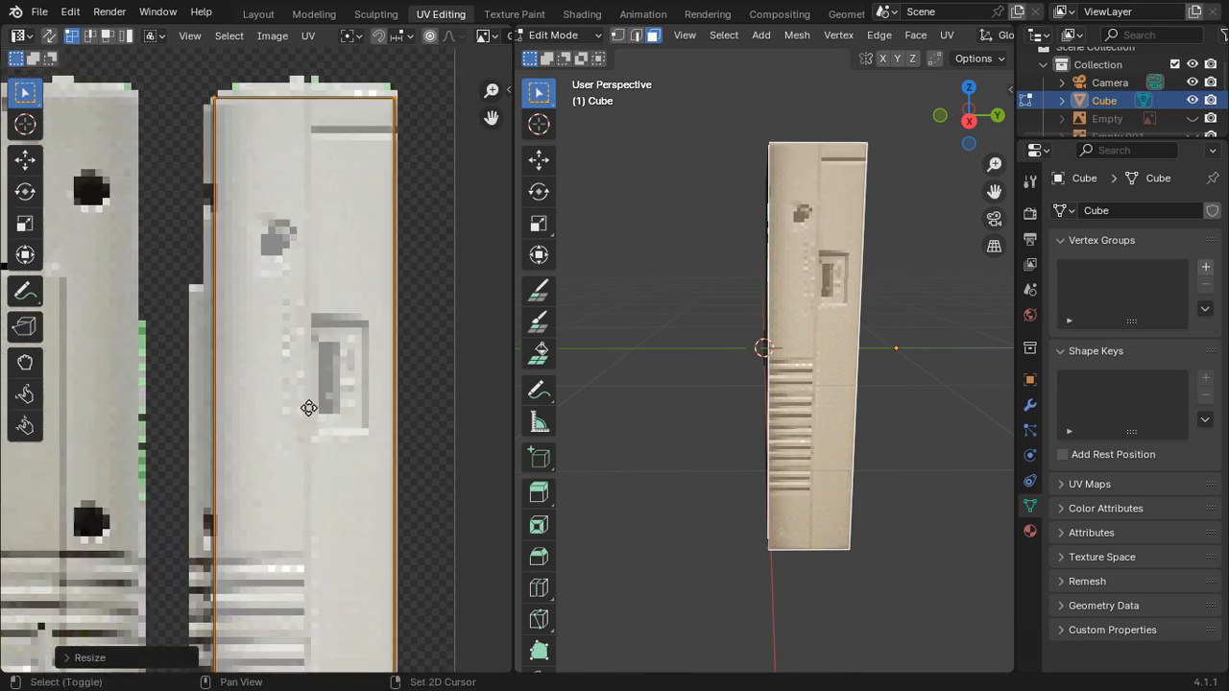
Step: Nudge the second side's UV island onto the side picture and scale it uniformly by about 0.995
{"action": "key", "text": "g"}
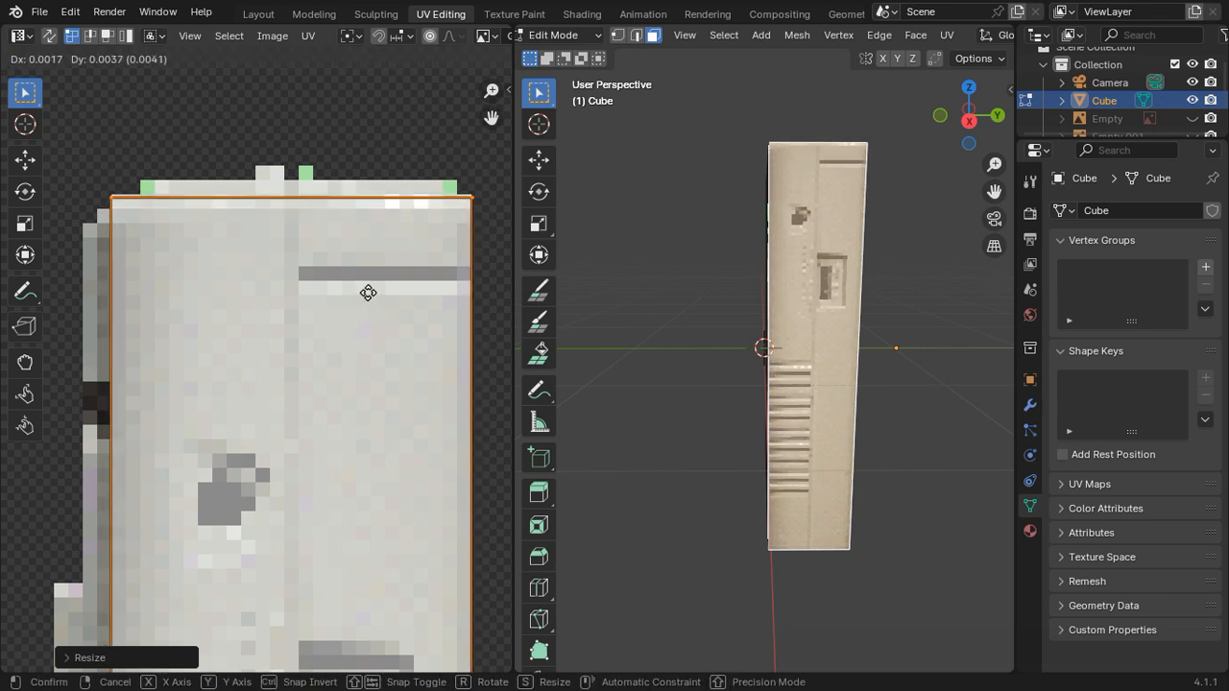
{"action": "left_click", "coordinate": [368, 291]}
{"action": "key", "text": "s"}
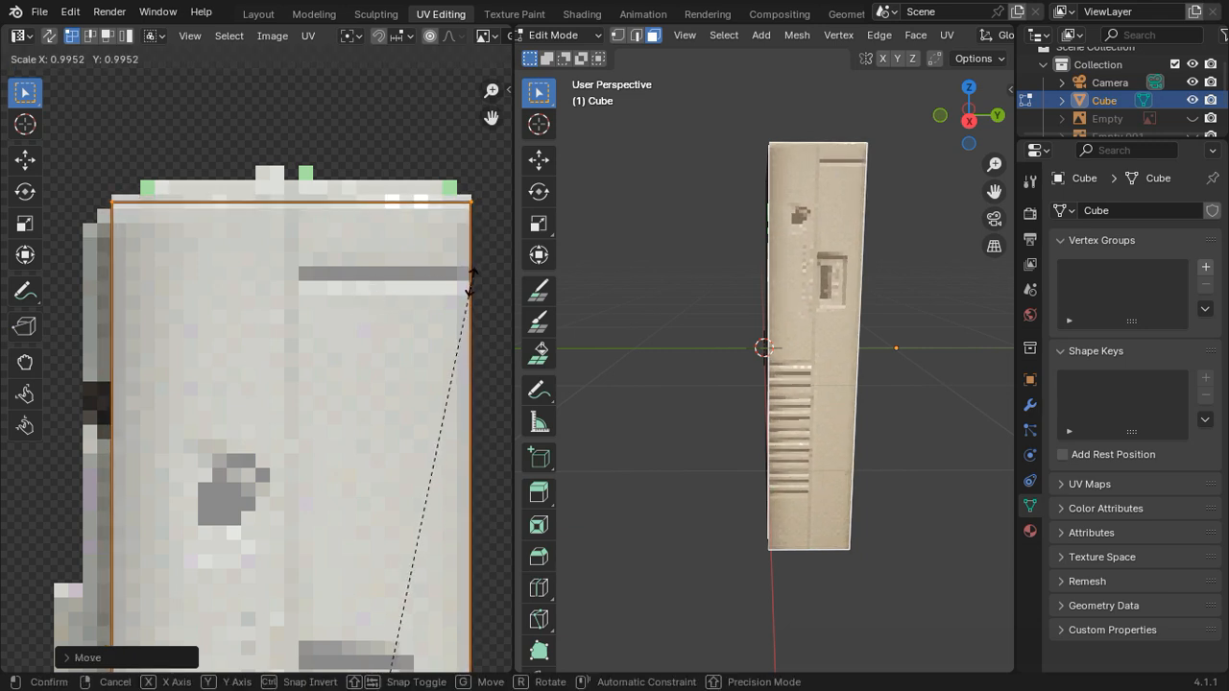
{"action": "left_click", "coordinate": [471, 282]}
{"action": "left_click", "coordinate": [474, 205]}
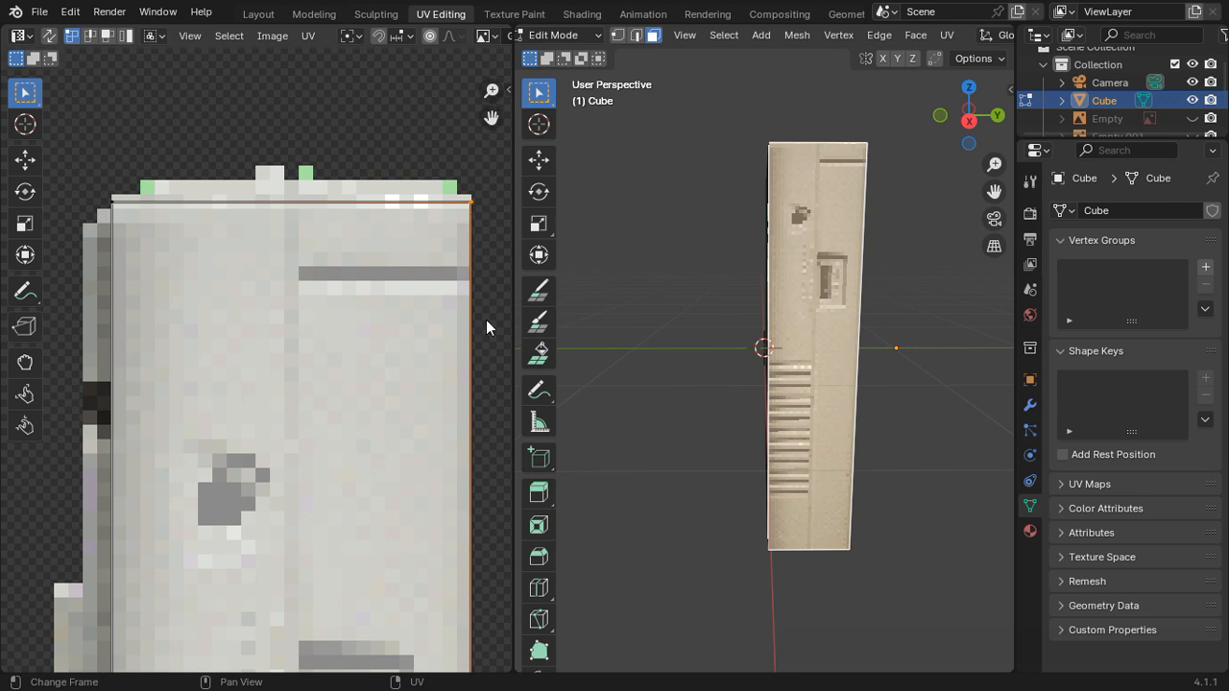
{"action": "key", "text": "s"}
{"action": "key", "text": "x"}
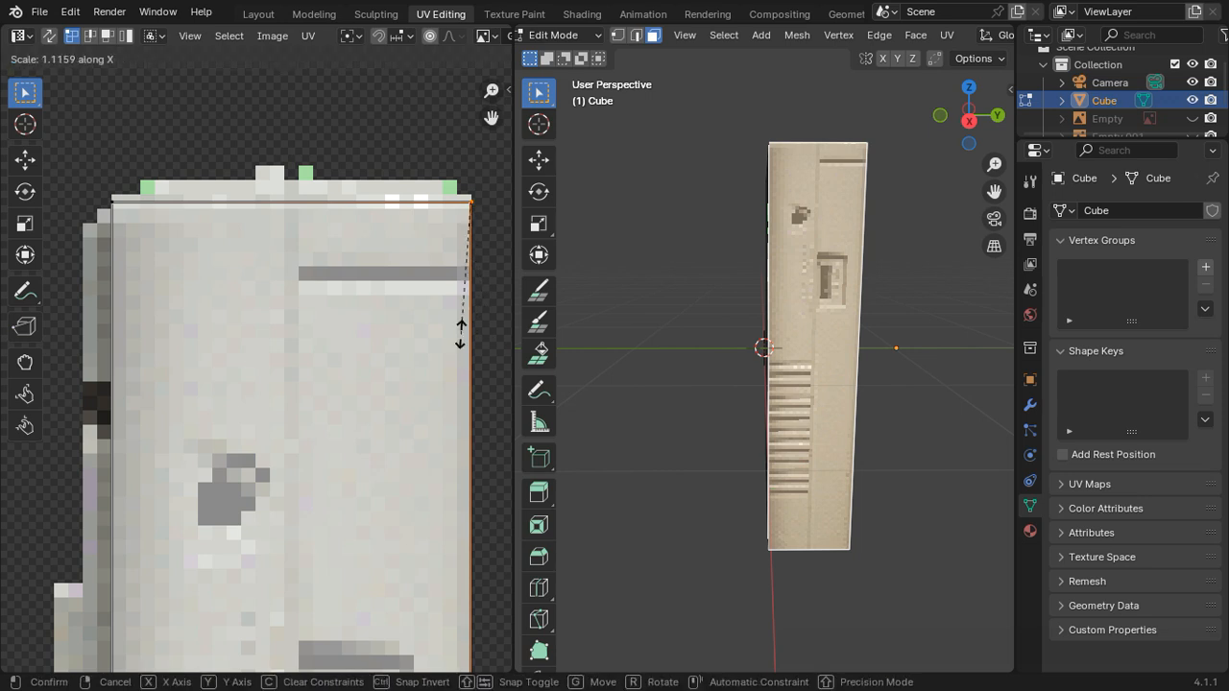
{"action": "left_click", "coordinate": [356, 350]}
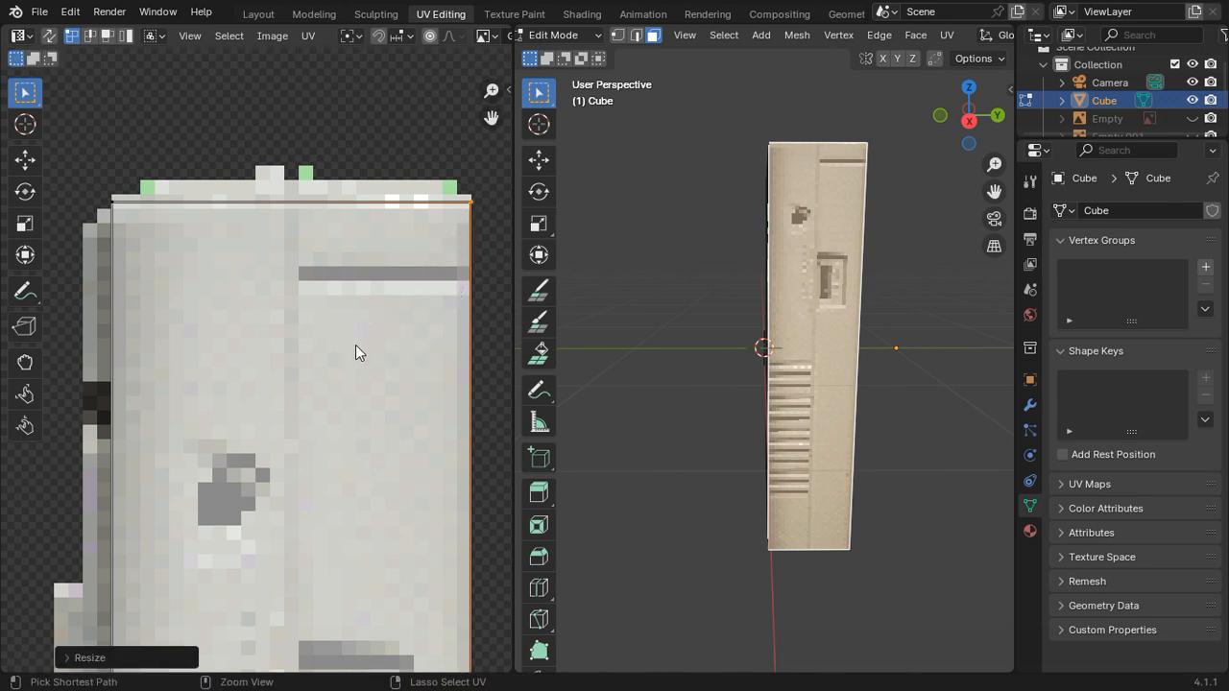
{"action": "key", "text": "ctrl+z"}
{"action": "scroll", "coordinate": [382, 343], "scroll_direction": "down", "scroll_amount": 4}
{"action": "key", "text": "s"}
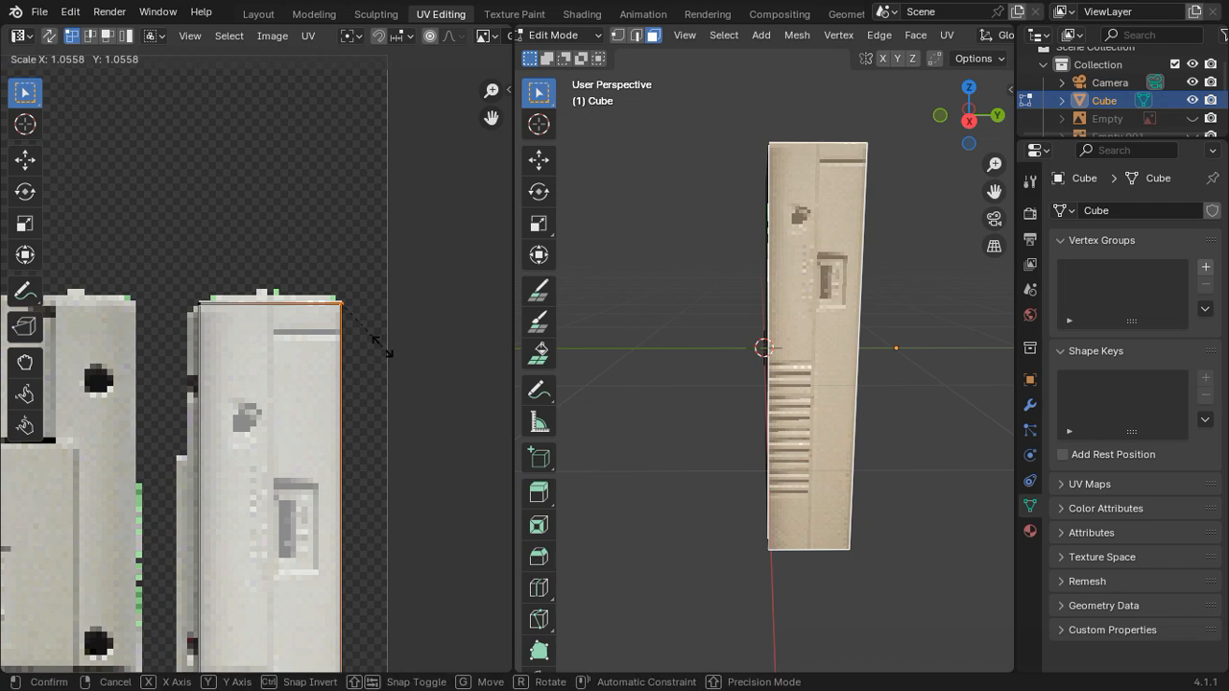
{"action": "left_click", "coordinate": [361, 359]}
{"action": "key", "text": "ctrl+z"}
Step: Select the whole second side UV island and scale it by about 0.989 along X to fit the picture's width
{"action": "key", "text": "a"}
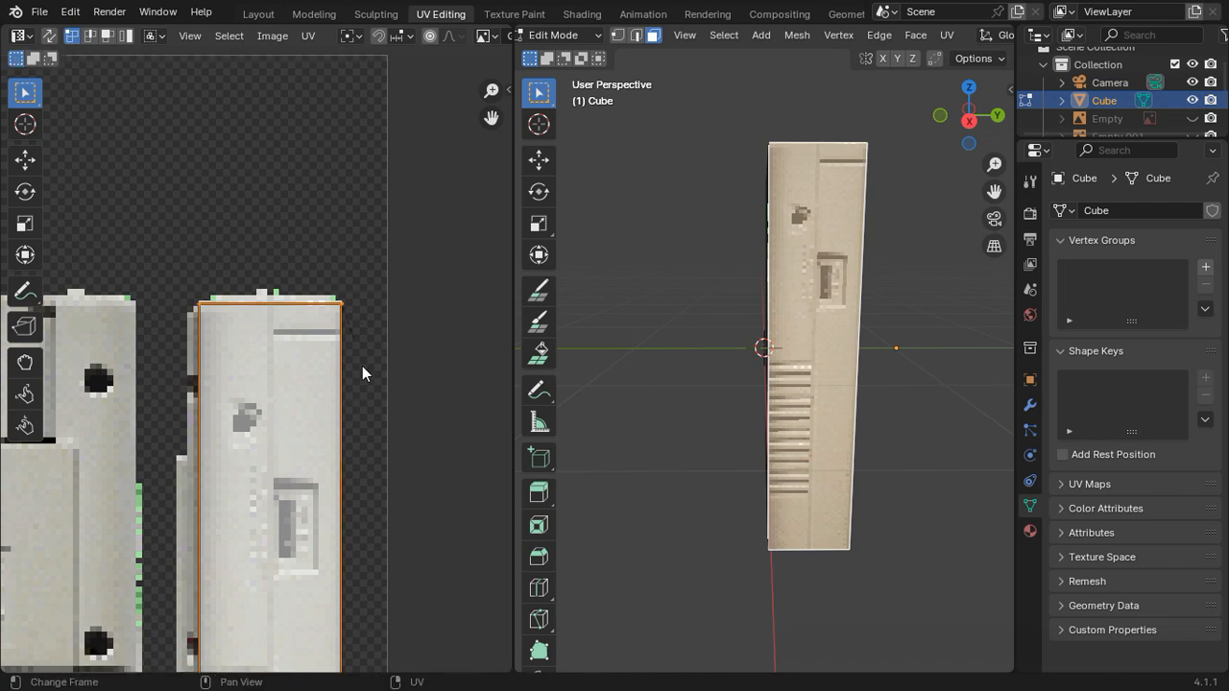
{"action": "scroll", "coordinate": [362, 366], "scroll_direction": "up", "scroll_amount": 3}
{"action": "key", "text": "s"}
{"action": "key", "text": "y"}
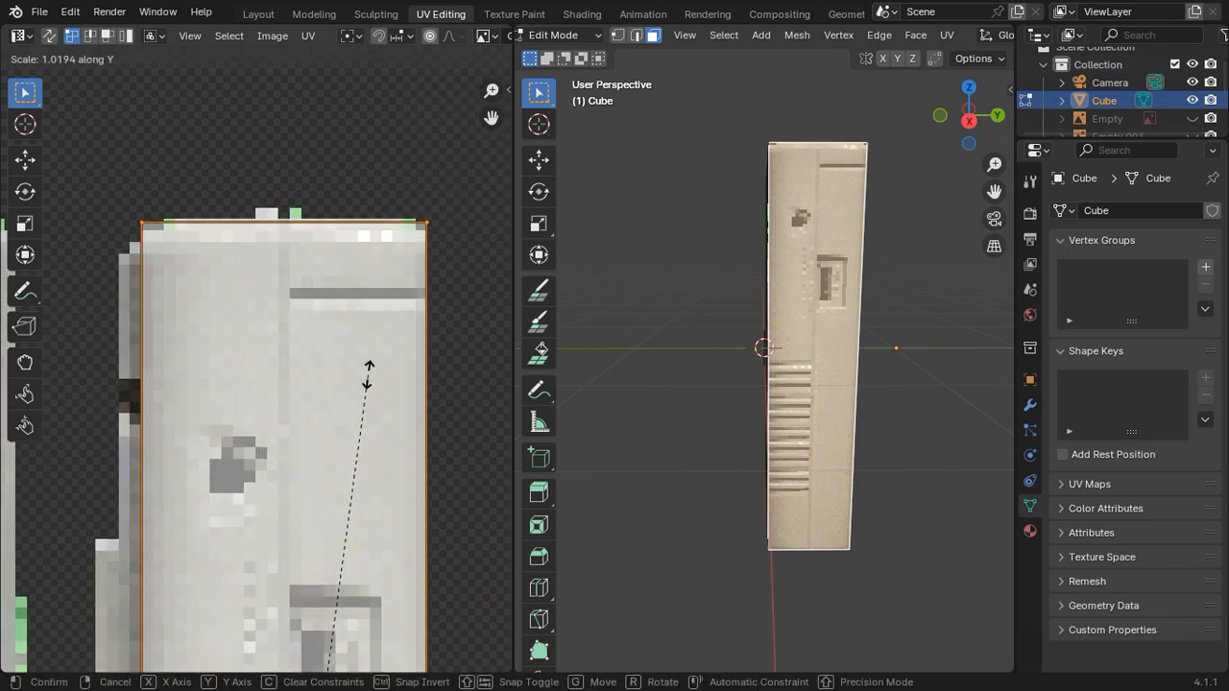
{"action": "key", "text": "x"}
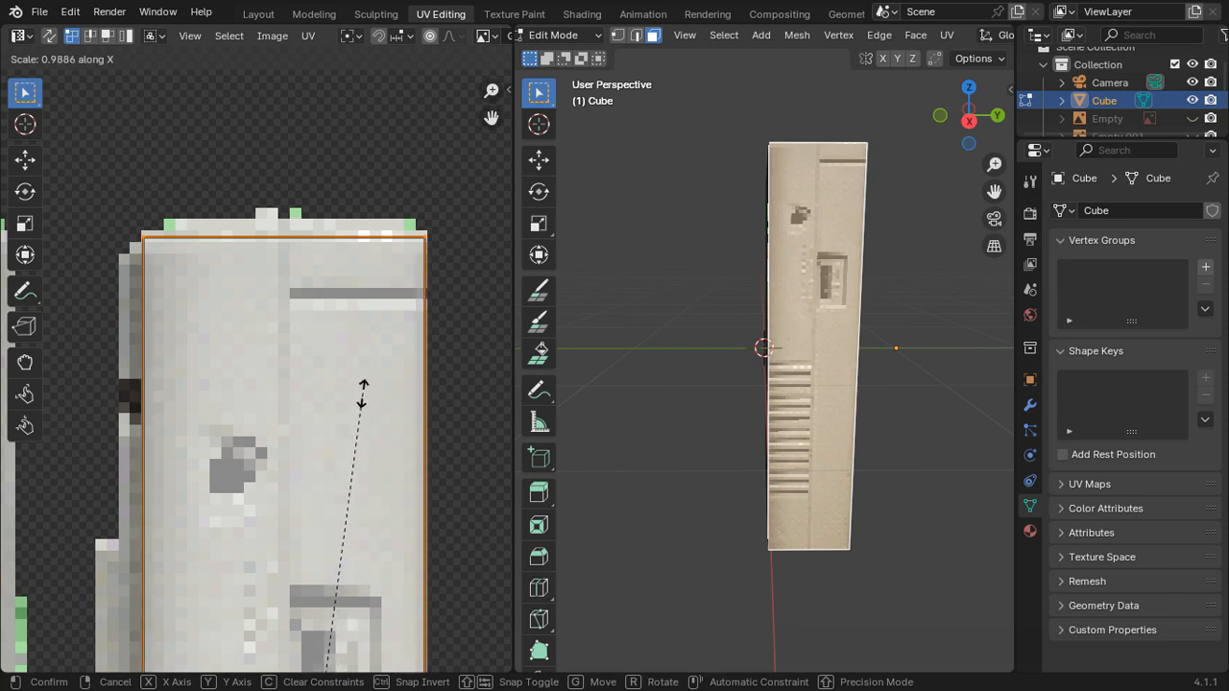
{"action": "left_click", "coordinate": [363, 395]}
Step: Move the second side UV island's two lower vertices about -0.0023 along Y to the picture's light lower edge
{"action": "scroll", "coordinate": [395, 438], "scroll_direction": "down", "scroll_amount": 3}
{"action": "middle_click_drag", "start_coordinate": [395, 441], "coordinate": [406, 107], "text": "shift"}
{"action": "middle_click_drag", "start_coordinate": [390, 412], "coordinate": [408, 161], "text": "shift"}
{"action": "scroll", "coordinate": [357, 351], "scroll_direction": "up", "scroll_amount": 3}
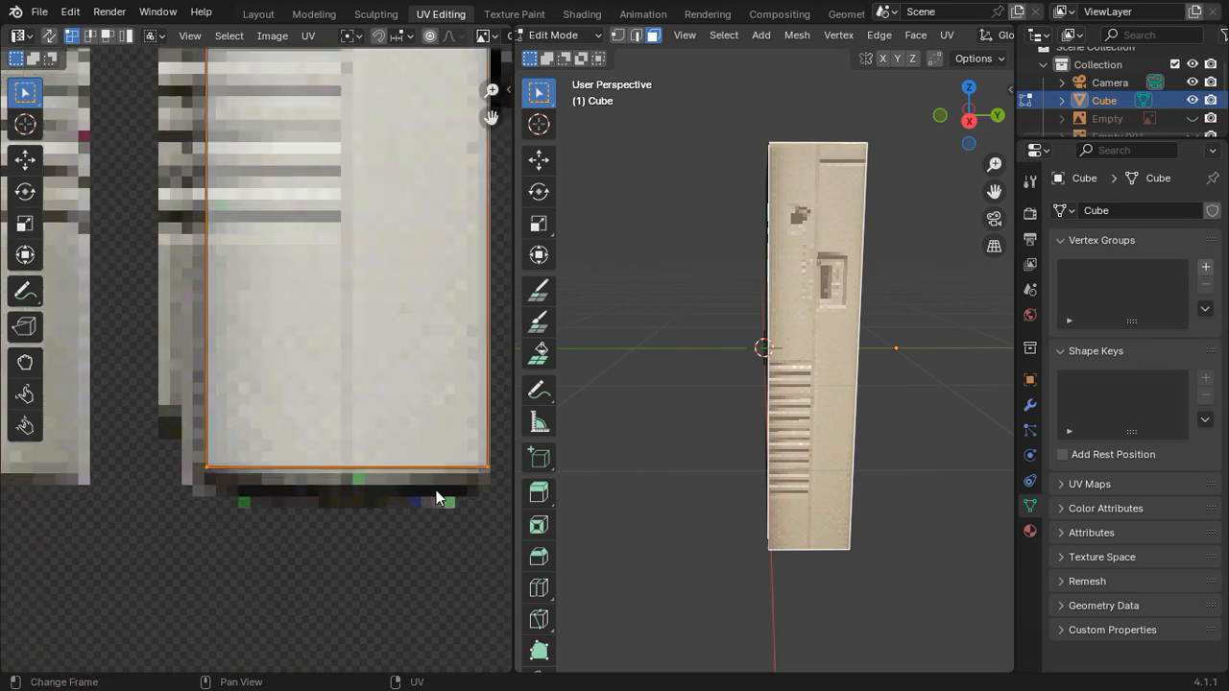
{"action": "scroll", "coordinate": [435, 490], "scroll_direction": "up", "scroll_amount": 2}
{"action": "middle_click_drag", "start_coordinate": [435, 489], "coordinate": [188, 340], "text": "shift"}
{"action": "key", "text": "g"}
{"action": "key", "text": "y"}
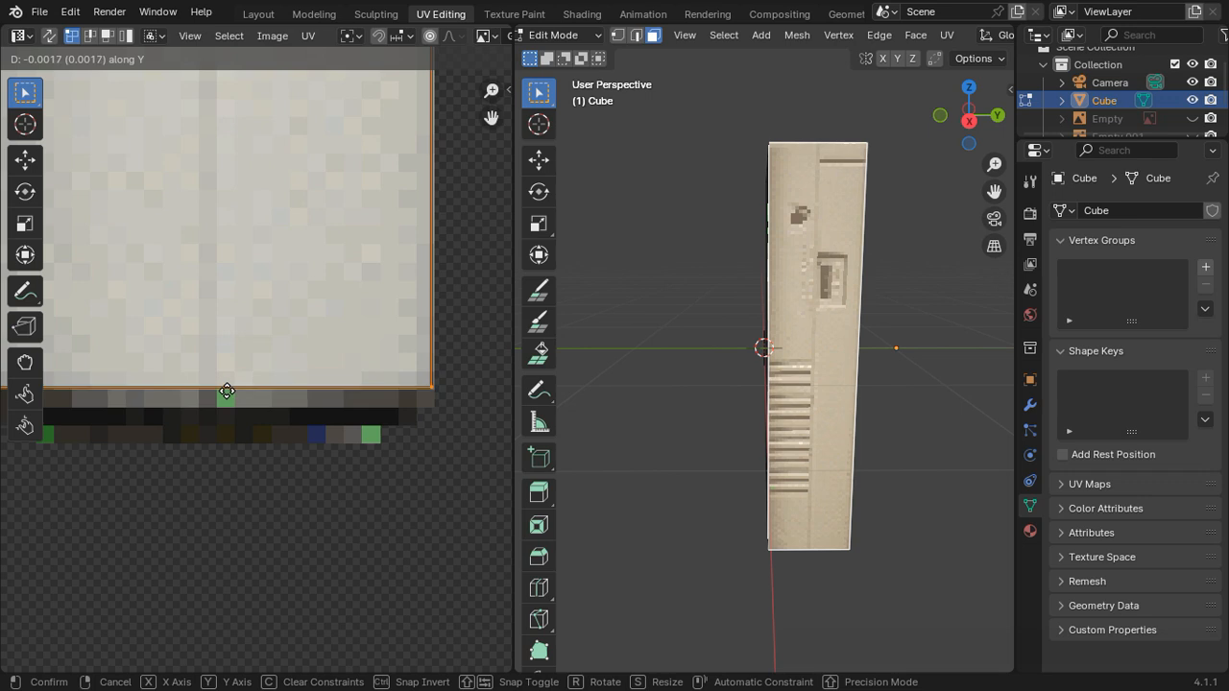
{"action": "key", "text": "y"}
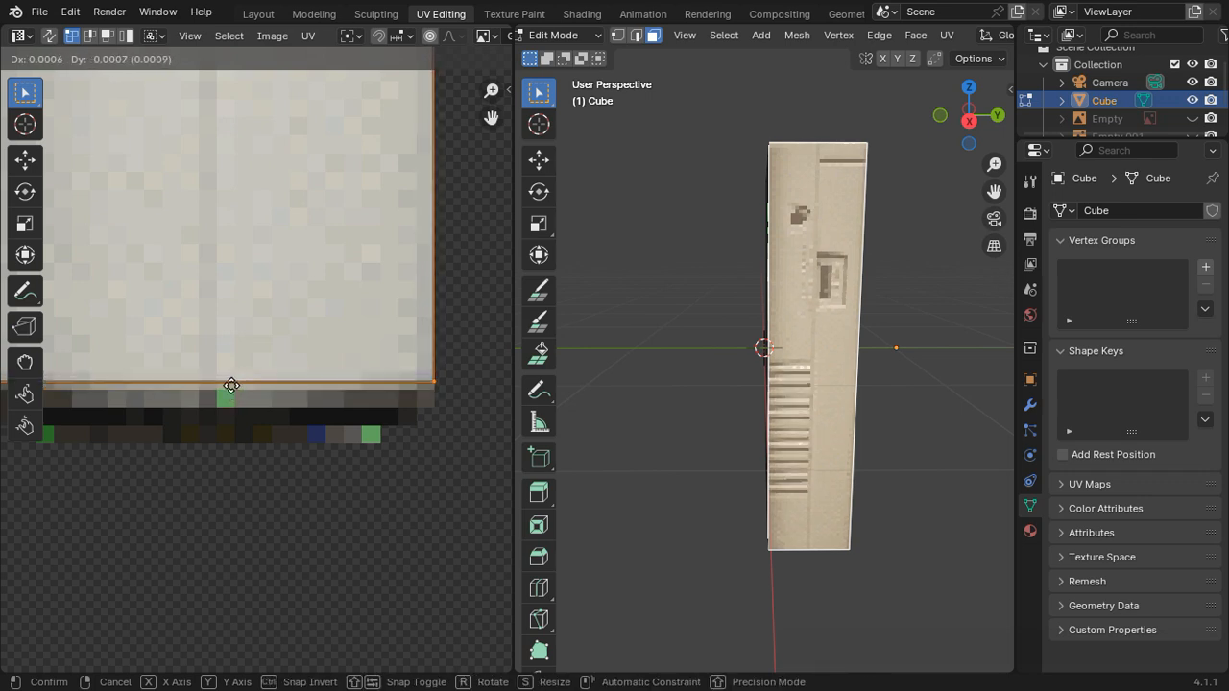
{"action": "key", "text": "y"}
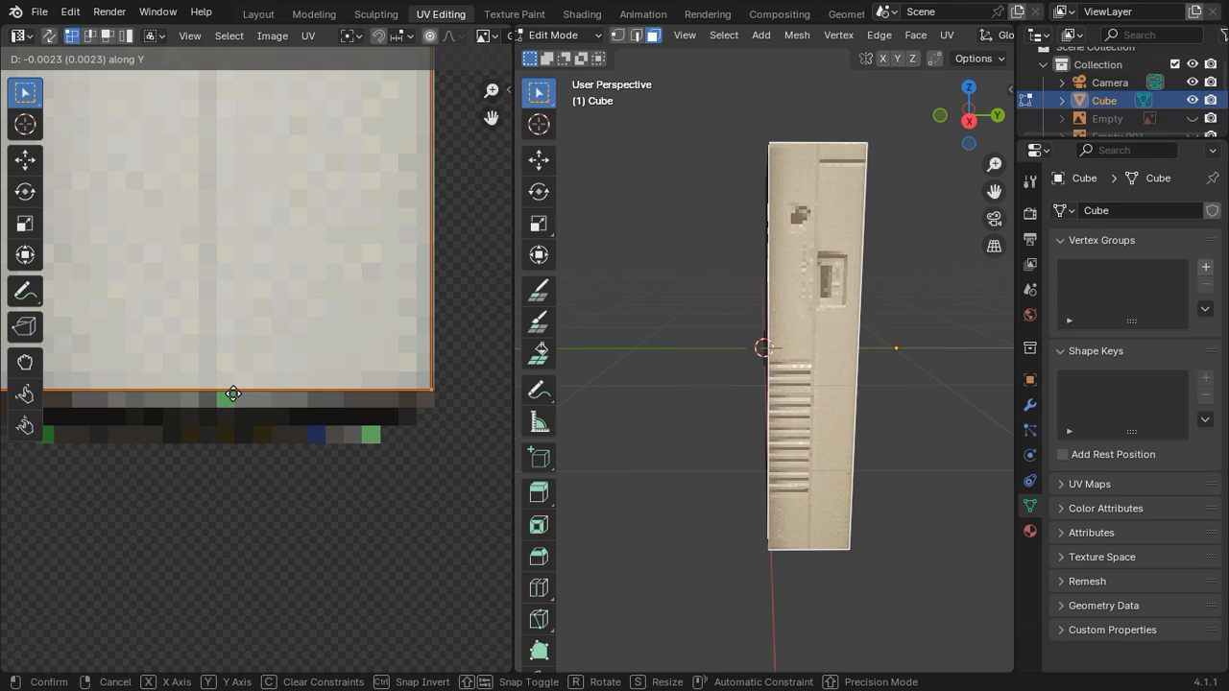
{"action": "left_click", "coordinate": [233, 394]}
Step: Unwrap the cube's bottom face with Project from View in the bottom orthographic view
{"action": "key", "text": "Tab"}
{"action": "middle_click_drag", "start_coordinate": [726, 397], "coordinate": [625, 253]}
{"action": "key", "text": "Tab"}
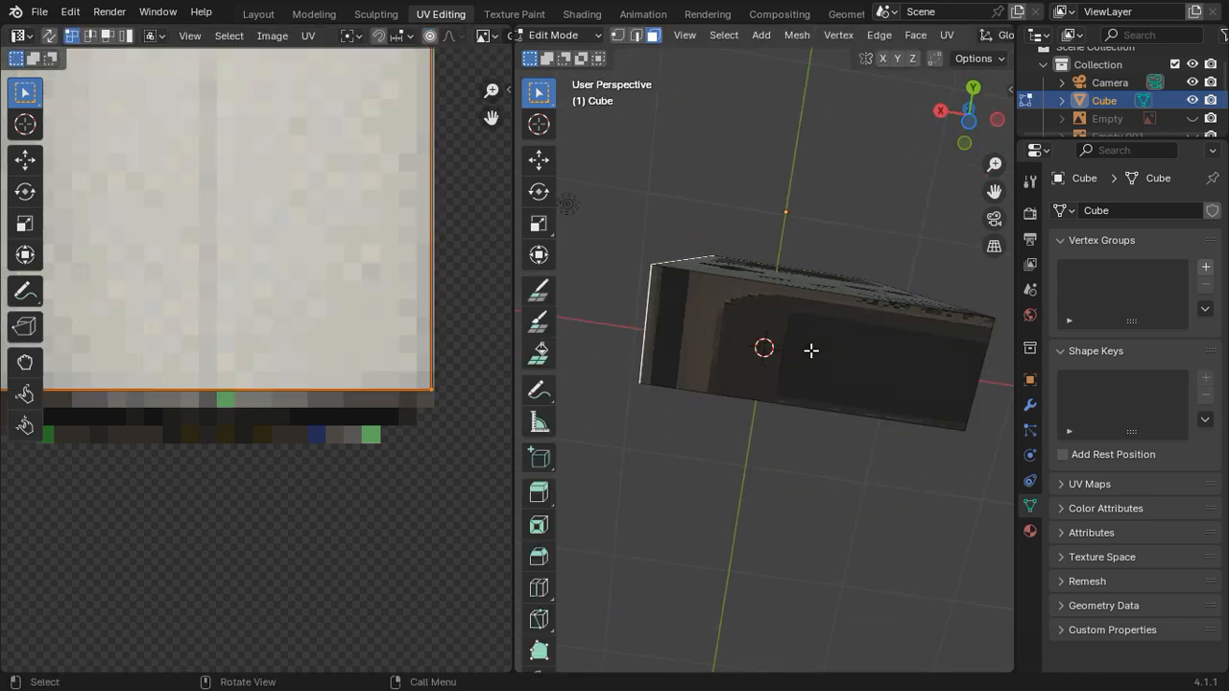
{"action": "key", "text": "a"}
{"action": "left_click", "coordinate": [969, 122]}
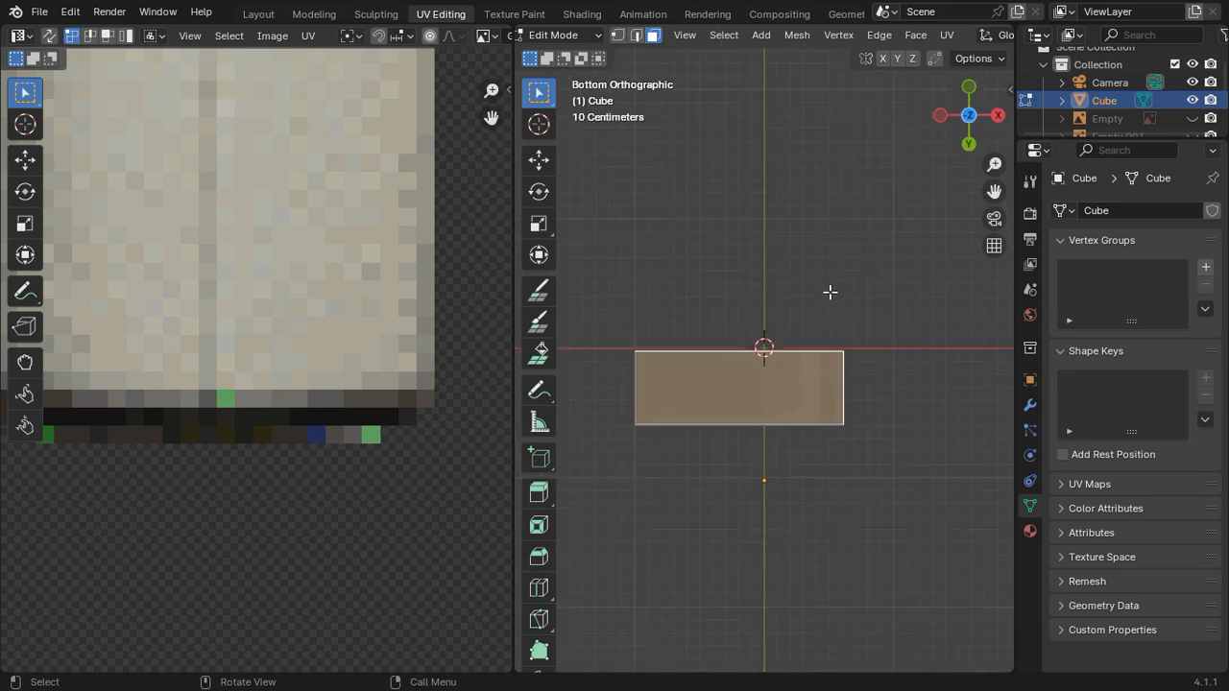
{"action": "key", "text": "u"}
{"action": "left_click", "coordinate": [798, 273]}
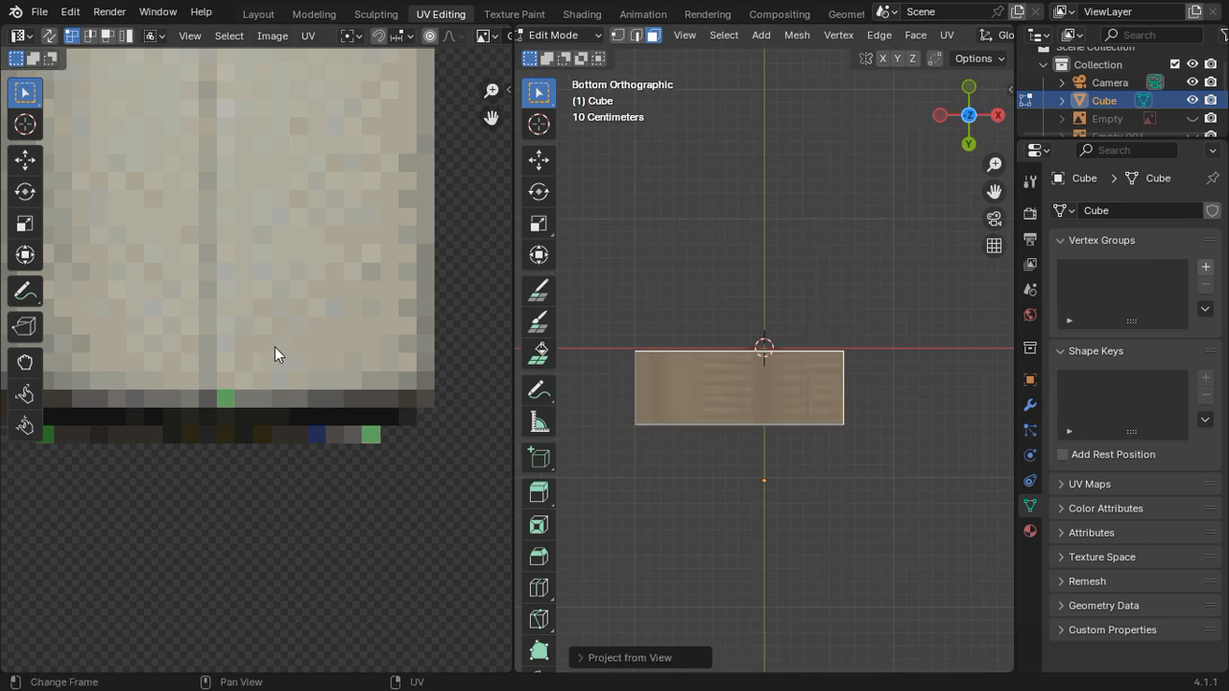
Step: Move the bottom face's UV island about -0.29 along X and -0.34 along Y onto the picture beneath the front view
{"action": "scroll", "coordinate": [279, 346], "scroll_direction": "down", "scroll_amount": 5}
{"action": "middle_click_drag", "start_coordinate": [338, 392], "coordinate": [441, 396]}
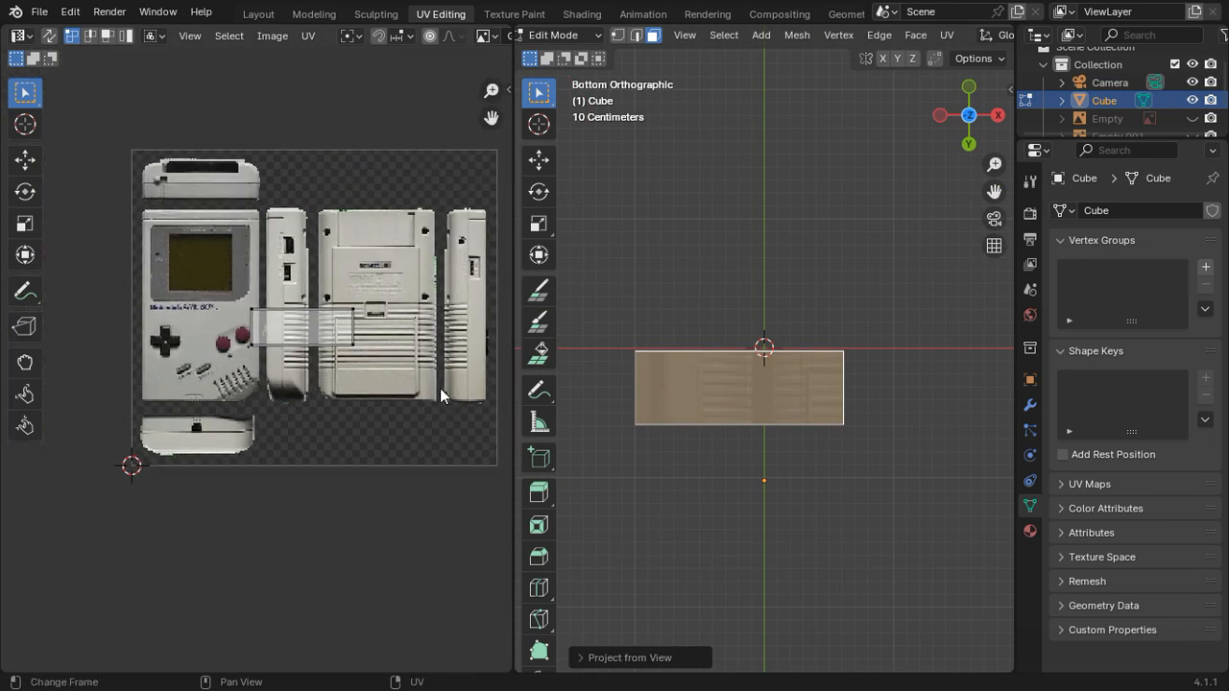
{"action": "key", "text": "a"}
{"action": "scroll", "coordinate": [365, 355], "scroll_direction": "up", "scroll_amount": 3}
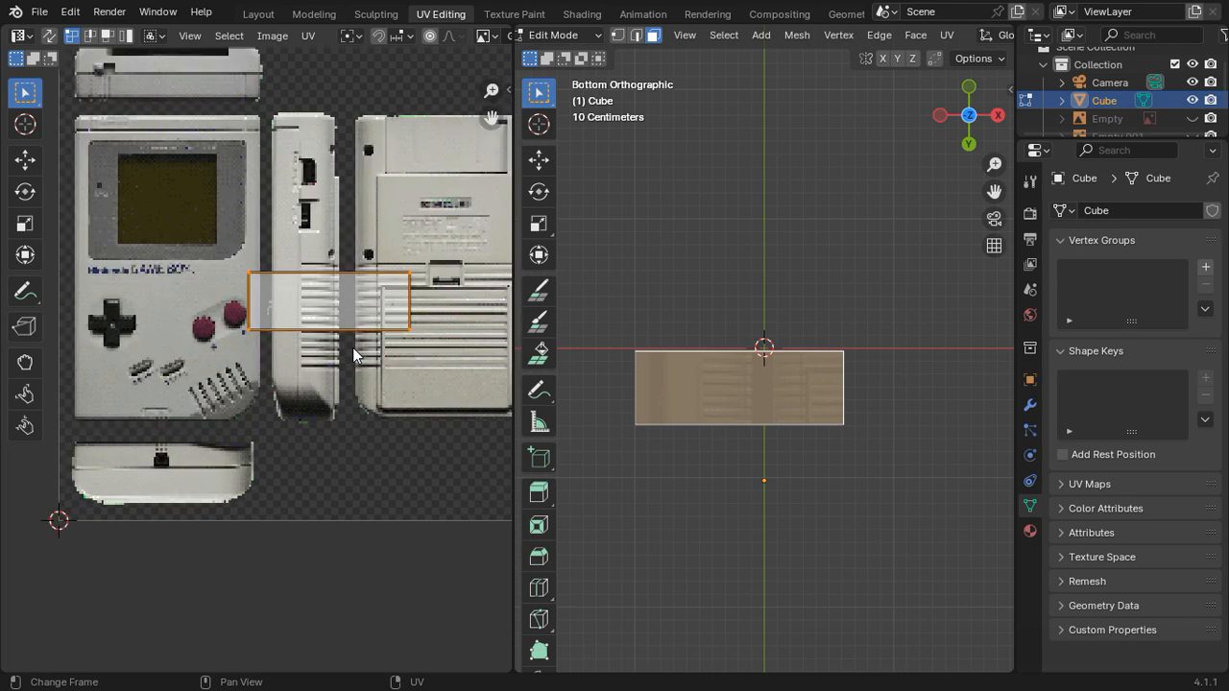
{"action": "key", "text": "g"}
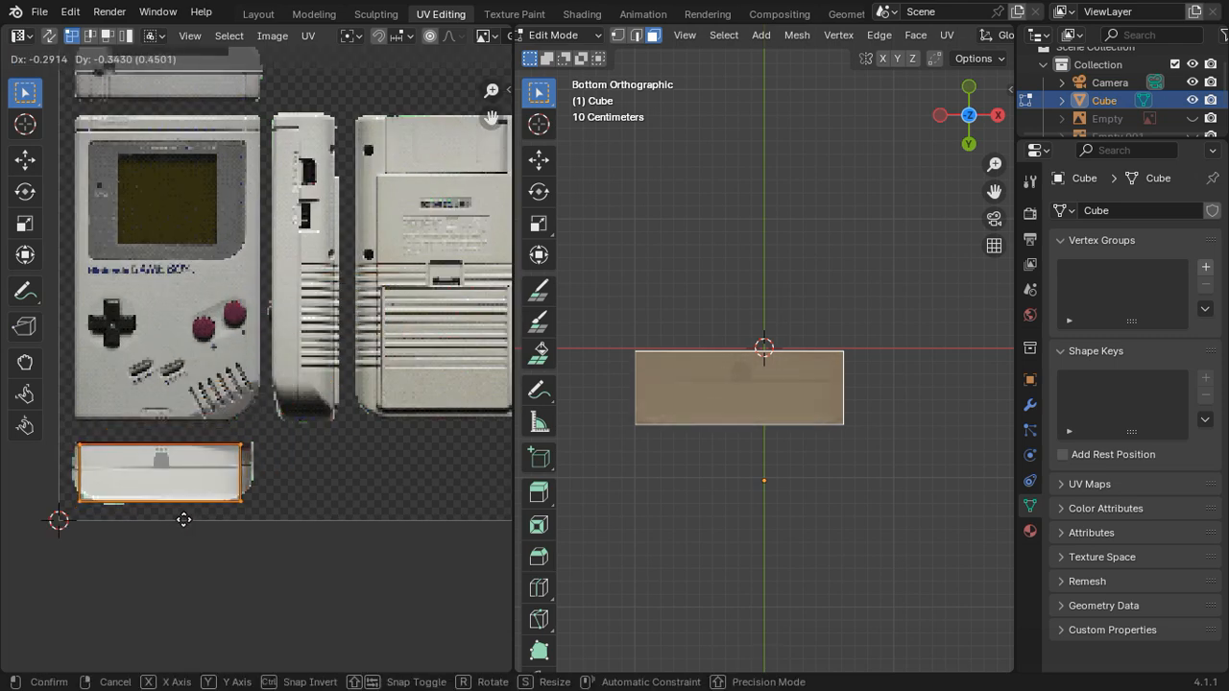
{"action": "left_click", "coordinate": [223, 499]}
Step: Shift the bottom face's UV island about 0.0043 along Y to meet the upper edge of the bottom picture
{"action": "scroll", "coordinate": [223, 500], "scroll_direction": "up", "scroll_amount": 5}
{"action": "middle_click_drag", "start_coordinate": [229, 483], "coordinate": [423, 182], "text": "shift"}
{"action": "scroll", "coordinate": [385, 261], "scroll_direction": "up", "scroll_amount": 2}
{"action": "middle_click_drag", "start_coordinate": [298, 305], "coordinate": [432, 316], "text": "shift"}
{"action": "scroll", "coordinate": [334, 291], "scroll_direction": "up", "scroll_amount": 2}
{"action": "scroll", "coordinate": [333, 292], "scroll_direction": "down", "scroll_amount": 5}
{"action": "key", "text": "g"}
{"action": "key", "text": "y"}
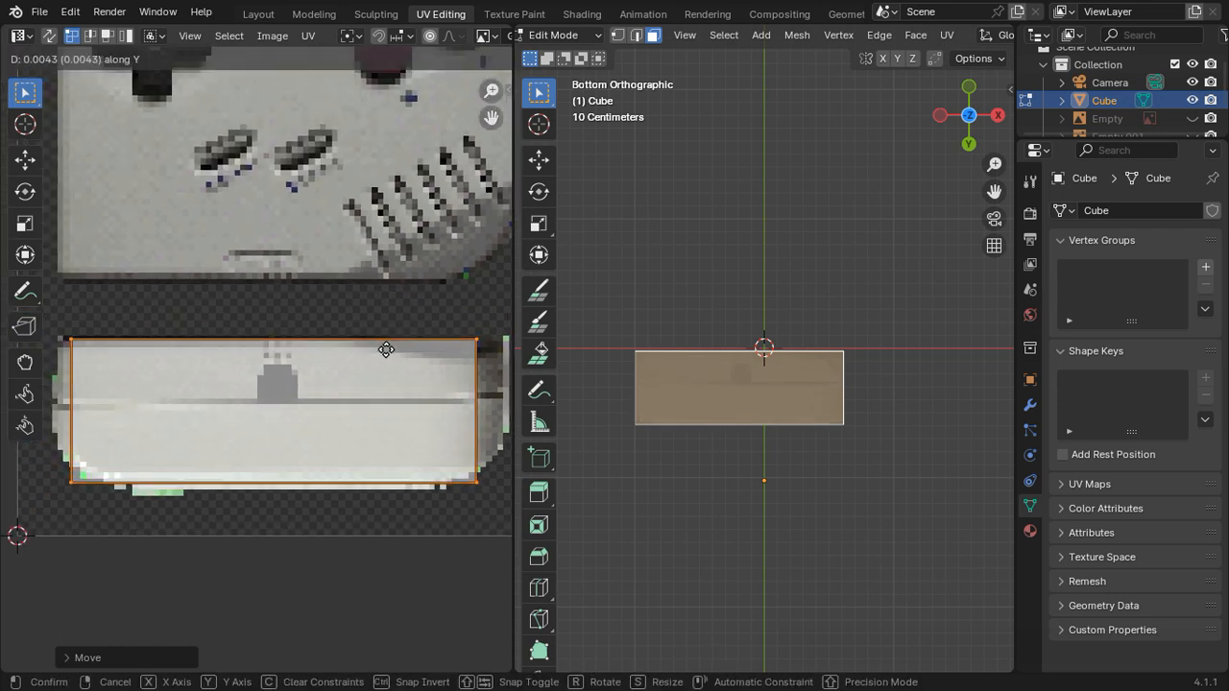
{"action": "left_click", "coordinate": [386, 350]}
Step: Move the bottom UV island's two lower vertices about 0.023 along Y, clear of the picture's rounded lower corners
{"action": "left_click", "coordinate": [473, 472]}
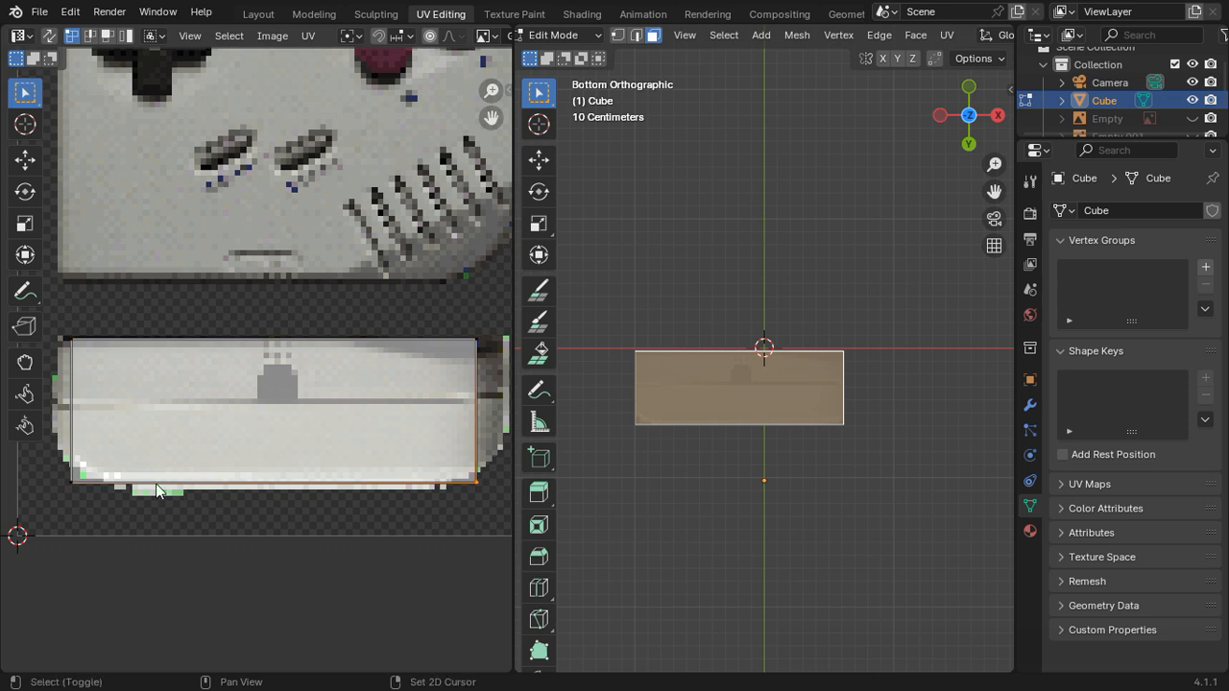
{"action": "key", "text": "g"}
{"action": "key", "text": "y"}
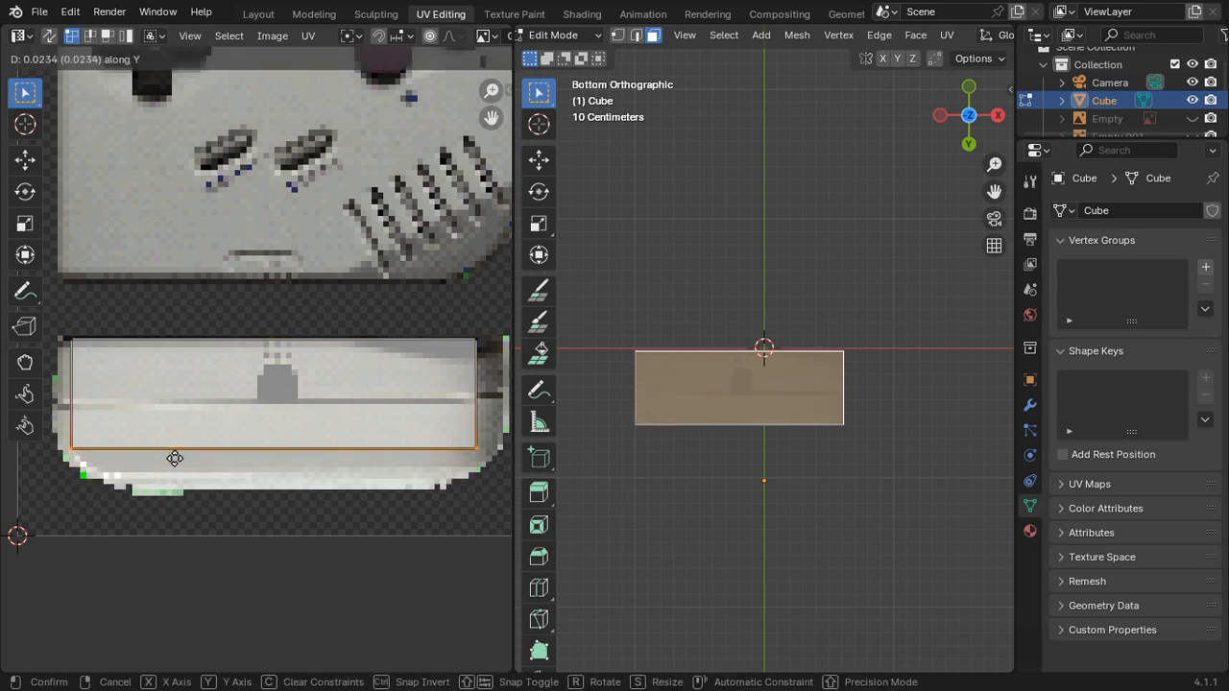
{"action": "left_click", "coordinate": [175, 458]}
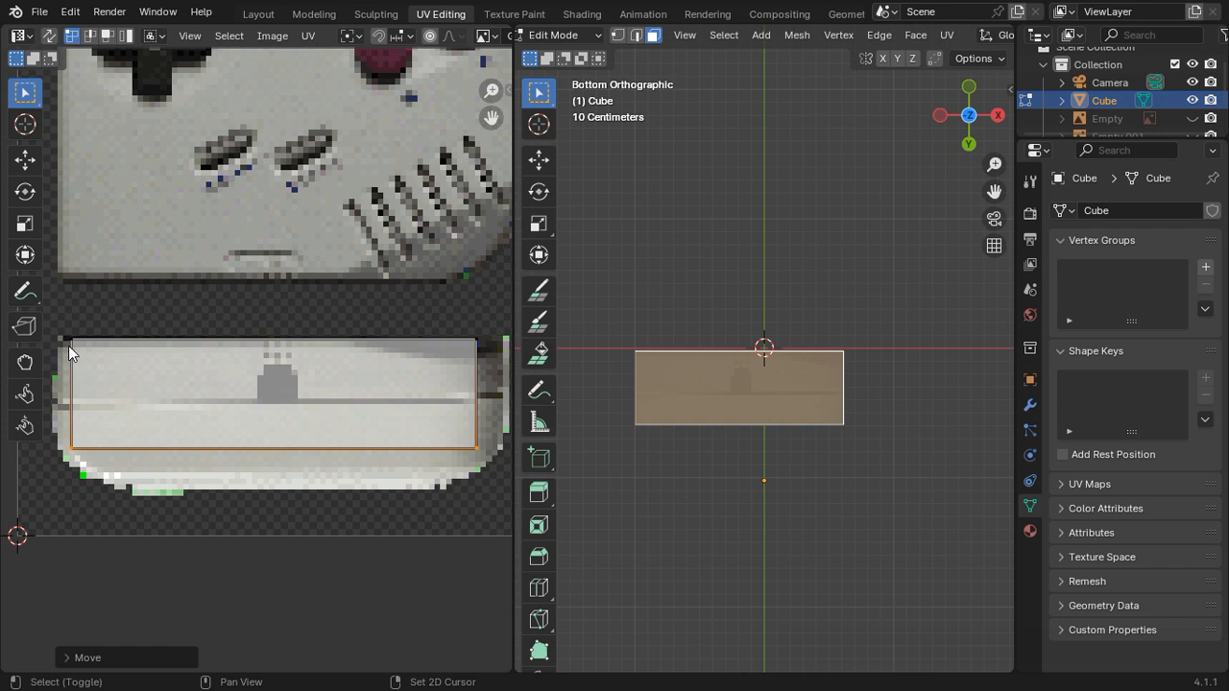
Step: Move the bottom UV island's two left vertices about -0.0037 along X toward the picture's left edge
{"action": "left_click", "coordinate": [69, 345]}
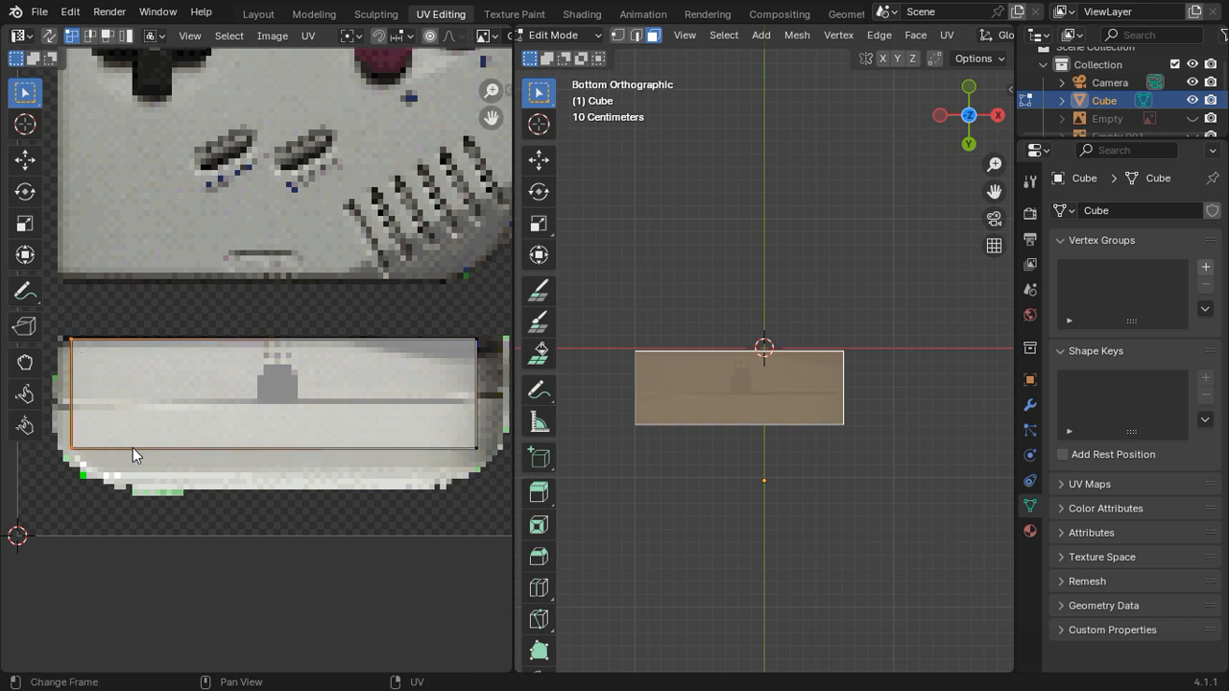
{"action": "key", "text": "g"}
{"action": "key", "text": "x"}
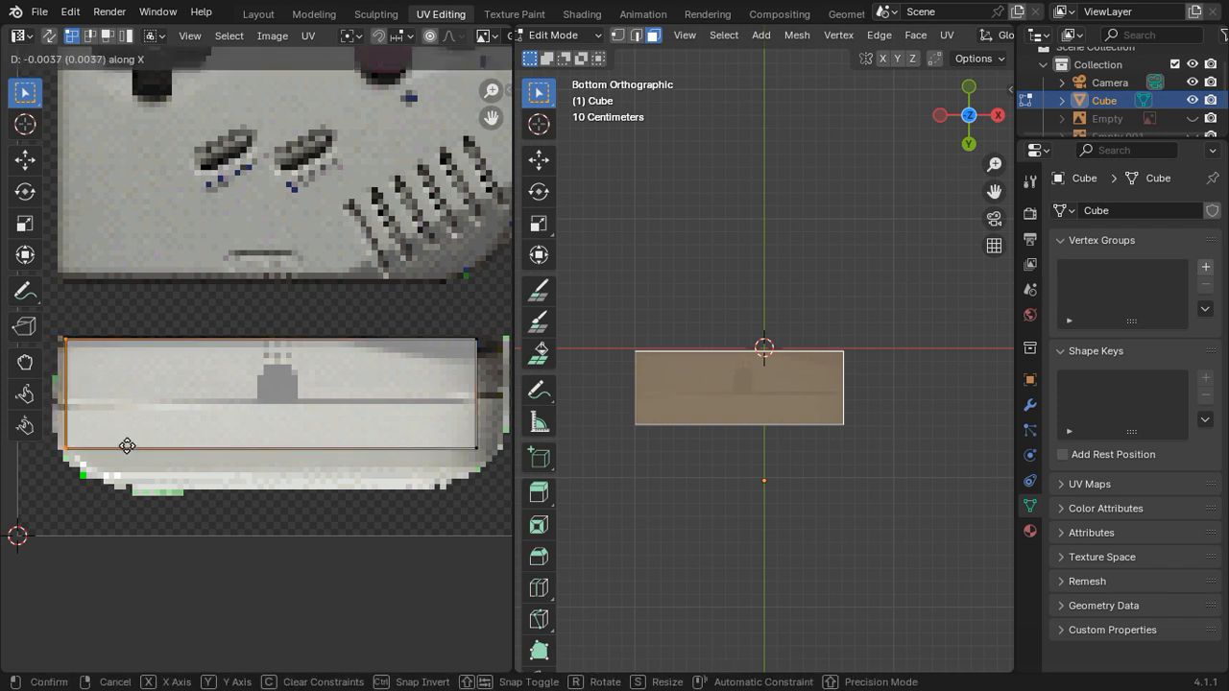
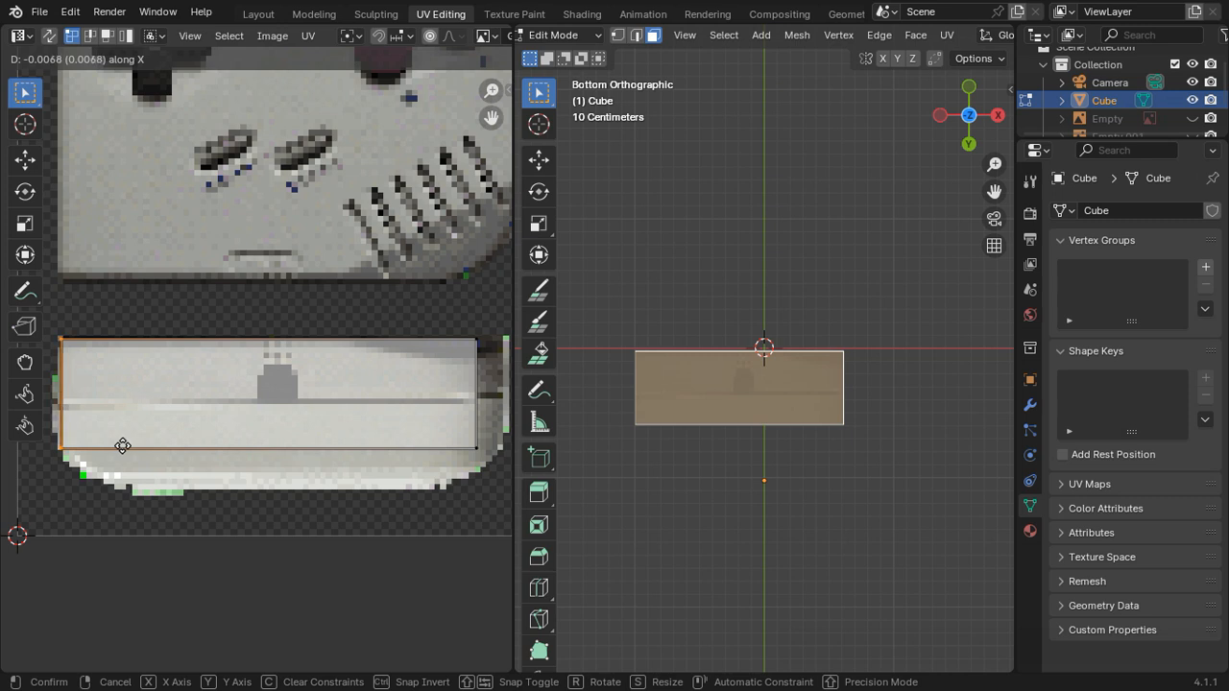
Step: Place the bottom UV island's left vertices about -0.0068 along X and nudge its upper vertices down past the picture's dark upper edge
{"action": "left_click", "coordinate": [123, 453]}
{"action": "key", "text": "Tab"}
{"action": "key", "text": "Tab"}
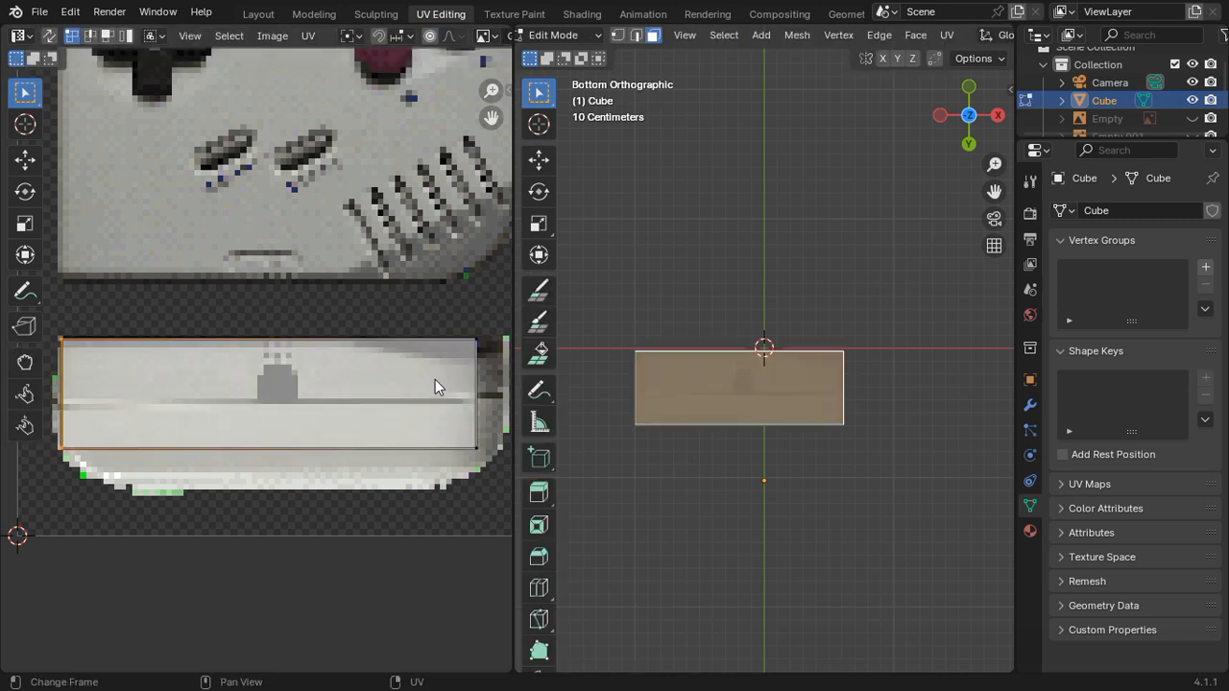
{"action": "left_click", "coordinate": [98, 340]}
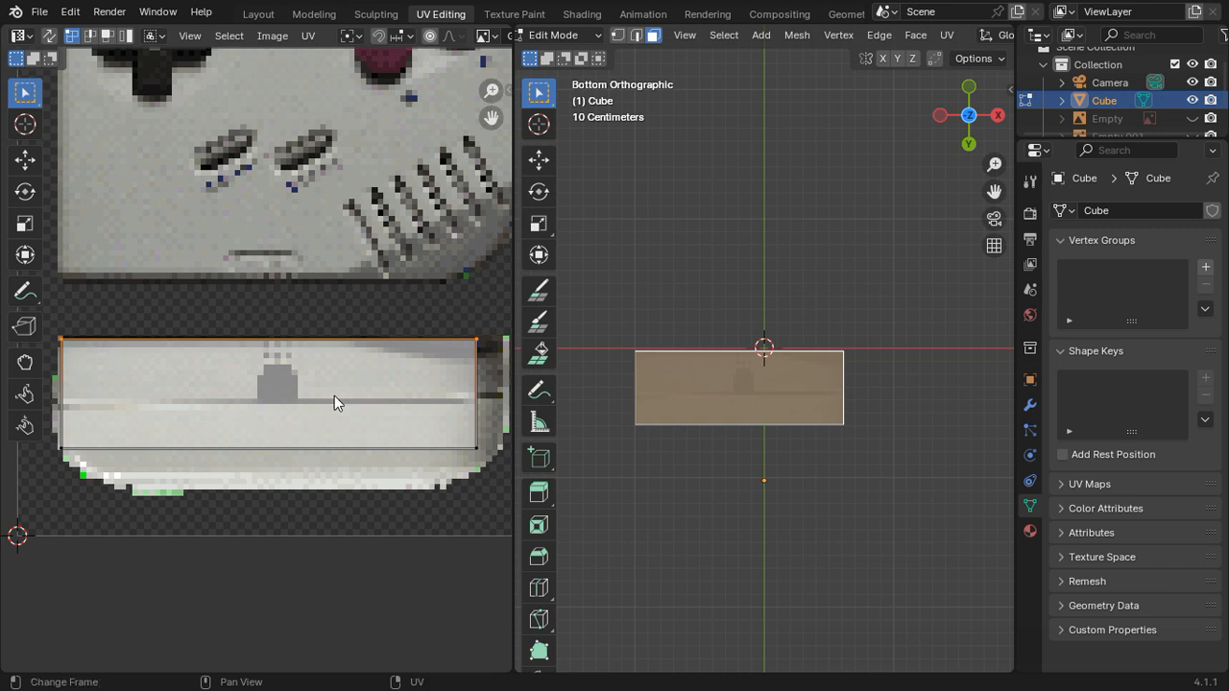
{"action": "key", "text": "g"}
{"action": "key", "text": "y"}
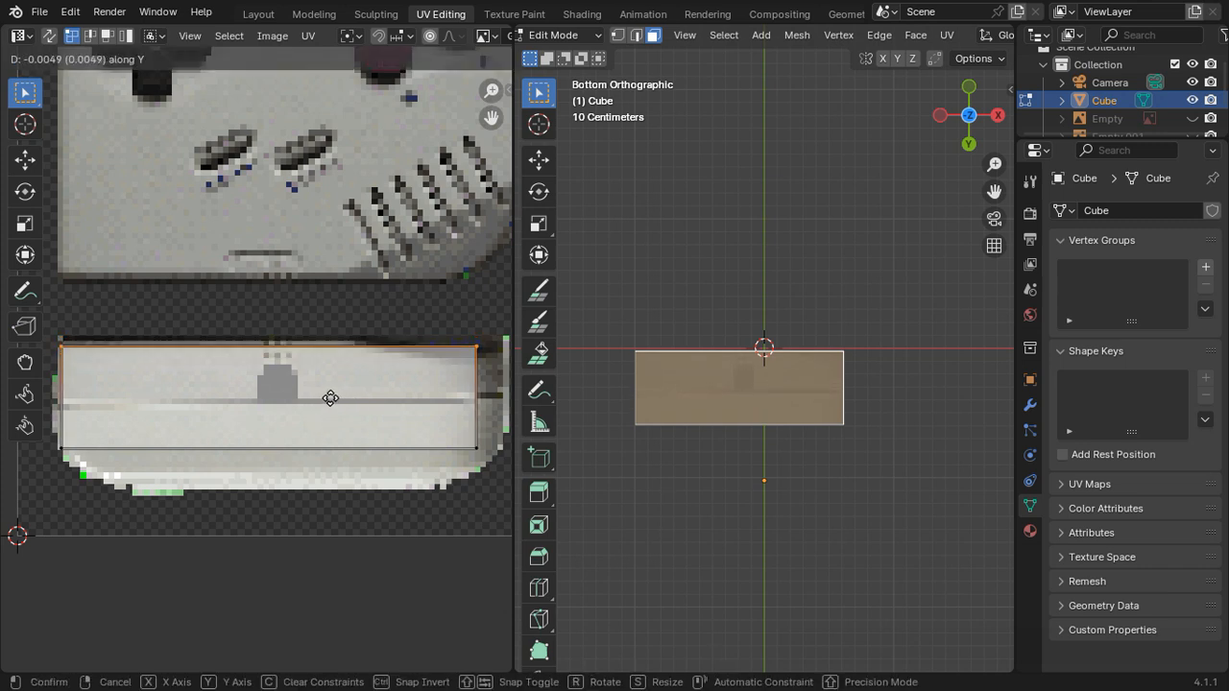
{"action": "left_click", "coordinate": [333, 399]}
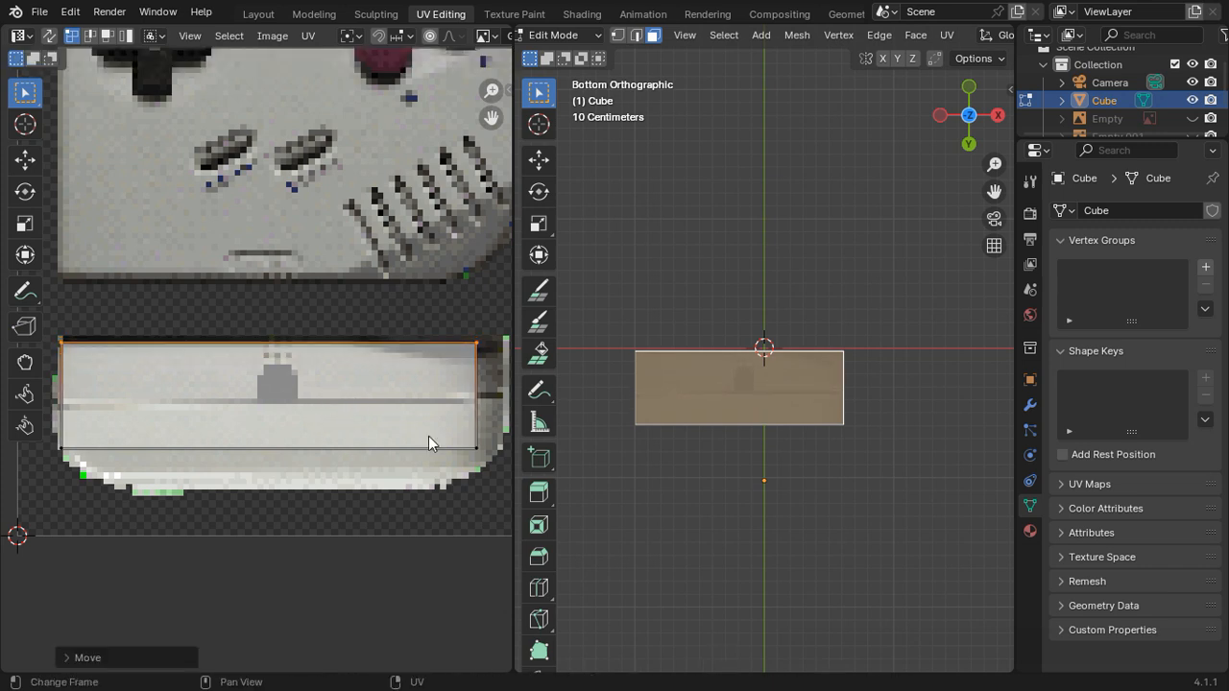
Step: Move the bottom UV island's two right vertices about 0.0135 along X toward the bottom picture's right edge
{"action": "left_click", "coordinate": [471, 460]}
{"action": "middle_click_drag", "start_coordinate": [485, 384], "coordinate": [372, 365]}
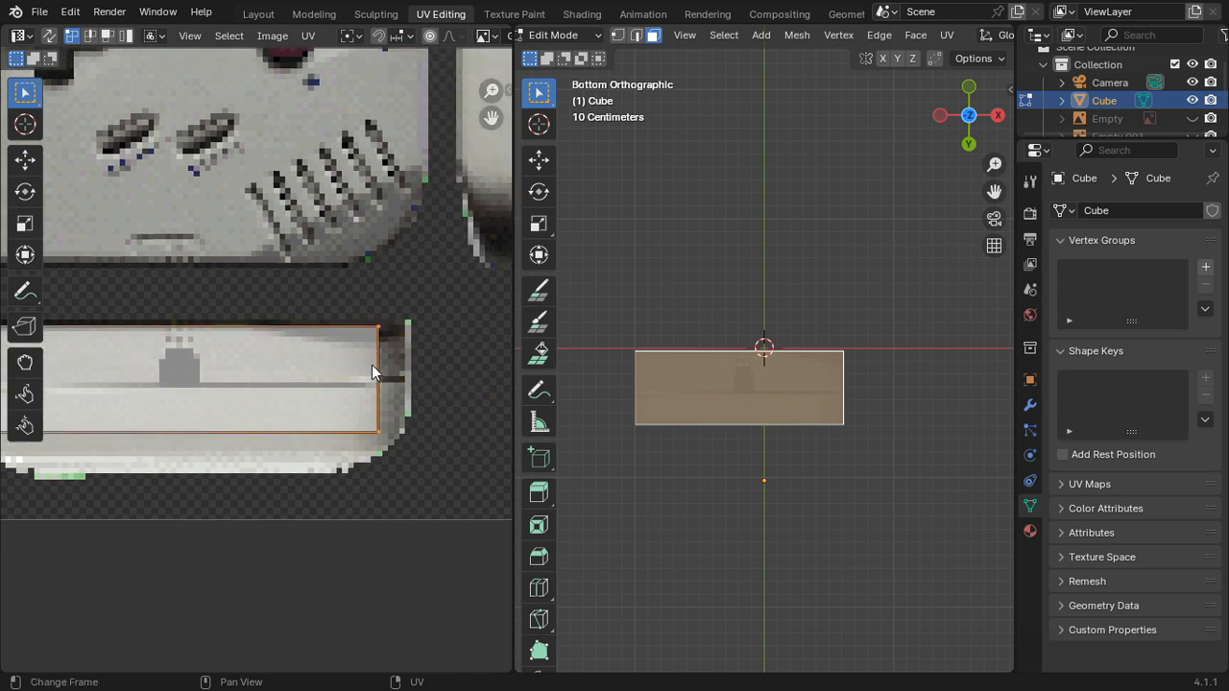
{"action": "key", "text": "g"}
{"action": "key", "text": "x"}
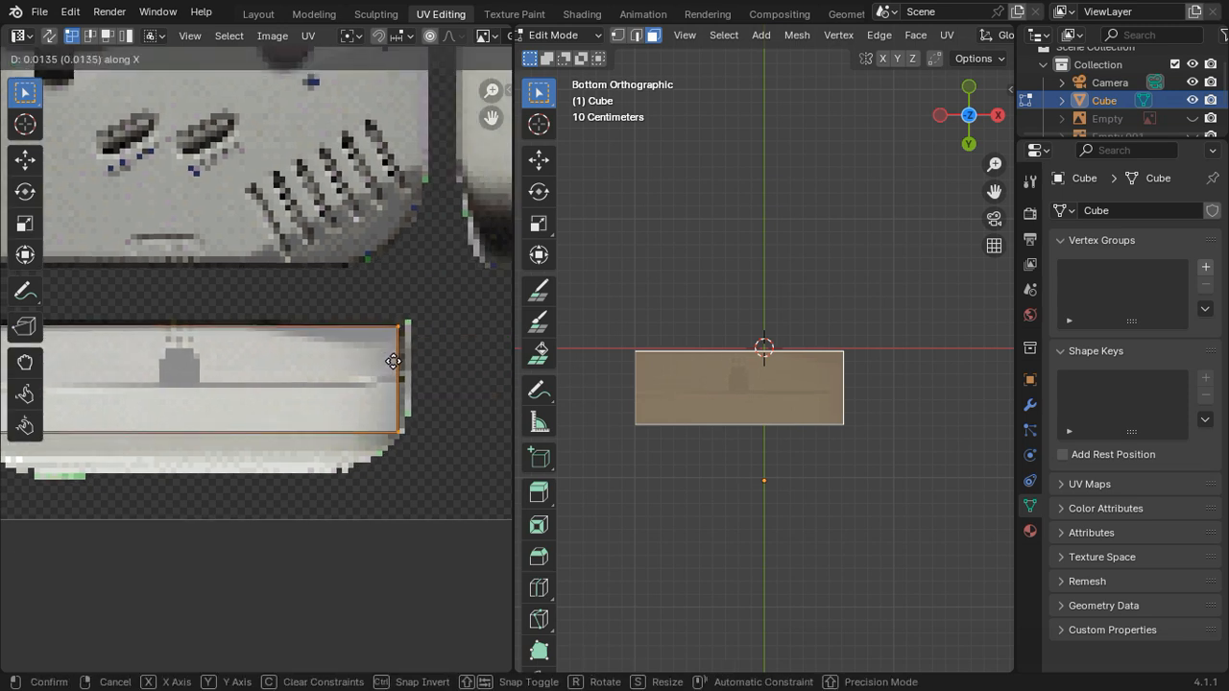
{"action": "left_click", "coordinate": [393, 361]}
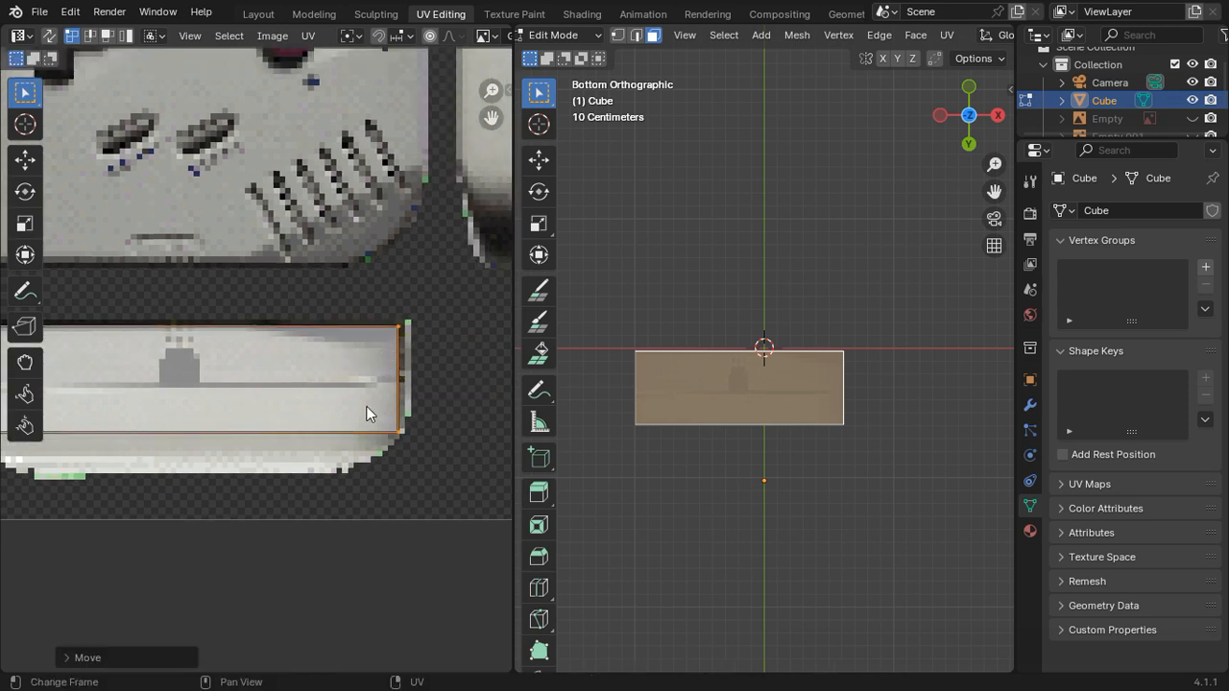
{"action": "key", "text": "Tab"}
{"action": "key", "text": "Tab"}
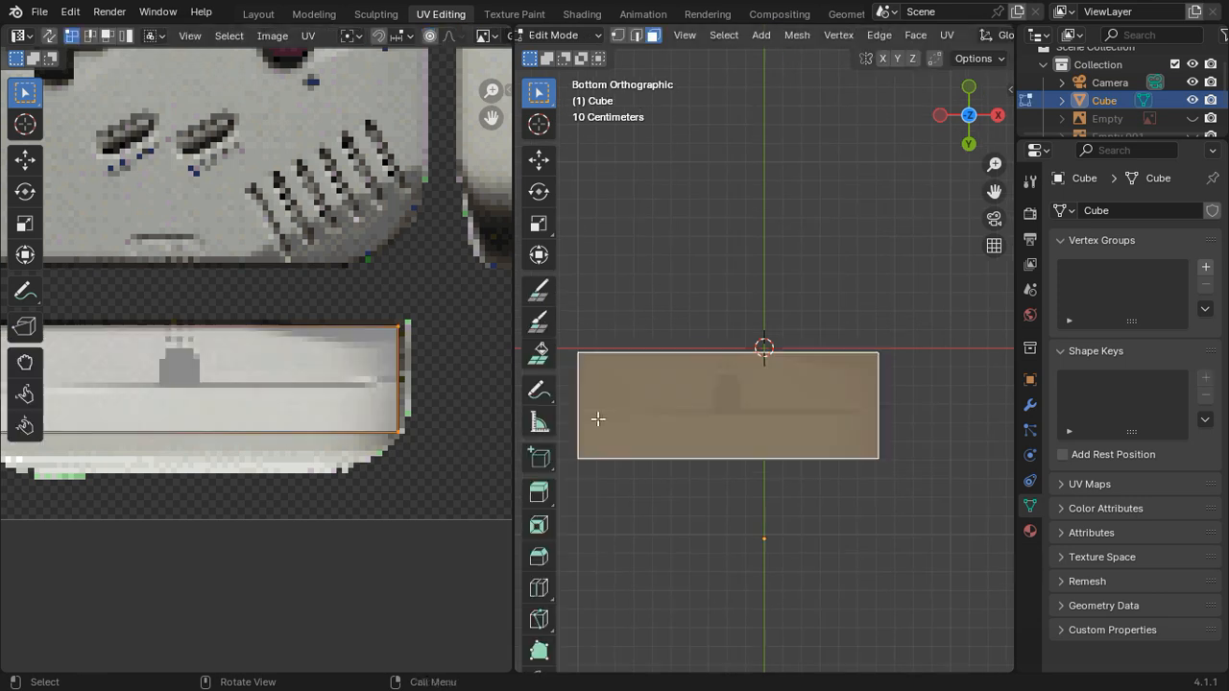
Step: Move the bottom UV island's right vertices about 0.0034 further along X to reach the picture's outermost pixels
{"action": "scroll", "coordinate": [415, 436], "scroll_direction": "up", "scroll_amount": 3}
{"action": "middle_click_drag", "start_coordinate": [145, 469], "coordinate": [502, 465]}
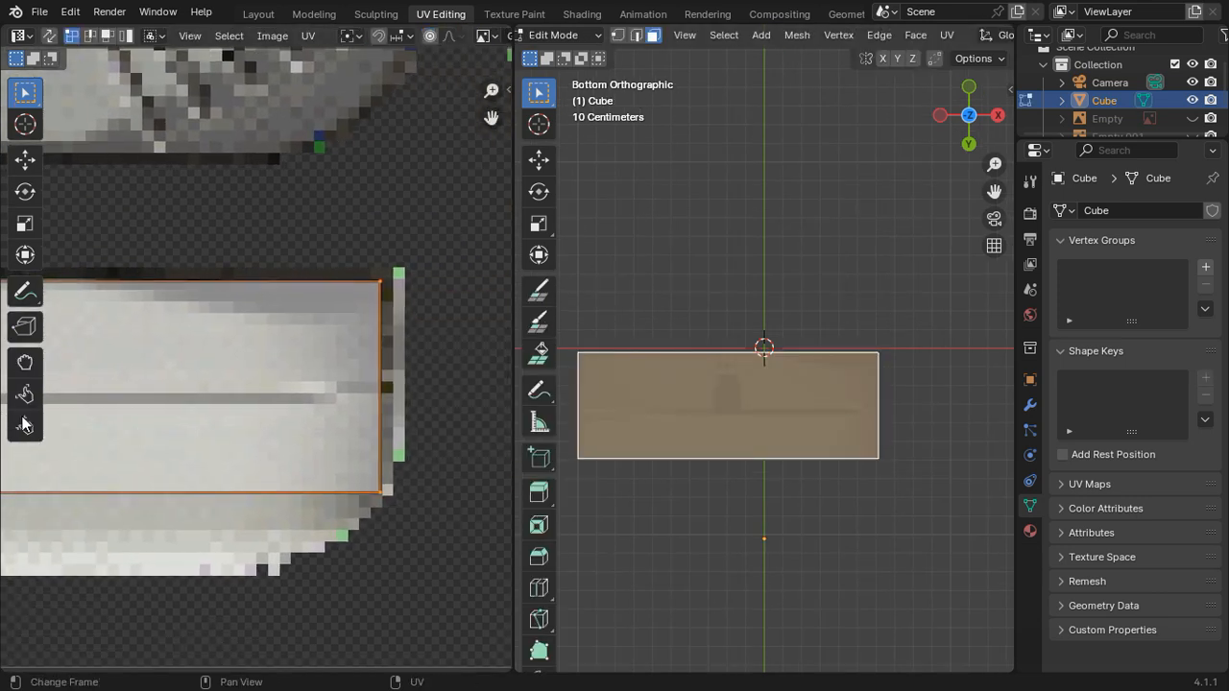
{"action": "key", "text": "g"}
{"action": "key", "text": "x"}
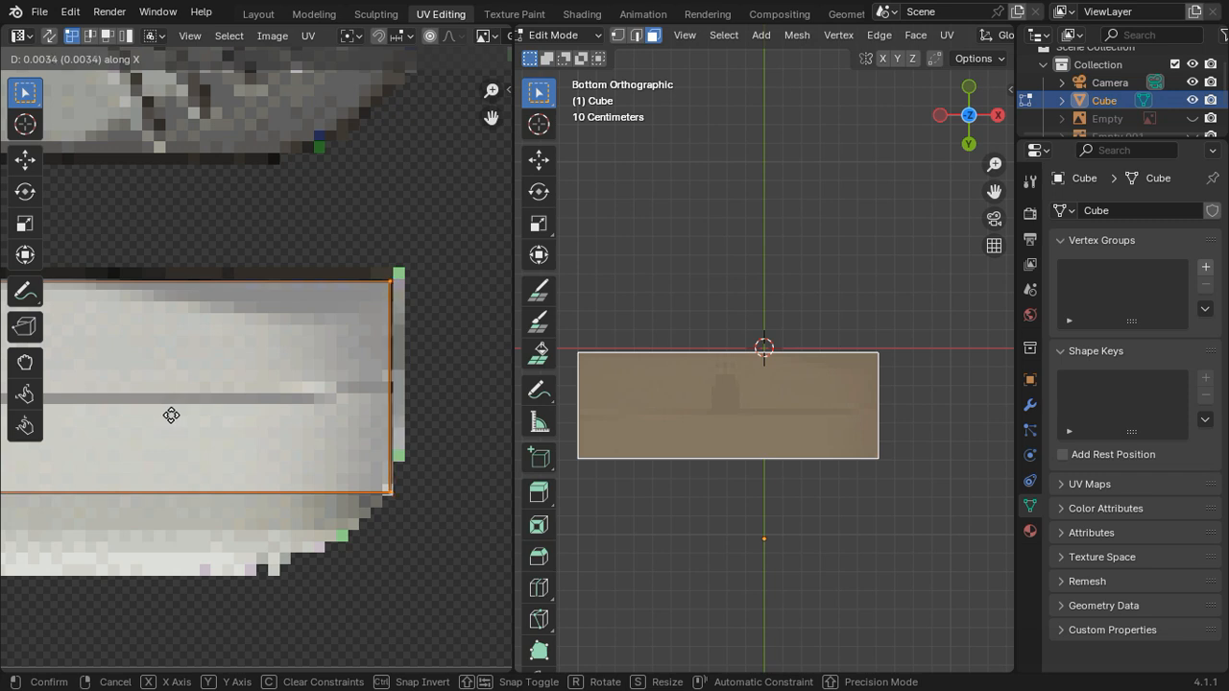
{"action": "left_click", "coordinate": [173, 416]}
Step: Move the bottom UV island's two left vertices about -0.0018 along X onto the picture's left edge
{"action": "middle_click_drag", "start_coordinate": [173, 417], "coordinate": [360, 455], "text": "shift"}
{"action": "left_click", "coordinate": [248, 518]}
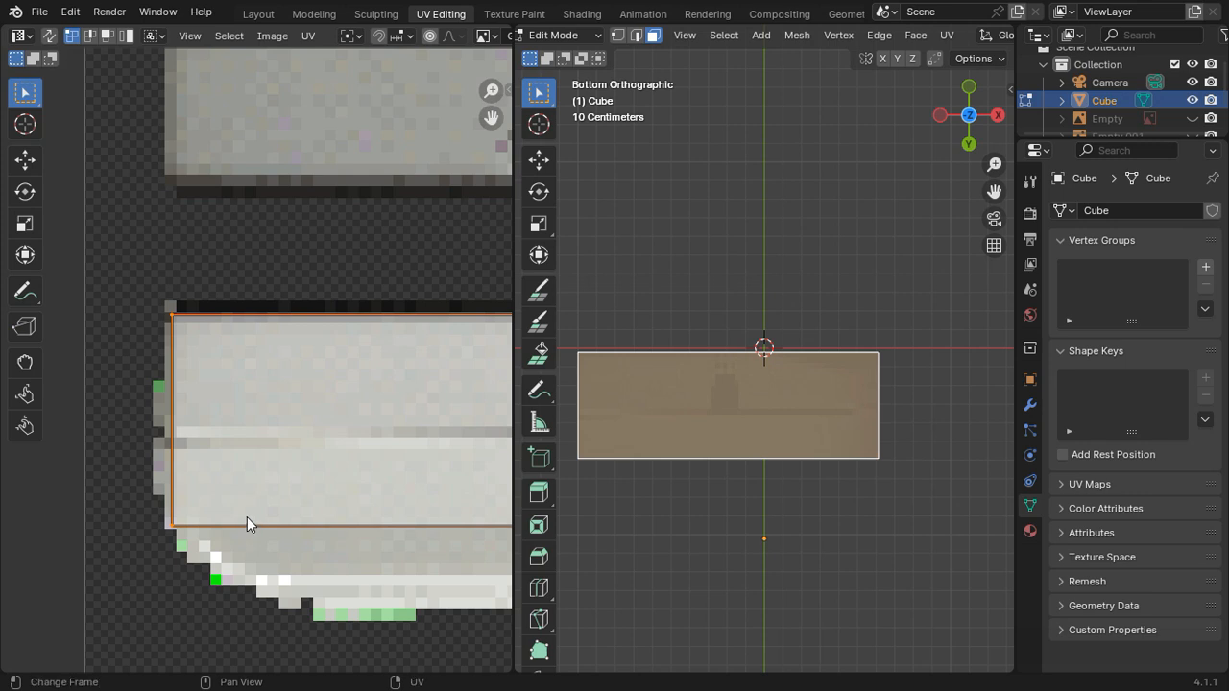
{"action": "key", "text": "g"}
{"action": "key", "text": "y"}
{"action": "key", "text": "x"}
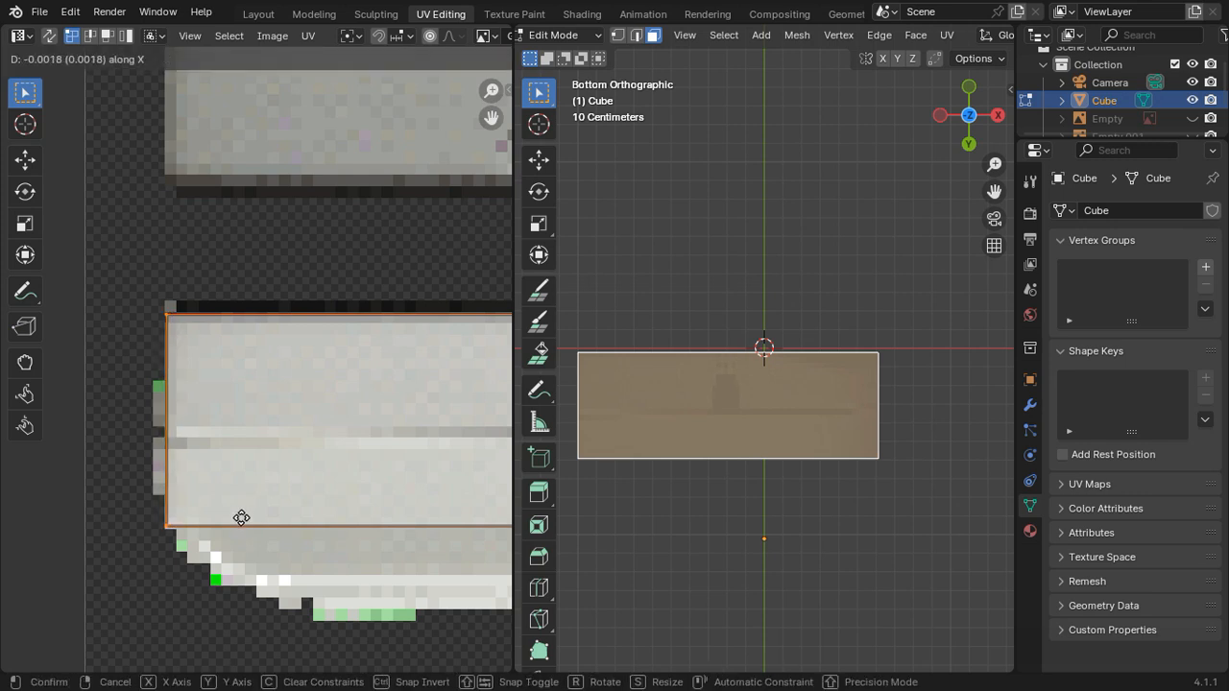
{"action": "left_click", "coordinate": [241, 517]}
Step: Rotate the bottom face's whole UV island by -180 degrees and inspect the texture on the cube in Object Mode
{"action": "key", "text": "Tab"}
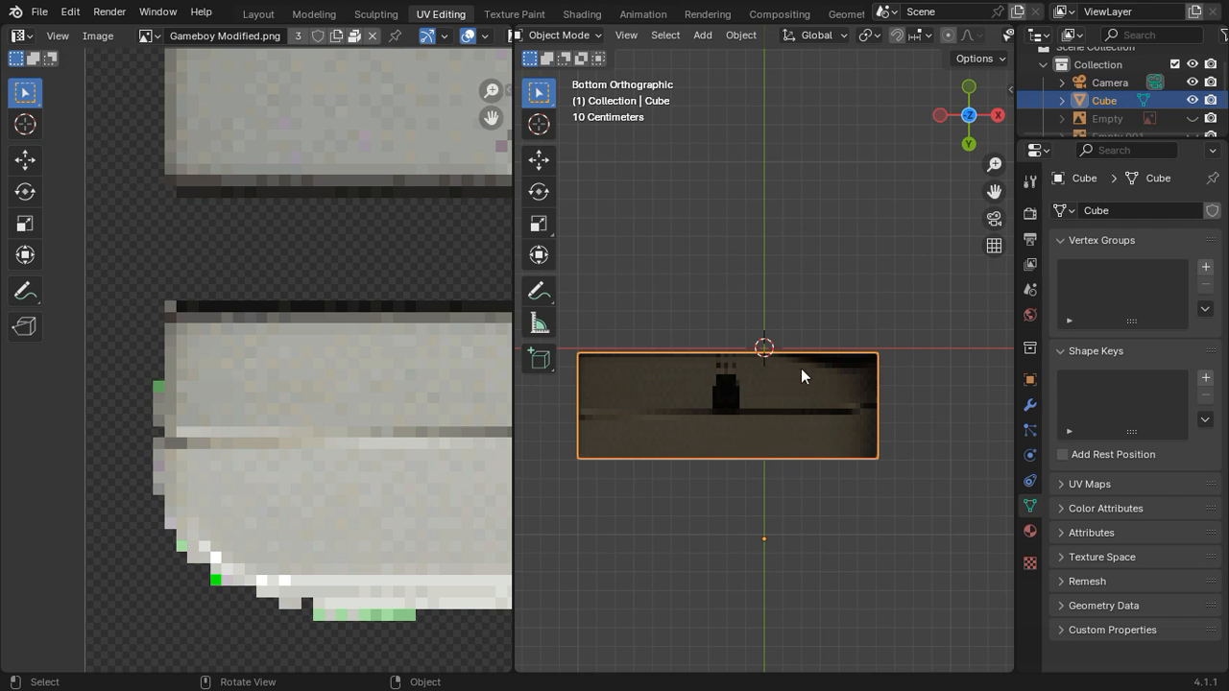
{"action": "middle_click_drag", "start_coordinate": [801, 368], "coordinate": [921, 423]}
{"action": "scroll", "coordinate": [305, 435], "scroll_direction": "down", "scroll_amount": 10}
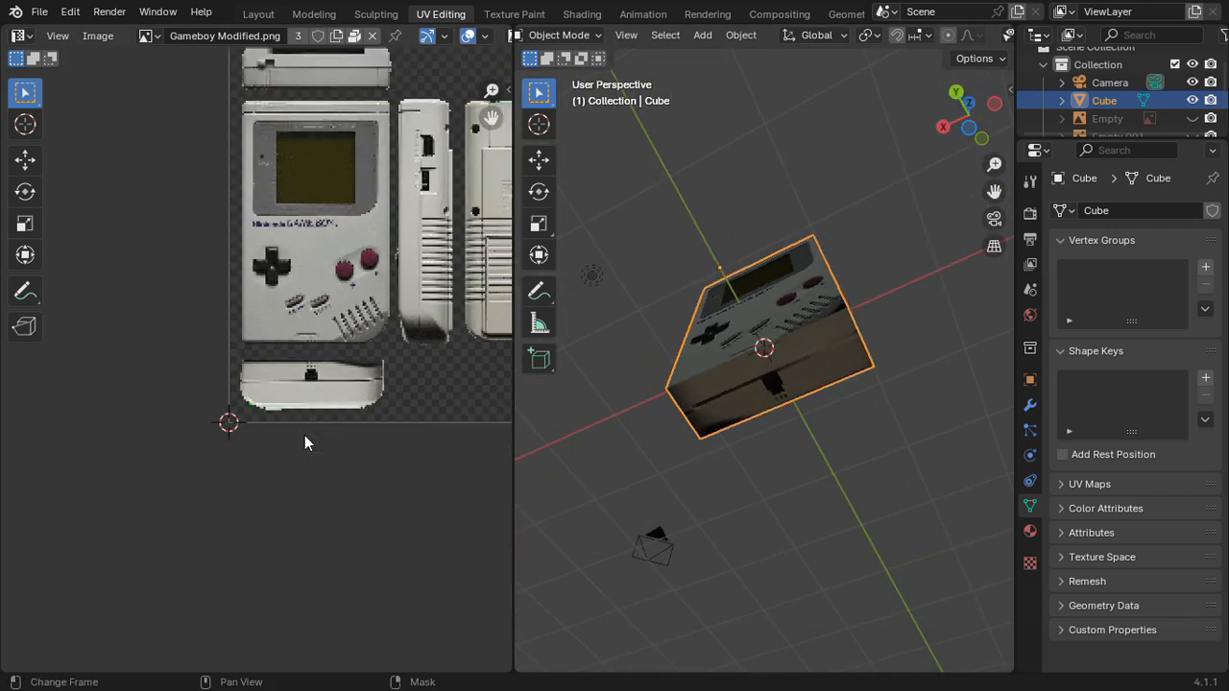
{"action": "scroll", "coordinate": [321, 433], "scroll_direction": "up", "scroll_amount": 2}
{"action": "key", "text": "Tab"}
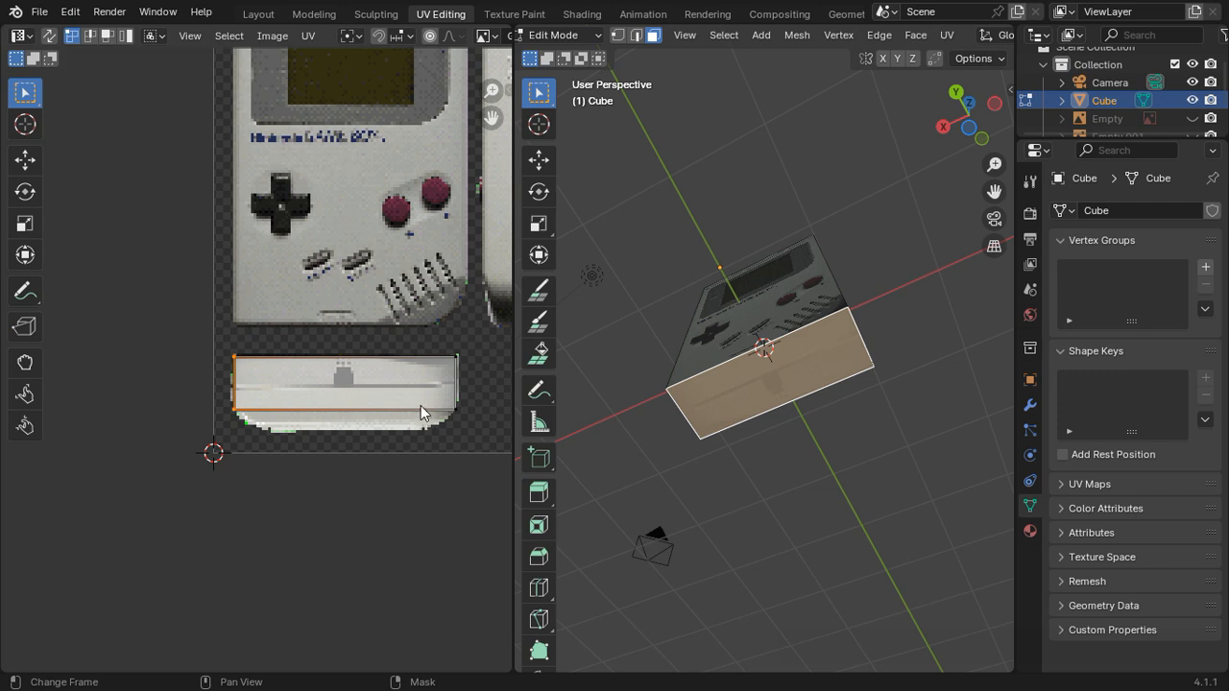
{"action": "key", "text": "r"}
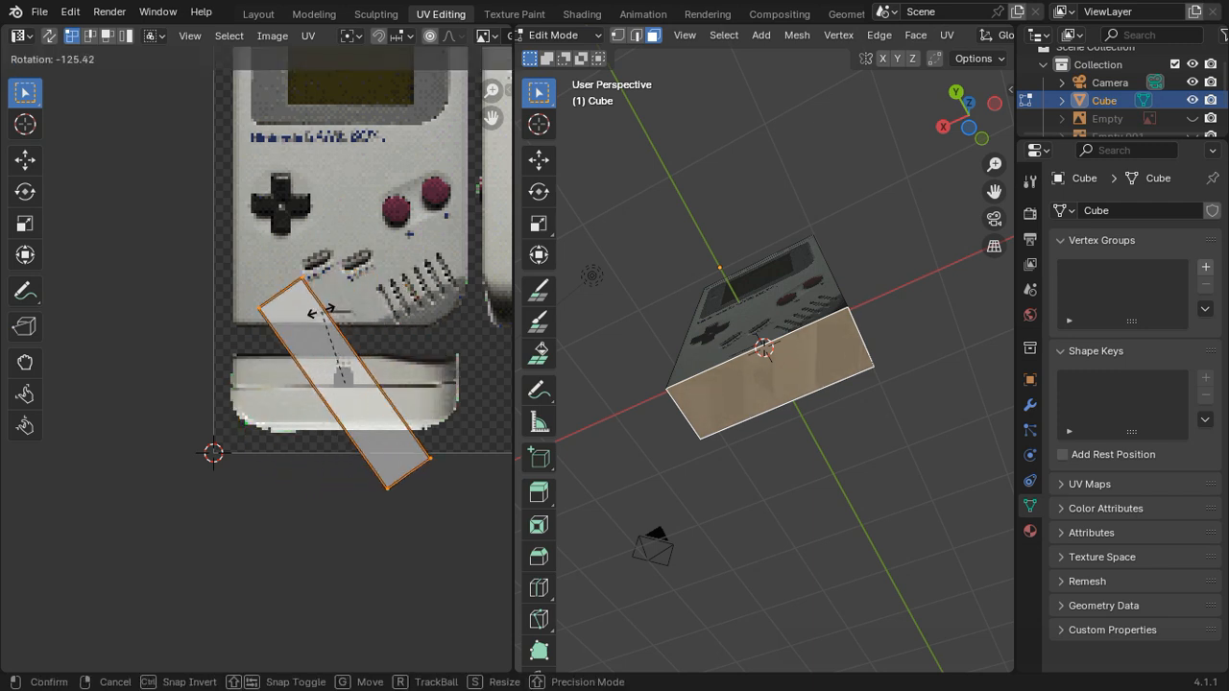
{"action": "type", "text": "-180"}
{"action": "key", "text": "Return"}
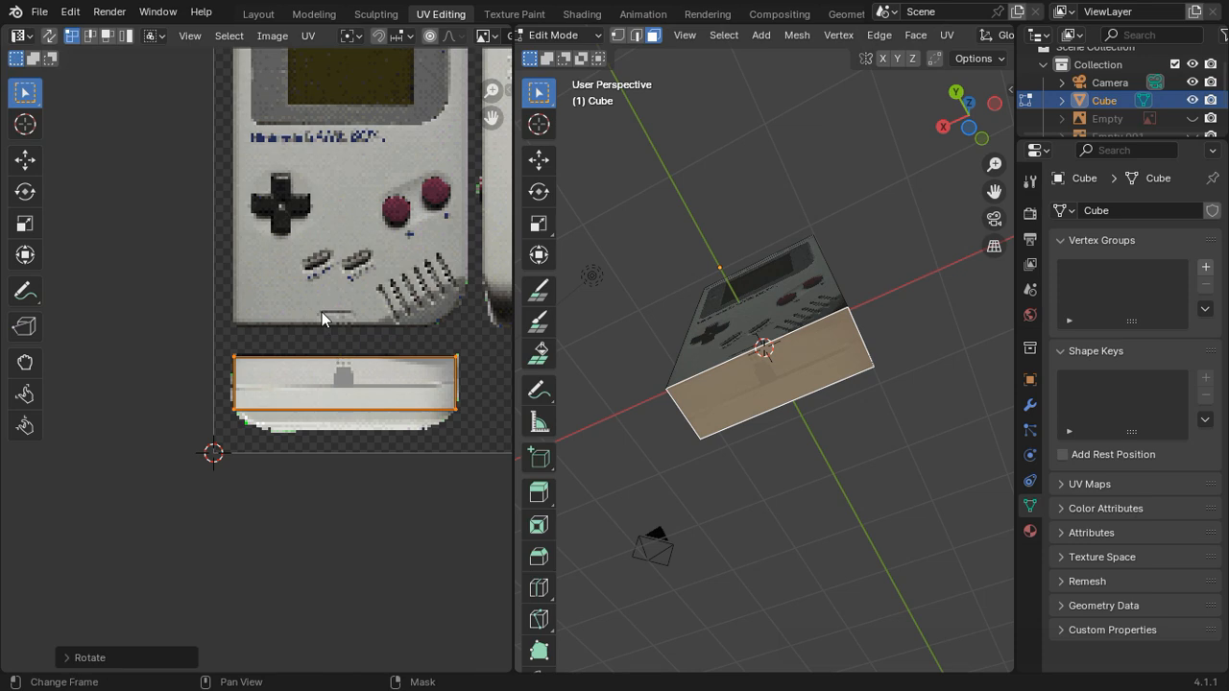
{"action": "key", "text": "Tab"}
{"action": "middle_click_drag", "start_coordinate": [666, 359], "coordinate": [602, 461]}
Step: Select the cube's top face and unwrap it with Project from View in the top orthographic view
{"action": "key", "text": "Tab"}
{"action": "middle_click_drag", "start_coordinate": [847, 190], "coordinate": [829, 251]}
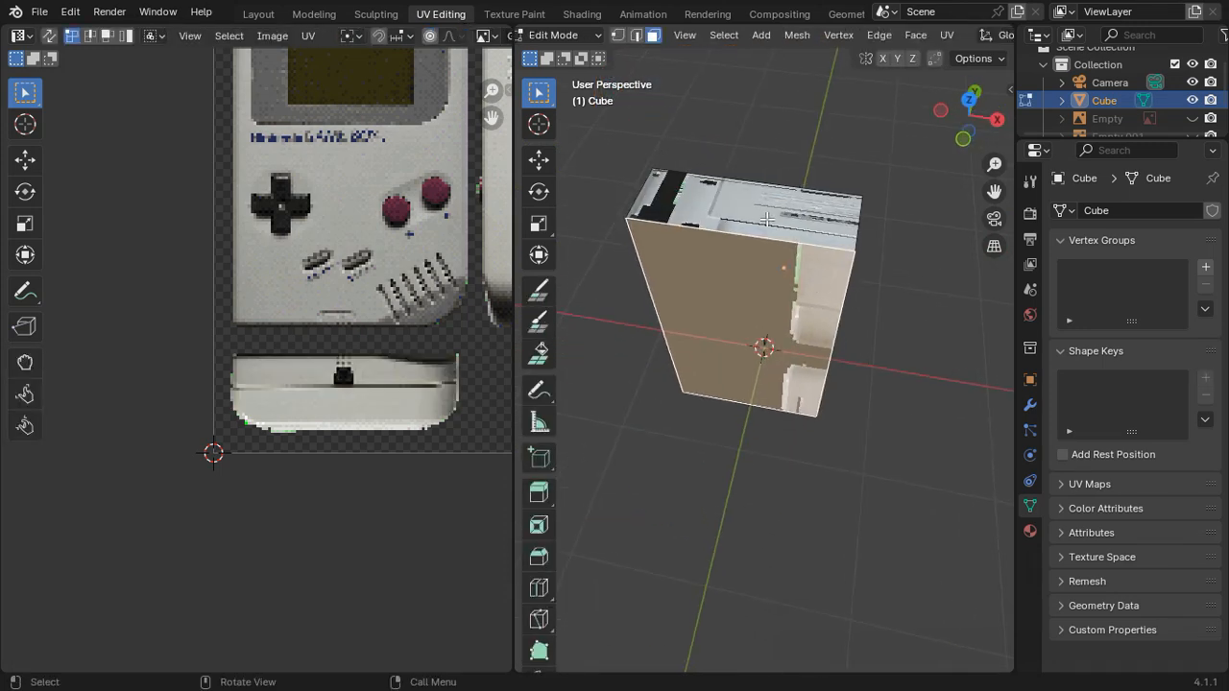
{"action": "left_click", "coordinate": [778, 223]}
{"action": "left_click", "coordinate": [971, 101]}
{"action": "key", "text": "u"}
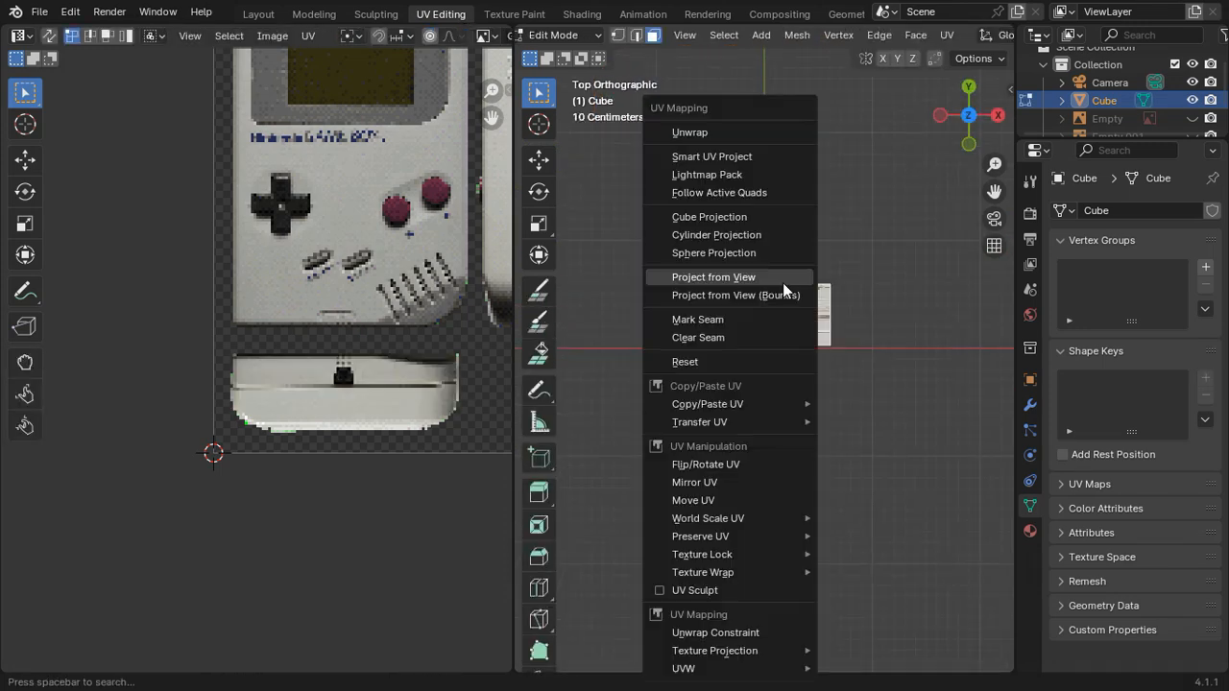
{"action": "left_click", "coordinate": [782, 283]}
Step: Move the top face's UV island onto the top-view picture above the front view
{"action": "scroll", "coordinate": [307, 355], "scroll_direction": "down", "scroll_amount": 4}
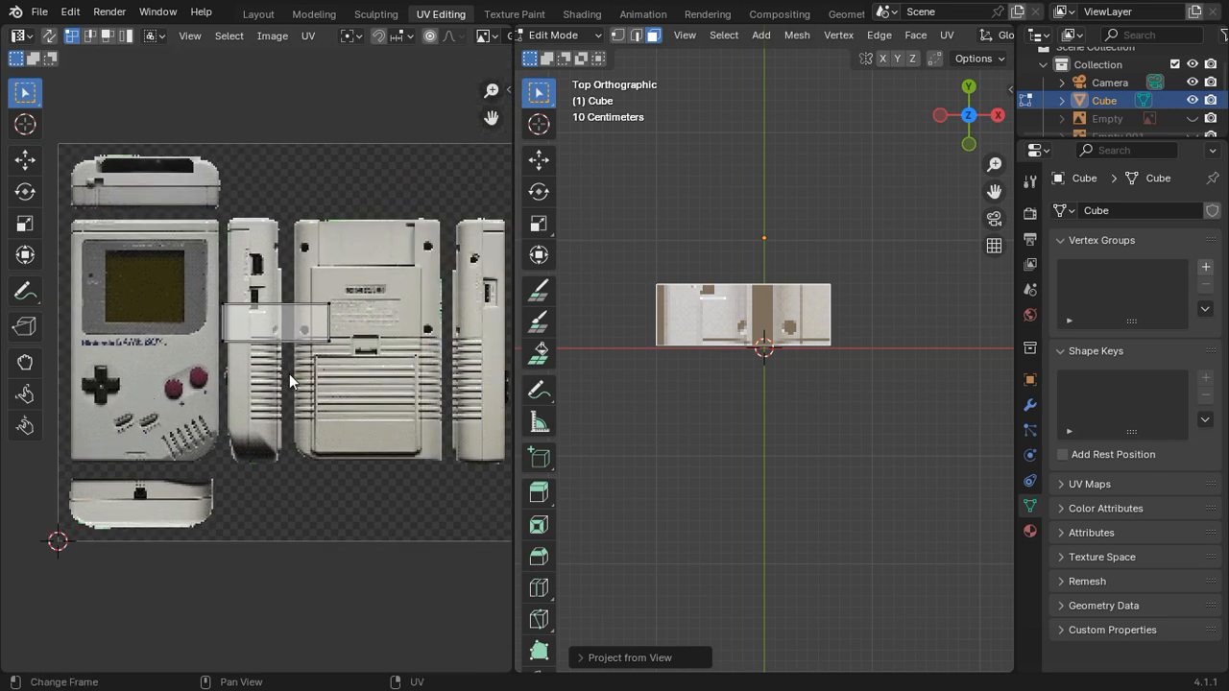
{"action": "key", "text": "g"}
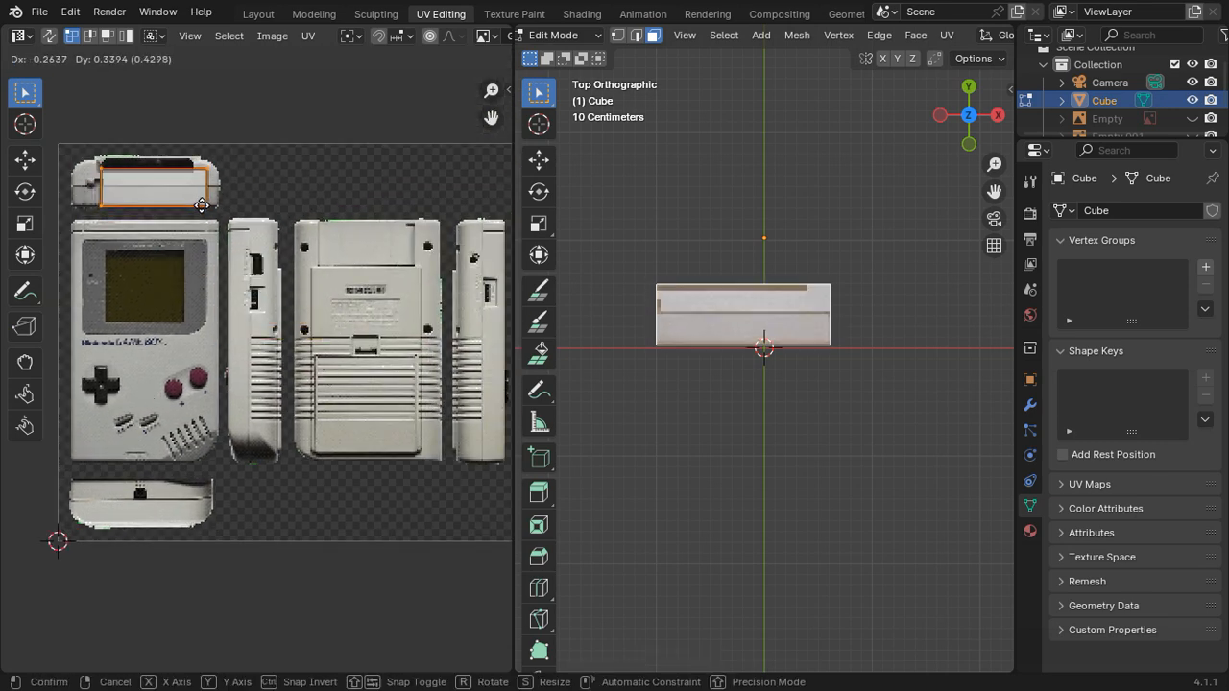
{"action": "left_click", "coordinate": [190, 197]}
Step: Shift the top face's UV island about 0.0040 along Y to meet the lower edge of the top-view picture
{"action": "scroll", "coordinate": [190, 197], "scroll_direction": "up", "scroll_amount": 3}
{"action": "middle_click_drag", "start_coordinate": [190, 197], "coordinate": [452, 428], "text": "shift"}
{"action": "scroll", "coordinate": [452, 428], "scroll_direction": "up", "scroll_amount": 2}
{"action": "middle_click_drag", "start_coordinate": [299, 195], "coordinate": [158, 233], "text": "shift"}
{"action": "scroll", "coordinate": [236, 270], "scroll_direction": "up", "scroll_amount": 3}
{"action": "middle_click_drag", "start_coordinate": [235, 270], "coordinate": [358, 506], "text": "shift"}
{"action": "key", "text": "g"}
{"action": "key", "text": "y"}
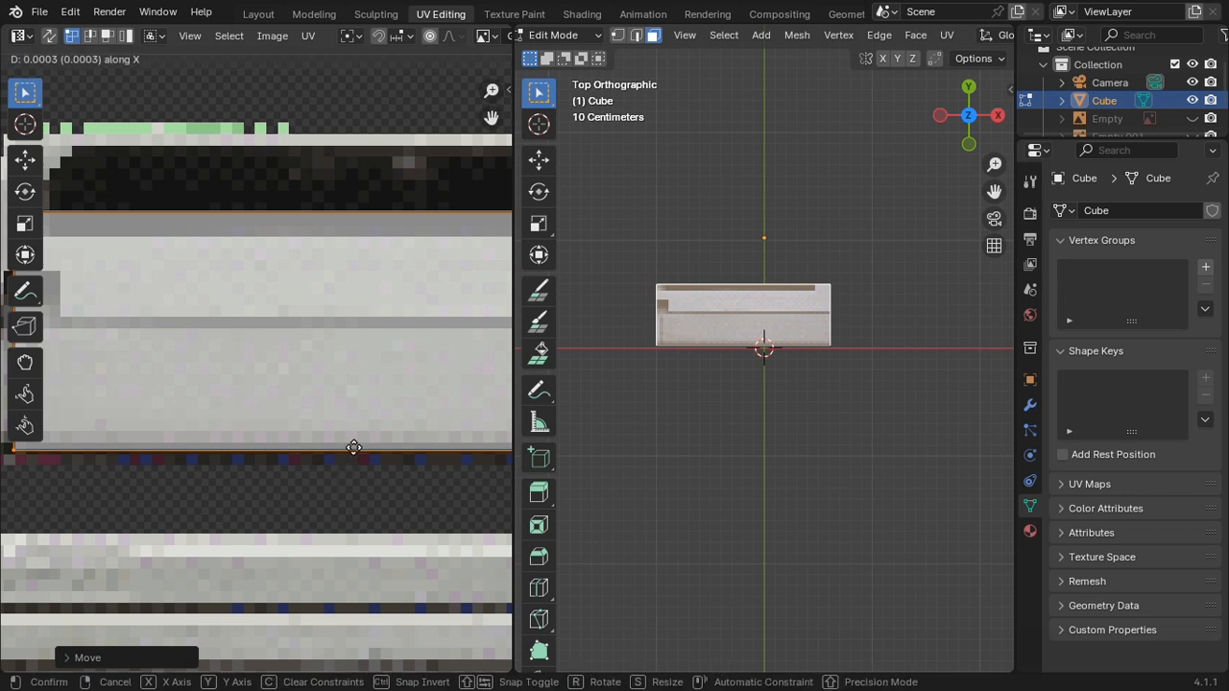
{"action": "key", "text": "y"}
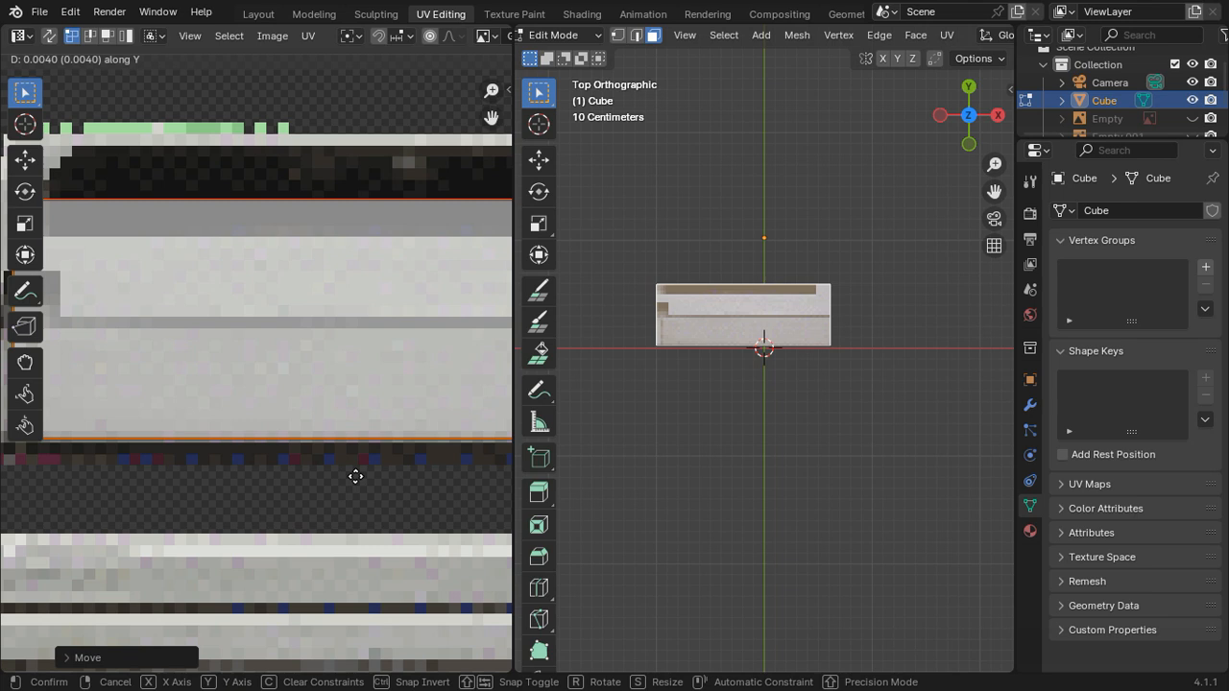
{"action": "left_click", "coordinate": [355, 476]}
Step: Move the top UV island's two upper vertices about 0.0135 along Y to take in the dark cartridge slot
{"action": "scroll", "coordinate": [354, 457], "scroll_direction": "down", "scroll_amount": 5}
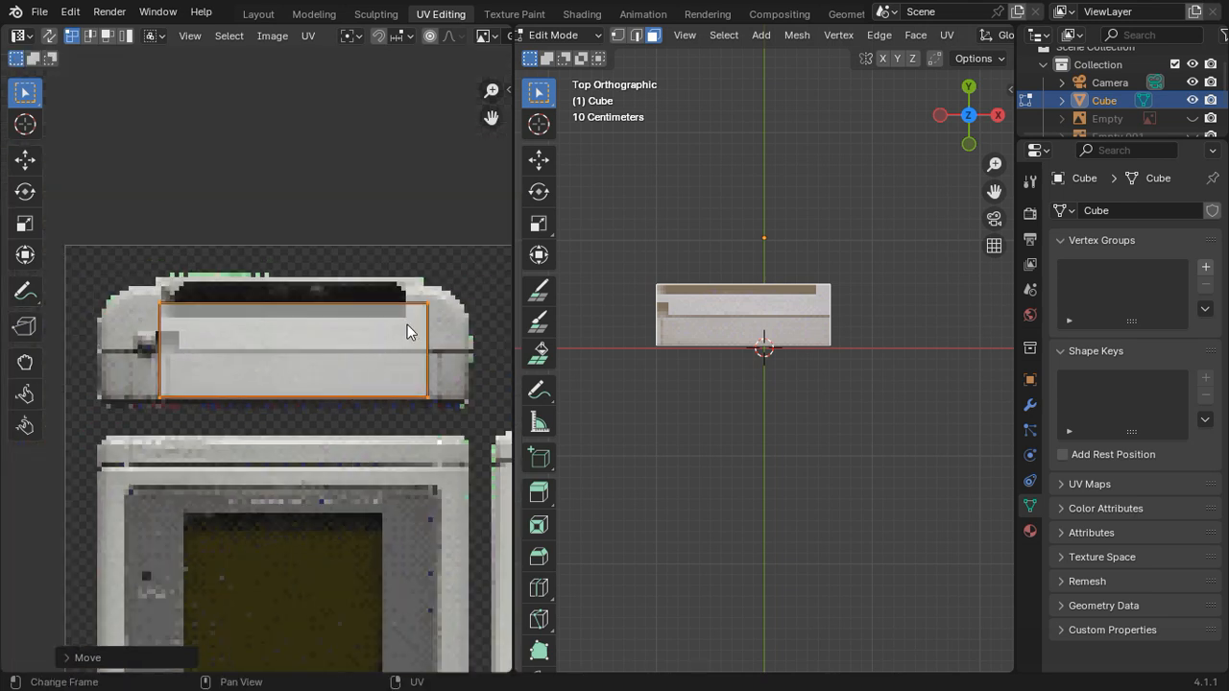
{"action": "scroll", "coordinate": [282, 358], "scroll_direction": "up", "scroll_amount": 1}
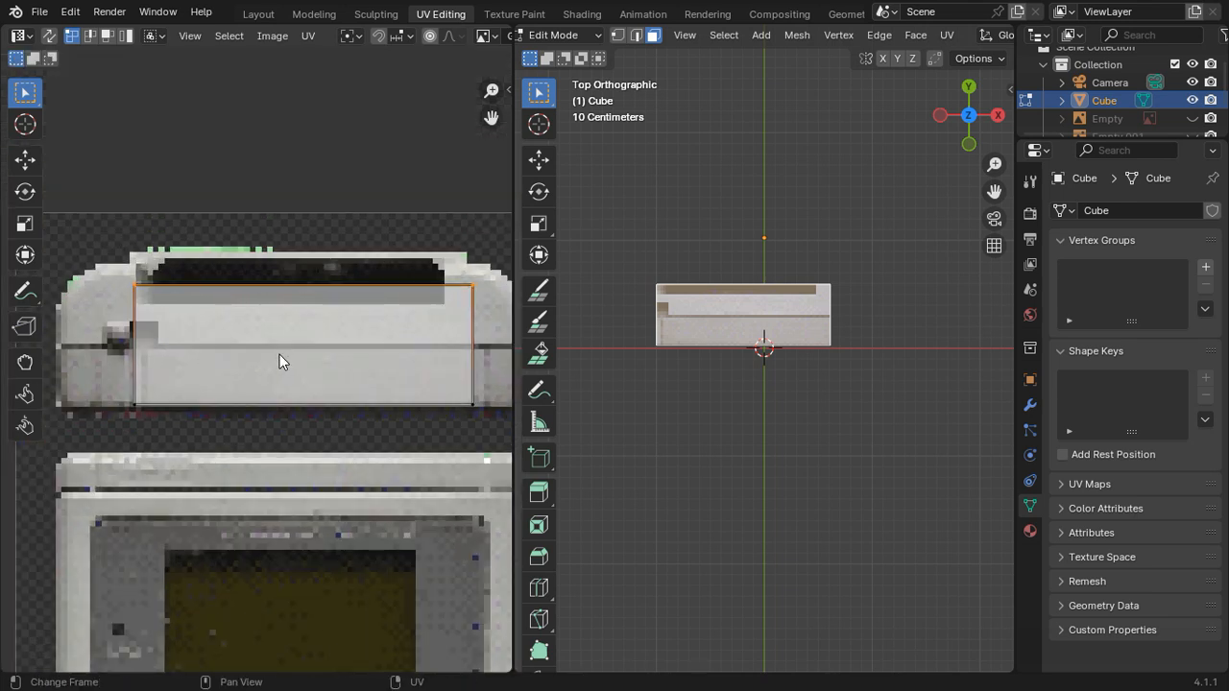
{"action": "key", "text": "g"}
{"action": "key", "text": "y"}
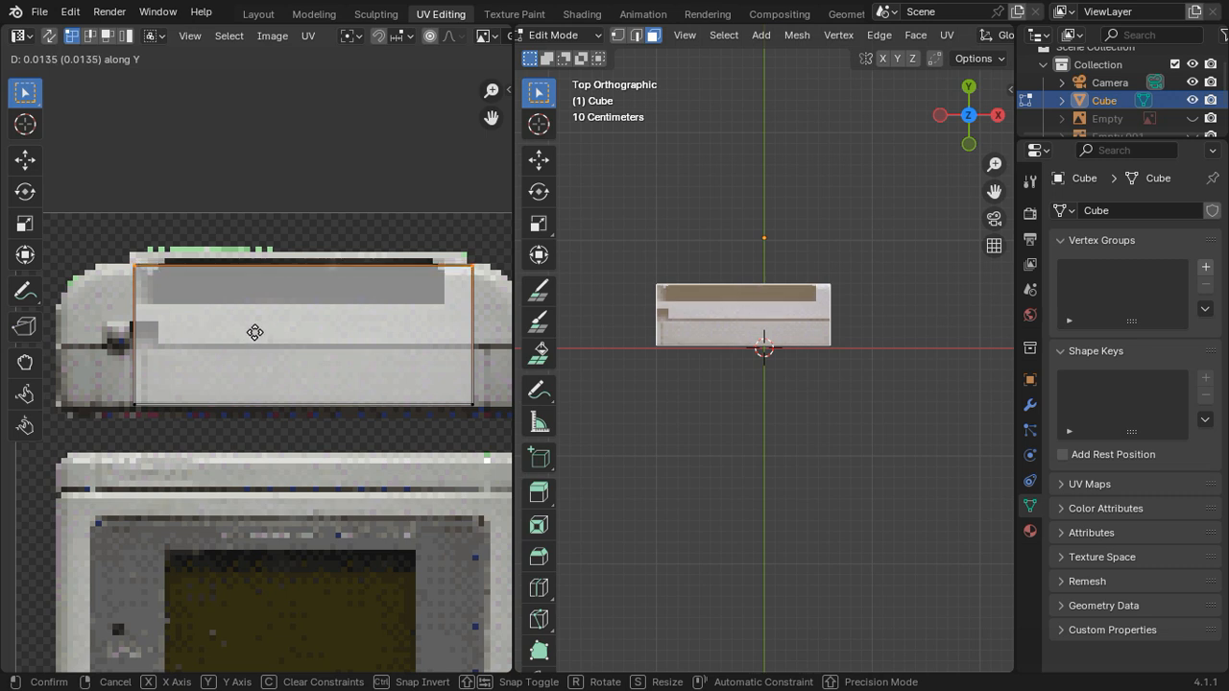
{"action": "left_click", "coordinate": [254, 331]}
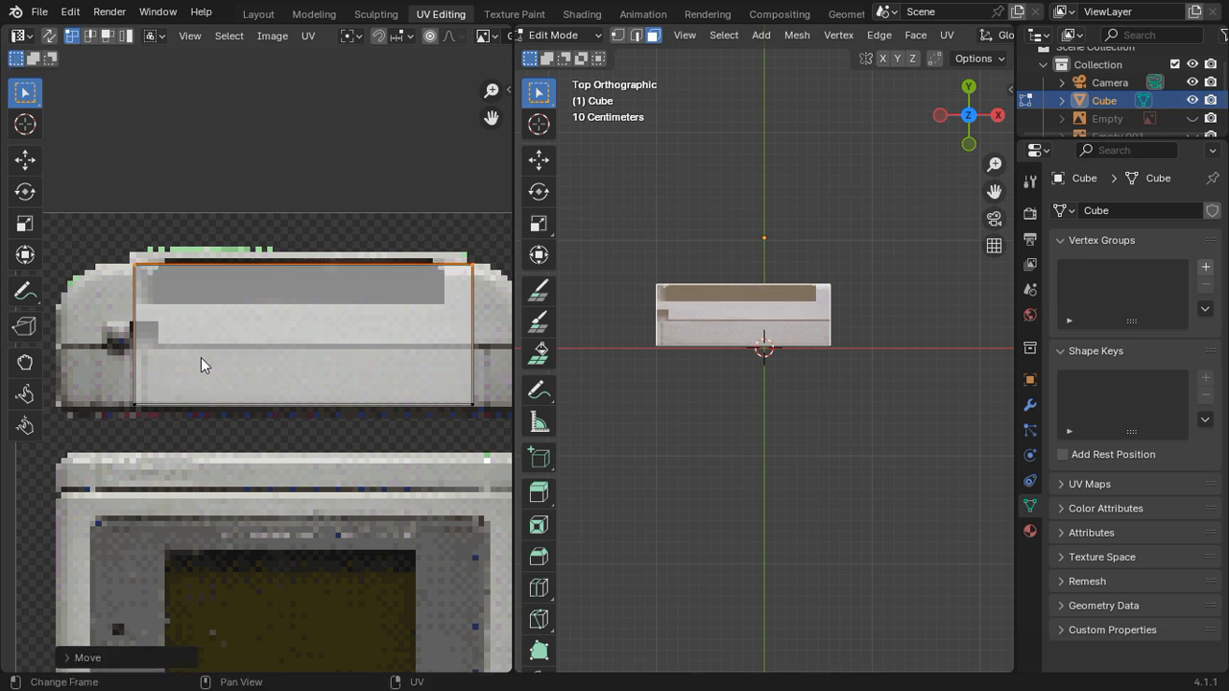
Step: Move the top UV island's two left vertices about -0.0468 along X to the top-view picture's left edge
{"action": "left_click", "coordinate": [149, 397]}
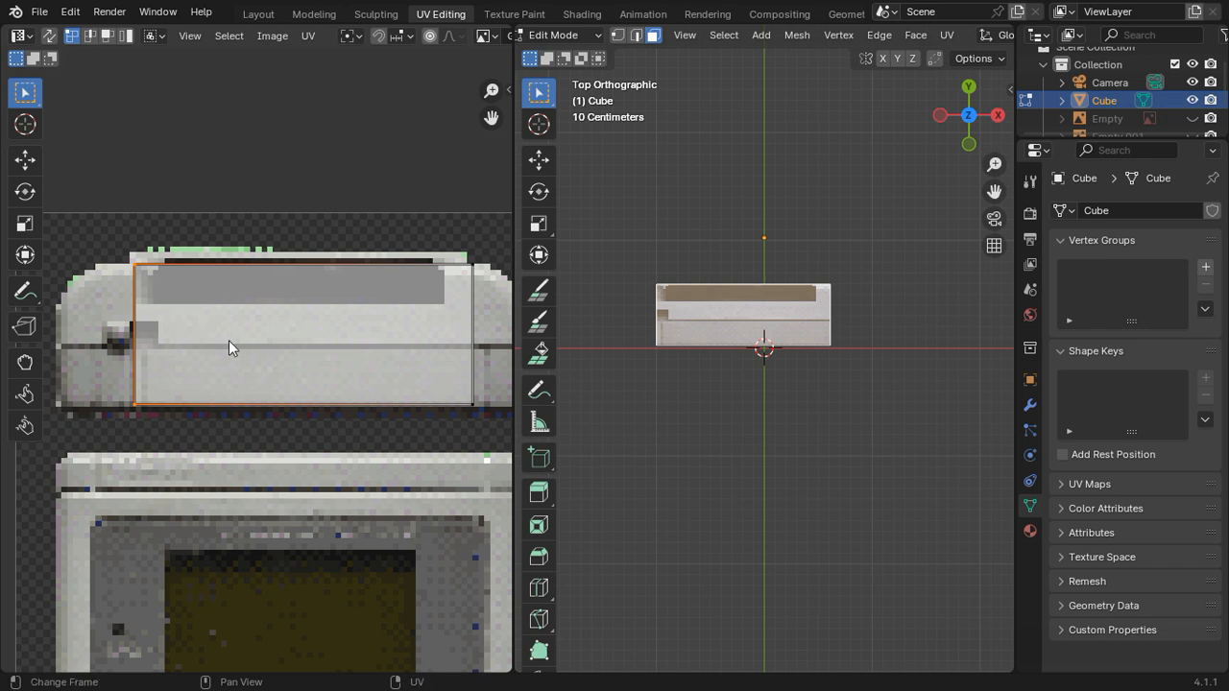
{"action": "key", "text": "g"}
{"action": "key", "text": "x"}
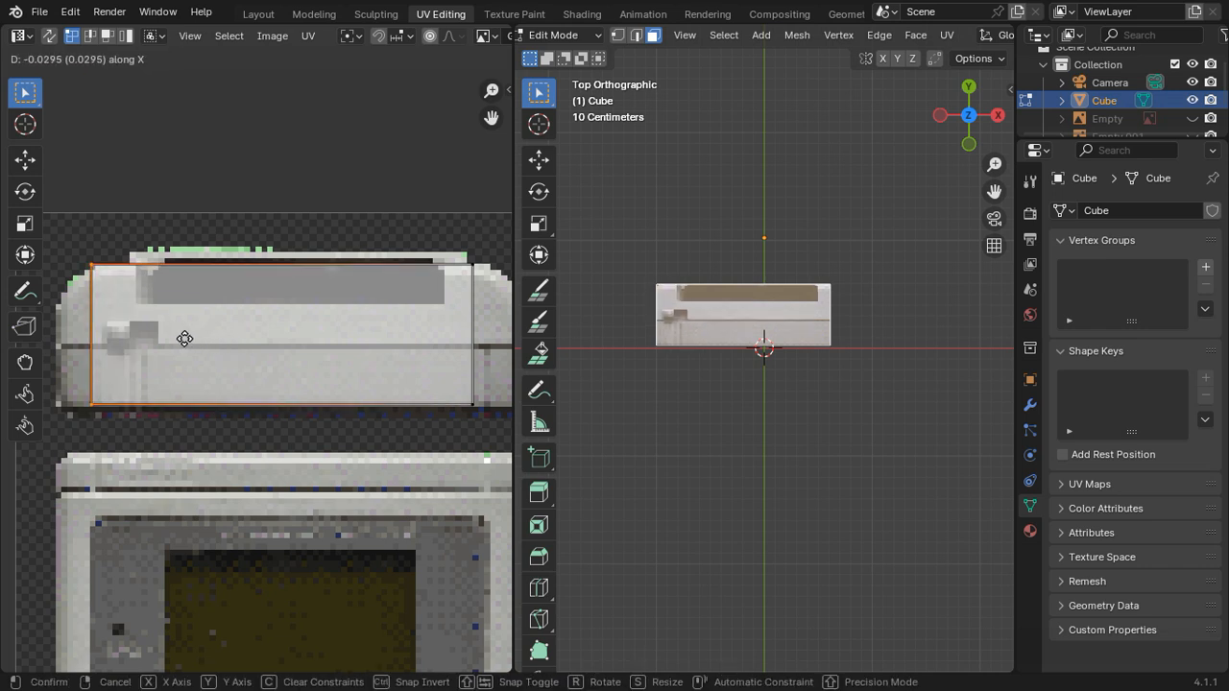
{"action": "left_click", "coordinate": [158, 338]}
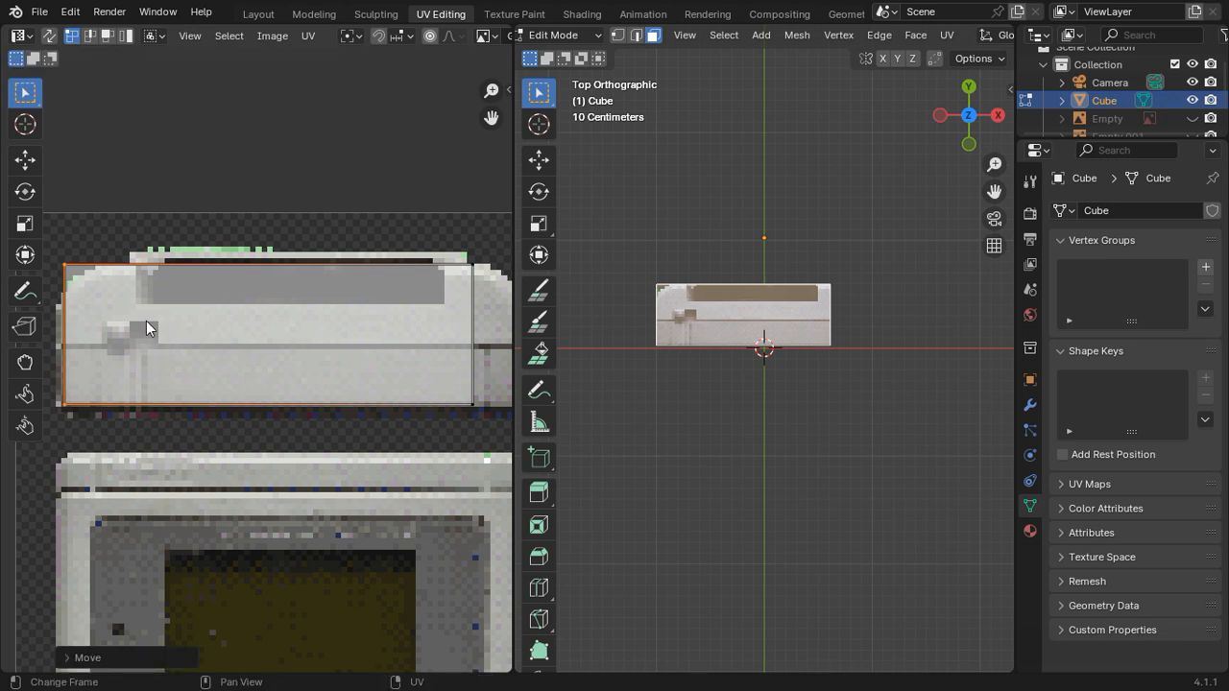
Step: Move the top UV island's two right vertices about 0.0345 along X to the picture's right edge and check the fit of its upper edge
{"action": "left_click", "coordinate": [470, 398]}
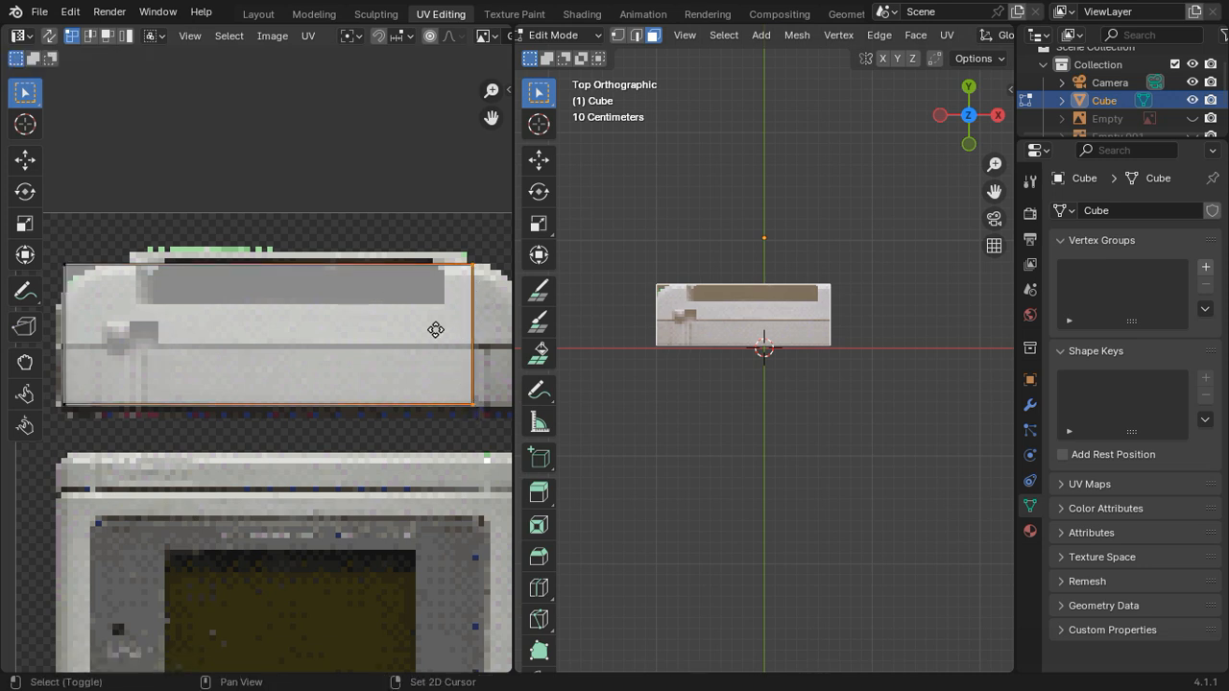
{"action": "middle_click_drag", "start_coordinate": [436, 329], "coordinate": [378, 343]}
{"action": "key", "text": "g"}
{"action": "key", "text": "x"}
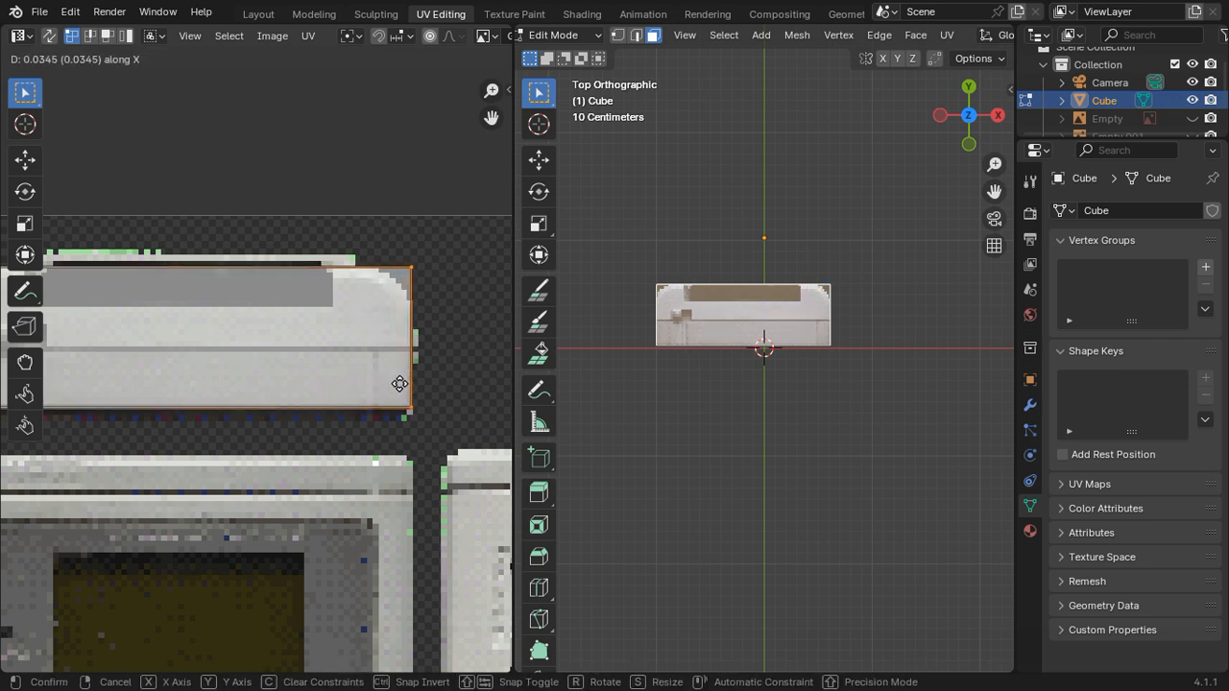
{"action": "left_click", "coordinate": [398, 384]}
{"action": "left_click", "coordinate": [416, 279]}
{"action": "scroll", "coordinate": [337, 345], "scroll_direction": "down", "scroll_amount": 1}
{"action": "middle_click_drag", "start_coordinate": [333, 348], "coordinate": [418, 342]}
{"action": "scroll", "coordinate": [395, 356], "scroll_direction": "up", "scroll_amount": 1}
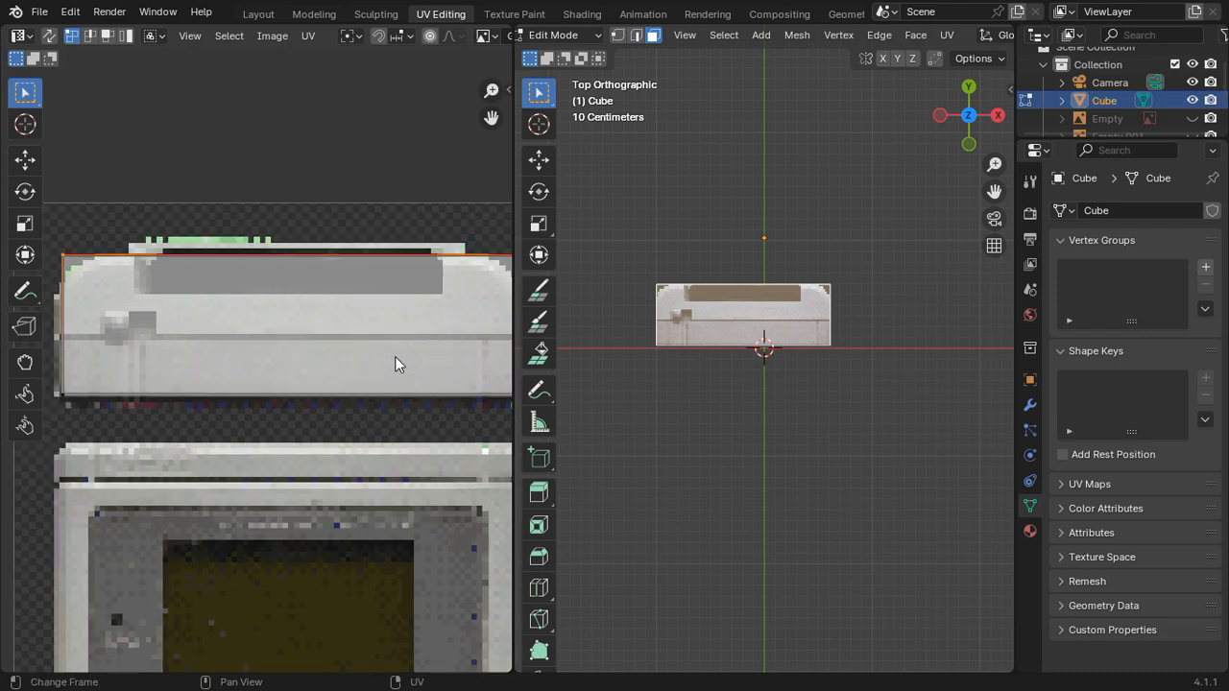
{"action": "scroll", "coordinate": [386, 358], "scroll_direction": "down", "scroll_amount": 1}
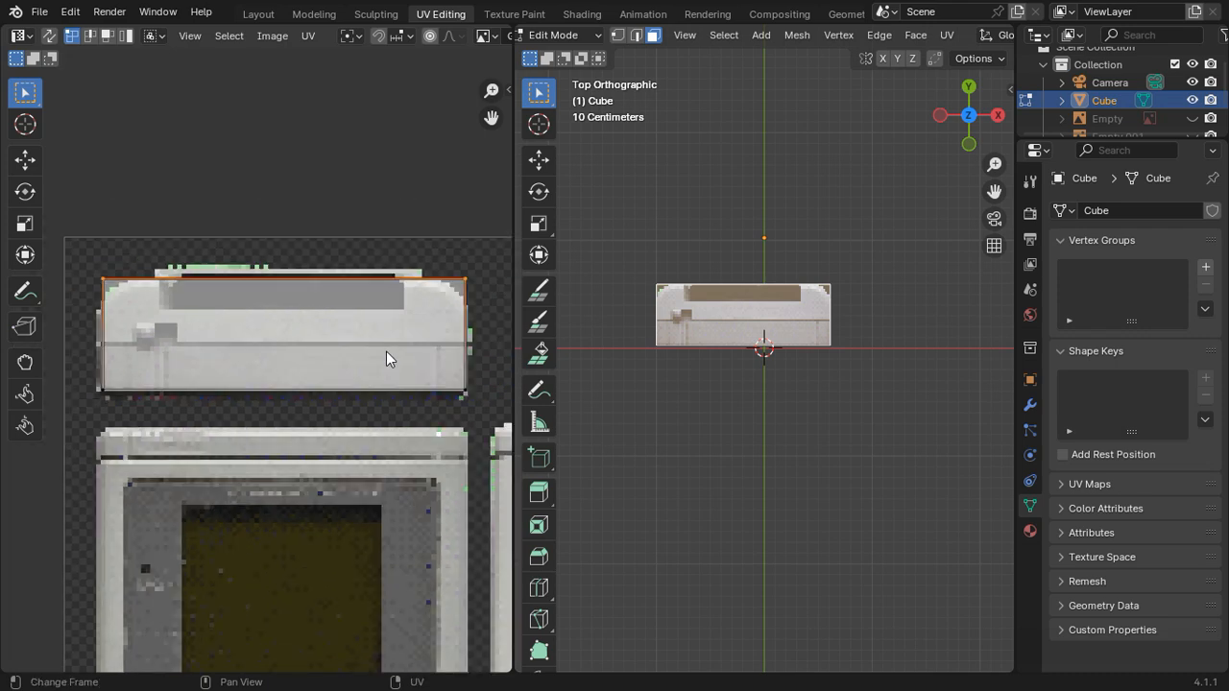
Step: Select the cube's large untextured back face and project its UVs from the straight-on front view
{"action": "key", "text": "Tab"}
{"action": "middle_click_drag", "start_coordinate": [768, 331], "coordinate": [884, 236]}
{"action": "key", "text": "Tab"}
{"action": "left_click", "coordinate": [769, 291]}
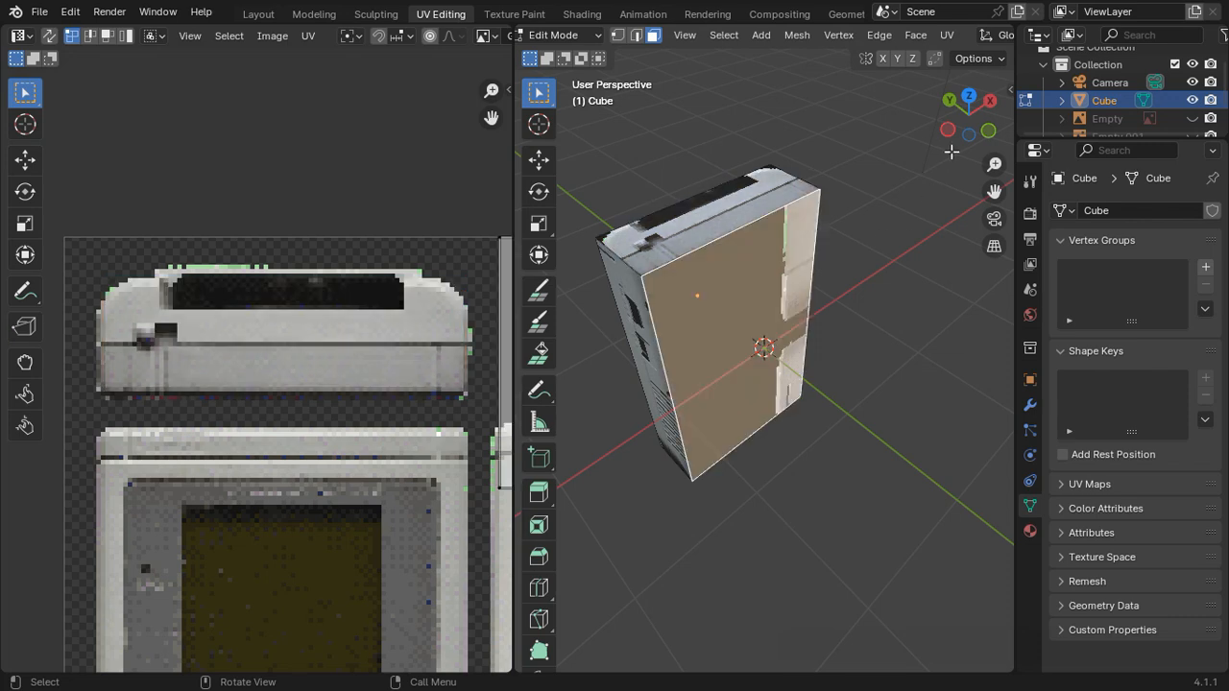
{"action": "left_click", "coordinate": [990, 133]}
{"action": "scroll", "coordinate": [816, 327], "scroll_direction": "up", "scroll_amount": 1}
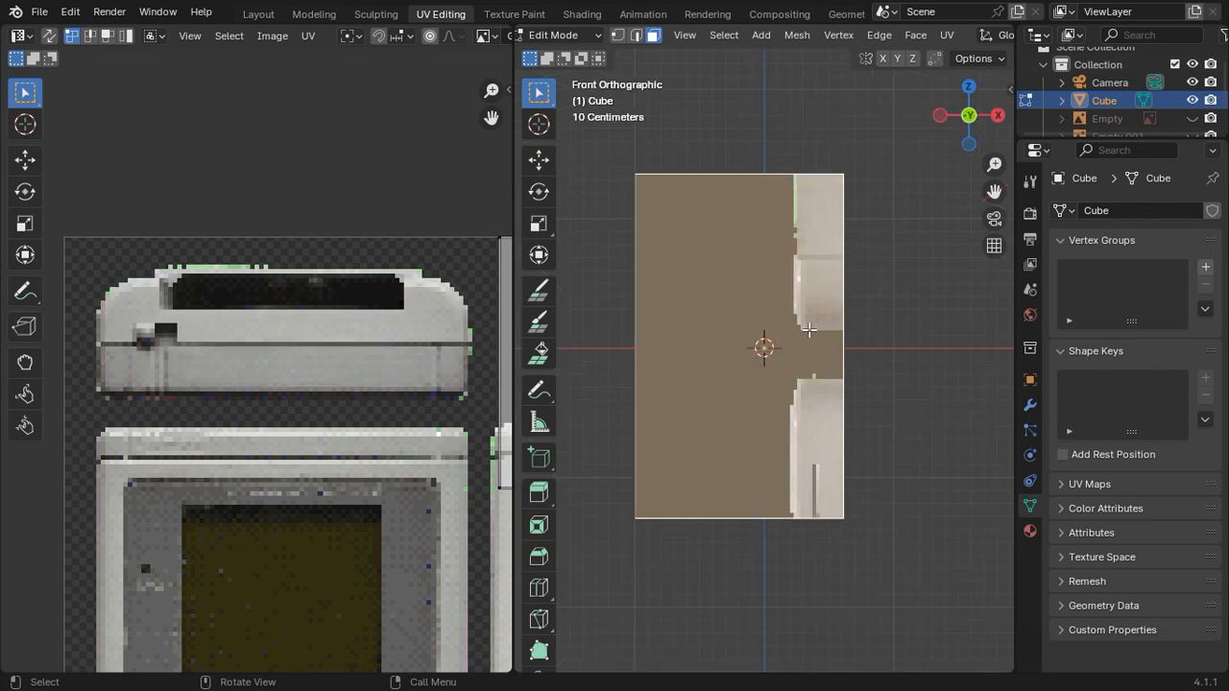
{"action": "key", "text": "u"}
{"action": "left_click", "coordinate": [791, 252]}
{"action": "scroll", "coordinate": [382, 406], "scroll_direction": "down", "scroll_amount": 4}
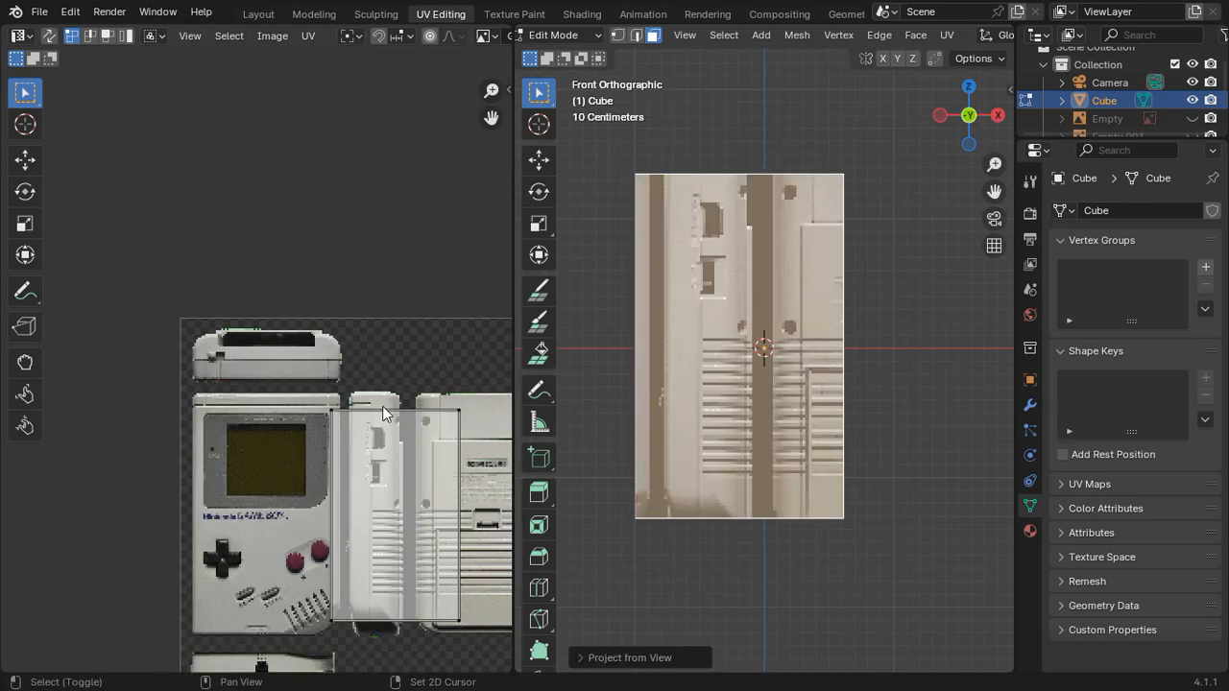
Step: Move the back face's UV island about 0.20 along X onto the back-view picture and scale it about 1.08 along Y
{"action": "middle_click_drag", "start_coordinate": [383, 406], "coordinate": [278, 314]}
{"action": "left_click", "coordinate": [276, 317]}
{"action": "key", "text": "g"}
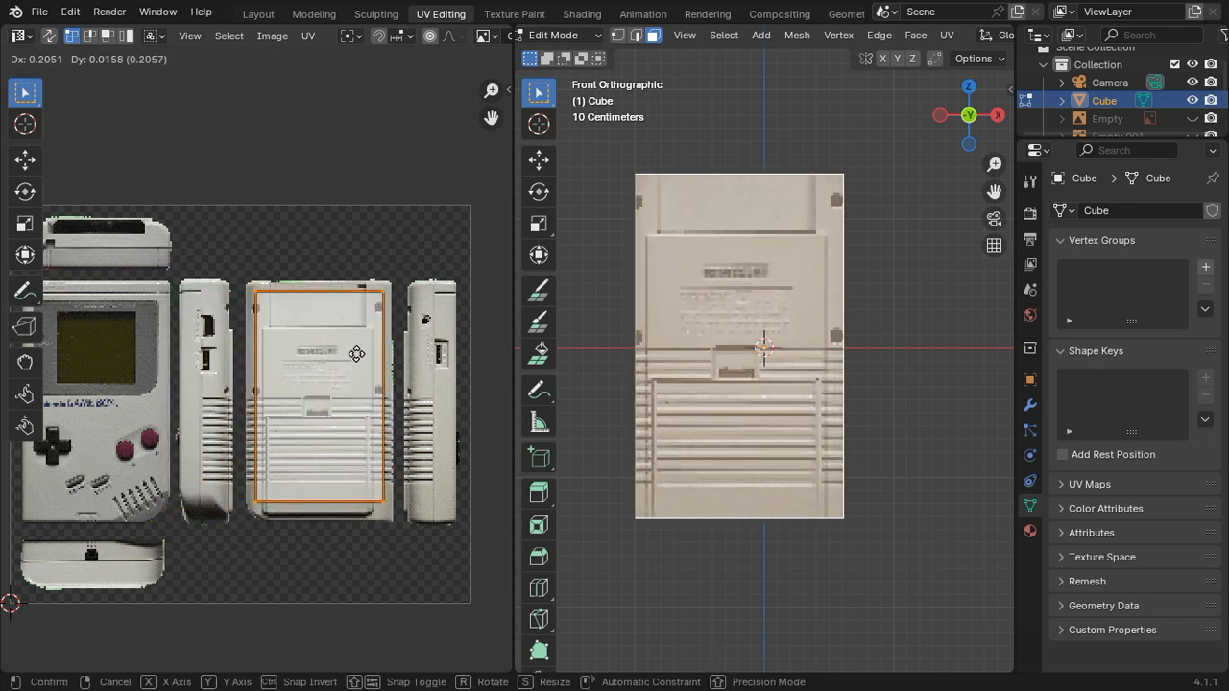
{"action": "left_click", "coordinate": [358, 354]}
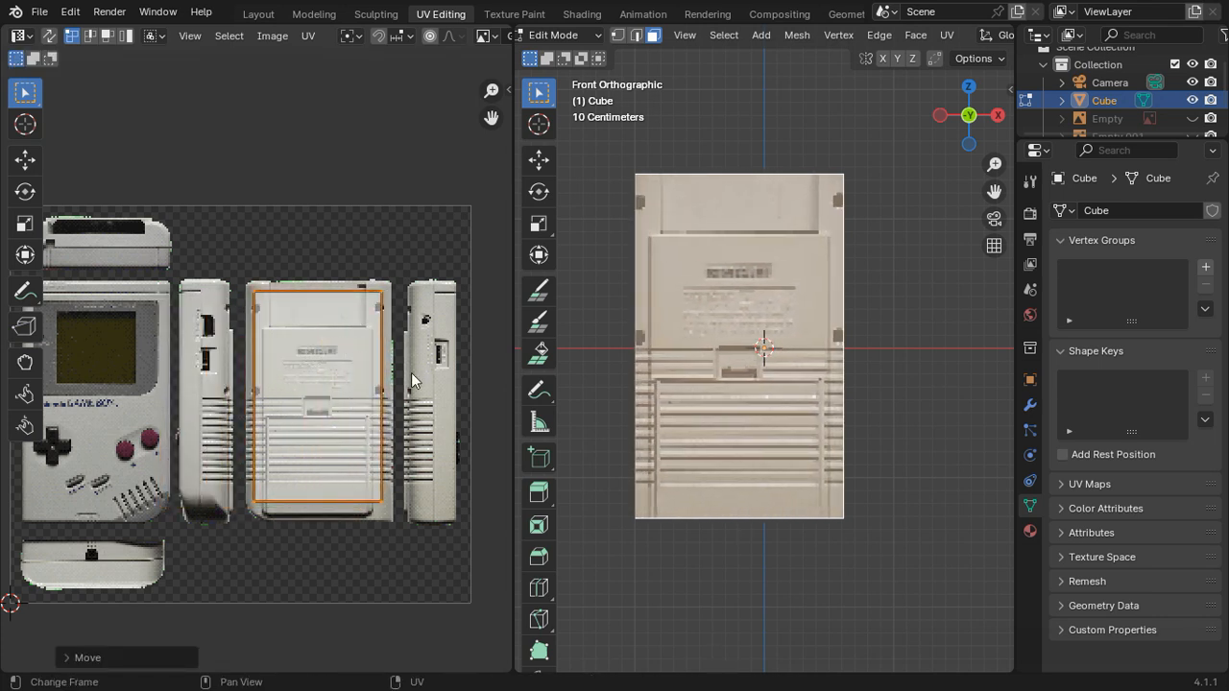
{"action": "key", "text": "s"}
{"action": "key", "text": "y"}
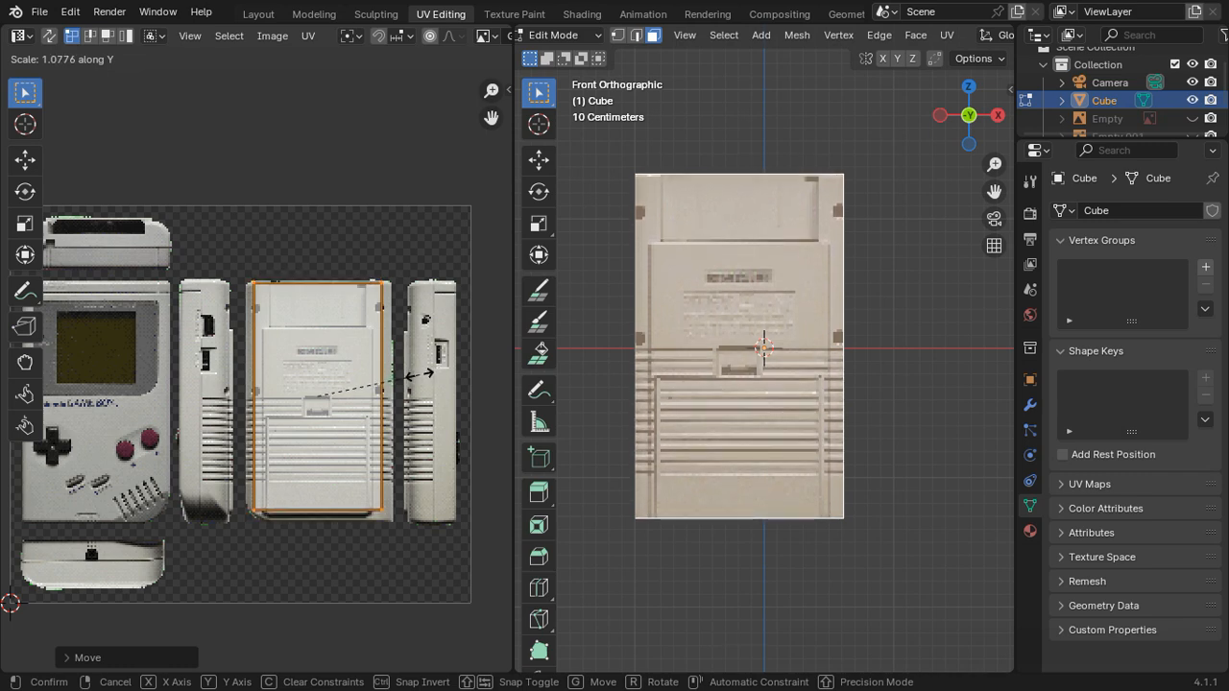
{"action": "left_click", "coordinate": [419, 376]}
Step: Move the back island's two lower UV vertices about -0.0178 along Y to the back-view picture's lower edge
{"action": "scroll", "coordinate": [426, 416], "scroll_direction": "up", "scroll_amount": 5}
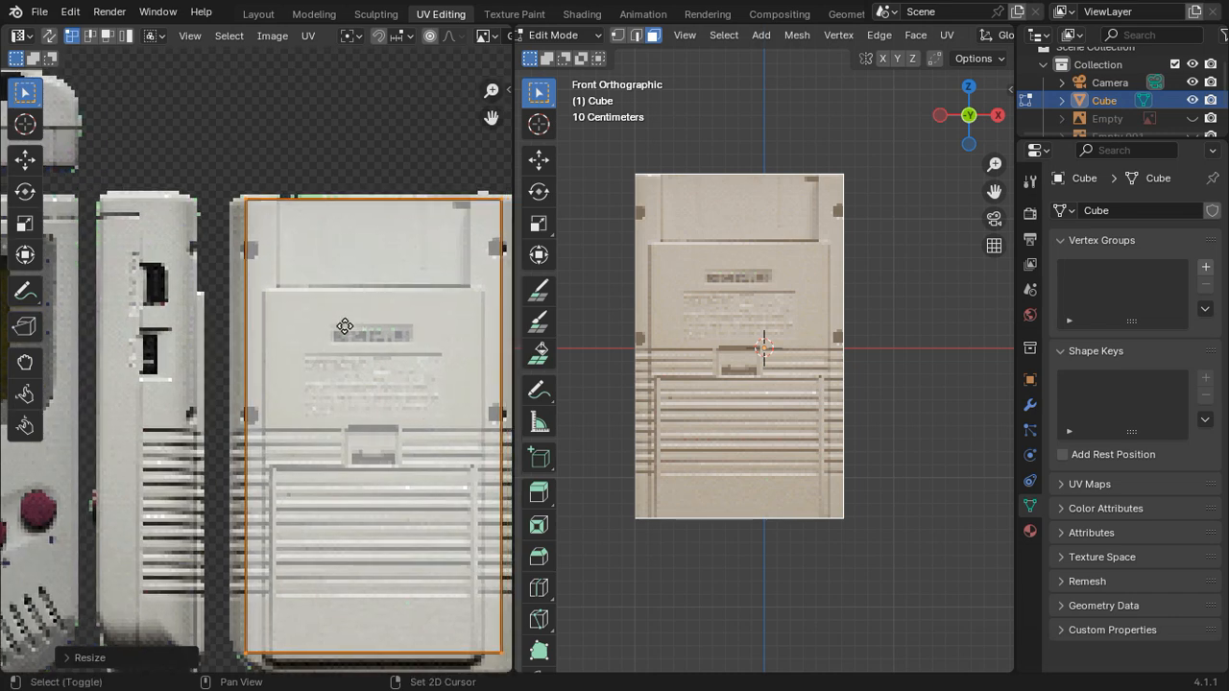
{"action": "scroll", "coordinate": [267, 455], "scroll_direction": "up", "scroll_amount": 2}
{"action": "middle_click_drag", "start_coordinate": [275, 551], "coordinate": [258, 214]}
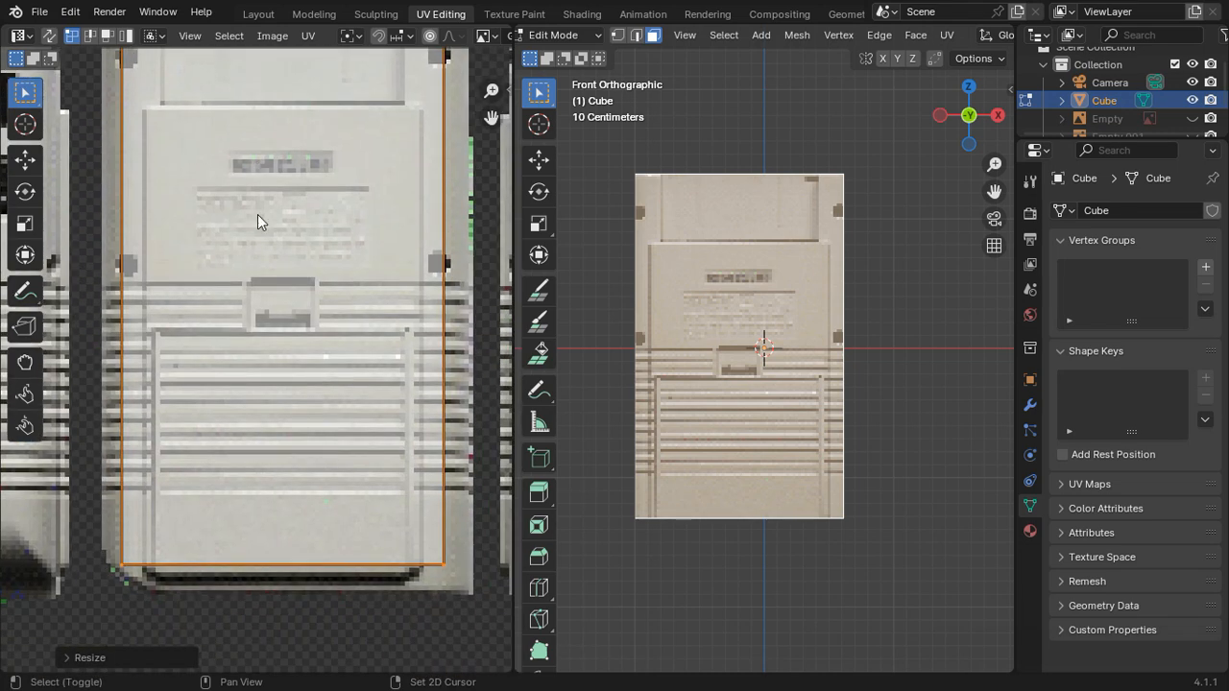
{"action": "left_click", "coordinate": [428, 560]}
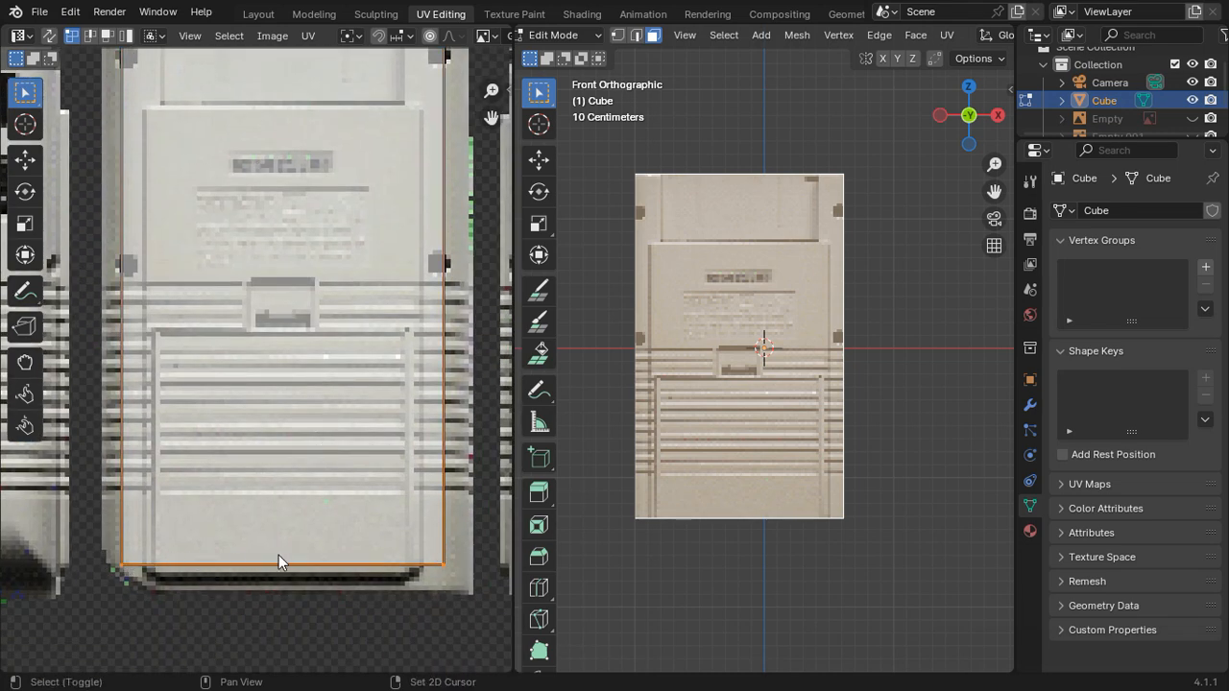
{"action": "middle_click_drag", "start_coordinate": [278, 562], "coordinate": [269, 453]}
{"action": "key", "text": "g"}
{"action": "key", "text": "x"}
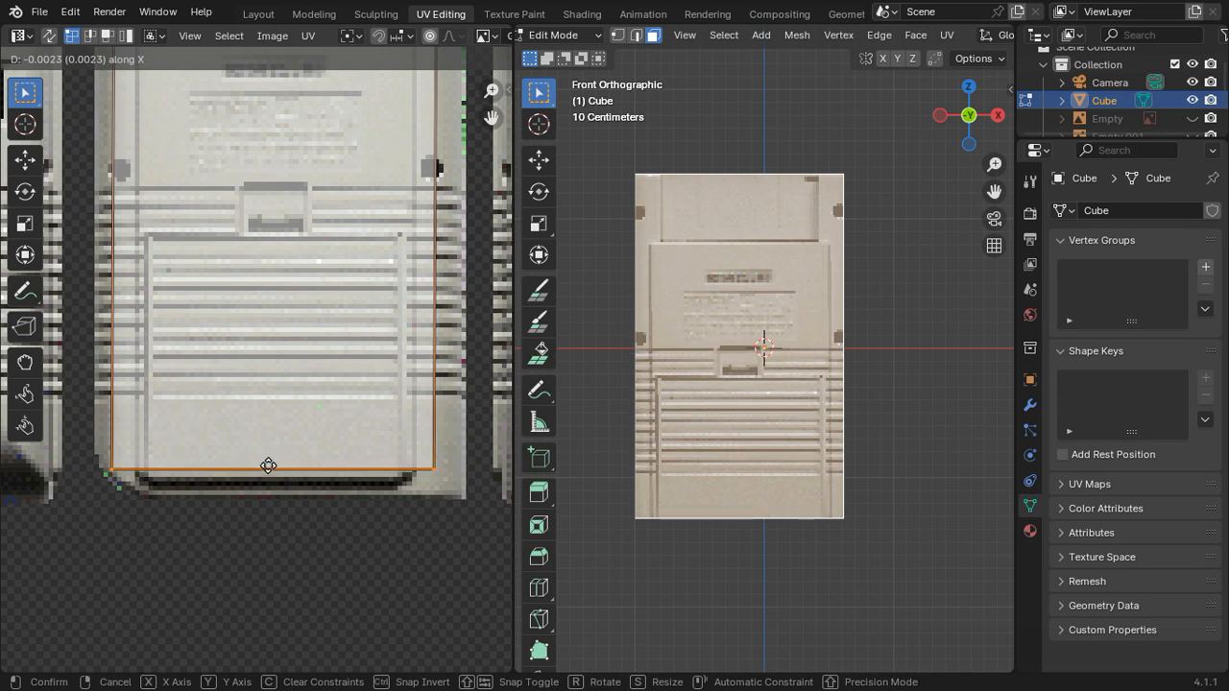
{"action": "key", "text": "y"}
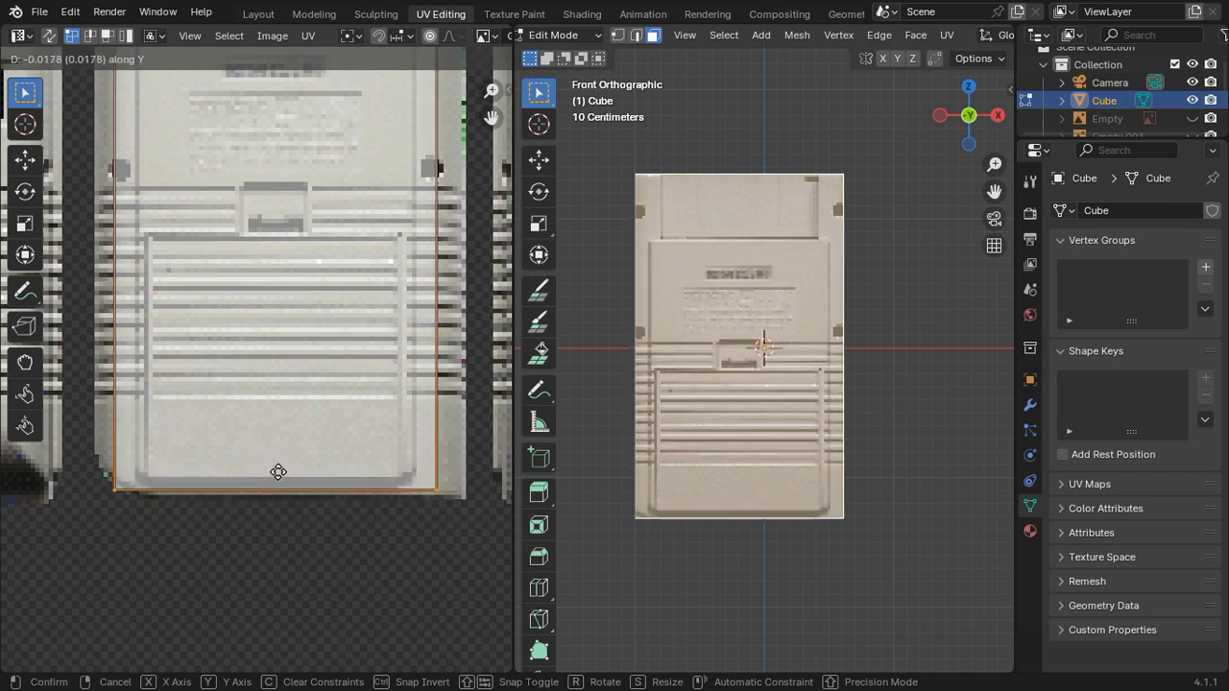
{"action": "left_click", "coordinate": [276, 472]}
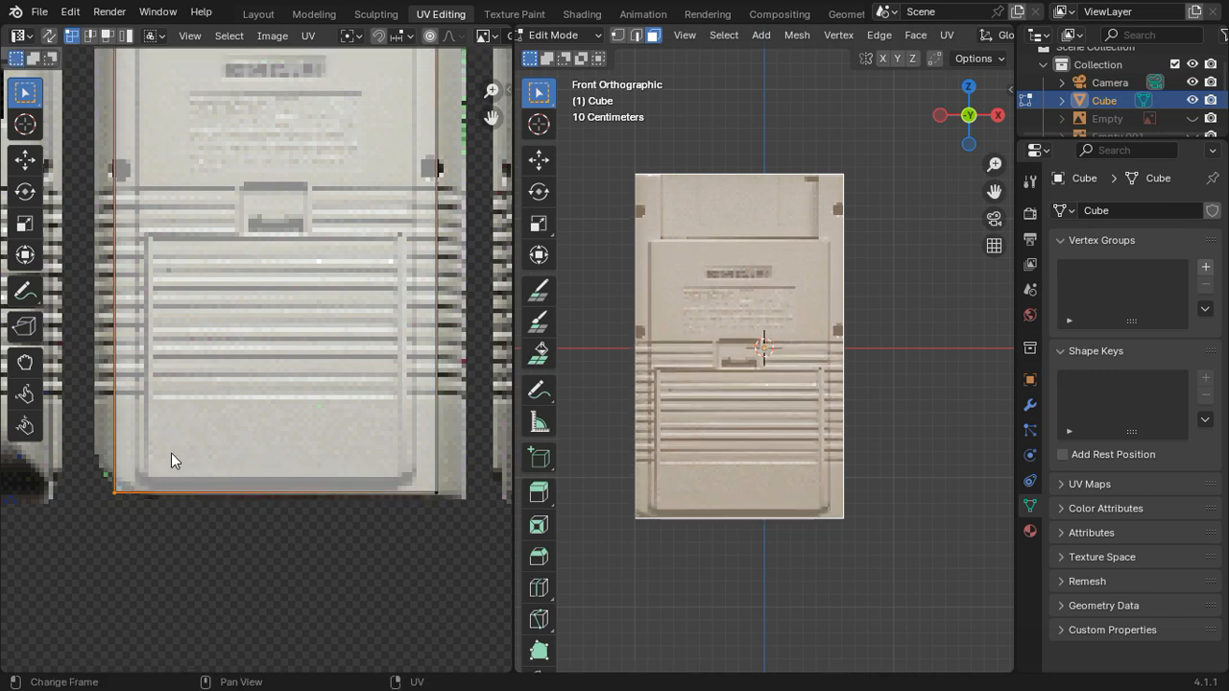
Step: Move the back island's two left UV vertices about -0.0132 along X to the back-view picture's left edge
{"action": "middle_click_drag", "start_coordinate": [210, 232], "coordinate": [289, 436]}
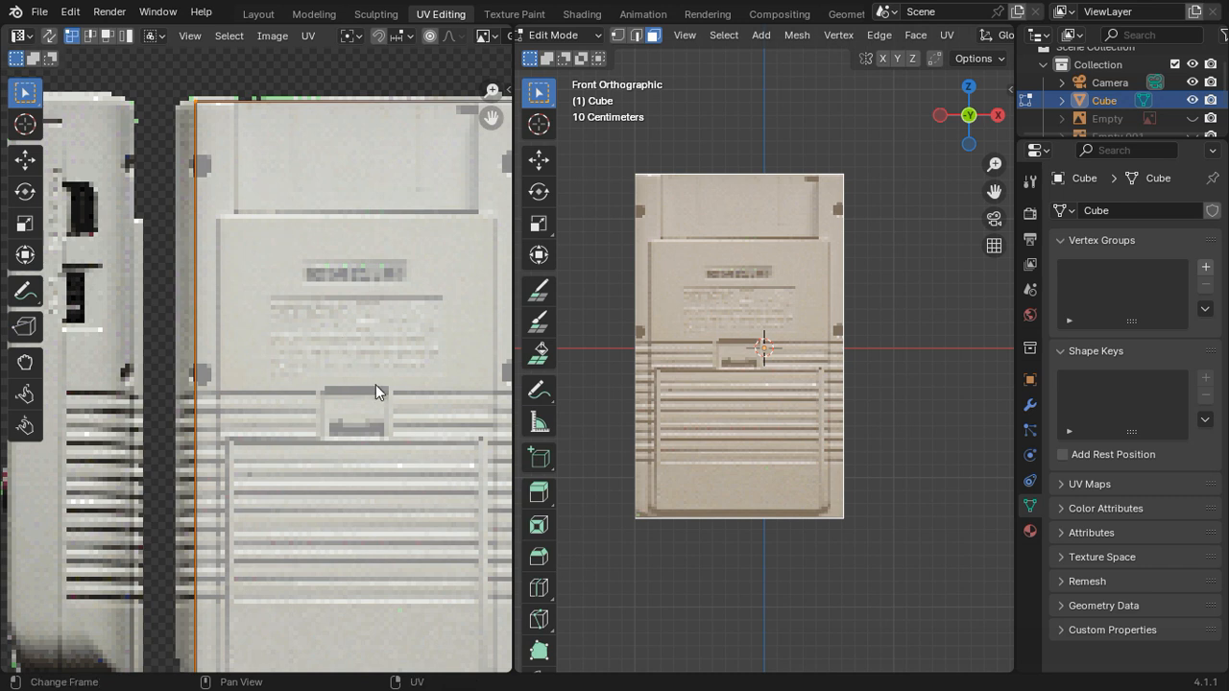
{"action": "key", "text": "g"}
{"action": "key", "text": "x"}
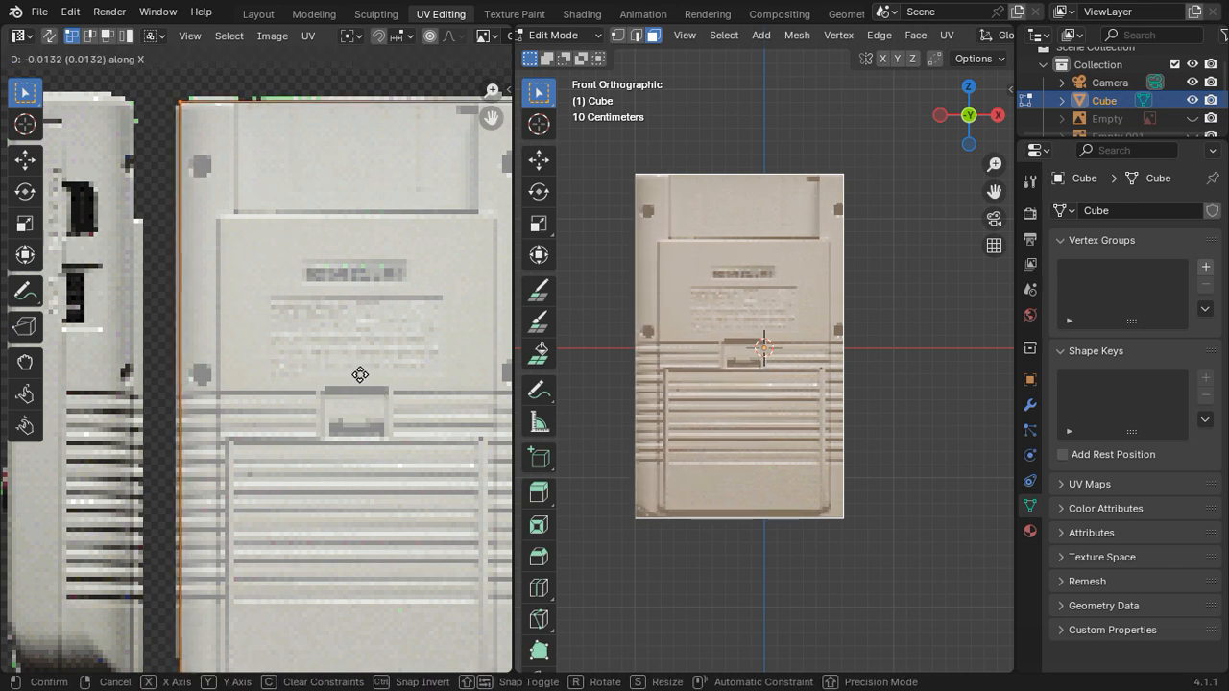
{"action": "left_click", "coordinate": [360, 374]}
Step: Move the back island's two right UV vertices about 0.0186 along X to the back-view picture's right edge
{"action": "scroll", "coordinate": [360, 381], "scroll_direction": "down", "scroll_amount": 5}
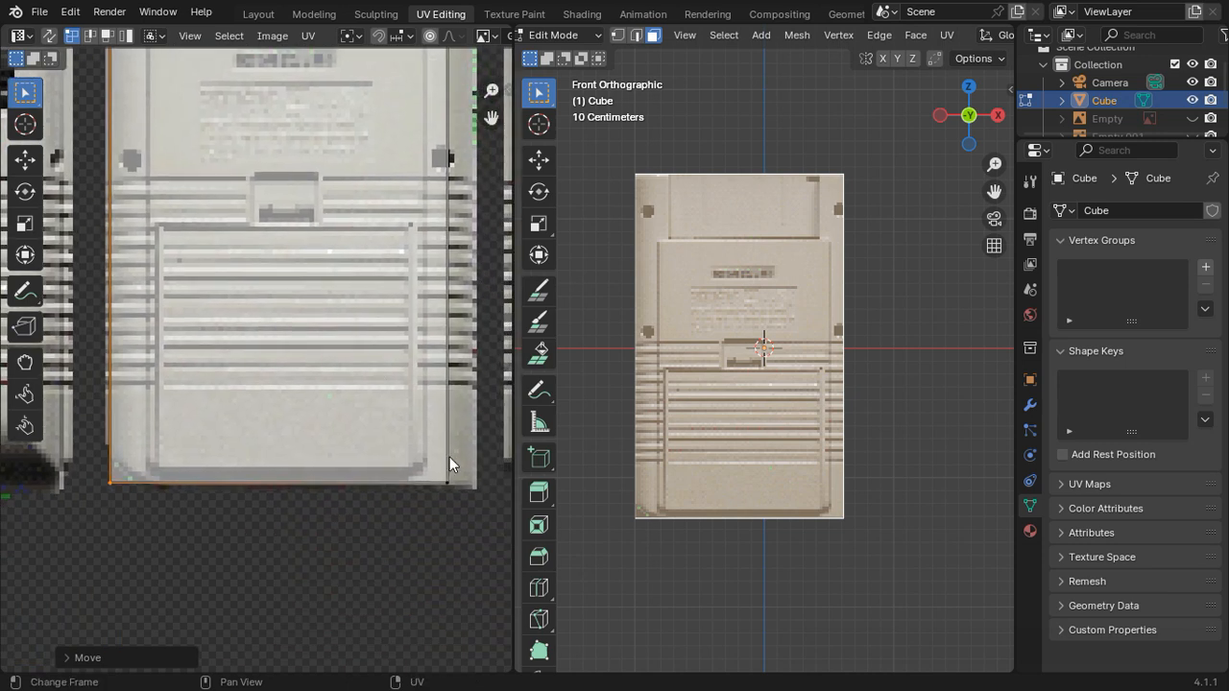
{"action": "left_click", "coordinate": [444, 386]}
{"action": "scroll", "coordinate": [443, 386], "scroll_direction": "up", "scroll_amount": 5}
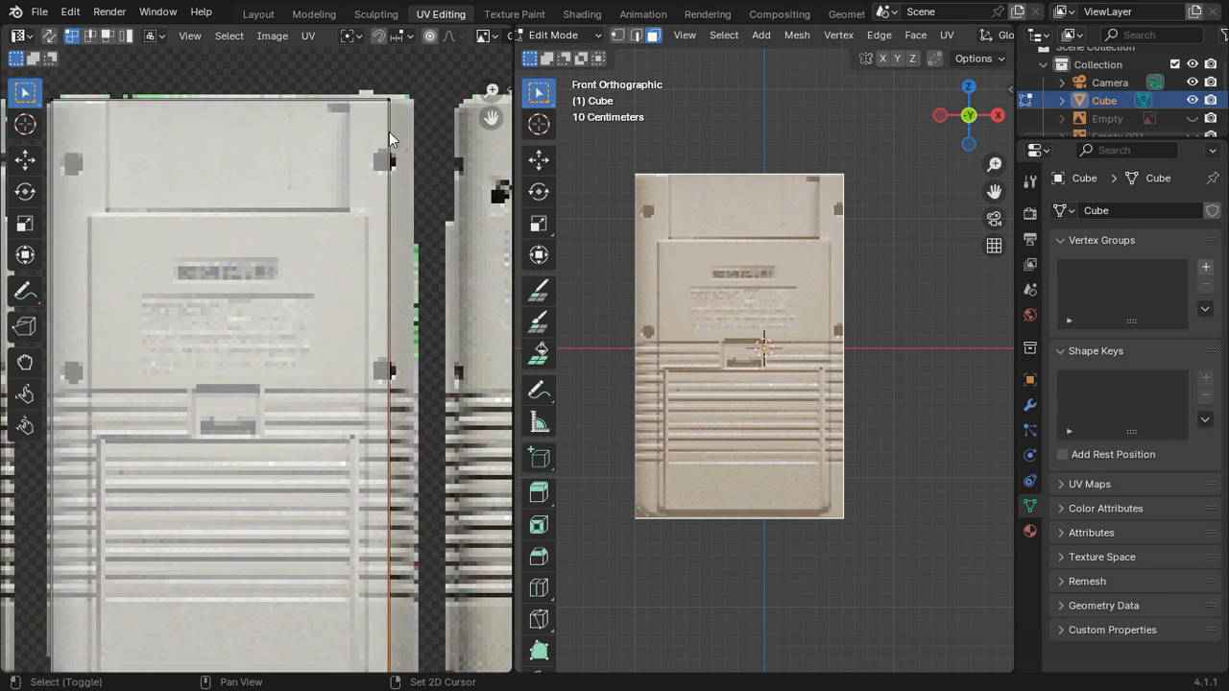
{"action": "key", "text": "g"}
{"action": "key", "text": "x"}
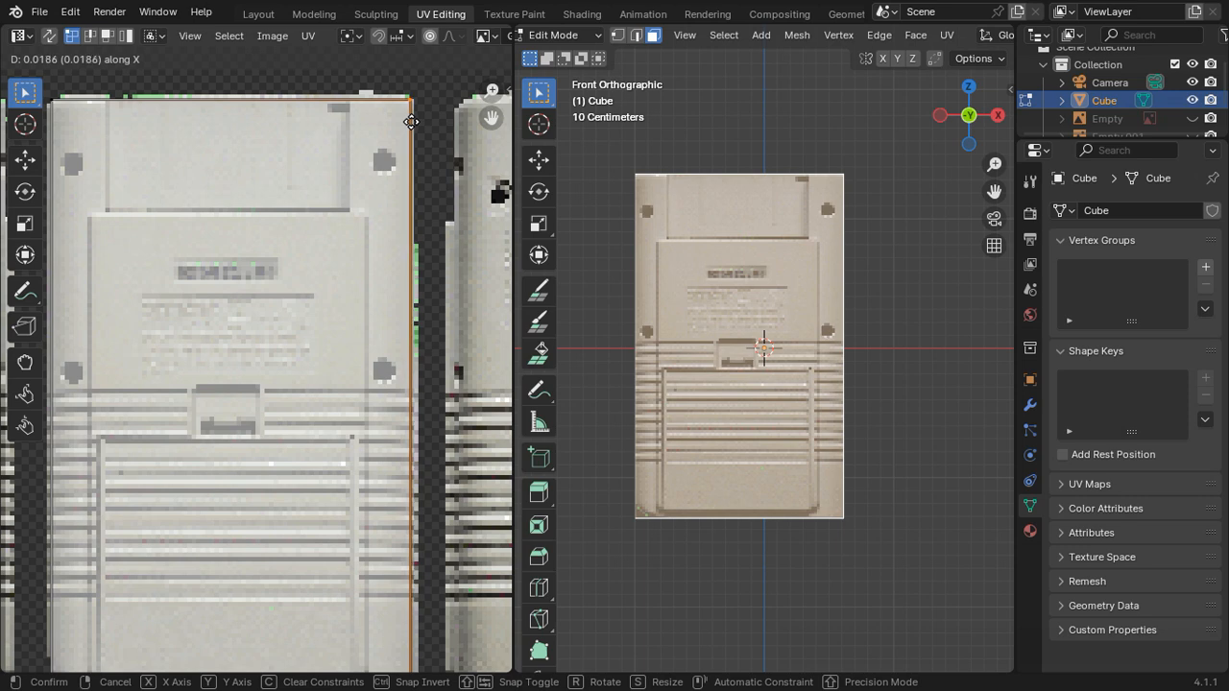
{"action": "left_click", "coordinate": [411, 122]}
Step: Check the textured model from the screen side and enable Correct Face Attributes with Keep Connected for mesh transforms
{"action": "key", "text": "Tab"}
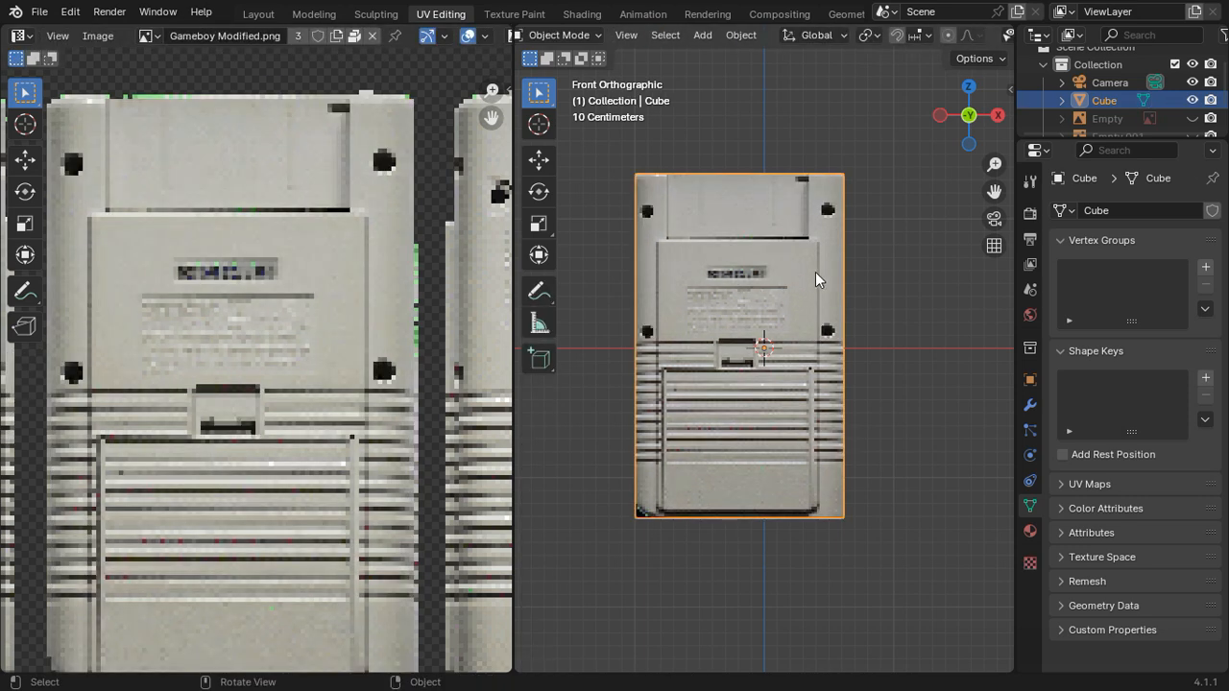
{"action": "middle_click_drag", "start_coordinate": [817, 275], "coordinate": [834, 332]}
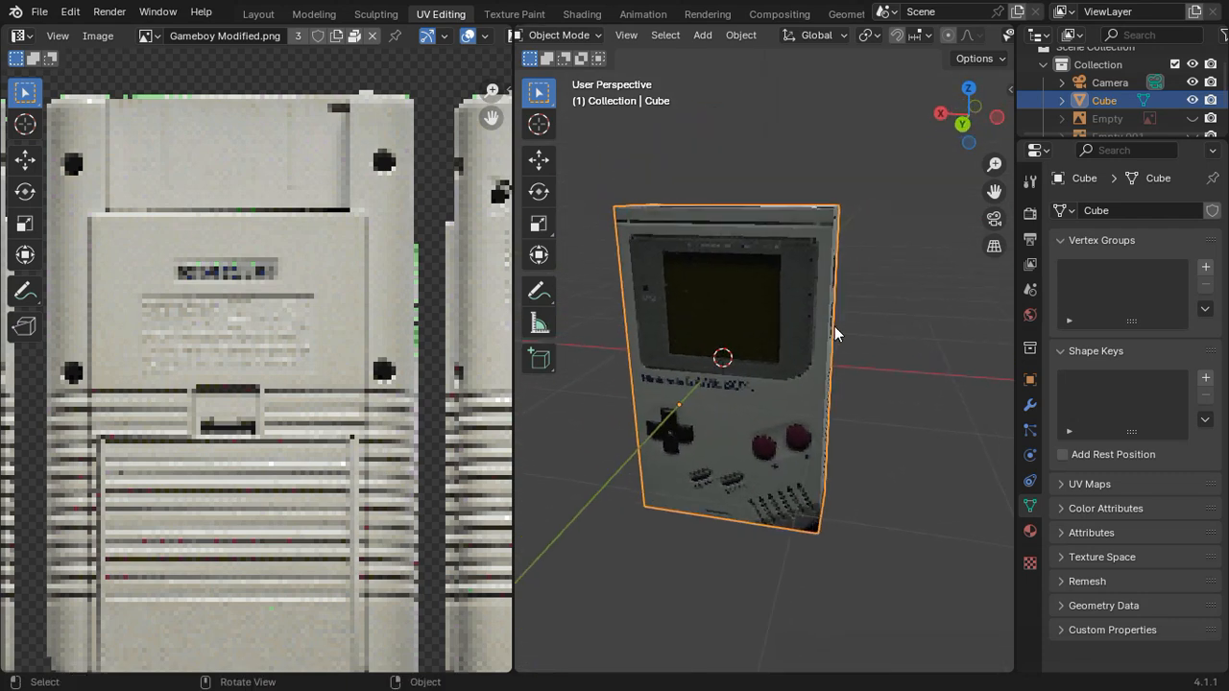
{"action": "left_click", "coordinate": [991, 59]}
{"action": "key", "text": "Tab"}
{"action": "left_click", "coordinate": [995, 59]}
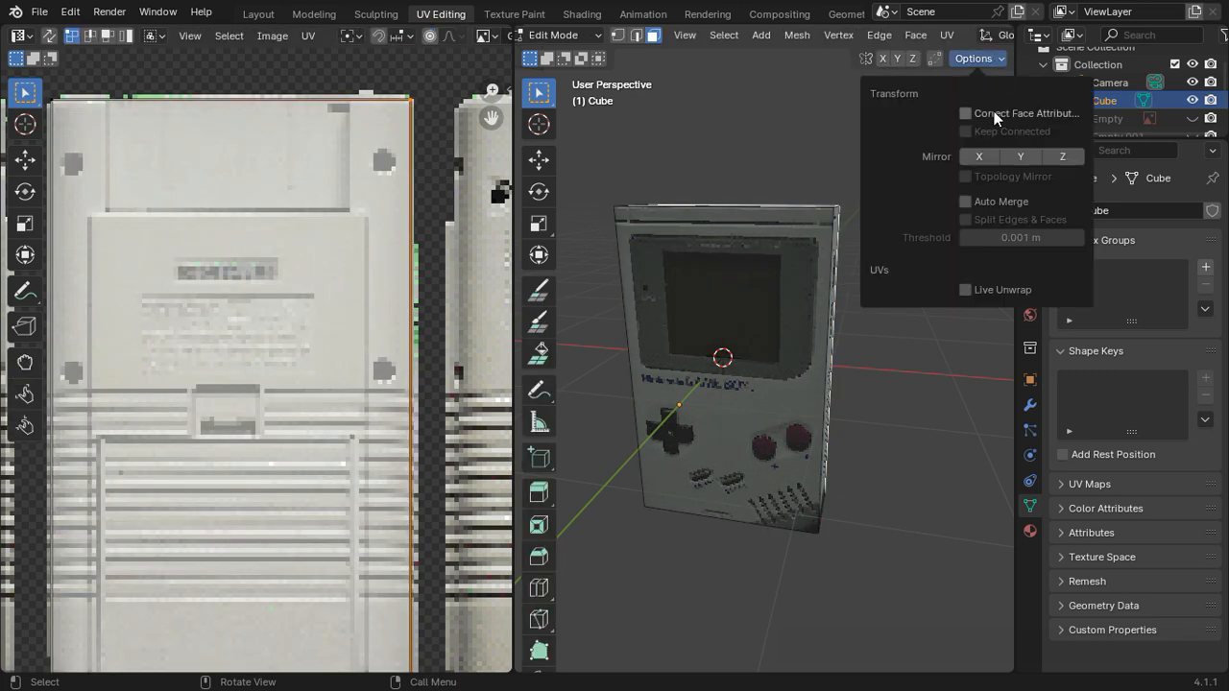
{"action": "left_click", "coordinate": [966, 114]}
{"action": "left_click", "coordinate": [965, 132]}
Step: Rotate the top face's UV island by 180° and check the texture's orientation on the model
{"action": "key", "text": "Tab"}
{"action": "mouse_move", "coordinate": [809, 349]}
{"action": "middle_mouse_down"}
{"action": "mouse_move", "coordinate": [795, 296]}
{"action": "mouse_move", "coordinate": [603, 319]}
{"action": "mouse_move", "coordinate": [948, 367]}
{"action": "mouse_move", "coordinate": [881, 374]}
{"action": "mouse_move", "coordinate": [804, 334]}
{"action": "middle_mouse_up"}
{"action": "key", "text": "Tab"}
{"action": "scroll", "coordinate": [262, 355], "scroll_direction": "down", "scroll_amount": 2}
{"action": "scroll", "coordinate": [262, 356], "scroll_direction": "down", "scroll_amount": 2}
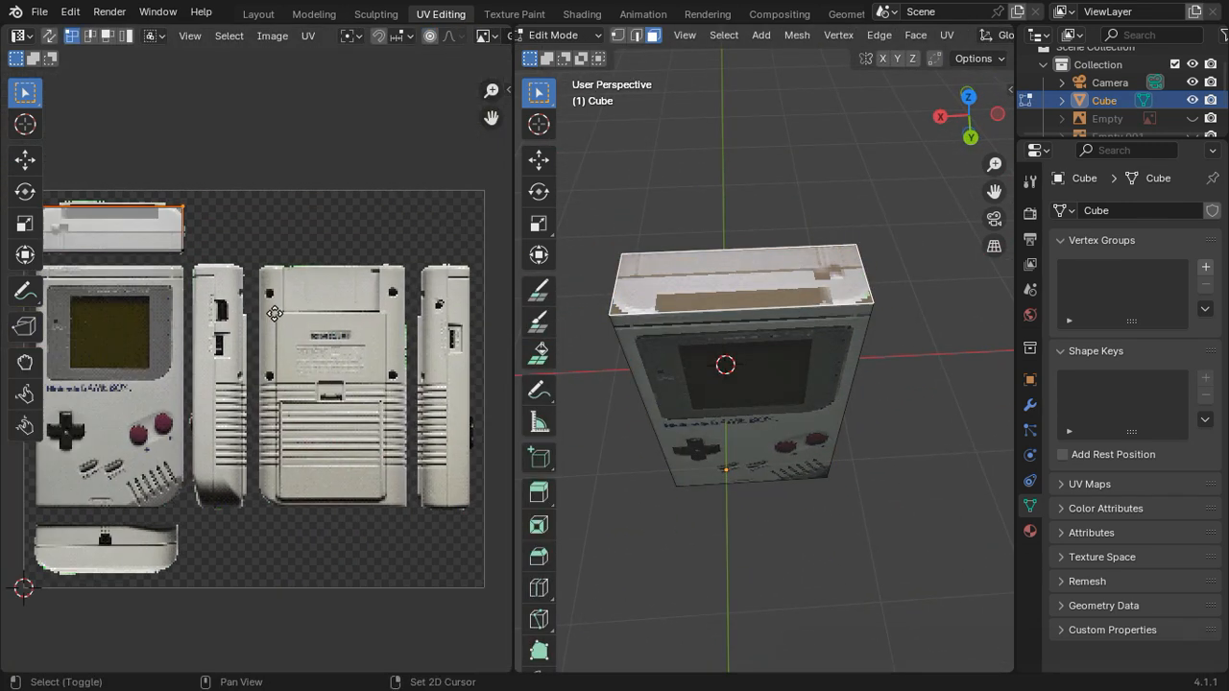
{"action": "key", "text": "r"}
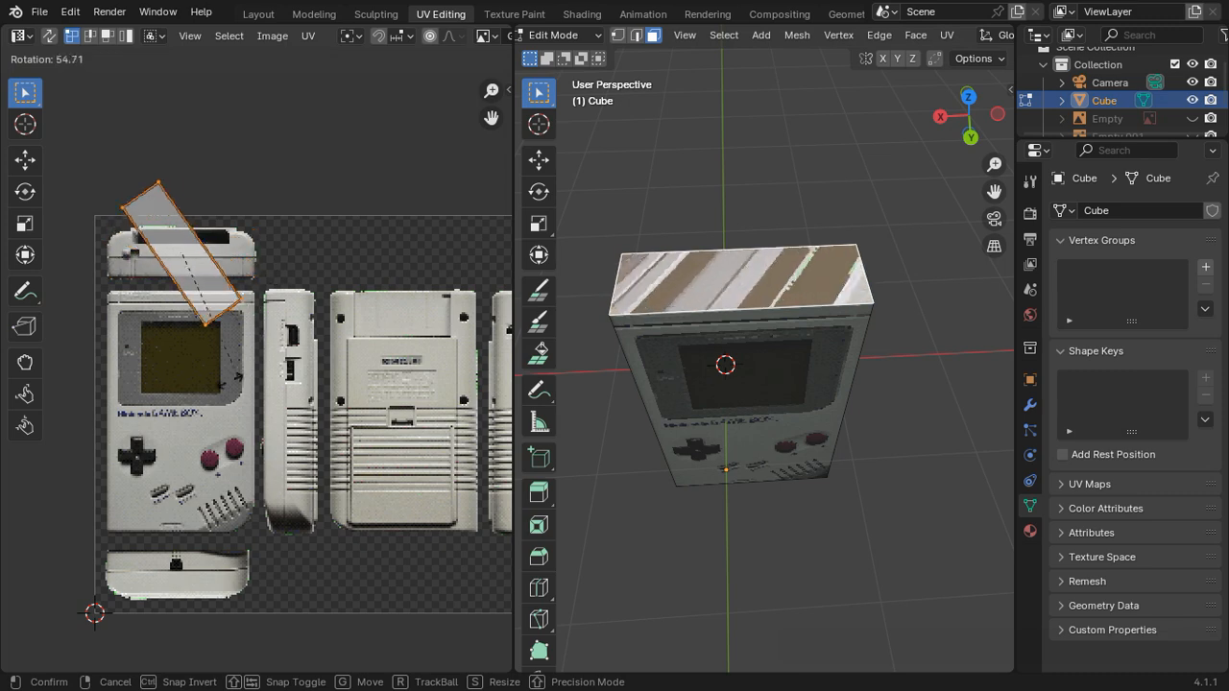
{"action": "type", "text": "180"}
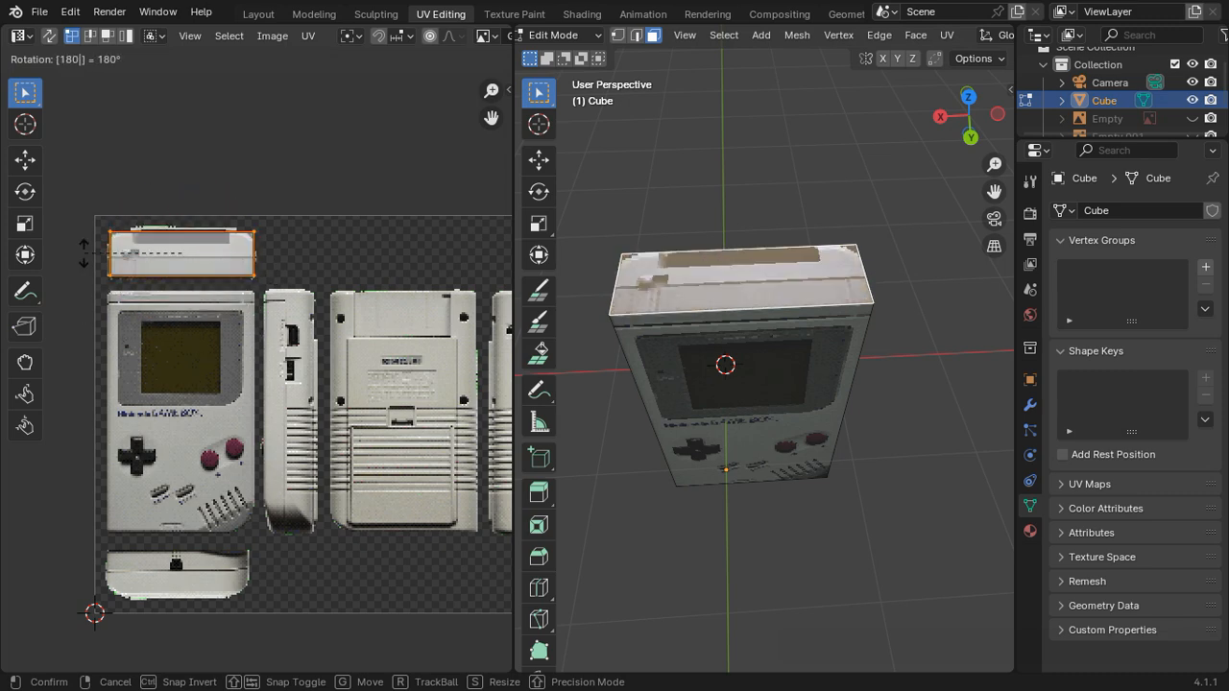
{"action": "key", "text": "Return"}
{"action": "key", "text": "Tab"}
{"action": "middle_click_drag", "start_coordinate": [845, 322], "coordinate": [817, 271]}
{"action": "middle_click_drag", "start_coordinate": [820, 423], "coordinate": [852, 347]}
Step: Bevel the bottom corner edge beside the speaker grille with one segment to cut away the dark corner
{"action": "left_click", "coordinate": [969, 104]}
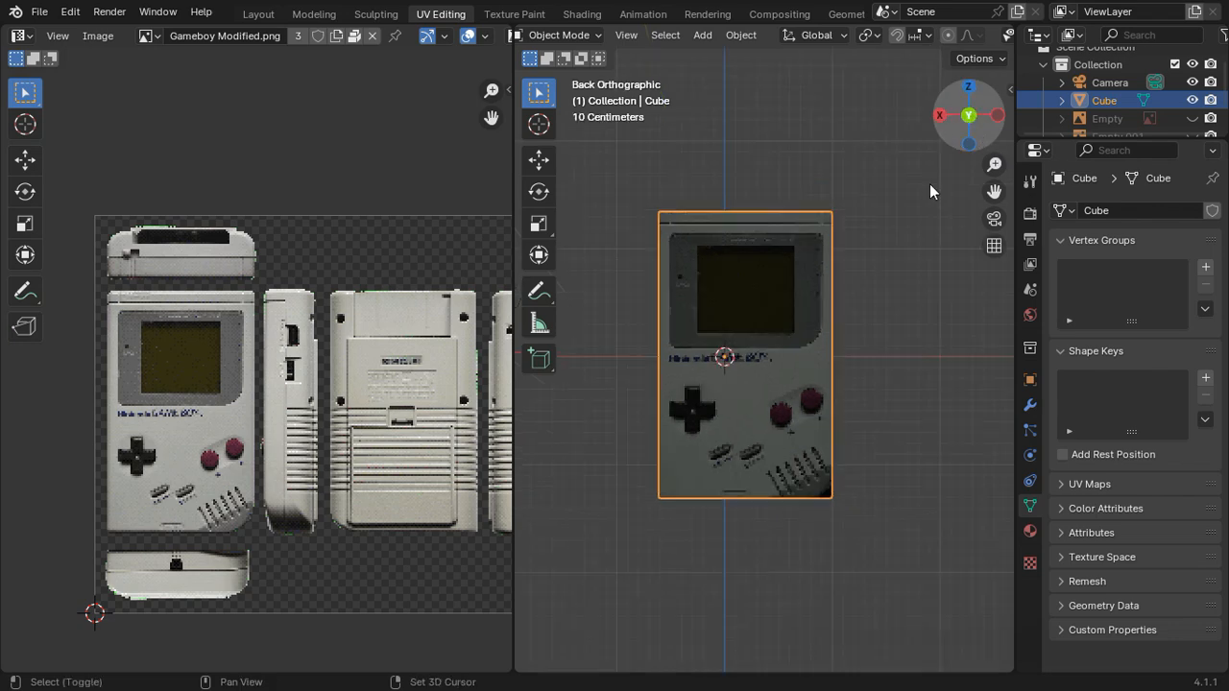
{"action": "middle_click_drag", "start_coordinate": [828, 394], "coordinate": [760, 400], "text": "shift"}
{"action": "scroll", "coordinate": [761, 264], "scroll_direction": "up", "scroll_amount": 5}
{"action": "key", "text": "Tab"}
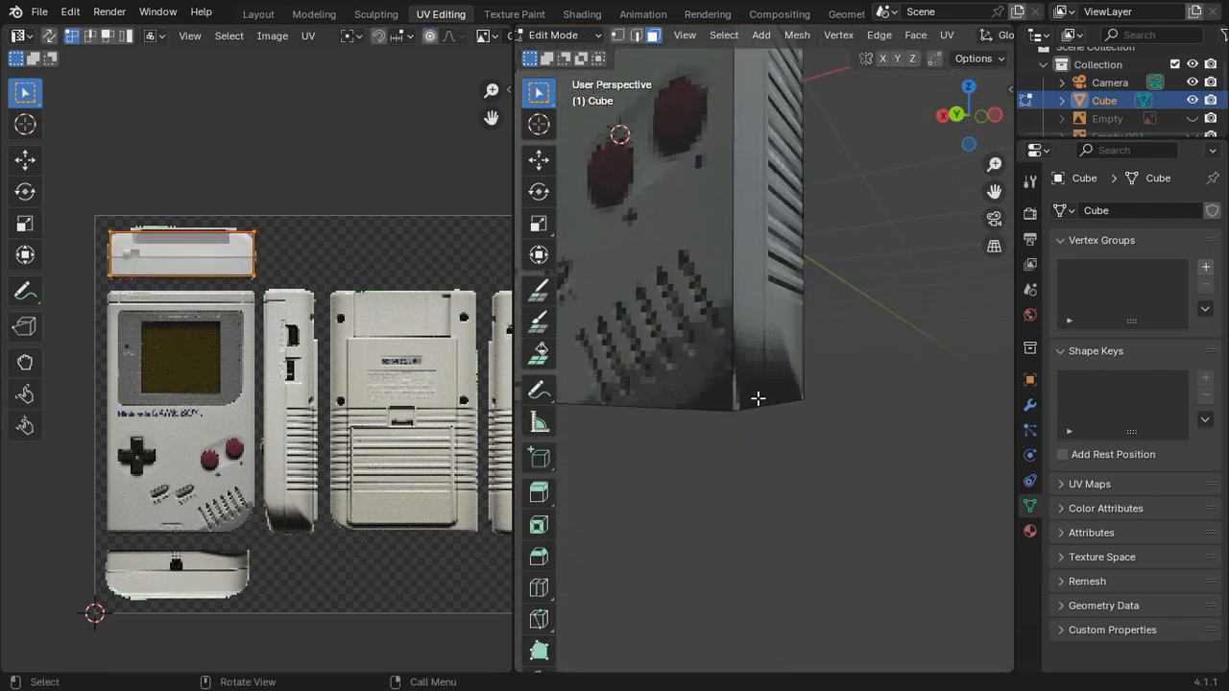
{"action": "left_click", "coordinate": [763, 407]}
{"action": "left_click", "coordinate": [651, 35]}
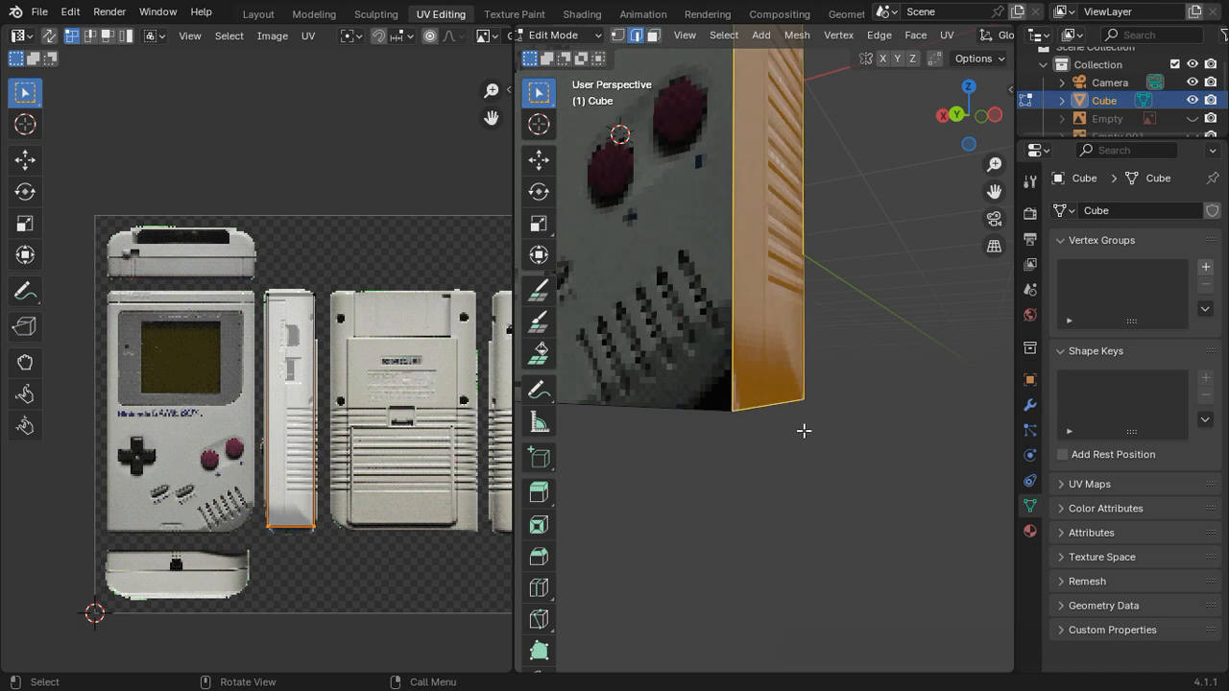
{"action": "left_click", "coordinate": [801, 412]}
{"action": "left_click", "coordinate": [957, 115]}
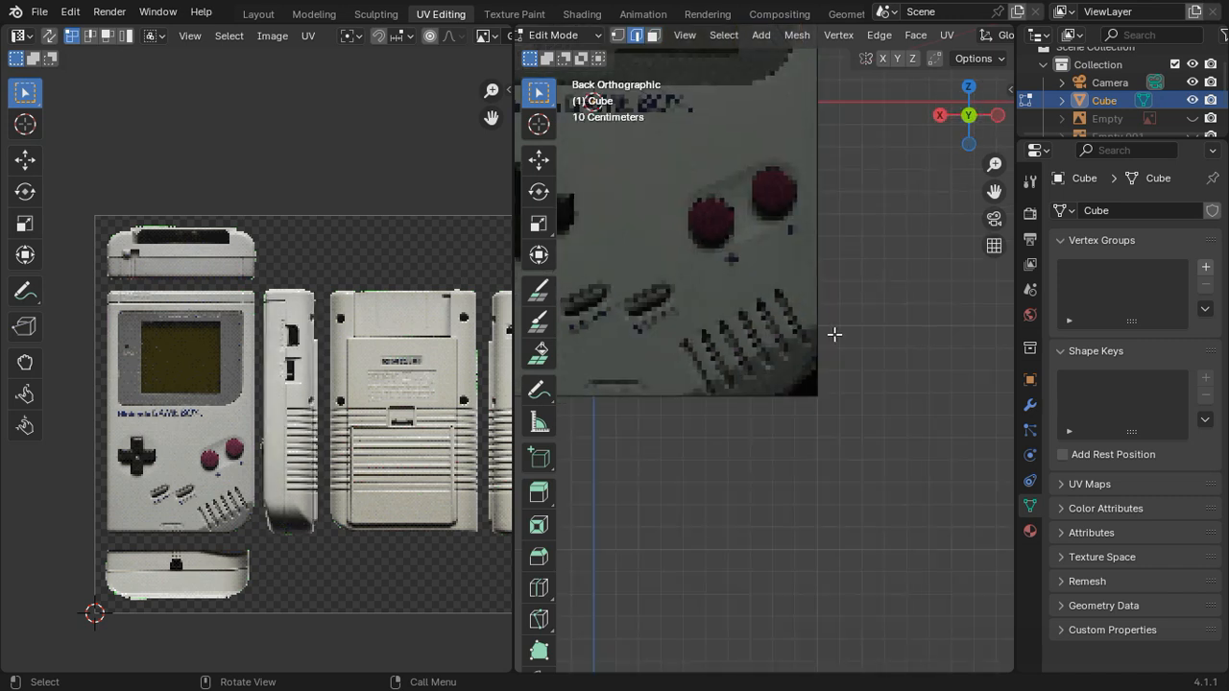
{"action": "left_click", "coordinate": [822, 351]}
{"action": "key", "text": "ctrl+b"}
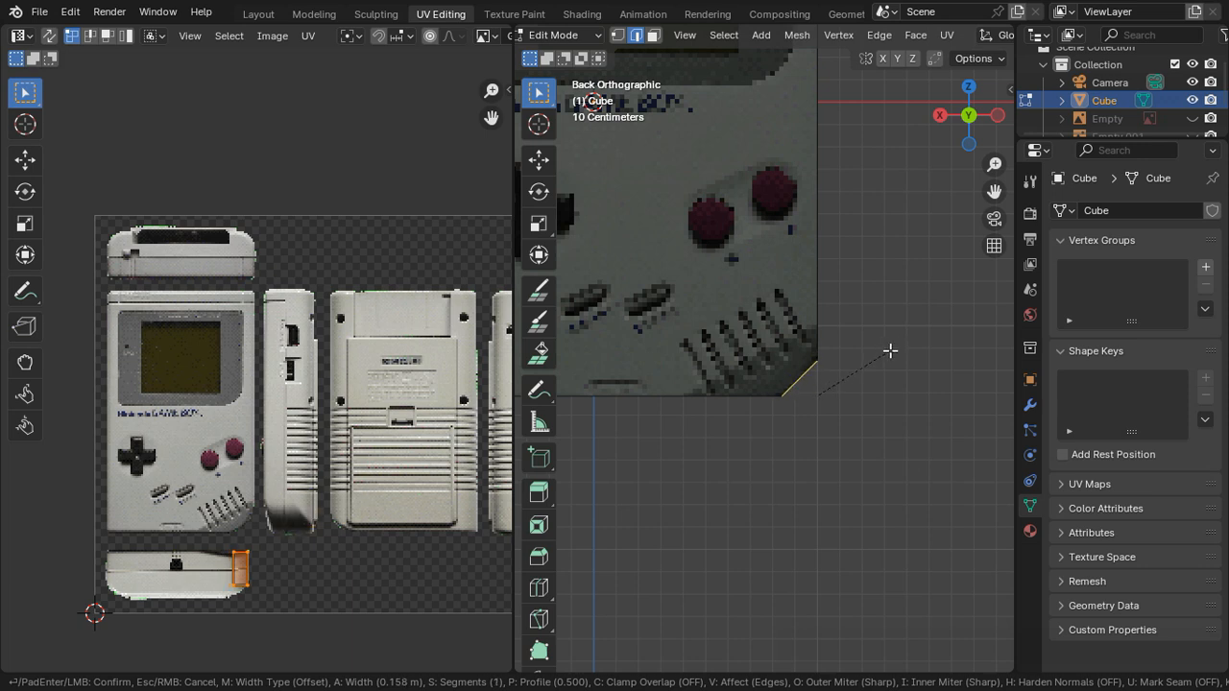
{"action": "left_click", "coordinate": [898, 349]}
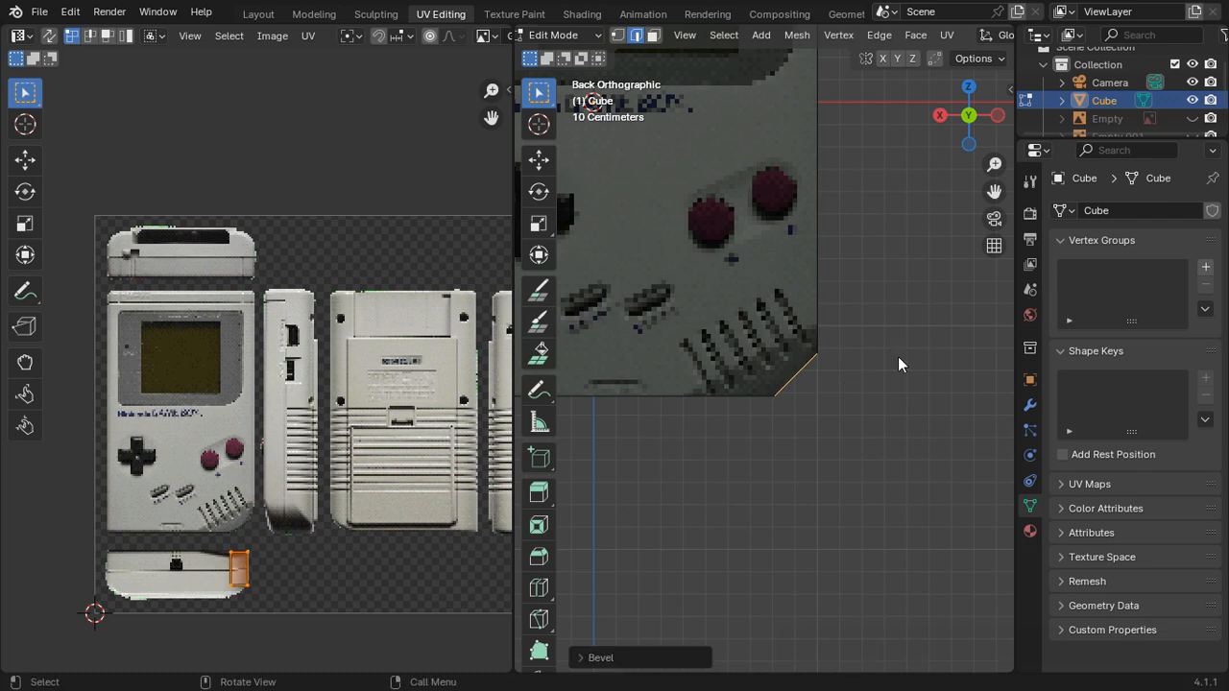
Step: Bevel both long vertical edges of the back face with one segment about 0.136 m wide and check the shape
{"action": "key", "text": "Tab"}
{"action": "middle_click_drag", "start_coordinate": [898, 356], "coordinate": [805, 320]}
{"action": "key", "text": "Tab"}
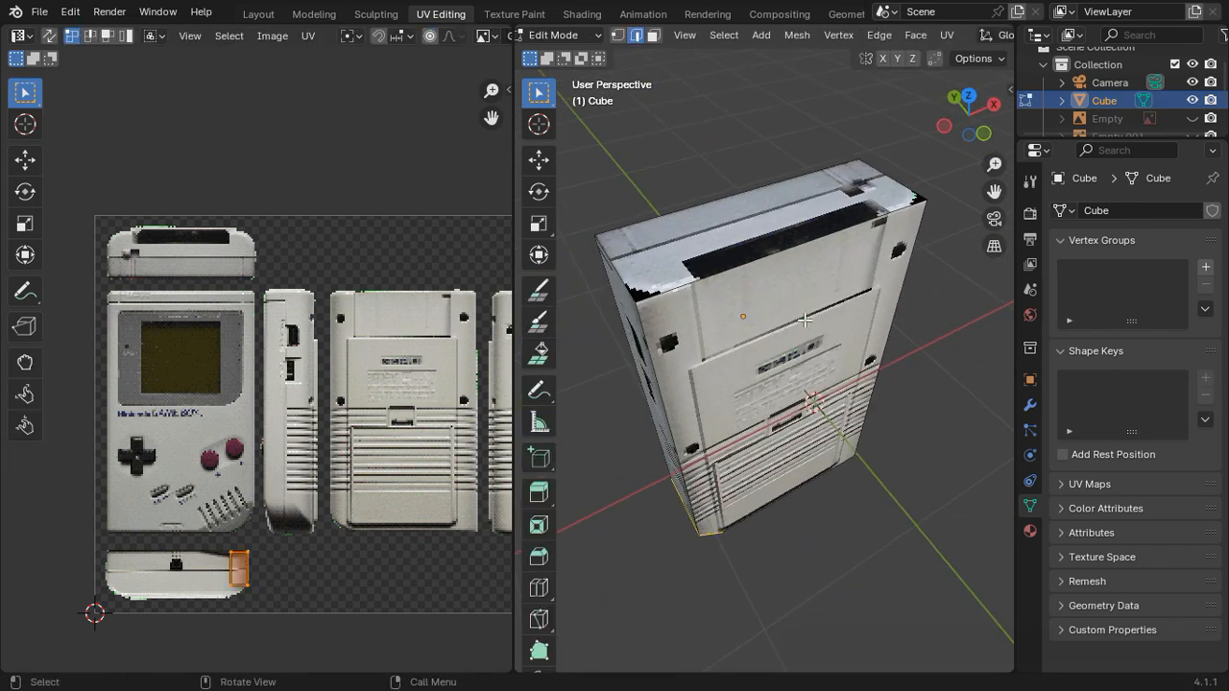
{"action": "left_click", "coordinate": [642, 310]}
{"action": "middle_click_drag", "start_coordinate": [908, 325], "coordinate": [802, 342]}
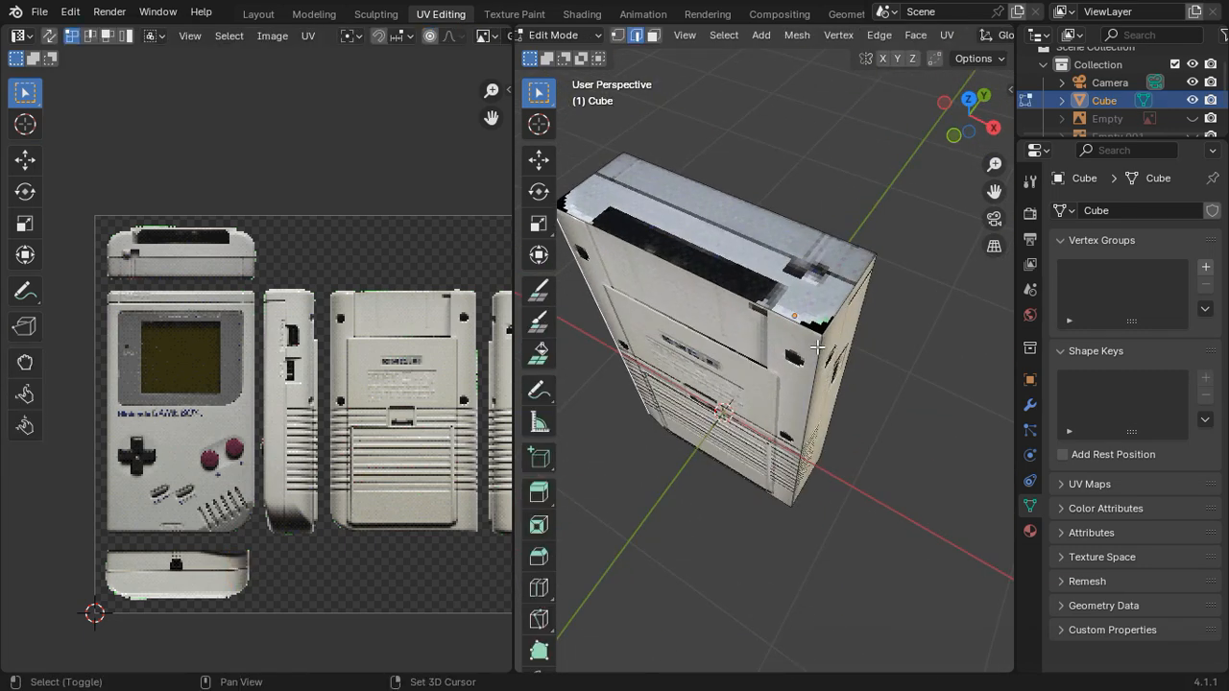
{"action": "left_click", "coordinate": [816, 346], "text": "shift"}
{"action": "key", "text": "ctrl+b"}
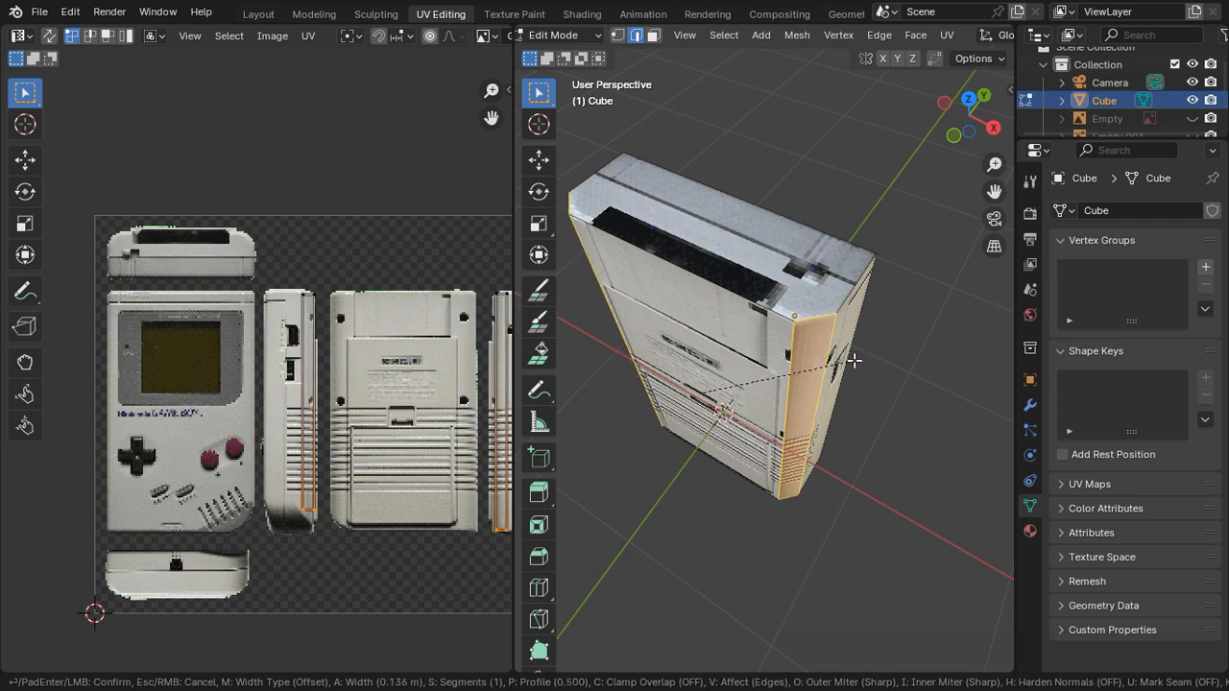
{"action": "left_click", "coordinate": [853, 360]}
{"action": "key", "text": "Tab"}
{"action": "middle_click_drag", "start_coordinate": [903, 395], "coordinate": [893, 332]}
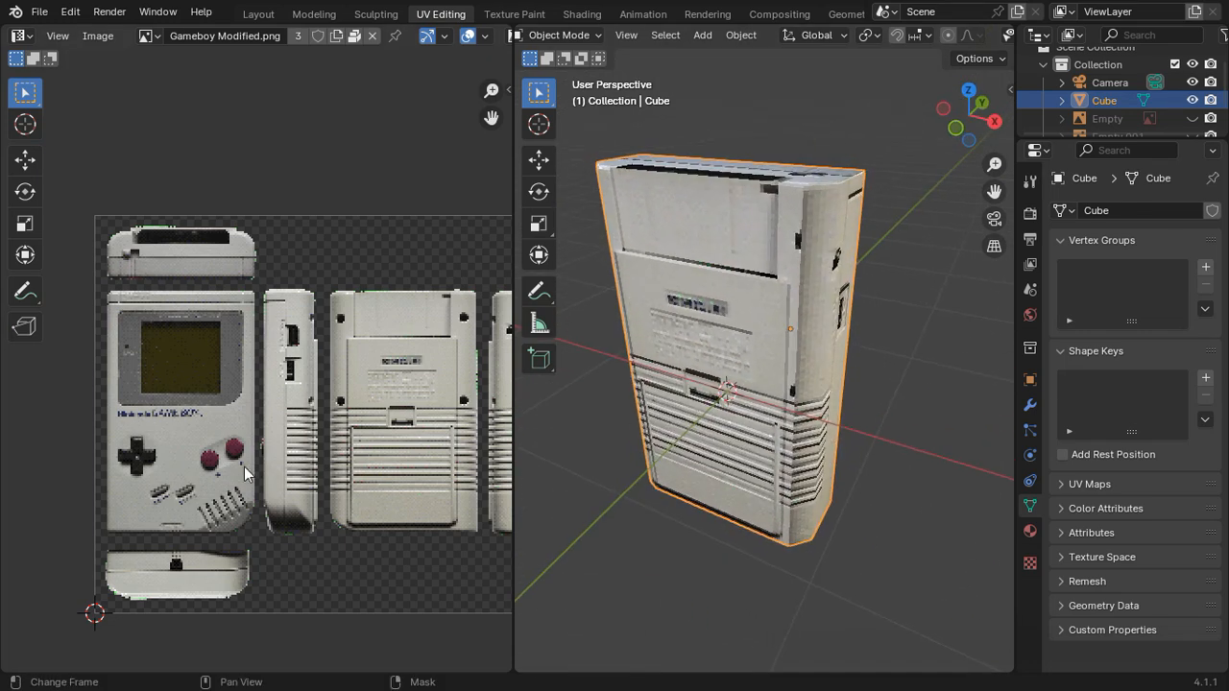
Step: Move the outer vertical UV edge of the bevelled back strip outward along X by about 0.006 on the side picture
{"action": "key", "text": "Tab"}
{"action": "scroll", "coordinate": [269, 433], "scroll_direction": "up", "scroll_amount": 7}
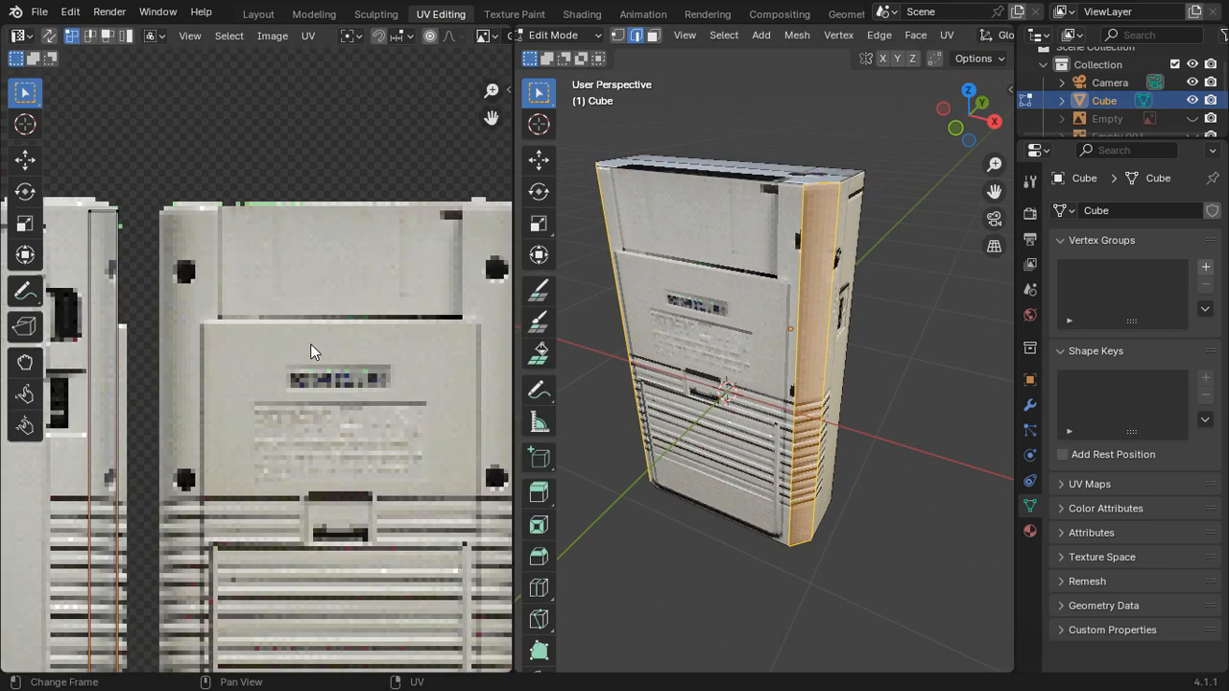
{"action": "scroll", "coordinate": [241, 346], "scroll_direction": "up", "scroll_amount": 2}
{"action": "scroll", "coordinate": [233, 347], "scroll_direction": "down", "scroll_amount": 1}
{"action": "middle_click_drag", "start_coordinate": [230, 346], "coordinate": [378, 355], "text": "shift"}
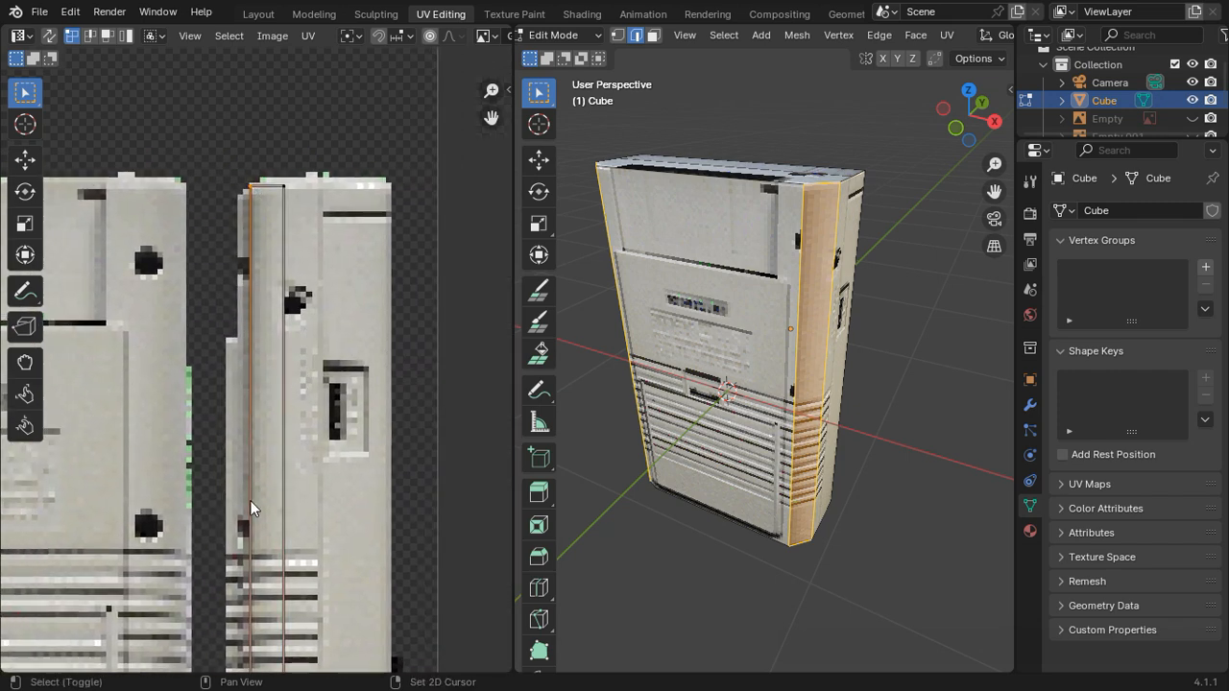
{"action": "middle_click_drag", "start_coordinate": [250, 503], "coordinate": [275, 363], "text": "shift"}
{"action": "middle_click_drag", "start_coordinate": [257, 568], "coordinate": [261, 431], "text": "shift"}
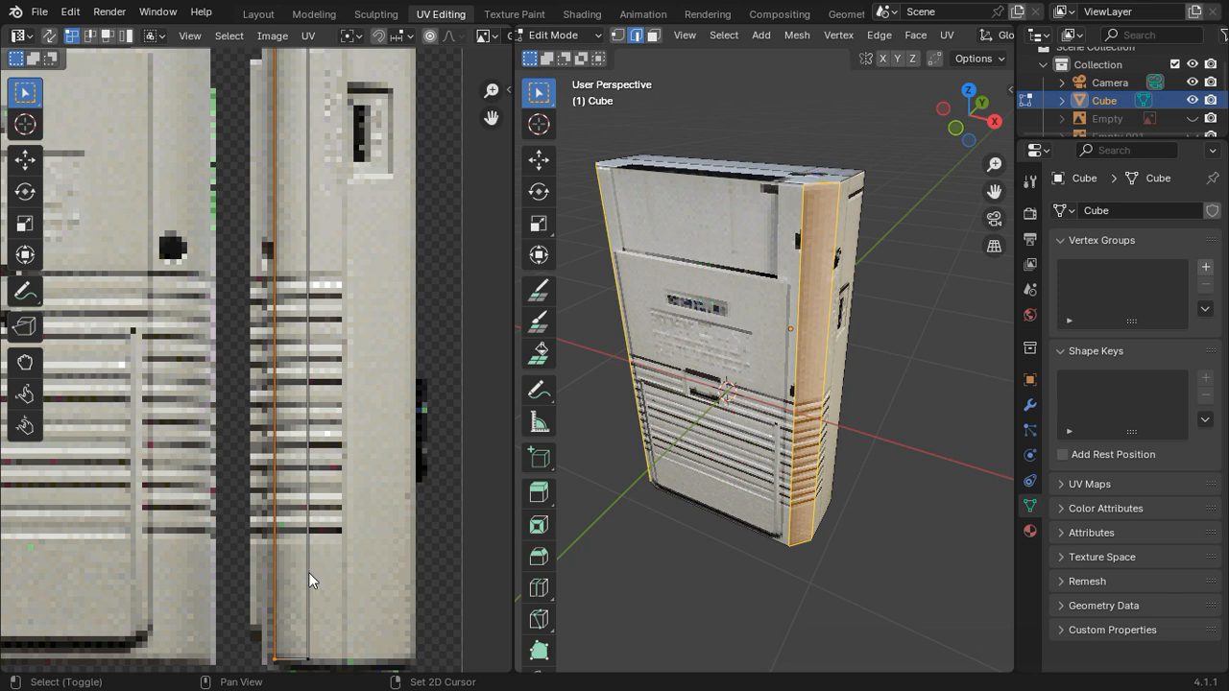
{"action": "key", "text": "g"}
{"action": "key", "text": "x"}
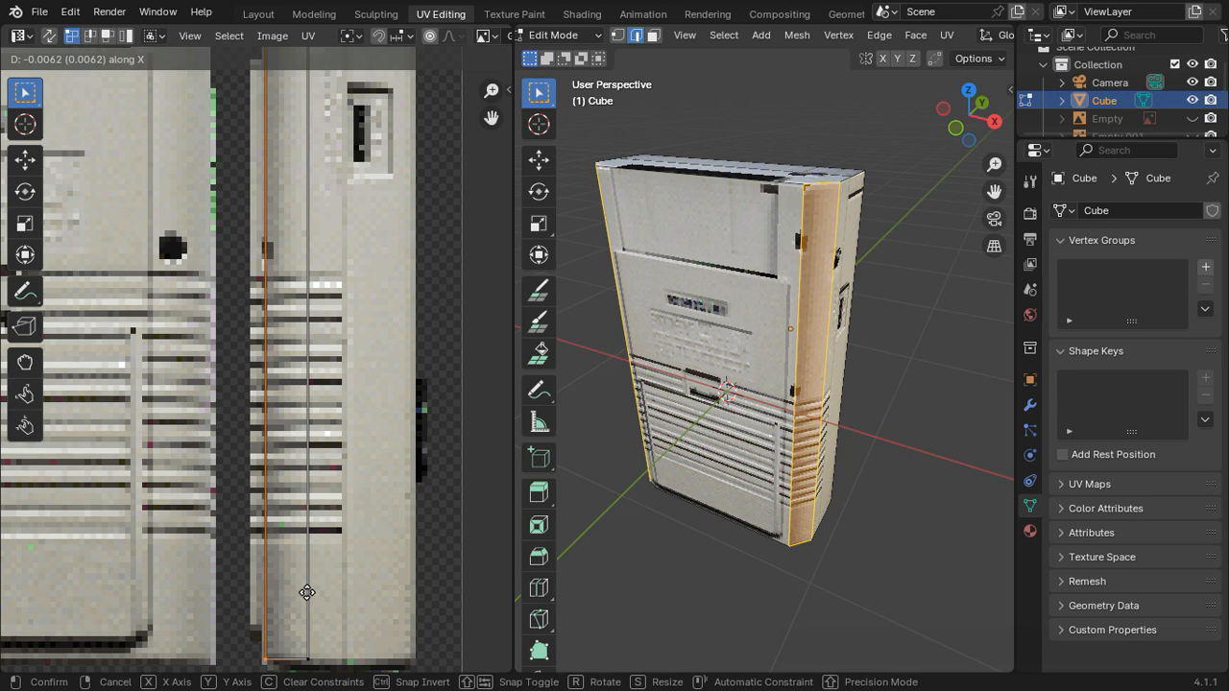
{"action": "left_click", "coordinate": [307, 599]}
Step: Lower the bevel strip's top UV edge along Y by about 0.006 and check the texture on the model
{"action": "middle_click_drag", "start_coordinate": [247, 323], "coordinate": [245, 633], "text": "shift"}
{"action": "scroll", "coordinate": [267, 376], "scroll_direction": "up", "scroll_amount": 2}
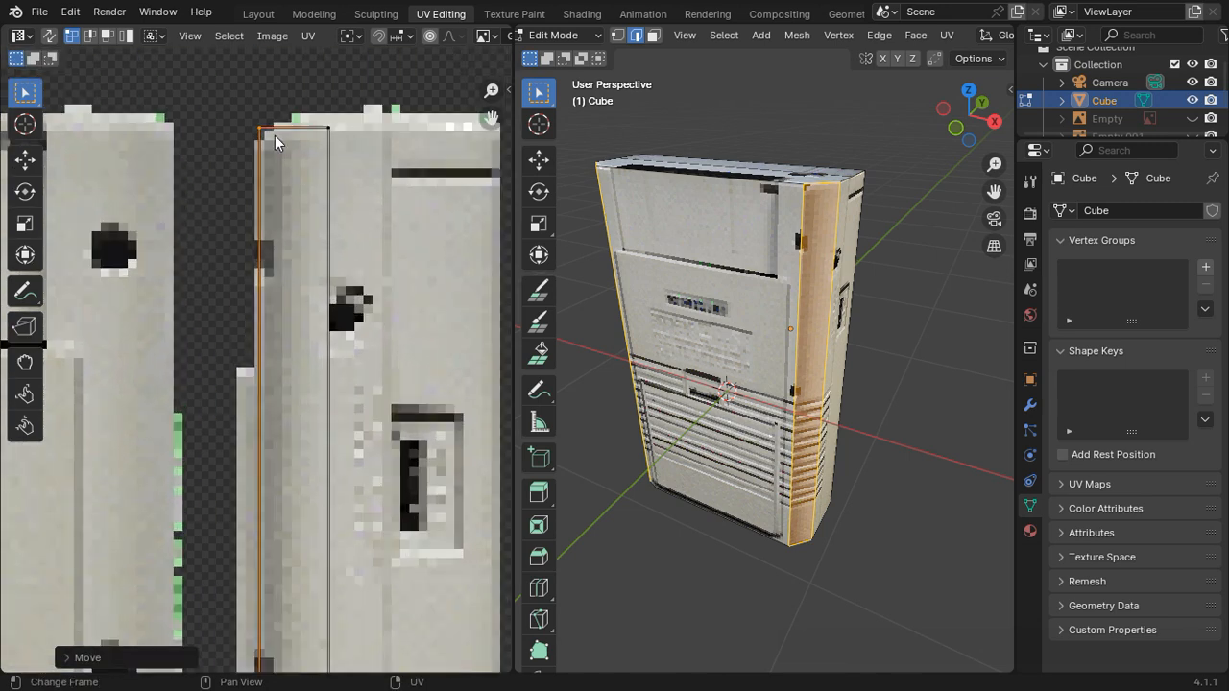
{"action": "left_click", "coordinate": [274, 136]}
{"action": "key", "text": "g"}
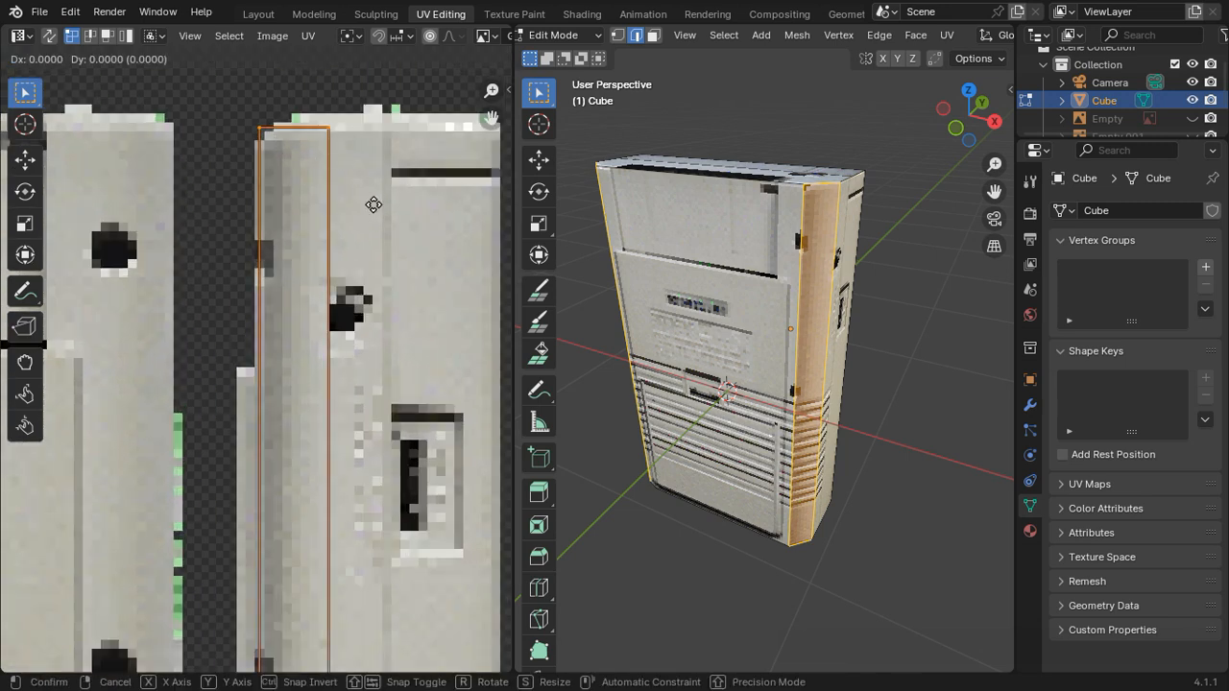
{"action": "key", "text": "y"}
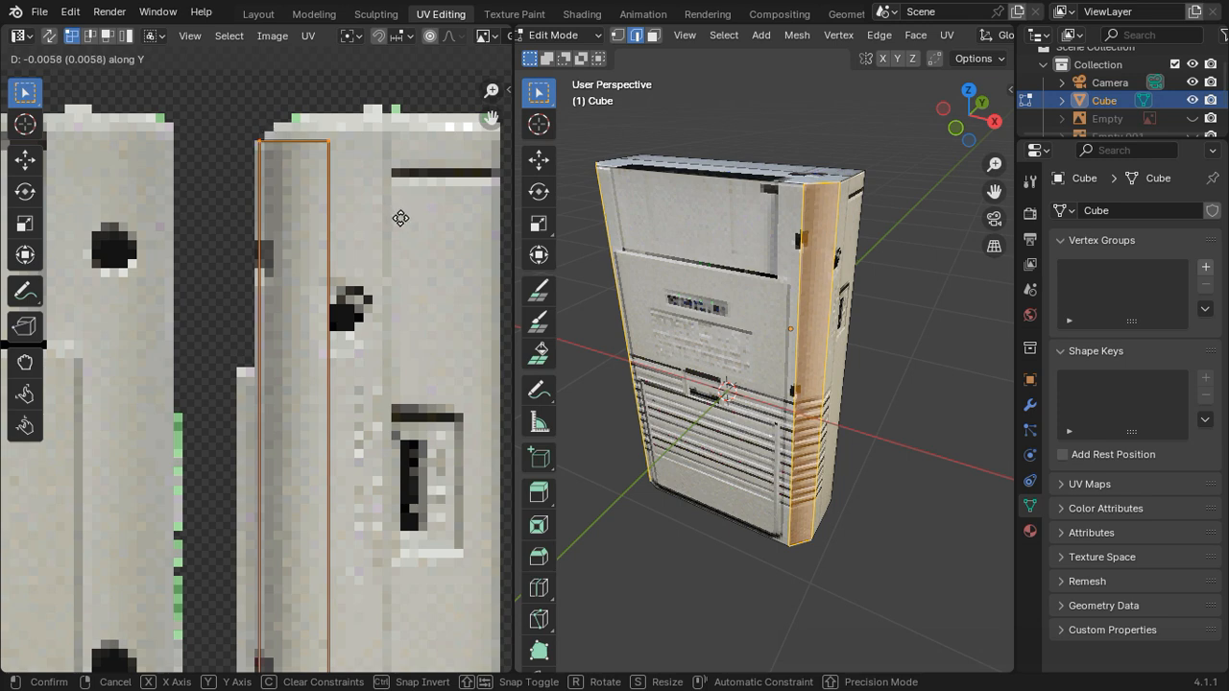
{"action": "left_click", "coordinate": [404, 218]}
{"action": "key", "text": "Tab"}
{"action": "middle_click_drag", "start_coordinate": [832, 277], "coordinate": [889, 346]}
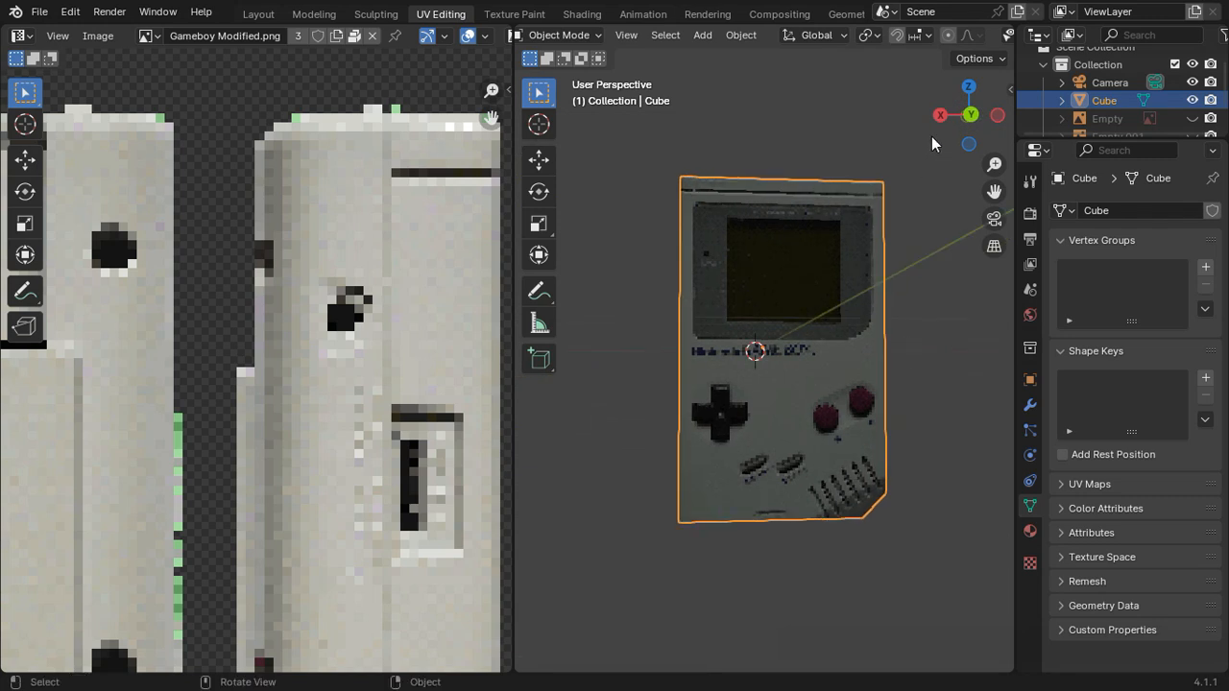
Step: Add a cylinder mesh and rotate it 90° about the X axis so its caps face the screen side
{"action": "left_click", "coordinate": [969, 116]}
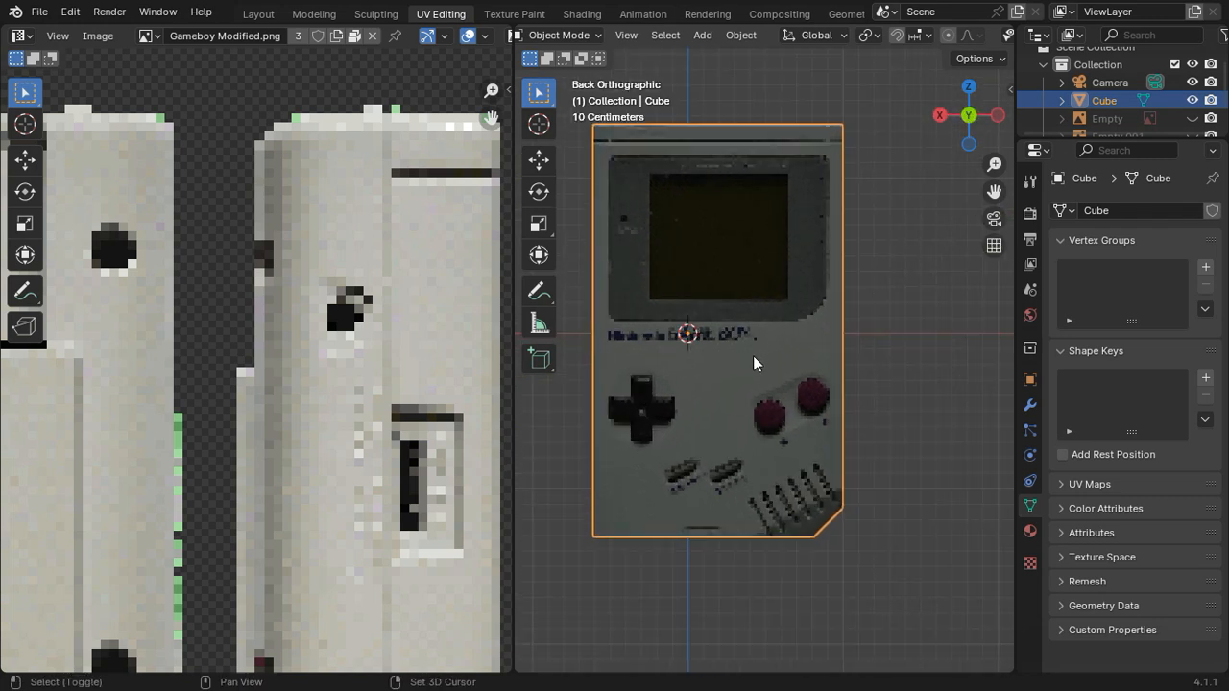
{"action": "middle_click_drag", "start_coordinate": [752, 355], "coordinate": [666, 316], "text": "shift"}
{"action": "key", "text": "shift+a"}
{"action": "mouse_move", "coordinate": [656, 338]}
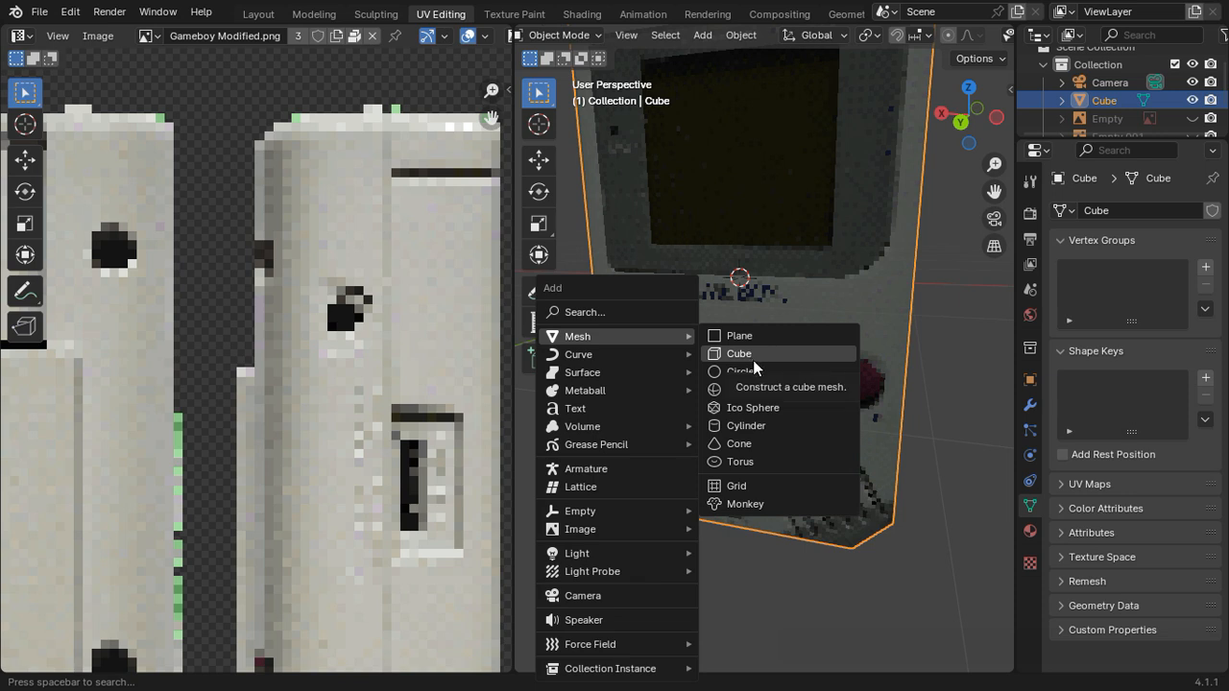
{"action": "left_click", "coordinate": [803, 431]}
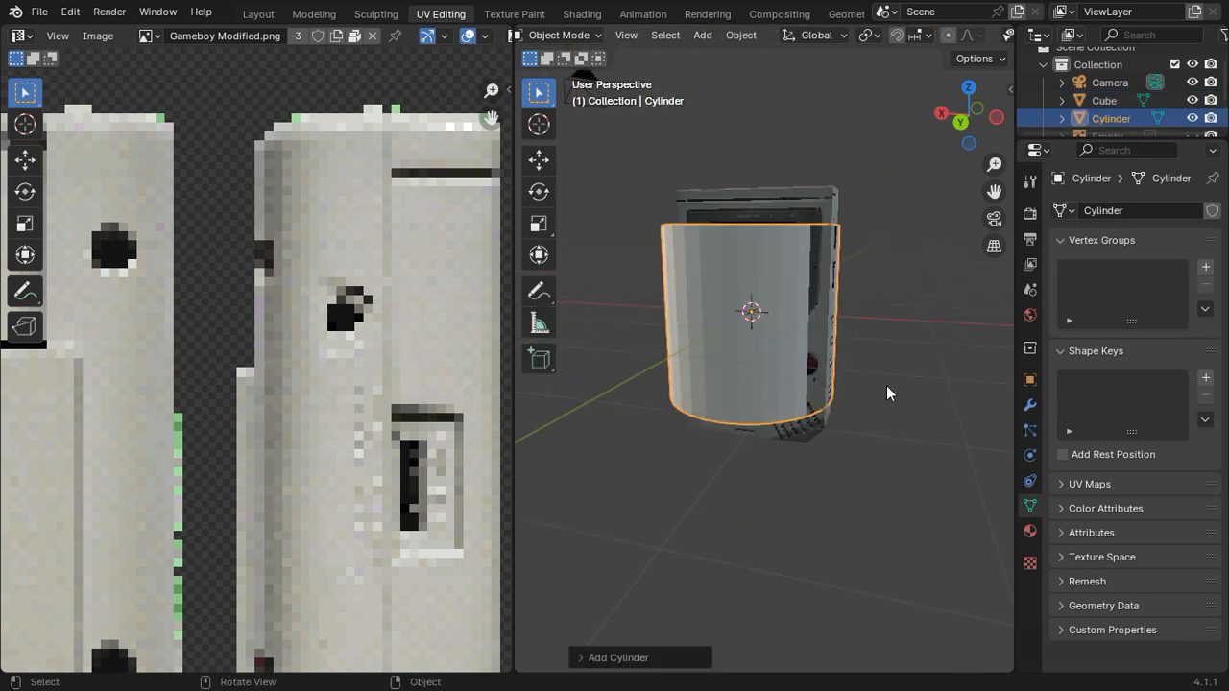
{"action": "key", "text": "r"}
{"action": "key", "text": "y"}
{"action": "type", "text": "x"}
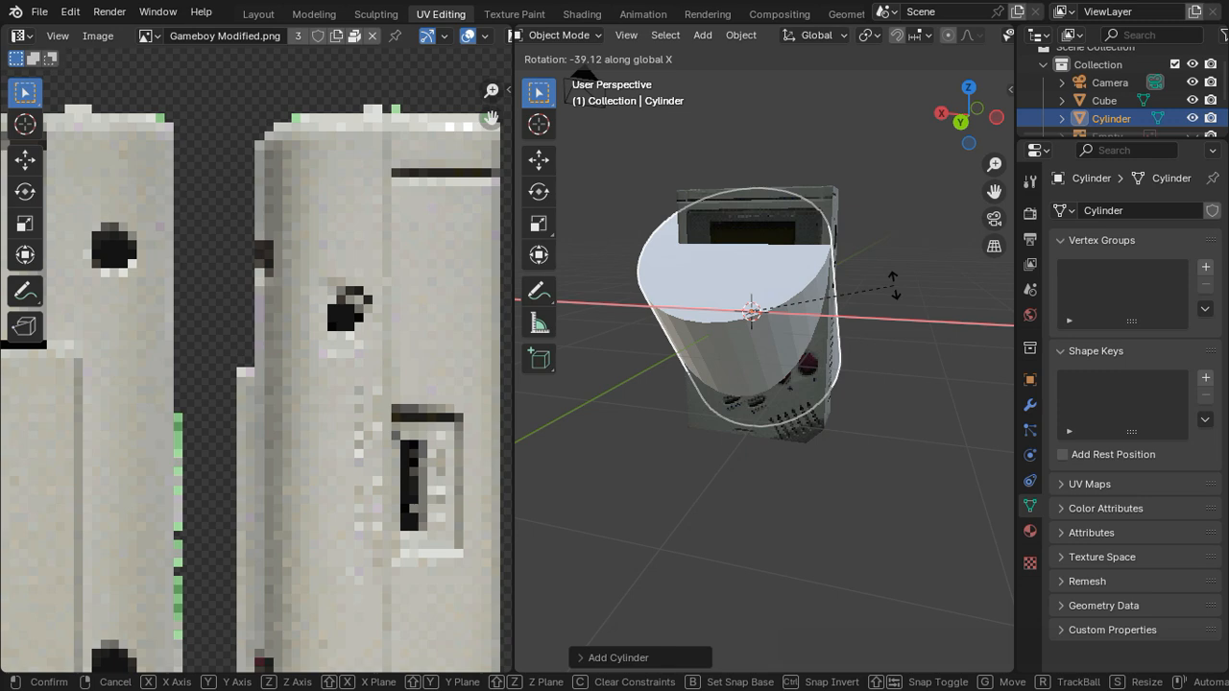
{"action": "type", "text": "90"}
{"action": "key", "text": "Return"}
Step: Scale the cylinder down and place it over the lower of the two red buttons, matching the button's size
{"action": "left_click", "coordinate": [960, 122]}
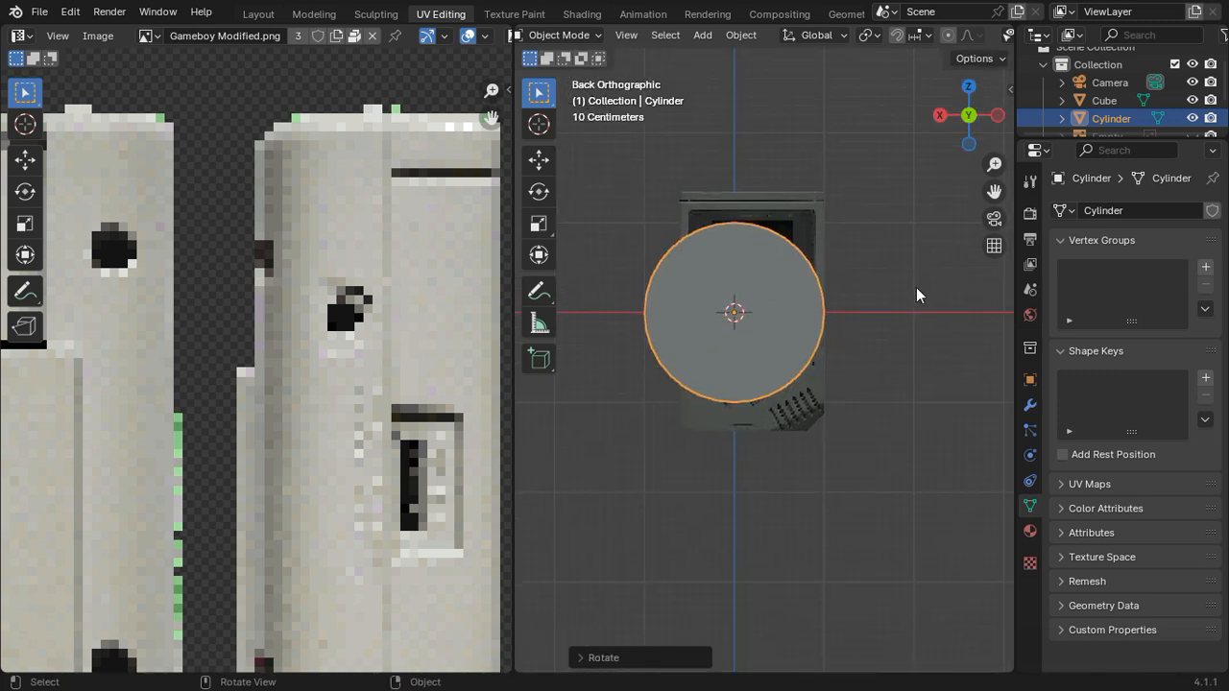
{"action": "key", "text": "s"}
{"action": "left_click", "coordinate": [796, 305]}
{"action": "scroll", "coordinate": [830, 302], "scroll_direction": "up", "scroll_amount": 7}
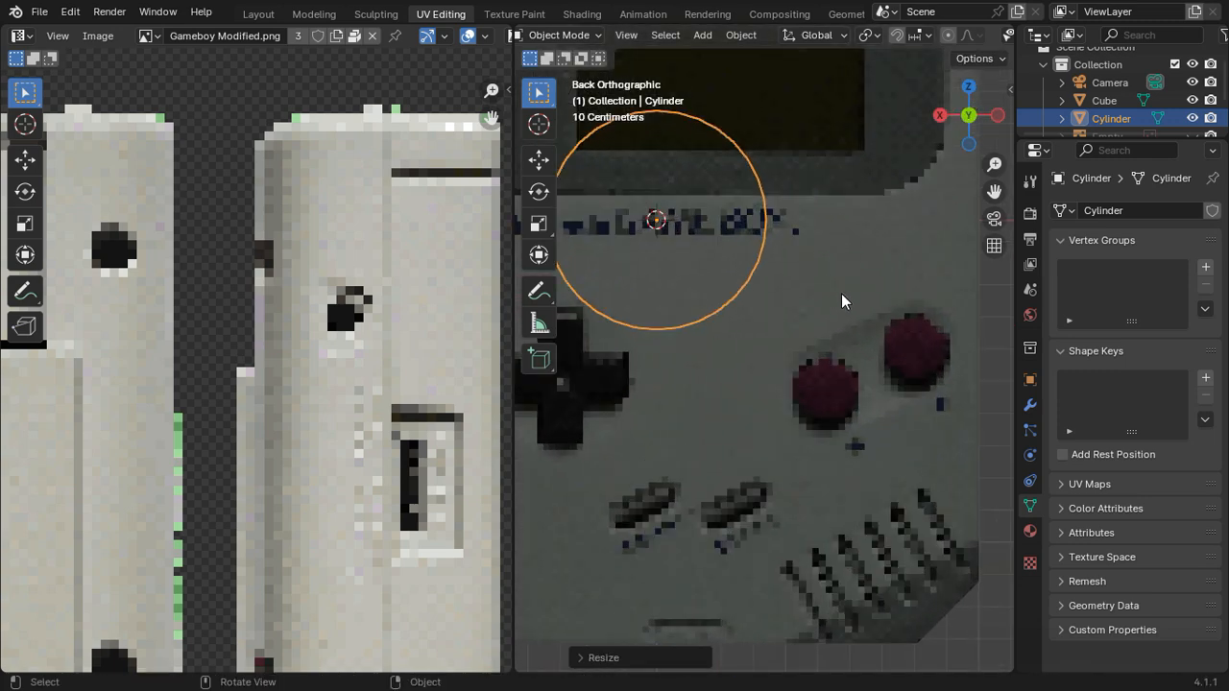
{"action": "key", "text": "s"}
{"action": "left_click", "coordinate": [769, 262]}
{"action": "key", "text": "g"}
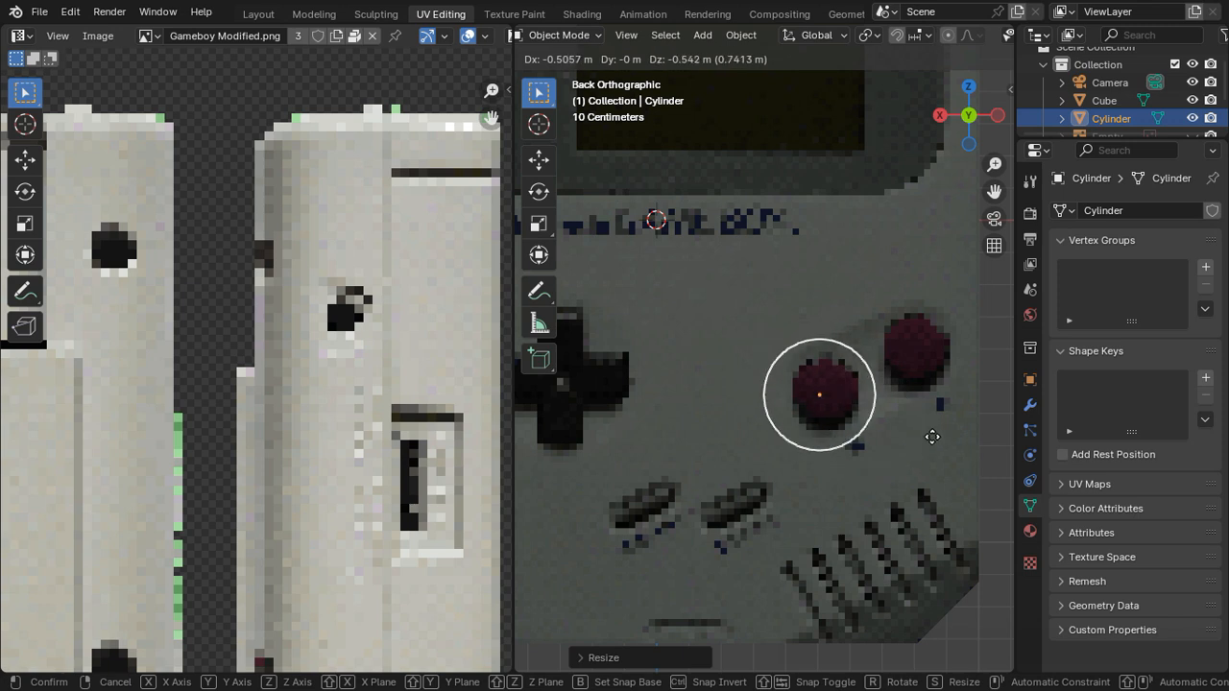
{"action": "left_click", "coordinate": [937, 436]}
{"action": "key", "text": "s"}
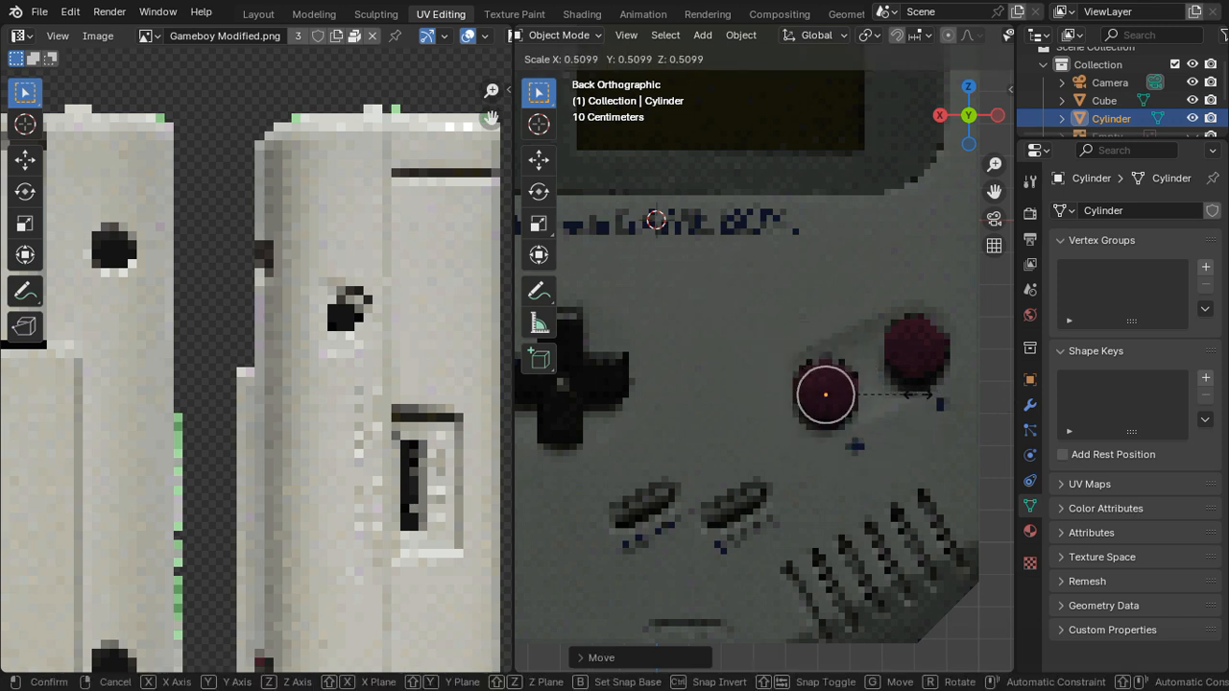
{"action": "left_click", "coordinate": [914, 400]}
Step: Duplicate the cylinder onto the upper red button and join both cylinders into one object
{"action": "middle_click_drag", "start_coordinate": [883, 406], "coordinate": [811, 416], "text": "shift"}
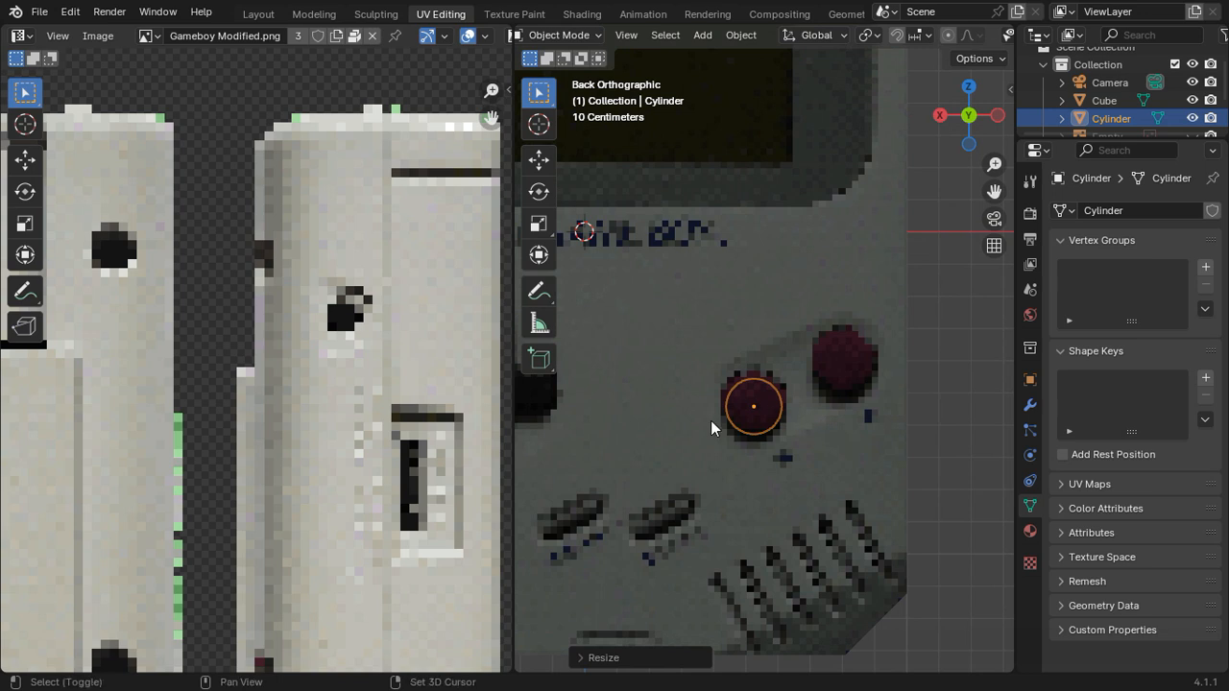
{"action": "key", "text": "shift+d"}
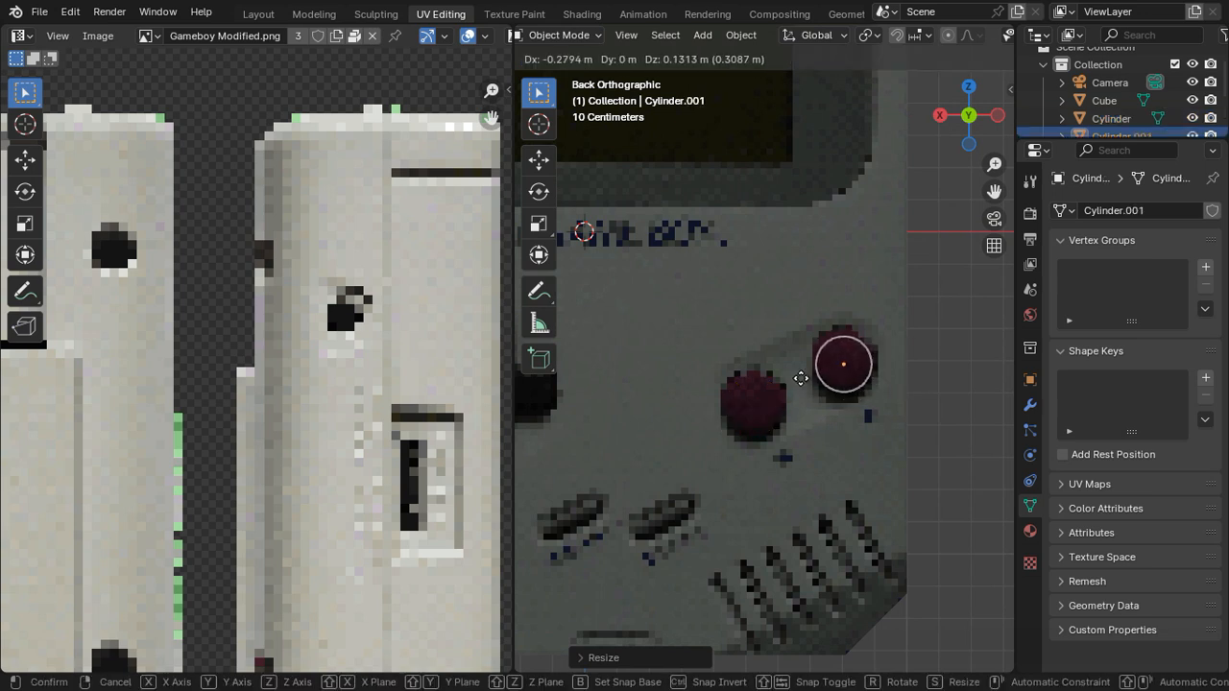
{"action": "left_click", "coordinate": [800, 378]}
{"action": "scroll", "coordinate": [894, 382], "scroll_direction": "down", "scroll_amount": 3}
{"action": "middle_click_drag", "start_coordinate": [893, 382], "coordinate": [842, 416]}
{"action": "left_click", "coordinate": [860, 431], "text": "shift"}
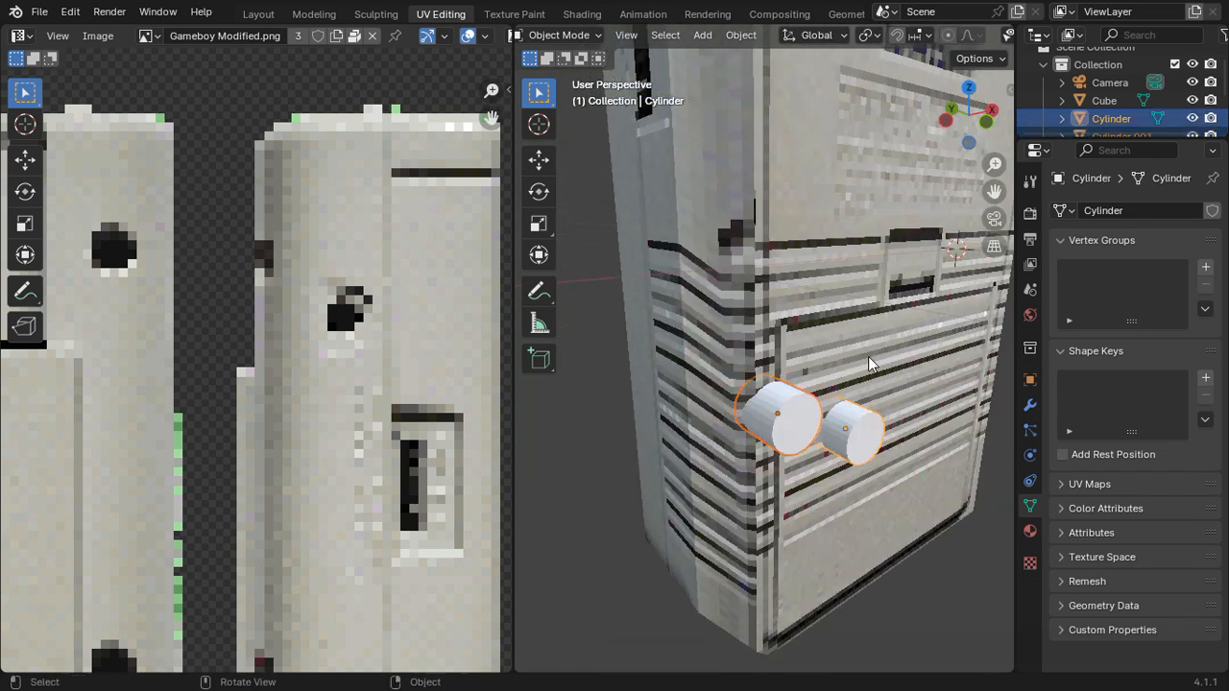
{"action": "key", "text": "ctrl+j"}
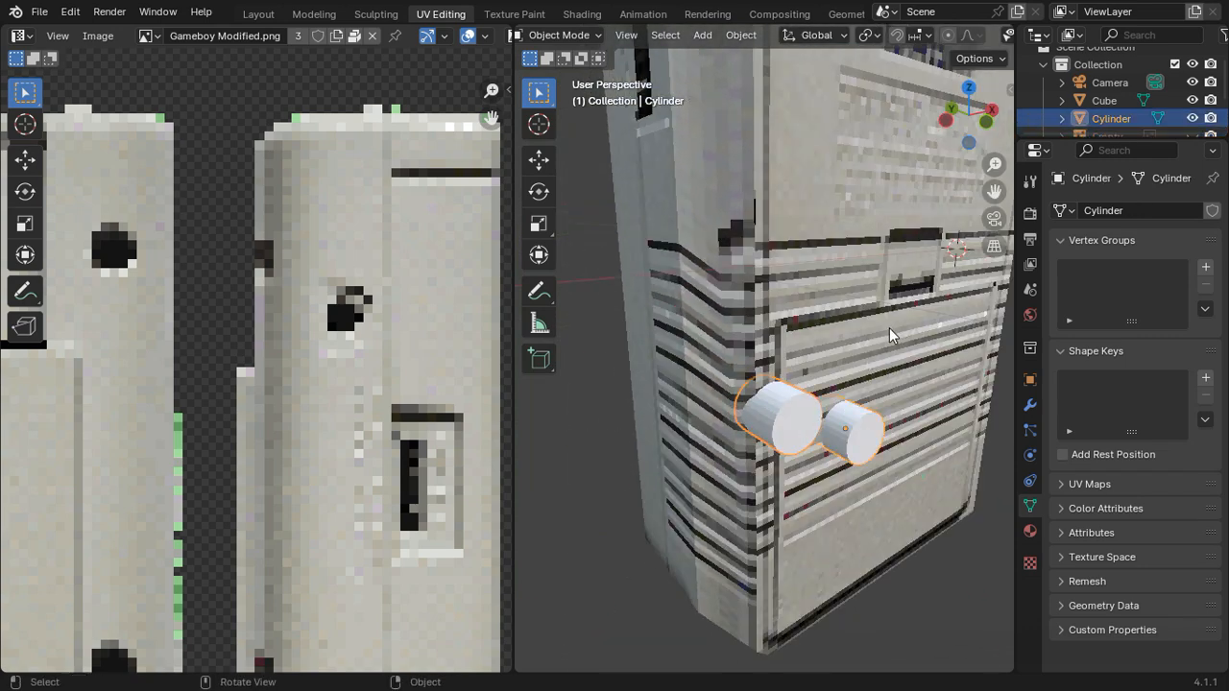
Step: Move the joined cylinders along global Y from the back of the body so they partly protrude from its screen side
{"action": "left_click", "coordinate": [947, 123]}
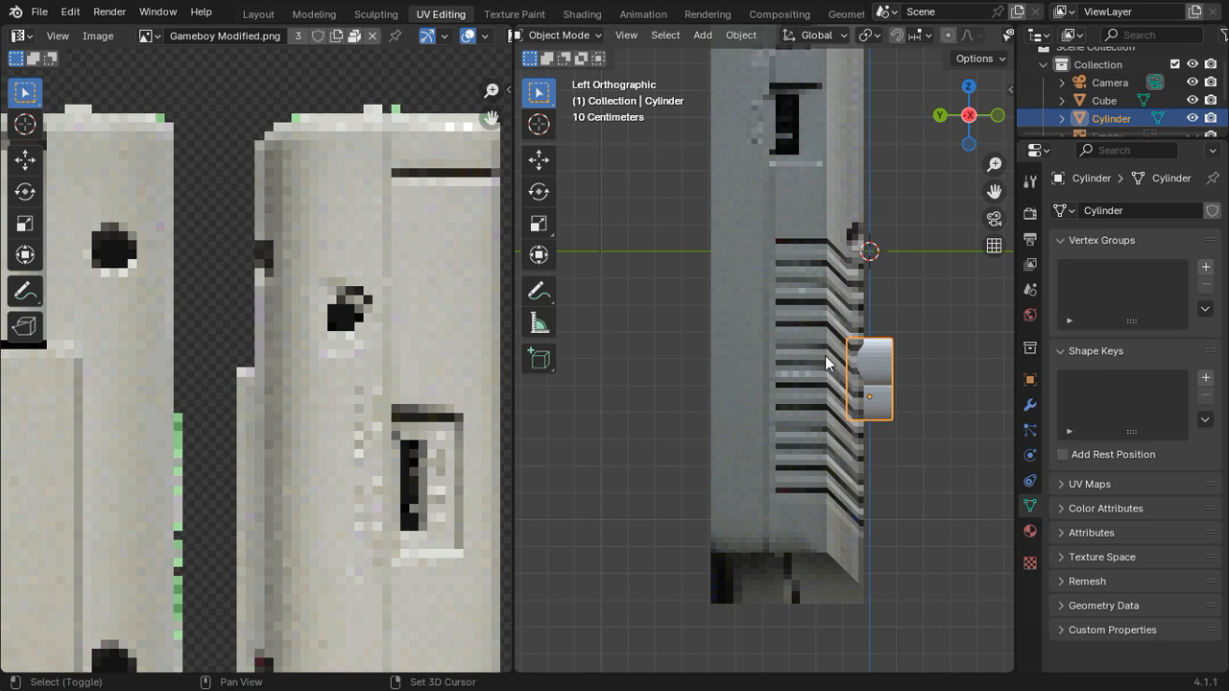
{"action": "left_click", "coordinate": [940, 116]}
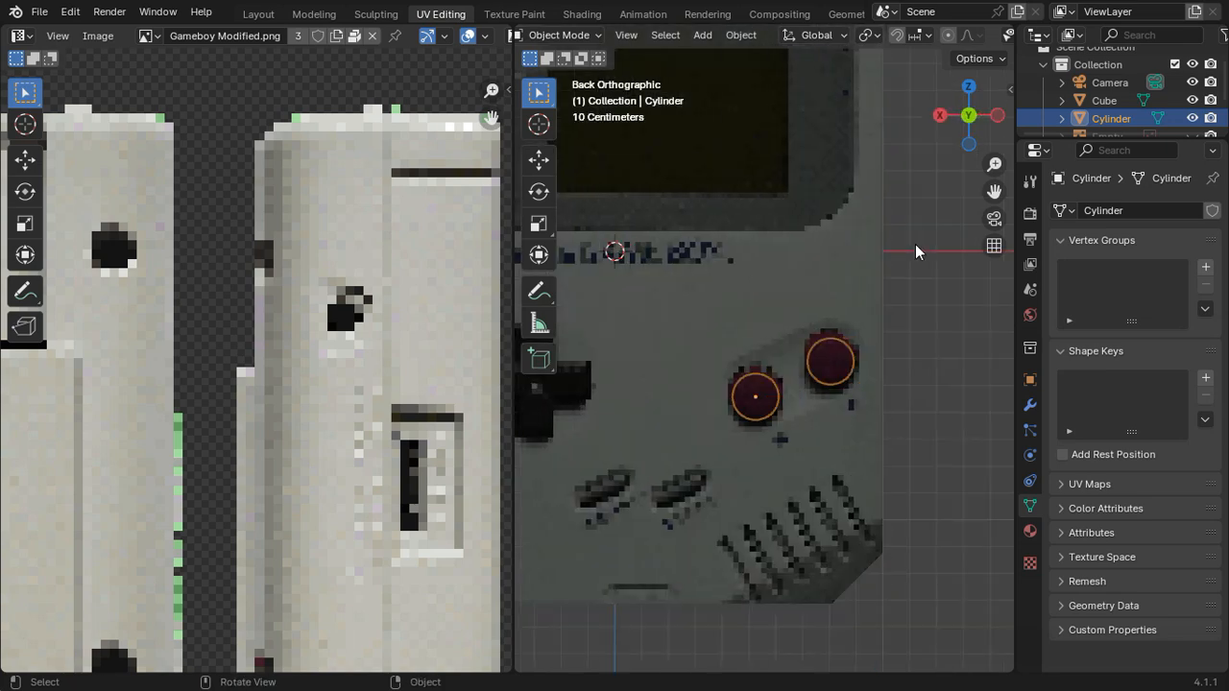
{"action": "left_click", "coordinate": [998, 117]}
{"action": "key", "text": "g"}
{"action": "key", "text": "y"}
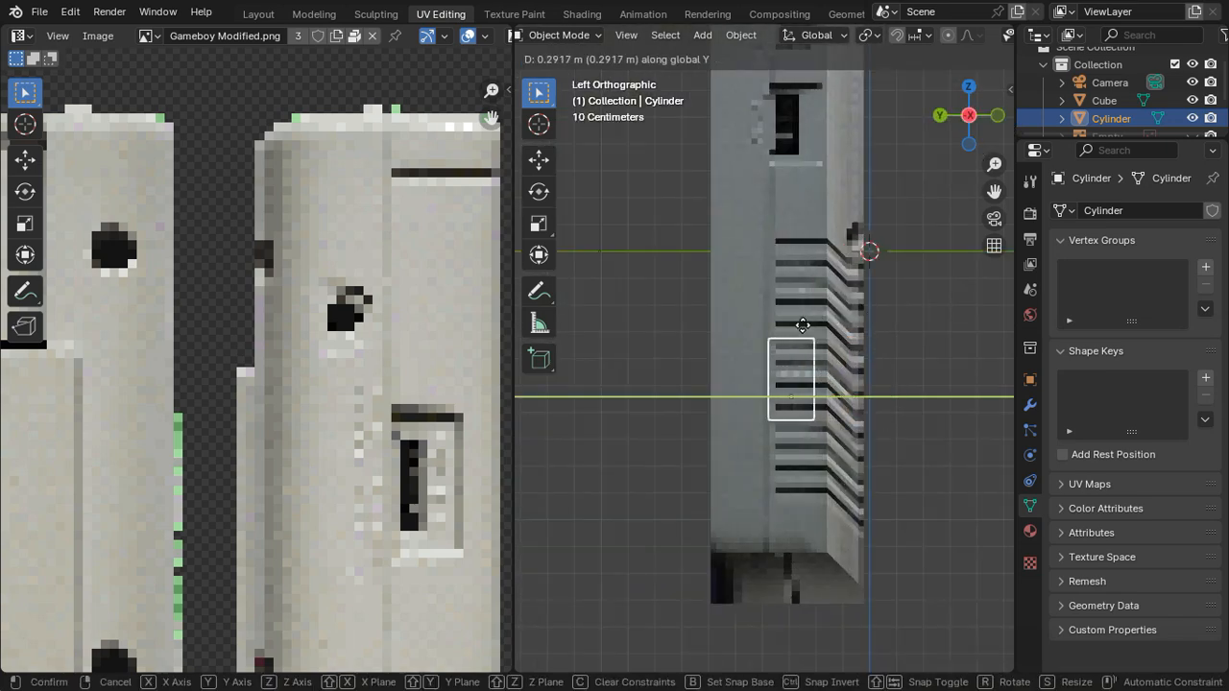
{"action": "left_click", "coordinate": [738, 330]}
Step: Add a Boolean modifier in Difference mode to the body with the joined cylinders as its object
{"action": "middle_click_drag", "start_coordinate": [725, 332], "coordinate": [832, 326]}
{"action": "left_click", "coordinate": [832, 325]}
{"action": "left_click", "coordinate": [1031, 405]}
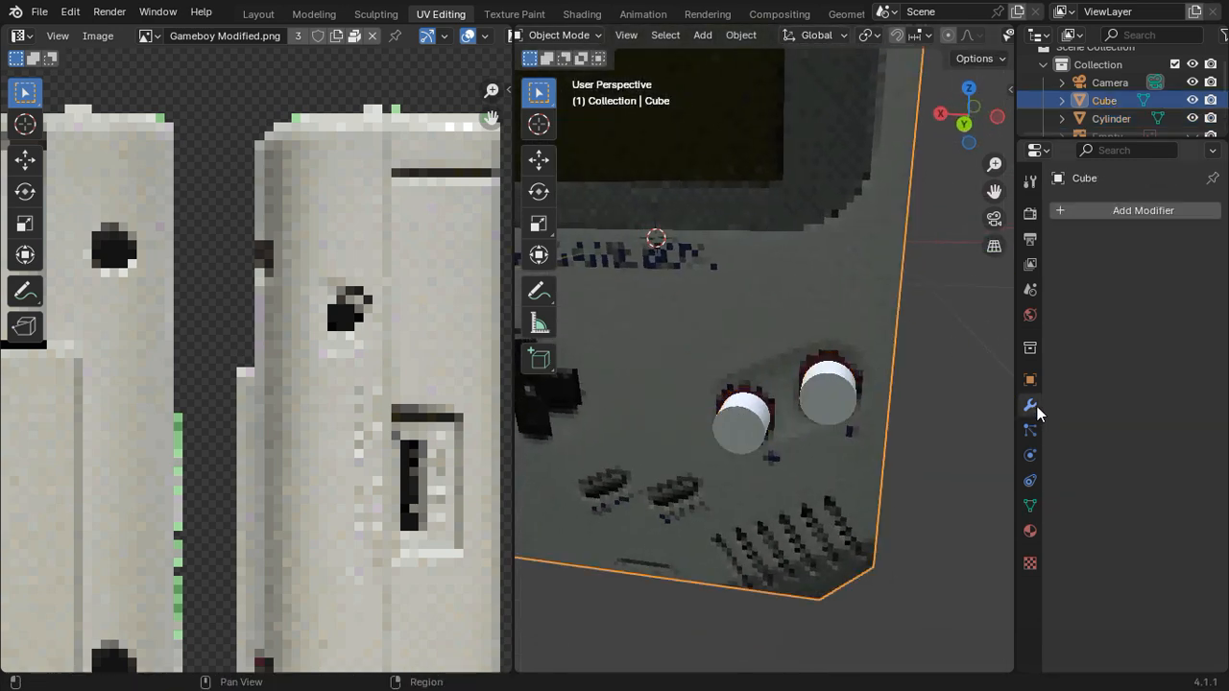
{"action": "left_click", "coordinate": [1107, 203]}
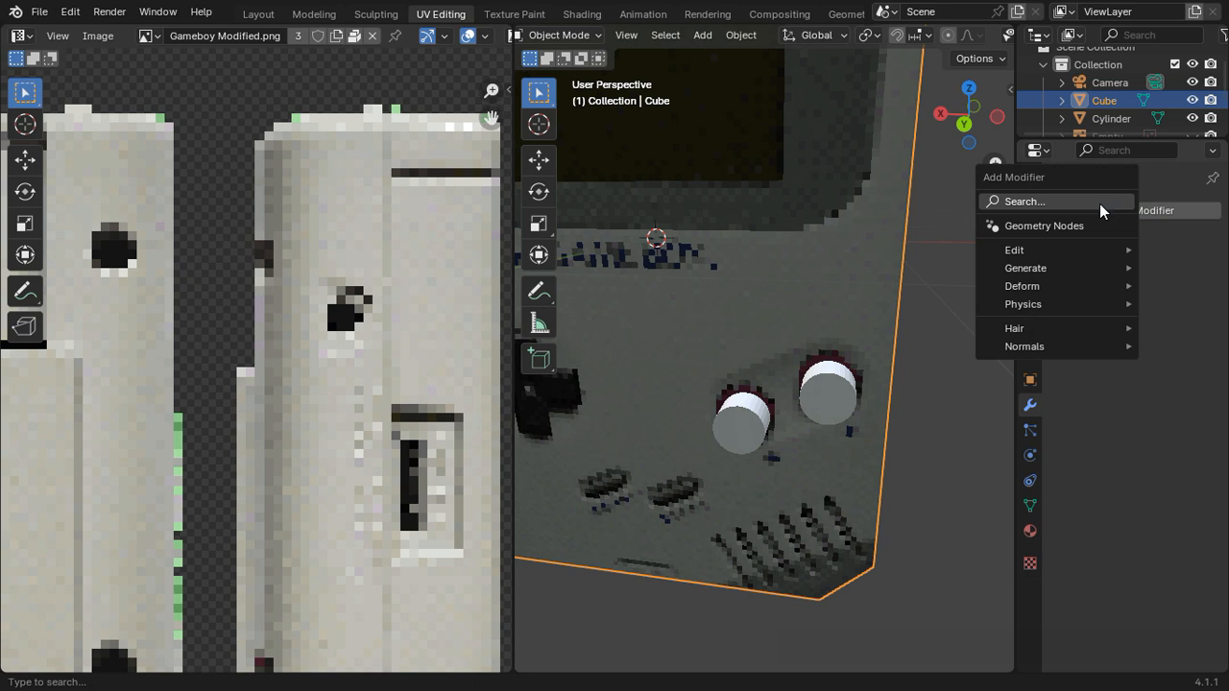
{"action": "left_click", "coordinate": [1100, 203]}
{"action": "type", "text": "boo"}
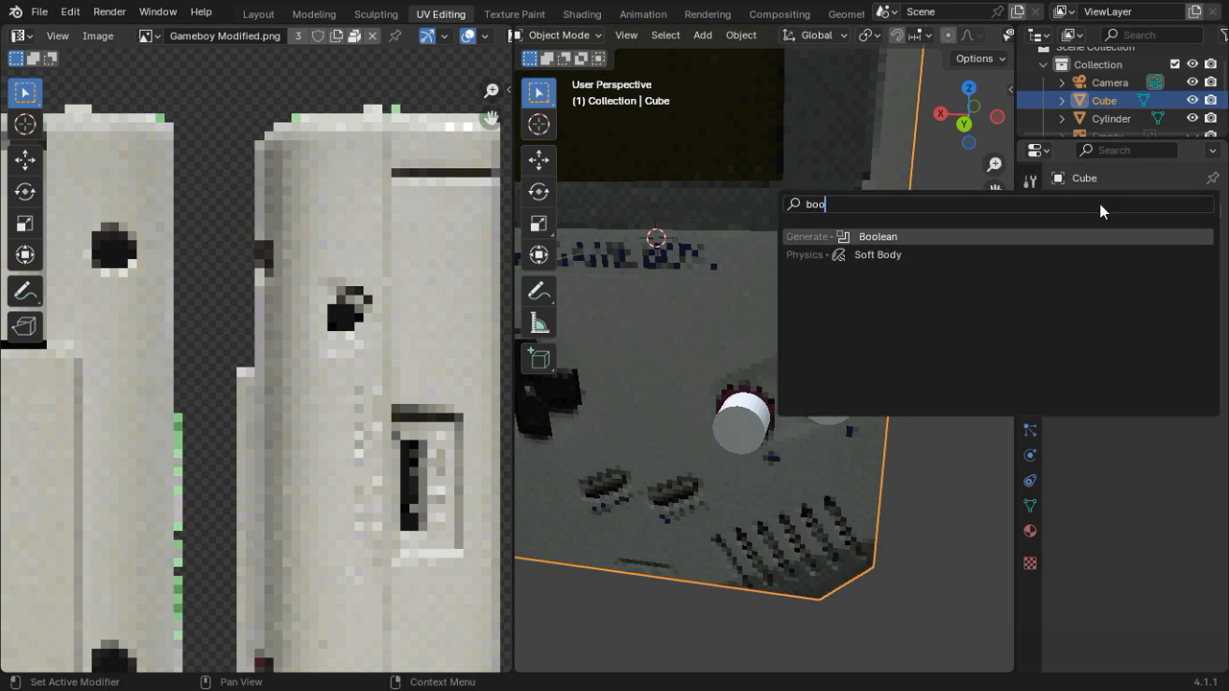
{"action": "key", "text": "Return"}
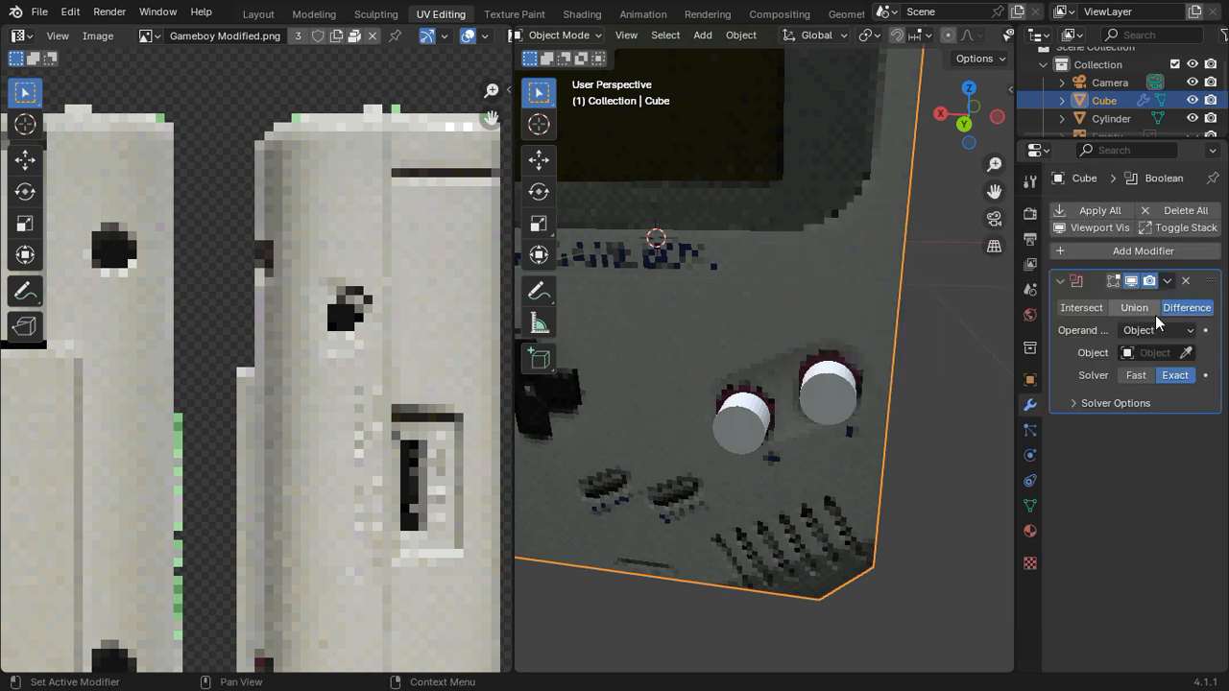
{"action": "left_click", "coordinate": [1186, 352]}
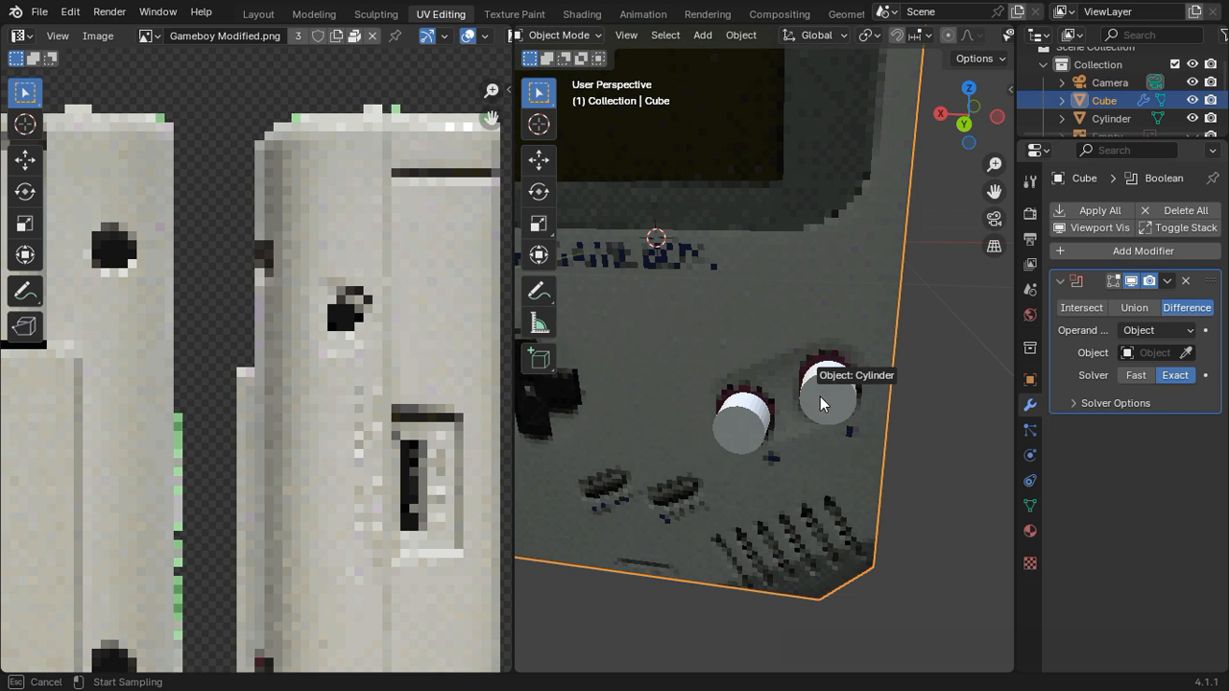
{"action": "left_click", "coordinate": [821, 404]}
Step: Hide the cutting cylinders and apply the body's Boolean modifier
{"action": "left_click", "coordinate": [832, 402]}
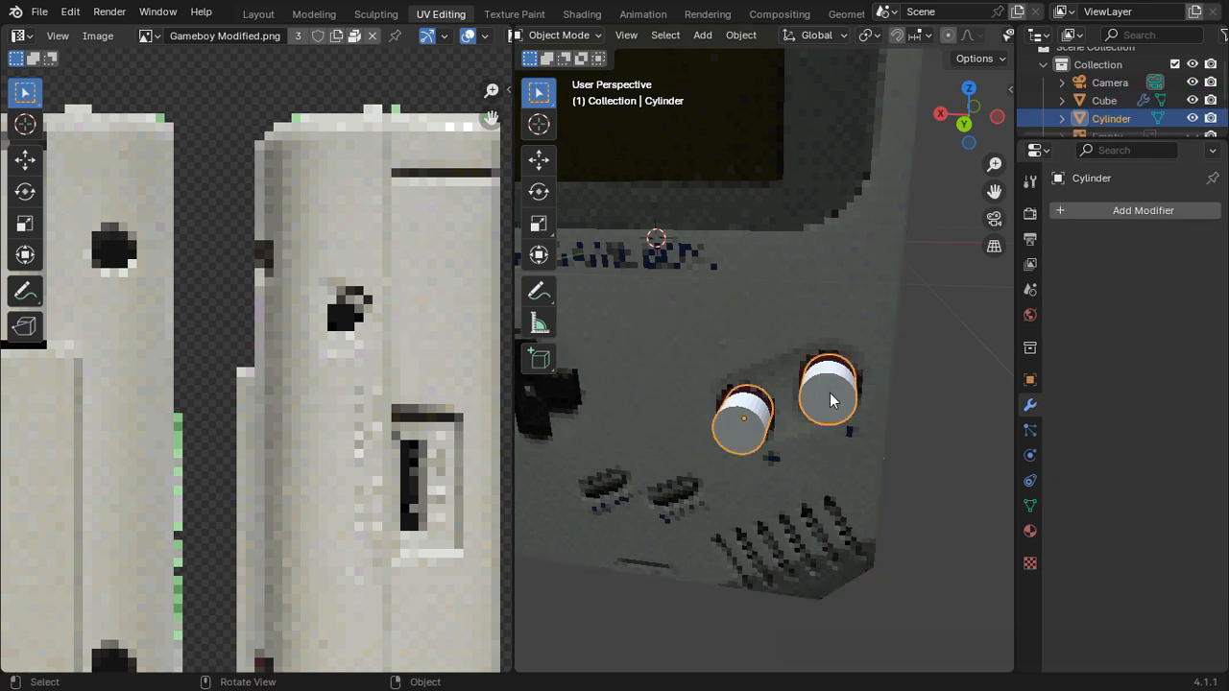
{"action": "key", "text": "h"}
{"action": "left_click", "coordinate": [833, 322]}
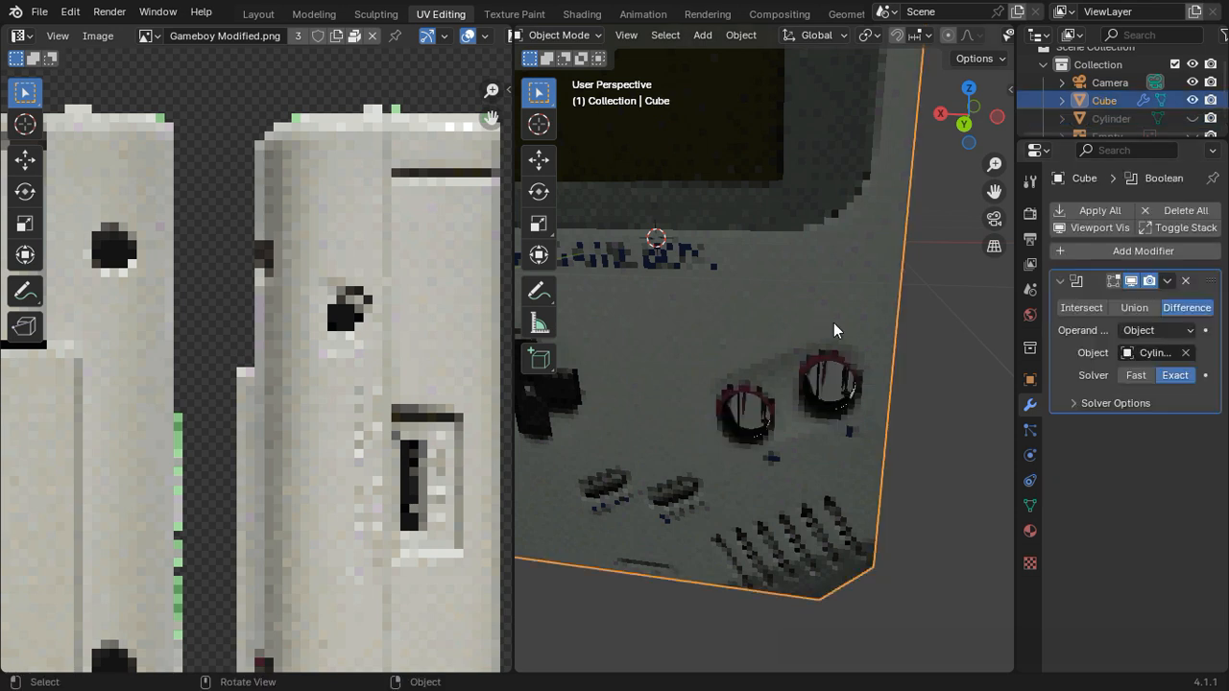
{"action": "left_click", "coordinate": [1166, 281]}
{"action": "left_click", "coordinate": [1140, 306]}
Step: Select the two circular end faces of the button recesses on the body in face selection mode
{"action": "key", "text": "Tab"}
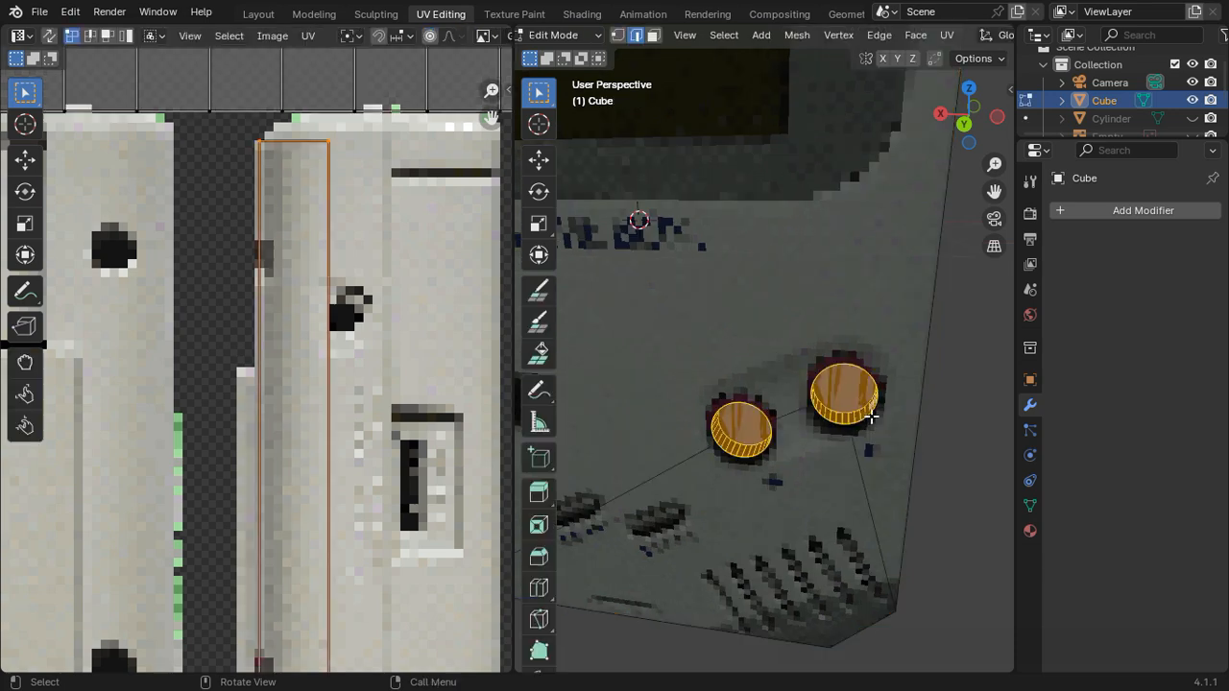
{"action": "middle_click_drag", "start_coordinate": [864, 415], "coordinate": [837, 365]}
{"action": "key", "text": "Tab"}
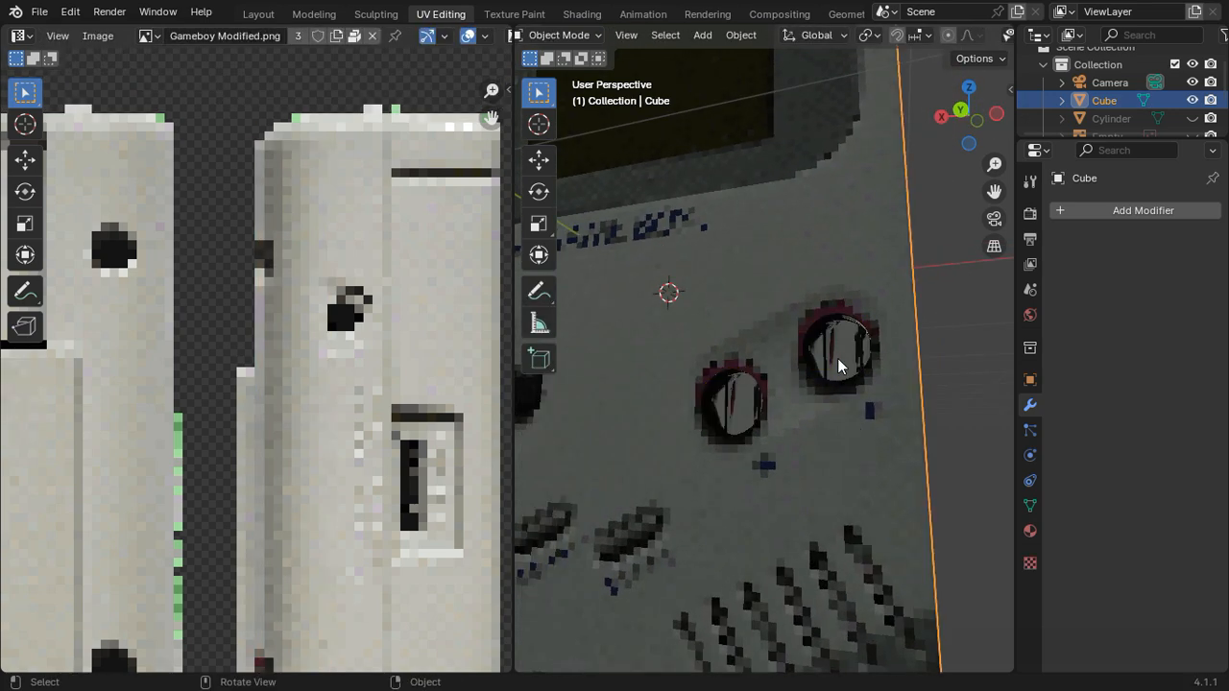
{"action": "key", "text": "Tab"}
{"action": "left_click", "coordinate": [865, 294]}
{"action": "key", "text": "Tab"}
{"action": "key", "text": "Tab"}
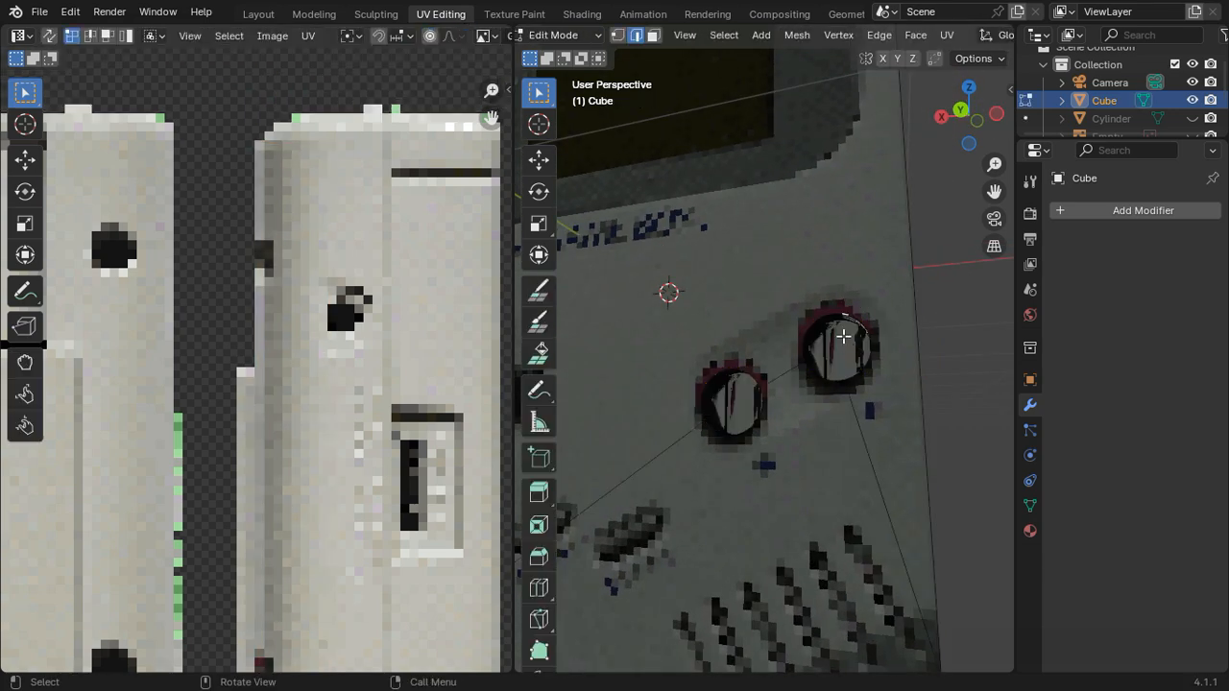
{"action": "left_click", "coordinate": [653, 35]}
{"action": "left_click", "coordinate": [826, 375], "text": "shift"}
{"action": "left_click", "coordinate": [731, 413], "text": "shift"}
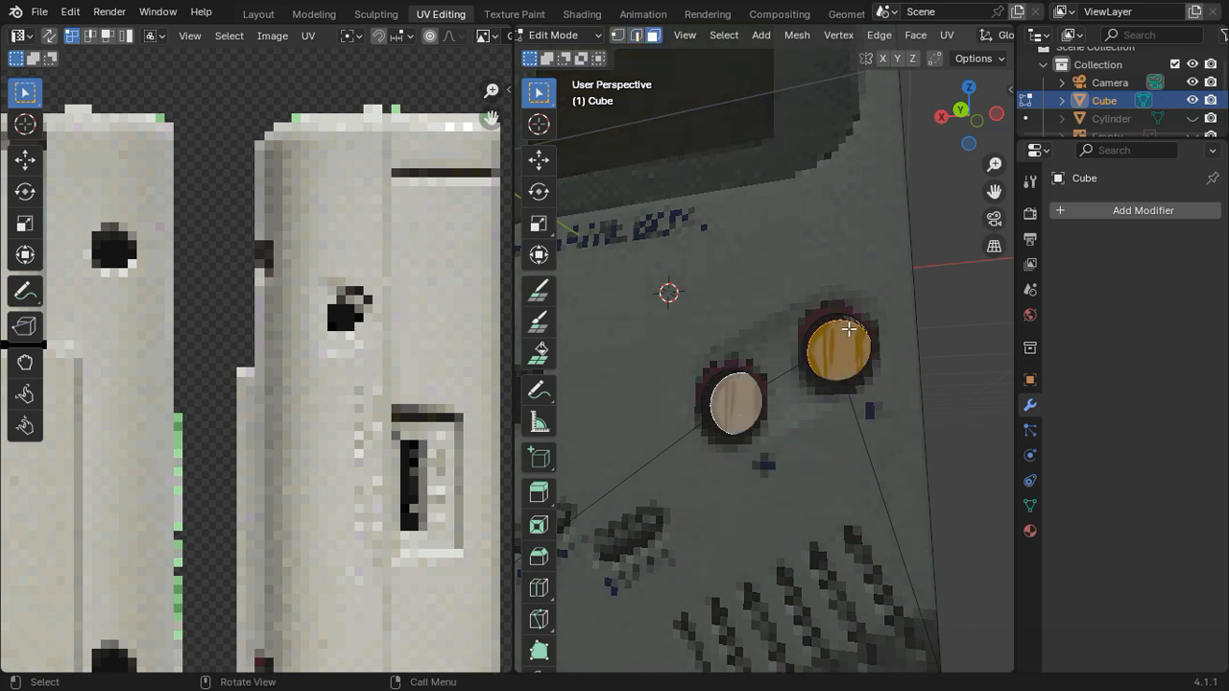
Step: Project the two circular faces' UVs from the back orthographic view and move them over the image's red buttons
{"action": "left_click", "coordinate": [963, 112]}
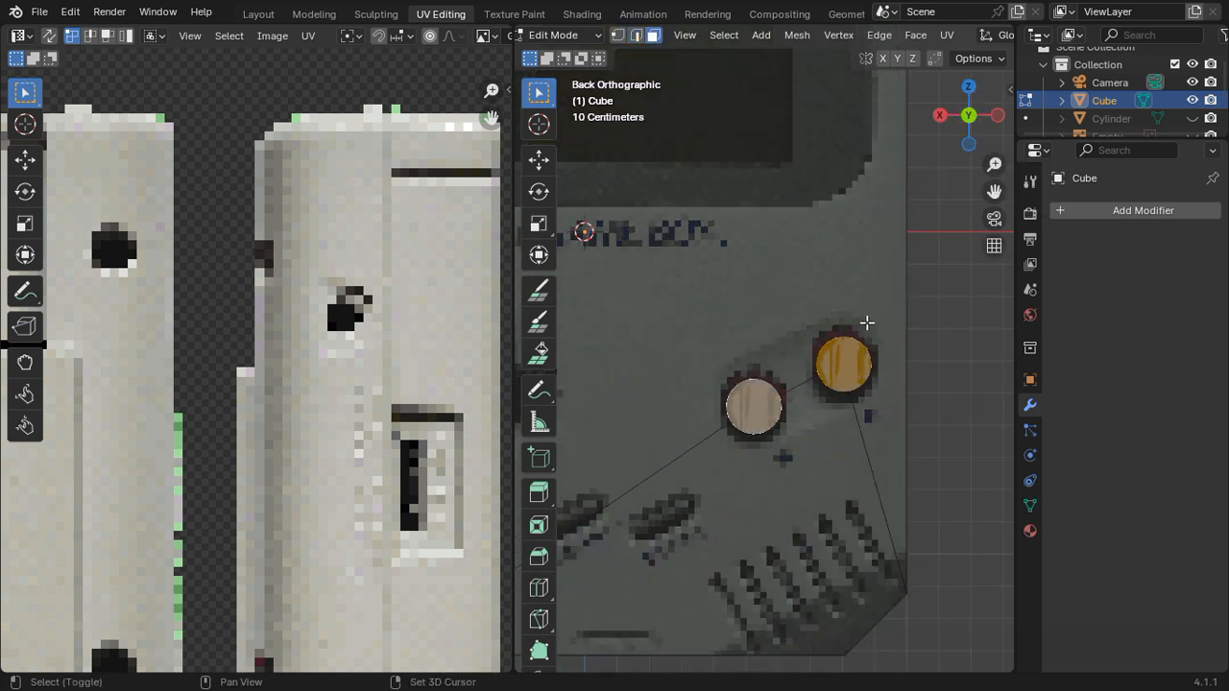
{"action": "key", "text": "u"}
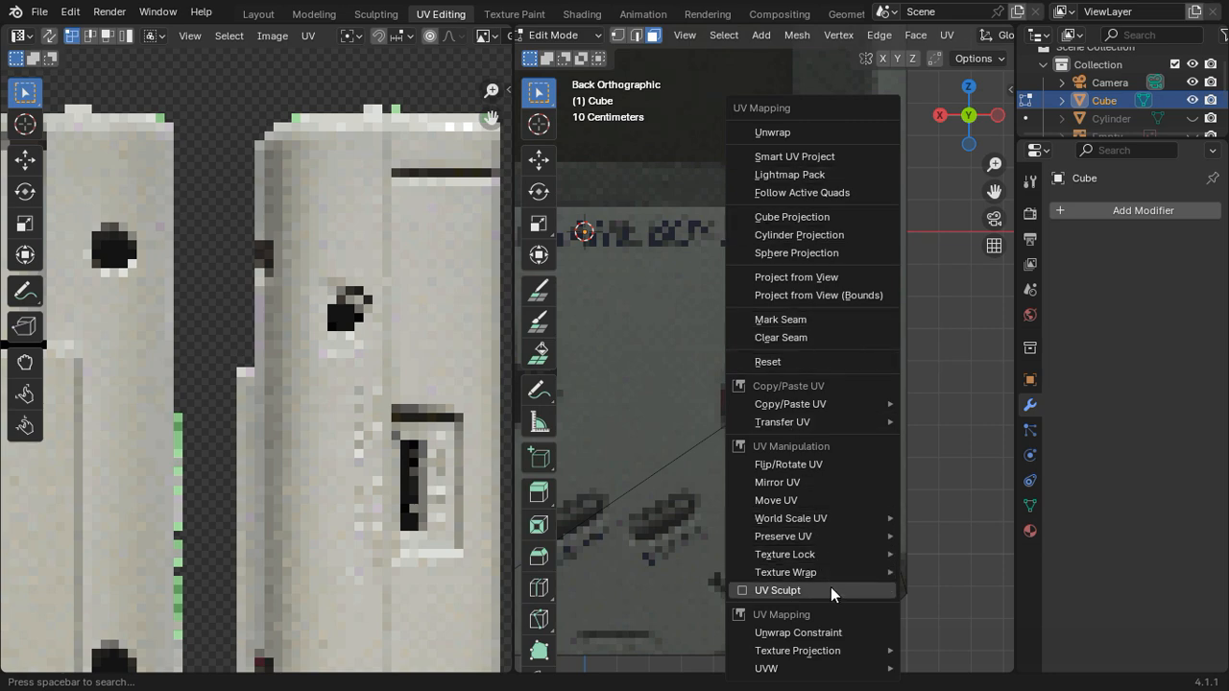
{"action": "left_click", "coordinate": [816, 272]}
{"action": "scroll", "coordinate": [363, 462], "scroll_direction": "down", "scroll_amount": 4}
{"action": "middle_click_drag", "start_coordinate": [311, 467], "coordinate": [209, 303], "text": "shift"}
{"action": "key", "text": "a"}
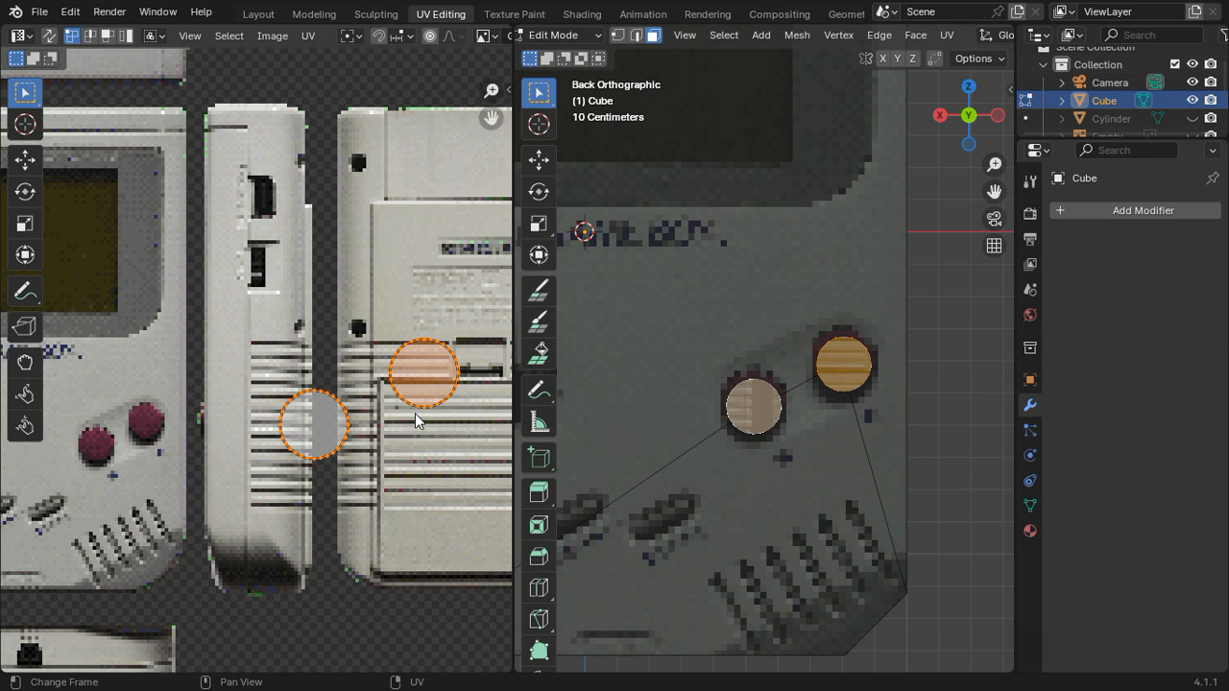
{"action": "key", "text": "g"}
{"action": "left_click", "coordinate": [155, 447]}
Step: Scale both circular UV islands down together and position them roughly inside the two red buttons of the image
{"action": "scroll", "coordinate": [332, 419], "scroll_direction": "up", "scroll_amount": 4}
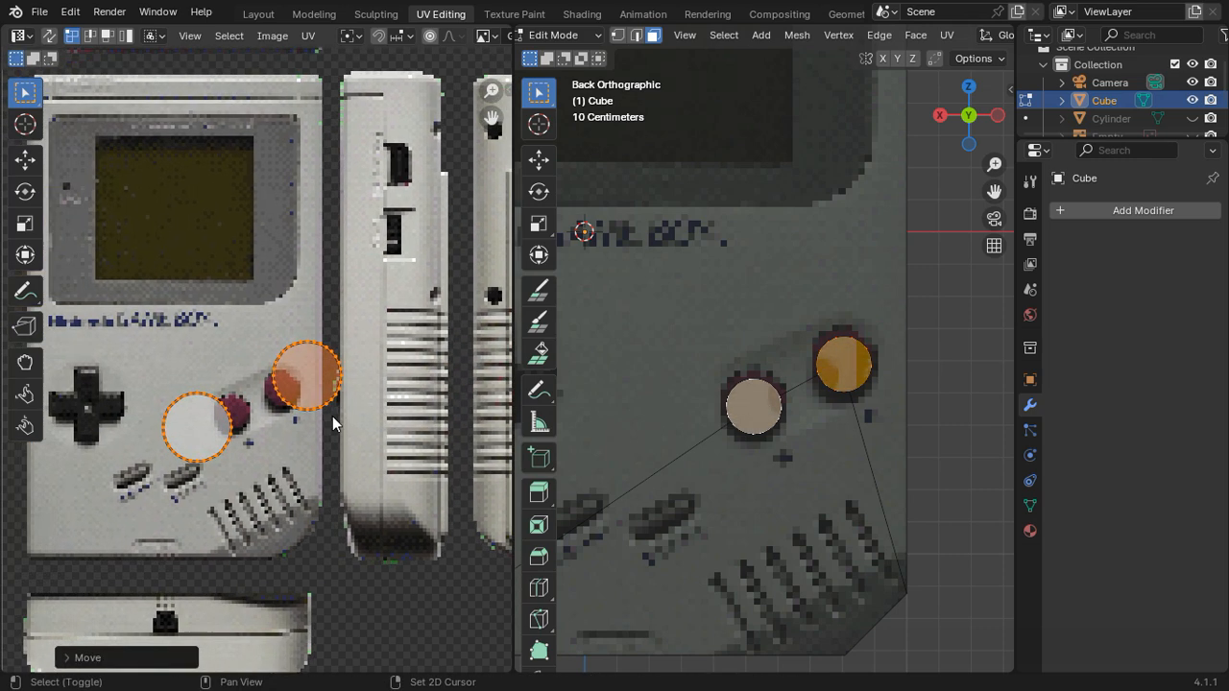
{"action": "key", "text": "s"}
{"action": "left_click", "coordinate": [329, 419]}
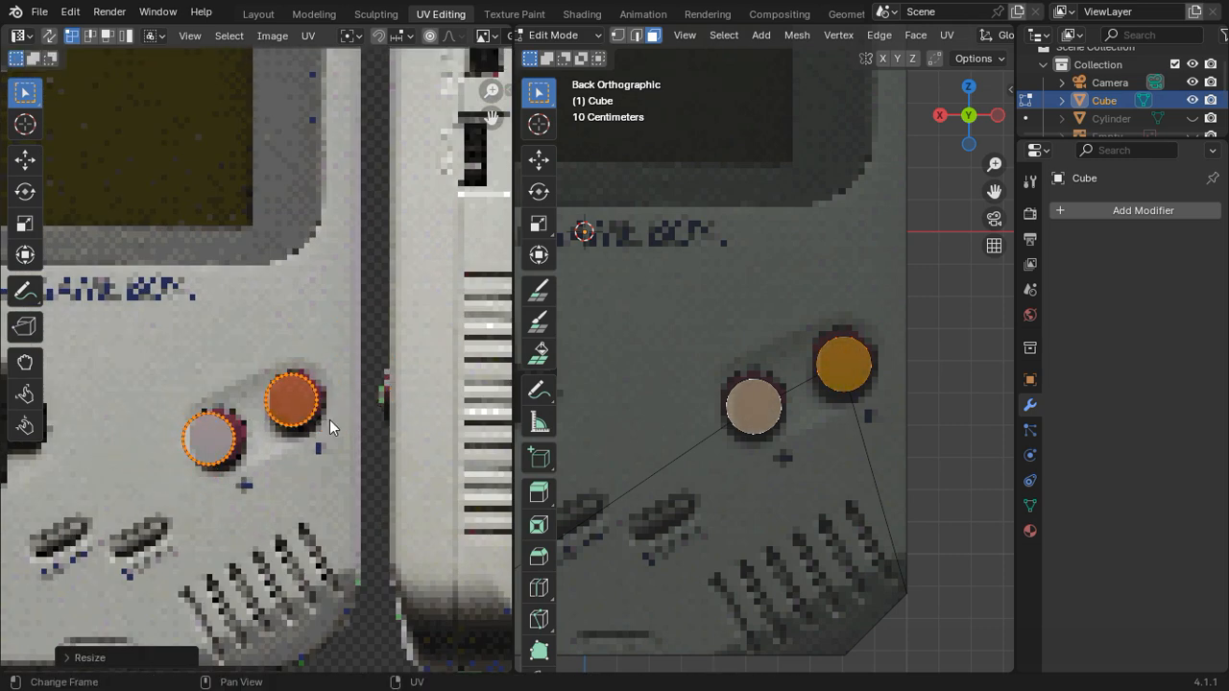
{"action": "scroll", "coordinate": [325, 413], "scroll_direction": "up", "scroll_amount": 2}
{"action": "key", "text": "g"}
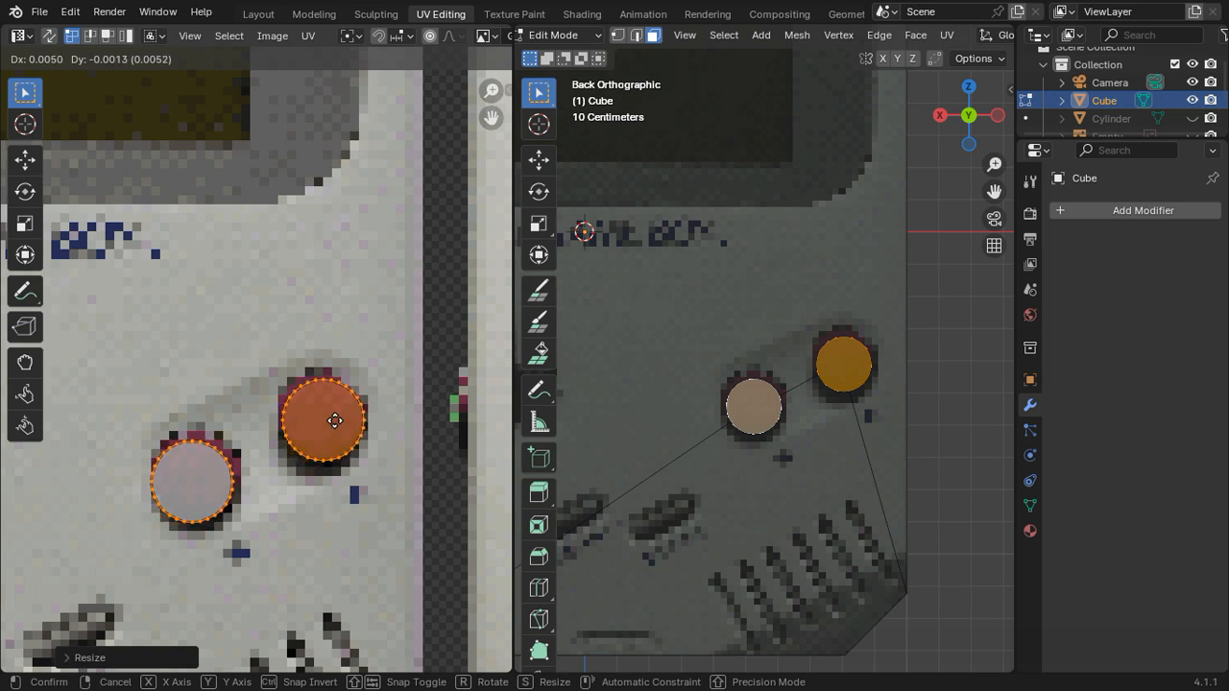
{"action": "left_click", "coordinate": [332, 423]}
{"action": "key", "text": "s"}
{"action": "left_click", "coordinate": [369, 426]}
{"action": "key", "text": "g"}
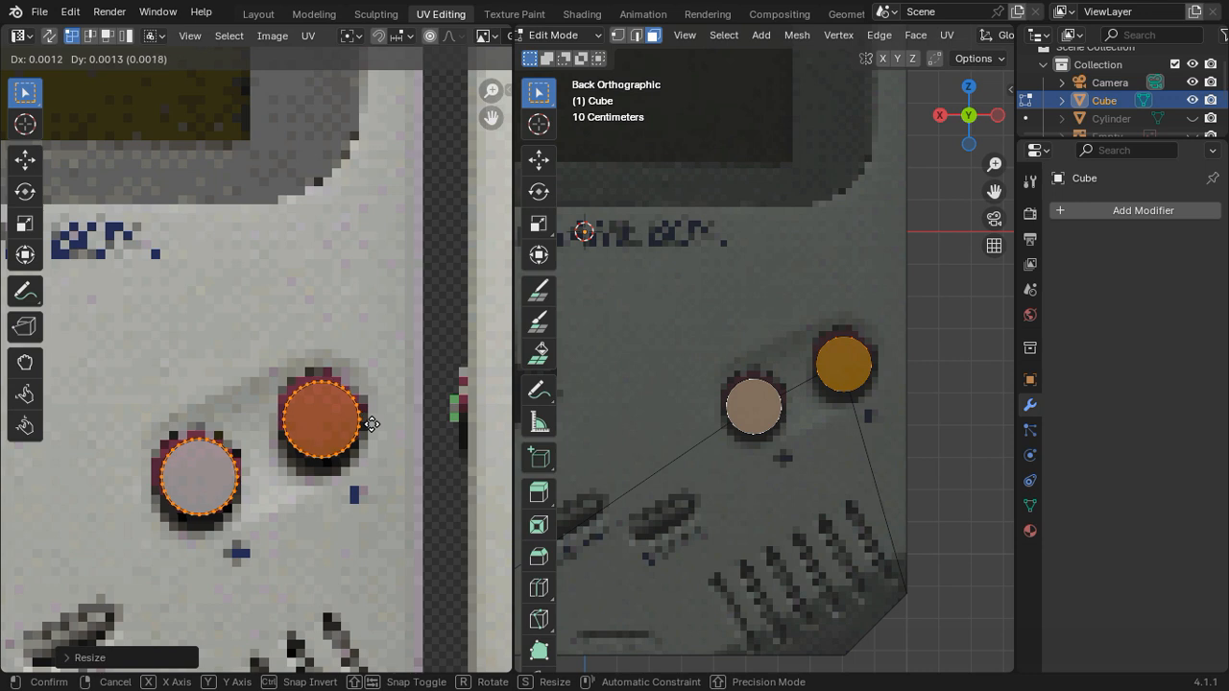
{"action": "left_click", "coordinate": [370, 430]}
Step: Centre the lower circular UV island on the lower red button and shrink it slightly to stay within the red pixels
{"action": "scroll", "coordinate": [360, 454], "scroll_direction": "up", "scroll_amount": 2}
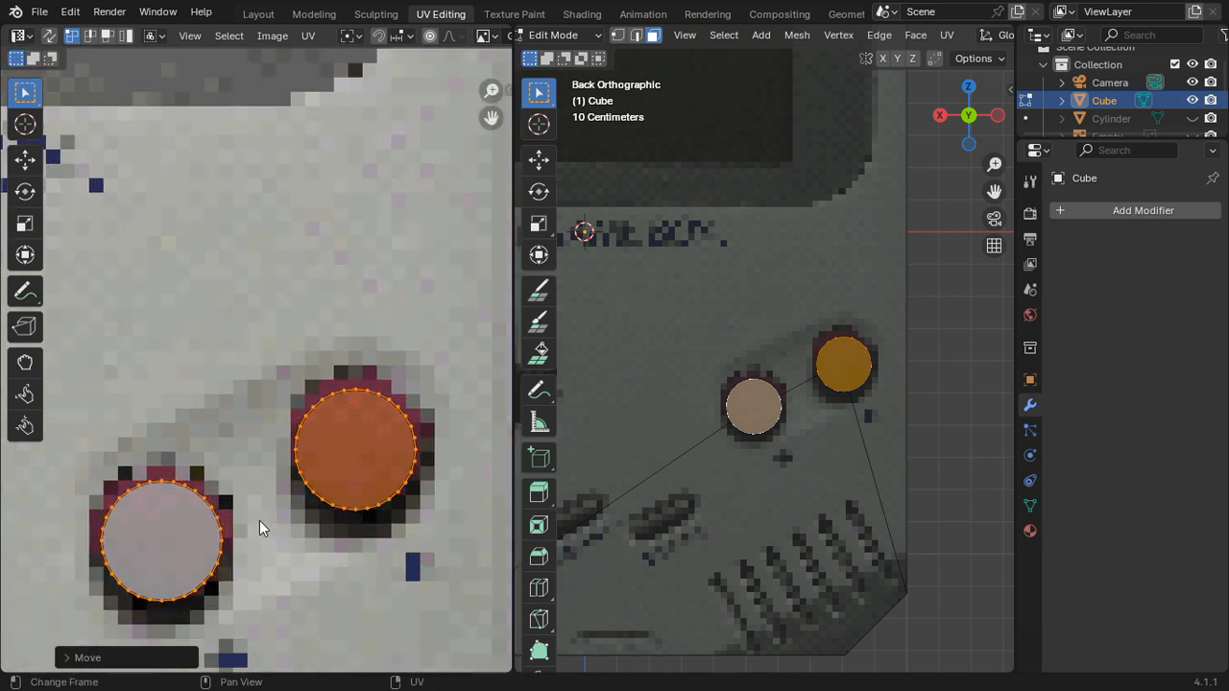
{"action": "left_click", "coordinate": [260, 524]}
{"action": "middle_click_drag", "start_coordinate": [264, 546], "coordinate": [312, 415], "text": "shift"}
{"action": "left_click_drag", "start_coordinate": [336, 534], "coordinate": [165, 308], "text": "shift"}
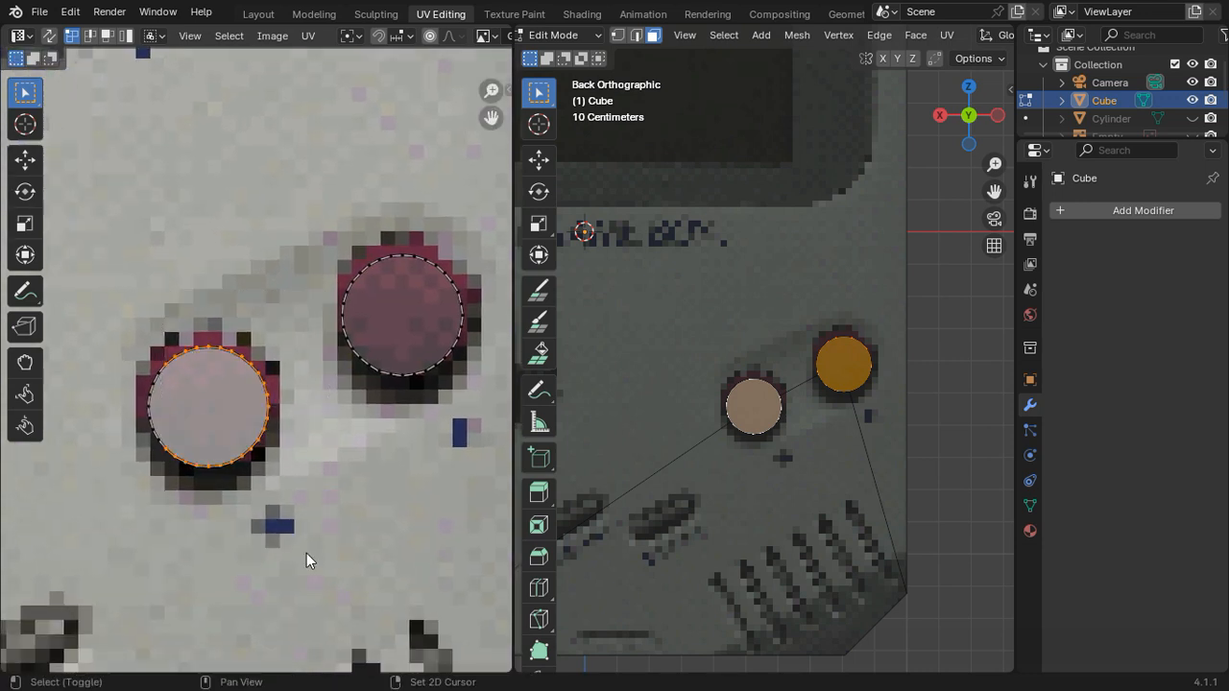
{"action": "scroll", "coordinate": [269, 437], "scroll_direction": "up", "scroll_amount": 3}
{"action": "key", "text": "g"}
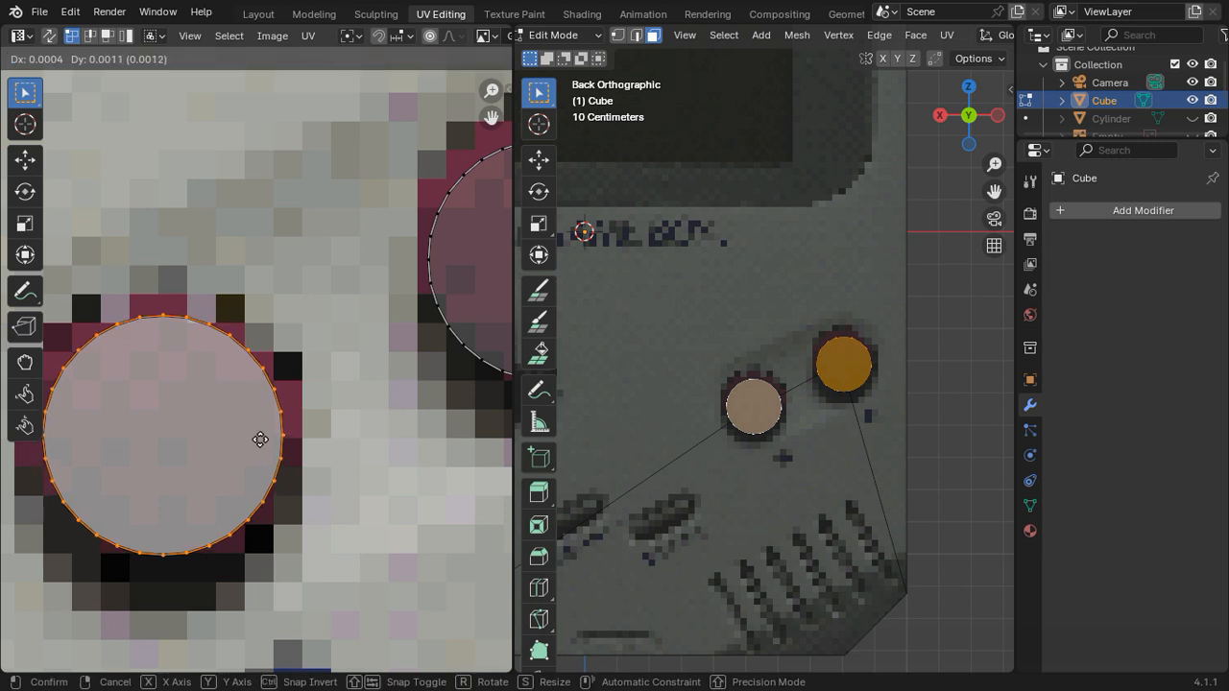
{"action": "left_click", "coordinate": [261, 442]}
{"action": "key", "text": "s"}
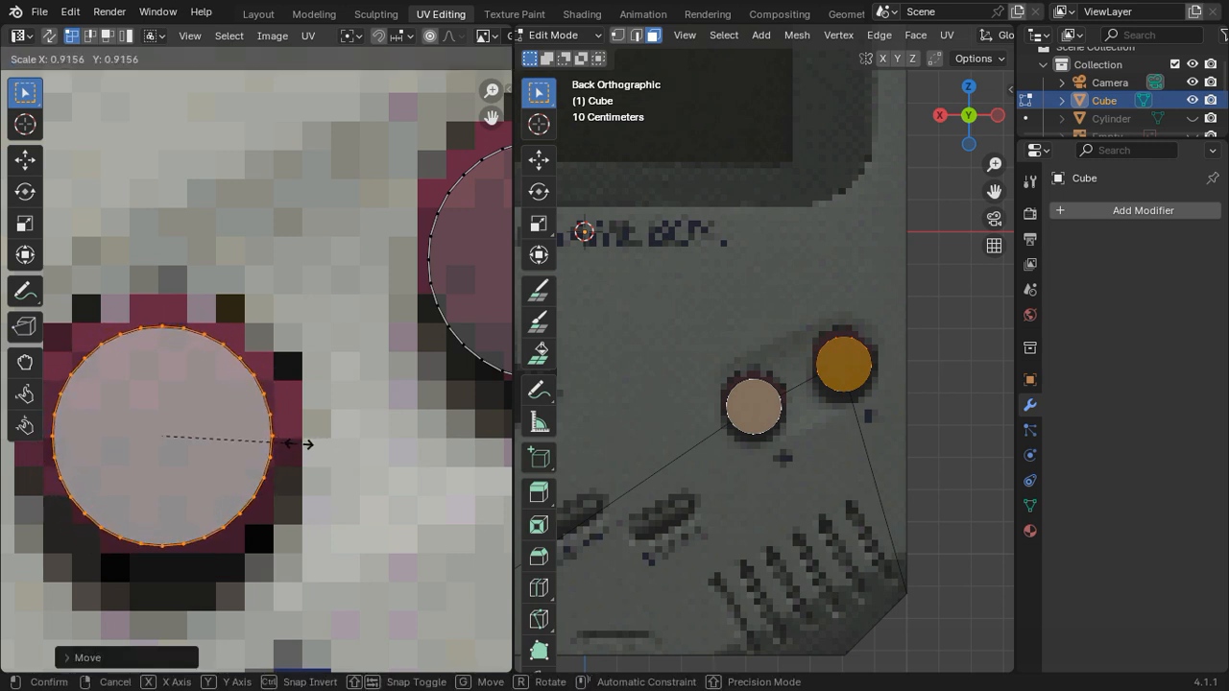
{"action": "left_click", "coordinate": [299, 443]}
Step: Move and slightly shrink the upper circular UV island so it fits within the upper button's red pixels
{"action": "middle_click_drag", "start_coordinate": [302, 414], "coordinate": [101, 443], "text": "shift"}
{"action": "left_click", "coordinate": [348, 389]}
{"action": "middle_click_drag", "start_coordinate": [438, 376], "coordinate": [377, 422], "text": "shift"}
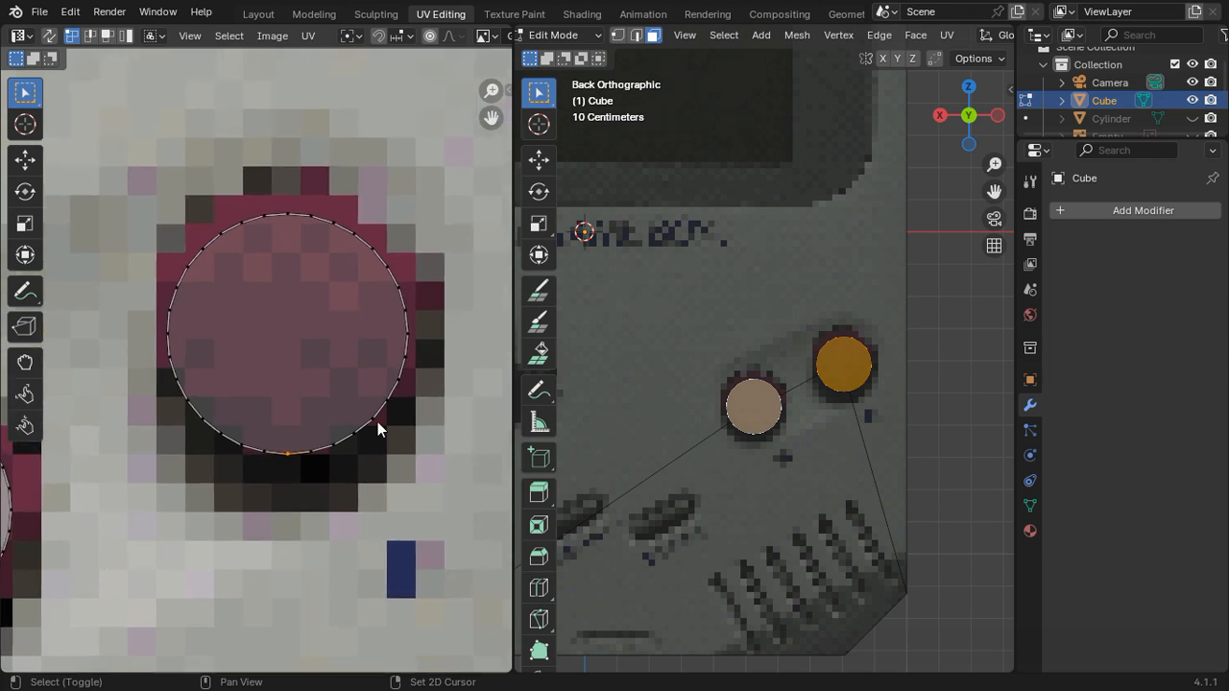
{"action": "key", "text": "ctrl+l"}
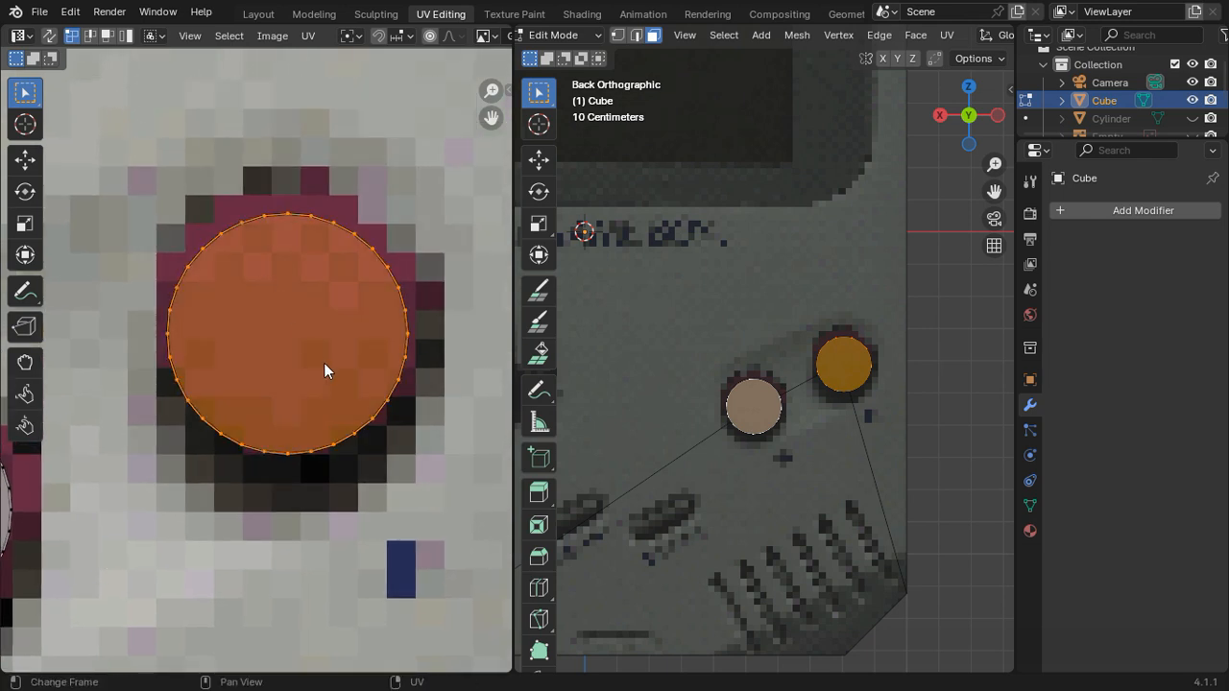
{"action": "key", "text": "g"}
{"action": "left_click", "coordinate": [355, 342]}
{"action": "key", "text": "s"}
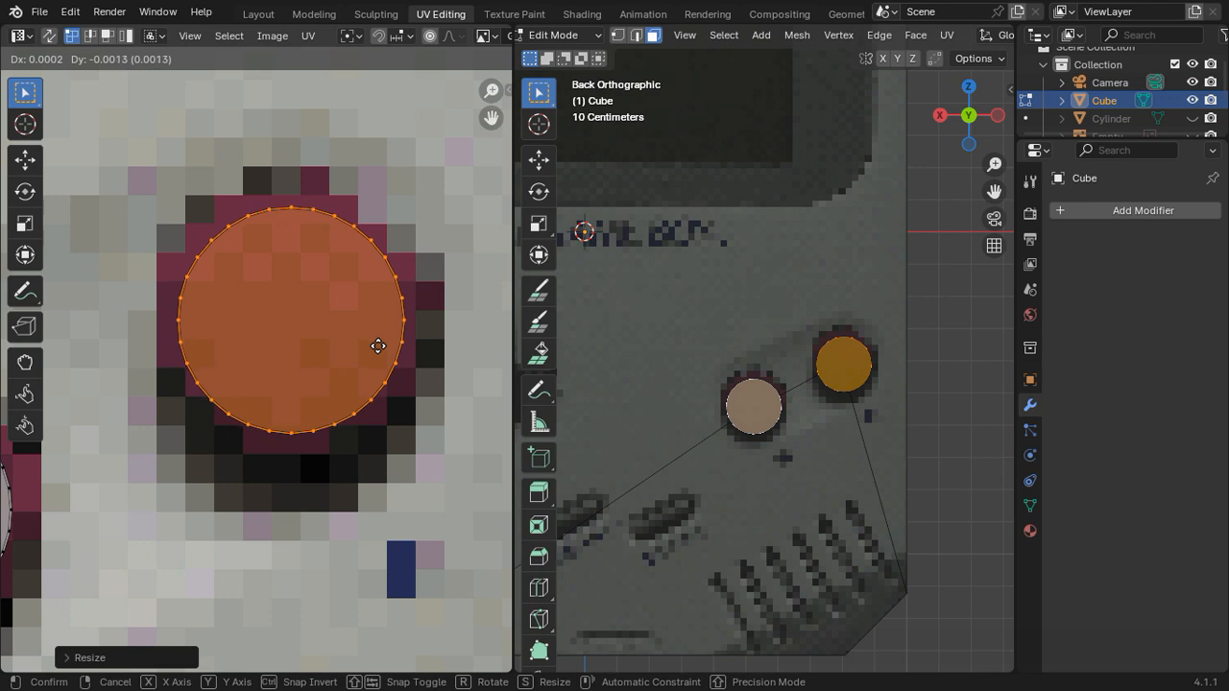
{"action": "left_click", "coordinate": [384, 352]}
{"action": "key", "text": "Tab"}
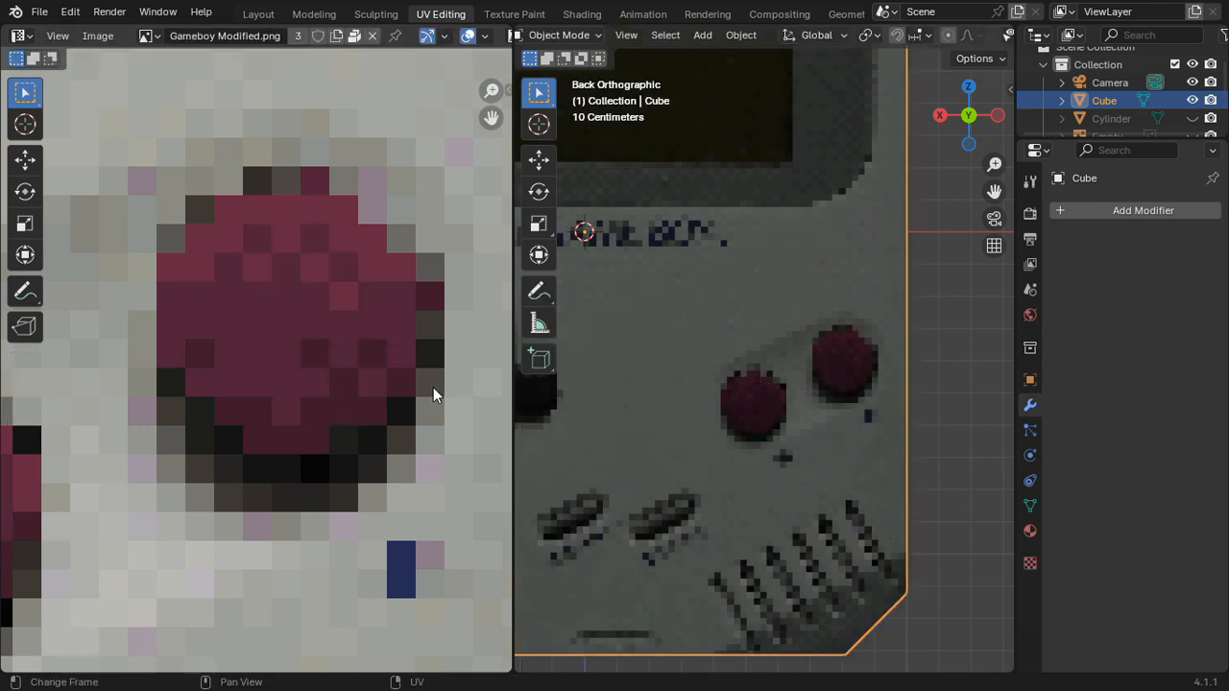
Step: Move the two circular button faces 0.15 m along global Y so they stand out from the body
{"action": "middle_click_drag", "start_coordinate": [846, 381], "coordinate": [764, 423]}
{"action": "key", "text": "Tab"}
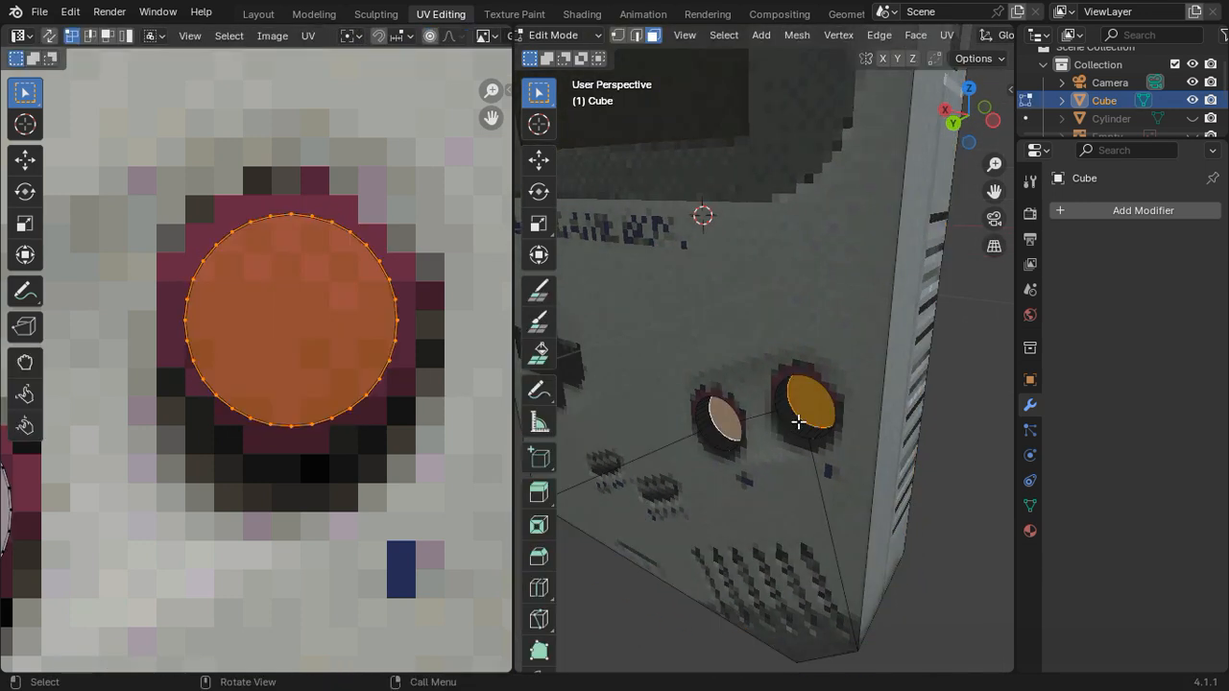
{"action": "key", "text": "g"}
{"action": "key", "text": "y"}
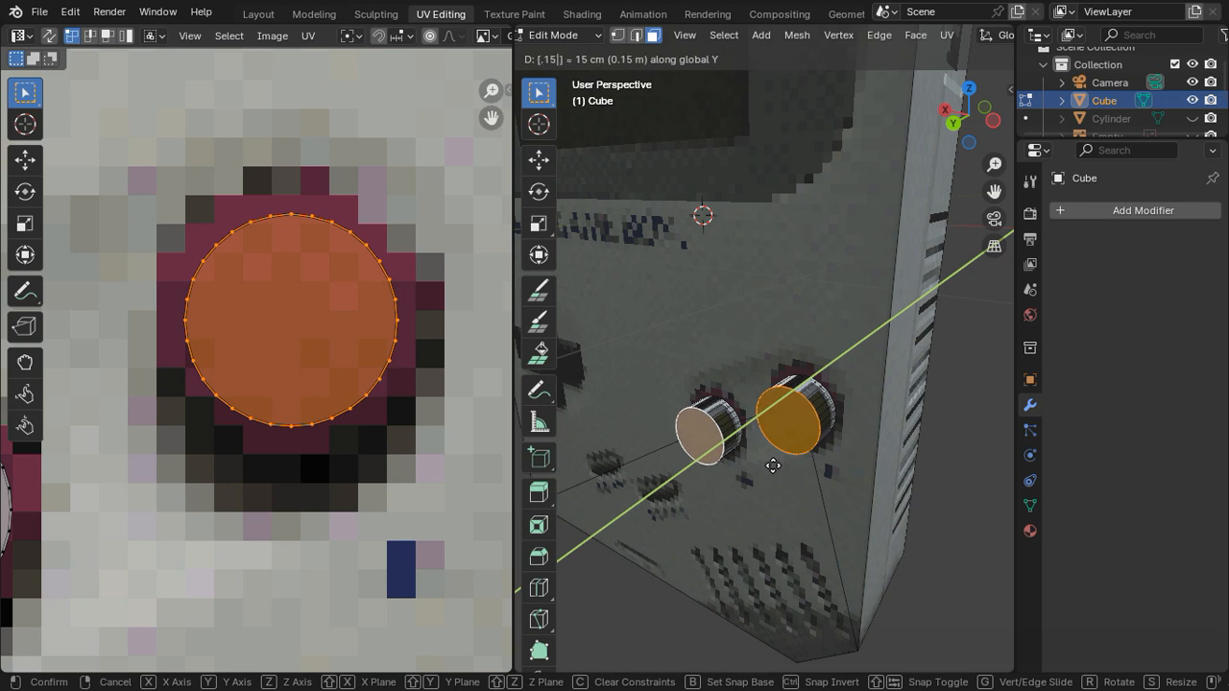
{"action": "left_click", "coordinate": [774, 466]}
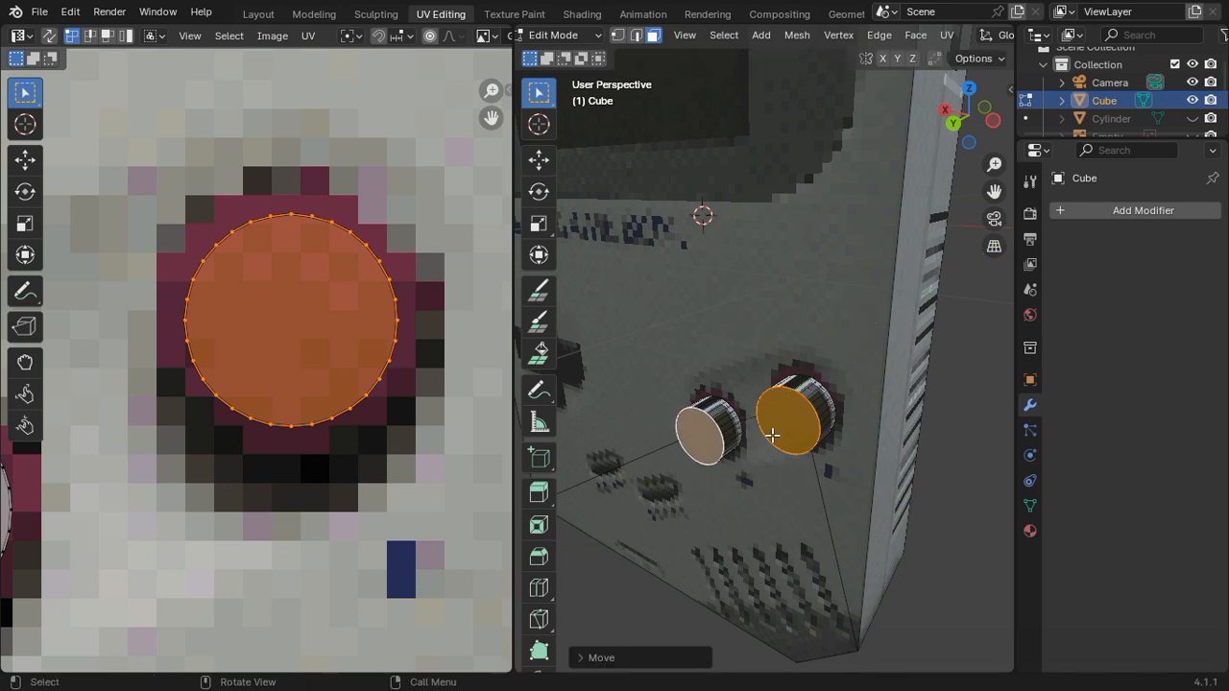
Step: Select the full loops of side faces around both raised buttons
{"action": "middle_click_drag", "start_coordinate": [772, 435], "coordinate": [697, 494]}
{"action": "left_click", "coordinate": [718, 449]}
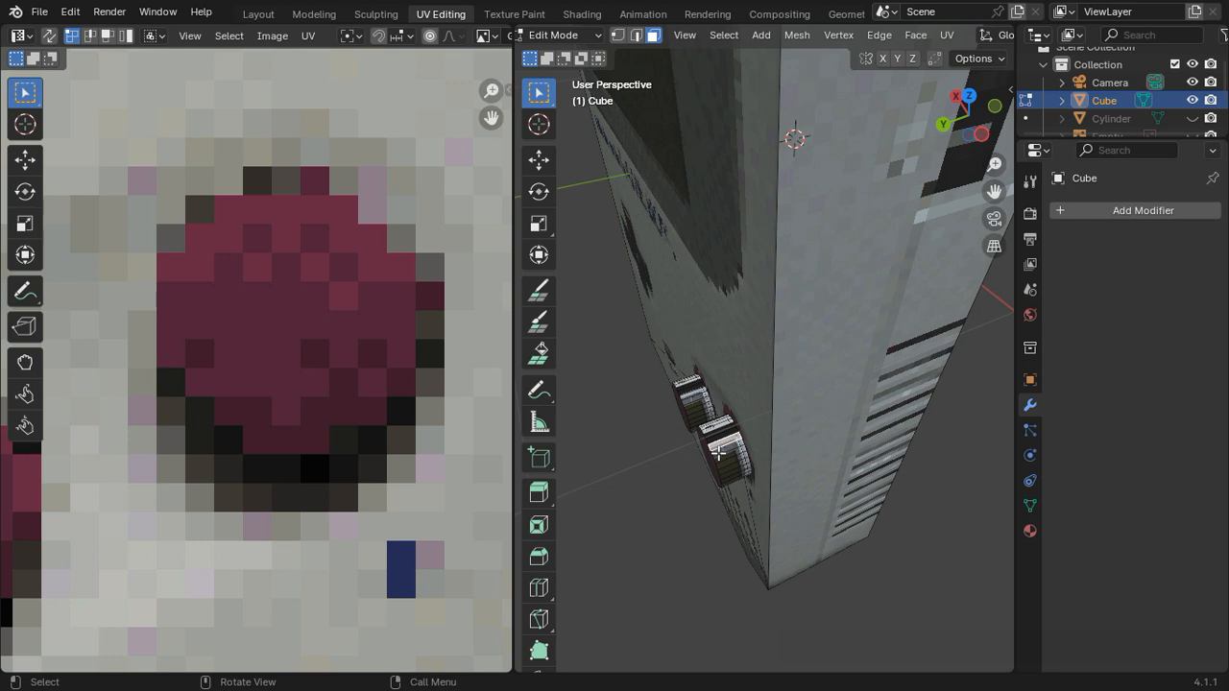
{"action": "left_click", "coordinate": [723, 434], "text": "alt"}
{"action": "left_click", "coordinate": [693, 396], "text": "alt"}
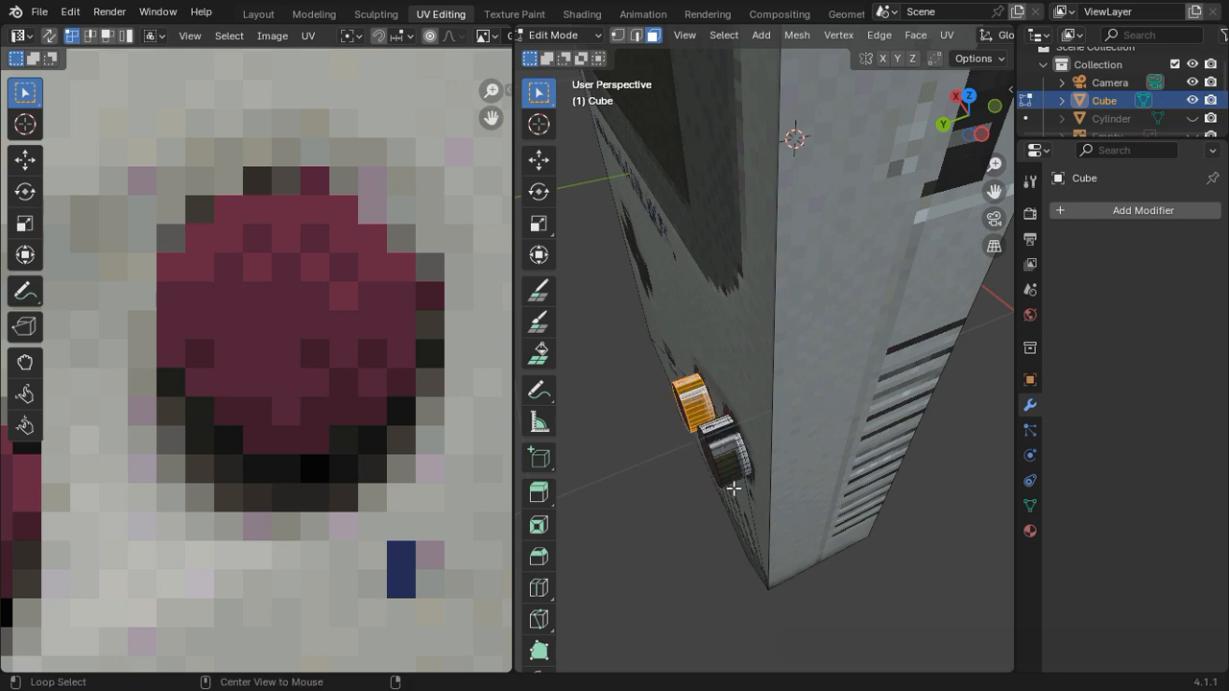
{"action": "left_click", "coordinate": [732, 461], "text": "alt+shift"}
Step: Project the UVs of the buttons' side faces from the back orthographic view
{"action": "middle_click_drag", "start_coordinate": [732, 461], "coordinate": [873, 235]}
{"action": "left_click", "coordinate": [954, 117]}
{"action": "scroll", "coordinate": [307, 446], "scroll_direction": "down", "scroll_amount": 5}
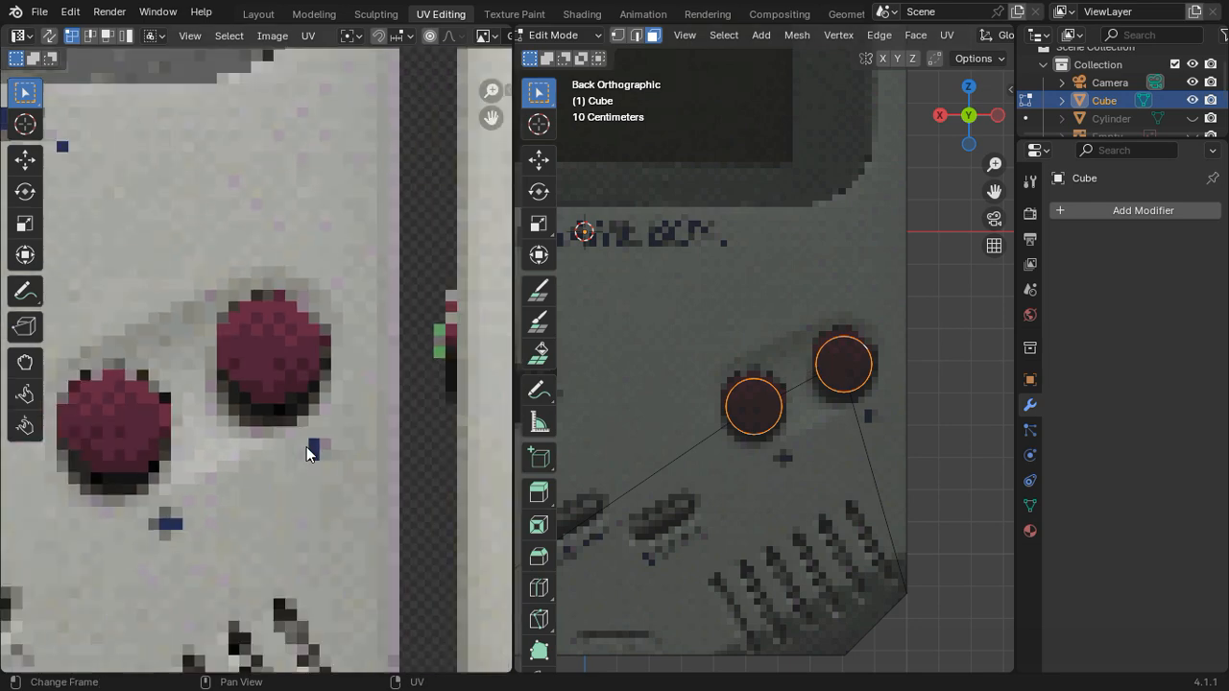
{"action": "scroll", "coordinate": [333, 433], "scroll_direction": "down", "scroll_amount": 1}
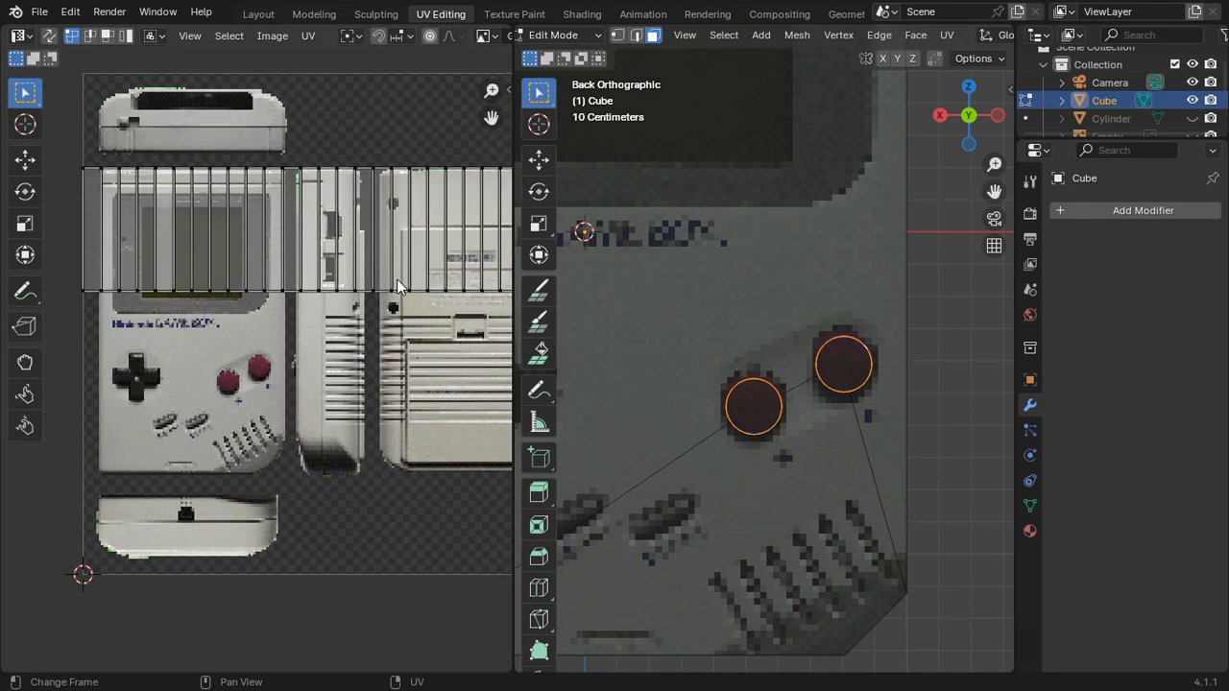
{"action": "key", "text": "u"}
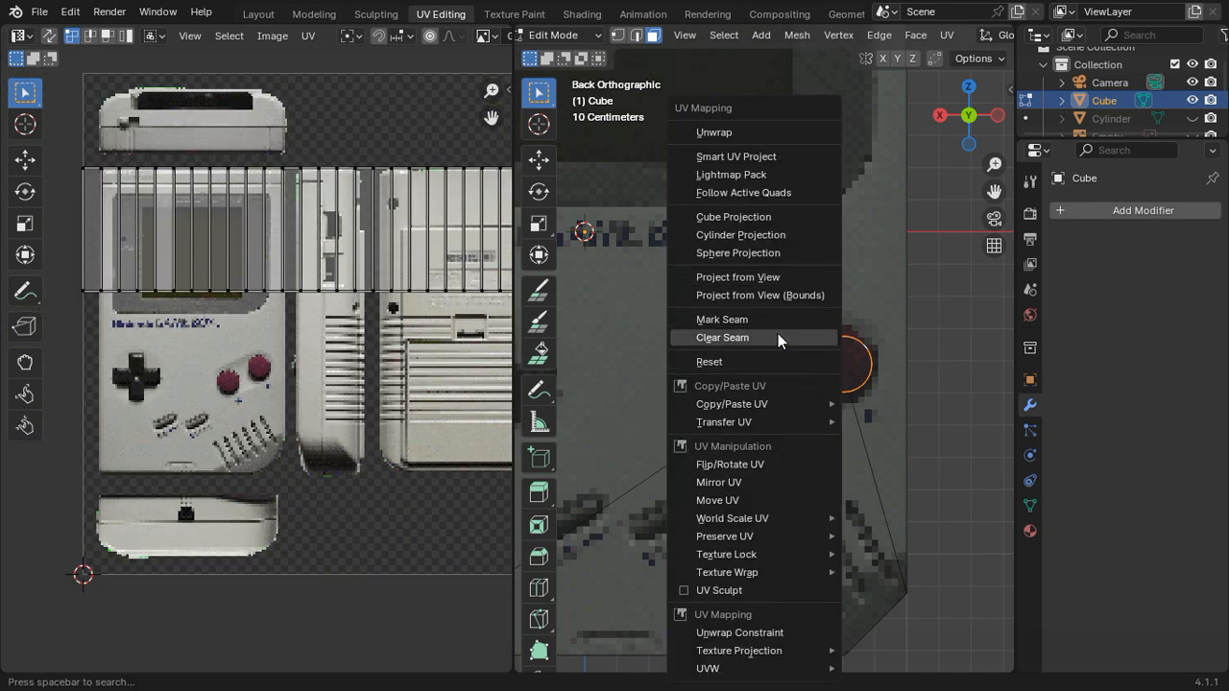
{"action": "left_click", "coordinate": [766, 275]}
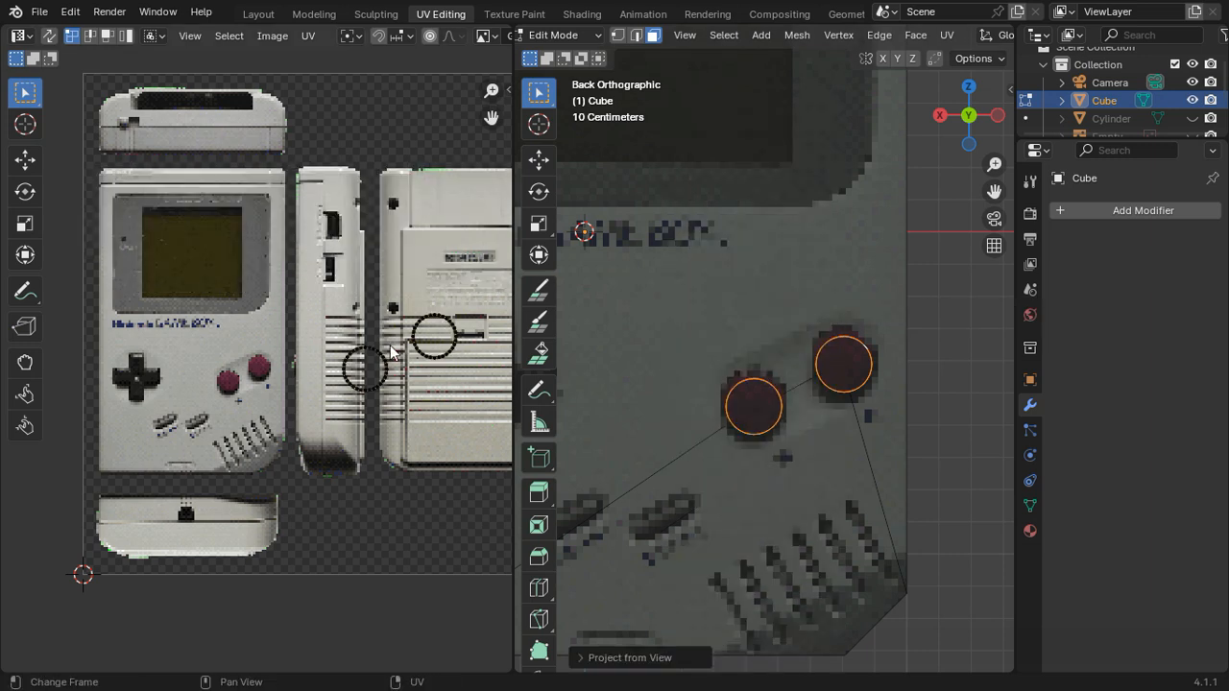
Step: Move the side-face UV rings to the image's red buttons and scale them smaller than the buttons, centring one on the upper button
{"action": "scroll", "coordinate": [413, 364], "scroll_direction": "up", "scroll_amount": 2}
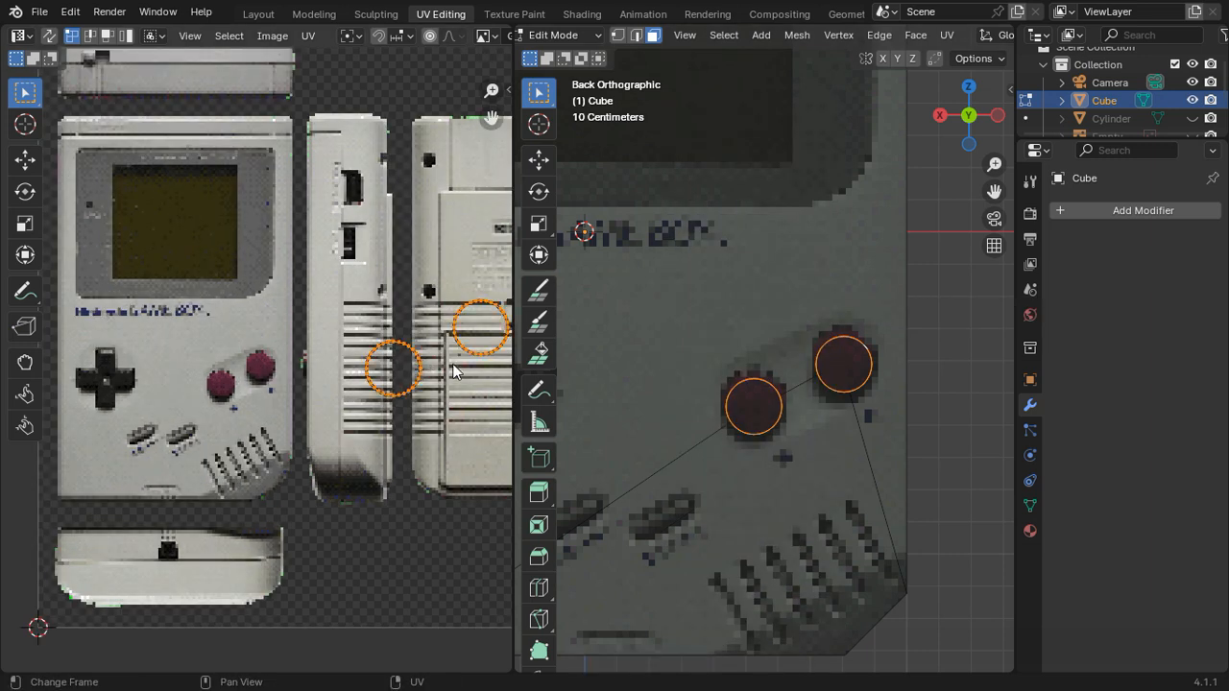
{"action": "key", "text": "g"}
{"action": "left_click", "coordinate": [226, 388]}
{"action": "scroll", "coordinate": [249, 372], "scroll_direction": "up", "scroll_amount": 5}
{"action": "key", "text": "s"}
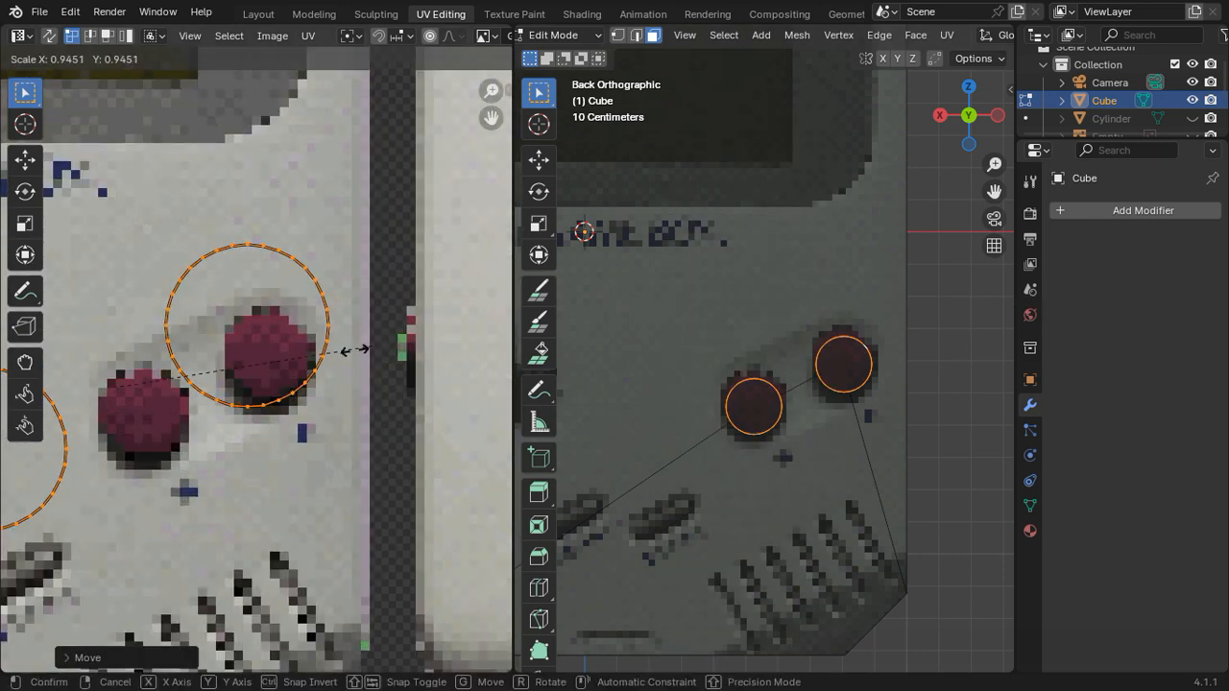
{"action": "left_click", "coordinate": [241, 362]}
{"action": "key", "text": "g"}
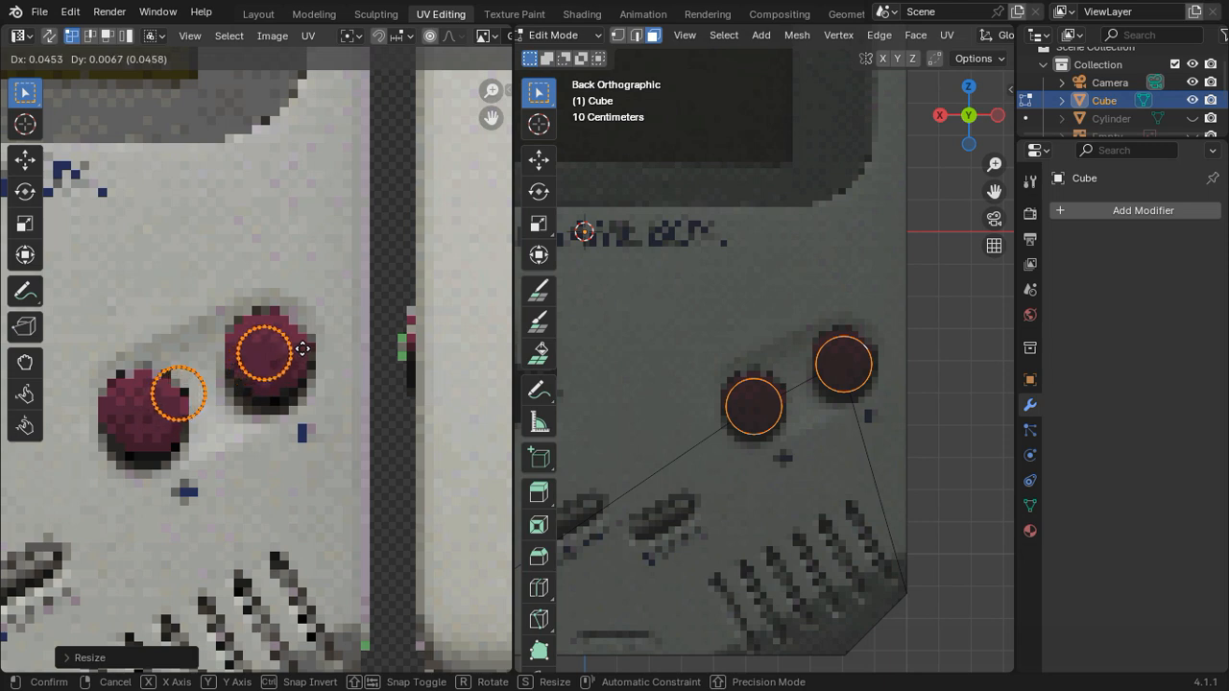
{"action": "left_click", "coordinate": [261, 413]}
Step: Select the lower button's UV ring and centre it on the lower red button in the image
{"action": "left_click", "coordinate": [224, 486]}
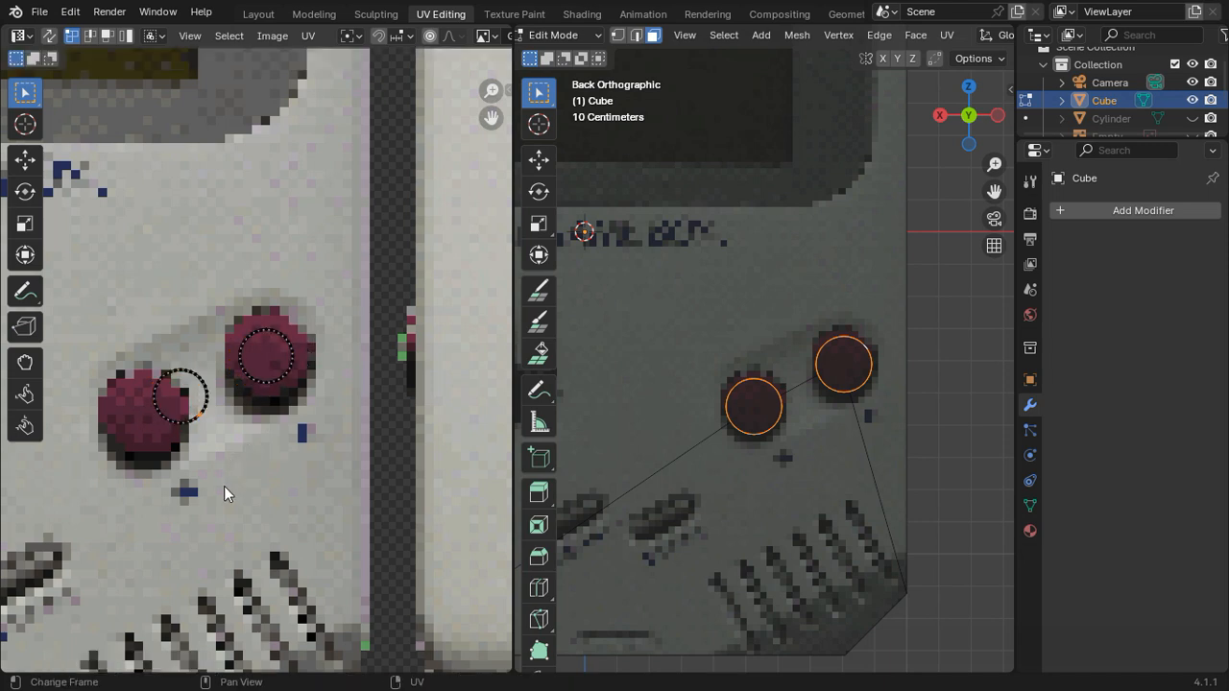
{"action": "left_click_drag", "start_coordinate": [223, 486], "coordinate": [101, 325]}
{"action": "key", "text": "g"}
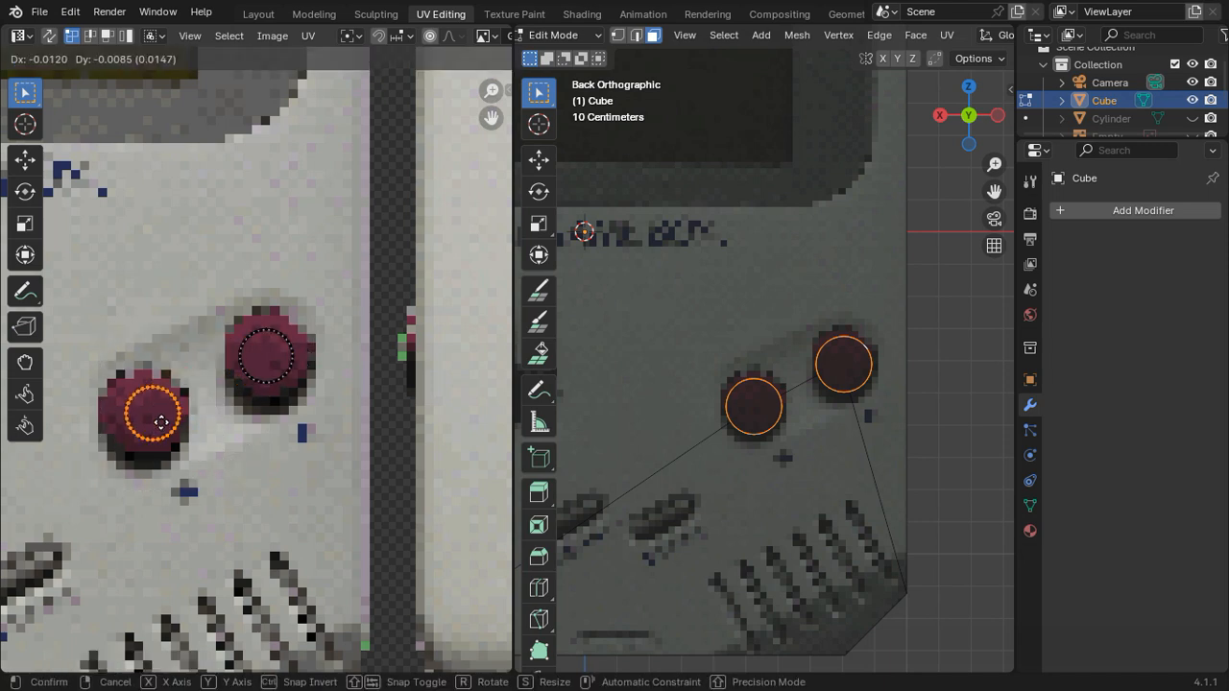
{"action": "left_click", "coordinate": [154, 423]}
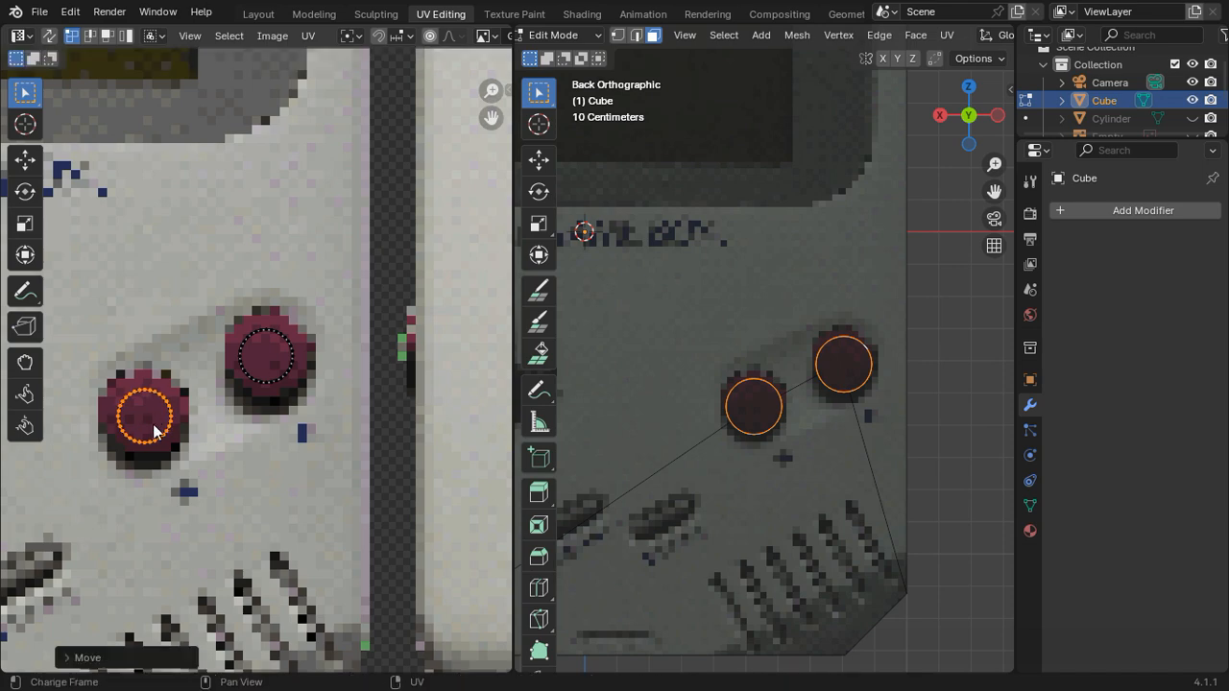
Step: Select the upper button's UV ring and nudge it to the centre of the upper red button in the image
{"action": "left_click", "coordinate": [337, 423]}
{"action": "left_click_drag", "start_coordinate": [175, 274], "coordinate": [301, 357]}
{"action": "key", "text": "g"}
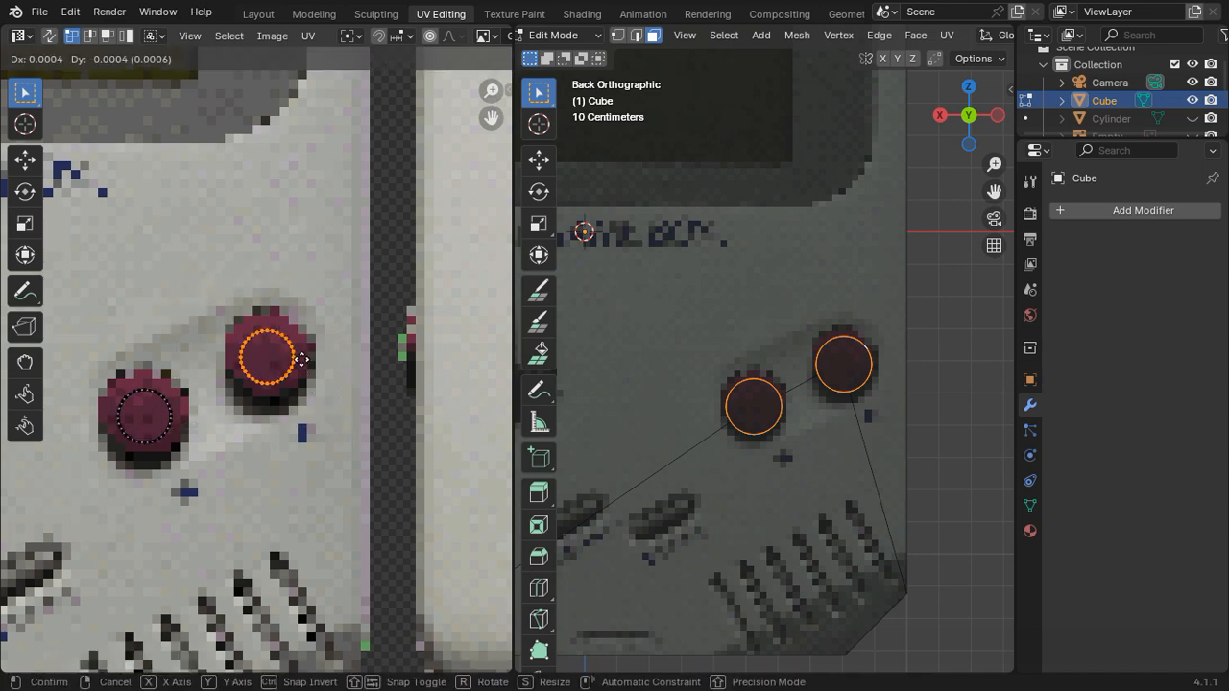
{"action": "left_click", "coordinate": [304, 359]}
Step: Examine the textured raised buttons on the whole model from an angle and in the back orthographic view
{"action": "key", "text": "Tab"}
{"action": "middle_click_drag", "start_coordinate": [576, 389], "coordinate": [900, 407]}
{"action": "key", "text": "Tab"}
{"action": "key", "text": "Tab"}
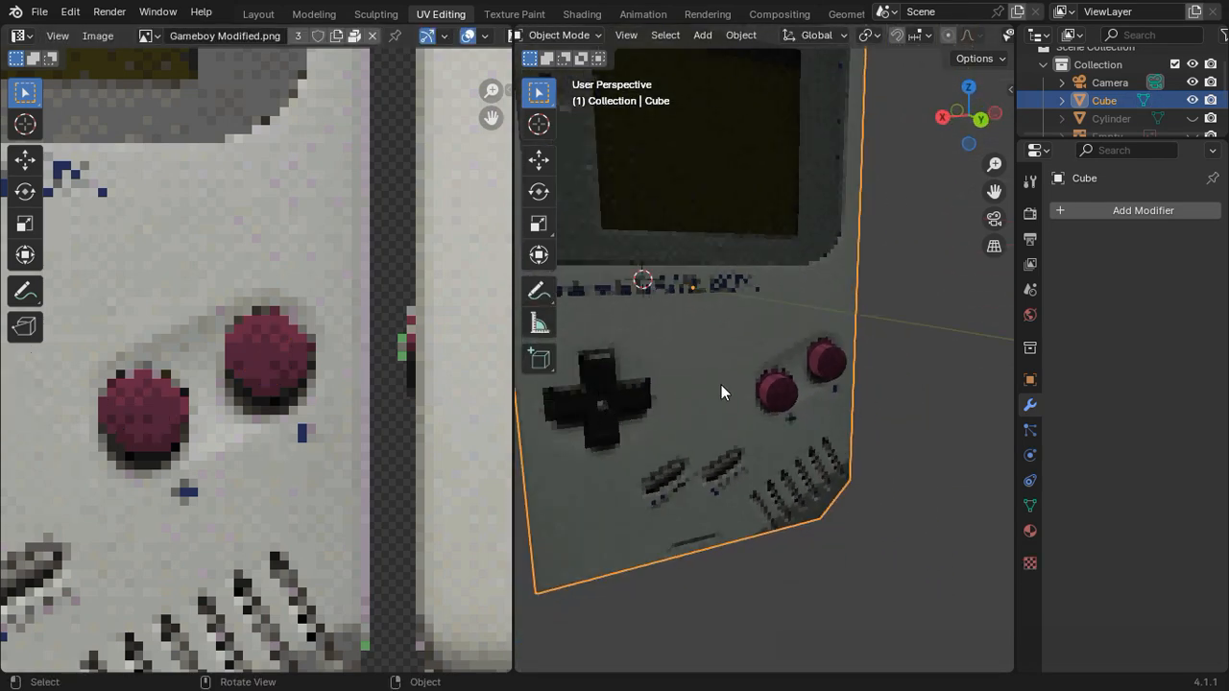
{"action": "middle_click_drag", "start_coordinate": [721, 385], "coordinate": [950, 197]}
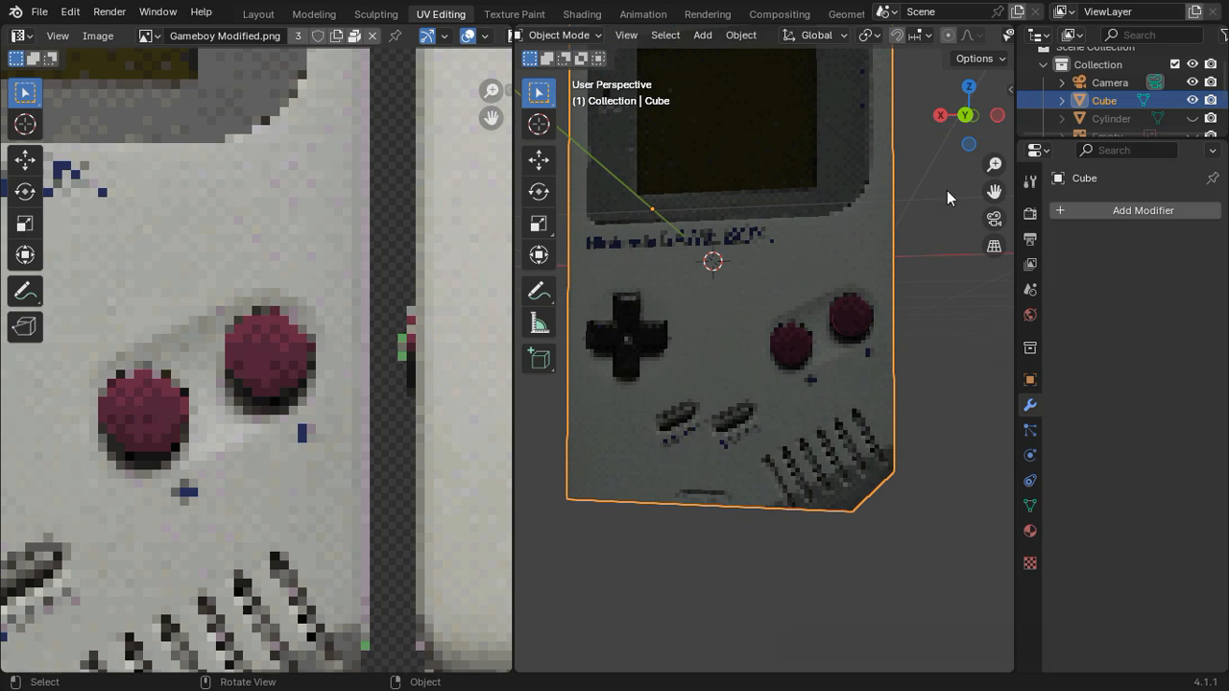
{"action": "left_click", "coordinate": [964, 112]}
{"action": "scroll", "coordinate": [798, 329], "scroll_direction": "up", "scroll_amount": 3}
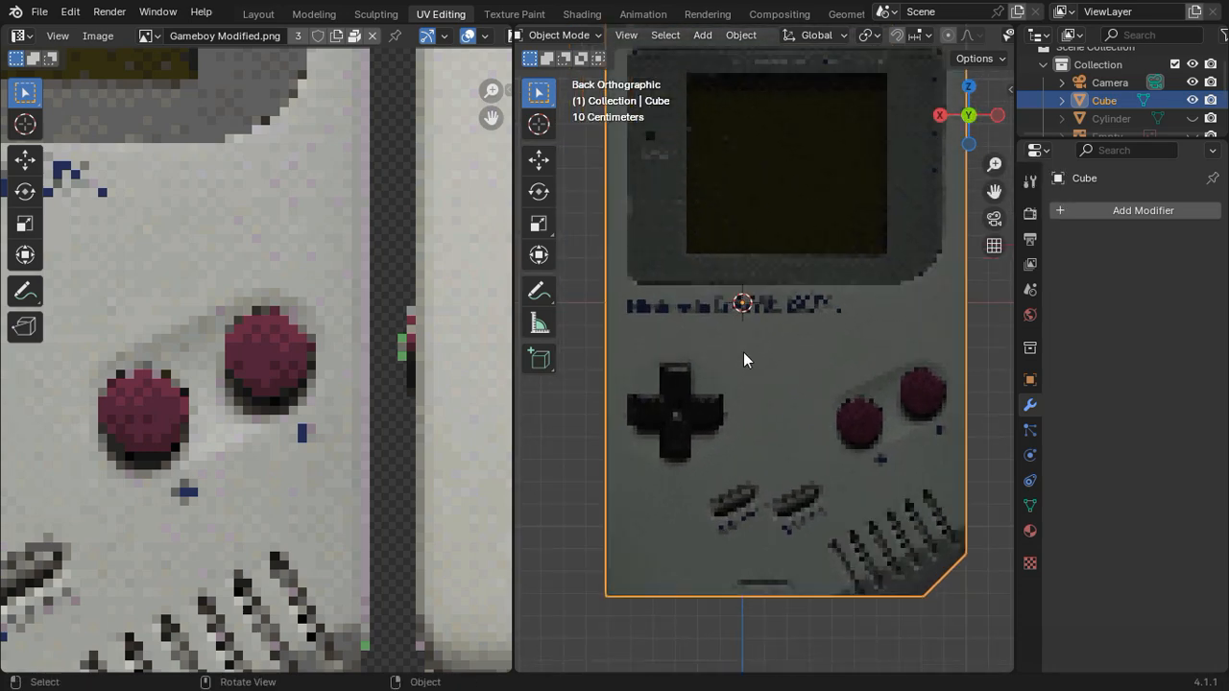
{"action": "middle_click_drag", "start_coordinate": [743, 352], "coordinate": [896, 266]}
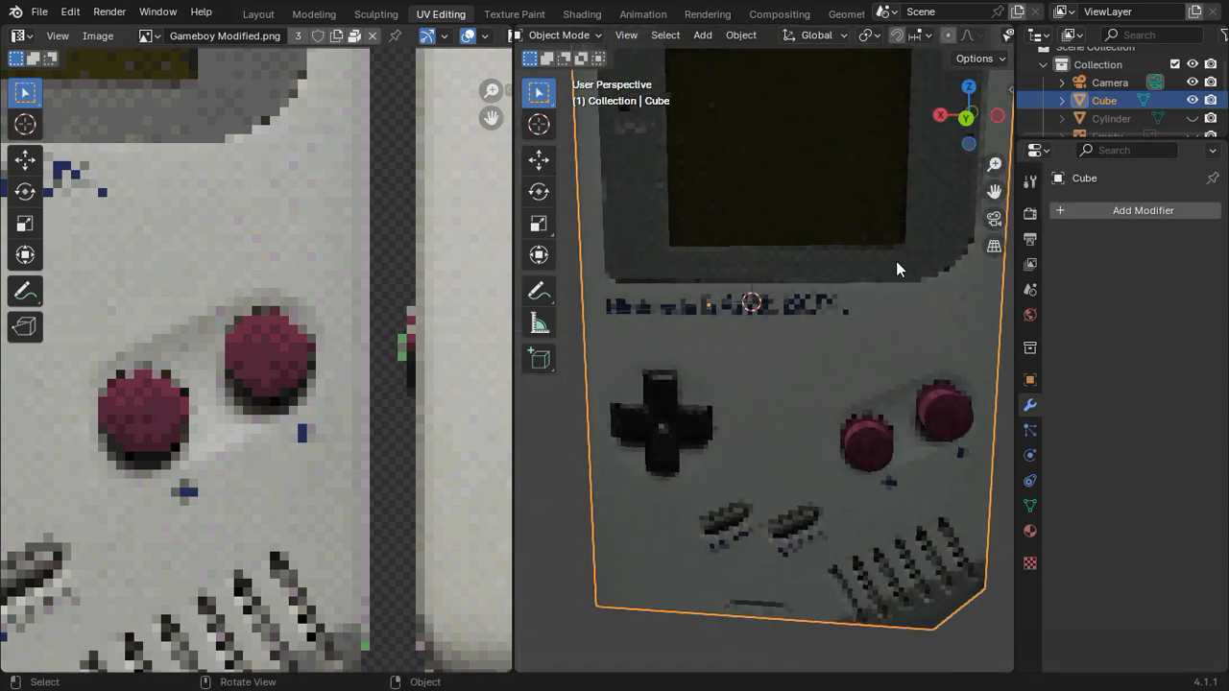
{"action": "left_click", "coordinate": [969, 115]}
{"action": "left_click", "coordinate": [969, 115]}
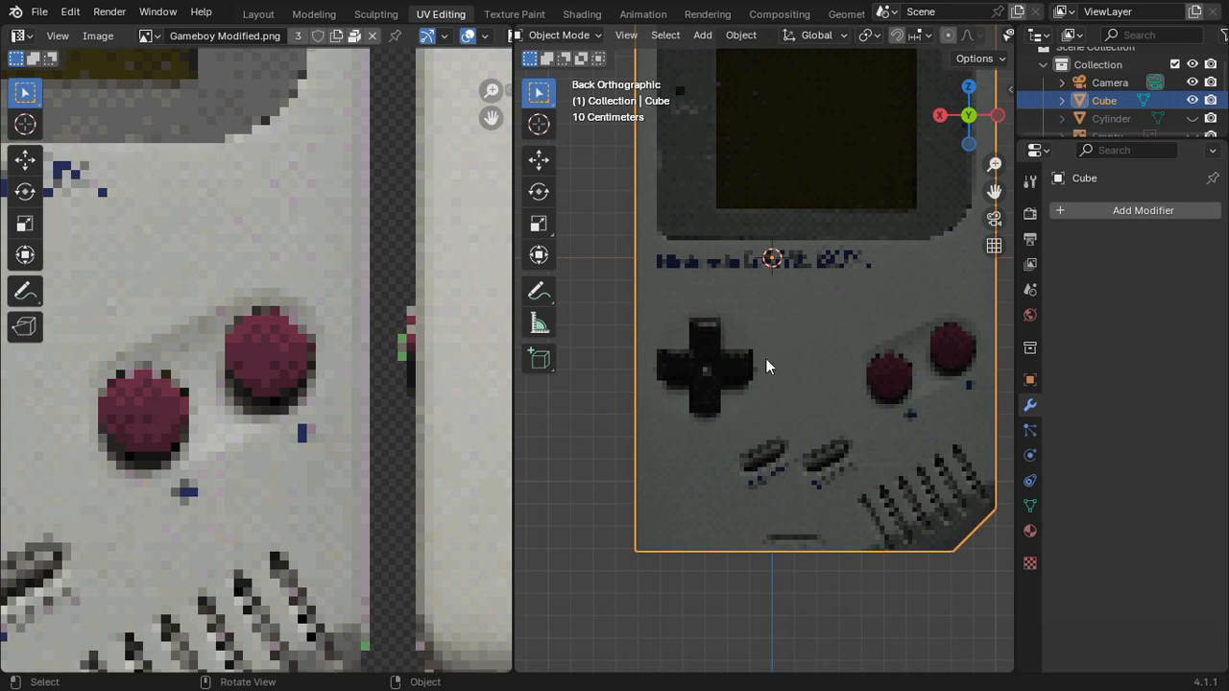
{"action": "scroll", "coordinate": [766, 366], "scroll_direction": "up", "scroll_amount": 2}
Step: Clear the selection and start a knife cut at the D-pad's upper-left corner, tracing its left-hand outline down to the bottom arm's left corner
{"action": "key", "text": "Tab"}
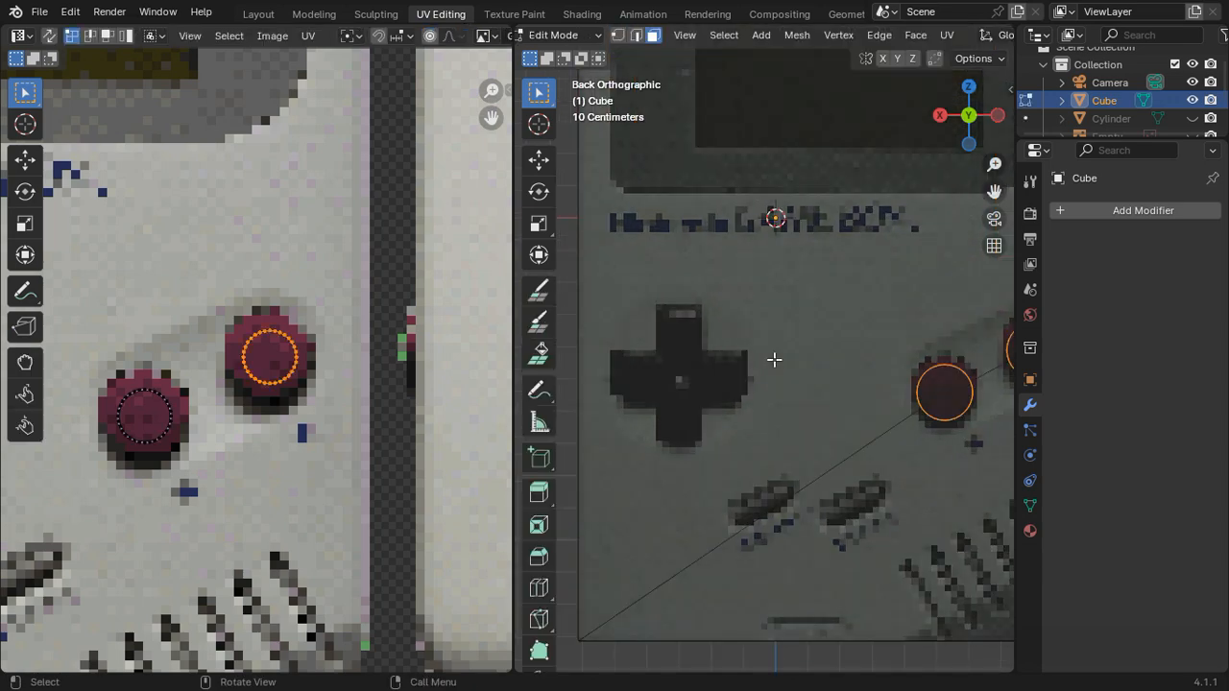
{"action": "scroll", "coordinate": [771, 359], "scroll_direction": "down", "scroll_amount": 2}
{"action": "scroll", "coordinate": [729, 380], "scroll_direction": "up", "scroll_amount": 4}
{"action": "left_click", "coordinate": [782, 379]}
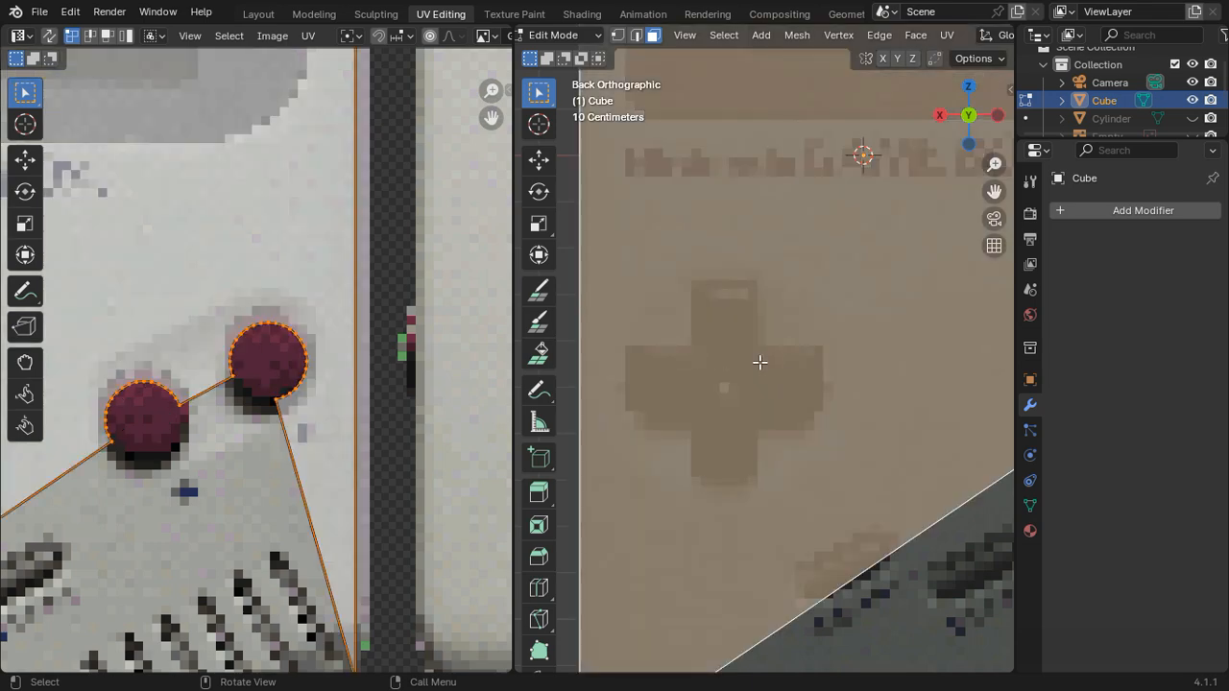
{"action": "scroll", "coordinate": [739, 365], "scroll_direction": "down", "scroll_amount": 3}
{"action": "left_click", "coordinate": [623, 382]}
{"action": "scroll", "coordinate": [684, 380], "scroll_direction": "up", "scroll_amount": 5}
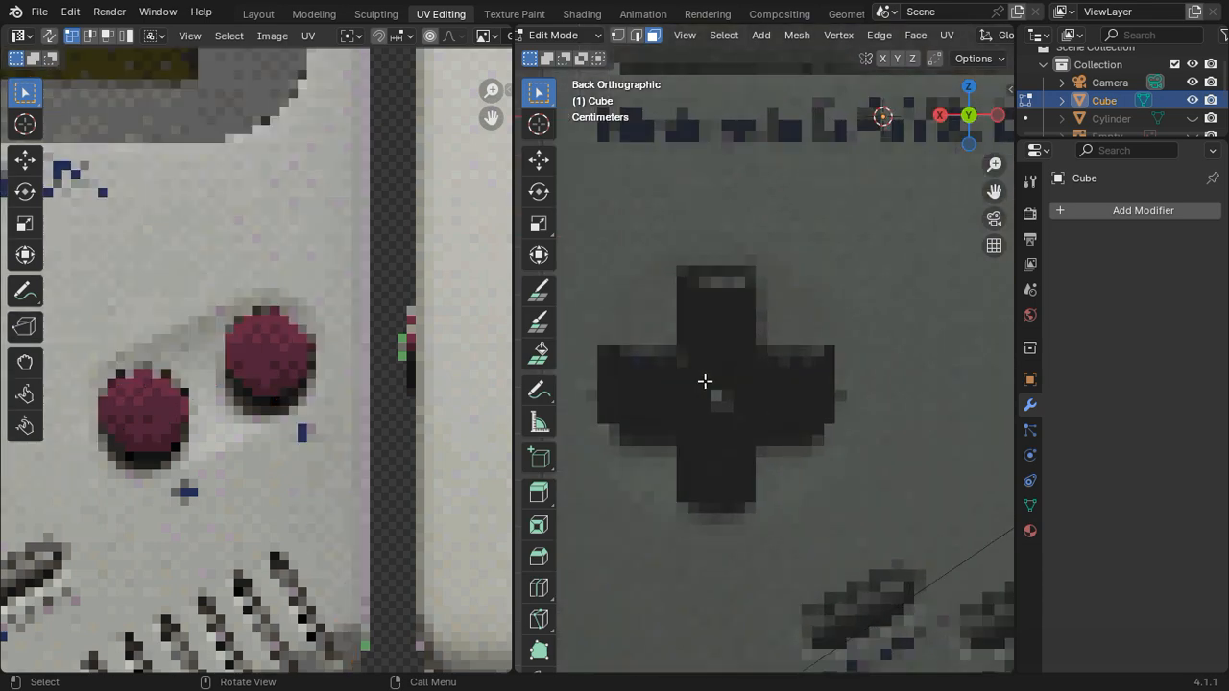
{"action": "scroll", "coordinate": [728, 369], "scroll_direction": "up", "scroll_amount": 1}
{"action": "middle_click_drag", "start_coordinate": [736, 365], "coordinate": [757, 346], "text": "shift"}
{"action": "scroll", "coordinate": [774, 363], "scroll_direction": "up", "scroll_amount": 1}
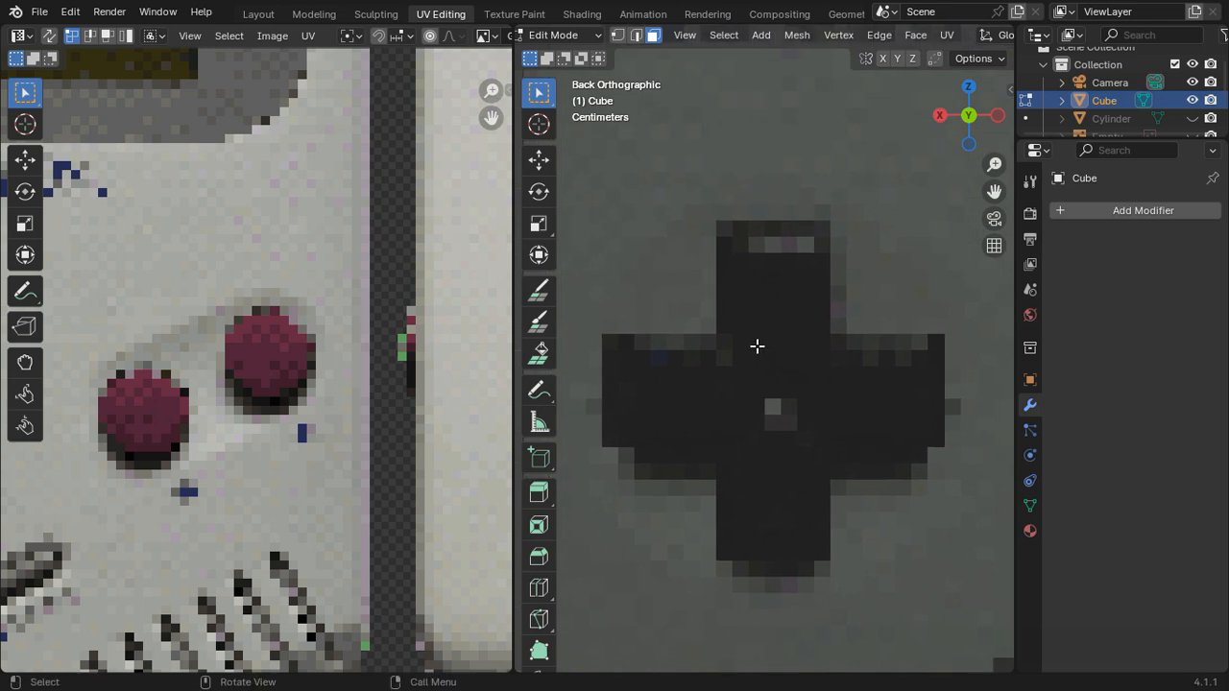
{"action": "key", "text": "k"}
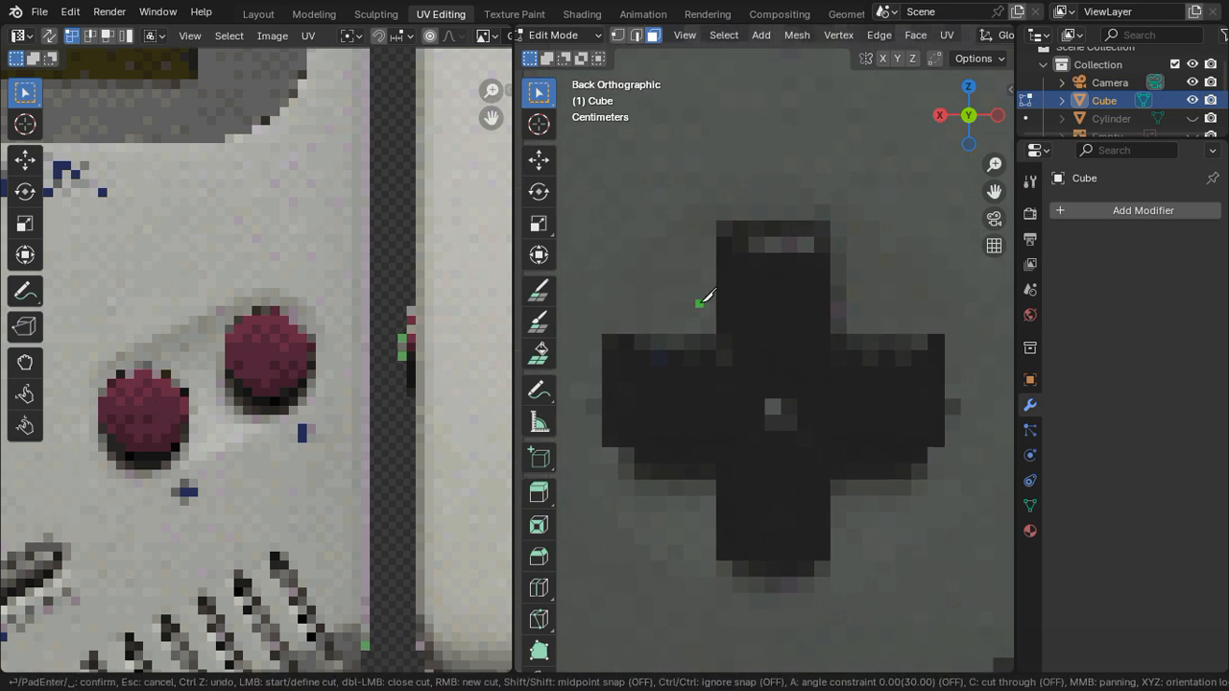
{"action": "left_click", "coordinate": [721, 223]}
{"action": "left_click", "coordinate": [721, 339]}
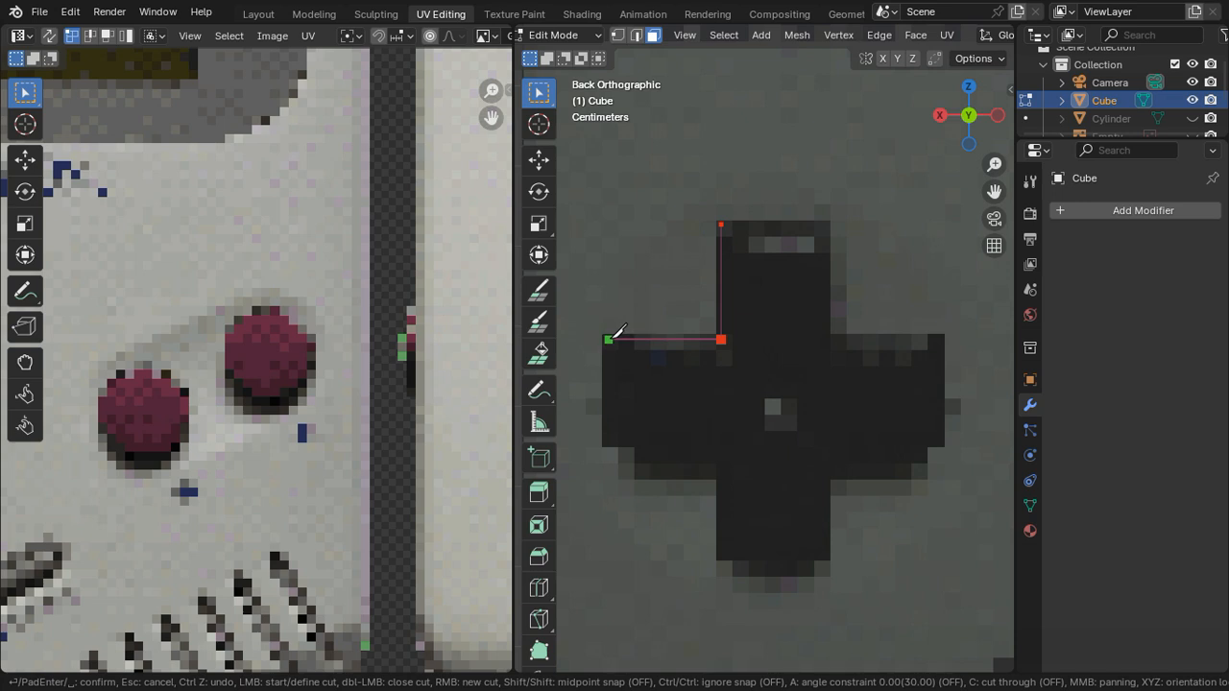
{"action": "left_click", "coordinate": [609, 338]}
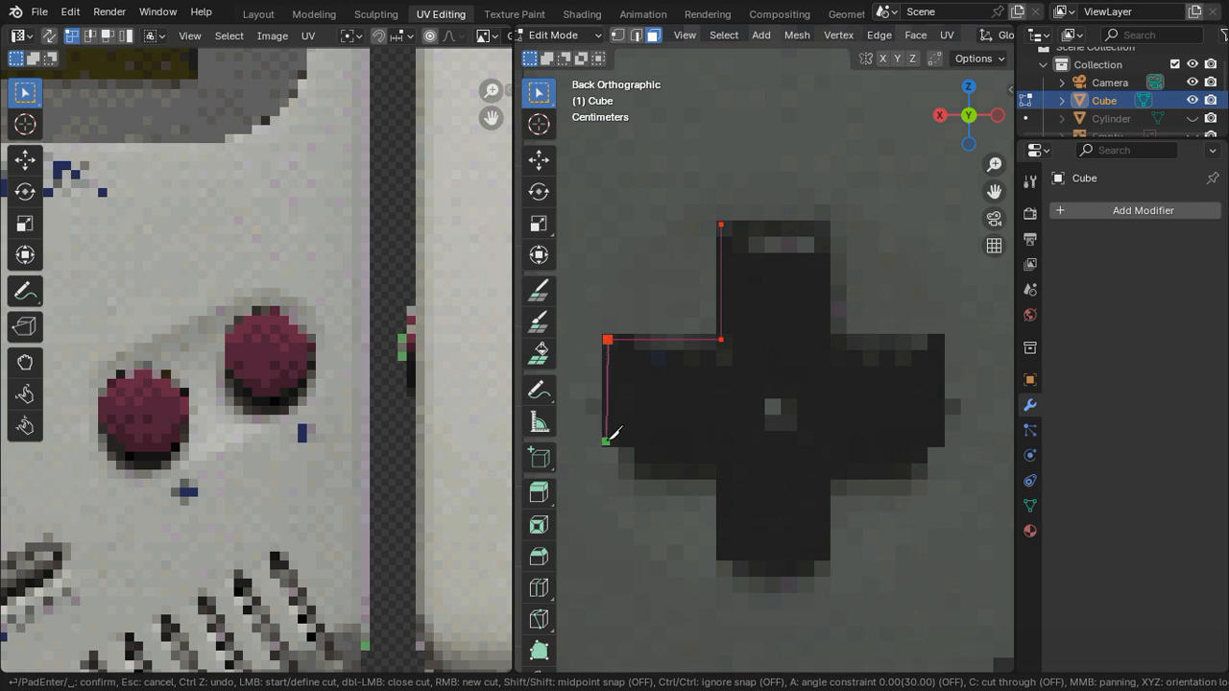
{"action": "left_click", "coordinate": [611, 438]}
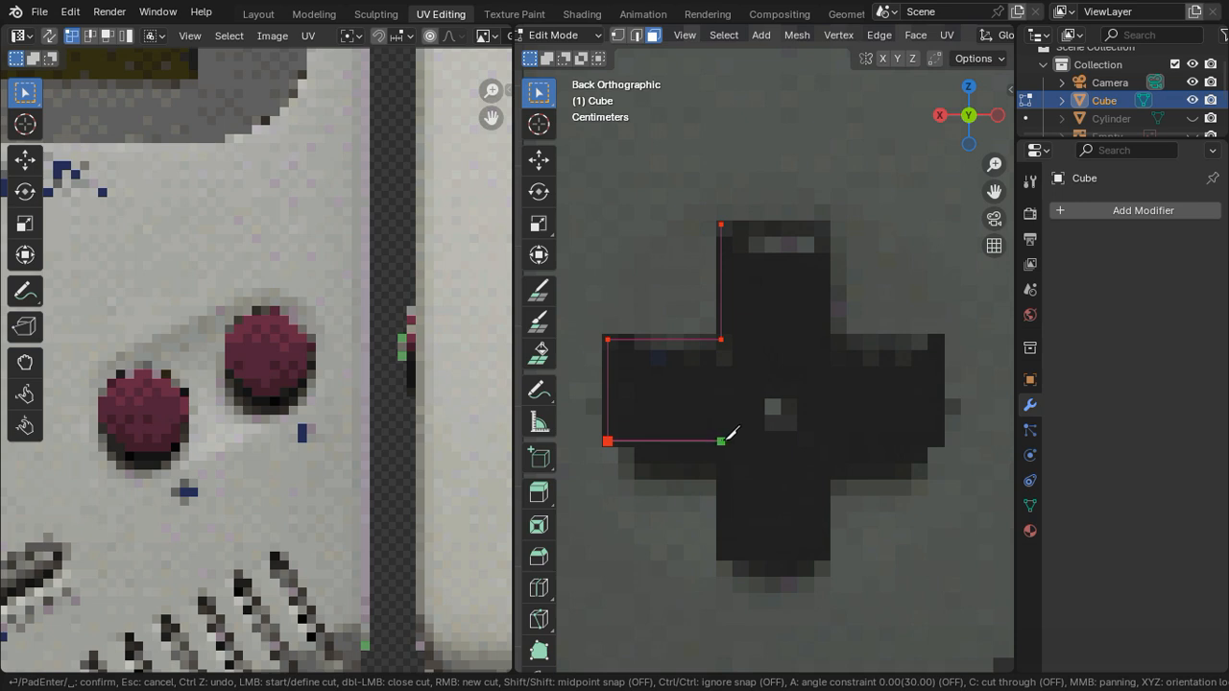
{"action": "left_click", "coordinate": [723, 441]}
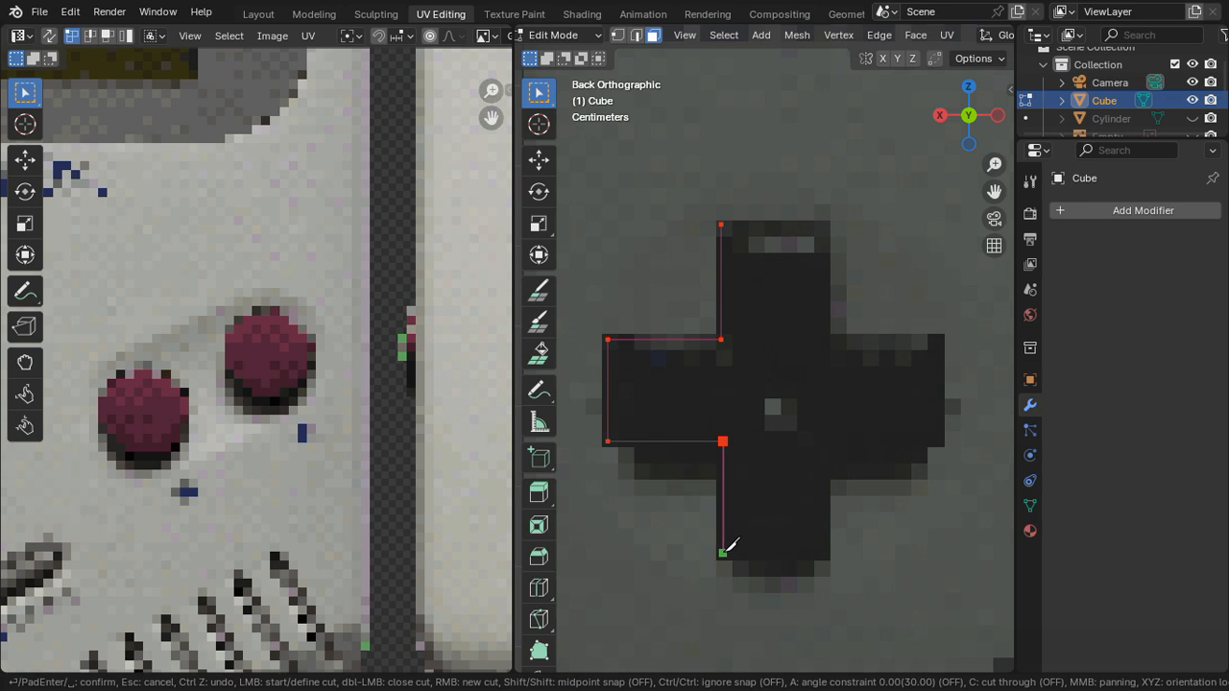
{"action": "left_click", "coordinate": [723, 553]}
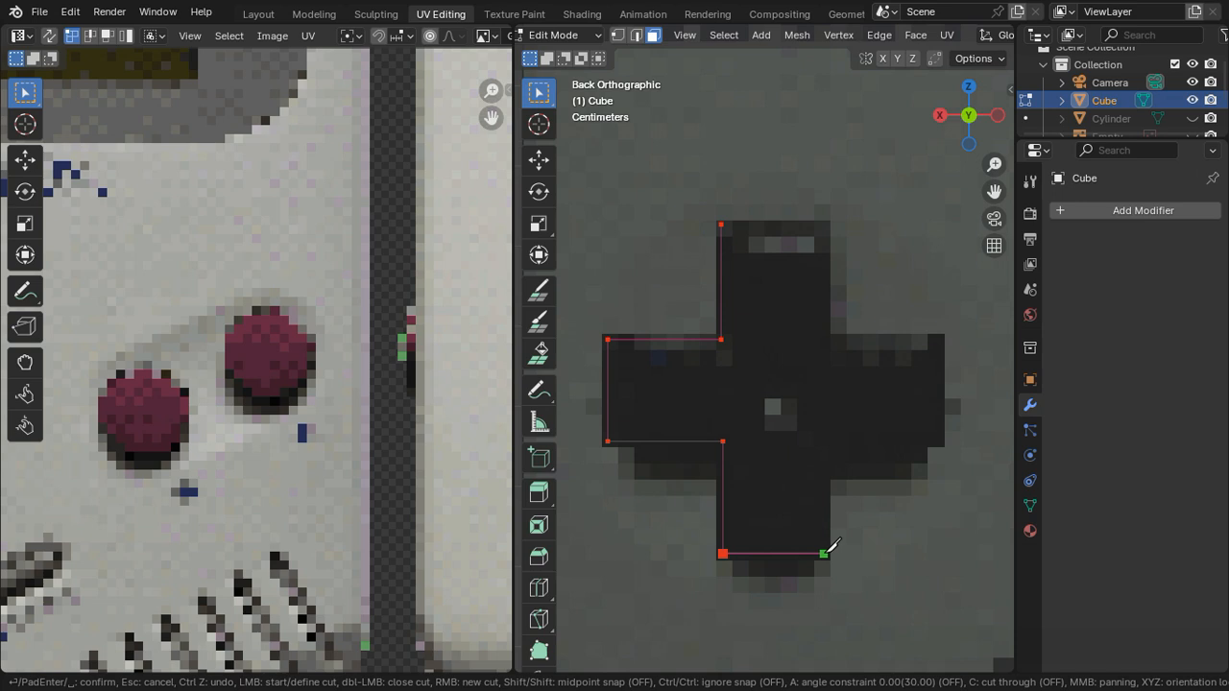
Step: Continue the knife cut along the D-pad's bottom and right-hand outline up to the top arm and complete the cross shape
{"action": "left_click", "coordinate": [824, 553]}
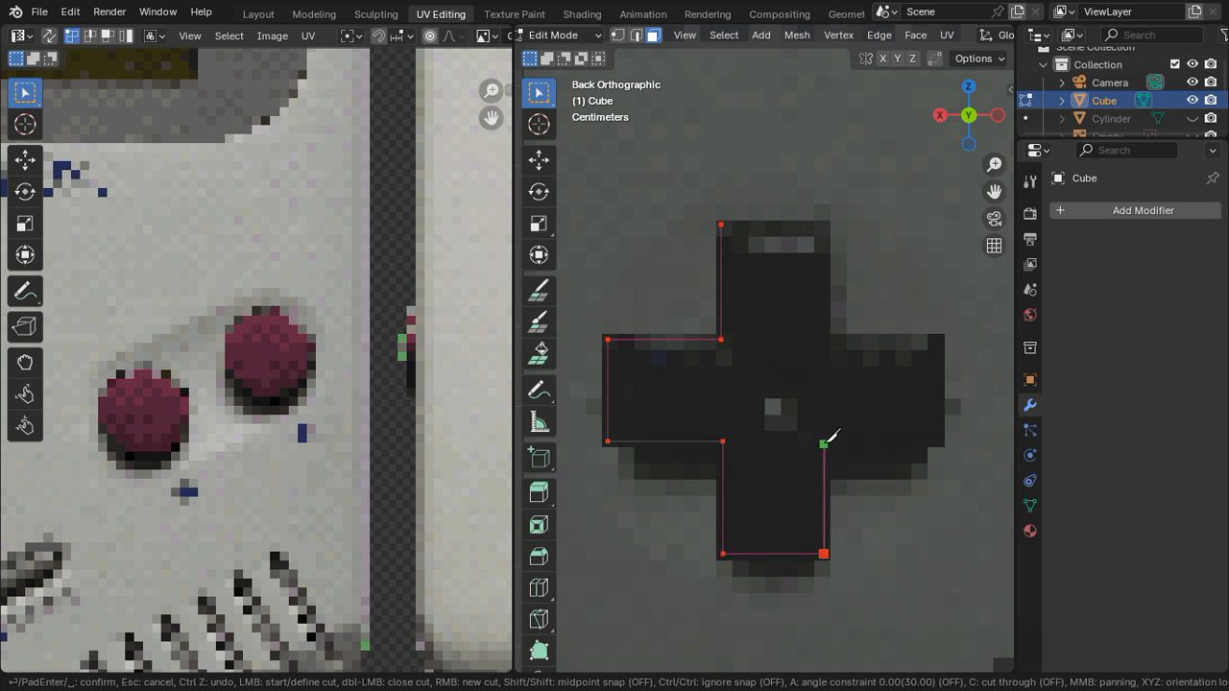
{"action": "left_click", "coordinate": [824, 443]}
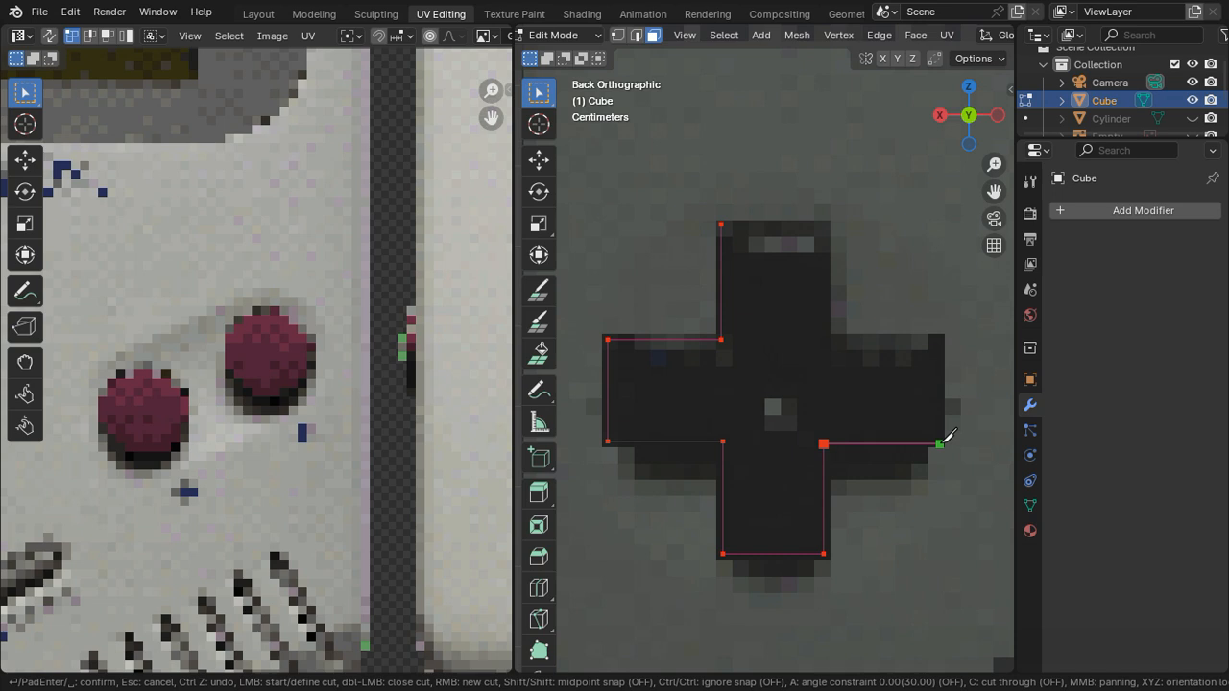
{"action": "left_click", "coordinate": [939, 444]}
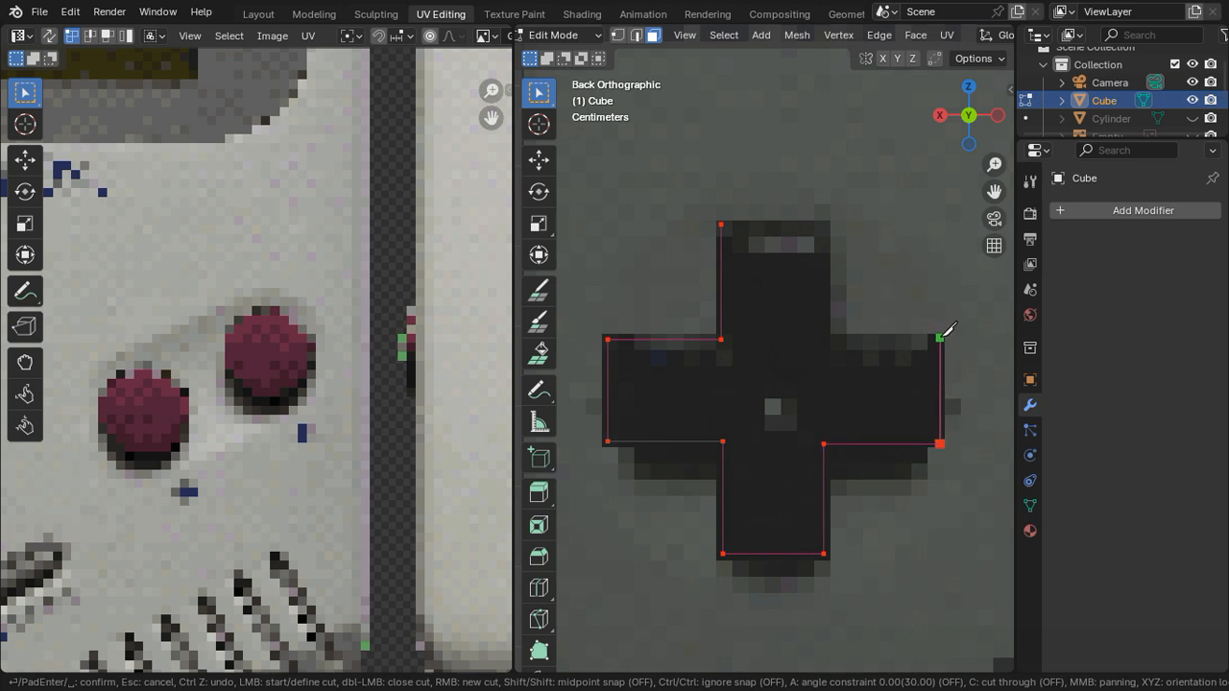
{"action": "left_click", "coordinate": [940, 338]}
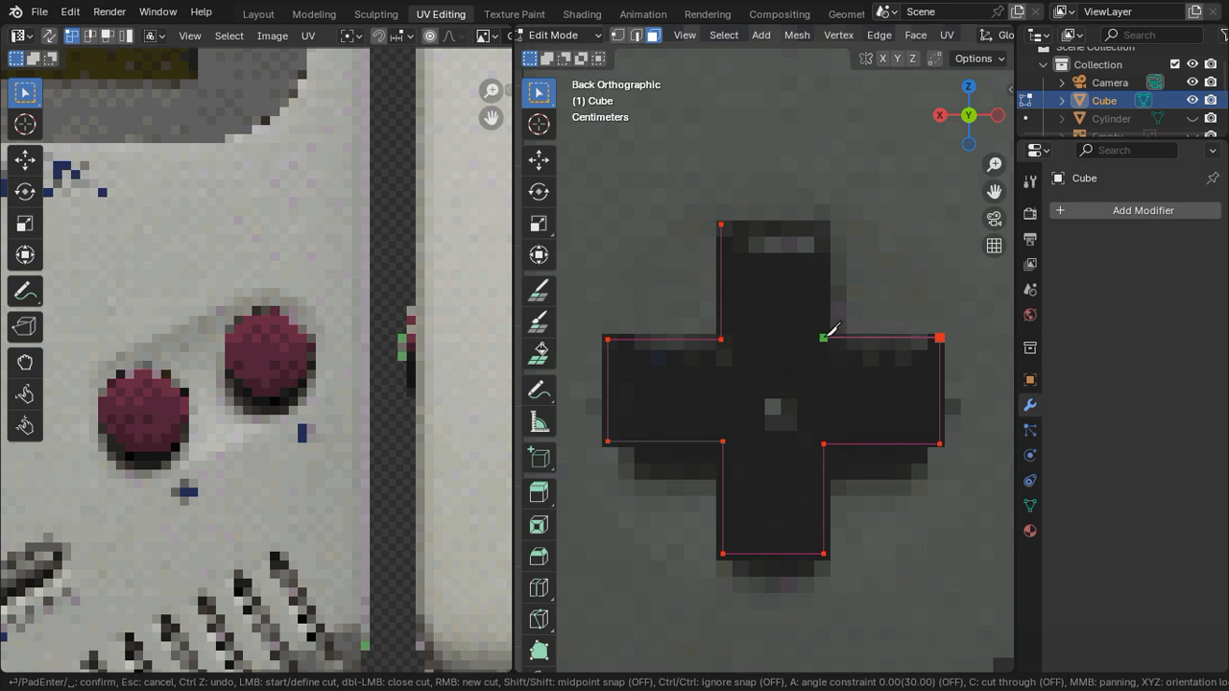
{"action": "left_click", "coordinate": [824, 337]}
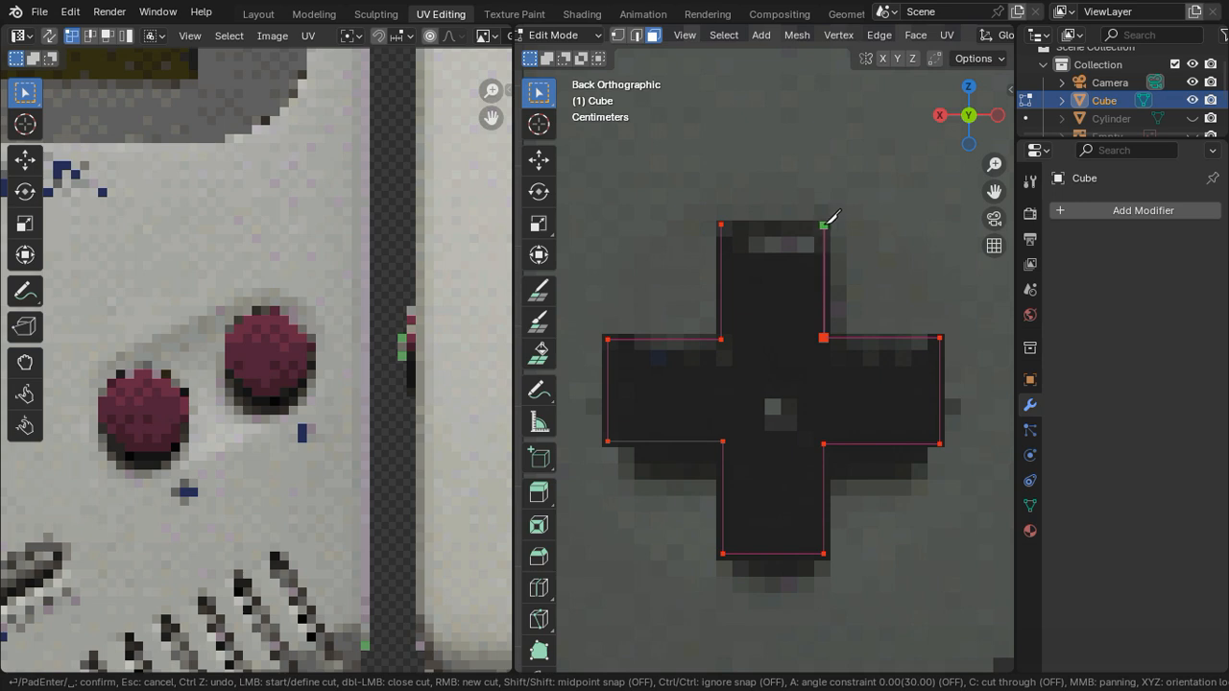
{"action": "left_click", "coordinate": [824, 225]}
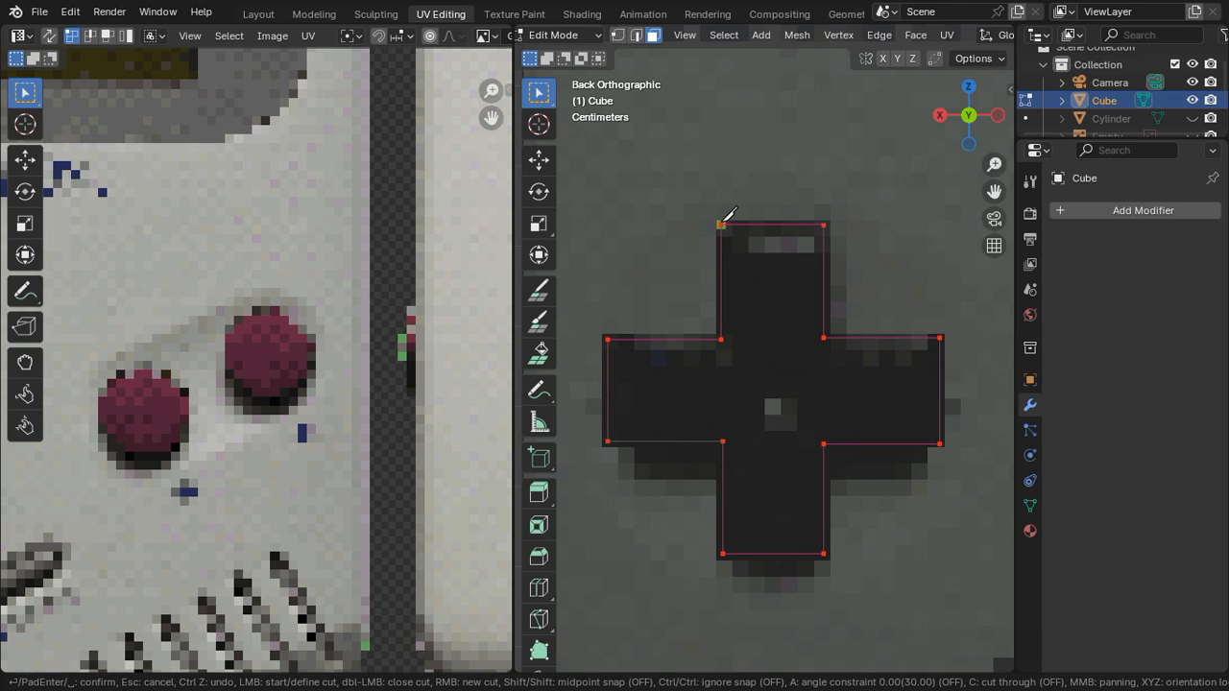
{"action": "key", "text": "Return"}
Step: Examine the cut D-pad face and the surrounding front-panel details in the back orthographic view
{"action": "scroll", "coordinate": [762, 368], "scroll_direction": "down", "scroll_amount": 3}
{"action": "key", "text": "Tab"}
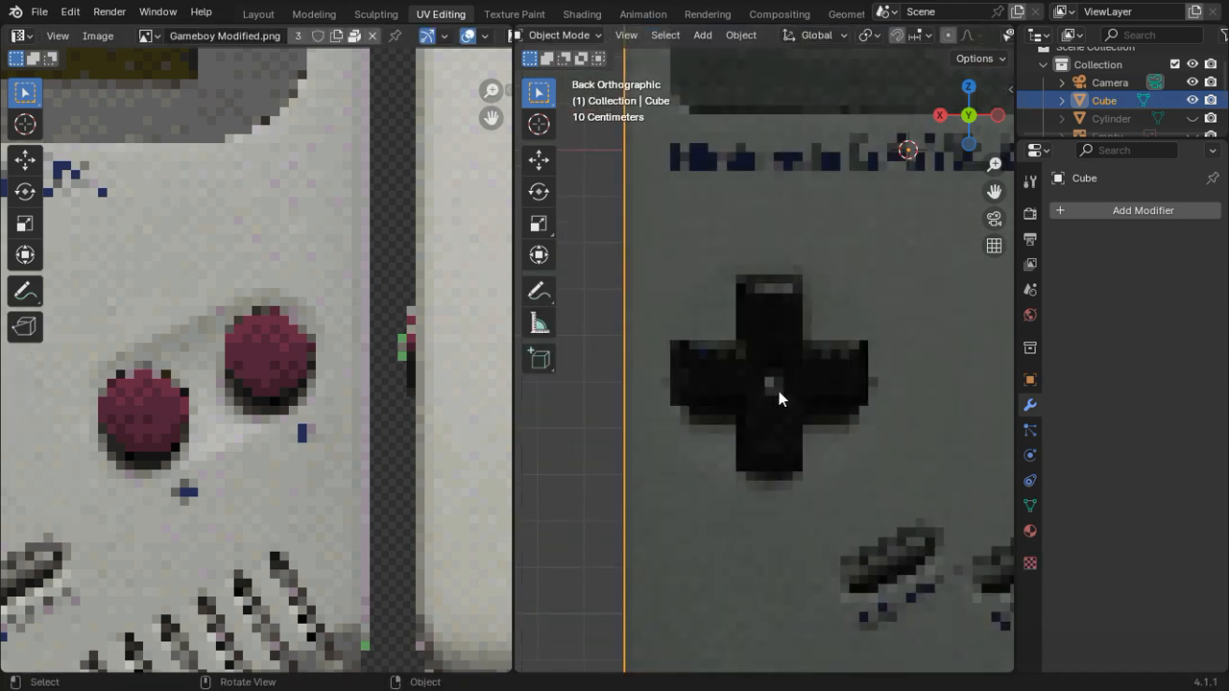
{"action": "key", "text": "Tab"}
{"action": "key", "text": "a"}
{"action": "scroll", "coordinate": [780, 389], "scroll_direction": "down", "scroll_amount": 2}
{"action": "middle_click_drag", "start_coordinate": [791, 394], "coordinate": [735, 337], "text": "shift"}
{"action": "scroll", "coordinate": [759, 349], "scroll_direction": "down", "scroll_amount": 2}
{"action": "scroll", "coordinate": [768, 351], "scroll_direction": "up", "scroll_amount": 5}
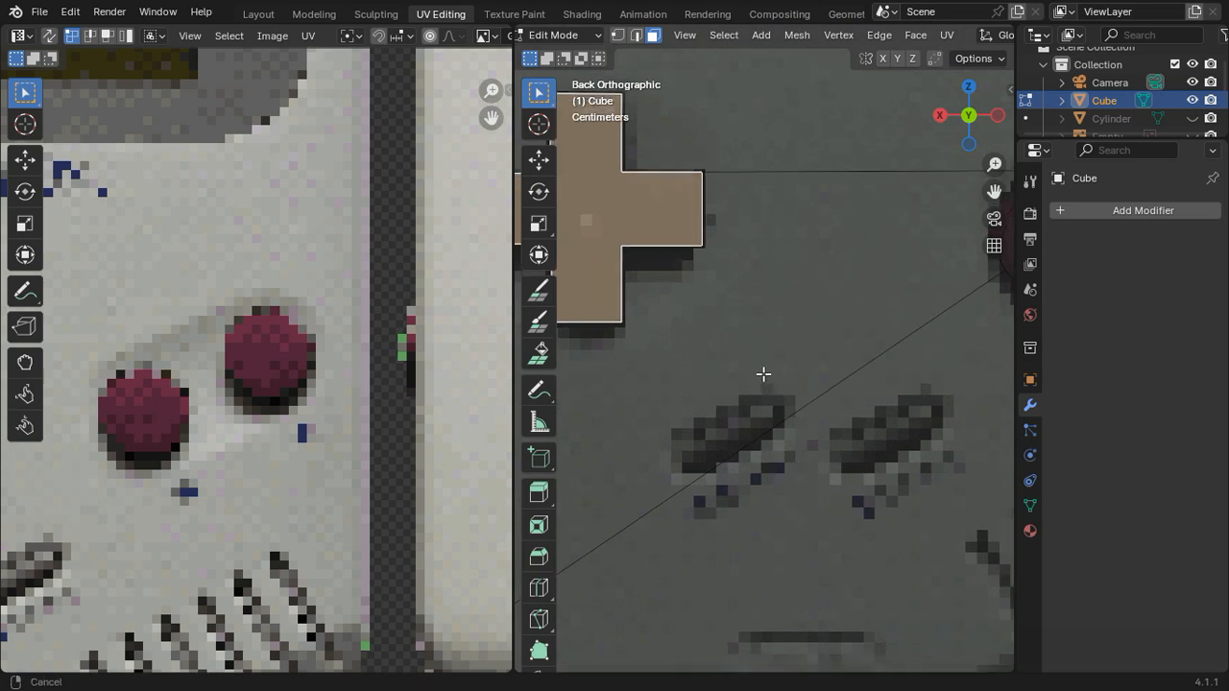
{"action": "key", "text": "Tab"}
{"action": "key", "text": "Tab"}
{"action": "scroll", "coordinate": [787, 355], "scroll_direction": "down", "scroll_amount": 5}
Step: Try insetting the cross-shaped D-pad face and extruding it outward along the global Y axis, and undo the attempt
{"action": "middle_click_drag", "start_coordinate": [782, 278], "coordinate": [798, 302]}
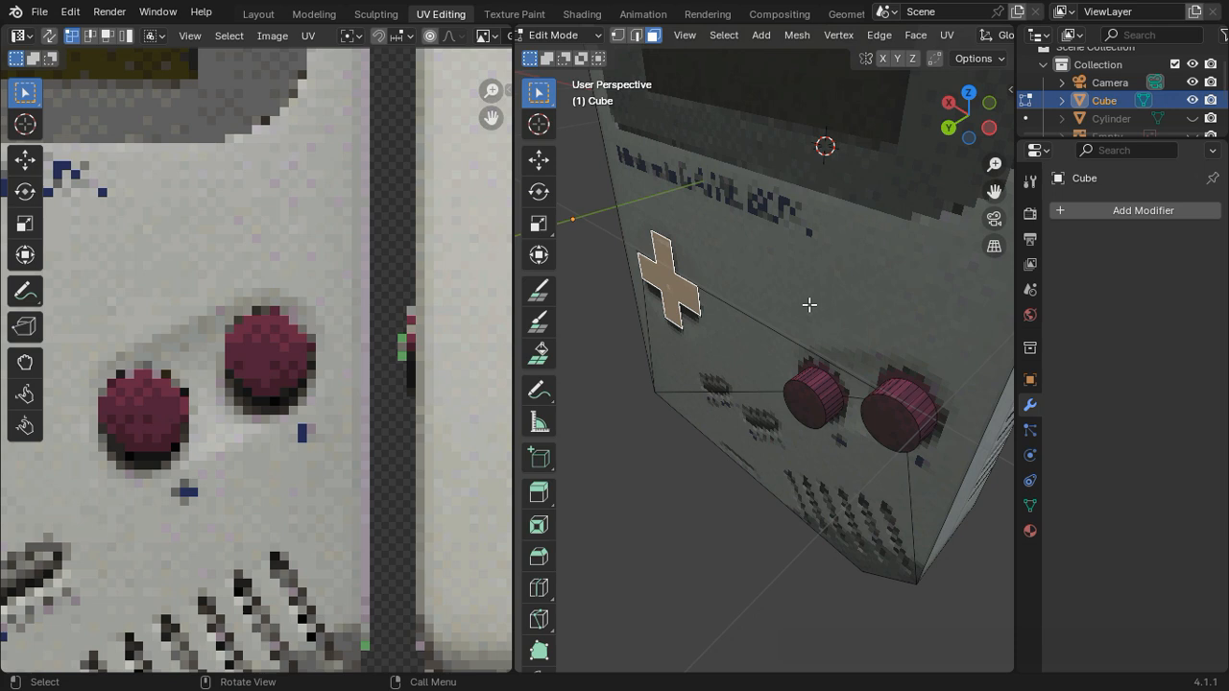
{"action": "key", "text": "i"}
{"action": "left_click", "coordinate": [958, 304]}
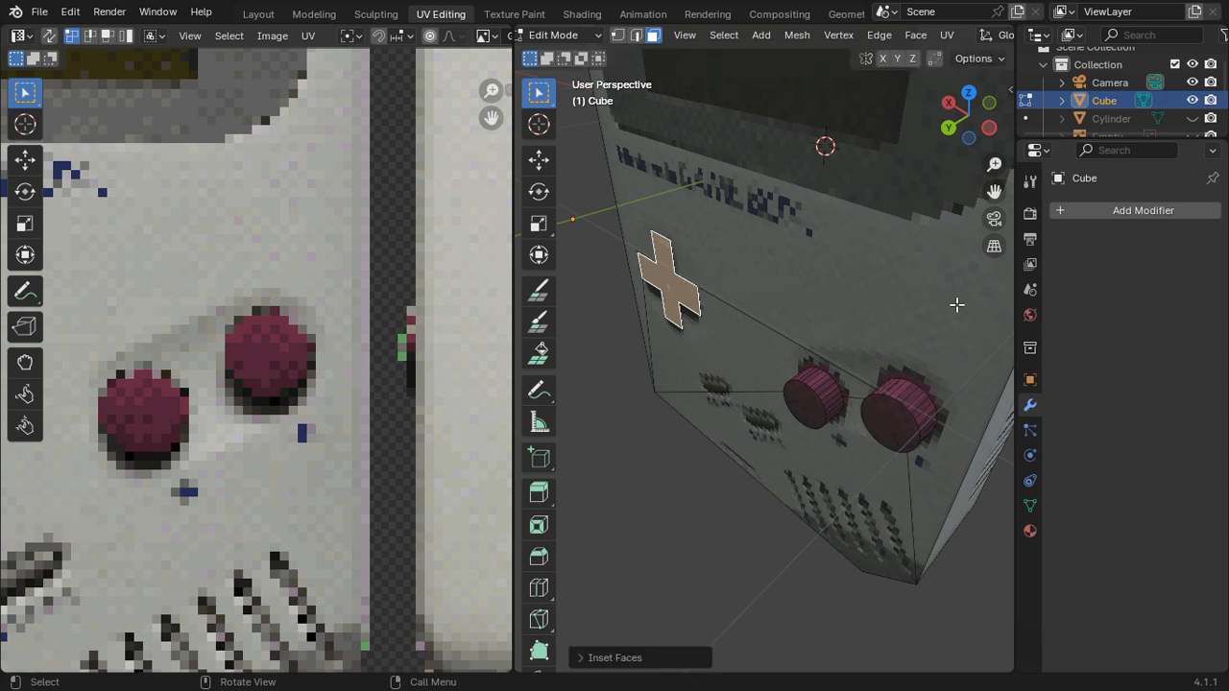
{"action": "key", "text": "e"}
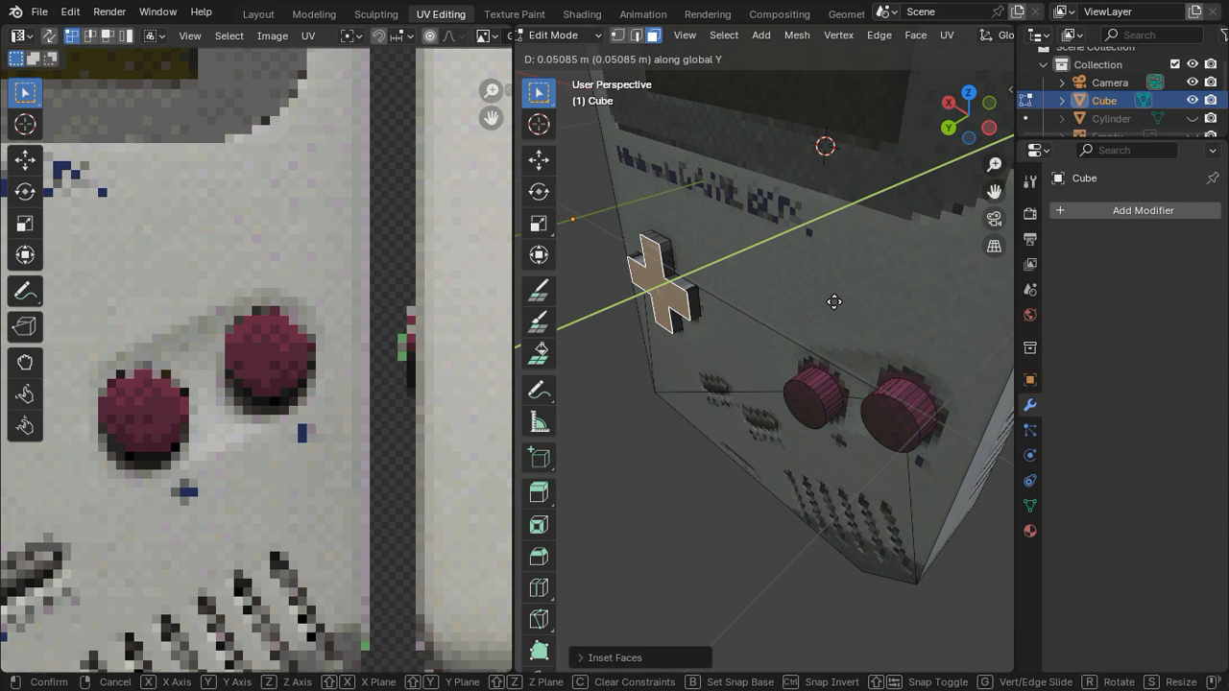
{"action": "left_click", "coordinate": [834, 301]}
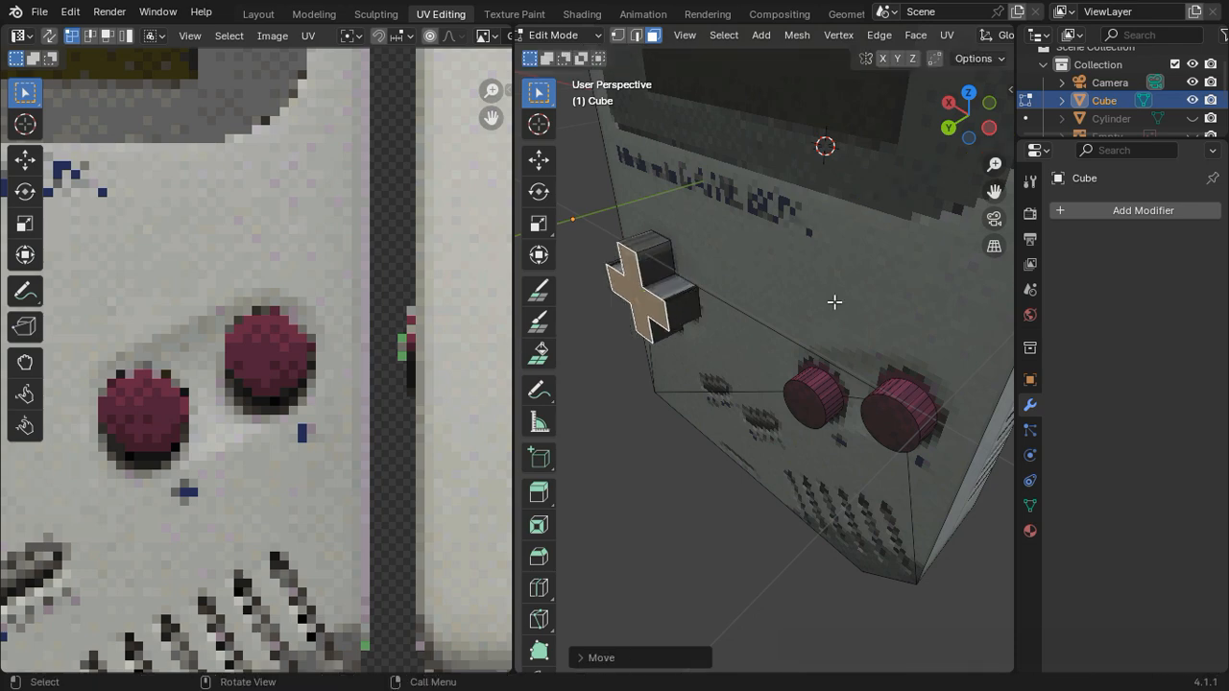
{"action": "key", "text": "Tab"}
{"action": "middle_click_drag", "start_coordinate": [835, 309], "coordinate": [746, 340]}
{"action": "key", "text": "Tab"}
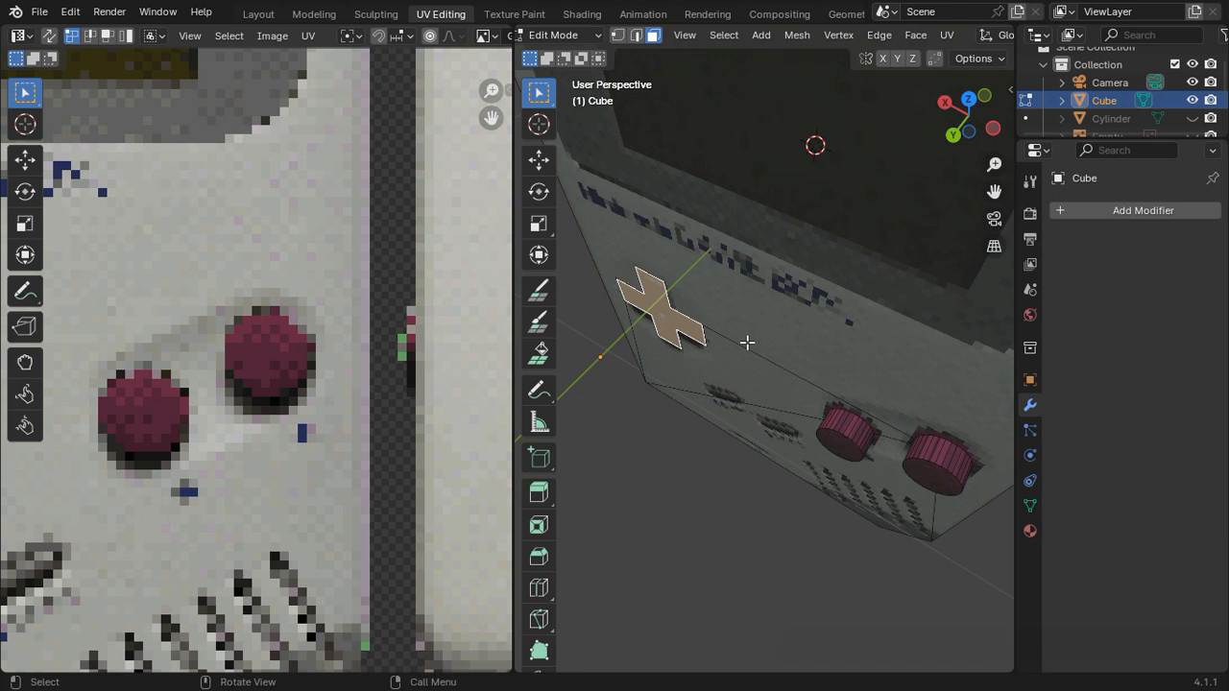
Step: Inset the cross-shaped D-pad face and extrude it 0.15 m outward along the global Y axis
{"action": "key", "text": "i"}
{"action": "left_click", "coordinate": [930, 356]}
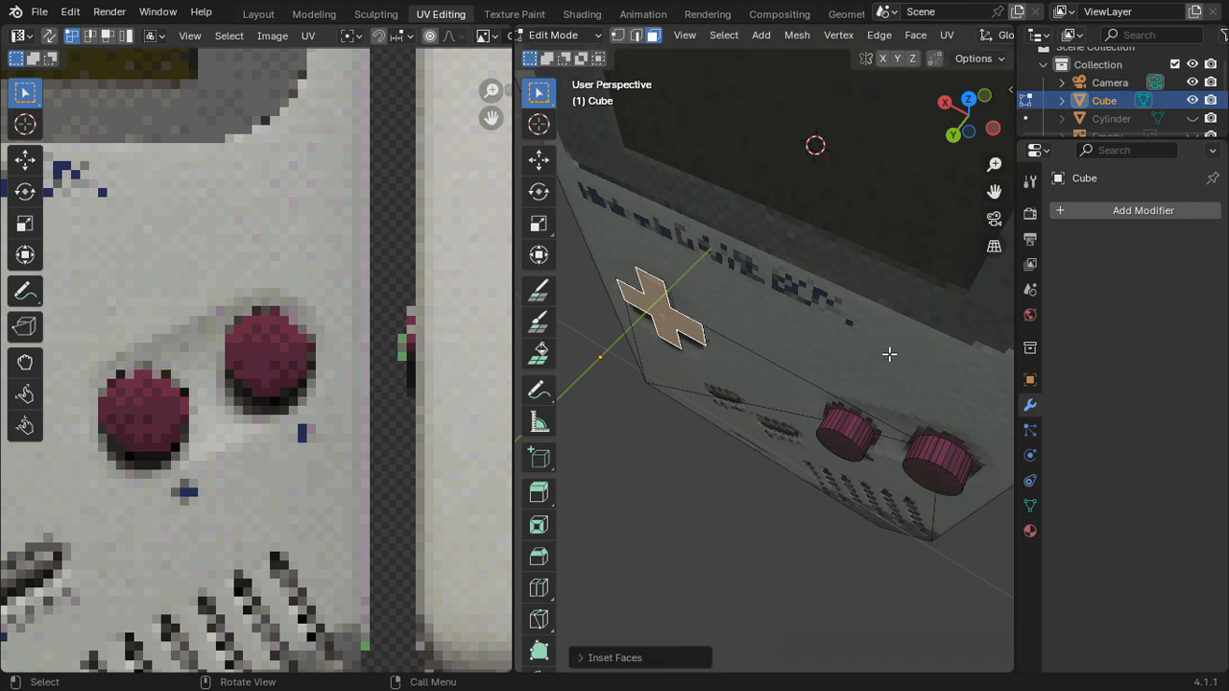
{"action": "key", "text": "e"}
{"action": "key", "text": "y"}
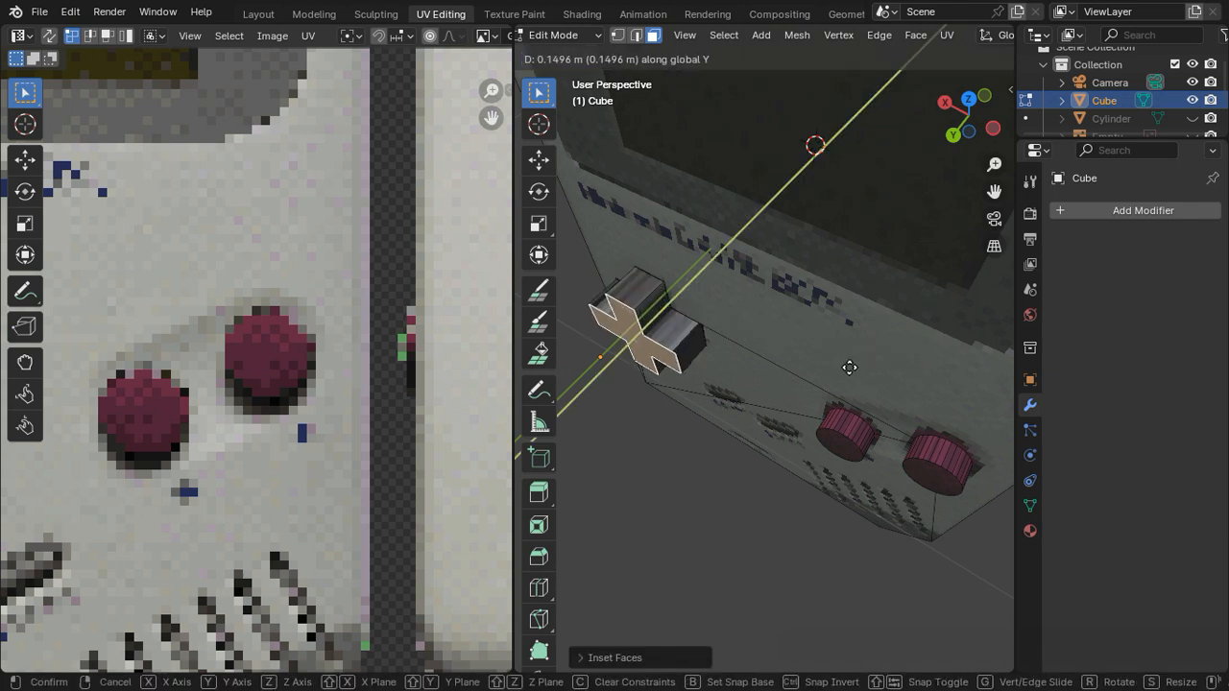
{"action": "type", "text": "."}
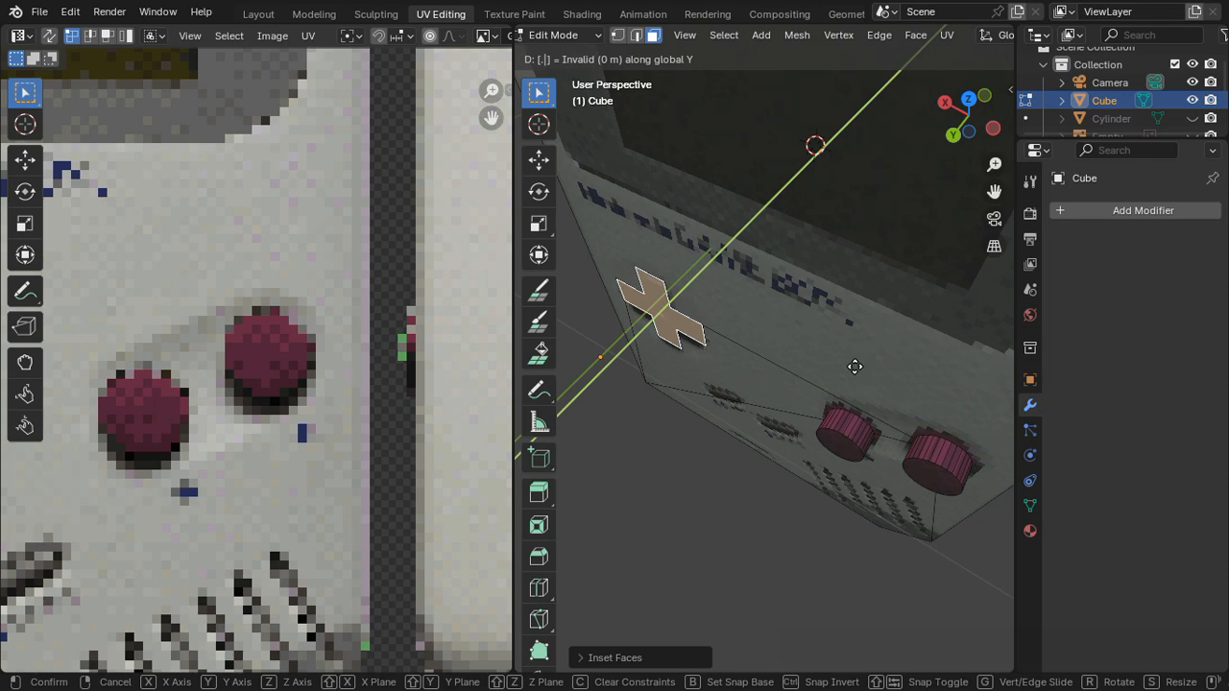
{"action": "type", "text": "15"}
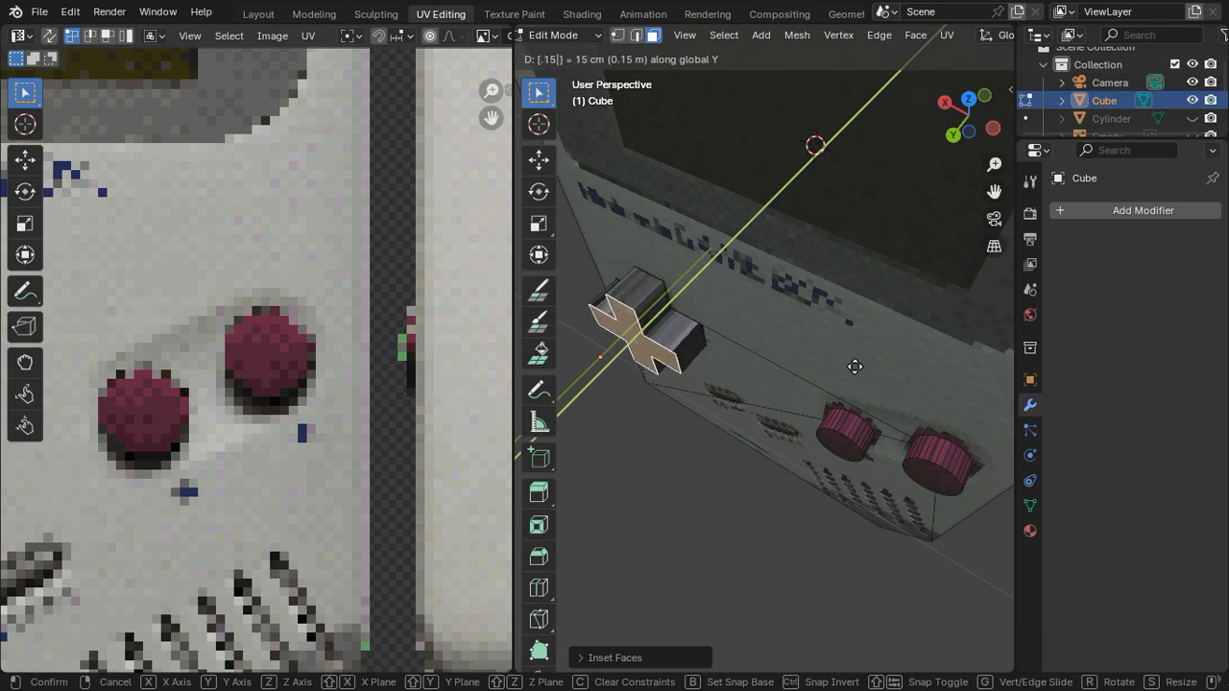
{"action": "key", "text": "Return"}
{"action": "key", "text": "Tab"}
{"action": "middle_click_drag", "start_coordinate": [863, 326], "coordinate": [894, 324]}
{"action": "scroll", "coordinate": [895, 324], "scroll_direction": "up", "scroll_amount": 2}
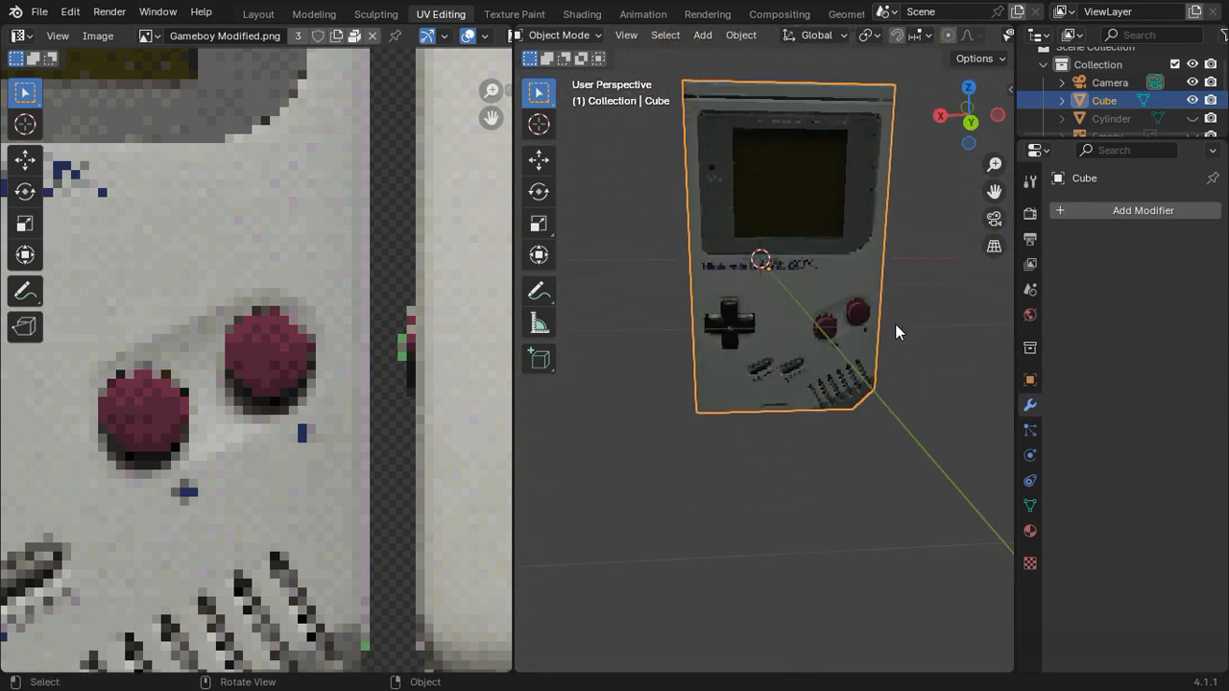
{"action": "middle_click_drag", "start_coordinate": [839, 285], "coordinate": [802, 396], "text": "shift"}
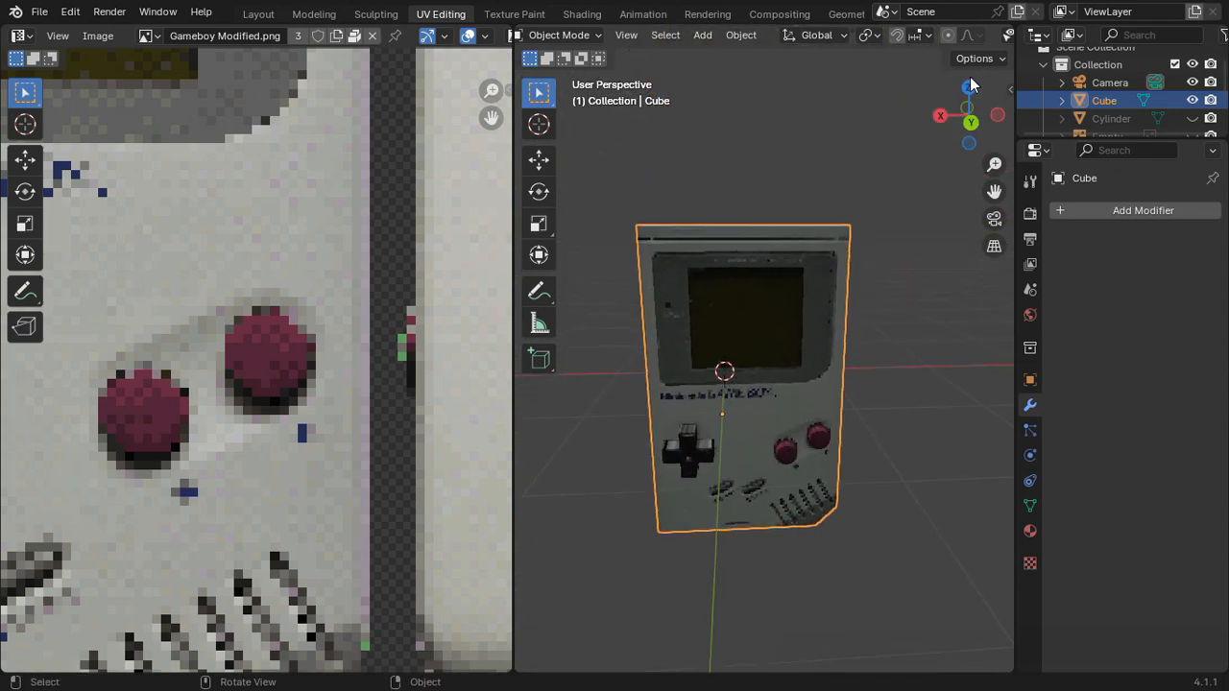
Step: Knife-cut a closed rectangle along the edges of the dark screen area on the front panel, working in the back orthographic view
{"action": "left_click", "coordinate": [974, 121]}
{"action": "scroll", "coordinate": [823, 269], "scroll_direction": "up", "scroll_amount": 4}
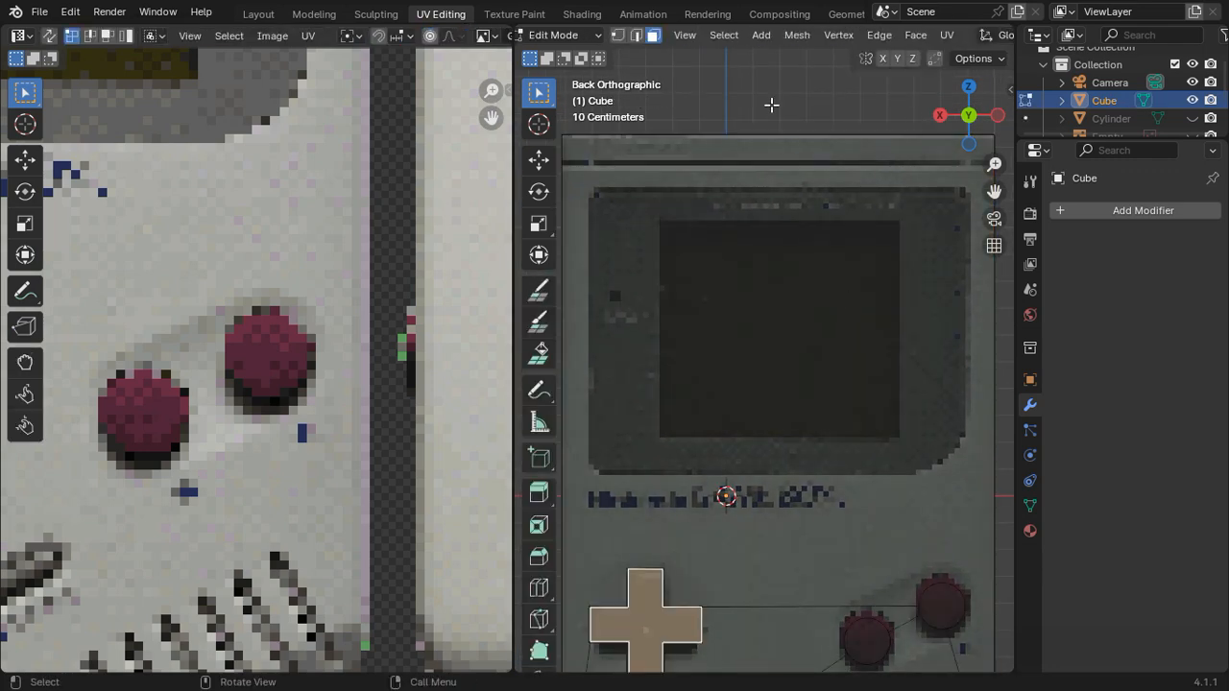
{"action": "key", "text": "Tab"}
{"action": "scroll", "coordinate": [736, 280], "scroll_direction": "up", "scroll_amount": 3}
{"action": "scroll", "coordinate": [758, 309], "scroll_direction": "up", "scroll_amount": 1}
{"action": "scroll", "coordinate": [682, 326], "scroll_direction": "down", "scroll_amount": 2}
{"action": "middle_click_drag", "start_coordinate": [713, 313], "coordinate": [644, 327], "text": "shift"}
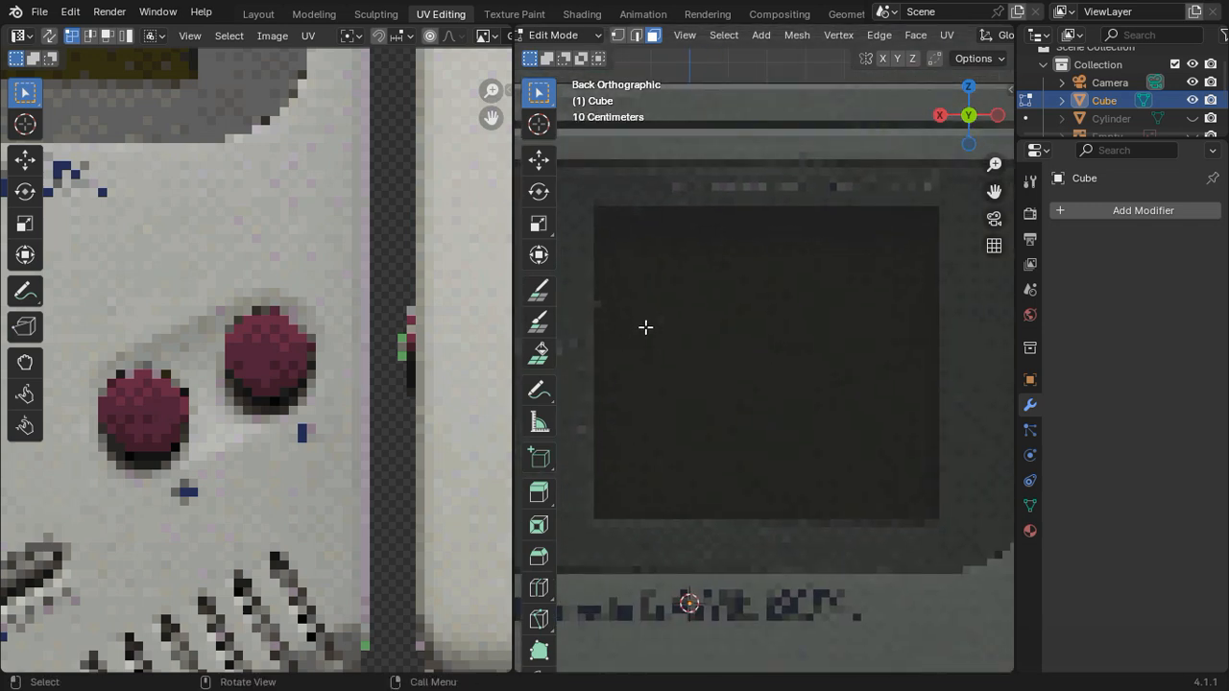
{"action": "key", "text": "k"}
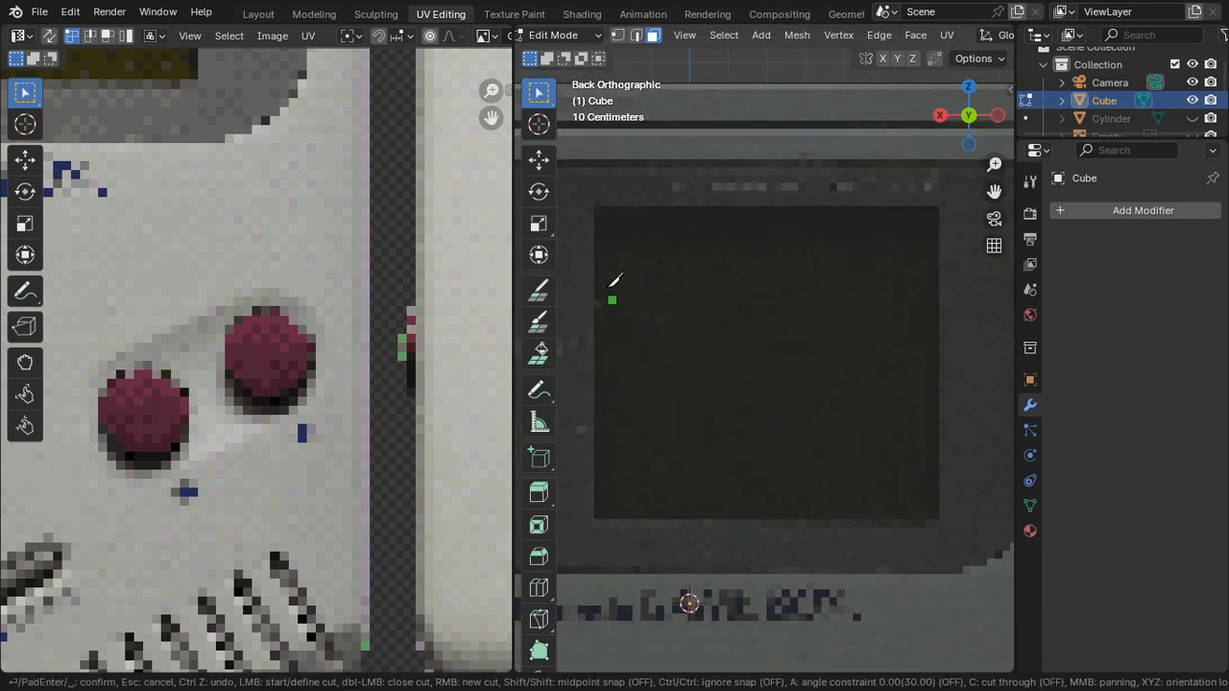
{"action": "left_click", "coordinate": [597, 209]}
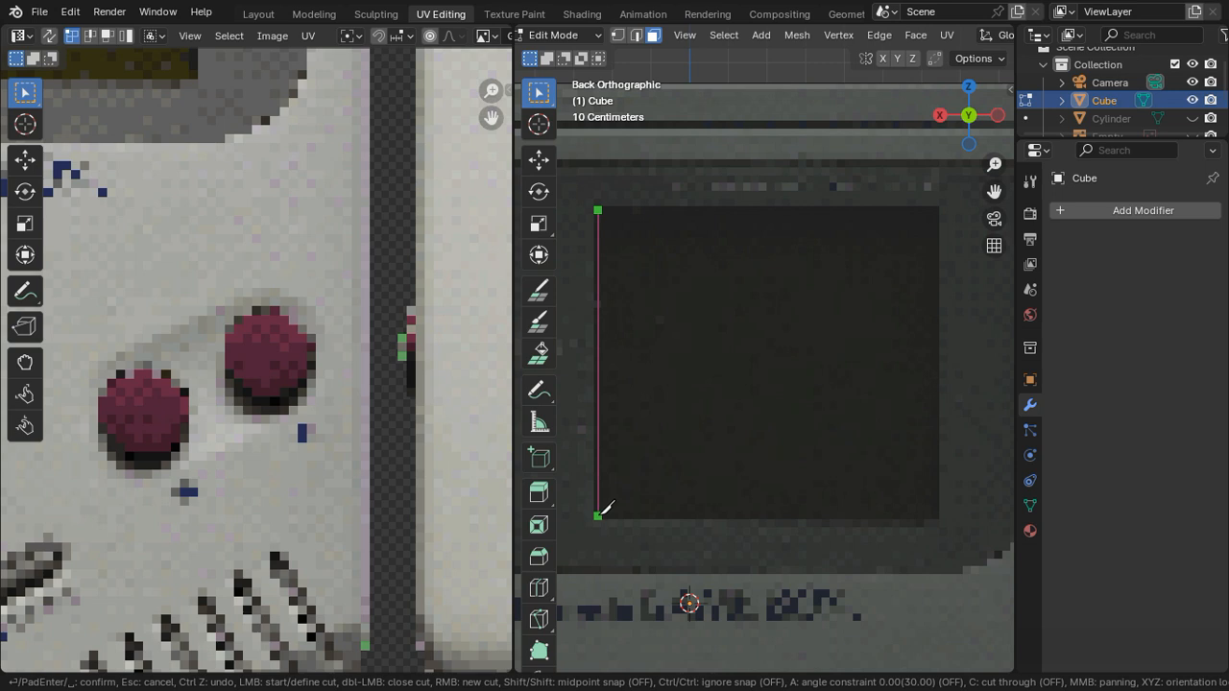
{"action": "left_click", "coordinate": [600, 513]}
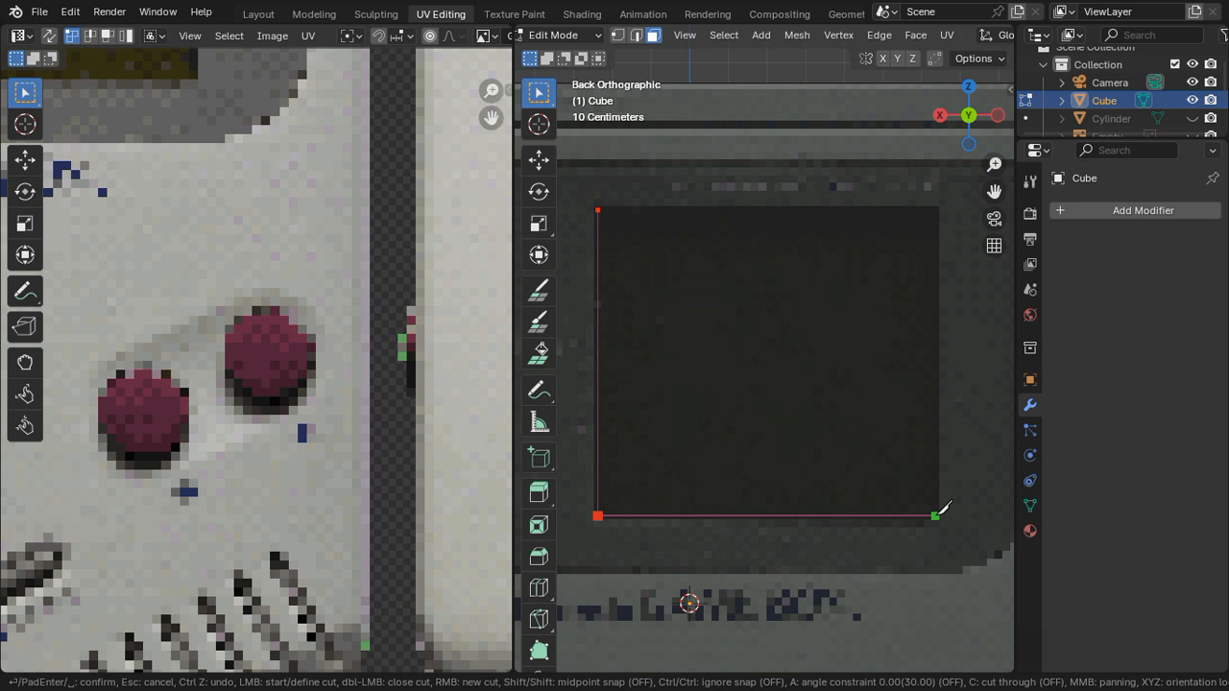
{"action": "left_click", "coordinate": [939, 512]}
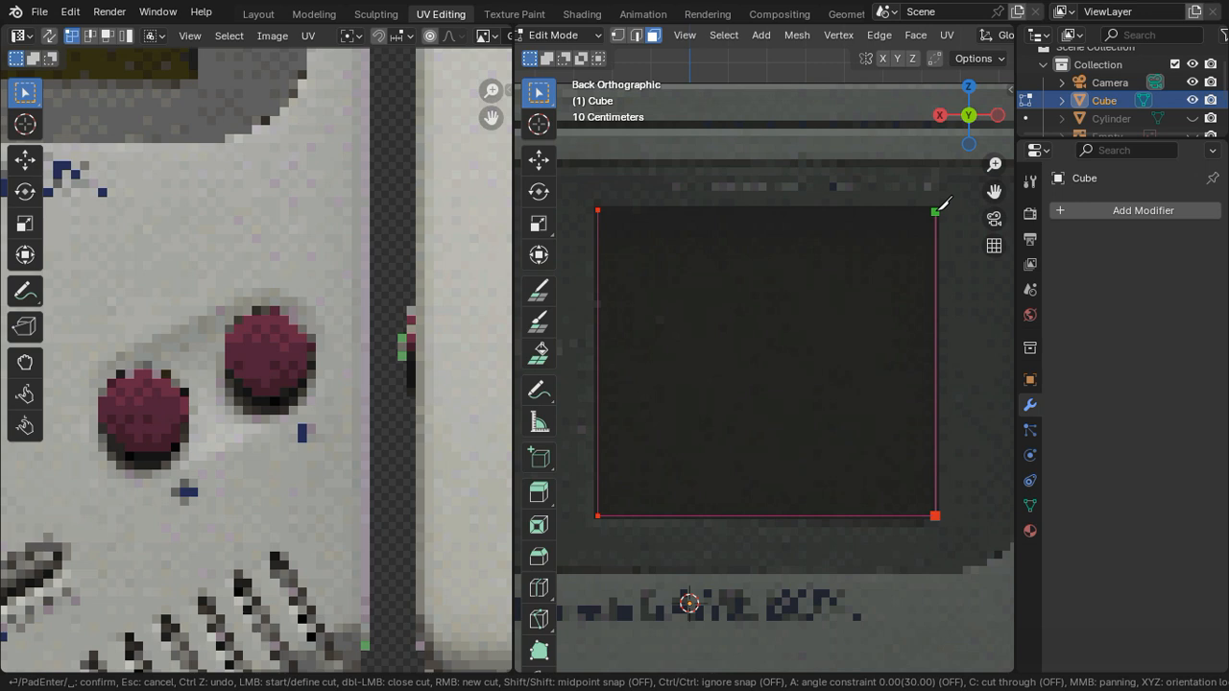
{"action": "left_click", "coordinate": [937, 210]}
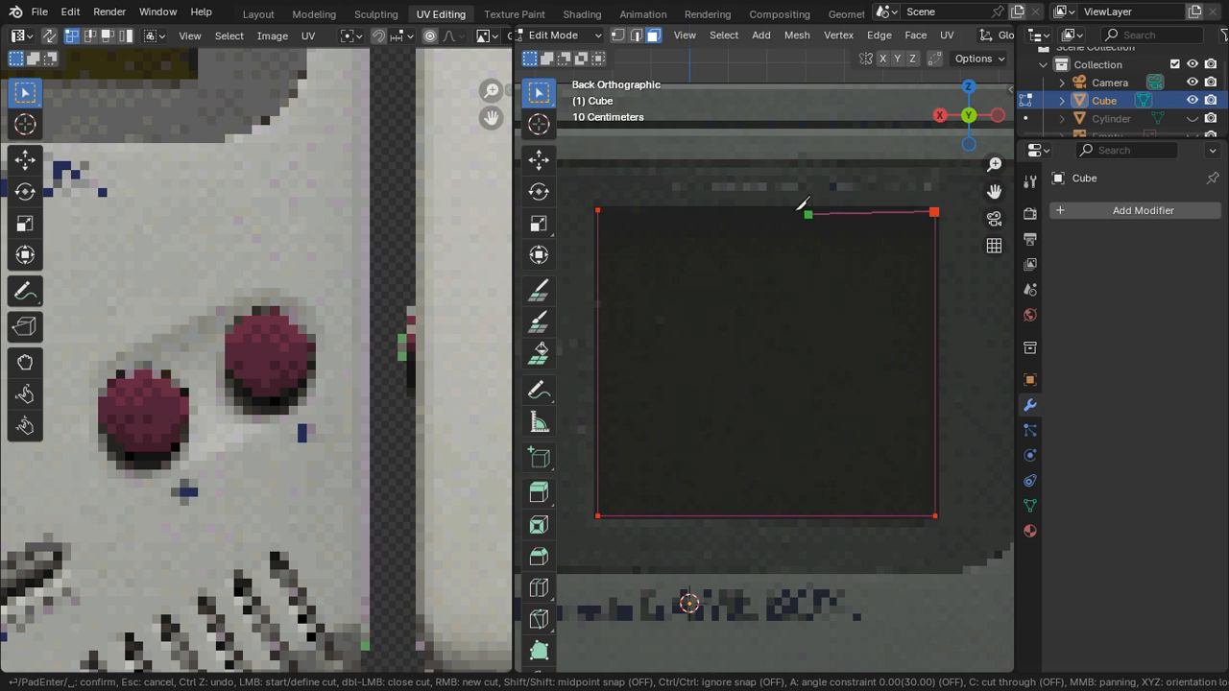
{"action": "left_click", "coordinate": [598, 209]}
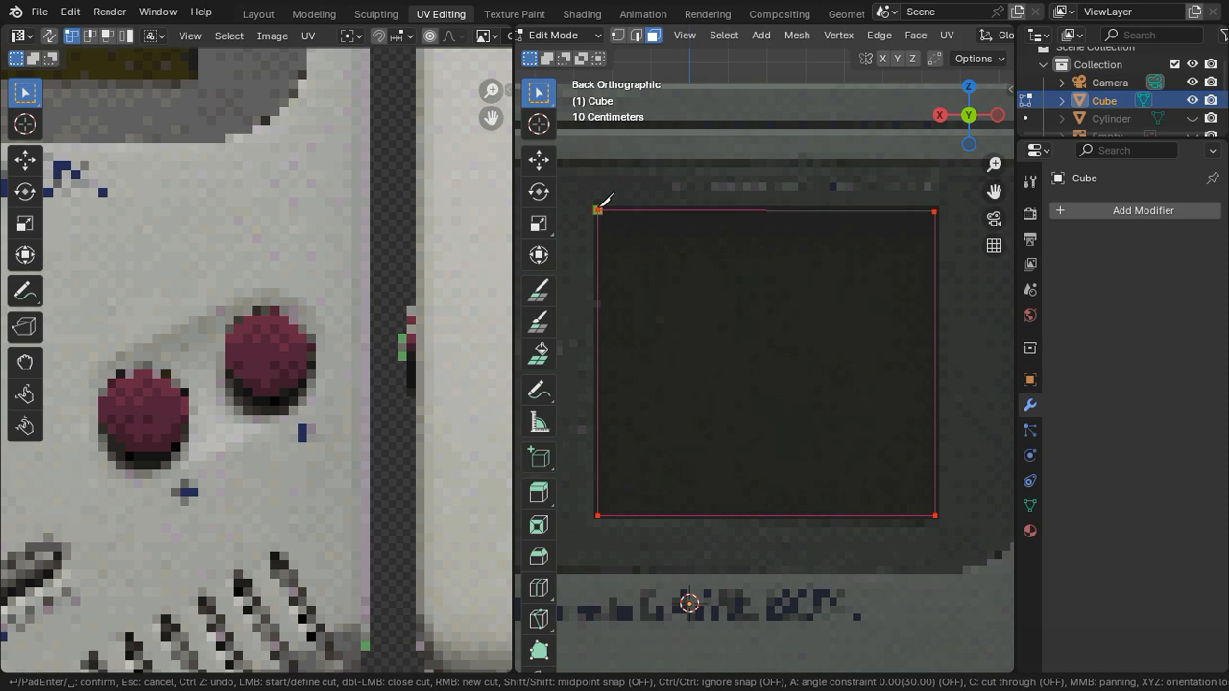
{"action": "key", "text": "Return"}
{"action": "scroll", "coordinate": [735, 309], "scroll_direction": "down", "scroll_amount": 3}
{"action": "key", "text": "Tab"}
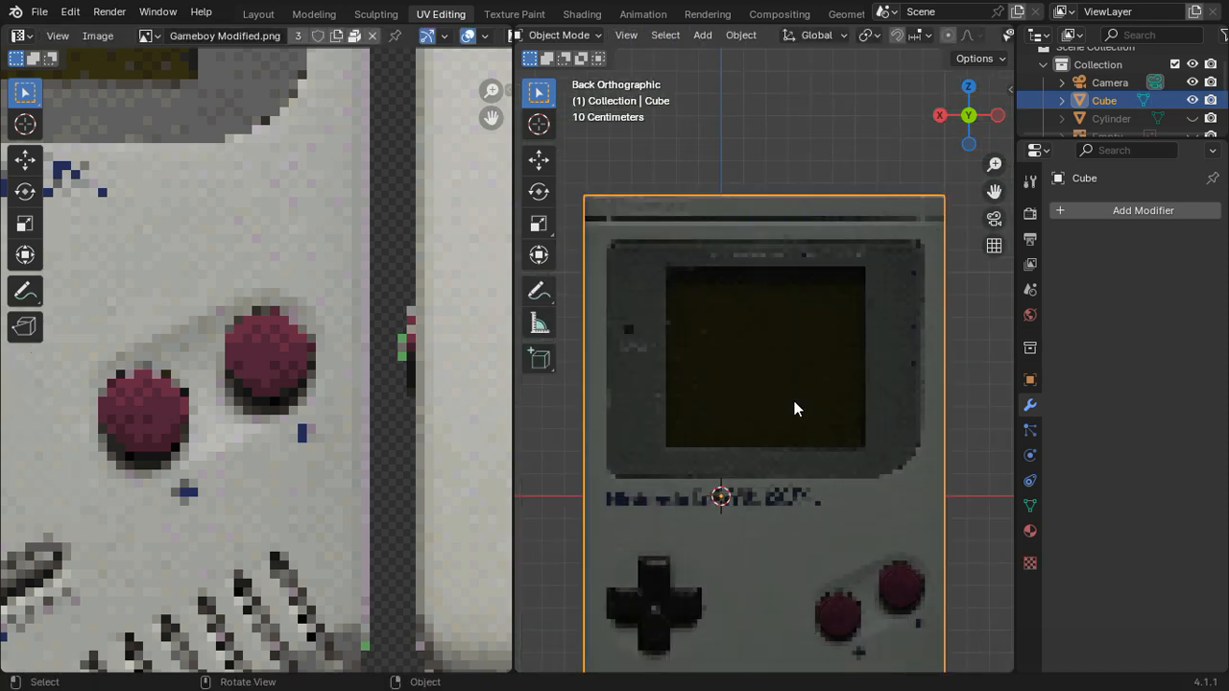
Step: Select the rectangular screen face and inset it with no visible border
{"action": "key", "text": "Tab"}
{"action": "left_click", "coordinate": [834, 359]}
{"action": "middle_click_drag", "start_coordinate": [834, 360], "coordinate": [690, 396]}
{"action": "scroll", "coordinate": [740, 412], "scroll_direction": "down", "scroll_amount": 3}
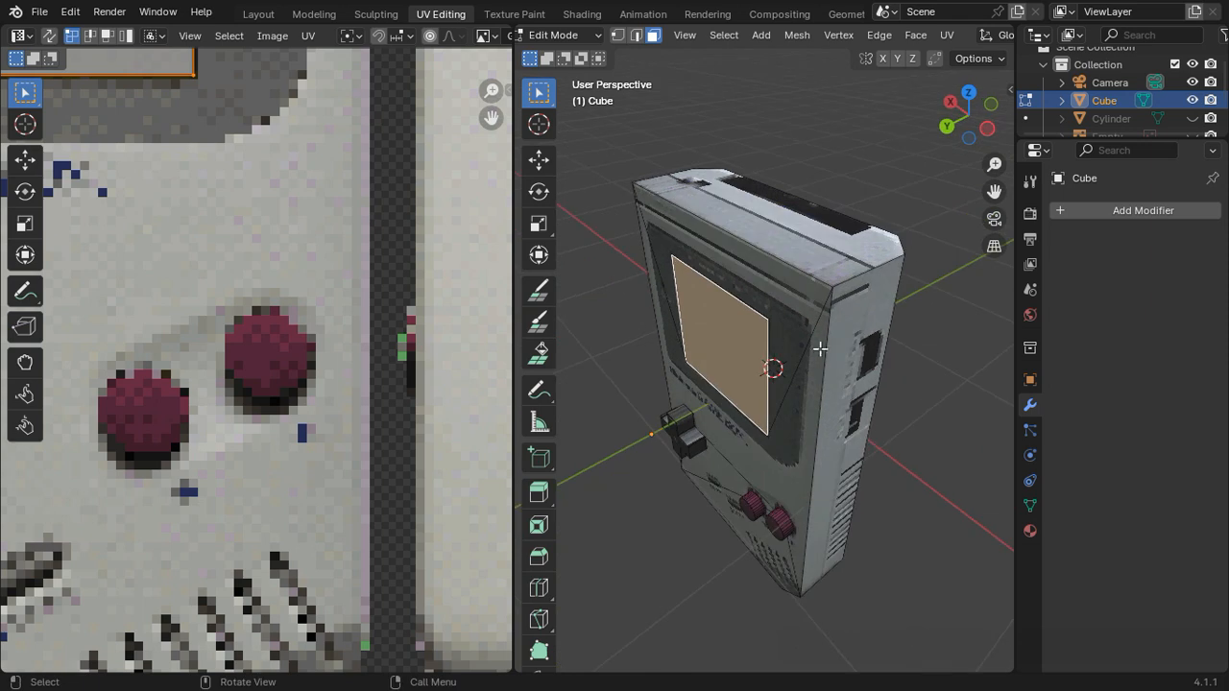
{"action": "key", "text": "i"}
{"action": "left_click", "coordinate": [999, 369]}
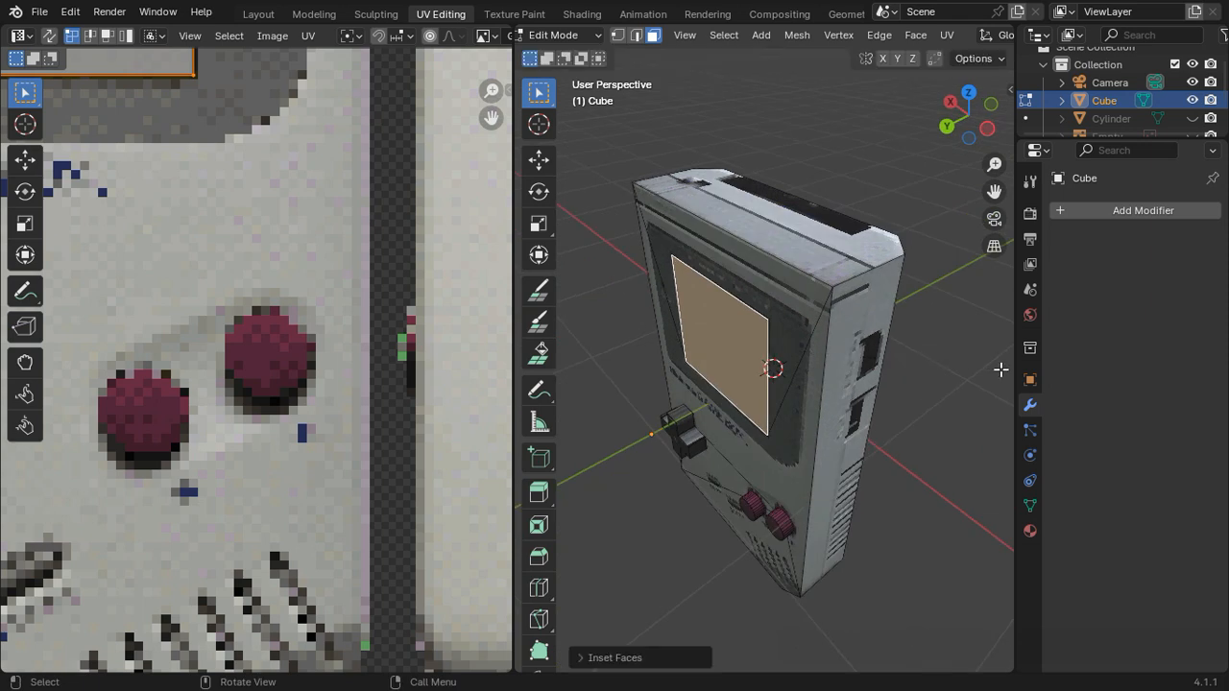
{"action": "key", "text": "i"}
{"action": "left_click", "coordinate": [1002, 395]}
{"action": "scroll", "coordinate": [833, 358], "scroll_direction": "up", "scroll_amount": 2}
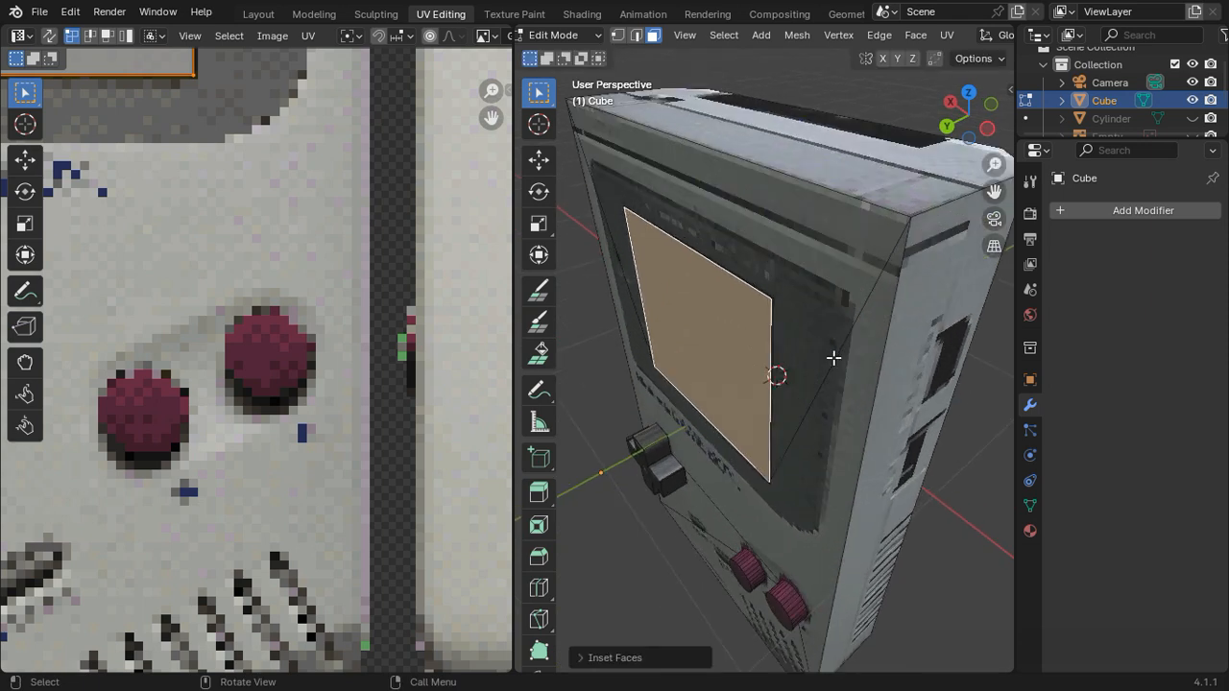
Step: Try recessing the screen face 0.03 m into the body along the global Y axis
{"action": "key", "text": "g"}
{"action": "key", "text": "y"}
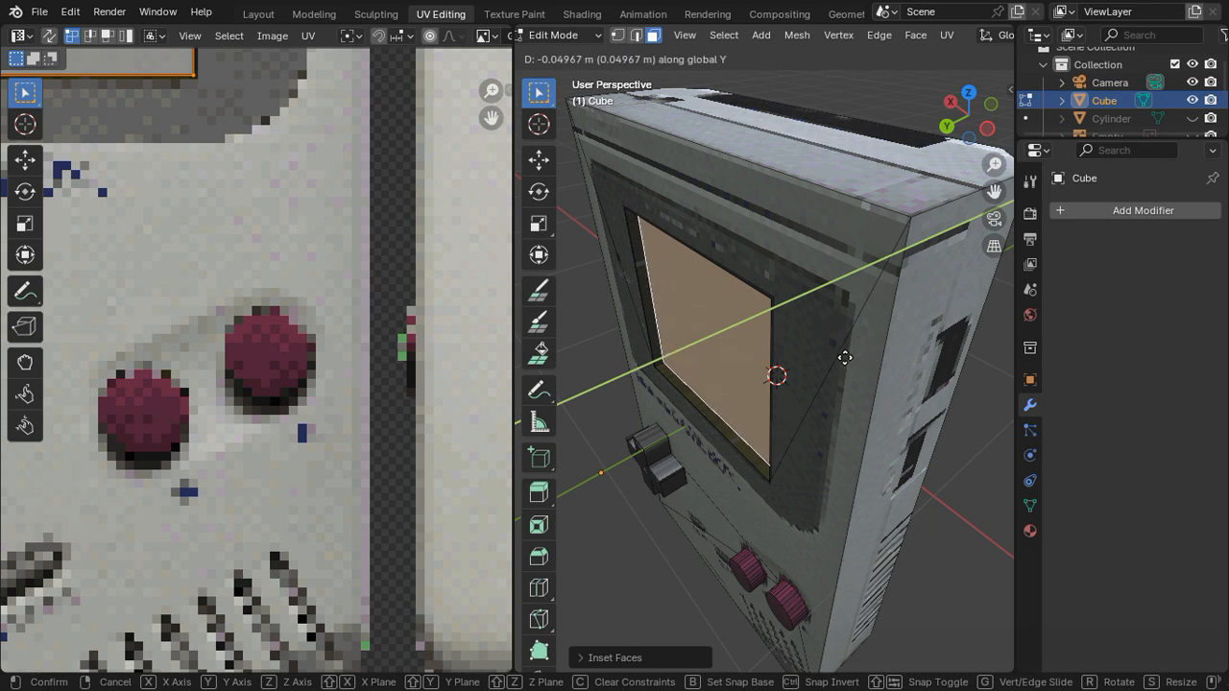
{"action": "type", "text": "-(."}
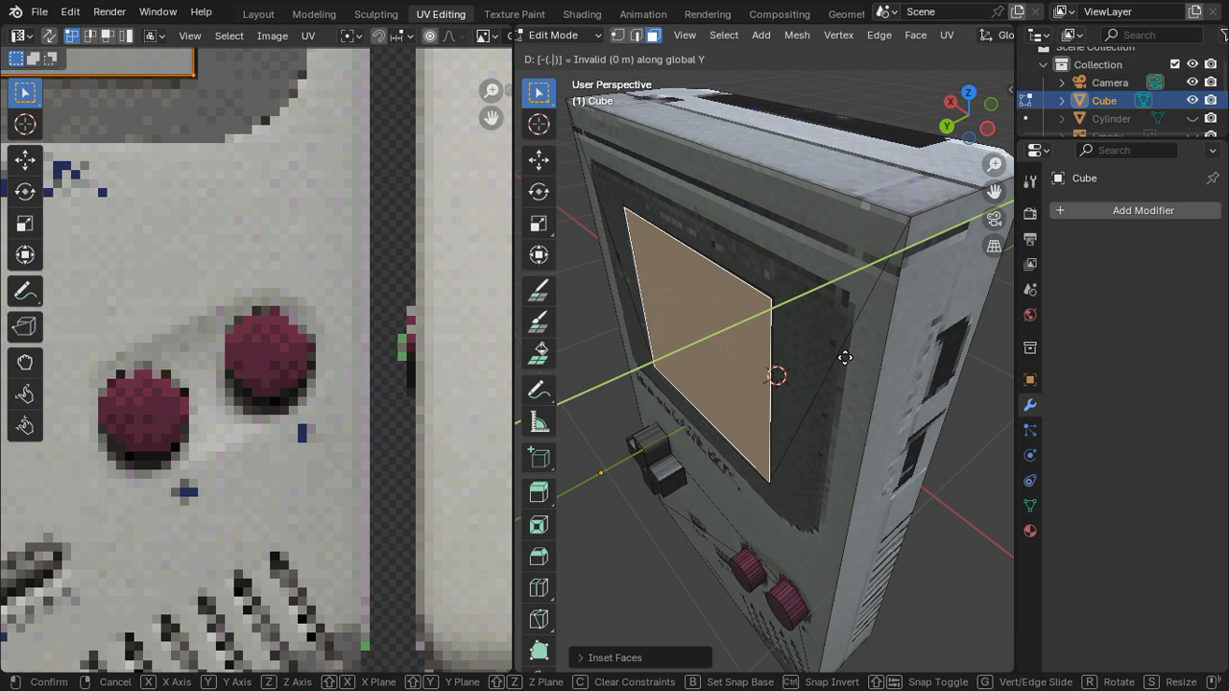
{"action": "type", "text": "4"}
{"action": "key", "text": "BackSpace"}
{"action": "type", "text": "0"}
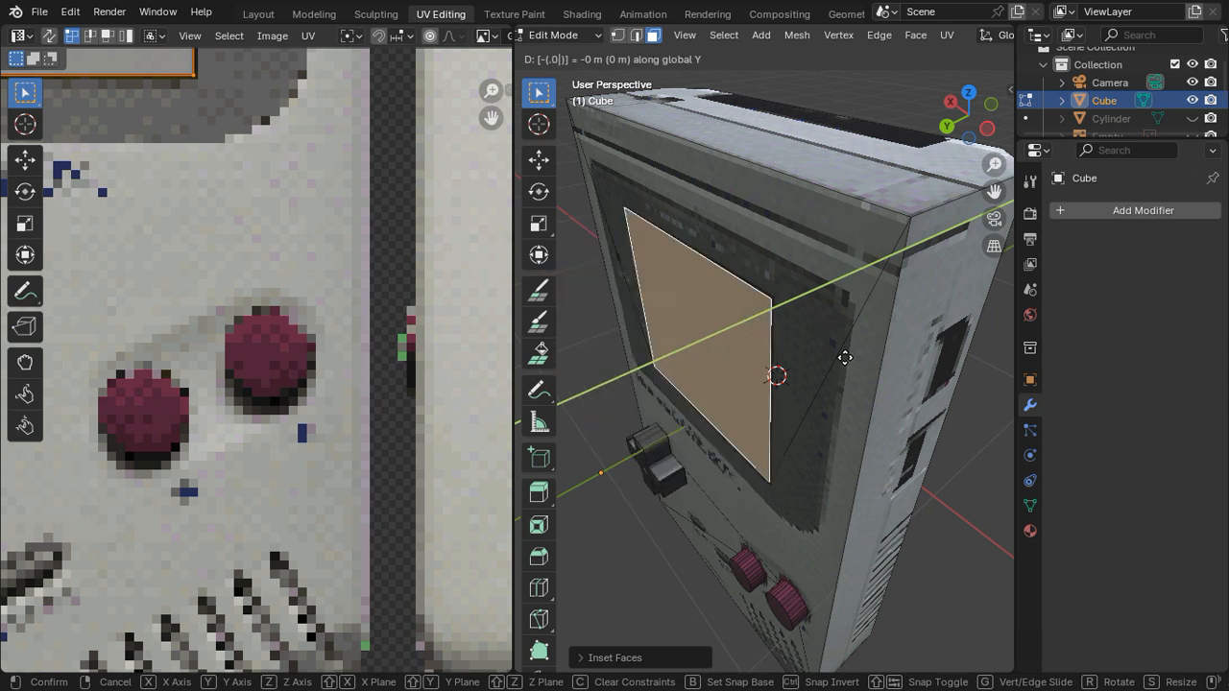
{"action": "type", "text": "5"}
{"action": "key", "text": "BackSpace"}
{"action": "type", "text": "3"}
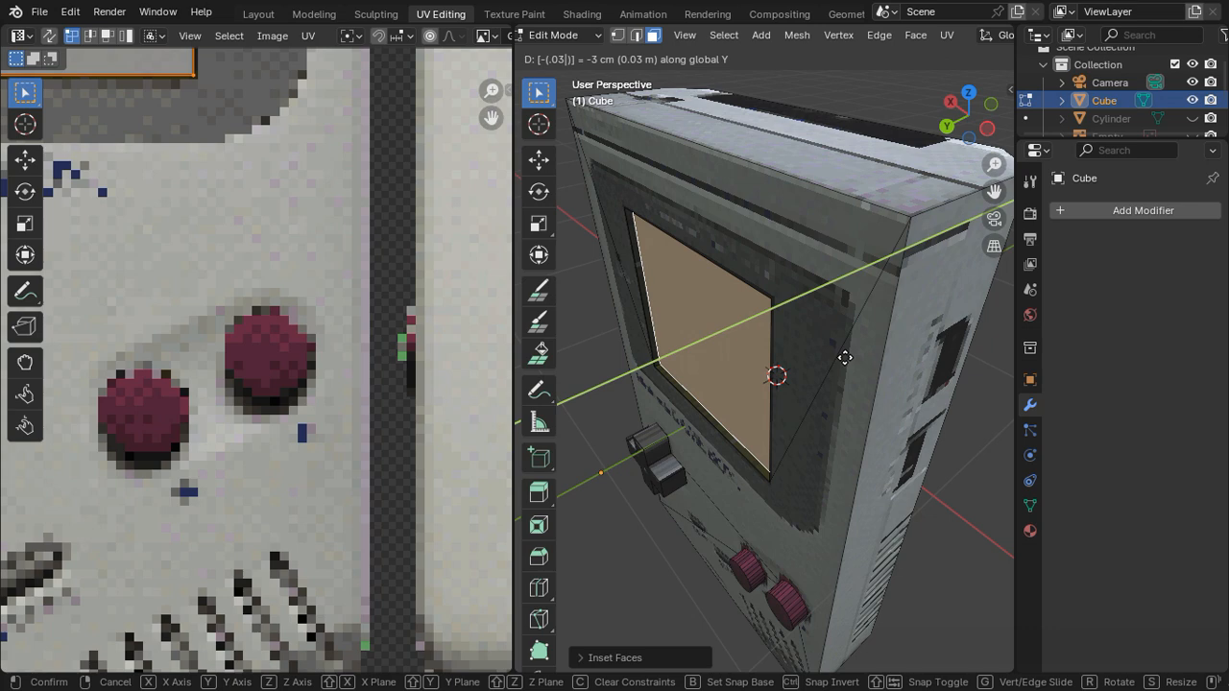
{"action": "key", "text": "Return"}
{"action": "key", "text": "Tab"}
{"action": "mouse_move", "coordinate": [855, 349]}
{"action": "middle_mouse_down"}
{"action": "mouse_move", "coordinate": [908, 284]}
{"action": "mouse_move", "coordinate": [870, 218]}
{"action": "mouse_move", "coordinate": [563, 303]}
{"action": "mouse_move", "coordinate": [898, 336]}
{"action": "mouse_move", "coordinate": [871, 337]}
{"action": "middle_mouse_up"}
{"action": "key", "text": "Tab"}
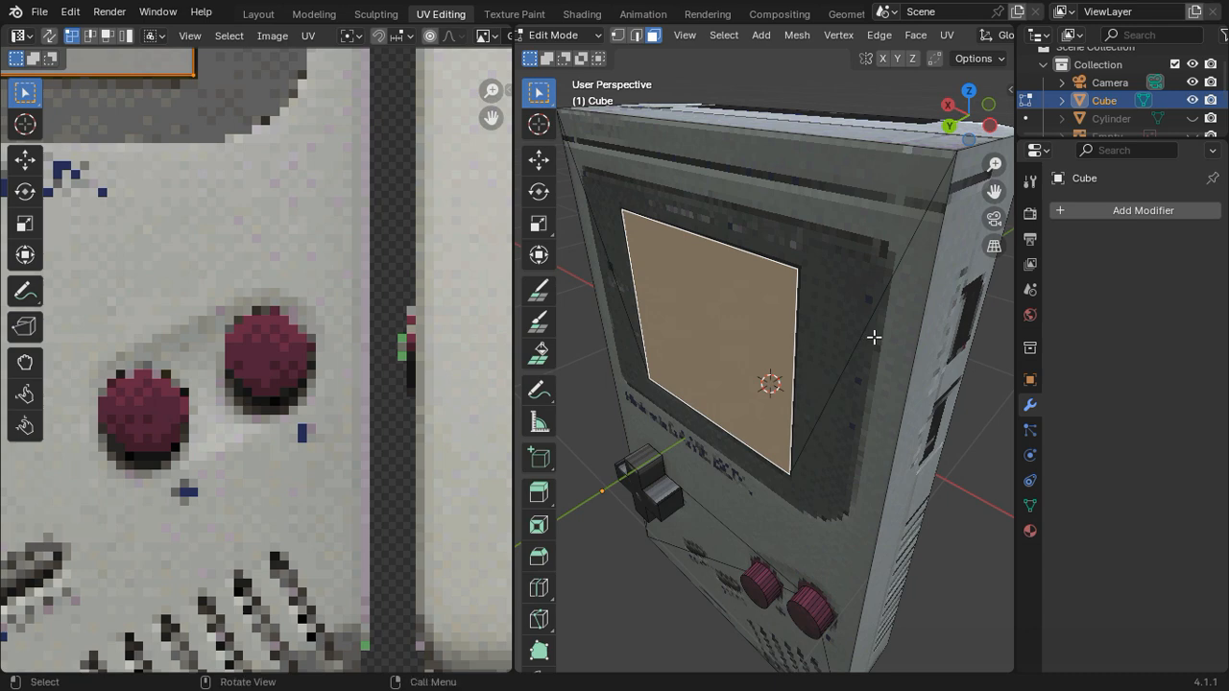
Step: Try moving the screen face about 0.06 m outward along the global Y axis
{"action": "key", "text": "g"}
{"action": "key", "text": "y"}
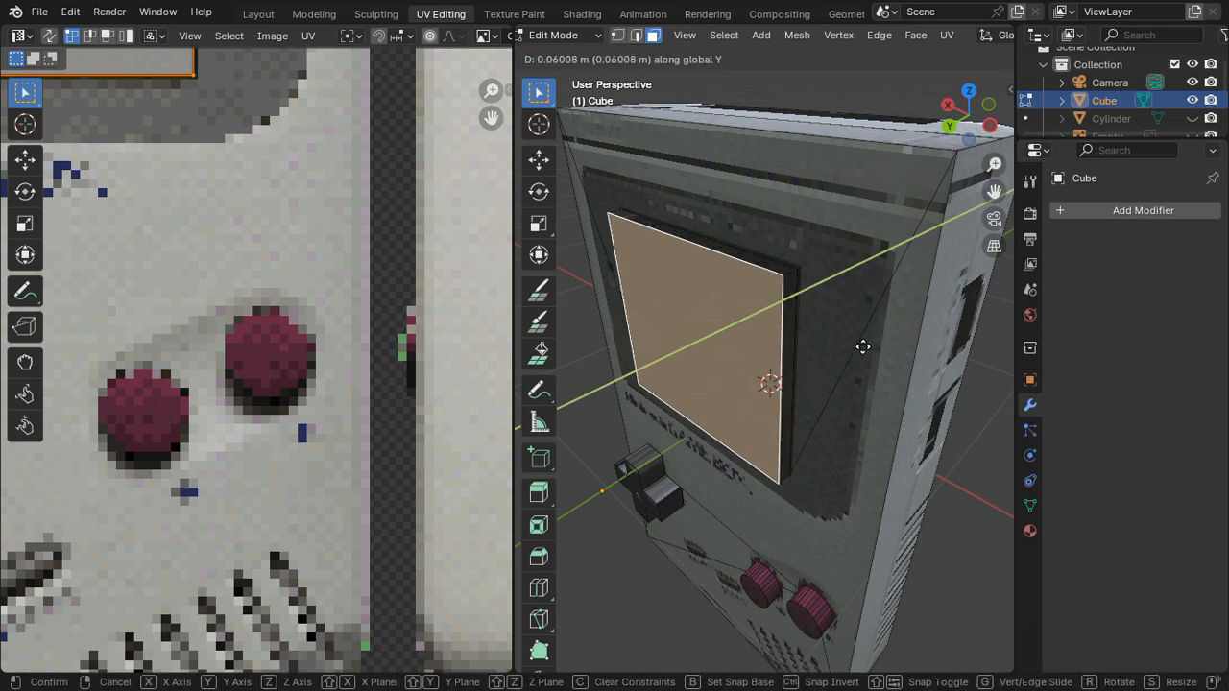
{"action": "left_click", "coordinate": [863, 347]}
{"action": "key", "text": "Tab"}
{"action": "middle_click_drag", "start_coordinate": [855, 363], "coordinate": [690, 361]}
Step: Try a shallower recess by moving the screen face 0.02 m inward along the global Y axis
{"action": "key", "text": "Tab"}
{"action": "key", "text": "g"}
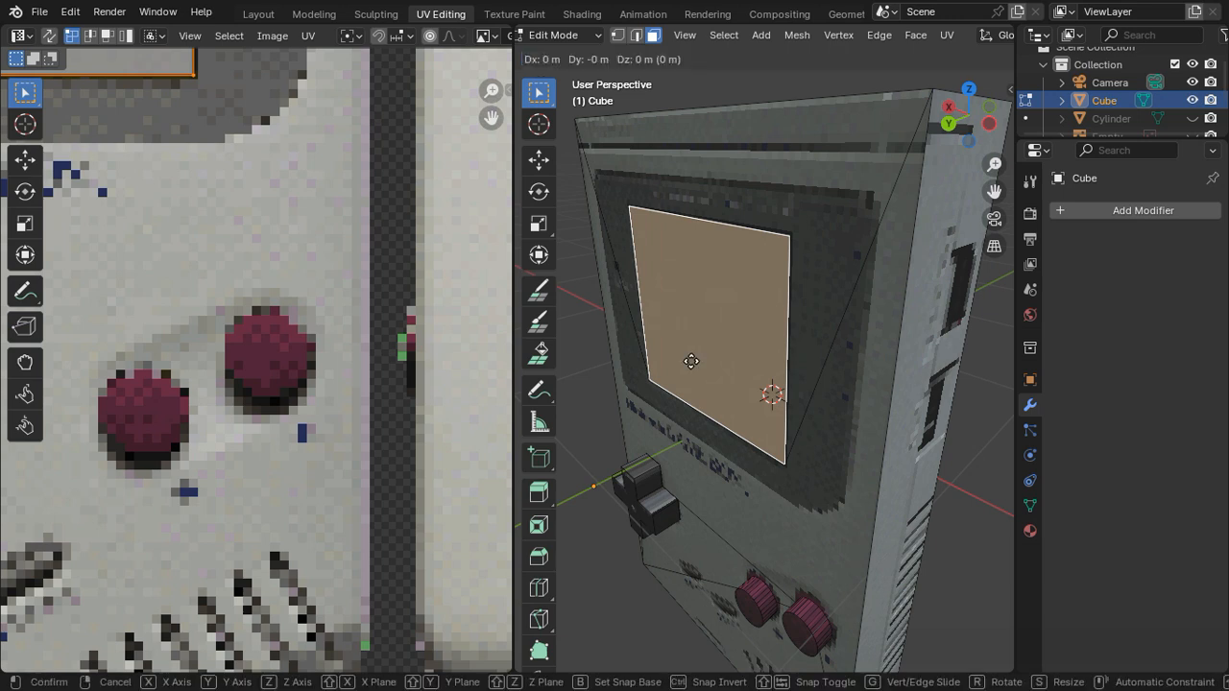
{"action": "key", "text": "y"}
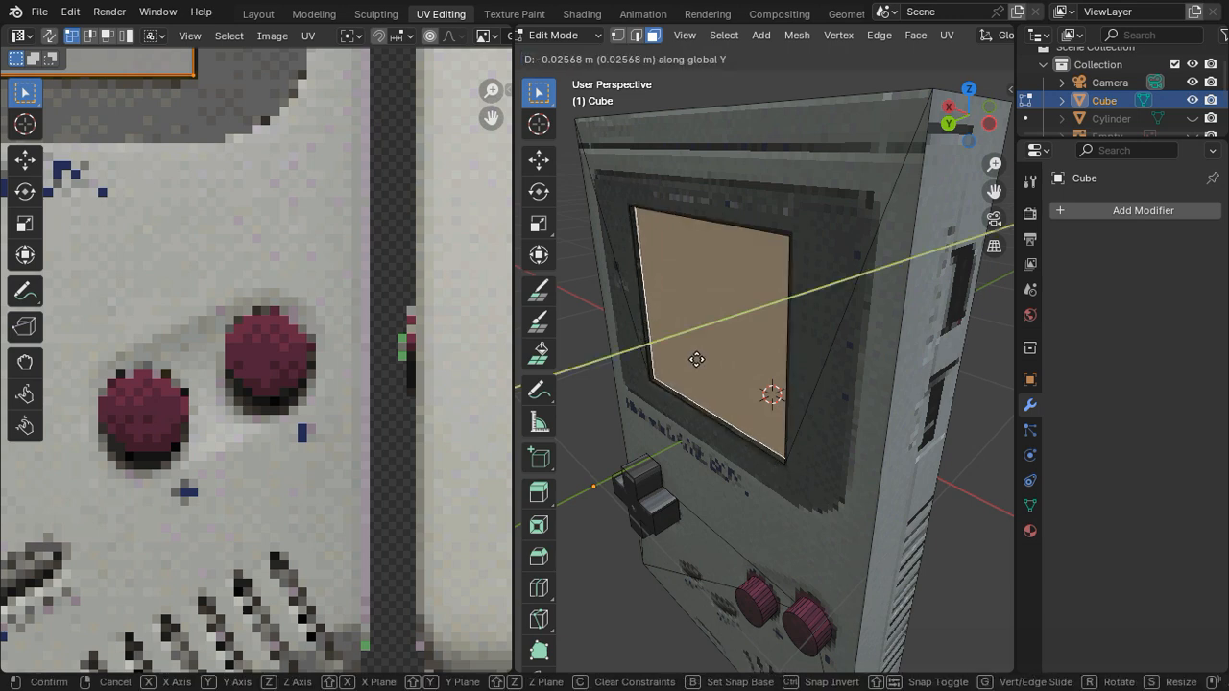
{"action": "type", "text": "-0.0"}
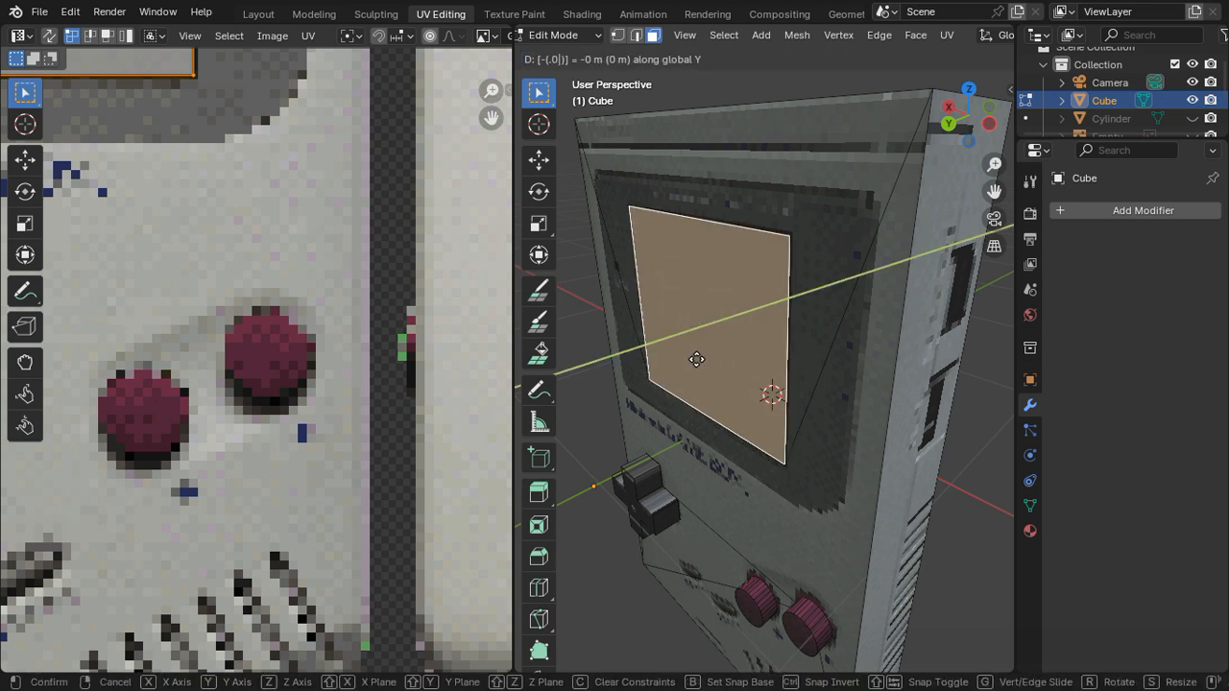
{"action": "type", "text": "2"}
{"action": "key", "text": "Return"}
{"action": "key", "text": "Tab"}
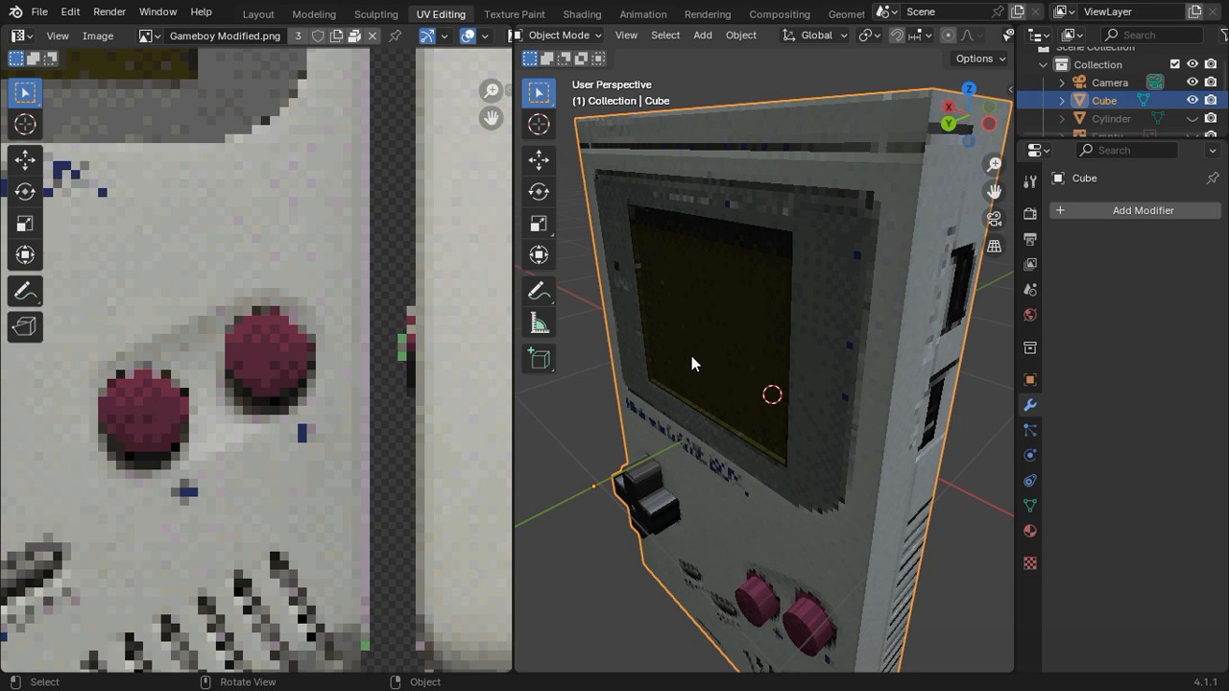
{"action": "middle_click_drag", "start_coordinate": [696, 360], "coordinate": [590, 365]}
Step: Recess the screen face 0.04 m into the body along the global Y axis
{"action": "key", "text": "Tab"}
{"action": "key", "text": "g"}
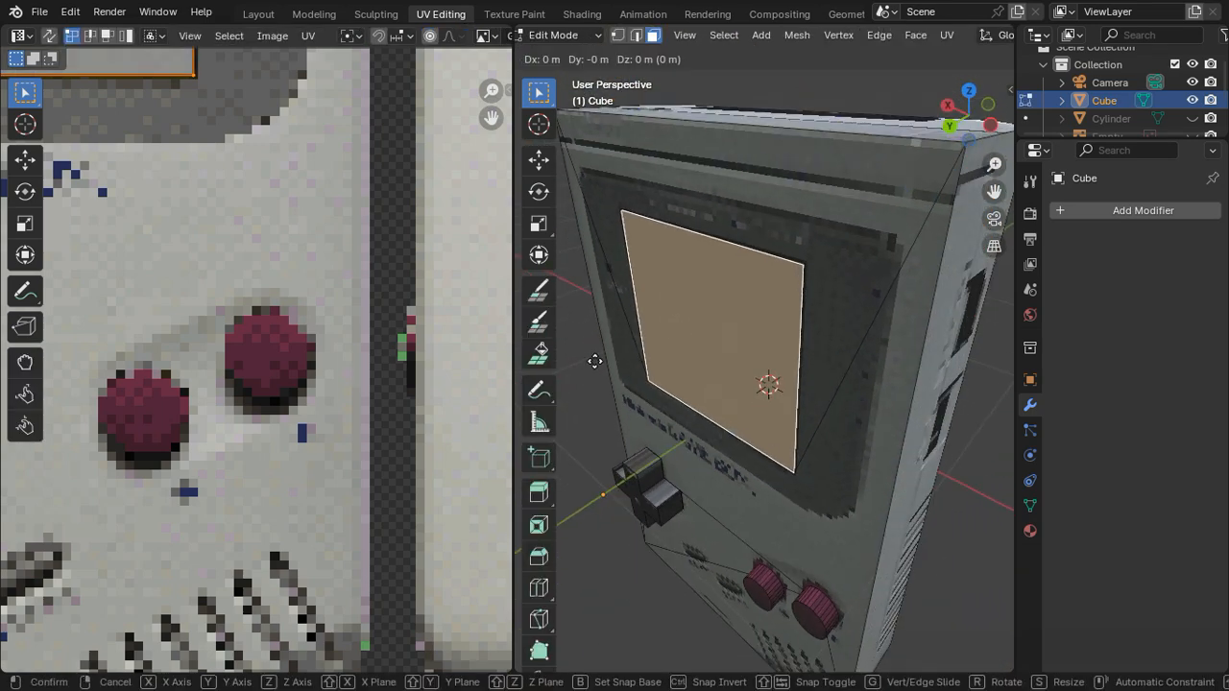
{"action": "key", "text": "y"}
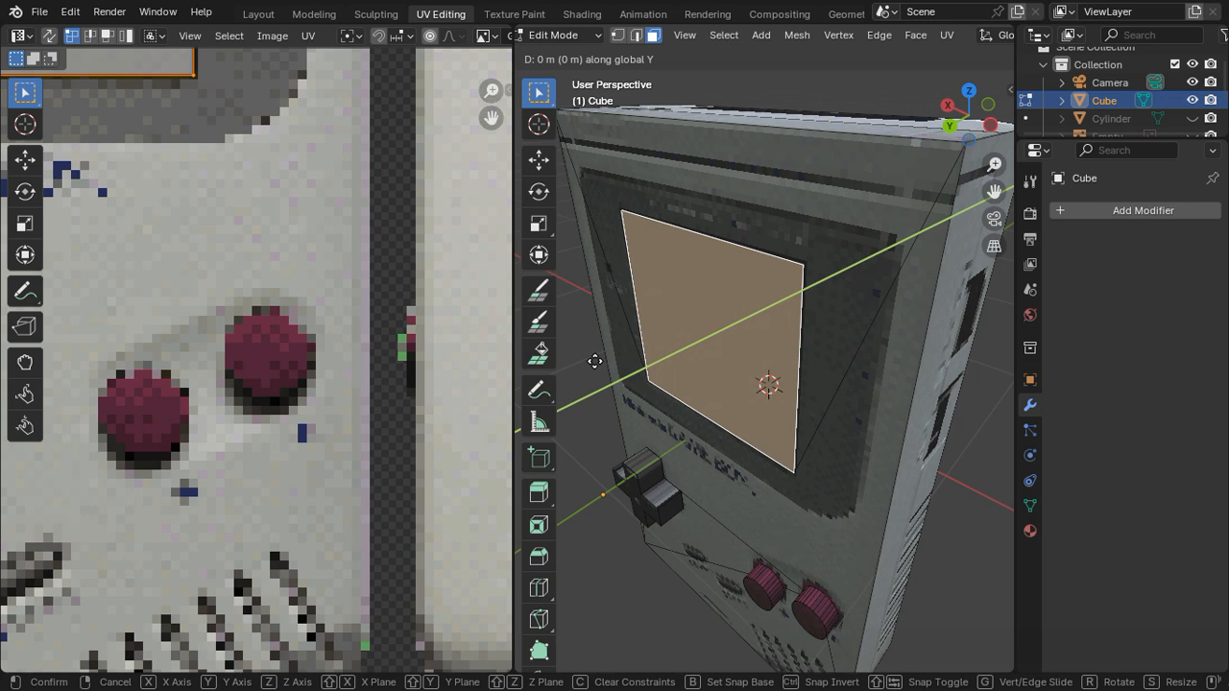
{"action": "type", "text": "-(."}
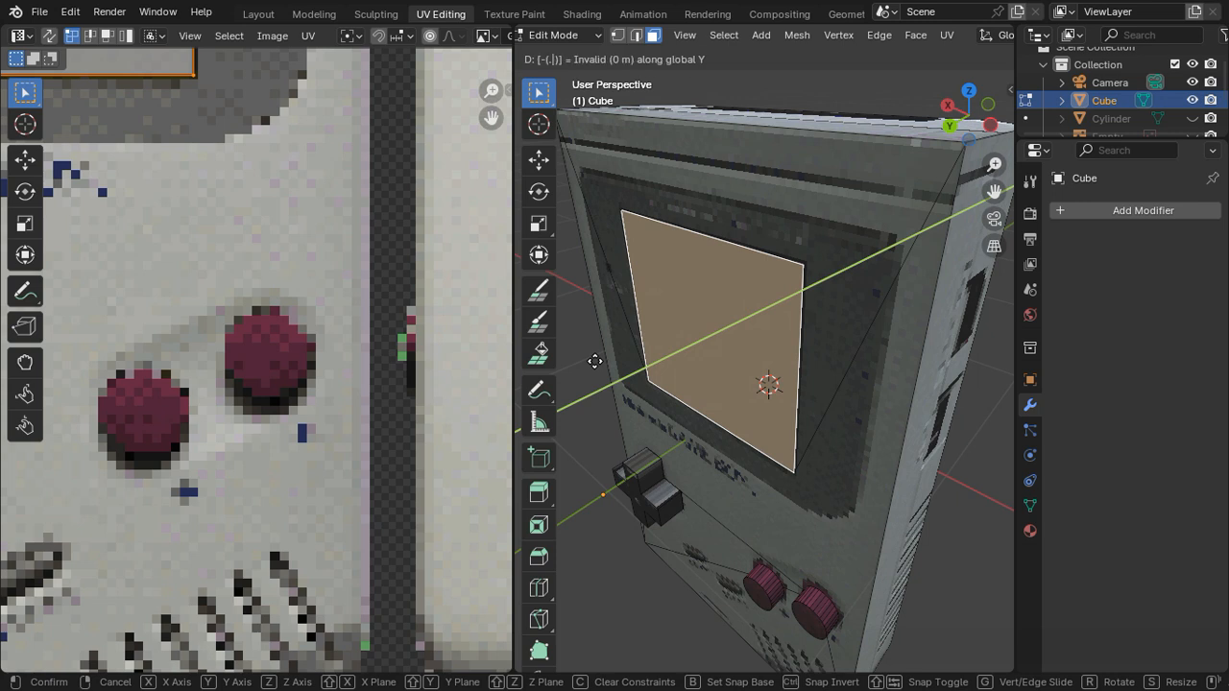
{"action": "type", "text": "03"}
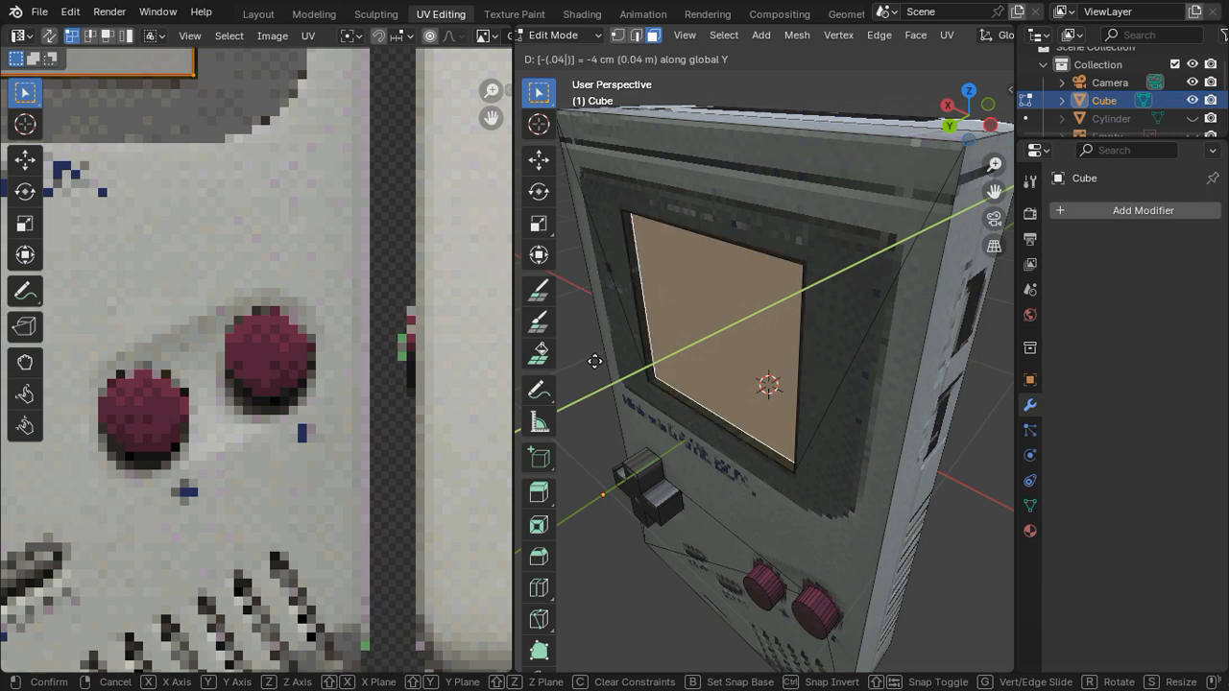
{"action": "key", "text": "Return"}
{"action": "key", "text": "Tab"}
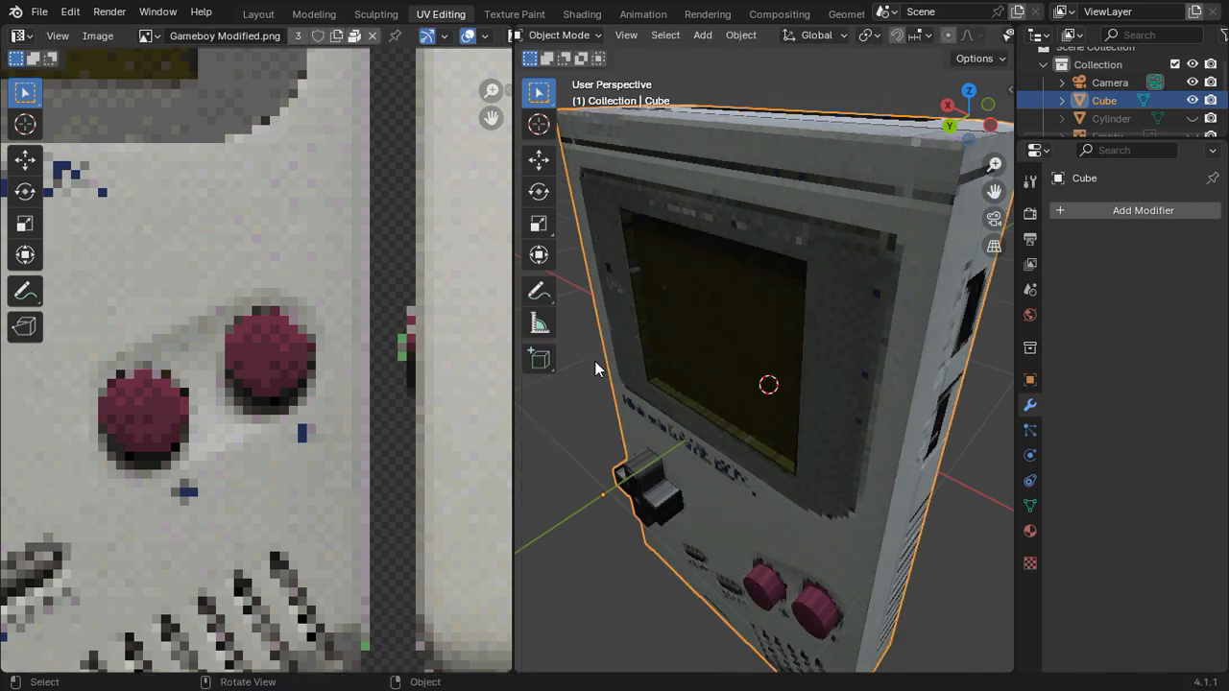
{"action": "middle_click_drag", "start_coordinate": [687, 332], "coordinate": [775, 326]}
{"action": "scroll", "coordinate": [782, 384], "scroll_direction": "down", "scroll_amount": 4}
Step: Move the D-pad's cross-shaped front face about 0.06 m back toward the body along global Y, level with the A and B buttons
{"action": "middle_click_drag", "start_coordinate": [786, 438], "coordinate": [858, 157]}
{"action": "left_click", "coordinate": [976, 119]}
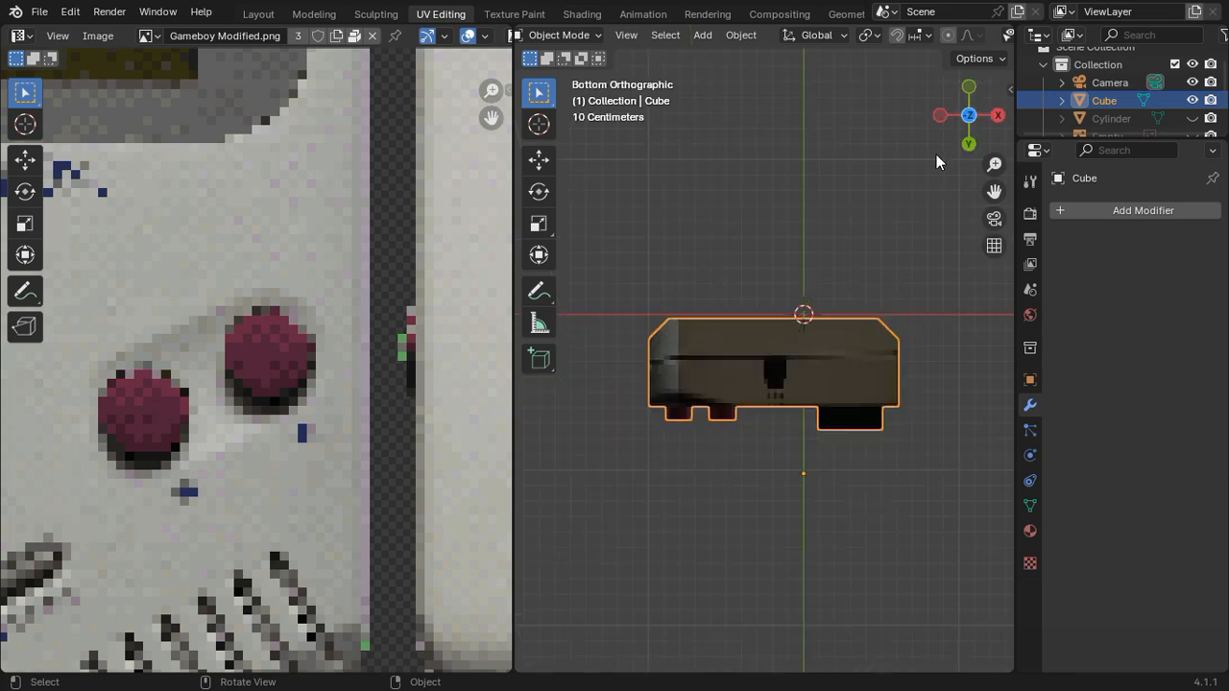
{"action": "middle_click_drag", "start_coordinate": [821, 326], "coordinate": [626, 558]}
{"action": "key", "text": "Tab"}
{"action": "left_click", "coordinate": [678, 384]}
{"action": "scroll", "coordinate": [678, 384], "scroll_direction": "up", "scroll_amount": 2}
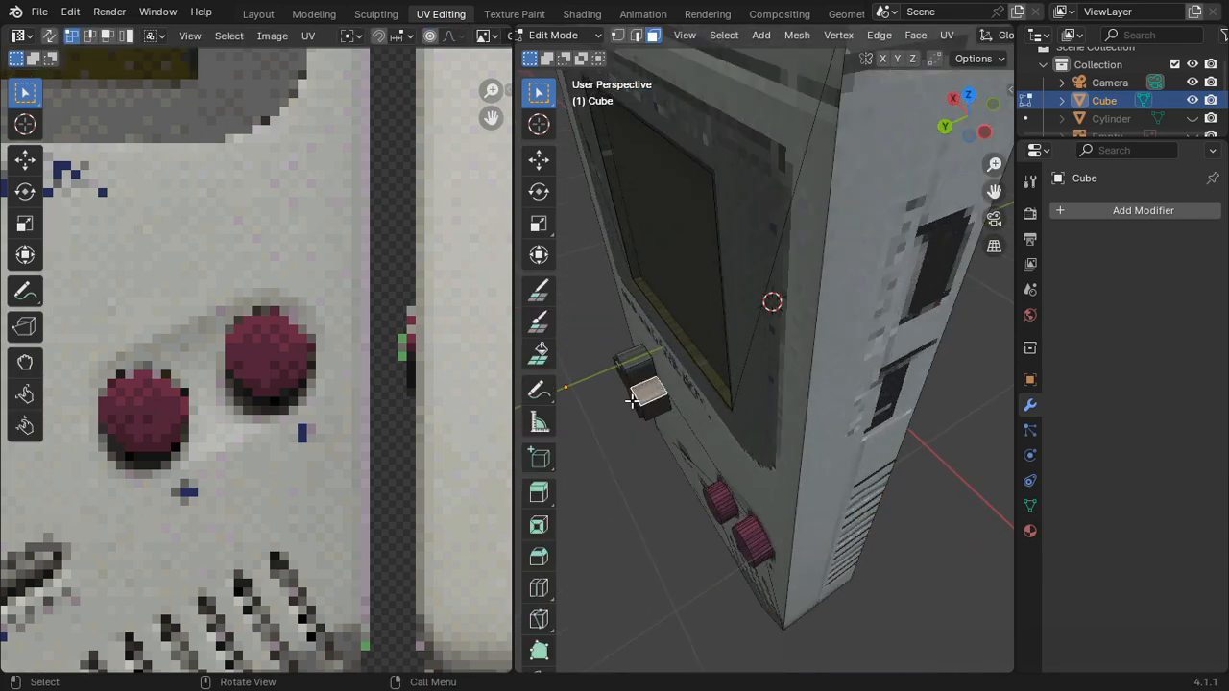
{"action": "middle_click_drag", "start_coordinate": [587, 434], "coordinate": [689, 403]}
{"action": "left_click", "coordinate": [620, 430]}
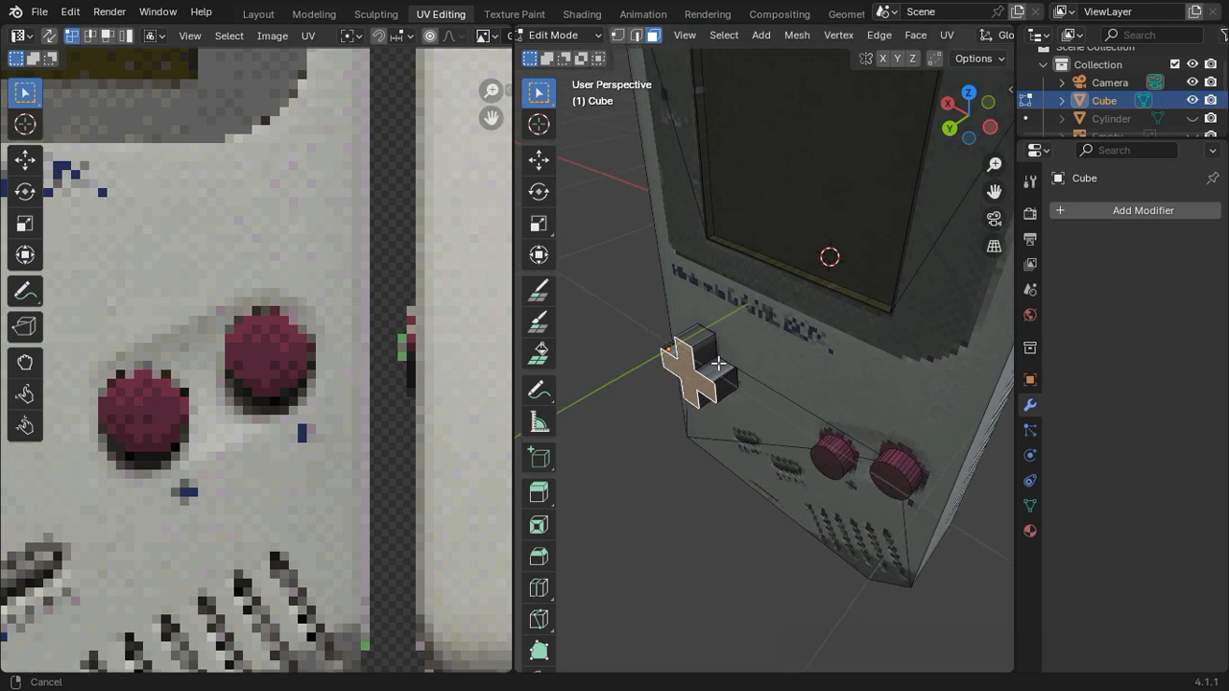
{"action": "left_click", "coordinate": [973, 95]}
{"action": "scroll", "coordinate": [793, 340], "scroll_direction": "up", "scroll_amount": 2}
{"action": "scroll", "coordinate": [797, 339], "scroll_direction": "up", "scroll_amount": 1}
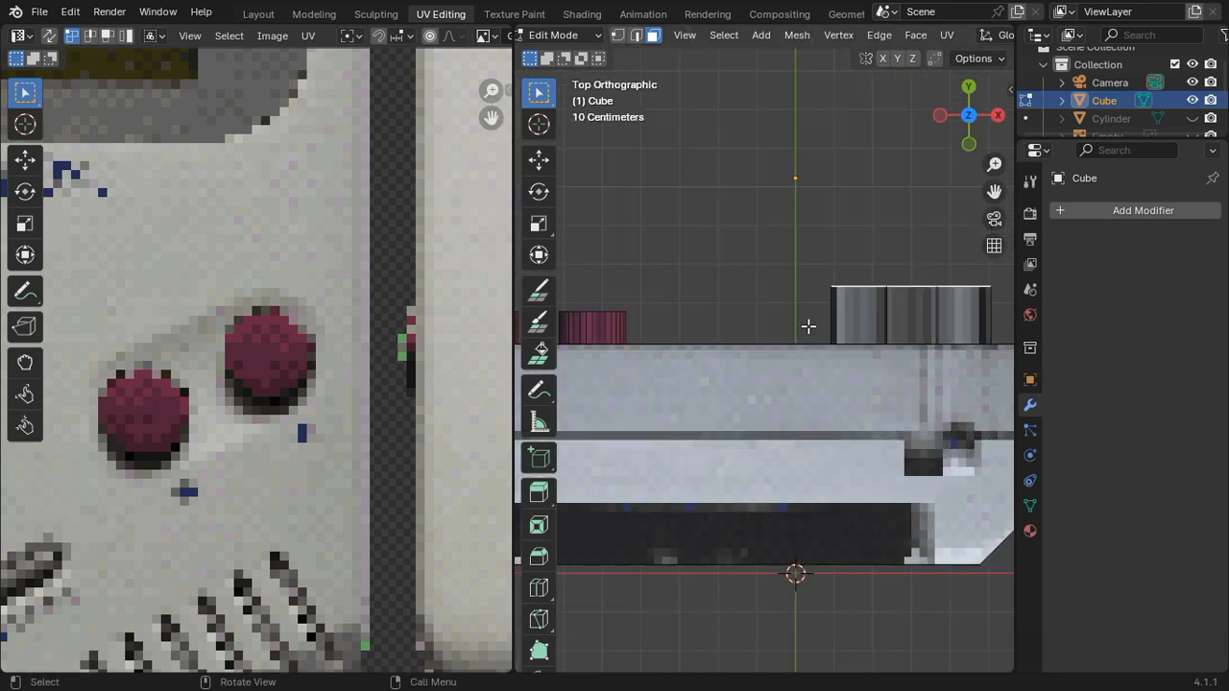
{"action": "key", "text": "g"}
{"action": "key", "text": "y"}
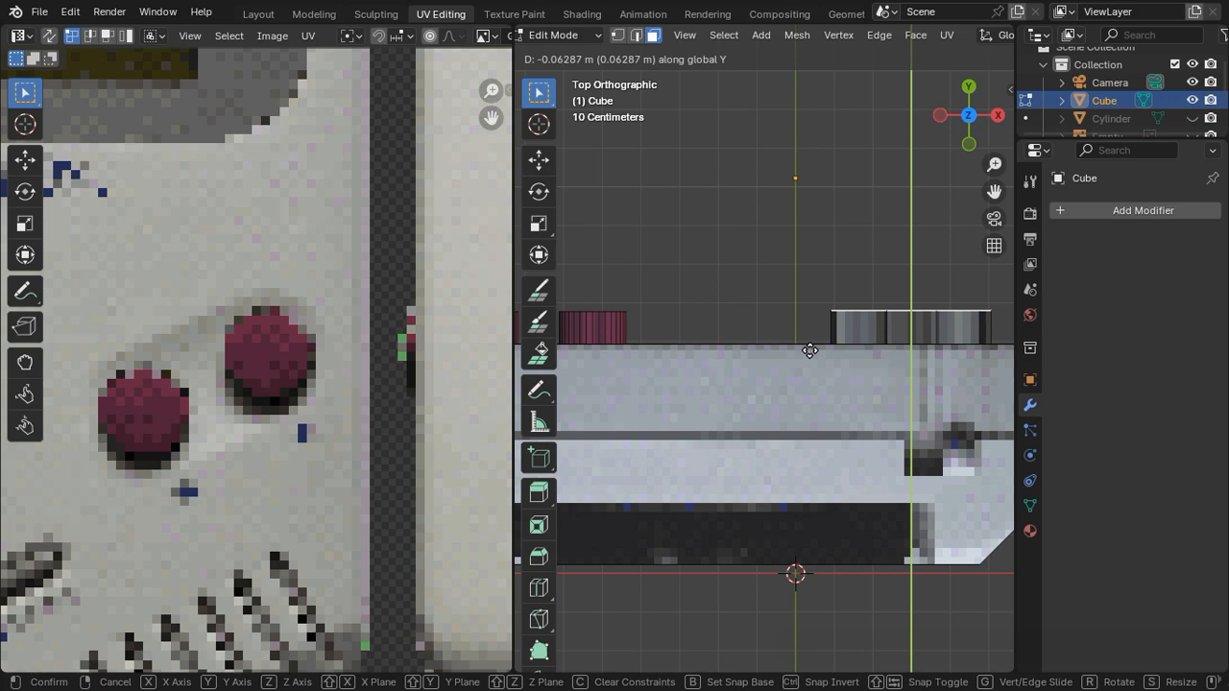
{"action": "left_click", "coordinate": [811, 350]}
{"action": "key", "text": "Tab"}
{"action": "middle_click_drag", "start_coordinate": [776, 375], "coordinate": [573, 297]}
Step: Inspect the Game Boy from several angles and check how the lower front face's UVs sit on the texture
{"action": "left_click", "coordinate": [943, 128]}
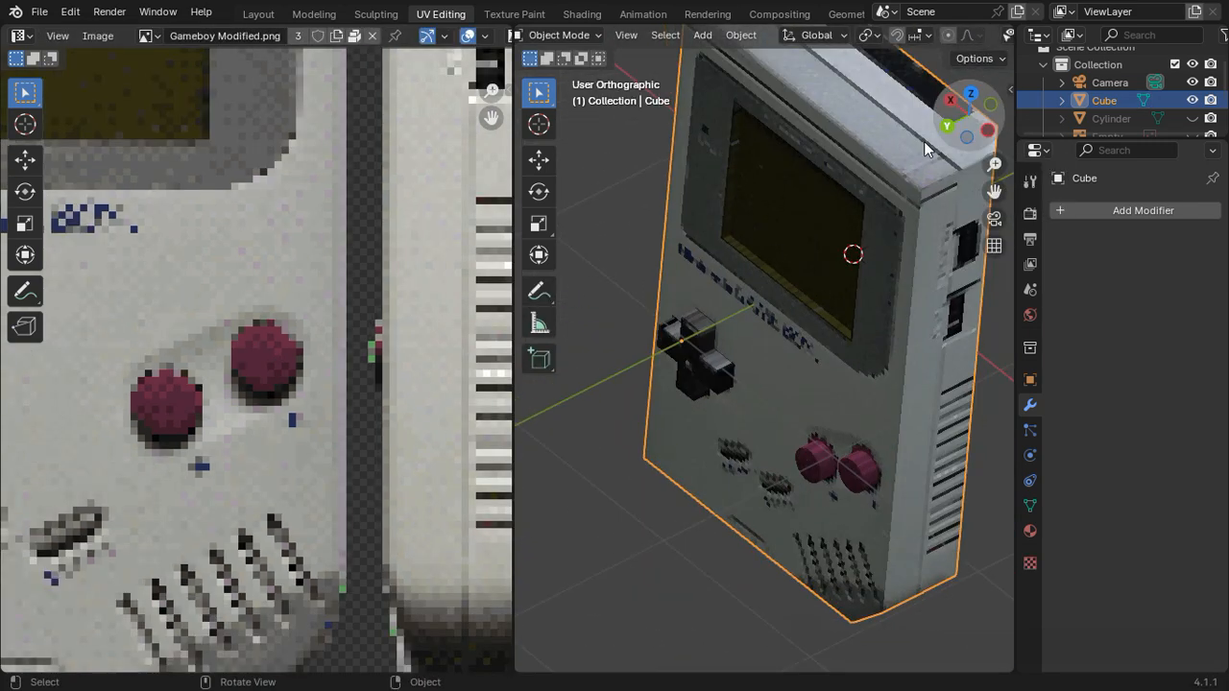
{"action": "middle_click_drag", "start_coordinate": [825, 342], "coordinate": [860, 459]}
{"action": "key", "text": "Tab"}
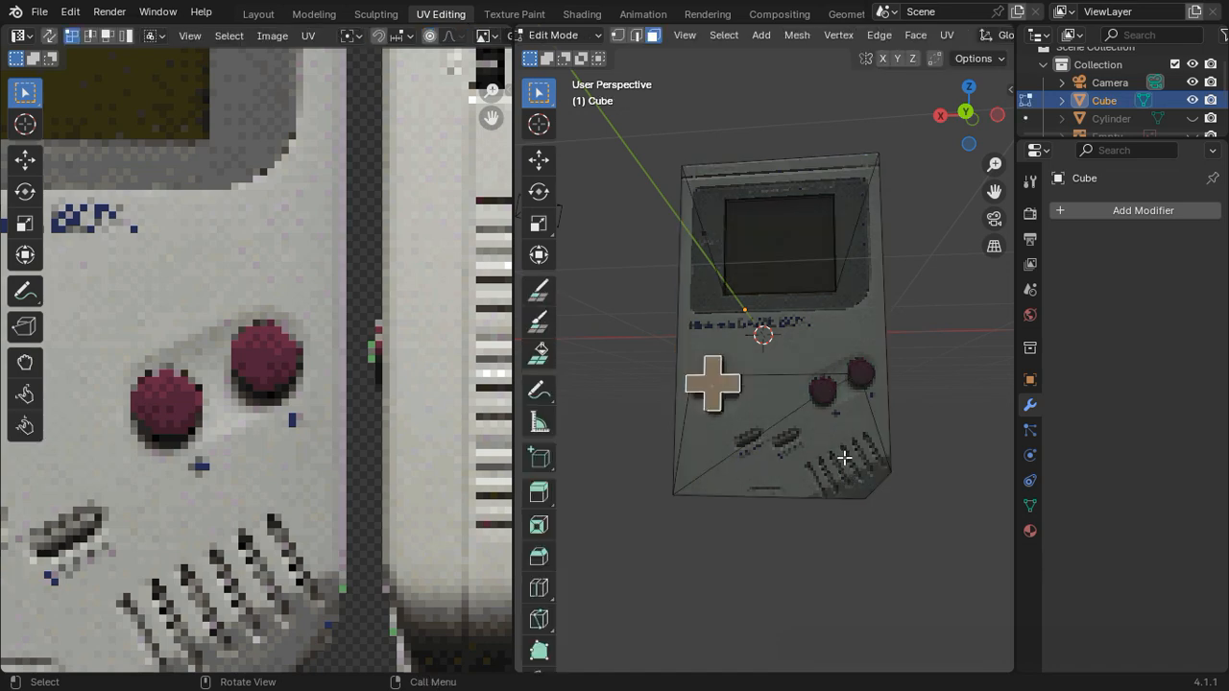
{"action": "left_click", "coordinate": [859, 459]}
{"action": "scroll", "coordinate": [162, 495], "scroll_direction": "down", "scroll_amount": 1}
{"action": "scroll", "coordinate": [288, 480], "scroll_direction": "up", "scroll_amount": 2}
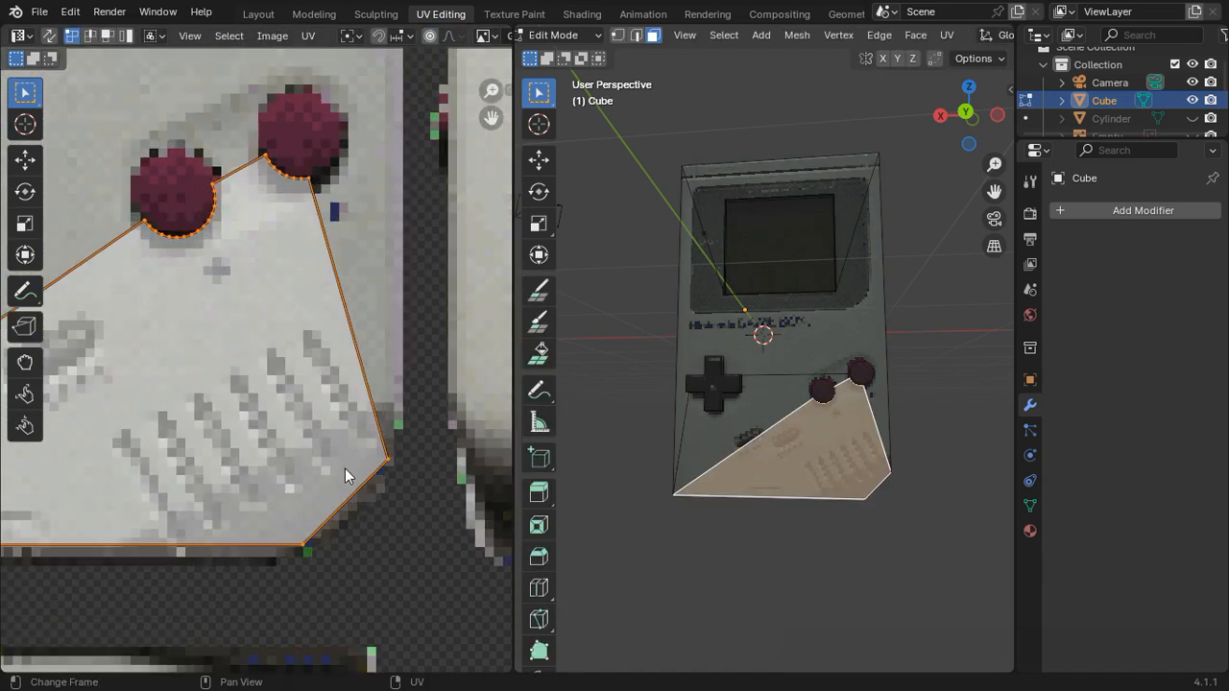
{"action": "middle_click_drag", "start_coordinate": [730, 442], "coordinate": [909, 352]}
{"action": "key", "text": "Tab"}
{"action": "middle_click_drag", "start_coordinate": [877, 261], "coordinate": [951, 365]}
{"action": "left_click", "coordinate": [966, 115]}
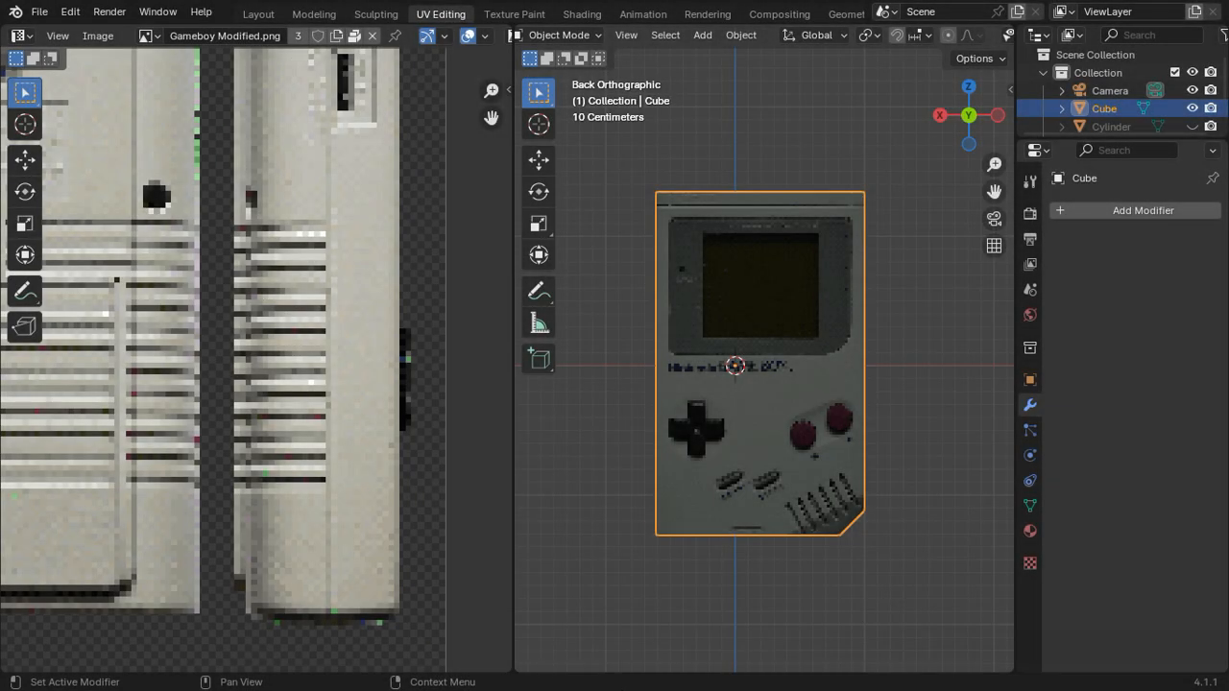
Step: In the Layout workspace, insert a Mix Color node between the Game Boy image texture and the Diffuse BSDF
{"action": "left_click", "coordinate": [254, 14]}
{"action": "key", "text": "shift+a"}
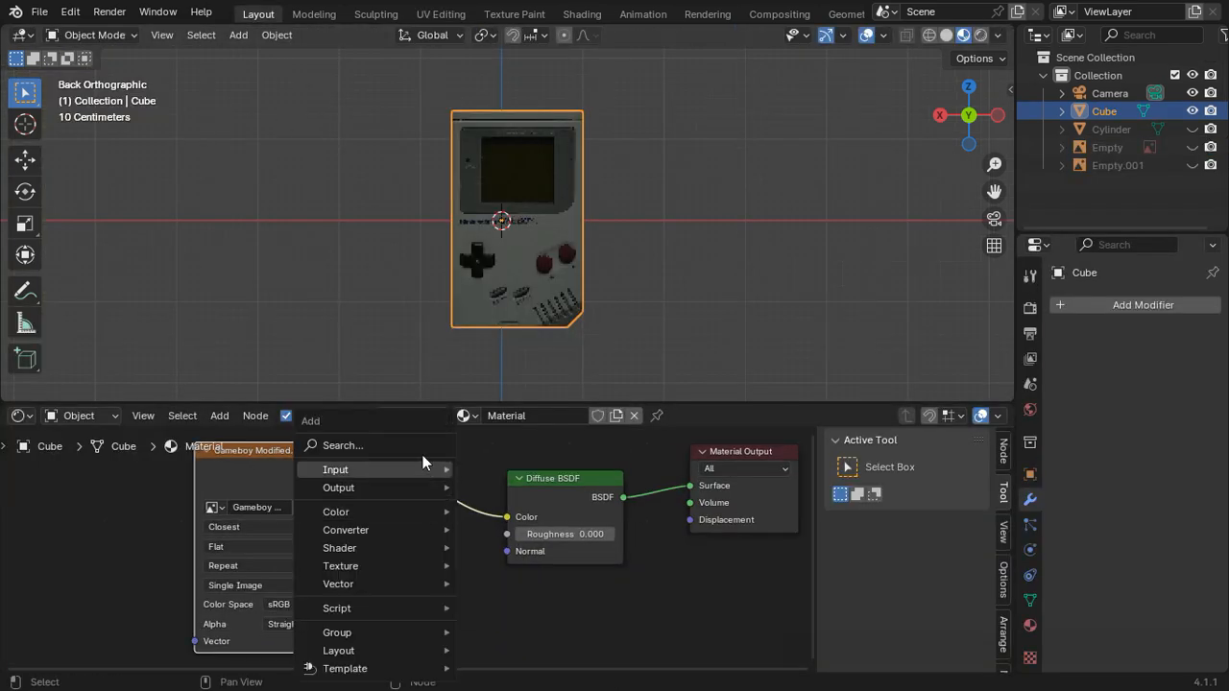
{"action": "left_click", "coordinate": [423, 445]}
{"action": "type", "text": "mi"}
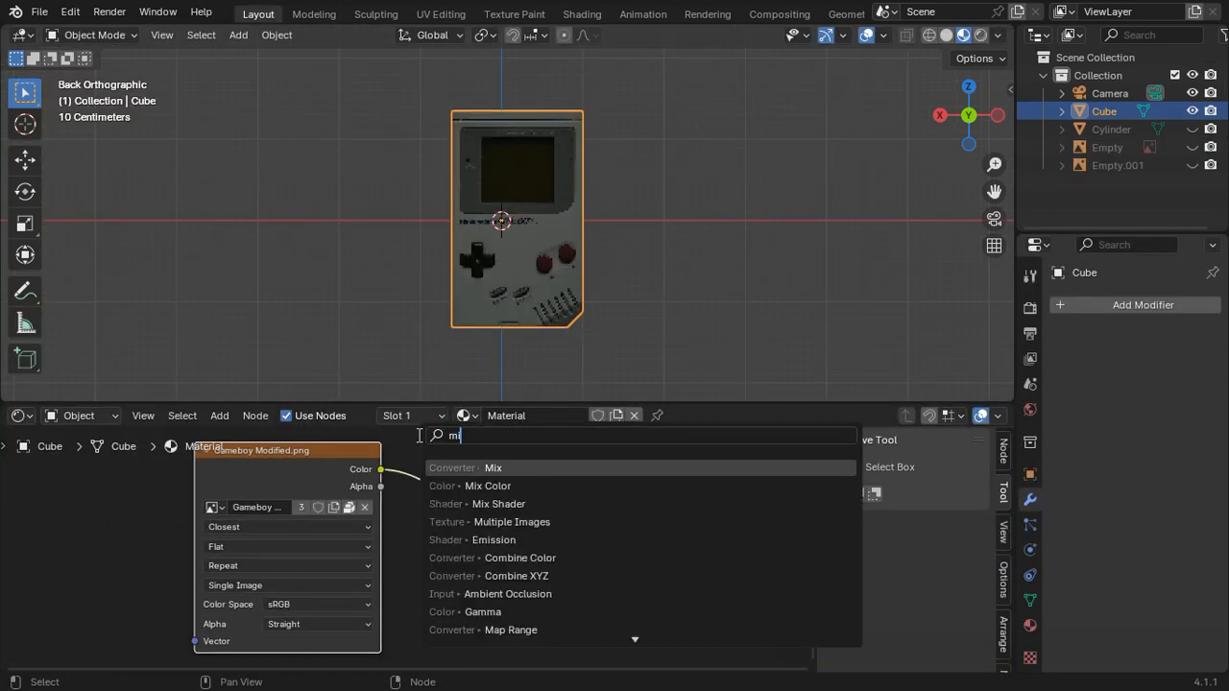
{"action": "key", "text": "Return"}
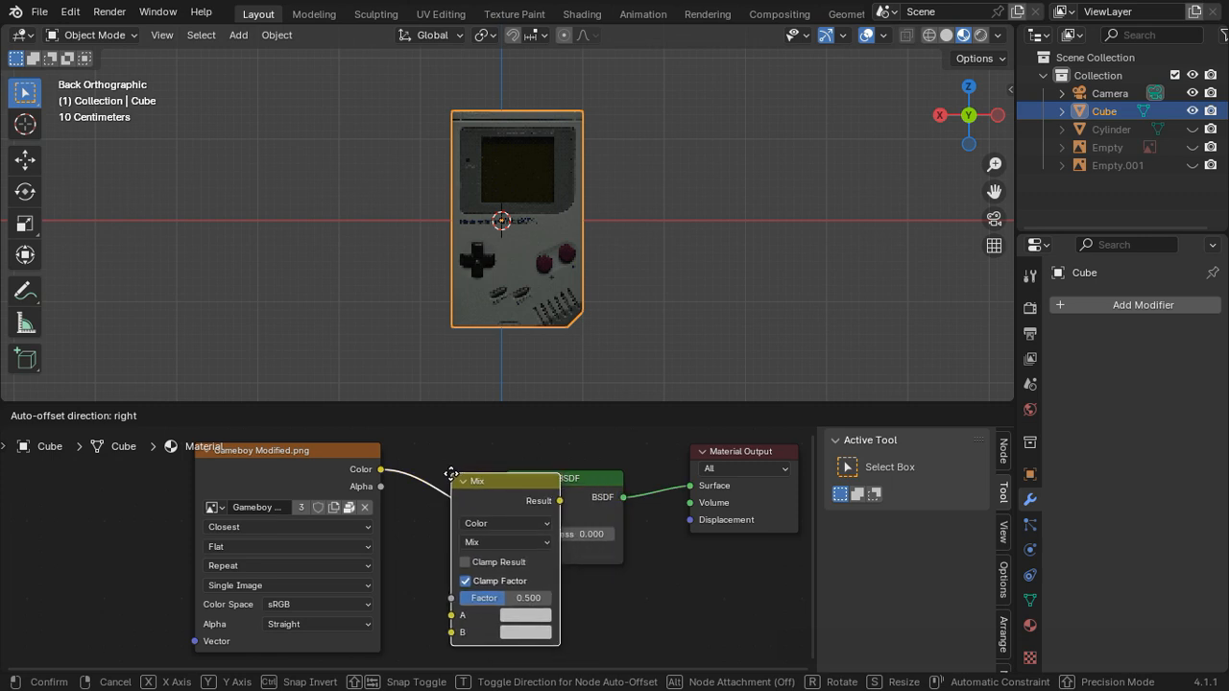
{"action": "left_click", "coordinate": [461, 595]}
Step: Add a Color Attribute node below the image texture and feed its Color output into the Mix node's B input
{"action": "middle_click_drag", "start_coordinate": [461, 596], "coordinate": [460, 488]}
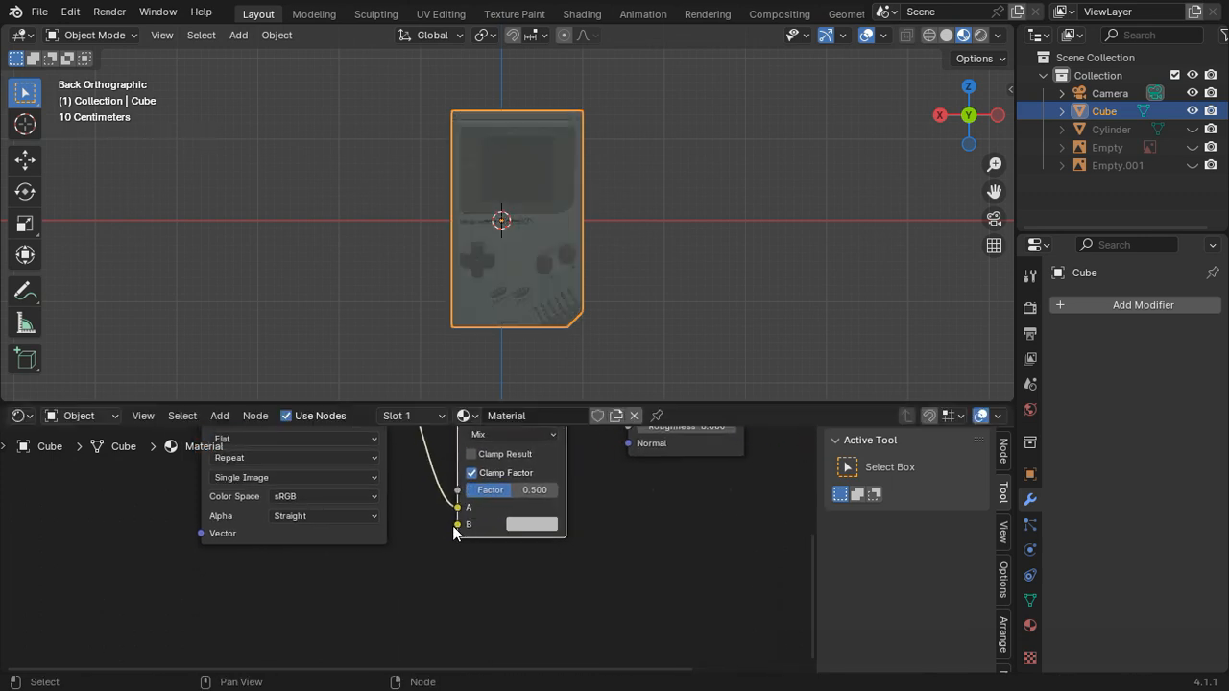
{"action": "left_click_drag", "start_coordinate": [457, 524], "coordinate": [295, 603]}
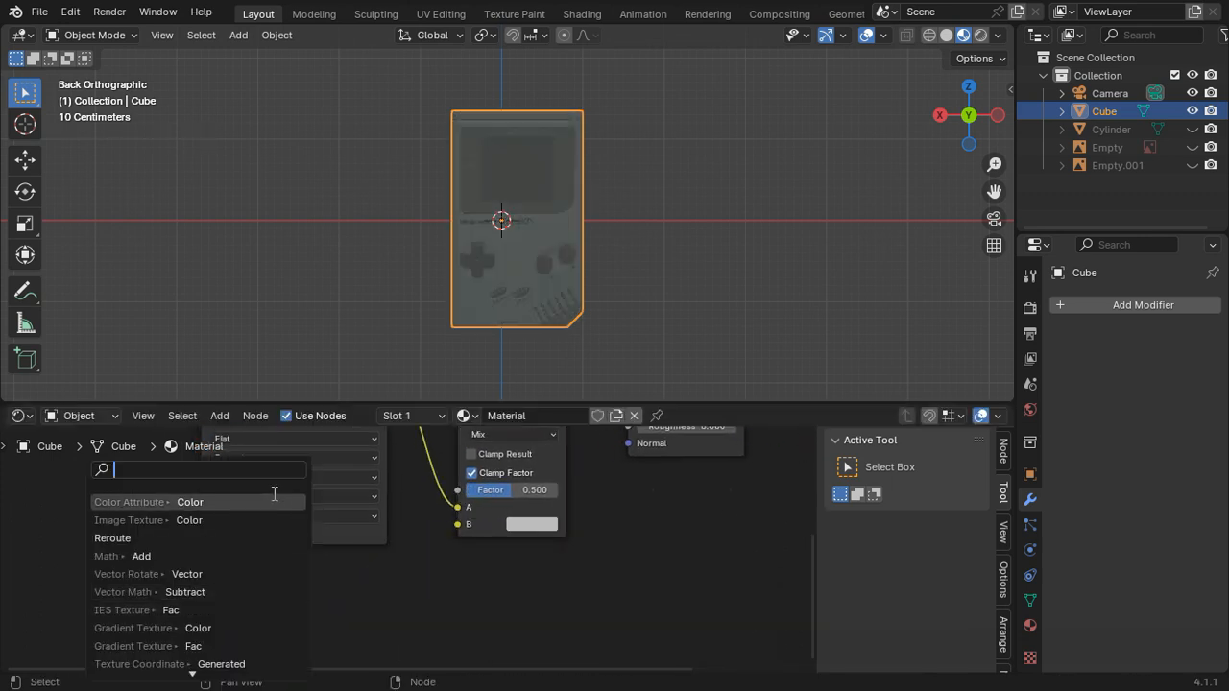
{"action": "left_click", "coordinate": [230, 502]}
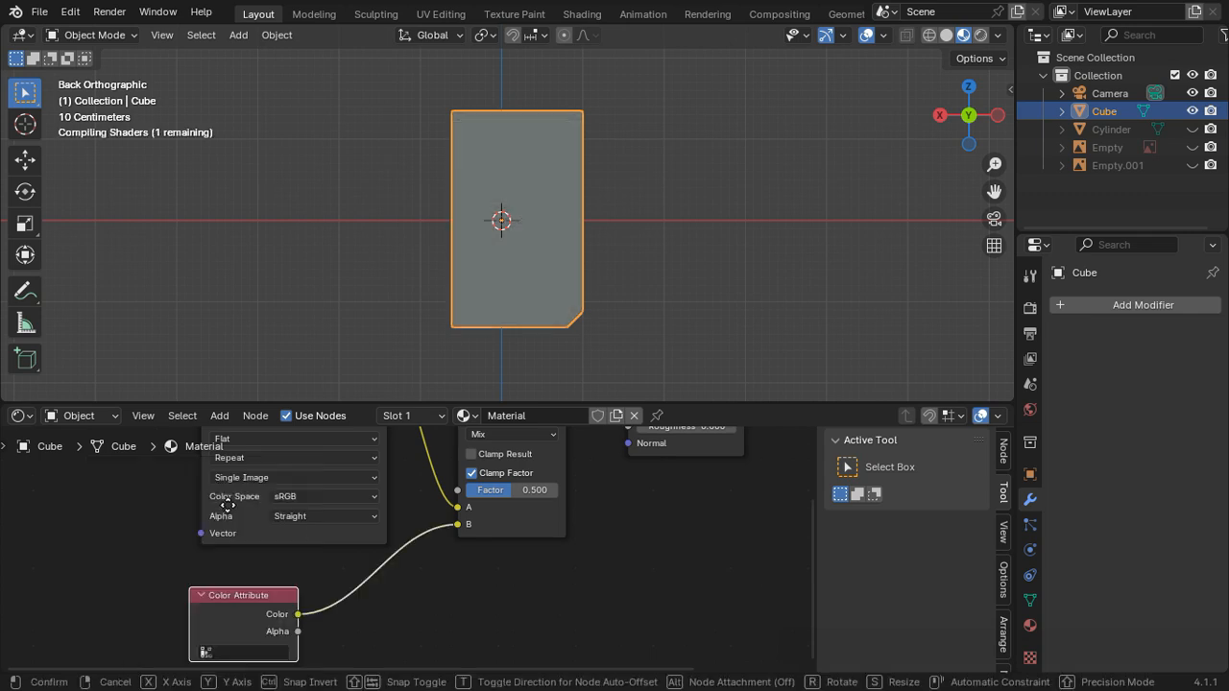
{"action": "left_click", "coordinate": [307, 512]}
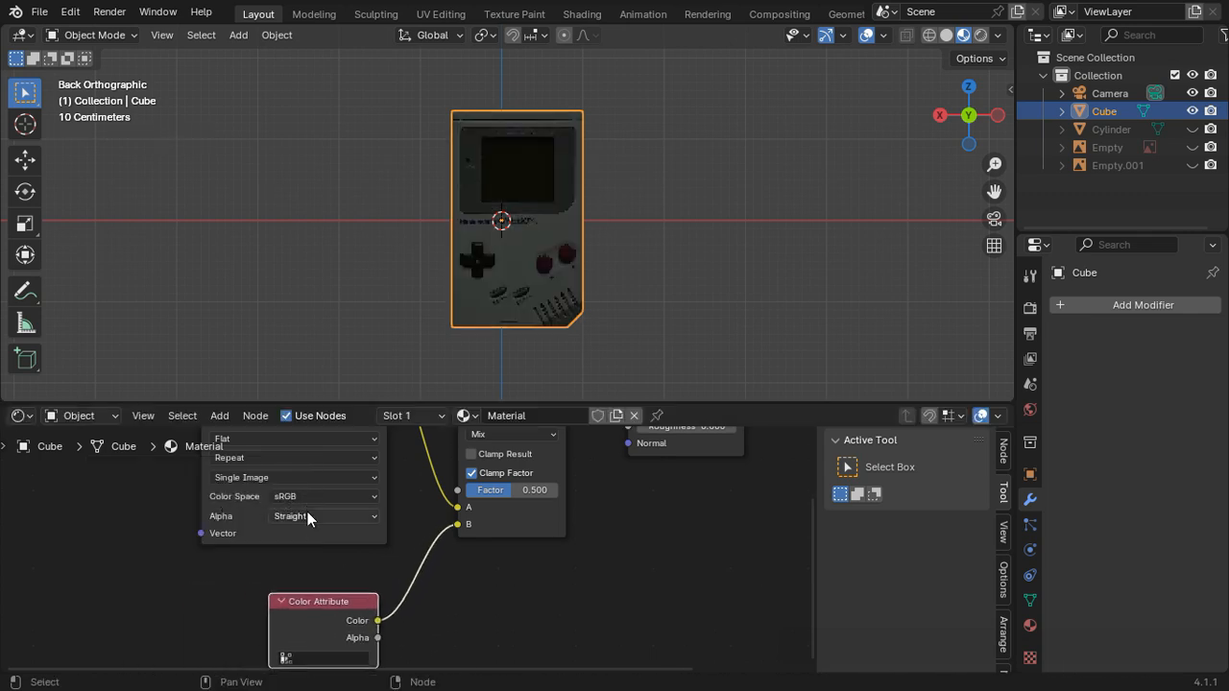
Step: Add a black color attribute named Color to the Cube mesh, with the Vertex domain and Color data type
{"action": "left_click", "coordinate": [1030, 602]}
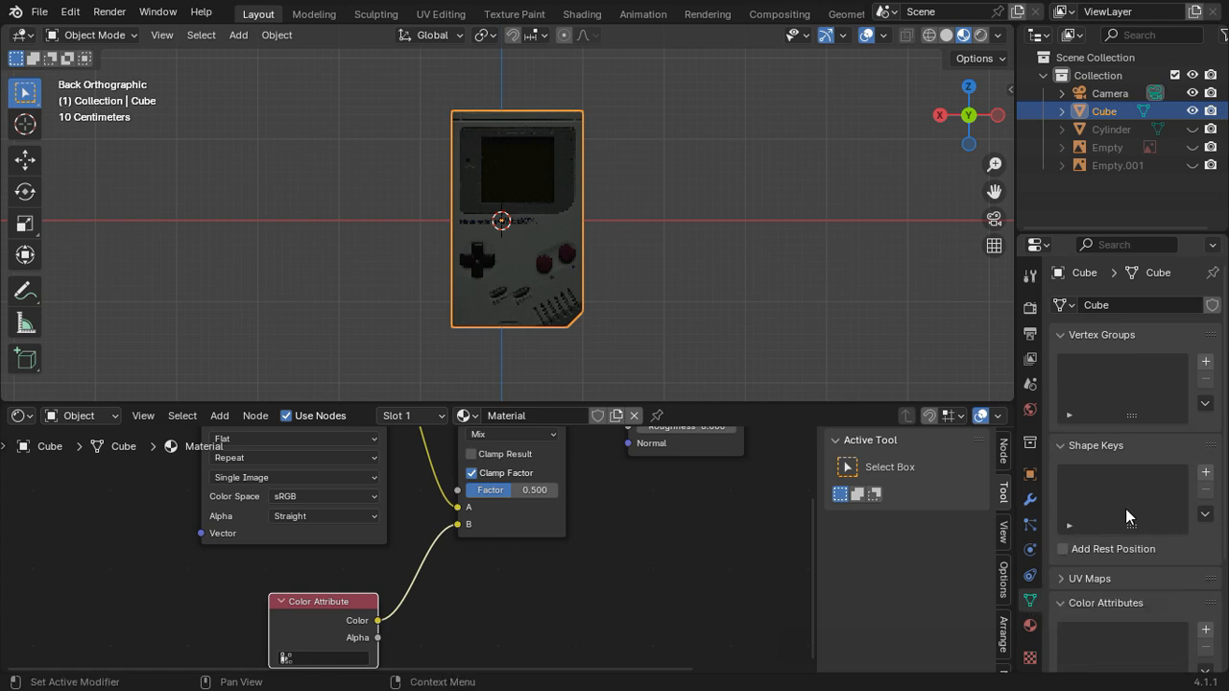
{"action": "scroll", "coordinate": [1126, 513], "scroll_direction": "down", "scroll_amount": 4}
{"action": "scroll", "coordinate": [1125, 508], "scroll_direction": "down", "scroll_amount": 1}
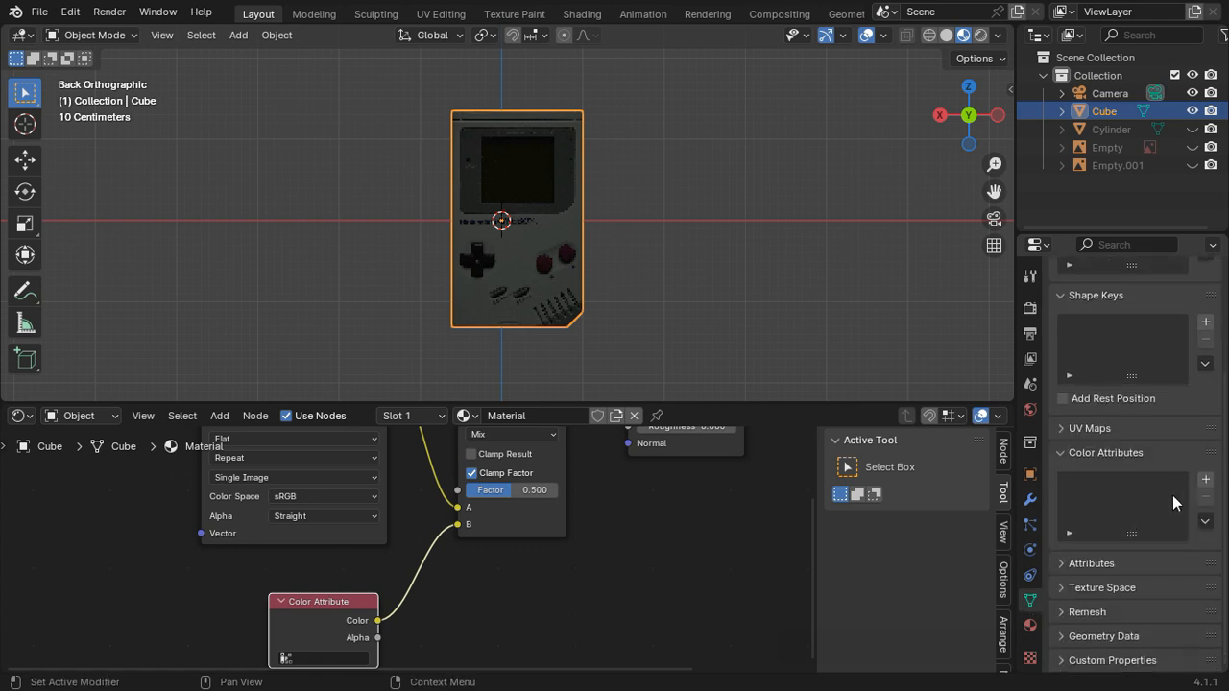
{"action": "left_click", "coordinate": [1206, 485]}
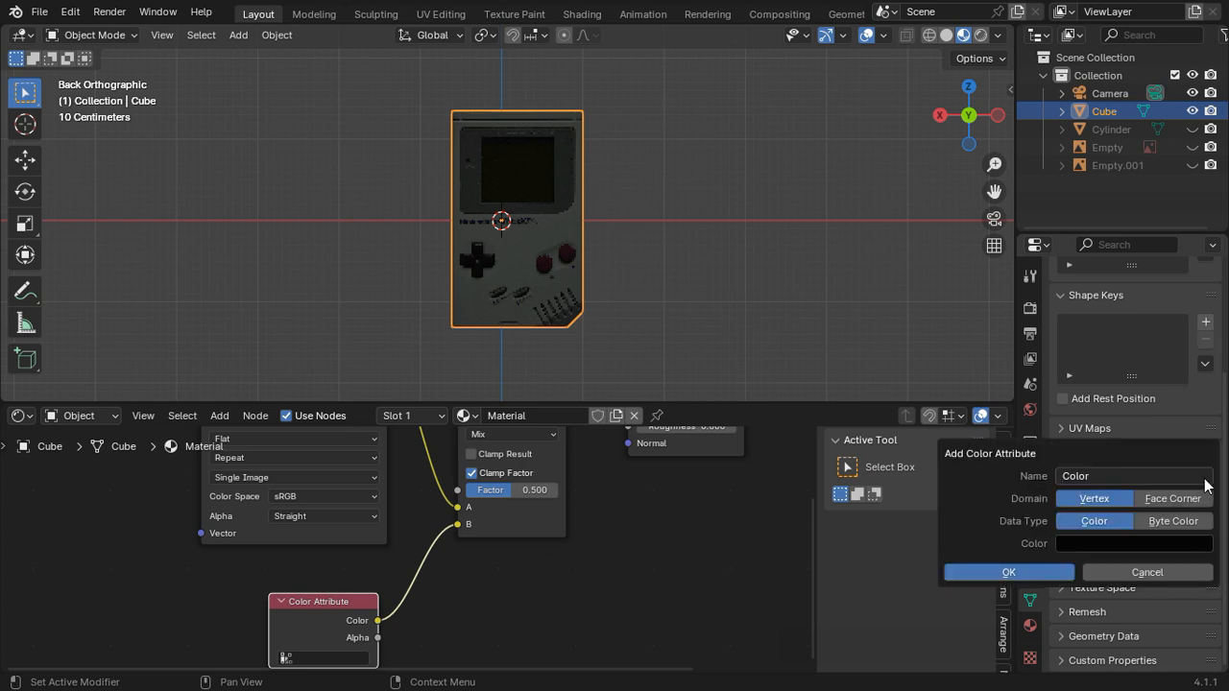
{"action": "left_click", "coordinate": [1005, 573]}
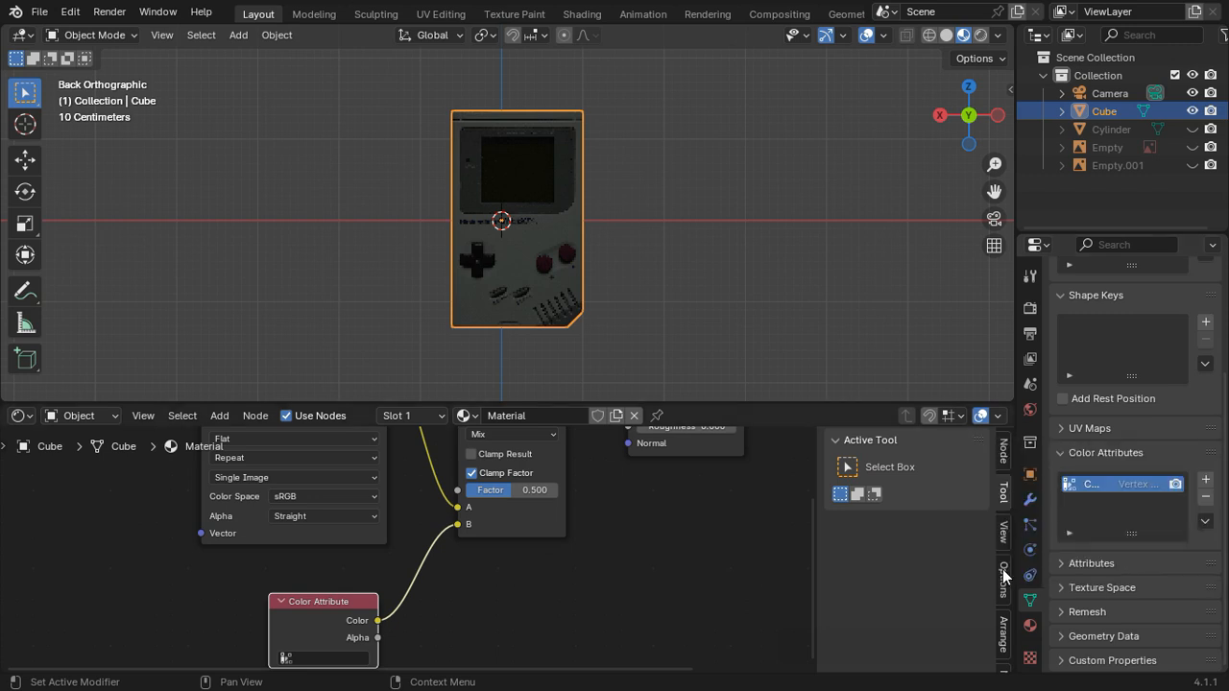
Step: Assign the mesh's Color attribute to the Color Attribute node
{"action": "middle_click_drag", "start_coordinate": [455, 595], "coordinate": [545, 520]}
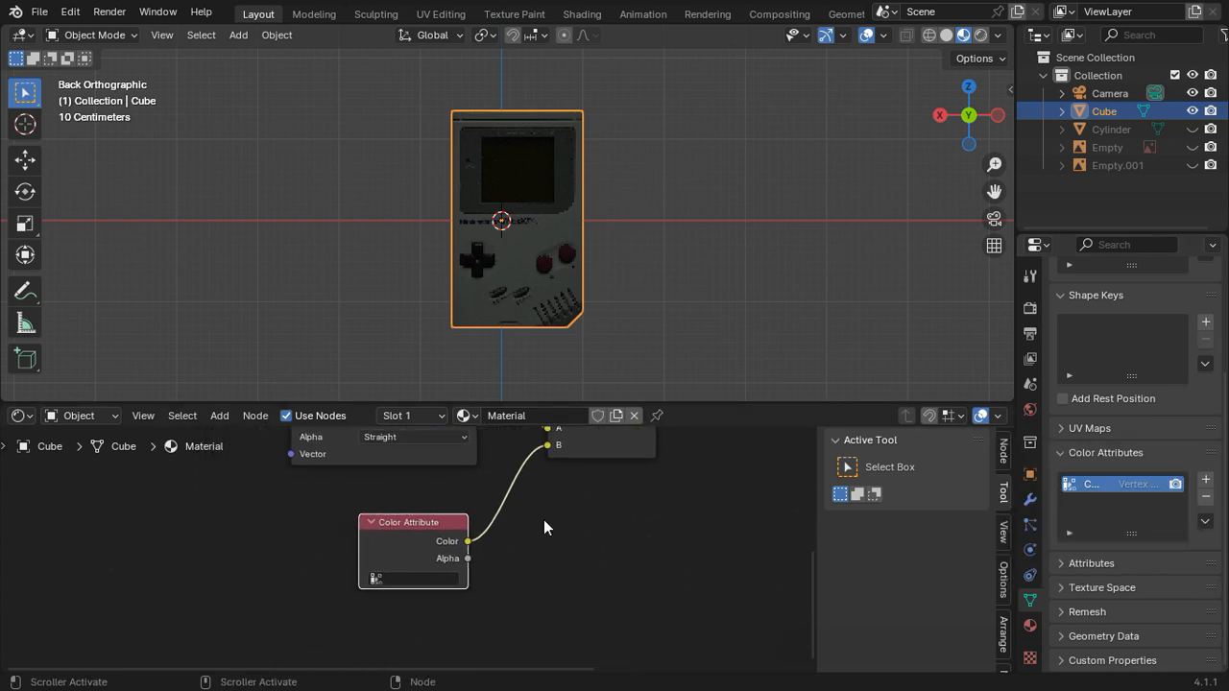
{"action": "scroll", "coordinate": [518, 530], "scroll_direction": "up", "scroll_amount": 2}
{"action": "left_click", "coordinate": [419, 585]}
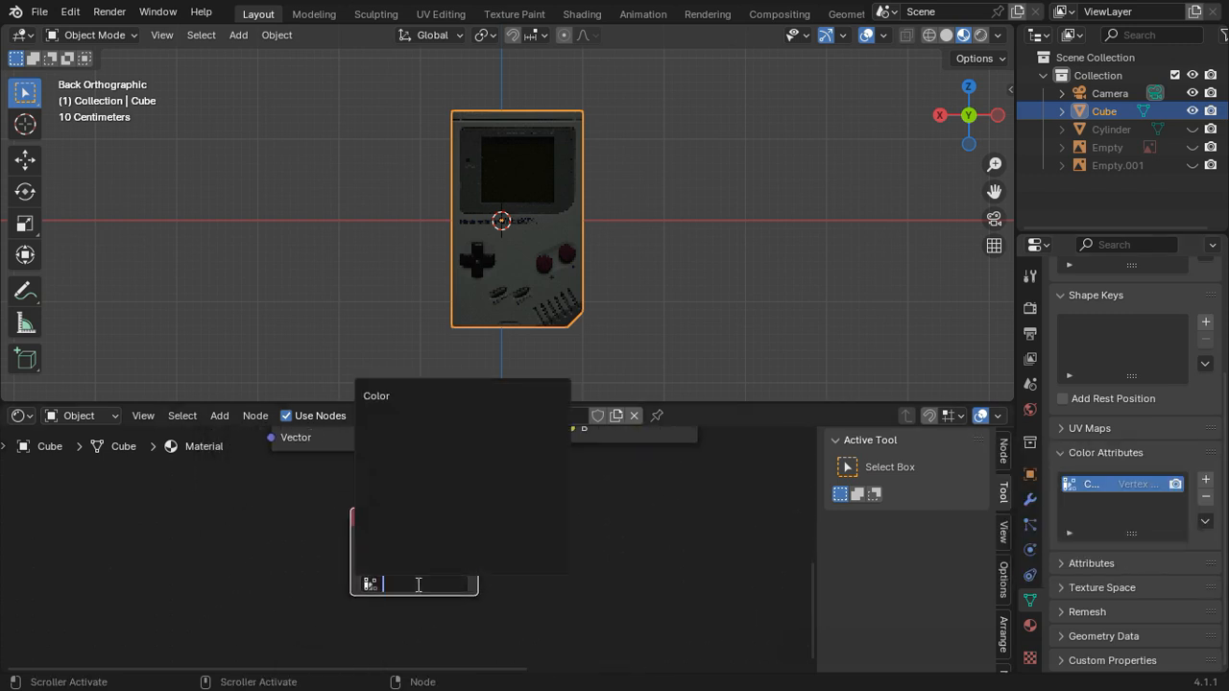
{"action": "left_click", "coordinate": [411, 395]}
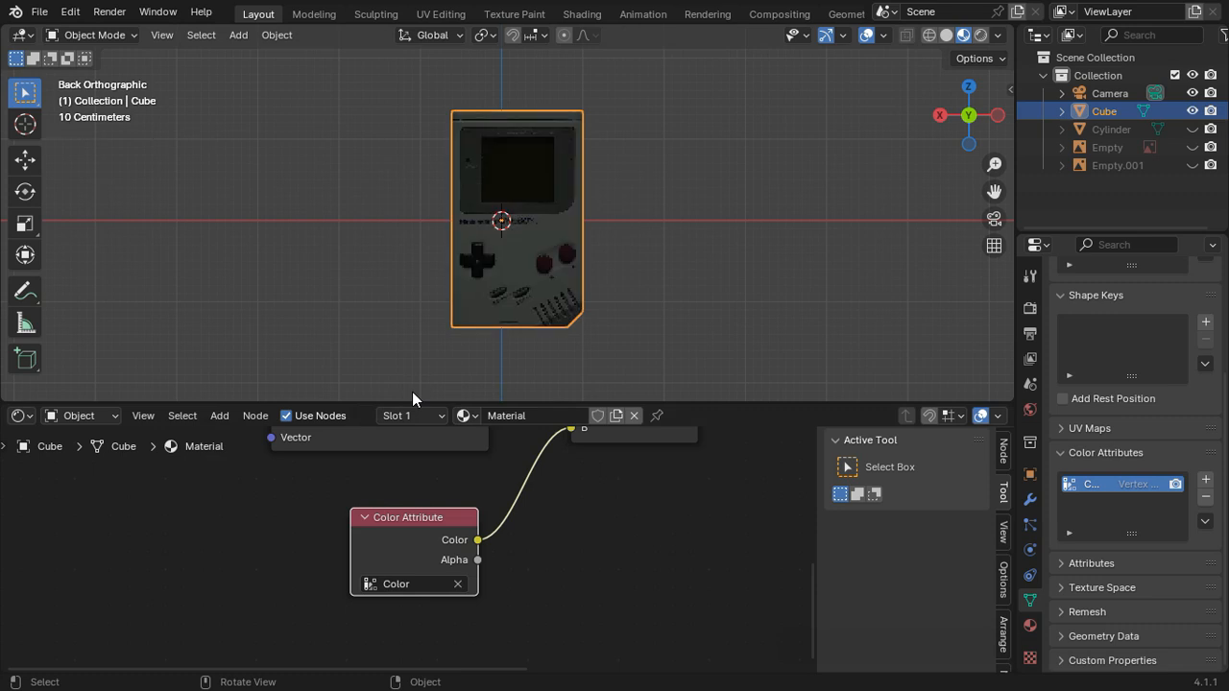
Step: Set the Mix node's factor to 0.96
{"action": "scroll", "coordinate": [571, 618], "scroll_direction": "up", "scroll_amount": 5}
{"action": "scroll", "coordinate": [571, 617], "scroll_direction": "right", "scroll_amount": 5}
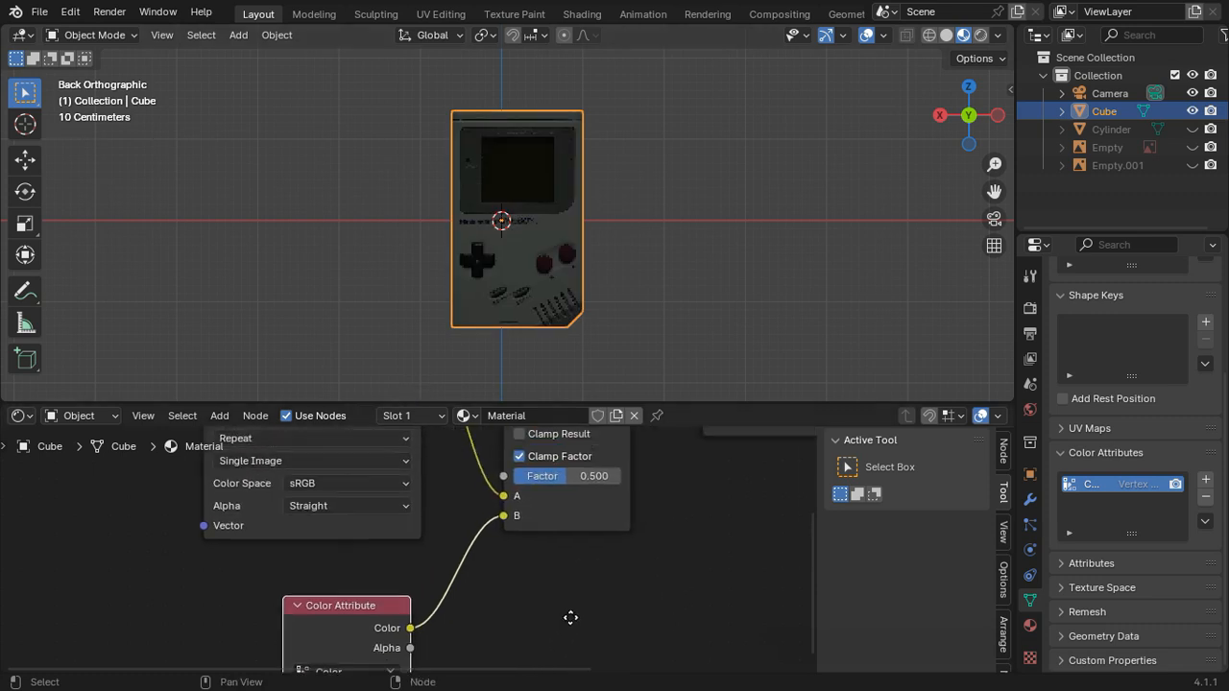
{"action": "double_click", "coordinate": [526, 529]}
{"action": "key", "text": "BackSpace"}
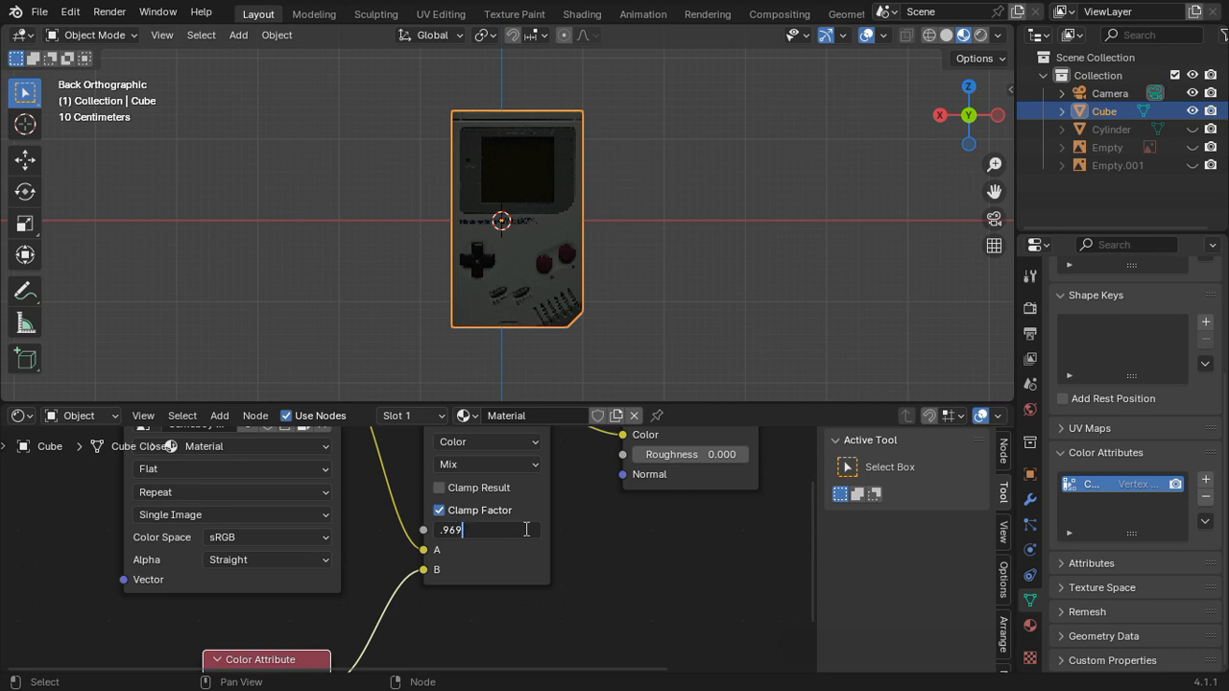
{"action": "key", "text": "Return"}
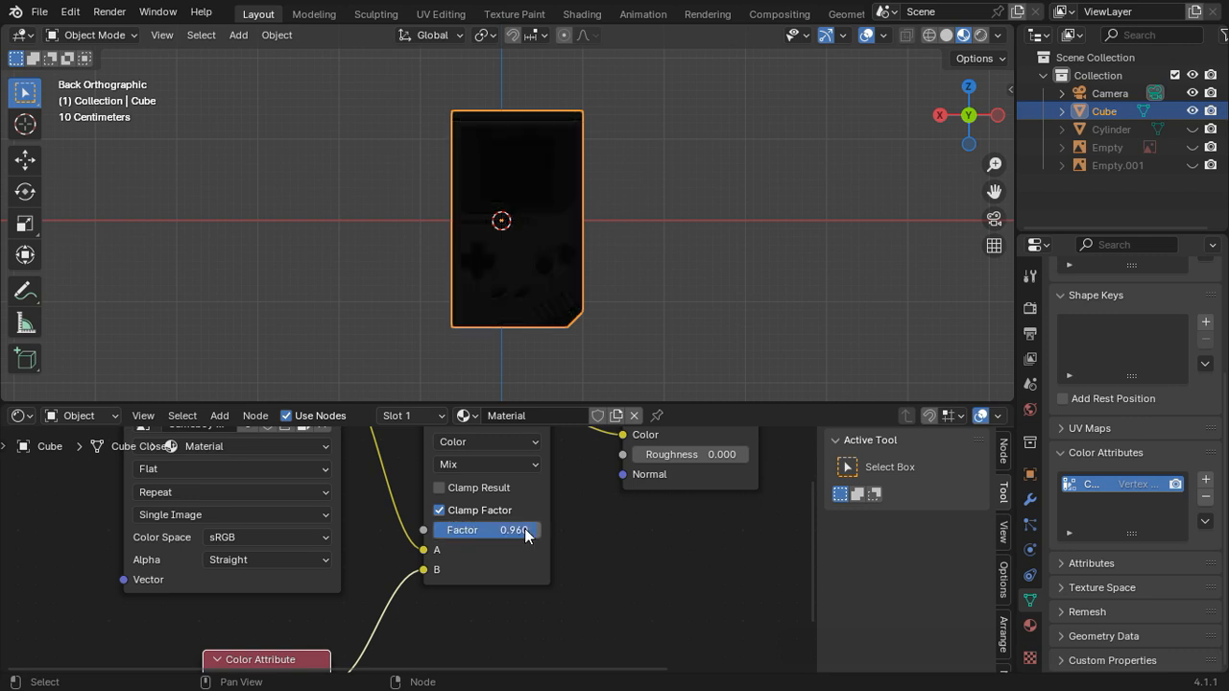
Step: Switch the Cube to Vertex Paint mode and set the white brush's strength to 0.638
{"action": "scroll", "coordinate": [649, 231], "scroll_direction": "up", "scroll_amount": 1}
{"action": "middle_click_drag", "start_coordinate": [652, 224], "coordinate": [658, 239], "text": "shift"}
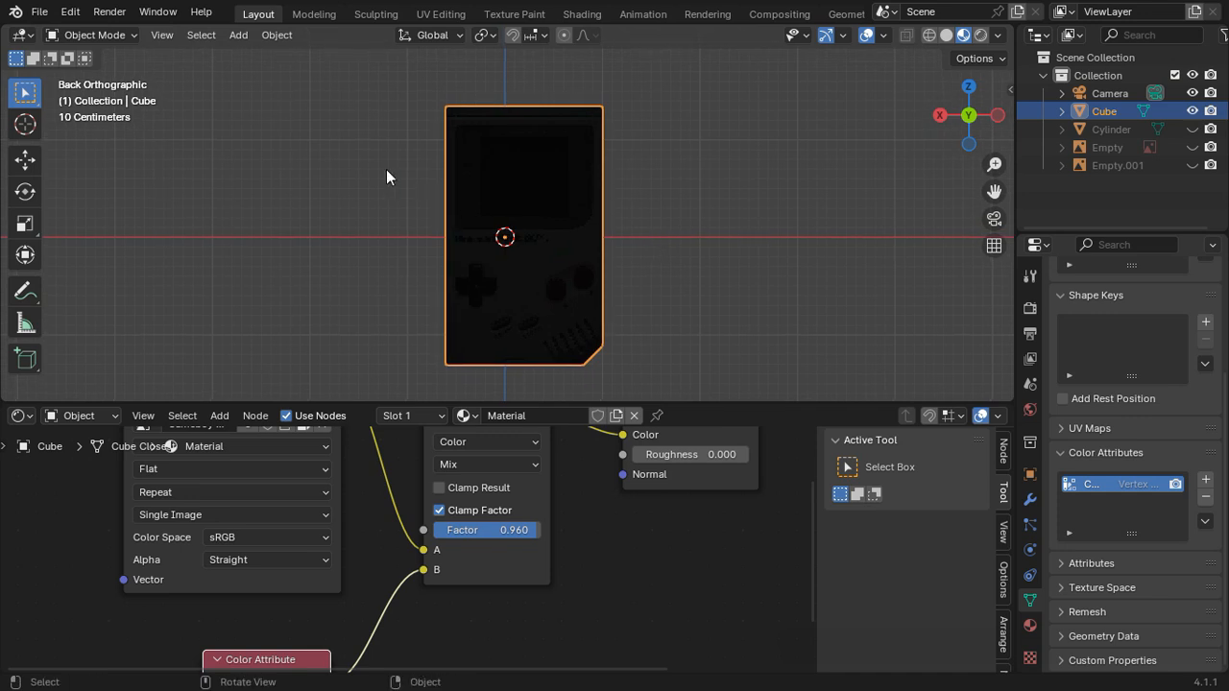
{"action": "left_click", "coordinate": [92, 36]}
{"action": "left_click", "coordinate": [96, 116]}
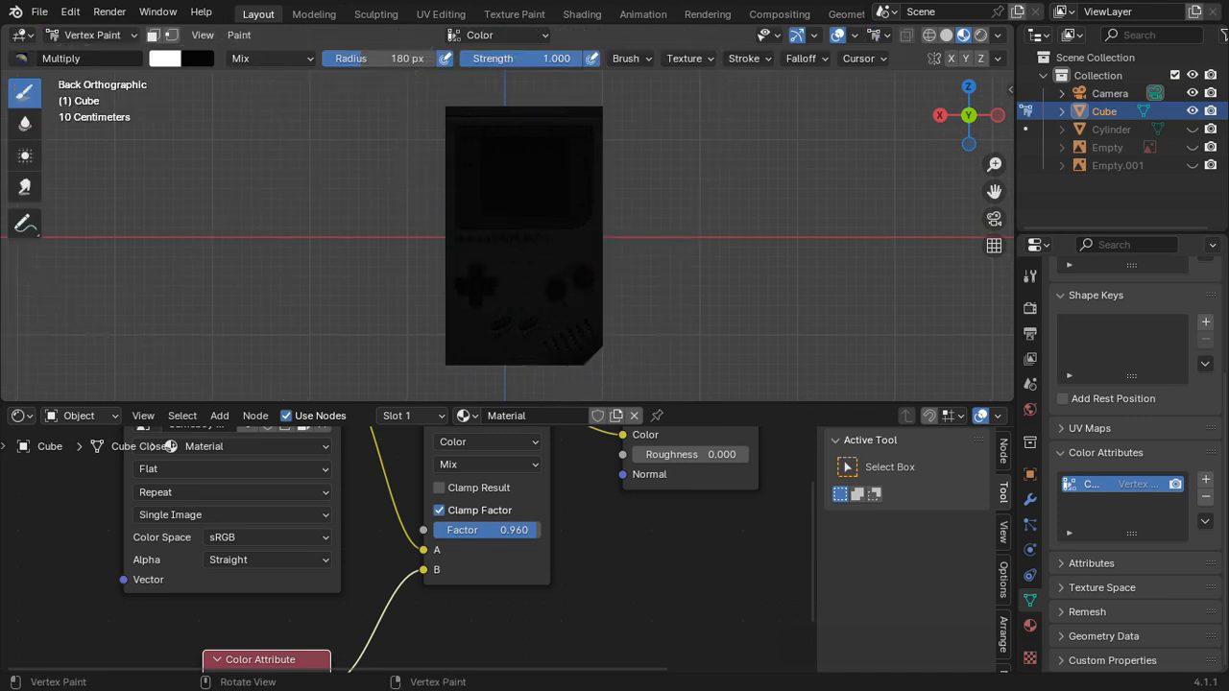
{"action": "mouse_move", "coordinate": [538, 58]}
{"action": "left_mouse_down"}
{"action": "mouse_move", "coordinate": [469, 59]}
{"action": "mouse_move", "coordinate": [537, 59]}
{"action": "left_mouse_up"}
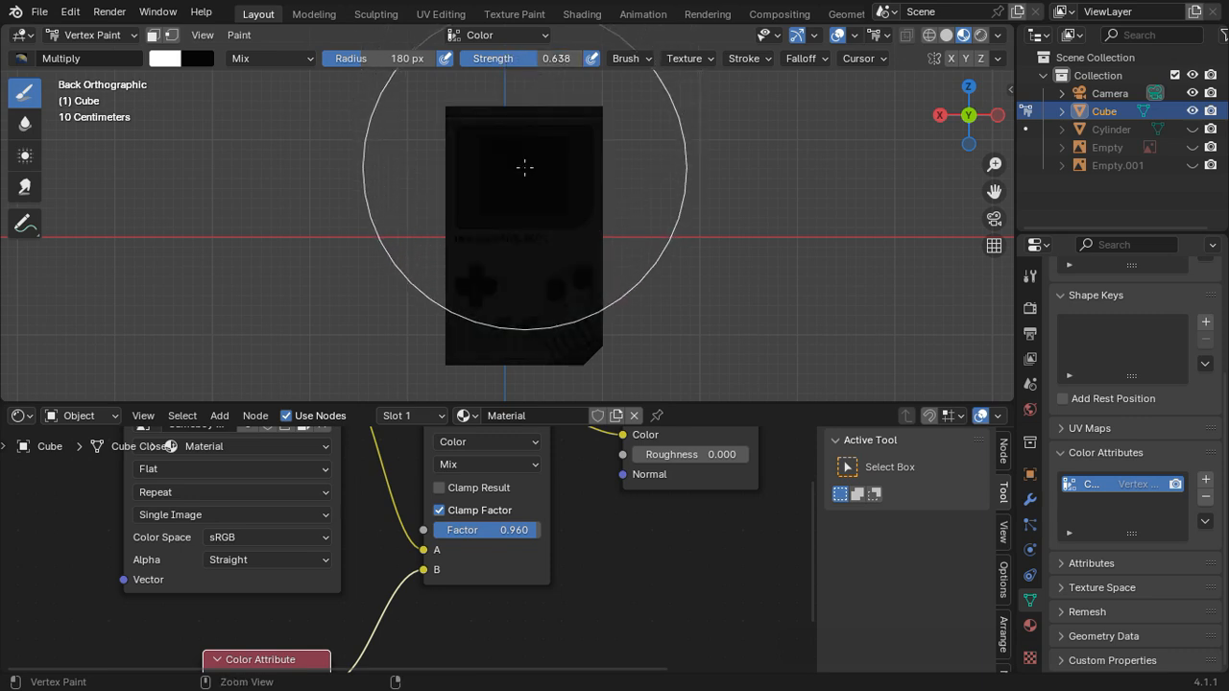
Step: Set the Mix node's blending mode to Multiply and paint white vertex color over the Game Boy from several sides
{"action": "left_click", "coordinate": [487, 464]}
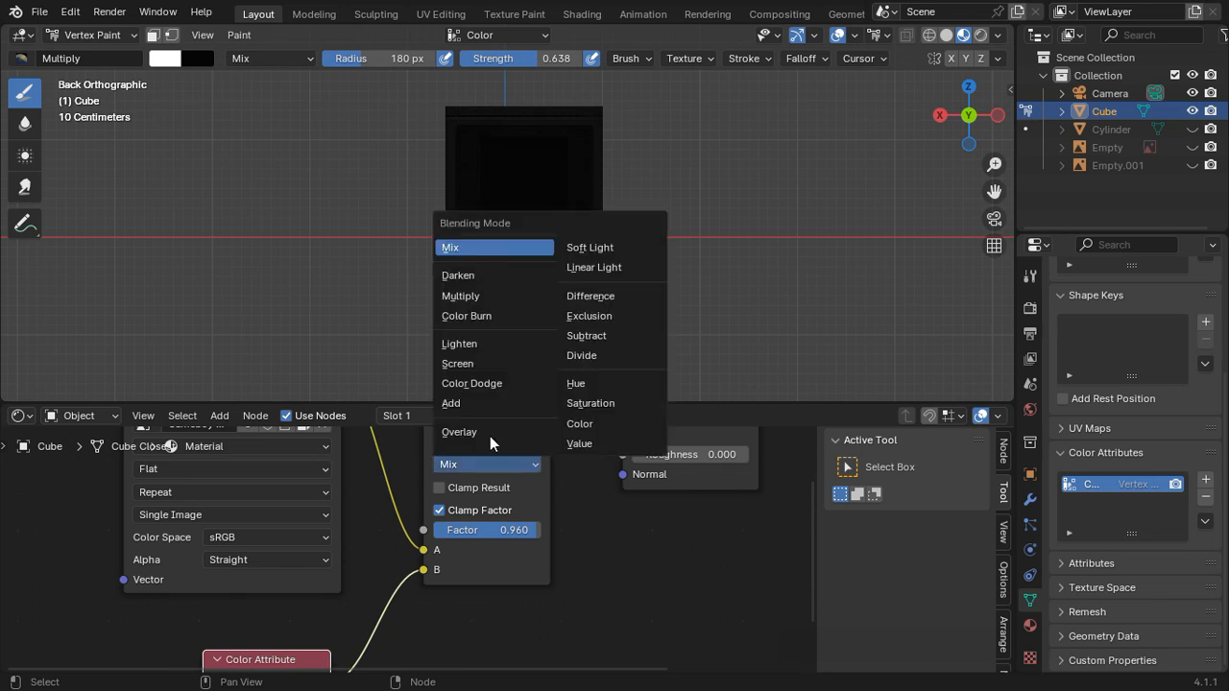
{"action": "left_click", "coordinate": [461, 296]}
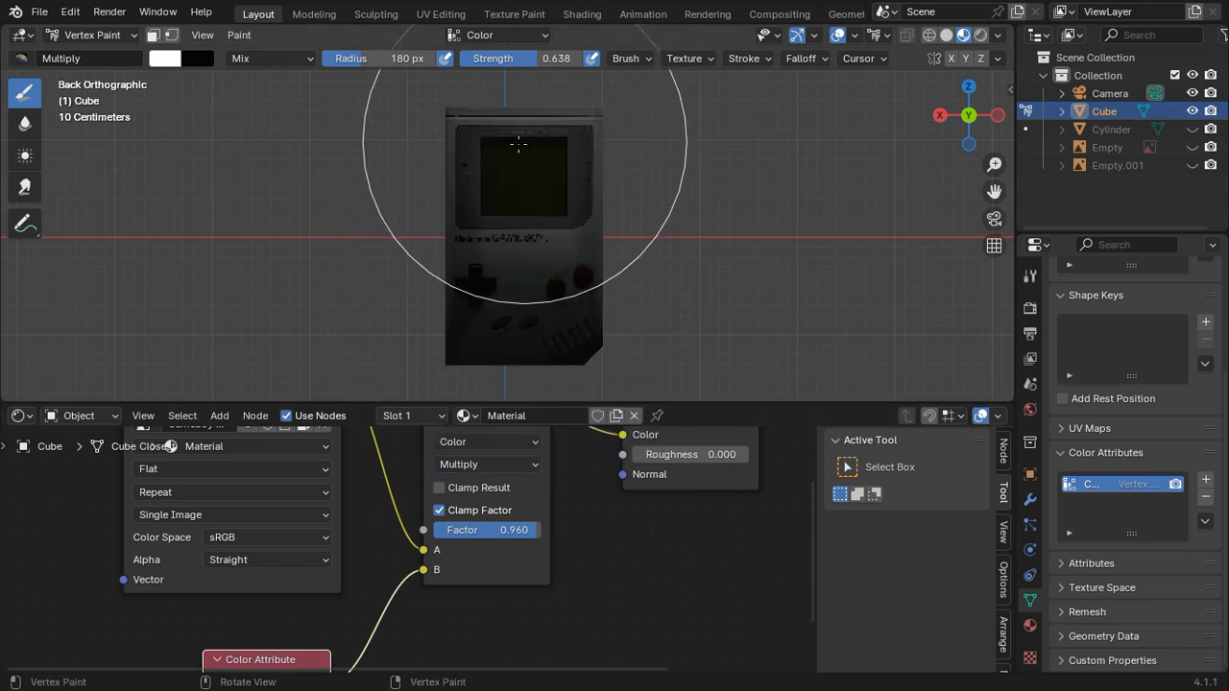
{"action": "mouse_move", "coordinate": [517, 144]}
{"action": "left_mouse_down"}
{"action": "mouse_move", "coordinate": [505, 244]}
{"action": "mouse_move", "coordinate": [540, 260]}
{"action": "mouse_move", "coordinate": [548, 145]}
{"action": "left_mouse_up"}
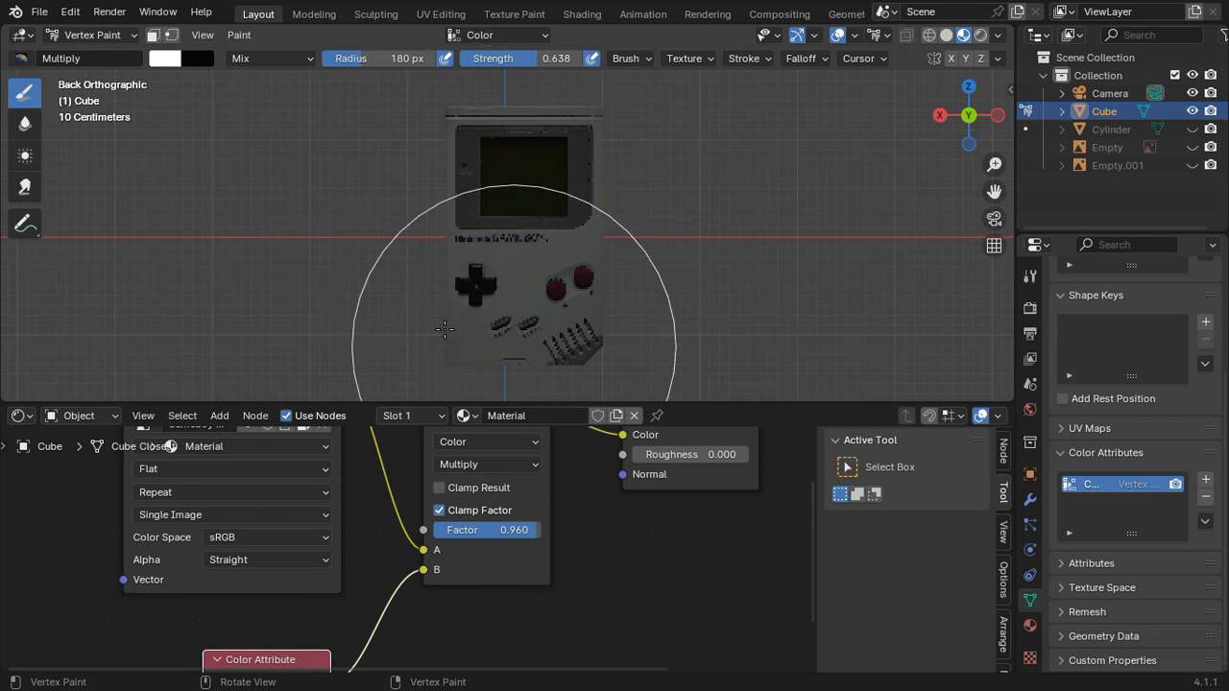
{"action": "left_click", "coordinate": [942, 116]}
{"action": "left_click", "coordinate": [942, 115]}
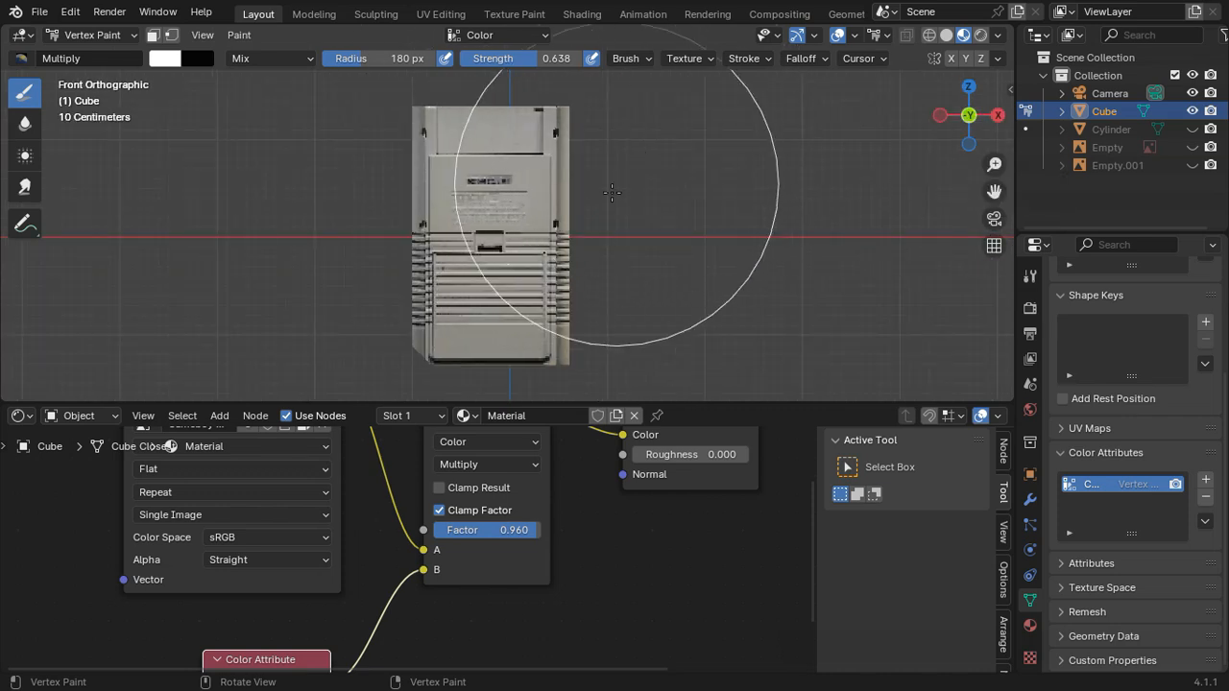
{"action": "middle_click_drag", "start_coordinate": [612, 193], "coordinate": [338, 234]}
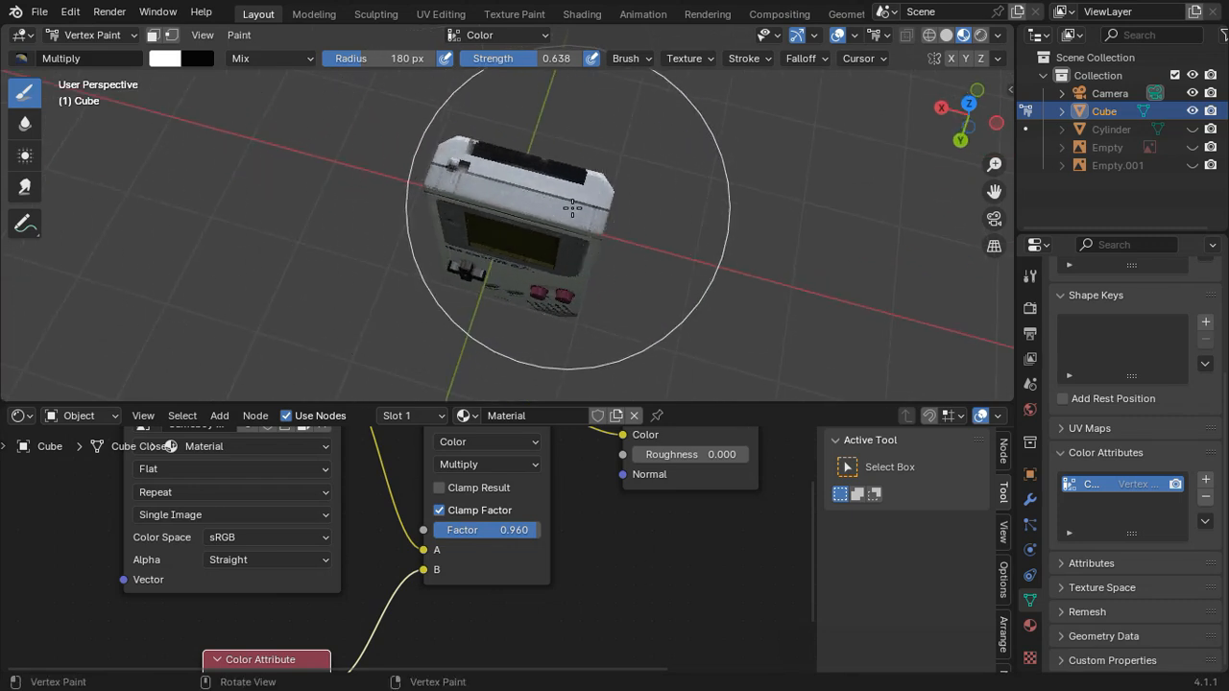
{"action": "mouse_move", "coordinate": [557, 192]}
{"action": "middle_mouse_down"}
{"action": "mouse_move", "coordinate": [565, 312]}
{"action": "mouse_move", "coordinate": [563, 284]}
{"action": "middle_mouse_up"}
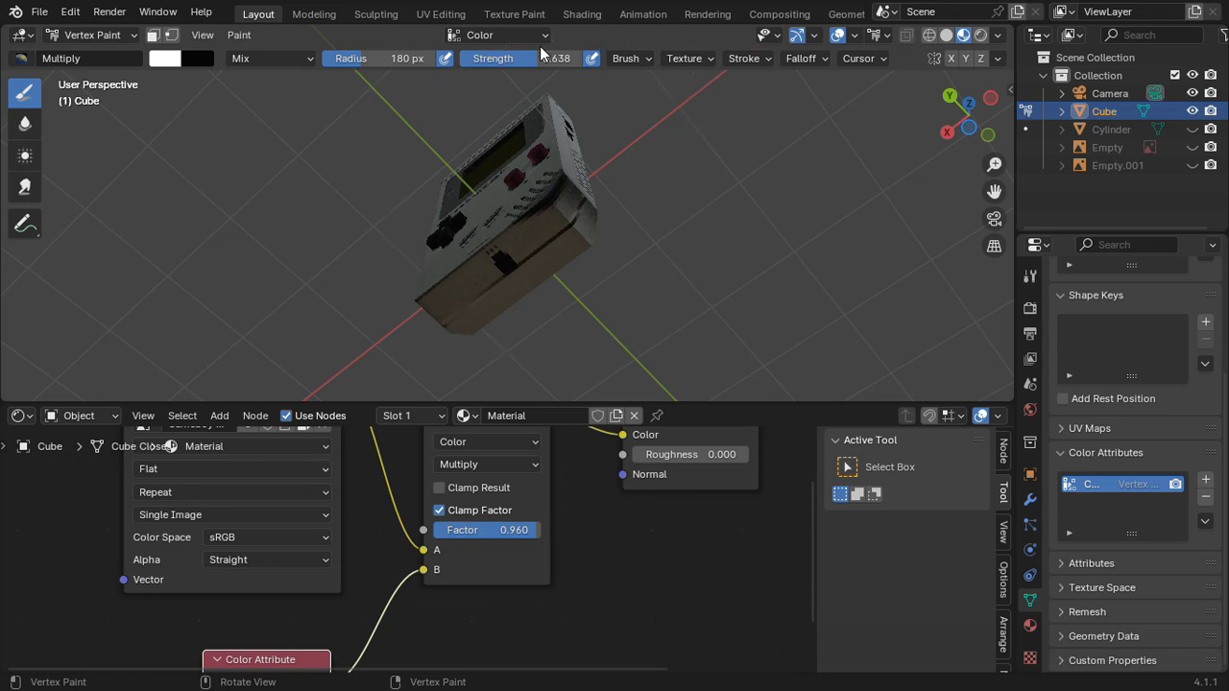
Step: Reduce the brush strength to 0.167 and lightly touch up the vertex shading around the body's underside and front
{"action": "left_click_drag", "start_coordinate": [540, 52], "coordinate": [483, 54]}
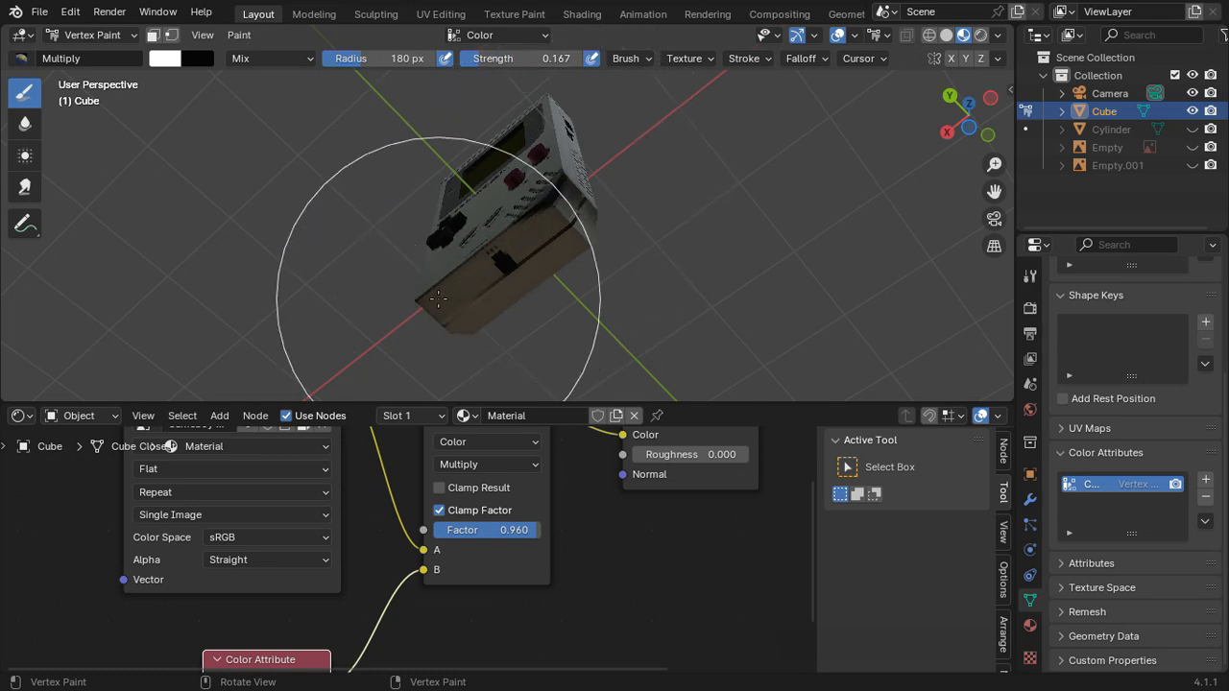
{"action": "middle_click_drag", "start_coordinate": [450, 179], "coordinate": [439, 205]}
{"action": "scroll", "coordinate": [486, 261], "scroll_direction": "up", "scroll_amount": 3}
{"action": "middle_click_drag", "start_coordinate": [486, 261], "coordinate": [466, 168]}
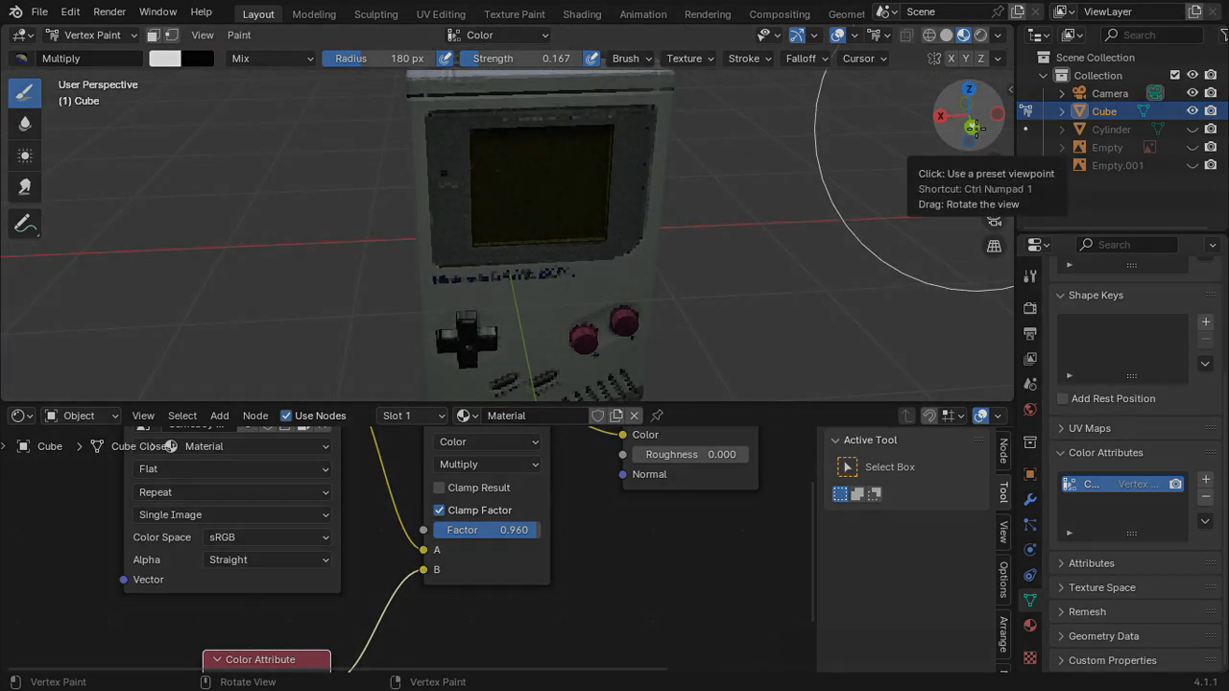
{"action": "left_click", "coordinate": [972, 127]}
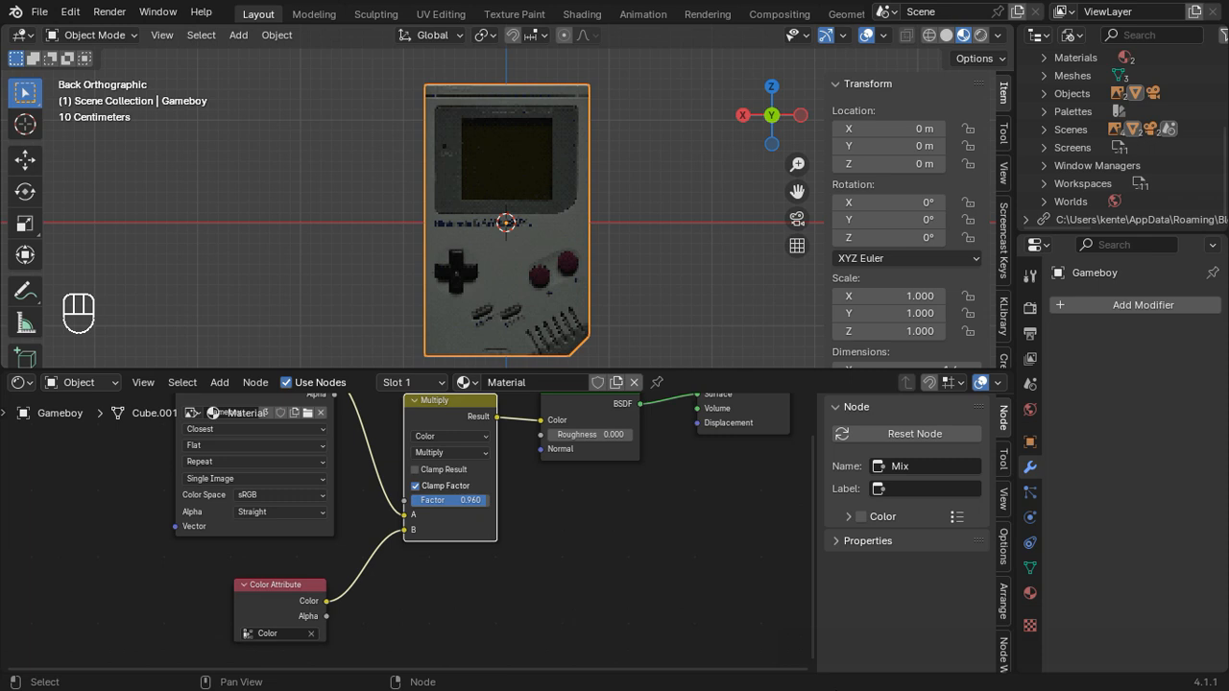
Step: Install the Kwobbler.zip add-on and enable 3D View: Kwobbler in the preferences
{"action": "left_click", "coordinate": [70, 11]}
{"action": "left_click", "coordinate": [139, 238]}
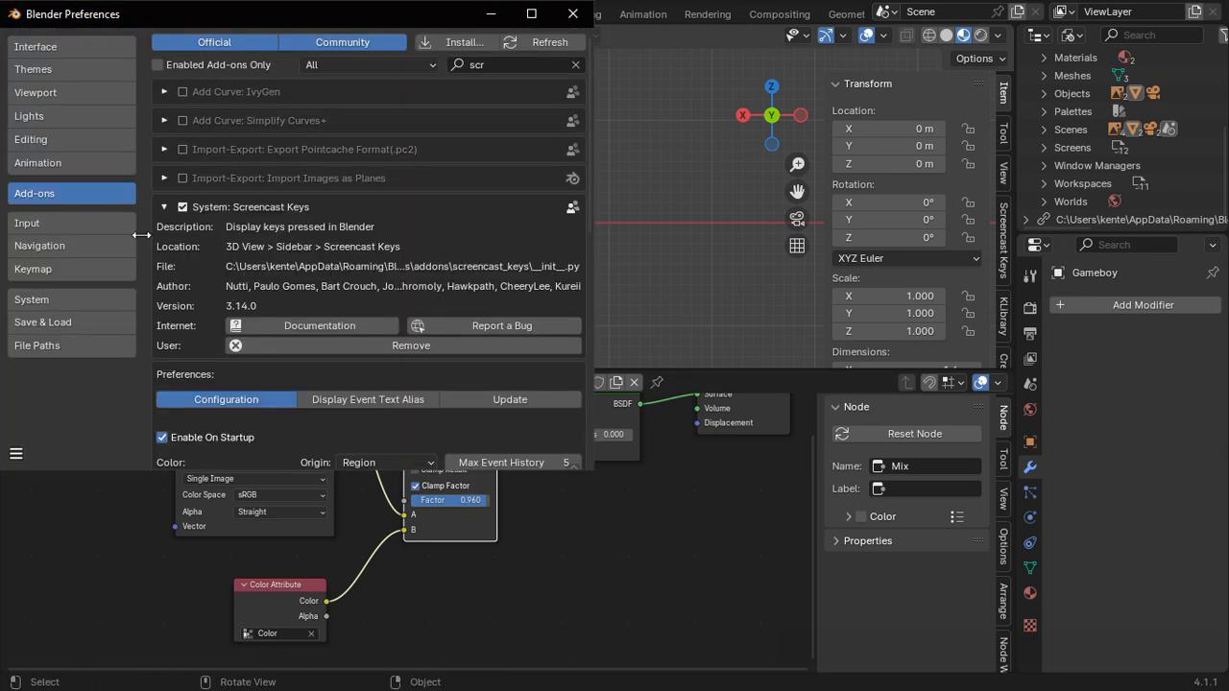
{"action": "left_click", "coordinate": [452, 42]}
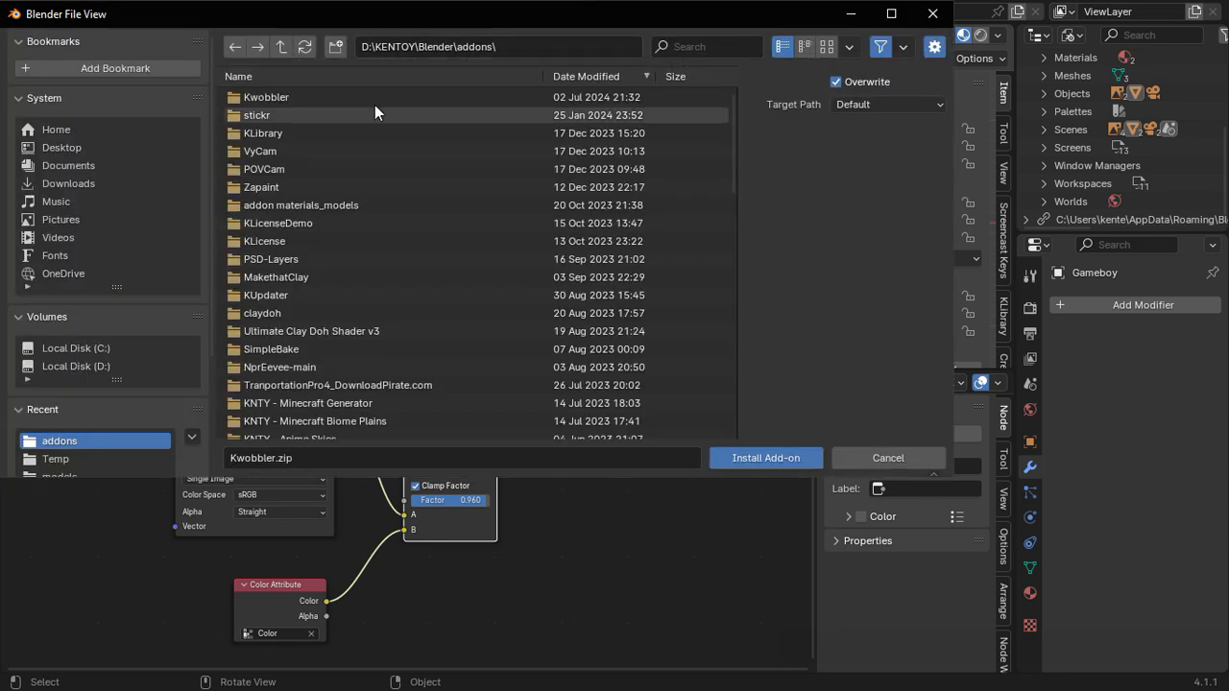
{"action": "left_click", "coordinate": [753, 458]}
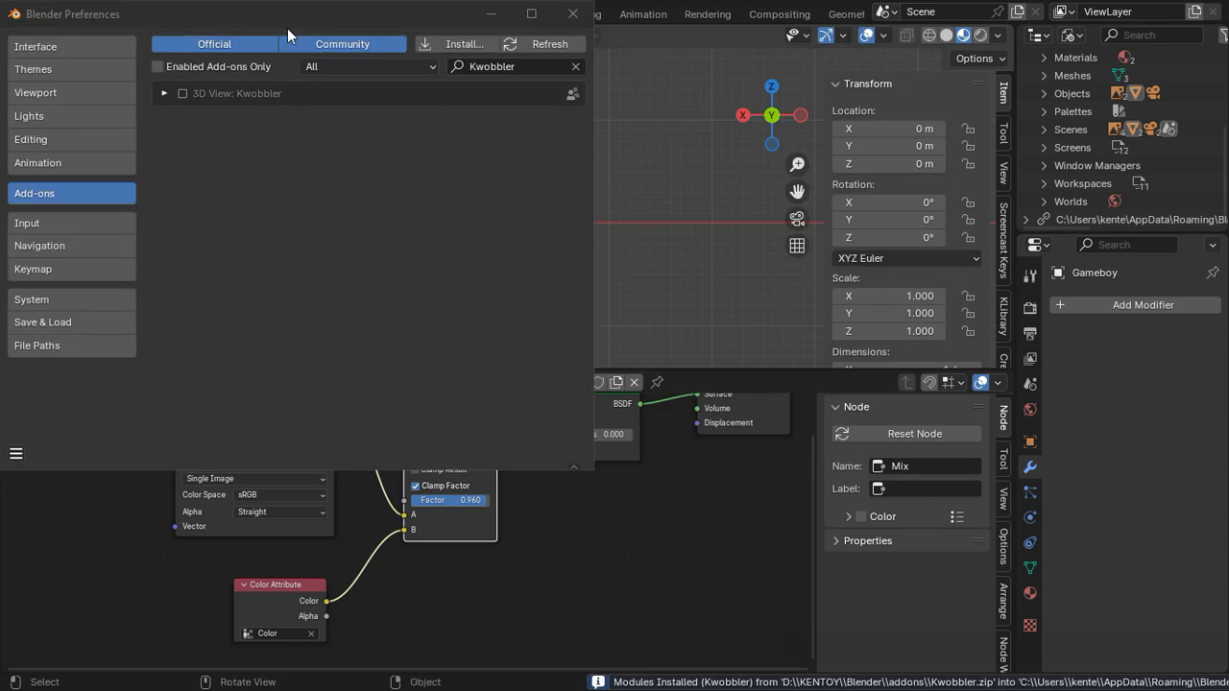
{"action": "left_click", "coordinate": [184, 91]}
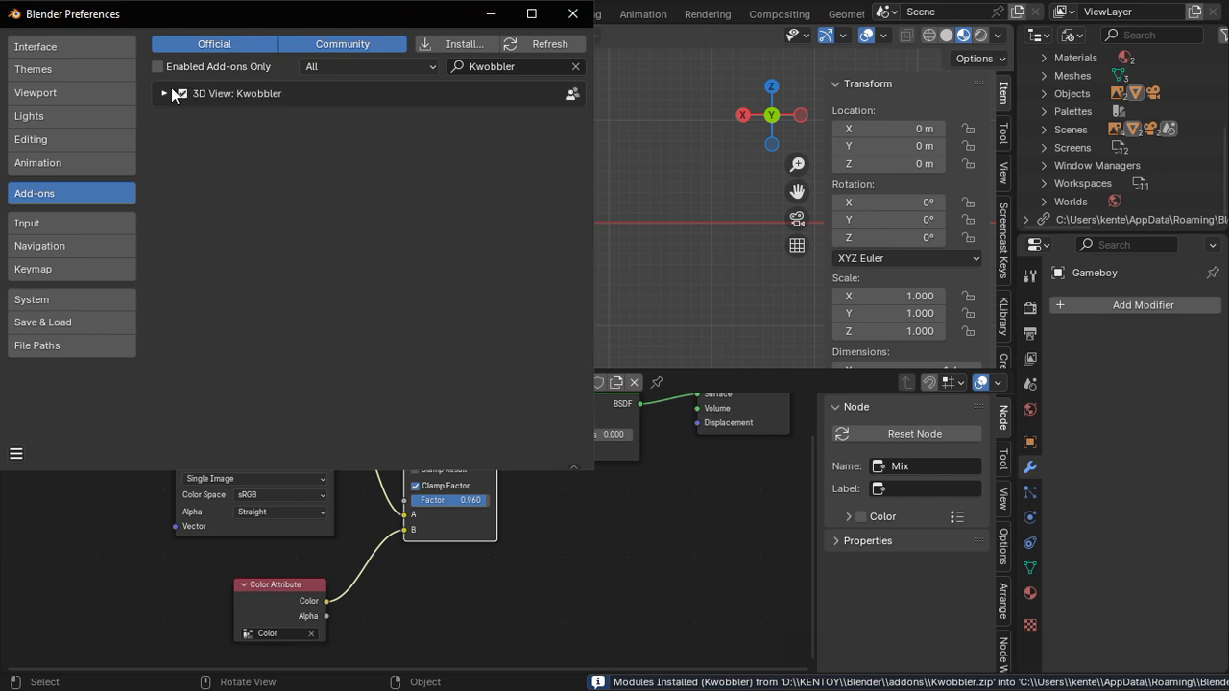
{"action": "left_click", "coordinate": [573, 14]}
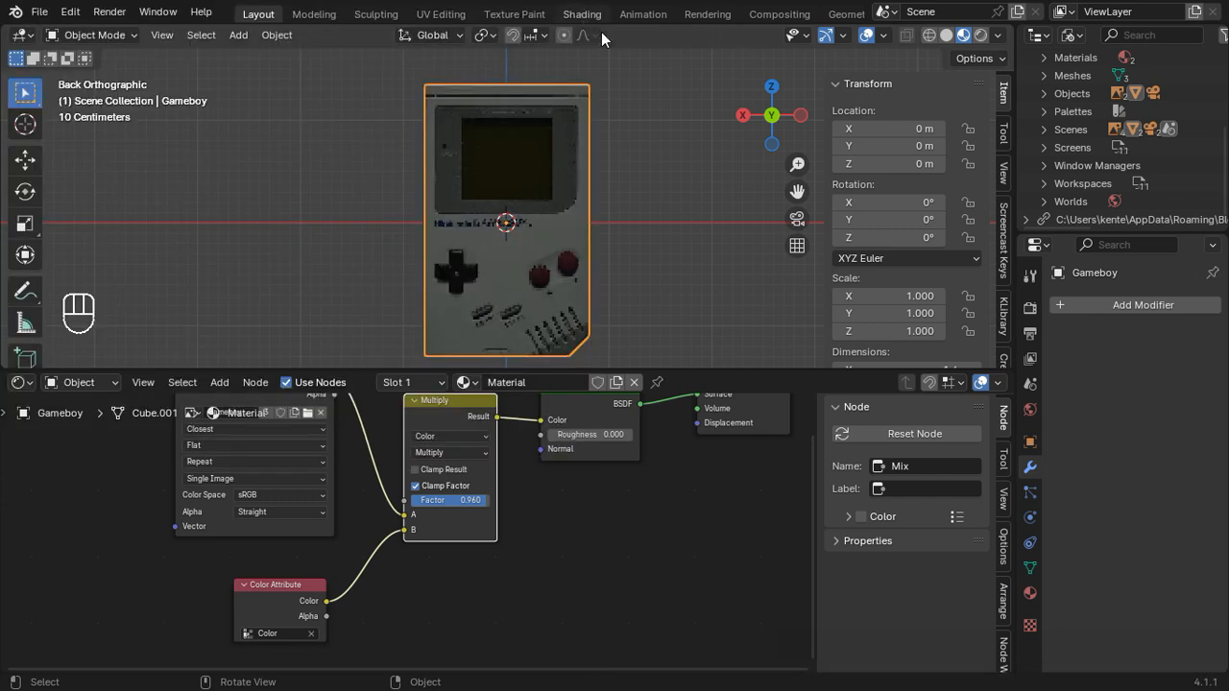
Step: Show the scene's collections in the outliner, select Scene Collection, and run Kwobbler's PS1 setup
{"action": "key", "text": "n"}
{"action": "key", "text": "n"}
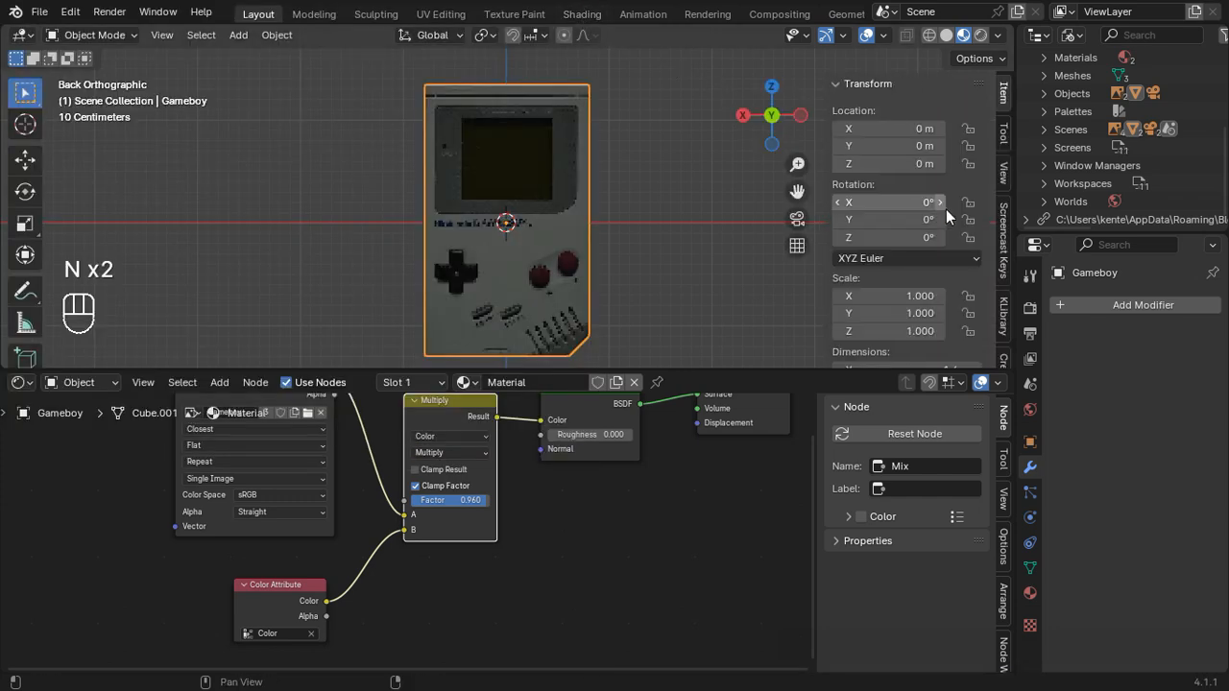
{"action": "scroll", "coordinate": [946, 209], "scroll_direction": "down", "scroll_amount": 2}
{"action": "scroll", "coordinate": [1004, 316], "scroll_direction": "down", "scroll_amount": 5}
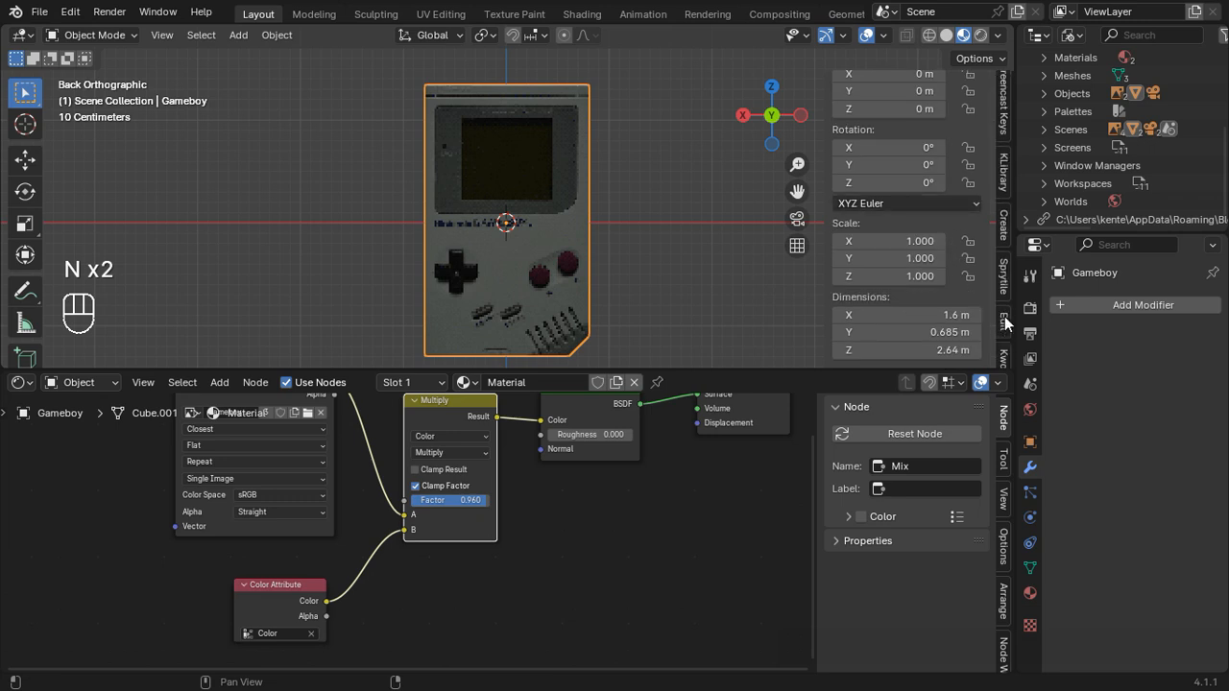
{"action": "left_click", "coordinate": [1005, 322]}
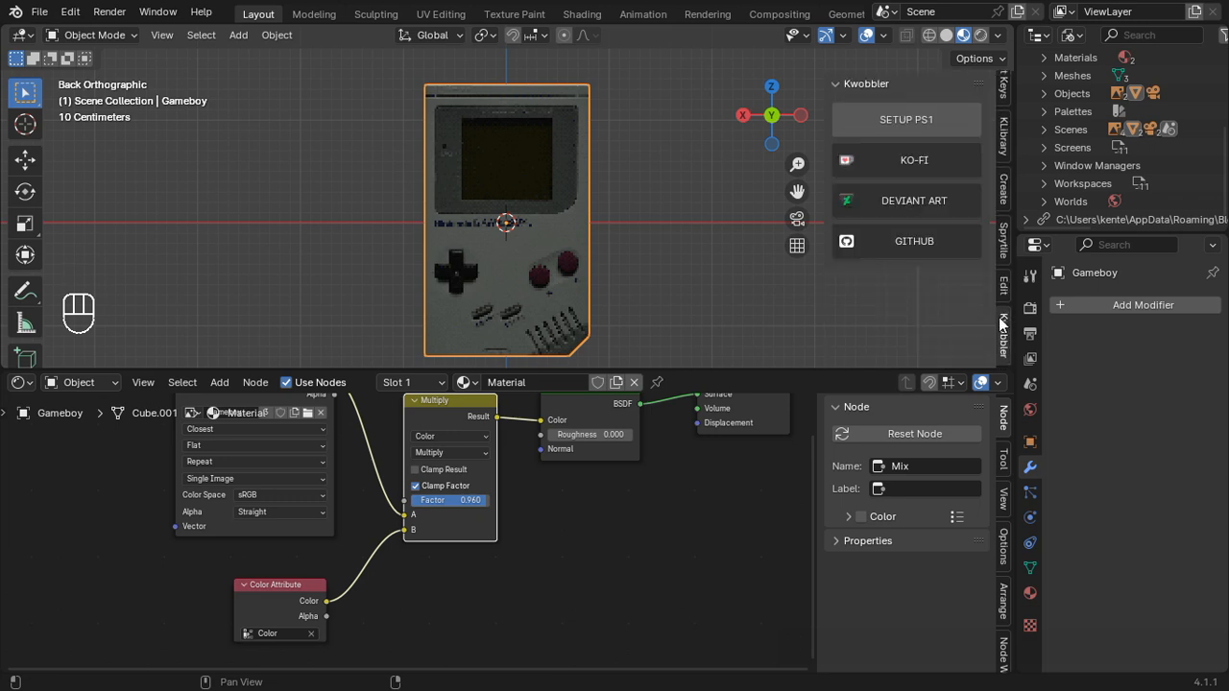
{"action": "left_click", "coordinate": [1042, 34]}
{"action": "left_click", "coordinate": [1055, 98]}
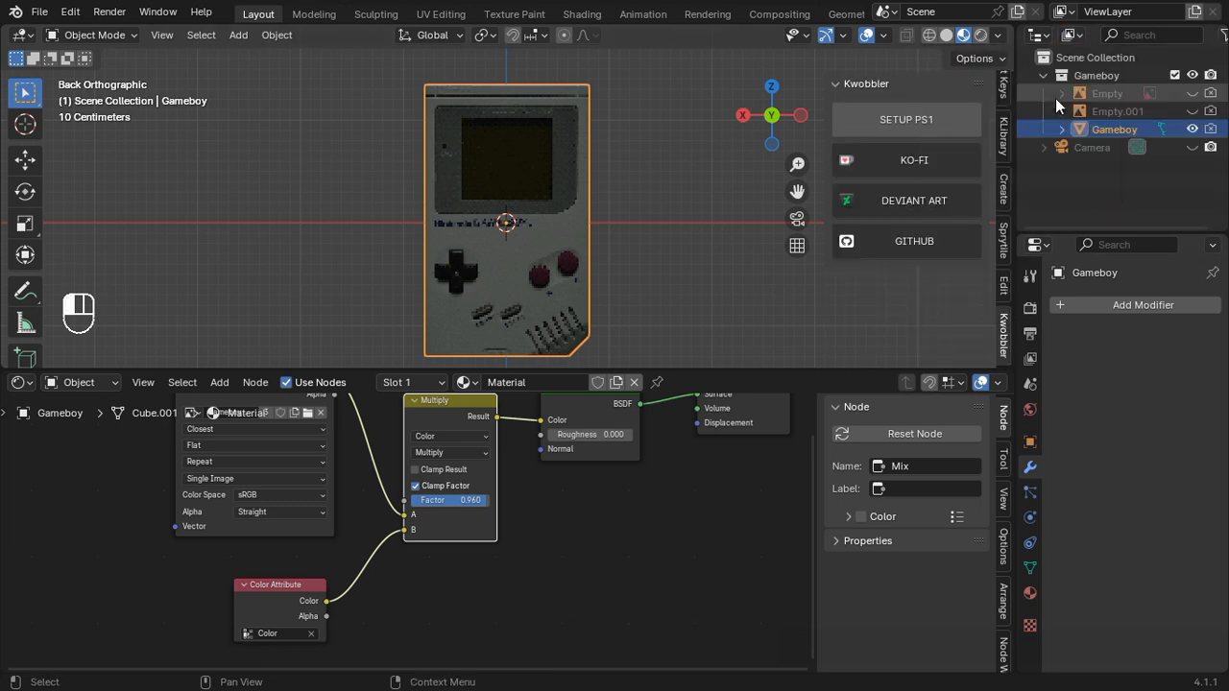
{"action": "left_click", "coordinate": [1093, 56]}
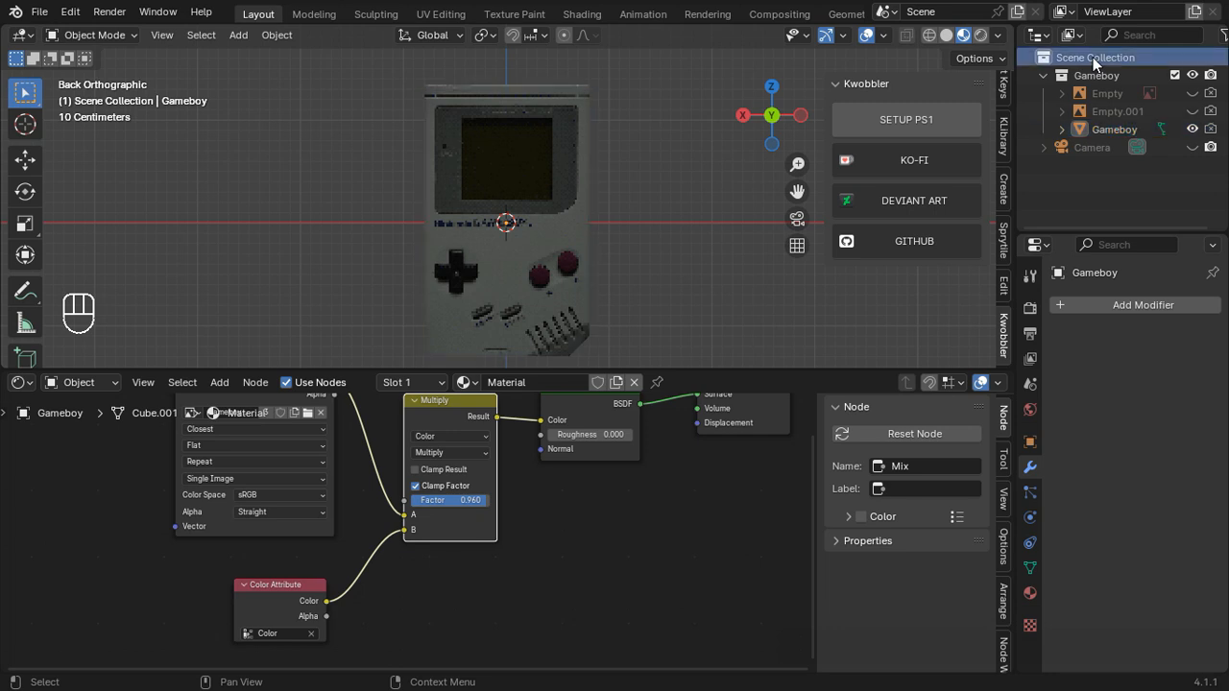
{"action": "left_click", "coordinate": [950, 114]}
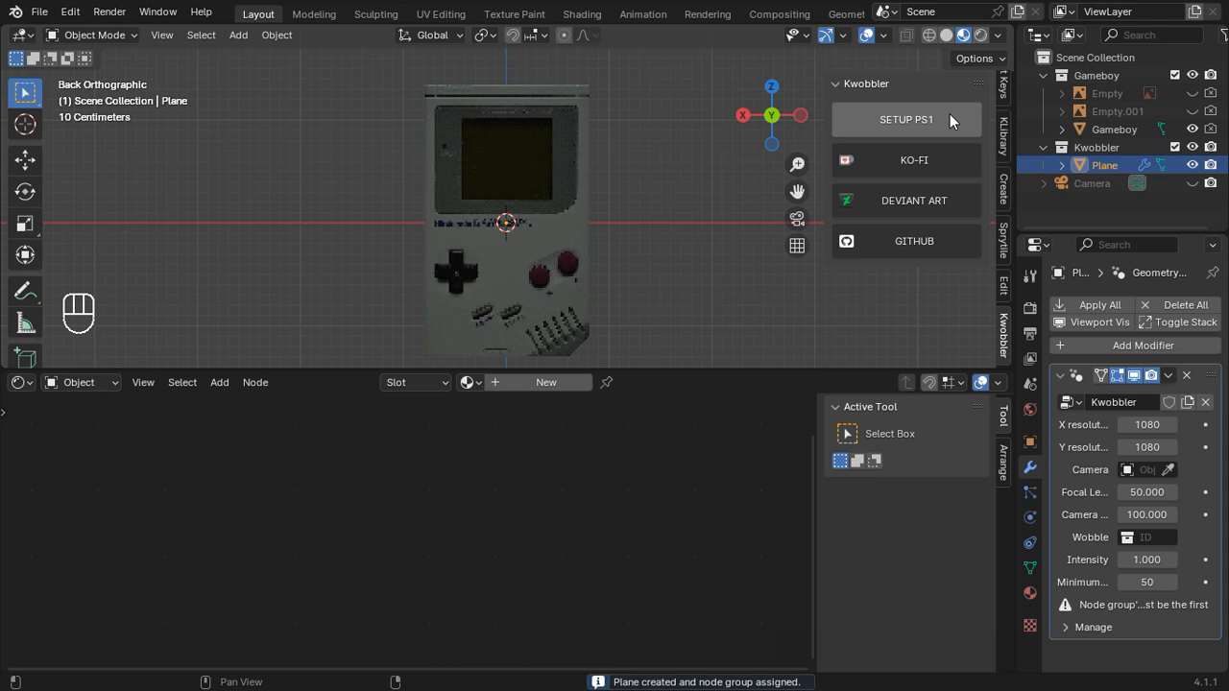
Step: Display the Kwobbler geometry node tree in the node editor and look over its nodes
{"action": "left_click", "coordinate": [18, 382]}
{"action": "left_click", "coordinate": [37, 531]}
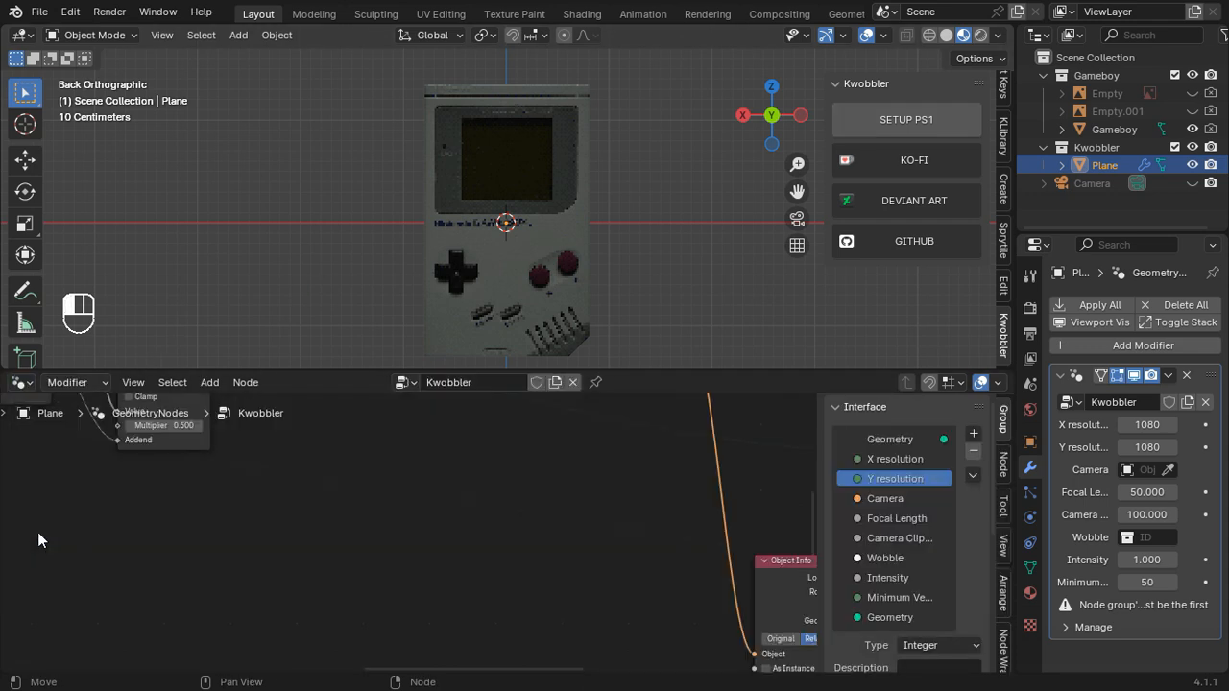
{"action": "scroll", "coordinate": [338, 545], "scroll_direction": "down", "scroll_amount": 5}
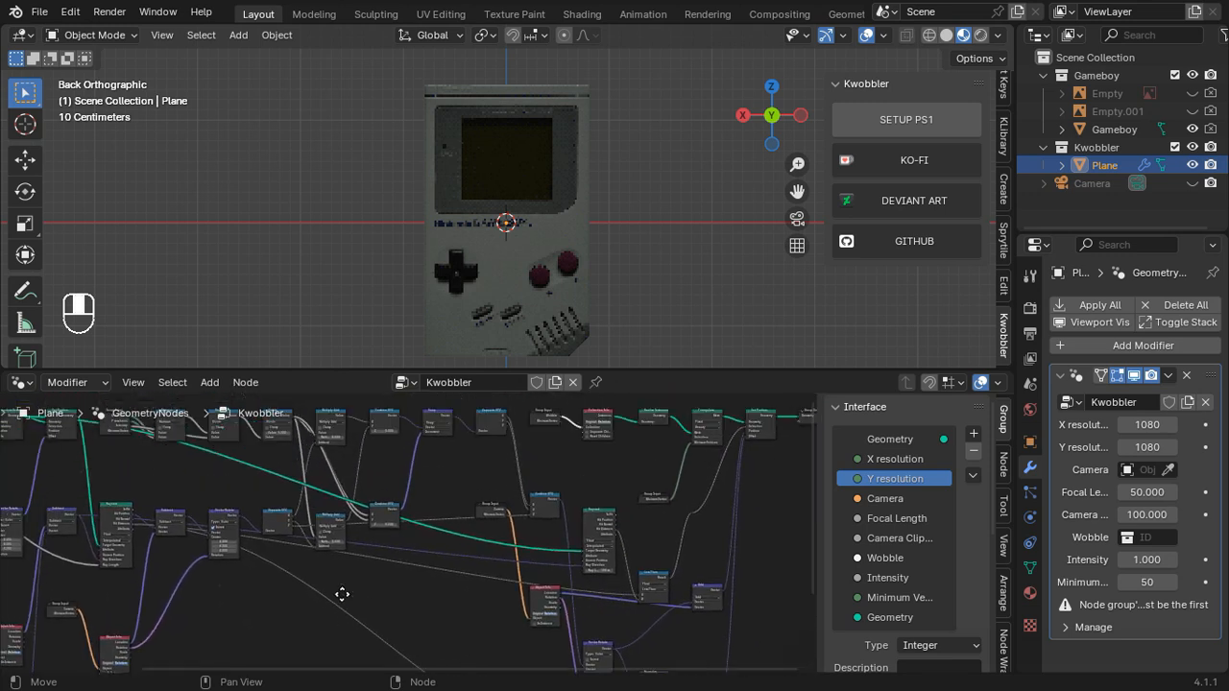
Step: Assign the Camera and the Gameboy wobble collection in the Kwobbler modifier, showing the camera and hiding the original Gameboy collection
{"action": "left_click", "coordinate": [1168, 470]}
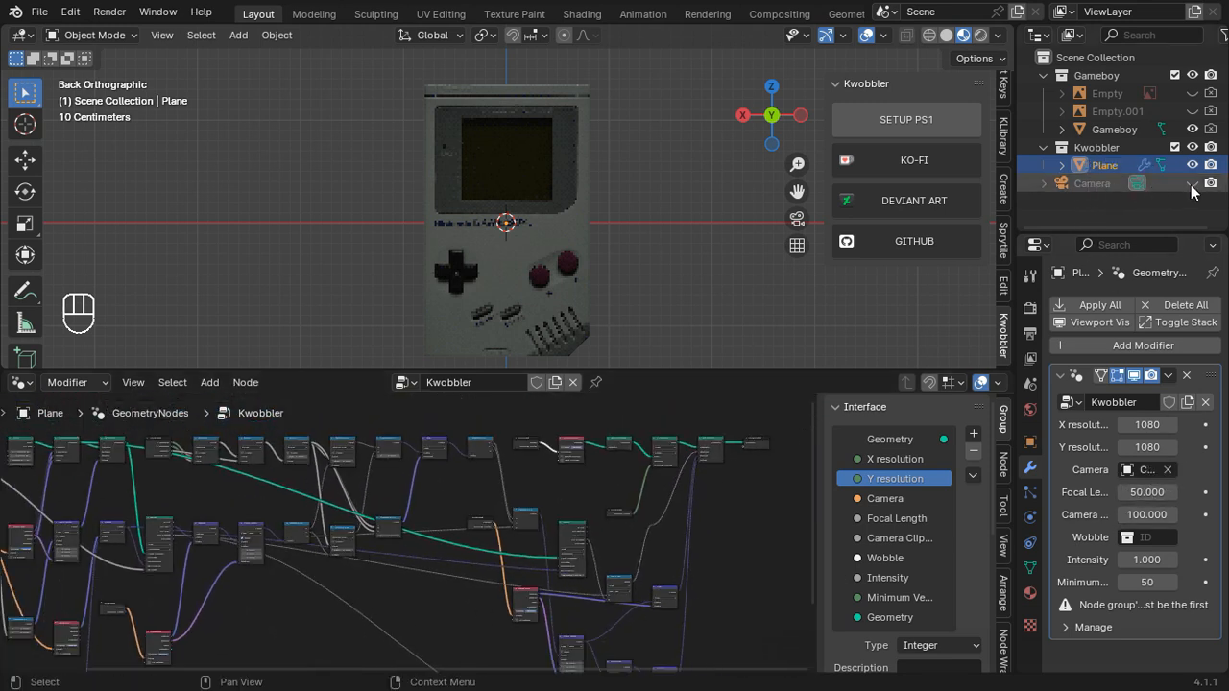
{"action": "left_click", "coordinate": [1091, 183]}
{"action": "left_click", "coordinate": [1143, 538]}
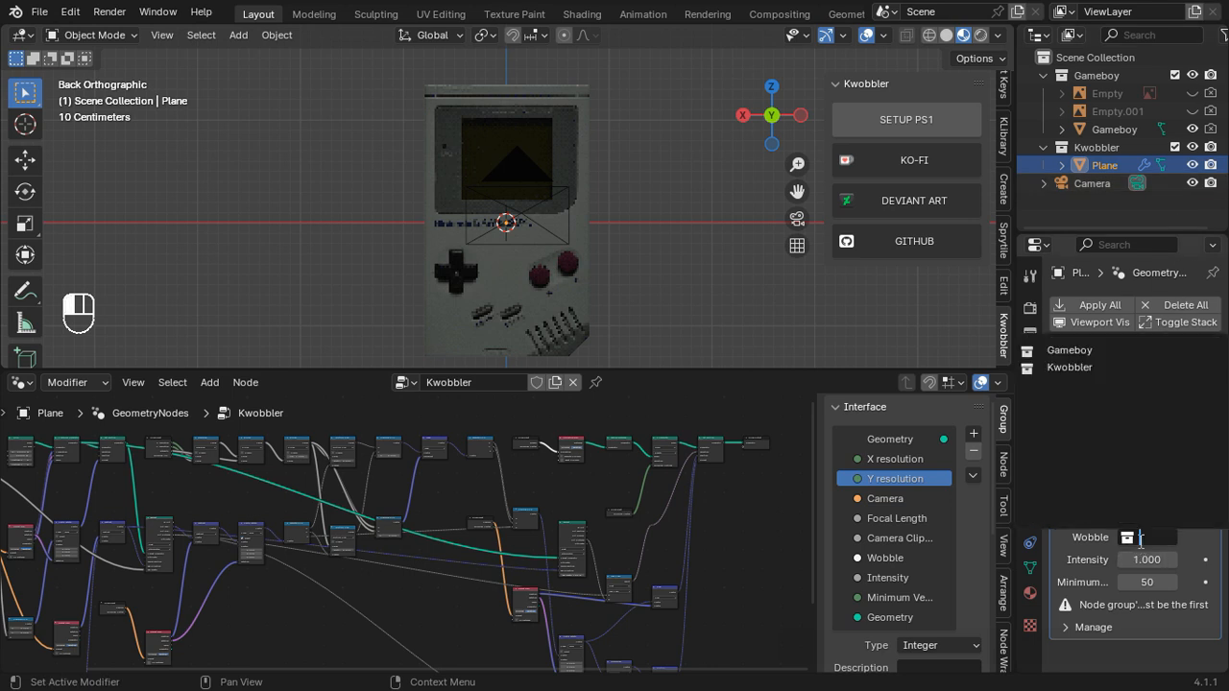
{"action": "left_click", "coordinate": [1088, 353]}
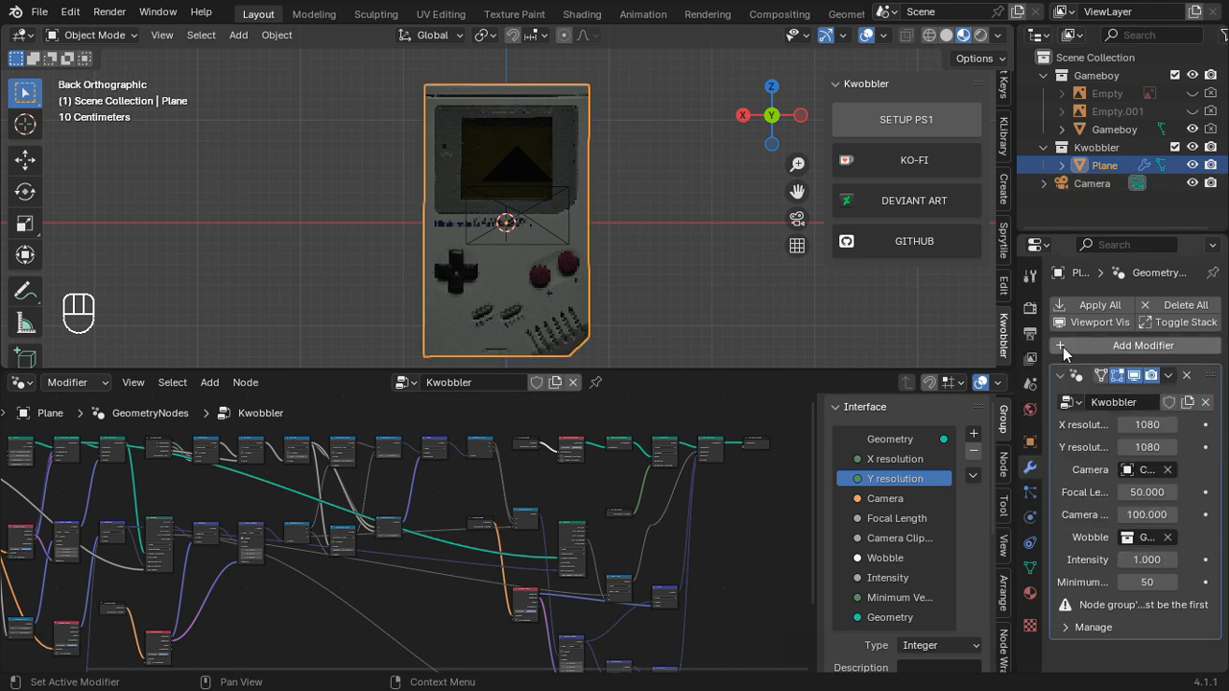
{"action": "left_click", "coordinate": [1192, 75]}
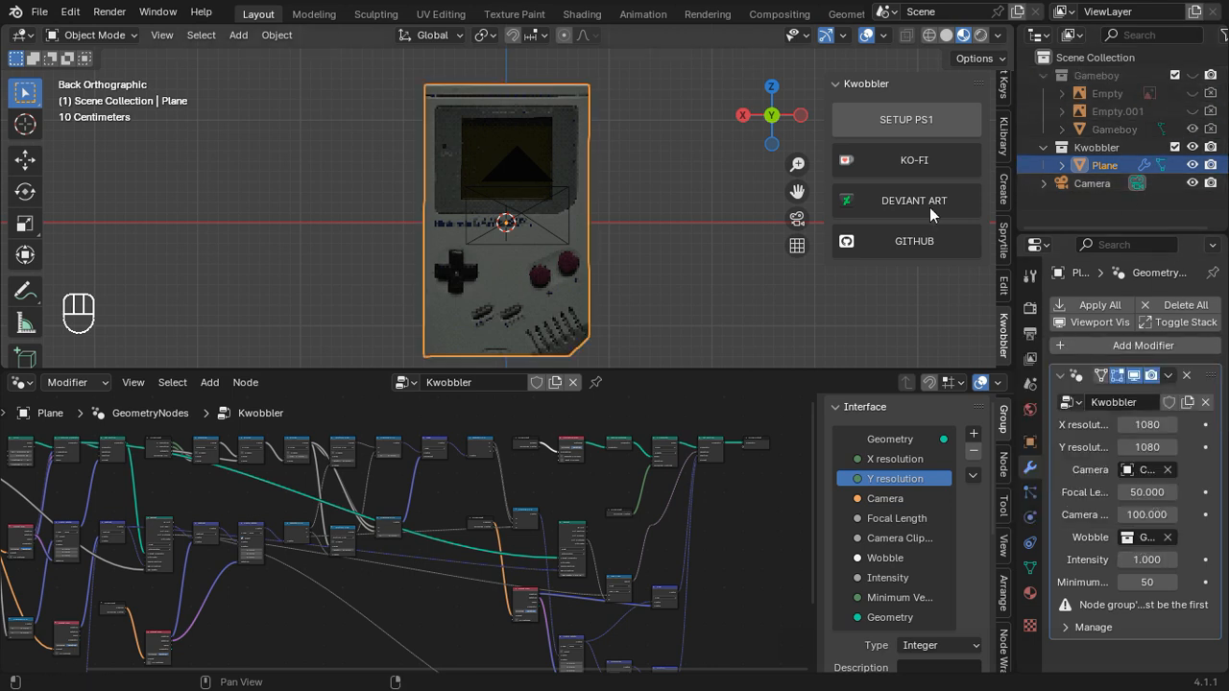
Step: View the wobbling Game Boy through the camera and set the Kwobbler modifier's Intensity to 8
{"action": "key", "text": "KP_0"}
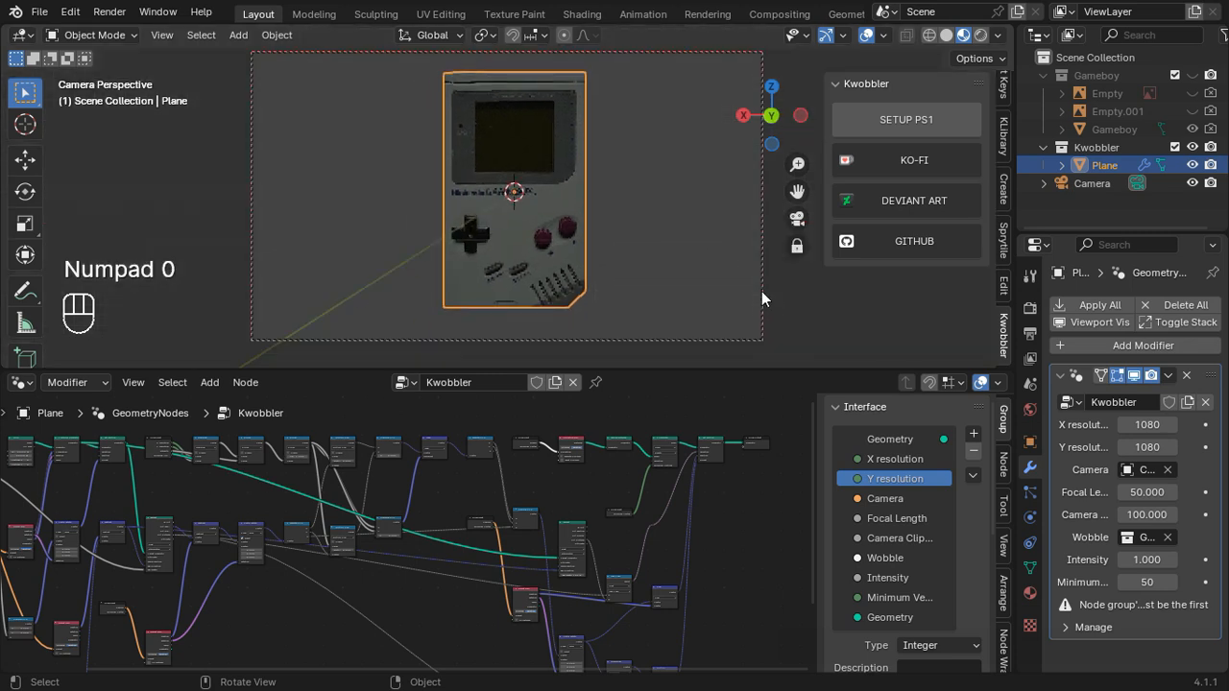
{"action": "middle_click_drag", "start_coordinate": [670, 241], "coordinate": [659, 242]}
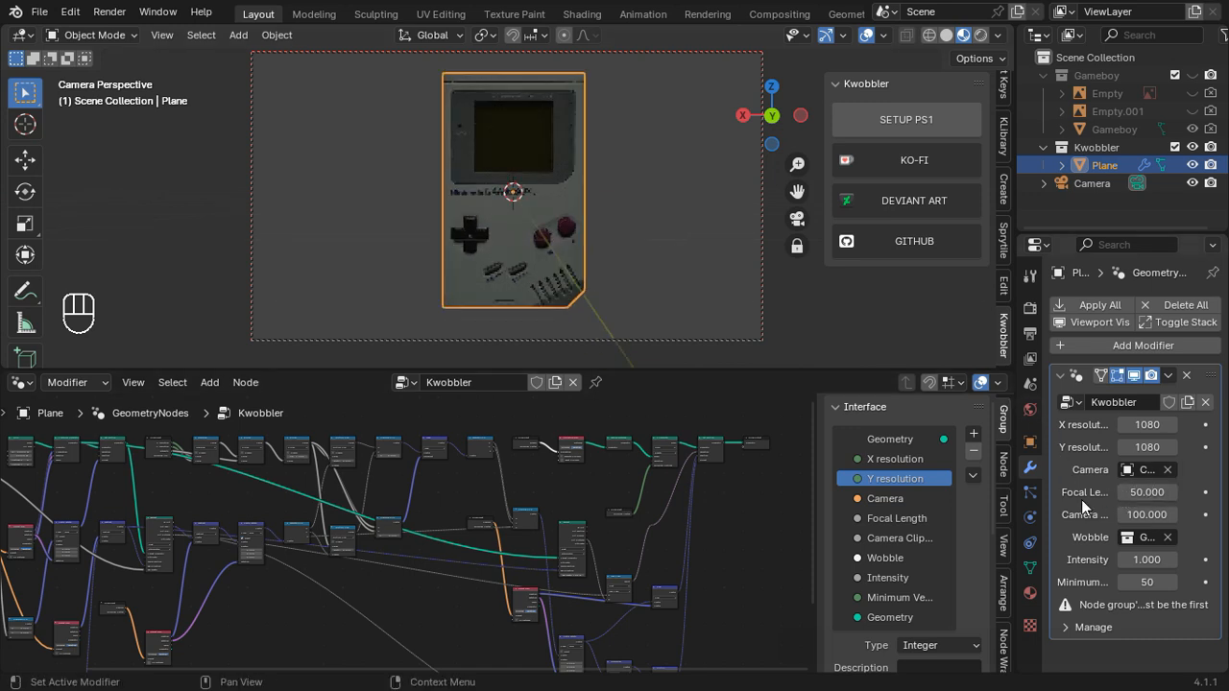
{"action": "left_click_drag", "start_coordinate": [1121, 558], "coordinate": [1225, 558]}
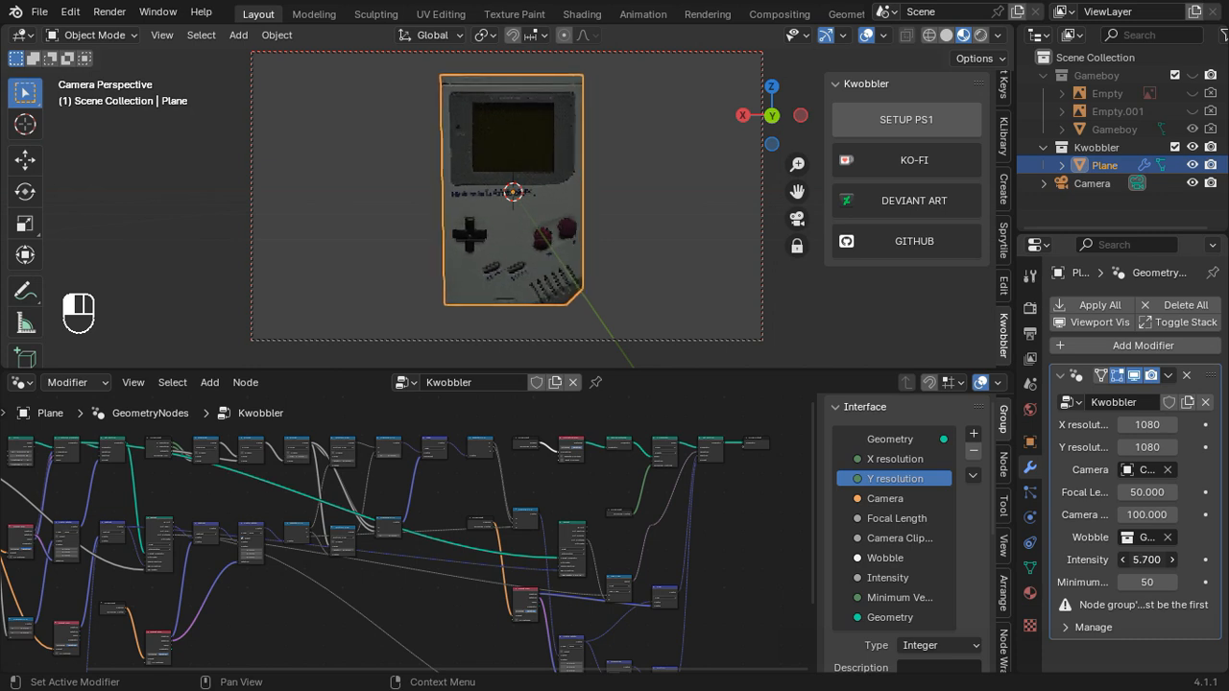
{"action": "left_click", "coordinate": [1140, 560]}
{"action": "type", "text": "8"}
{"action": "key", "text": "Return"}
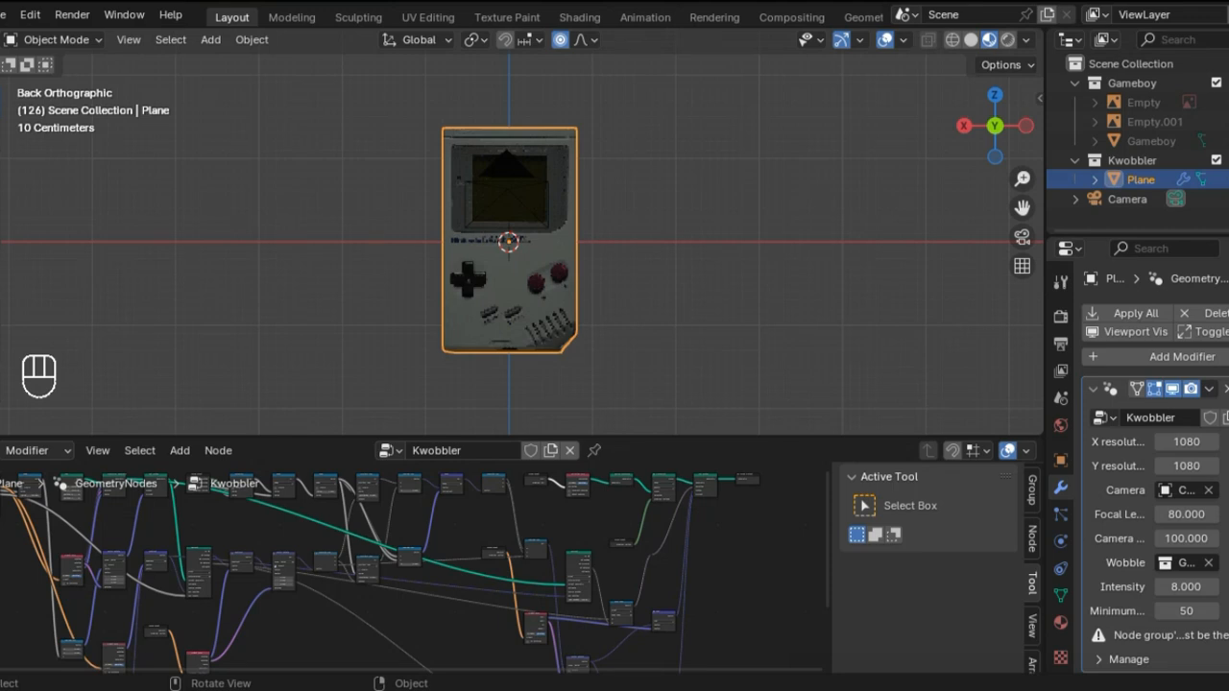
Step: Play the animation in camera view and set the output's horizontal resolution to 1080 px
{"action": "key", "text": "space"}
{"action": "key", "text": "KP_0"}
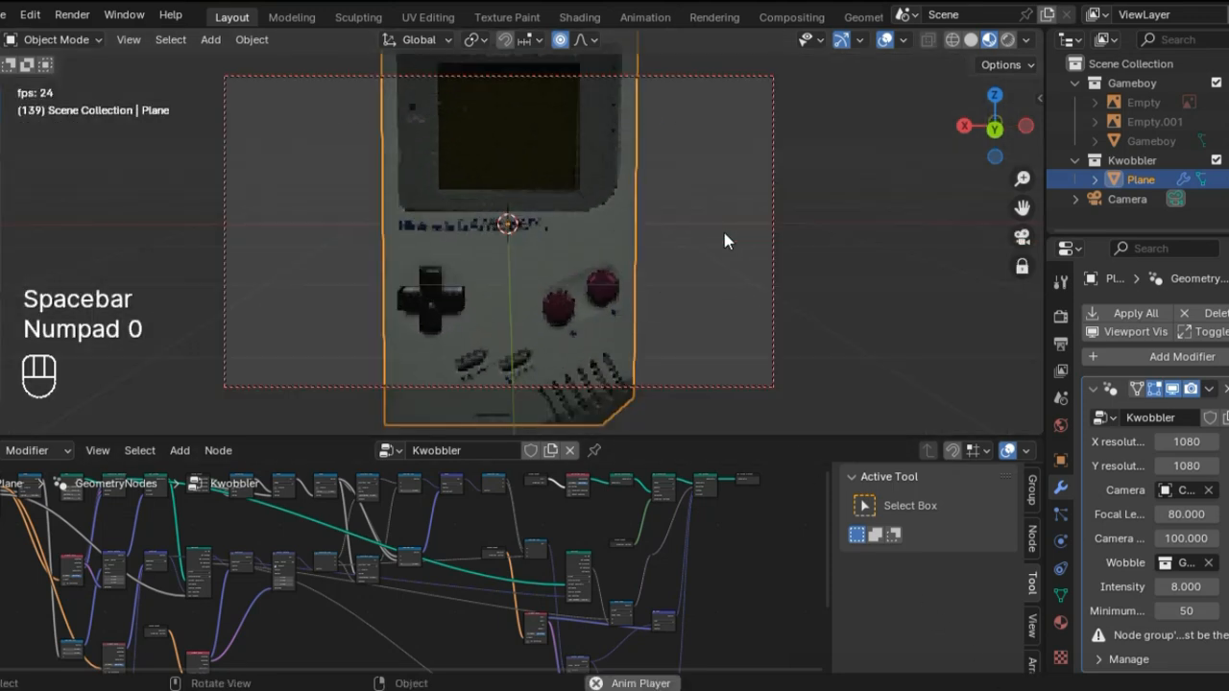
{"action": "left_click", "coordinate": [757, 74]}
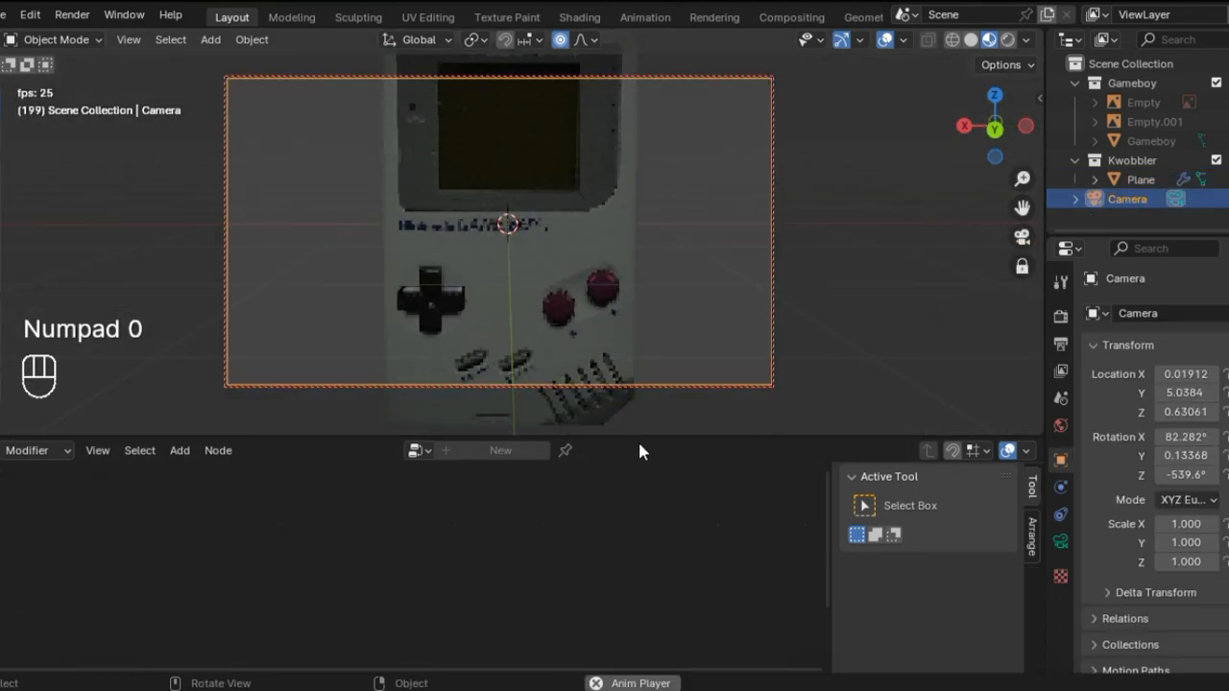
{"action": "left_click", "coordinate": [1060, 312]}
{"action": "left_click", "coordinate": [1060, 342]}
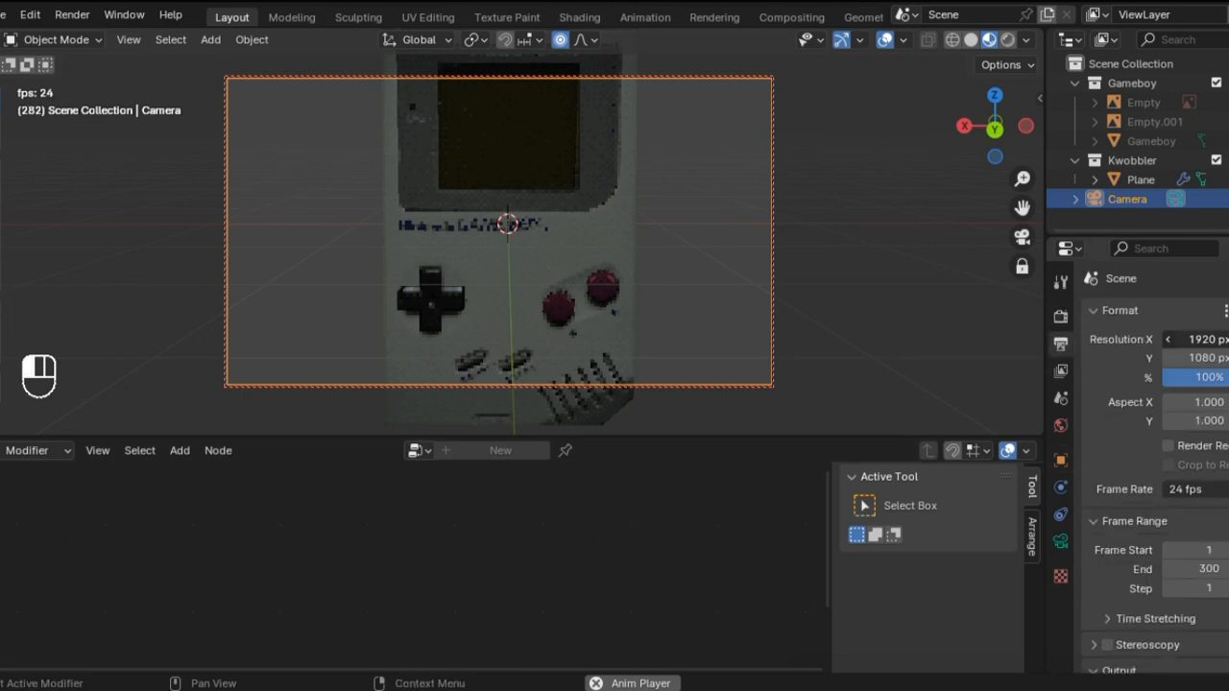
{"action": "left_click", "coordinate": [1212, 340]}
{"action": "key", "text": "BackSpace"}
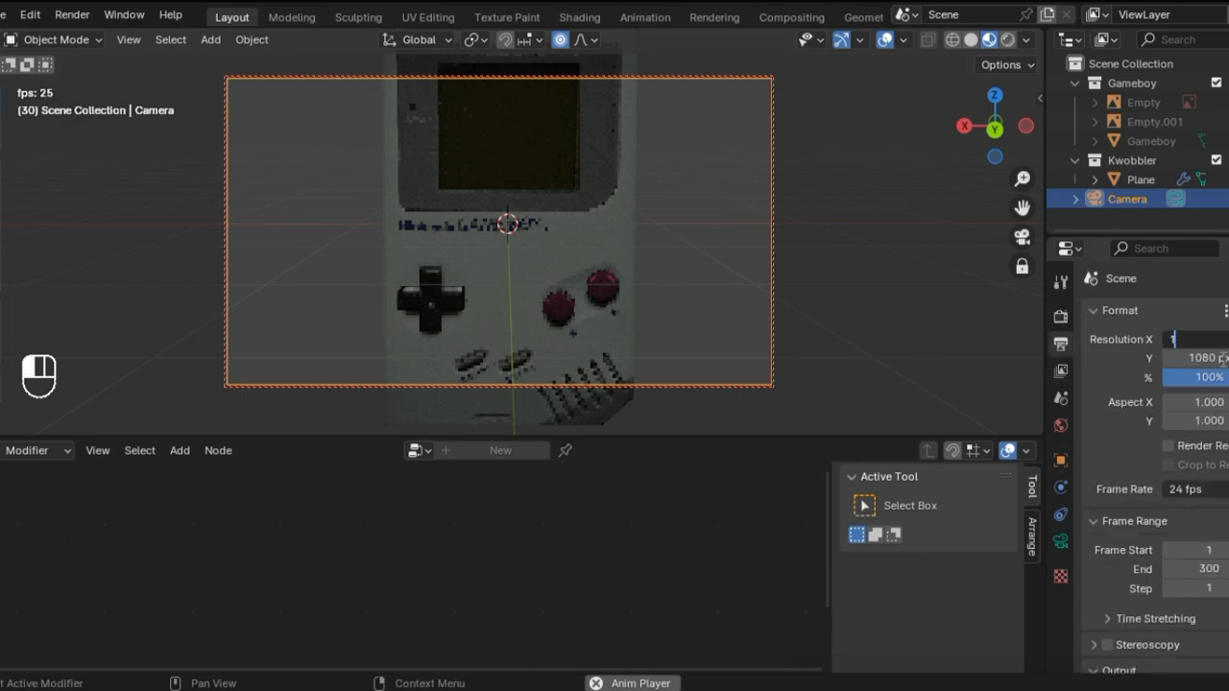
{"action": "type", "text": "1080"}
{"action": "key", "text": "Return"}
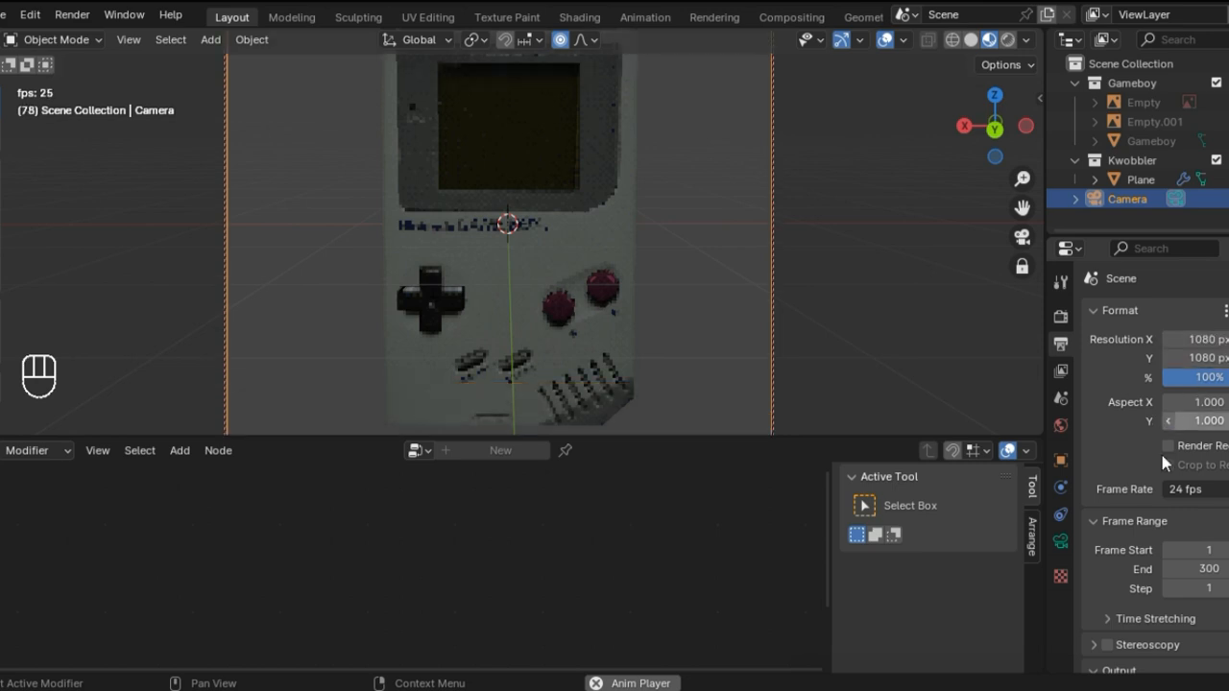
Step: Set the PNG output's compression to 0%
{"action": "scroll", "coordinate": [1160, 482], "scroll_direction": "down", "scroll_amount": 4}
{"action": "scroll", "coordinate": [1160, 482], "scroll_direction": "down", "scroll_amount": 5}
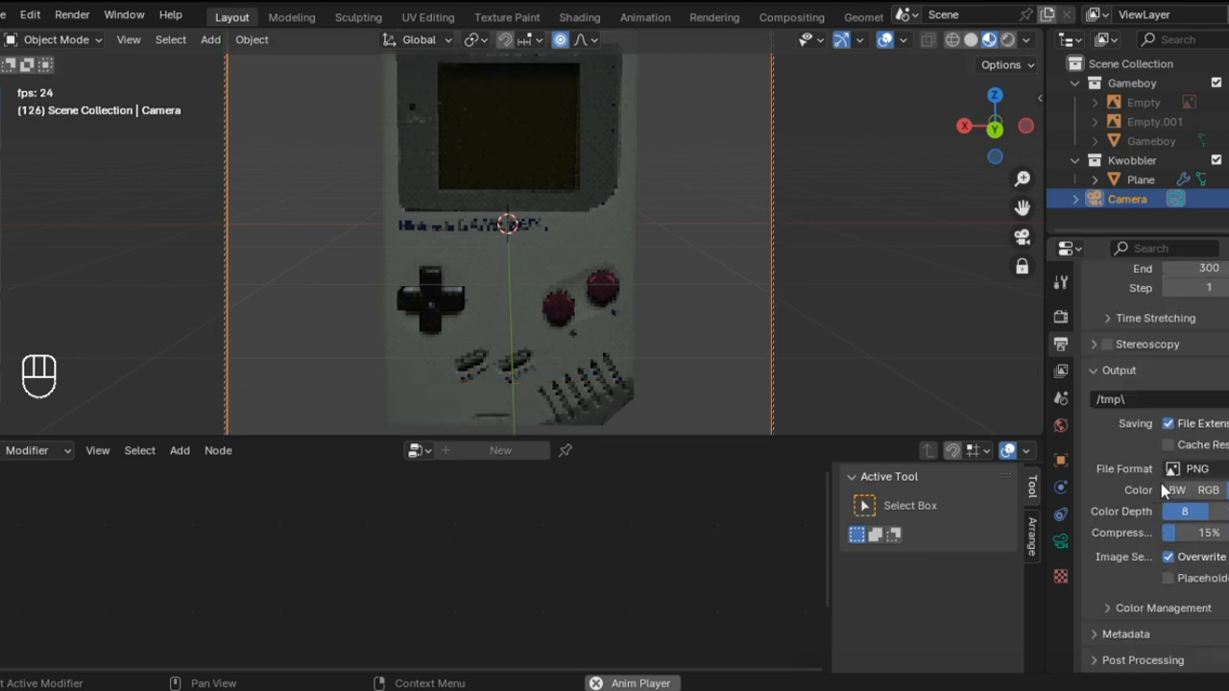
{"action": "scroll", "coordinate": [1159, 490], "scroll_direction": "up", "scroll_amount": 4}
{"action": "scroll", "coordinate": [1159, 496], "scroll_direction": "down", "scroll_amount": 2}
{"action": "left_click_drag", "start_coordinate": [1197, 548], "coordinate": [1148, 542]}
{"action": "scroll", "coordinate": [1119, 544], "scroll_direction": "up", "scroll_amount": 1}
{"action": "scroll", "coordinate": [1119, 544], "scroll_direction": "up", "scroll_amount": 6}
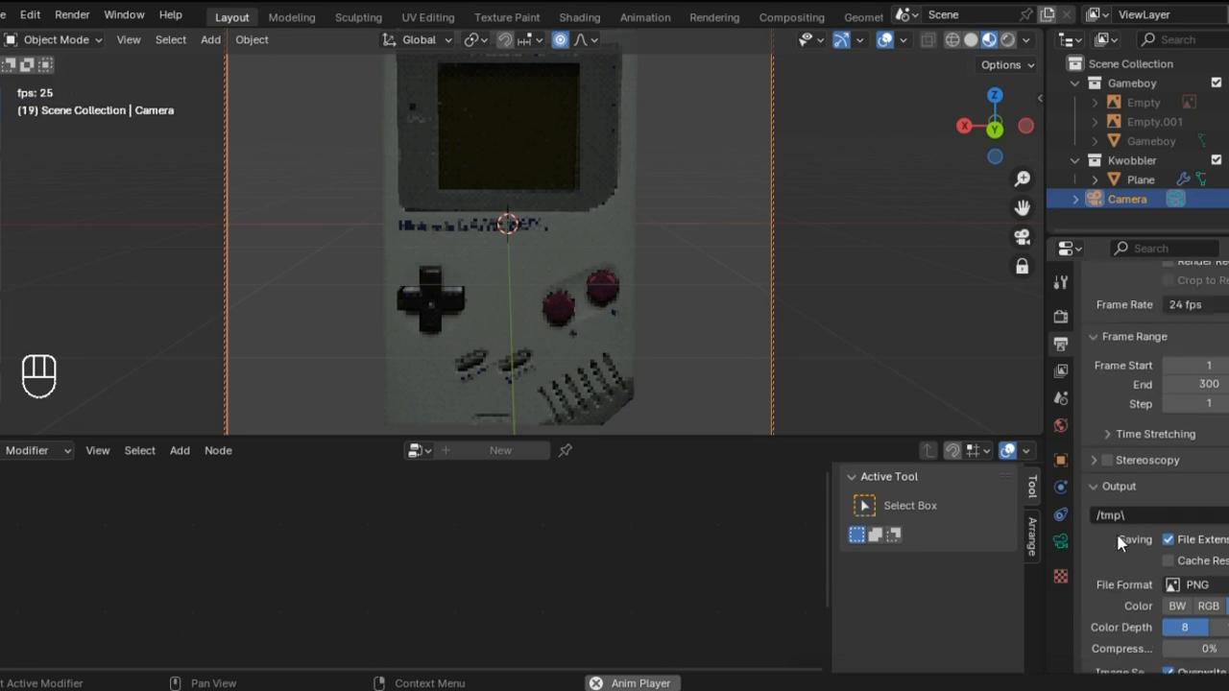
{"action": "scroll", "coordinate": [1116, 534], "scroll_direction": "down", "scroll_amount": 6}
{"action": "scroll", "coordinate": [1116, 536], "scroll_direction": "up", "scroll_amount": 1}
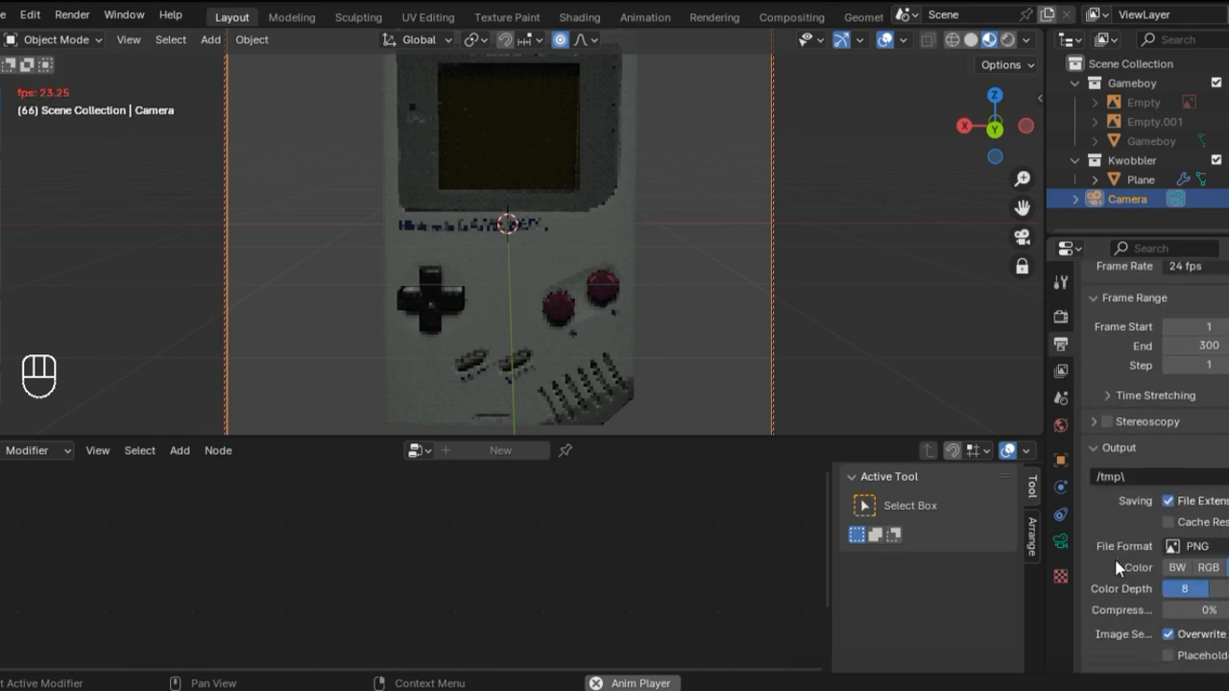
Step: Set the output file format to FFmpeg Video, then stop the playback and leave the camera view
{"action": "left_click", "coordinate": [1199, 550]}
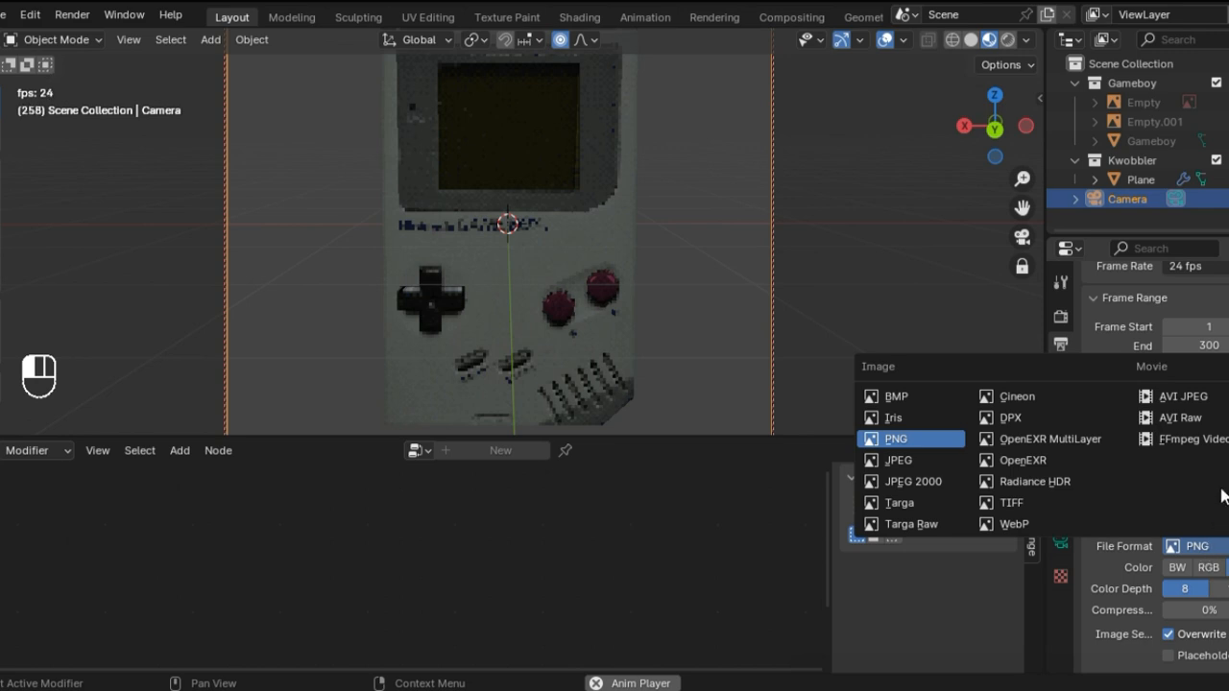
{"action": "left_click", "coordinate": [1189, 439]}
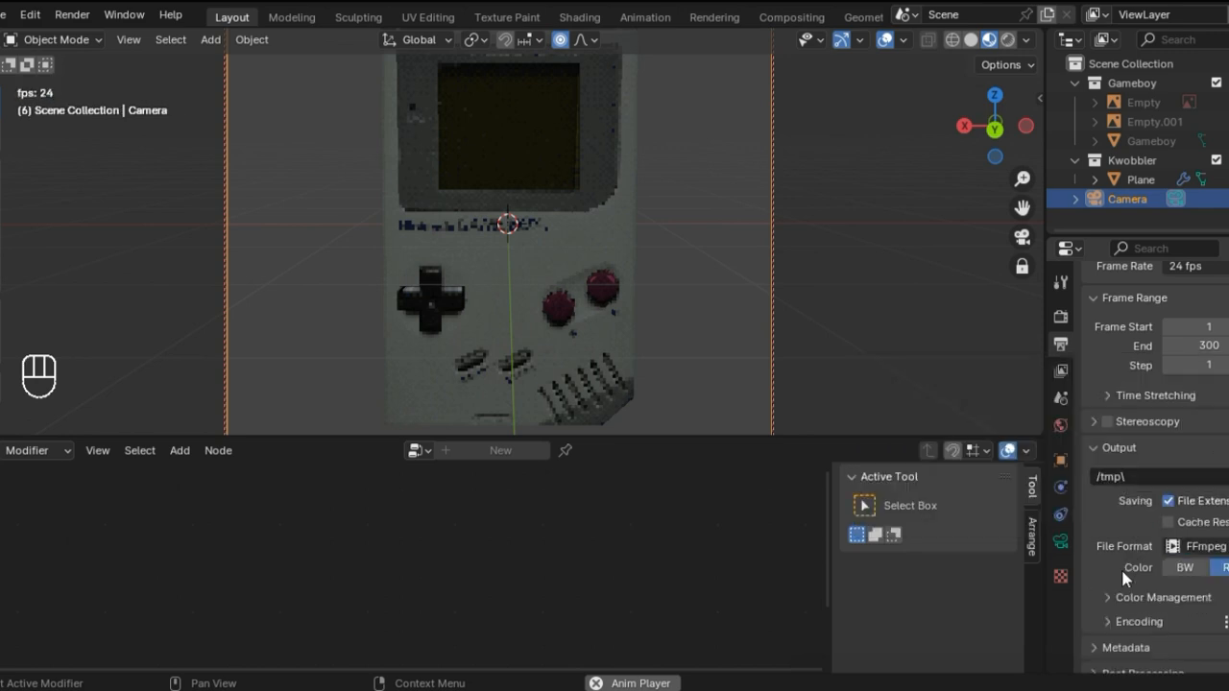
{"action": "left_click", "coordinate": [1122, 597]}
{"action": "scroll", "coordinate": [1121, 590], "scroll_direction": "down", "scroll_amount": 5}
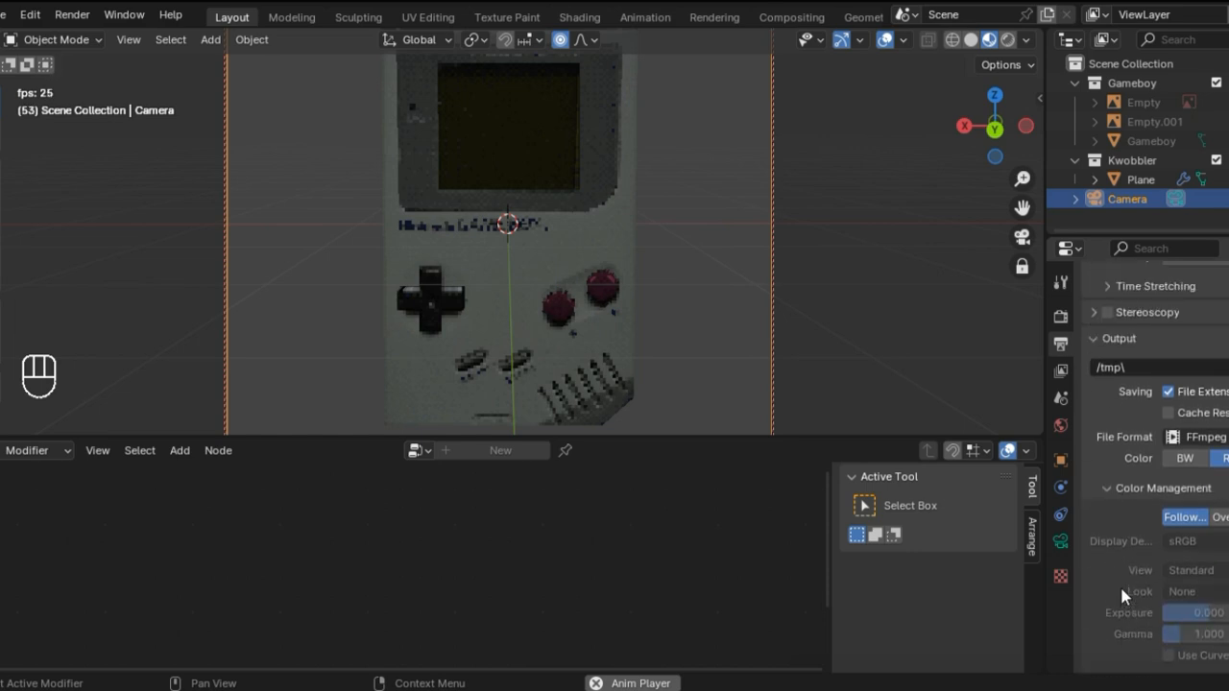
{"action": "scroll", "coordinate": [1123, 576], "scroll_direction": "up", "scroll_amount": 2}
{"action": "left_click", "coordinate": [1133, 526]}
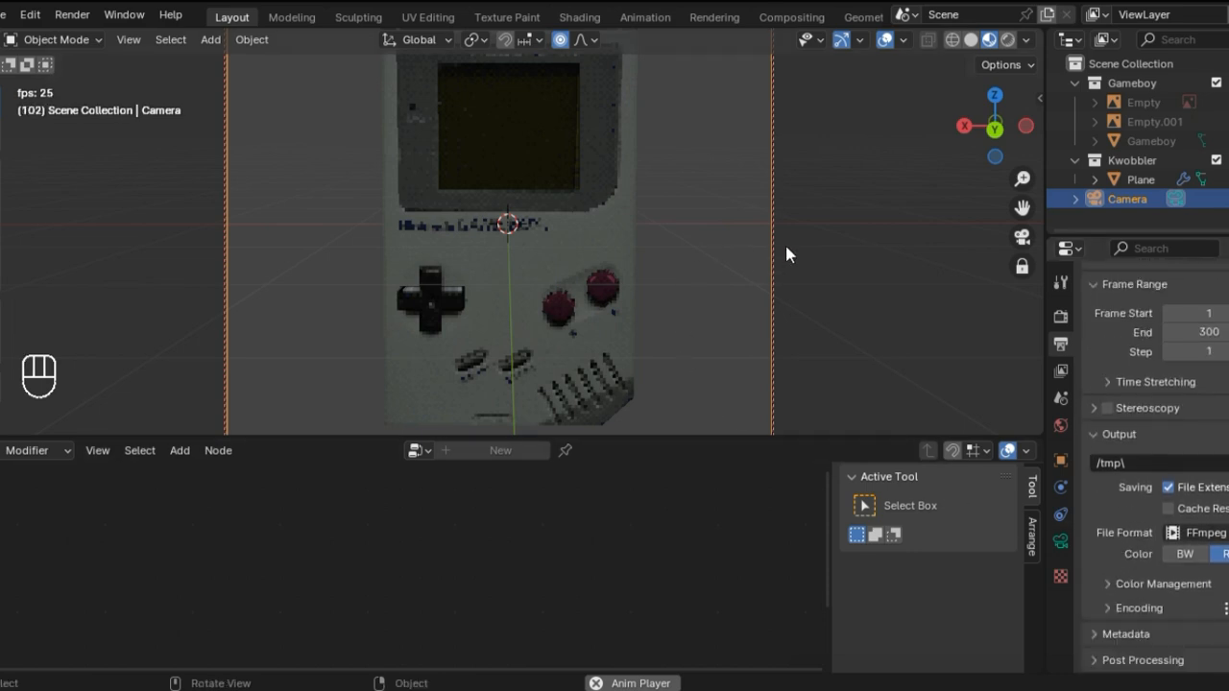
{"action": "key", "text": "space"}
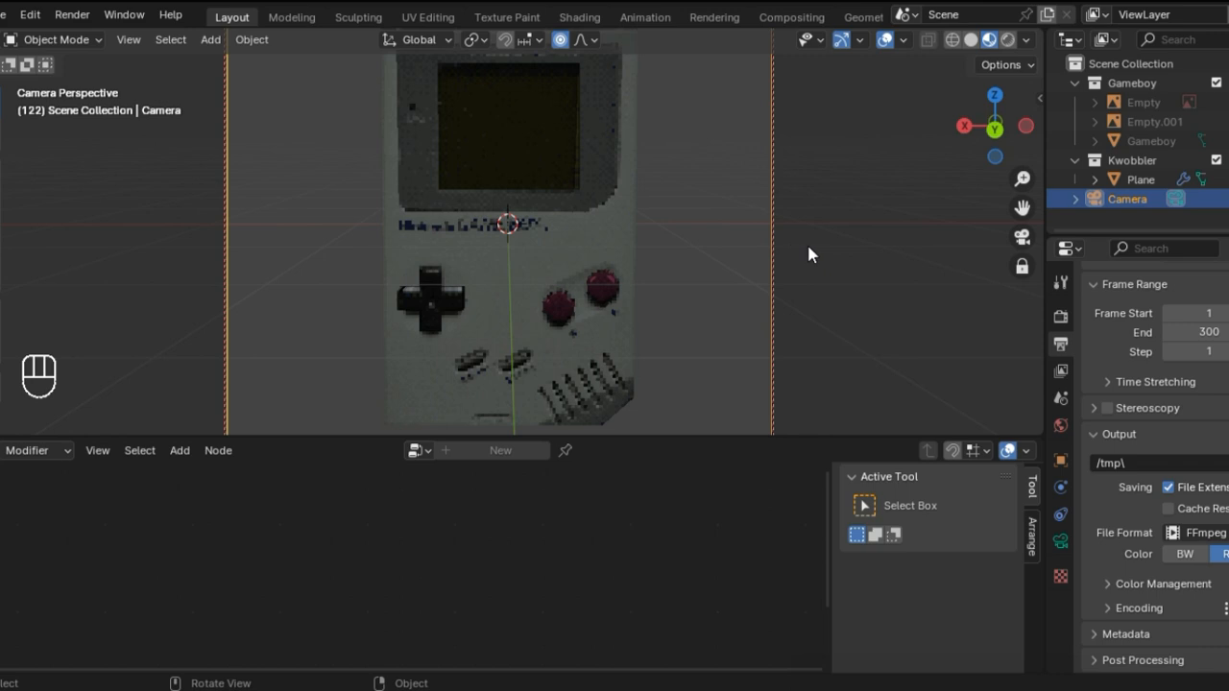
{"action": "key", "text": "KP_0"}
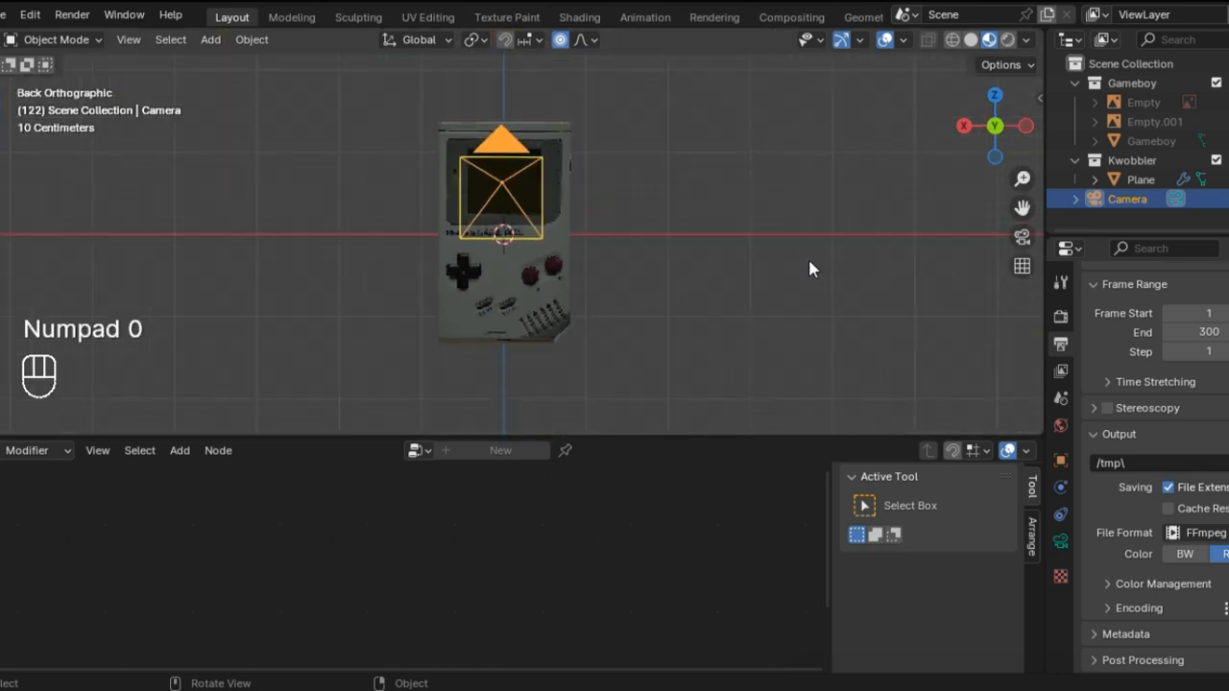
Step: Search the add-on preferences for "tri", examine the Tri-lighting add-on's details, then clear the search and close the preferences
{"action": "middle_click_drag", "start_coordinate": [810, 261], "coordinate": [769, 287]}
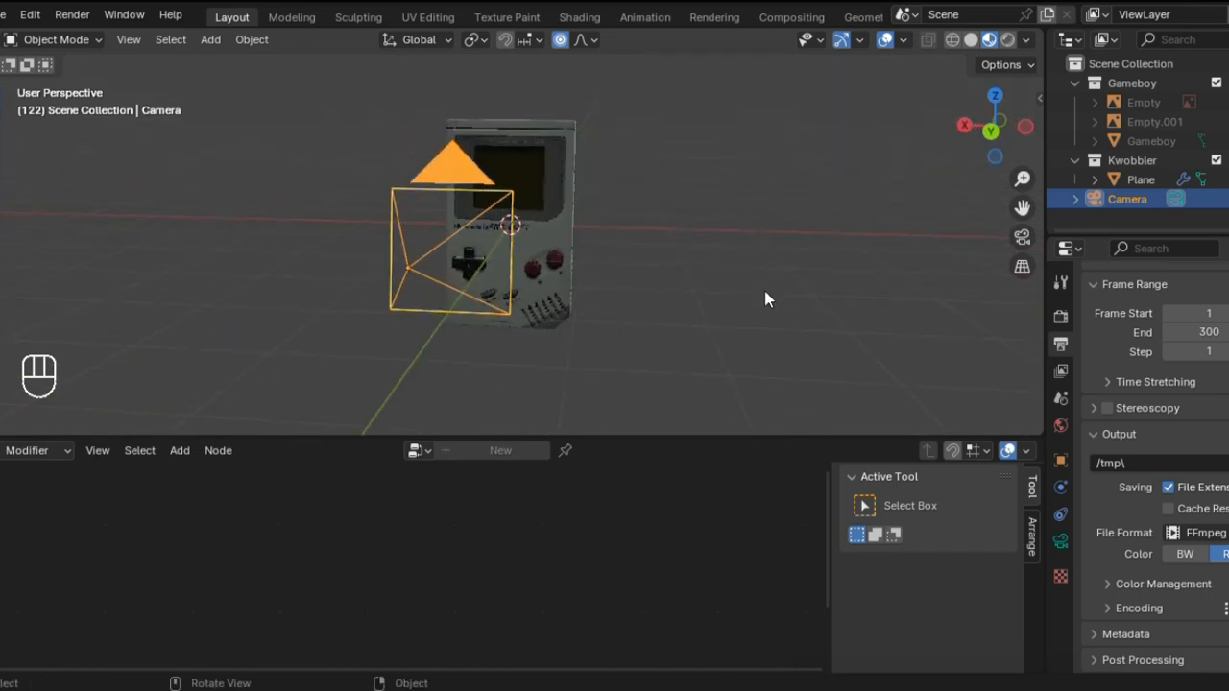
{"action": "left_click", "coordinate": [30, 15]}
{"action": "left_click", "coordinate": [69, 265]}
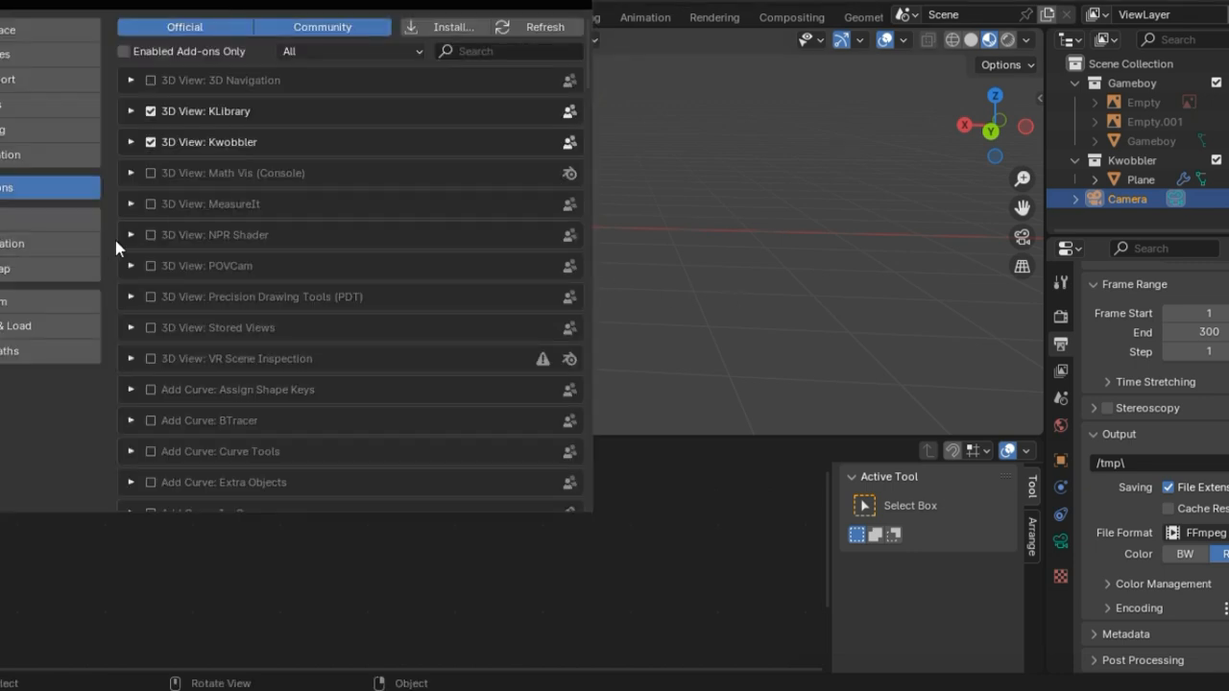
{"action": "left_click", "coordinate": [473, 51]}
{"action": "type", "text": "tri"}
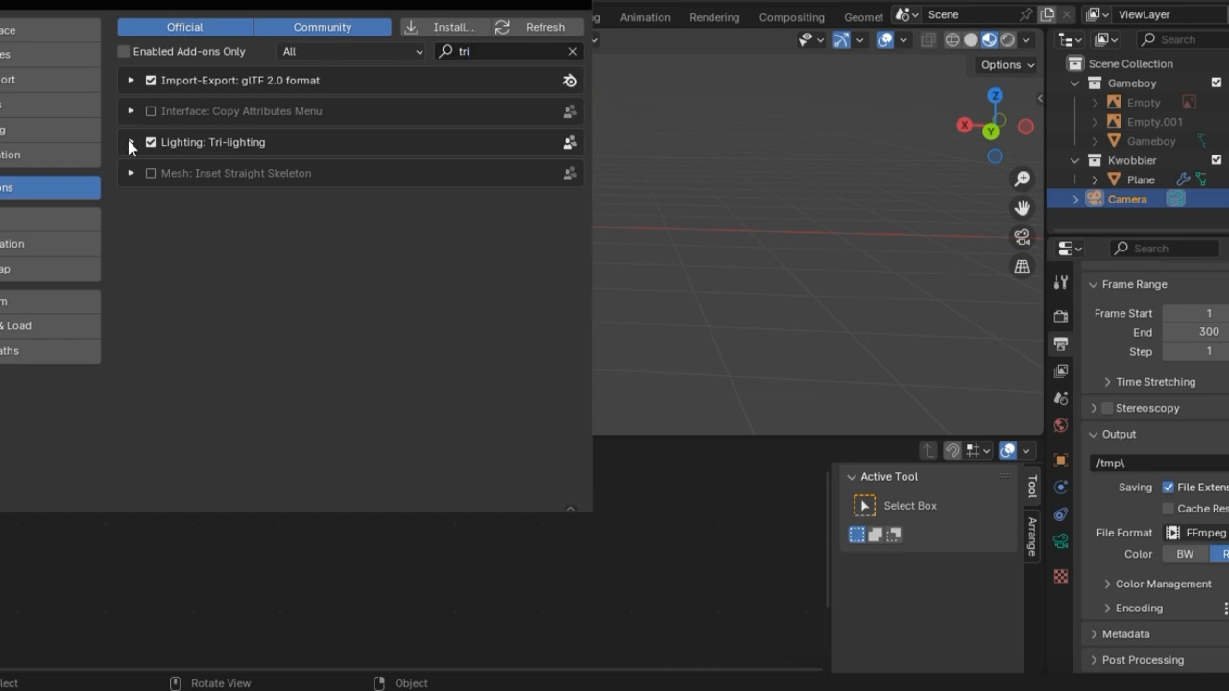
{"action": "left_click", "coordinate": [131, 143]}
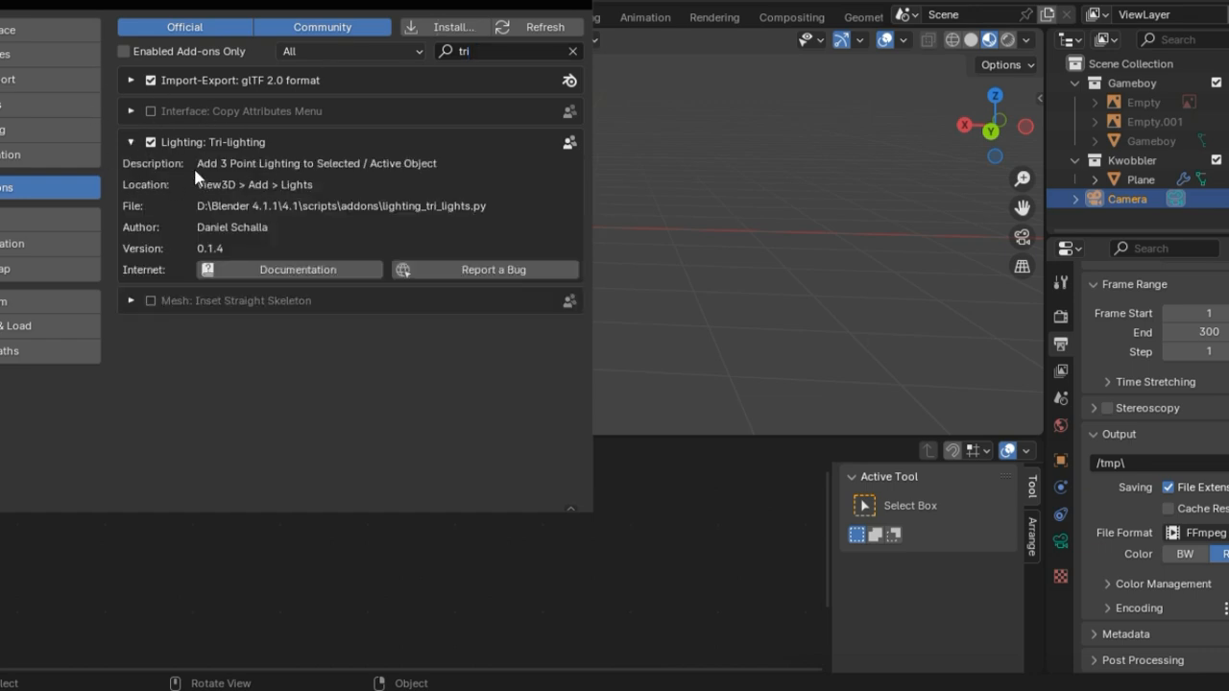
{"action": "left_click", "coordinate": [573, 51]}
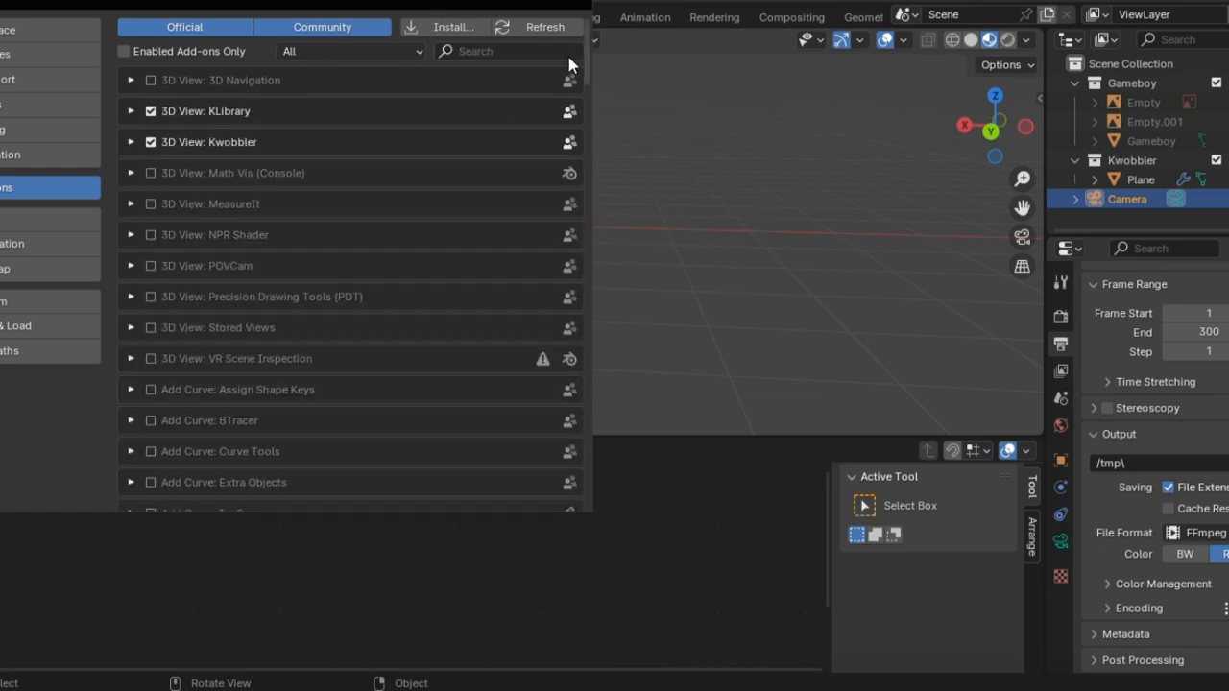
{"action": "left_click", "coordinate": [577, 9]}
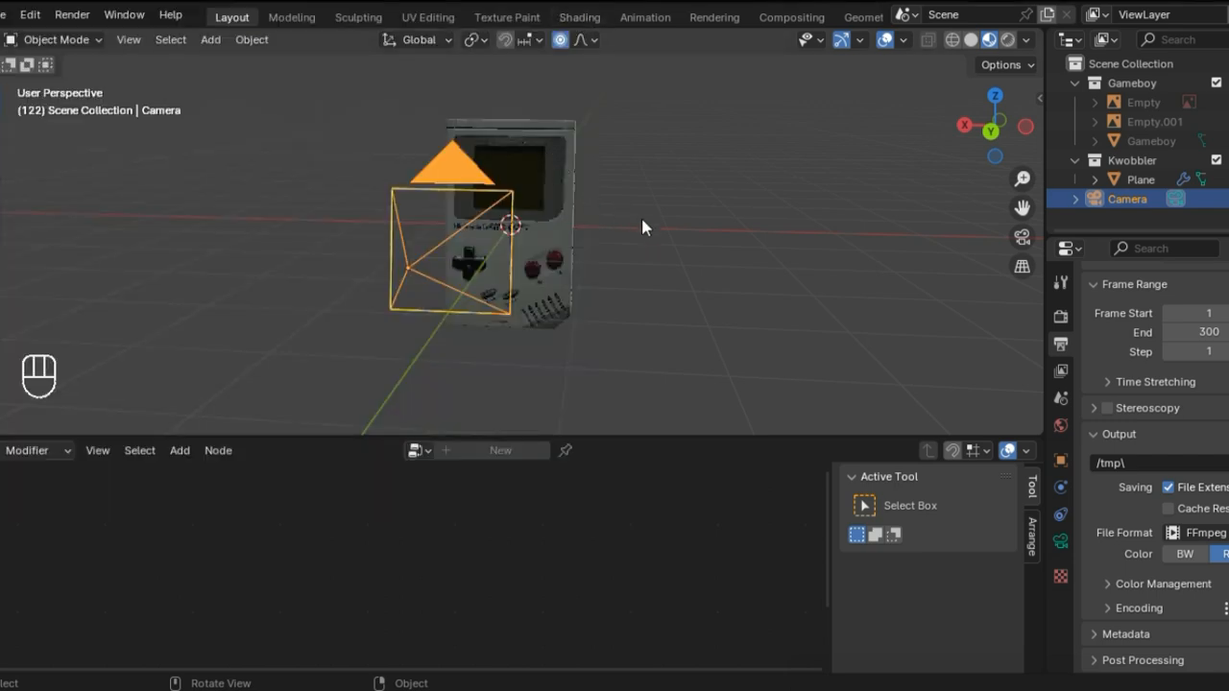
Step: Try to add 3 Point Lights while the camera is the selected object
{"action": "key", "text": "shift+a"}
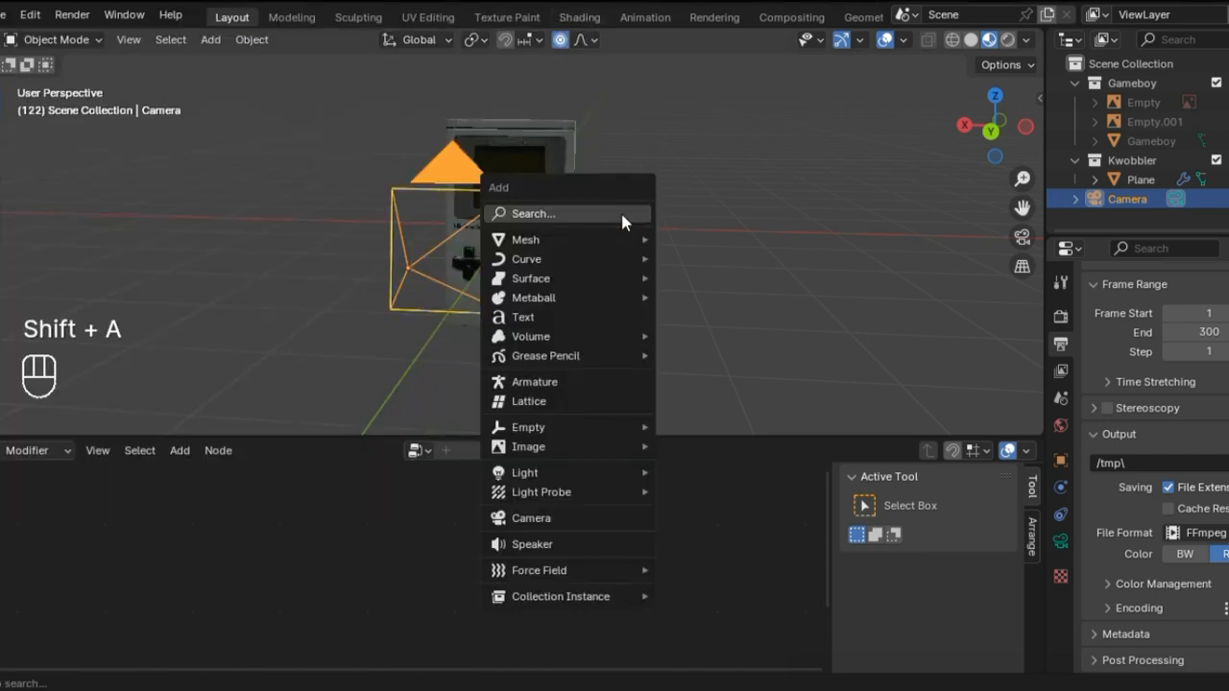
{"action": "mouse_move", "coordinate": [586, 473]}
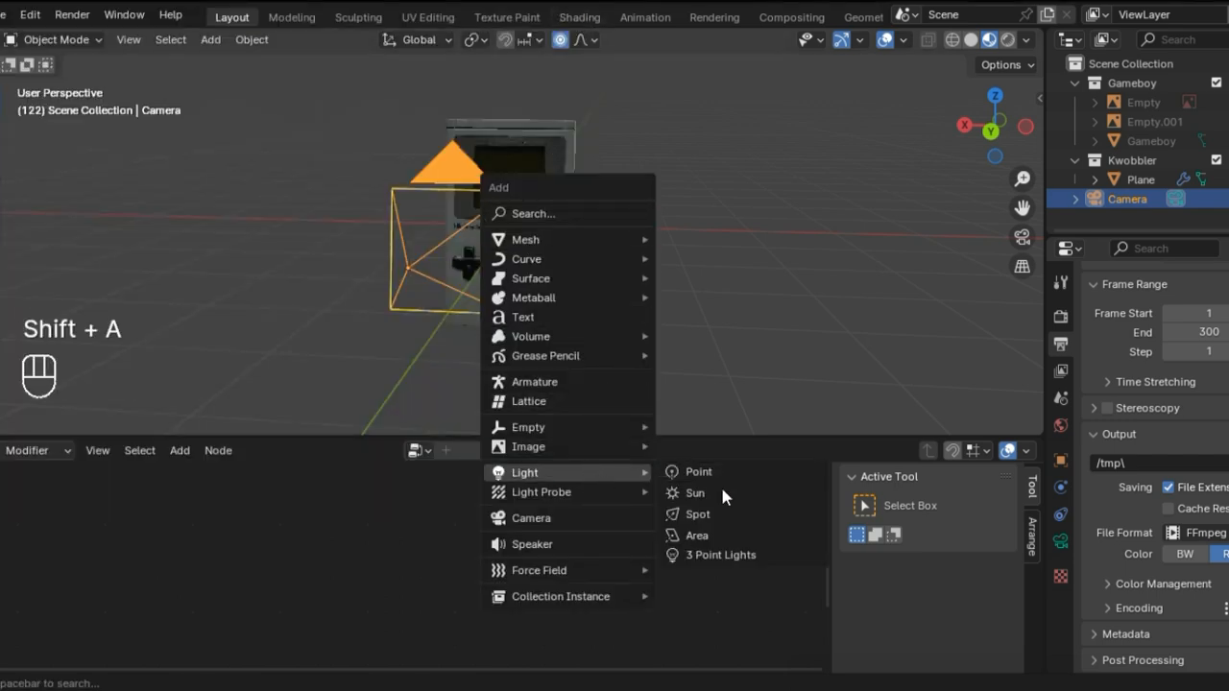
{"action": "left_click", "coordinate": [729, 554]}
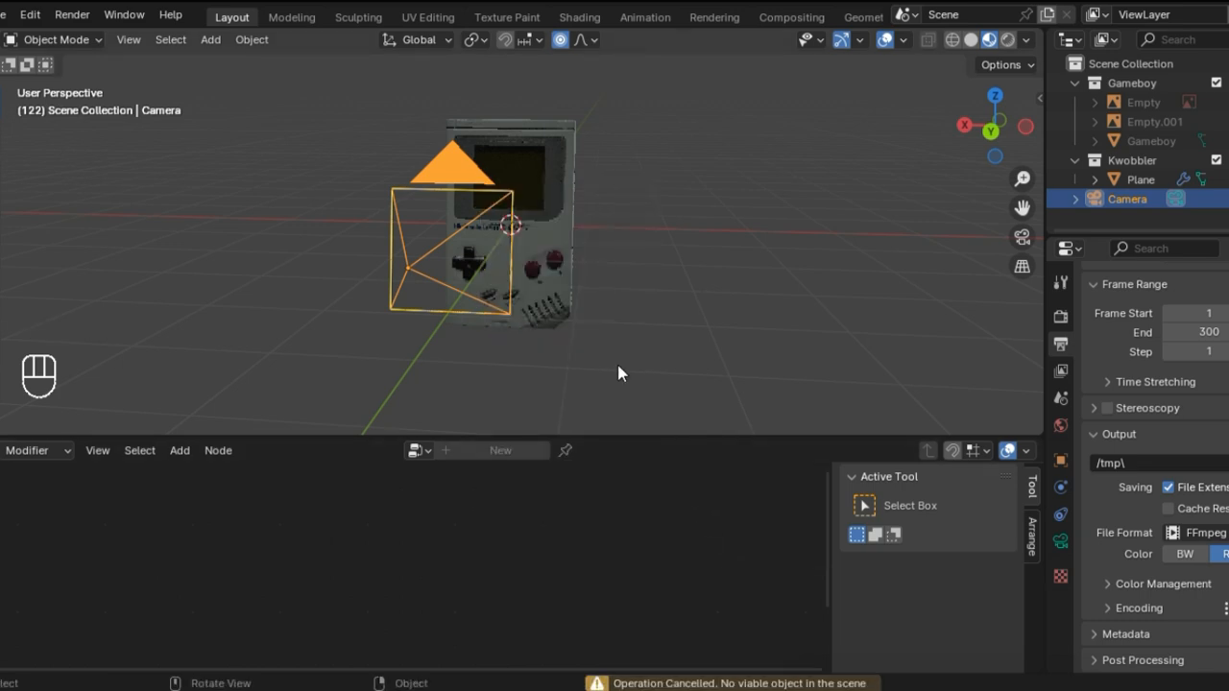
Step: Select the Game Boy model and add 3 Point Lights around it
{"action": "left_click", "coordinate": [548, 196]}
{"action": "key", "text": "shift+a"}
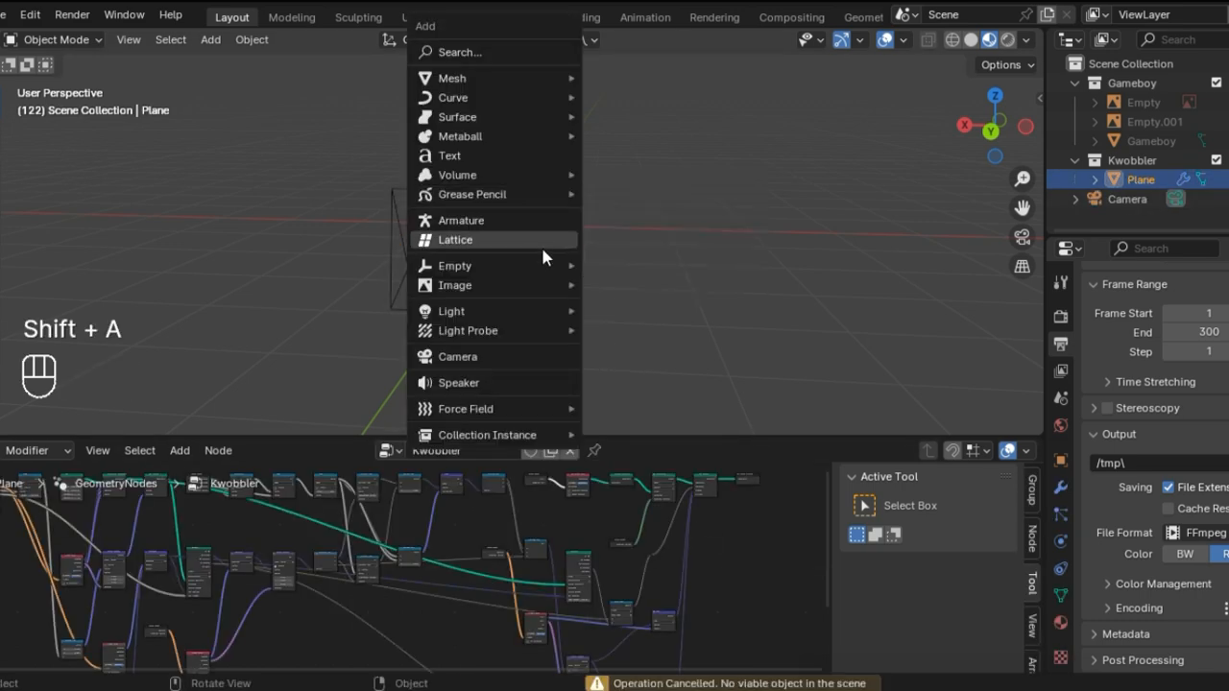
{"action": "mouse_move", "coordinate": [534, 311]}
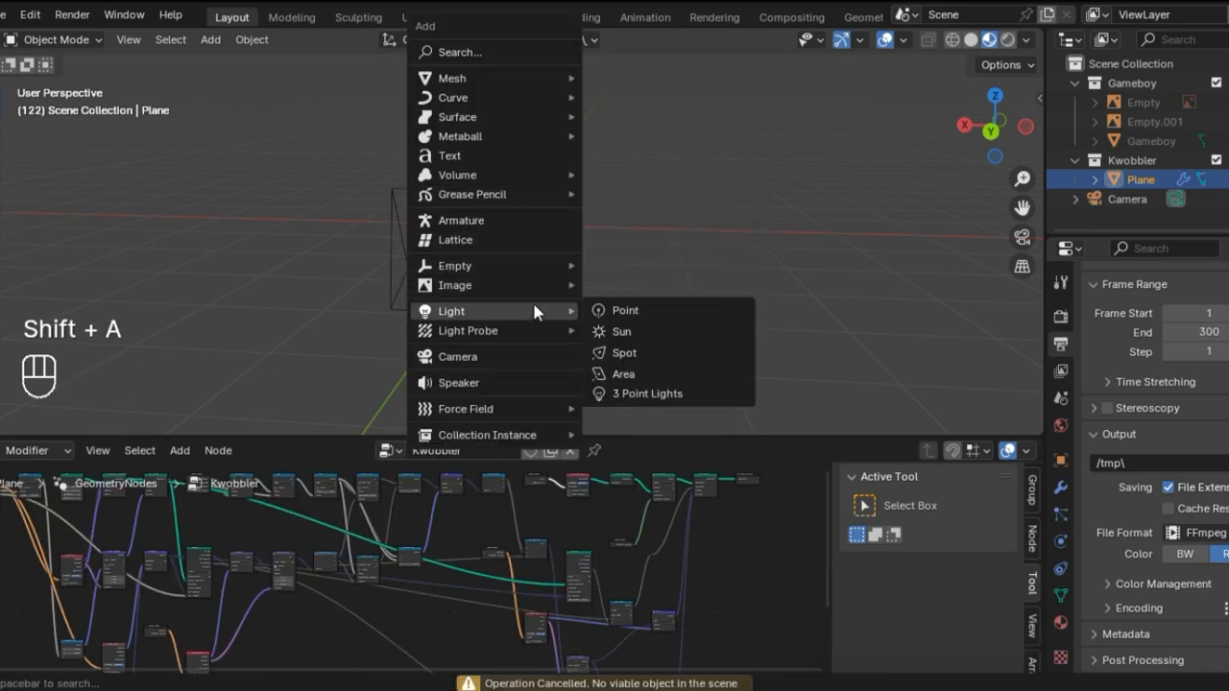
{"action": "left_click", "coordinate": [649, 393]}
{"action": "scroll", "coordinate": [604, 280], "scroll_direction": "down", "scroll_amount": 3}
{"action": "middle_click_drag", "start_coordinate": [544, 247], "coordinate": [451, 250]}
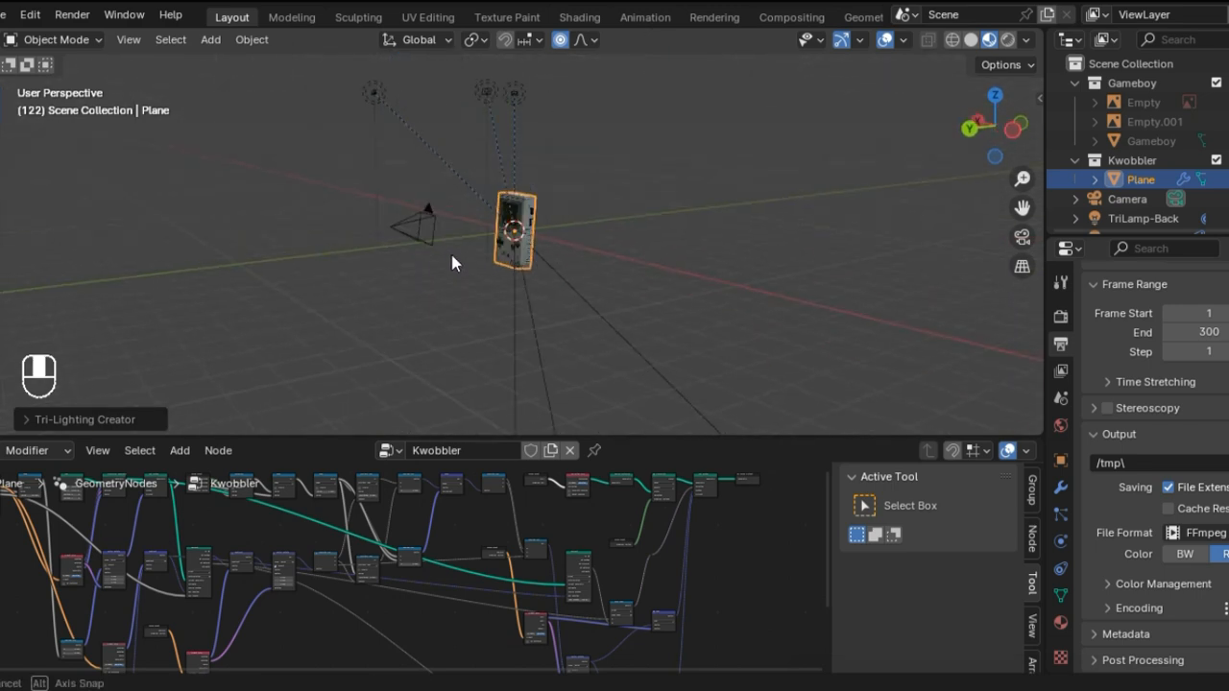
Step: Show the scene in rendered shading and set the Tri-Lighting Creator's Base Energy to 400
{"action": "left_click", "coordinate": [80, 418]}
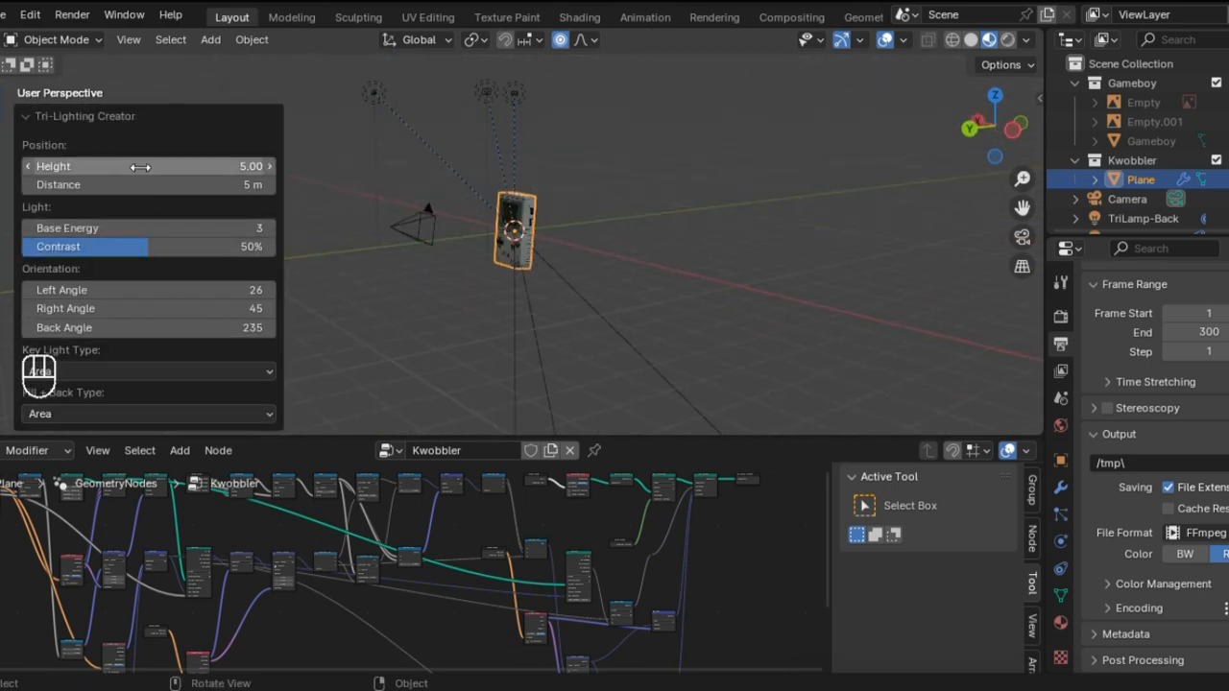
{"action": "left_click_drag", "start_coordinate": [108, 227], "coordinate": [96, 227]}
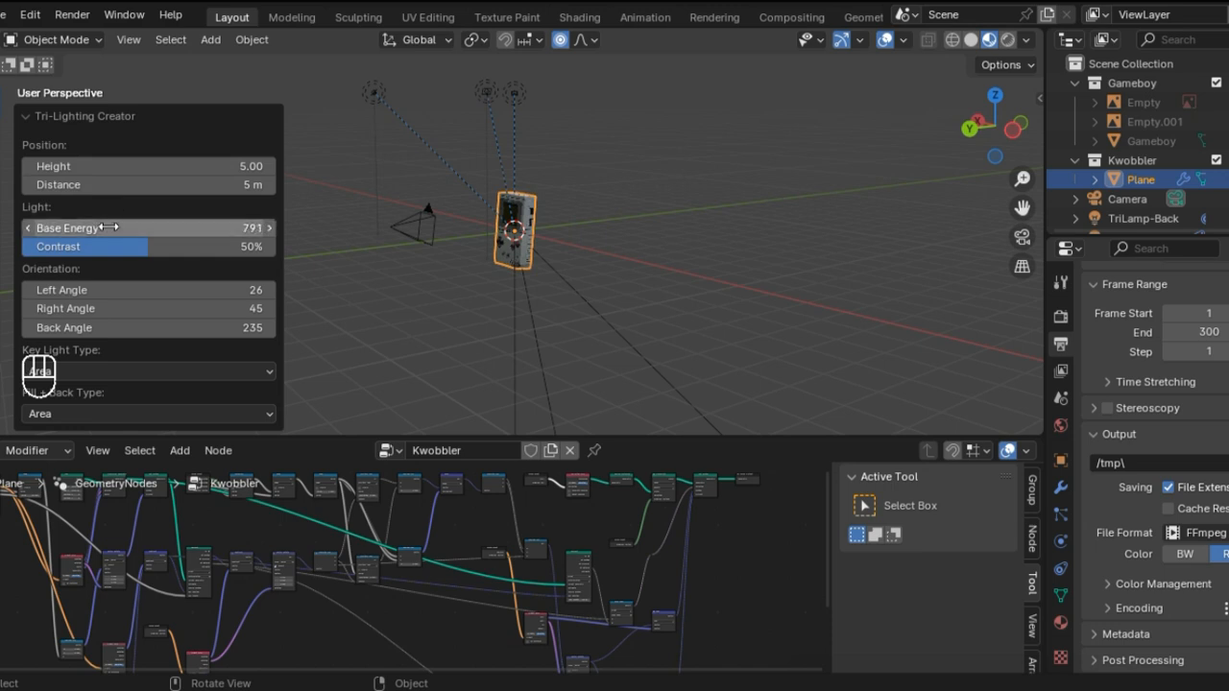
{"action": "left_click", "coordinate": [1010, 40]}
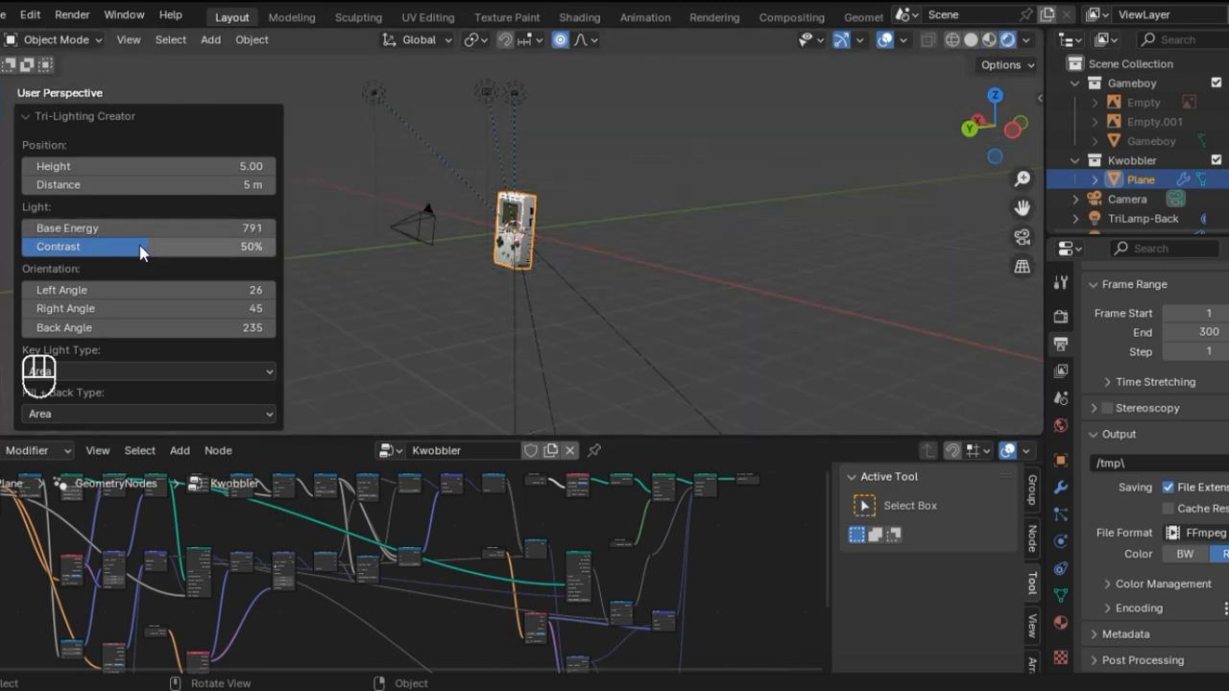
{"action": "mouse_move", "coordinate": [169, 227]}
{"action": "left_mouse_down"}
{"action": "mouse_move", "coordinate": [59, 227]}
{"action": "mouse_move", "coordinate": [82, 227]}
{"action": "left_mouse_up"}
{"action": "left_click", "coordinate": [180, 225]}
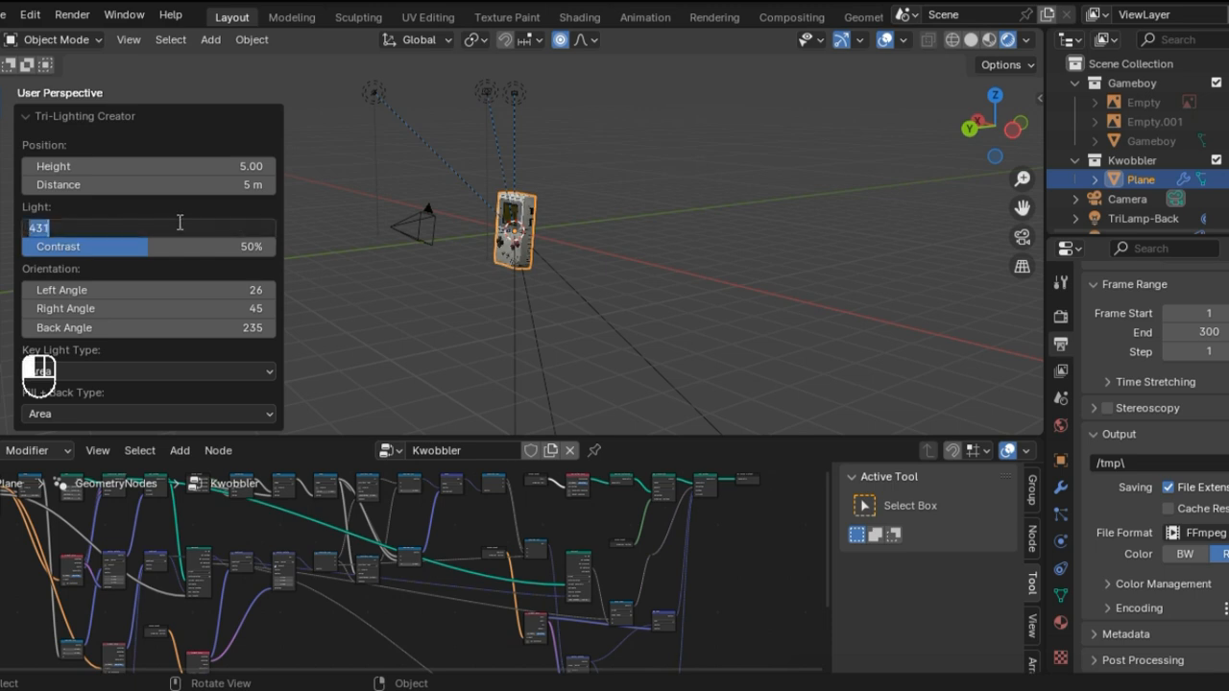
{"action": "type", "text": "400"}
{"action": "key", "text": "Return"}
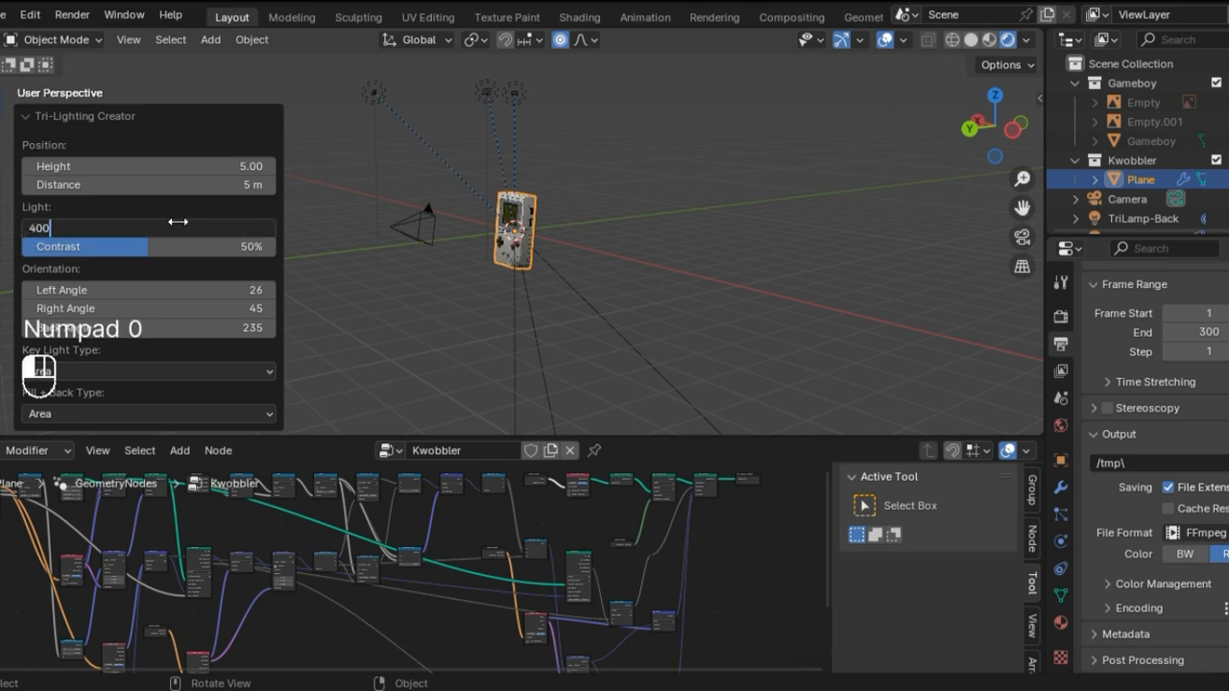
{"action": "scroll", "coordinate": [585, 217], "scroll_direction": "up", "scroll_amount": 5}
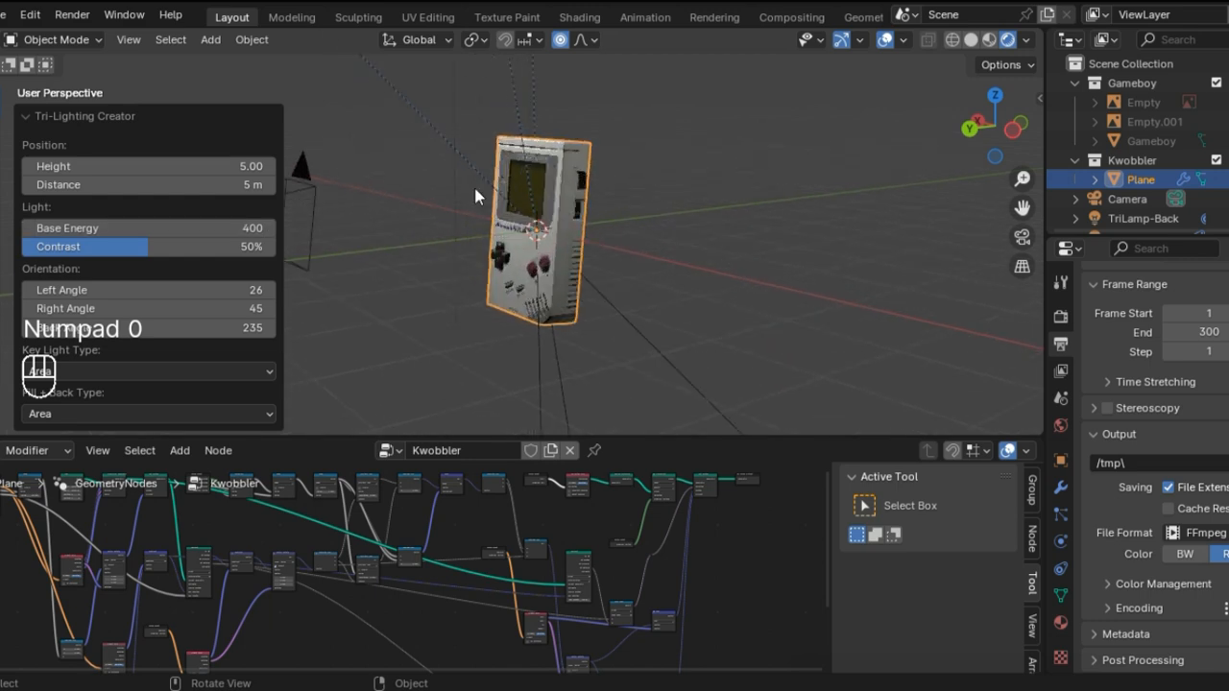
Step: Check the key and fill + back light type options, leave both on Area, and collapse the Tri-Lighting Creator settings
{"action": "left_click", "coordinate": [104, 370]}
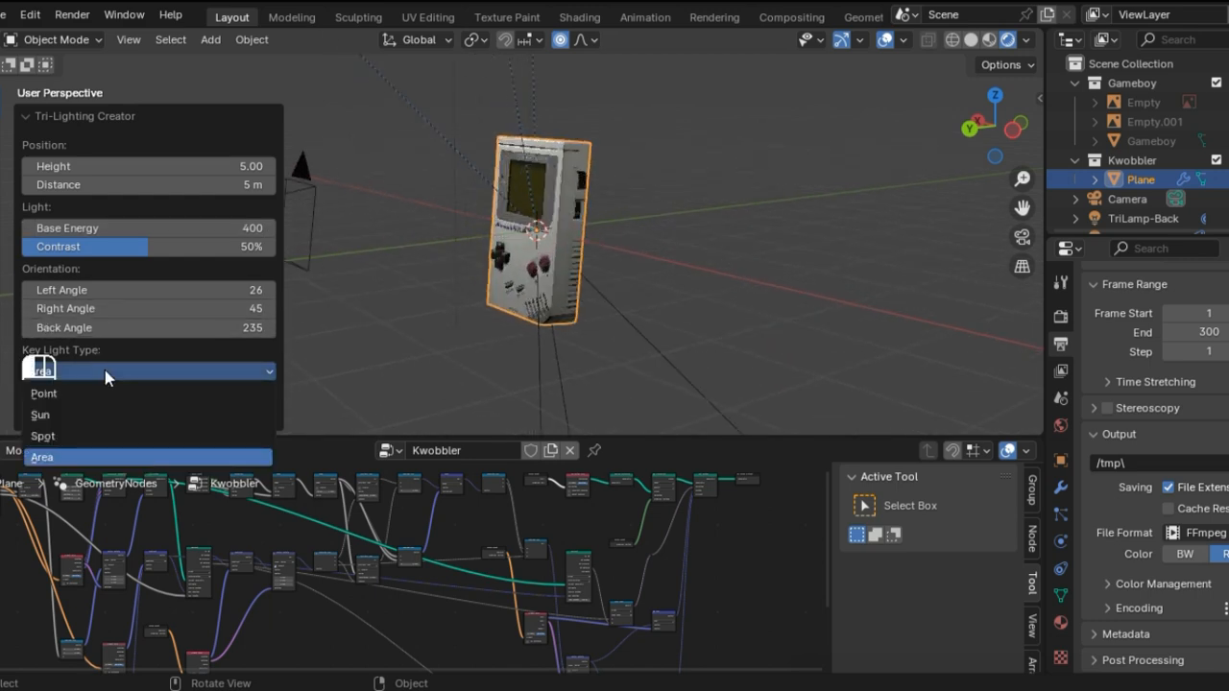
{"action": "left_click", "coordinate": [105, 370]}
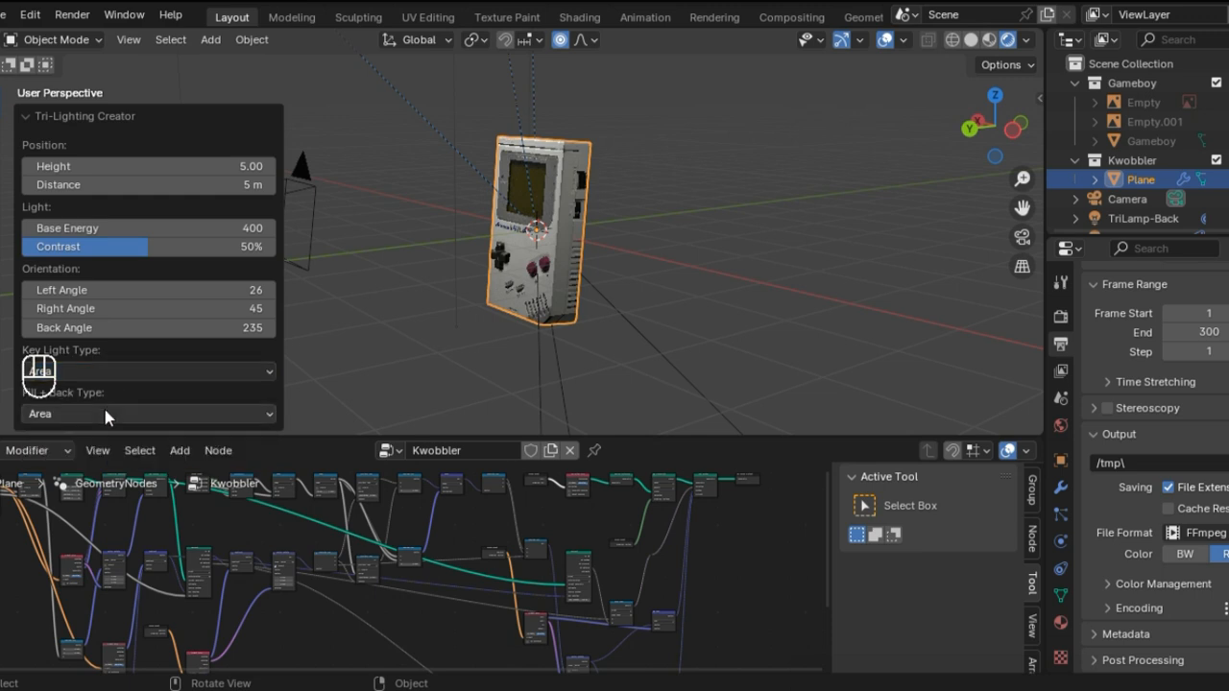
{"action": "left_click", "coordinate": [105, 414]}
{"action": "left_click", "coordinate": [105, 414]}
{"action": "left_click", "coordinate": [30, 119]}
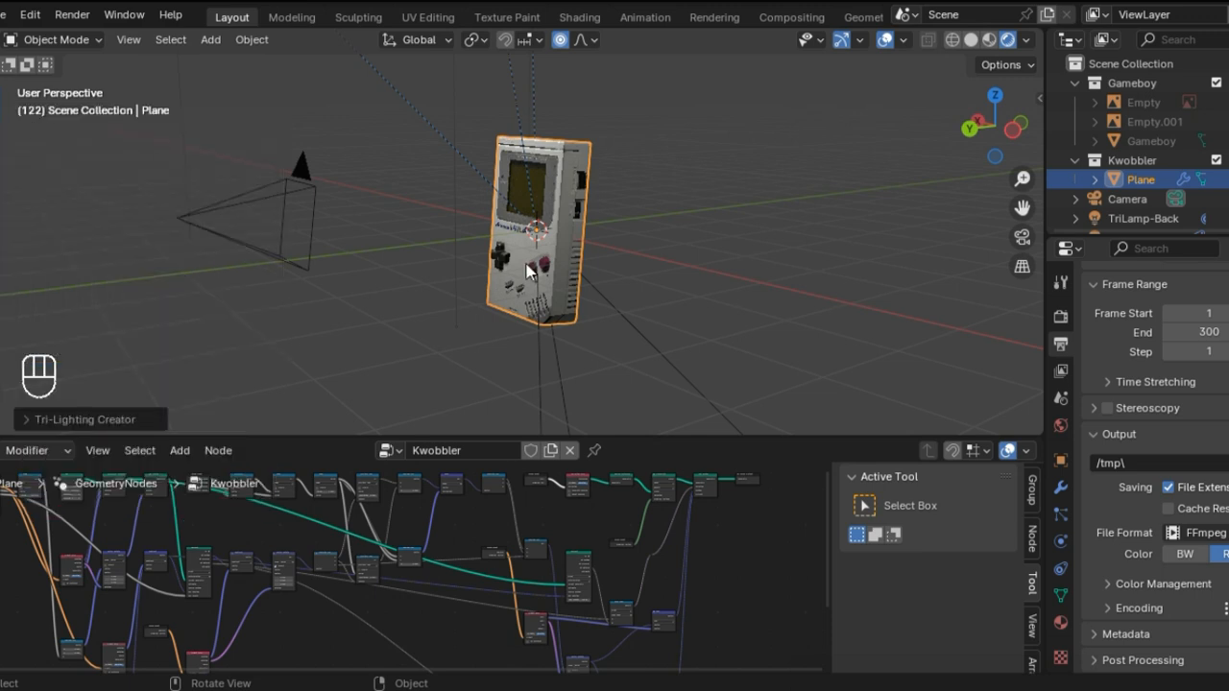
Step: Deselect the Game Boy, view it through the camera, and enlarge the 3D viewport over the node editor
{"action": "left_click", "coordinate": [689, 290]}
{"action": "middle_click_drag", "start_coordinate": [689, 290], "coordinate": [695, 255]}
{"action": "key", "text": "KP_0"}
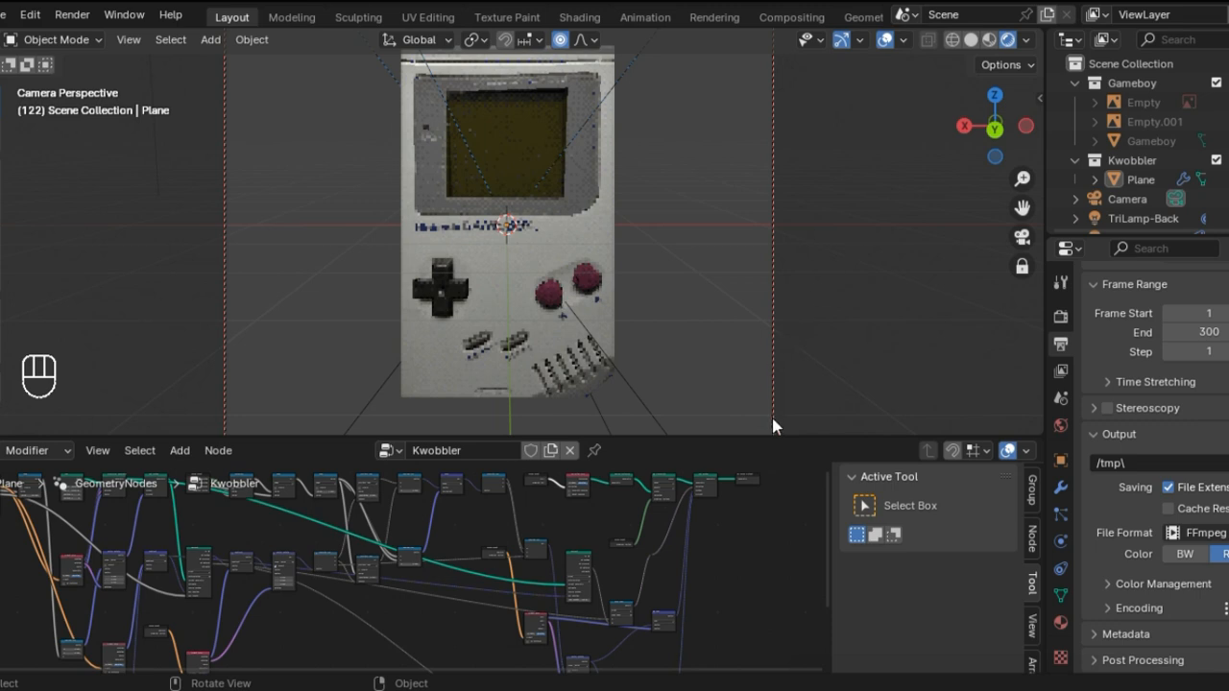
{"action": "left_click_drag", "start_coordinate": [775, 438], "coordinate": [777, 651]}
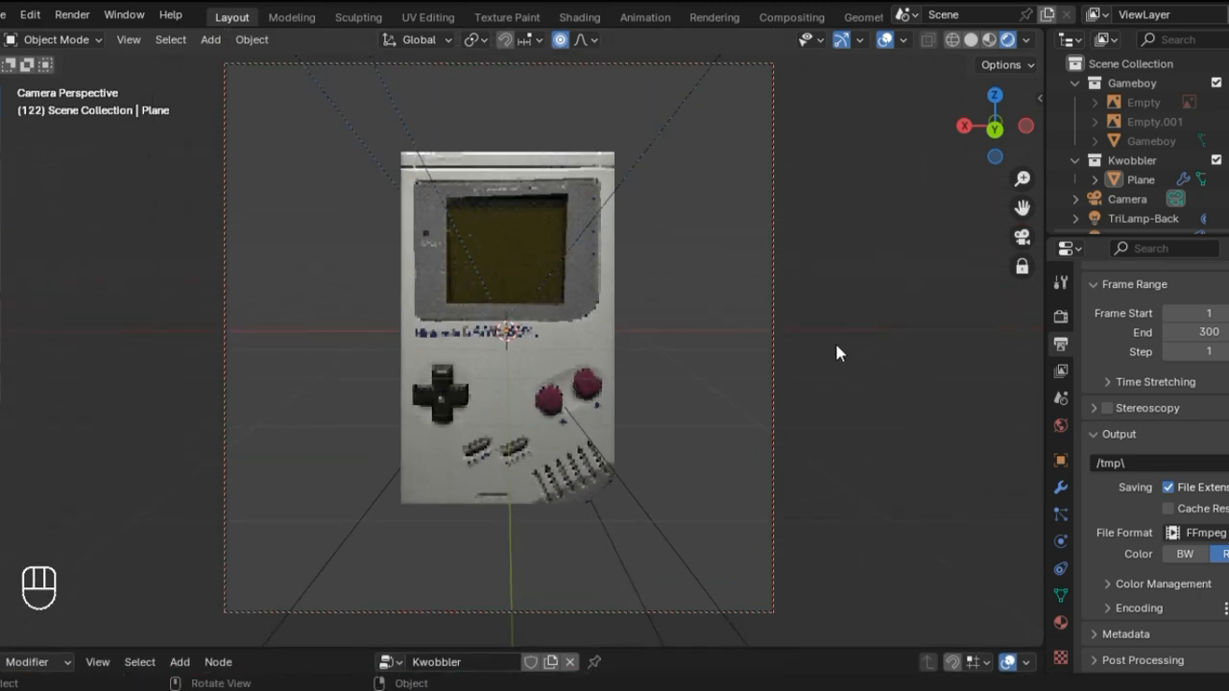
Step: Review the Game Boy plane's Kwobbler modifier settings, then deselect it and leave the camera view
{"action": "left_click", "coordinate": [1138, 180]}
{"action": "left_click", "coordinate": [1060, 487]}
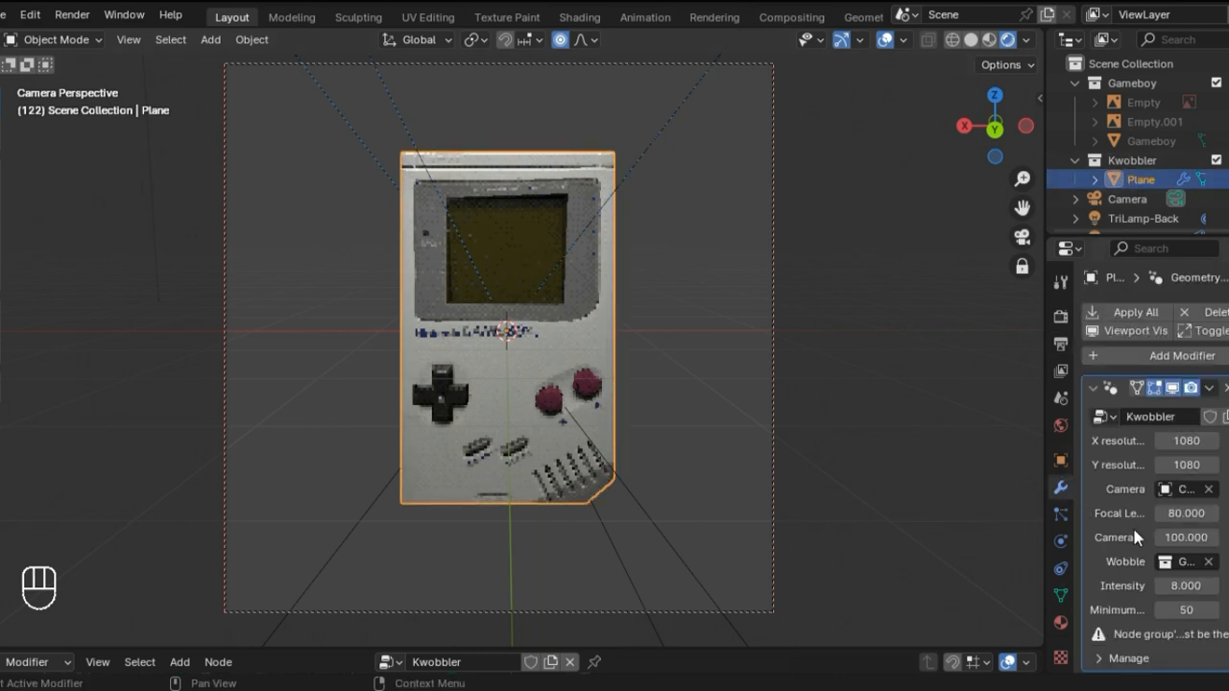
{"action": "left_click", "coordinate": [854, 328]}
{"action": "key", "text": "KP_0"}
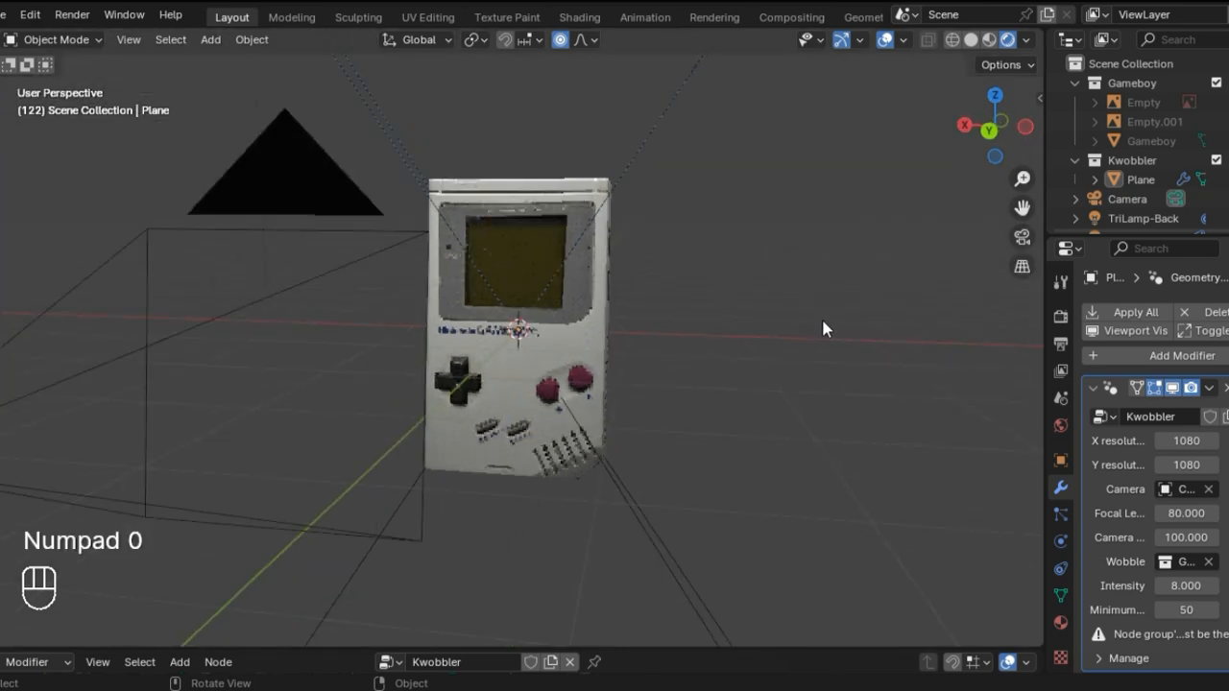
Step: Select the back light behind the Game Boy and open its light settings
{"action": "left_click", "coordinate": [347, 114]}
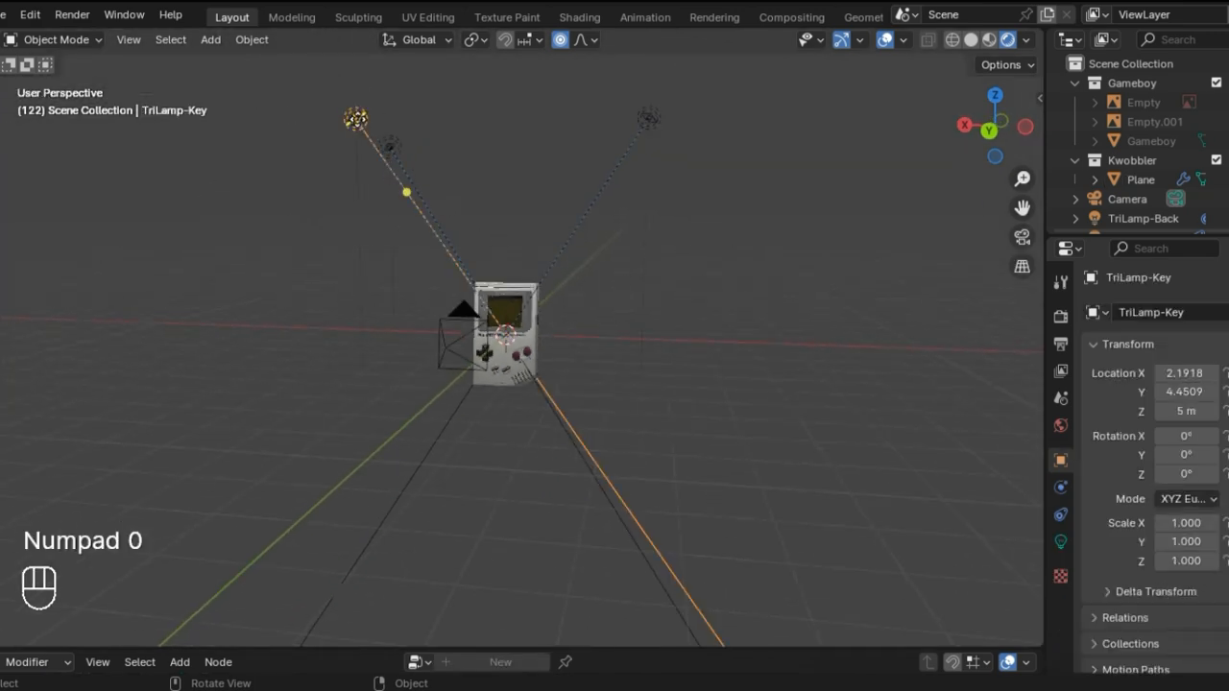
{"action": "middle_click_drag", "start_coordinate": [348, 115], "coordinate": [672, 348]}
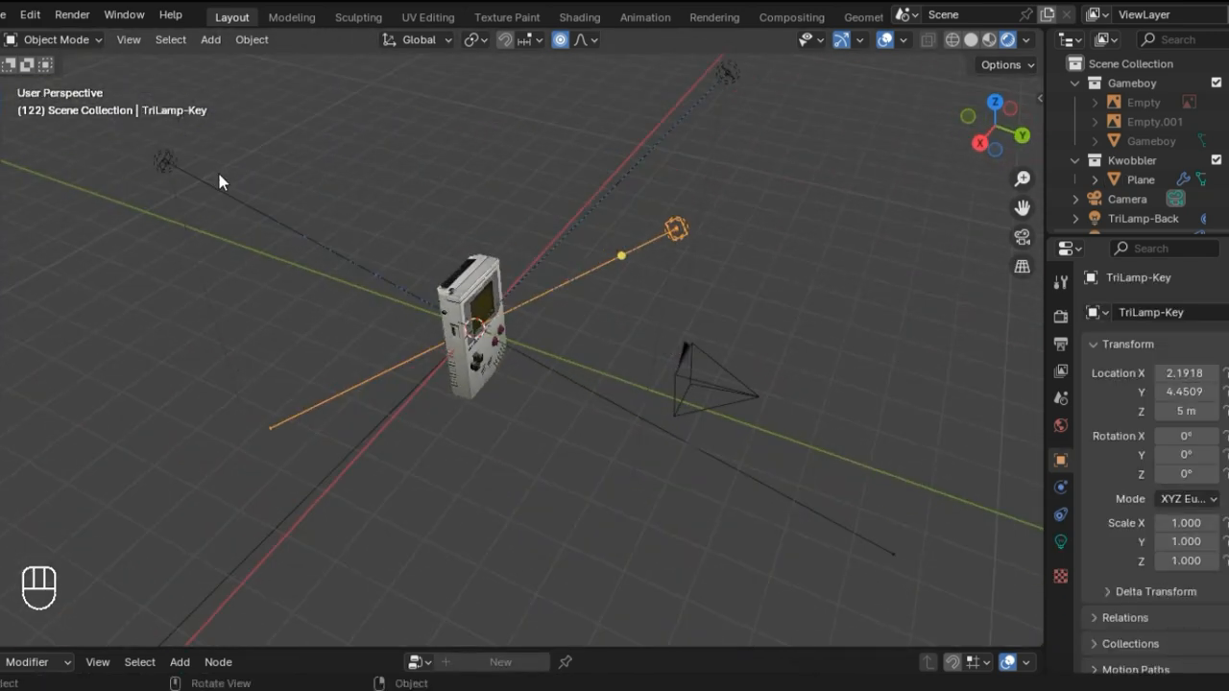
{"action": "left_click", "coordinate": [165, 159]}
{"action": "middle_click_drag", "start_coordinate": [664, 396], "coordinate": [592, 384]}
{"action": "left_click", "coordinate": [1060, 541]}
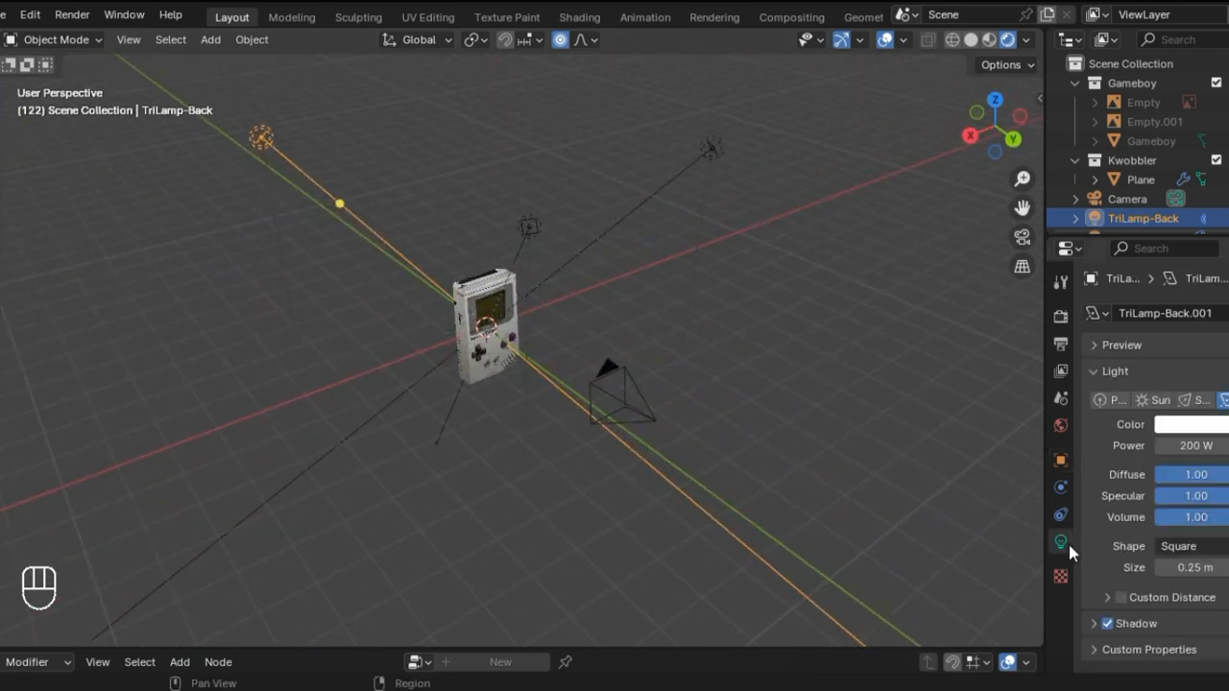
Step: Give the back light a warm orange color with hue 0.090 and saturation 0.715, and inspect the model's side
{"action": "left_click", "coordinate": [1202, 425]}
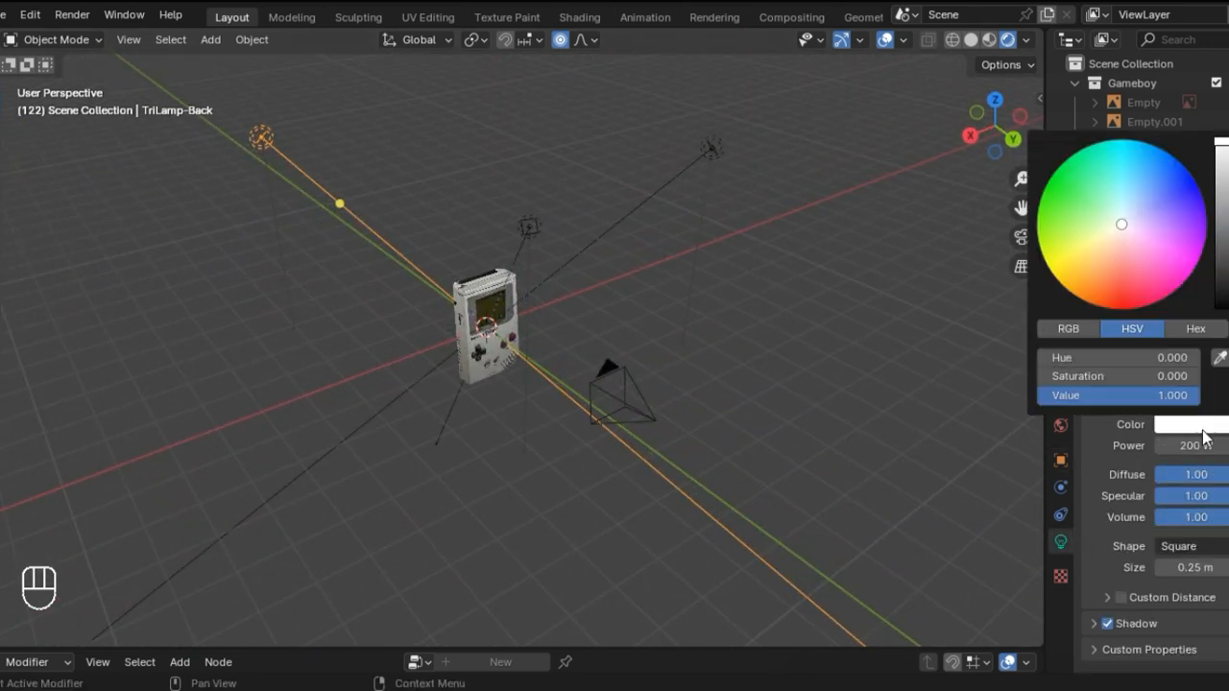
{"action": "mouse_move", "coordinate": [1113, 229]}
{"action": "left_mouse_down"}
{"action": "mouse_move", "coordinate": [1078, 260]}
{"action": "mouse_move", "coordinate": [1098, 253]}
{"action": "left_mouse_up"}
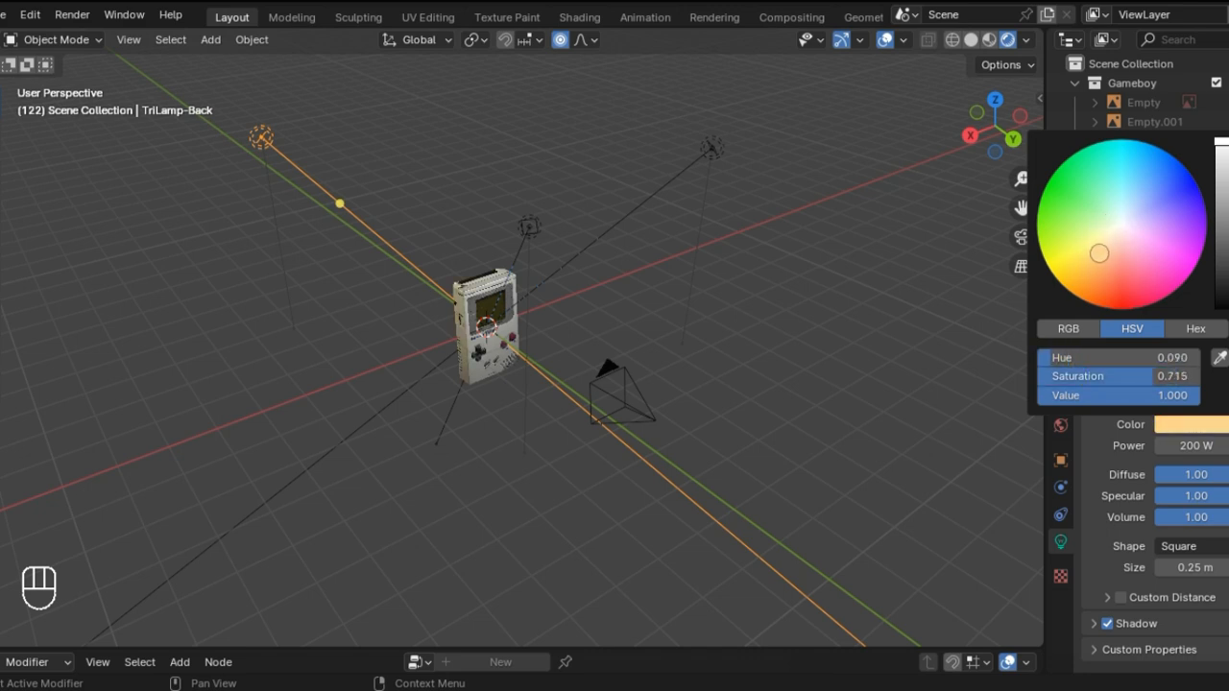
{"action": "scroll", "coordinate": [424, 284], "scroll_direction": "up", "scroll_amount": 3}
{"action": "middle_click_drag", "start_coordinate": [423, 284], "coordinate": [651, 357]}
Step: Change the back light's color to blue with hue 0.631 and saturation 0.978
{"action": "left_click", "coordinate": [1206, 429]}
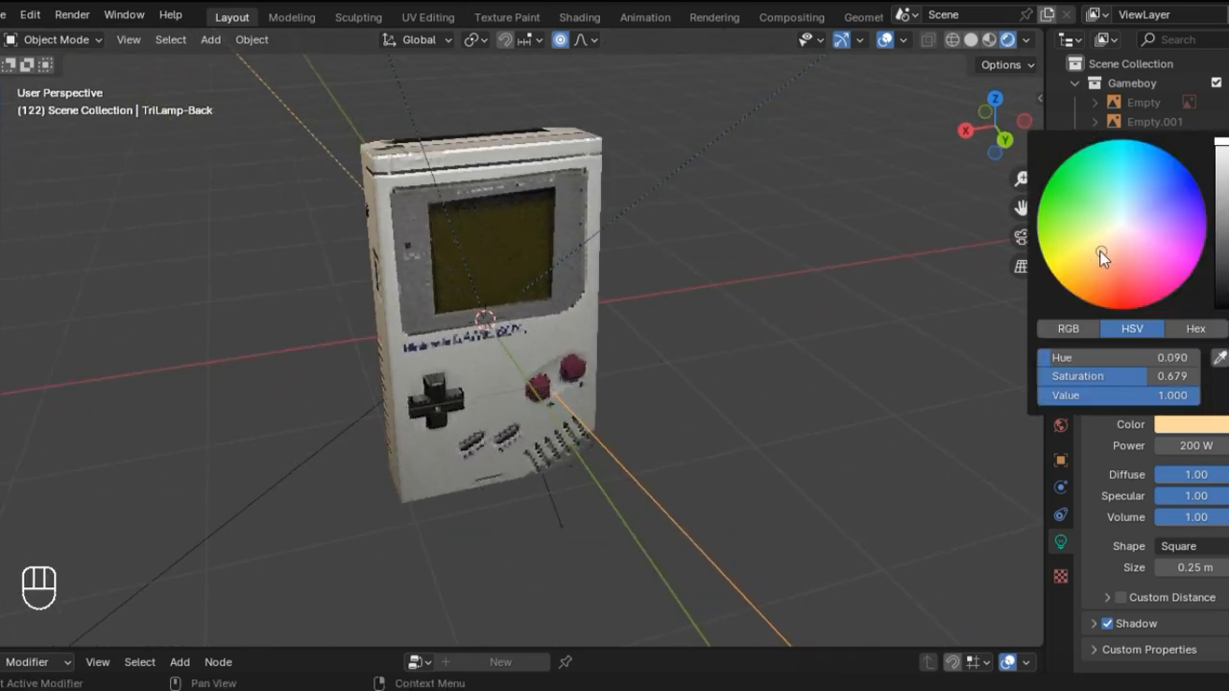
{"action": "mouse_move", "coordinate": [1100, 250]}
{"action": "left_mouse_down"}
{"action": "mouse_move", "coordinate": [1144, 215]}
{"action": "mouse_move", "coordinate": [1147, 182]}
{"action": "mouse_move", "coordinate": [1161, 205]}
{"action": "mouse_move", "coordinate": [1144, 188]}
{"action": "mouse_move", "coordinate": [1178, 180]}
{"action": "mouse_move", "coordinate": [1152, 176]}
{"action": "mouse_move", "coordinate": [1160, 165]}
{"action": "left_mouse_up"}
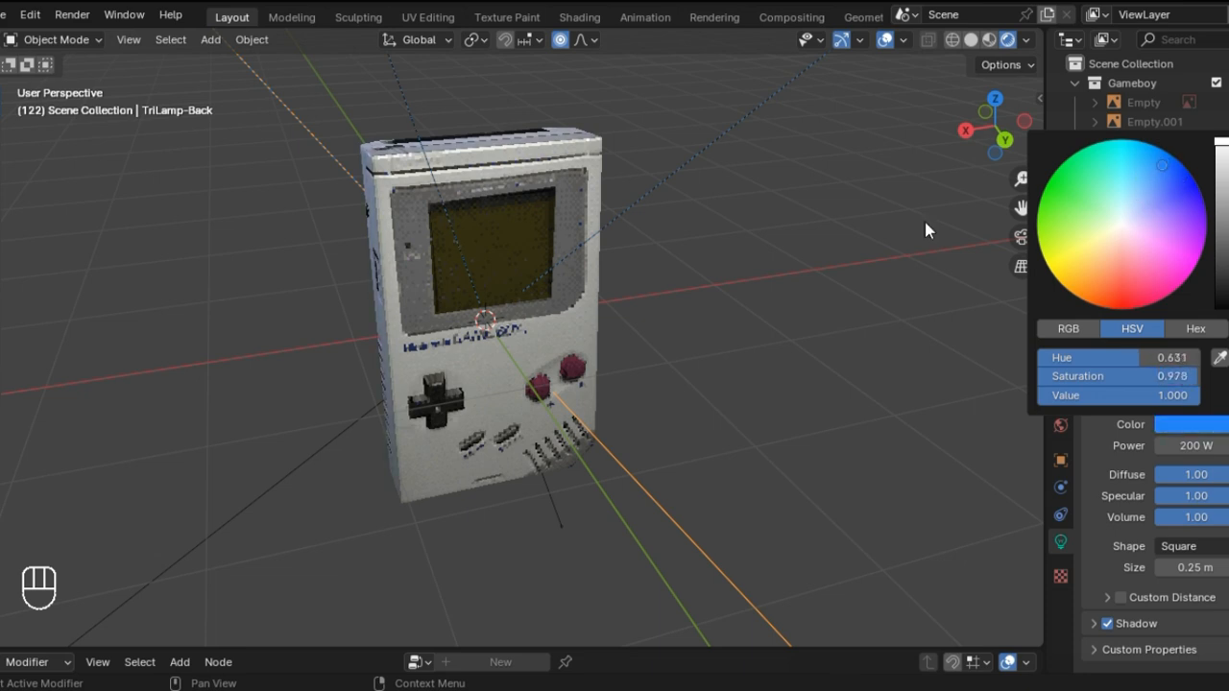
{"action": "middle_click_drag", "start_coordinate": [925, 231], "coordinate": [405, 216]}
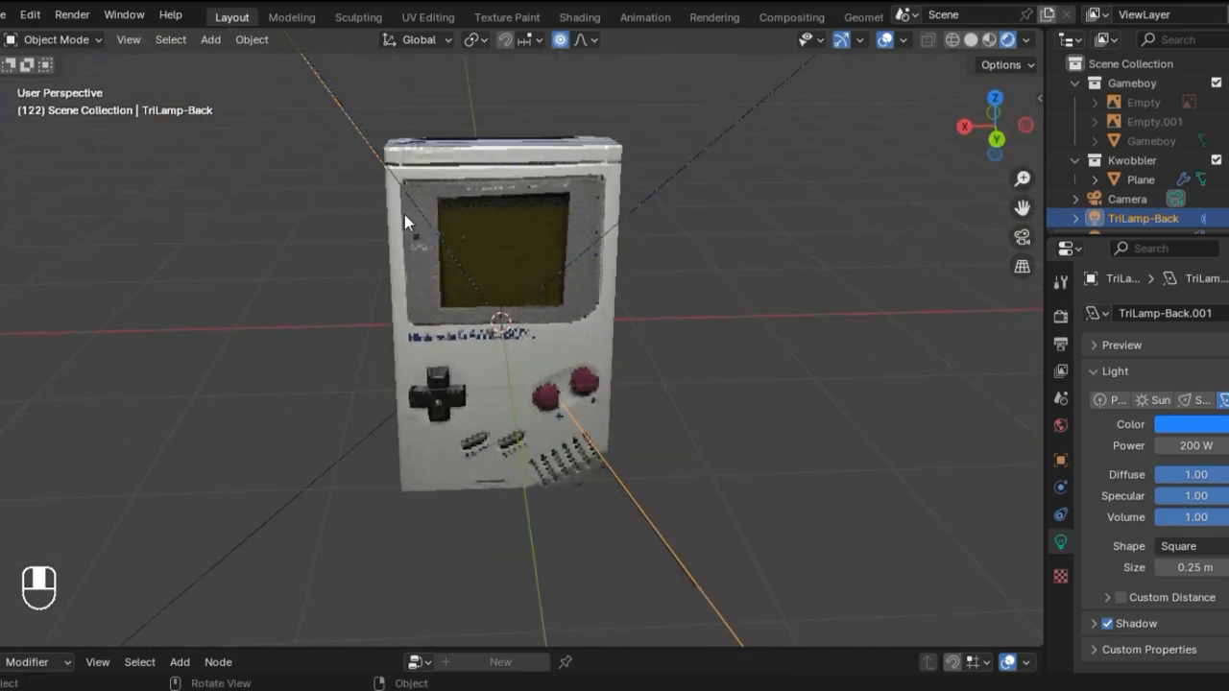
Step: Change the back light's color to salmon and inspect the tint on the Game Boy's side
{"action": "left_click", "coordinate": [1191, 423]}
{"action": "mouse_move", "coordinate": [1130, 266]}
{"action": "left_mouse_down"}
{"action": "mouse_move", "coordinate": [1100, 252]}
{"action": "mouse_move", "coordinate": [1116, 271]}
{"action": "left_mouse_up"}
{"action": "mouse_move", "coordinate": [311, 150]}
{"action": "middle_mouse_down"}
{"action": "mouse_move", "coordinate": [494, 100]}
{"action": "mouse_move", "coordinate": [411, 149]}
{"action": "mouse_move", "coordinate": [441, 154]}
{"action": "middle_mouse_up"}
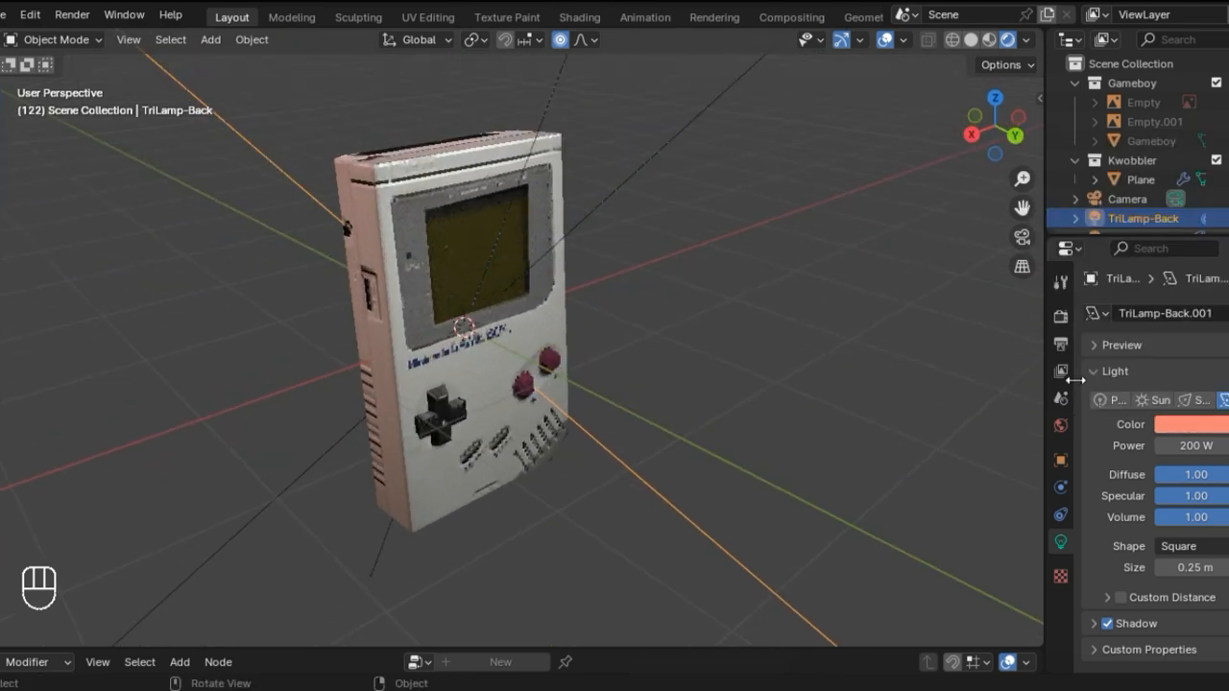
Step: Soften the back light's color to a paler pink
{"action": "left_click", "coordinate": [1190, 424]}
{"action": "mouse_move", "coordinate": [1127, 255]}
{"action": "left_mouse_down"}
{"action": "mouse_move", "coordinate": [1114, 240]}
{"action": "mouse_move", "coordinate": [1120, 257]}
{"action": "left_mouse_up"}
{"action": "scroll", "coordinate": [693, 385], "scroll_direction": "down", "scroll_amount": 4}
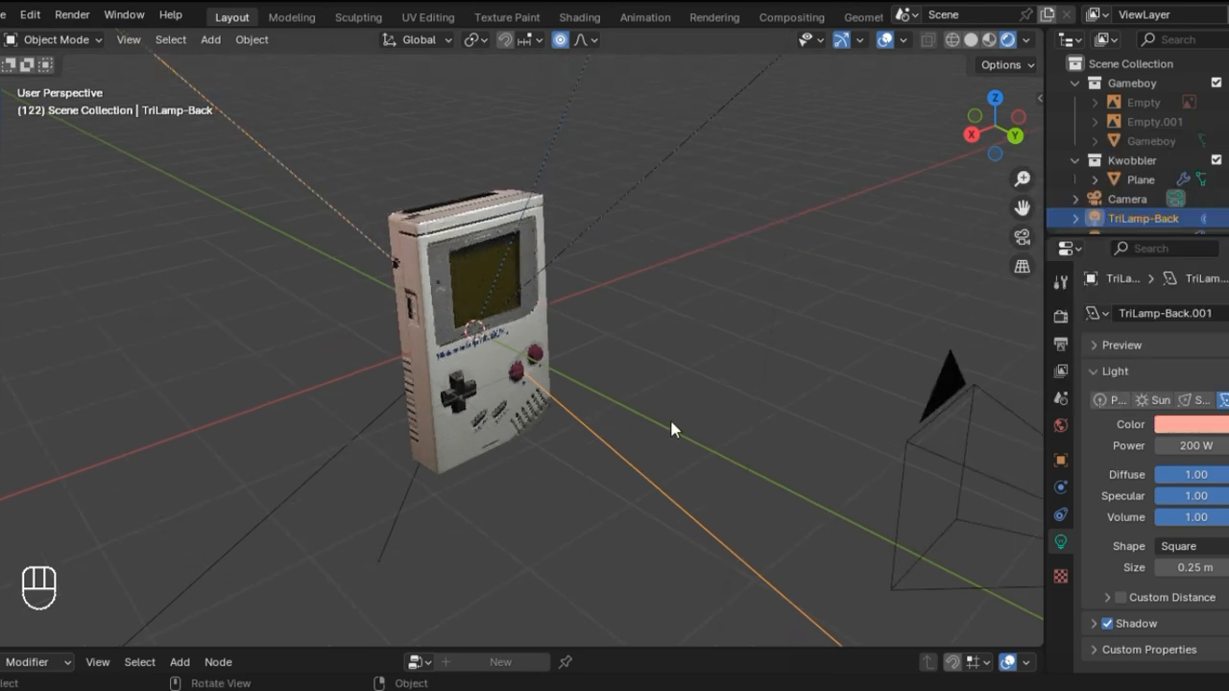
Step: Add an area light at the world origin and scale it up to about 3.8 times its size
{"action": "middle_click_drag", "start_coordinate": [671, 423], "coordinate": [495, 394]}
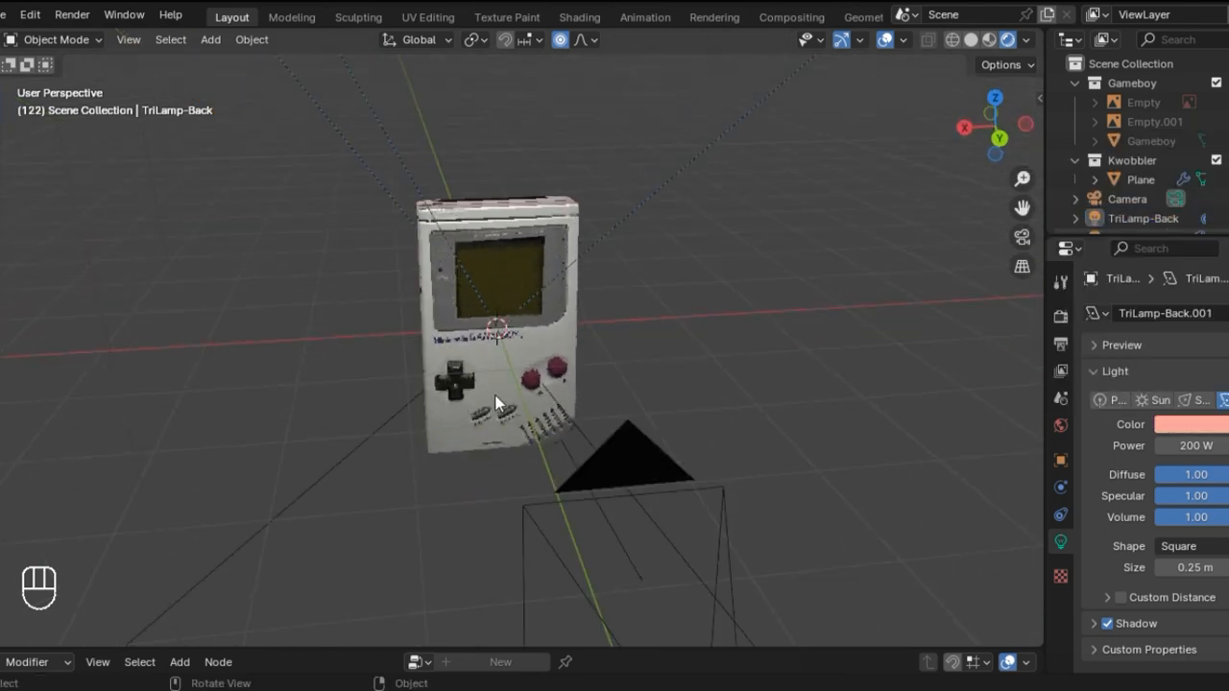
{"action": "key", "text": "KP_0"}
{"action": "key", "text": "KP_0"}
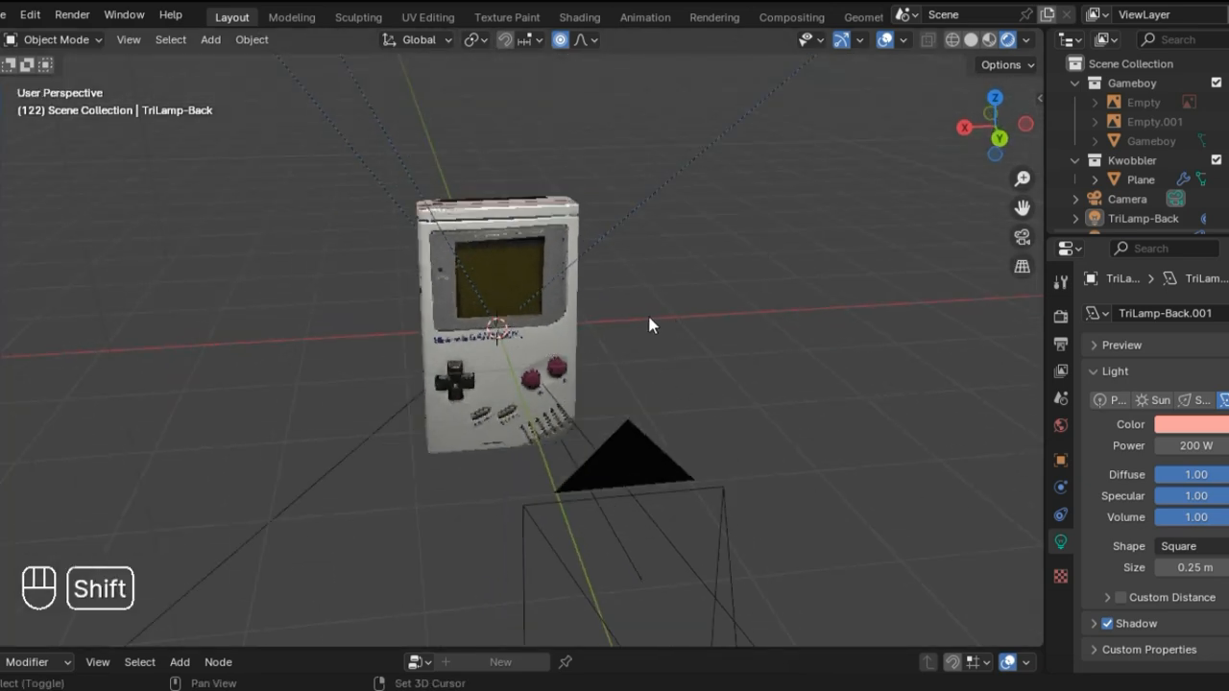
{"action": "key", "text": "shift+a"}
{"action": "mouse_move", "coordinate": [649, 324]}
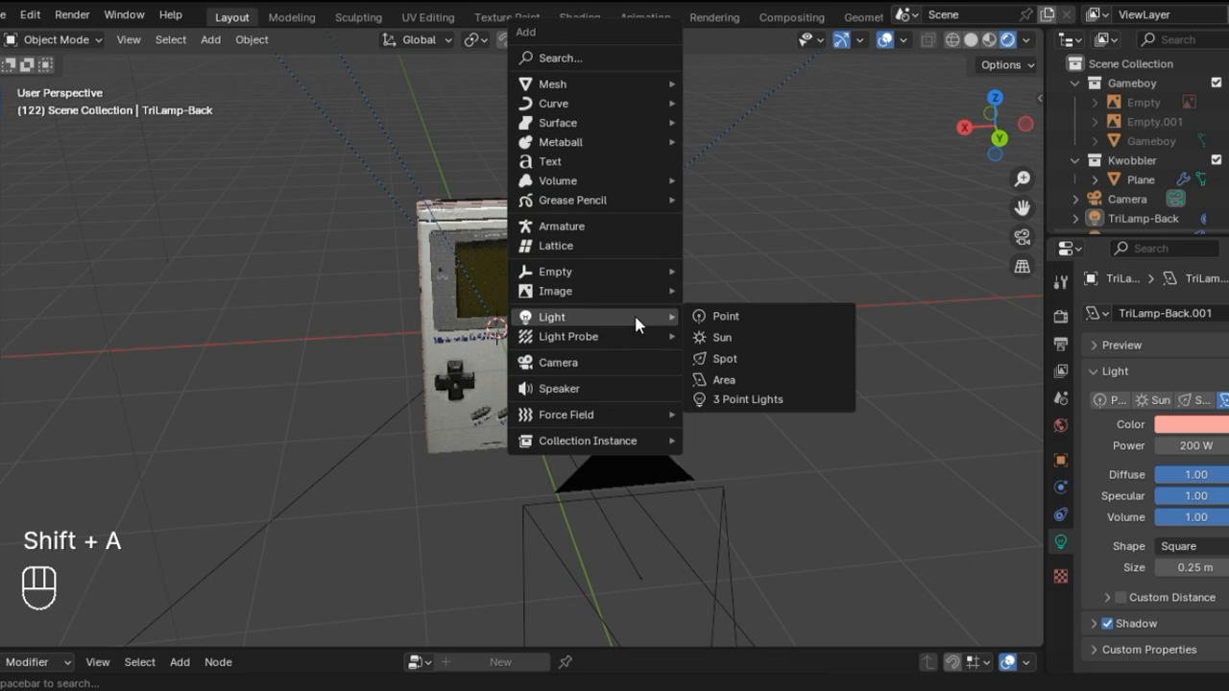
{"action": "left_click", "coordinate": [763, 388]}
{"action": "middle_click_drag", "start_coordinate": [623, 393], "coordinate": [579, 382]}
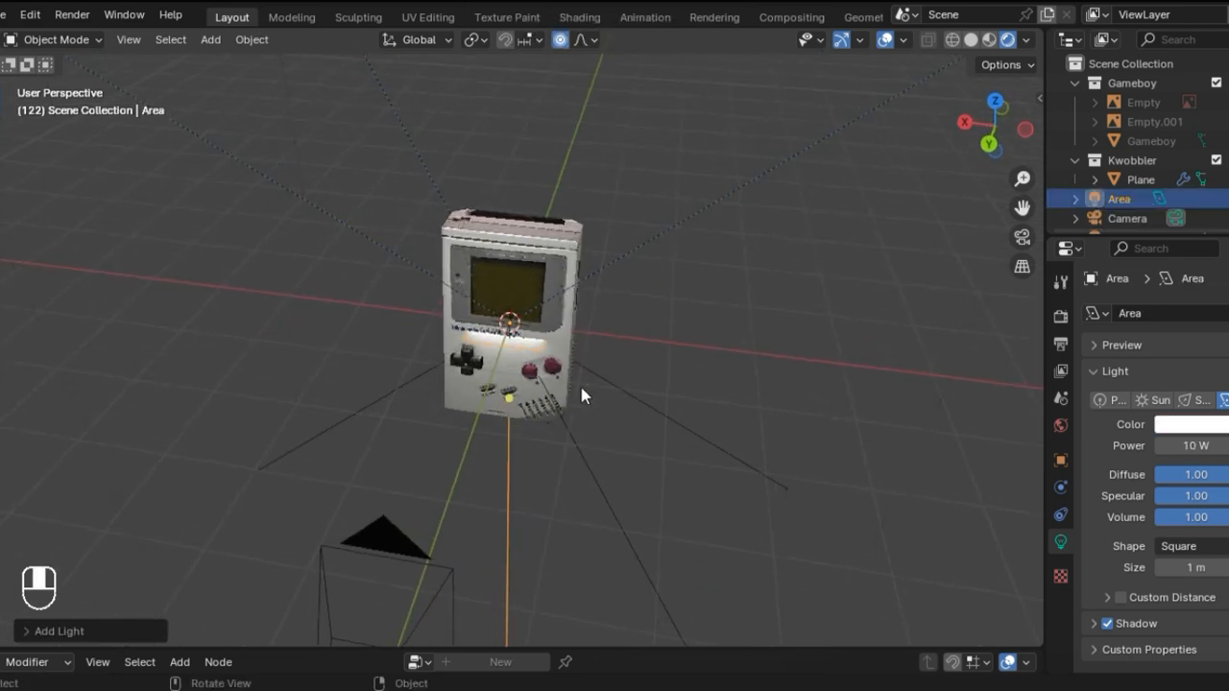
{"action": "key", "text": "s"}
{"action": "left_click", "coordinate": [864, 407]}
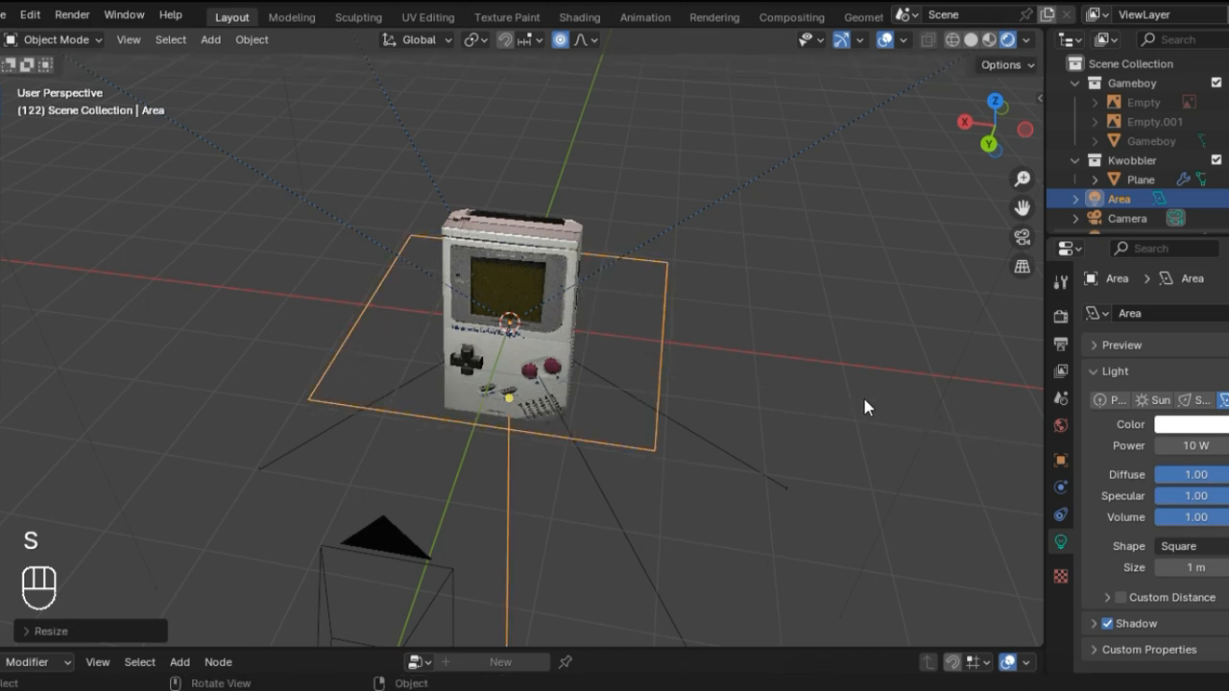
Step: Try to aim the area light upward from a low perspective view
{"action": "middle_click_drag", "start_coordinate": [519, 529], "coordinate": [502, 453]}
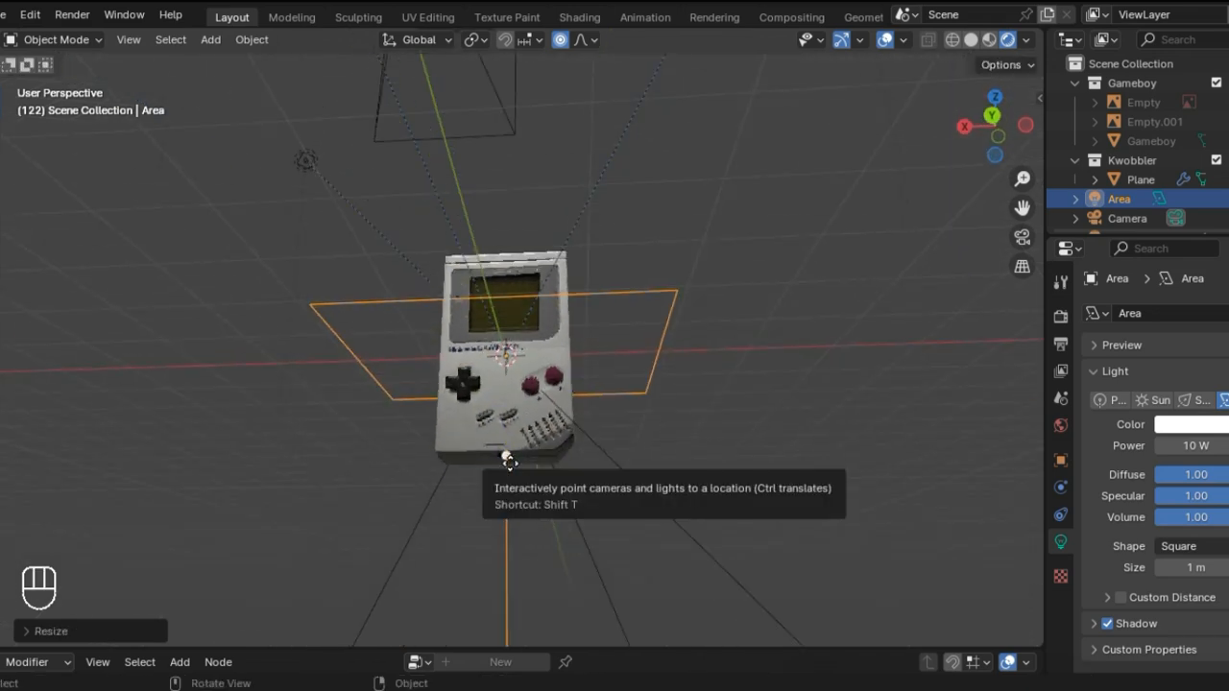
{"action": "key", "text": "t"}
{"action": "key", "text": "t"}
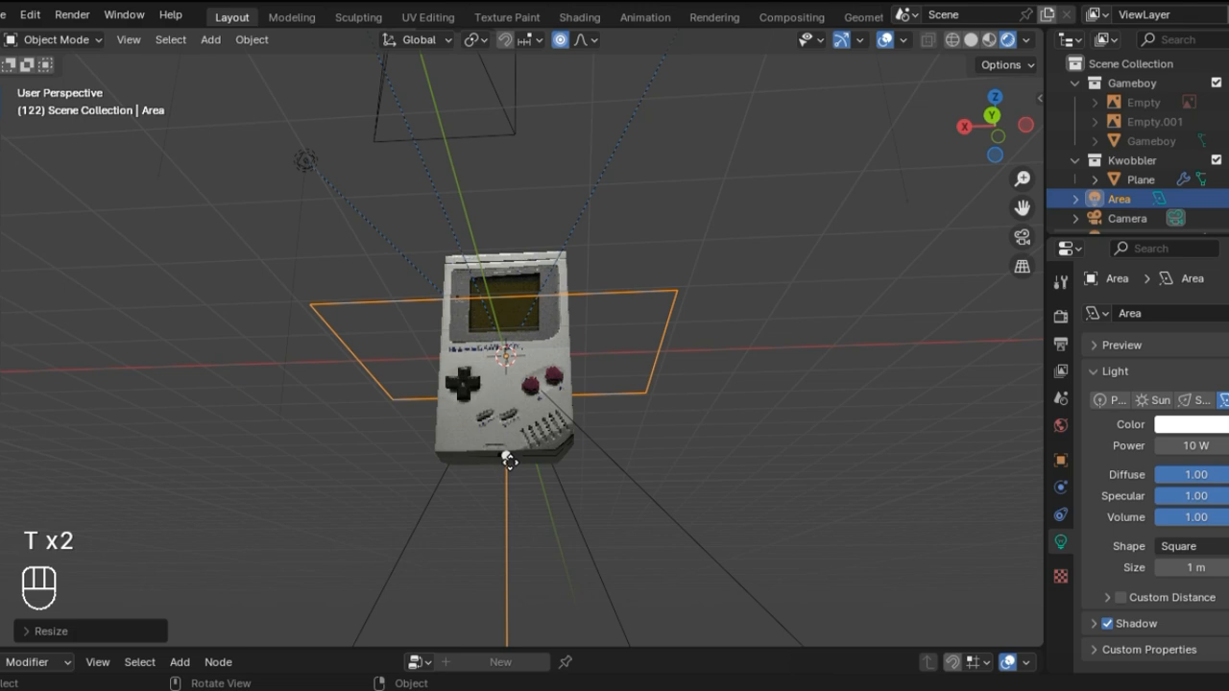
{"action": "key", "text": "shift+t"}
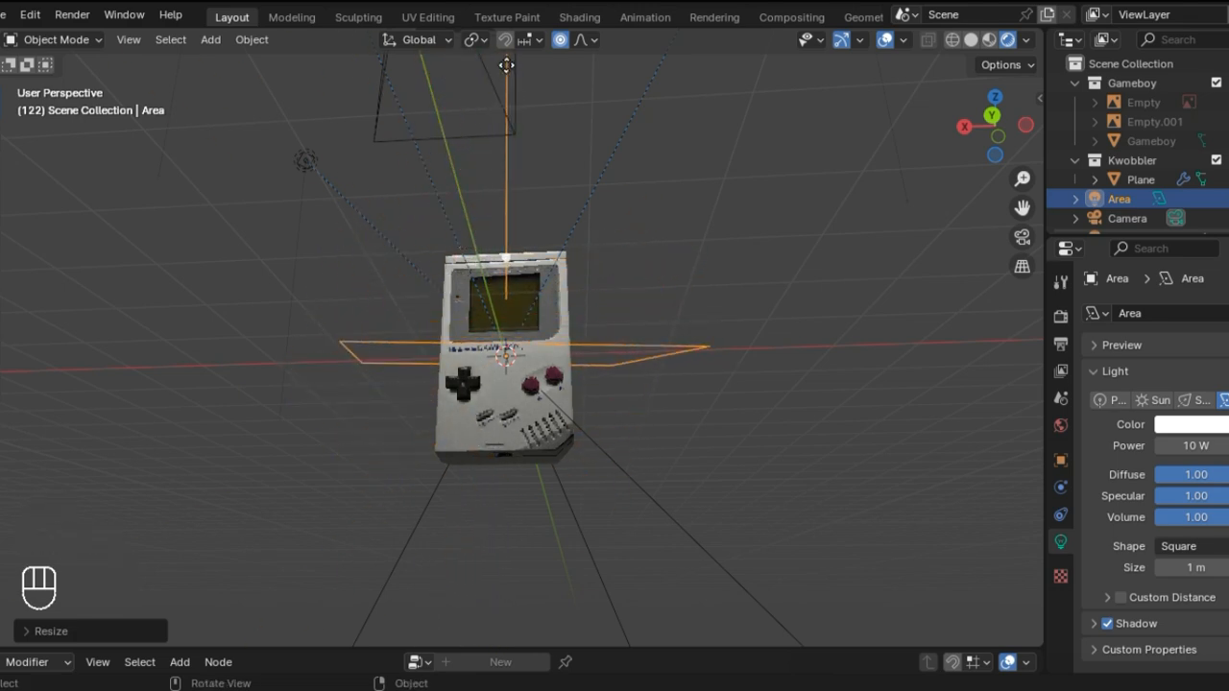
{"action": "left_click", "coordinate": [507, 67]}
{"action": "key", "text": "ctrl+z"}
Step: Aim the area light upward from the back orthographic view
{"action": "left_click", "coordinate": [994, 125]}
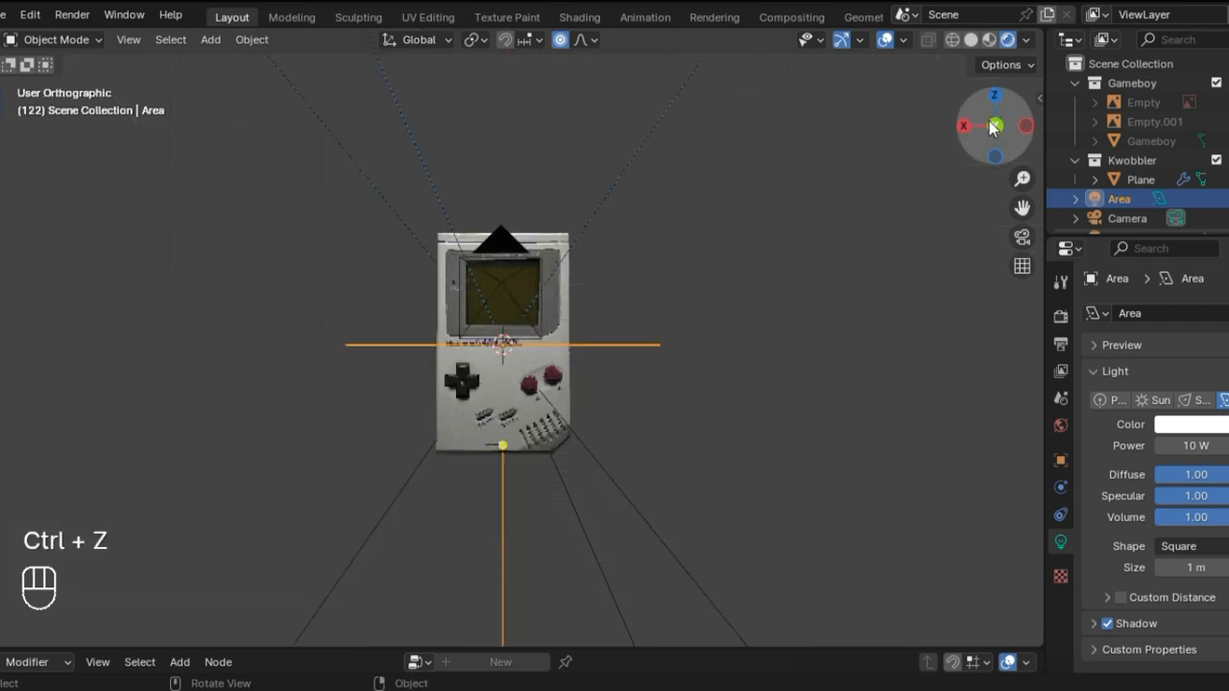
{"action": "key", "text": "shift+t"}
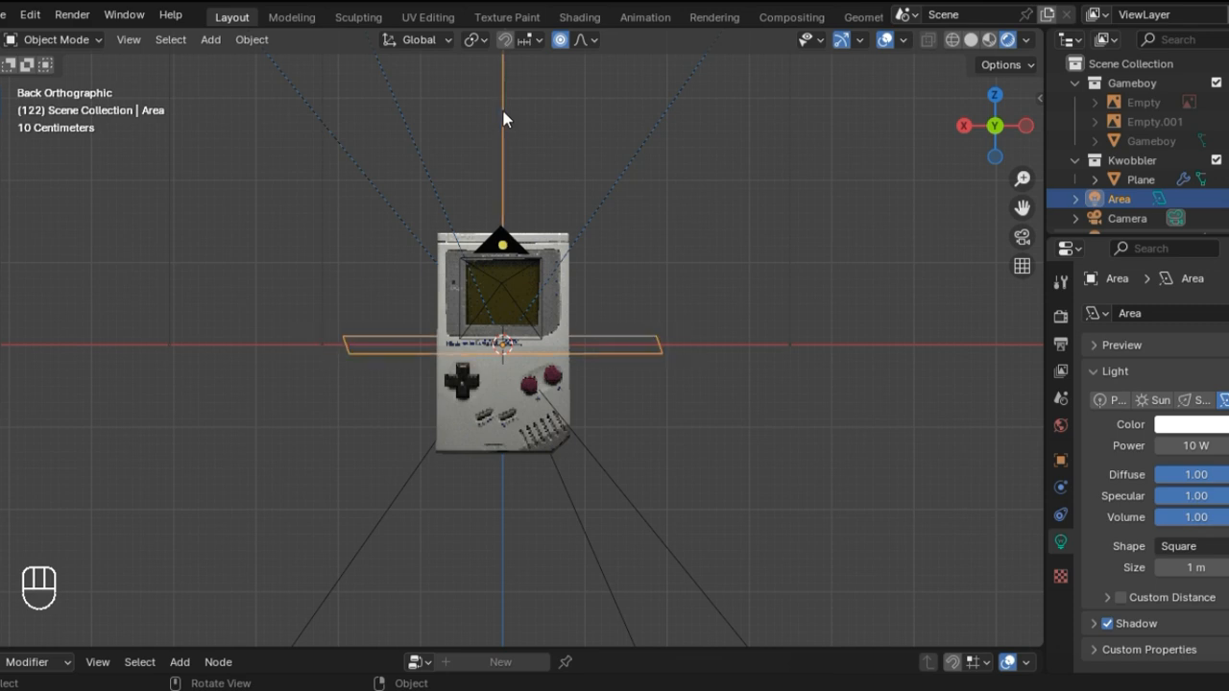
Step: Try to lower the area light beneath the Game Boy along the Z axis
{"action": "key", "text": "g"}
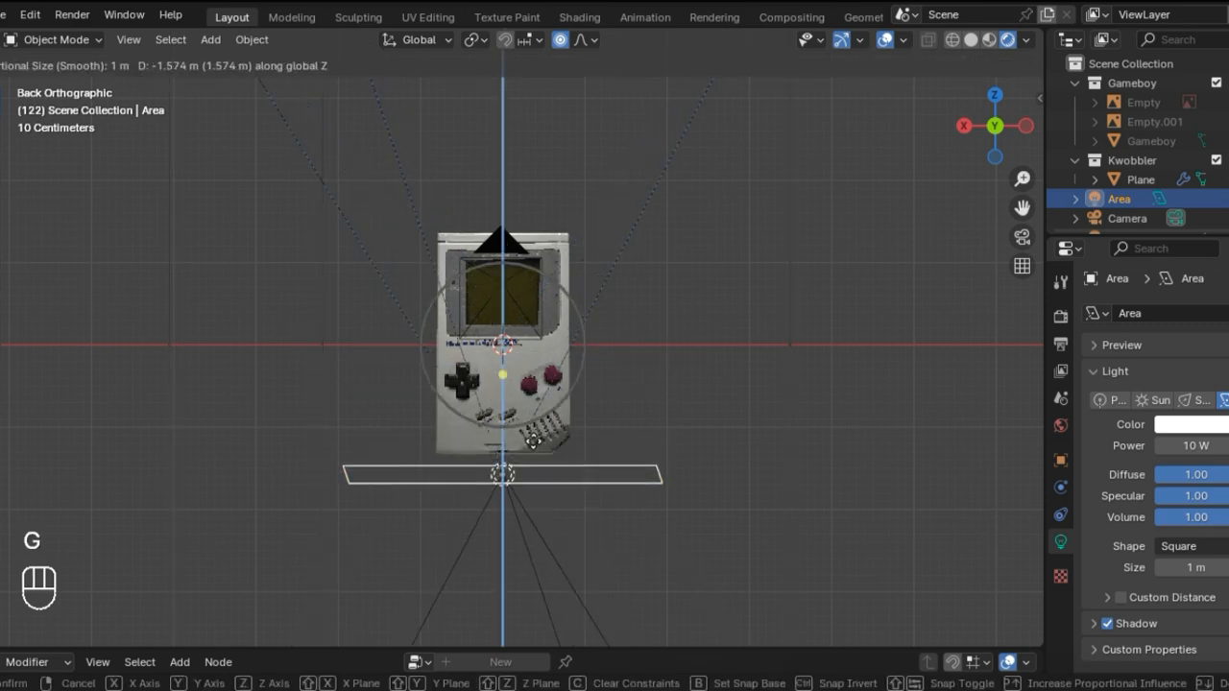
{"action": "left_click", "coordinate": [535, 440]}
{"action": "key", "text": "ctrl+z"}
{"action": "left_click_drag", "start_coordinate": [651, 345], "coordinate": [651, 345]}
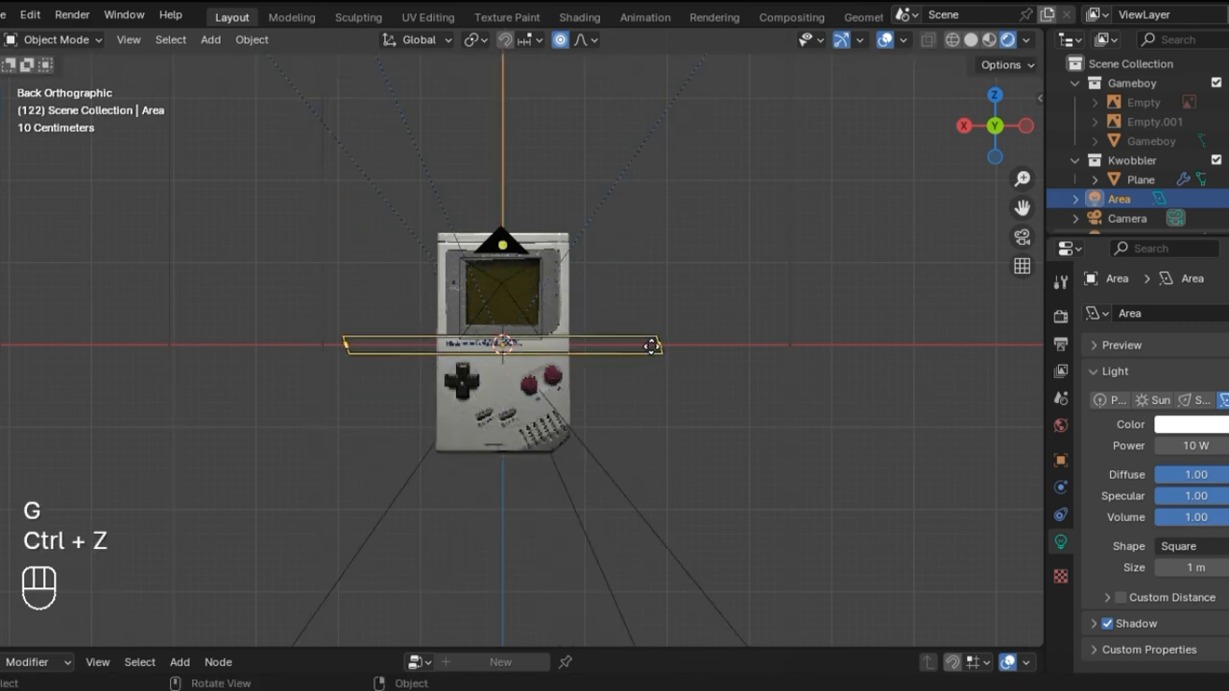
{"action": "key", "text": "g"}
{"action": "key", "text": "z"}
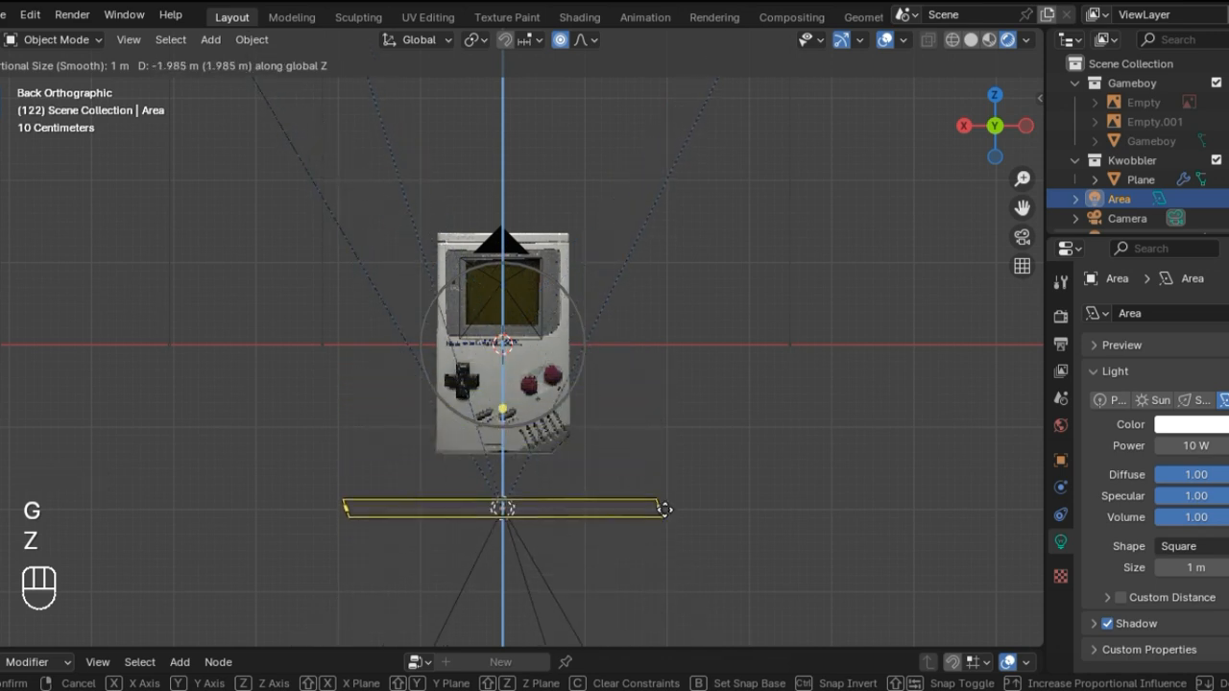
{"action": "left_click", "coordinate": [665, 509]}
{"action": "key", "text": "ctrl+shift+z"}
{"action": "key", "text": "ctrl+z"}
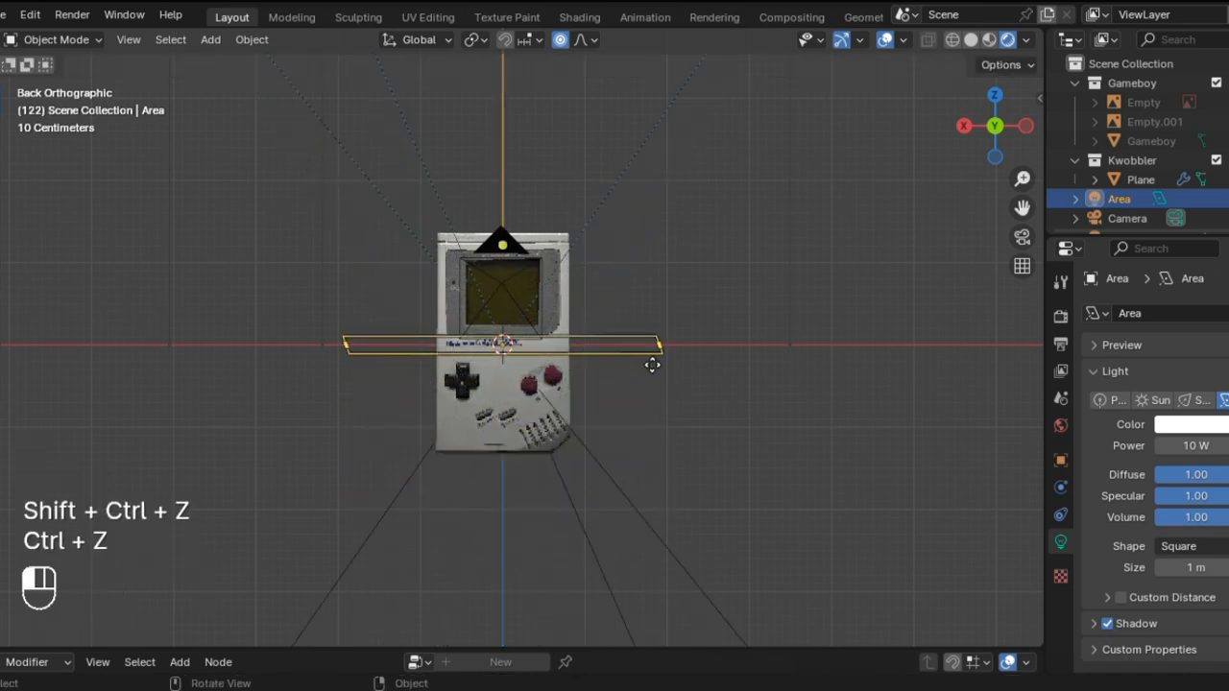
Step: Move the area light down along Z by about 1.89 m so it sits below the Game Boy
{"action": "left_click", "coordinate": [745, 357]}
{"action": "left_click", "coordinate": [1095, 185]}
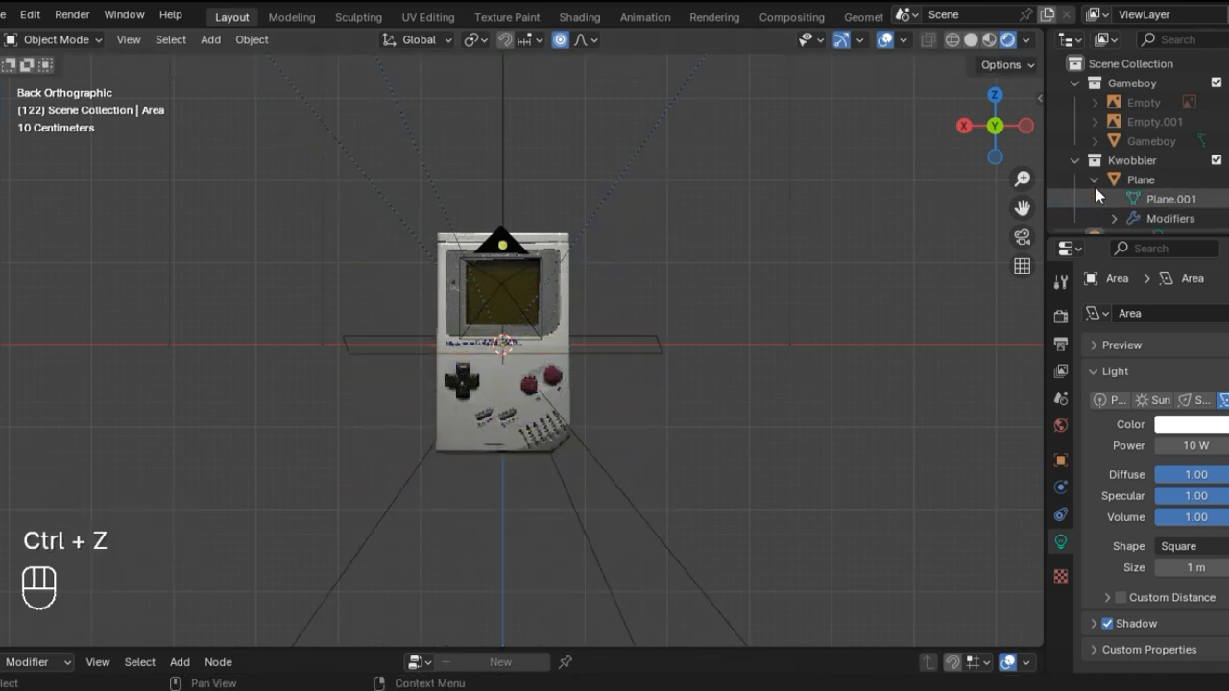
{"action": "left_click", "coordinate": [1095, 181]}
{"action": "left_click", "coordinate": [1119, 199]}
{"action": "key", "text": "g"}
{"action": "key", "text": "z"}
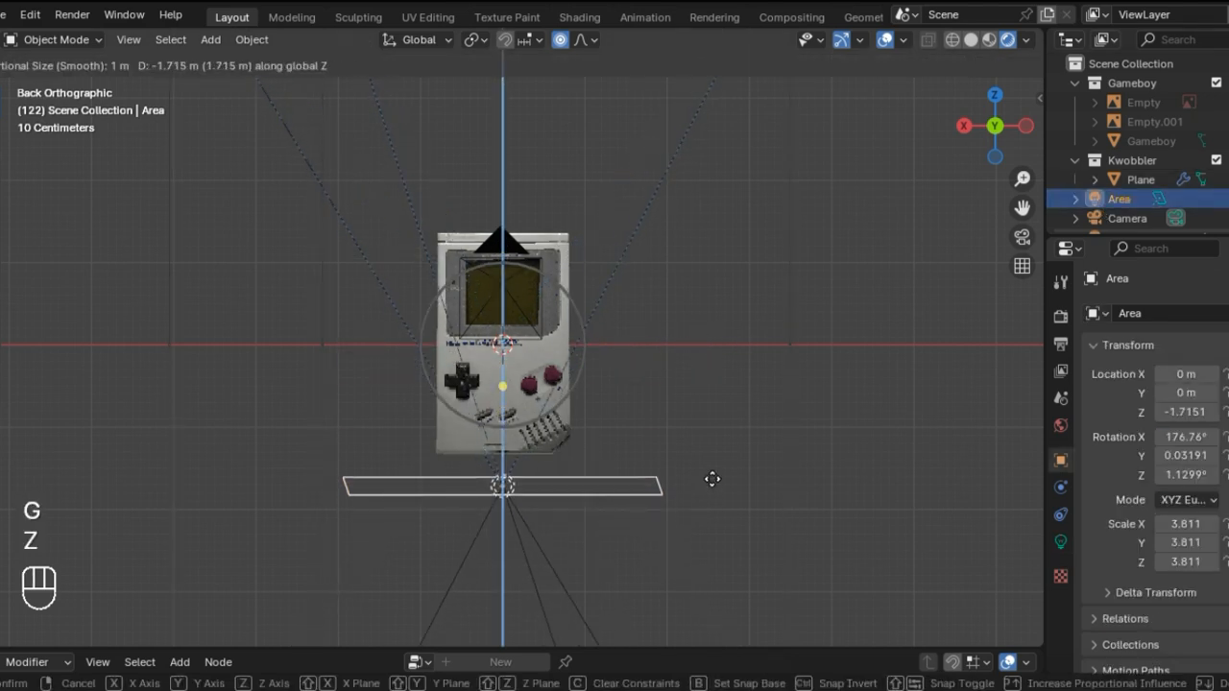
{"action": "left_click", "coordinate": [714, 488]}
Step: Raise the area light's power to 38.5 W and enlarge the light well beyond the Game Boy's footprint
{"action": "middle_click_drag", "start_coordinate": [613, 508], "coordinate": [396, 470]}
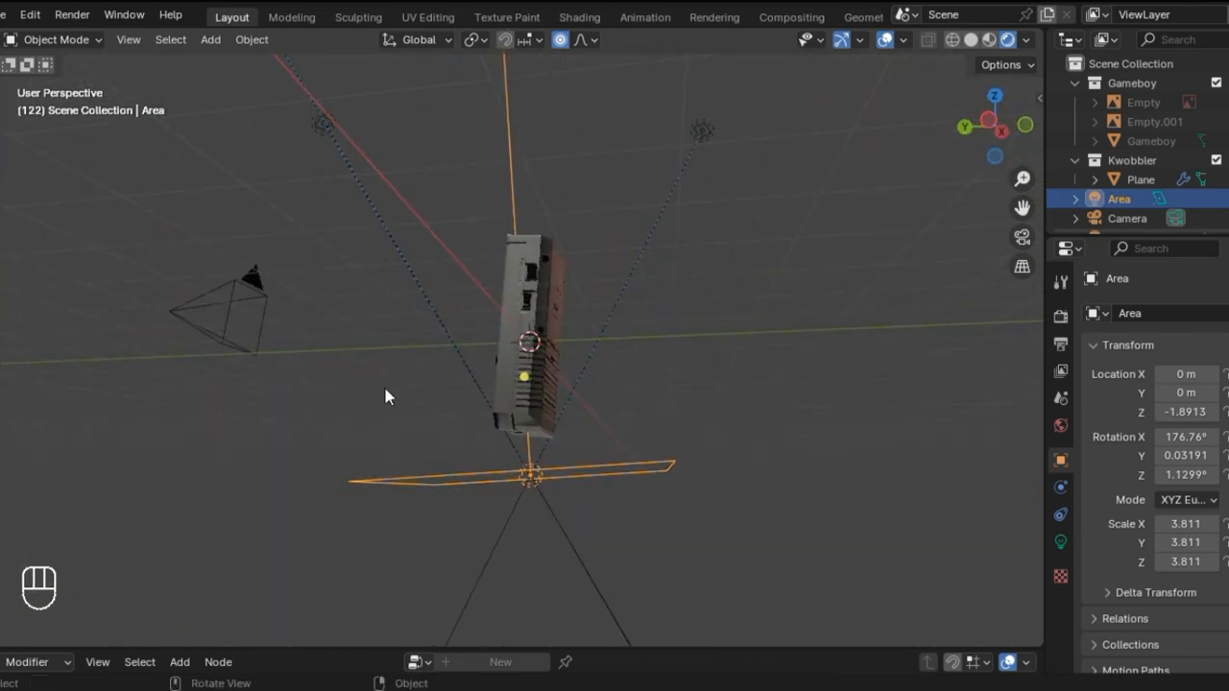
{"action": "middle_click_drag", "start_coordinate": [385, 396], "coordinate": [988, 119]}
{"action": "left_click", "coordinate": [988, 119]}
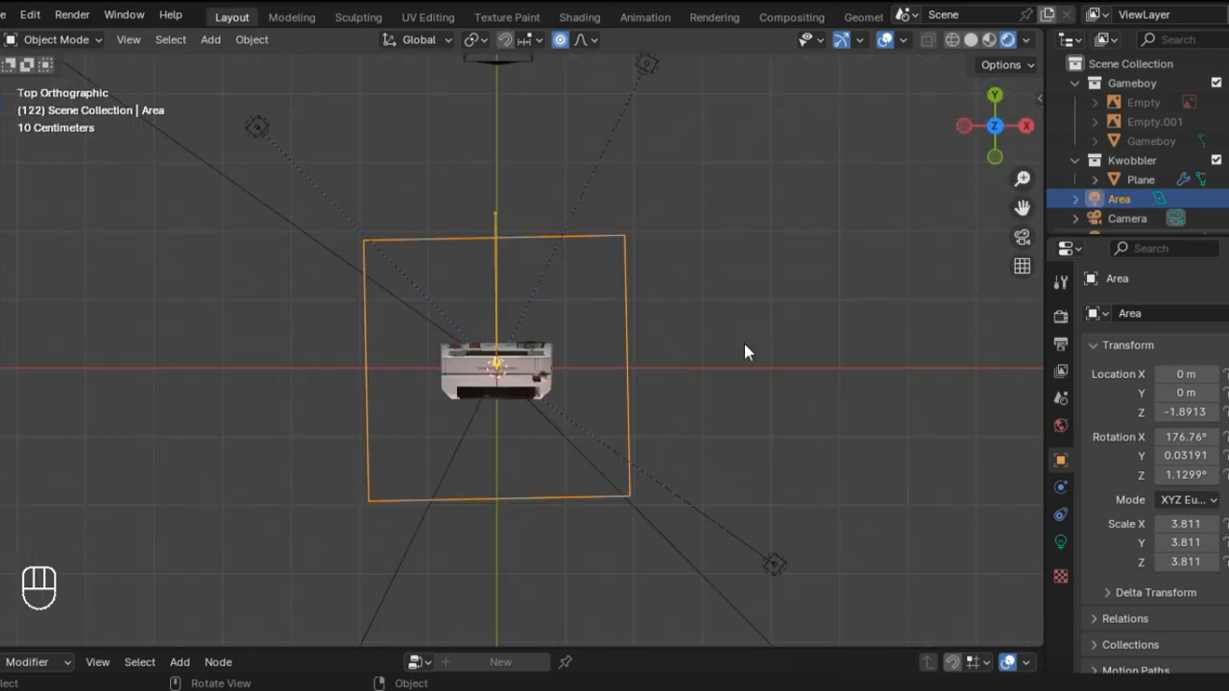
{"action": "left_click", "coordinate": [1060, 541]}
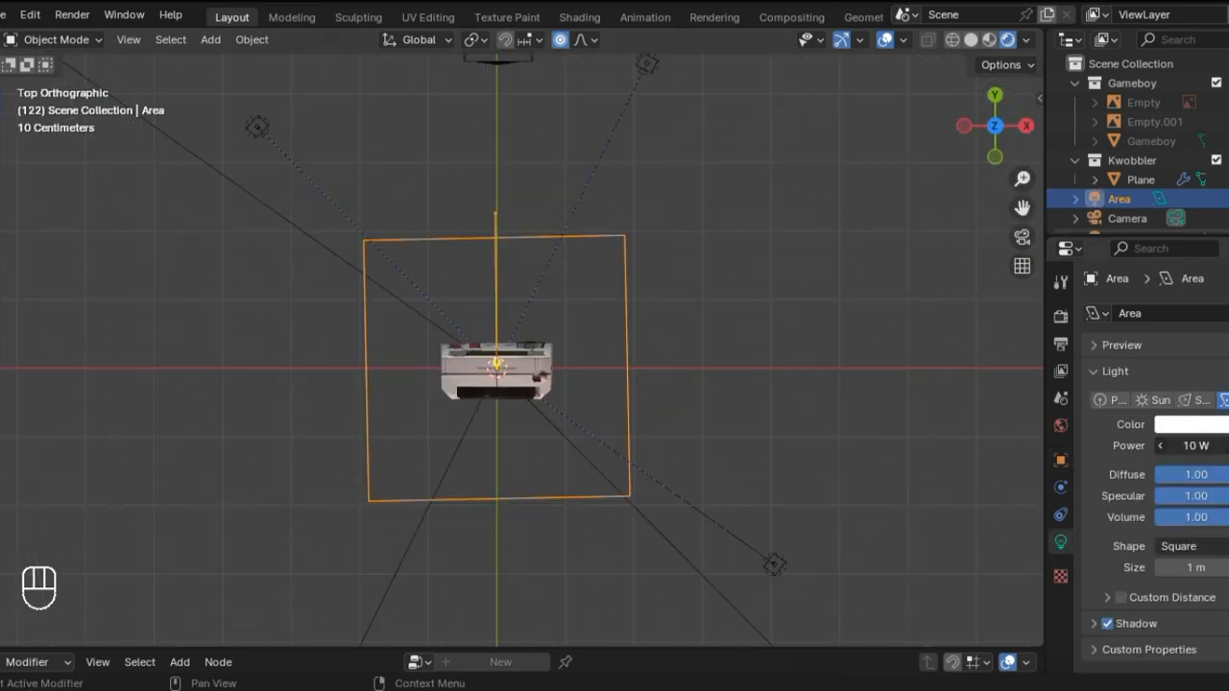
{"action": "middle_click_drag", "start_coordinate": [518, 345], "coordinate": [310, 372]}
{"action": "key", "text": "s"}
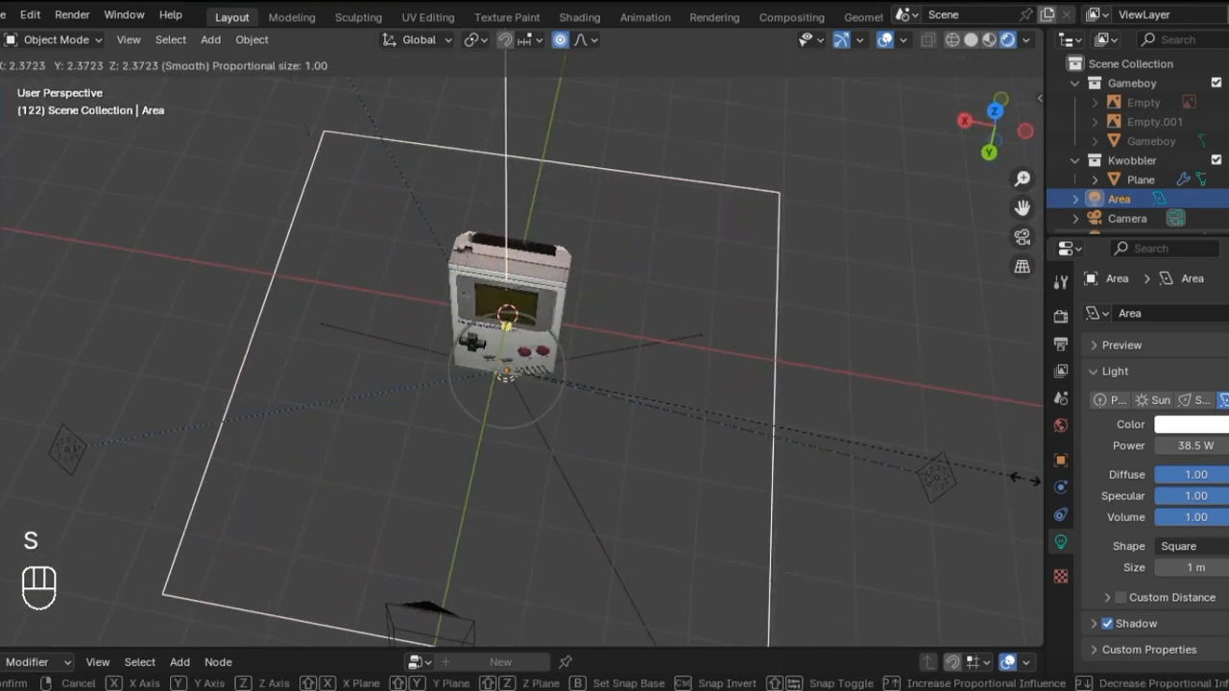
{"action": "left_click", "coordinate": [744, 495]}
Step: Turn off the area light's shadow and set its specular contribution to 0.00
{"action": "middle_click_drag", "start_coordinate": [745, 495], "coordinate": [751, 339]}
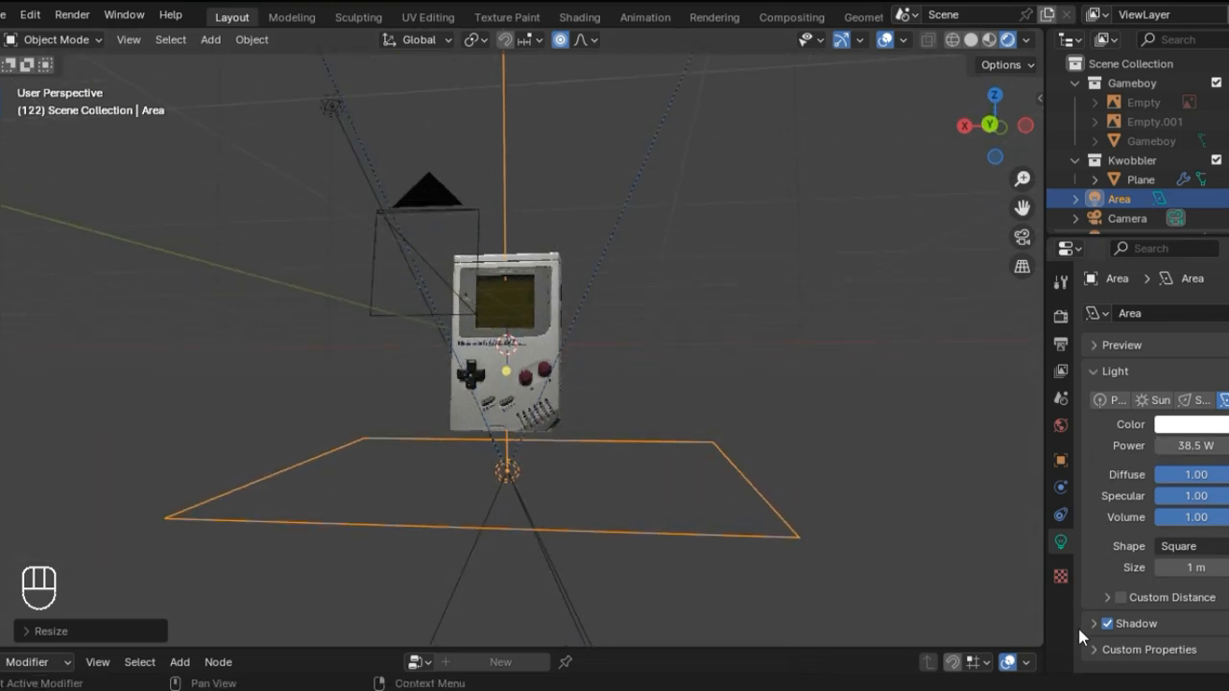
{"action": "left_click_drag", "start_coordinate": [1211, 500], "coordinate": [1118, 500]}
{"action": "middle_click_drag", "start_coordinate": [552, 427], "coordinate": [570, 356]}
{"action": "scroll", "coordinate": [570, 356], "scroll_direction": "up", "scroll_amount": 3}
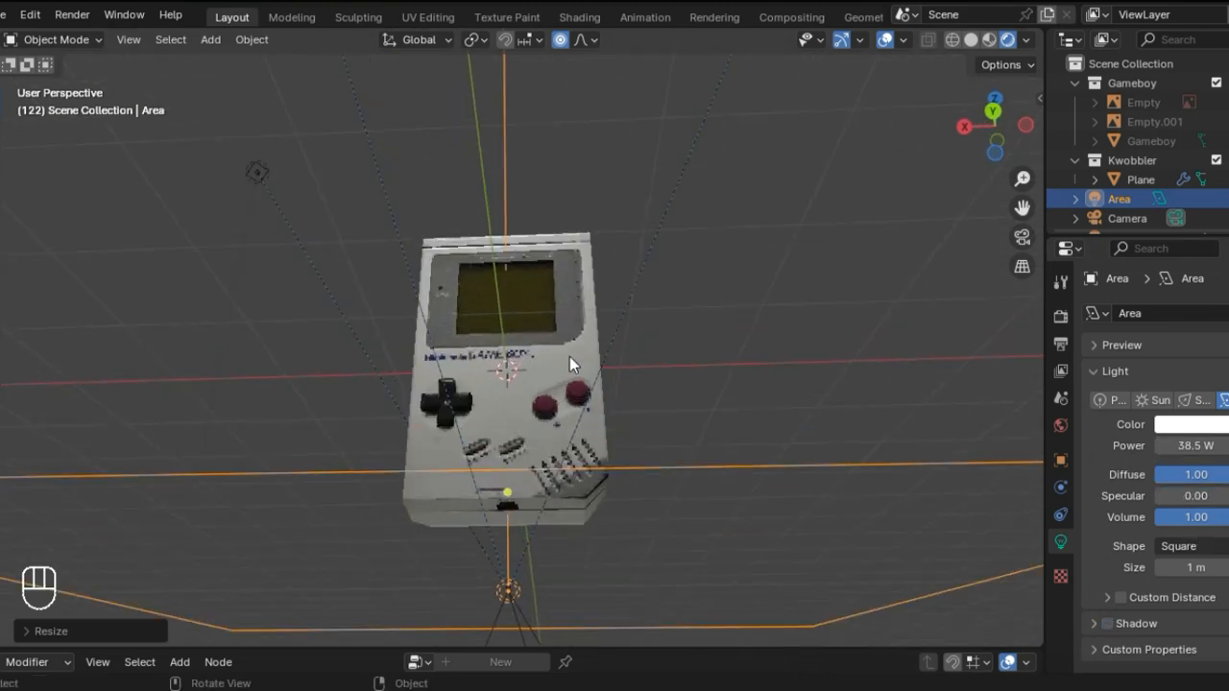
Step: Set the area light's power to 50 W and inspect the lighting through the camera
{"action": "left_click", "coordinate": [1196, 446]}
{"action": "key", "text": "BackSpace"}
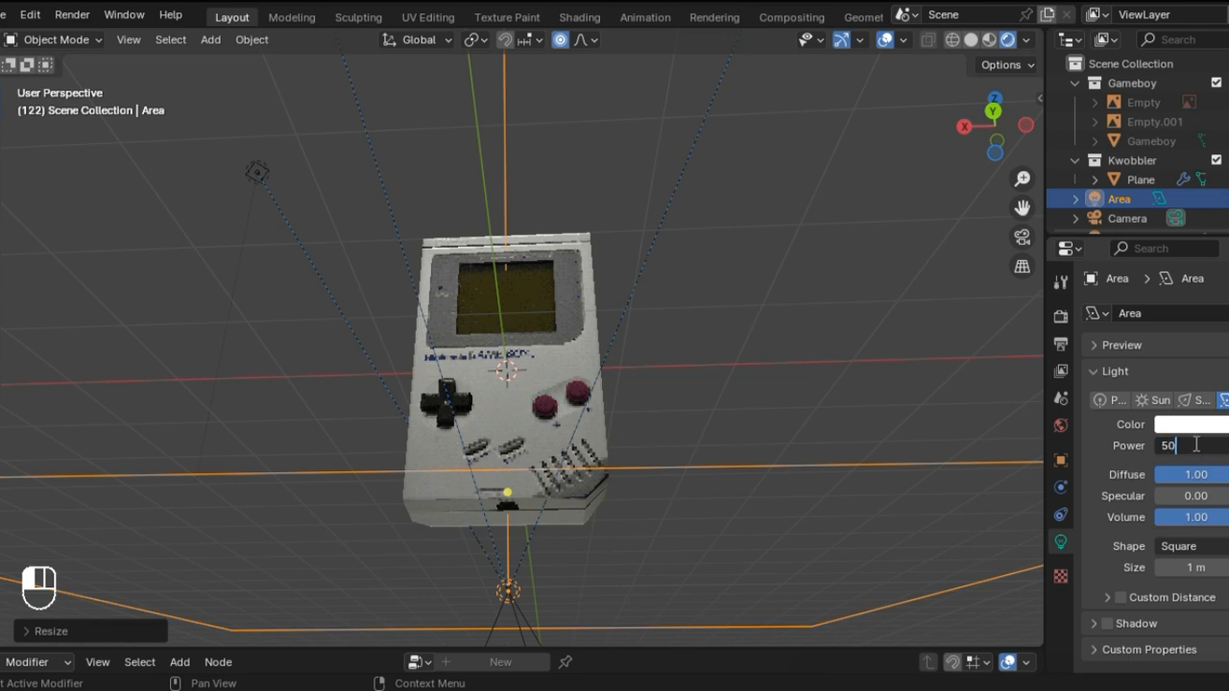
{"action": "key", "text": "Return"}
{"action": "left_click", "coordinate": [1021, 236]}
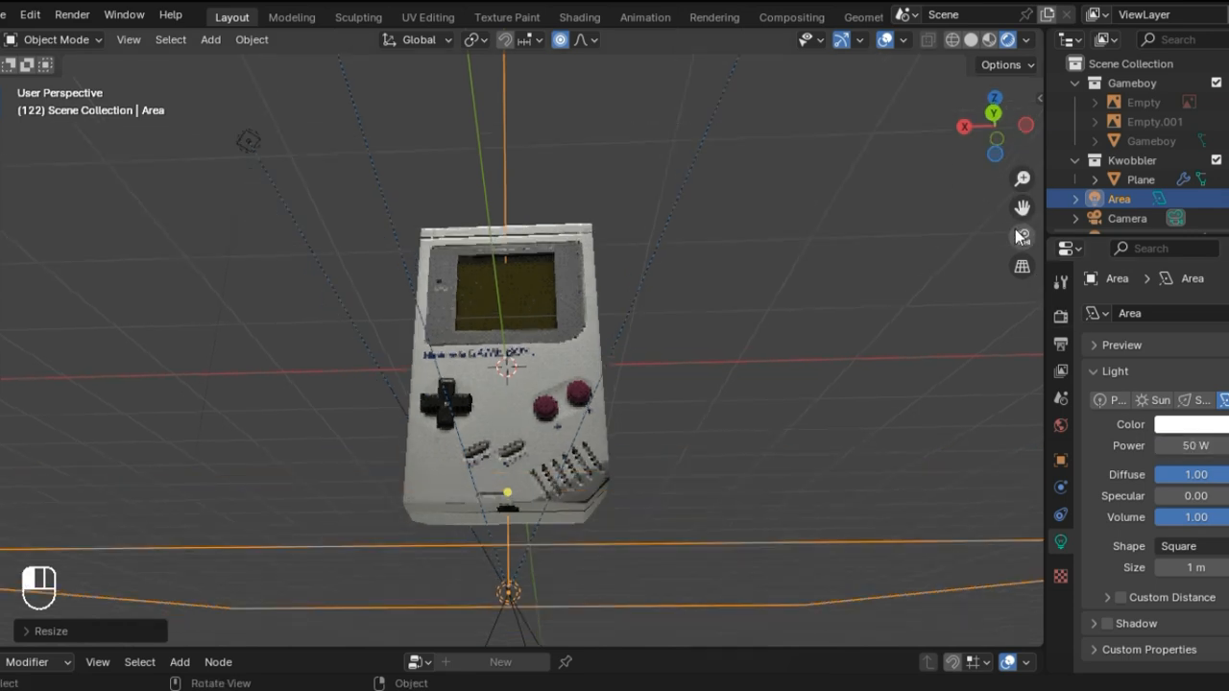
{"action": "left_click", "coordinate": [928, 330]}
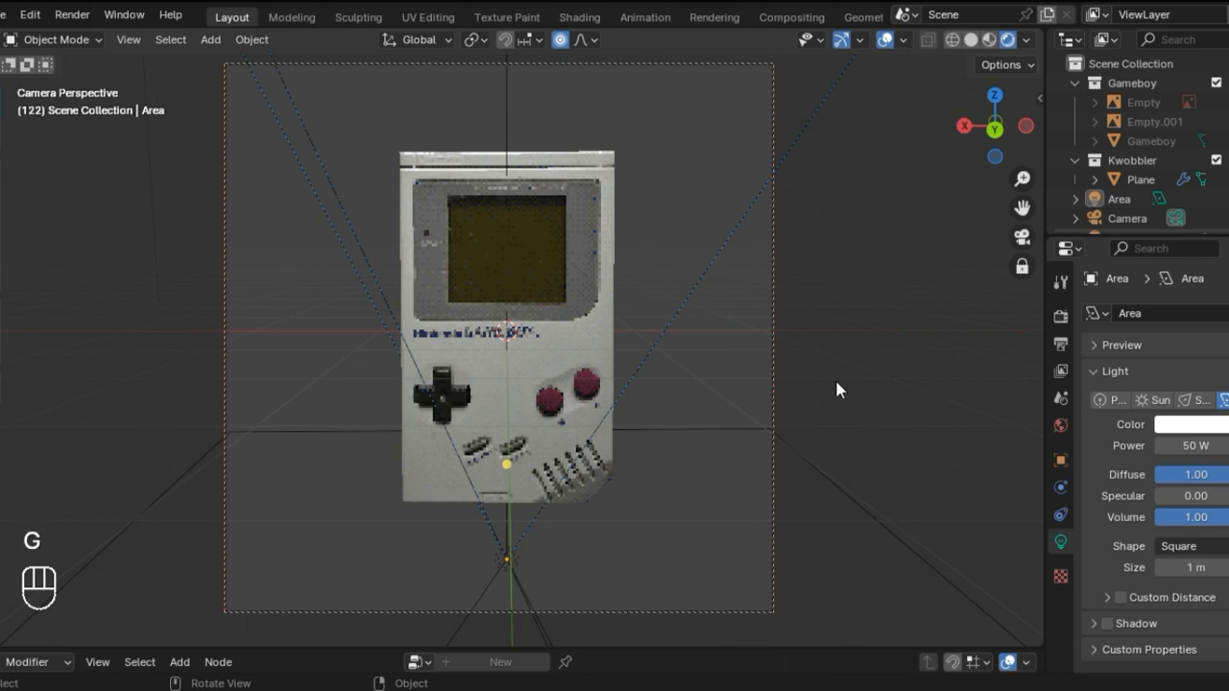
{"action": "key", "text": "KP_0"}
{"action": "middle_click_drag", "start_coordinate": [839, 374], "coordinate": [1025, 331]}
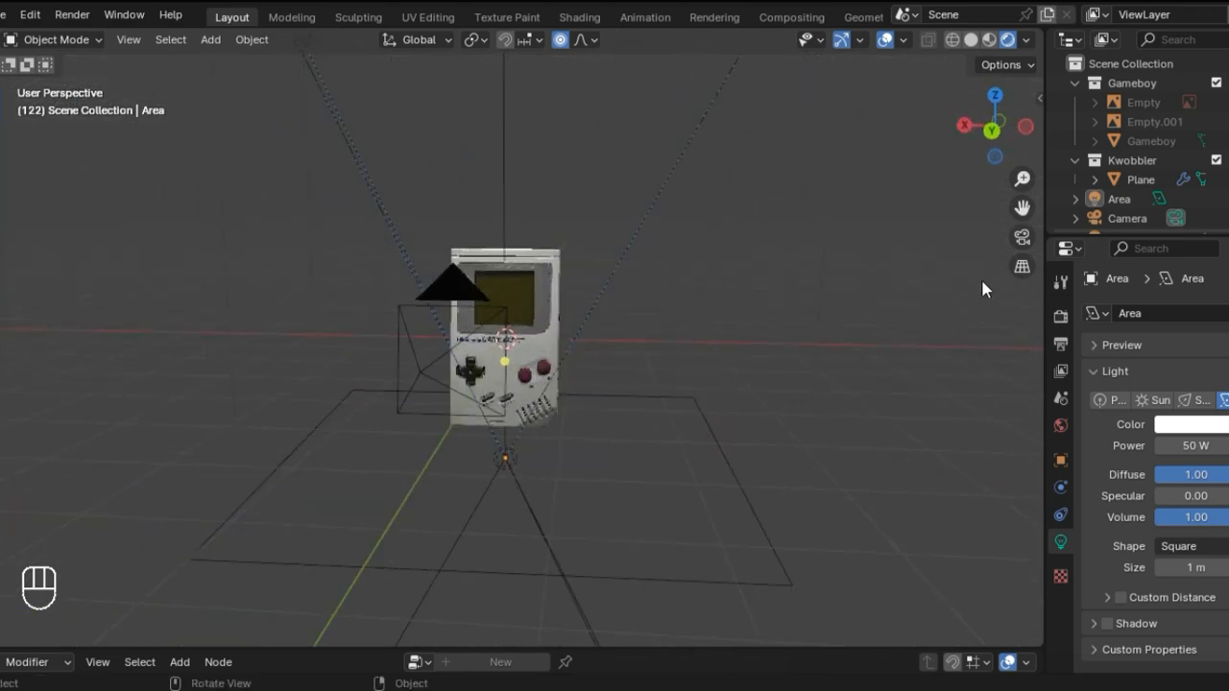
{"action": "key", "text": "KP_0"}
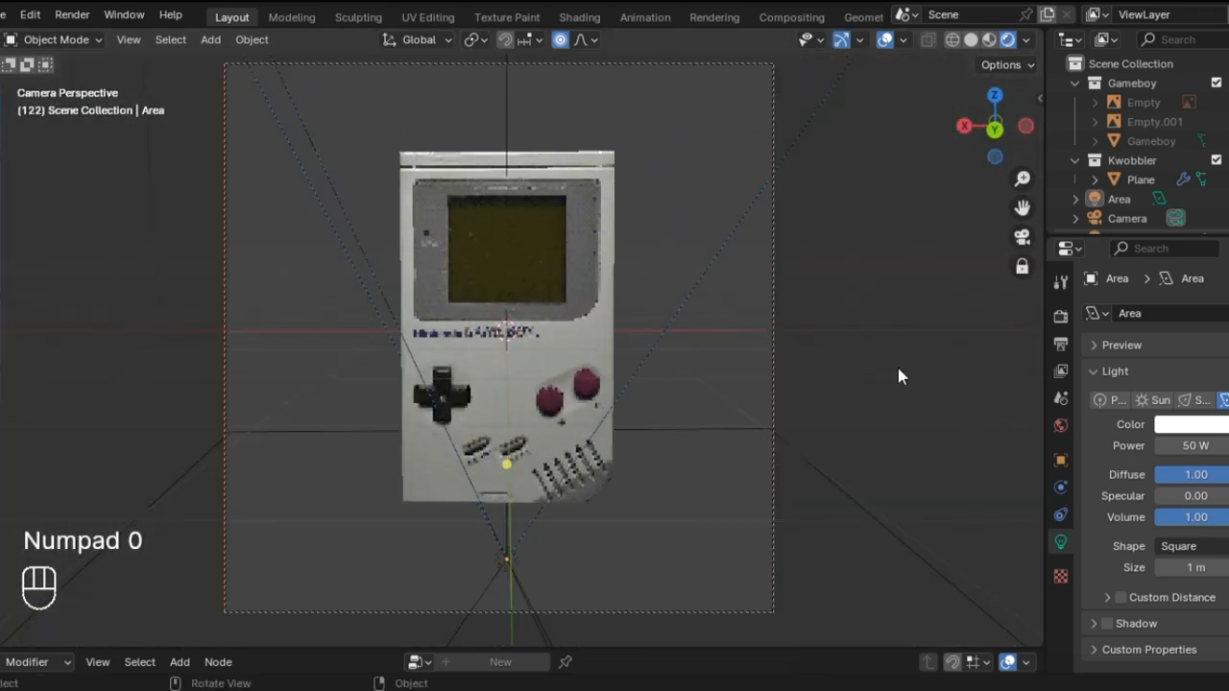
Step: Add an Arrows empty at the world origin and scale it up slightly
{"action": "key", "text": "shift+a"}
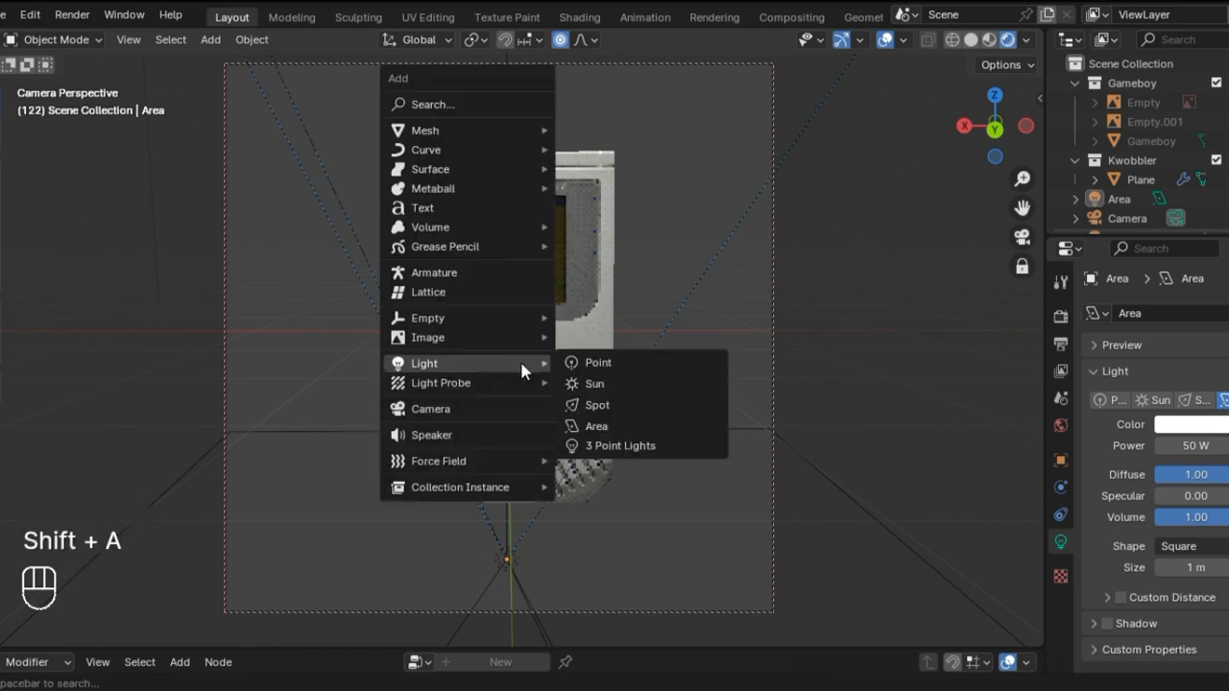
{"action": "mouse_move", "coordinate": [509, 310]}
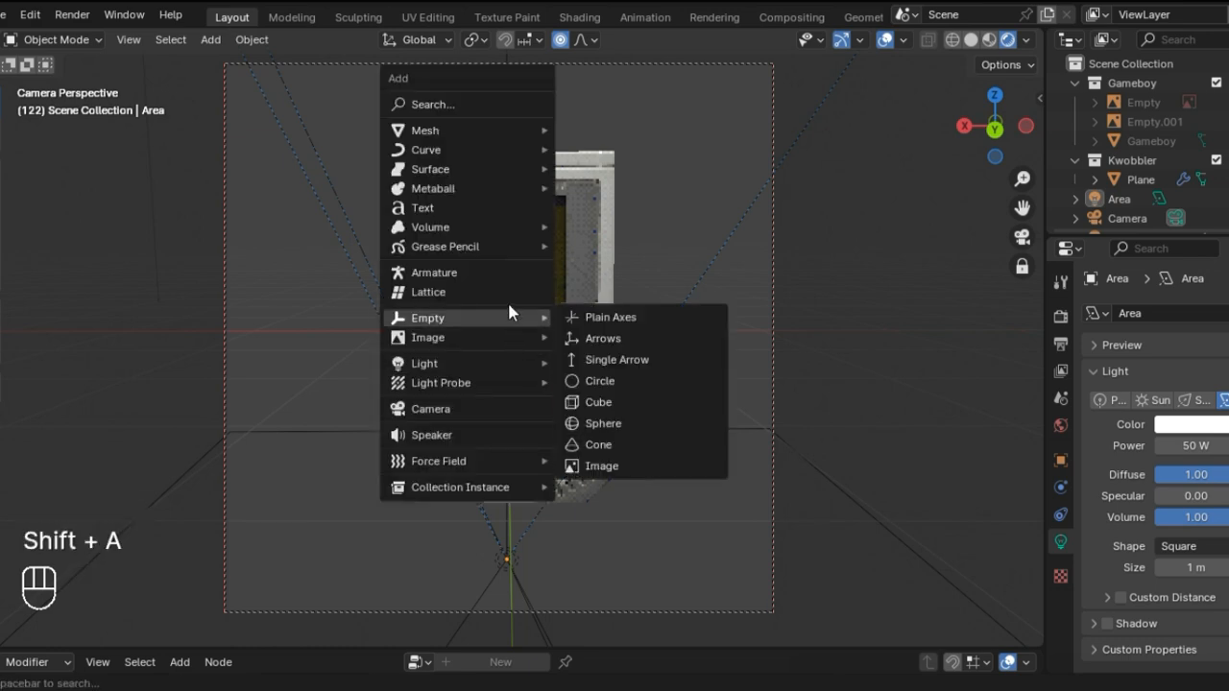
{"action": "left_click", "coordinate": [627, 338]}
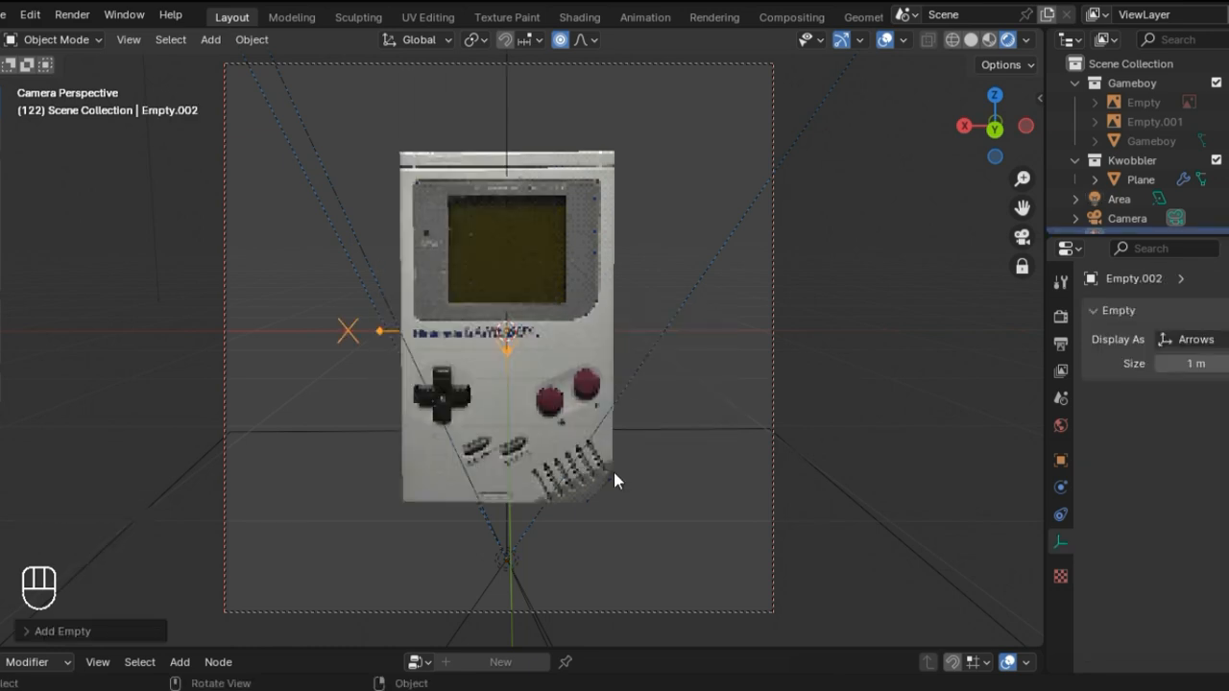
{"action": "key", "text": "s"}
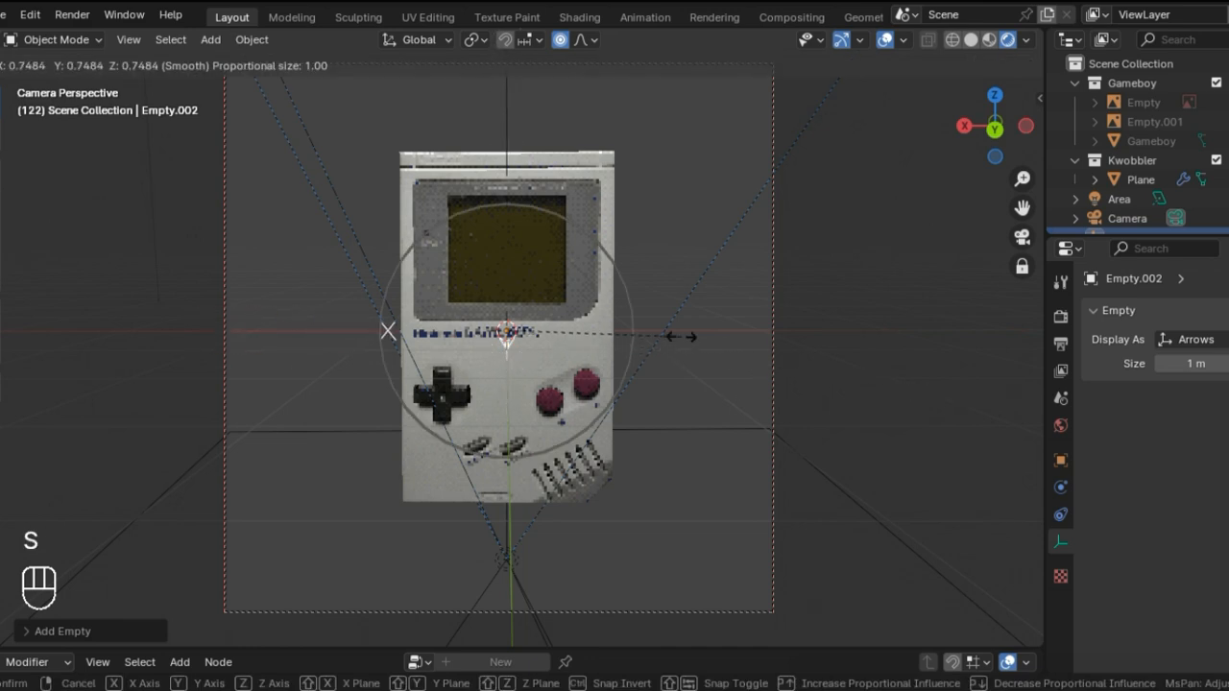
{"action": "left_click", "coordinate": [811, 360]}
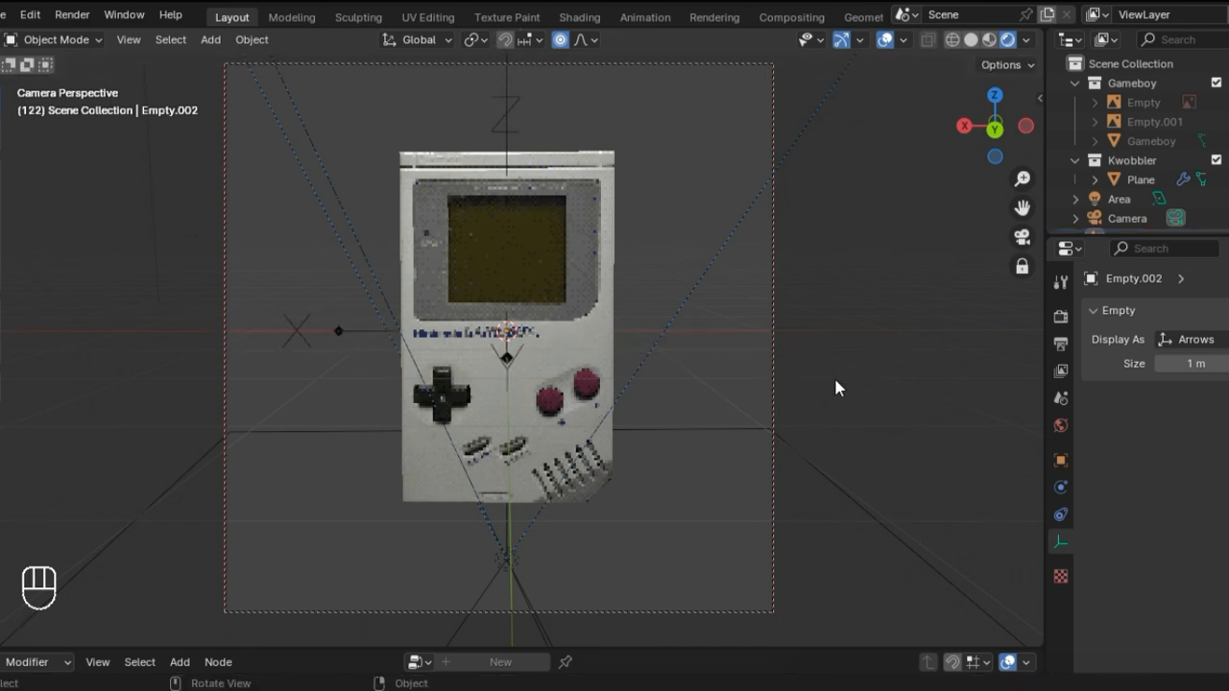
Step: Leave the camera view, select the arrows empty, and examine its placement relative to the camera and lights
{"action": "key", "text": "KP_0"}
{"action": "scroll", "coordinate": [833, 376], "scroll_direction": "down", "scroll_amount": 5}
{"action": "scroll", "coordinate": [1142, 192], "scroll_direction": "down", "scroll_amount": 1}
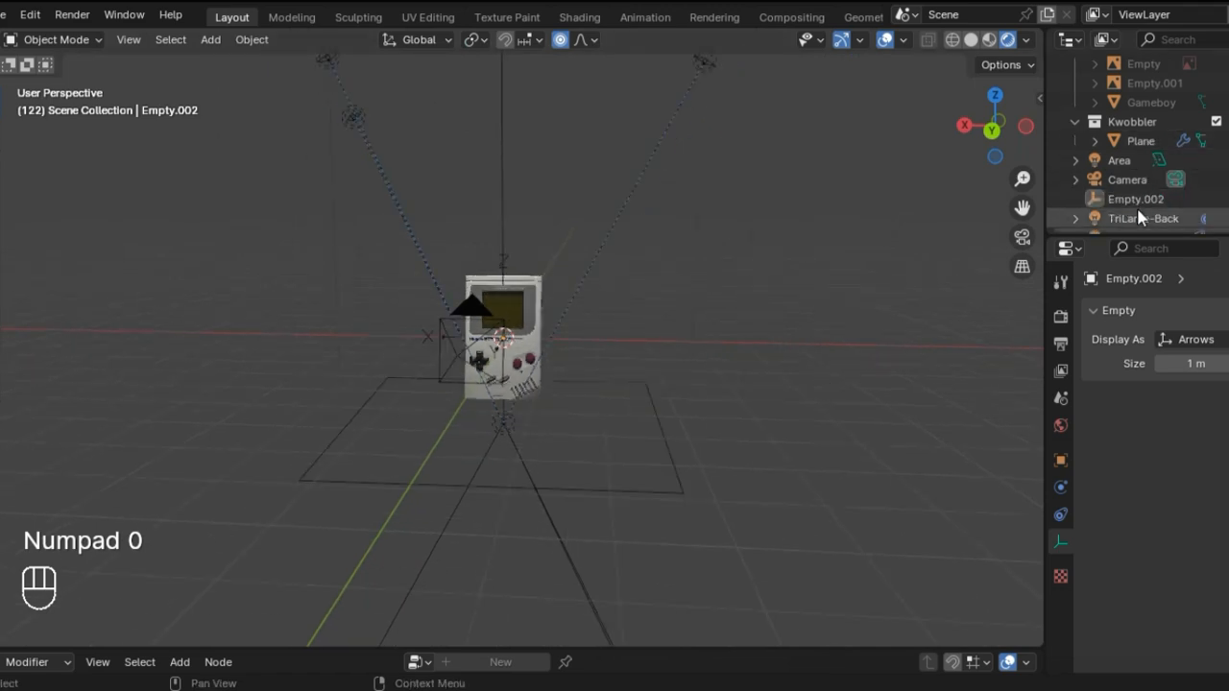
{"action": "left_click", "coordinate": [1138, 200]}
{"action": "scroll", "coordinate": [1138, 208], "scroll_direction": "up", "scroll_amount": 1}
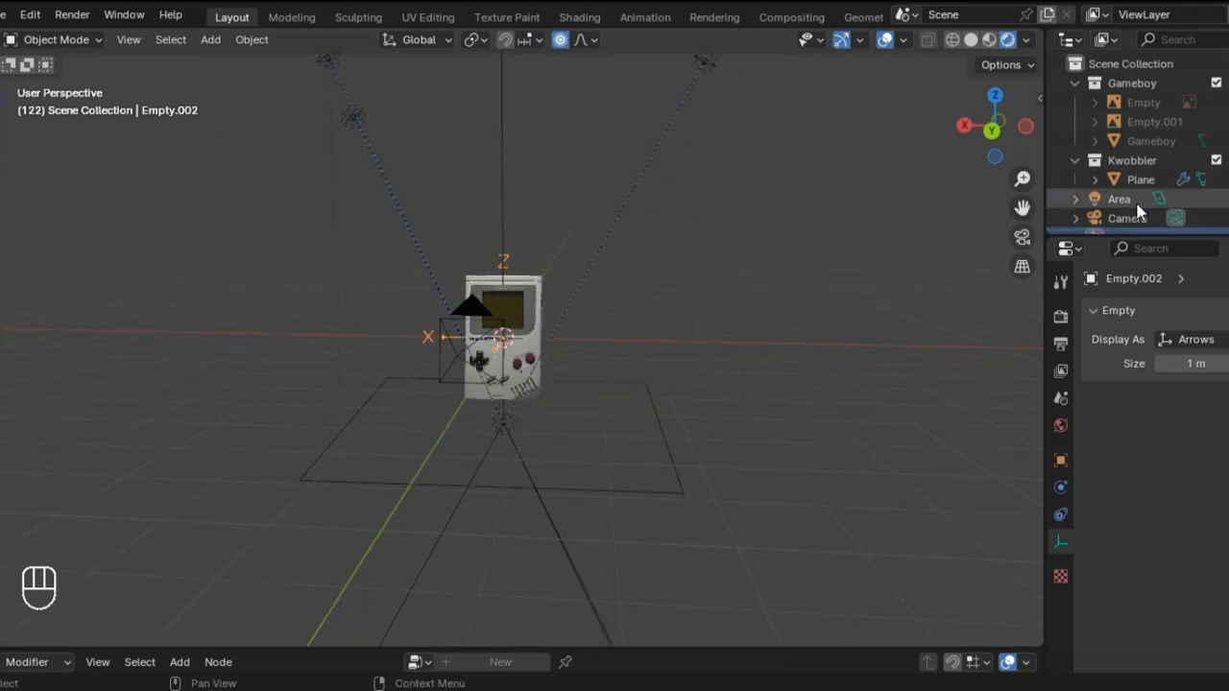
{"action": "scroll", "coordinate": [1137, 207], "scroll_direction": "down", "scroll_amount": 1}
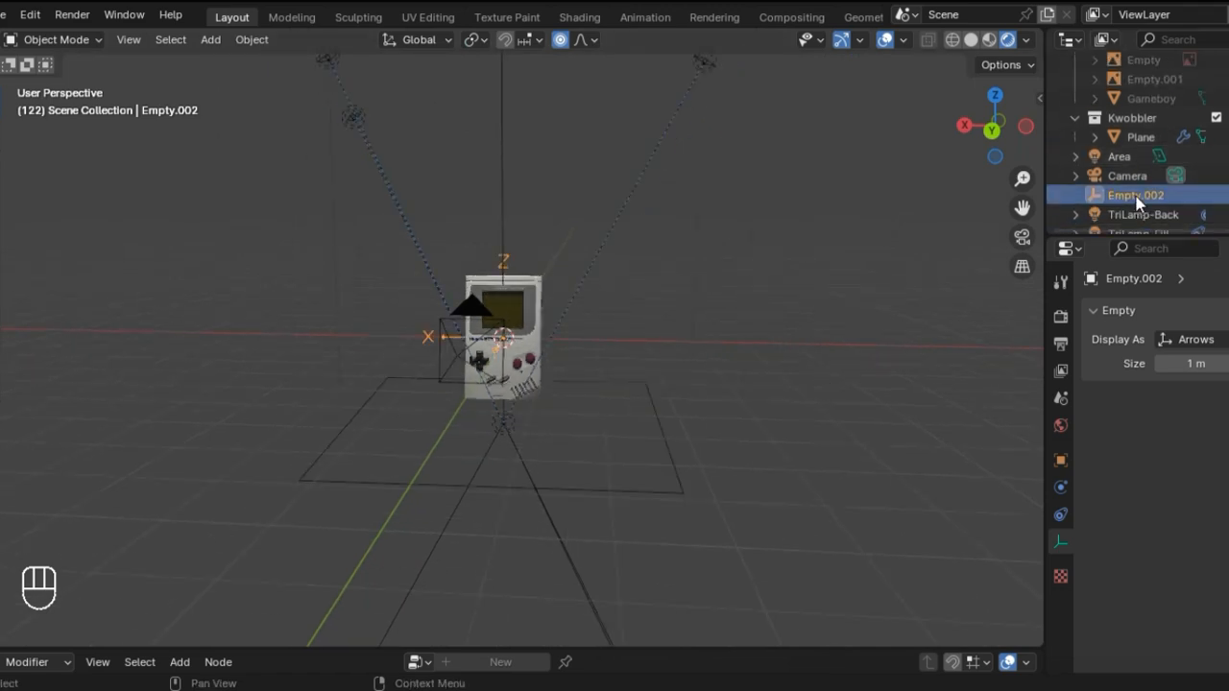
{"action": "middle_click_drag", "start_coordinate": [817, 337], "coordinate": [672, 417]}
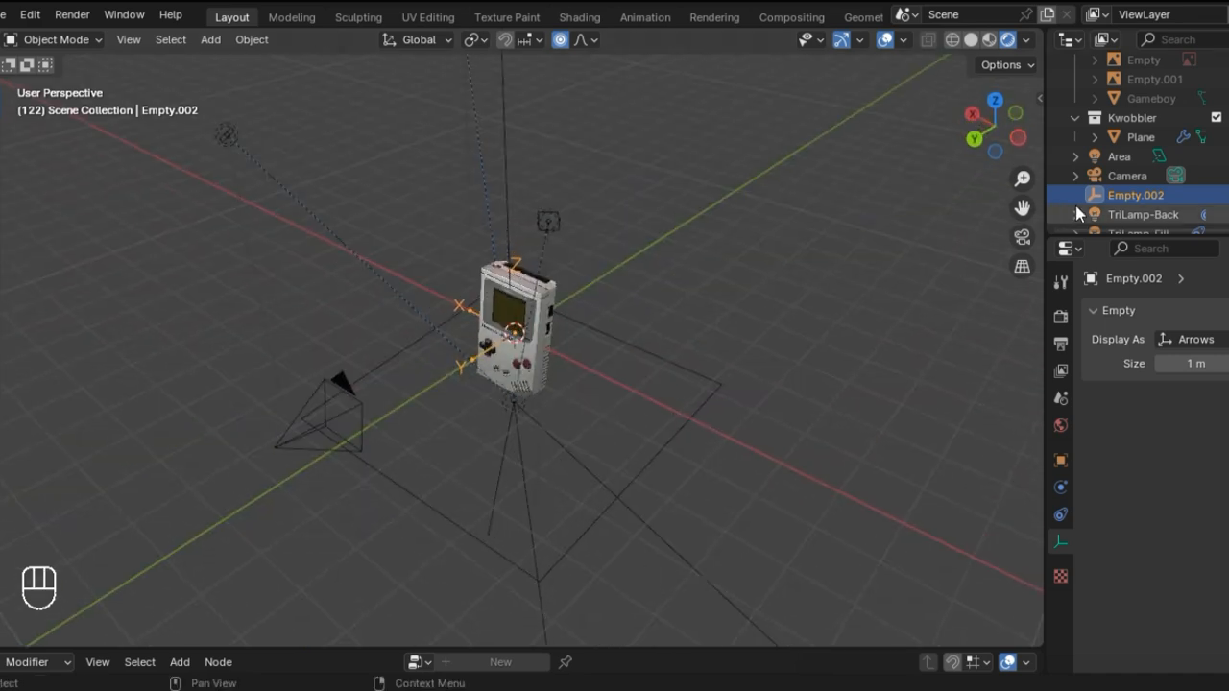
Step: Try parenting the camera and the three TriLamp lights to the arrows empty with the Object option, and undo it
{"action": "scroll", "coordinate": [1077, 205], "scroll_direction": "down", "scroll_amount": 1}
{"action": "left_click", "coordinate": [1143, 177]}
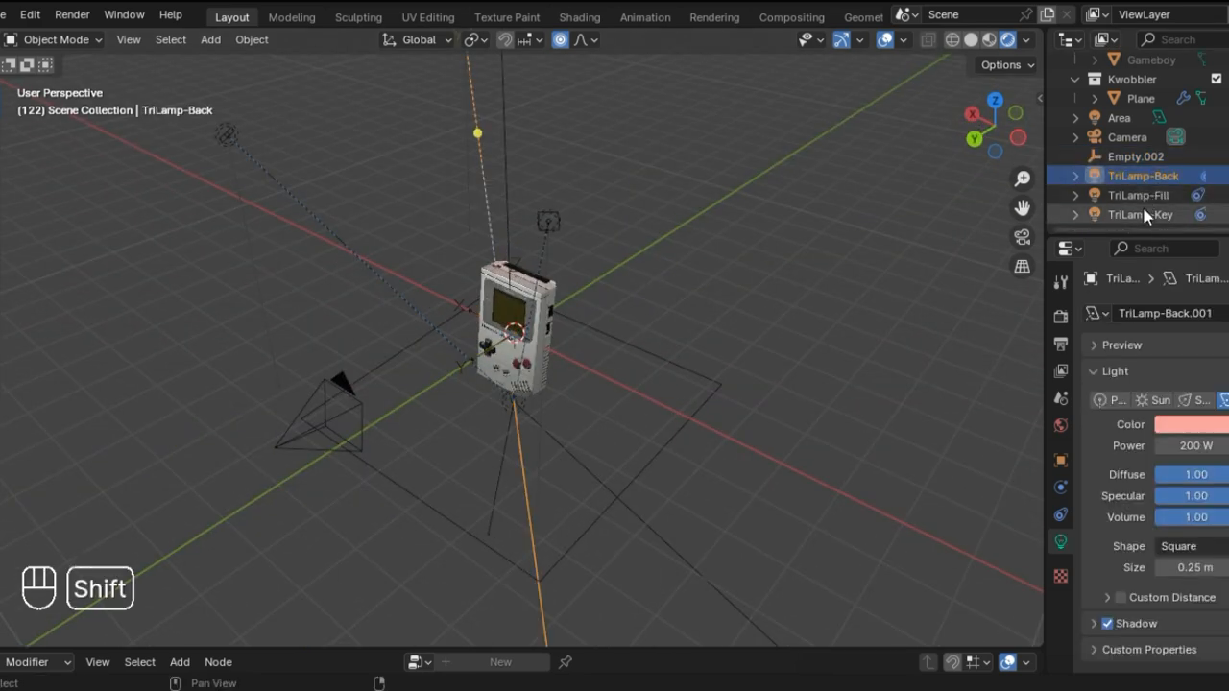
{"action": "left_click", "coordinate": [1142, 215], "text": "shift"}
{"action": "left_click", "coordinate": [1143, 139], "text": "ctrl"}
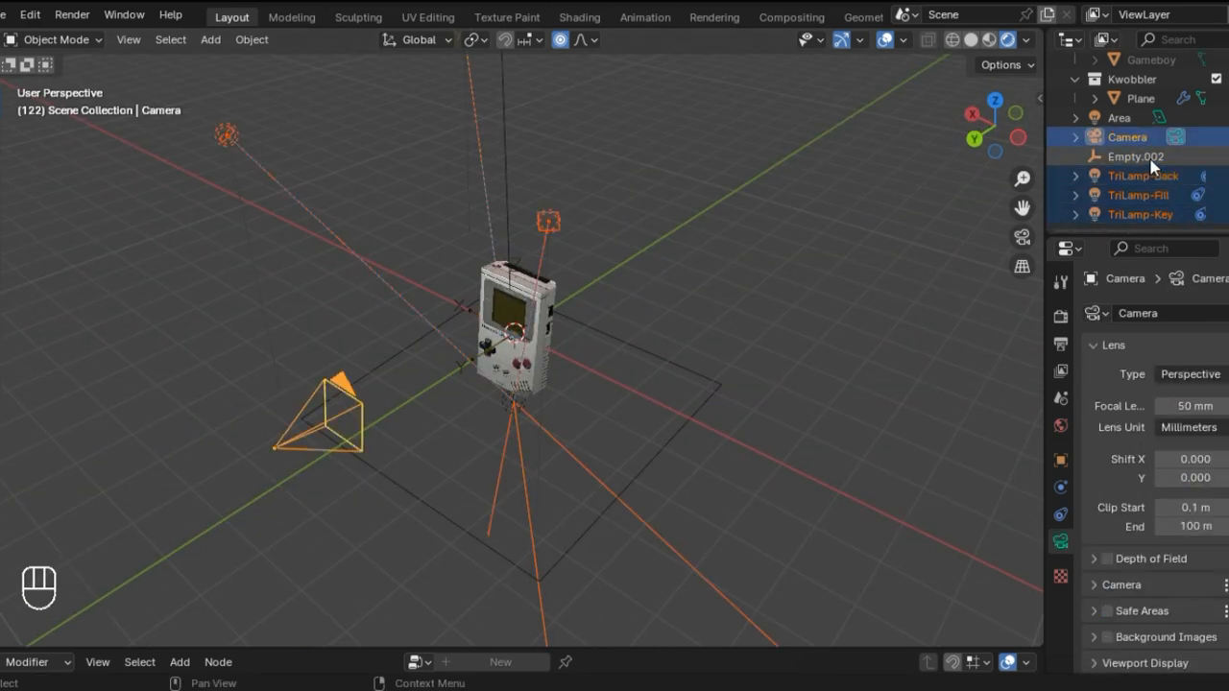
{"action": "left_click", "coordinate": [1151, 157], "text": "ctrl"}
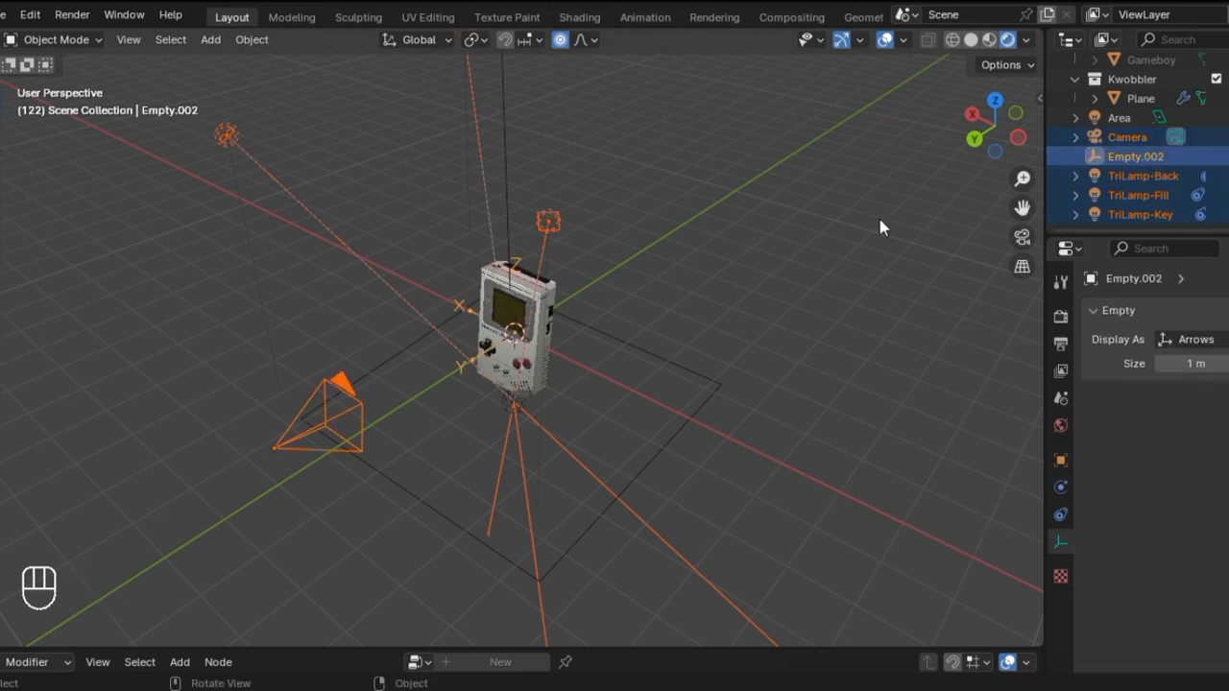
{"action": "key", "text": "ctrl+p"}
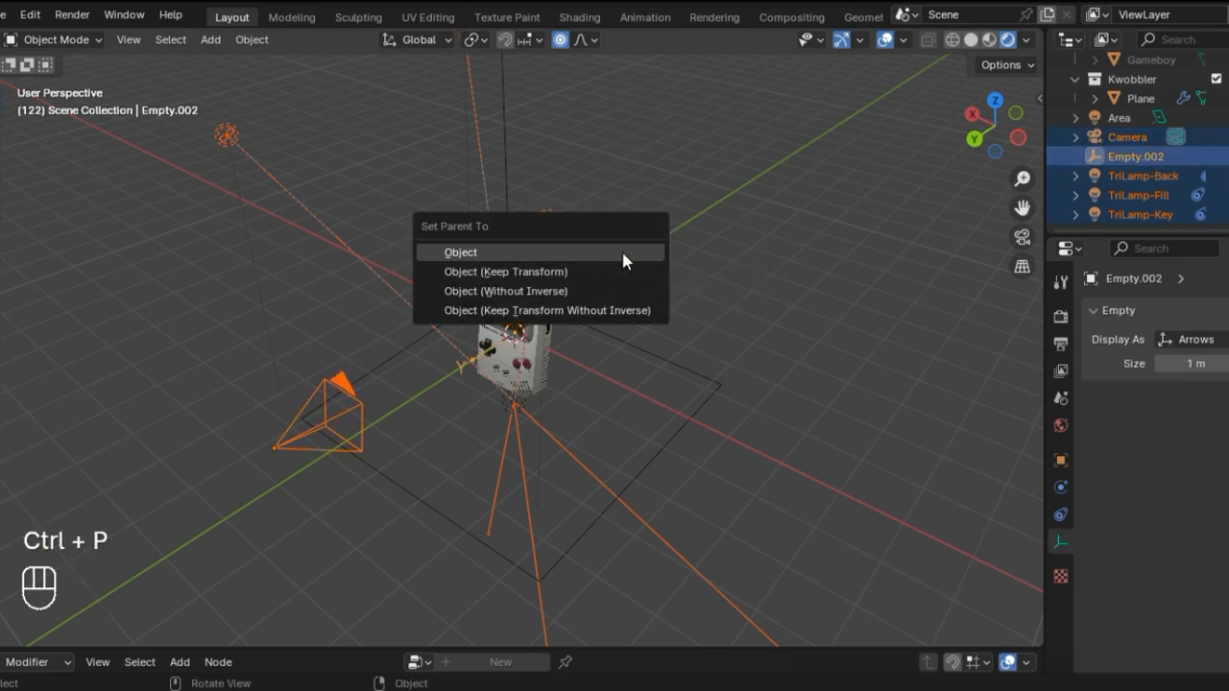
{"action": "left_click", "coordinate": [623, 255]}
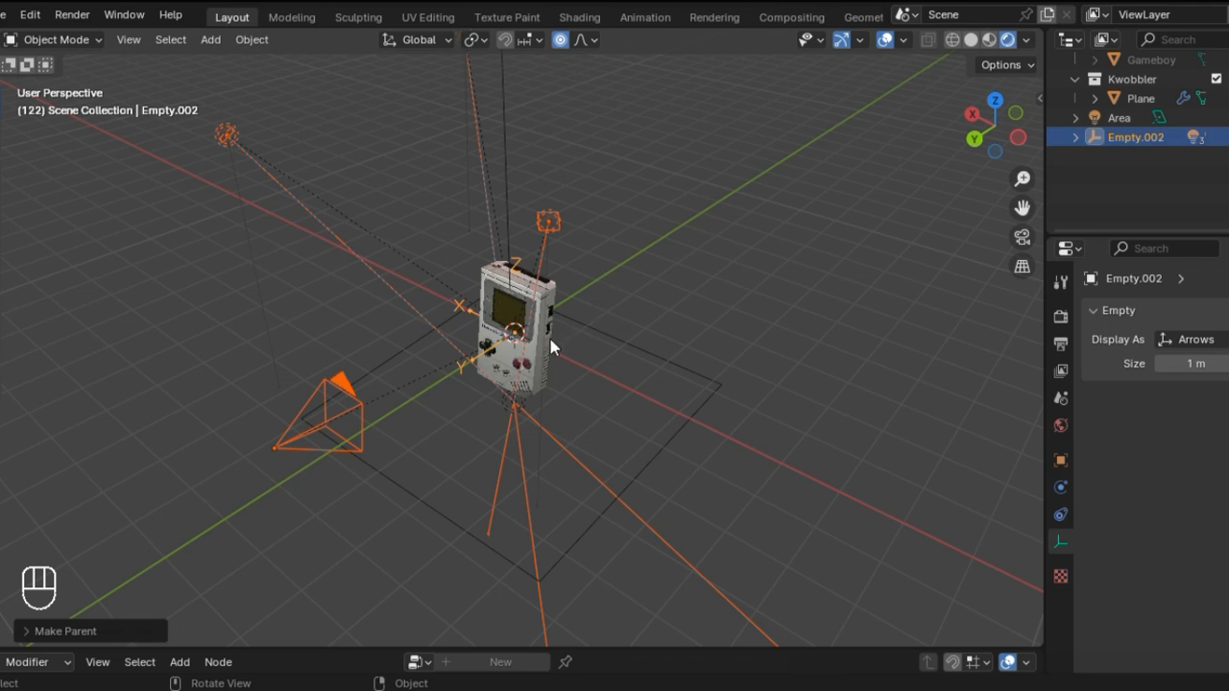
{"action": "middle_click_drag", "start_coordinate": [603, 375], "coordinate": [662, 409]}
{"action": "key", "text": "ctrl+z"}
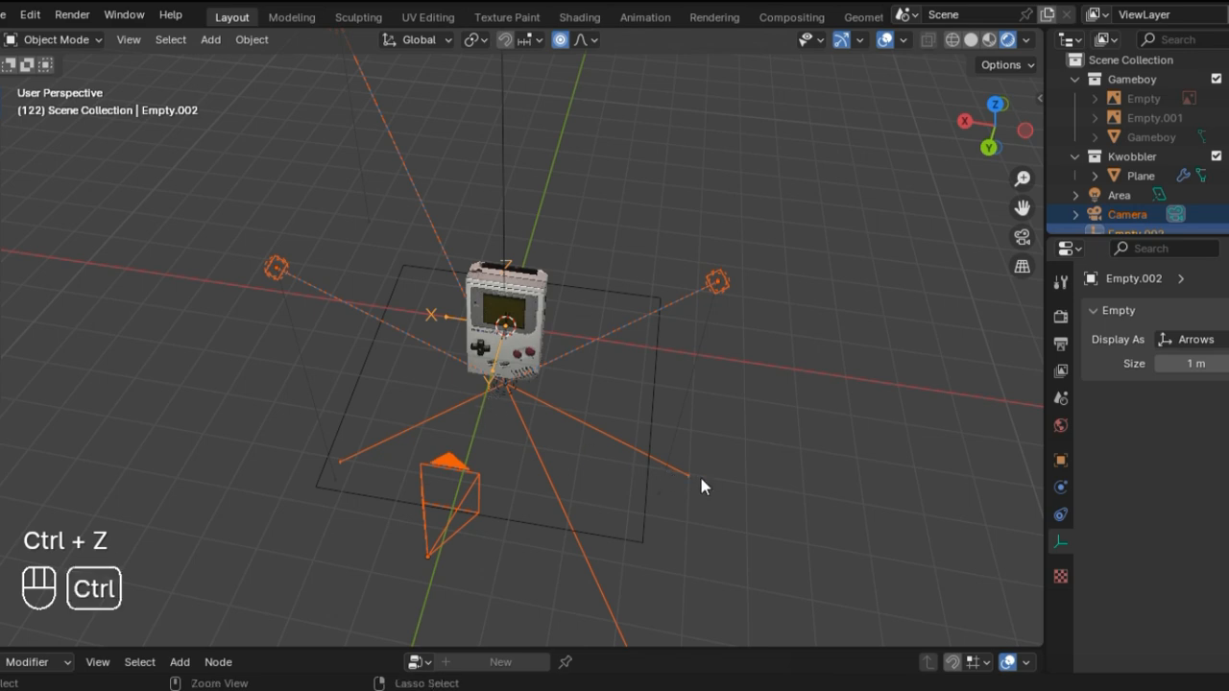
Step: Parent the area light and the camera to the arrows empty, Empty.002, using the Object option
{"action": "left_click", "coordinate": [1120, 195]}
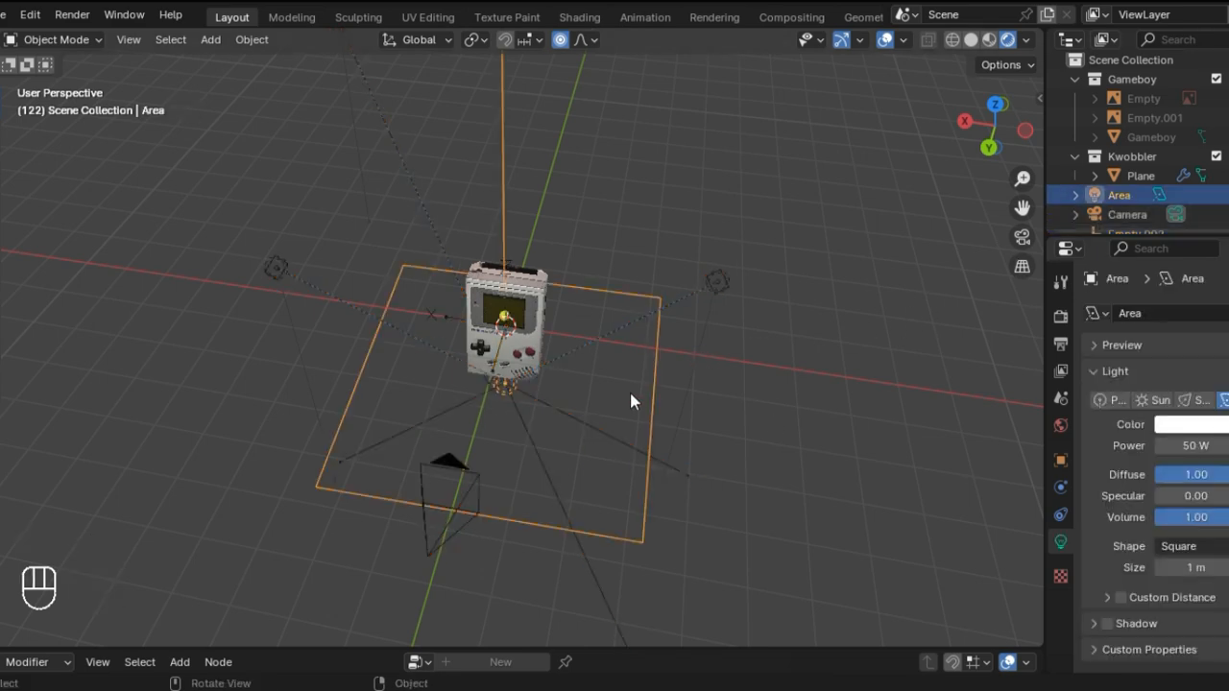
{"action": "scroll", "coordinate": [1094, 226], "scroll_direction": "down", "scroll_amount": 2}
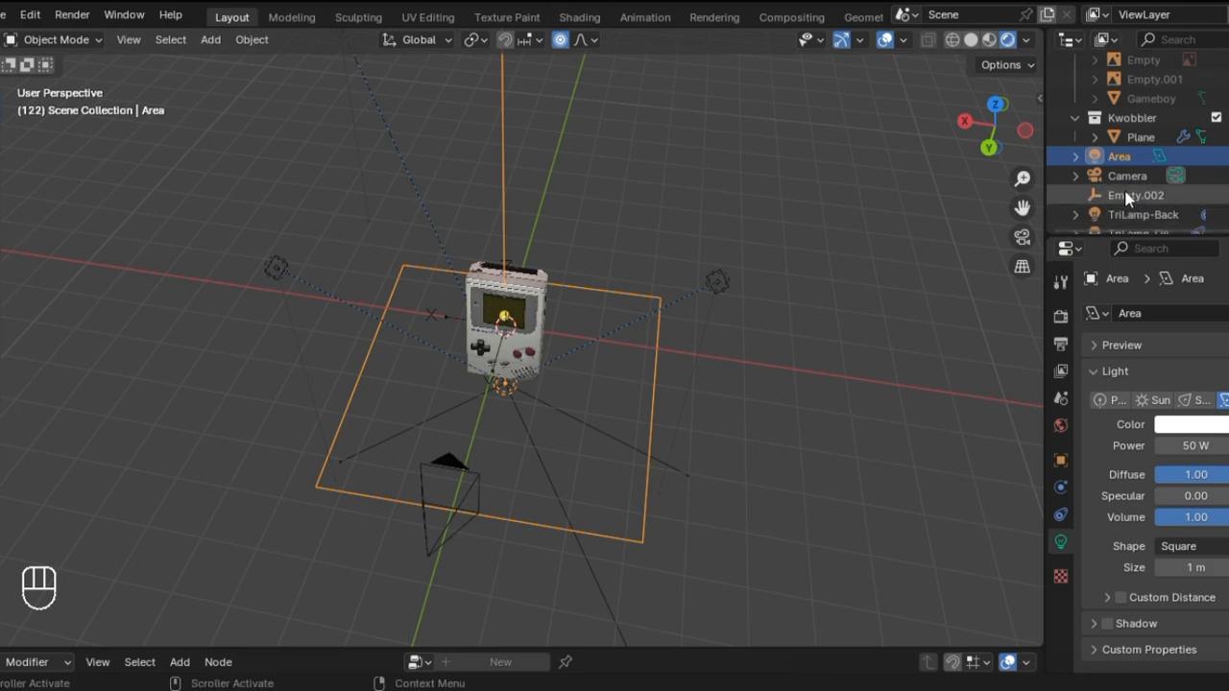
{"action": "left_click", "coordinate": [1115, 197], "text": "ctrl"}
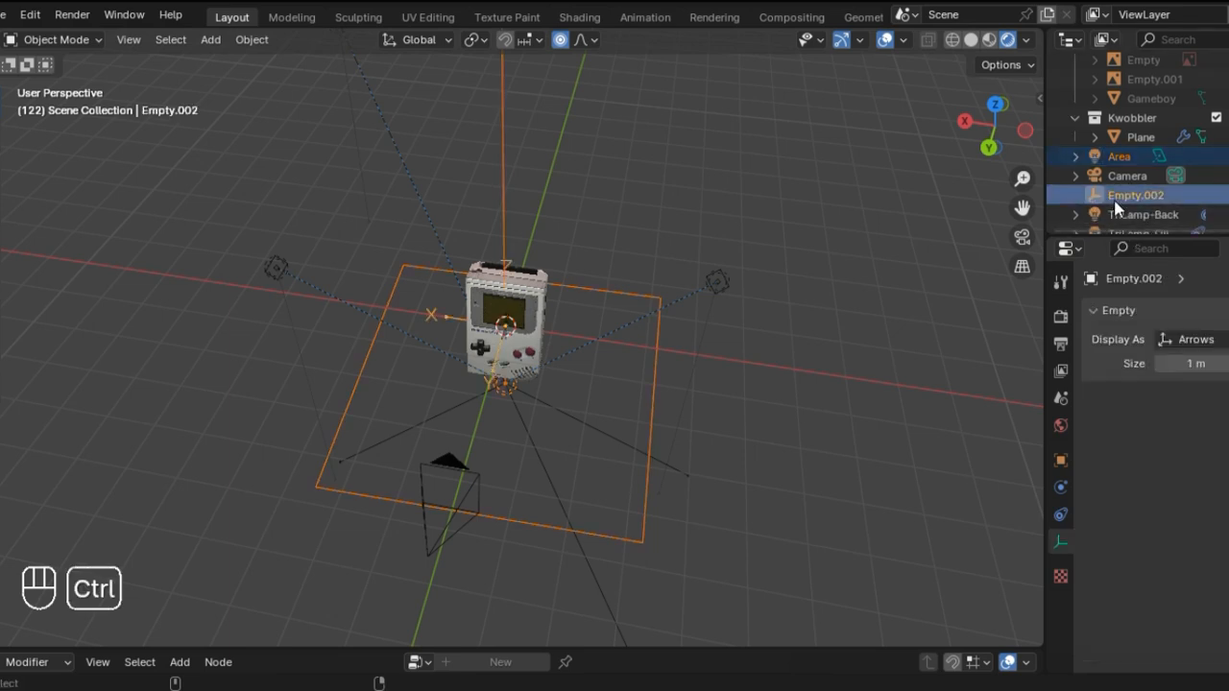
{"action": "left_click", "coordinate": [1125, 177], "text": "ctrl"}
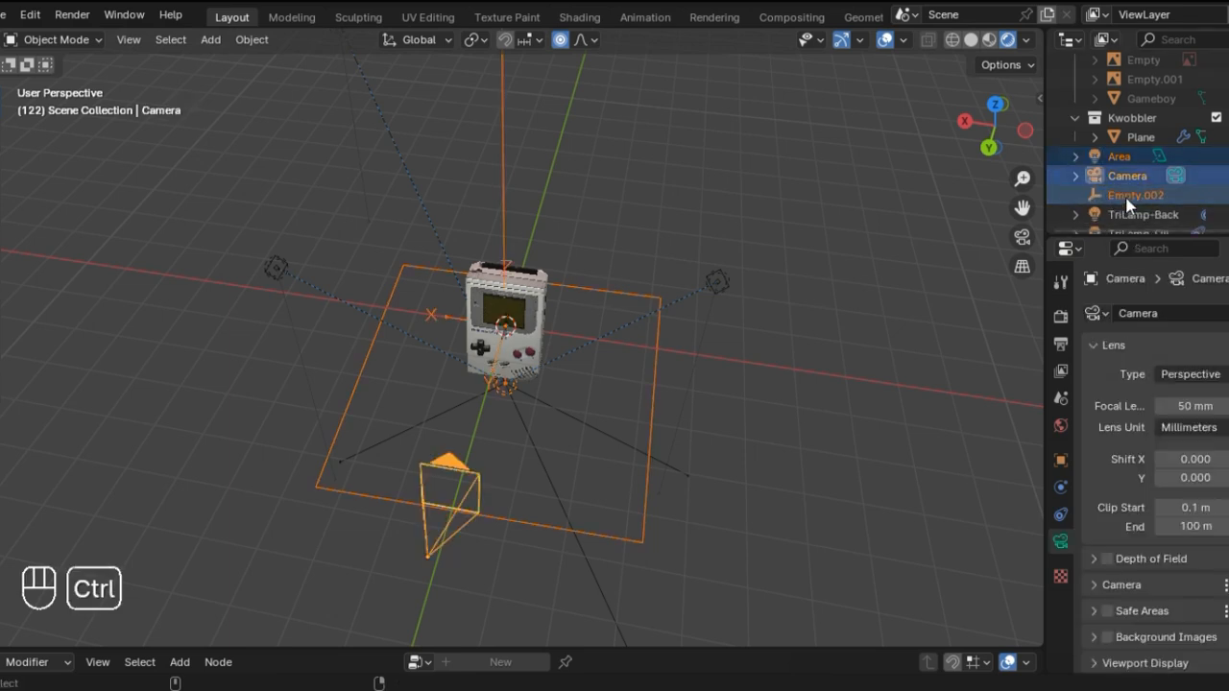
{"action": "left_click", "coordinate": [1130, 197], "text": "ctrl"}
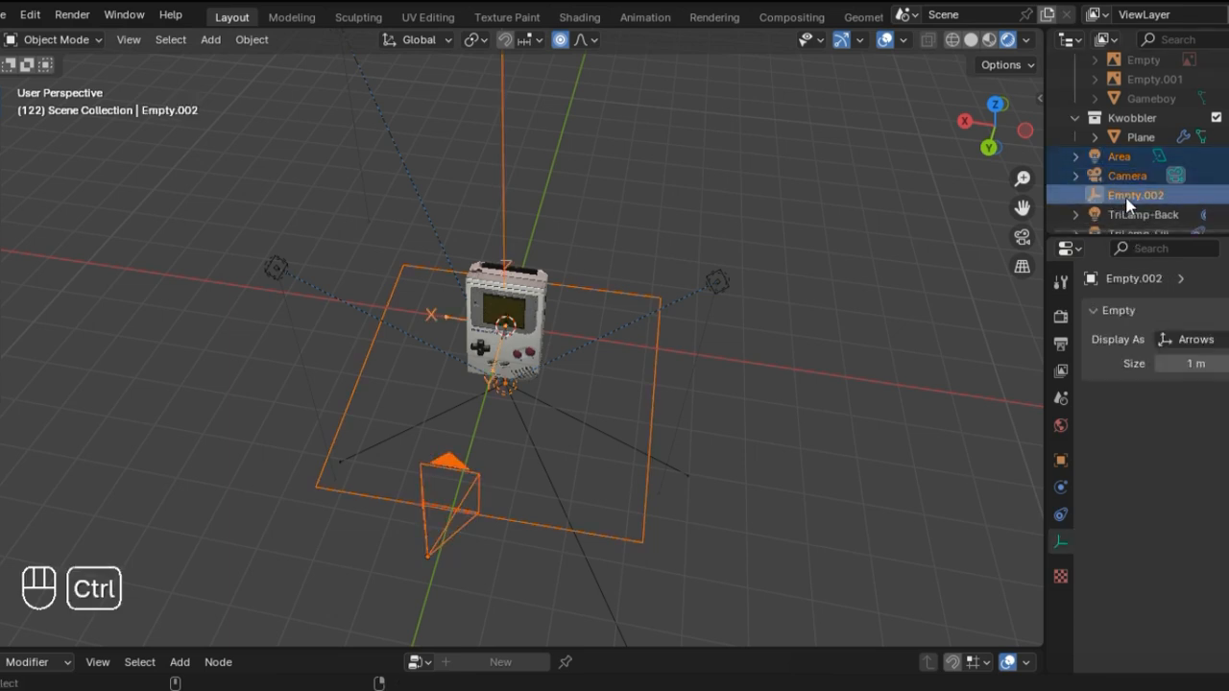
{"action": "key", "text": "ctrl+p"}
{"action": "left_click", "coordinate": [626, 376]}
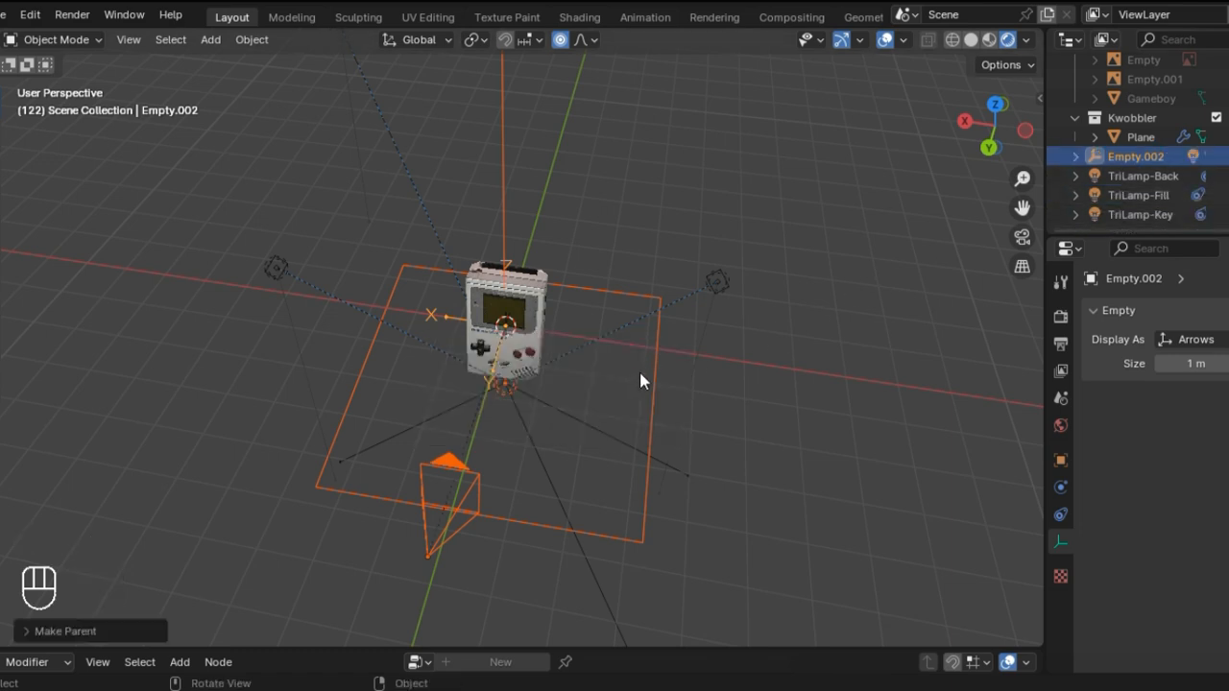
Step: Try rotating the parented empty about global Z in camera view to orbit around the Game Boy, and undo it
{"action": "key", "text": "KP_0"}
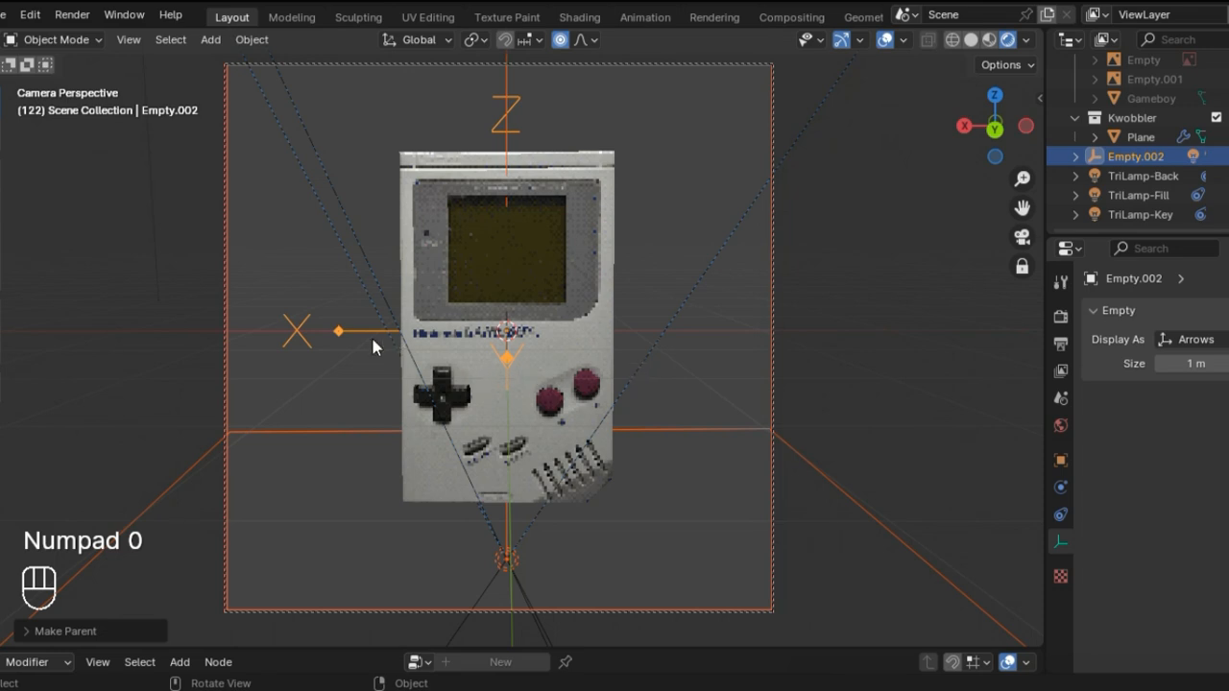
{"action": "key", "text": "r"}
{"action": "key", "text": "z"}
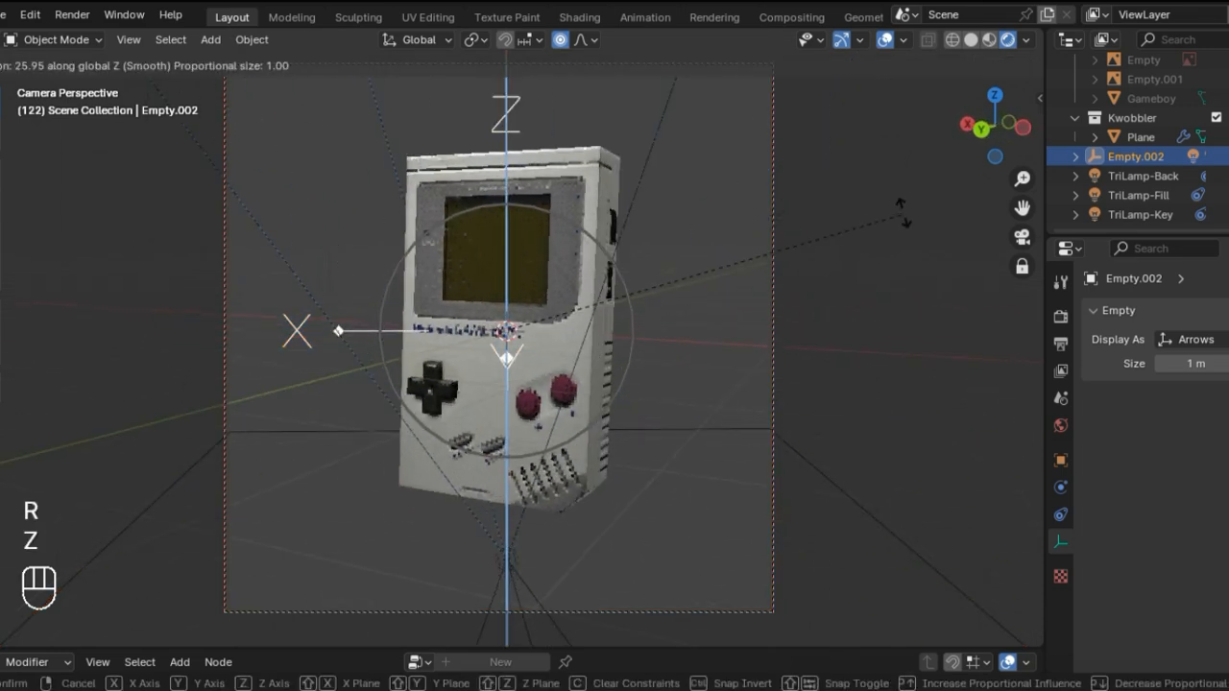
{"action": "left_click", "coordinate": [682, 396]}
{"action": "key", "text": "ctrl+z"}
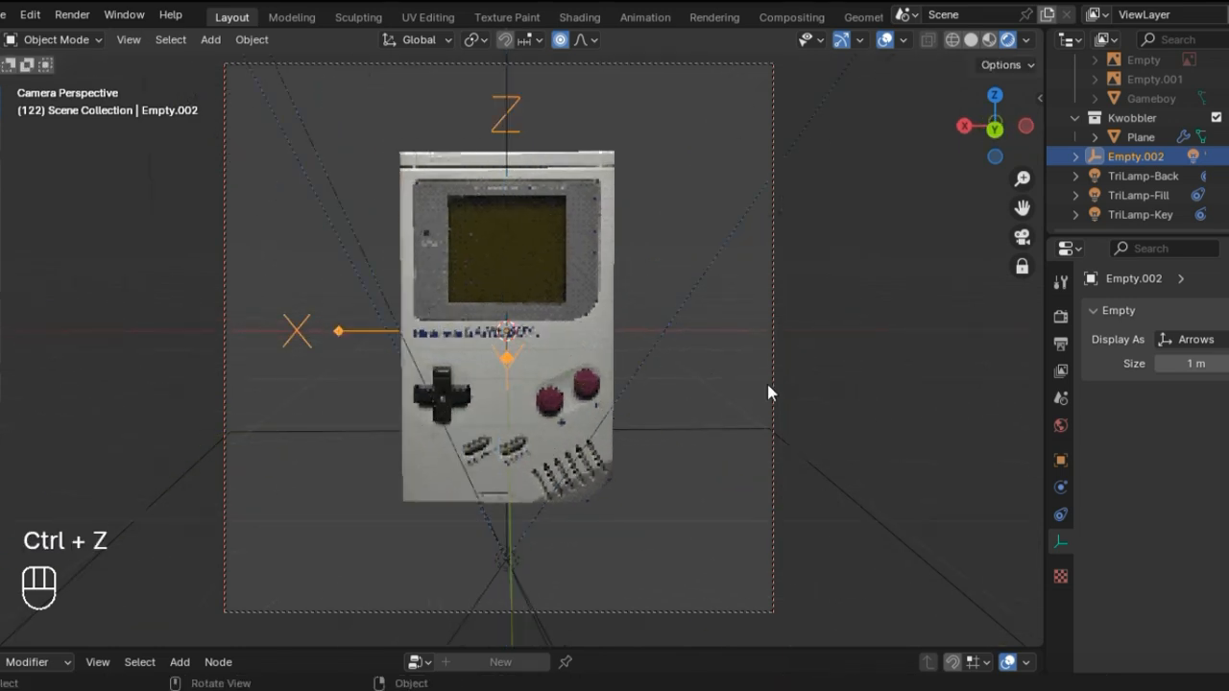
Step: Change the TriLamp-Back light's color to a warm pale yellow with hue 0.113 and saturation 0.501
{"action": "key", "text": "KP_0"}
{"action": "left_click", "coordinate": [600, 321]}
{"action": "scroll", "coordinate": [516, 321], "scroll_direction": "up", "scroll_amount": 2}
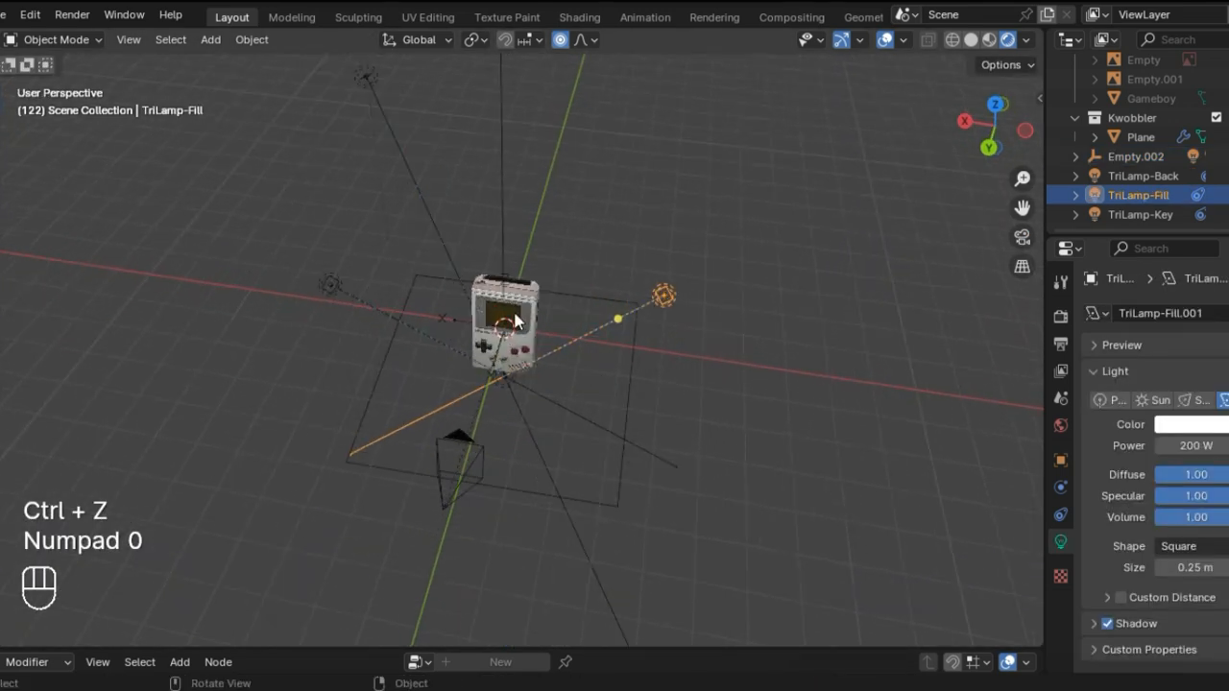
{"action": "scroll", "coordinate": [481, 257], "scroll_direction": "up", "scroll_amount": 1}
{"action": "scroll", "coordinate": [479, 255], "scroll_direction": "down", "scroll_amount": 1}
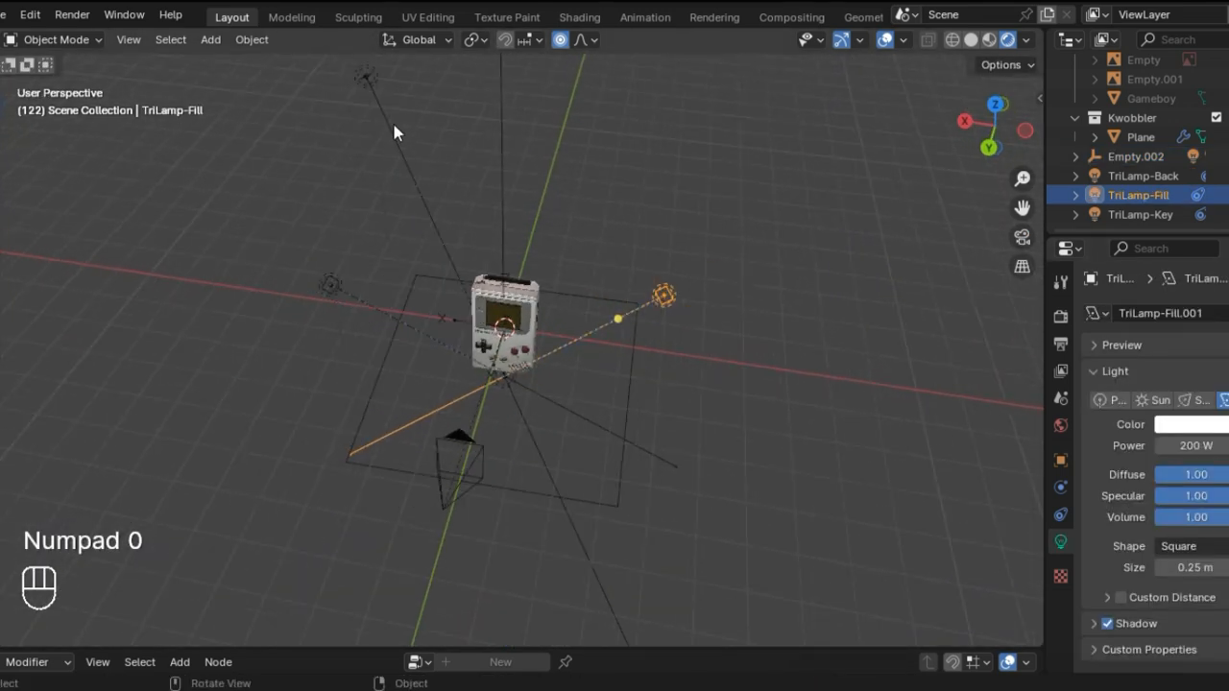
{"action": "left_click", "coordinate": [363, 76]}
{"action": "left_click", "coordinate": [1200, 426]}
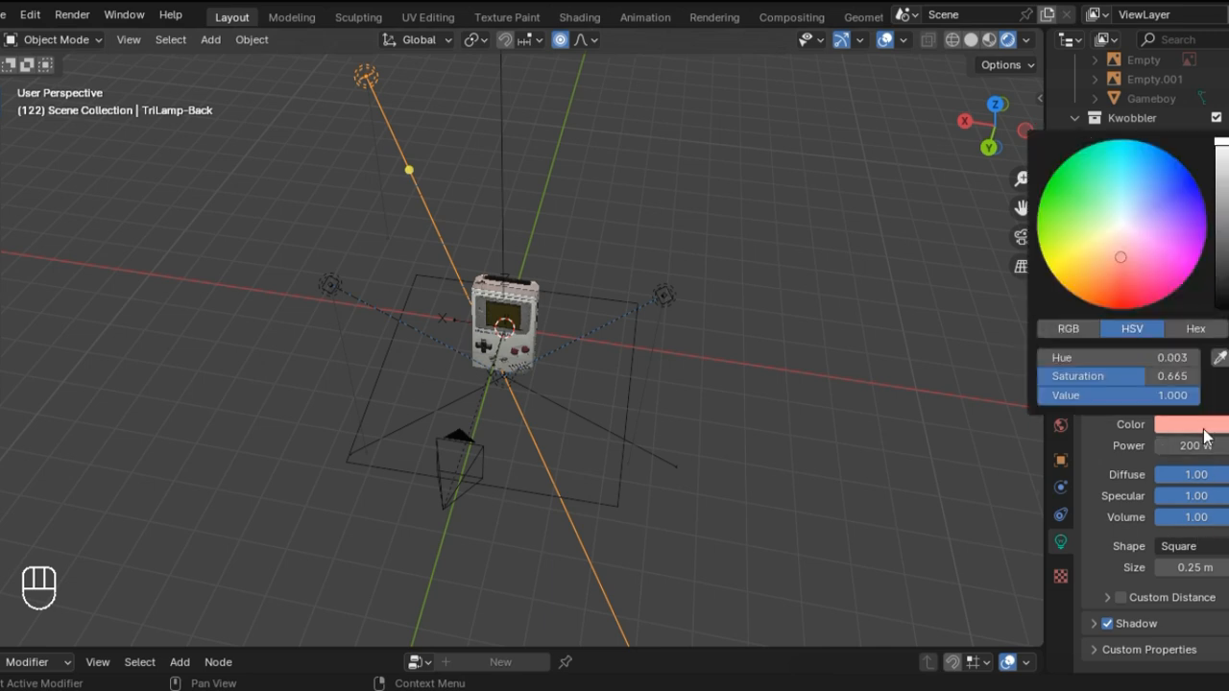
{"action": "left_click_drag", "start_coordinate": [1120, 259], "coordinate": [1107, 239]}
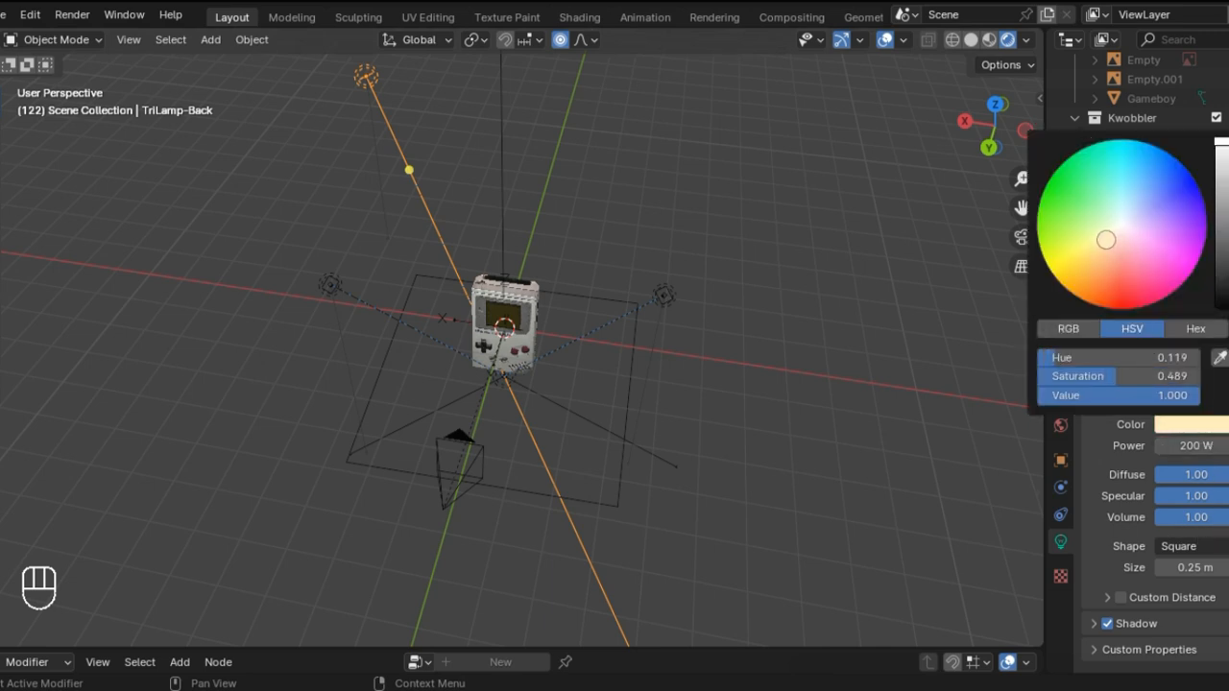
{"action": "left_click", "coordinate": [1190, 424]}
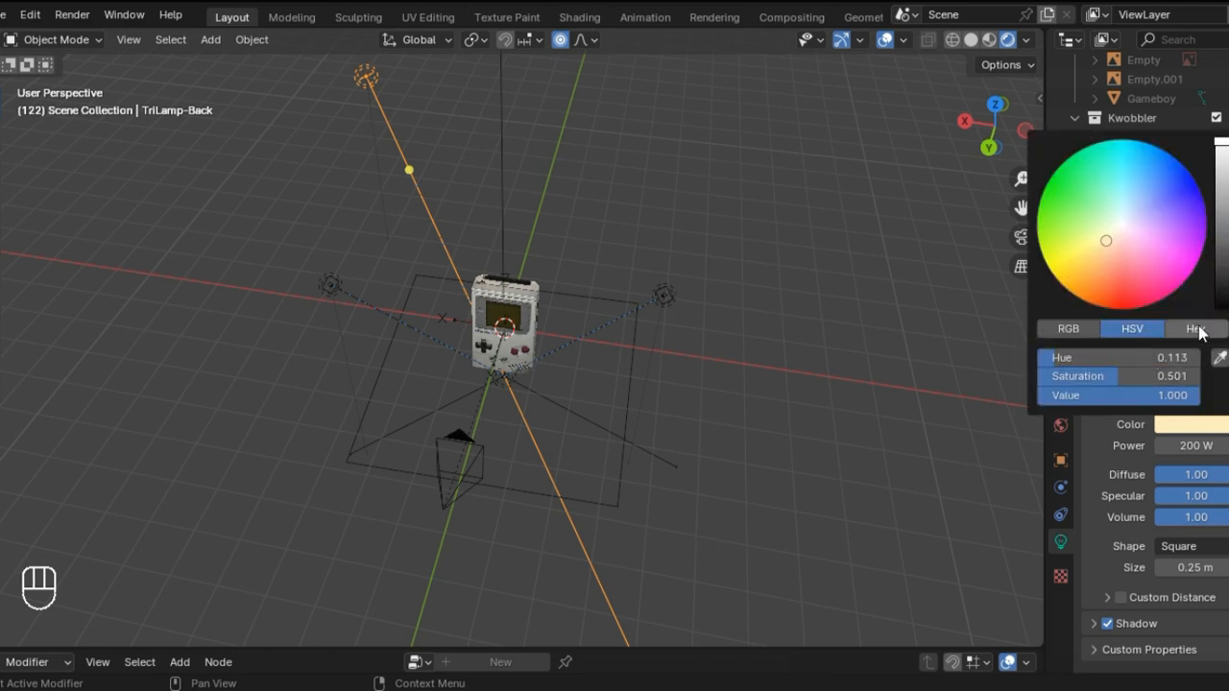
Step: Copy the TriLamp-Back light's hex color and apply it to the TriLamp-Fill light
{"action": "left_click", "coordinate": [1195, 329]}
{"action": "left_click", "coordinate": [1151, 361]}
{"action": "key", "text": "ctrl+c"}
{"action": "left_click", "coordinate": [836, 481]}
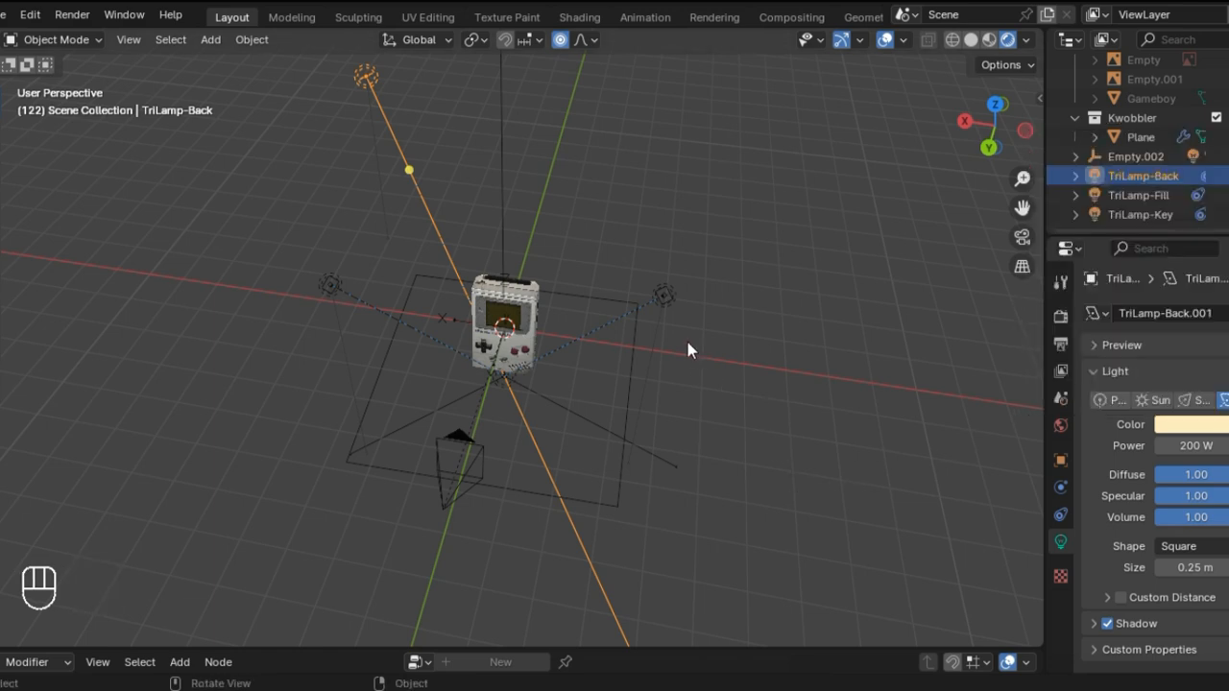
{"action": "left_click", "coordinate": [665, 286]}
{"action": "left_click", "coordinate": [1191, 425]}
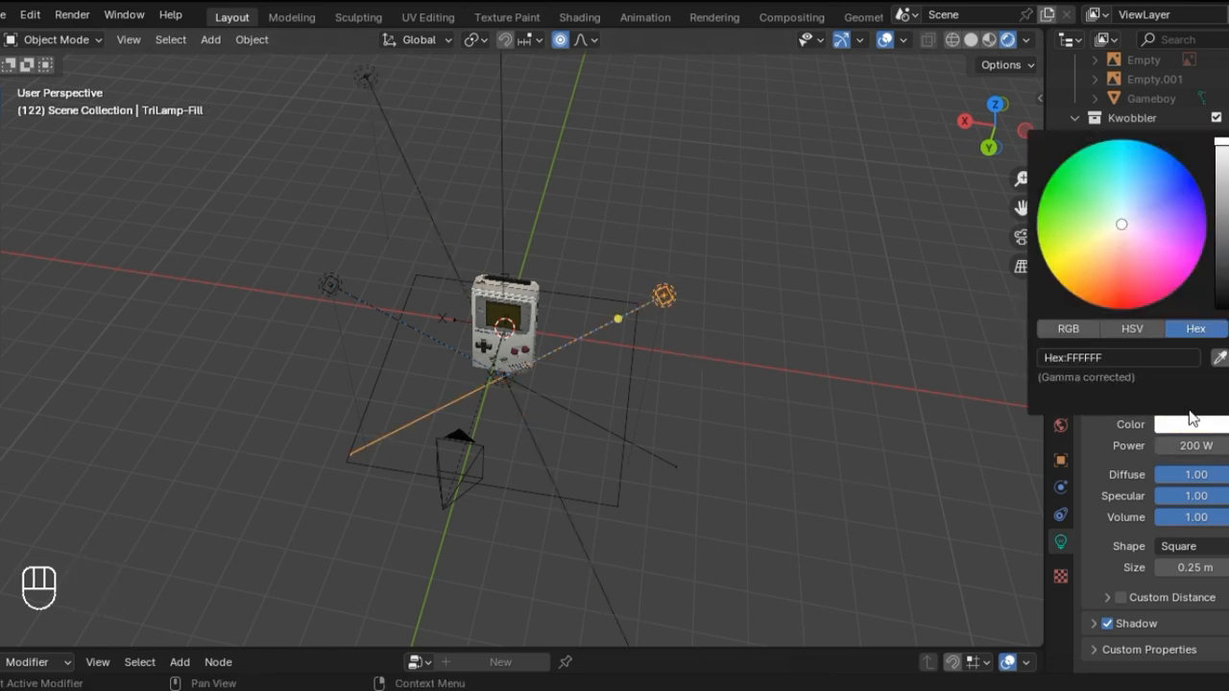
{"action": "left_click", "coordinate": [1193, 428]}
{"action": "left_click", "coordinate": [1145, 357]}
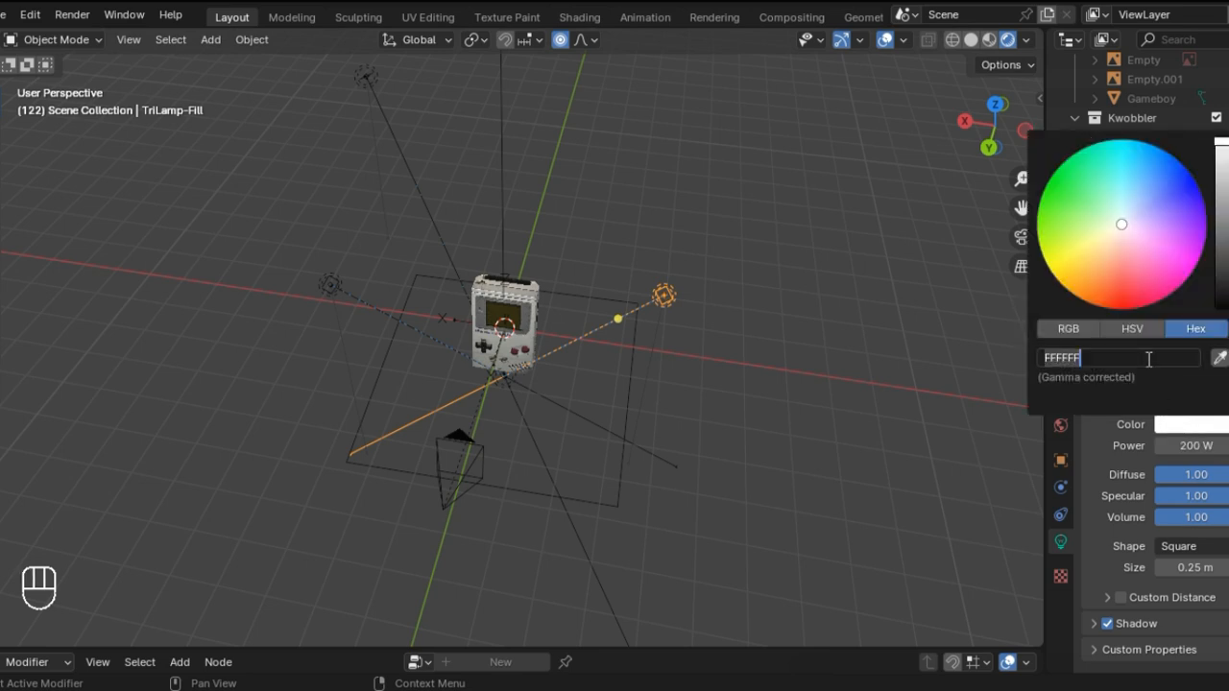
{"action": "key", "text": "ctrl+v"}
{"action": "key", "text": "Return"}
Step: Turn off shadows on the TriLamp-Fill, TriLamp-Key and TriLamp-Back lights
{"action": "scroll", "coordinate": [720, 453], "scroll_direction": "up", "scroll_amount": 2}
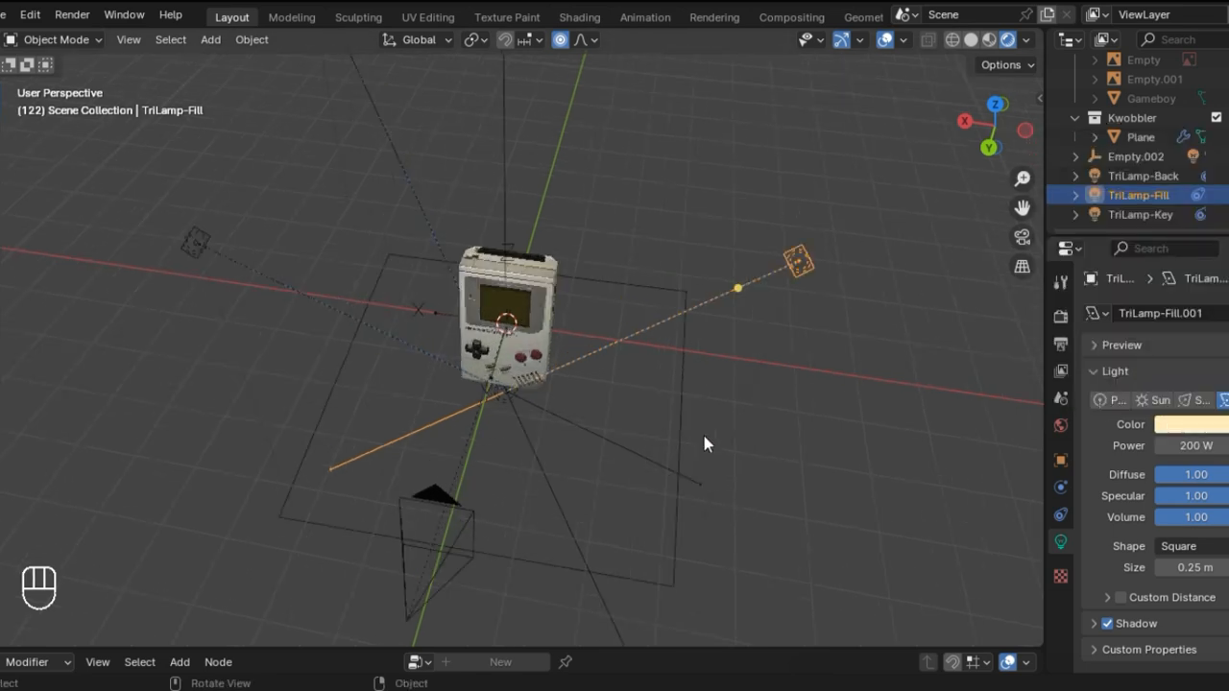
{"action": "left_click", "coordinate": [1106, 625]}
{"action": "left_click", "coordinate": [196, 246]}
{"action": "left_click", "coordinate": [1106, 624]}
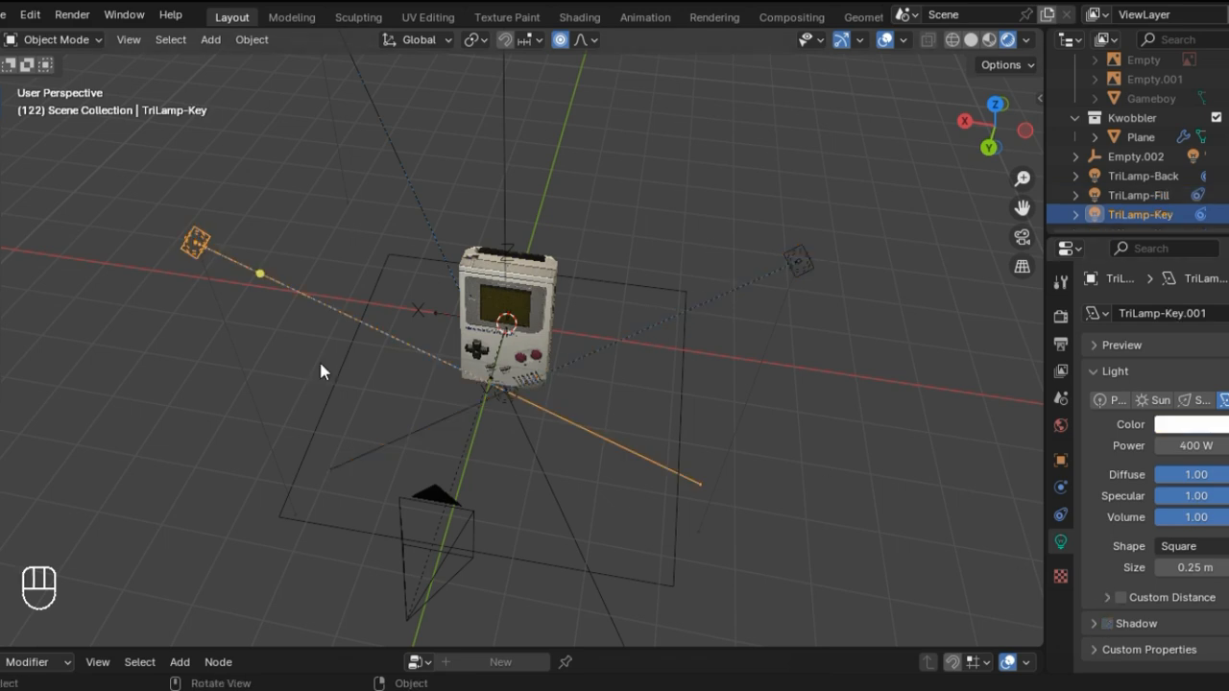
{"action": "scroll", "coordinate": [334, 113], "scroll_direction": "down", "scroll_amount": 2}
{"action": "left_click", "coordinate": [366, 76]}
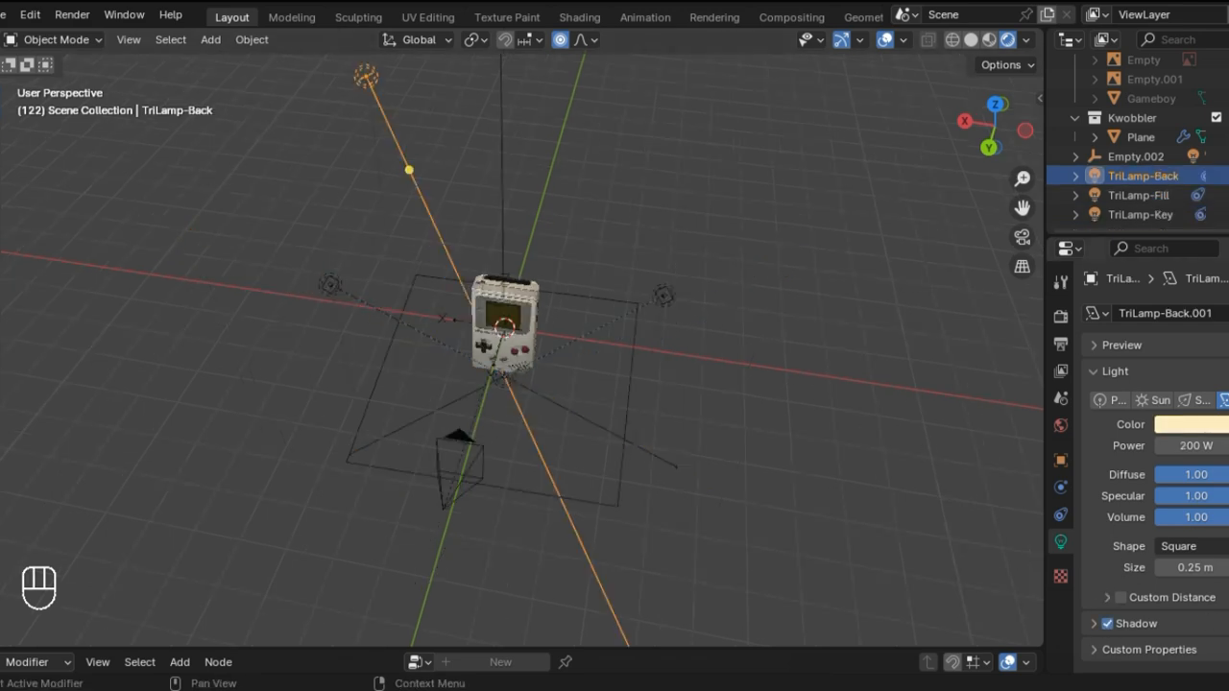
{"action": "left_click", "coordinate": [1109, 625]}
{"action": "scroll", "coordinate": [736, 502], "scroll_direction": "up", "scroll_amount": 4}
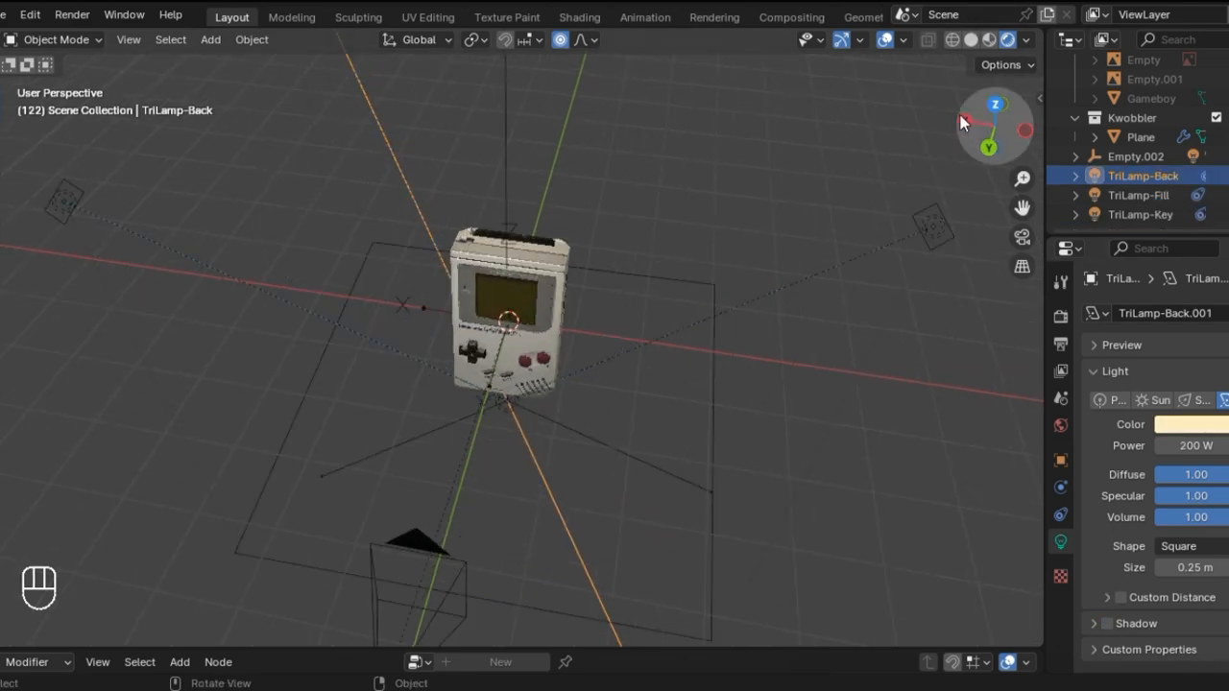
Step: Test the shadowless lighting through the camera by rotating Empty.002 about global Z, and undo the rotation
{"action": "key", "text": "KP_0"}
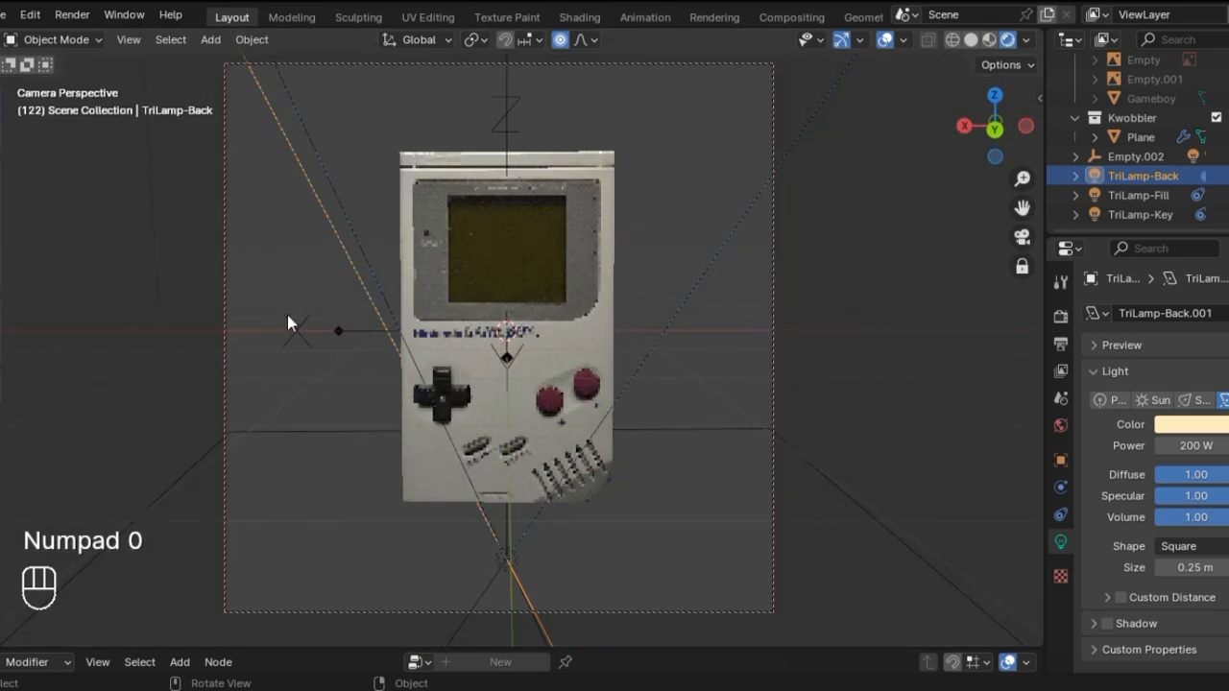
{"action": "left_click", "coordinate": [339, 333]}
{"action": "key", "text": "r"}
{"action": "key", "text": "z"}
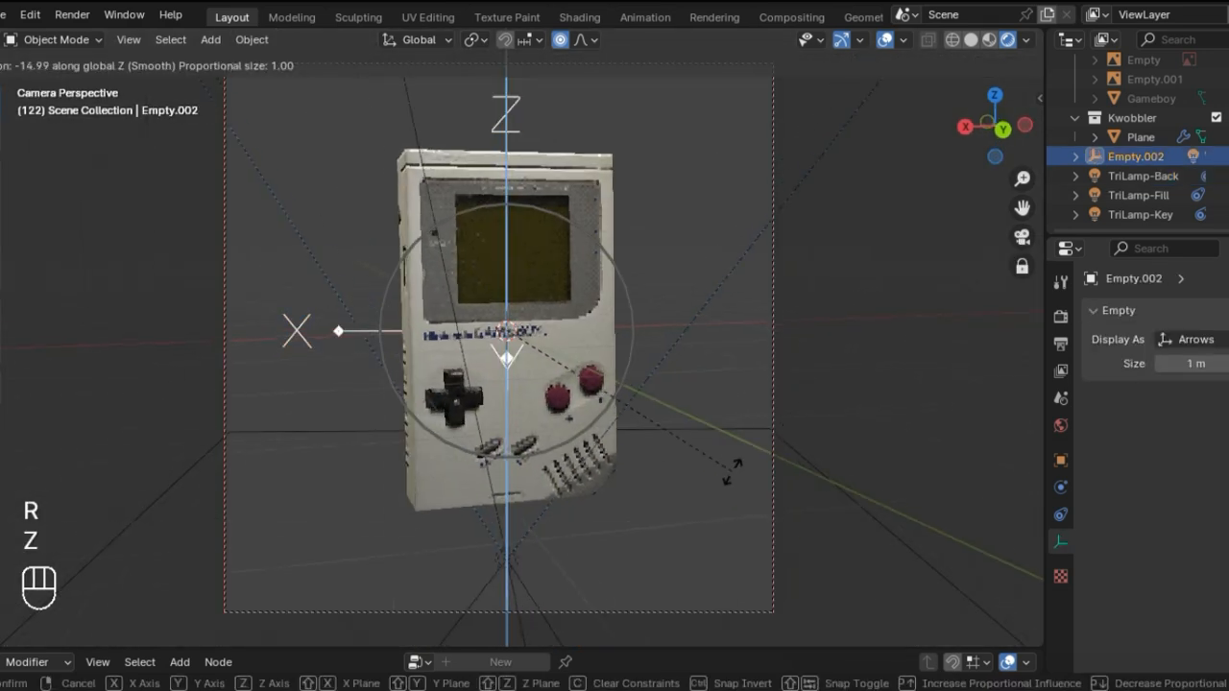
{"action": "left_click", "coordinate": [749, 318]}
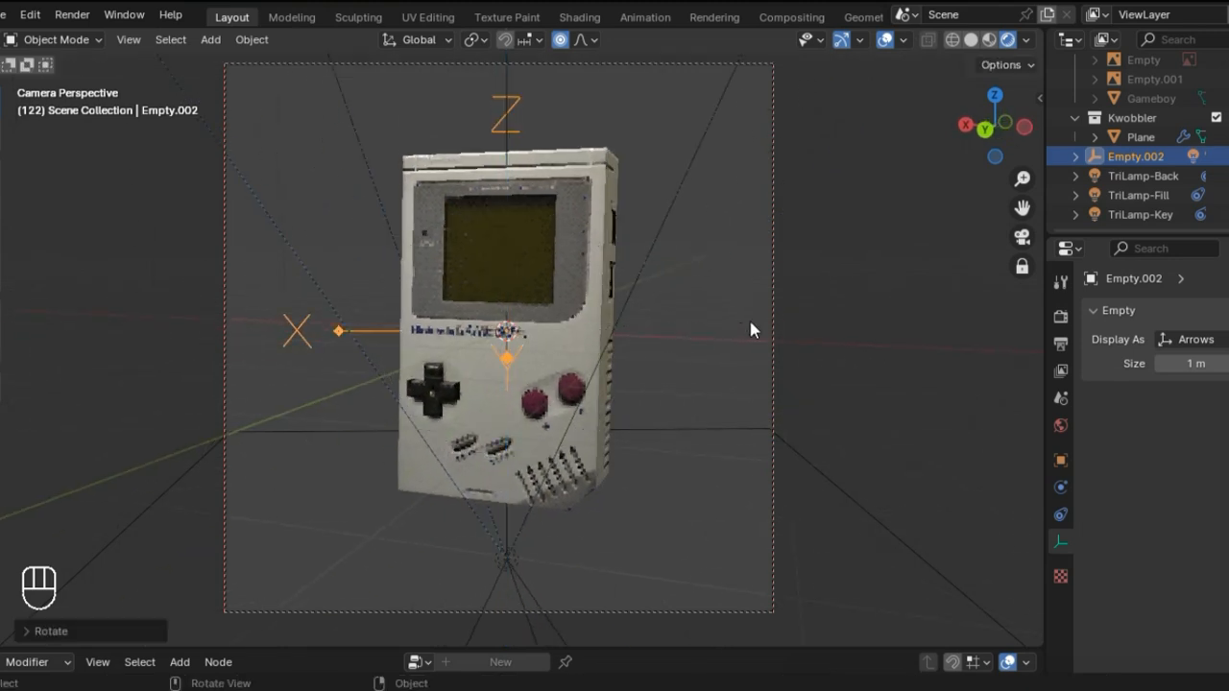
{"action": "key", "text": "ctrl+z"}
{"action": "scroll", "coordinate": [1115, 119], "scroll_direction": "up", "scroll_amount": 2}
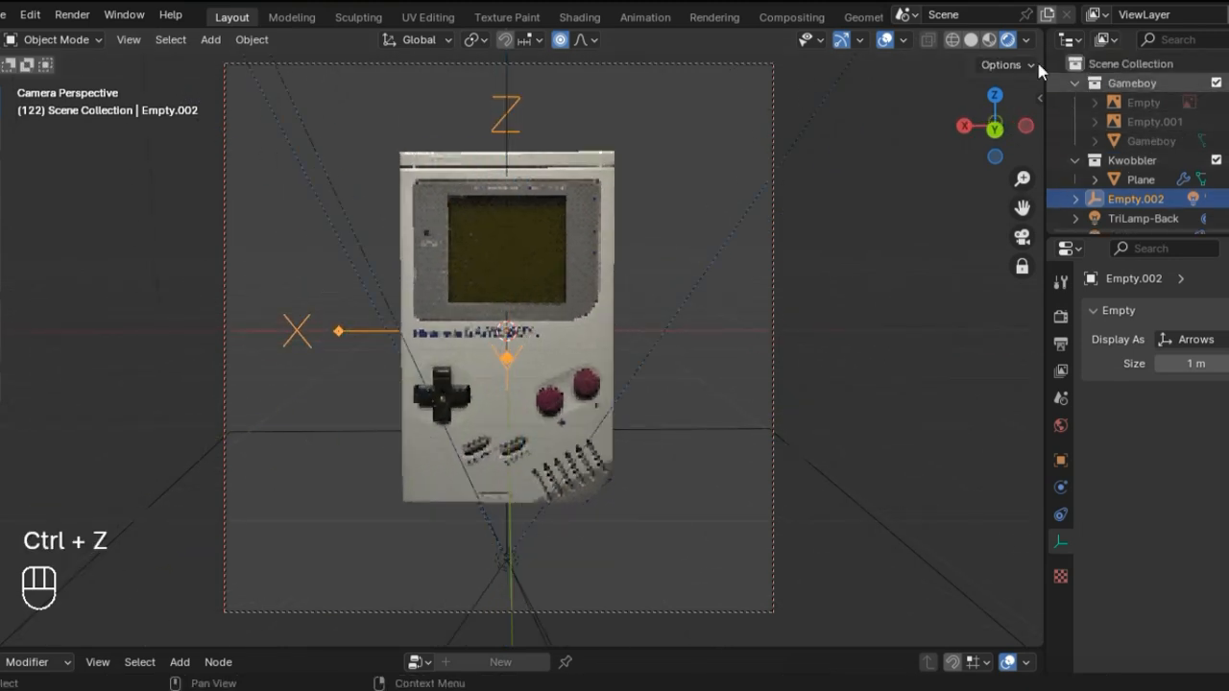
Step: Try a different Intensity in the Plane's Kwobbler modifier, and undo the change
{"action": "left_click", "coordinate": [1074, 84]}
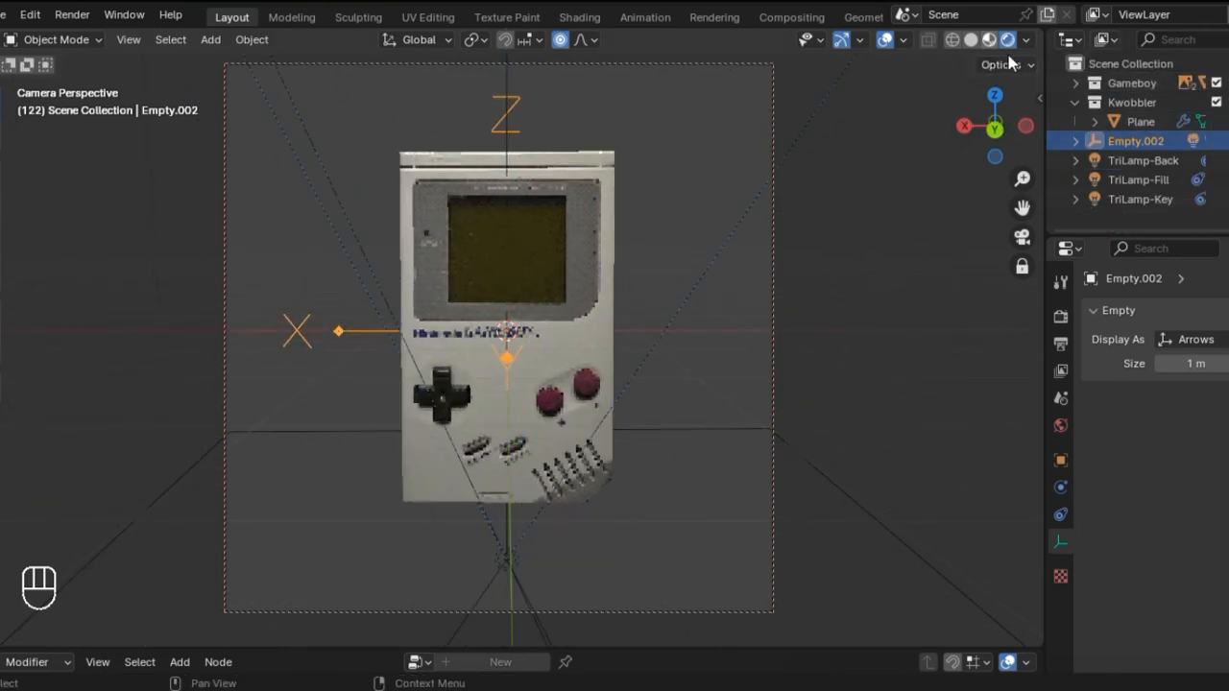
{"action": "left_click", "coordinate": [1071, 85]}
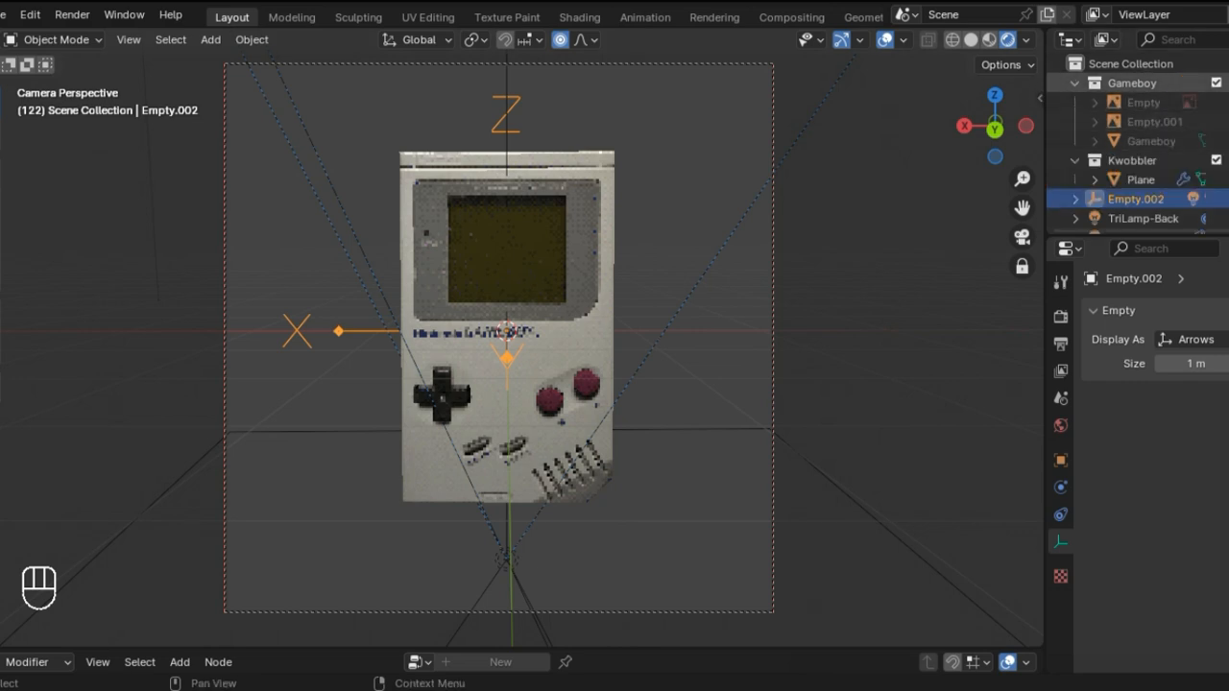
{"action": "left_click", "coordinate": [1074, 84]}
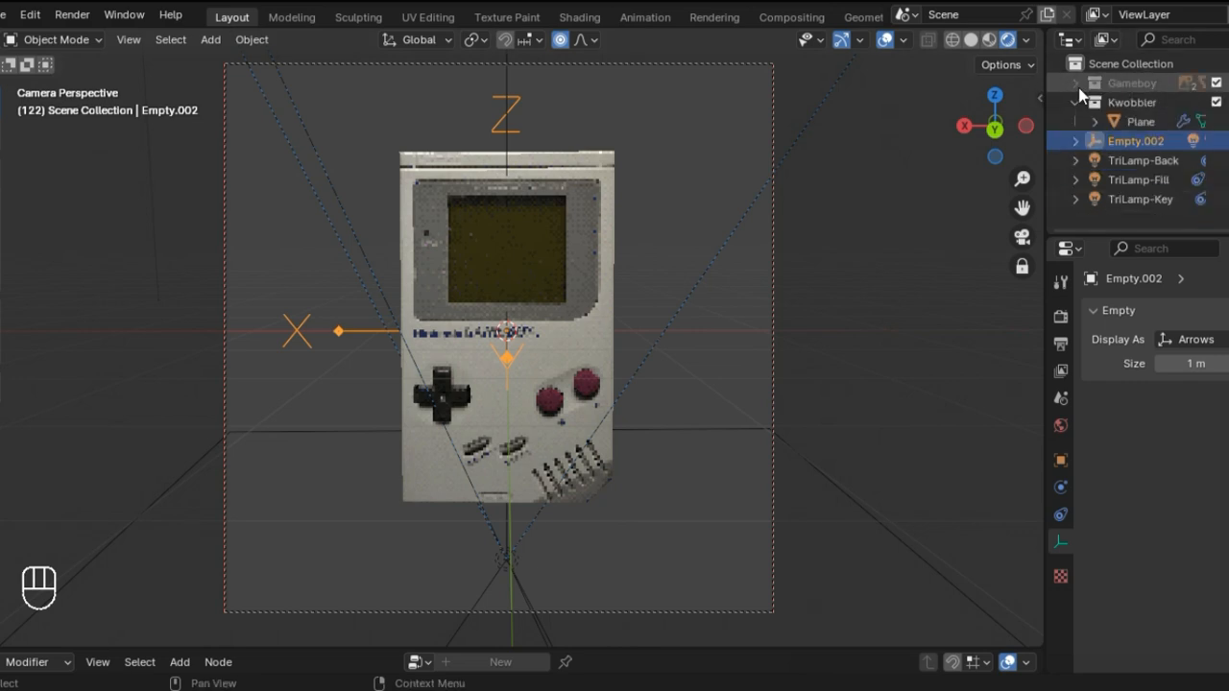
{"action": "left_click", "coordinate": [1146, 125]}
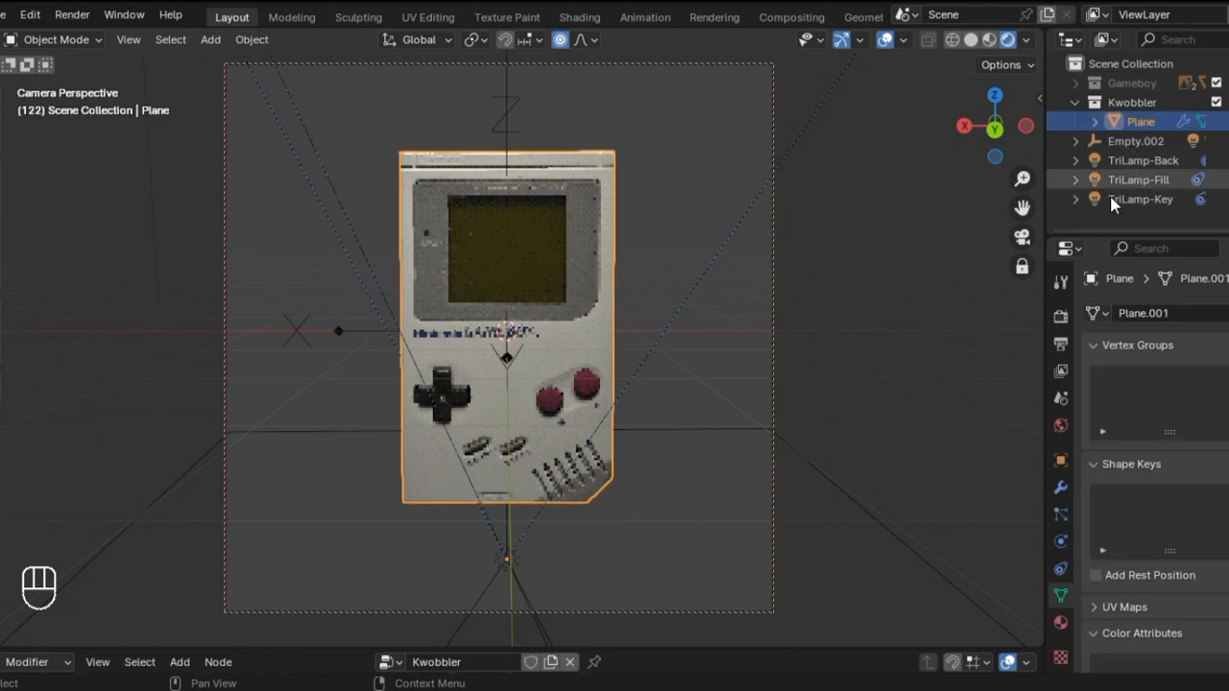
{"action": "left_click", "coordinate": [1064, 488]}
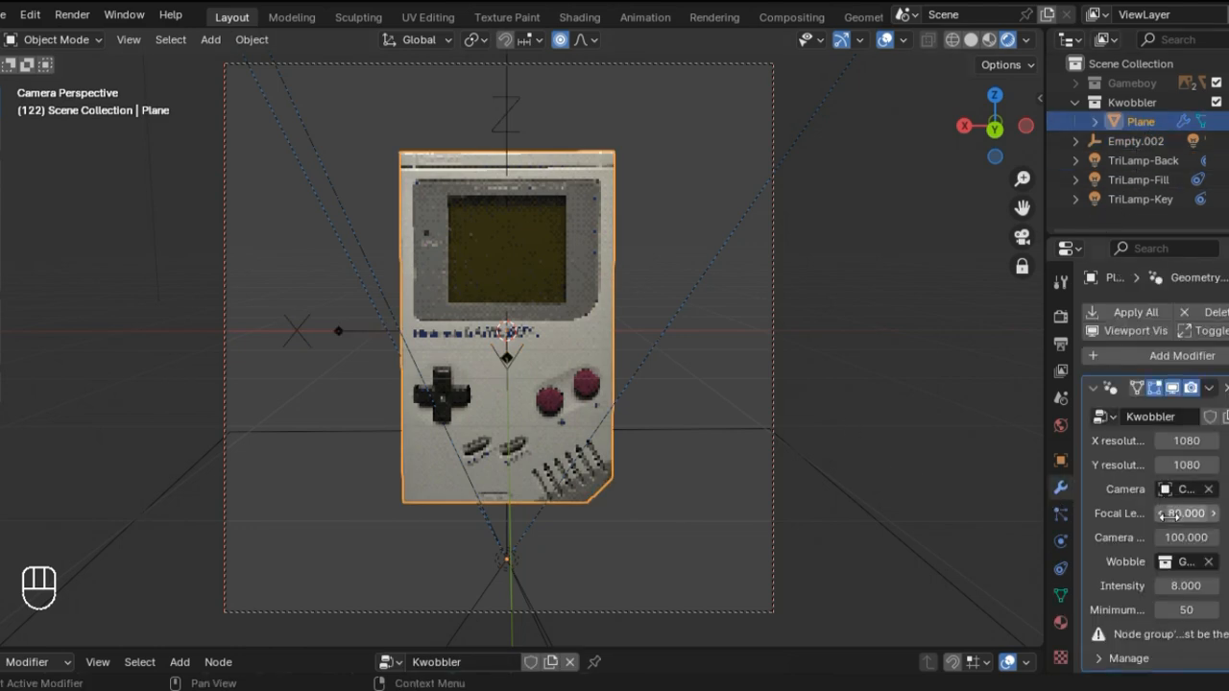
{"action": "mouse_move", "coordinate": [1176, 586]}
{"action": "left_mouse_down"}
{"action": "mouse_move", "coordinate": [1148, 586]}
{"action": "mouse_move", "coordinate": [1190, 586]}
{"action": "left_mouse_up"}
{"action": "key", "text": "ctrl+z"}
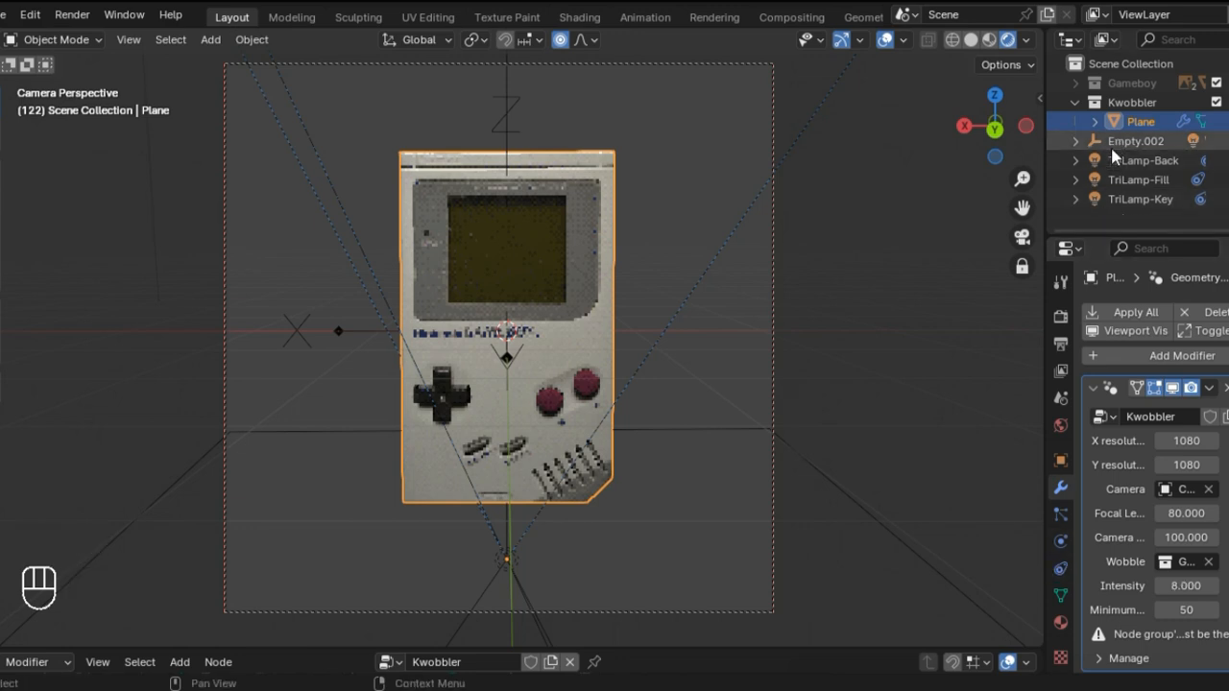
Step: Create a new collection, place it first in the scene collection, and rename it Lights
{"action": "left_click", "coordinate": [1077, 141]}
{"action": "left_click", "coordinate": [1076, 141]}
{"action": "left_click", "coordinate": [1096, 210]}
{"action": "right_click", "coordinate": [1089, 209]}
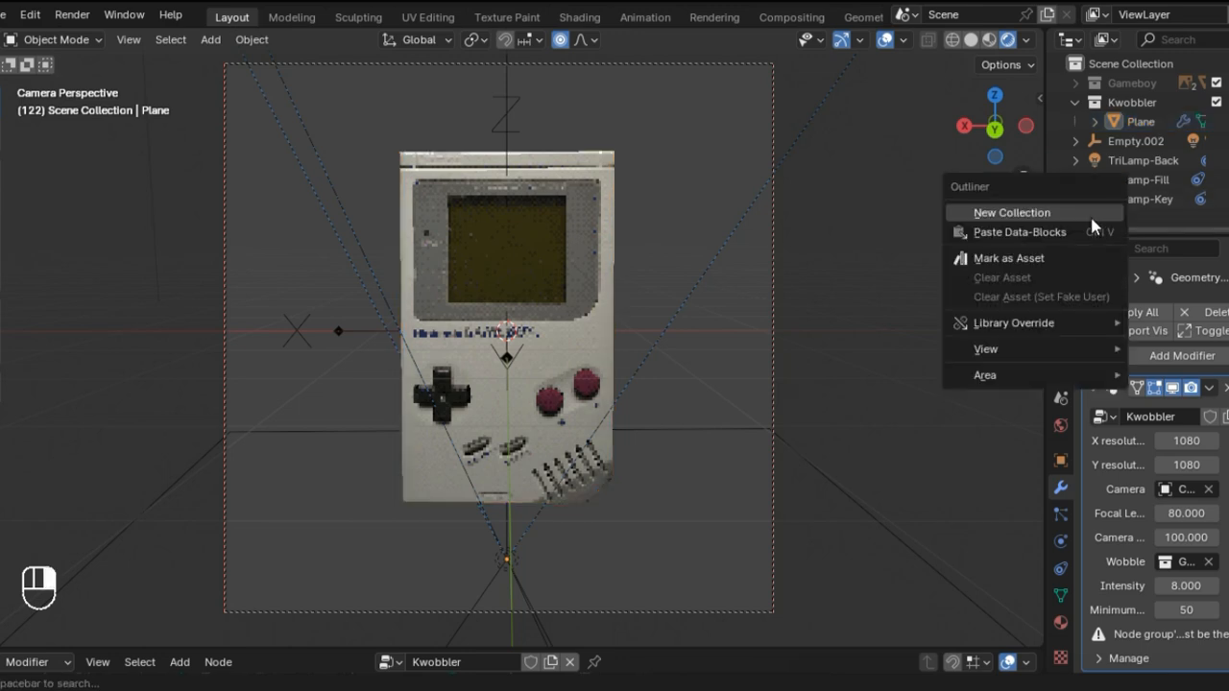
{"action": "left_click", "coordinate": [1090, 213]}
{"action": "left_click", "coordinate": [1172, 139]}
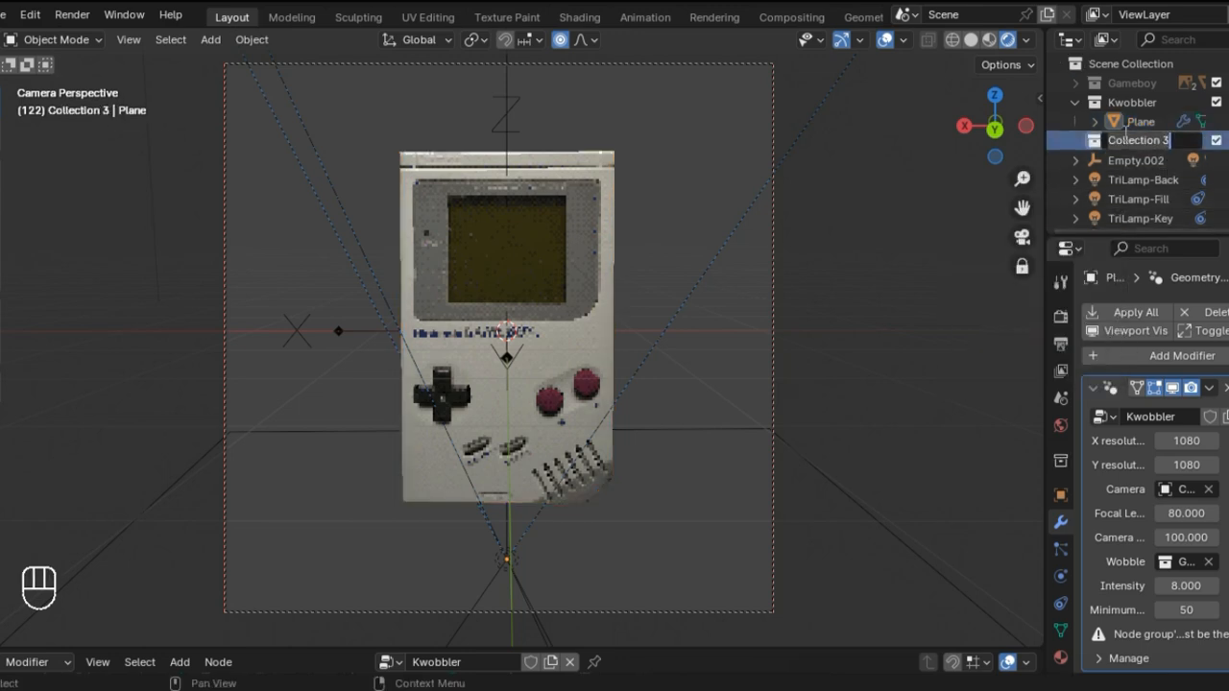
{"action": "left_click_drag", "start_coordinate": [1081, 133], "coordinate": [1119, 76]}
{"action": "double_click", "coordinate": [1120, 81]}
{"action": "type", "text": "L"}
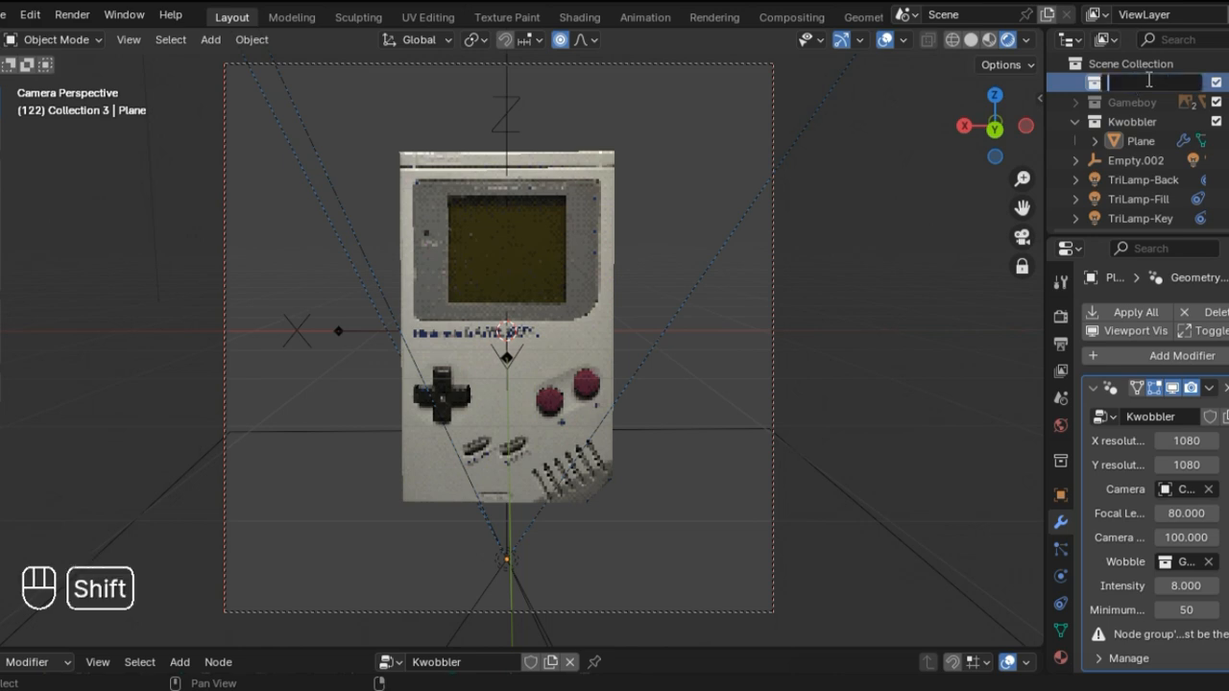
{"action": "type", "text": "ights"}
{"action": "key", "text": "Return"}
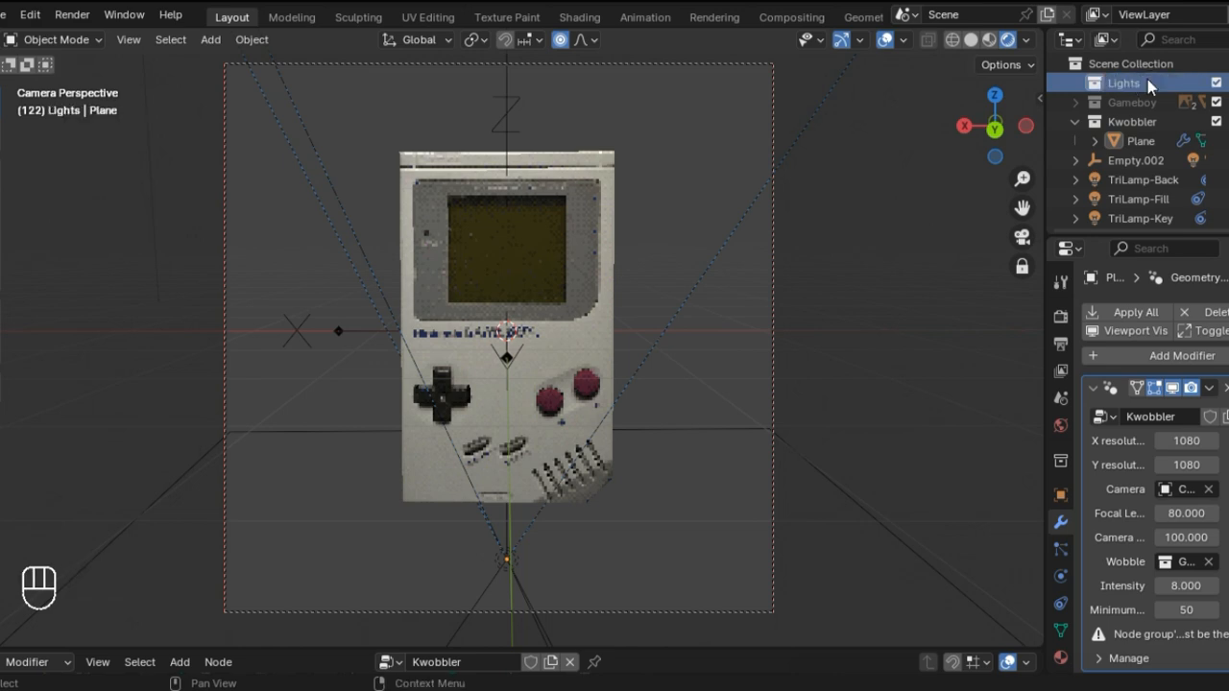
Step: Move TriLamp-Back, TriLamp-Fill and TriLamp-Key into the Lights collection and collapse it
{"action": "left_click", "coordinate": [1144, 178]}
{"action": "left_click", "coordinate": [1147, 219], "text": "shift"}
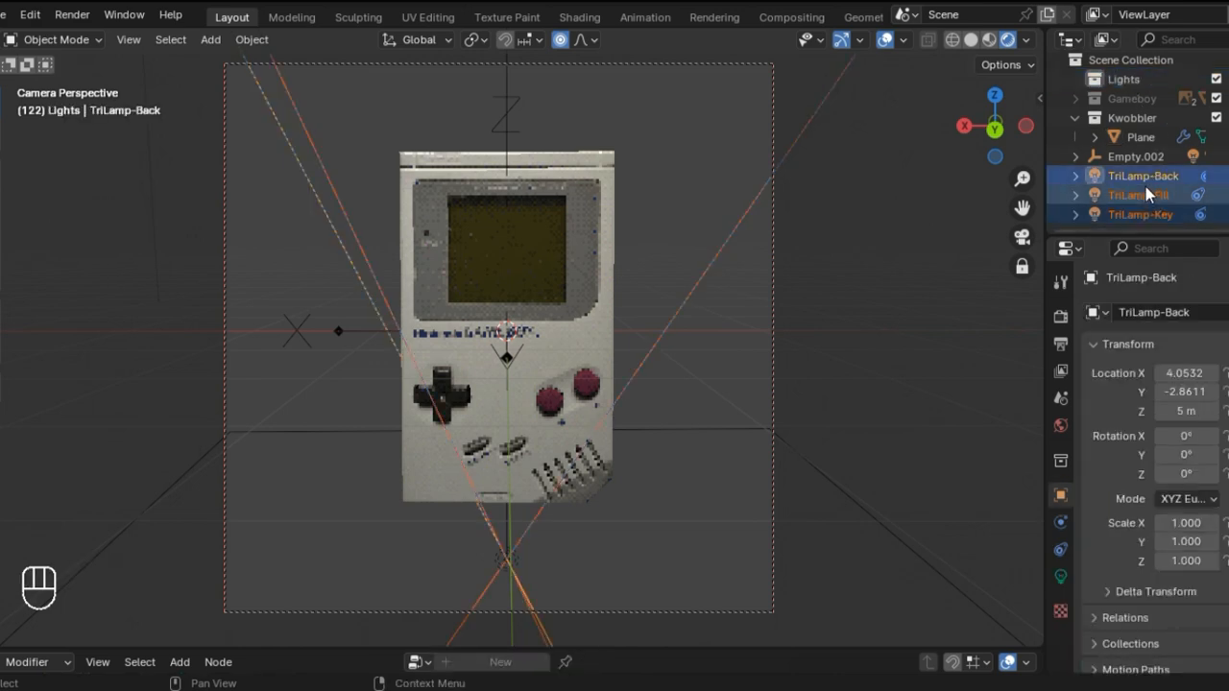
{"action": "left_click_drag", "start_coordinate": [1146, 186], "coordinate": [1145, 83]}
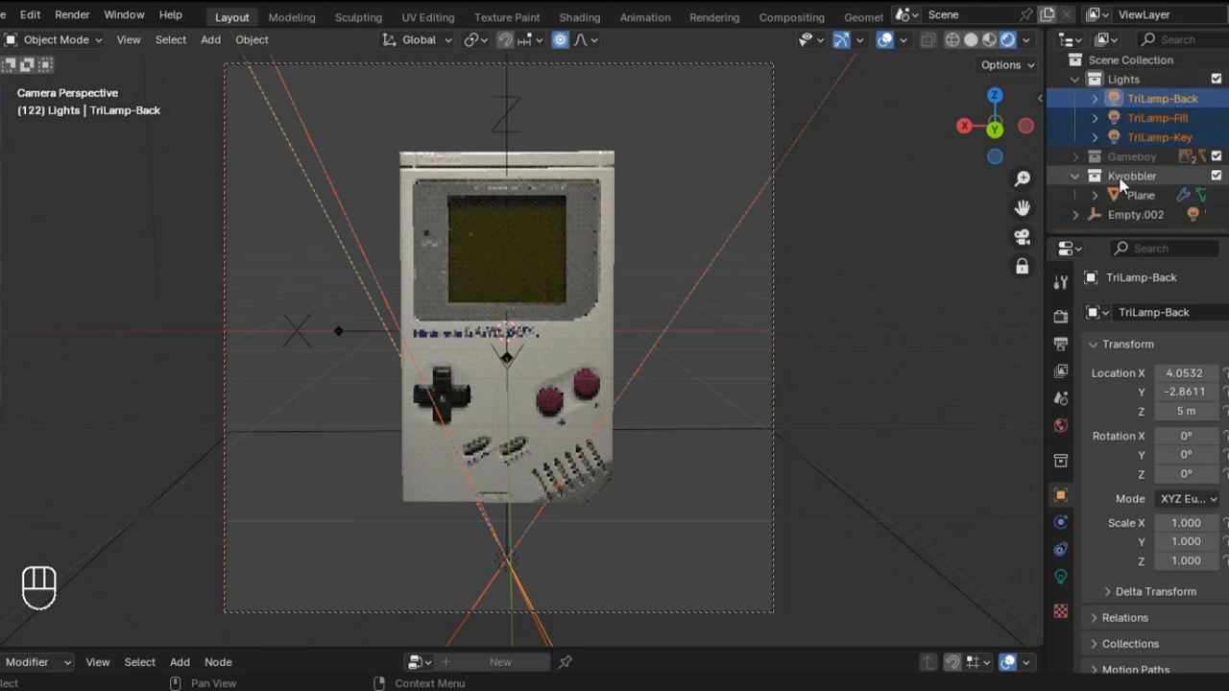
{"action": "left_click", "coordinate": [1075, 79]}
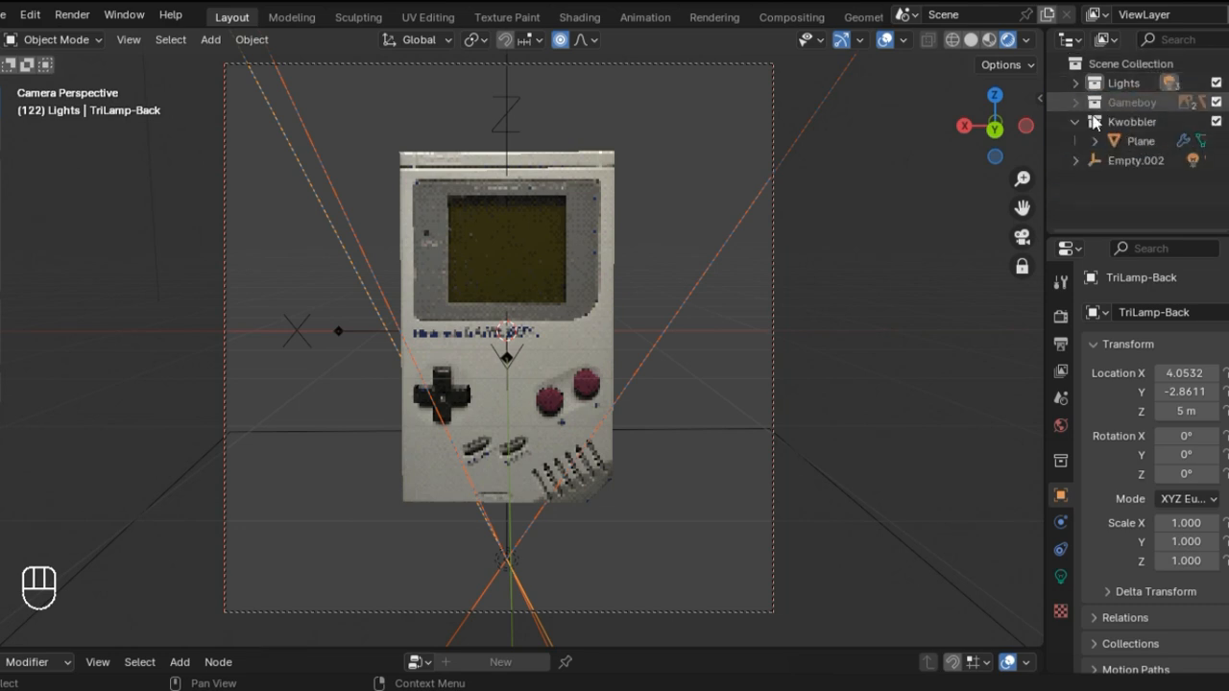
Step: Create another collection above Lights and rename it Camera
{"action": "right_click", "coordinate": [1105, 185]}
{"action": "left_click", "coordinate": [1104, 185]}
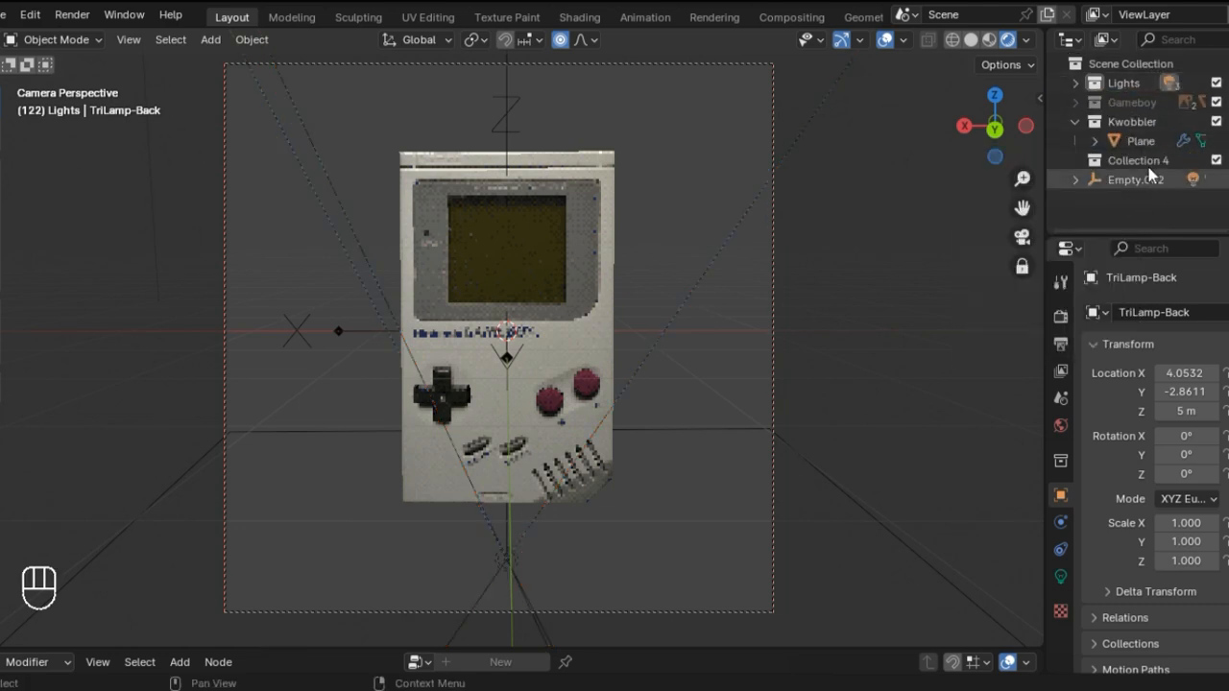
{"action": "left_click_drag", "start_coordinate": [1147, 158], "coordinate": [1147, 81]}
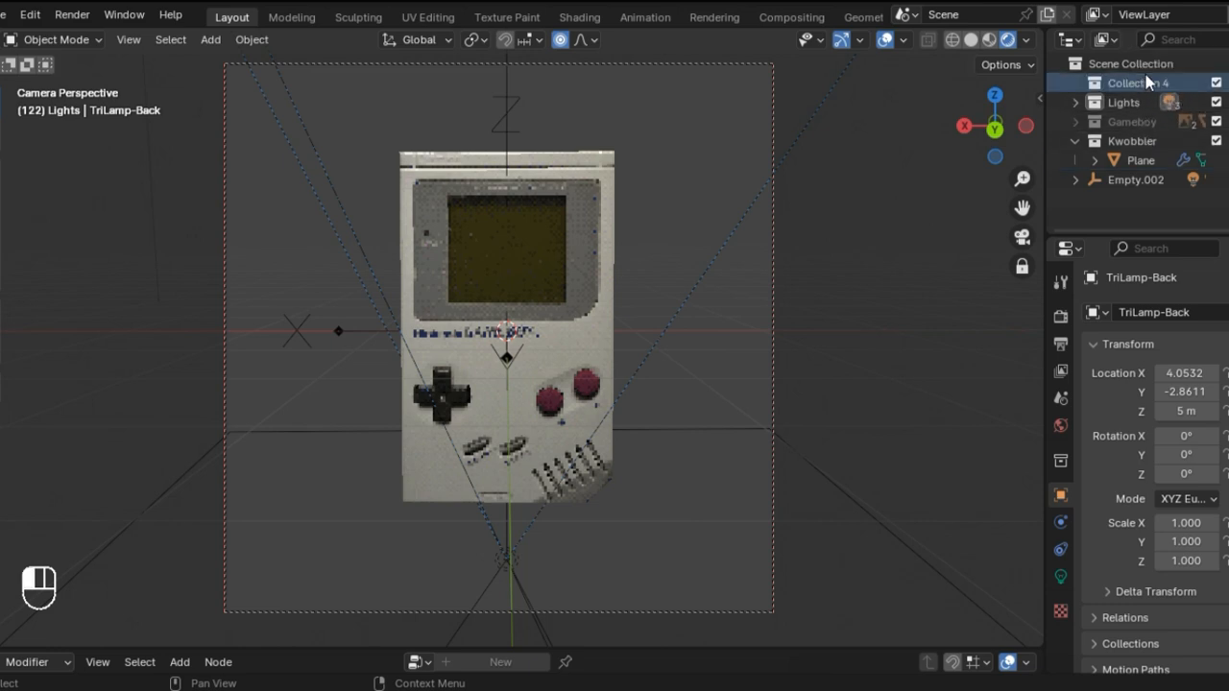
{"action": "double_click", "coordinate": [1133, 83]}
{"action": "type", "text": "Camera"}
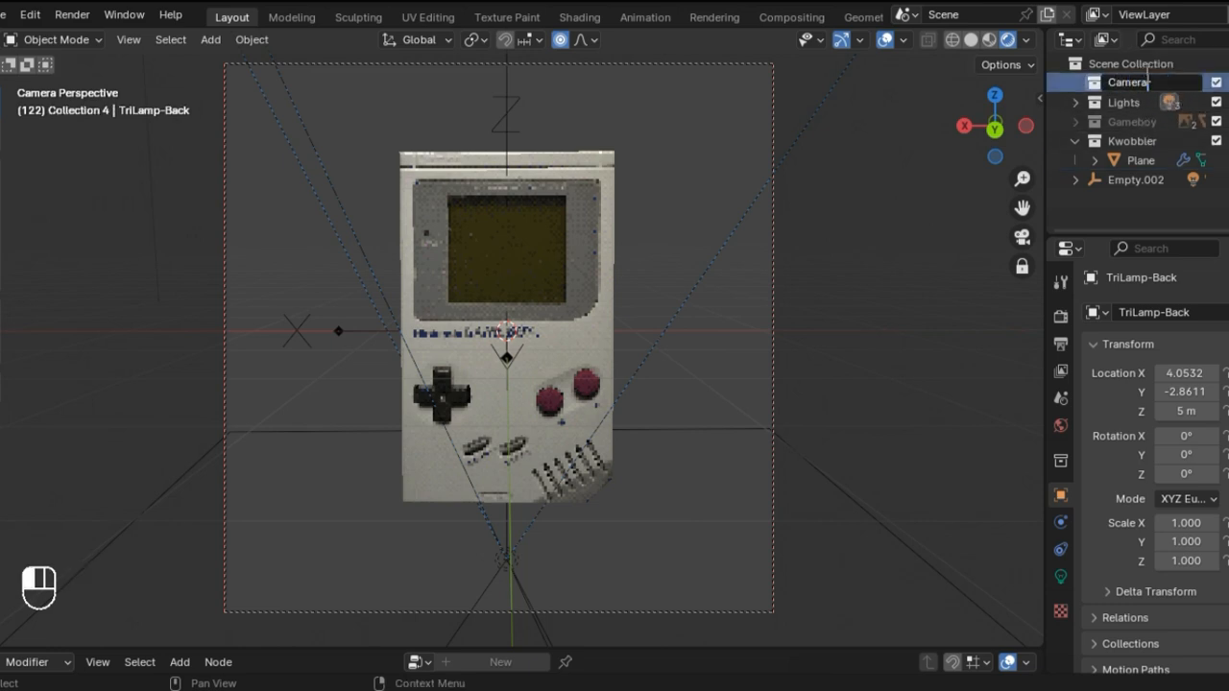
{"action": "key", "text": "Return"}
Step: Move Empty.002 into the Camera collection, collapse the collection, and clear the selection
{"action": "left_click_drag", "start_coordinate": [1133, 180], "coordinate": [1127, 89]}
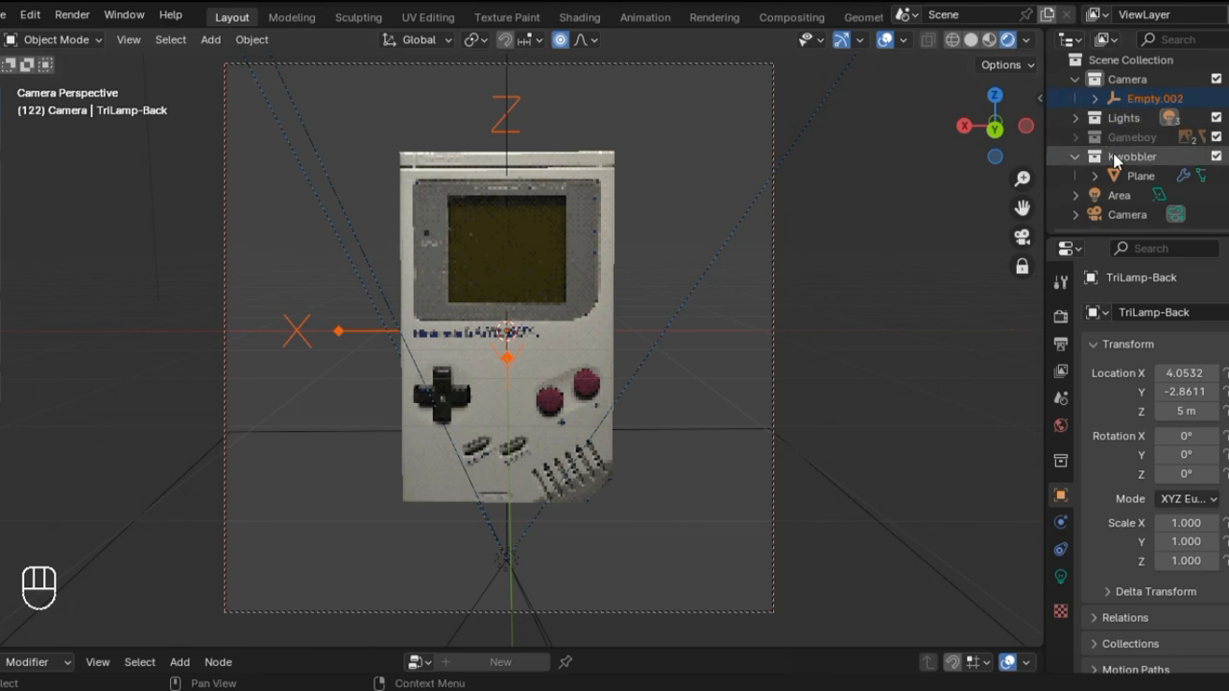
{"action": "left_click", "coordinate": [1076, 80]}
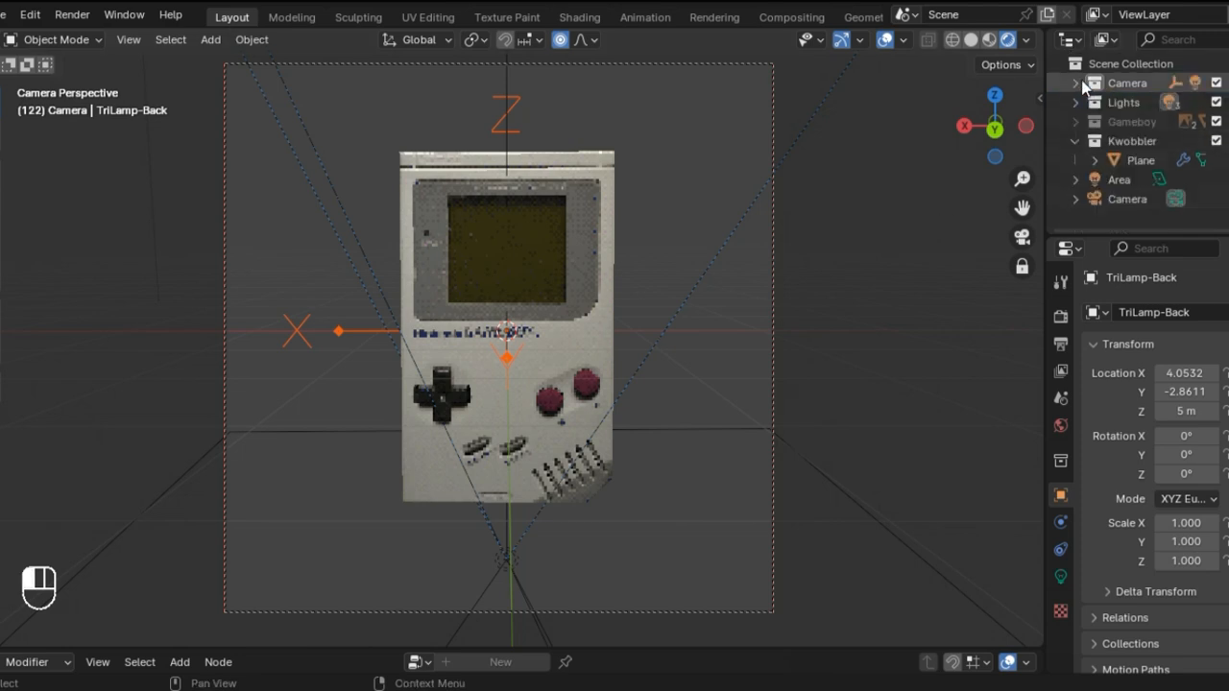
{"action": "left_click", "coordinate": [948, 320]}
Step: Reassign the Gameboy collection as the Wobble source in the Plane's Kwobbler modifier, and set Intensity to 5.620
{"action": "left_click", "coordinate": [580, 303]}
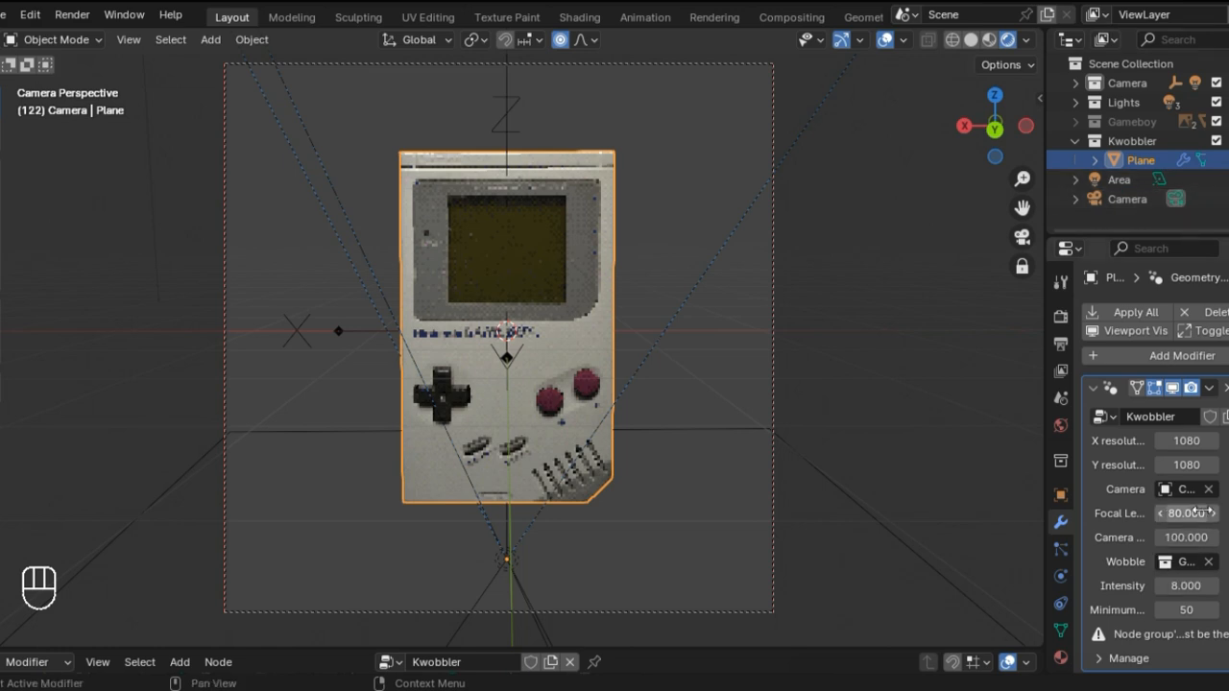
{"action": "left_click", "coordinate": [1208, 562]}
{"action": "left_click", "coordinate": [1206, 564]}
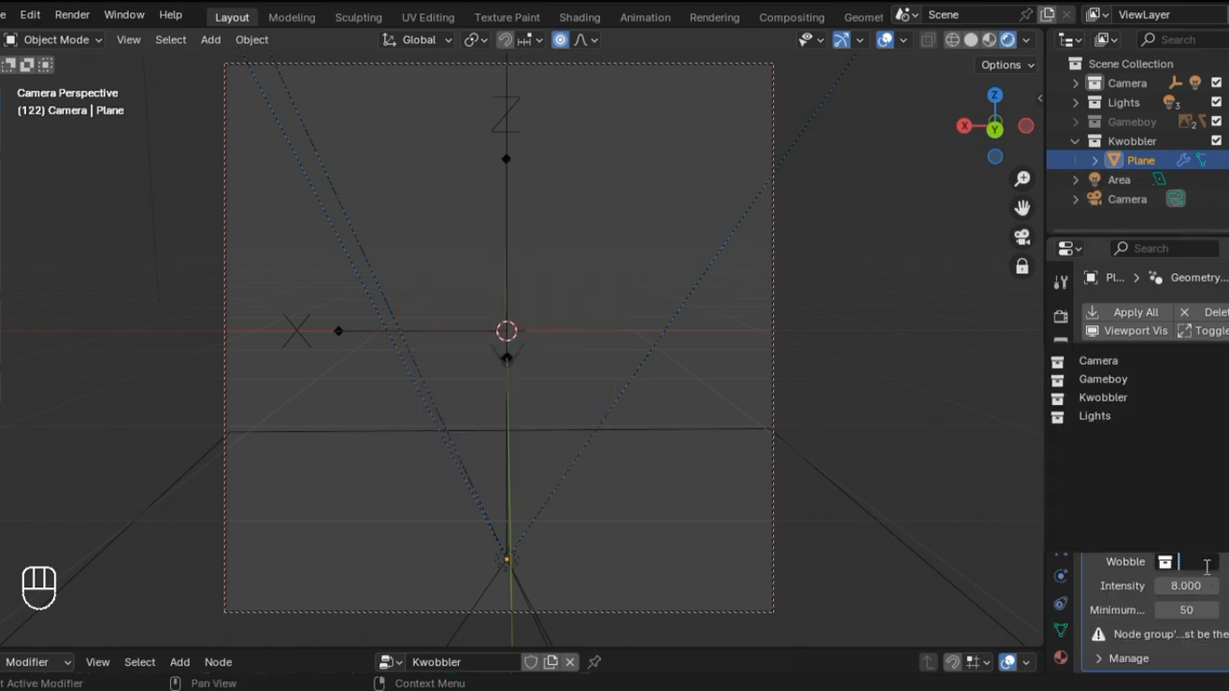
{"action": "left_click", "coordinate": [1104, 379]}
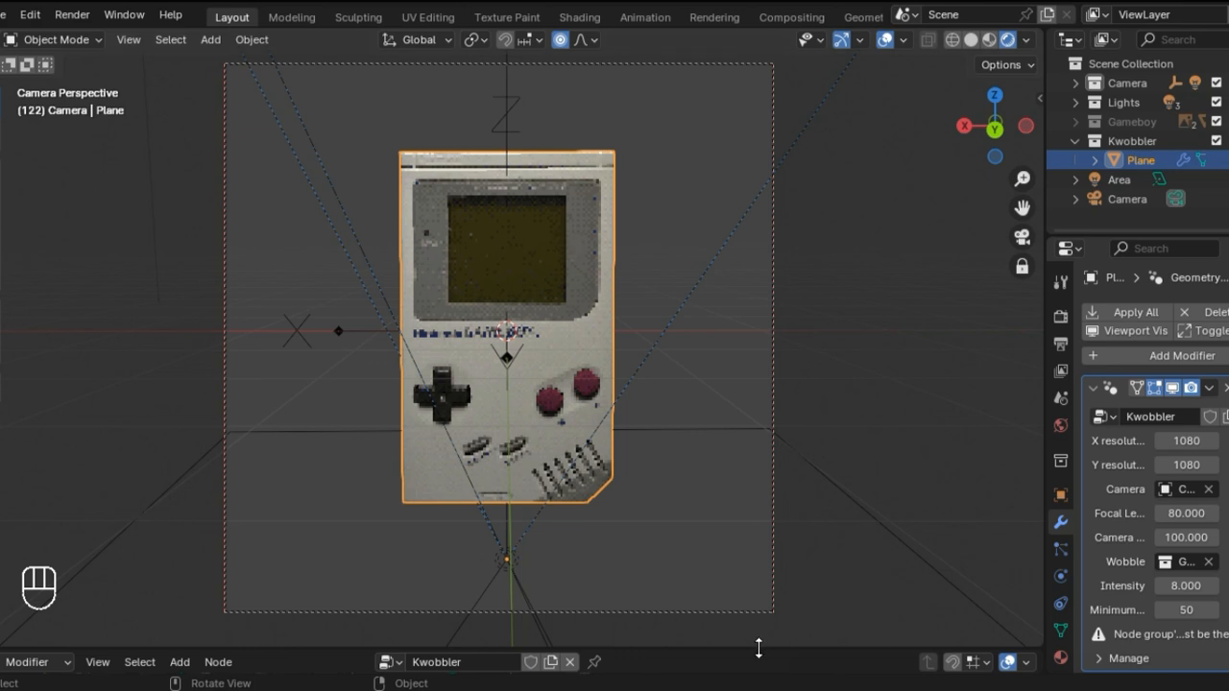
{"action": "left_click_drag", "start_coordinate": [758, 649], "coordinate": [758, 443]}
{"action": "left_click_drag", "start_coordinate": [1185, 586], "coordinate": [1147, 585]}
Step: Test the wobble by rotating the Plane about global Z, undo the rotation, and orbit the camera view slightly
{"action": "key", "text": "r"}
{"action": "key", "text": "z"}
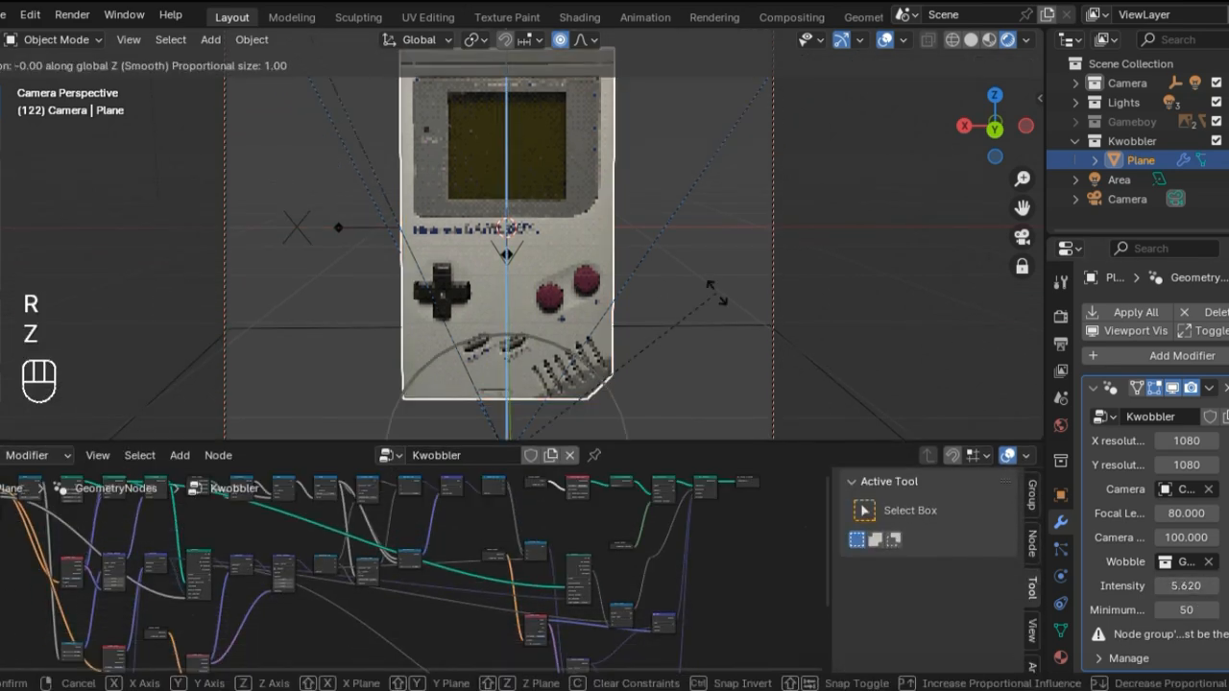
{"action": "left_click", "coordinate": [637, 334]}
{"action": "key", "text": "ctrl+z"}
{"action": "middle_click_drag", "start_coordinate": [701, 331], "coordinate": [875, 320]}
{"action": "middle_click_drag", "start_coordinate": [869, 315], "coordinate": [788, 304]}
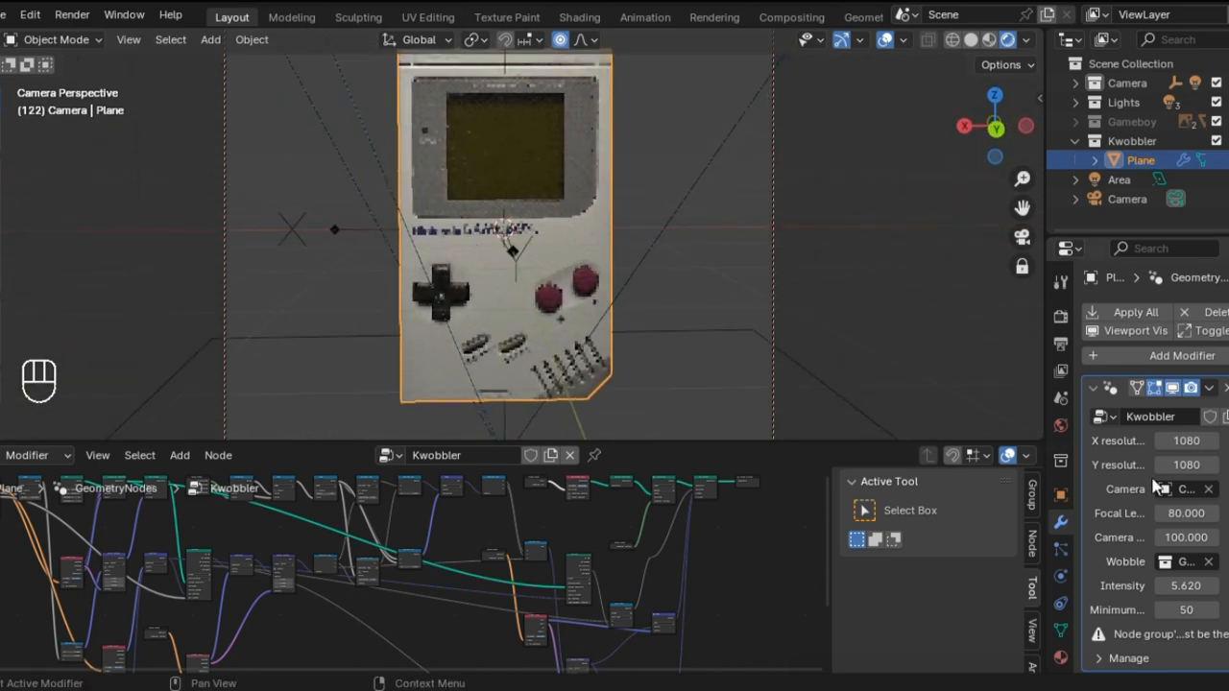
Step: Clear the Kwobbler modifier's Camera reference and try to pick the camera under Empty.002 as its replacement
{"action": "left_click", "coordinate": [1208, 491]}
{"action": "left_click", "coordinate": [1208, 490]}
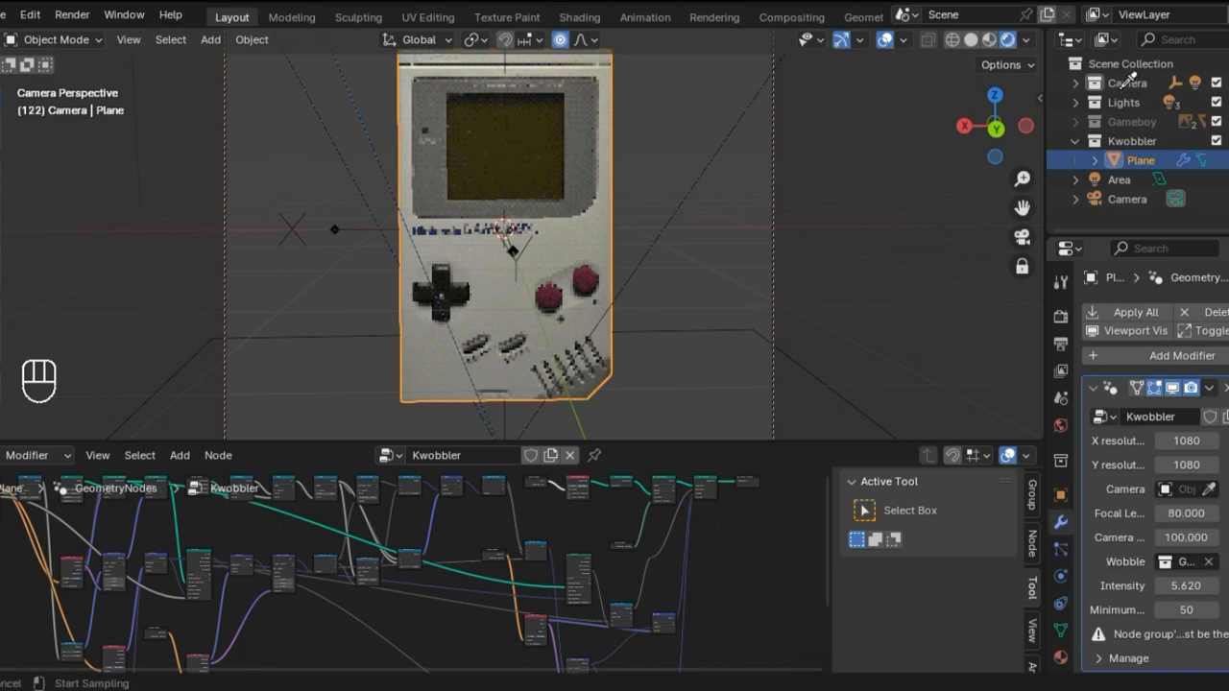
{"action": "left_click", "coordinate": [1121, 89]}
{"action": "left_click", "coordinate": [1075, 86]}
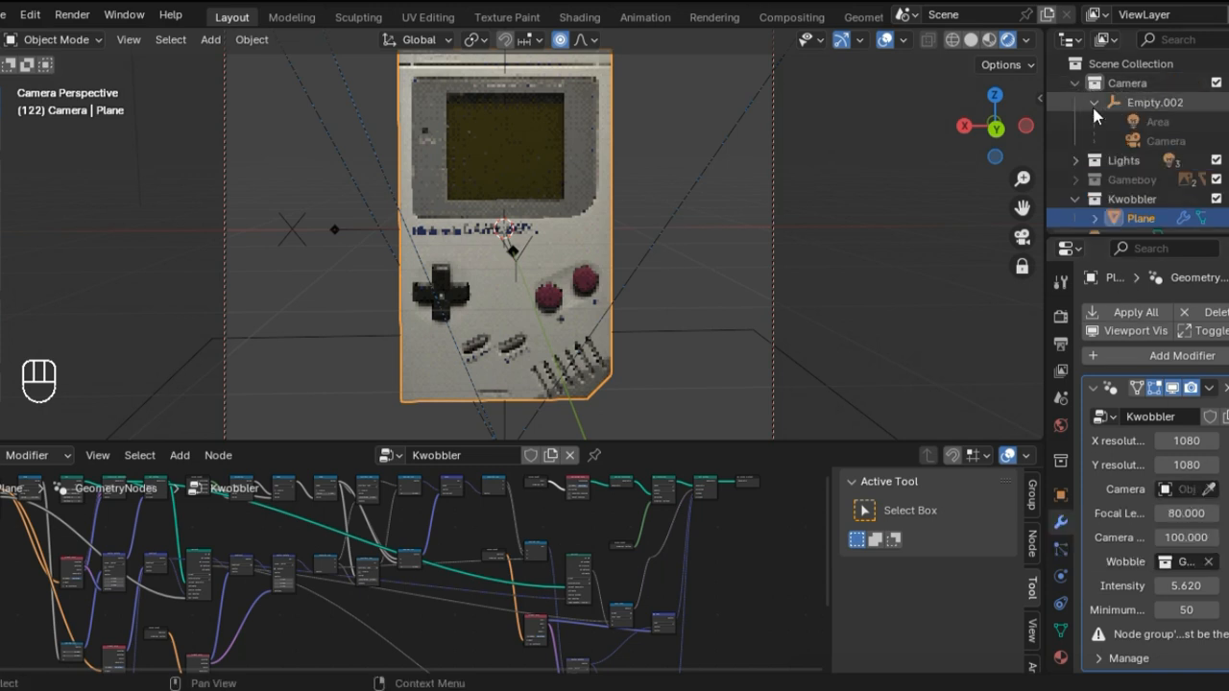
{"action": "left_click", "coordinate": [1164, 142]}
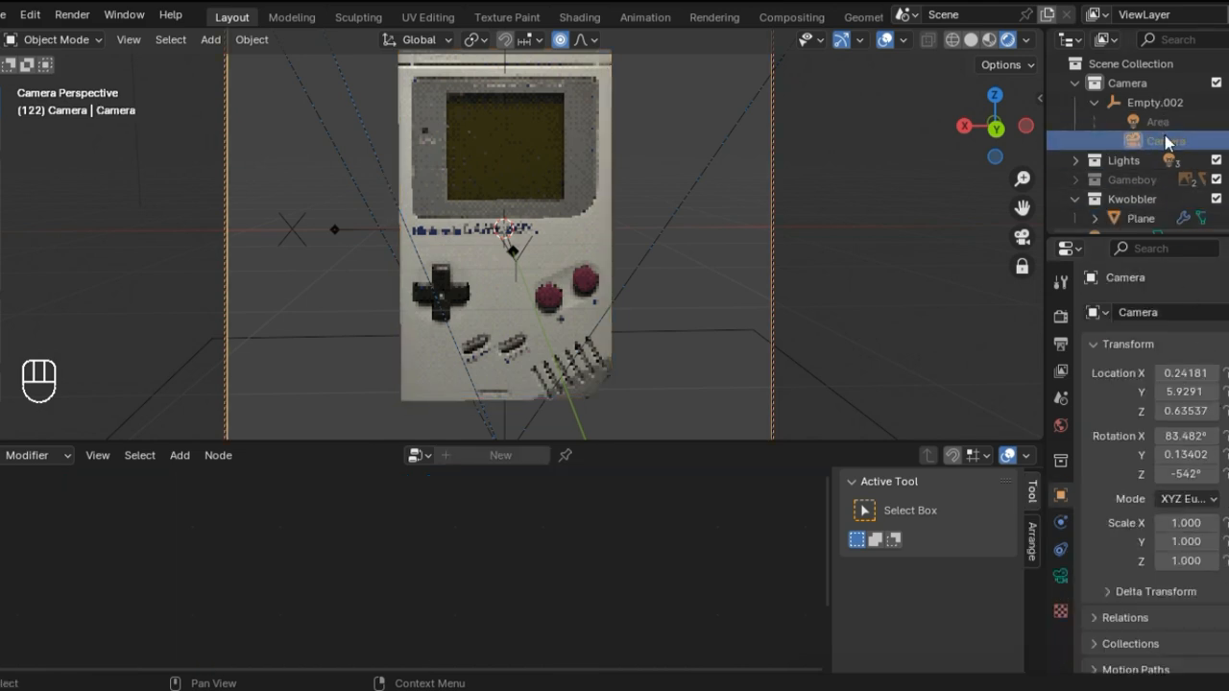
{"action": "mouse_move", "coordinate": [1166, 142]}
{"action": "left_mouse_down"}
{"action": "mouse_move", "coordinate": [1157, 77]}
{"action": "mouse_move", "coordinate": [1168, 144]}
{"action": "left_mouse_up"}
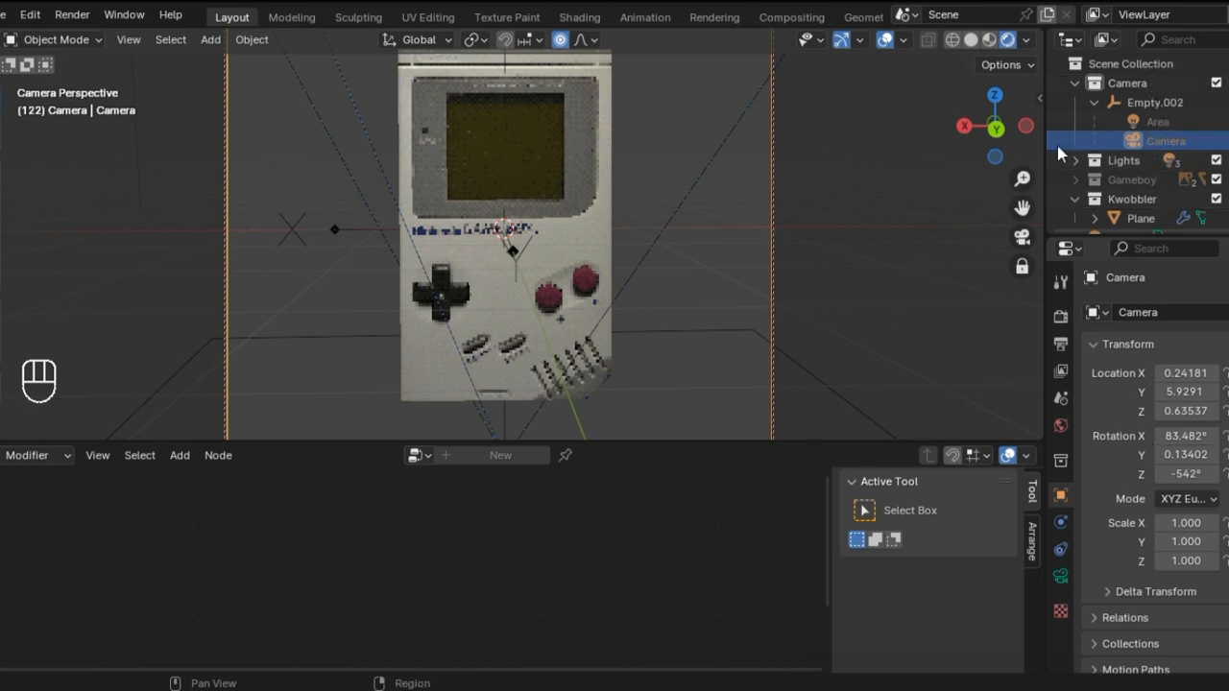
Step: Examine the Camera object's entries in the scene hierarchy and its lens settings
{"action": "scroll", "coordinate": [1145, 198], "scroll_direction": "down", "scroll_amount": 2}
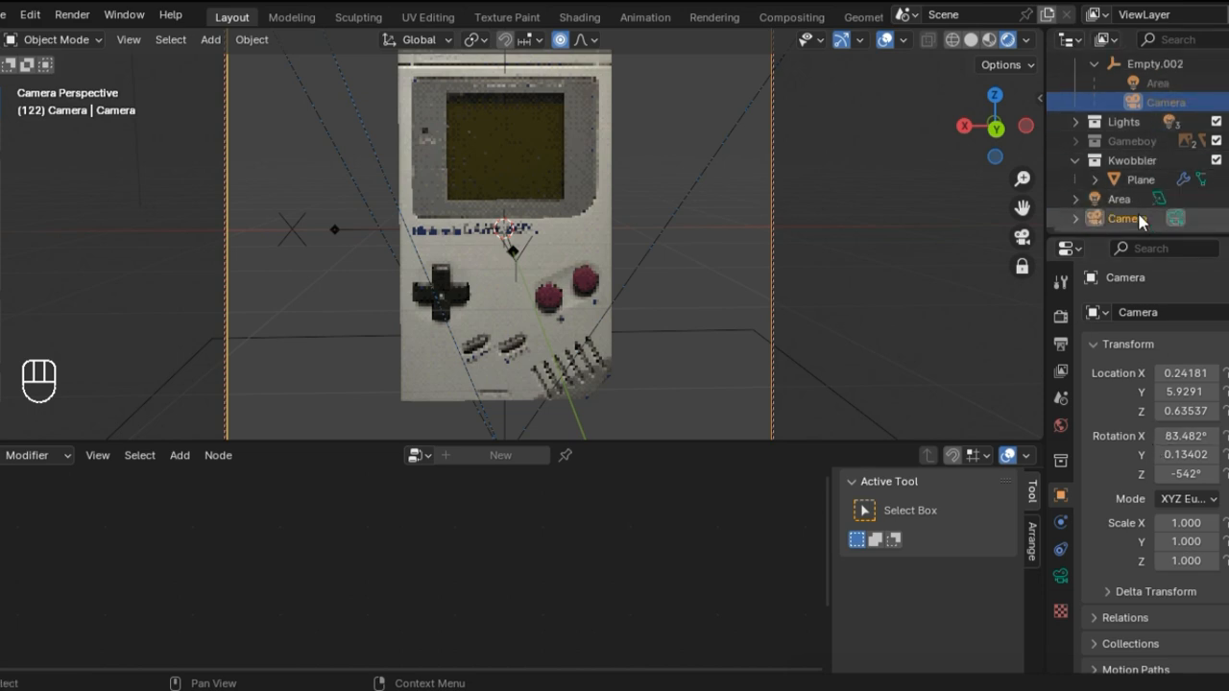
{"action": "left_click", "coordinate": [1140, 220]}
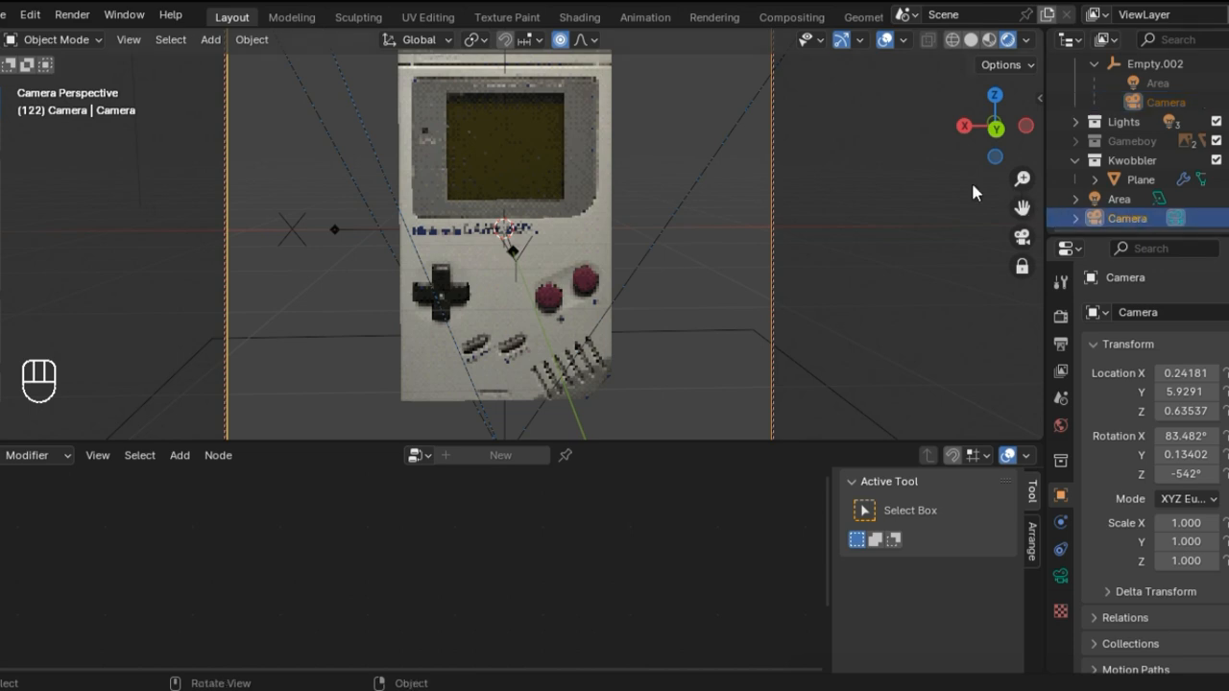
{"action": "scroll", "coordinate": [1133, 203], "scroll_direction": "down", "scroll_amount": 1}
{"action": "scroll", "coordinate": [1133, 201], "scroll_direction": "up", "scroll_amount": 2}
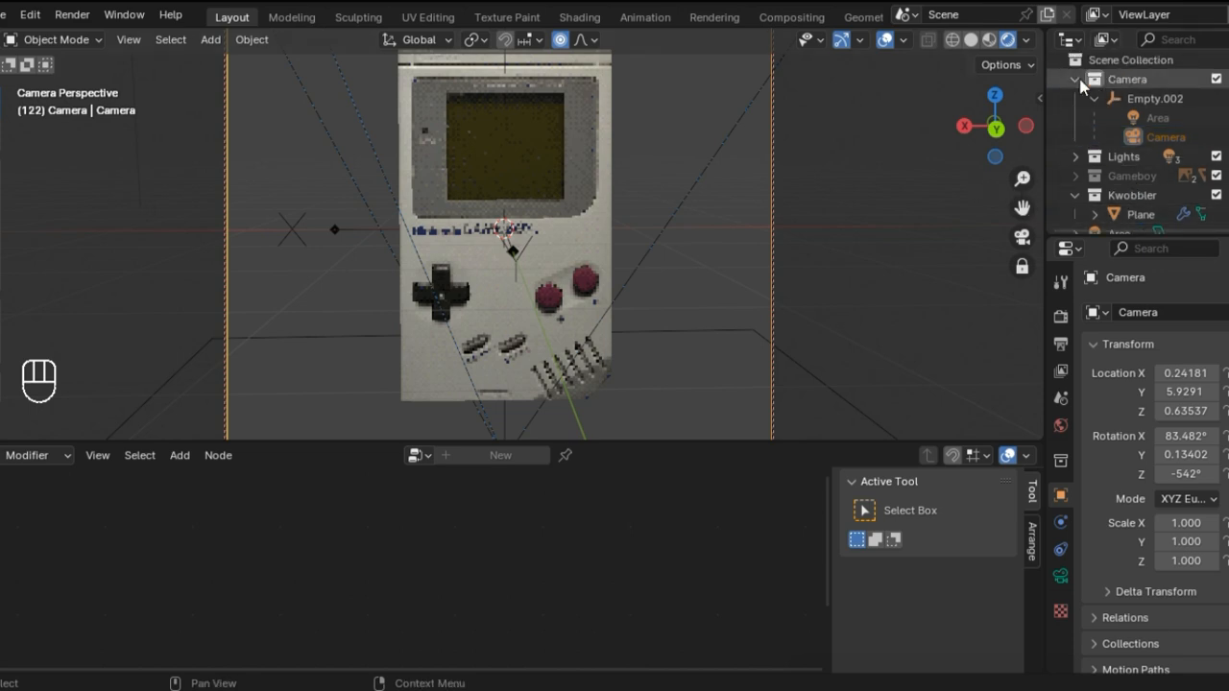
{"action": "left_click", "coordinate": [1075, 83]}
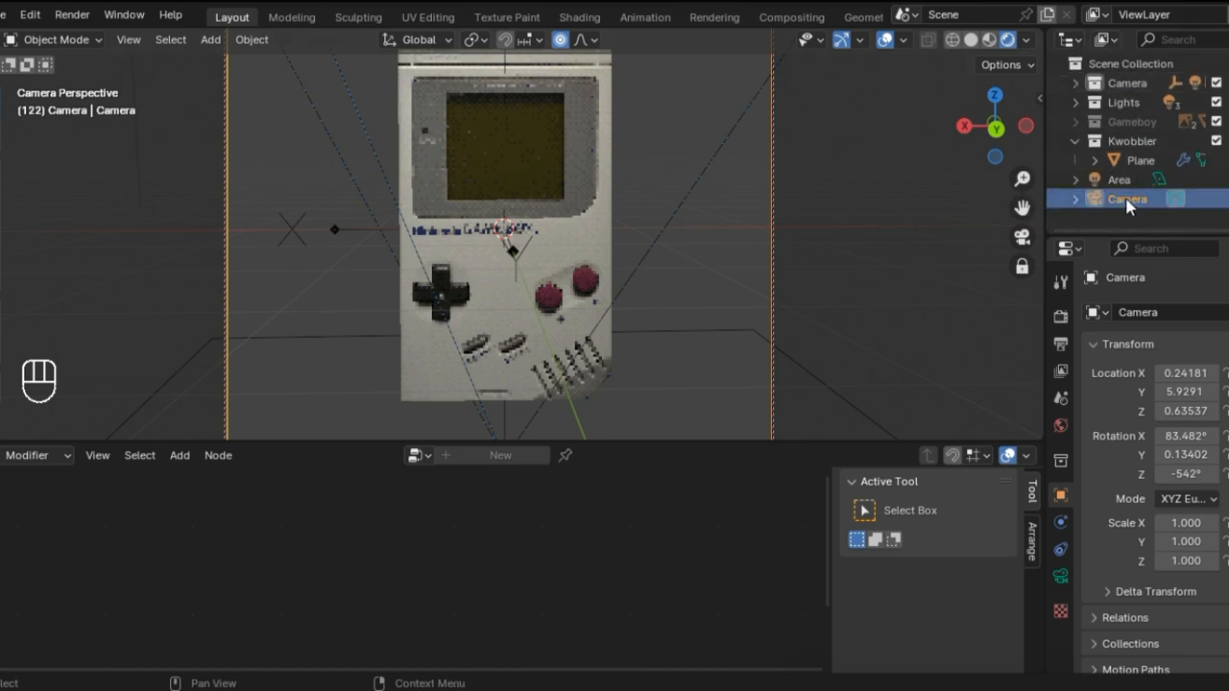
{"action": "left_click", "coordinate": [1075, 83]}
{"action": "left_click_drag", "start_coordinate": [1181, 144], "coordinate": [1133, 199]}
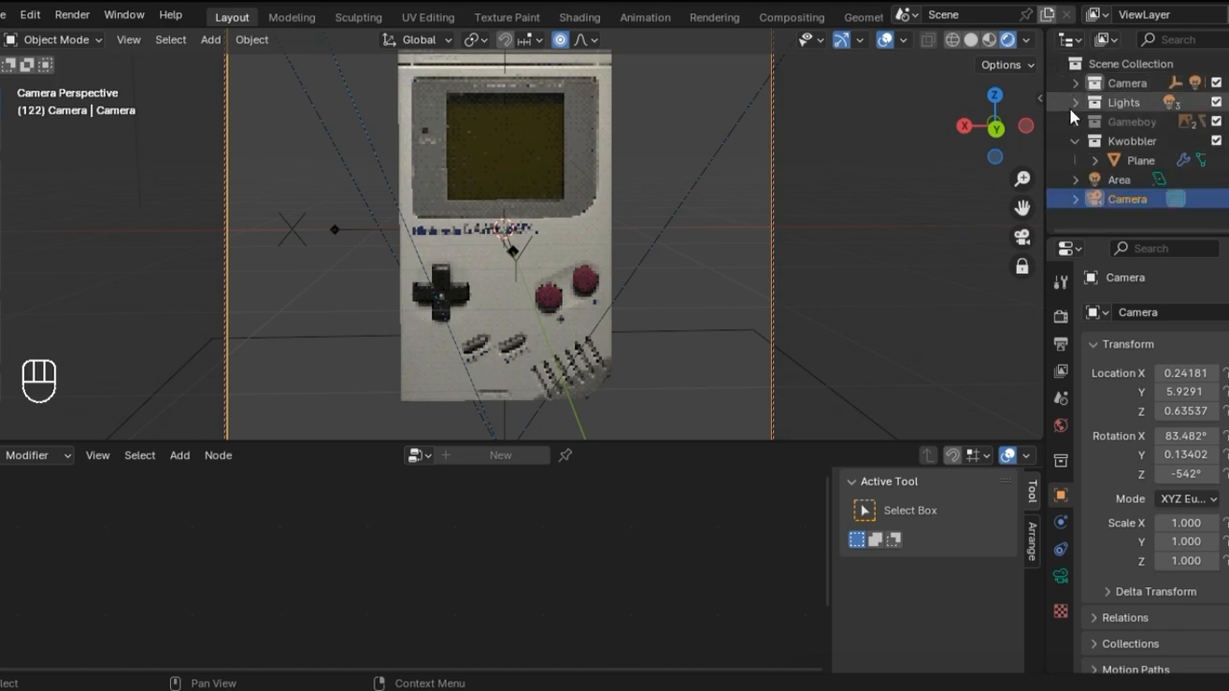
{"action": "left_click", "coordinate": [1060, 572]}
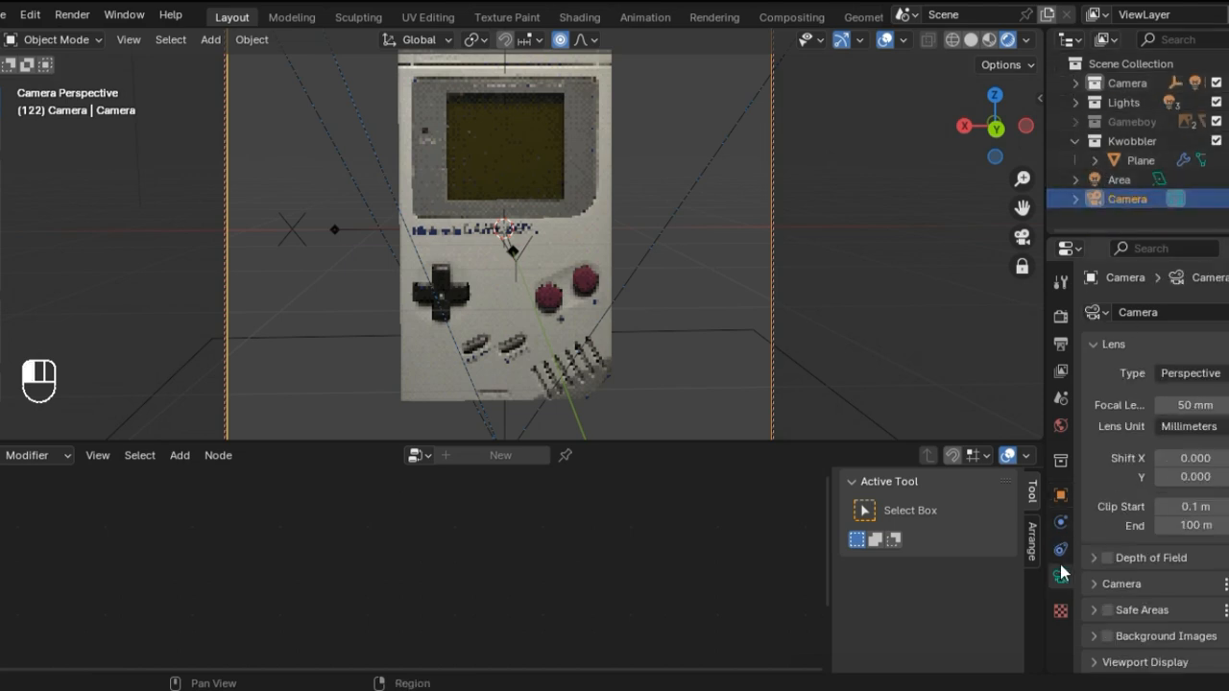
Step: Set the Plane's Kwobbler modifier to use Camera as its Camera reference, and check the result from a slightly different angle
{"action": "left_click", "coordinate": [1148, 161]}
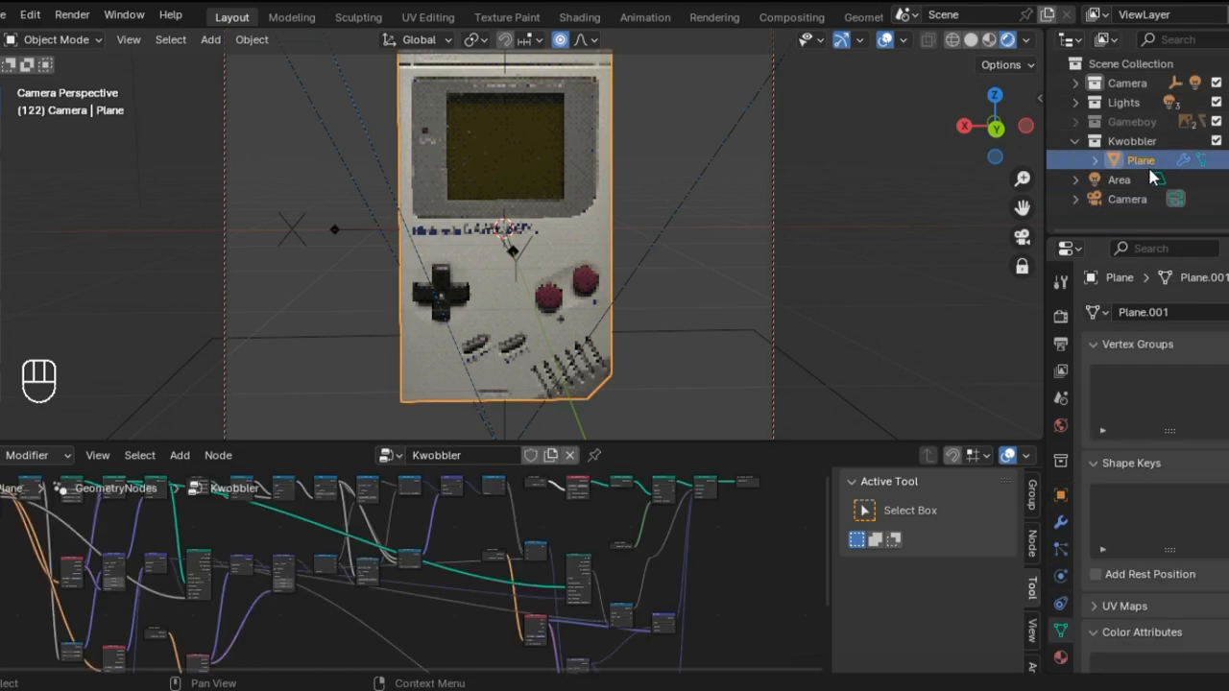
{"action": "left_click", "coordinate": [1061, 523]}
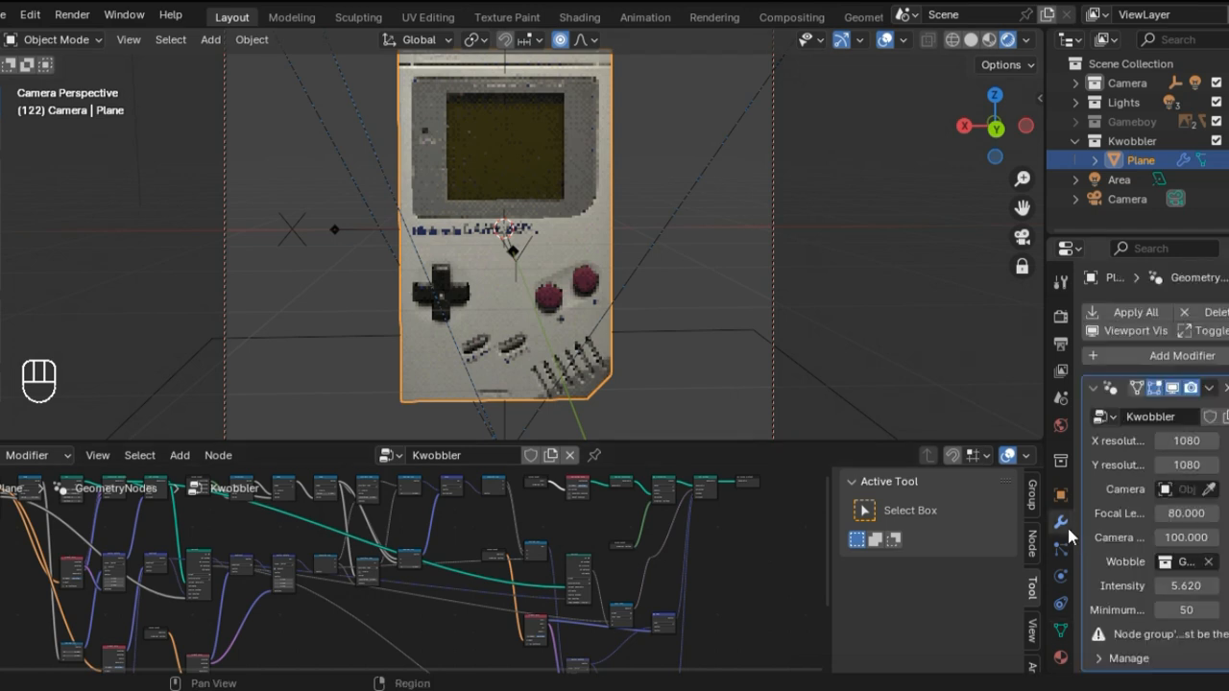
{"action": "left_click", "coordinate": [1191, 492]}
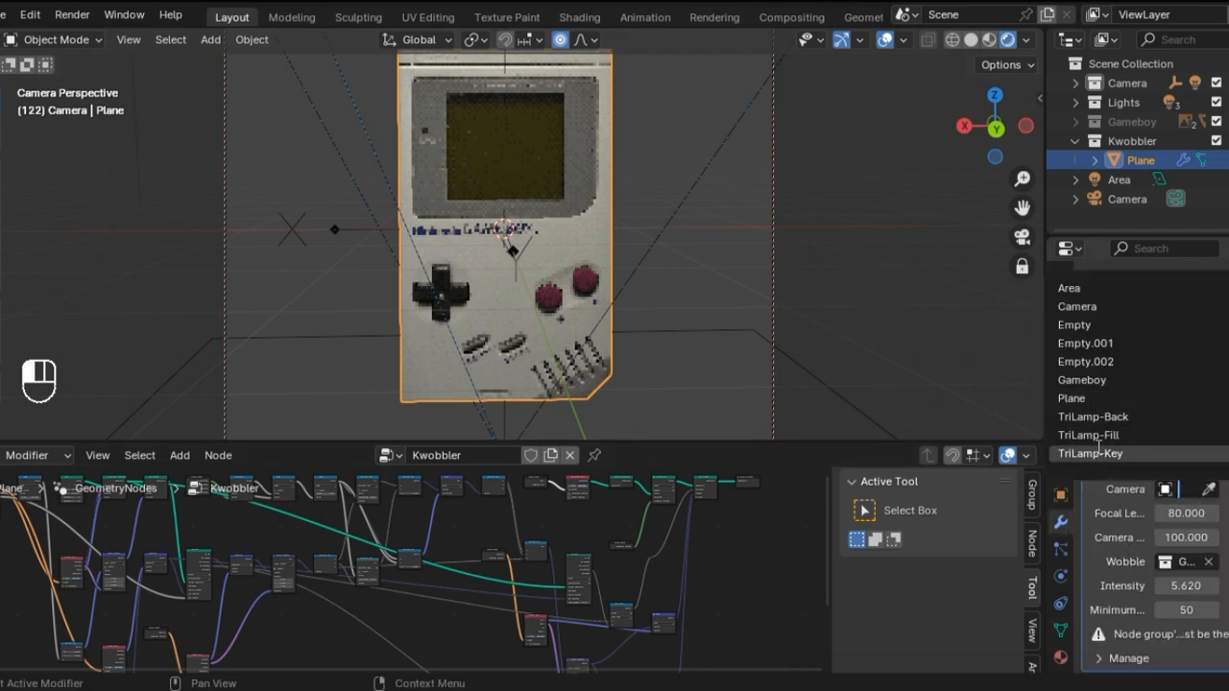
{"action": "left_click", "coordinate": [1077, 306]}
{"action": "middle_click_drag", "start_coordinate": [736, 248], "coordinate": [707, 241]}
Step: Try to unlink the Camera entry nested under Empty.002 in the Camera collection
{"action": "left_click", "coordinate": [1077, 85]}
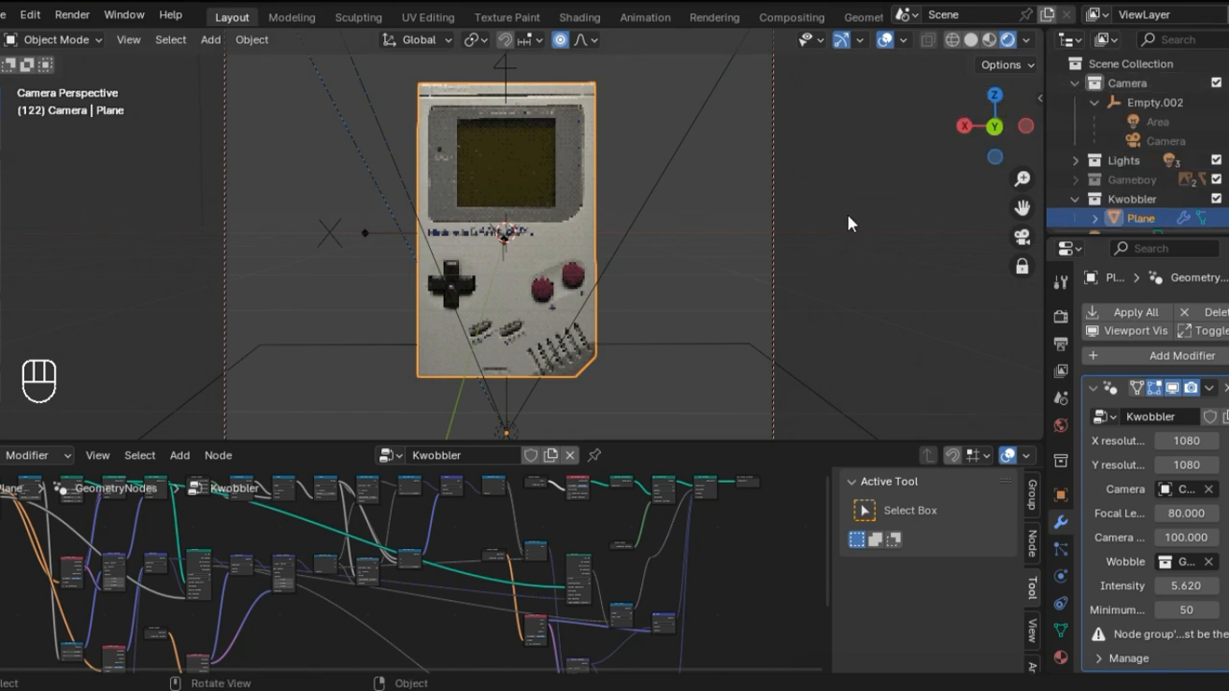
{"action": "right_click", "coordinate": [1170, 144]}
{"action": "key", "text": "Escape"}
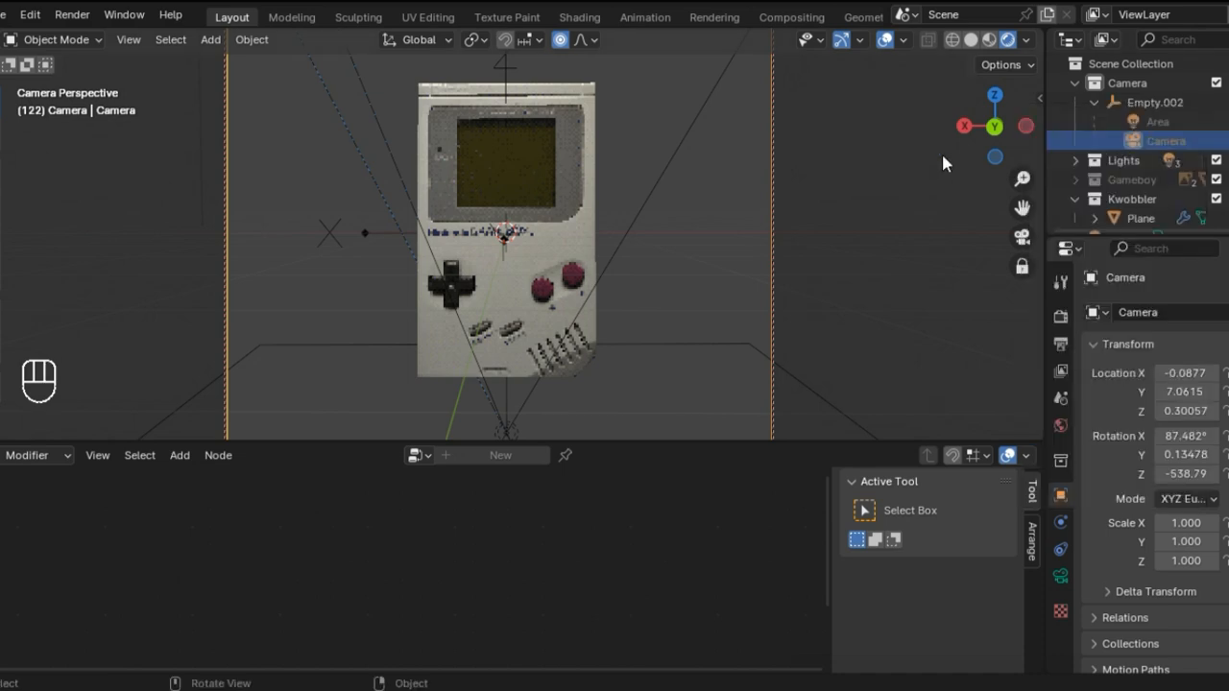
{"action": "left_click", "coordinate": [1195, 147]}
{"action": "right_click", "coordinate": [1196, 147]}
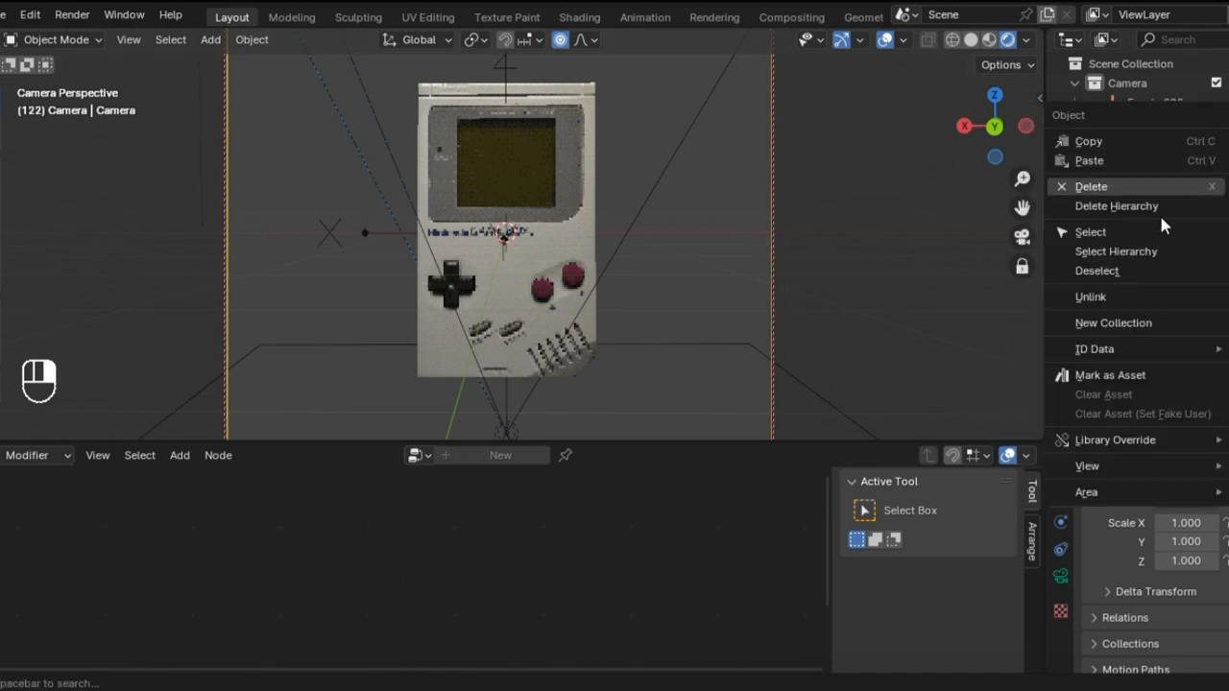
{"action": "left_click", "coordinate": [1131, 297]}
{"action": "scroll", "coordinate": [1140, 190], "scroll_direction": "down", "scroll_amount": 2}
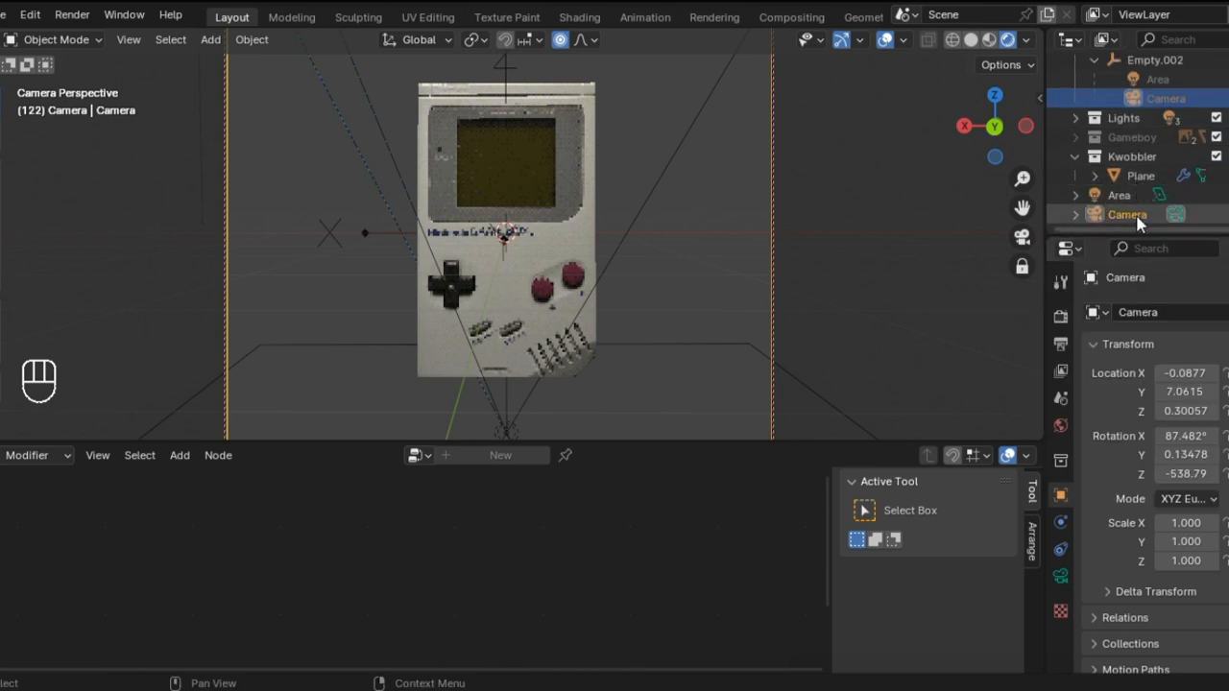
Step: Unlink the Camera from the top level of the scene, check the viewport without it, and undo the removal
{"action": "left_click", "coordinate": [1137, 214]}
{"action": "right_click", "coordinate": [1137, 216]}
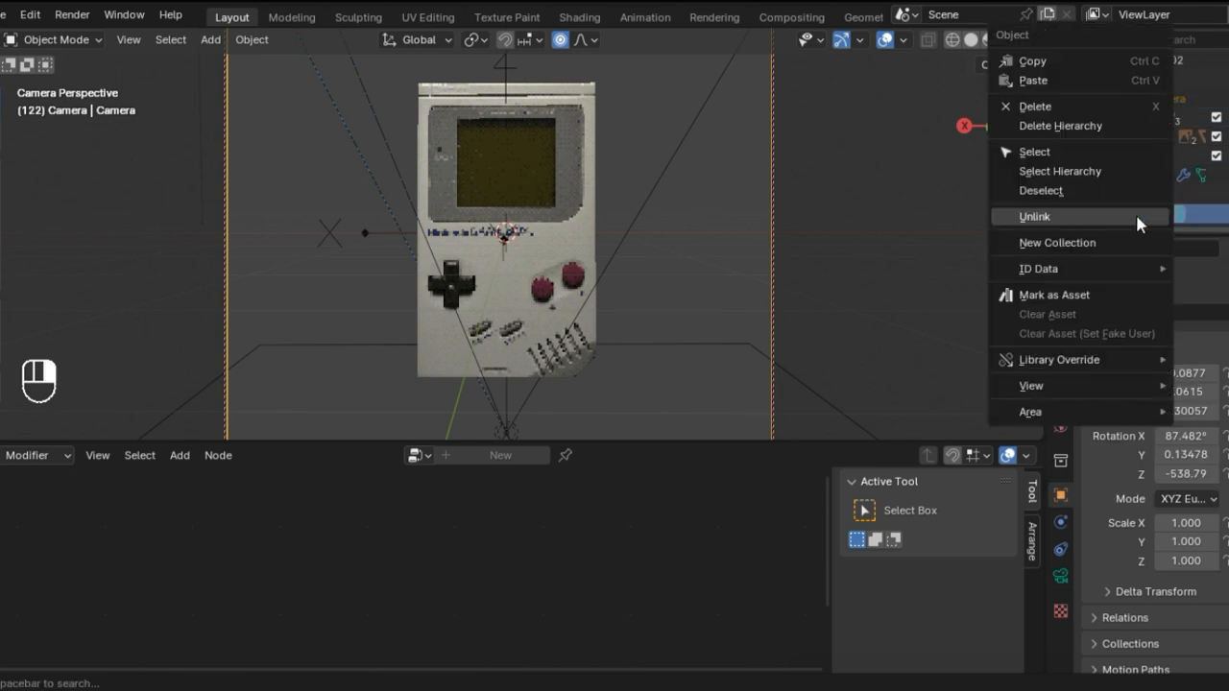
{"action": "left_click", "coordinate": [1136, 217]}
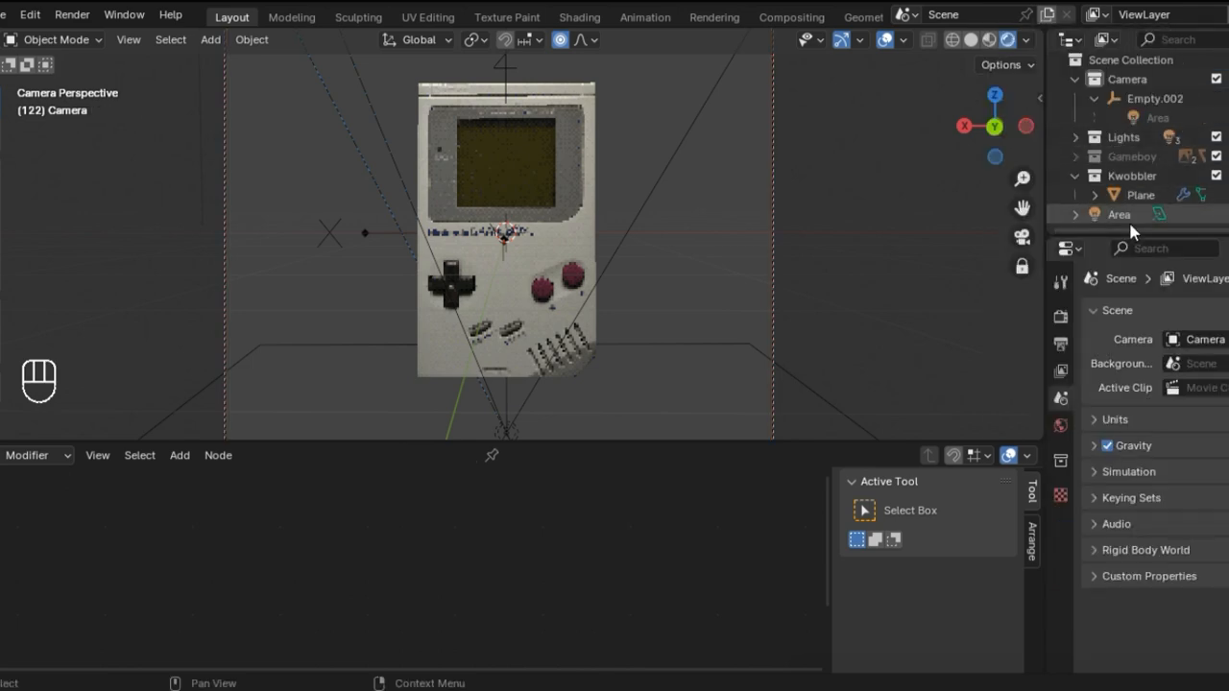
{"action": "left_click", "coordinate": [1077, 80]}
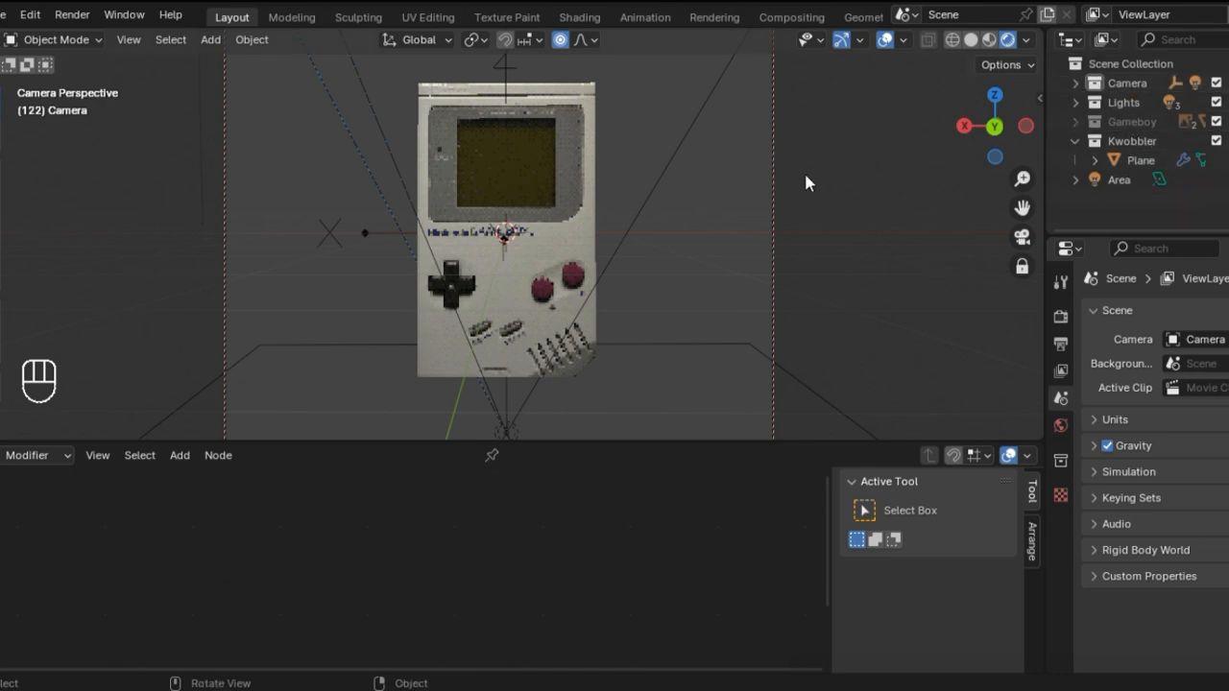
{"action": "key", "text": "KP_0"}
{"action": "scroll", "coordinate": [776, 187], "scroll_direction": "down", "scroll_amount": 5}
{"action": "middle_click_drag", "start_coordinate": [753, 198], "coordinate": [564, 110]}
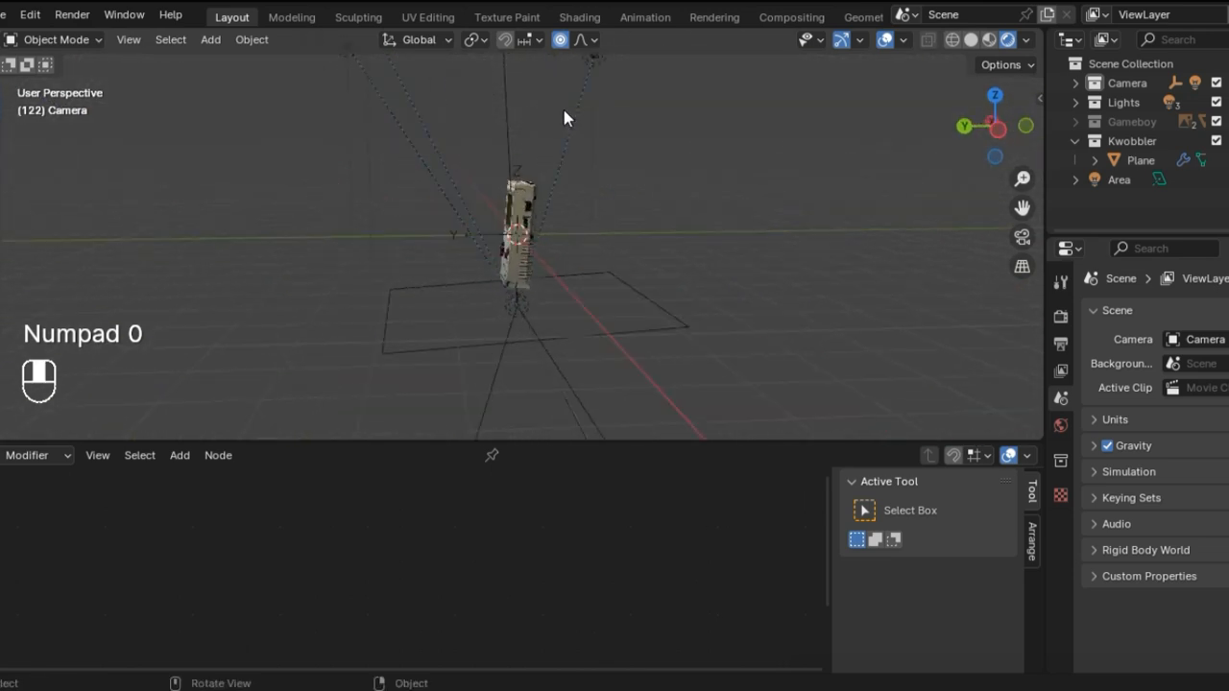
{"action": "key", "text": "ctrl+z"}
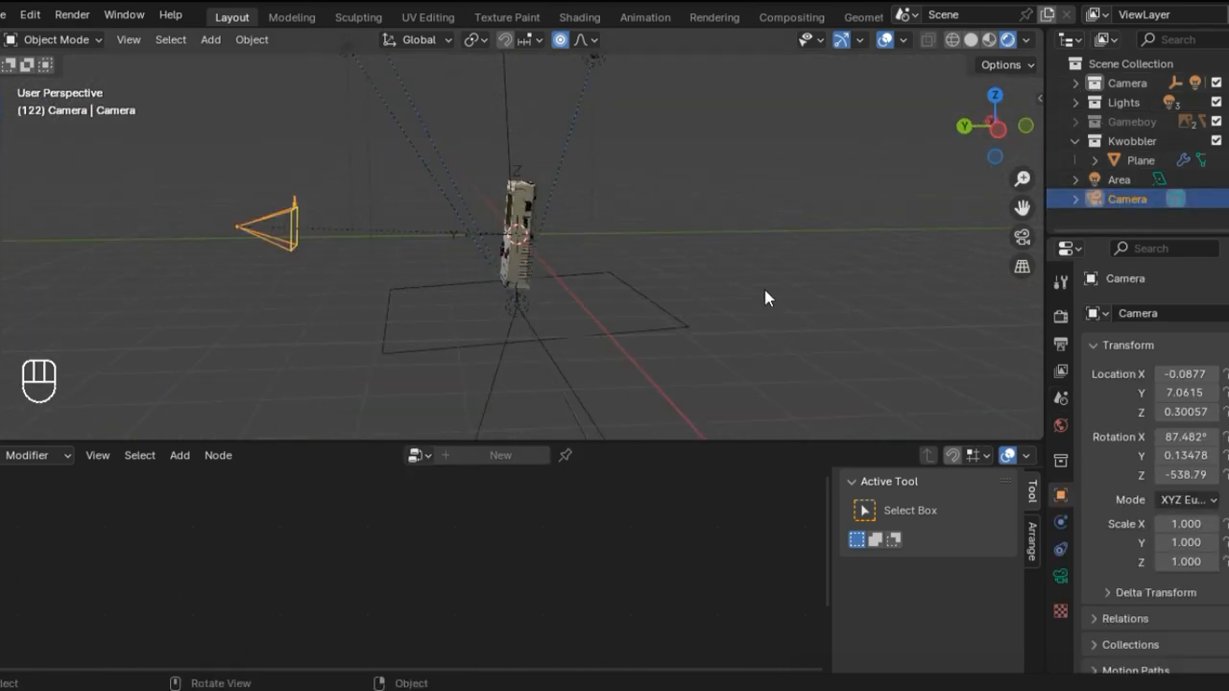
Step: Clear the Camera object's parent and look through the camera at the front of the Game Boy
{"action": "key", "text": "ctrl+p"}
{"action": "right_click", "coordinate": [74, 158]}
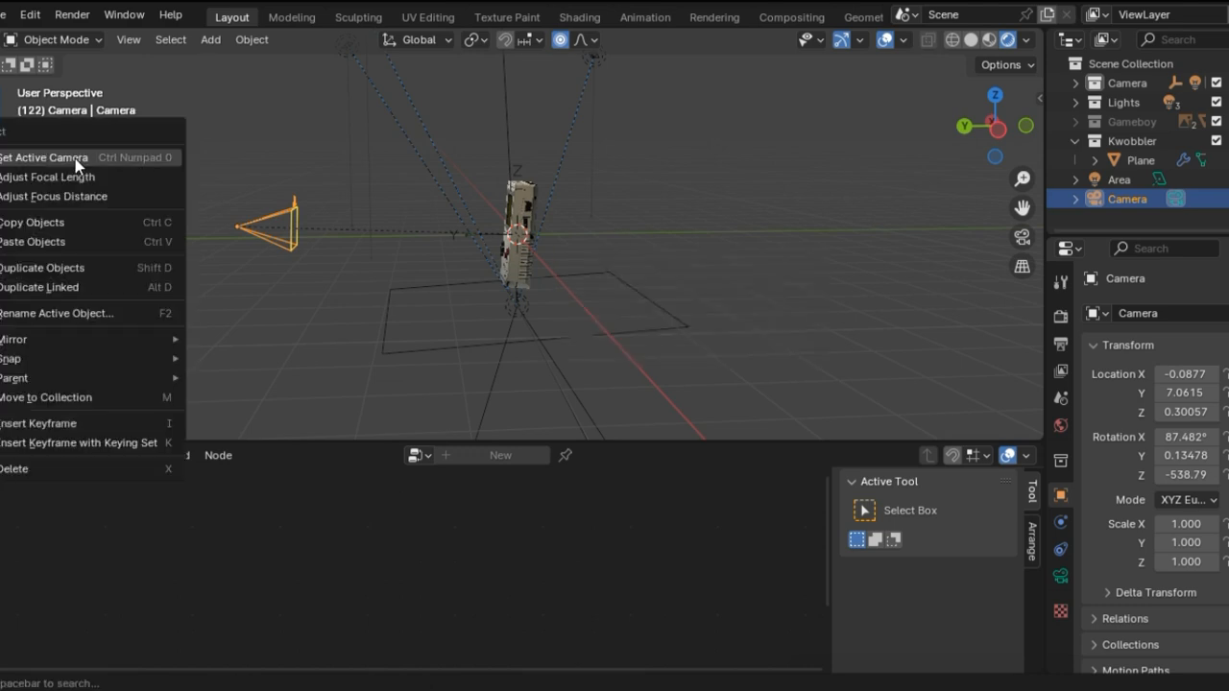
{"action": "right_click", "coordinate": [320, 211]}
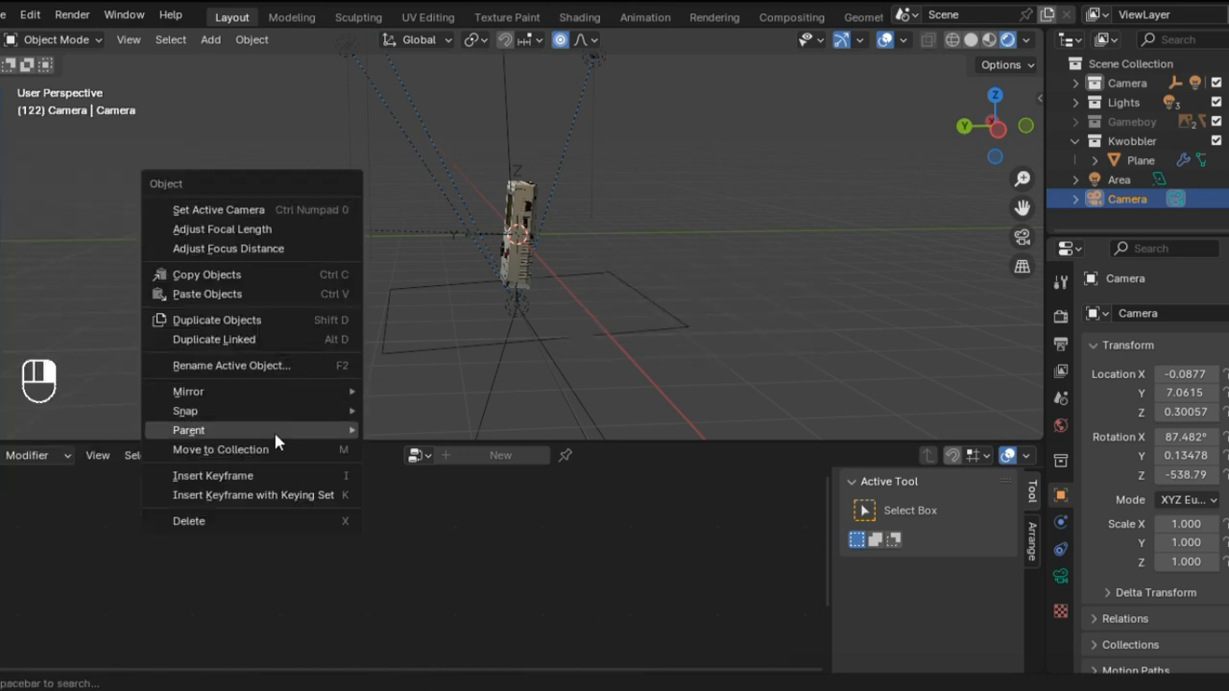
{"action": "mouse_move", "coordinate": [275, 432]}
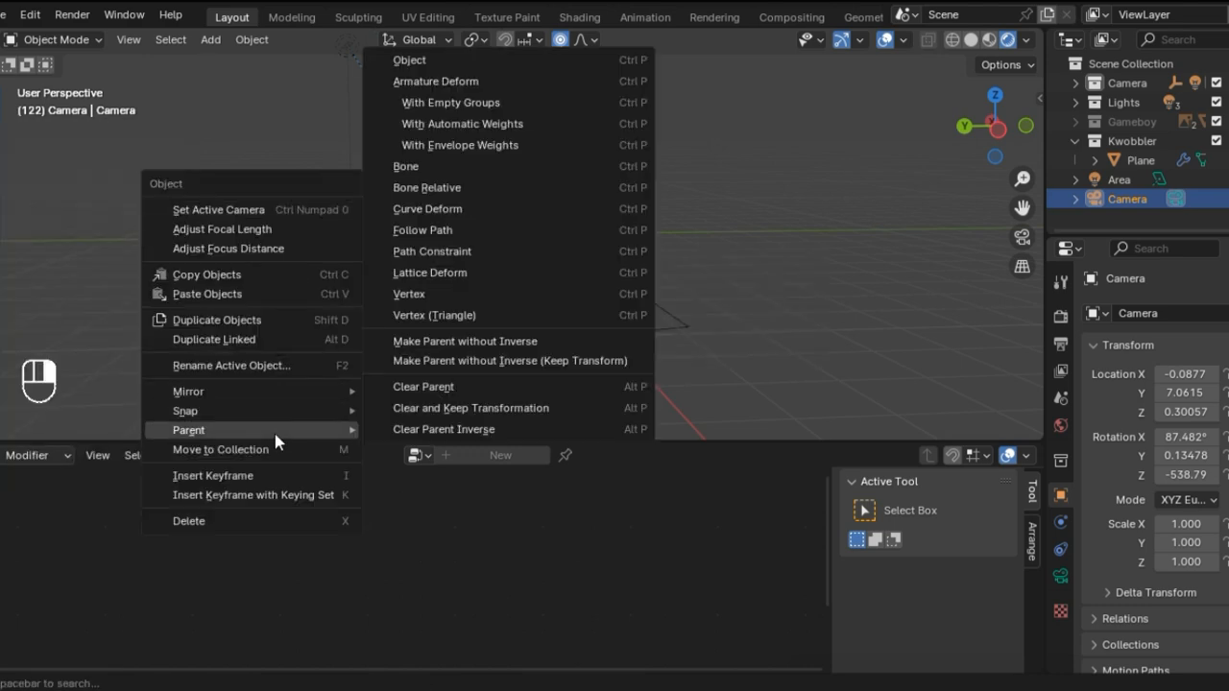
{"action": "left_click", "coordinate": [442, 387]}
{"action": "key", "text": "KP_0"}
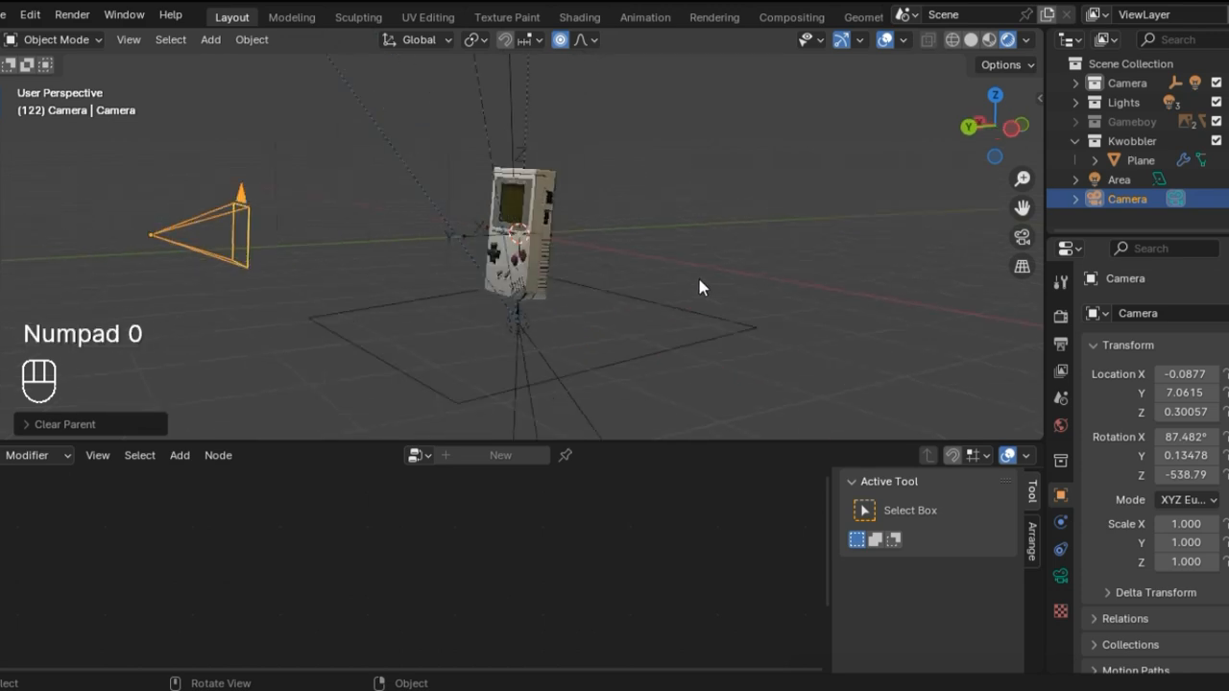
{"action": "mouse_move", "coordinate": [595, 258]}
{"action": "middle_mouse_down"}
{"action": "mouse_move", "coordinate": [632, 266]}
{"action": "mouse_move", "coordinate": [408, 258]}
{"action": "mouse_move", "coordinate": [590, 282]}
{"action": "mouse_move", "coordinate": [583, 256]}
{"action": "middle_mouse_up"}
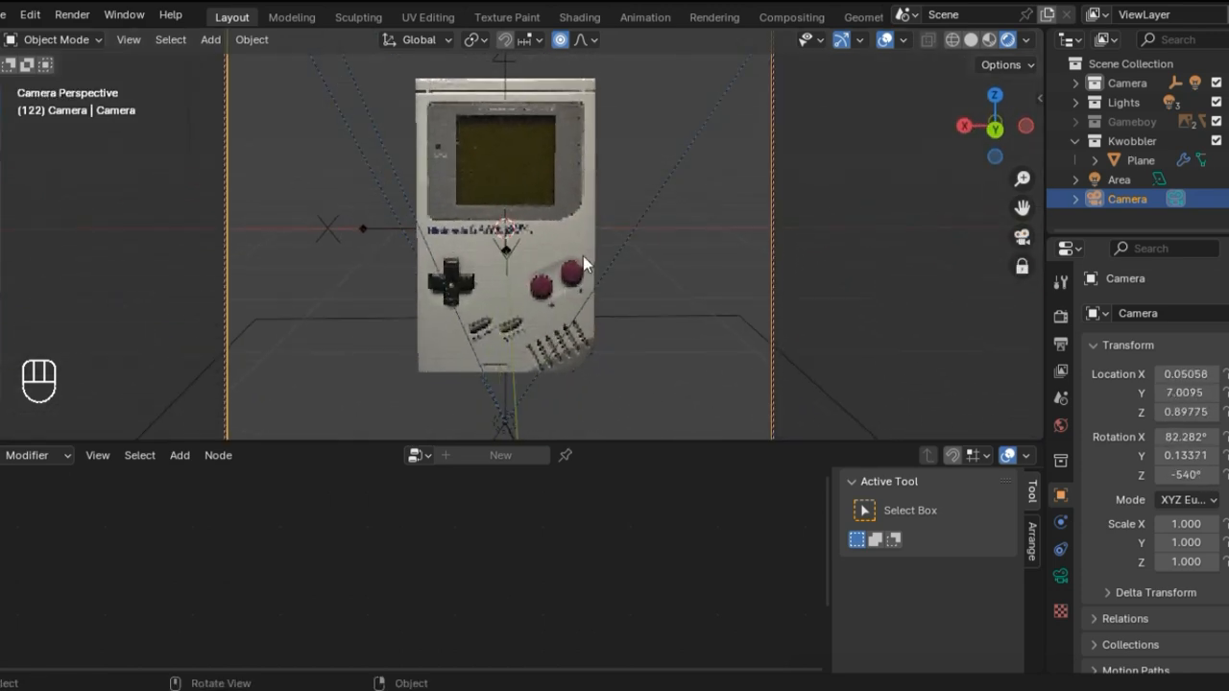
Step: Try an Intensity of 1 and a Minimum of 100 in the Plane's Kwobbler modifier, returning the Minimum to 50
{"action": "left_click", "coordinate": [553, 212]}
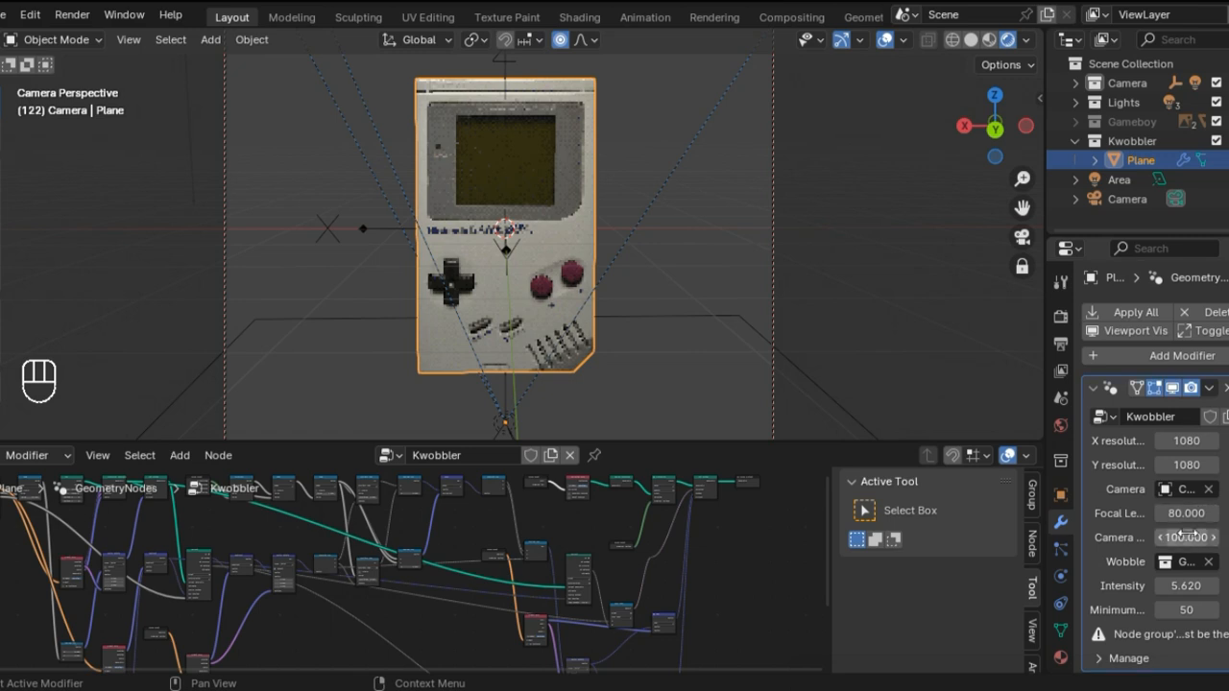
{"action": "left_click_drag", "start_coordinate": [1187, 586], "coordinate": [1166, 585]}
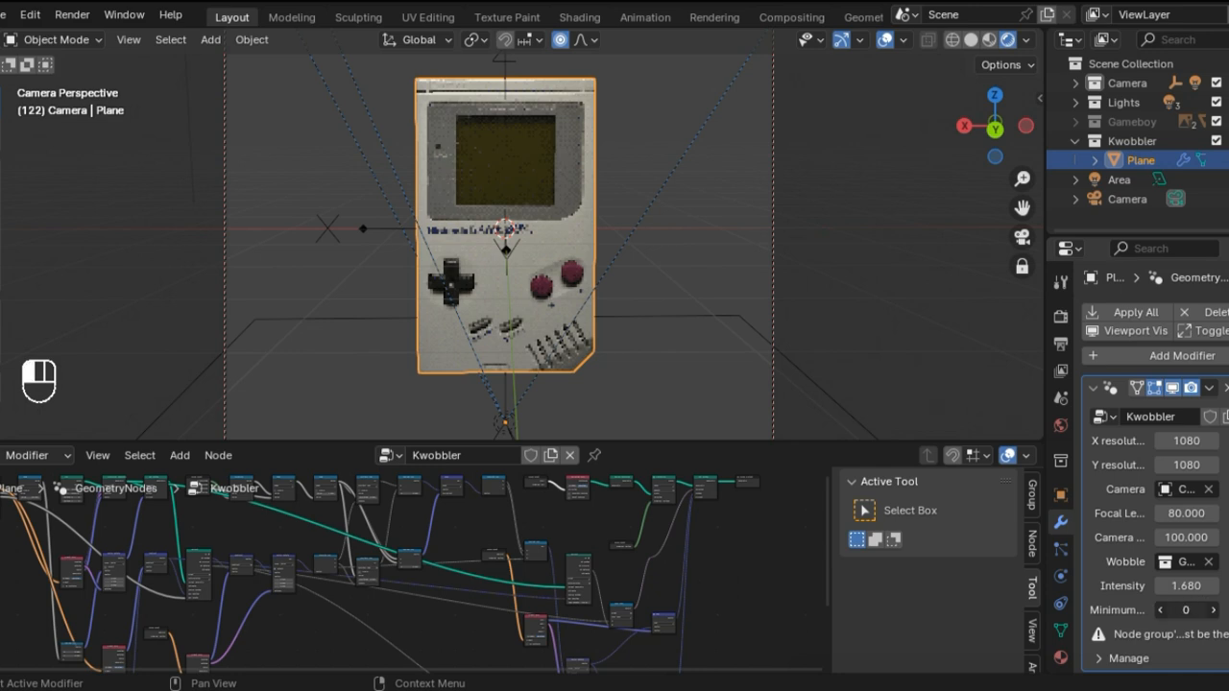
{"action": "type", "text": "100"}
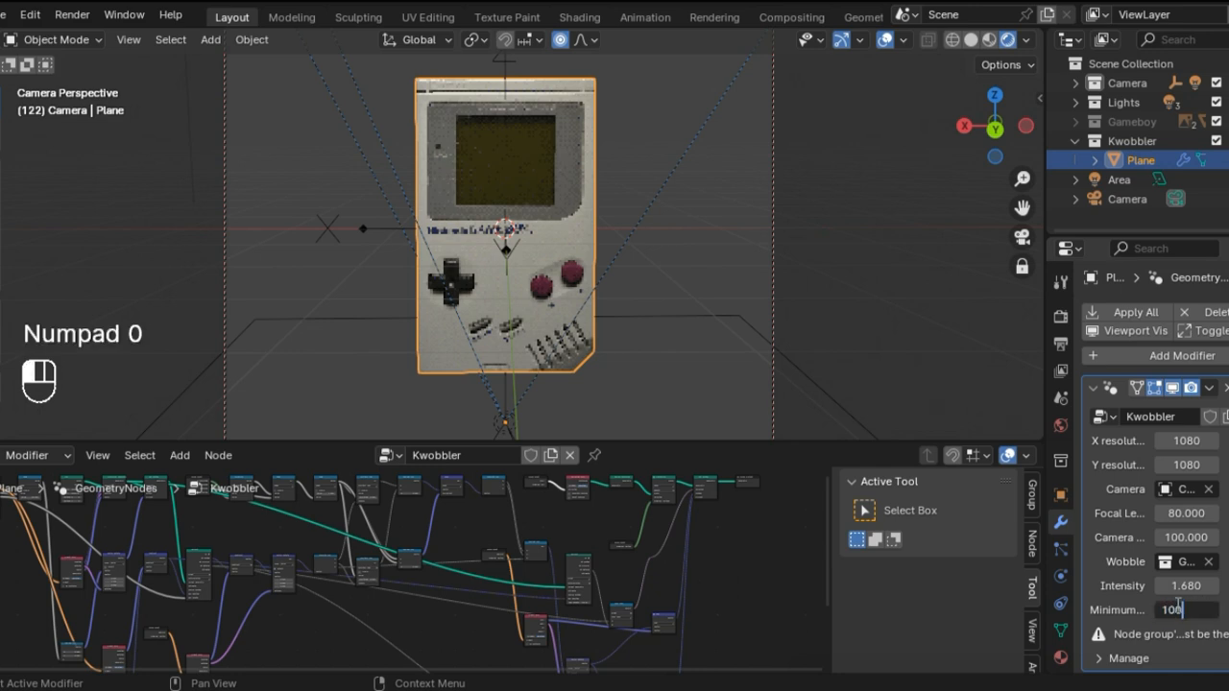
{"action": "double_click", "coordinate": [1177, 609]}
{"action": "key", "text": "Return"}
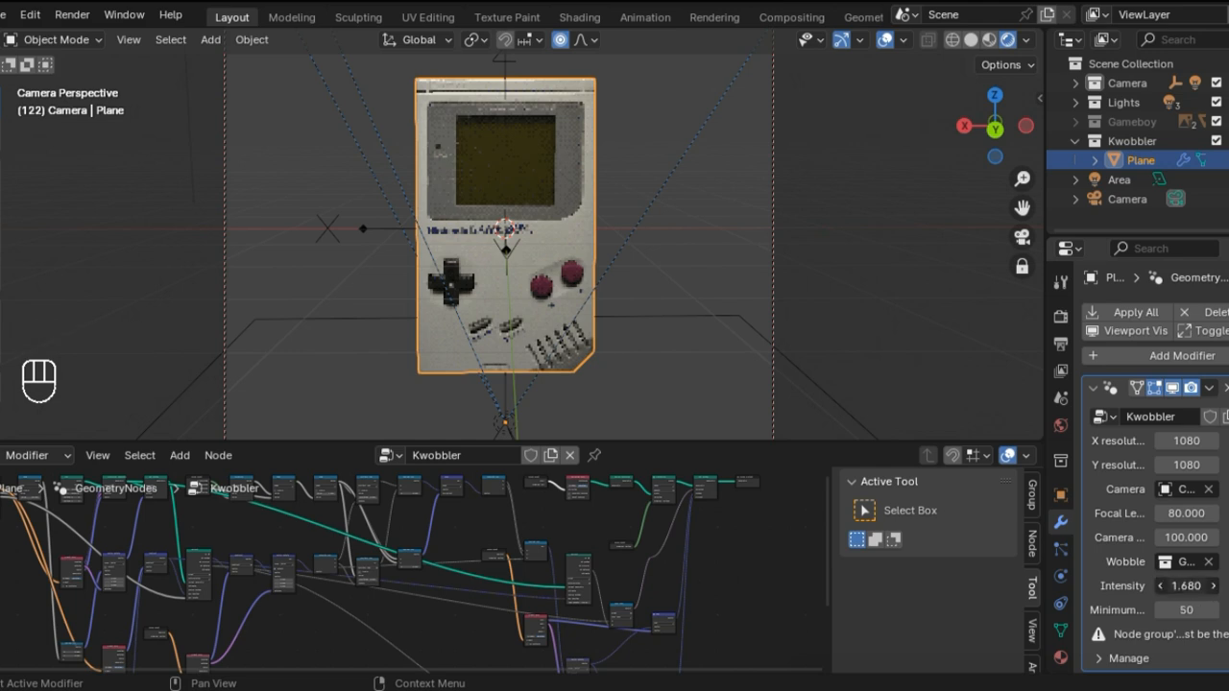
{"action": "type", "text": "1"}
{"action": "key", "text": "Return"}
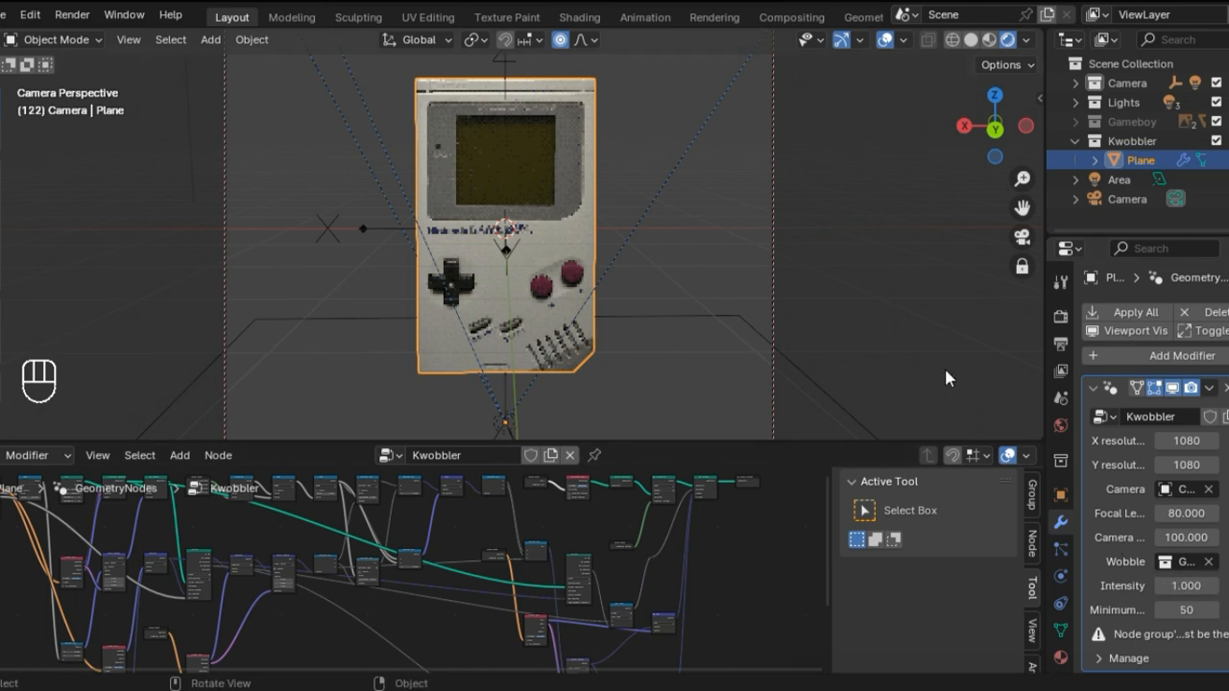
Step: Move the Area light from the top level of the scene into the Camera collection, and select the Camera
{"action": "left_click", "coordinate": [1141, 183]}
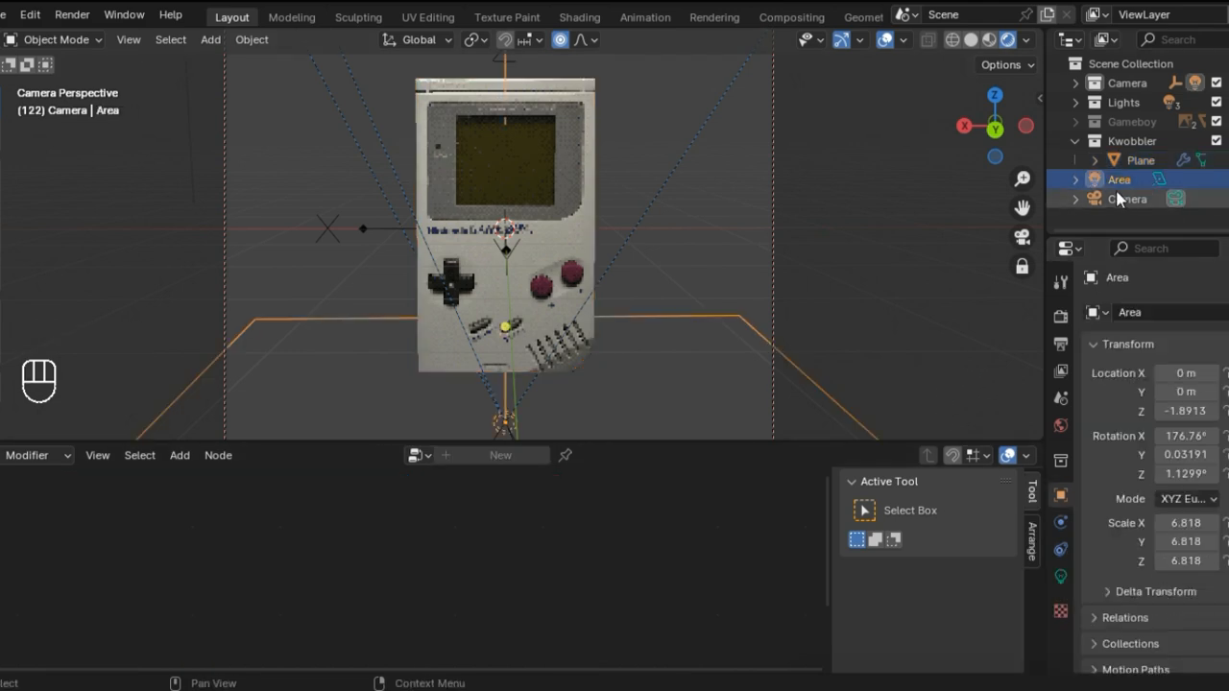
{"action": "left_click_drag", "start_coordinate": [1119, 183], "coordinate": [1125, 101]}
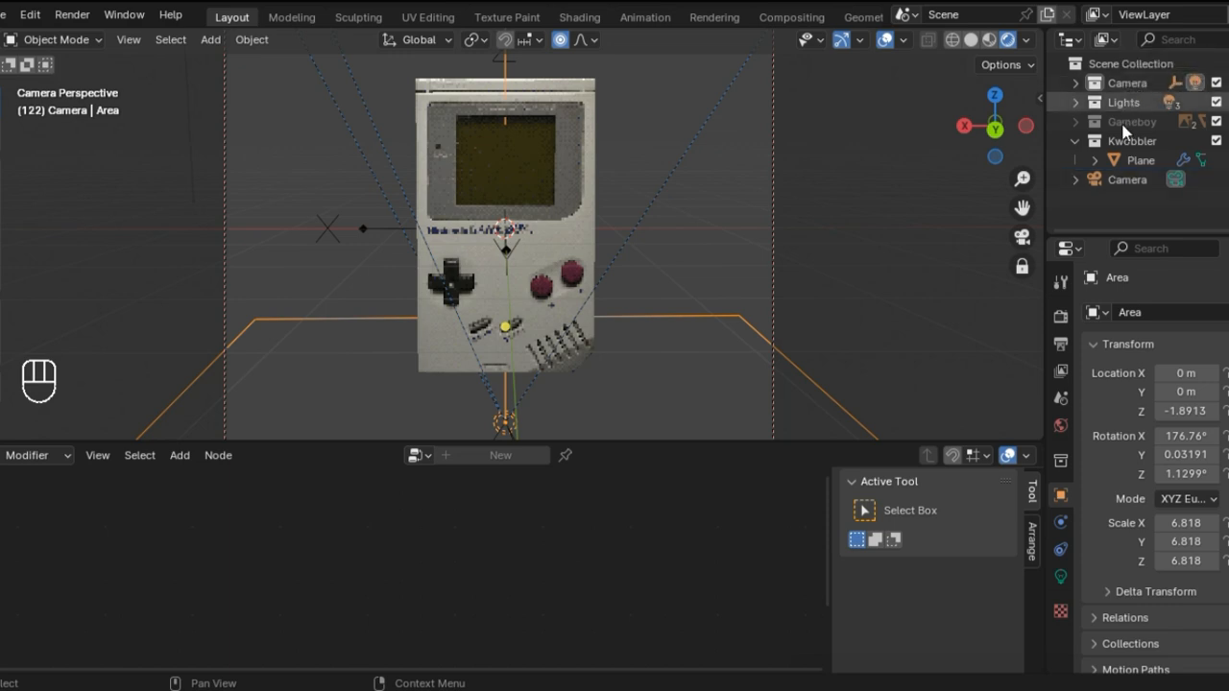
{"action": "left_click", "coordinate": [1119, 183]}
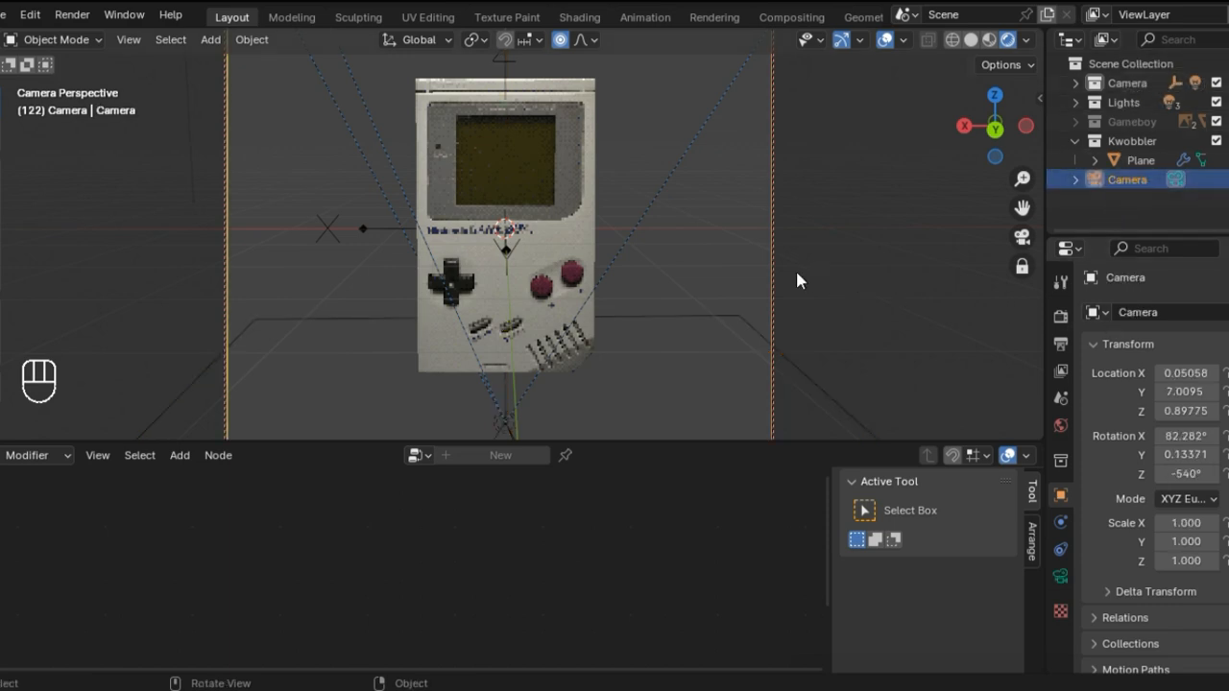
Step: Set the Plane's Kwobbler focal length to 38 and Intensity to 4.680, and check the wobble from an angled camera view
{"action": "left_click", "coordinate": [1075, 122]}
{"action": "middle_click_drag", "start_coordinate": [551, 192], "coordinate": [650, 208]}
{"action": "left_click", "coordinate": [590, 213]}
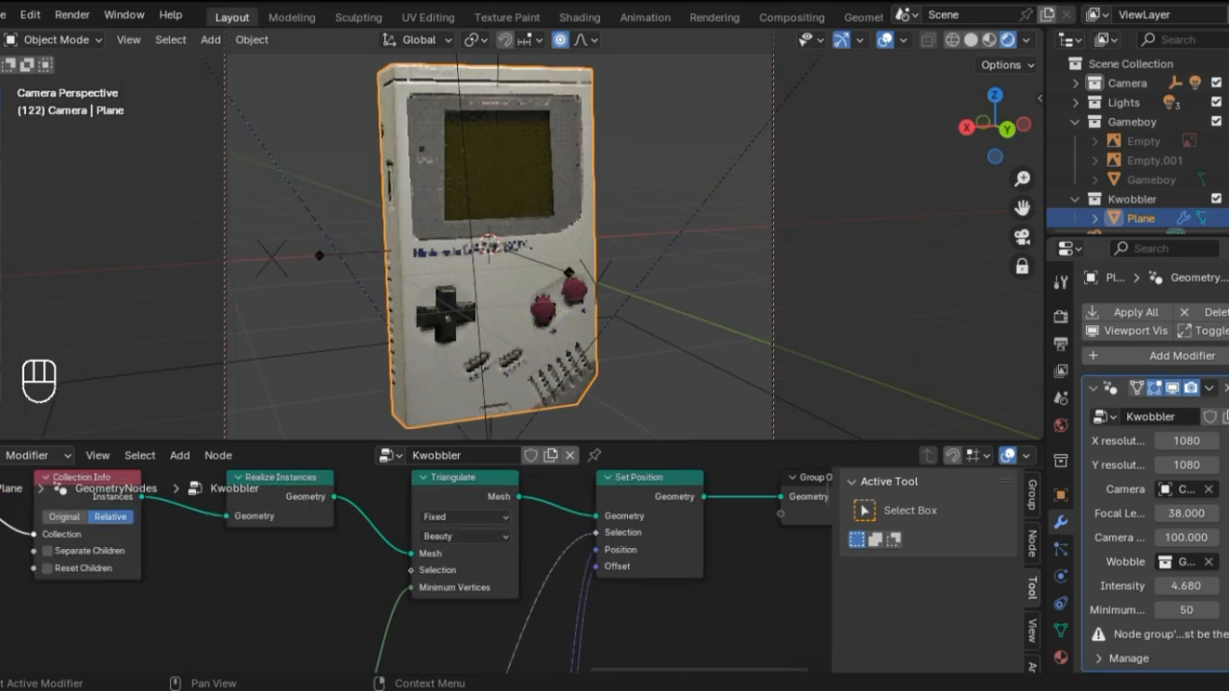
{"action": "middle_click_drag", "start_coordinate": [762, 431], "coordinate": [603, 272]}
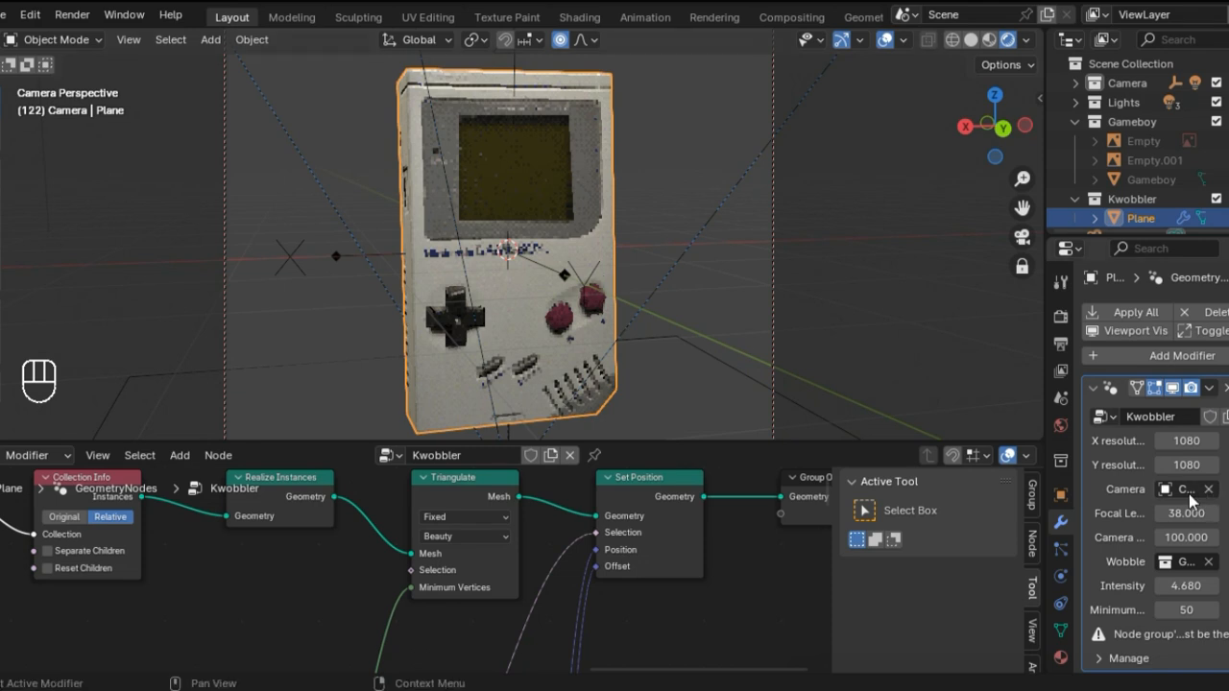
{"action": "scroll", "coordinate": [1181, 206], "scroll_direction": "down", "scroll_amount": 1}
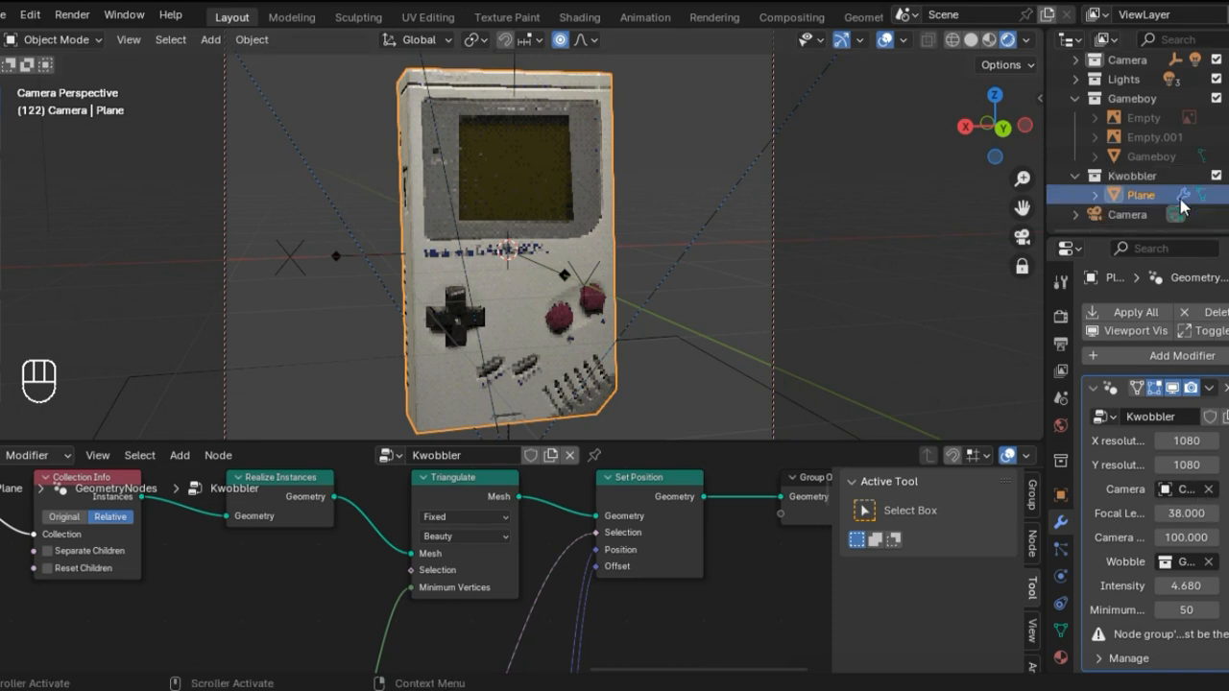
{"action": "scroll", "coordinate": [1152, 177], "scroll_direction": "up", "scroll_amount": 1}
{"action": "left_click", "coordinate": [1075, 122]}
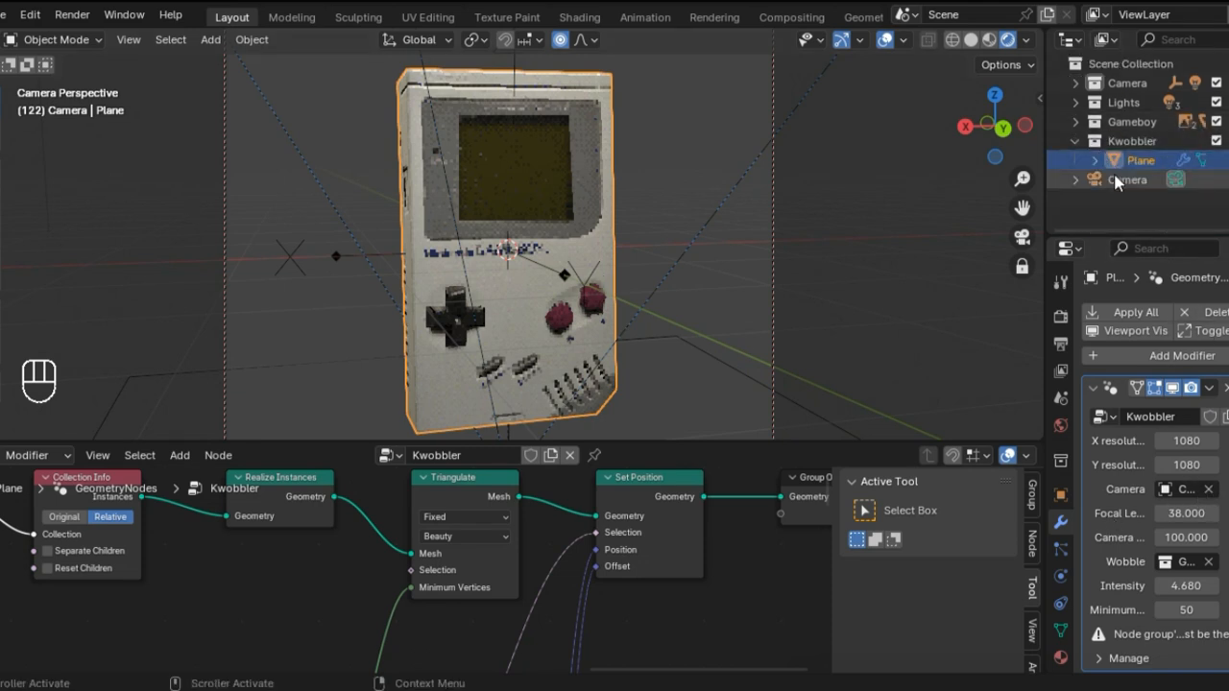
Step: Parent the Camera and the Area light to Empty.002 with the Object option, and test the view by orbiting slightly
{"action": "left_click", "coordinate": [1127, 180]}
{"action": "left_click", "coordinate": [1075, 83]}
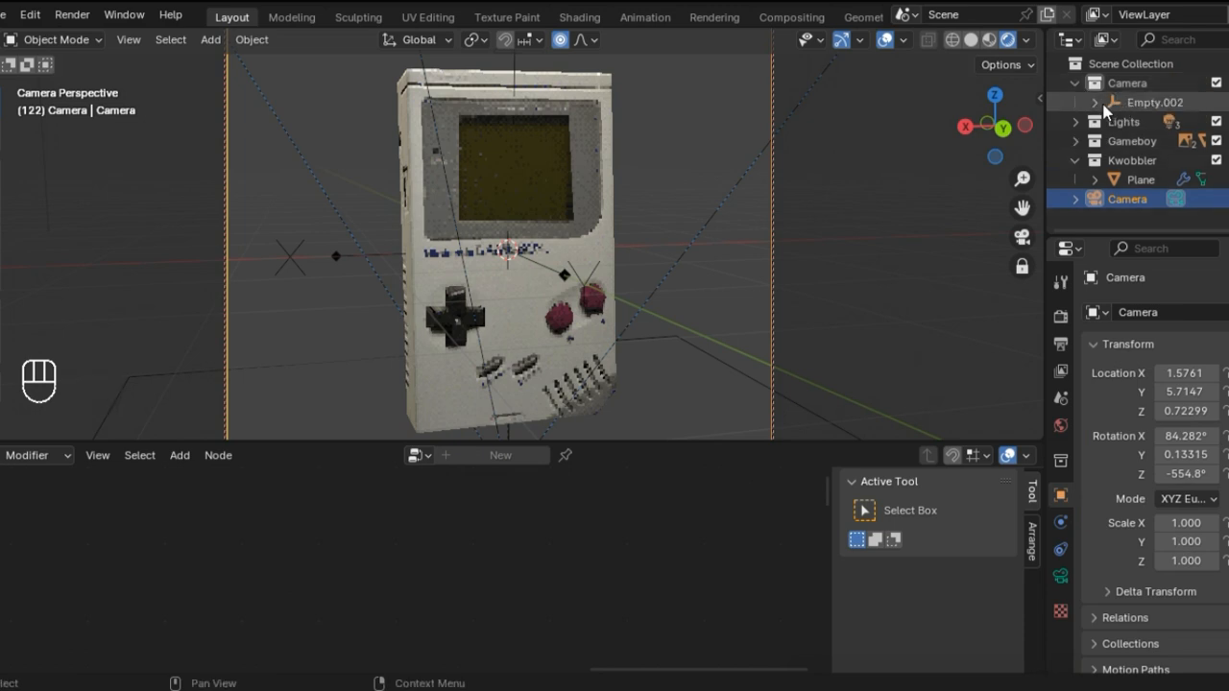
{"action": "left_click", "coordinate": [1094, 102]}
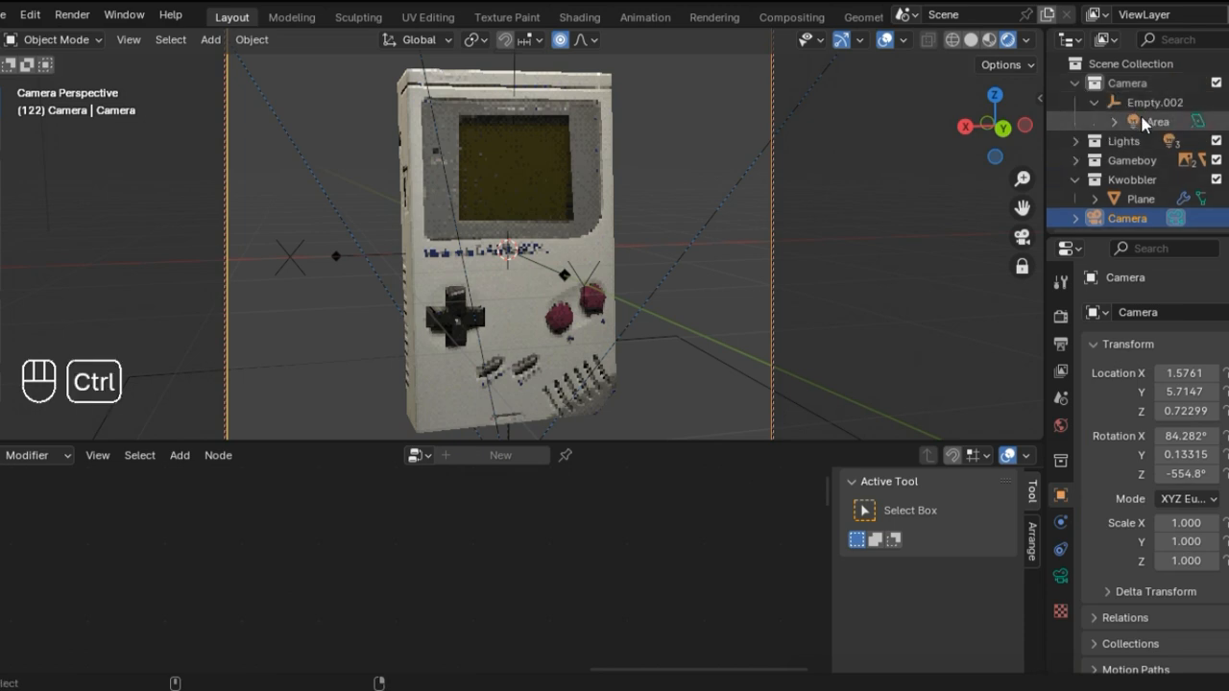
{"action": "left_click", "coordinate": [1145, 121], "text": "ctrl"}
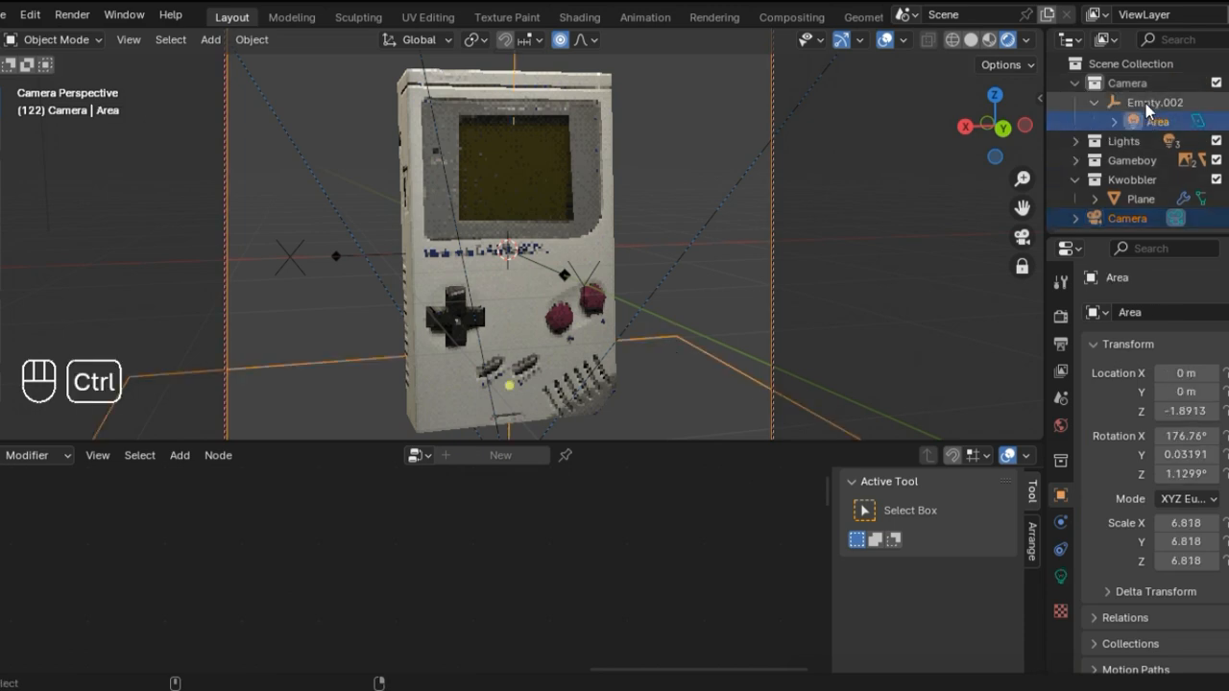
{"action": "left_click", "coordinate": [1148, 104], "text": "ctrl"}
{"action": "key", "text": "ctrl+p"}
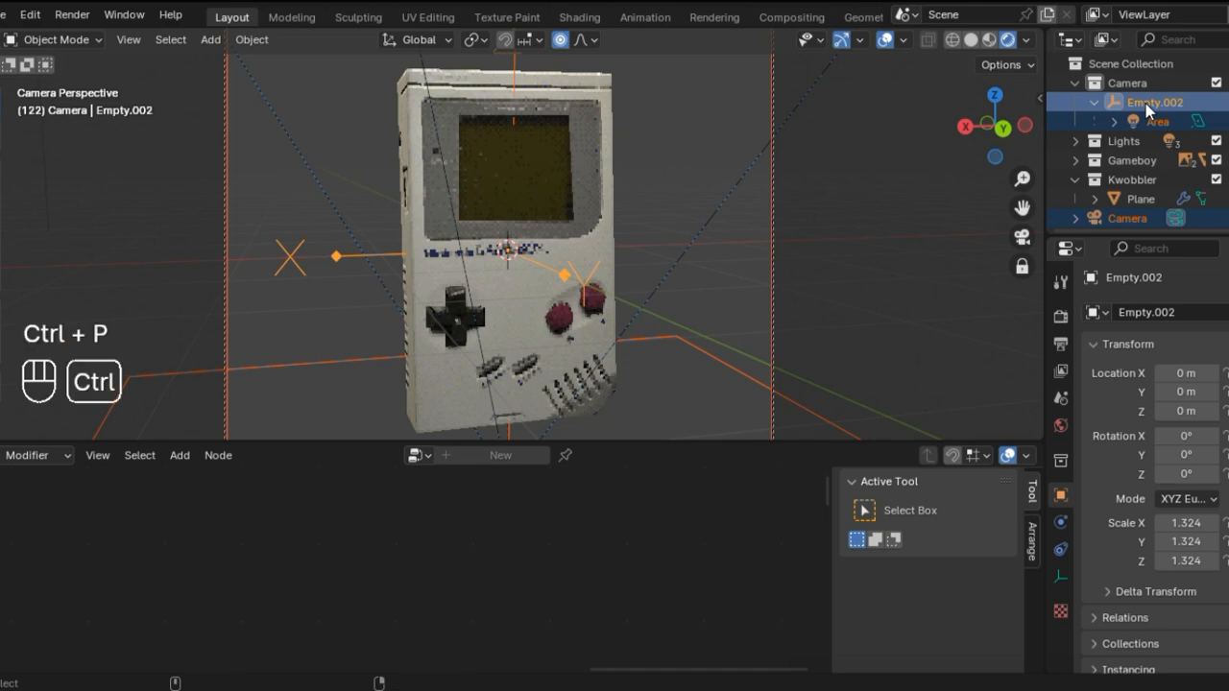
{"action": "key", "text": "ctrl+p"}
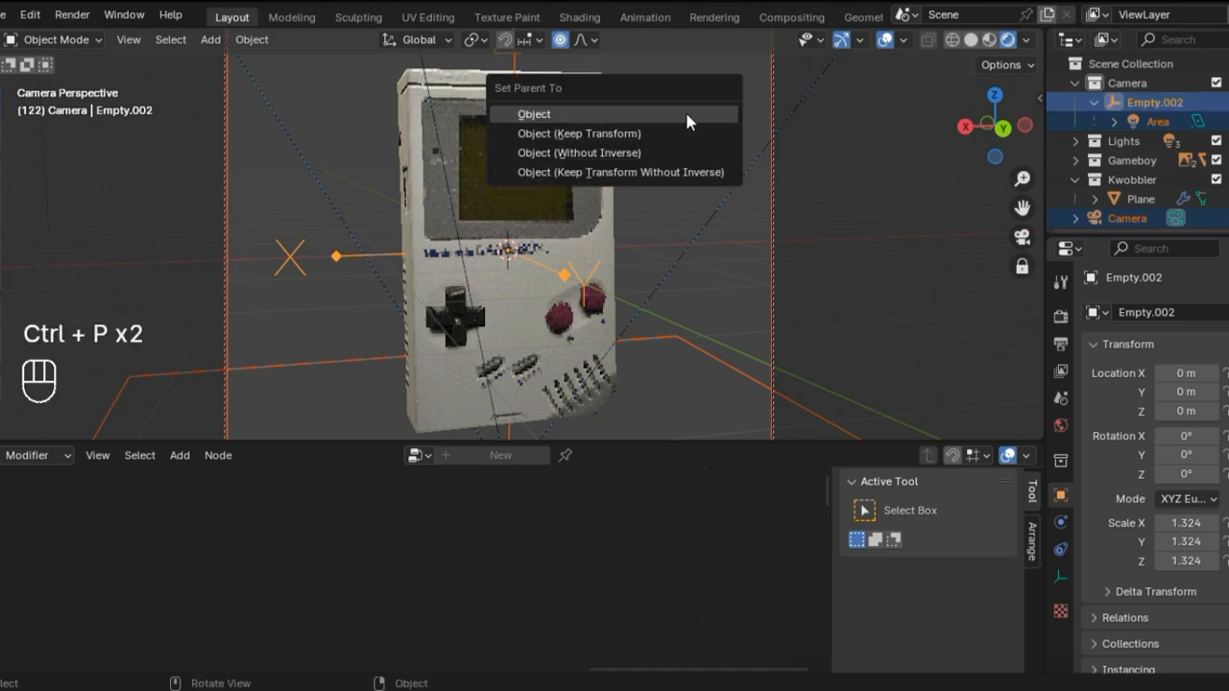
{"action": "left_click", "coordinate": [688, 115]}
{"action": "middle_click_drag", "start_coordinate": [676, 154], "coordinate": [634, 155]}
{"action": "scroll", "coordinate": [1141, 151], "scroll_direction": "down", "scroll_amount": 1}
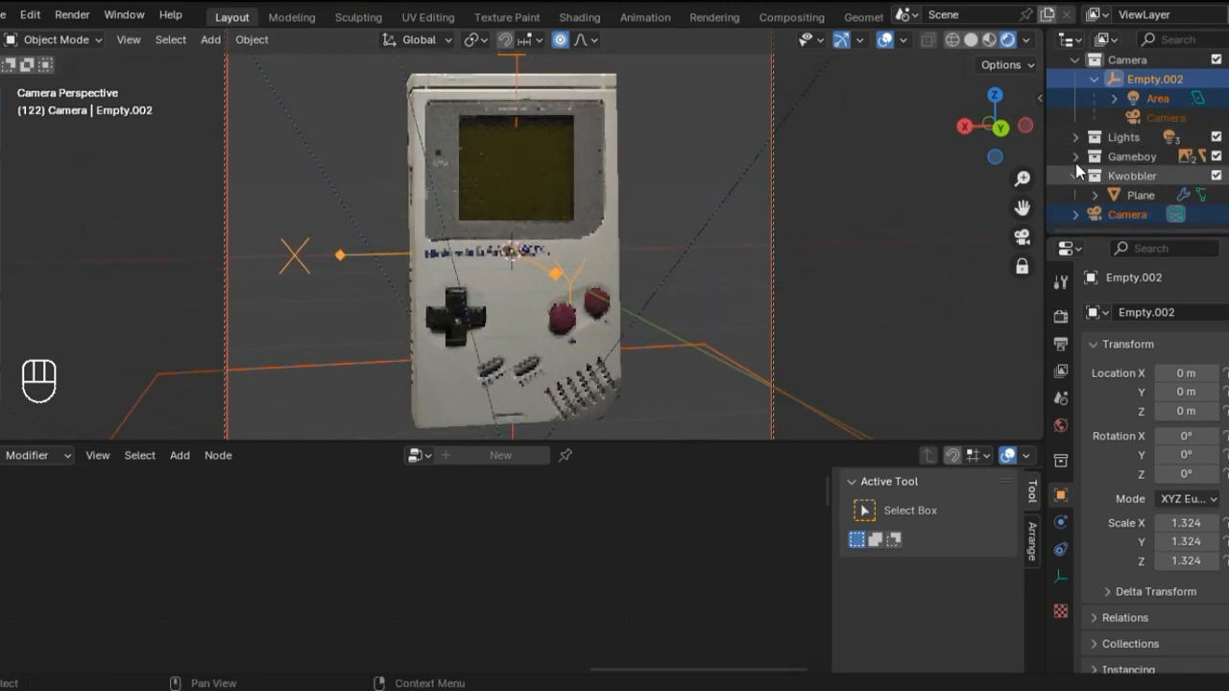
Step: Collapse the Camera collection, select only Empty.002, and check the Game Boy through the camera by orbiting slightly
{"action": "scroll", "coordinate": [1066, 100], "scroll_direction": "up", "scroll_amount": 1}
{"action": "left_click", "coordinate": [1073, 85]}
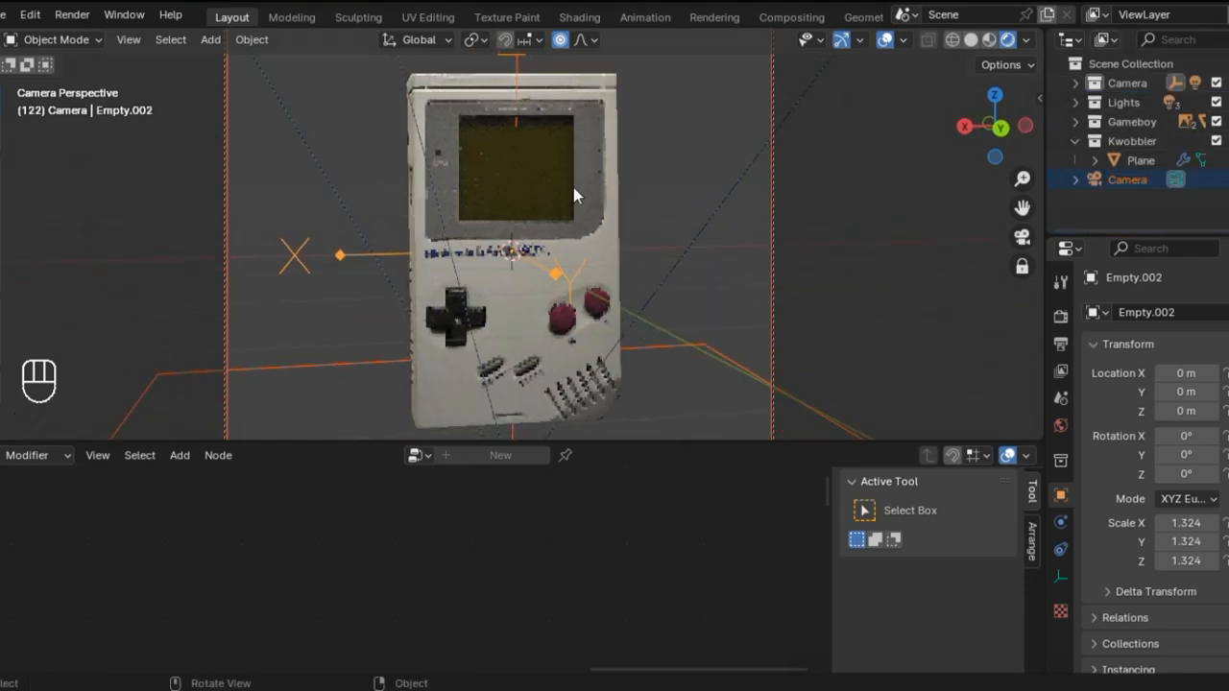
{"action": "left_click", "coordinate": [335, 261]}
{"action": "middle_click_drag", "start_coordinate": [557, 284], "coordinate": [593, 266]}
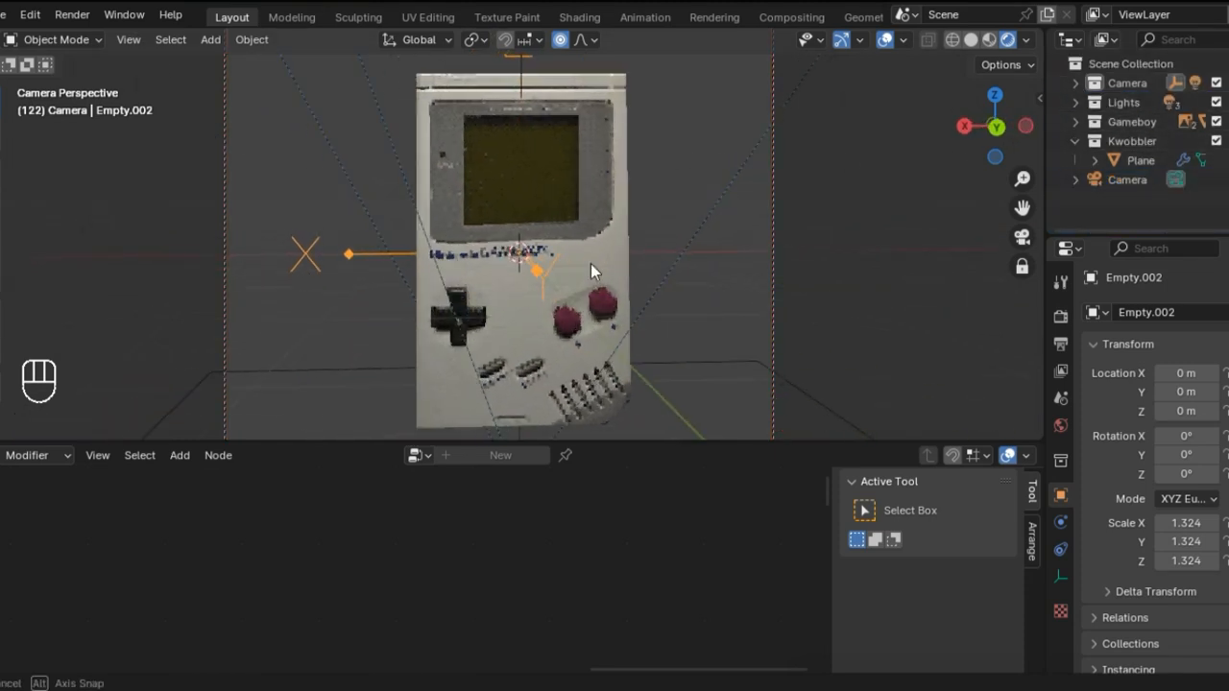
Step: Switch the lower editor from geometry nodes to the Timeline and set the current frame to 0
{"action": "left_click", "coordinate": [2, 457]}
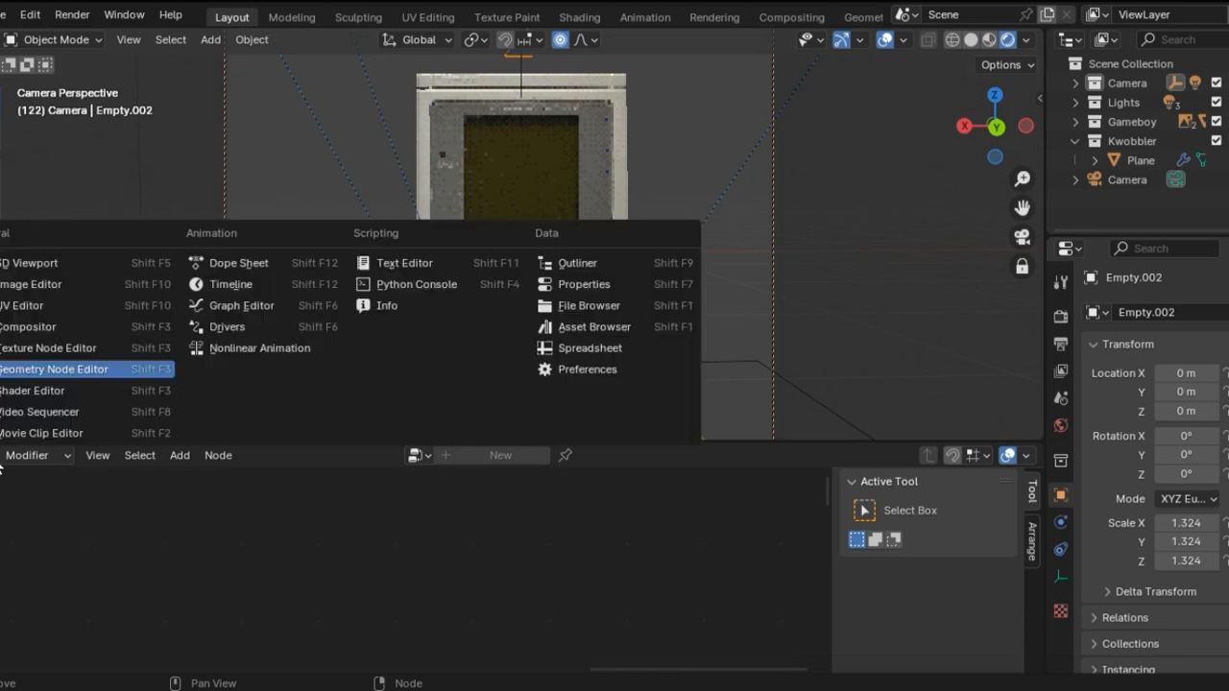
{"action": "left_click", "coordinate": [54, 369]}
{"action": "left_click", "coordinate": [2, 457]}
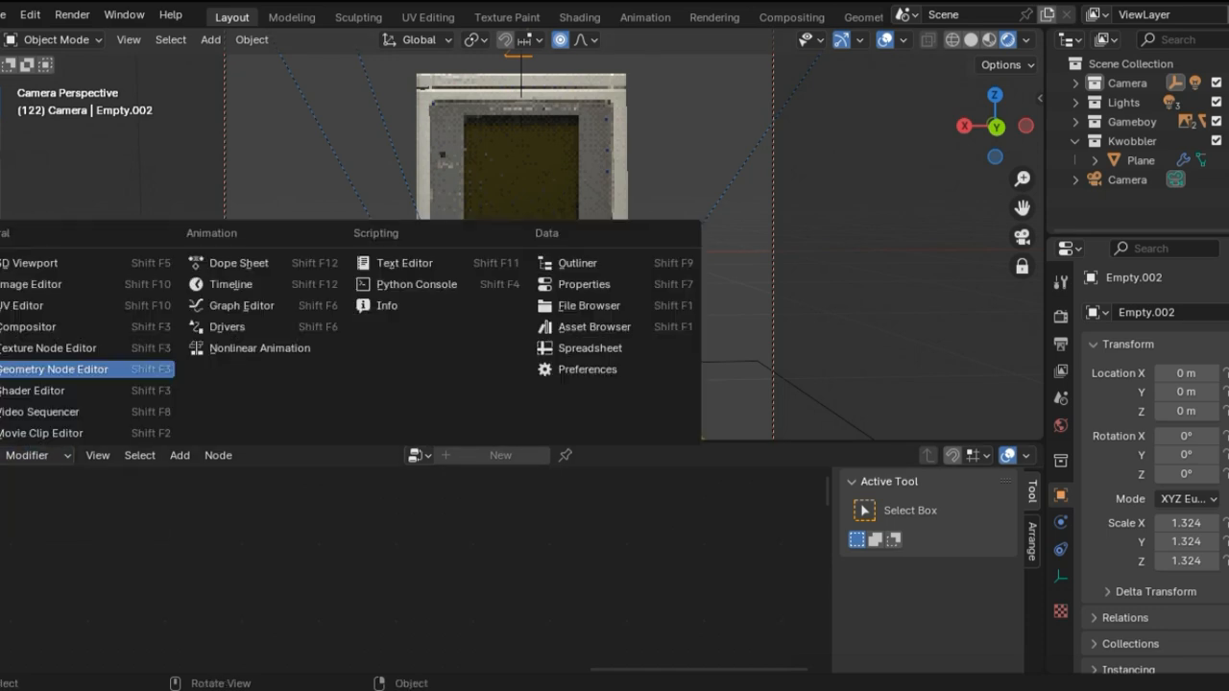
{"action": "left_click", "coordinate": [230, 284]}
{"action": "left_click_drag", "start_coordinate": [599, 476], "coordinate": [115, 488]}
{"action": "middle_click_drag", "start_coordinate": [593, 199], "coordinate": [580, 197]}
Step: Show the viewport's object transform values and select the Camera
{"action": "left_click", "coordinate": [1006, 64]}
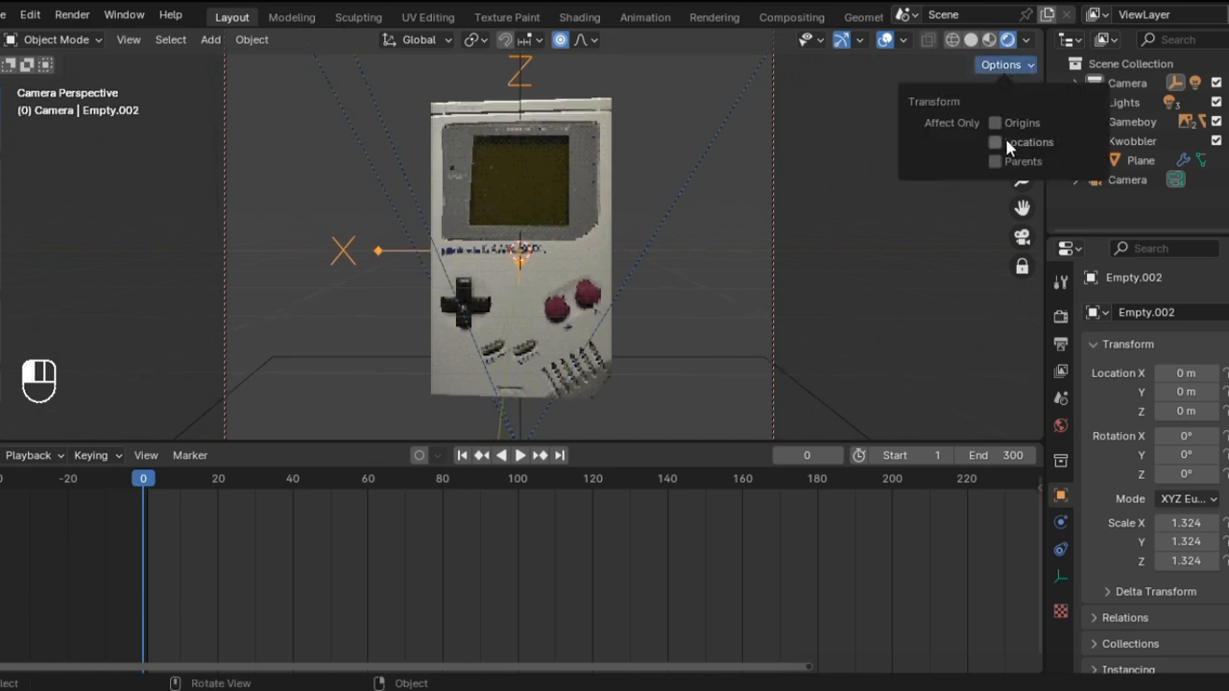
{"action": "key", "text": "n"}
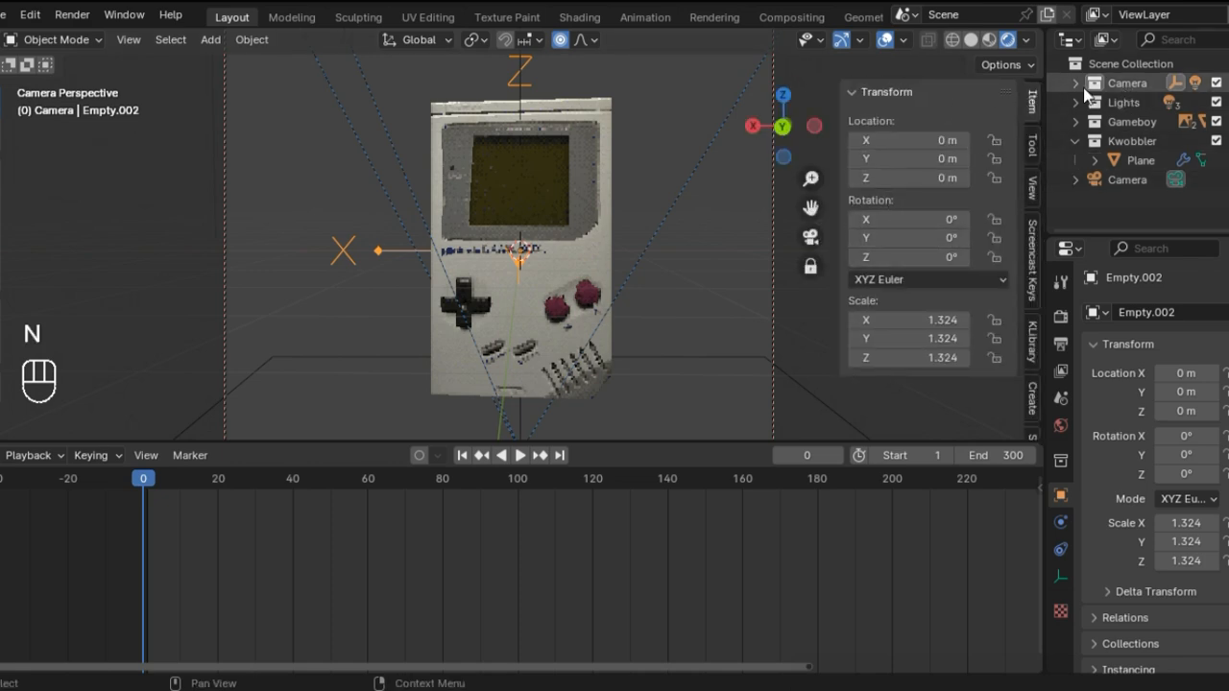
{"action": "left_click", "coordinate": [1096, 184]}
Step: Try raising the Camera's Z location to 0.97464 m, and undo the trial location changes
{"action": "mouse_move", "coordinate": [908, 179]}
{"action": "left_mouse_down"}
{"action": "mouse_move", "coordinate": [945, 179]}
{"action": "mouse_move", "coordinate": [907, 178]}
{"action": "left_mouse_up"}
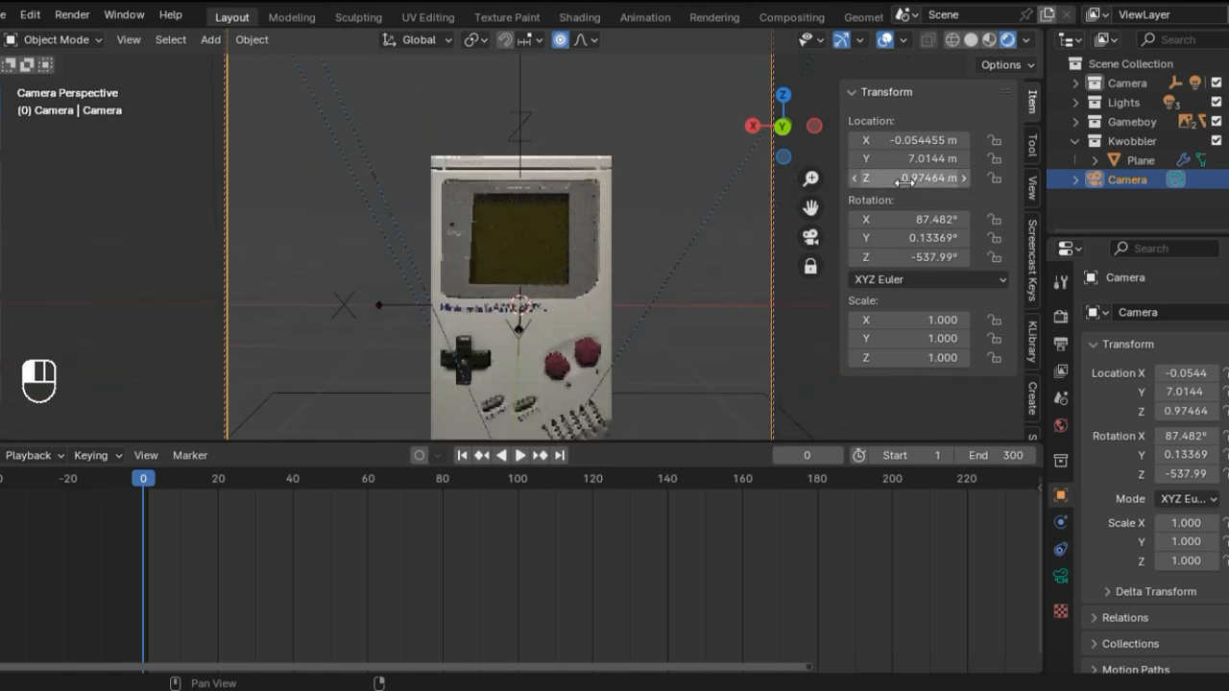
{"action": "key", "text": "ctrl+z"}
{"action": "key", "text": "ctrl+z"}
{"action": "key", "text": "ctrl+z"}
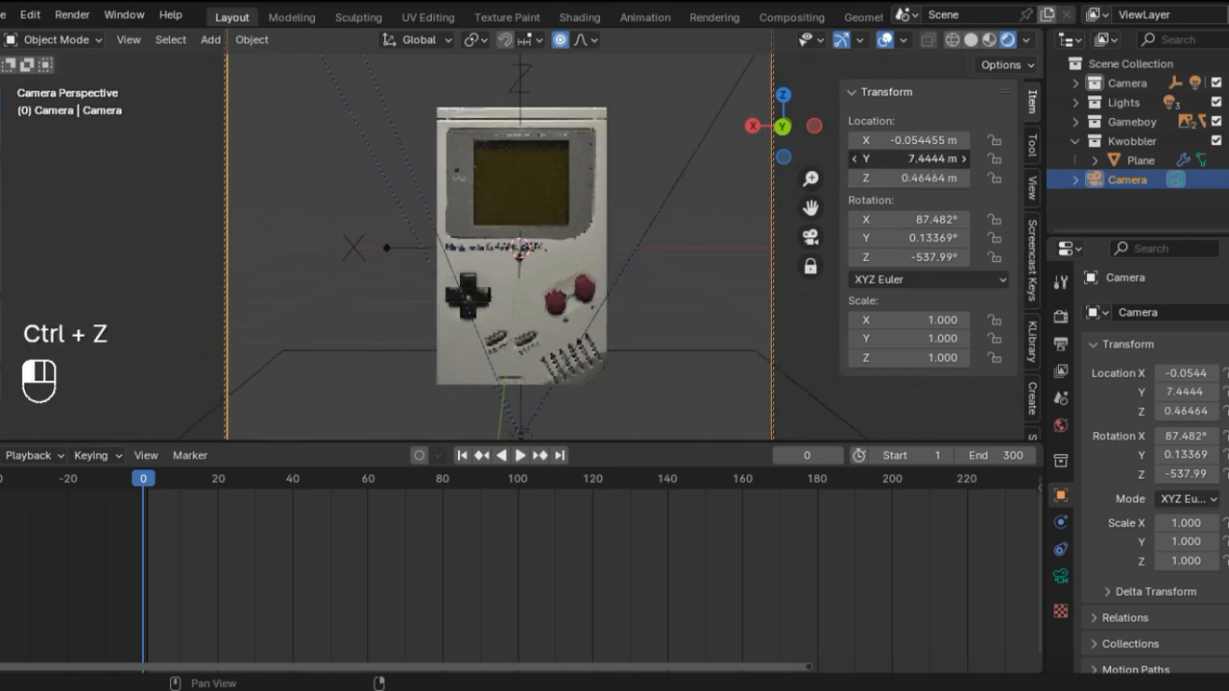
{"action": "key", "text": "ctrl+z"}
Step: Set the Camera's location to 0 m on X and 5 m on Y
{"action": "mouse_move", "coordinate": [927, 142]}
{"action": "left_mouse_down"}
{"action": "mouse_move", "coordinate": [948, 142]}
{"action": "mouse_move", "coordinate": [921, 142]}
{"action": "left_mouse_up"}
{"action": "left_click", "coordinate": [921, 142]}
{"action": "type", "text": "0"}
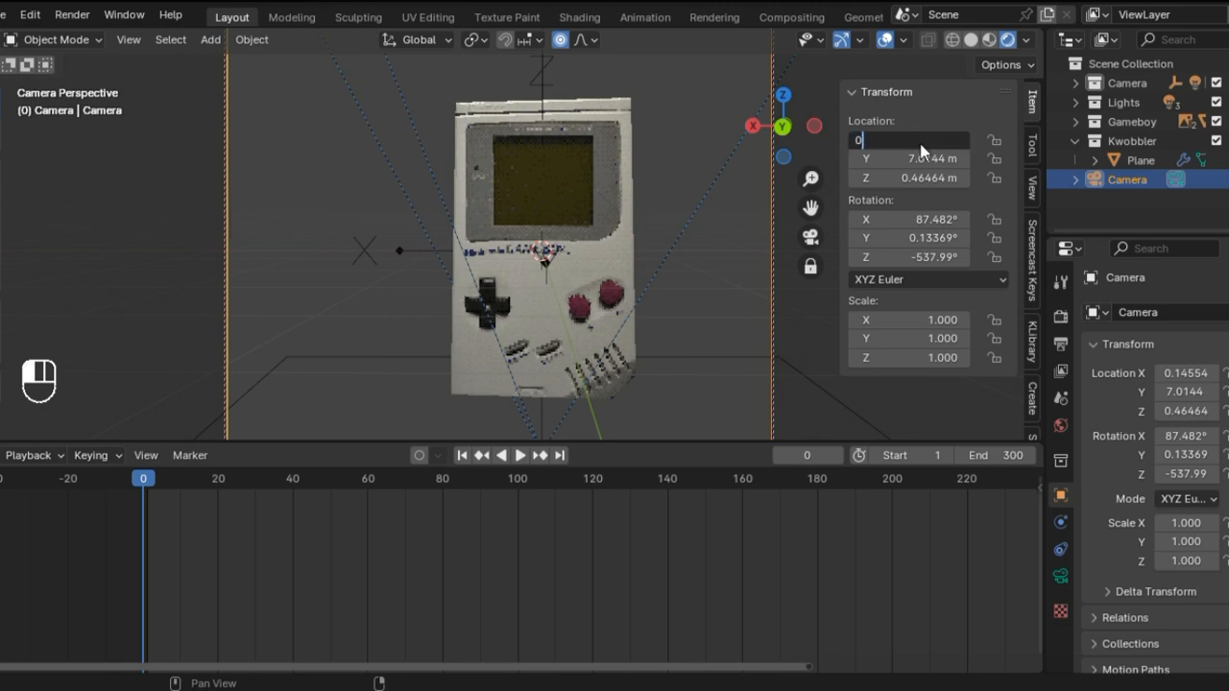
{"action": "key", "text": "Return"}
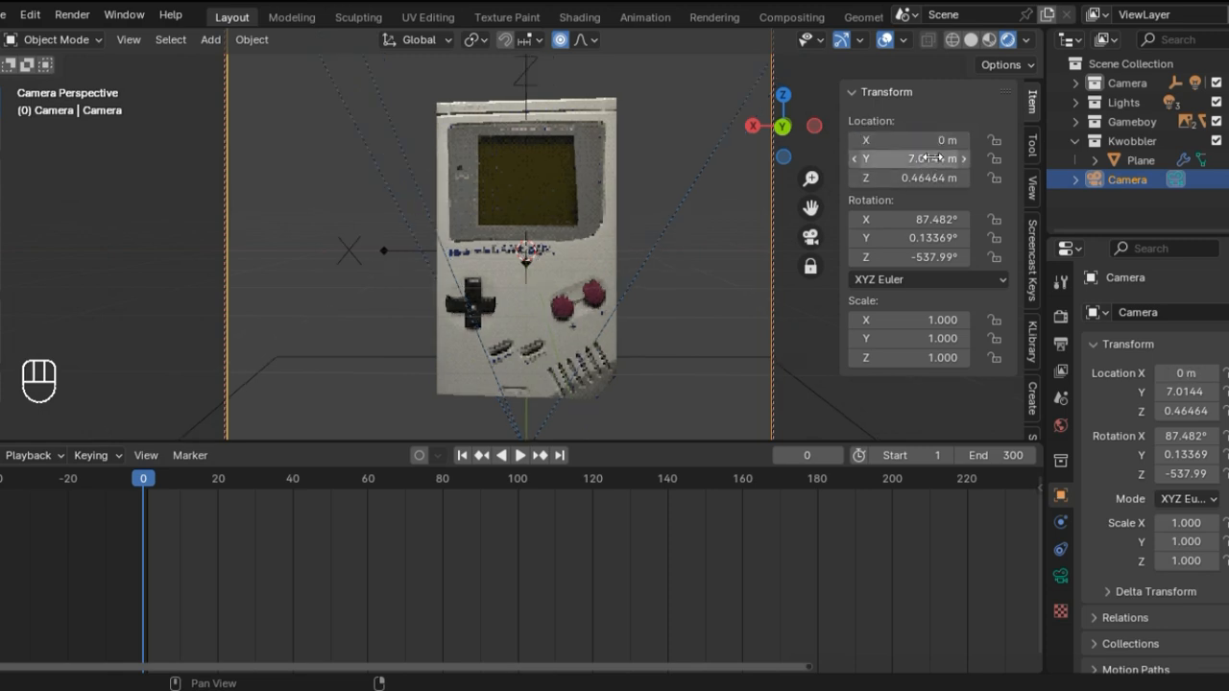
{"action": "left_click_drag", "start_coordinate": [931, 158], "coordinate": [903, 158]}
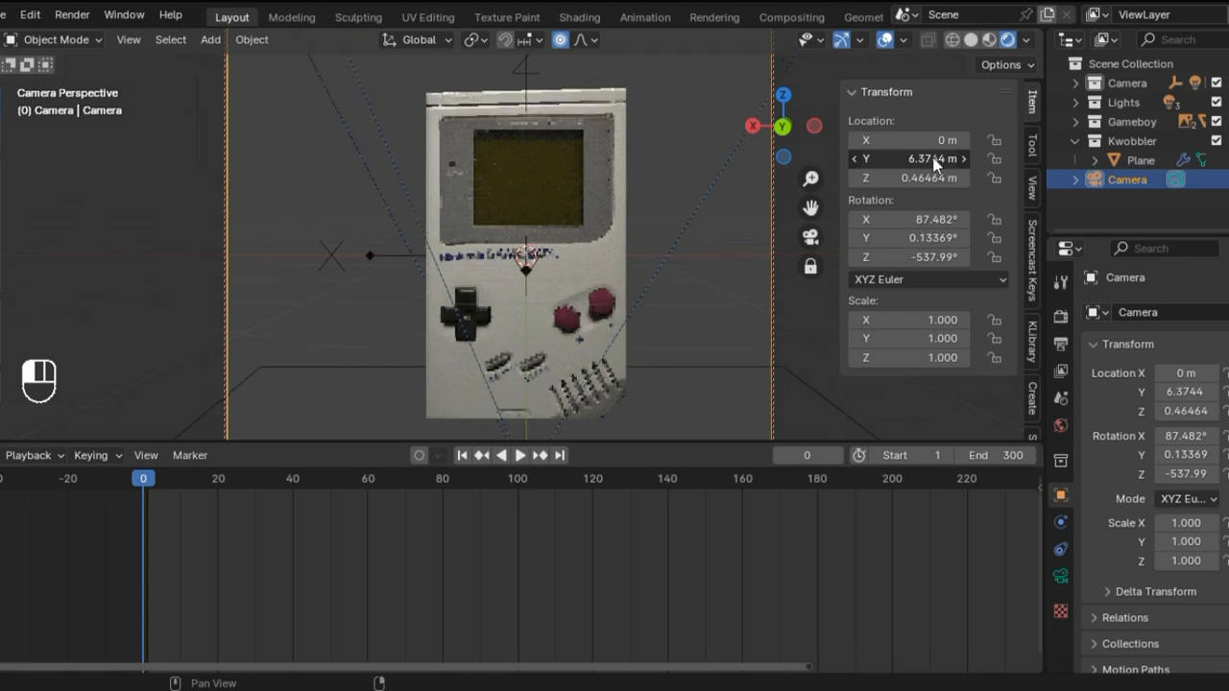
{"action": "left_click", "coordinate": [933, 159]}
{"action": "type", "text": "5"}
{"action": "key", "text": "Return"}
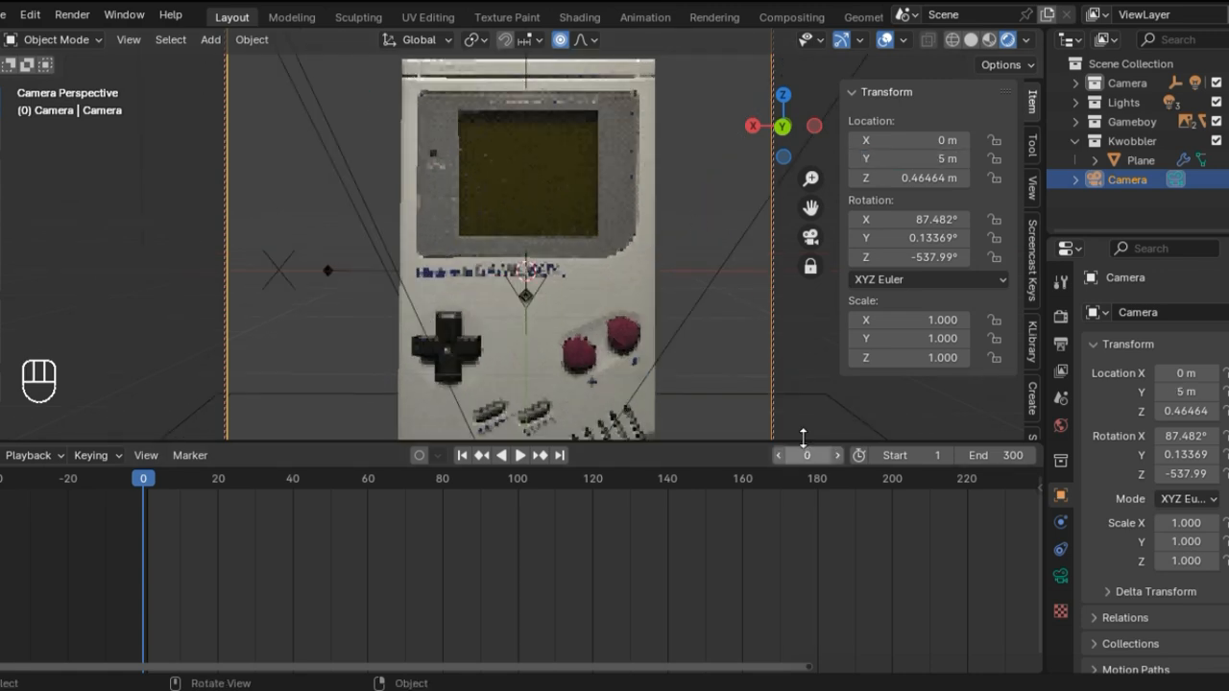
Step: Enlarge the 3D viewport to show the whole camera frame, and set the Camera's Z location to 0.3 m
{"action": "left_click_drag", "start_coordinate": [797, 443], "coordinate": [773, 670]}
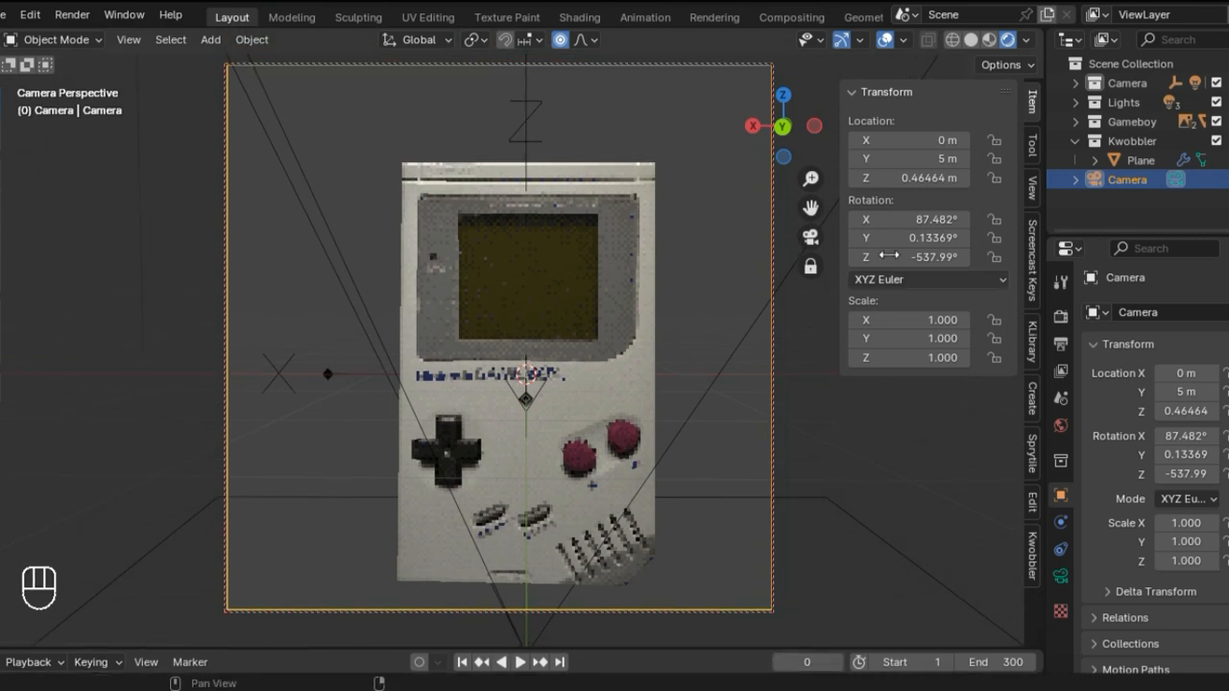
{"action": "mouse_move", "coordinate": [921, 178]}
{"action": "left_mouse_down"}
{"action": "mouse_move", "coordinate": [888, 178]}
{"action": "mouse_move", "coordinate": [902, 177]}
{"action": "left_mouse_up"}
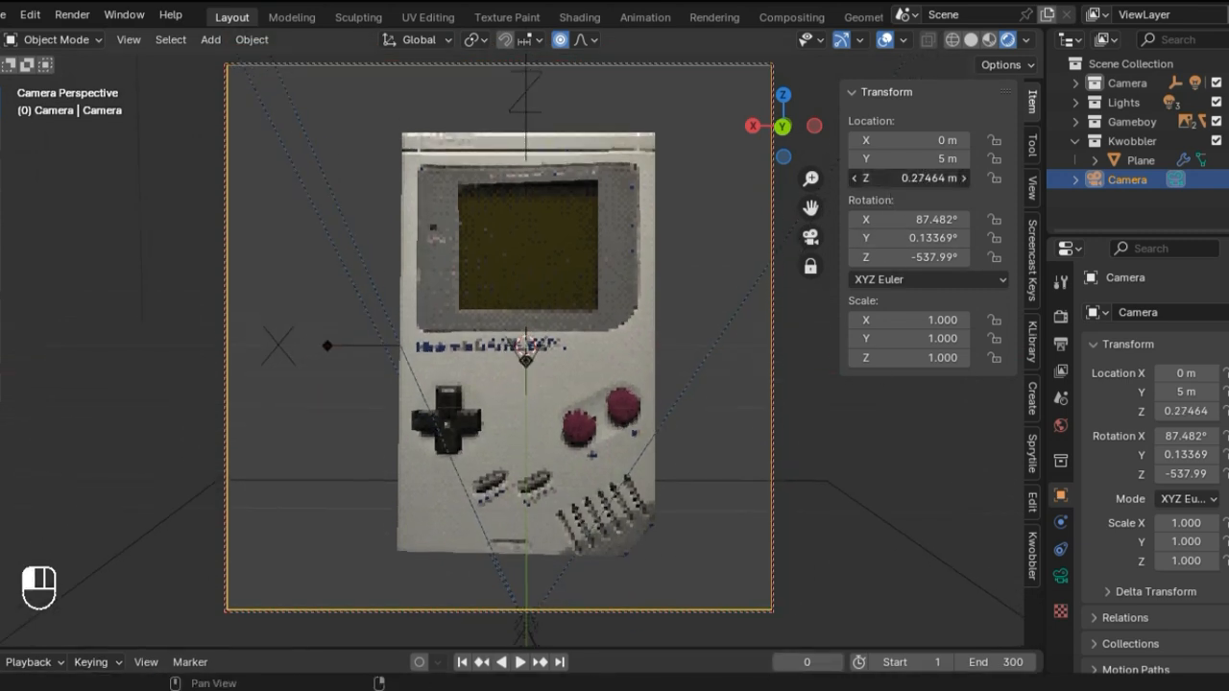
{"action": "left_click", "coordinate": [920, 177]}
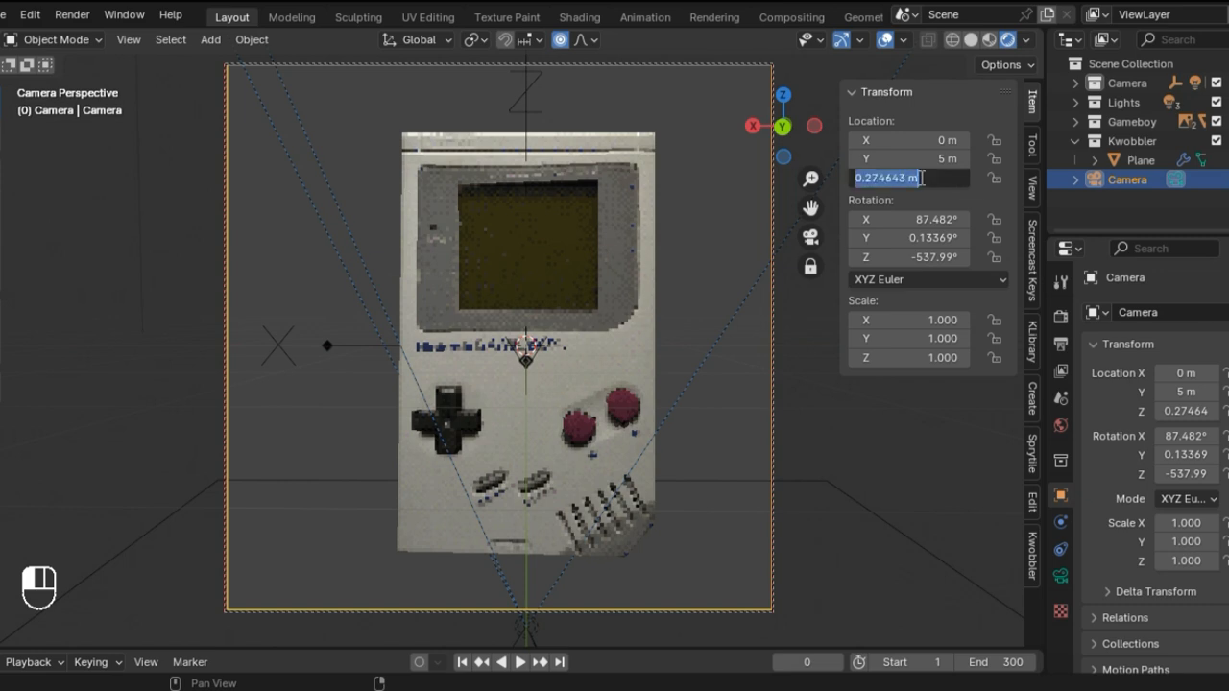
{"action": "key", "text": "BackSpace"}
{"action": "type", "text": ".3"}
{"action": "key", "text": "Return"}
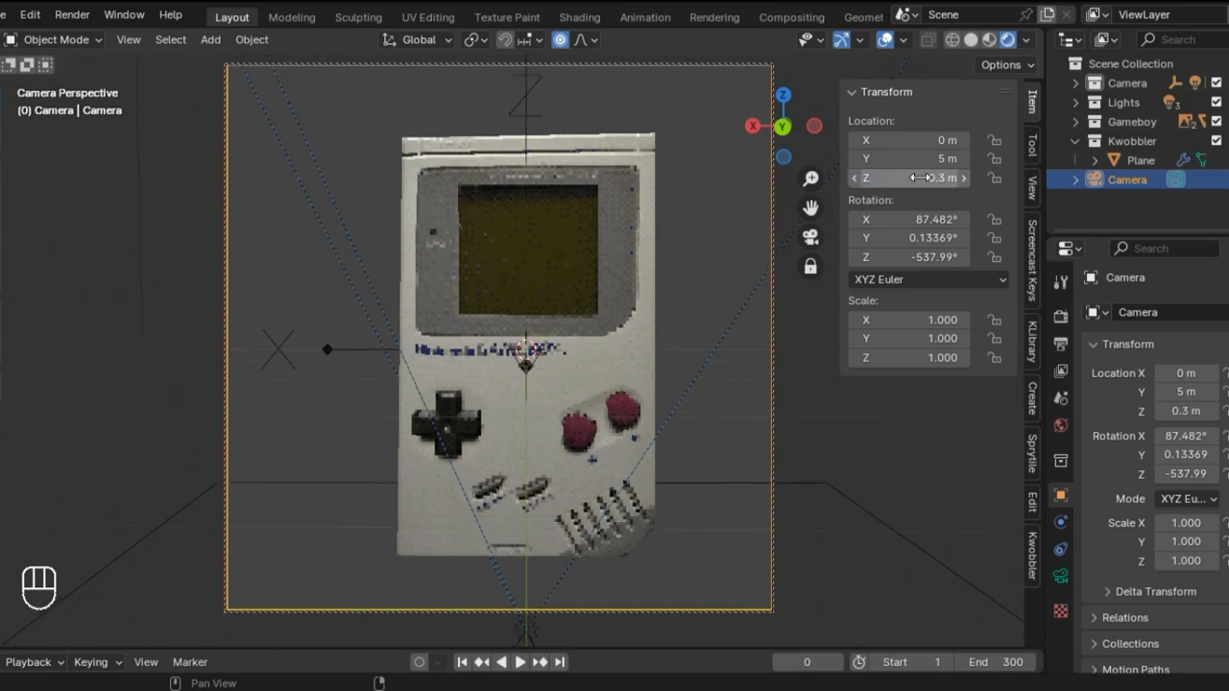
Step: Try shifting the Camera's location, including a Z of 0.23 m, and undo the changes
{"action": "left_click_drag", "start_coordinate": [908, 158], "coordinate": [913, 174]}
{"action": "key", "text": "ctrl+z"}
{"action": "key", "text": "ctrl+z"}
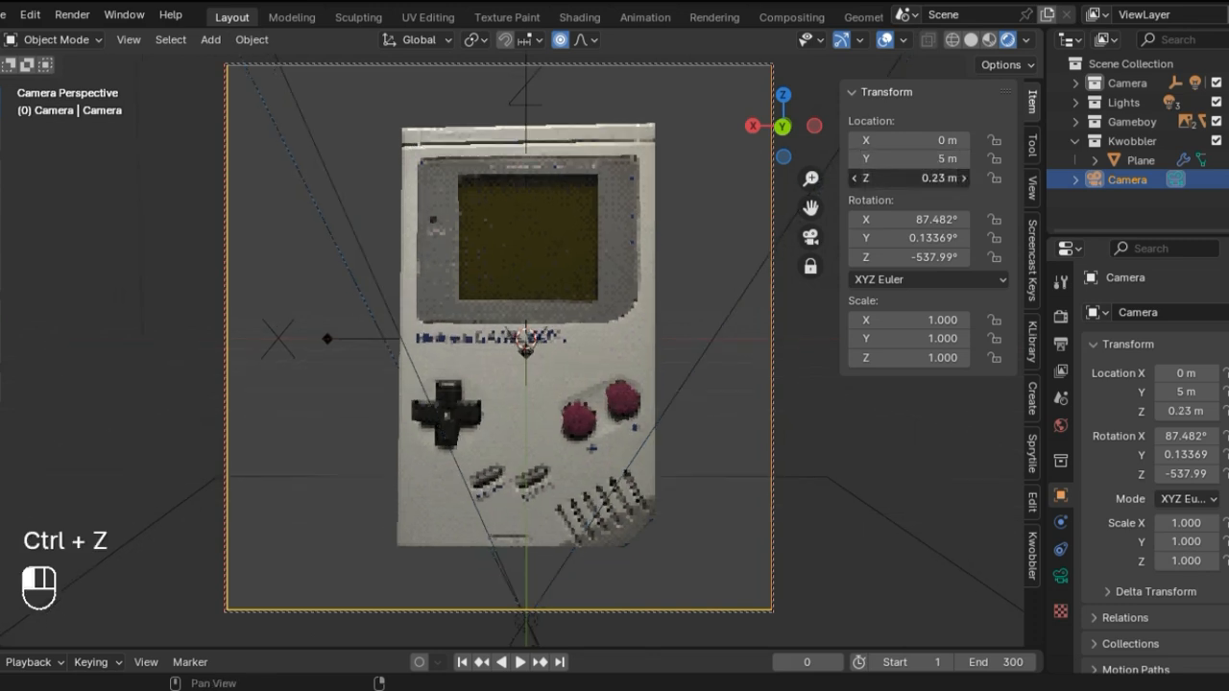
{"action": "key", "text": "ctrl+z"}
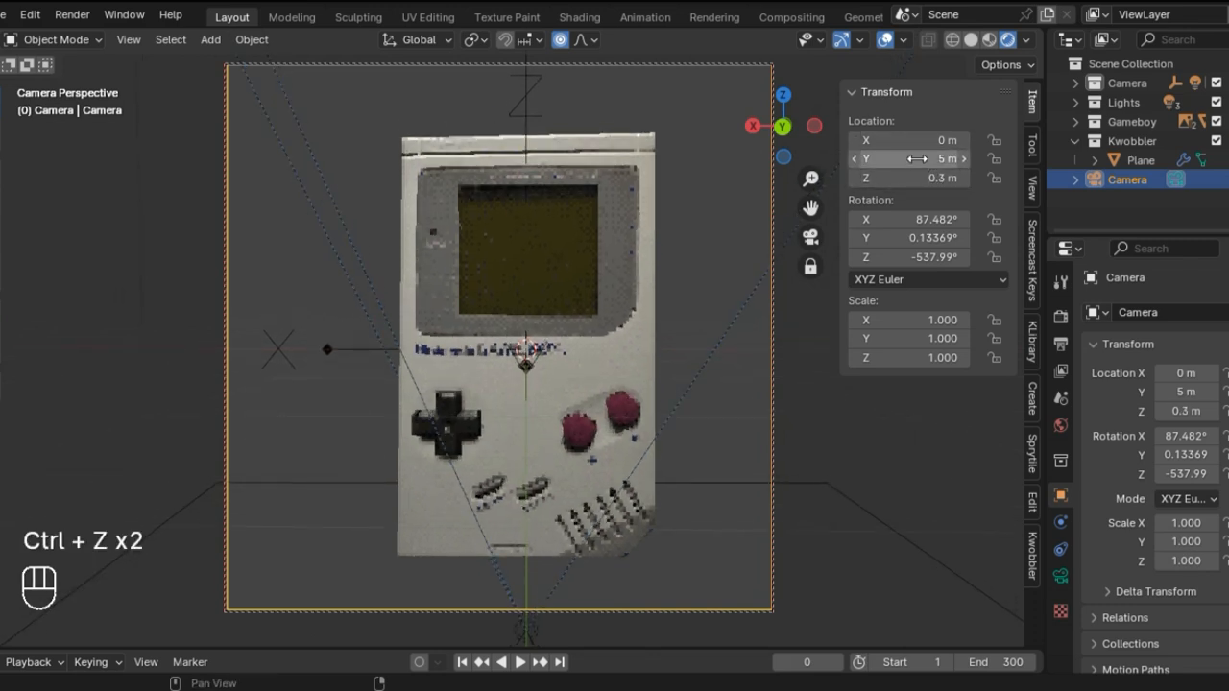
{"action": "mouse_move", "coordinate": [906, 158]}
{"action": "left_mouse_down"}
{"action": "mouse_move", "coordinate": [892, 140]}
{"action": "mouse_move", "coordinate": [903, 140]}
{"action": "left_mouse_up"}
{"action": "key", "text": "ctrl+z"}
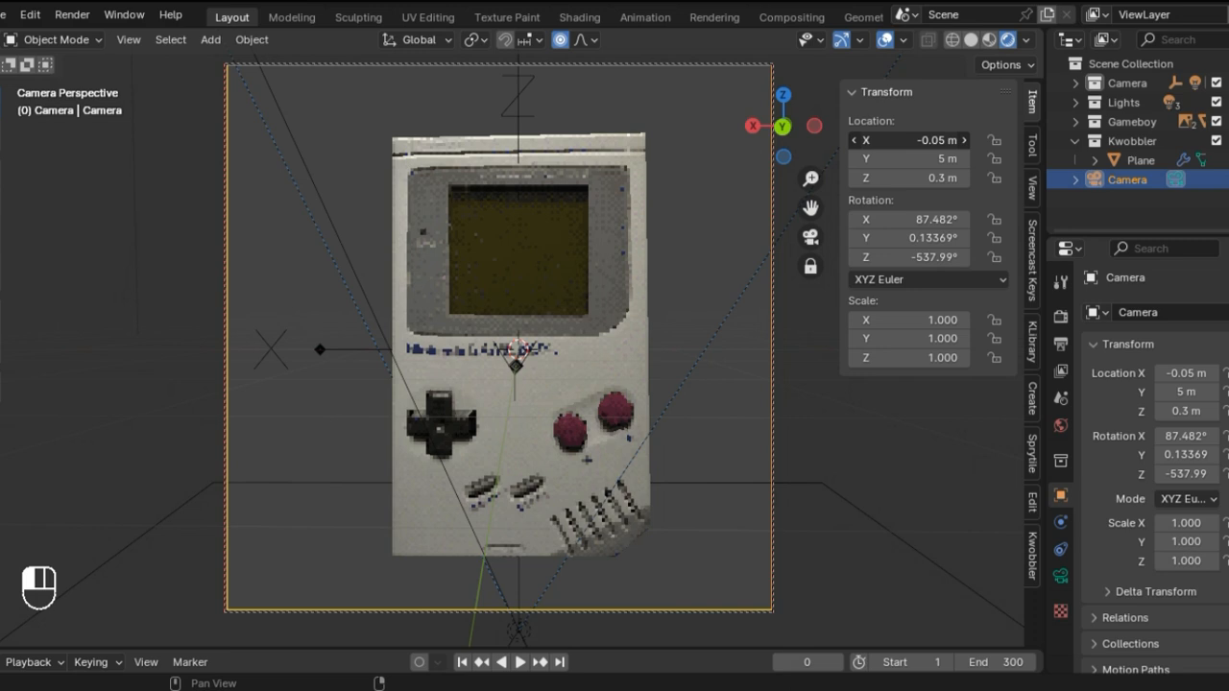
Step: Set the Camera's X location to -0.07 m
{"action": "left_click_drag", "start_coordinate": [902, 140], "coordinate": [901, 140]}
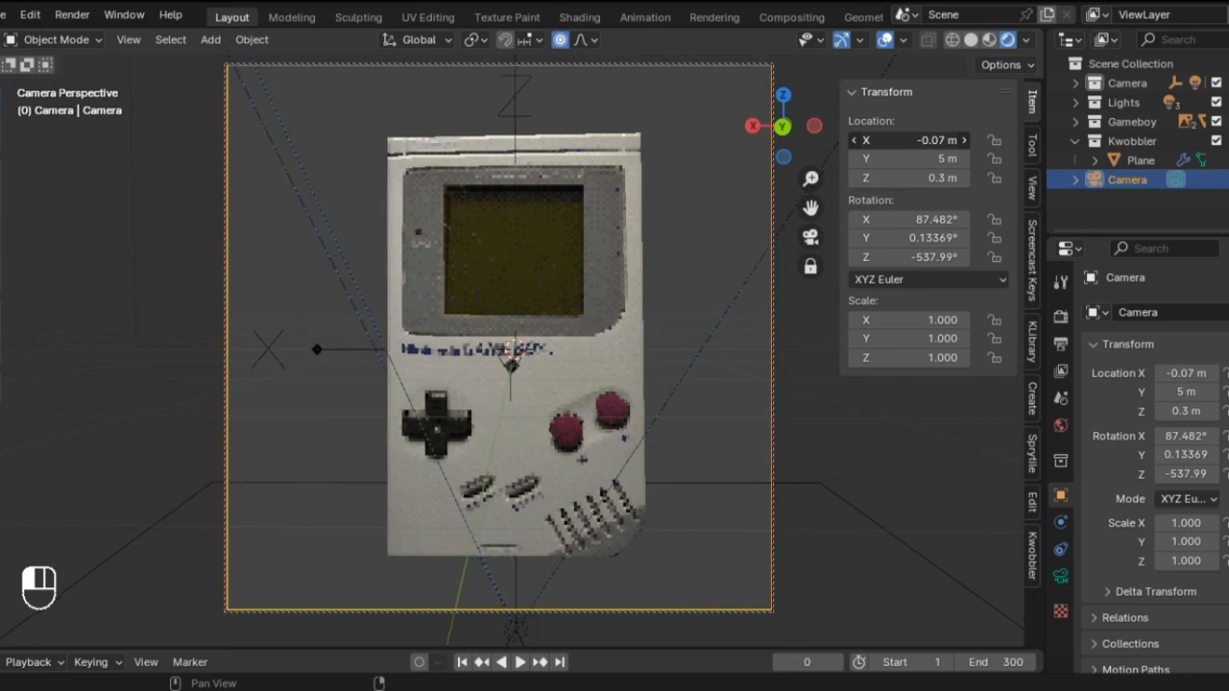
{"action": "left_click", "coordinate": [925, 141]}
{"action": "left_click", "coordinate": [924, 141]}
{"action": "key", "text": "Return"}
Step: Try X rotations of 90° and 70° for the Camera, undoing each one
{"action": "left_click_drag", "start_coordinate": [920, 219], "coordinate": [873, 219]}
{"action": "key", "text": "ctrl+z"}
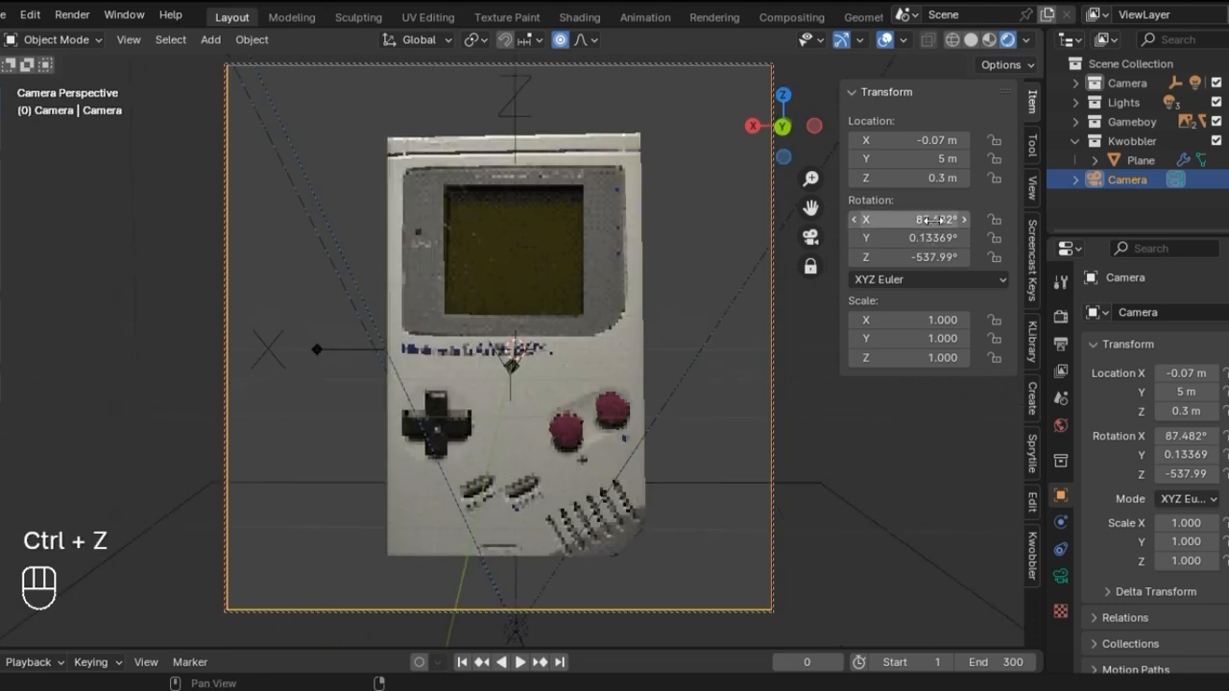
{"action": "left_click", "coordinate": [945, 219]}
{"action": "key", "text": "BackSpace"}
{"action": "type", "text": "90"}
{"action": "key", "text": "Return"}
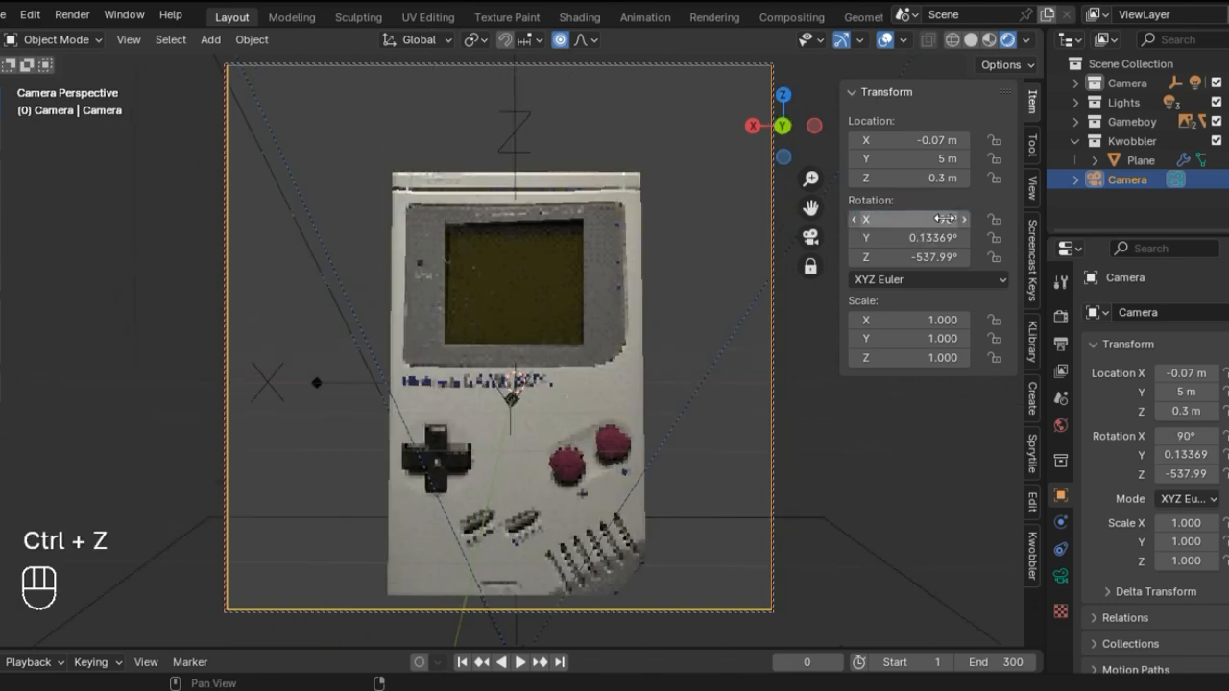
{"action": "key", "text": "ctrl+z"}
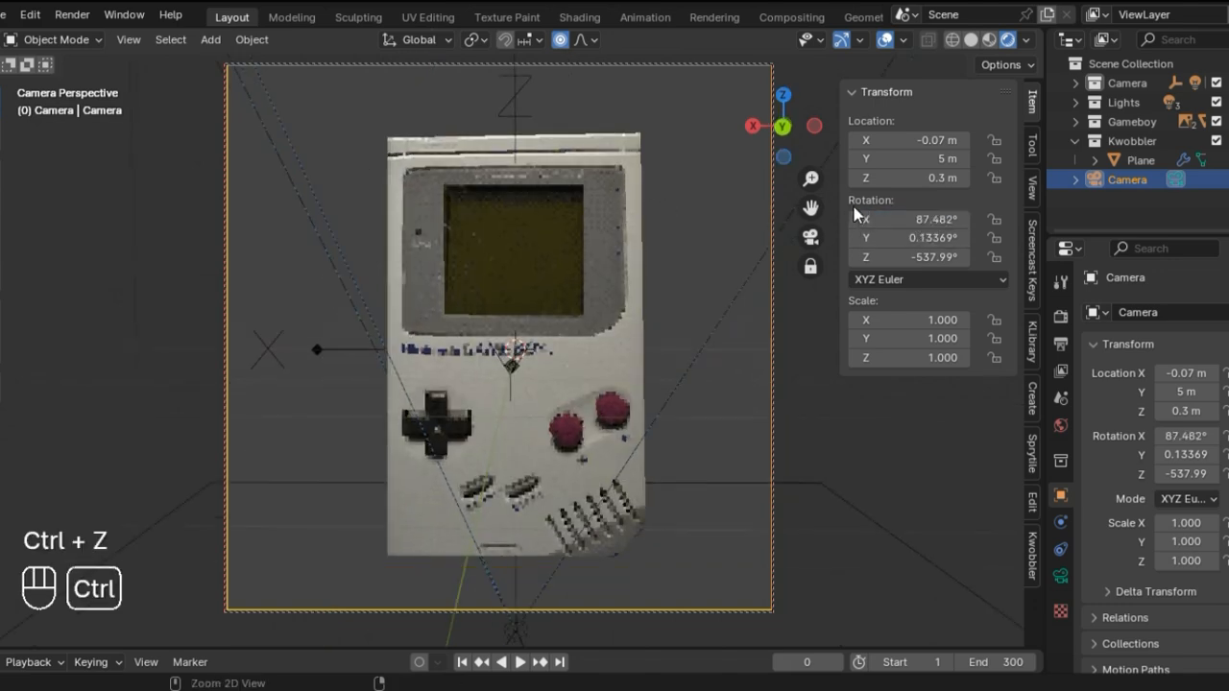
{"action": "left_click", "coordinate": [937, 217]}
{"action": "key", "text": "BackSpace"}
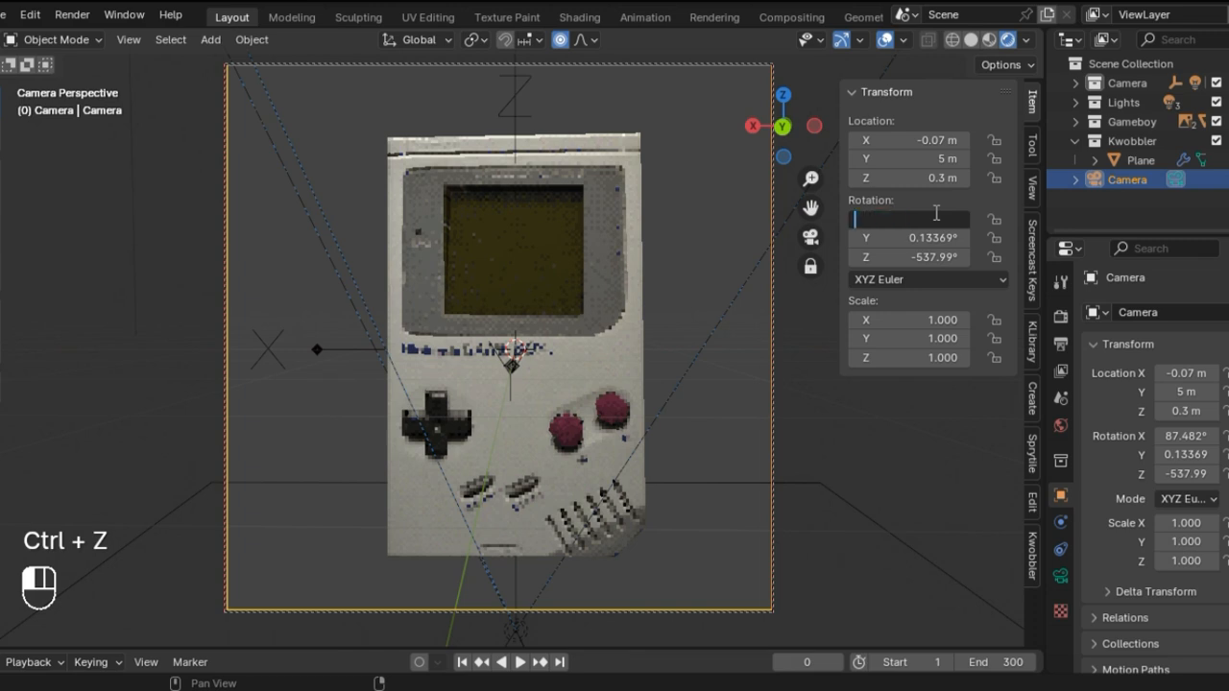
{"action": "type", "text": "70"}
{"action": "key", "text": "Return"}
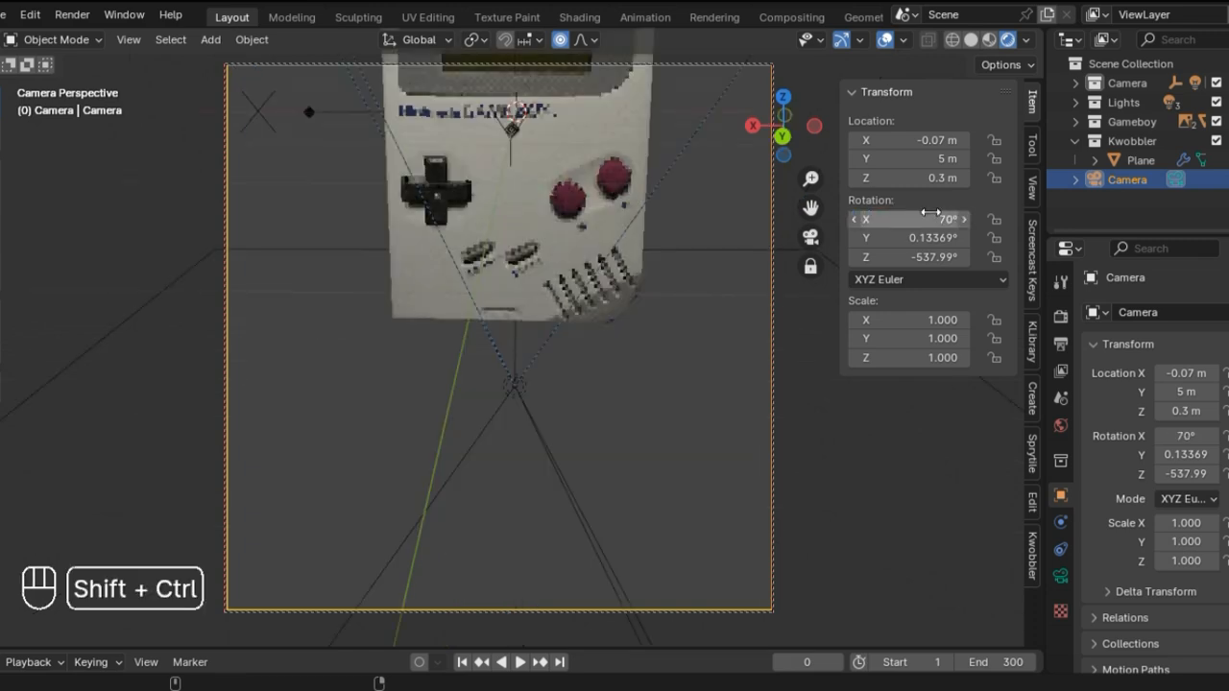
{"action": "key", "text": "ctrl+z"}
Step: Set the Camera's X rotation to 85°
{"action": "left_click", "coordinate": [932, 217]}
{"action": "key", "text": "BackSpace"}
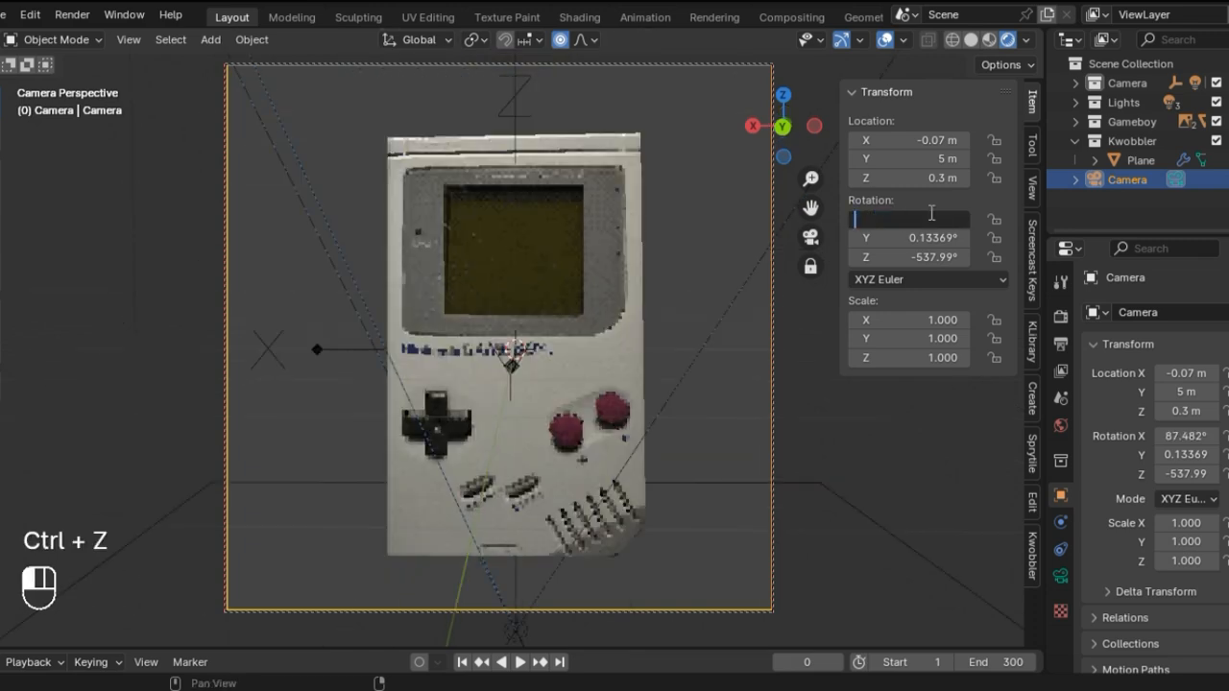
{"action": "type", "text": "85"}
{"action": "key", "text": "Return"}
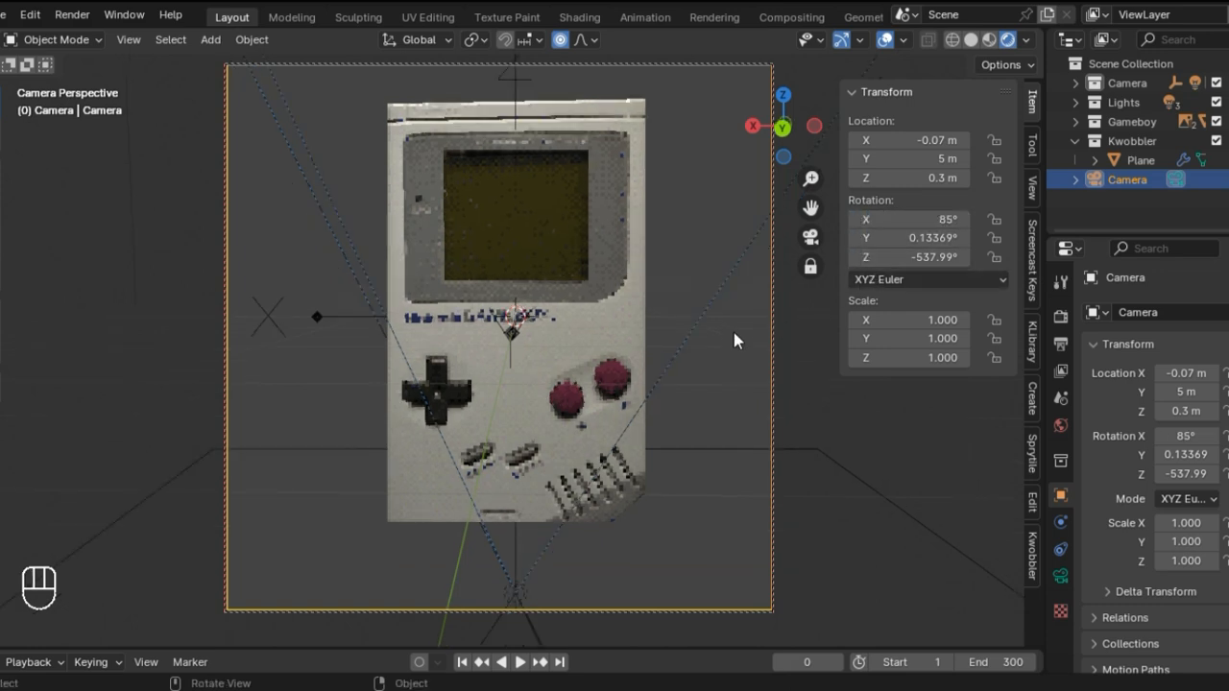
Step: Try moving the Camera along the global Z axis, and undo the move
{"action": "key", "text": "g"}
{"action": "key", "text": "z"}
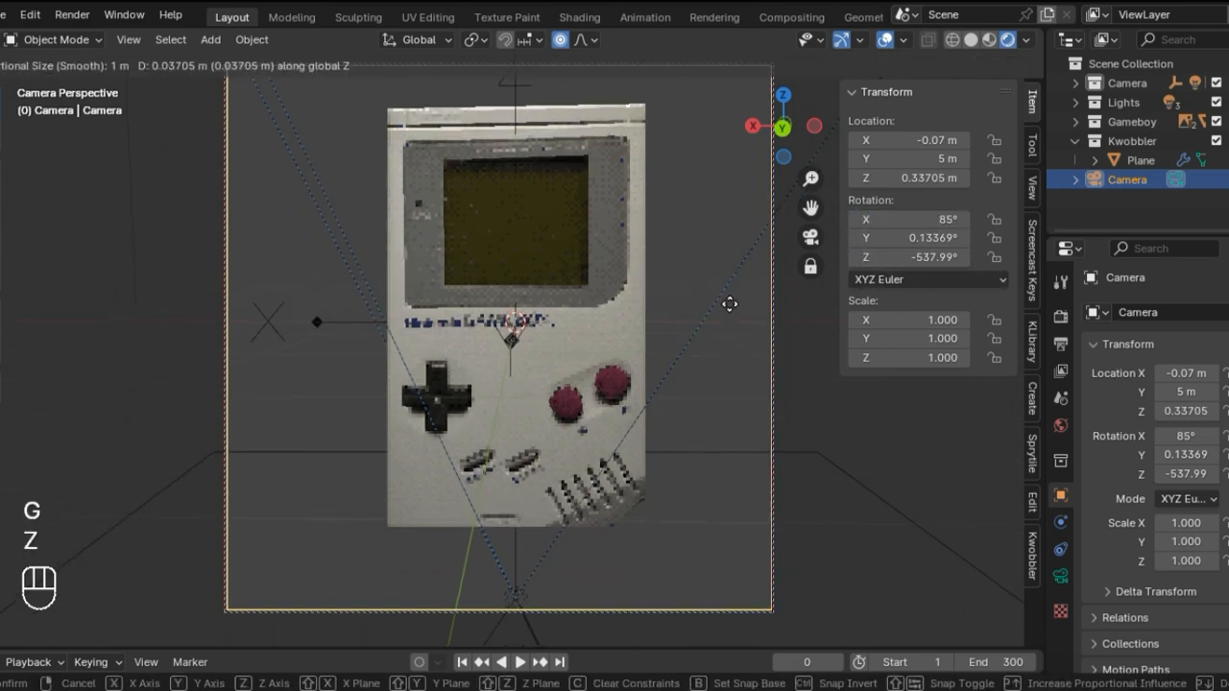
{"action": "left_click", "coordinate": [785, 308], "text": "ctrl"}
{"action": "key", "text": "ctrl+z"}
Step: Try Z locations of 0.4 m and 0.5 m for the Camera
{"action": "left_click", "coordinate": [922, 178]}
{"action": "left_click", "coordinate": [871, 178]}
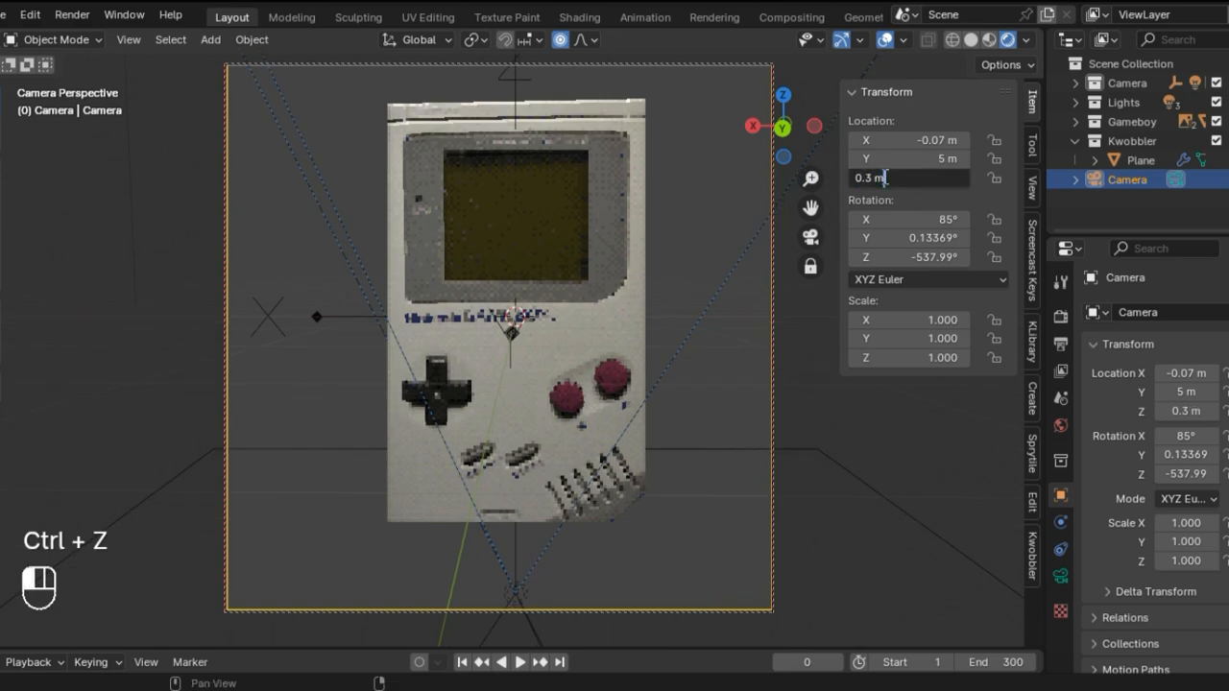
{"action": "key", "text": "BackSpace"}
{"action": "type", "text": "4"}
{"action": "key", "text": "Return"}
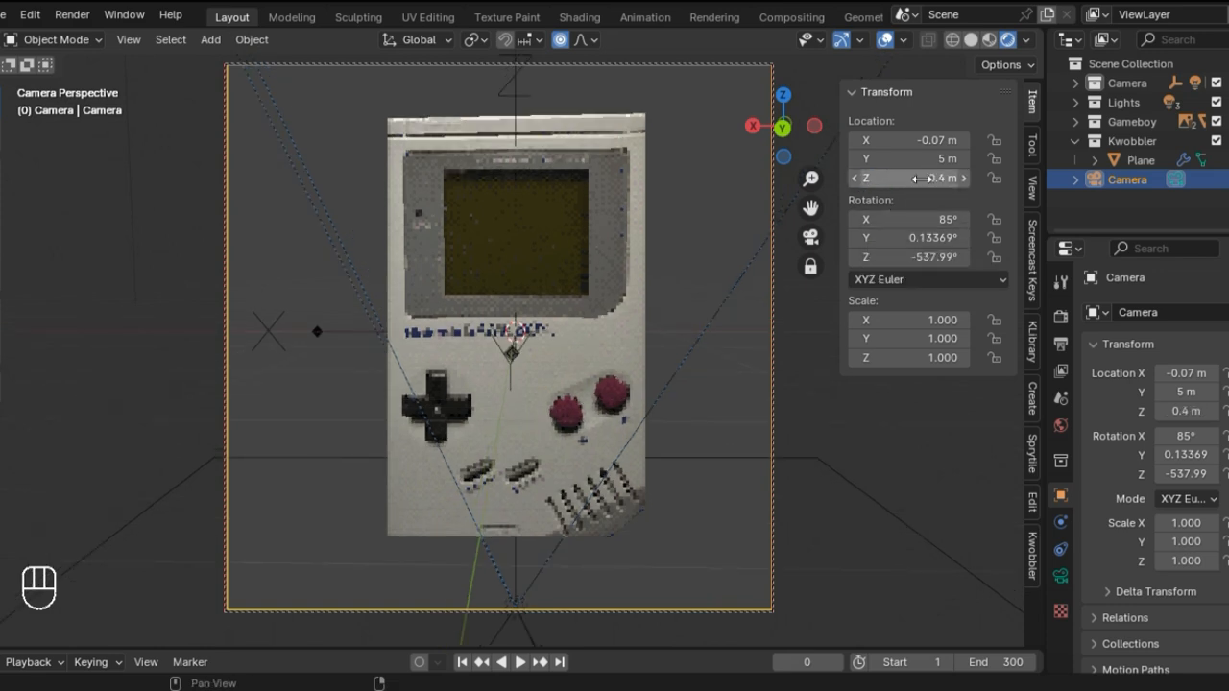
{"action": "left_click", "coordinate": [877, 182]}
{"action": "left_click", "coordinate": [871, 177]}
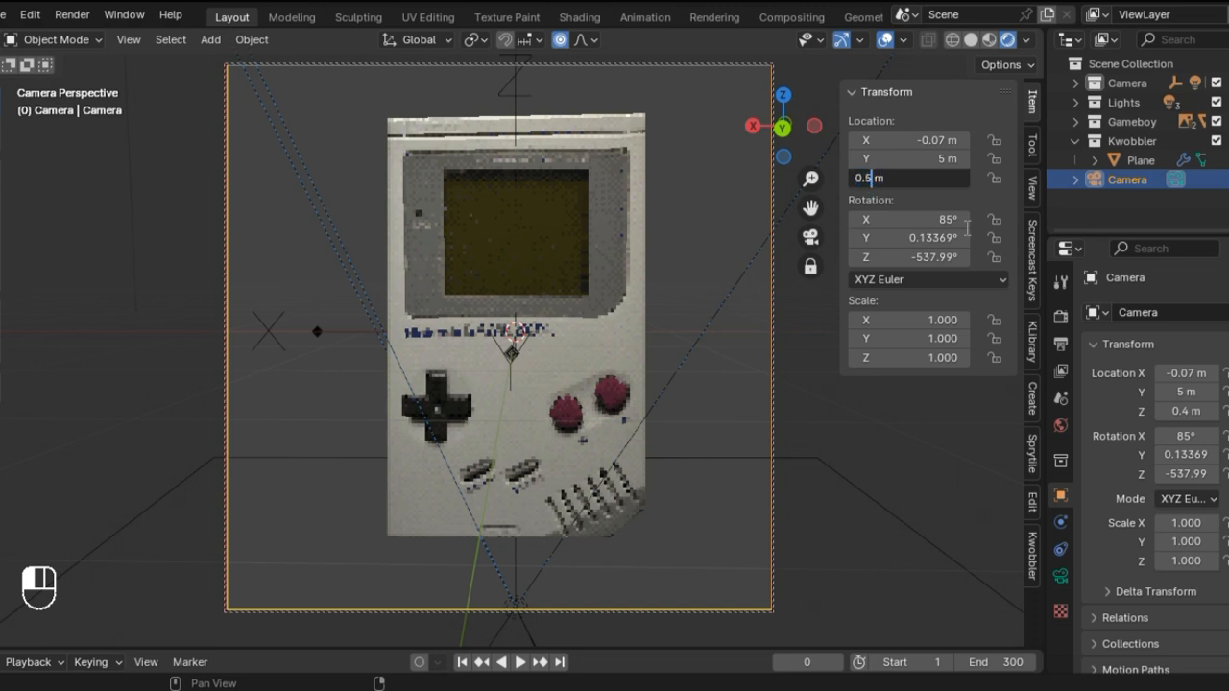
{"action": "key", "text": "Return"}
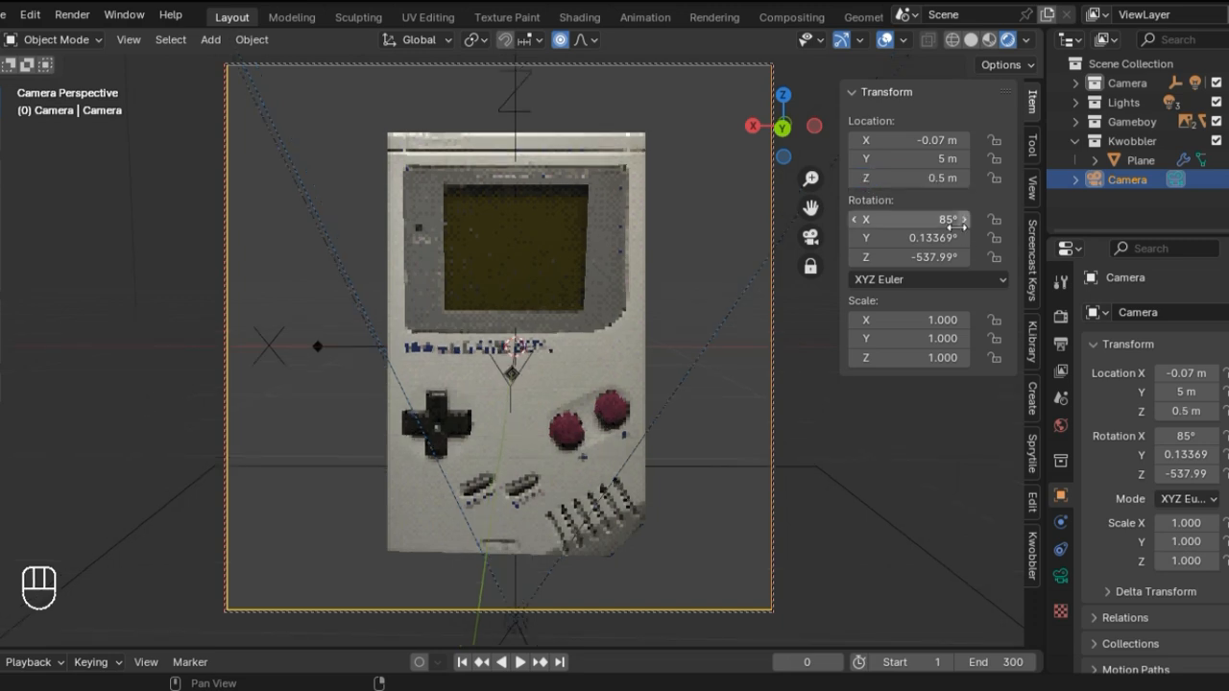
Step: Set the Camera's Z location to 0.45 m
{"action": "left_click", "coordinate": [902, 177]}
{"action": "left_click", "coordinate": [874, 179]}
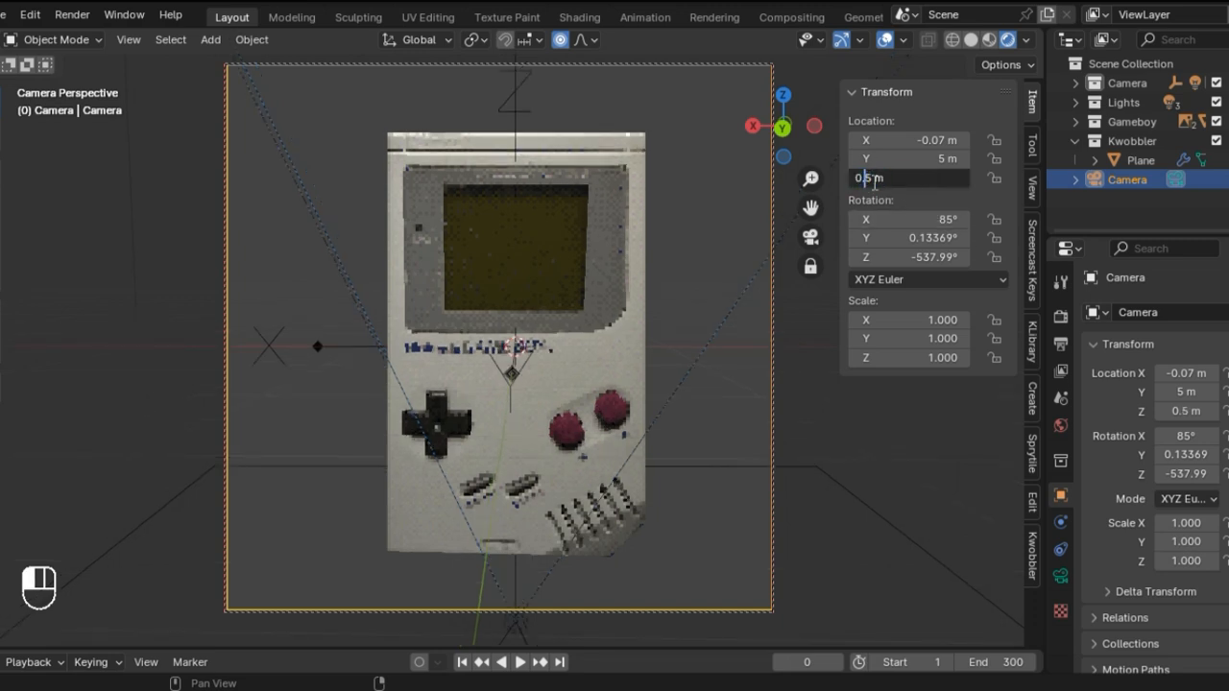
{"action": "type", "text": "4"}
{"action": "key", "text": "Return"}
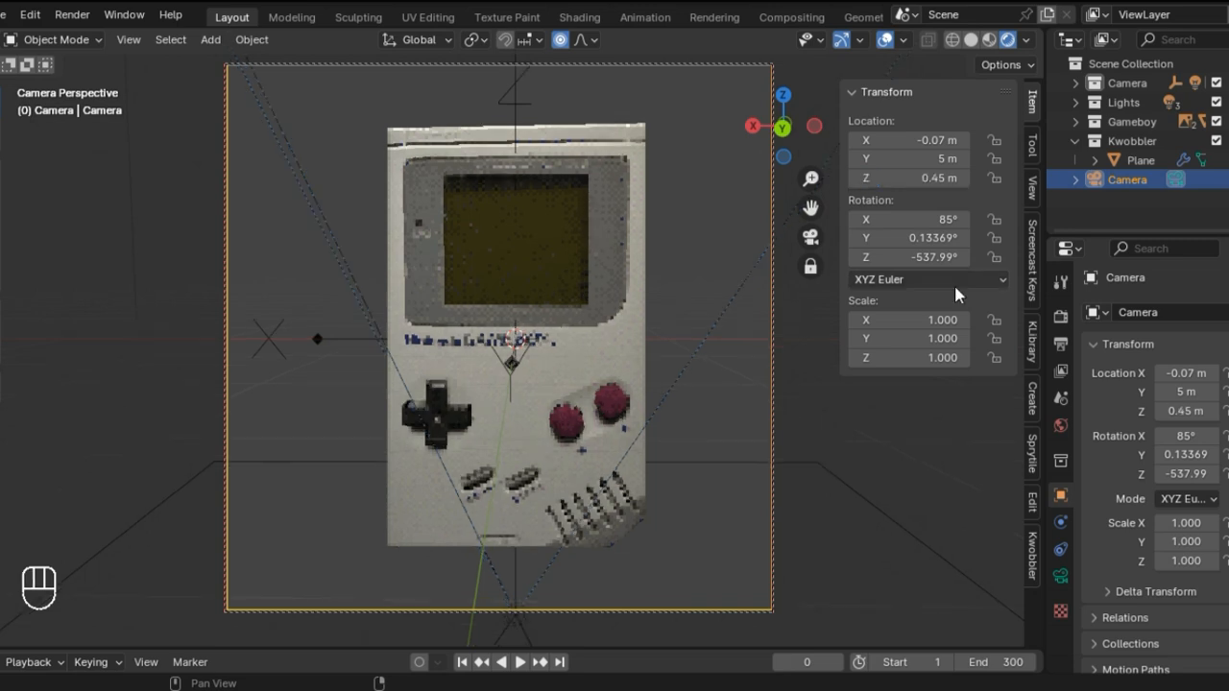
Step: Try Z rotations of -518.99° and -535.99° for the Camera, and undo the changes
{"action": "left_click_drag", "start_coordinate": [898, 257], "coordinate": [936, 258]}
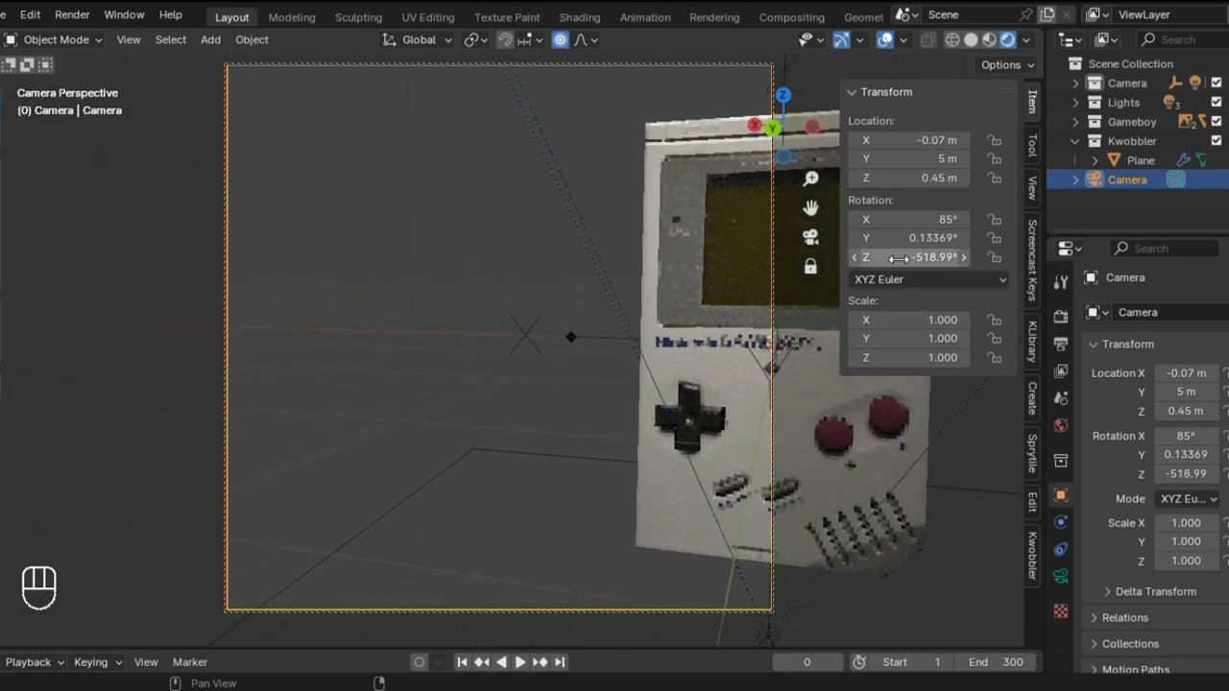
{"action": "key", "text": "ctrl+z"}
{"action": "left_click", "coordinate": [932, 259]}
{"action": "left_click", "coordinate": [934, 259]}
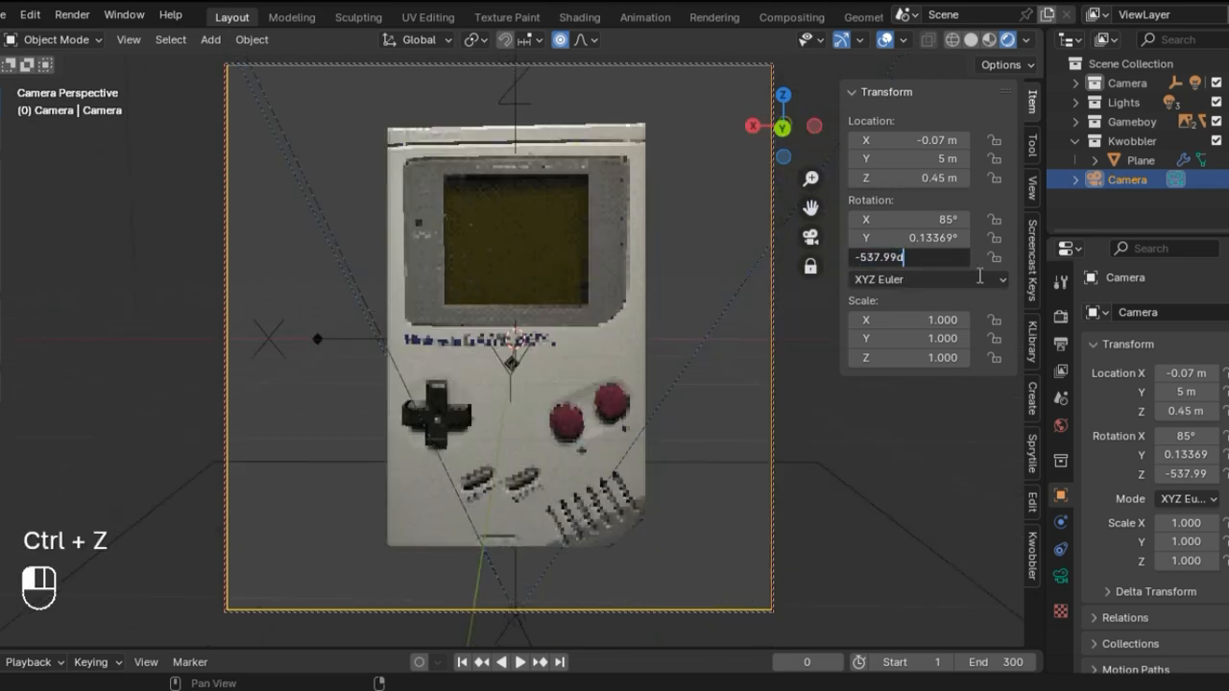
{"action": "key", "text": "Left"}
{"action": "key", "text": "Left"}
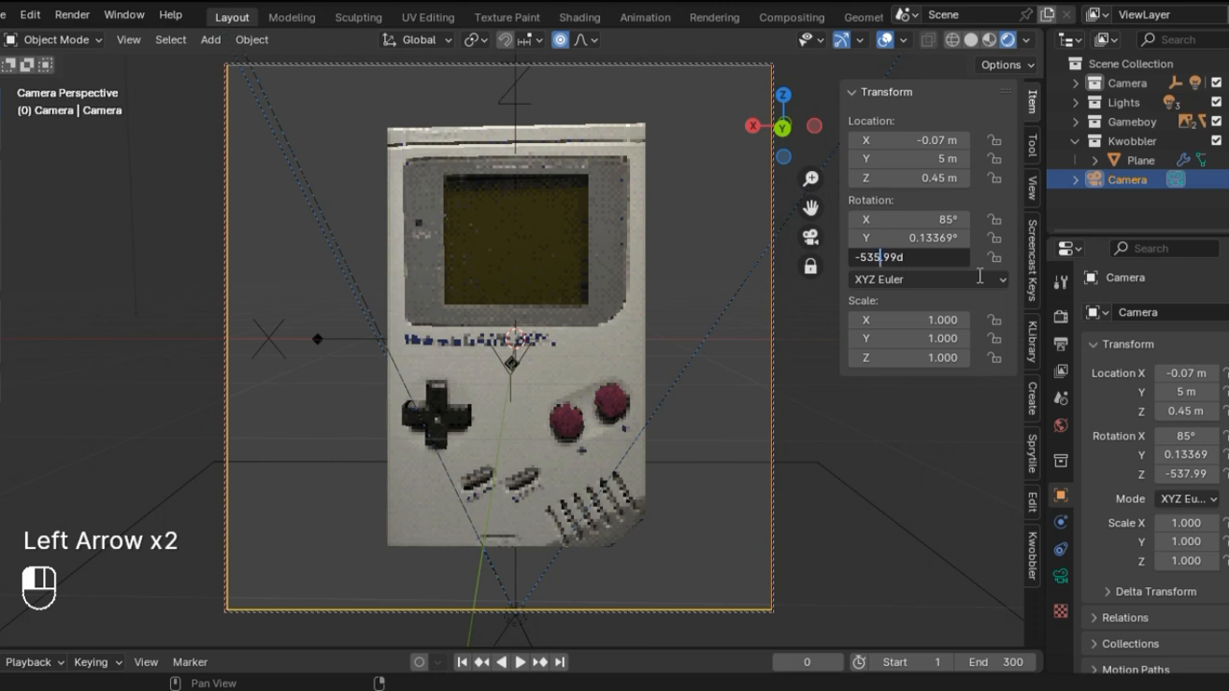
{"action": "left_click", "coordinate": [979, 276]}
{"action": "key", "text": "ctrl+z"}
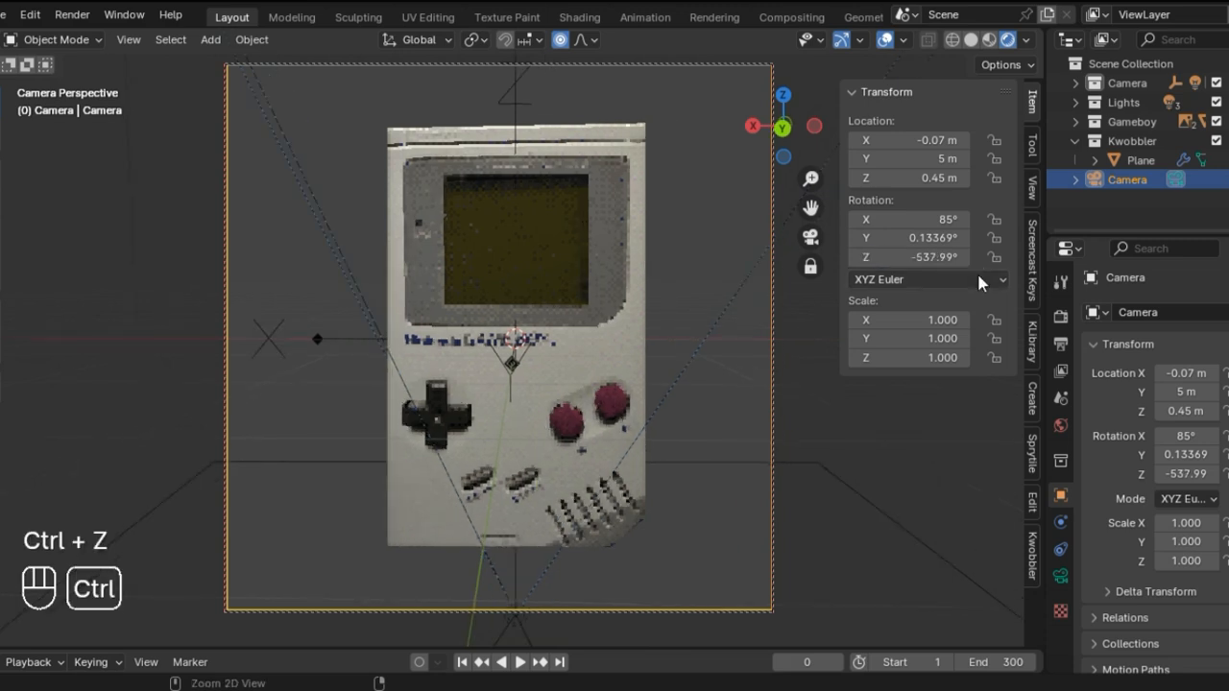
Step: Set the Camera's Z rotation to -538°
{"action": "left_click", "coordinate": [922, 257]}
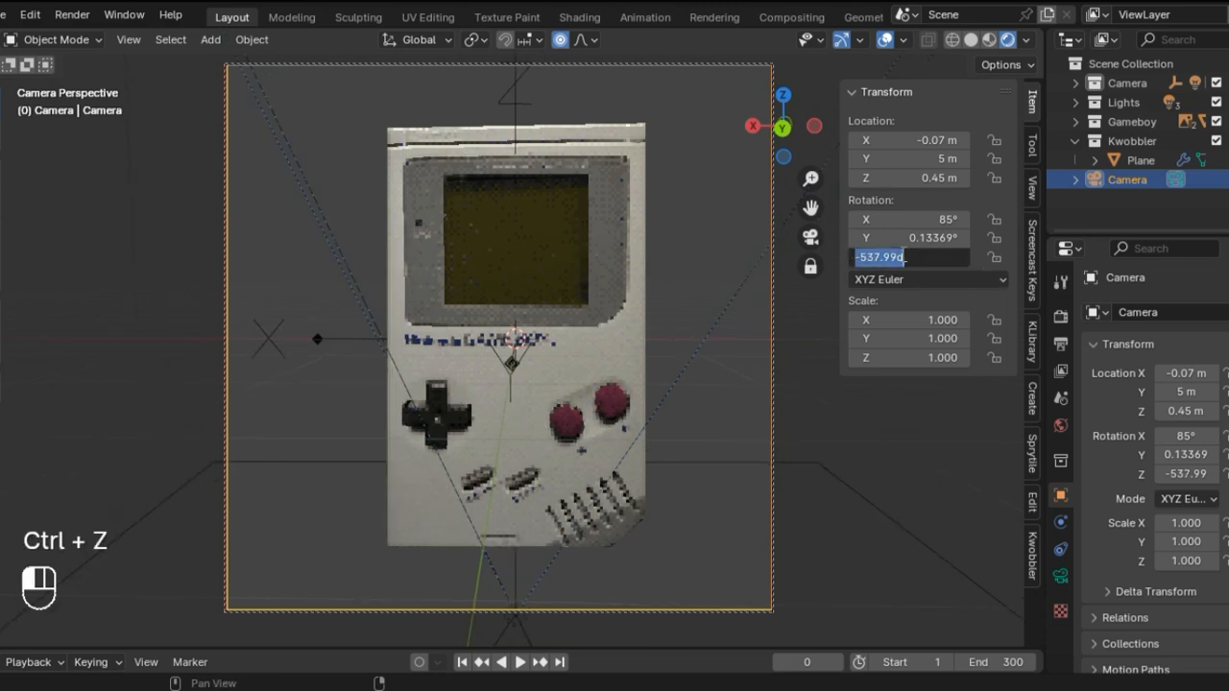
{"action": "left_click", "coordinate": [879, 256]}
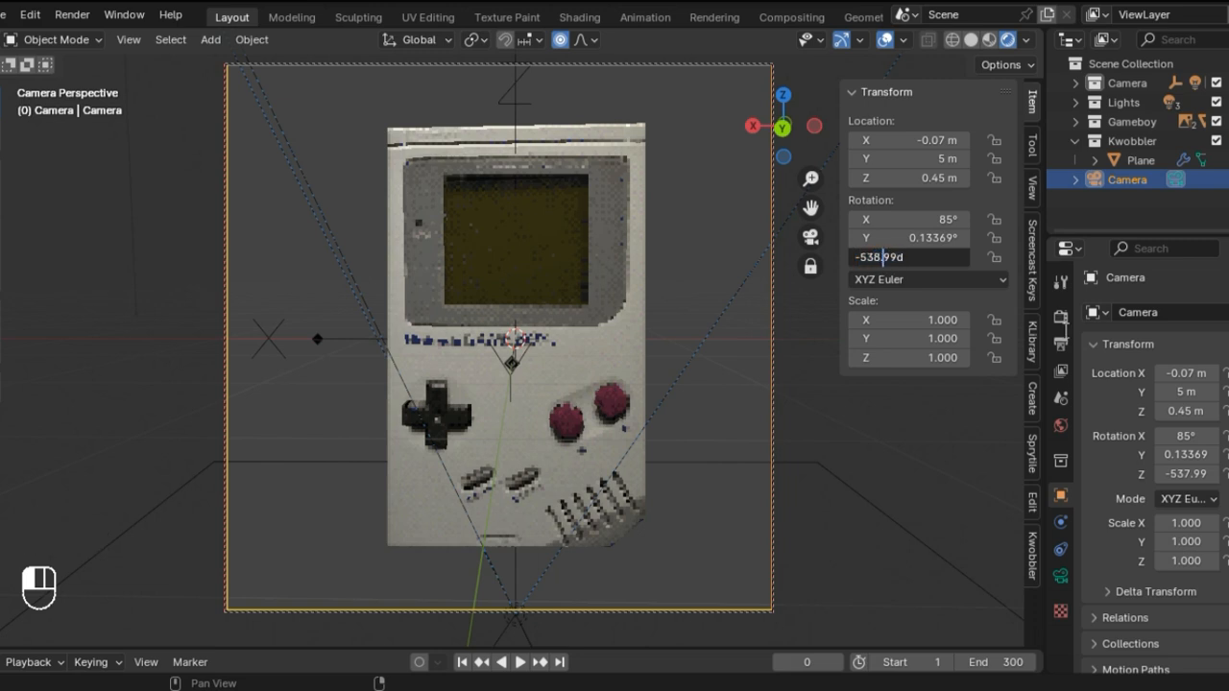
{"action": "key", "text": "Right"}
{"action": "key", "text": "Right"}
{"action": "key", "text": "BackSpace"}
{"action": "key", "text": "BackSpace"}
{"action": "left_click", "coordinate": [1065, 332]}
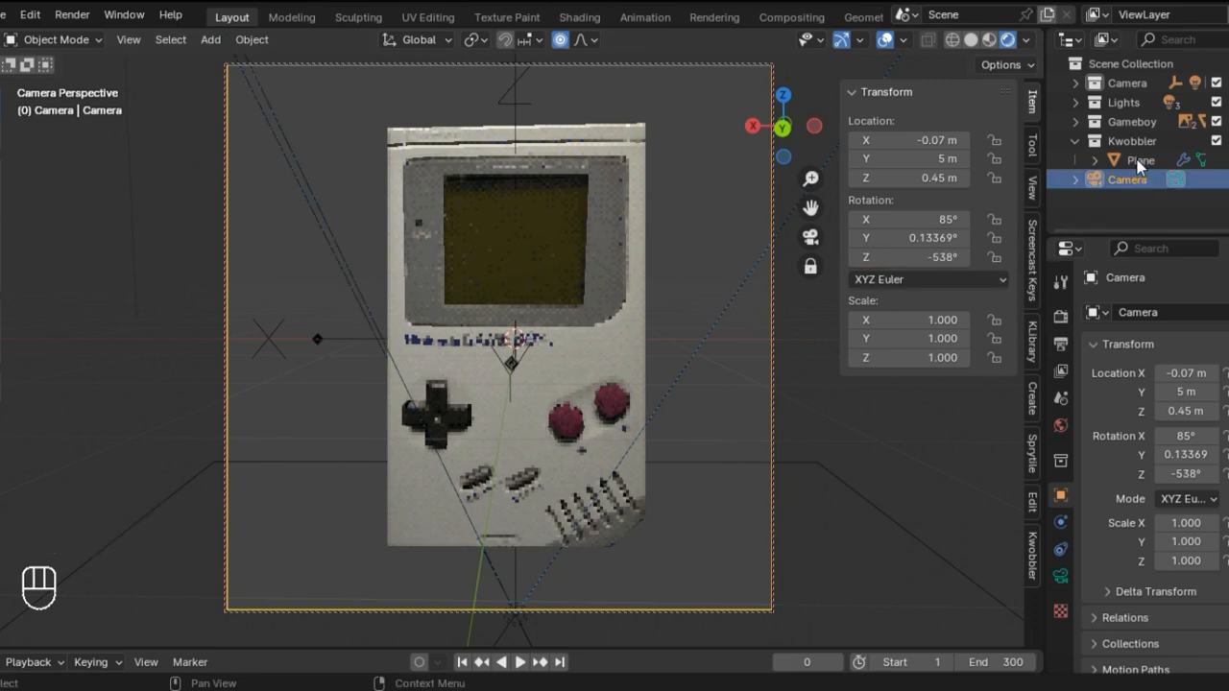
Step: Select Empty.002 in the Camera collection, test its rotation about the global Z axis, and undo the rotation
{"action": "left_click", "coordinate": [1074, 83]}
{"action": "left_click", "coordinate": [1118, 103]}
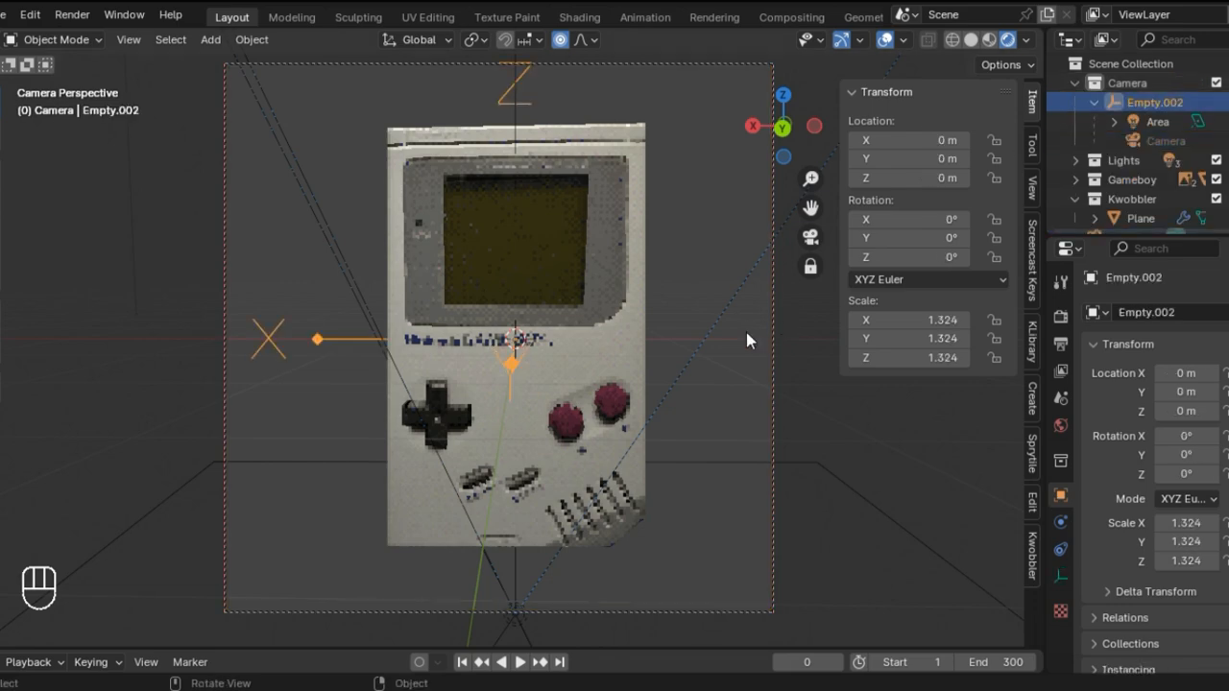
{"action": "key", "text": "r"}
{"action": "key", "text": "z"}
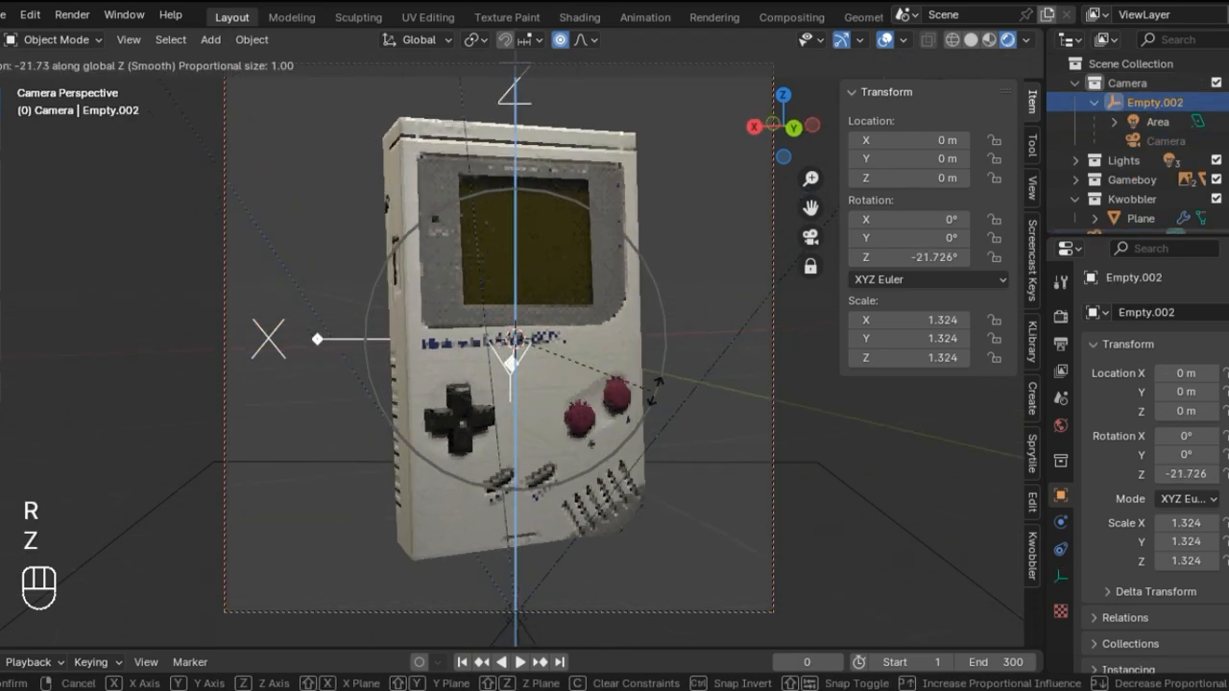
{"action": "left_click", "coordinate": [745, 247]}
{"action": "key", "text": "ctrl+z"}
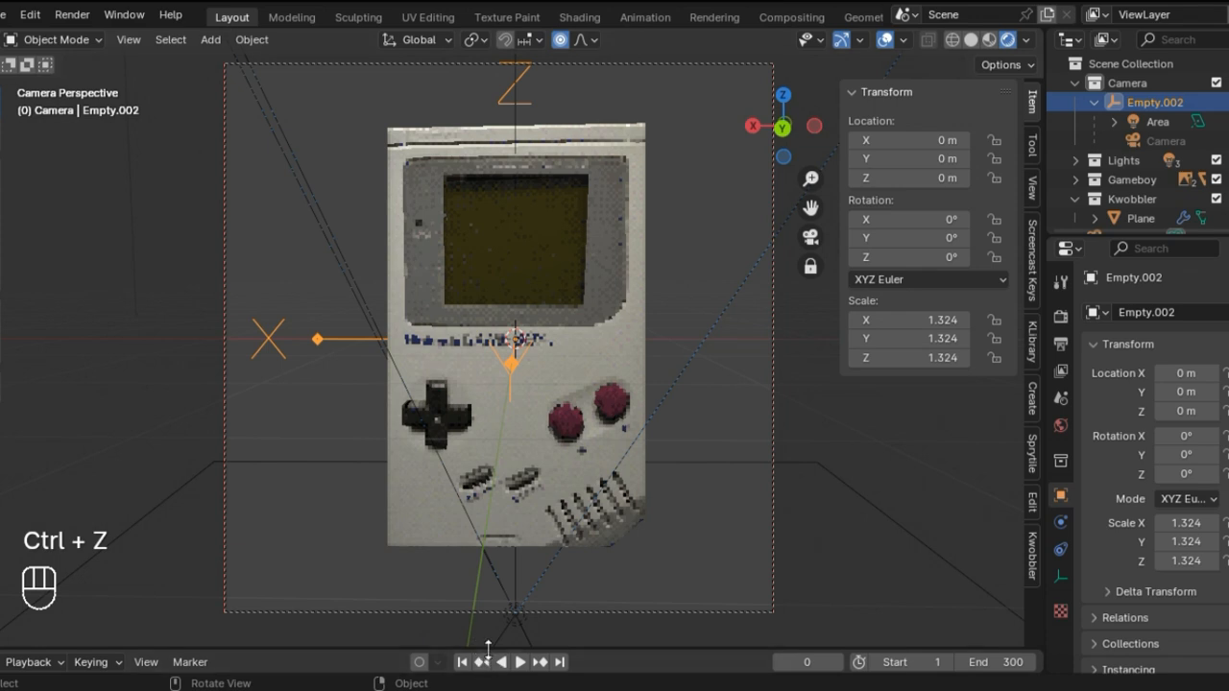
Step: Enlarge the timeline and insert a rotation keyframe for Empty.002 at frame 0
{"action": "left_click_drag", "start_coordinate": [478, 648], "coordinate": [478, 370]}
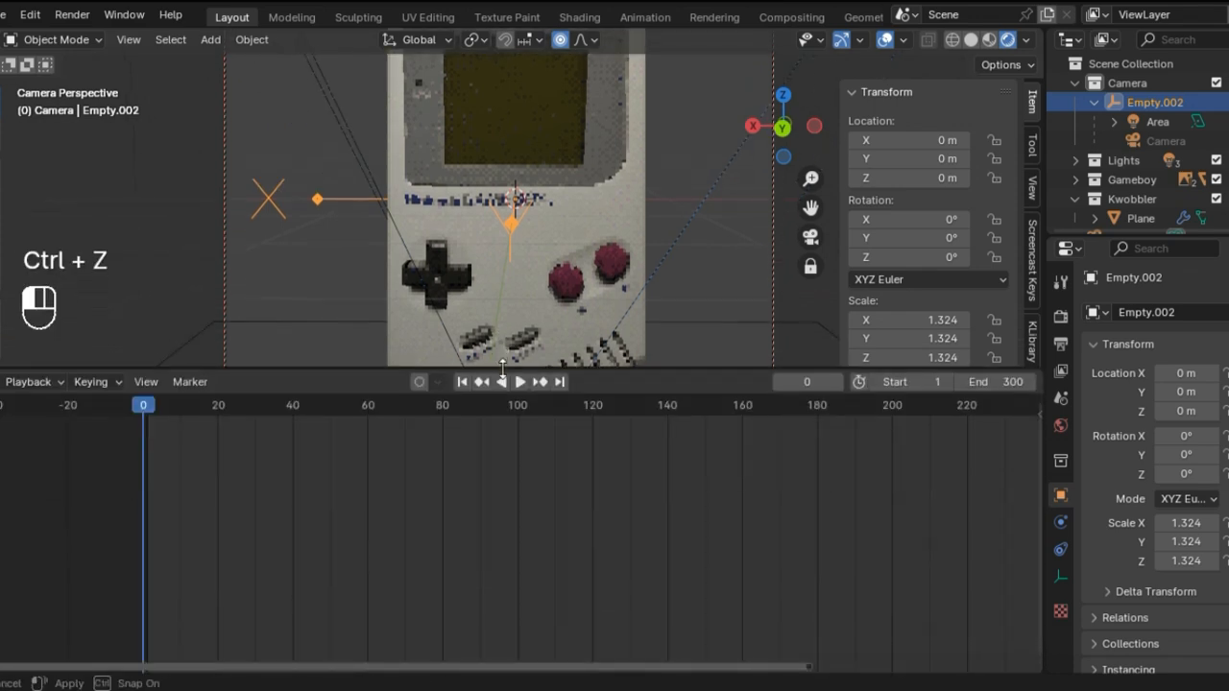
{"action": "right_click", "coordinate": [927, 261]}
{"action": "left_click", "coordinate": [927, 262]}
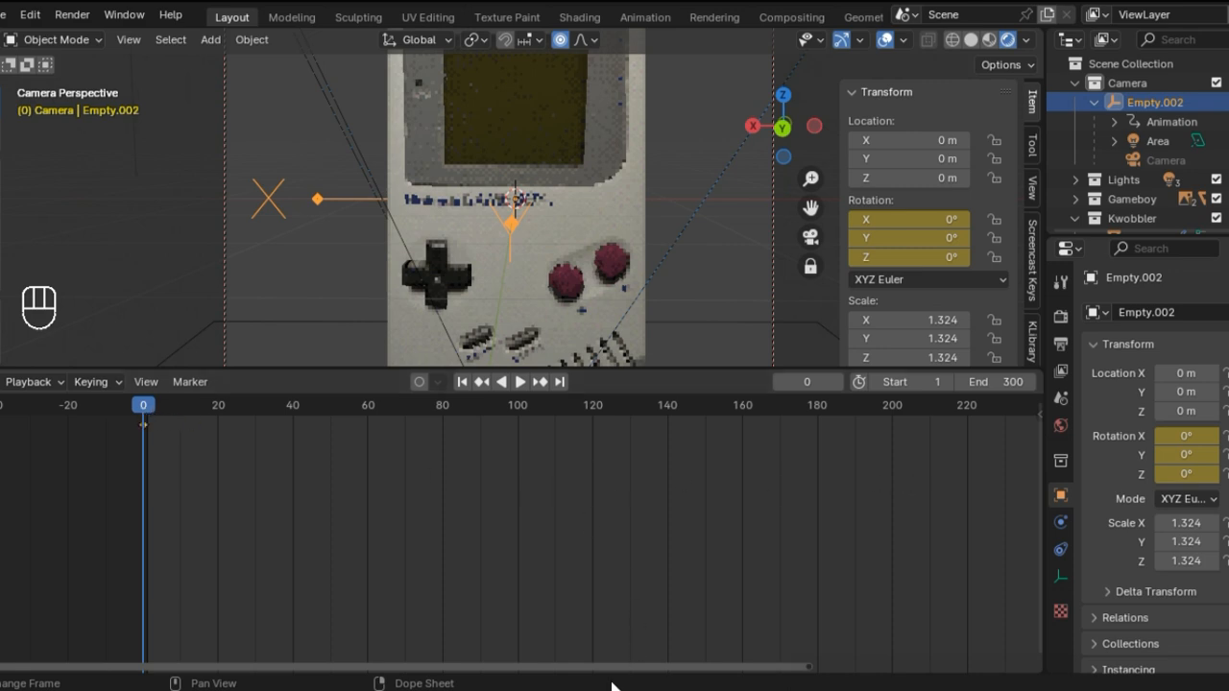
Step: Set the animation's end frame to 250
{"action": "left_click", "coordinate": [999, 382]}
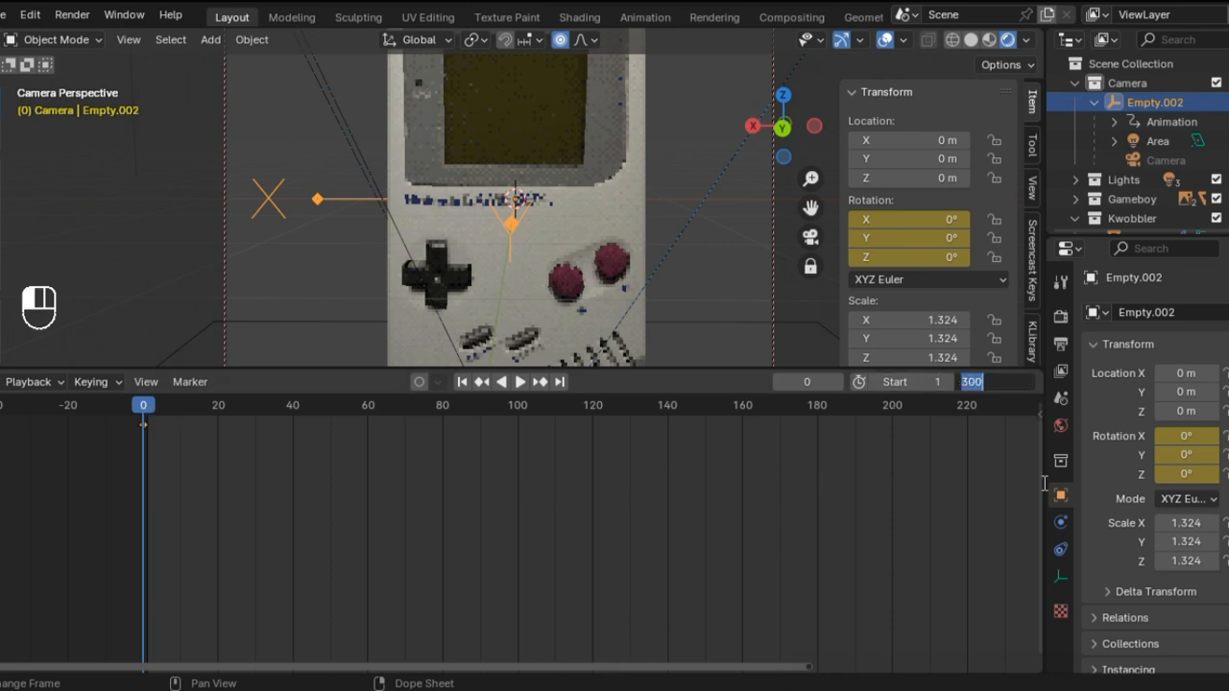
{"action": "key", "text": "BackSpace"}
{"action": "type", "text": "250"}
{"action": "key", "text": "Return"}
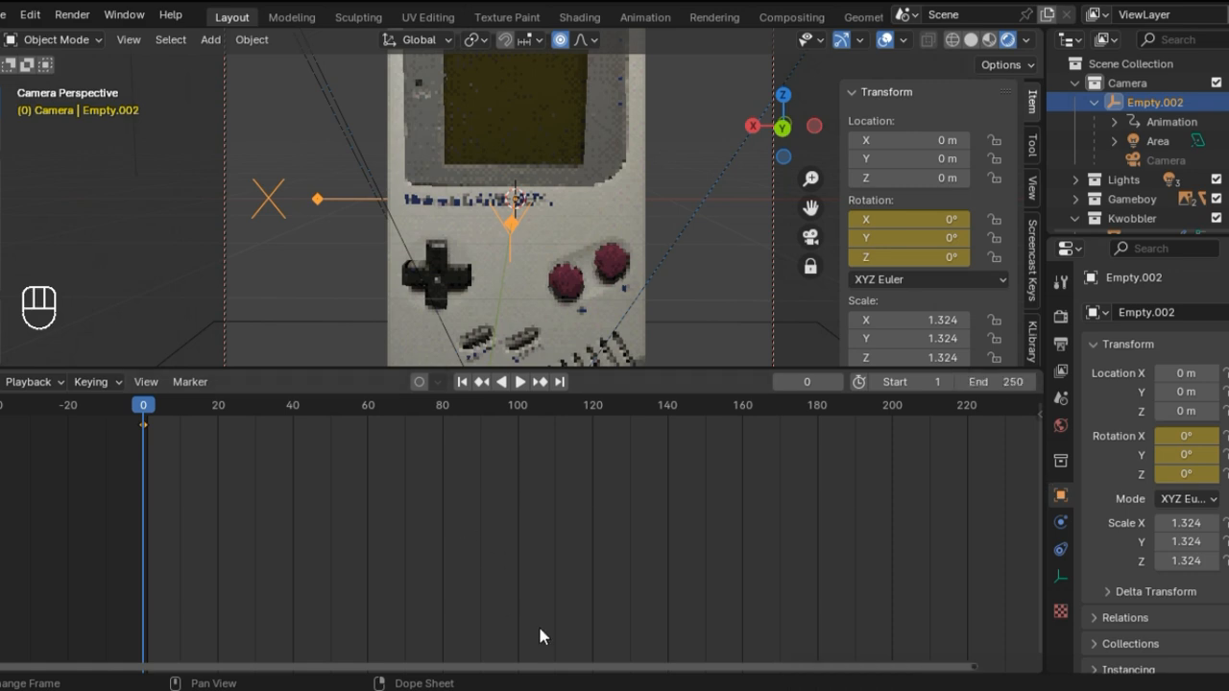
Step: Keyframe Empty.002's rotation at frame 60 with a Z rotation of 30°
{"action": "left_click_drag", "start_coordinate": [558, 667], "coordinate": [639, 666]}
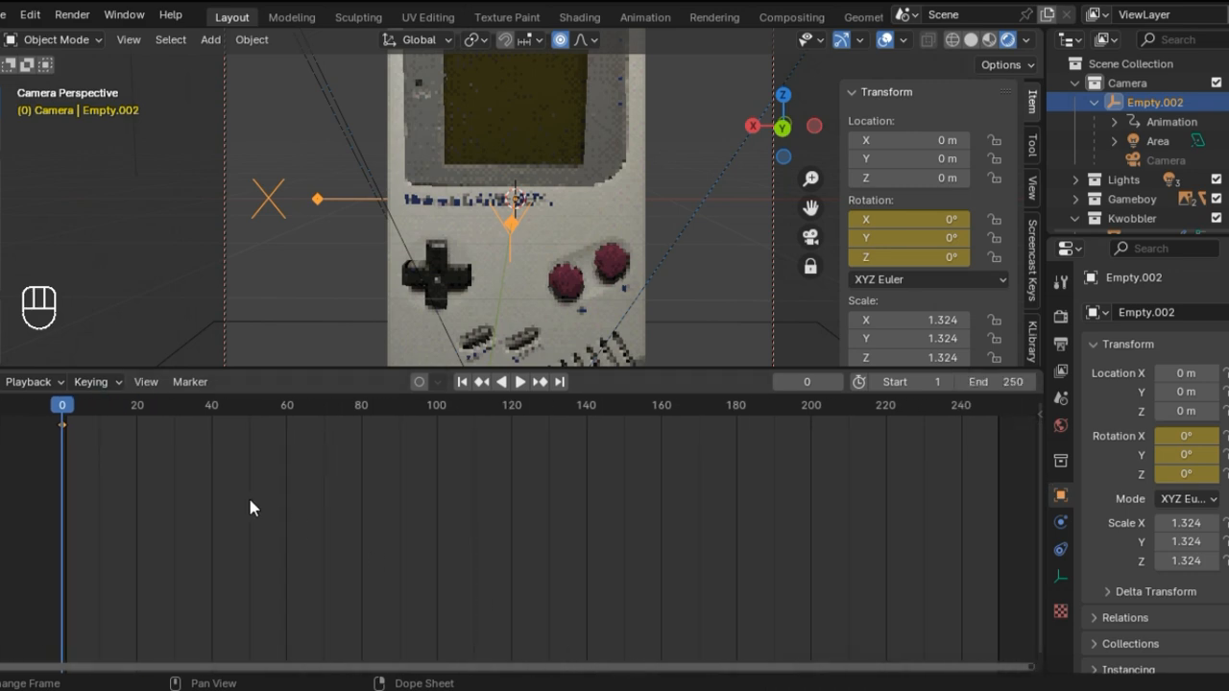
{"action": "left_click_drag", "start_coordinate": [66, 421], "coordinate": [286, 433]}
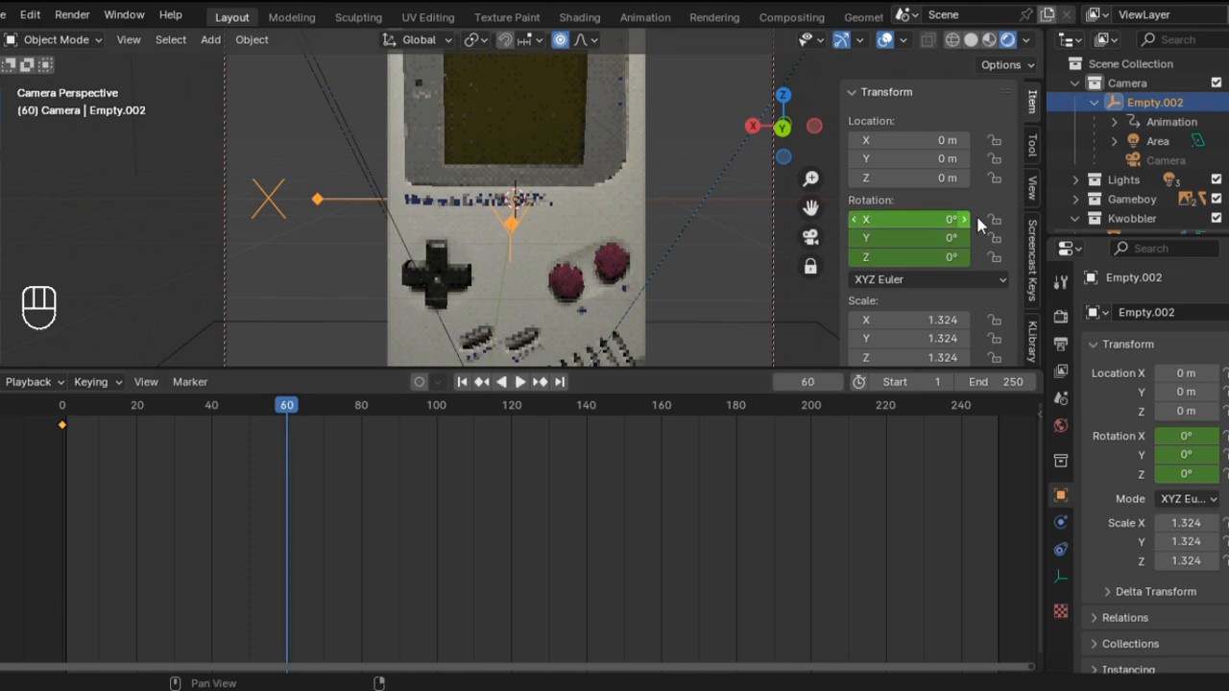
{"action": "left_click_drag", "start_coordinate": [928, 257], "coordinate": [963, 257]}
{"action": "left_click", "coordinate": [930, 259]}
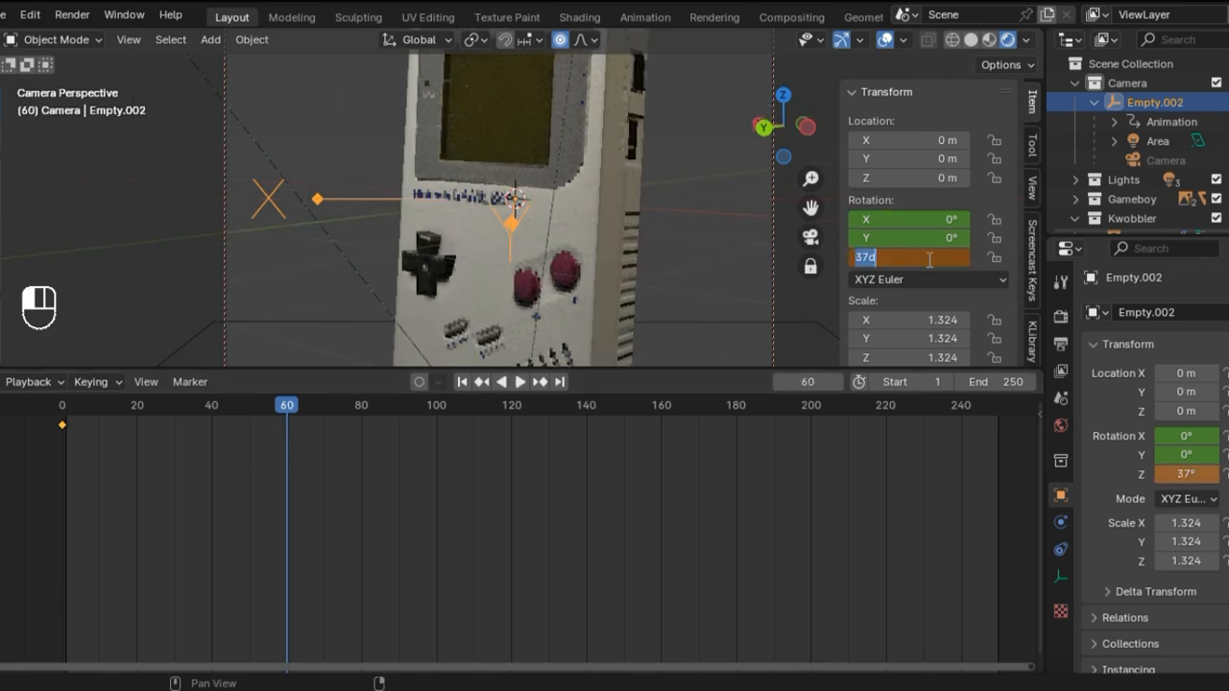
{"action": "key", "text": "BackSpace"}
{"action": "type", "text": "30"}
{"action": "key", "text": "Return"}
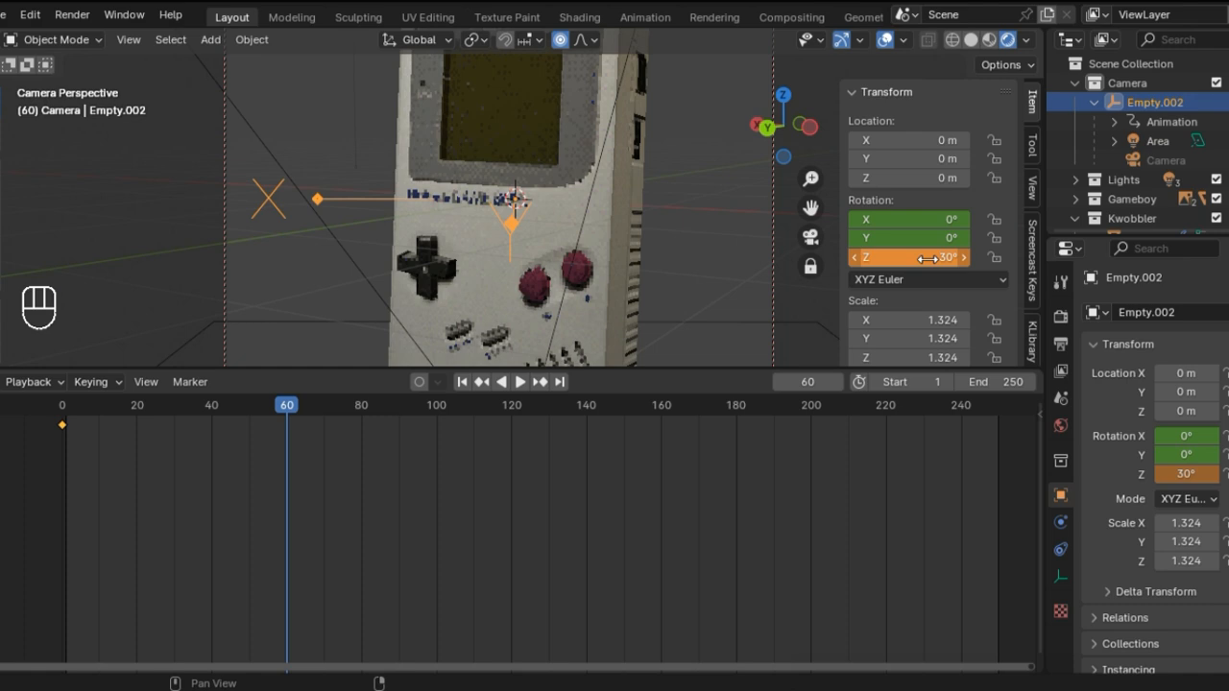
{"action": "right_click", "coordinate": [928, 257]}
{"action": "left_click", "coordinate": [928, 258]}
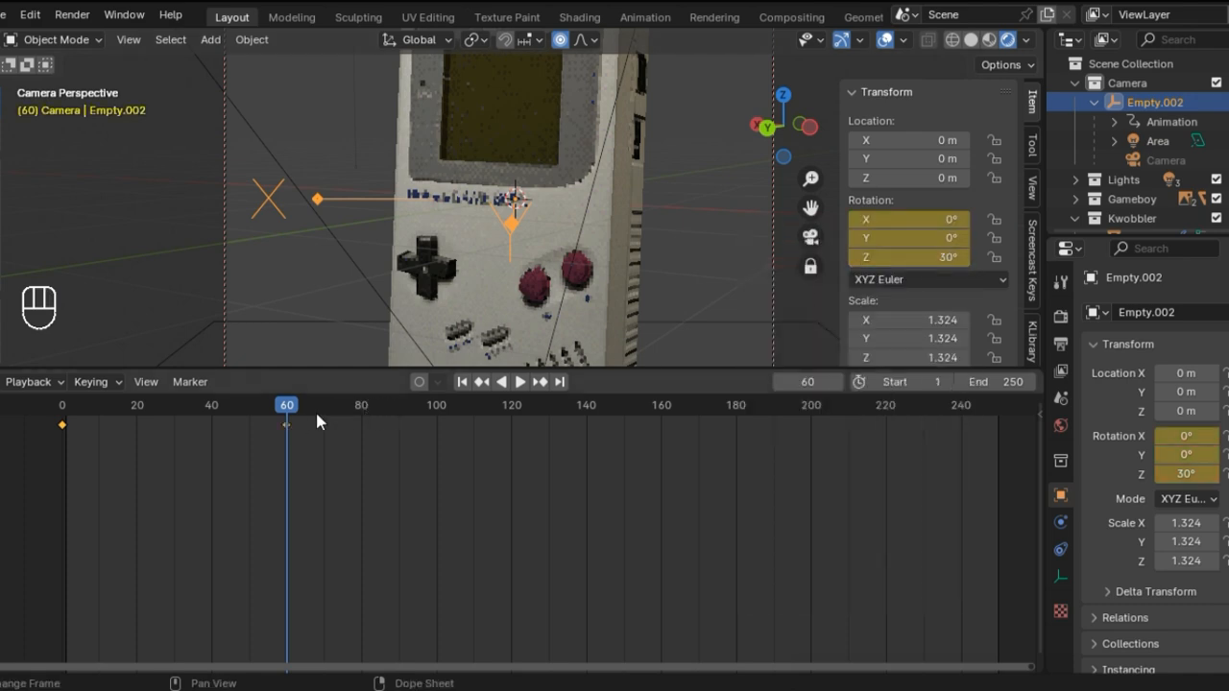
Step: Keyframe Empty.002's rotation at frame 120 with a Z rotation of -30°
{"action": "left_click_drag", "start_coordinate": [286, 407], "coordinate": [511, 428]}
{"action": "left_click", "coordinate": [948, 257]}
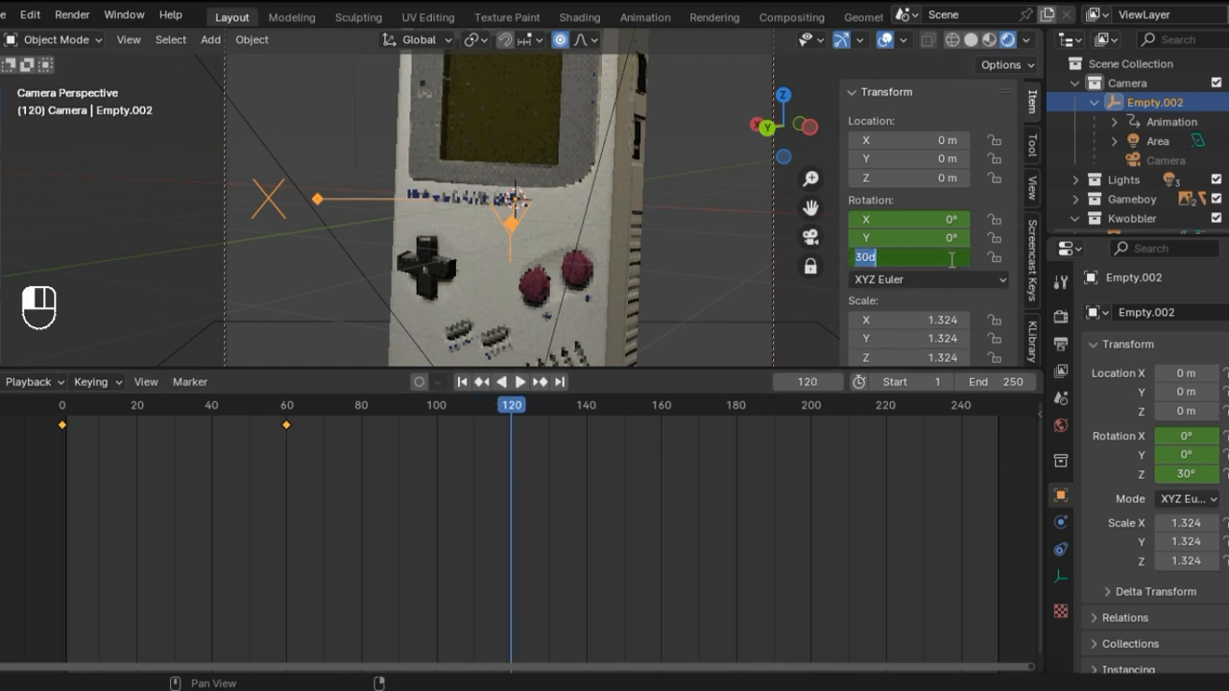
{"action": "key", "text": "BackSpace"}
{"action": "type", "text": "-30"}
{"action": "key", "text": "Return"}
{"action": "right_click", "coordinate": [902, 263]}
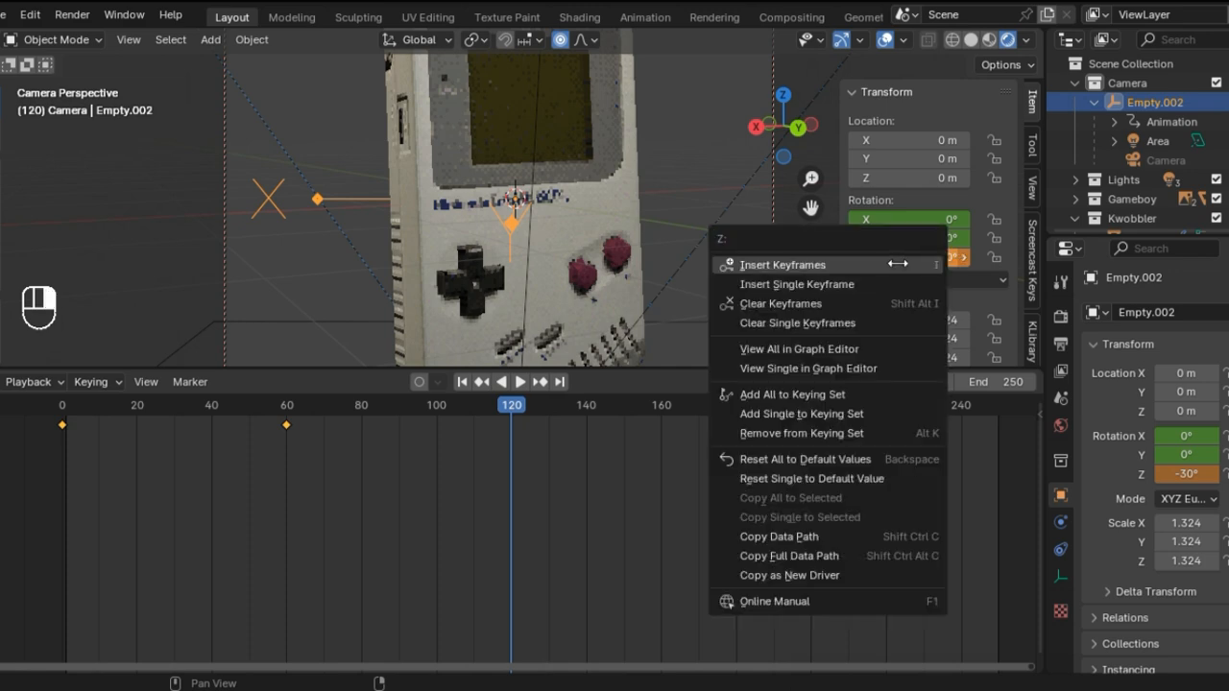
{"action": "left_click", "coordinate": [906, 263]}
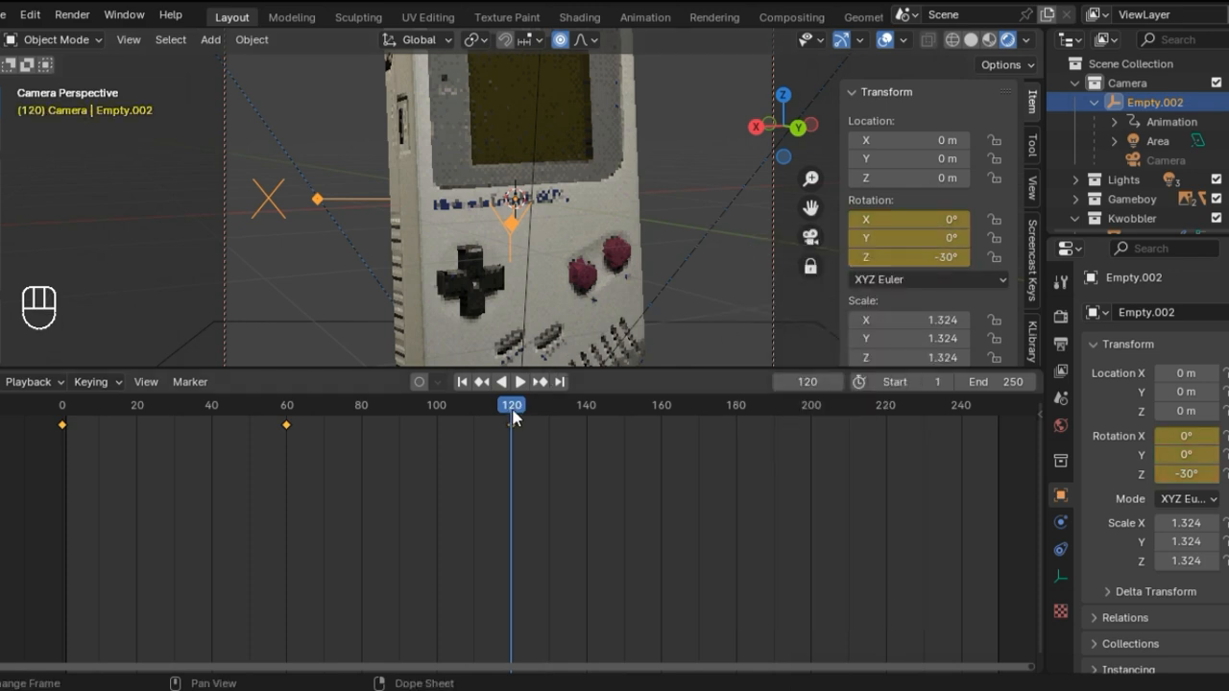
Step: Keyframe Empty.002's rotation at frame 180 with a Z rotation of 0°
{"action": "left_click_drag", "start_coordinate": [727, 415], "coordinate": [737, 420]}
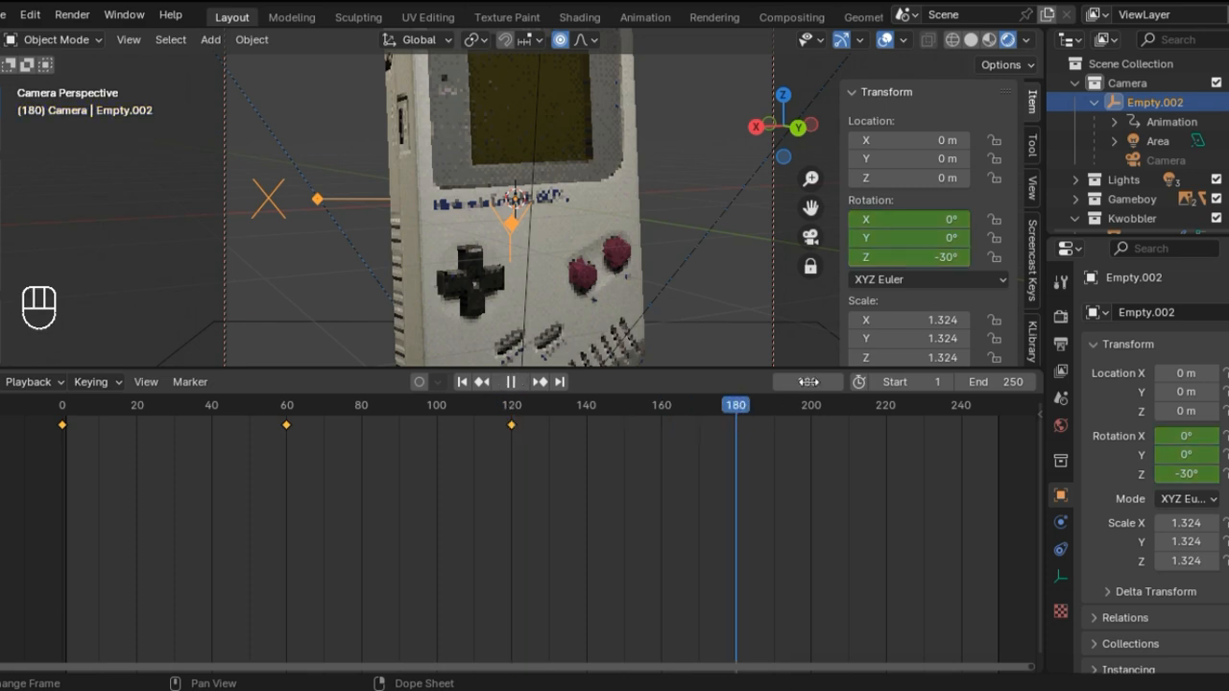
{"action": "left_click", "coordinate": [924, 256]}
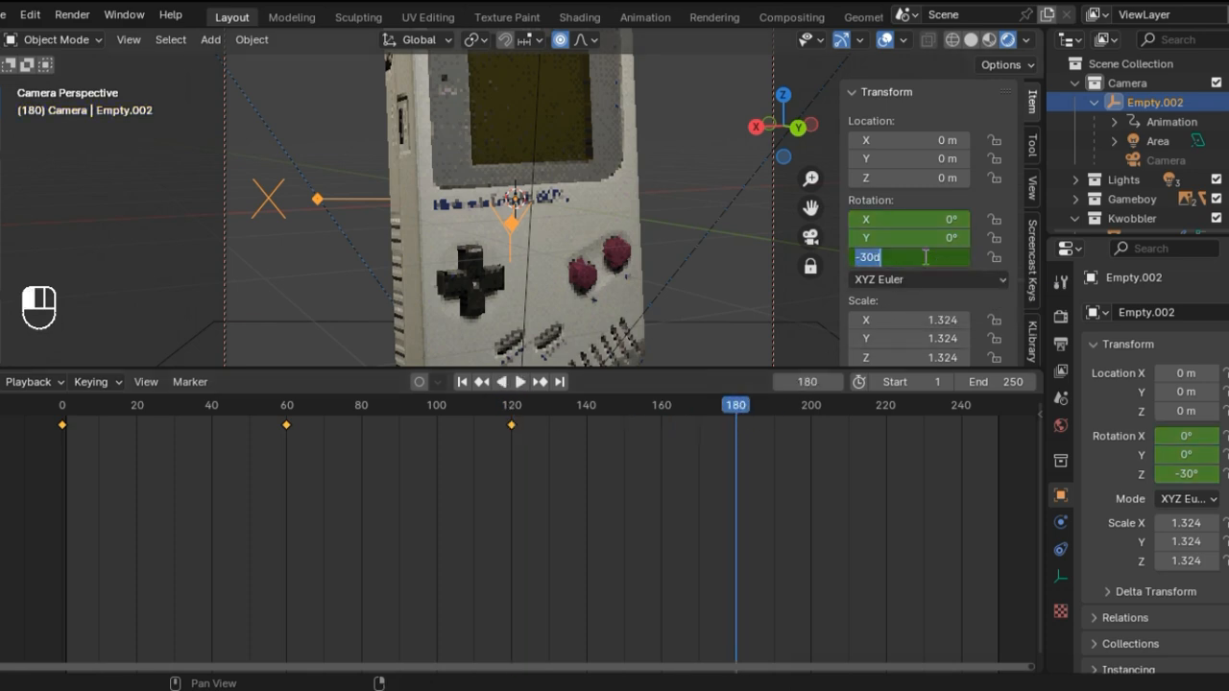
{"action": "type", "text": "0"}
{"action": "key", "text": "Return"}
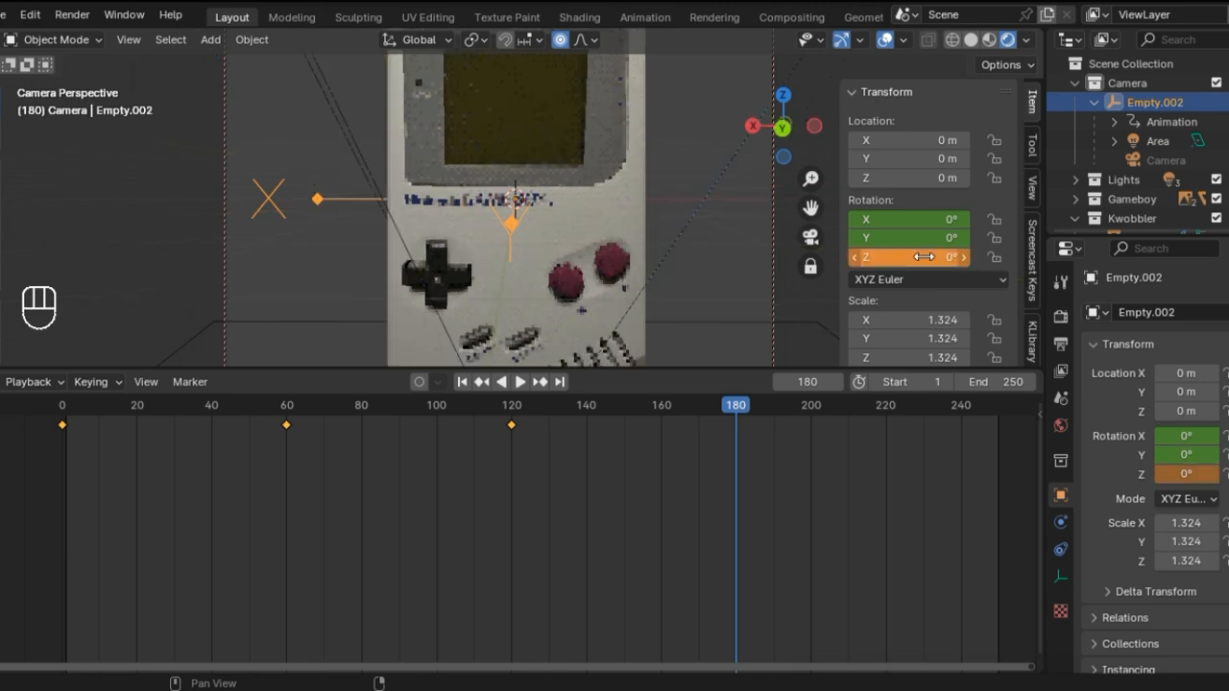
{"action": "right_click", "coordinate": [924, 256]}
{"action": "left_click", "coordinate": [922, 257]}
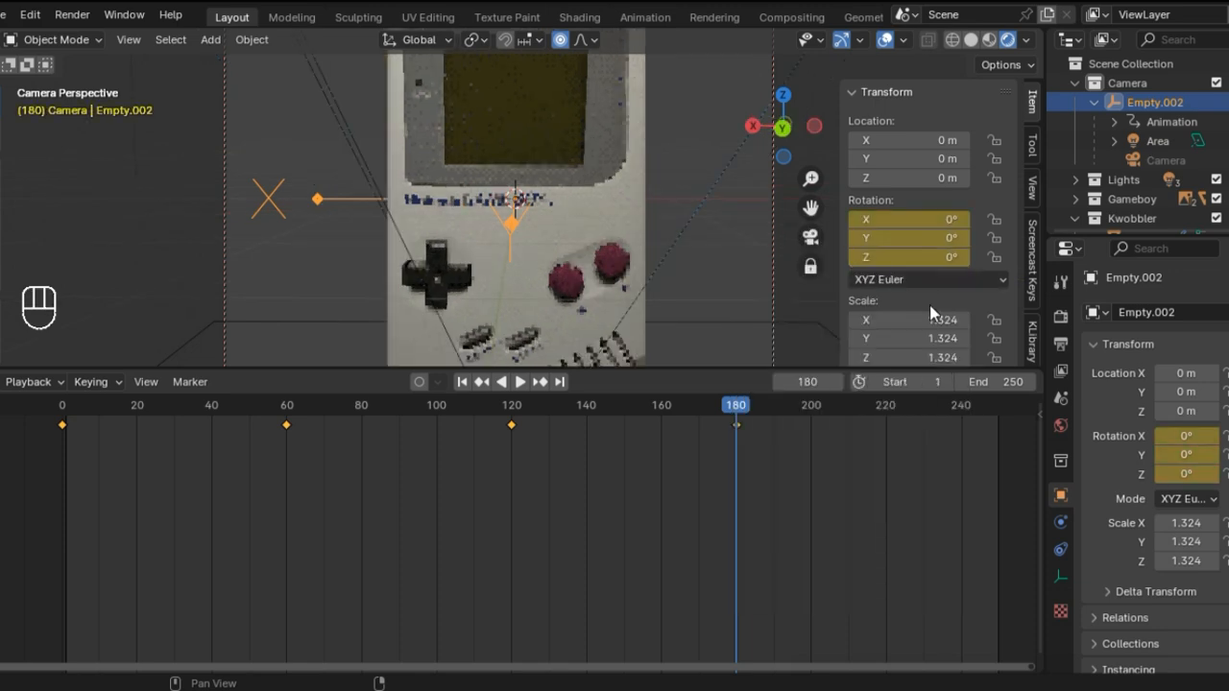
Step: Set the animation's end frame to 180
{"action": "left_click", "coordinate": [1004, 382]}
{"action": "key", "text": "BackSpace"}
{"action": "type", "text": "1"}
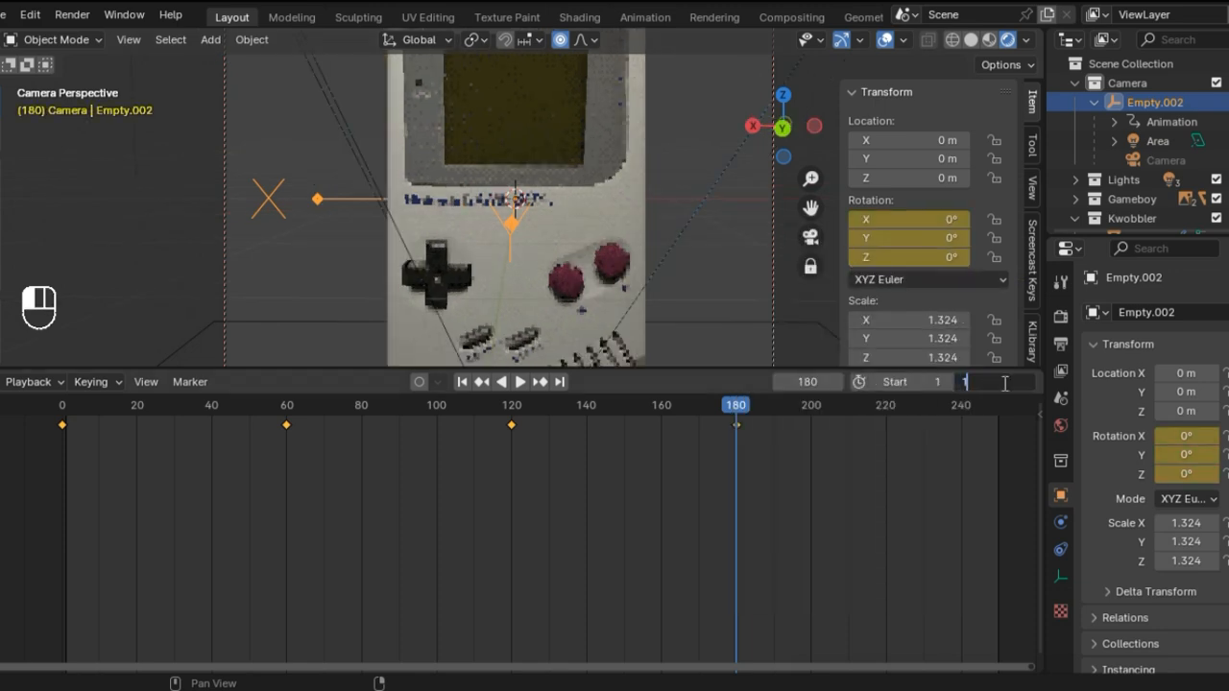
{"action": "type", "text": "80"}
{"action": "key", "text": "Return"}
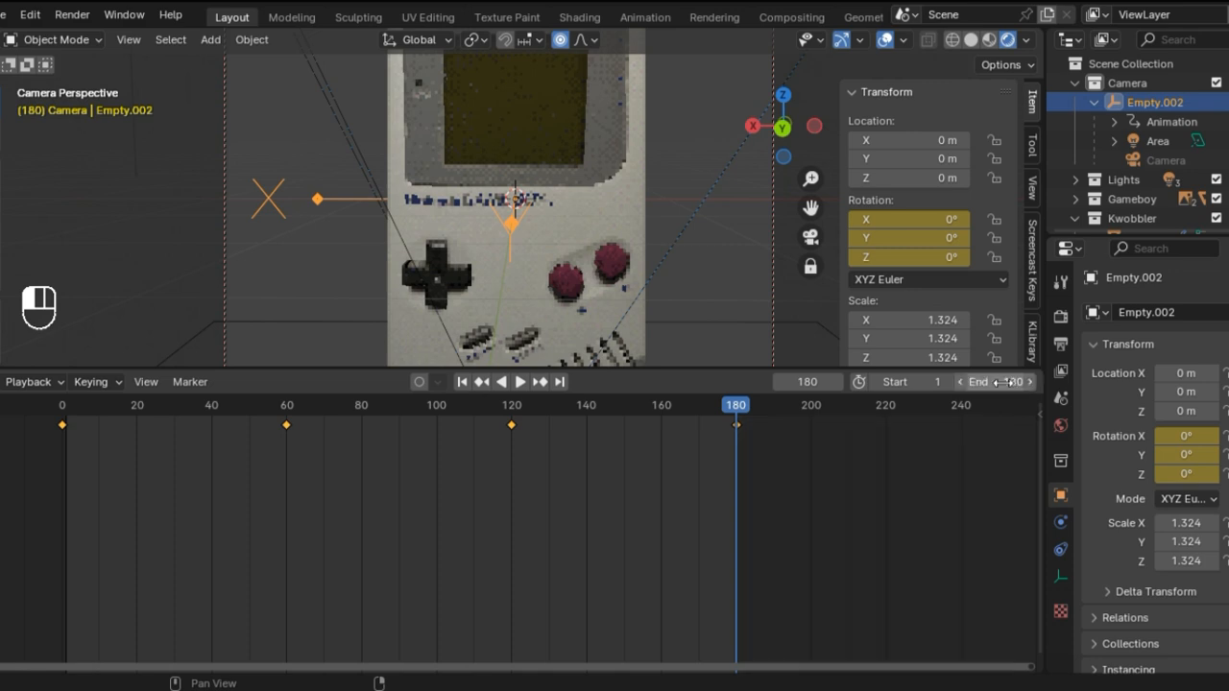
Step: Play the camera animation in an enlarged viewport with the overlays hidden
{"action": "key", "text": "space"}
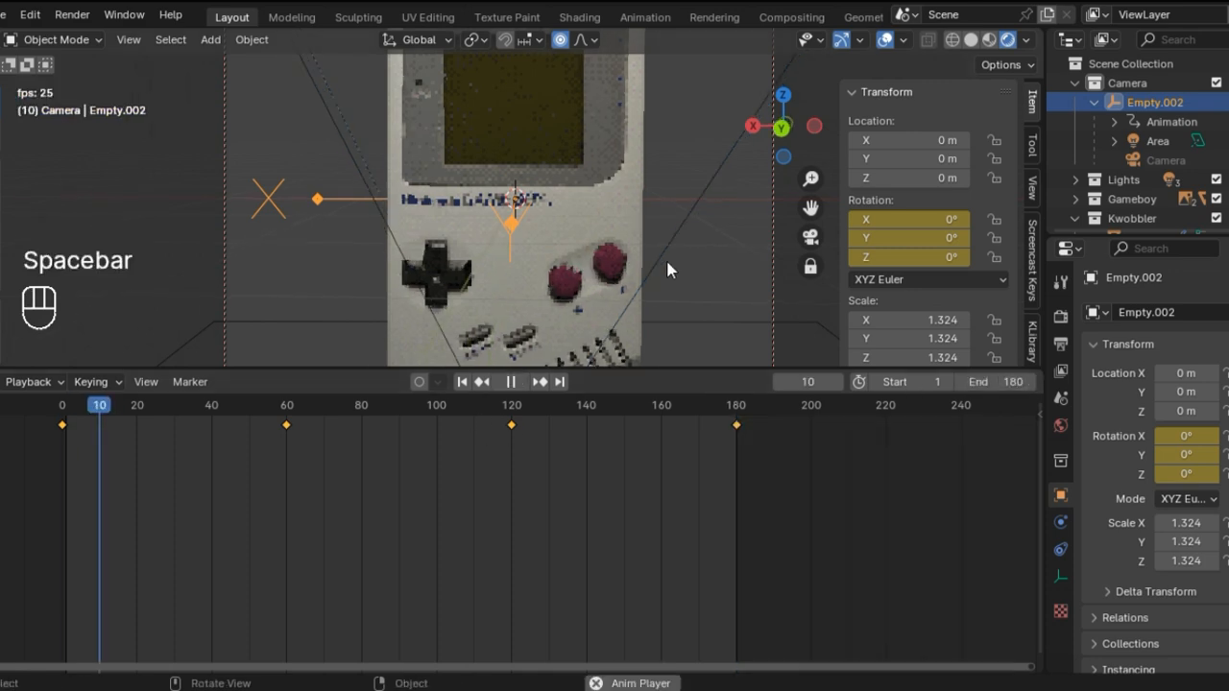
{"action": "left_click_drag", "start_coordinate": [692, 368], "coordinate": [665, 632]}
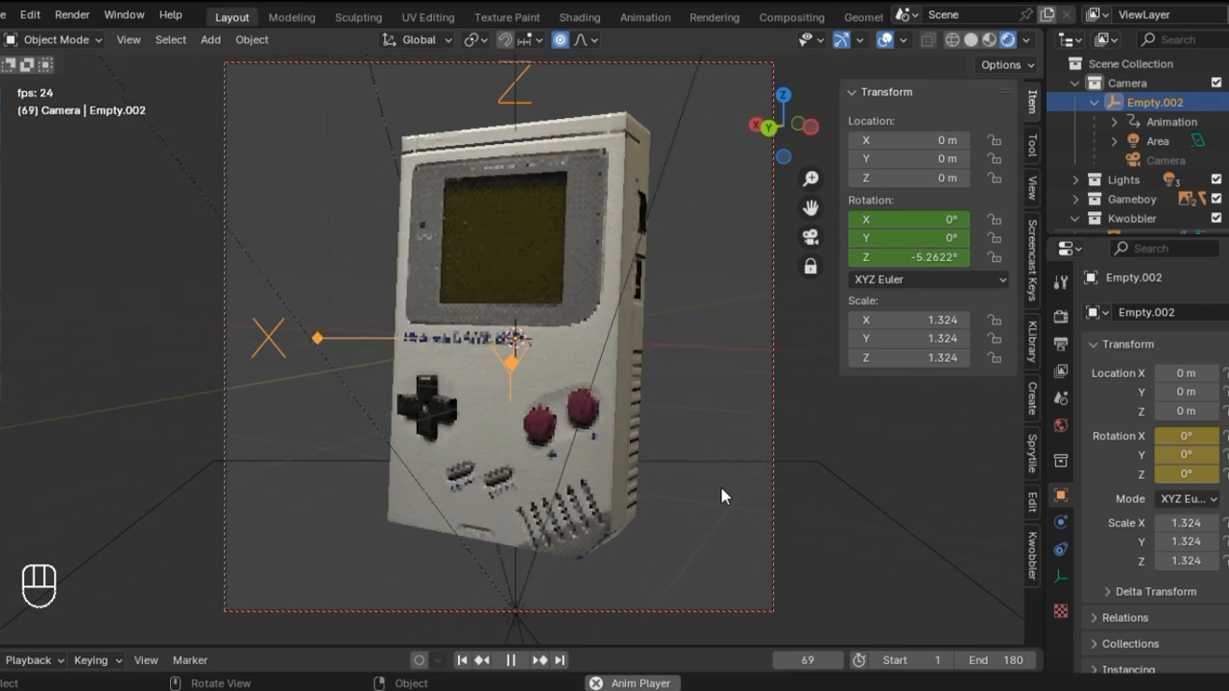
{"action": "left_click", "coordinate": [885, 39]}
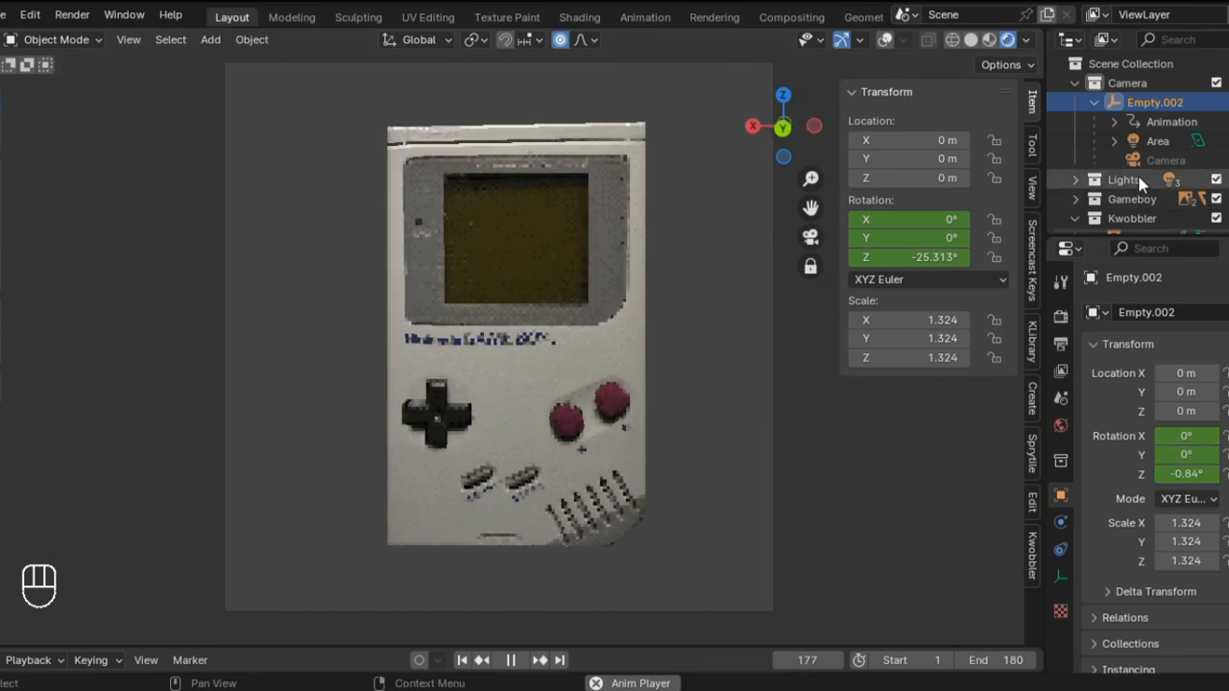
Step: Select the Plane in the Kwobbler collection and show its modifier settings
{"action": "left_click", "coordinate": [1075, 84]}
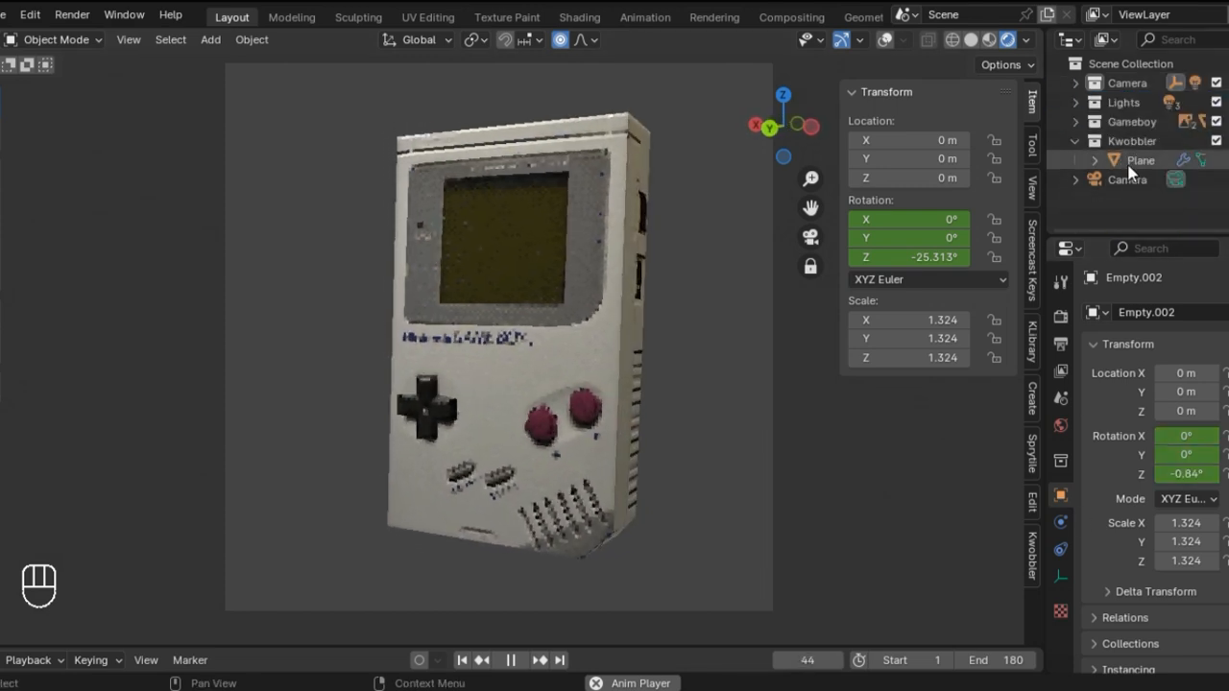
{"action": "left_click", "coordinate": [1133, 161]}
{"action": "scroll", "coordinate": [1146, 538], "scroll_direction": "down", "scroll_amount": 2}
{"action": "left_click", "coordinate": [1060, 523]}
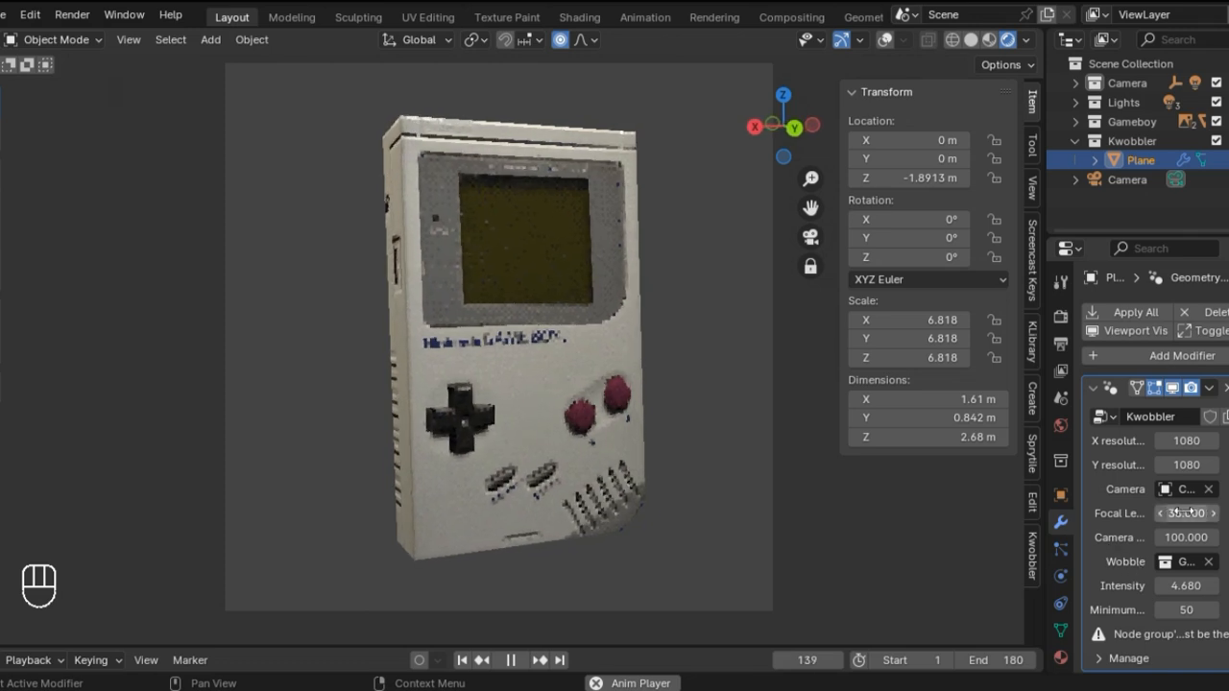
Step: Try focal lengths of 37.09 and 35.89 in the Kwobbler modifier, and restore the value to 35
{"action": "left_click_drag", "start_coordinate": [1183, 512], "coordinate": [1222, 513]}
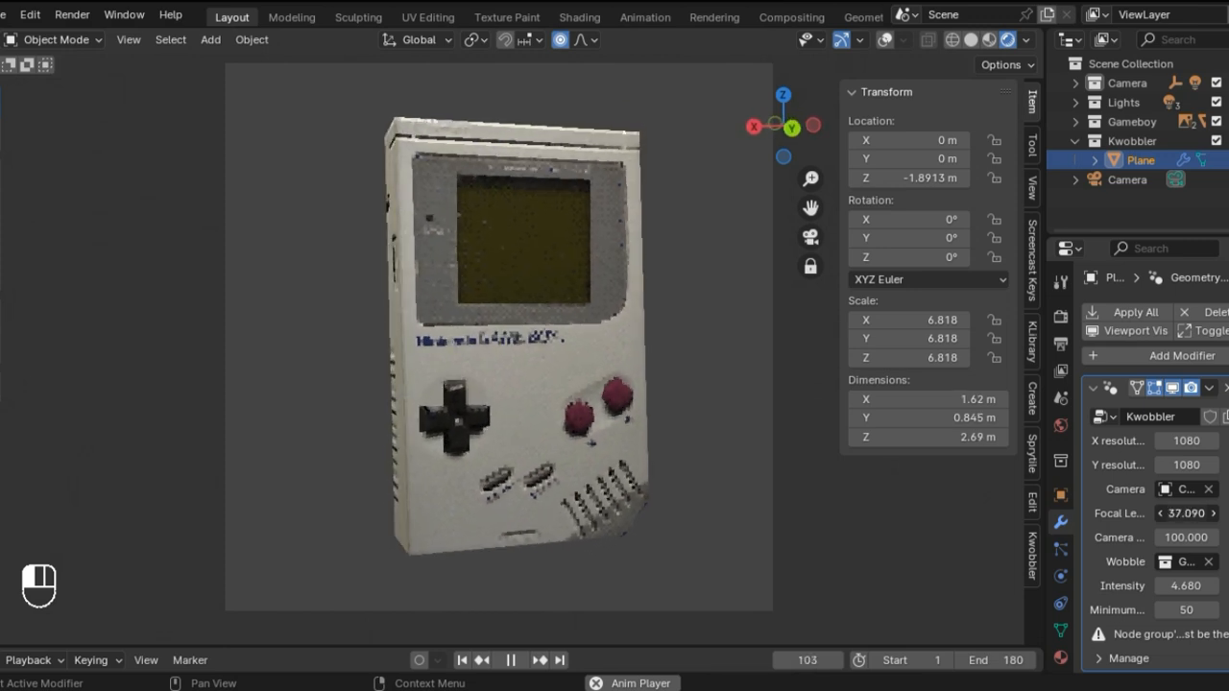
{"action": "left_click_drag", "start_coordinate": [1191, 512], "coordinate": [1184, 513]}
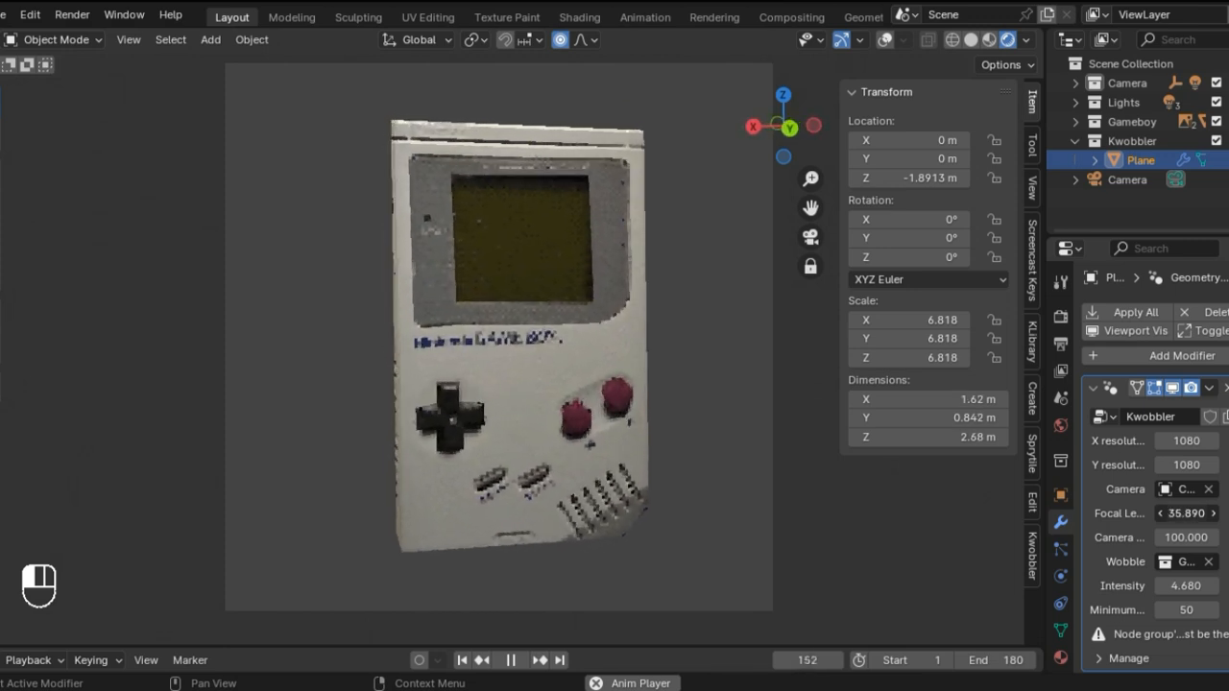
{"action": "left_click", "coordinate": [1187, 513]}
{"action": "key", "text": "BackSpace"}
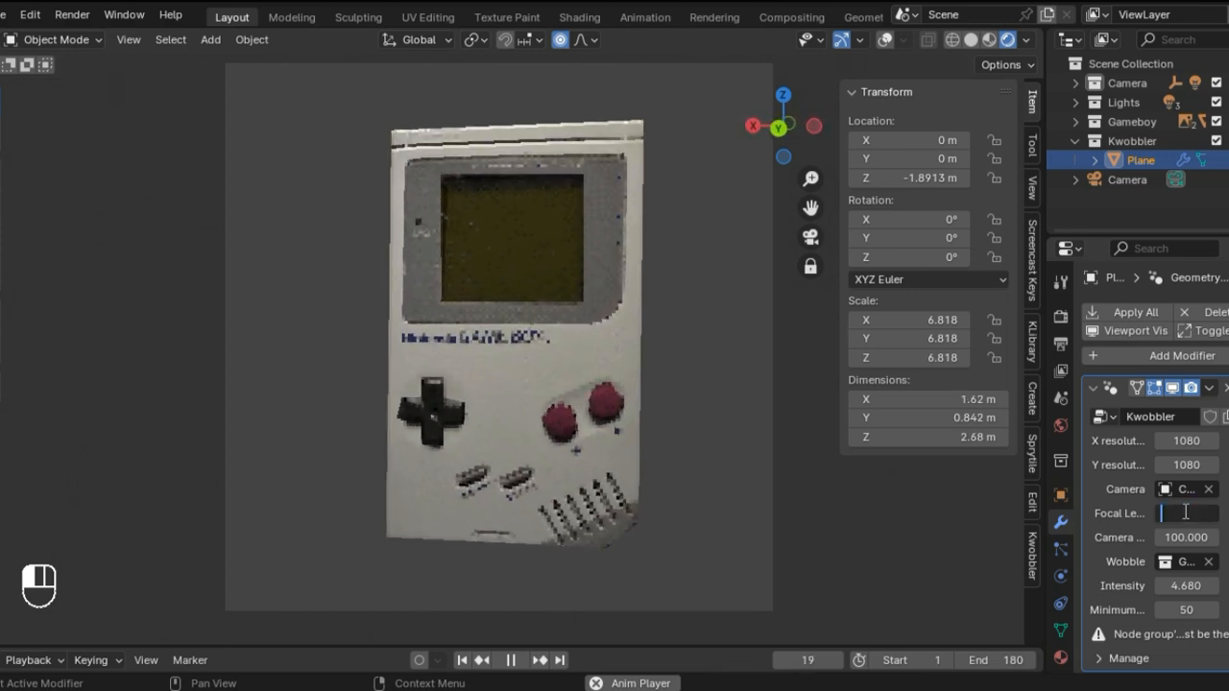
{"action": "type", "text": "35"}
{"action": "key", "text": "Return"}
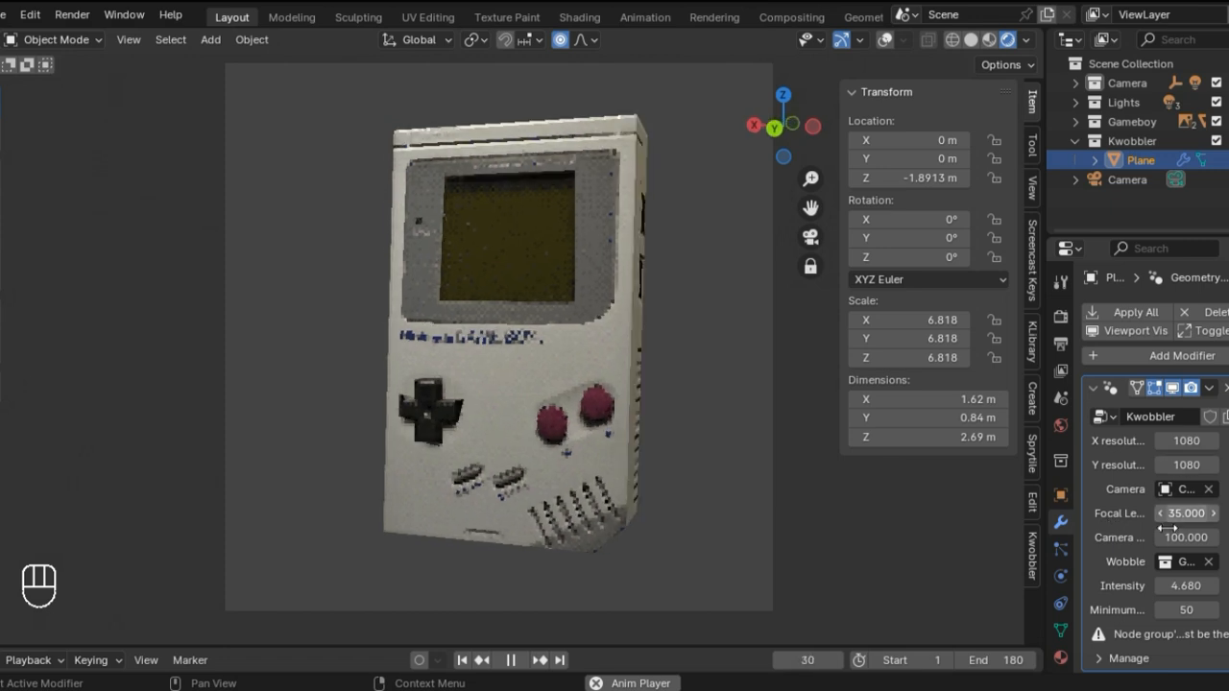
Step: Change the Kwobbler modifier's Intensity to about 6.45 while the animation plays
{"action": "left_click_drag", "start_coordinate": [1187, 586], "coordinate": [1152, 586]}
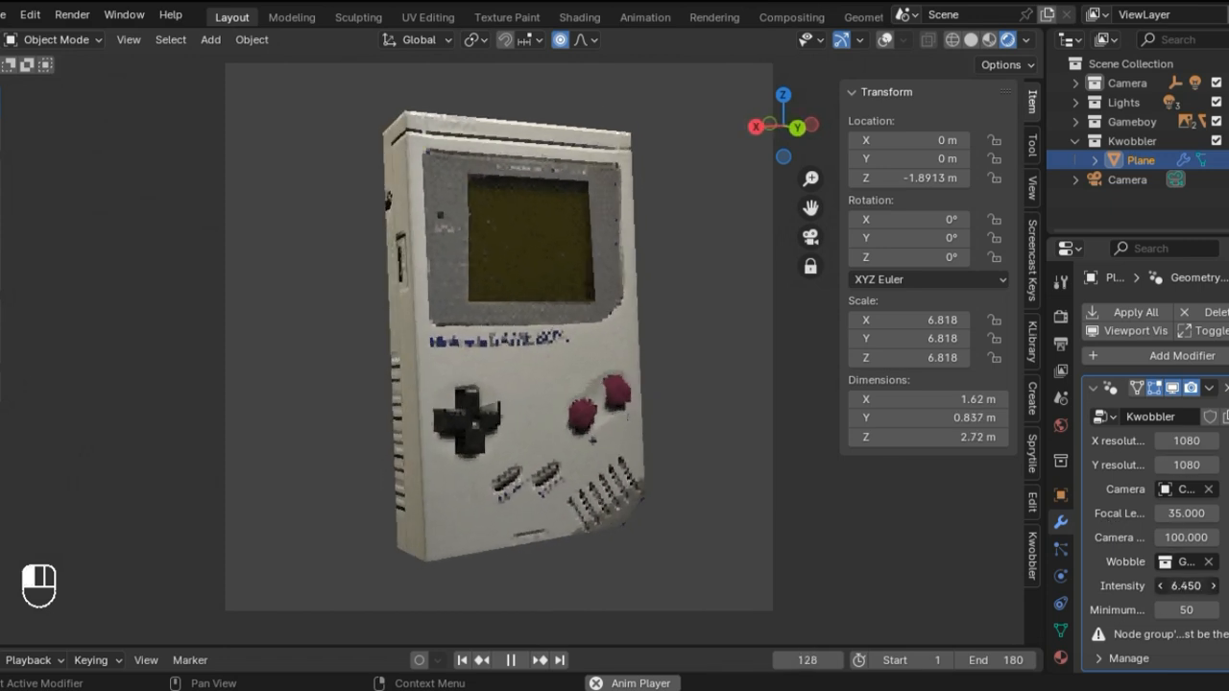
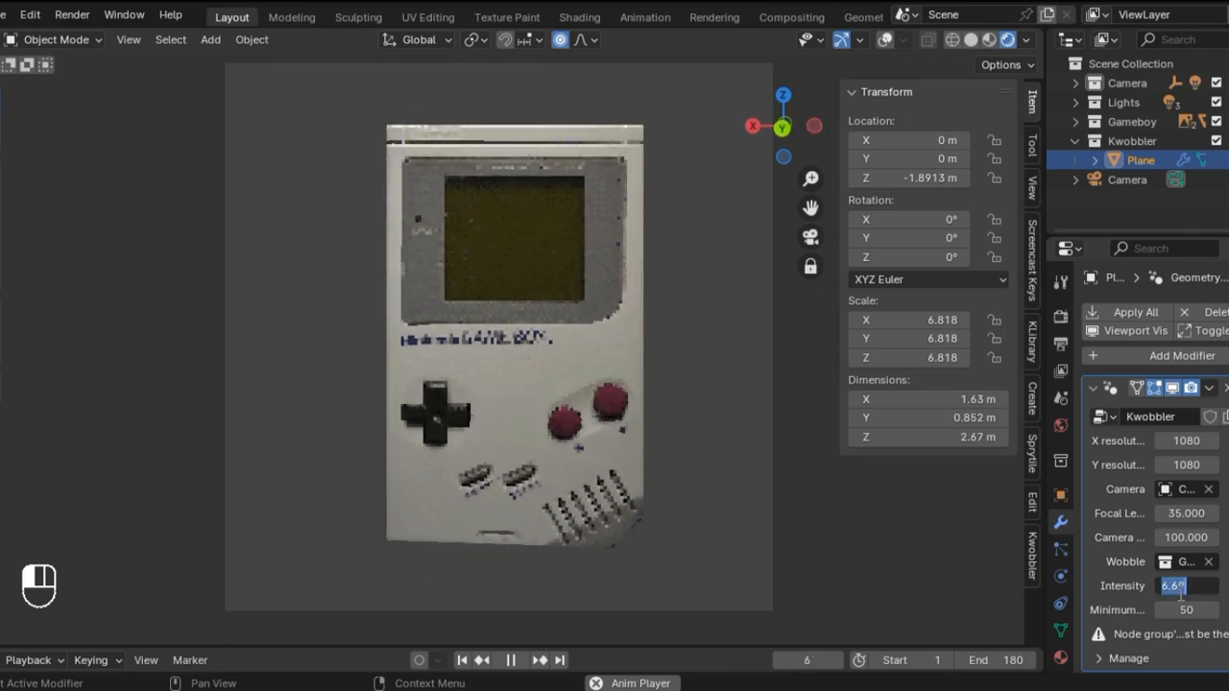
Step: Set the Kwobbler modifier's Intensity to 6
{"action": "type", "text": "6"}
{"action": "key", "text": "Return"}
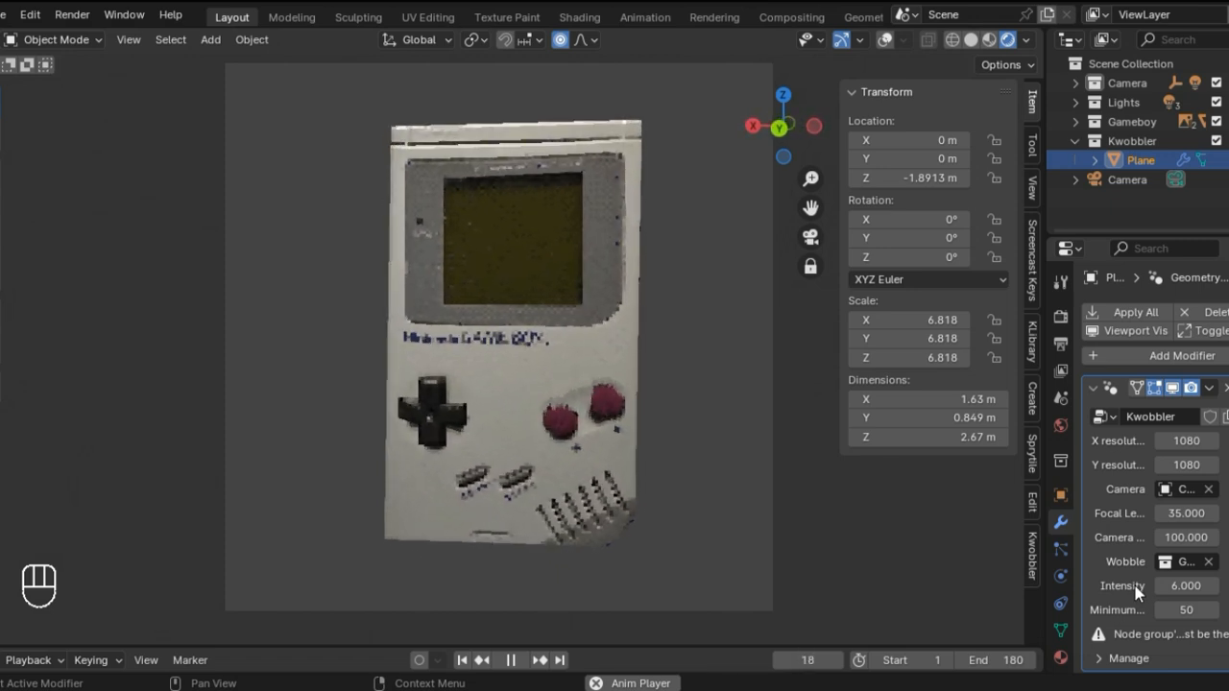
Step: Enlarge the timeline area below the viewport and change it to a Graph Editor
{"action": "left_click_drag", "start_coordinate": [768, 647], "coordinate": [750, 444]}
{"action": "left_click", "coordinate": [3, 455]}
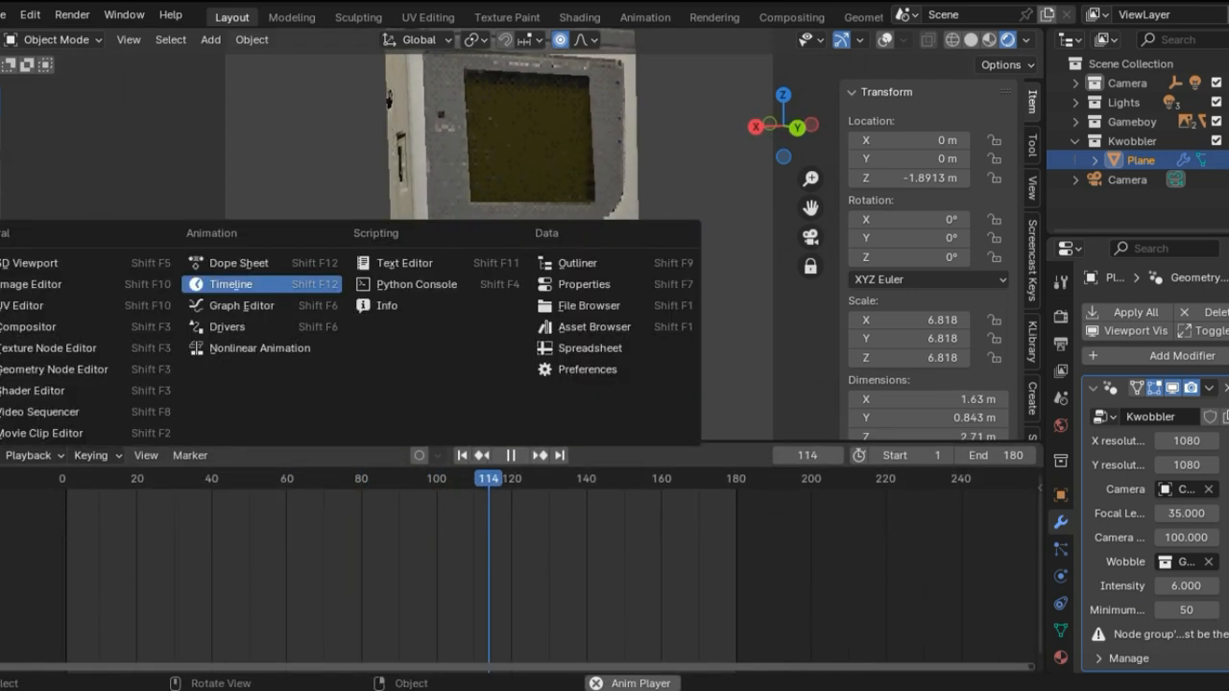
{"action": "left_click", "coordinate": [201, 308]}
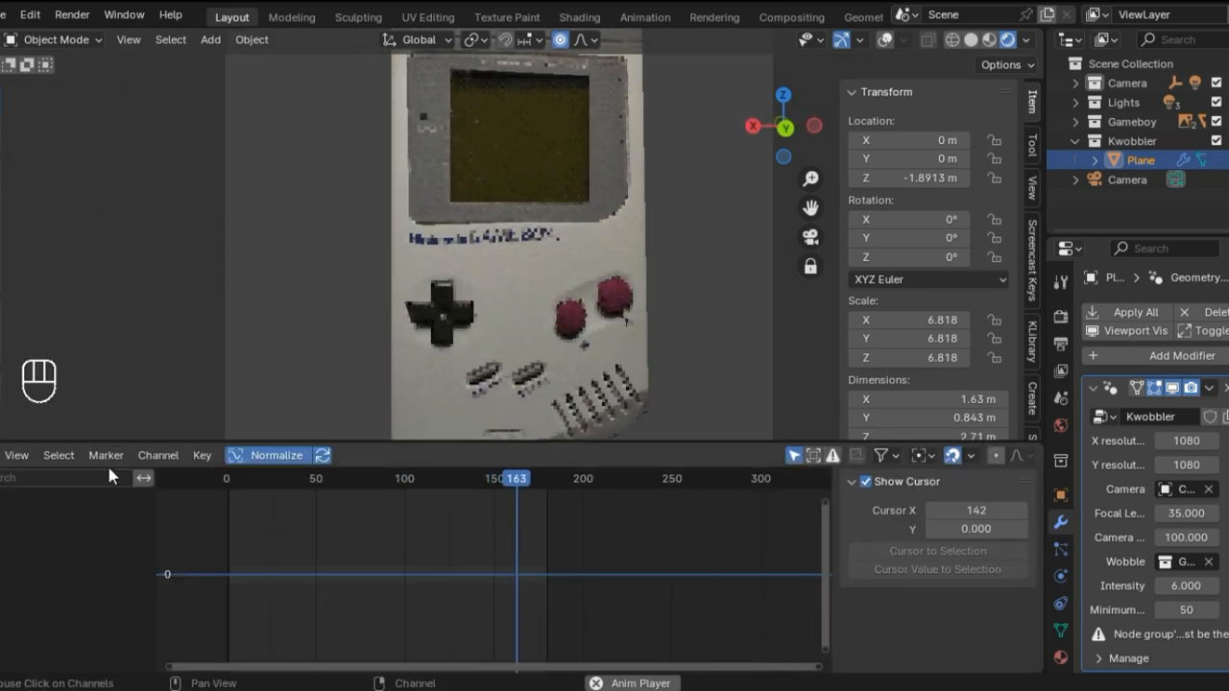
Step: Select Empty.002 in the Camera collection and box-select its rotation keyframes in the Graph Editor
{"action": "left_click", "coordinate": [1076, 83]}
{"action": "left_click", "coordinate": [1153, 102]}
{"action": "scroll", "coordinate": [374, 590], "scroll_direction": "up", "scroll_amount": 2}
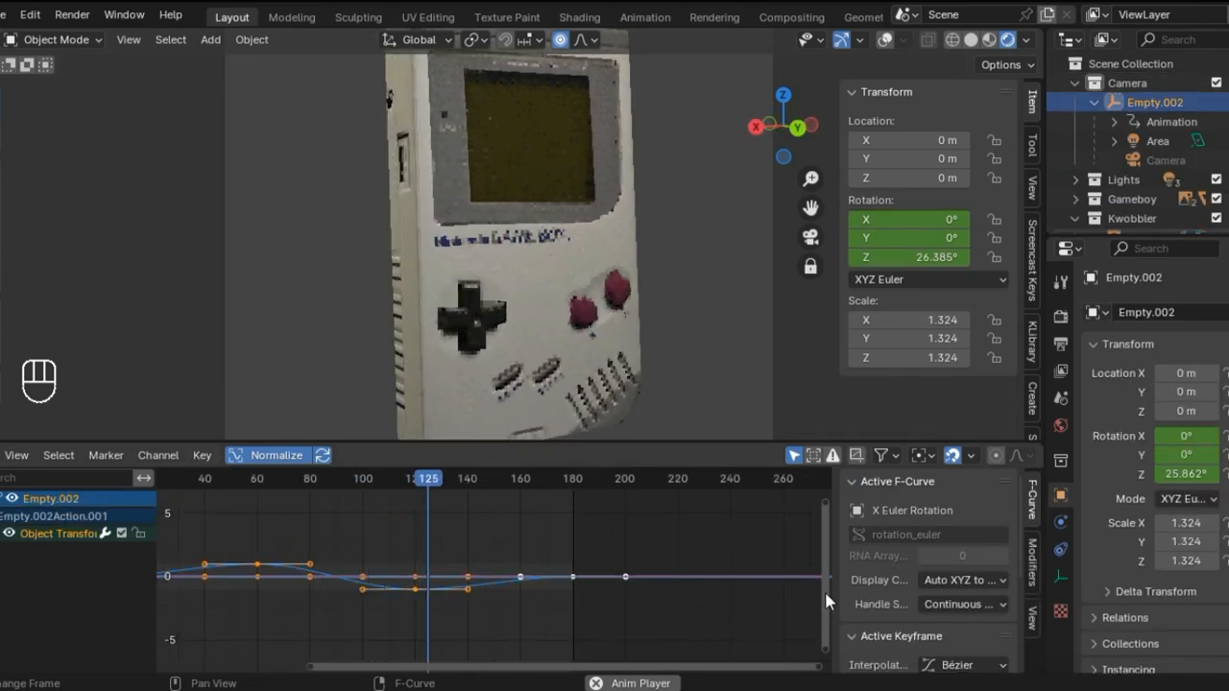
{"action": "scroll", "coordinate": [915, 568], "scroll_direction": "down", "scroll_amount": 3}
{"action": "middle_click_drag", "start_coordinate": [287, 580], "coordinate": [414, 589]}
{"action": "left_click_drag", "start_coordinate": [747, 639], "coordinate": [226, 492]}
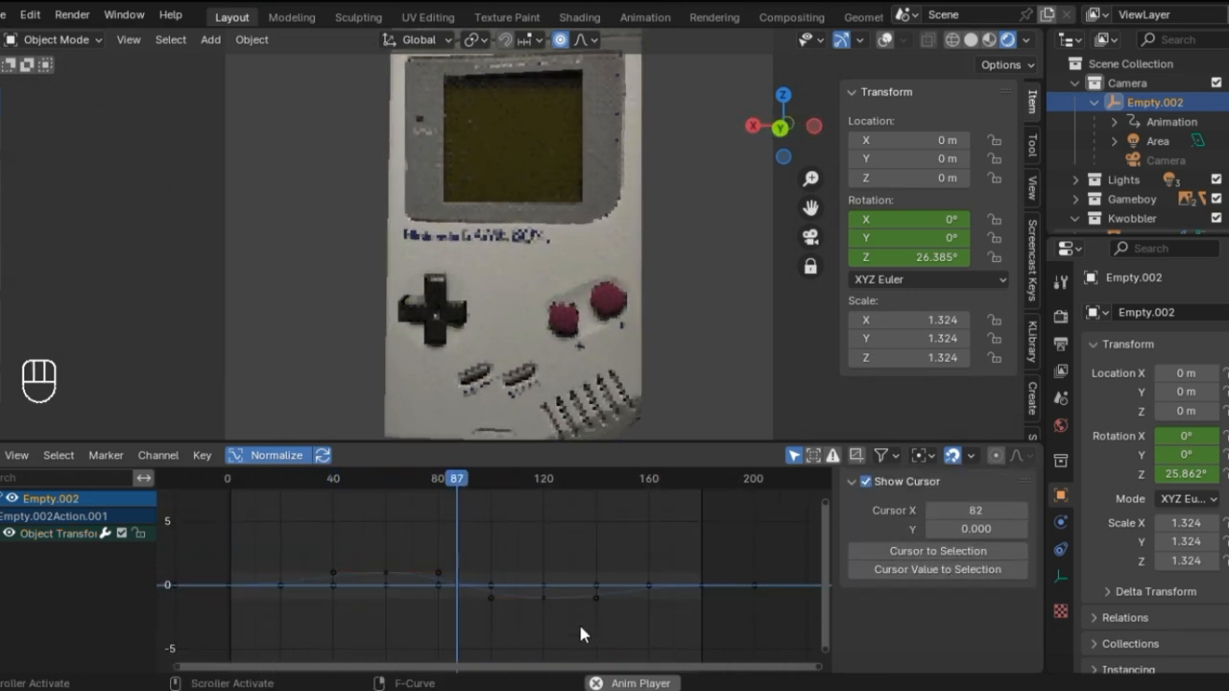
Step: Undo the last two selection changes, redo one, and select the Plane in the Kwobbler collection instead
{"action": "key", "text": "ctrl+z"}
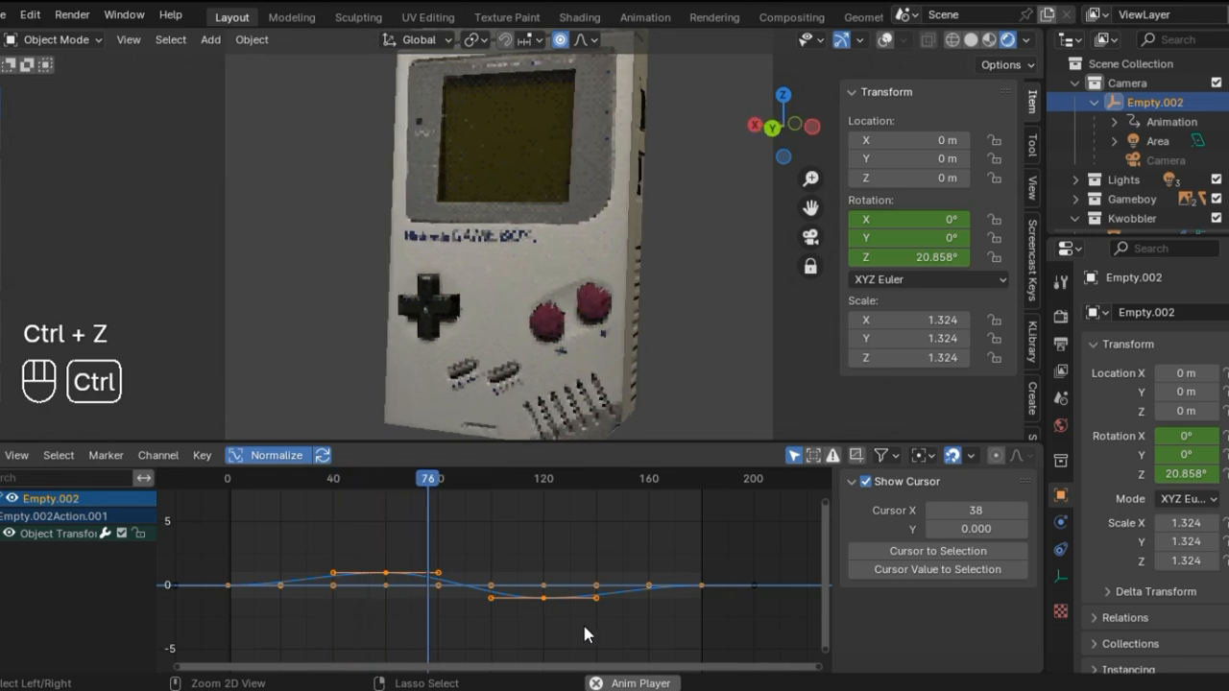
{"action": "key", "text": "ctrl+z"}
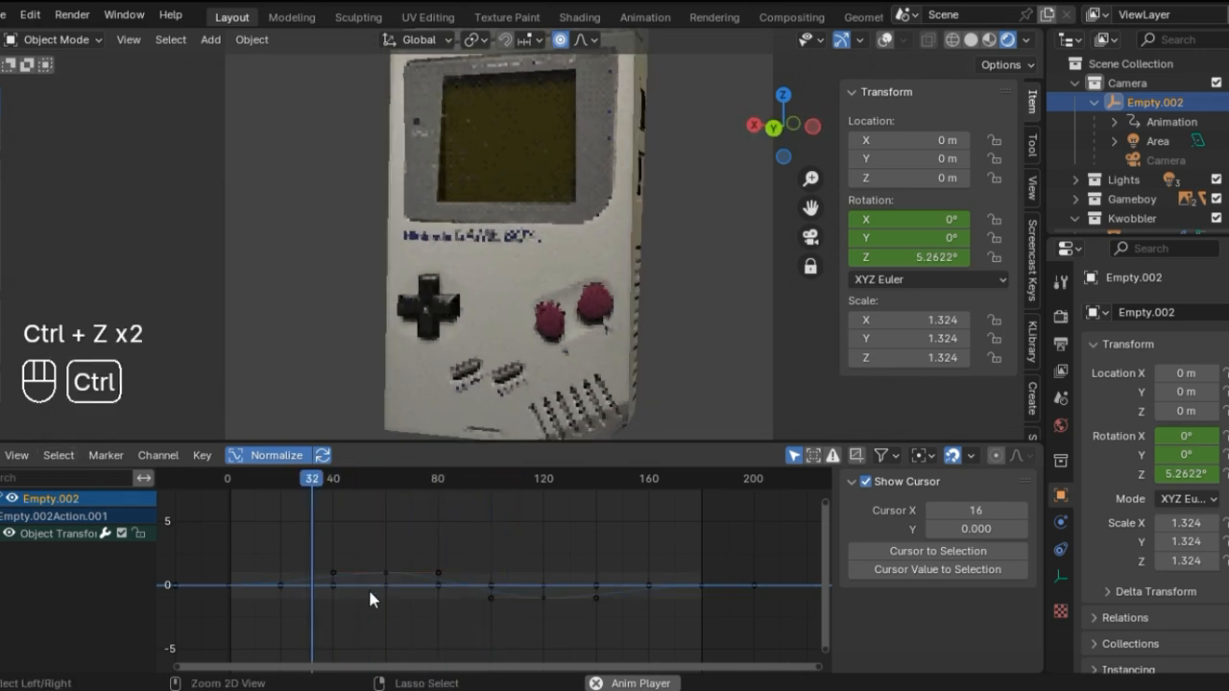
{"action": "key", "text": "ctrl+y"}
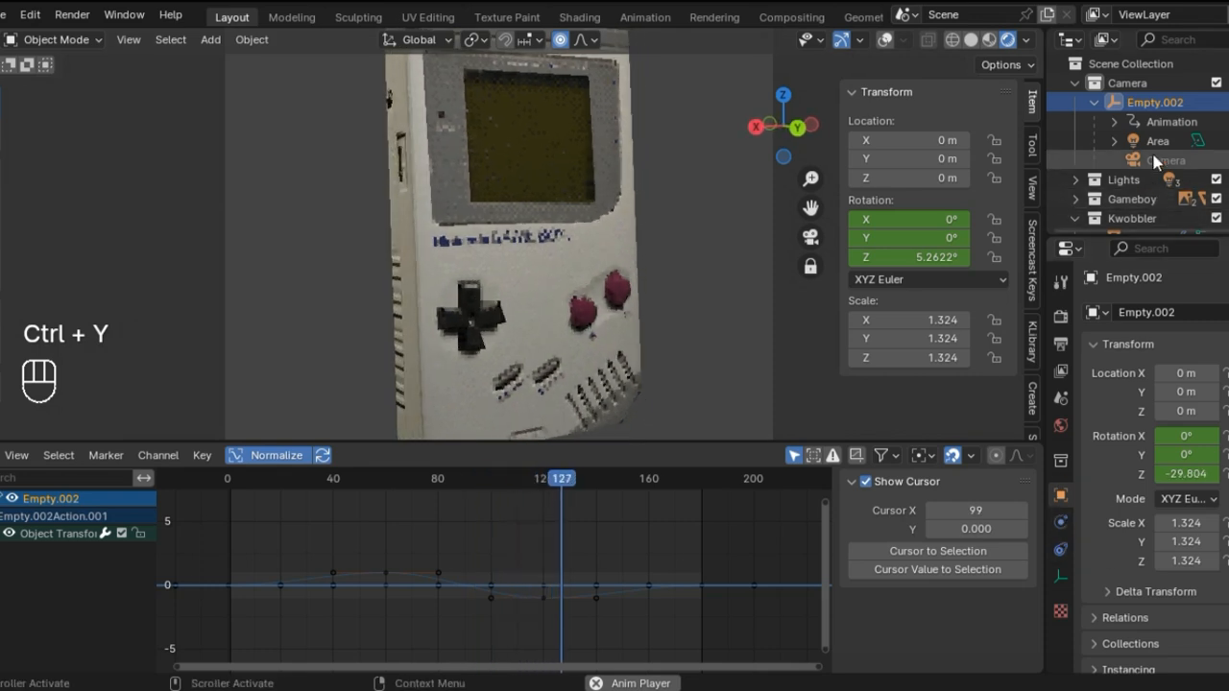
{"action": "scroll", "coordinate": [1157, 163], "scroll_direction": "down", "scroll_amount": 2}
{"action": "left_click", "coordinate": [1141, 195]}
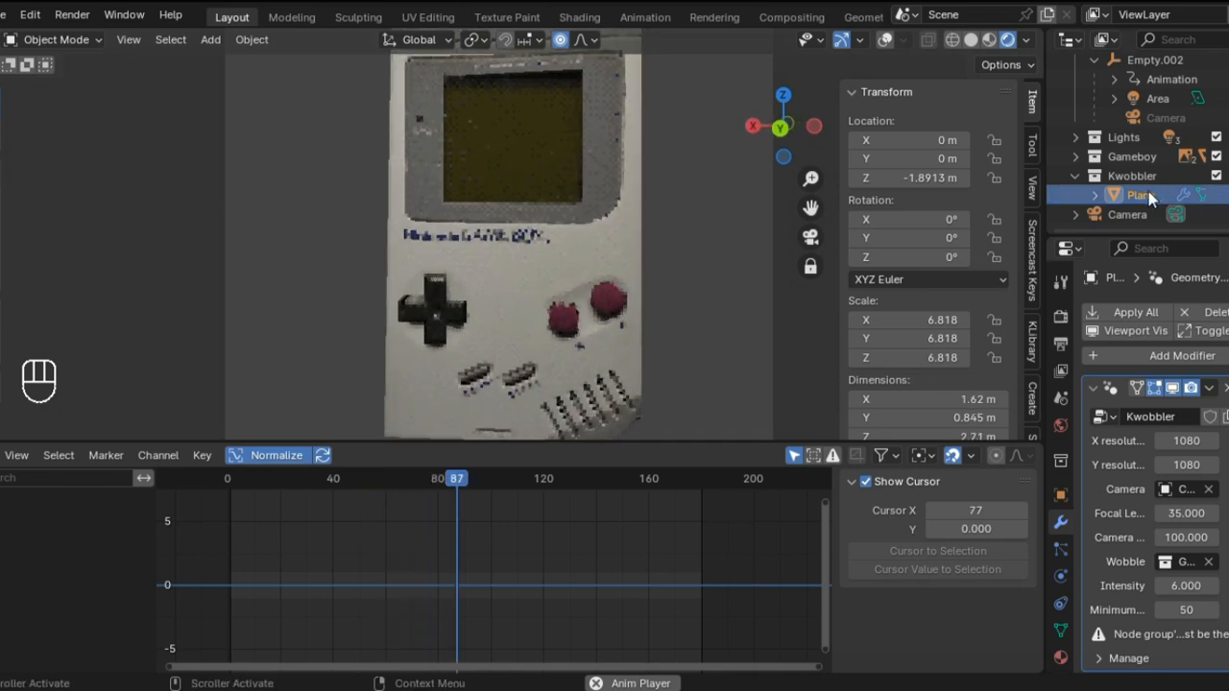
Step: Reselect Empty.002 and set its Y rotation keyframe at frame 0 to Linear interpolation
{"action": "left_click", "coordinate": [1152, 61]}
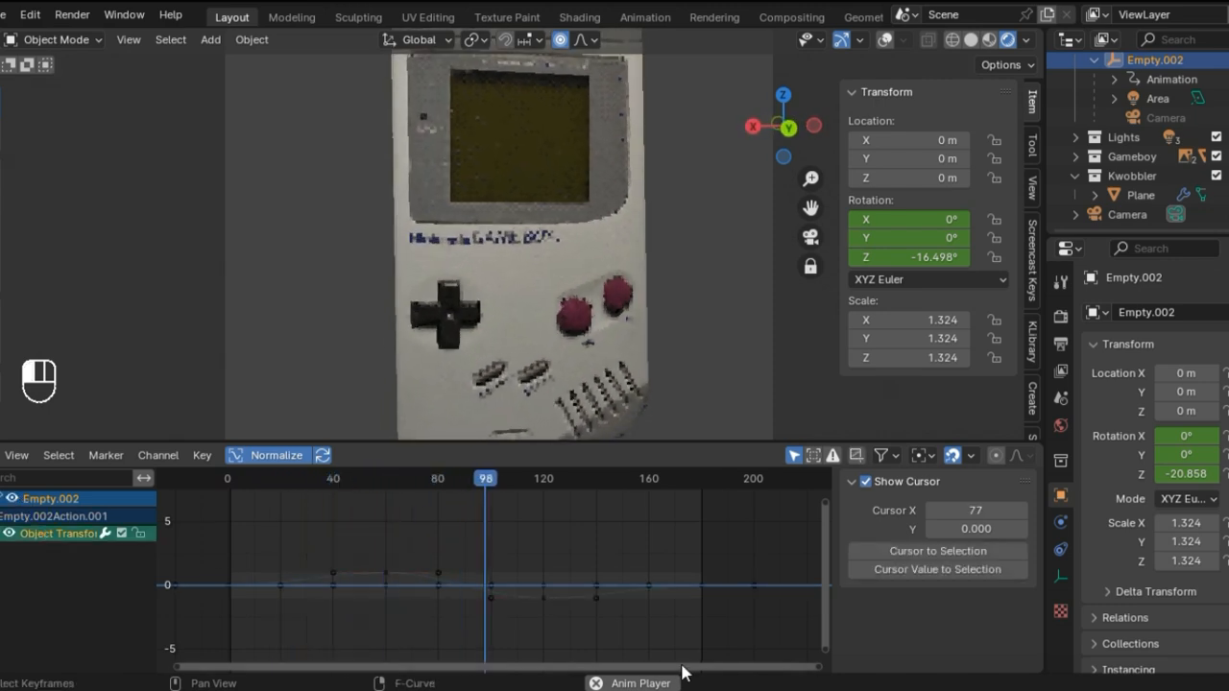
{"action": "left_click", "coordinate": [39, 533]}
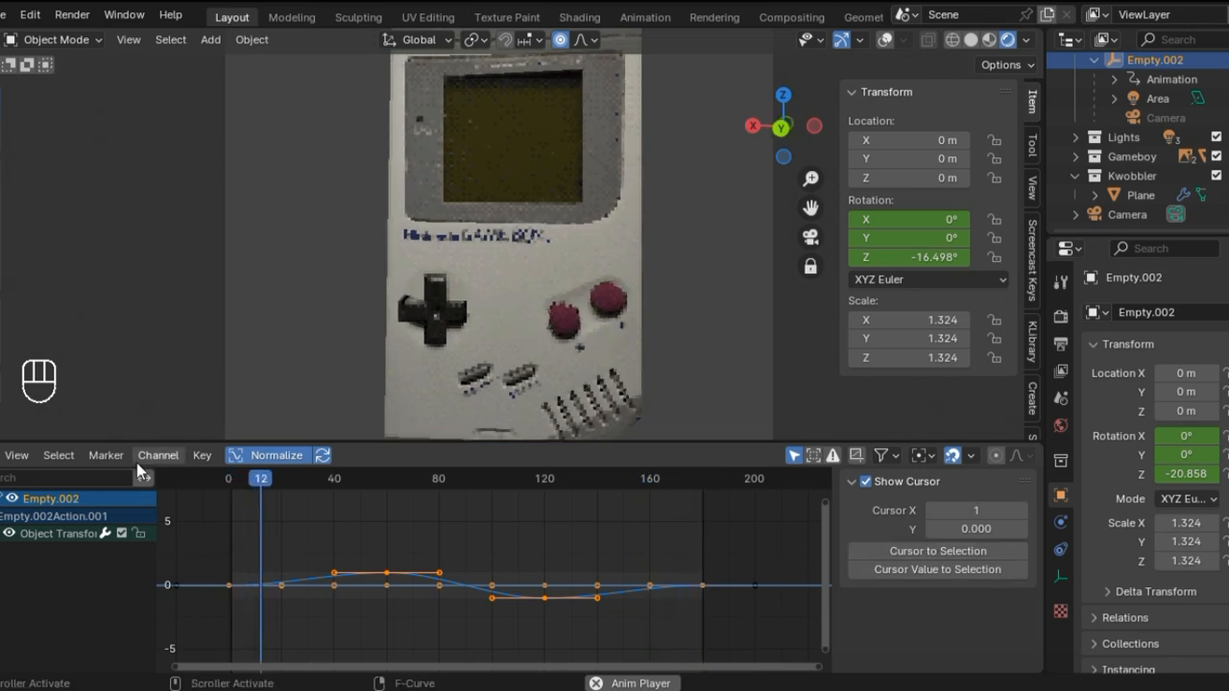
{"action": "left_click", "coordinate": [230, 583]}
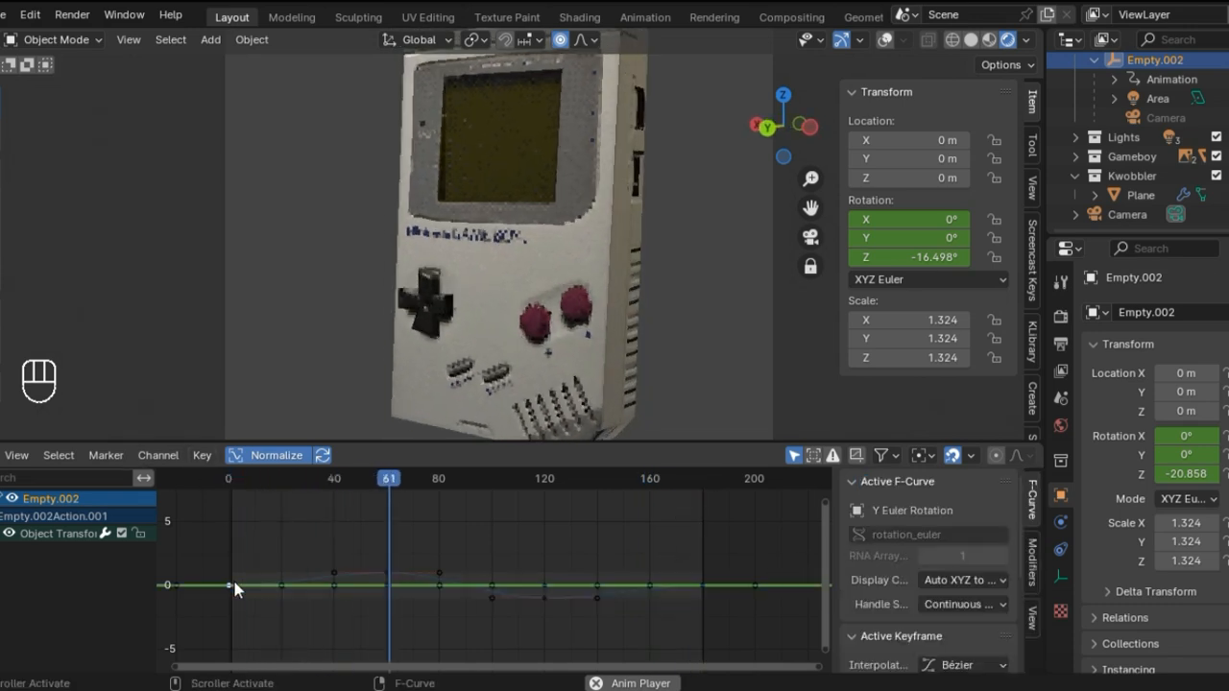
{"action": "scroll", "coordinate": [930, 585], "scroll_direction": "down", "scroll_amount": 2}
{"action": "scroll", "coordinate": [929, 598], "scroll_direction": "down", "scroll_amount": 2}
{"action": "left_click", "coordinate": [962, 550]}
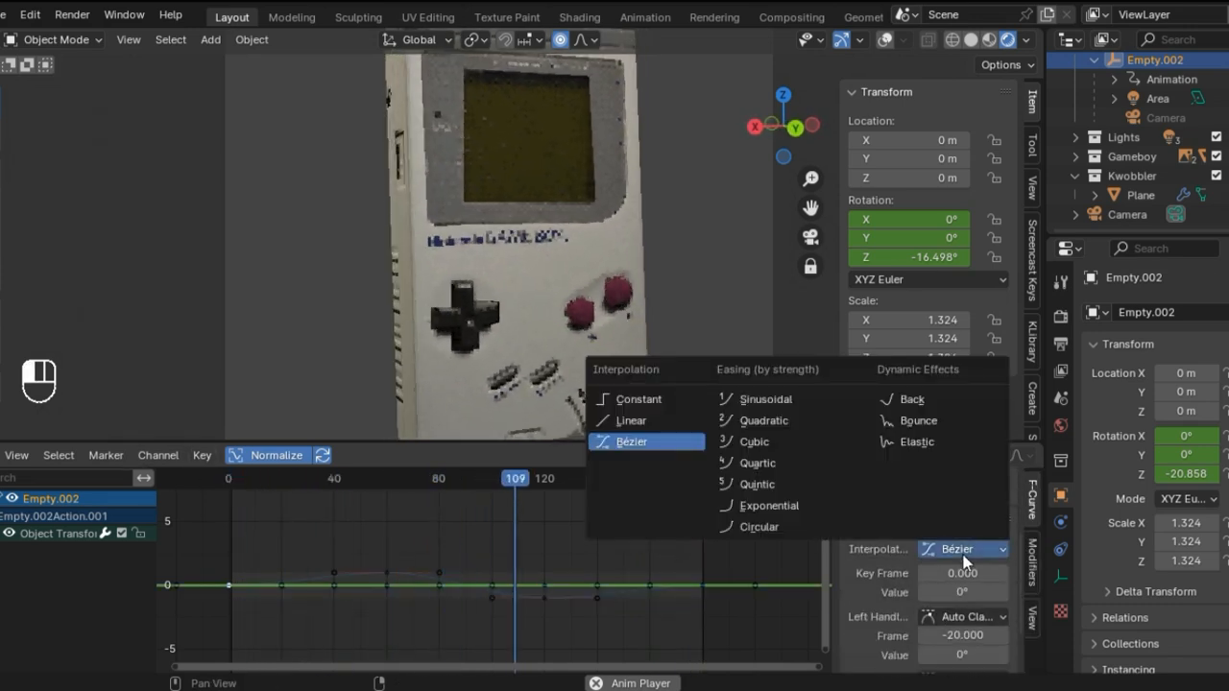
{"action": "left_click", "coordinate": [632, 420]}
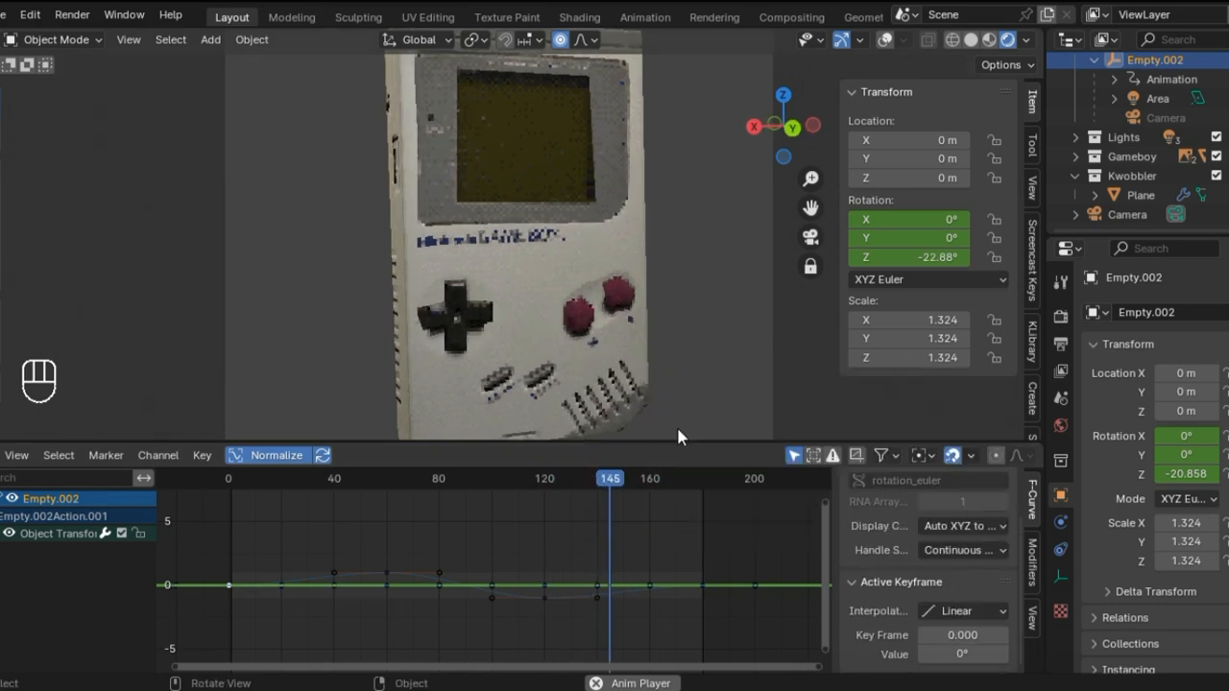
Step: Set the Z rotation keyframes of Empty.002 at frames 60, 120 and 180 to Linear interpolation
{"action": "left_click", "coordinate": [385, 574]}
{"action": "left_click", "coordinate": [952, 610]}
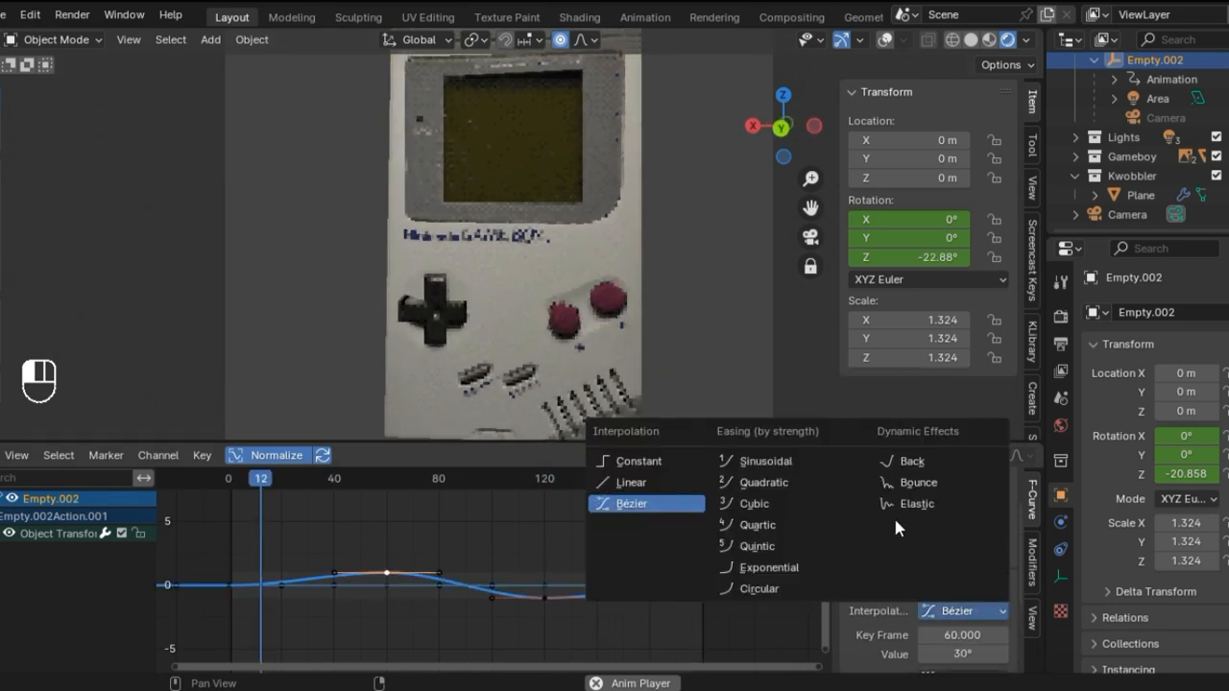
{"action": "left_click", "coordinate": [638, 482]}
{"action": "left_click", "coordinate": [561, 600]}
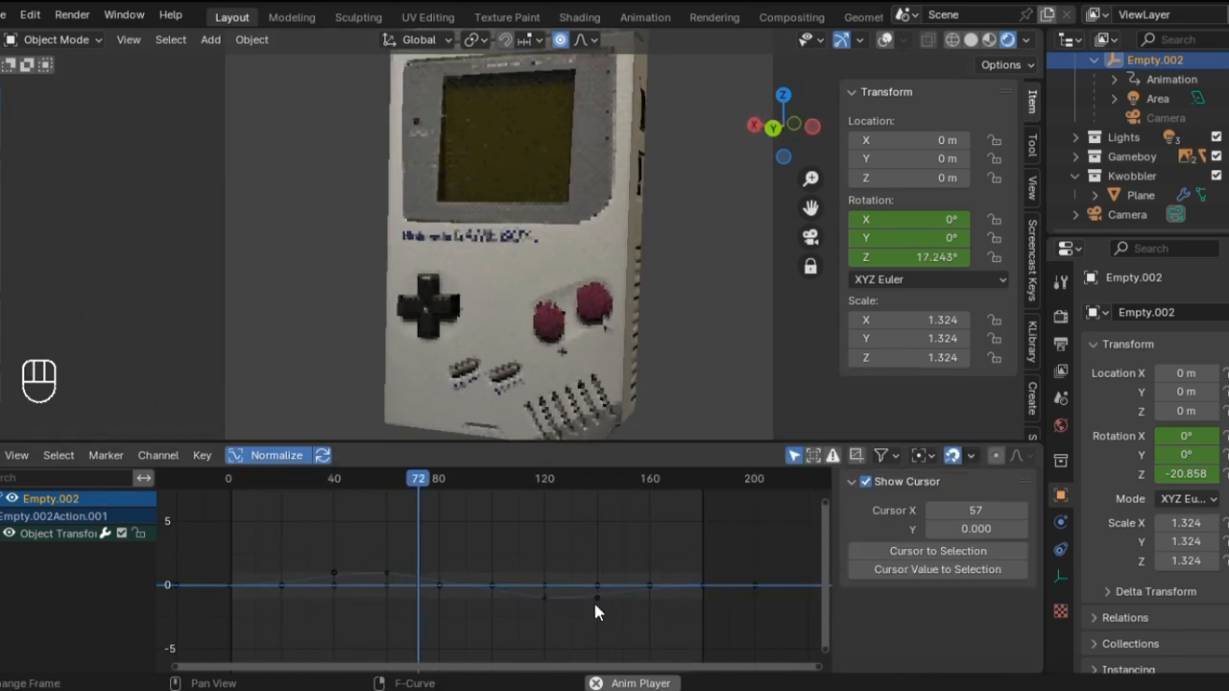
{"action": "left_click", "coordinate": [595, 598]}
{"action": "scroll", "coordinate": [954, 614], "scroll_direction": "down", "scroll_amount": 3}
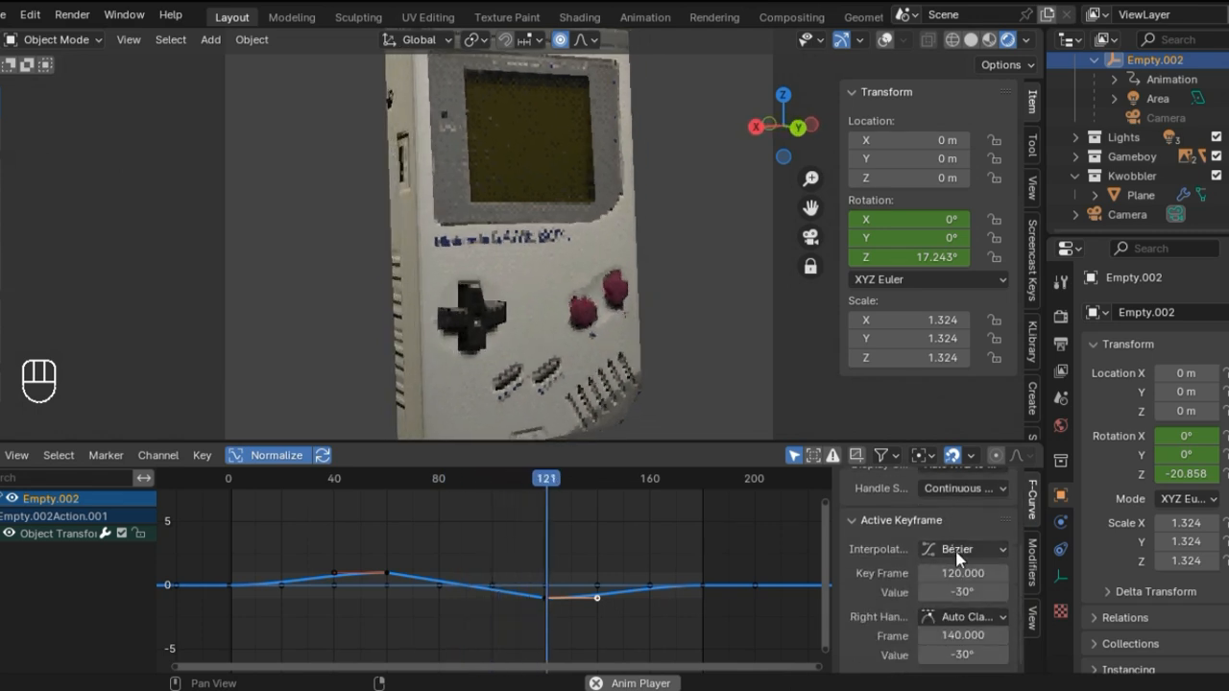
{"action": "left_click", "coordinate": [958, 549]}
{"action": "left_click", "coordinate": [641, 418]}
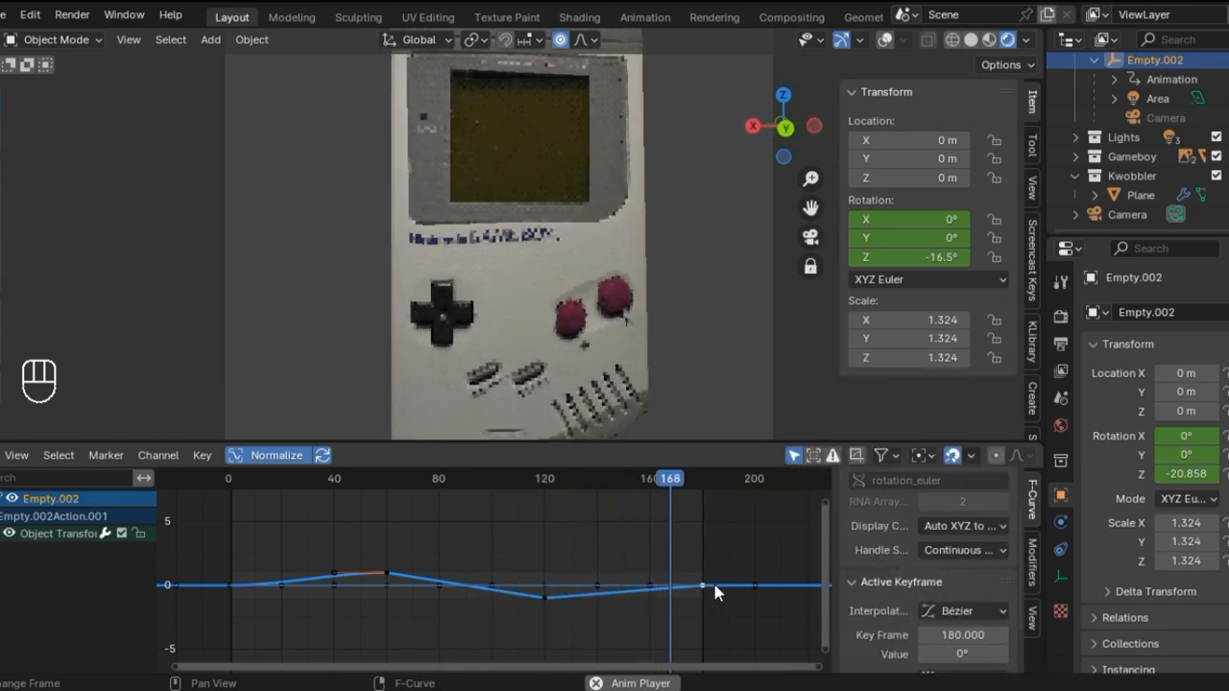
{"action": "left_click", "coordinate": [960, 611]}
{"action": "left_click", "coordinate": [642, 485]}
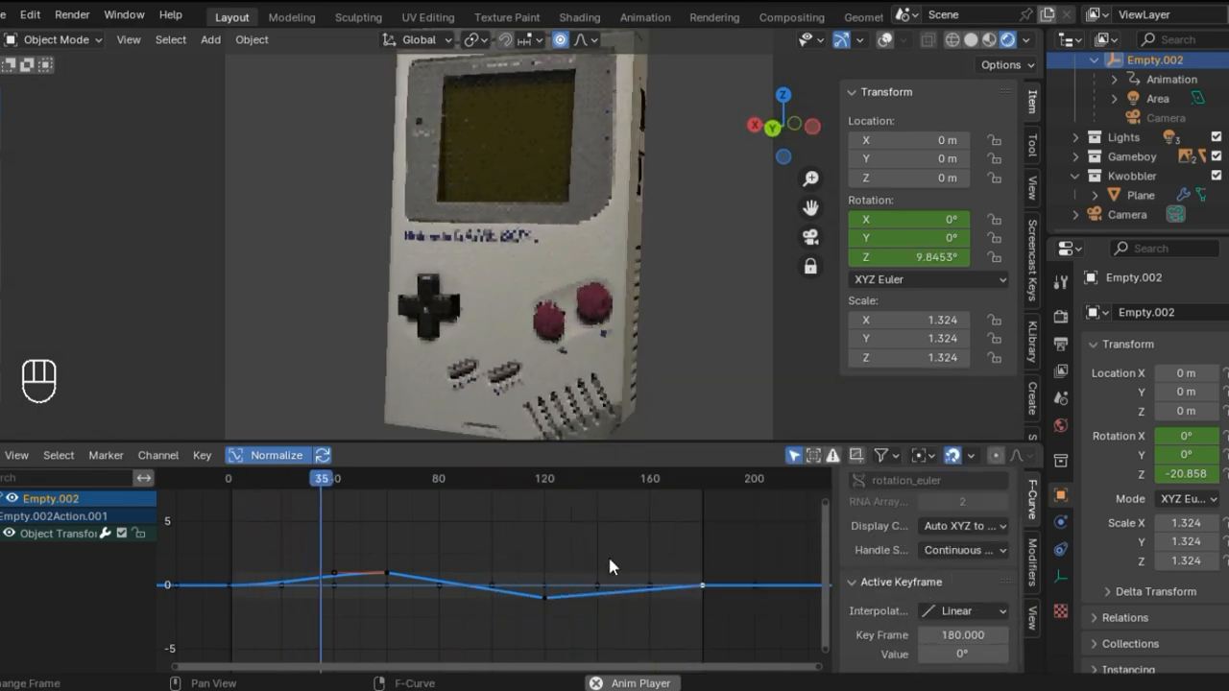
Step: Watch the camera animation with the Graph Editor shrunk, and enlarge the Graph Editor again
{"action": "left_click_drag", "start_coordinate": [722, 444], "coordinate": [708, 590]}
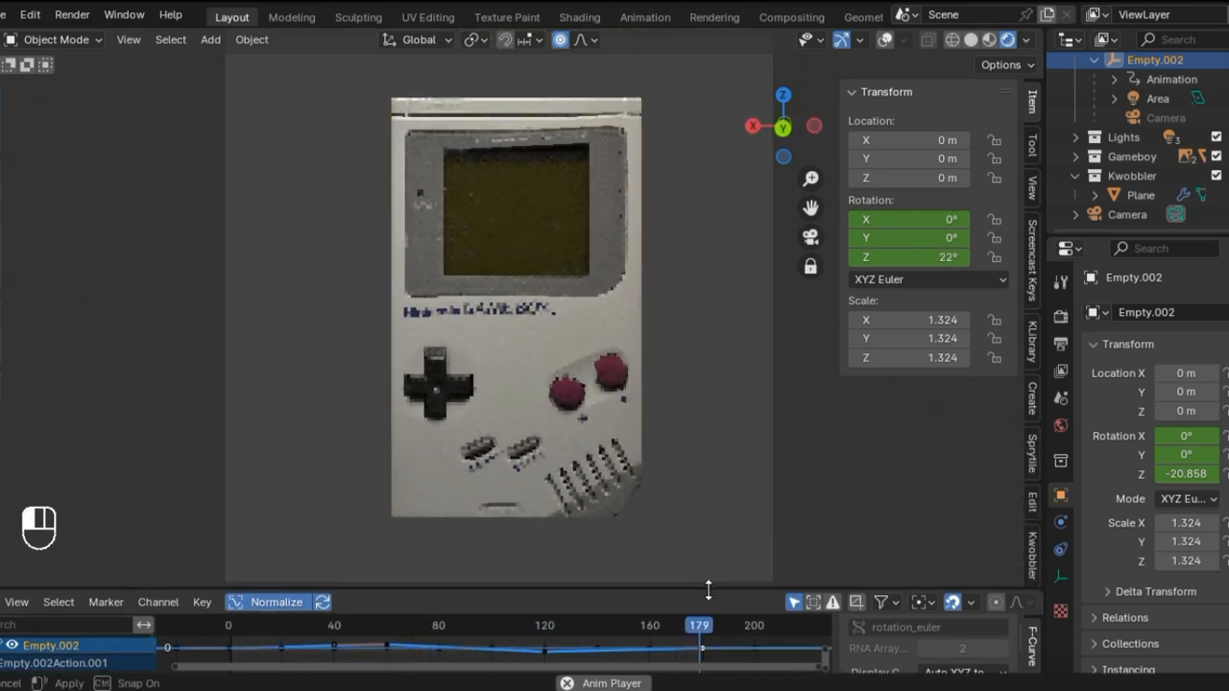
{"action": "left_click_drag", "start_coordinate": [708, 589], "coordinate": [718, 367]}
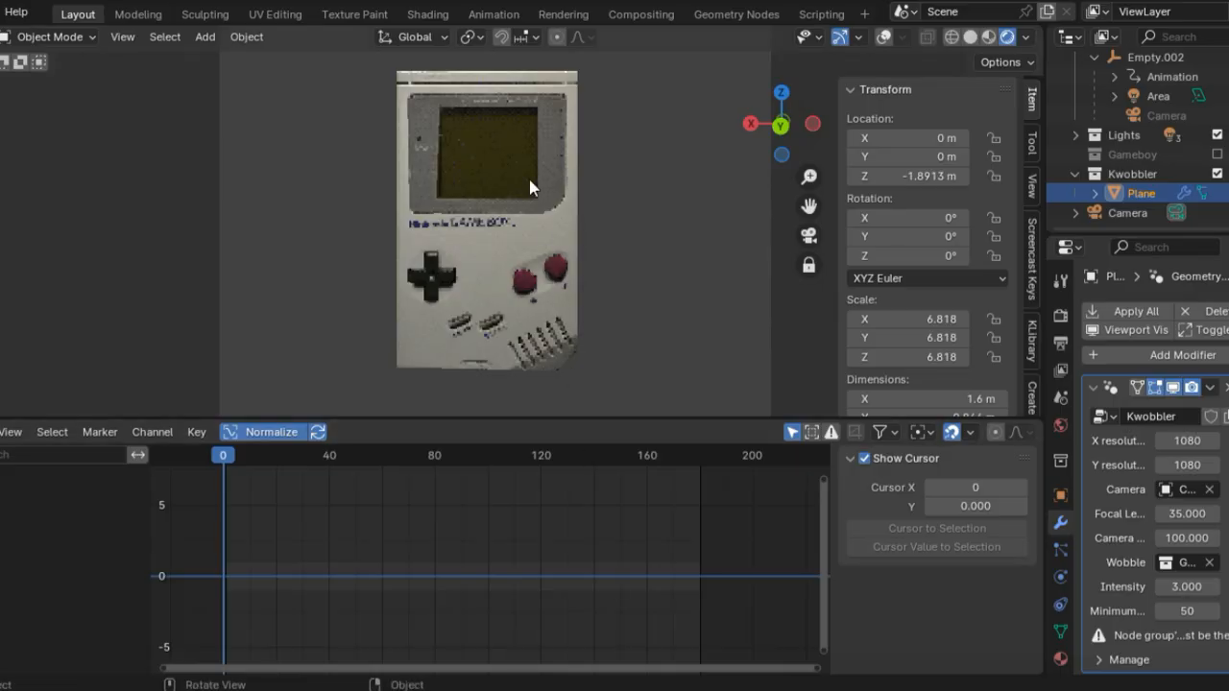
Step: Switch to the Compositing workspace, split the compositor area vertically, and turn the new half into a 3D Viewport
{"action": "left_click", "coordinate": [639, 13]}
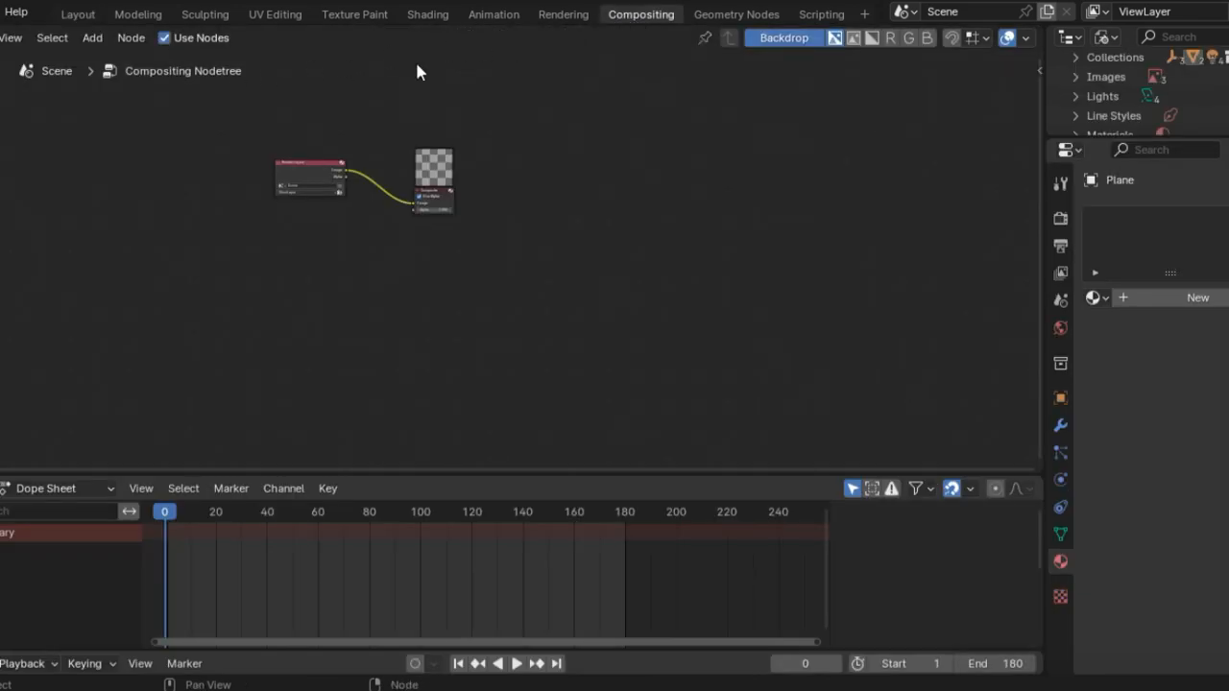
{"action": "left_click_drag", "start_coordinate": [1024, 37], "coordinate": [478, 75]}
{"action": "left_click", "coordinate": [501, 38]}
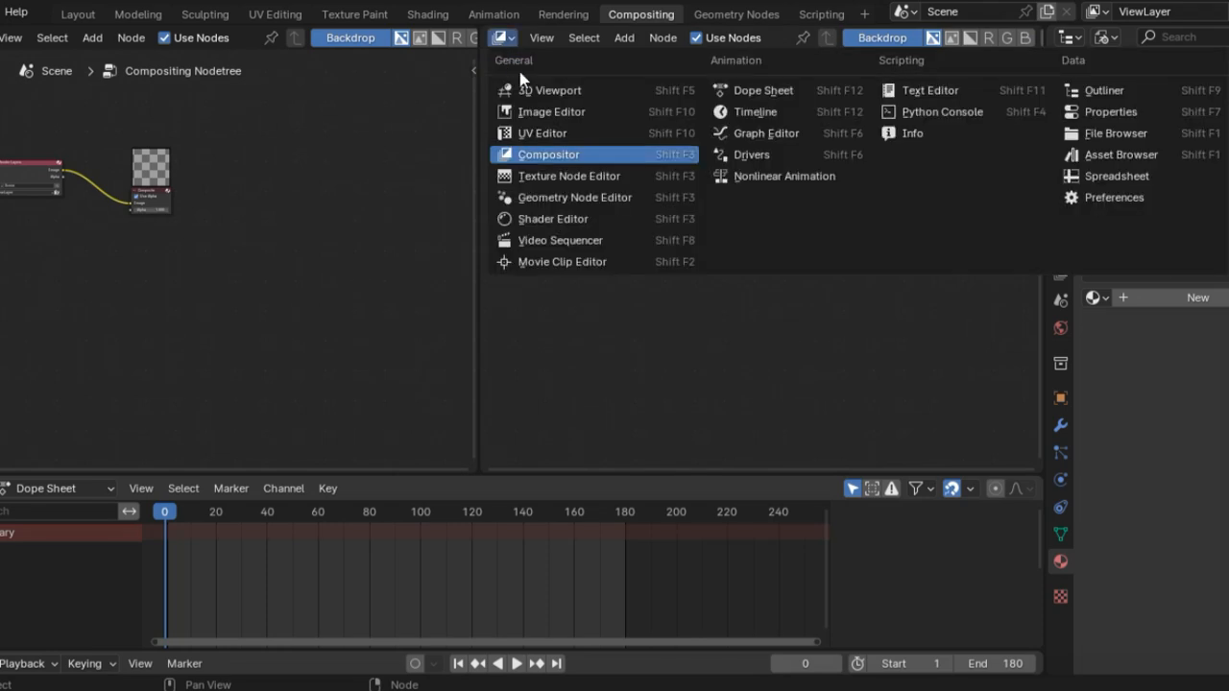
{"action": "left_click", "coordinate": [538, 90]}
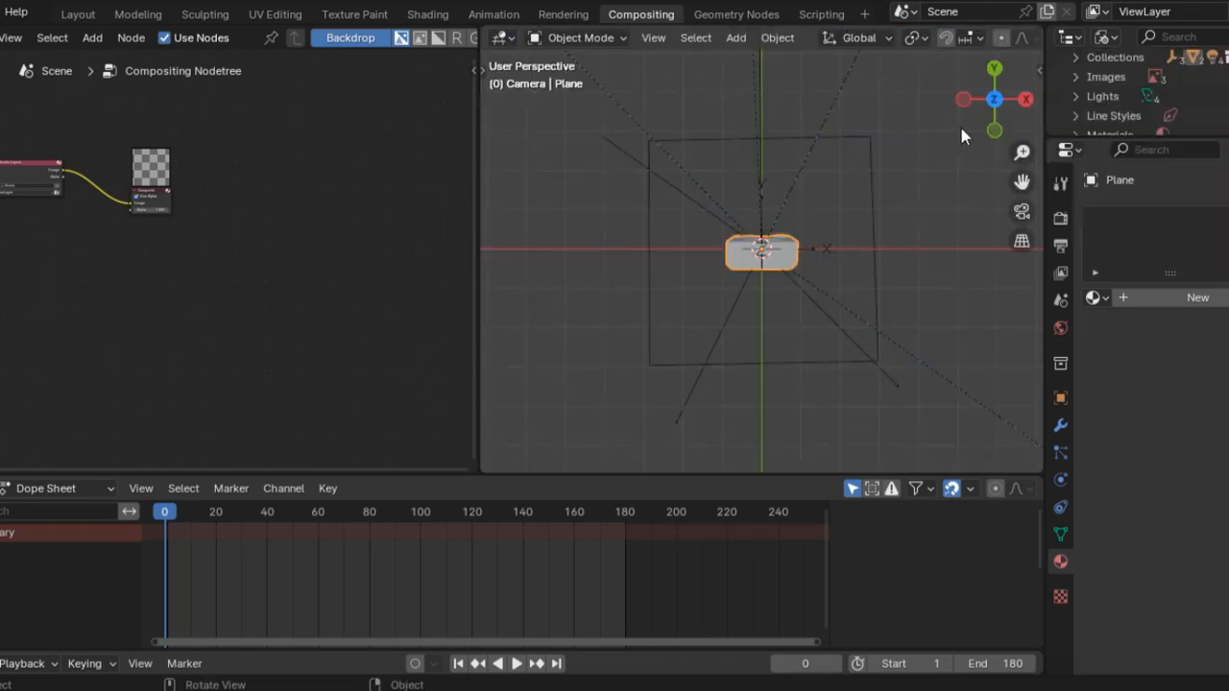
Step: Shade the new viewport in Material Preview and view the Game Boy's screen side in Back Orthographic
{"action": "left_click", "coordinate": [994, 131]}
{"action": "scroll", "coordinate": [968, 35], "scroll_direction": "right", "scroll_amount": 5}
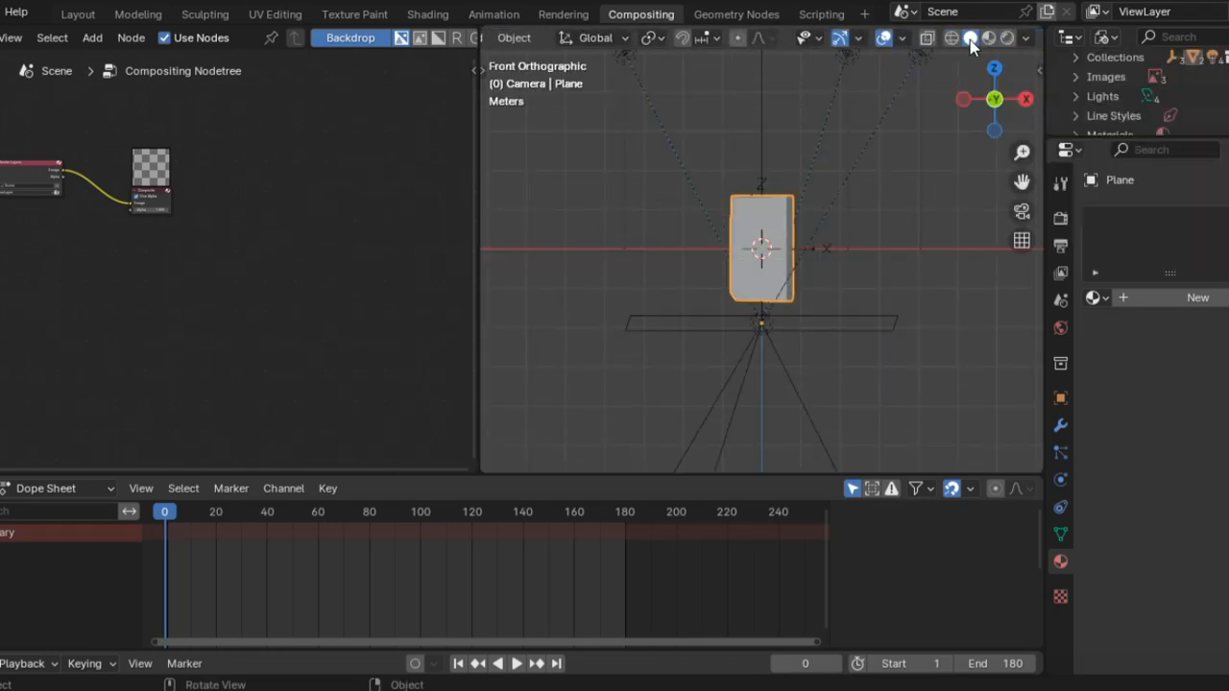
{"action": "left_click", "coordinate": [990, 39]}
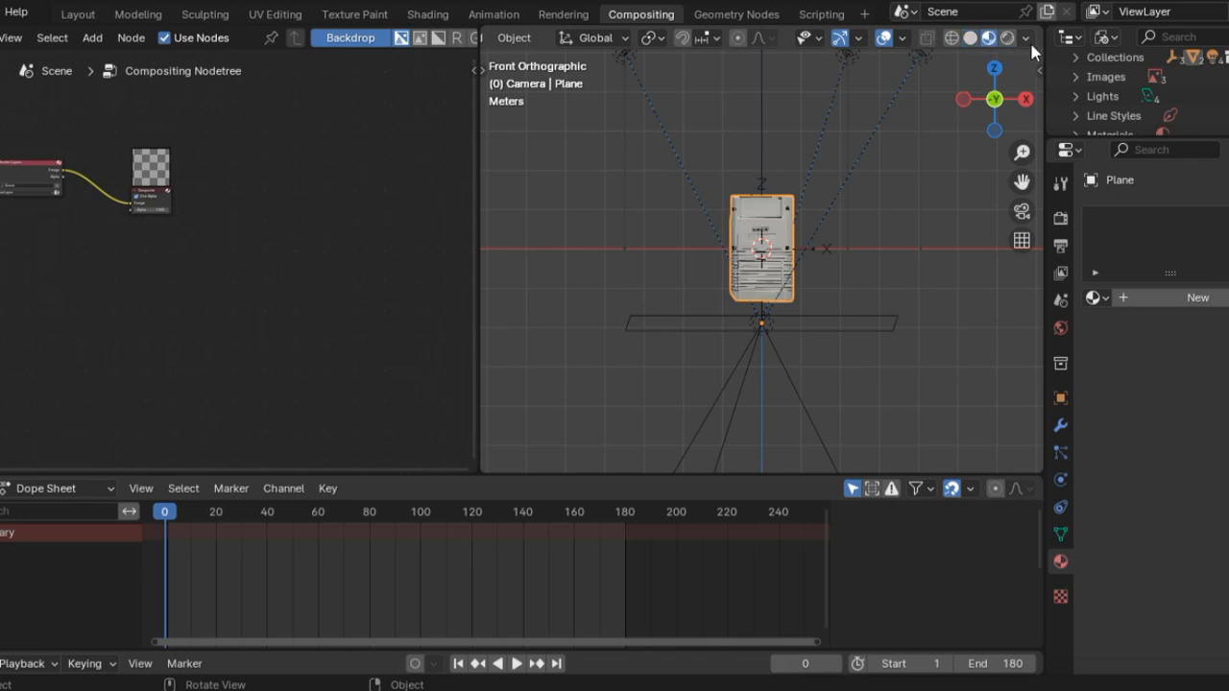
{"action": "mouse_move", "coordinate": [973, 108]}
{"action": "left_mouse_down"}
{"action": "mouse_move", "coordinate": [961, 100]}
{"action": "mouse_move", "coordinate": [972, 100]}
{"action": "left_mouse_up"}
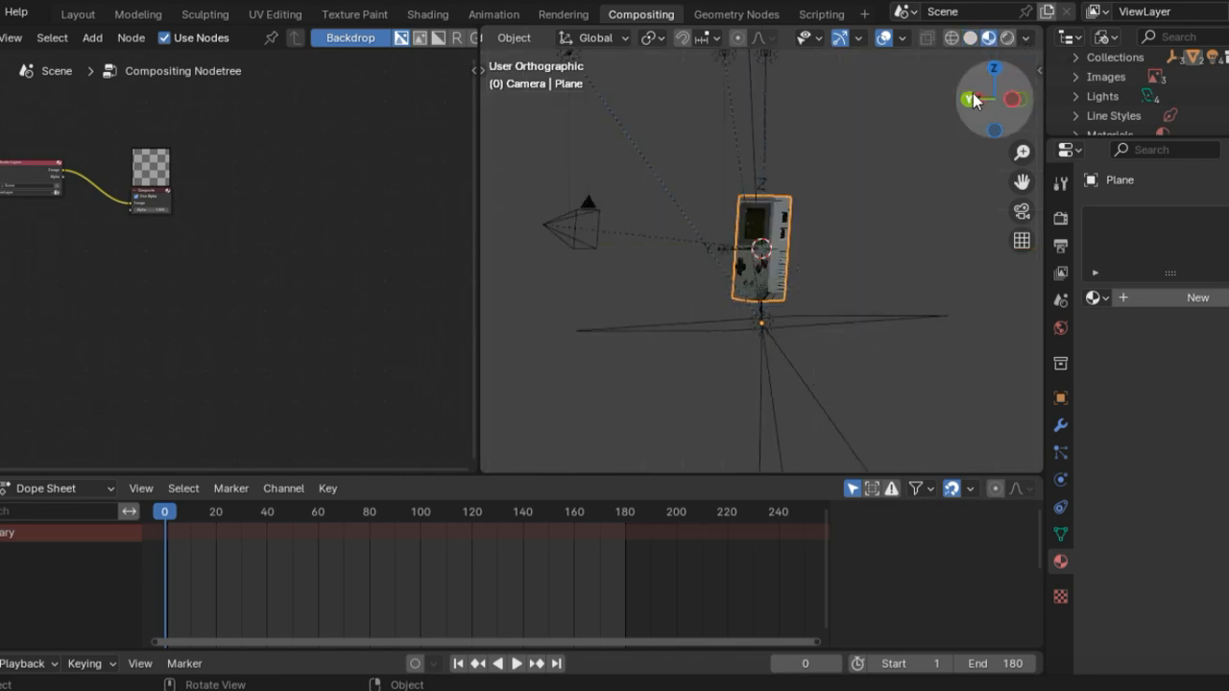
{"action": "left_click", "coordinate": [968, 99]}
Step: Check the Viewport Shading compositor options and show the Game Boy enlarged through the camera view
{"action": "left_click", "coordinate": [1025, 35]}
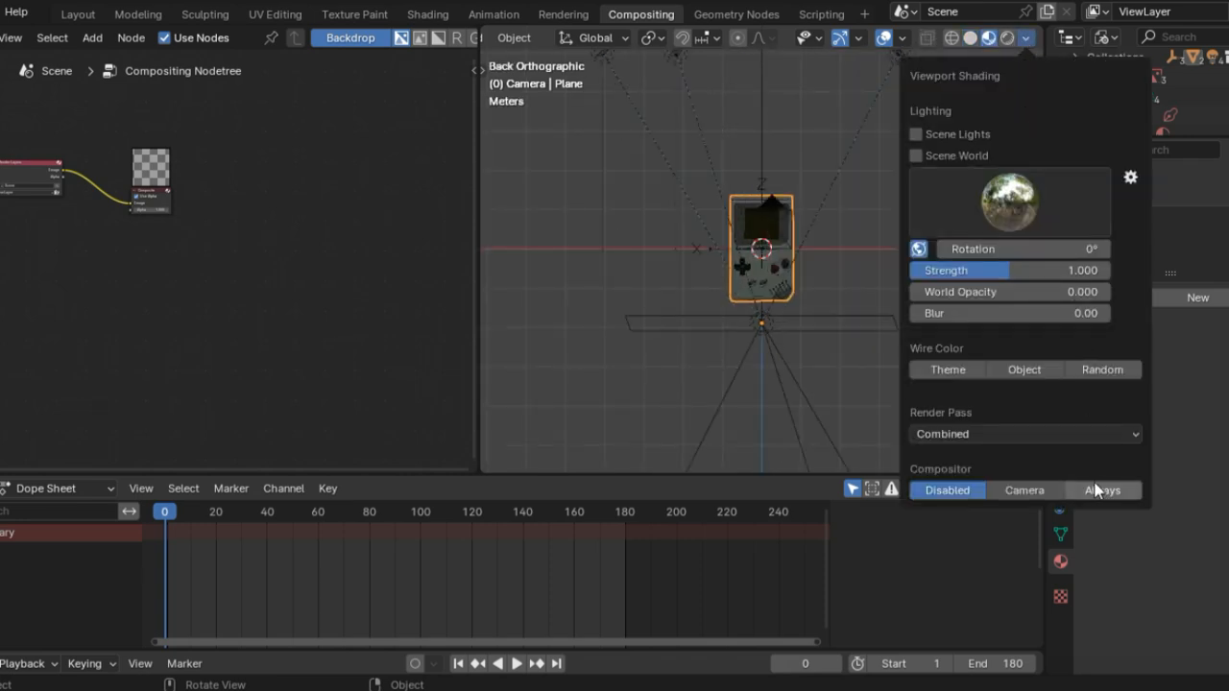
{"action": "left_click", "coordinate": [798, 311]}
{"action": "scroll", "coordinate": [859, 281], "scroll_direction": "up", "scroll_amount": 6}
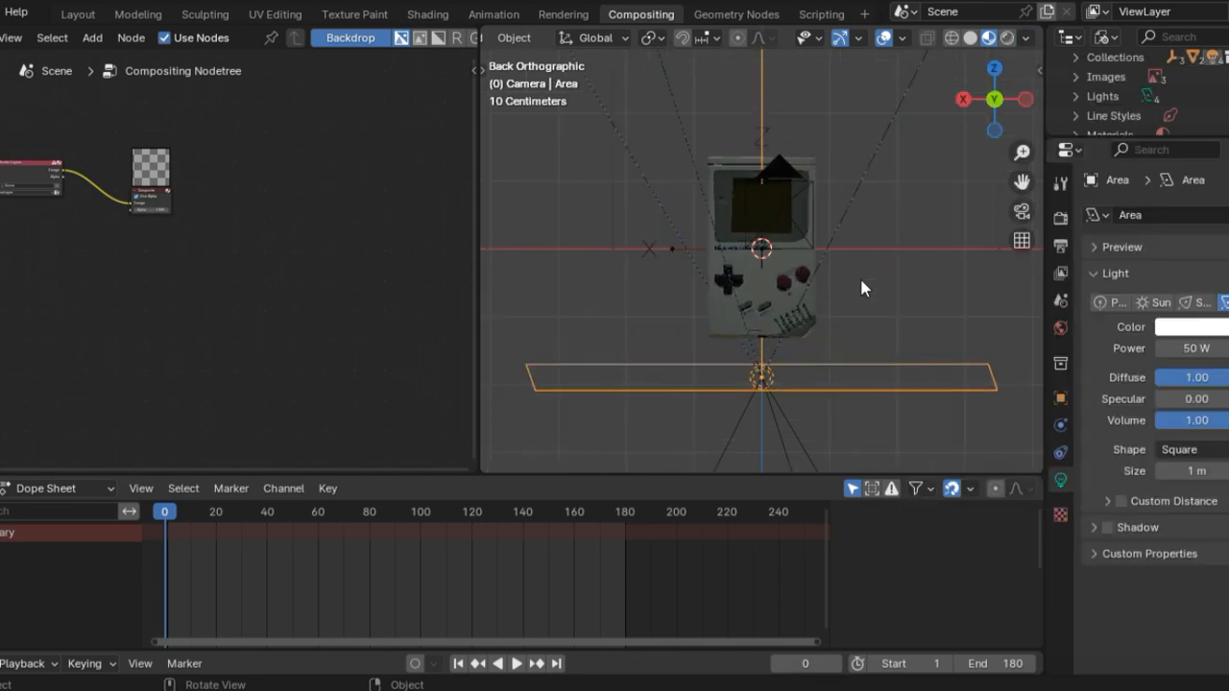
{"action": "key", "text": "KP_0"}
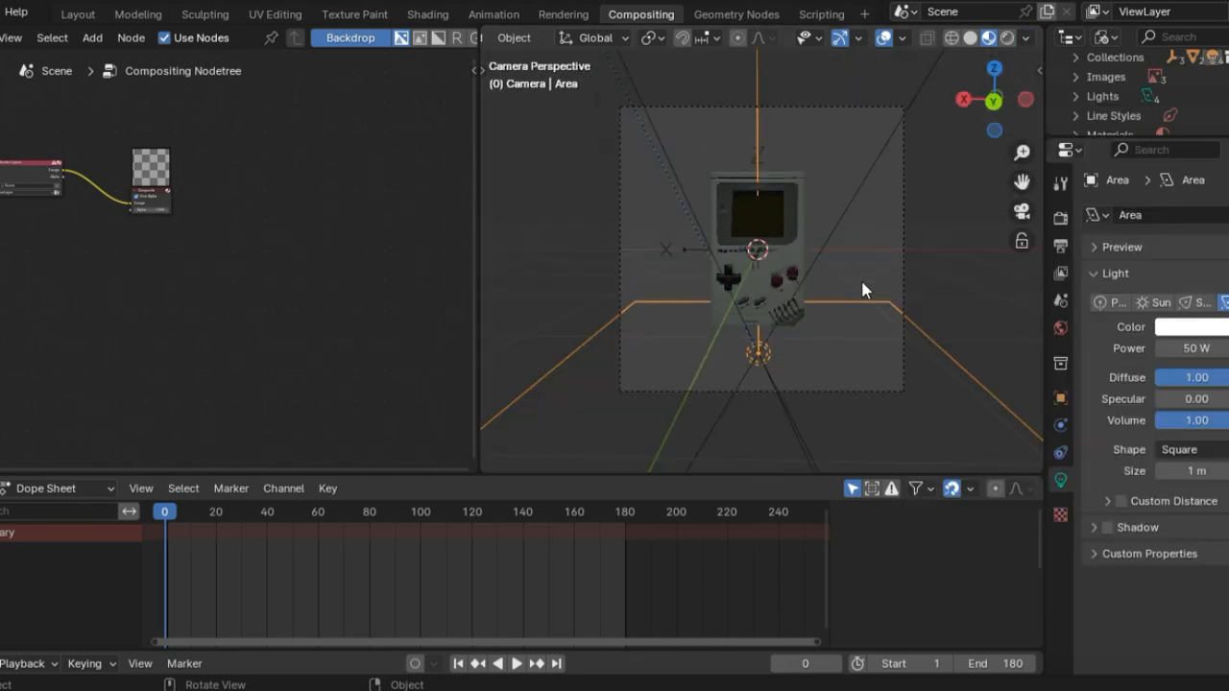
{"action": "scroll", "coordinate": [862, 276], "scroll_direction": "up", "scroll_amount": 3}
{"action": "scroll", "coordinate": [867, 281], "scroll_direction": "up", "scroll_amount": 2}
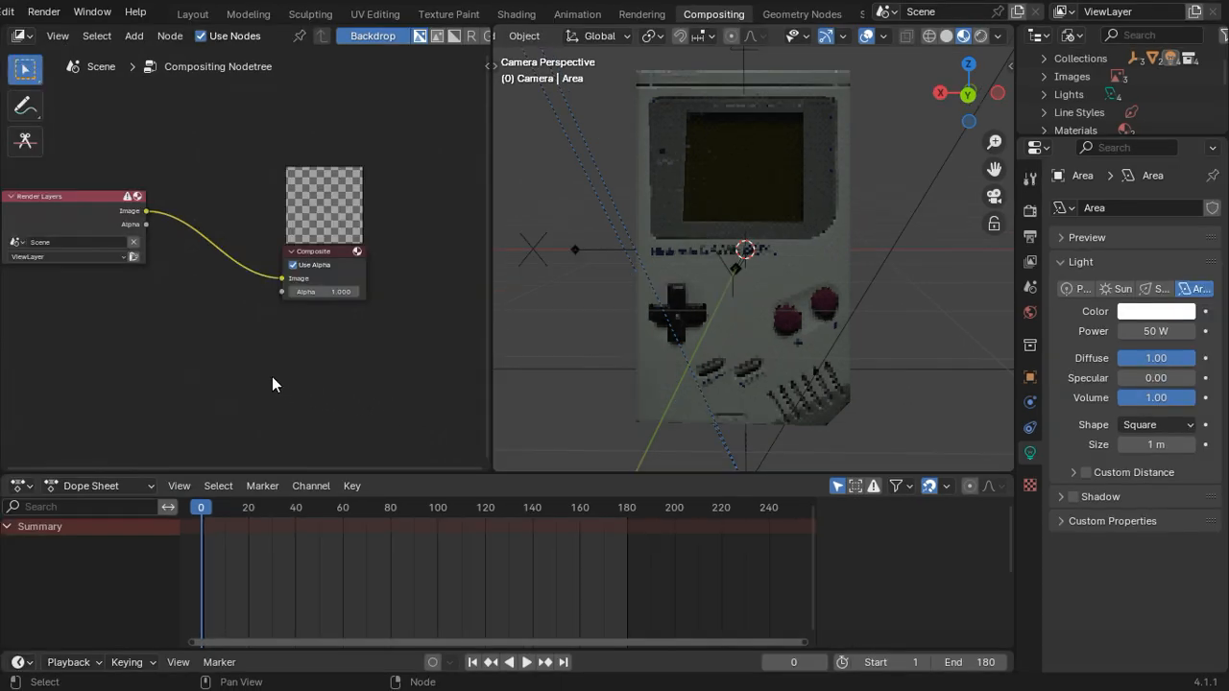
Step: Add a Transform Scale node on the image link between the Render Layers and Composite nodes
{"action": "key", "text": "shift+a"}
{"action": "left_click", "coordinate": [242, 366]}
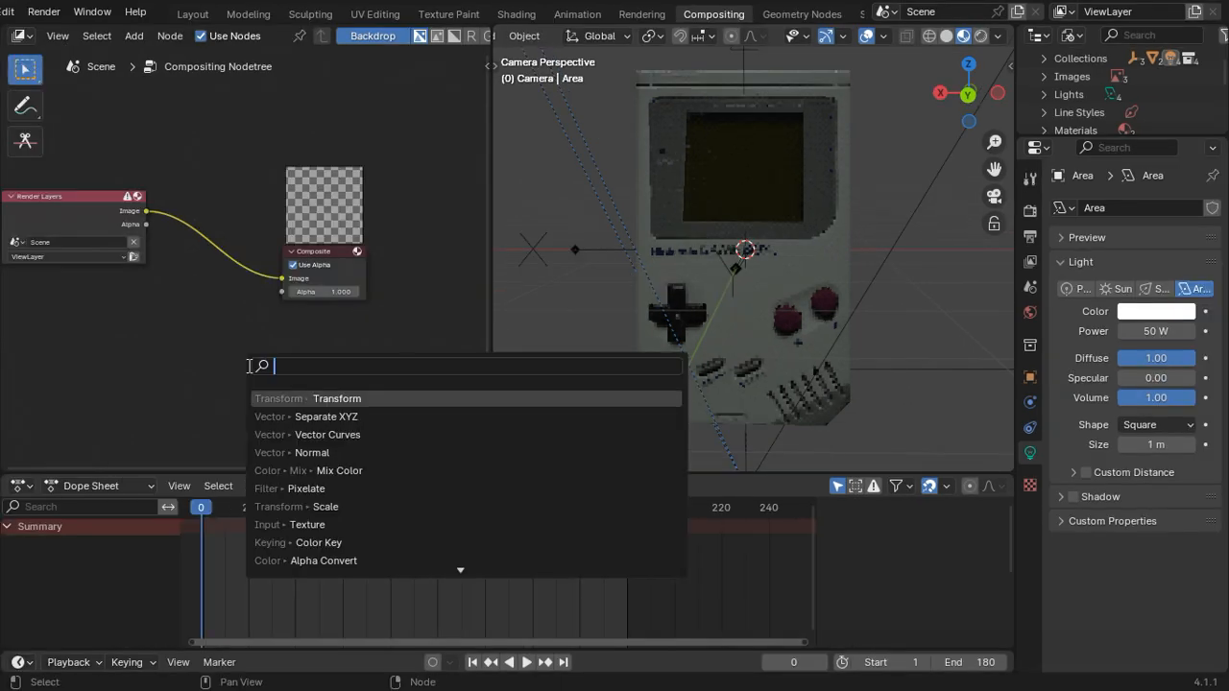
{"action": "type", "text": "transform Sc"}
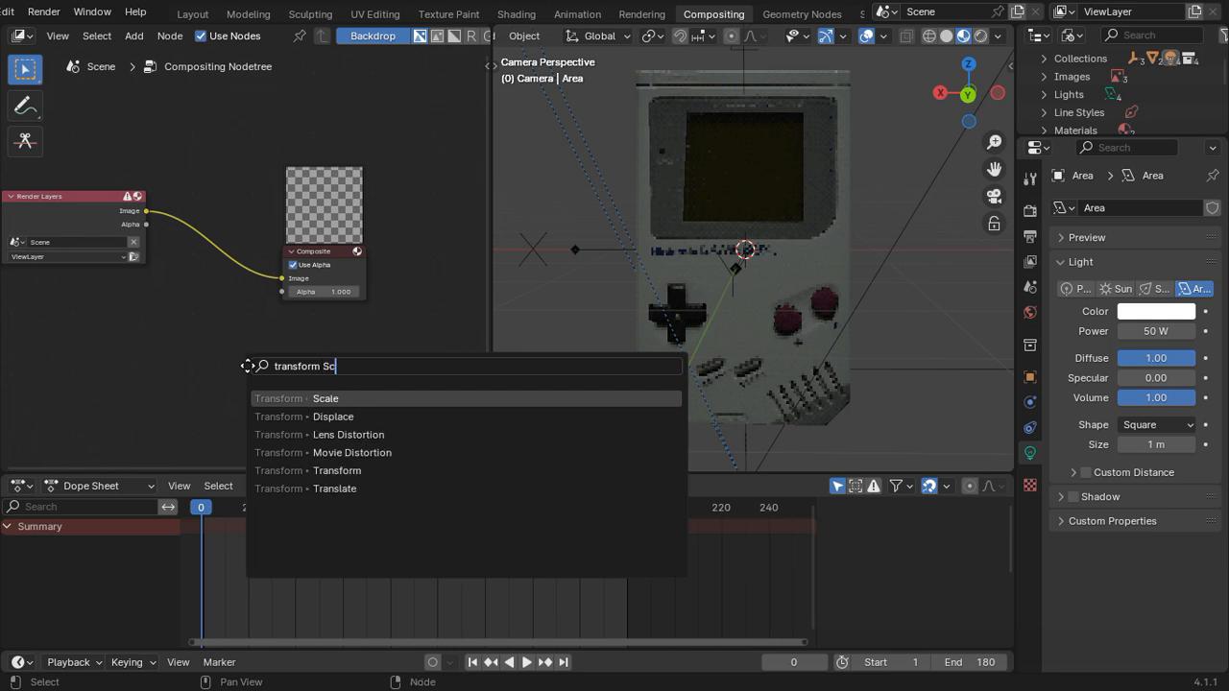
{"action": "key", "text": "Return"}
{"action": "left_click", "coordinate": [236, 245]}
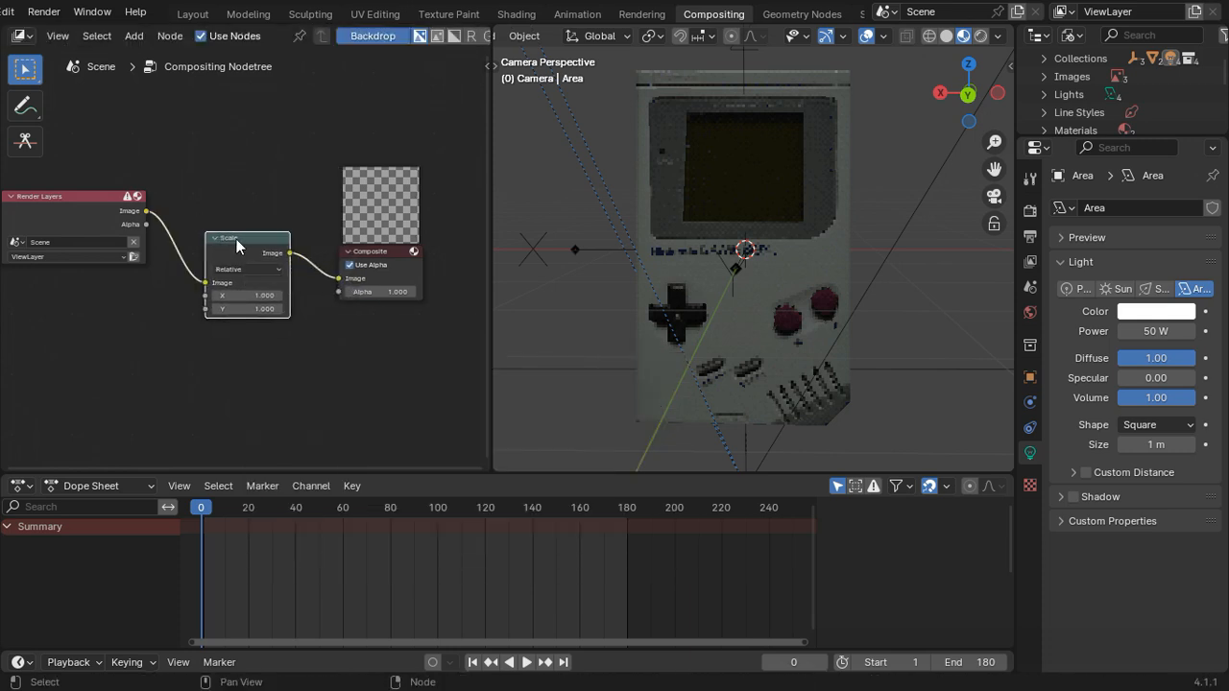
Step: Duplicate the Scale node and insert the copy on the link between the first Scale node and the Composite node
{"action": "scroll", "coordinate": [240, 245], "scroll_direction": "up", "scroll_amount": 1}
{"action": "middle_click_drag", "start_coordinate": [293, 301], "coordinate": [253, 309]}
{"action": "key", "text": "shift+d"}
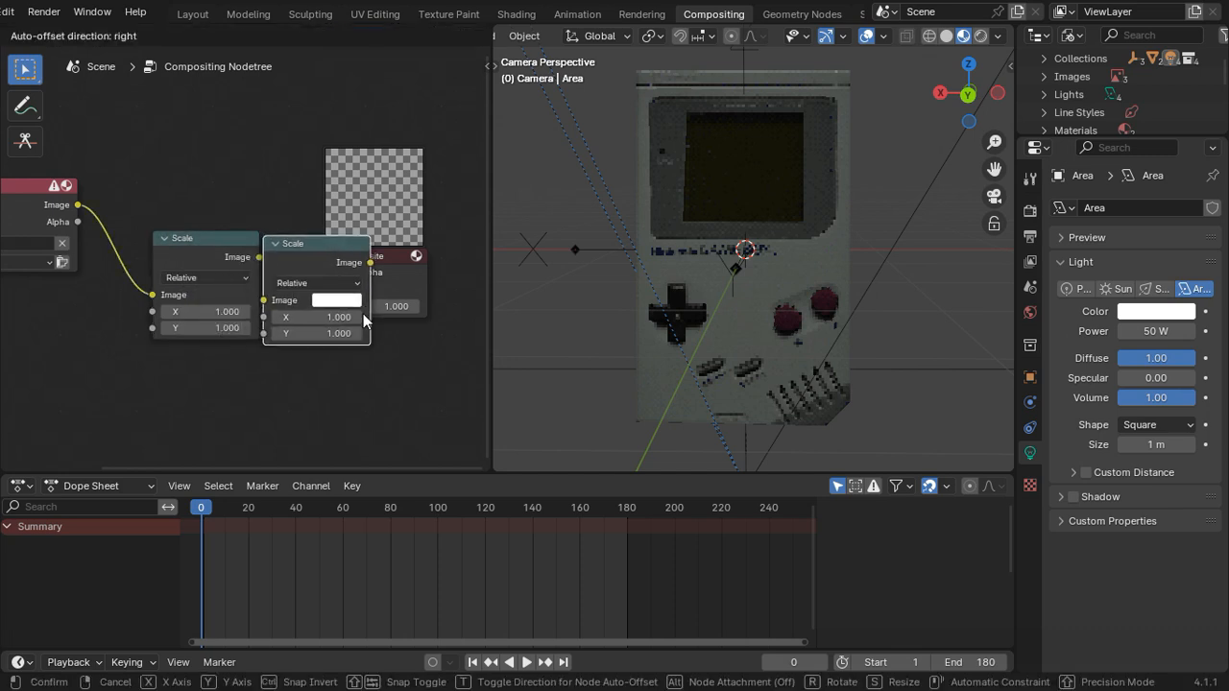
{"action": "left_click", "coordinate": [363, 320]}
{"action": "scroll", "coordinate": [329, 343], "scroll_direction": "down", "scroll_amount": 3}
{"action": "middle_click_drag", "start_coordinate": [212, 354], "coordinate": [286, 347]}
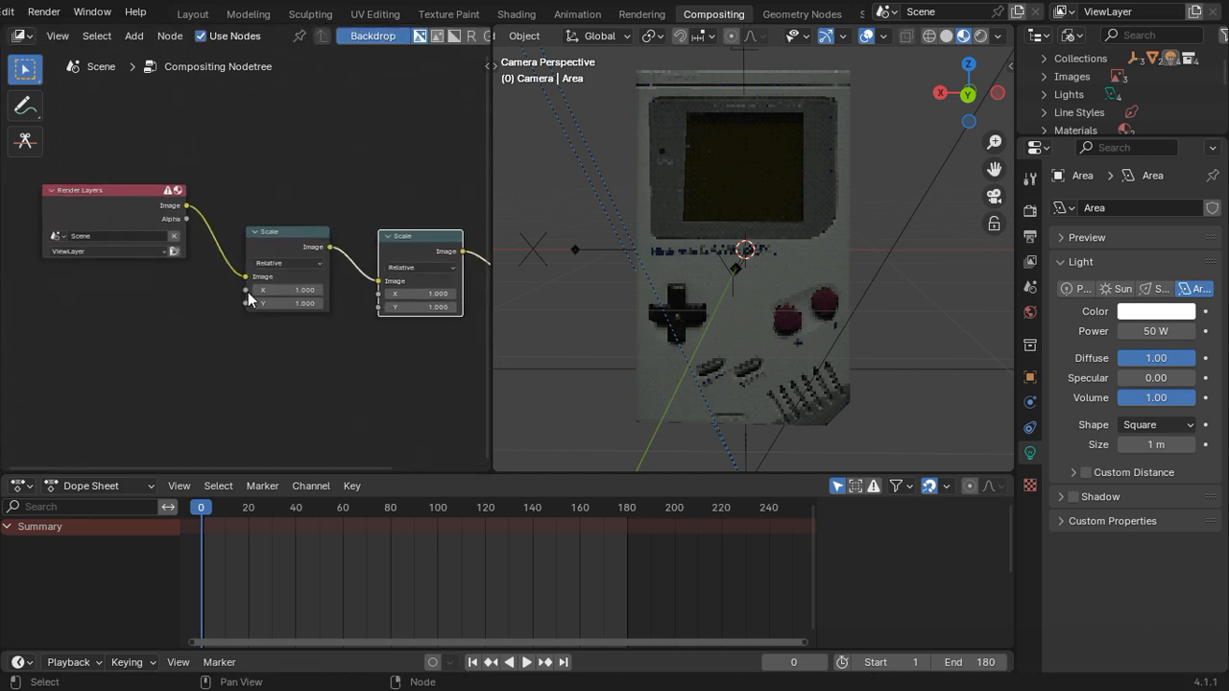
Step: Add a Value node and connect it to both the X and Y inputs of the first Scale node
{"action": "left_click_drag", "start_coordinate": [173, 369], "coordinate": [181, 371]}
{"action": "type", "text": "va"}
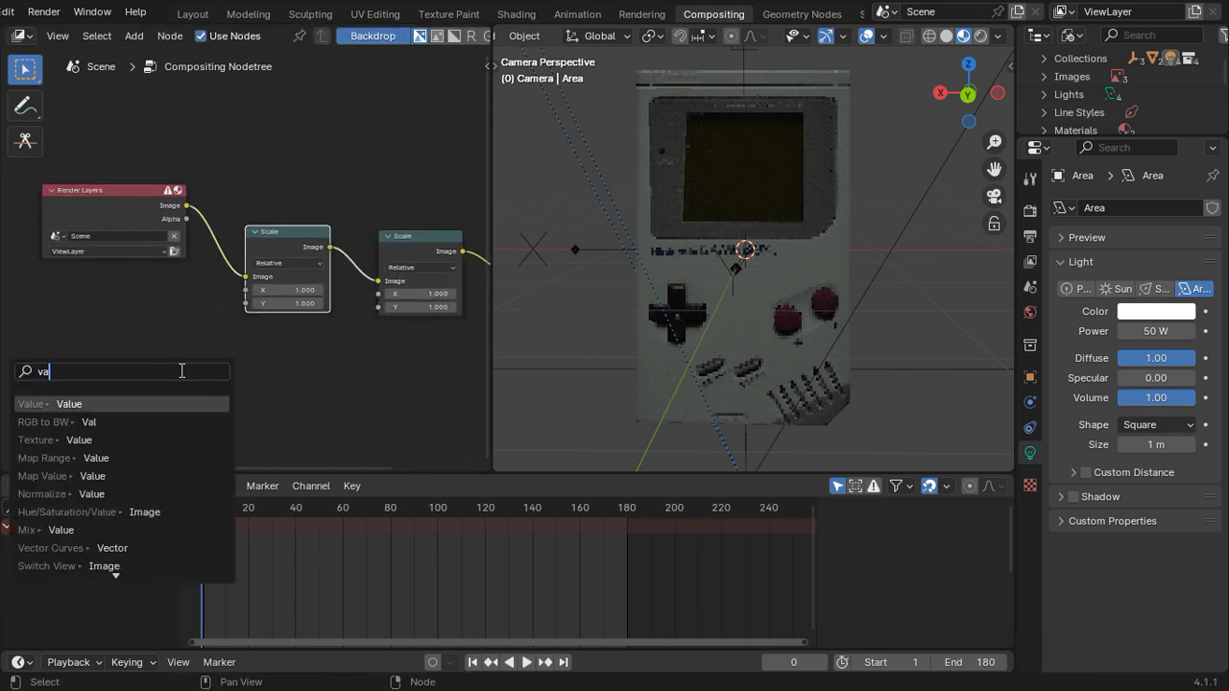
{"action": "type", "text": "luie"}
{"action": "key", "text": "BackSpace"}
{"action": "key", "text": "BackSpace"}
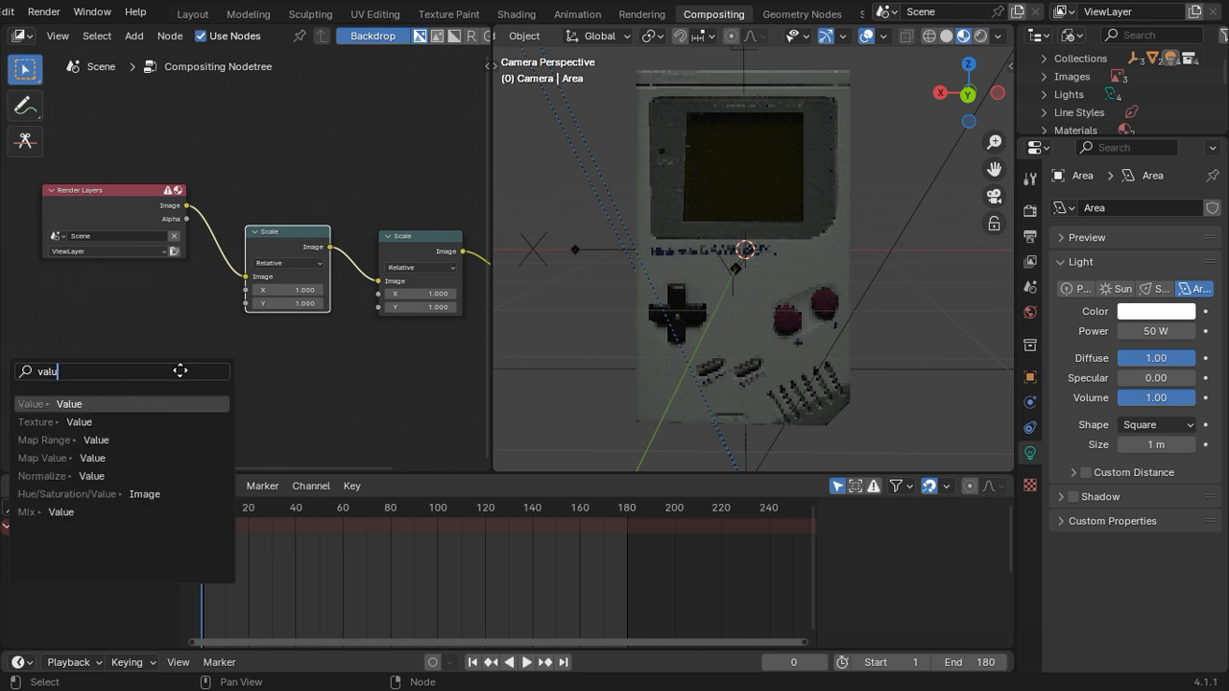
{"action": "key", "text": "Return"}
{"action": "left_click", "coordinate": [207, 335]}
{"action": "scroll", "coordinate": [207, 335], "scroll_direction": "up", "scroll_amount": 1}
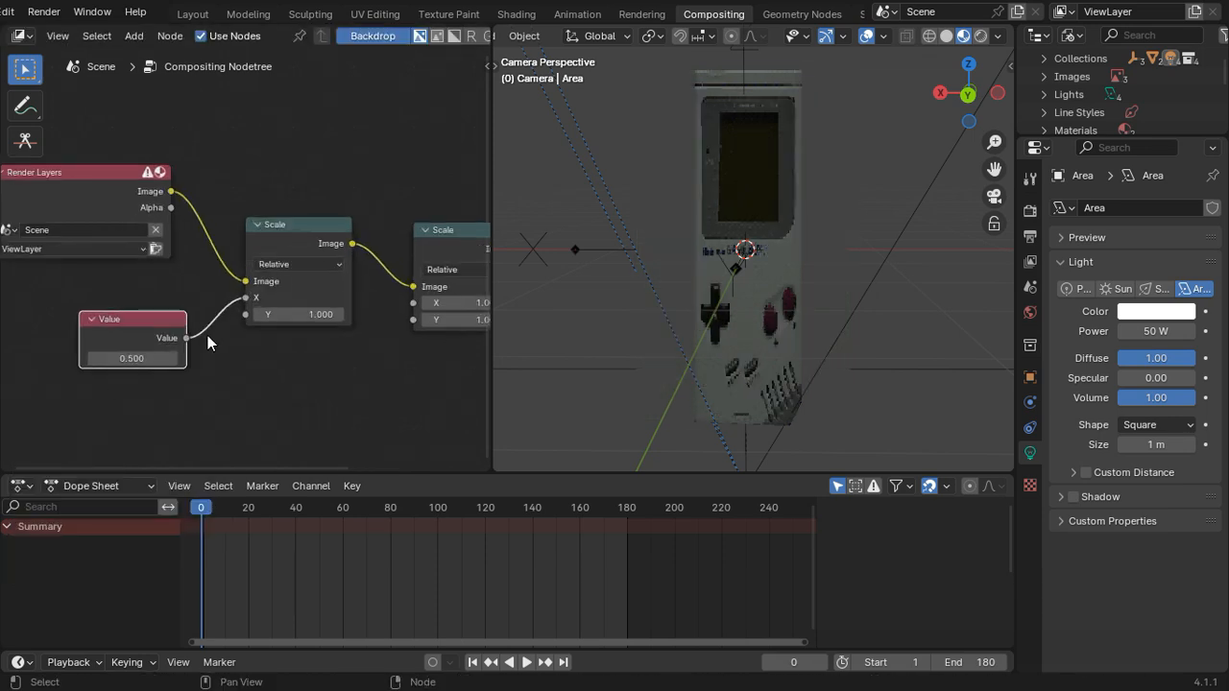
{"action": "left_click_drag", "start_coordinate": [241, 321], "coordinate": [194, 344]}
{"action": "middle_click_drag", "start_coordinate": [194, 345], "coordinate": [113, 319]}
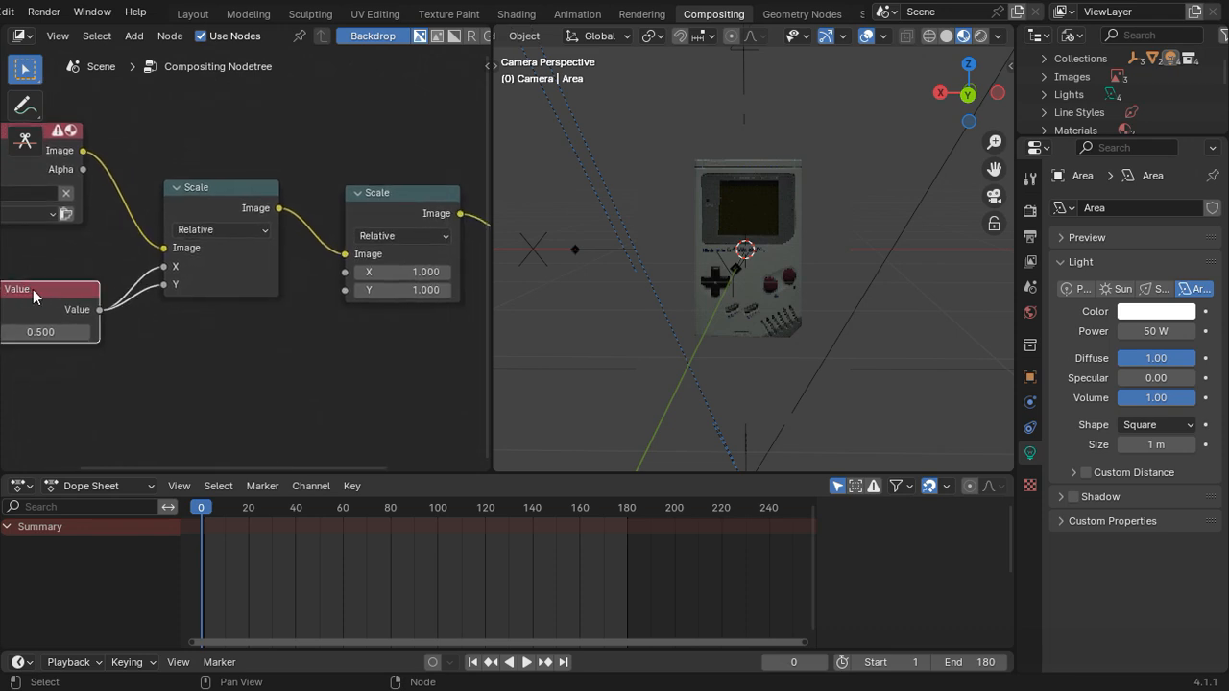
Step: Duplicate the Value node and connect the copy to the X and Y inputs of the second Scale node
{"action": "key", "text": "shift+d"}
{"action": "left_click", "coordinate": [221, 343]}
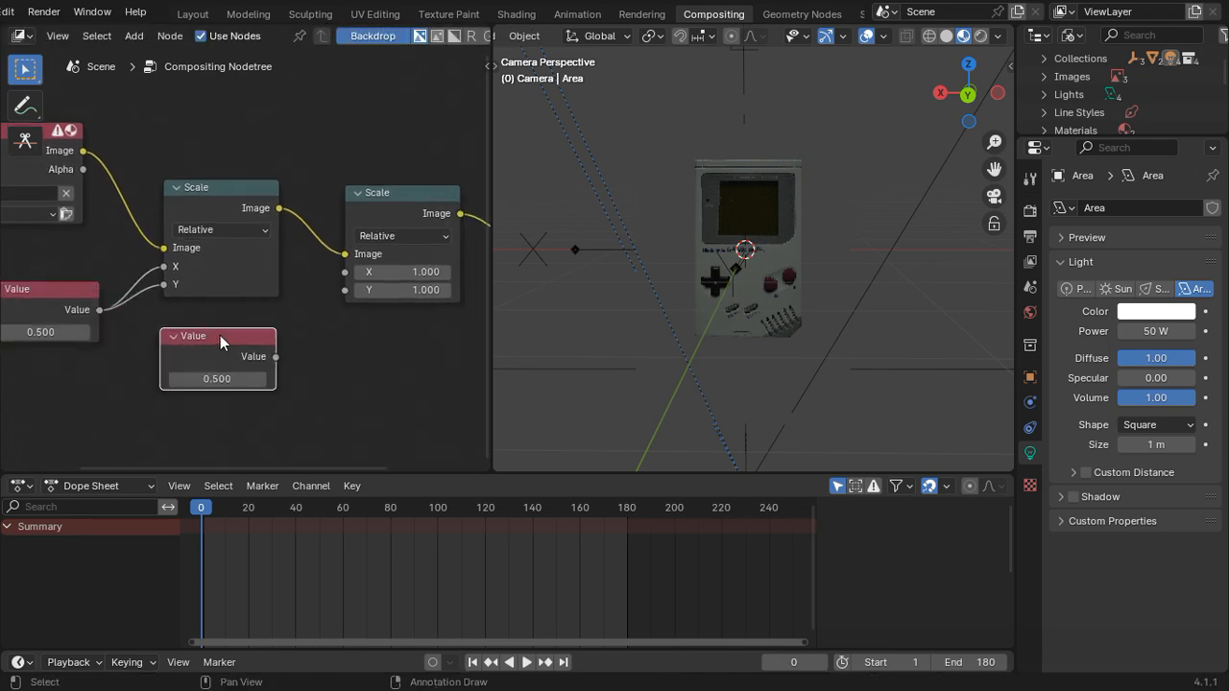
{"action": "left_click_drag", "start_coordinate": [277, 357], "coordinate": [279, 375]}
{"action": "scroll", "coordinate": [299, 366], "scroll_direction": "down", "scroll_amount": 2}
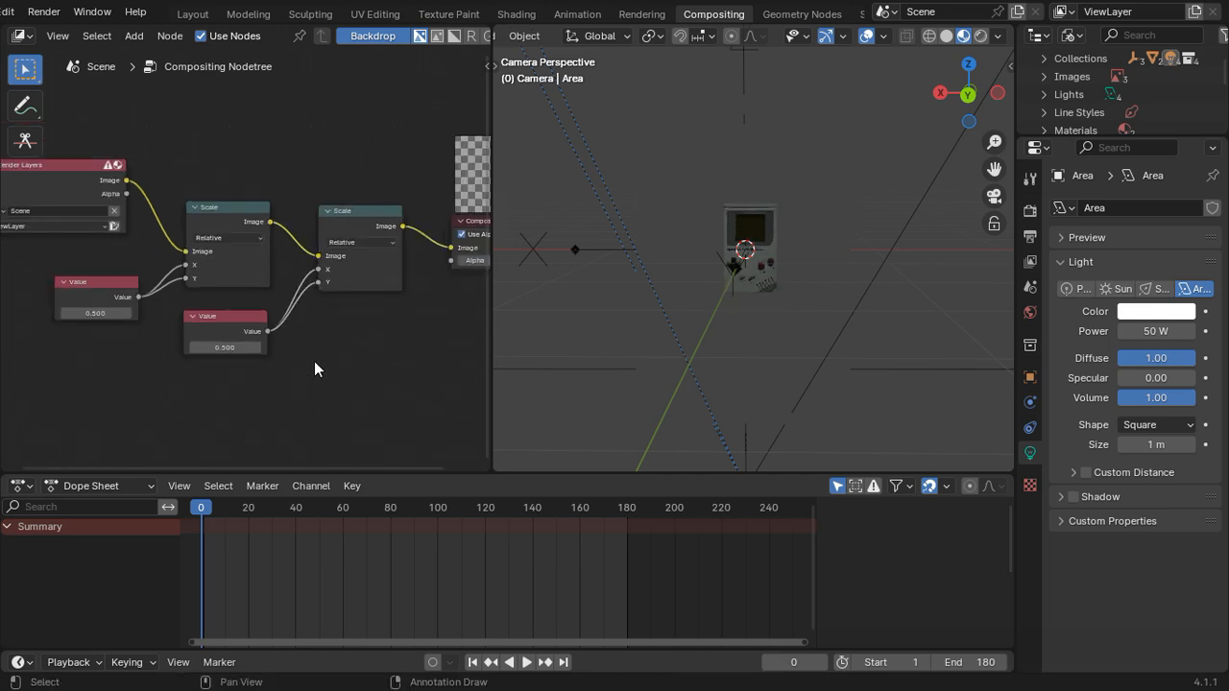
Step: Insert a Pixelate node between the two Scale nodes and move the second Value node below it
{"action": "middle_click_drag", "start_coordinate": [302, 365], "coordinate": [218, 408]}
{"action": "scroll", "coordinate": [221, 402], "scroll_direction": "down", "scroll_amount": 3}
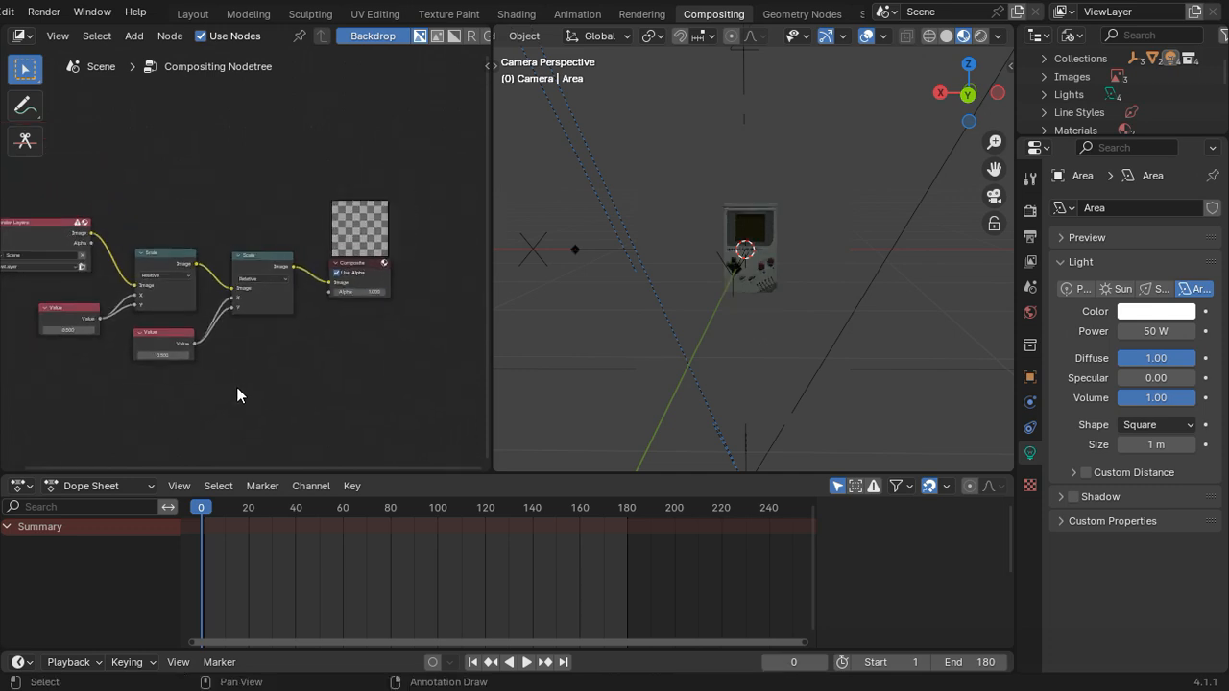
{"action": "key", "text": "shift+s"}
{"action": "key", "text": "shift+a"}
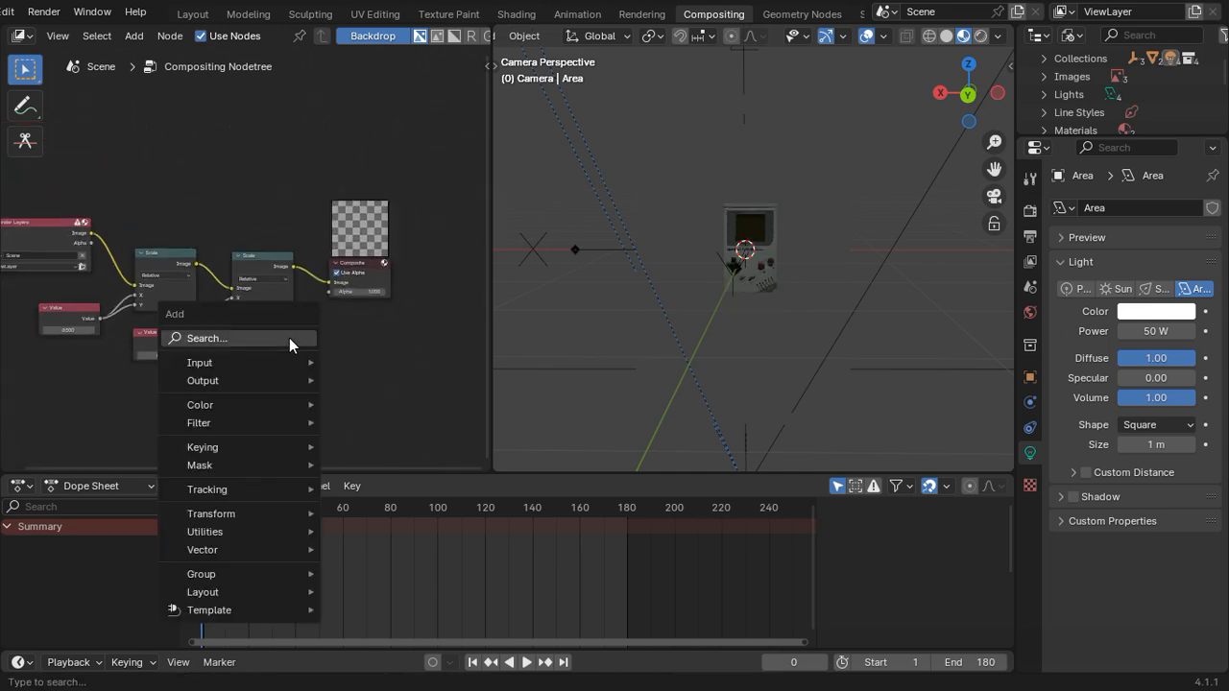
{"action": "type", "text": "pixel"}
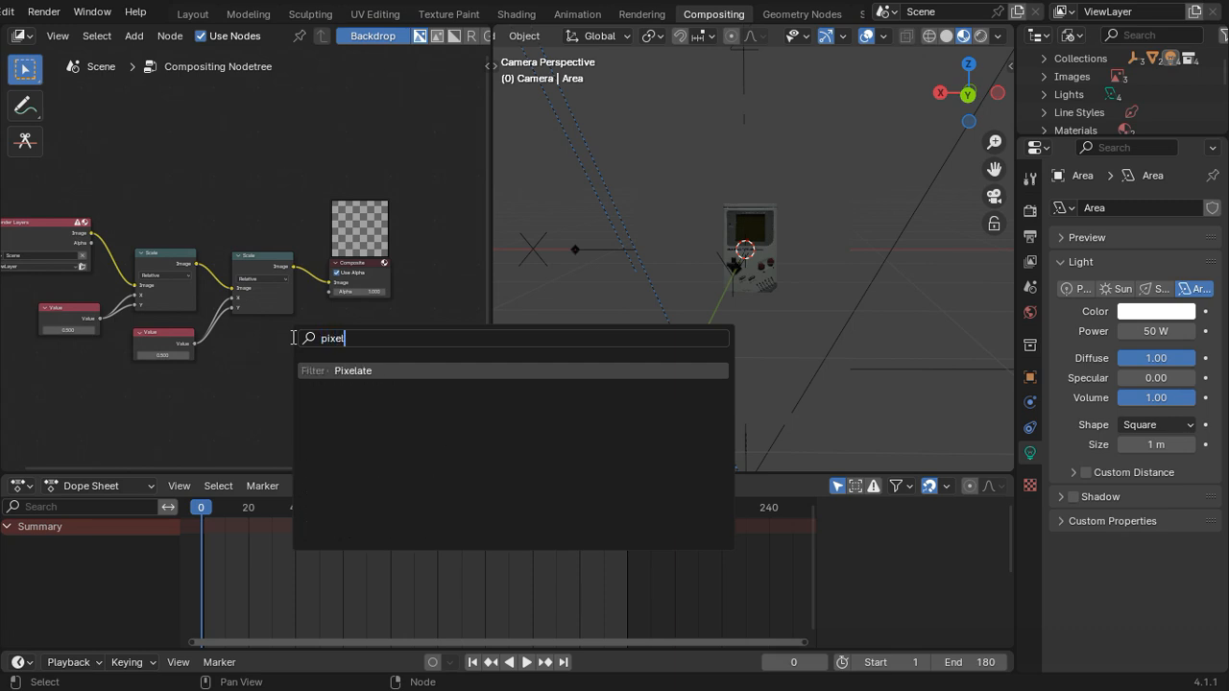
{"action": "key", "text": "Return"}
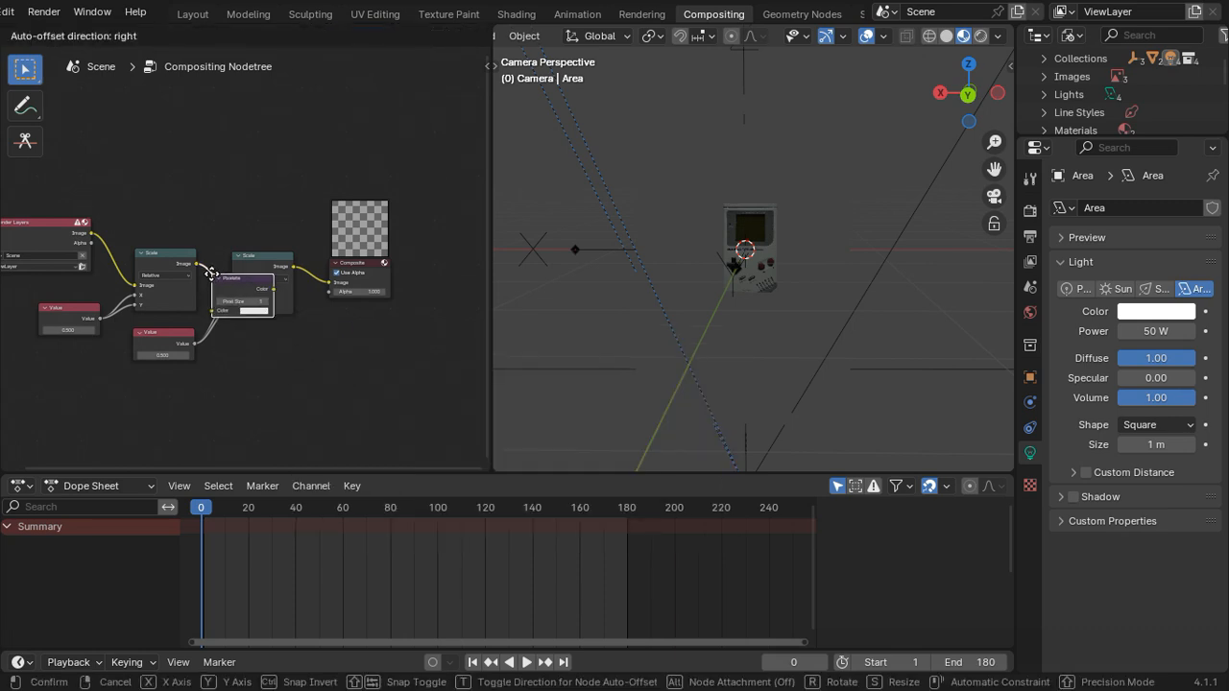
{"action": "left_click", "coordinate": [231, 276]}
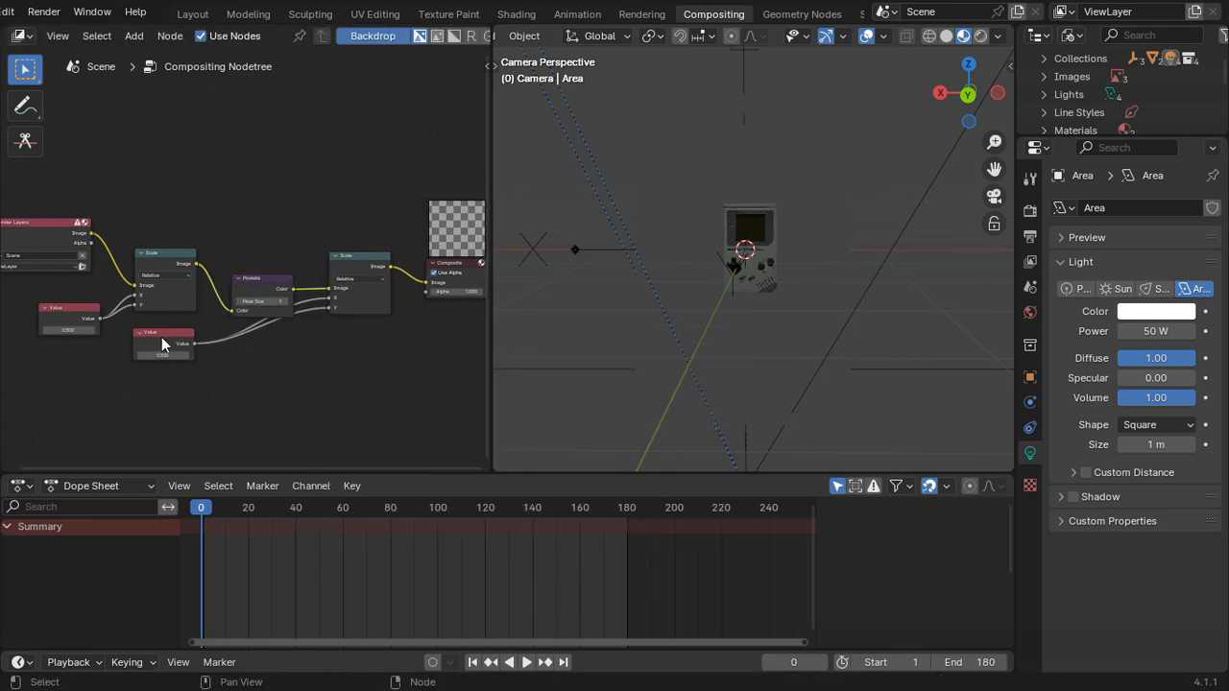
{"action": "left_click_drag", "start_coordinate": [161, 337], "coordinate": [273, 357]}
{"action": "left_click", "coordinate": [267, 378]}
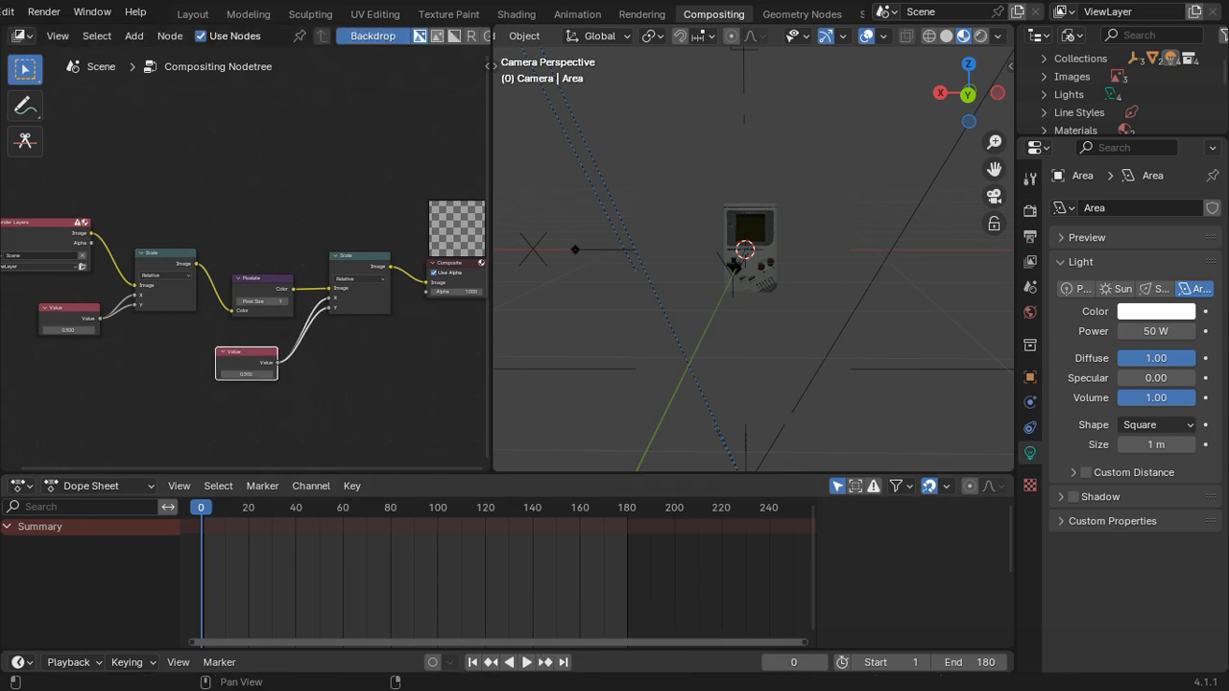
{"action": "scroll", "coordinate": [391, 374], "scroll_direction": "down", "scroll_amount": 2}
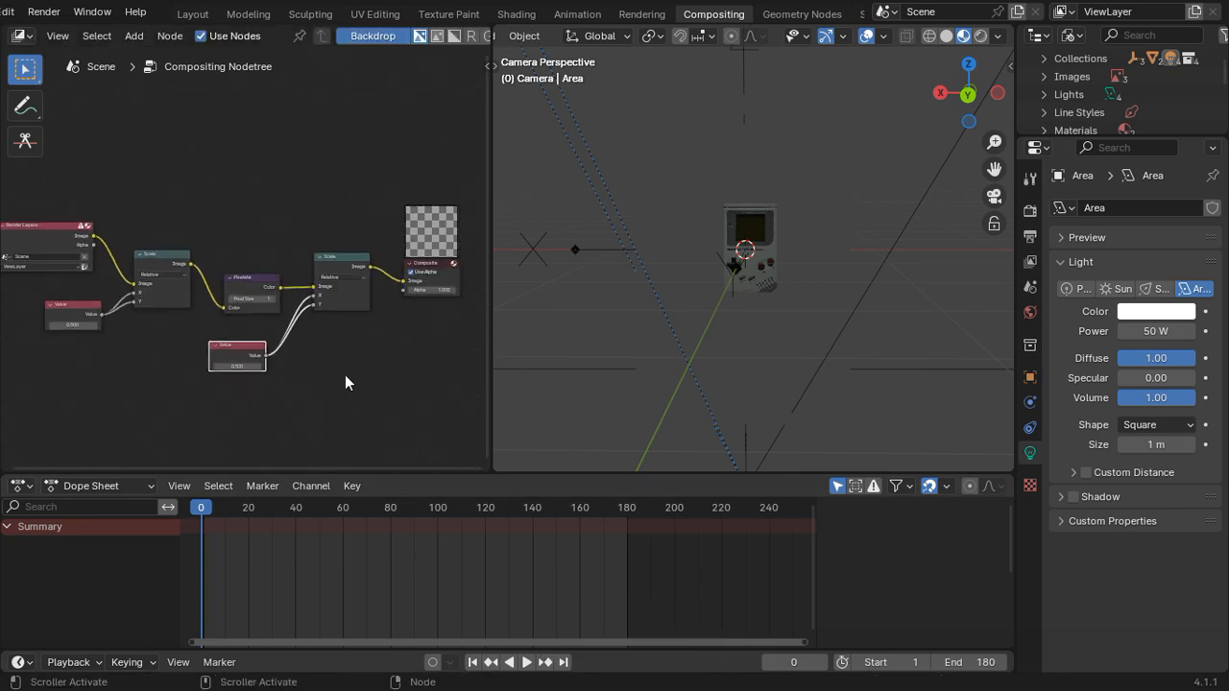
Step: Show the Game Boy through the camera and set the second Scale node's Value node to 1.5
{"action": "key", "text": "ctrl+KP_1"}
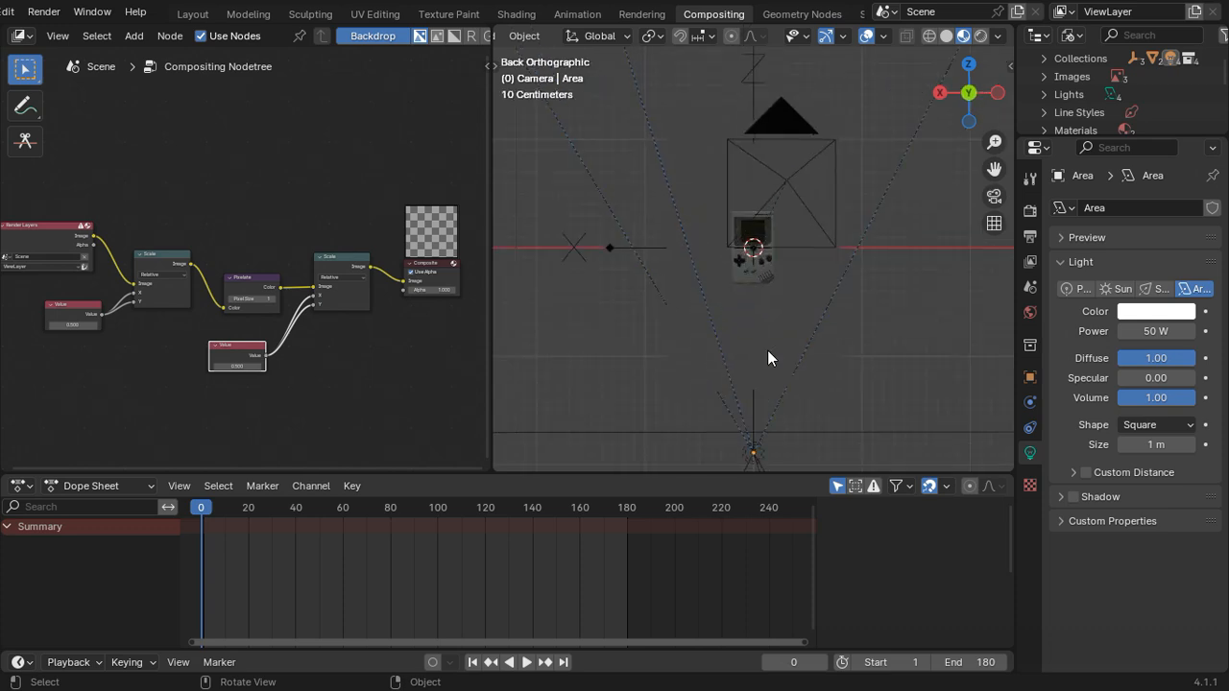
{"action": "key", "text": "KP_0"}
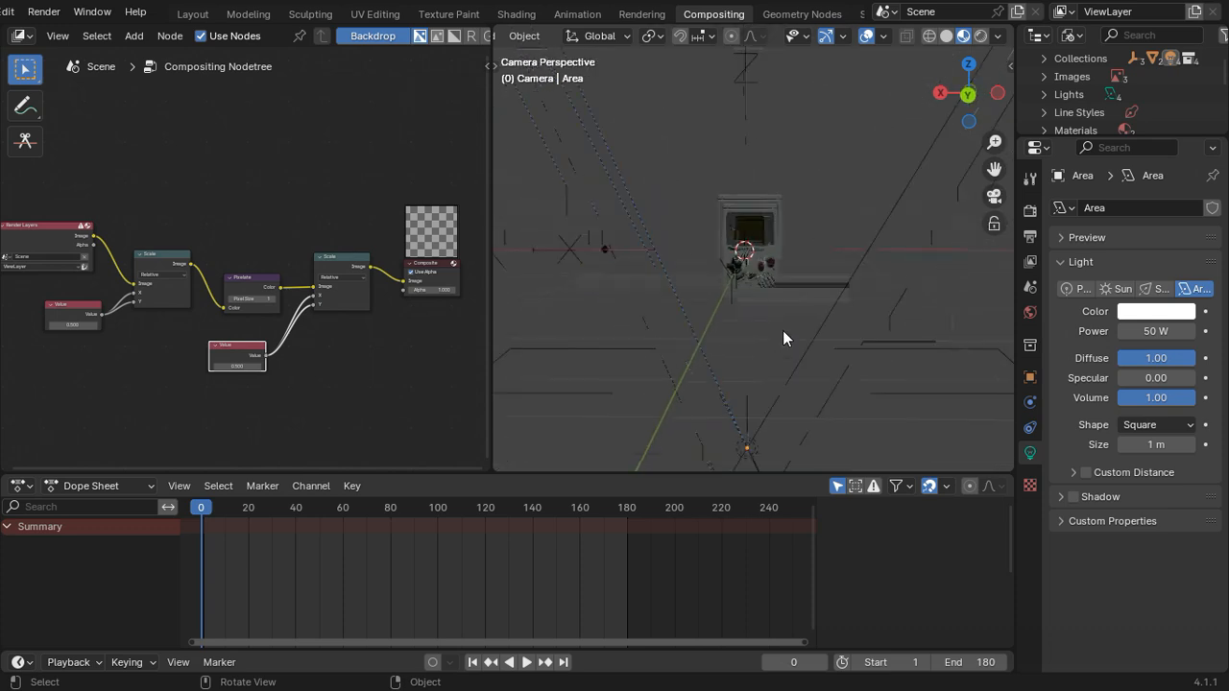
{"action": "scroll", "coordinate": [346, 403], "scroll_direction": "up", "scroll_amount": 1}
{"action": "scroll", "coordinate": [345, 403], "scroll_direction": "up", "scroll_amount": 1}
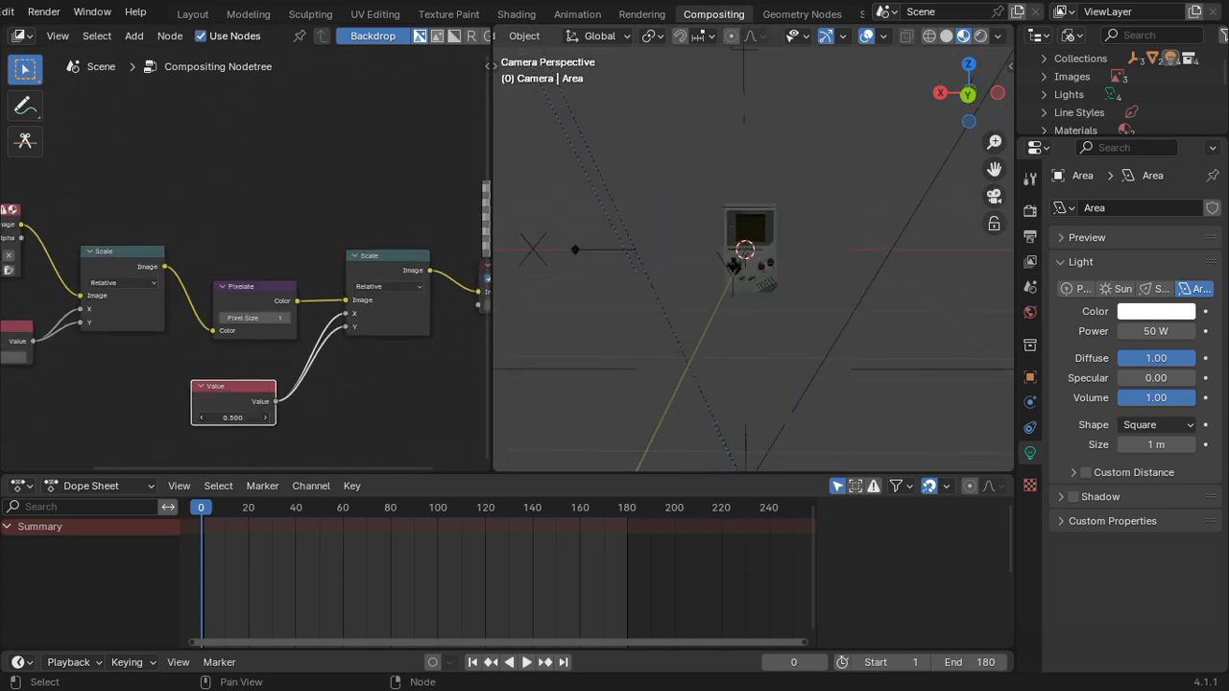
{"action": "left_click_drag", "start_coordinate": [233, 417], "coordinate": [329, 418]}
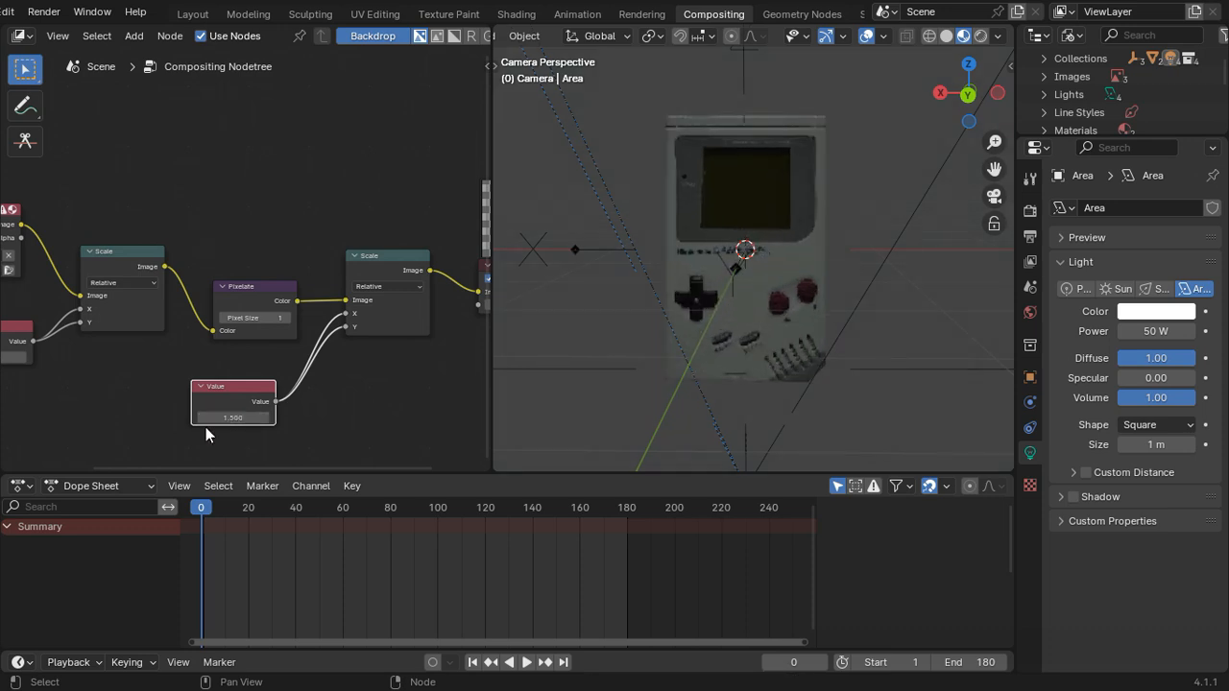
Step: Try 0.4 in the first Scale node's Value node and return it to 0.5
{"action": "middle_click_drag", "start_coordinate": [130, 421], "coordinate": [210, 401]}
{"action": "scroll", "coordinate": [209, 398], "scroll_direction": "up", "scroll_amount": 2}
{"action": "middle_click_drag", "start_coordinate": [120, 365], "coordinate": [222, 357]}
{"action": "scroll", "coordinate": [222, 356], "scroll_direction": "up", "scroll_amount": 2}
{"action": "mouse_move", "coordinate": [153, 351]}
{"action": "left_mouse_down"}
{"action": "mouse_move", "coordinate": [171, 351]}
{"action": "mouse_move", "coordinate": [151, 352]}
{"action": "left_mouse_up"}
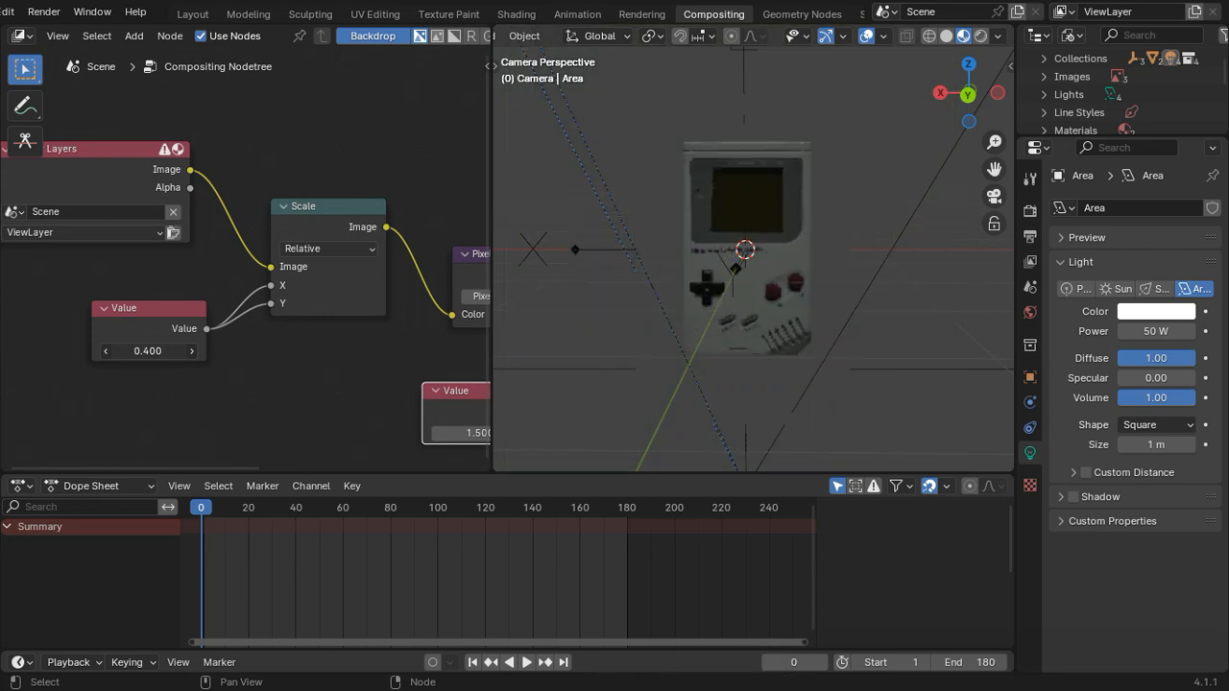
{"action": "left_click", "coordinate": [191, 351]}
{"action": "scroll", "coordinate": [303, 392], "scroll_direction": "down", "scroll_amount": 1}
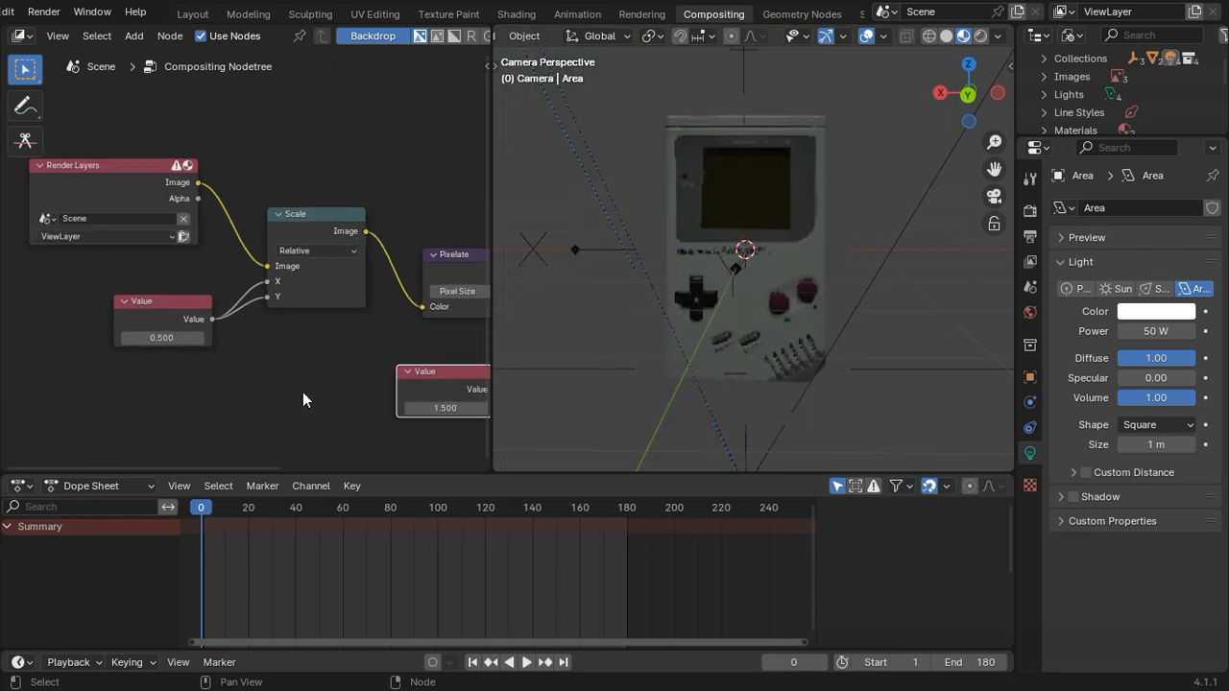
Step: Move the Render Layers node further from the first Scale node to make room on their image link
{"action": "middle_click_drag", "start_coordinate": [302, 392], "coordinate": [185, 378]}
{"action": "scroll", "coordinate": [184, 379], "scroll_direction": "down", "scroll_amount": 2}
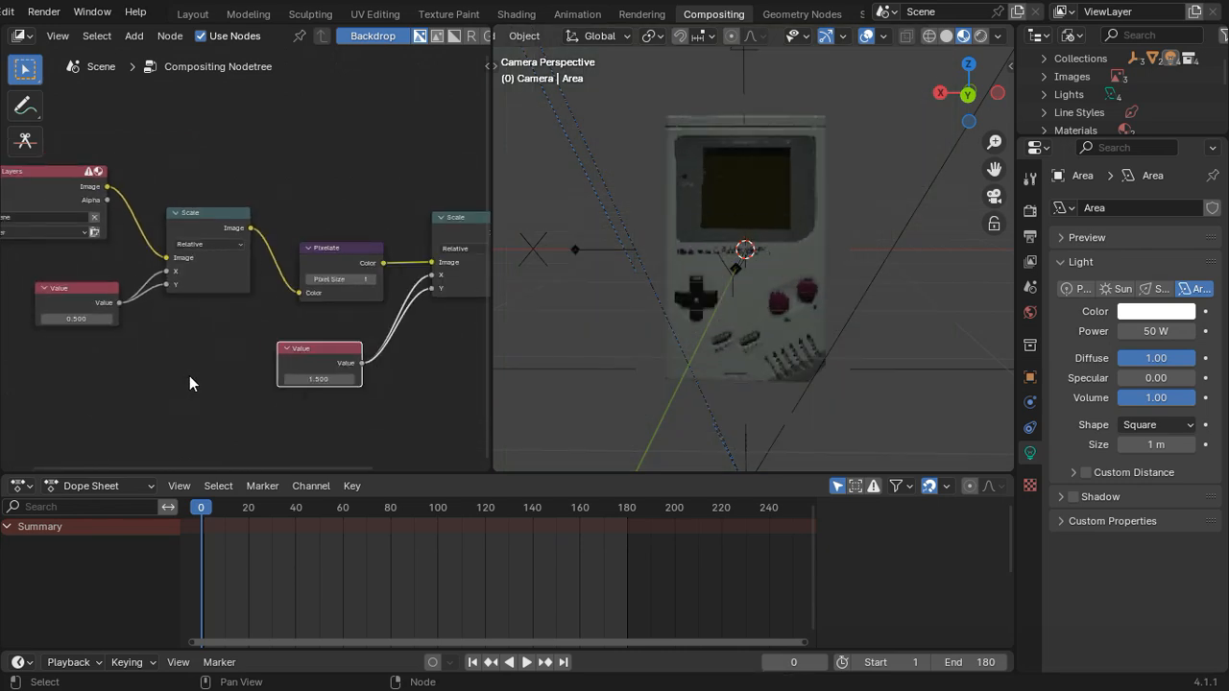
{"action": "scroll", "coordinate": [189, 381], "scroll_direction": "down", "scroll_amount": 2}
{"action": "middle_click_drag", "start_coordinate": [187, 395], "coordinate": [145, 397]}
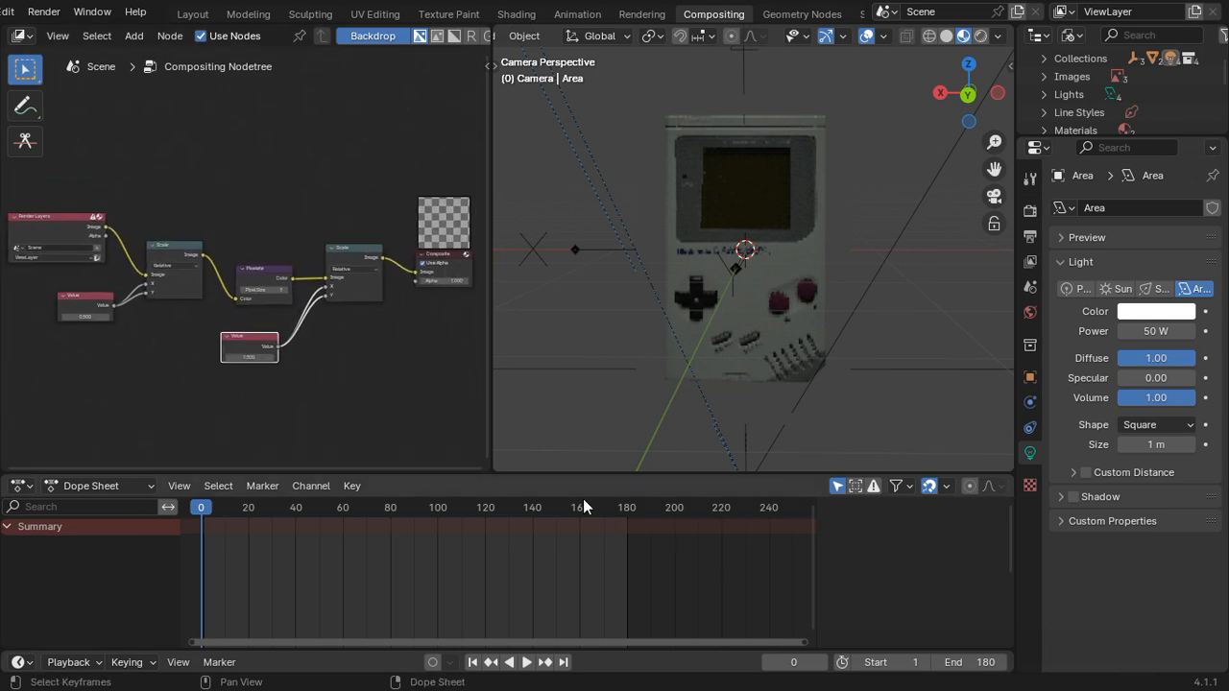
{"action": "scroll", "coordinate": [234, 412], "scroll_direction": "up", "scroll_amount": 1}
{"action": "scroll", "coordinate": [110, 384], "scroll_direction": "up", "scroll_amount": 1}
{"action": "middle_click_drag", "start_coordinate": [109, 384], "coordinate": [304, 379]}
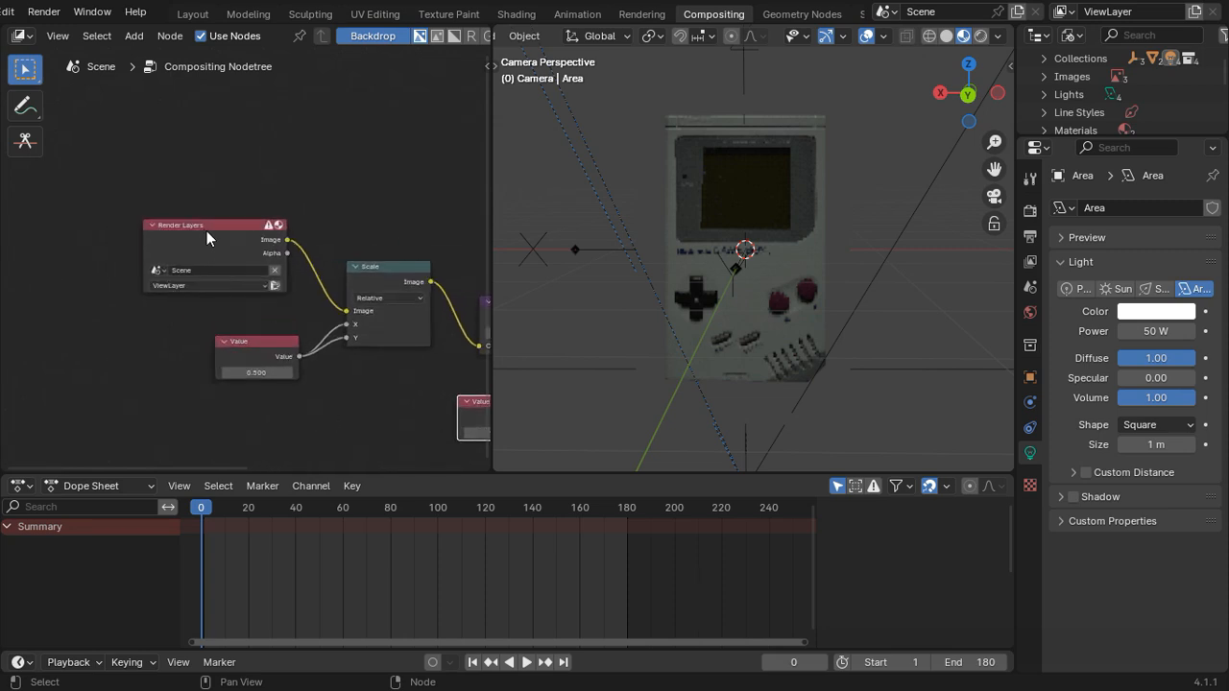
{"action": "left_click_drag", "start_coordinate": [207, 238], "coordinate": [53, 225]}
{"action": "left_click", "coordinate": [118, 369]}
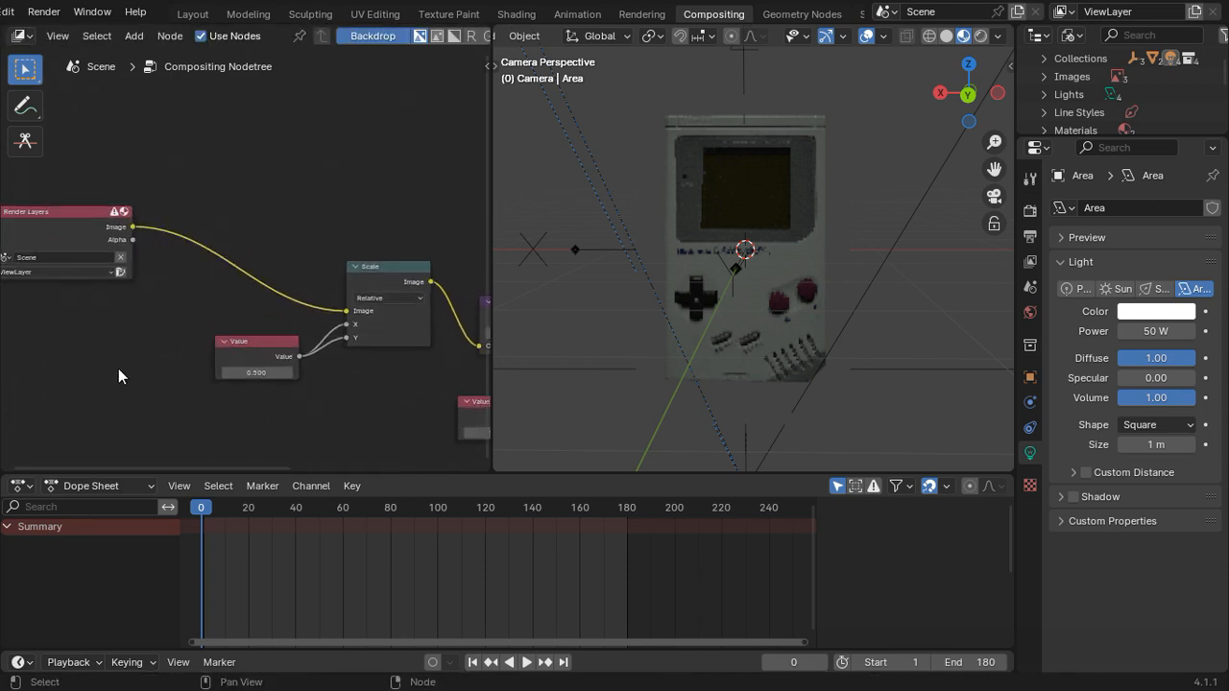
Step: Insert a Mix Color node between the Render Layers and first Scale nodes, and move the first Value node down
{"action": "key", "text": "shift+a"}
{"action": "left_click", "coordinate": [113, 364]}
{"action": "type", "text": "mix"}
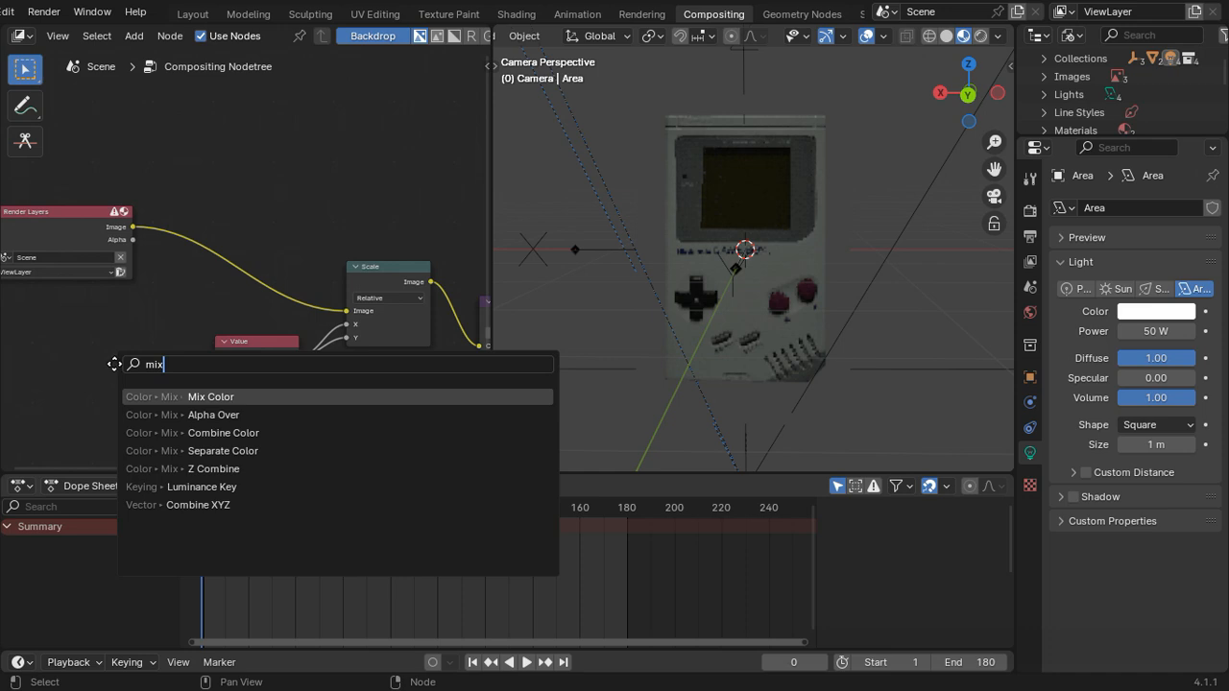
{"action": "key", "text": "Return"}
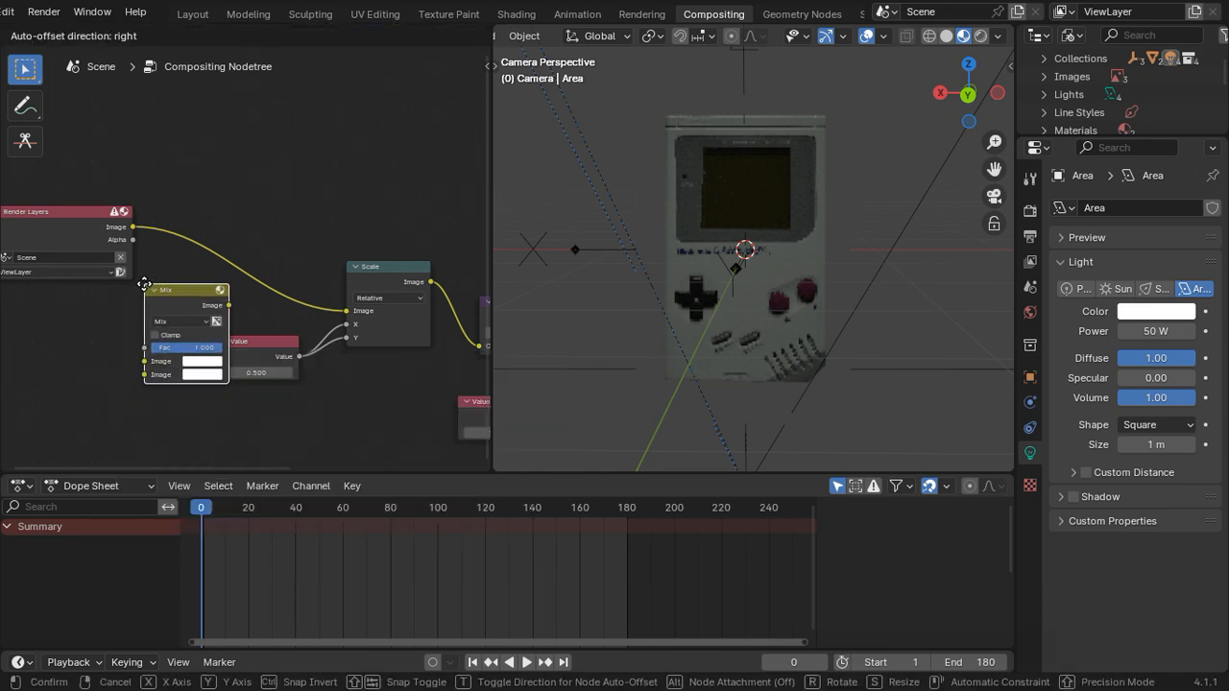
{"action": "left_click", "coordinate": [156, 251]}
{"action": "scroll", "coordinate": [102, 317], "scroll_direction": "up", "scroll_amount": 3}
{"action": "left_click_drag", "start_coordinate": [273, 383], "coordinate": [276, 445]}
{"action": "middle_click_drag", "start_coordinate": [79, 391], "coordinate": [183, 356]}
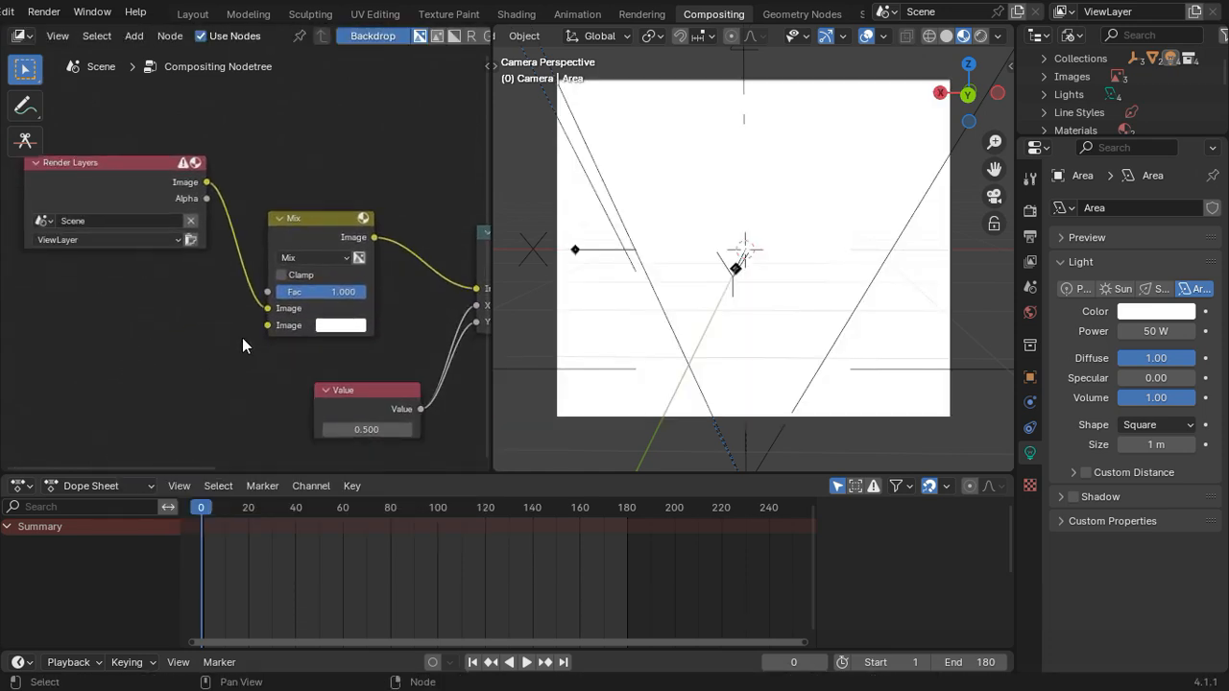
Step: Add a Texture node with its Color output linked to the Mix node's second Image input
{"action": "left_click_drag", "start_coordinate": [268, 325], "coordinate": [111, 393]}
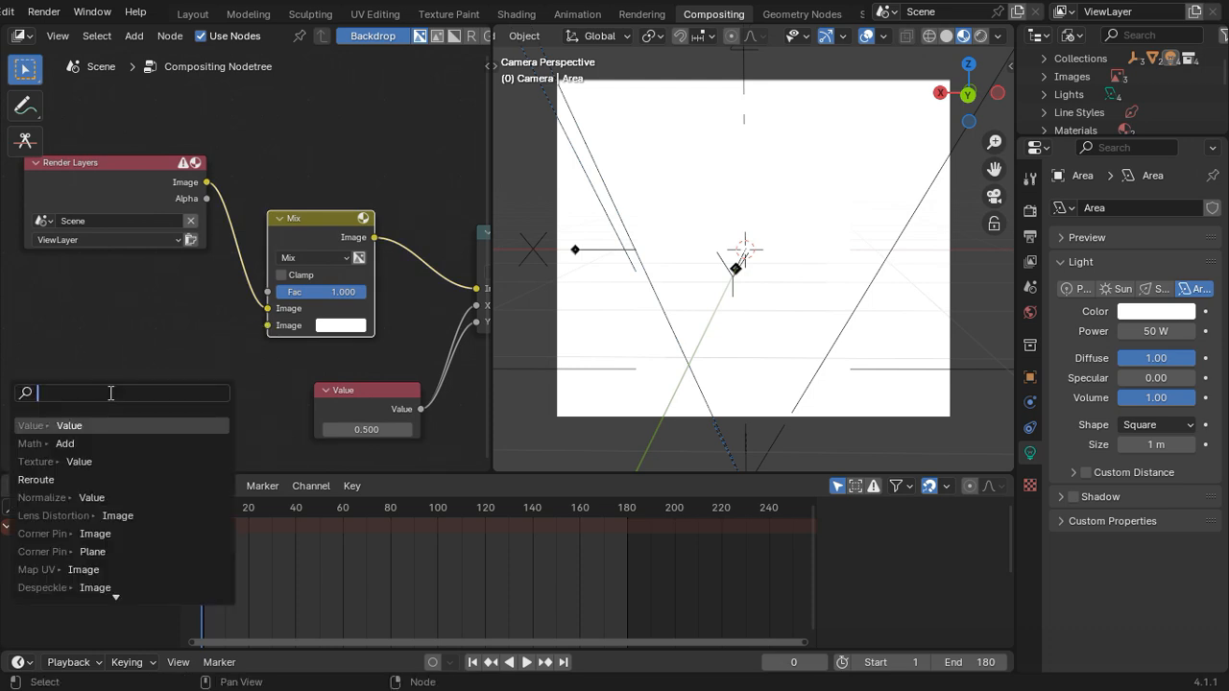
{"action": "type", "text": "im"}
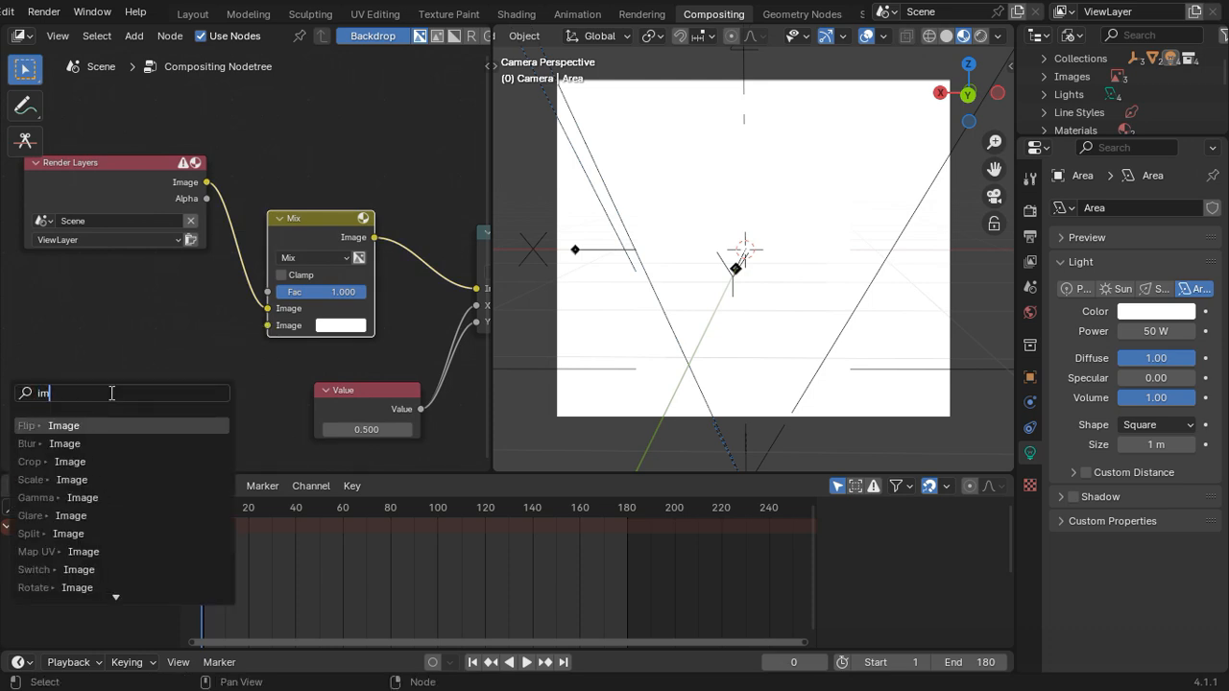
{"action": "type", "text": "age te"}
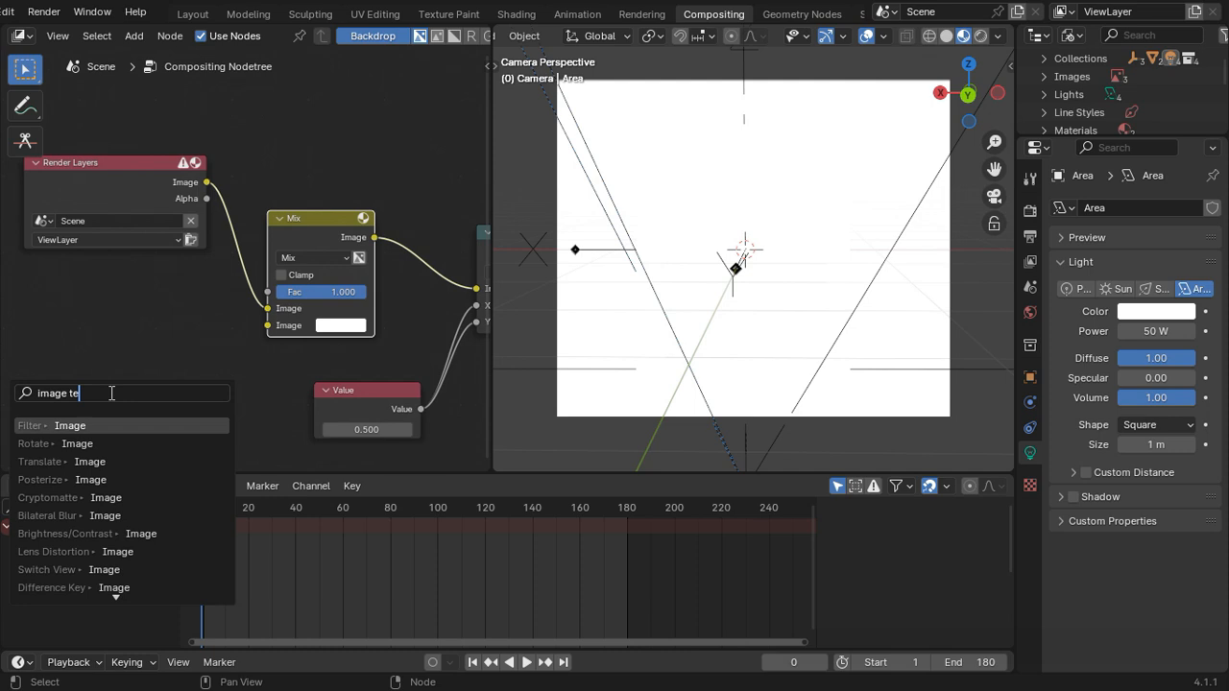
{"action": "key", "text": "BackSpace"}
{"action": "key", "text": "BackSpace"}
{"action": "key", "text": "BackSpace"}
{"action": "key", "text": "BackSpace"}
{"action": "key", "text": "BackSpace"}
{"action": "key", "text": "BackSpace"}
{"action": "key", "text": "BackSpace"}
{"action": "key", "text": "BackSpace"}
{"action": "type", "text": "texc"}
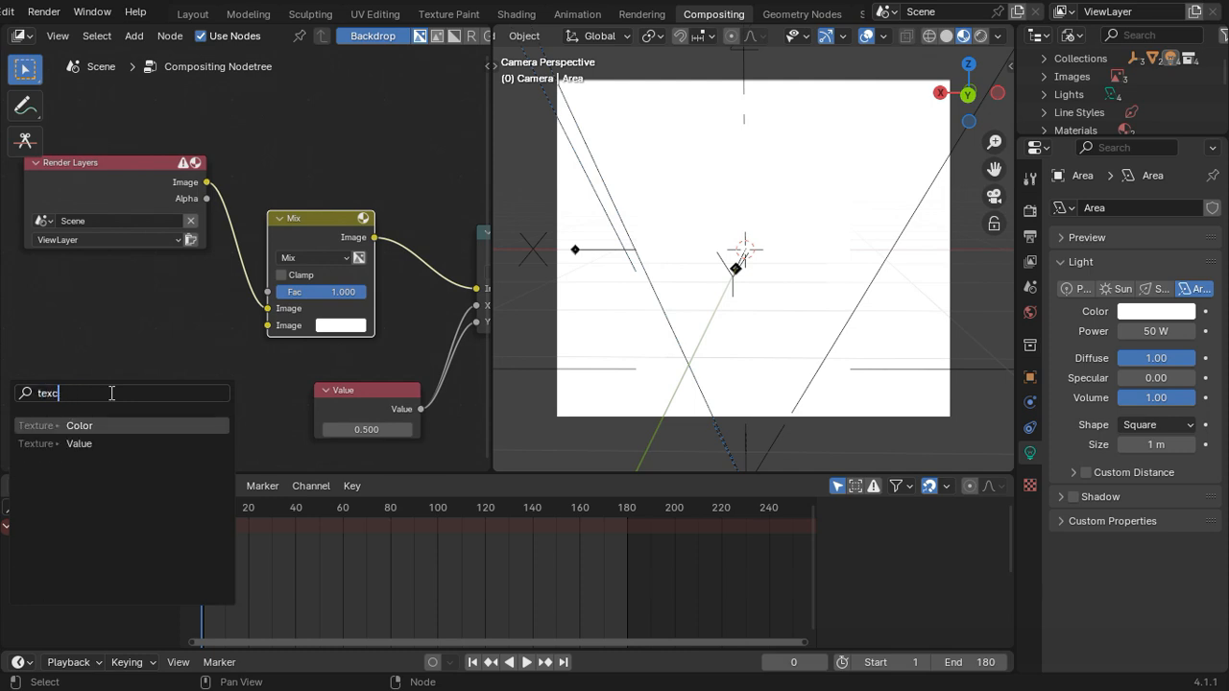
{"action": "key", "text": "Return"}
{"action": "left_click", "coordinate": [163, 356]}
{"action": "middle_click_drag", "start_coordinate": [12, 378], "coordinate": [181, 305]}
{"action": "left_click_drag", "start_coordinate": [235, 285], "coordinate": [236, 334]}
{"action": "middle_click_drag", "start_coordinate": [168, 359], "coordinate": [226, 272]}
Step: Add a Math node set to Add with its Value output linked to the Texture node's Offset input
{"action": "left_click_drag", "start_coordinate": [259, 318], "coordinate": [139, 377]}
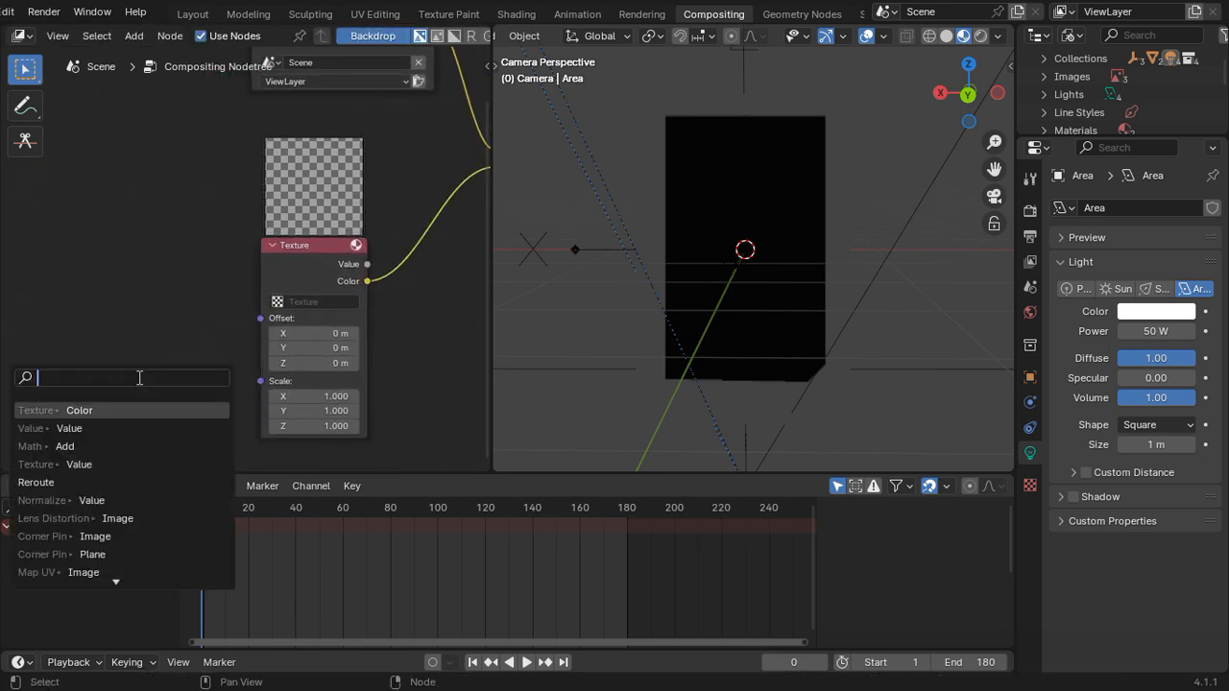
{"action": "type", "text": "math"}
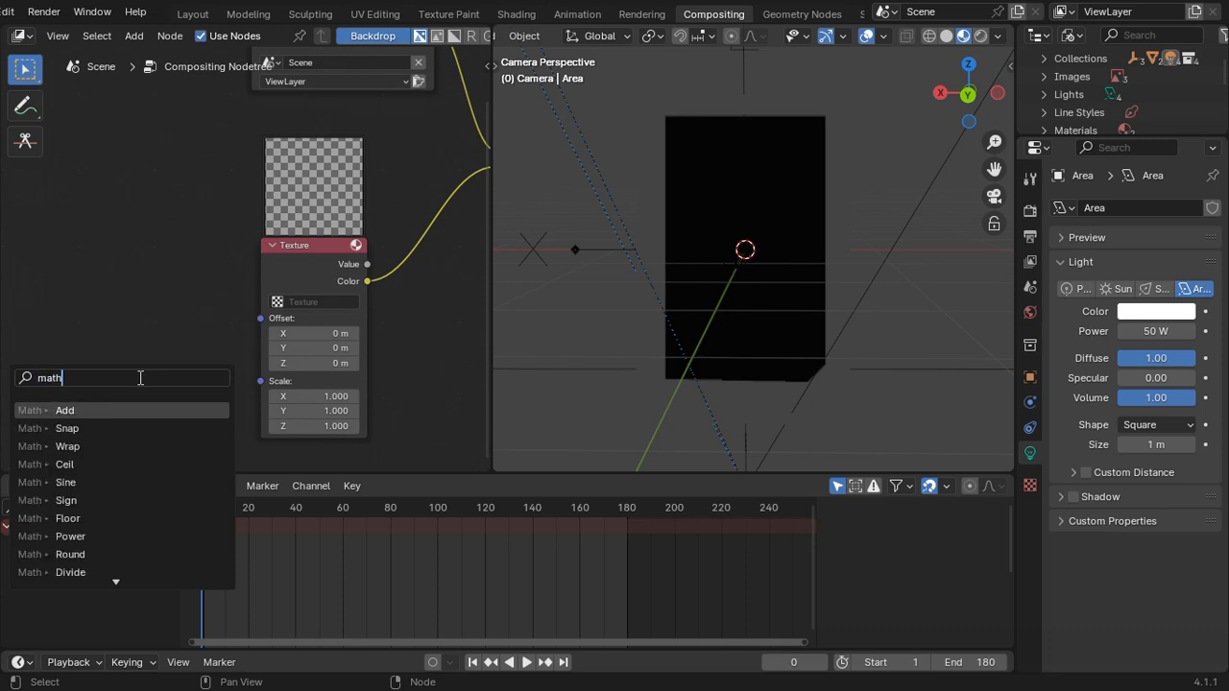
{"action": "key", "text": "Return"}
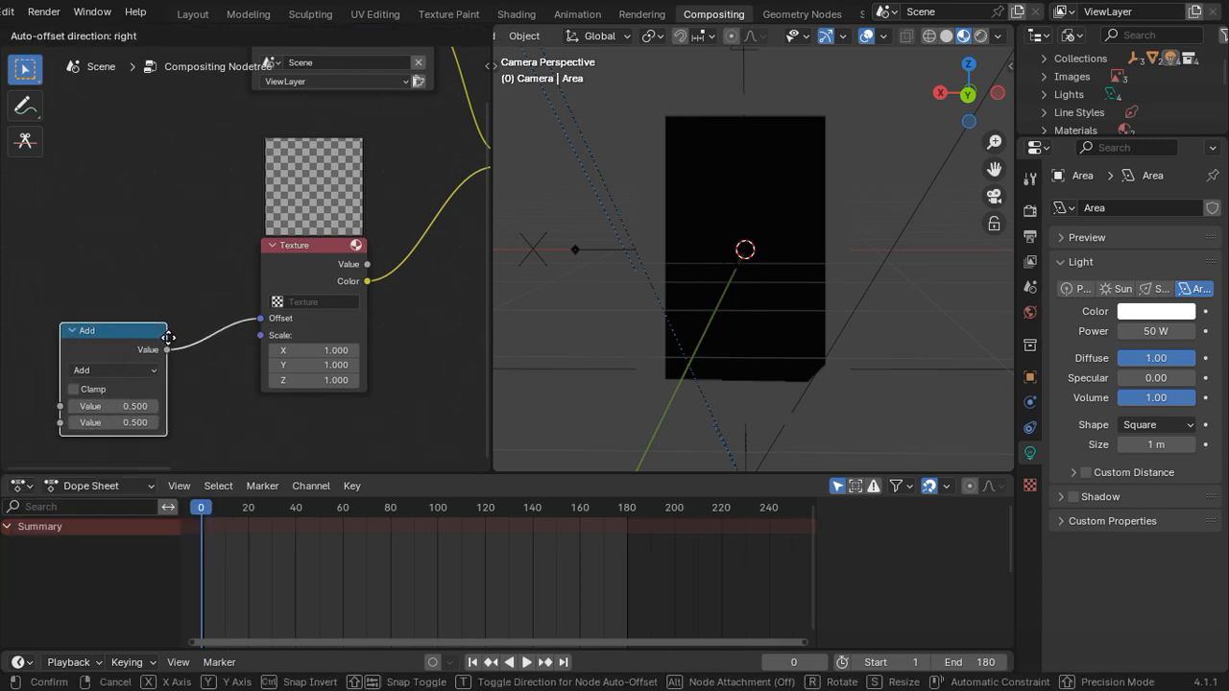
{"action": "left_click", "coordinate": [174, 346]}
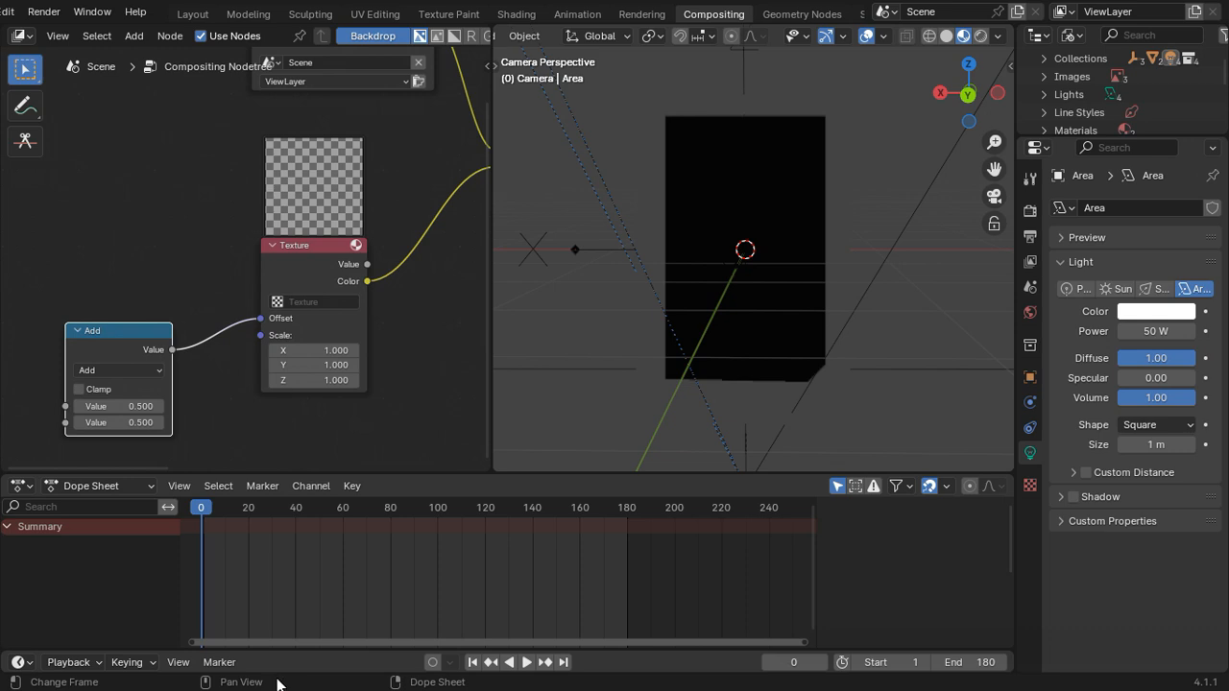
Step: Create a new Noise texture and assign it to the compositor's Texture node
{"action": "left_click", "coordinate": [1030, 486]}
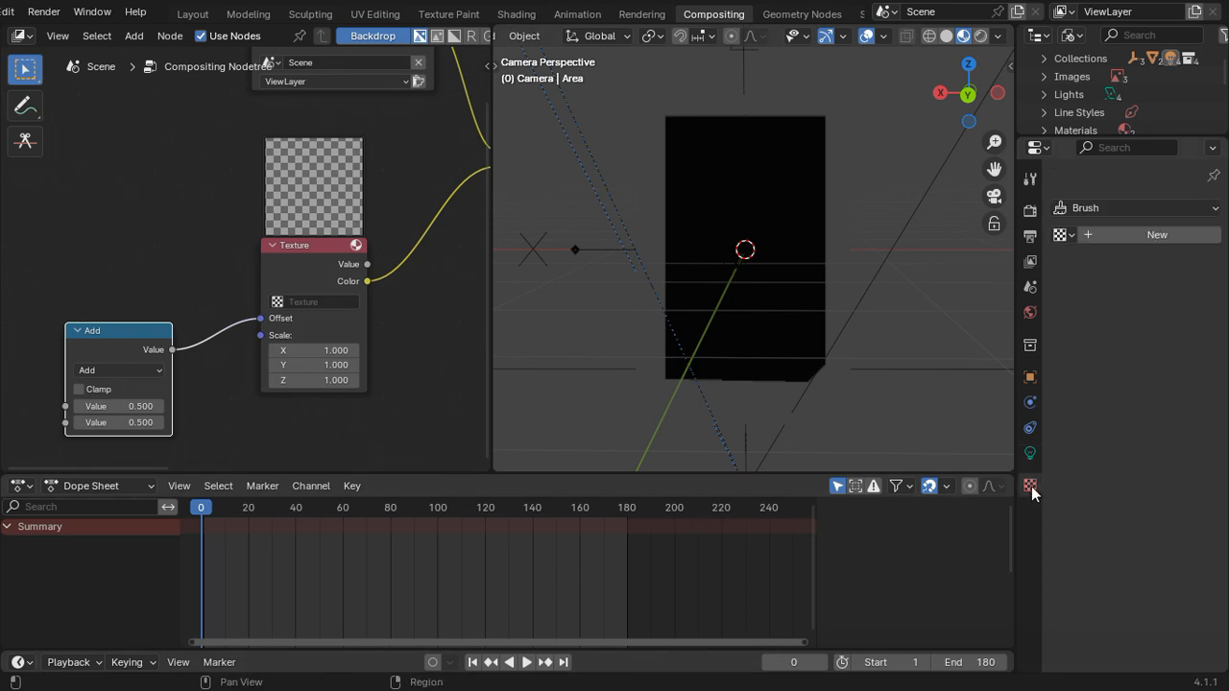
{"action": "left_click", "coordinate": [1133, 234]}
{"action": "left_click", "coordinate": [1144, 263]}
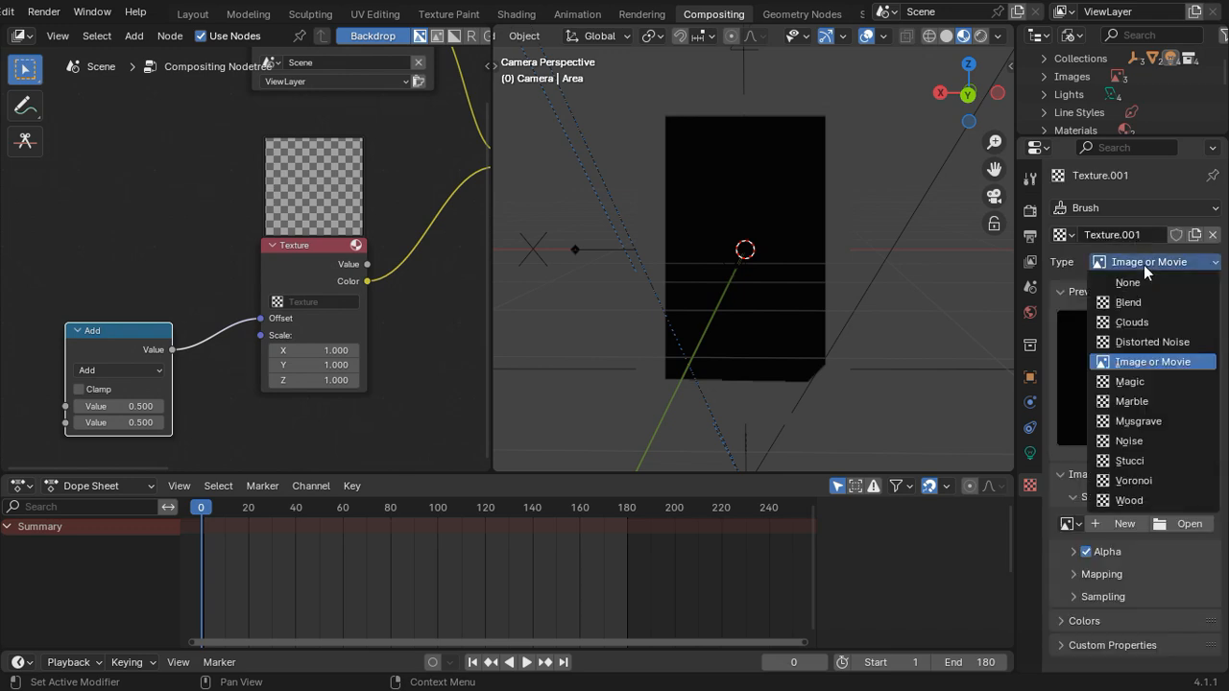
{"action": "left_click", "coordinate": [1150, 441]}
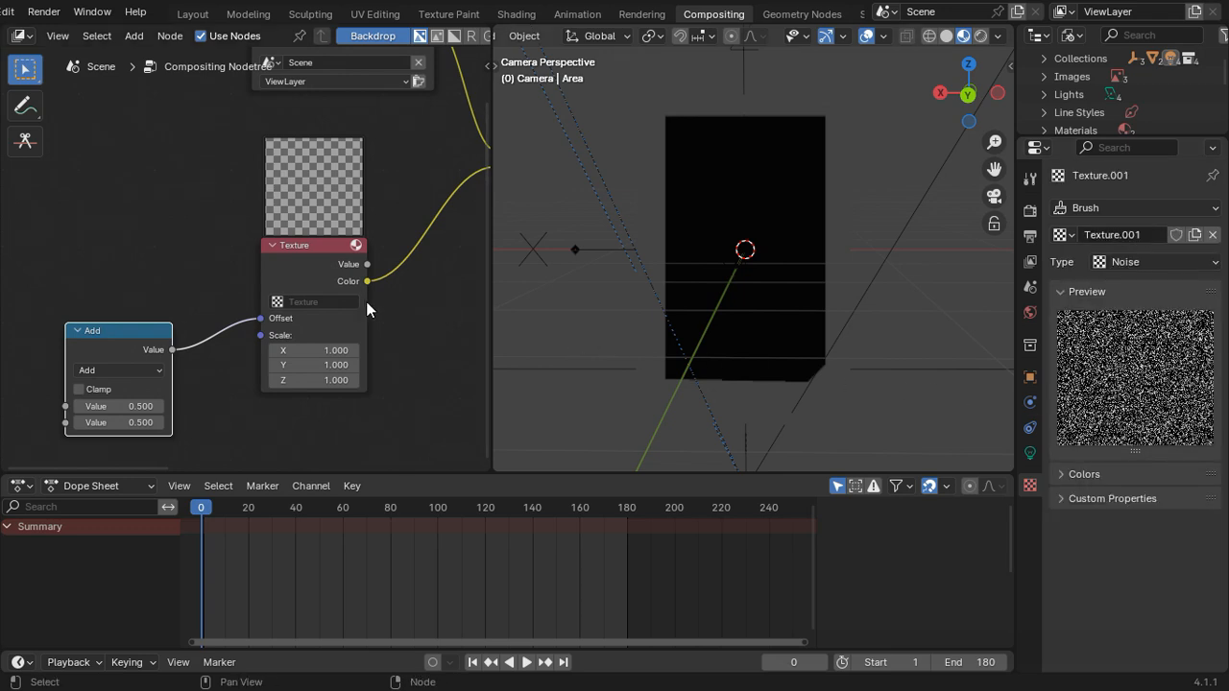
{"action": "left_click", "coordinate": [326, 302]}
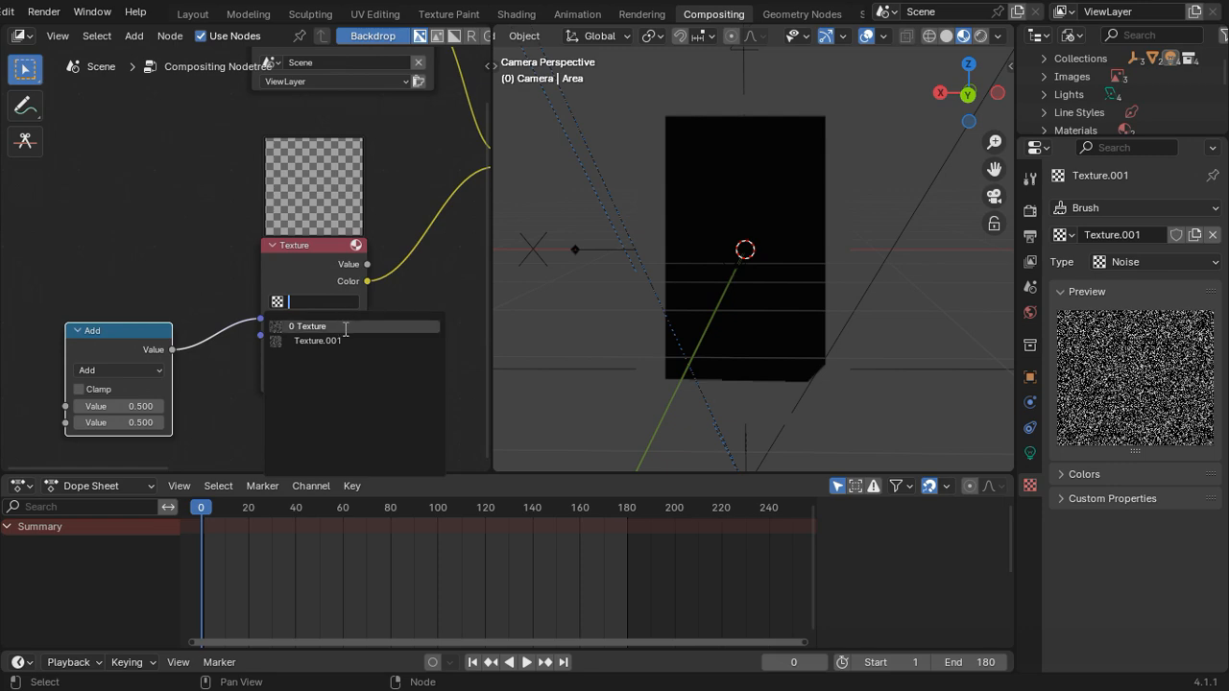
{"action": "left_click", "coordinate": [344, 342]}
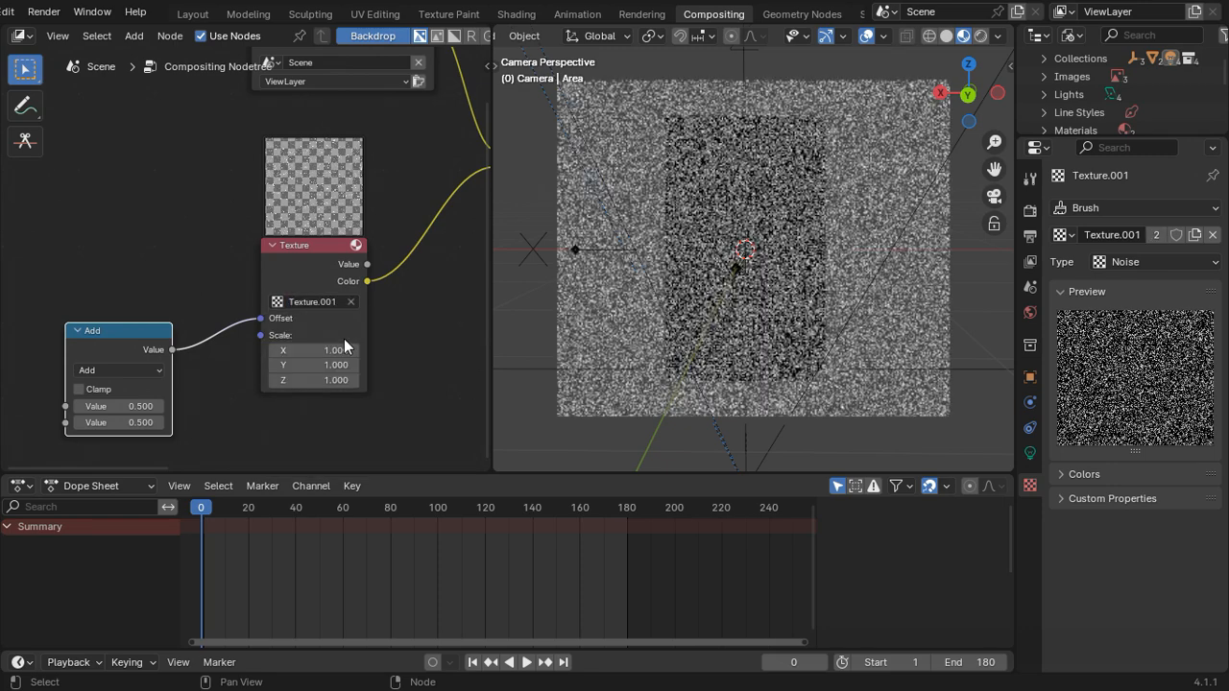
{"action": "scroll", "coordinate": [311, 378], "scroll_direction": "up", "scroll_amount": 3}
{"action": "middle_click_drag", "start_coordinate": [211, 395], "coordinate": [241, 280]}
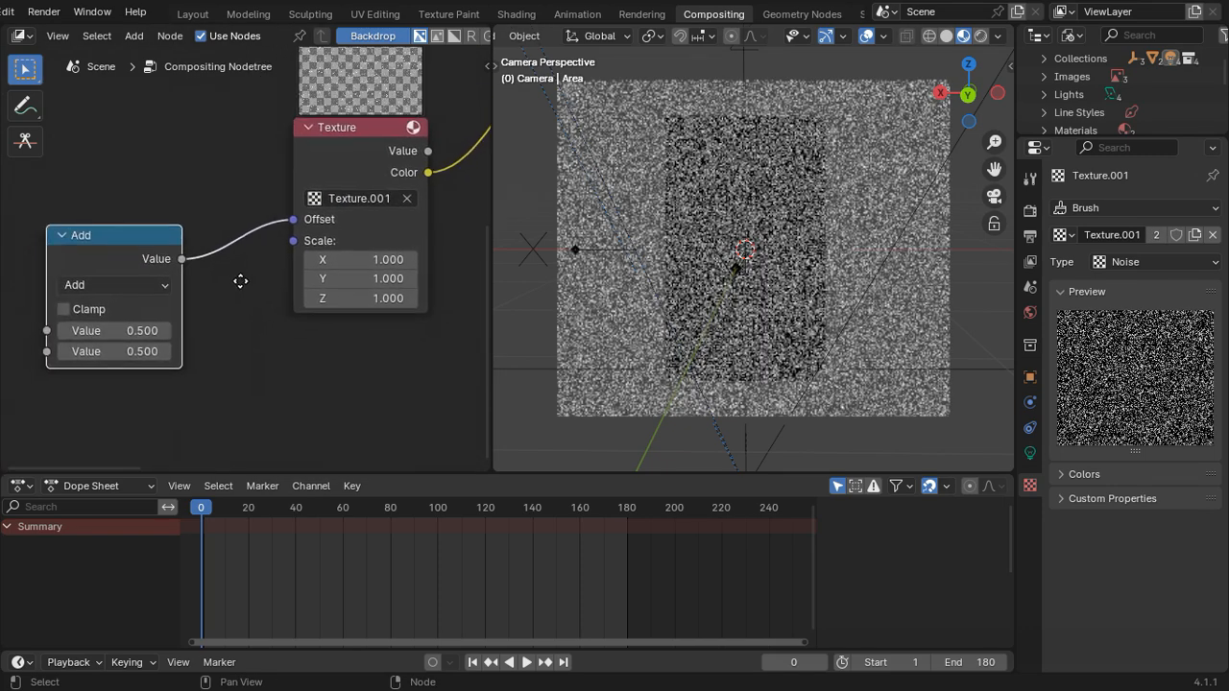
{"action": "left_click", "coordinate": [116, 332]}
{"action": "left_click", "coordinate": [327, 278]}
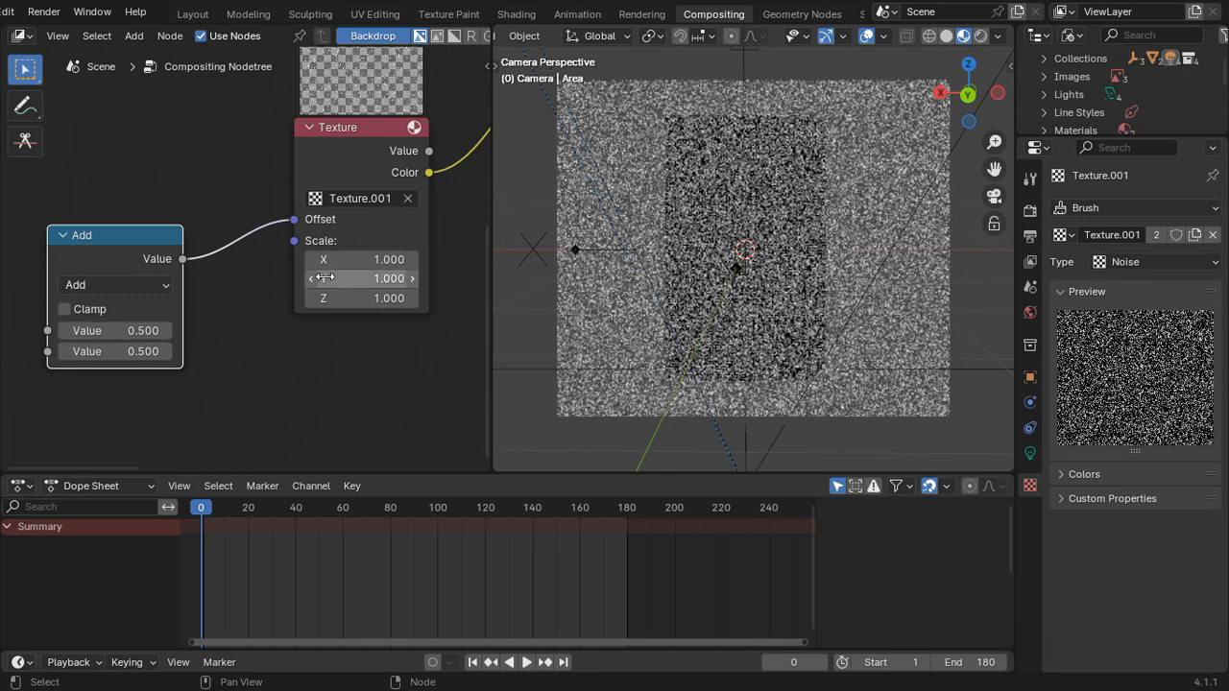
{"action": "left_click_drag", "start_coordinate": [144, 330], "coordinate": [81, 330]}
{"action": "key", "text": "ctrl+z"}
Step: Lower the Mix node's Fac to about 0.017 and switch the 3D viewport to rendered shading
{"action": "middle_click_drag", "start_coordinate": [329, 266], "coordinate": [428, 111]}
{"action": "scroll", "coordinate": [348, 195], "scroll_direction": "up", "scroll_amount": 3}
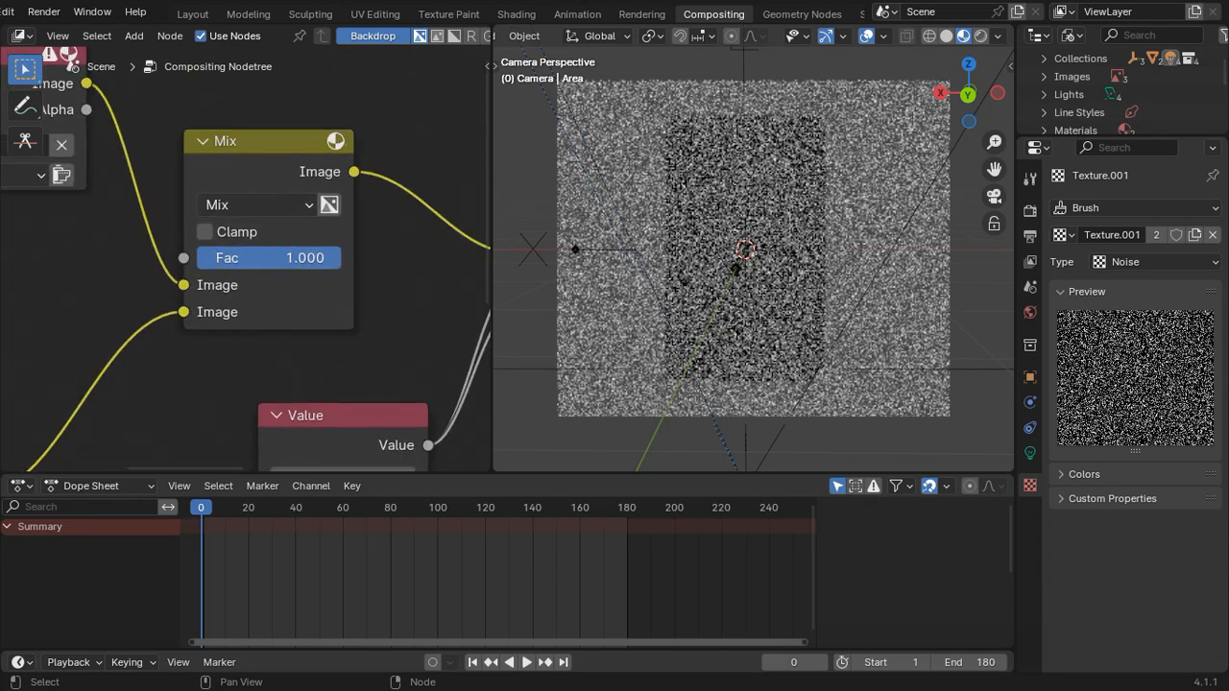
{"action": "left_click_drag", "start_coordinate": [288, 257], "coordinate": [211, 257]}
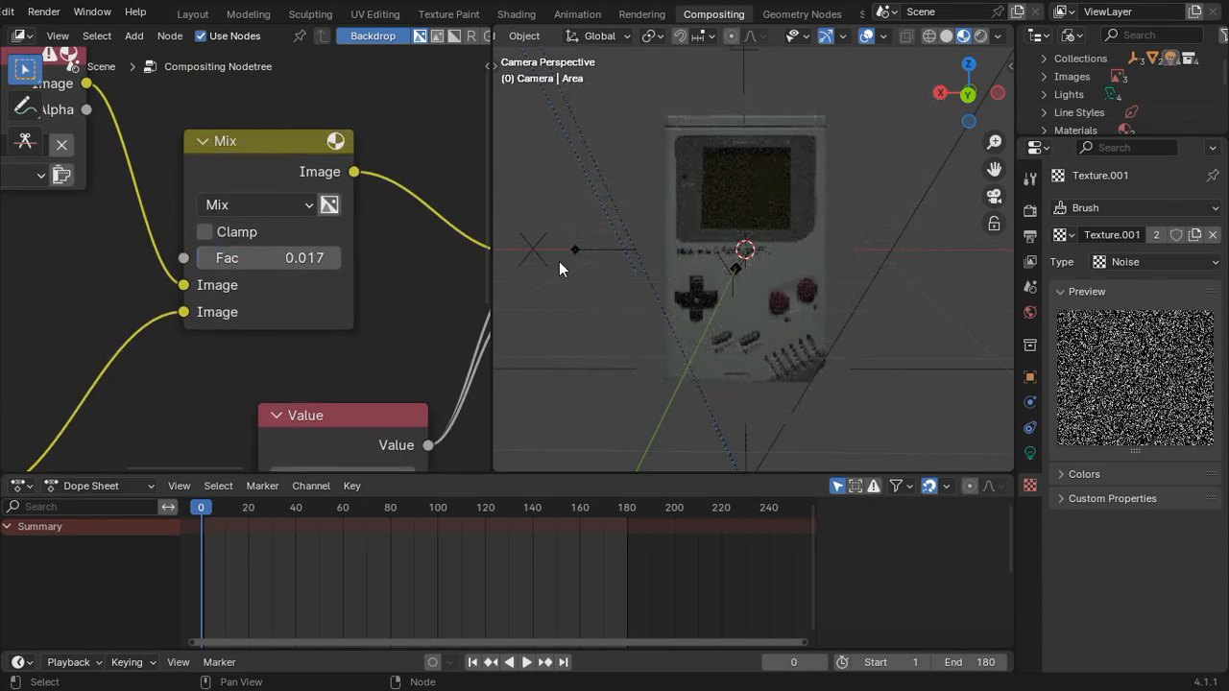
{"action": "left_click", "coordinate": [981, 35]}
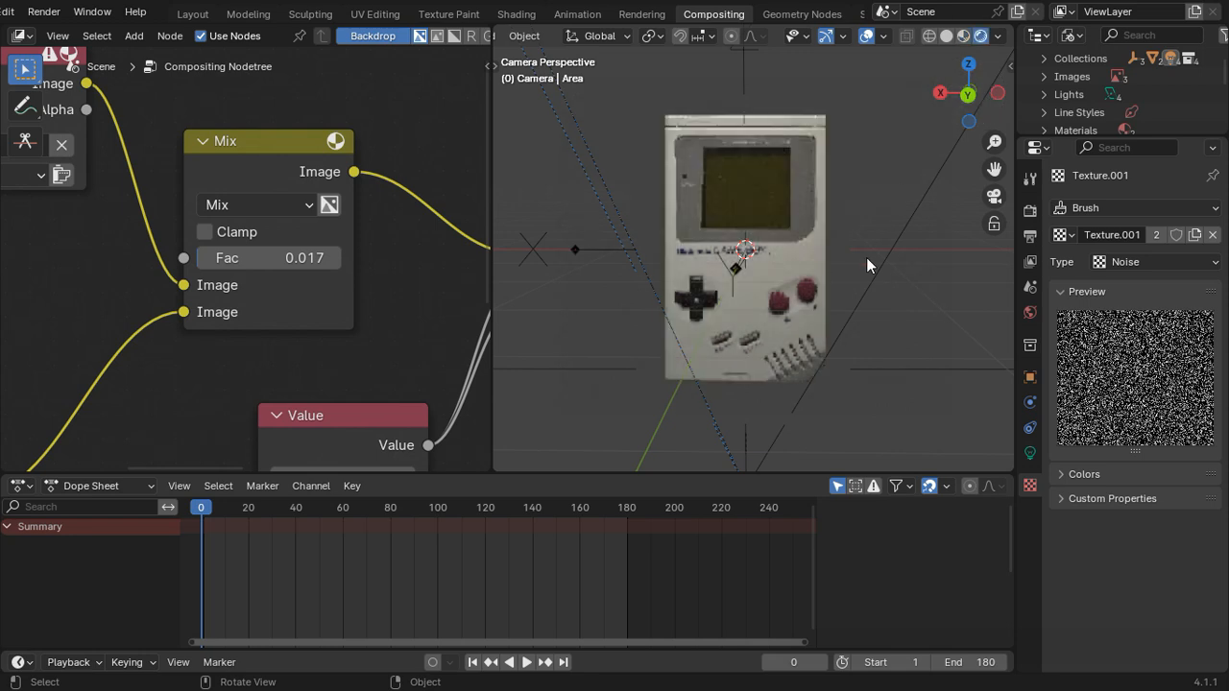
Step: Play back the animation in the camera view to examine the noise over the Game Boy
{"action": "scroll", "coordinate": [868, 264], "scroll_direction": "down", "scroll_amount": 3}
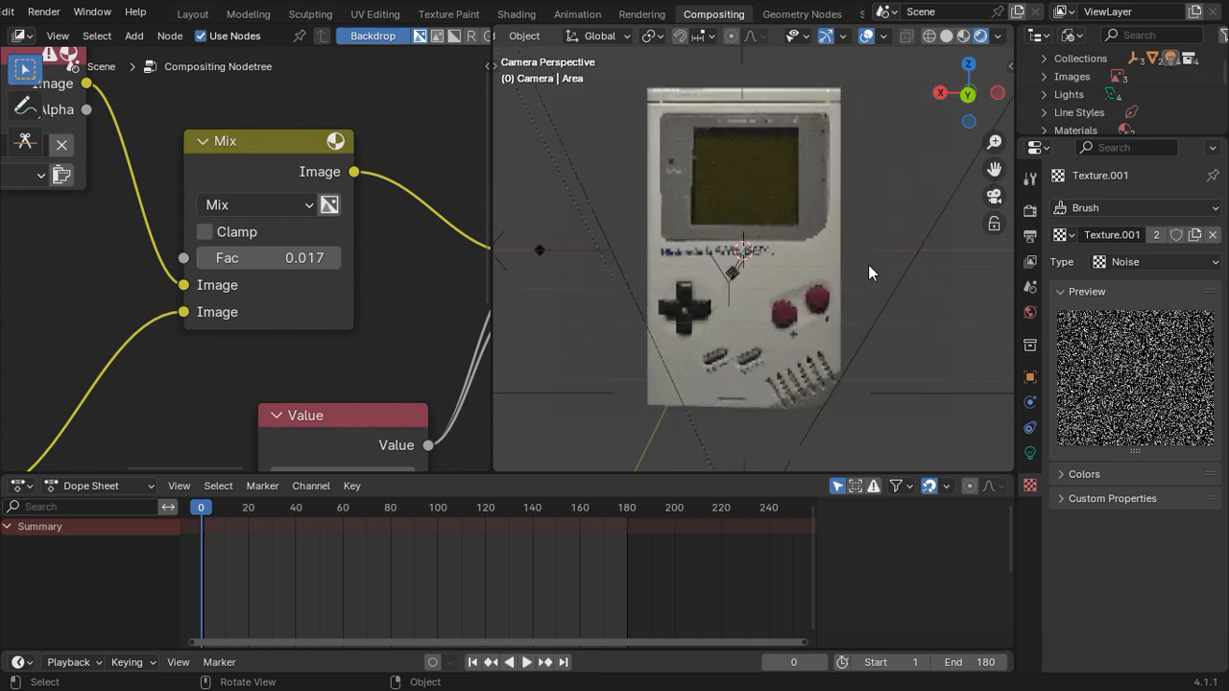
{"action": "mouse_move", "coordinate": [862, 211]}
{"action": "middle_mouse_down", "text": "shift"}
{"action": "mouse_move", "coordinate": [859, 240]}
{"action": "mouse_move", "coordinate": [867, 219]}
{"action": "middle_mouse_up", "text": "shift"}
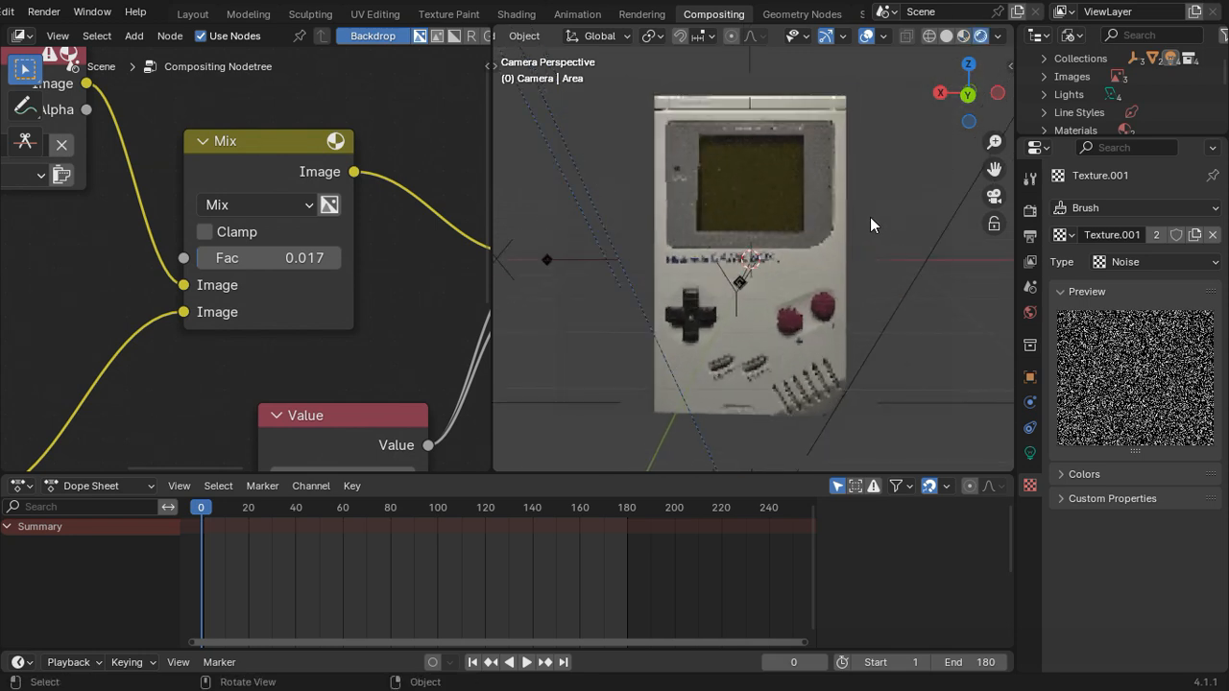
{"action": "key", "text": "space"}
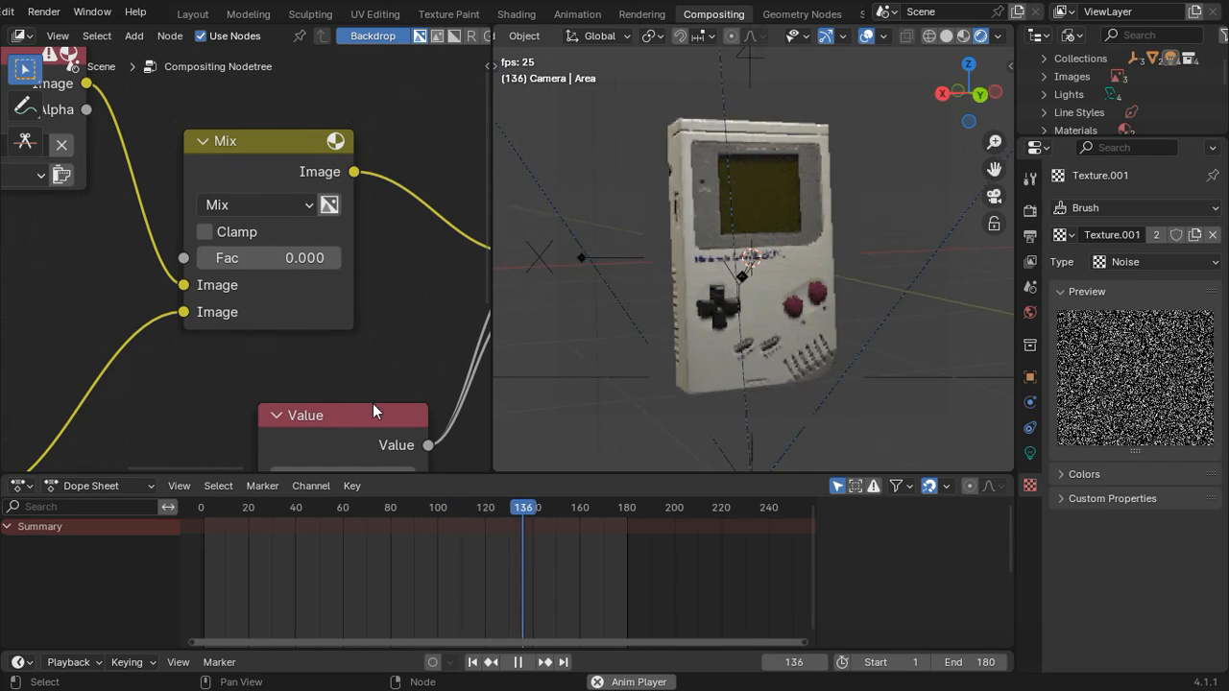
{"action": "key", "text": "space"}
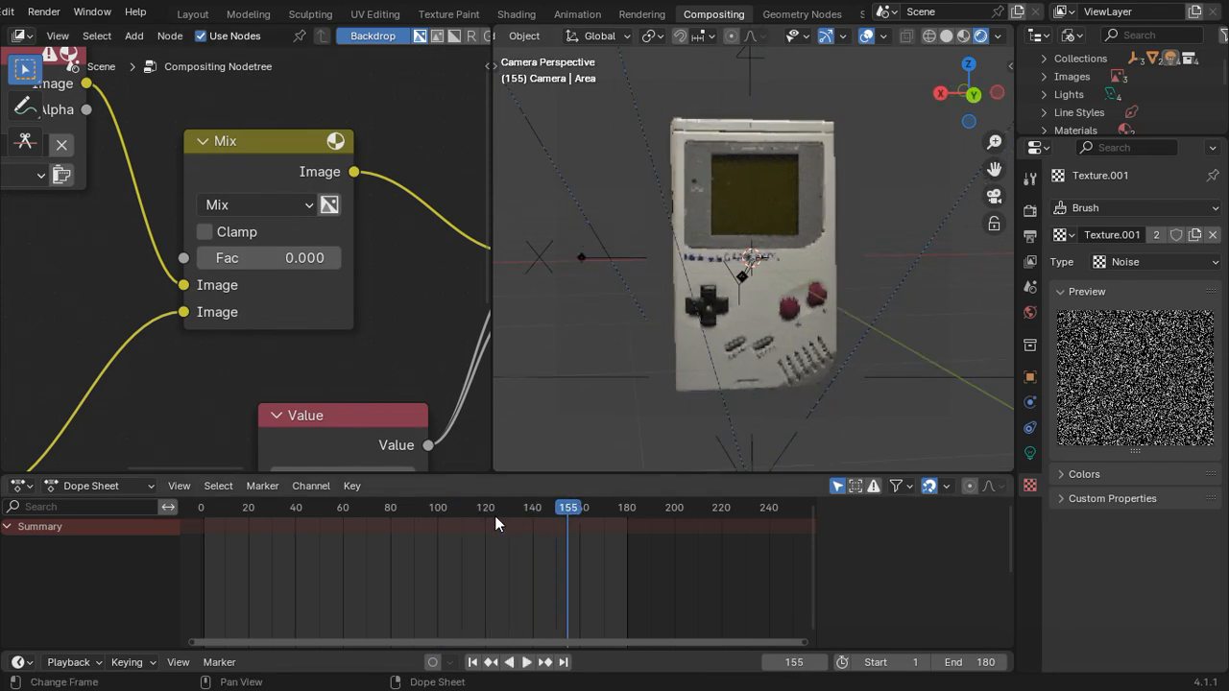
Step: Insert a keyframe at frame 0 on the Add node's first Value, keeping it at 0.500
{"action": "left_click_drag", "start_coordinate": [494, 516], "coordinate": [200, 525]}
{"action": "key", "text": "space"}
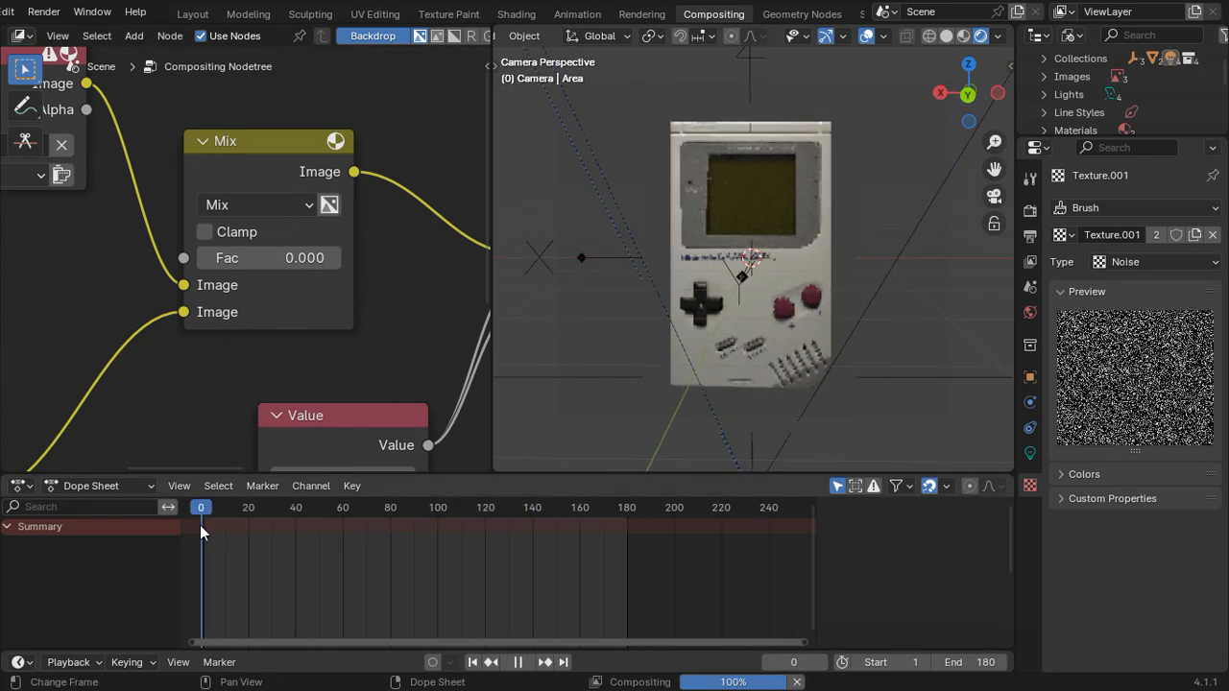
{"action": "middle_click_drag", "start_coordinate": [28, 343], "coordinate": [237, 371]}
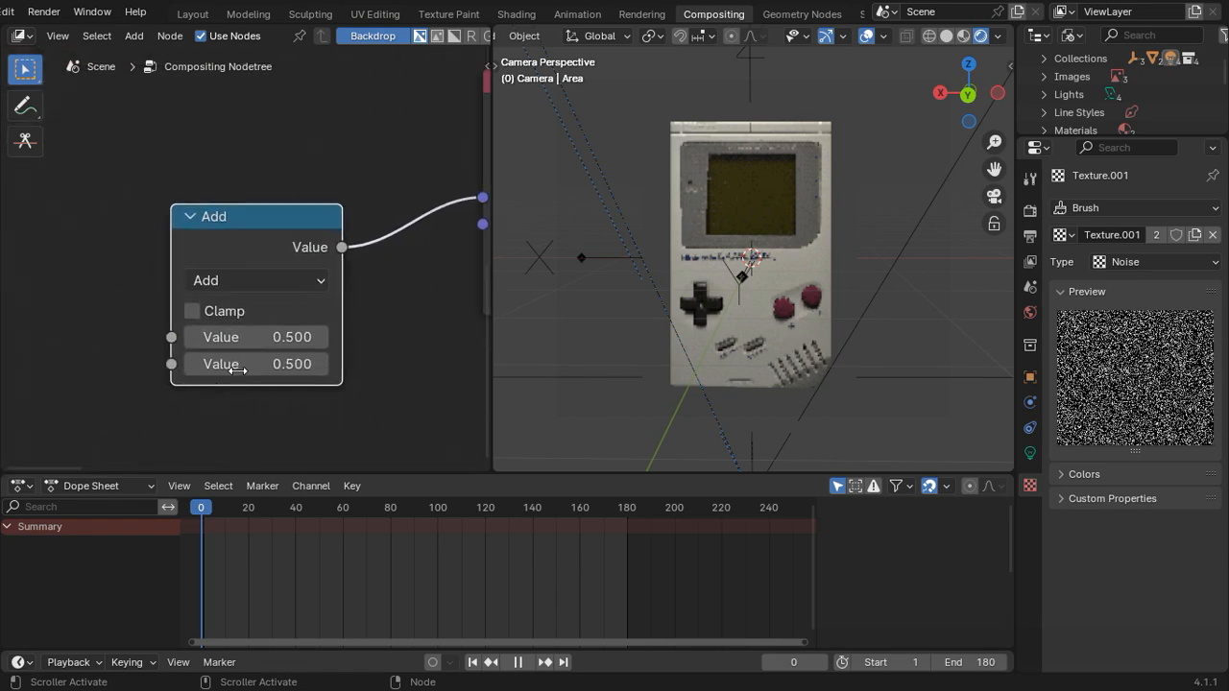
{"action": "right_click", "coordinate": [236, 338]}
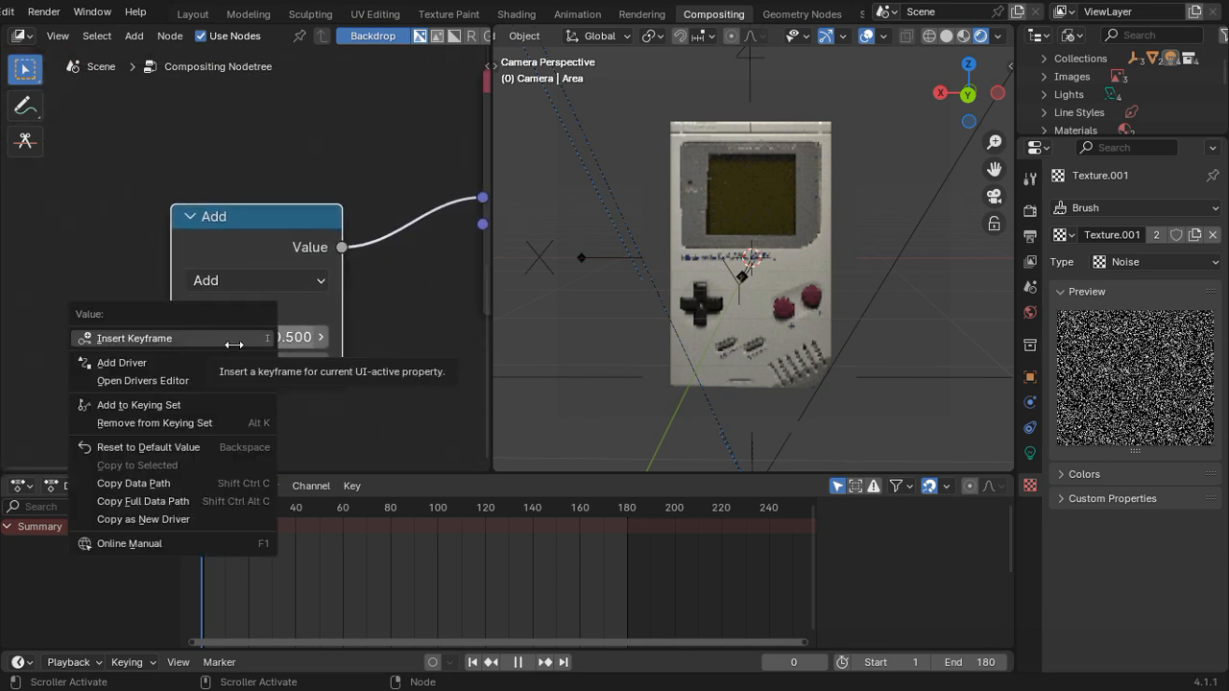
{"action": "left_click", "coordinate": [235, 340]}
{"action": "key", "text": "space"}
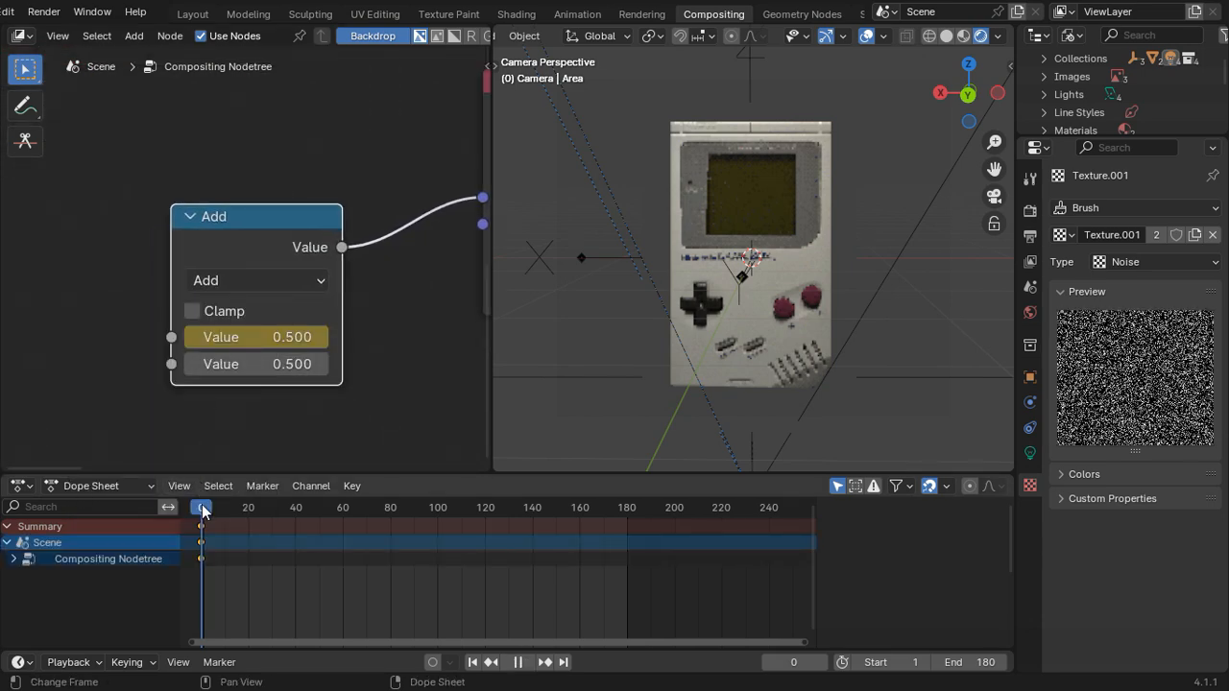
Step: Set the Add node's first Value to 100 at frame 180 and insert a keyframe on it
{"action": "left_click_drag", "start_coordinate": [216, 516], "coordinate": [627, 595]}
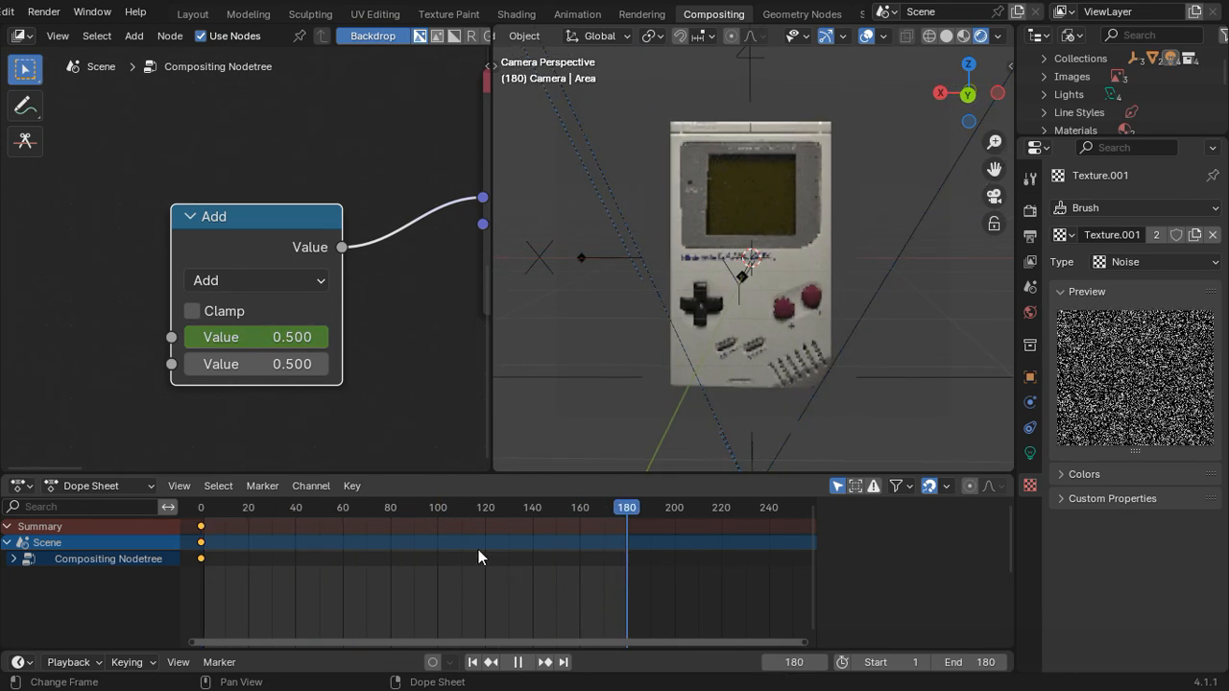
{"action": "left_click", "coordinate": [285, 337]}
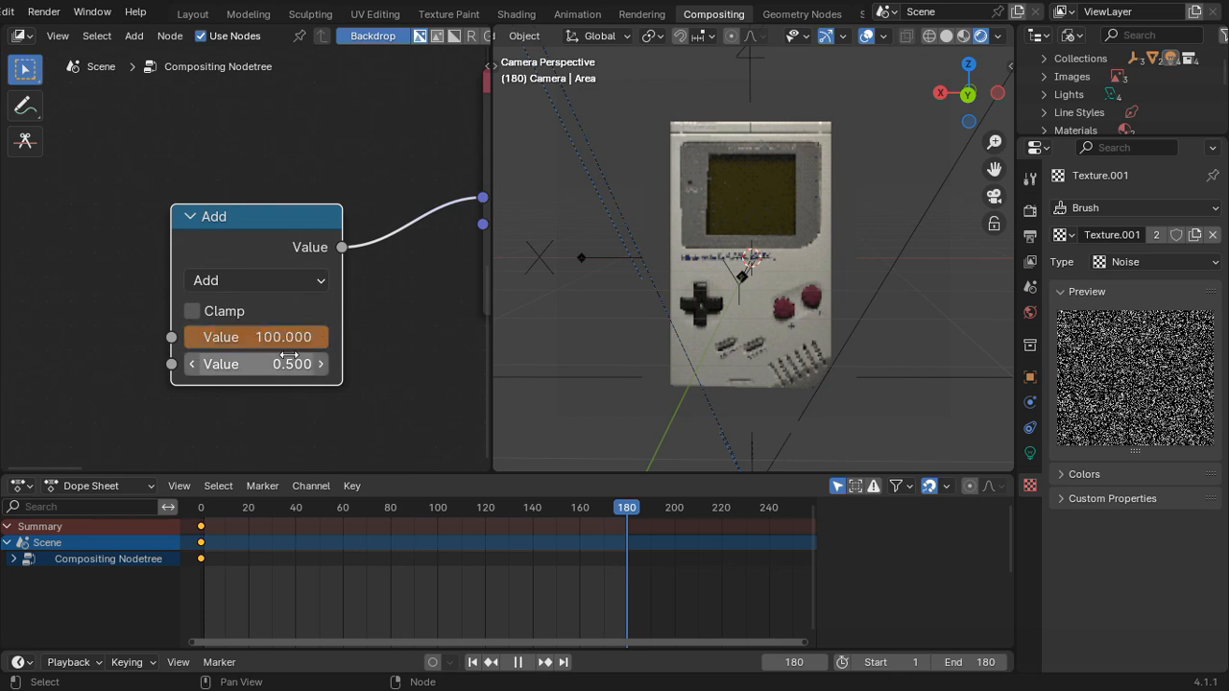
{"action": "right_click", "coordinate": [288, 337]}
{"action": "left_click", "coordinate": [293, 337]}
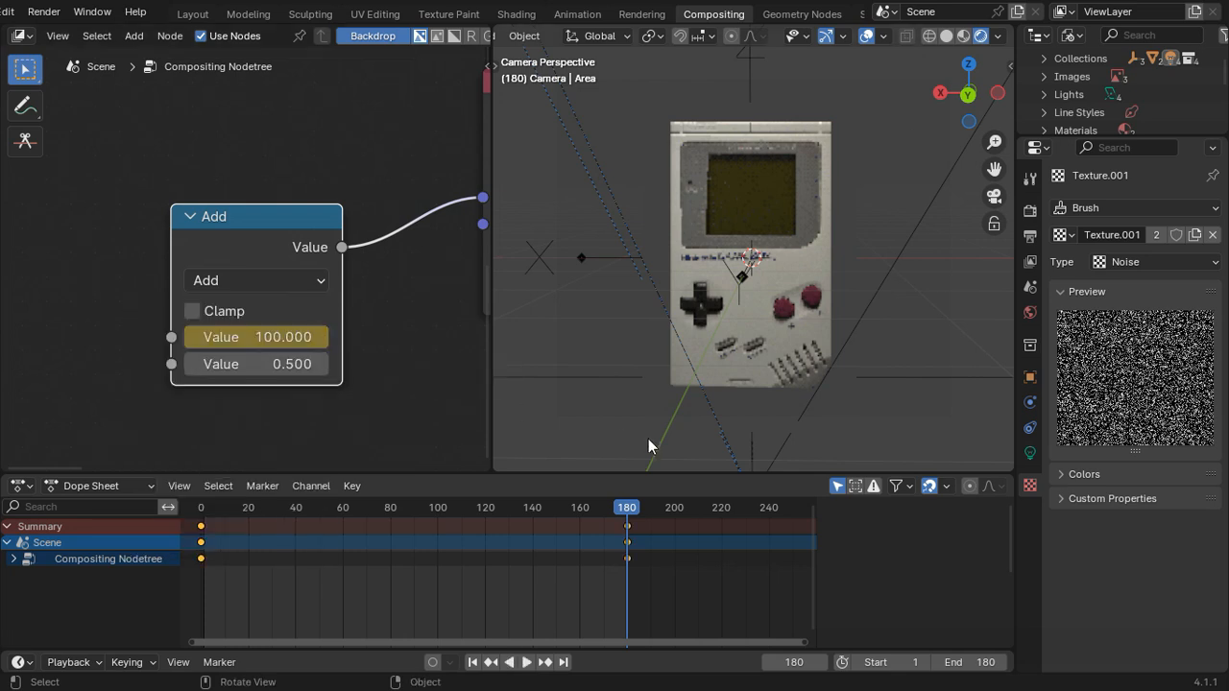
Step: Set the Add node's second Value to 25 and play back the animation to check the noise
{"action": "left_click", "coordinate": [260, 365]}
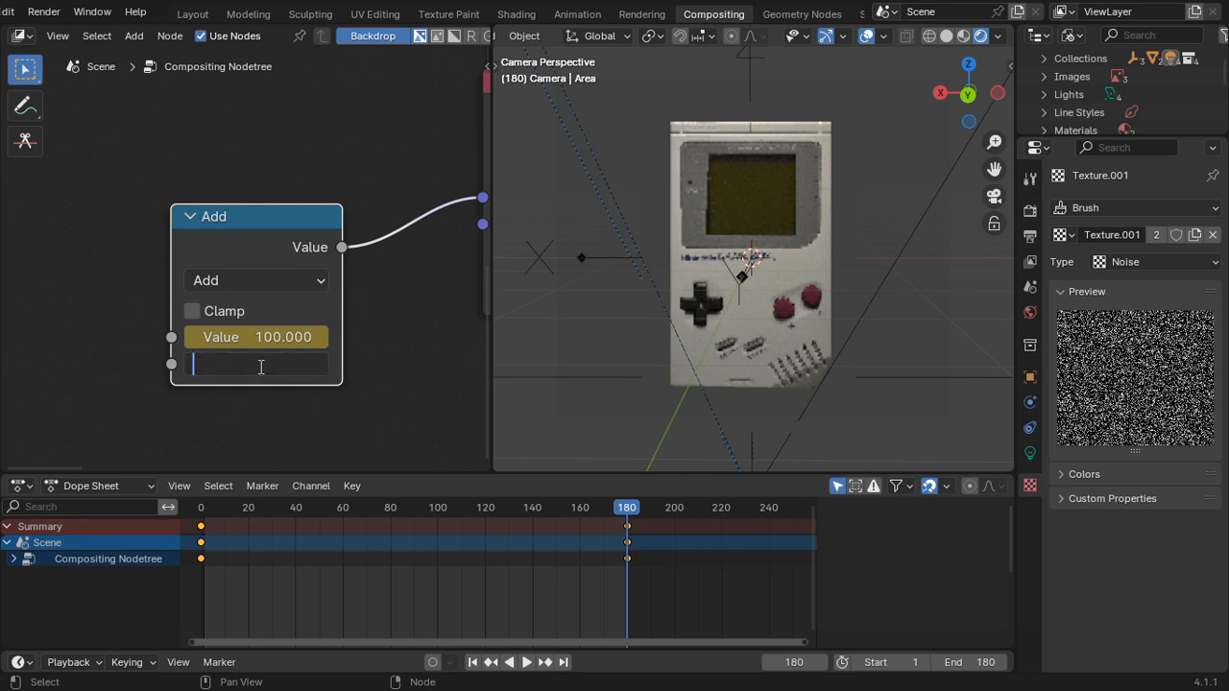
{"action": "key", "text": "Return"}
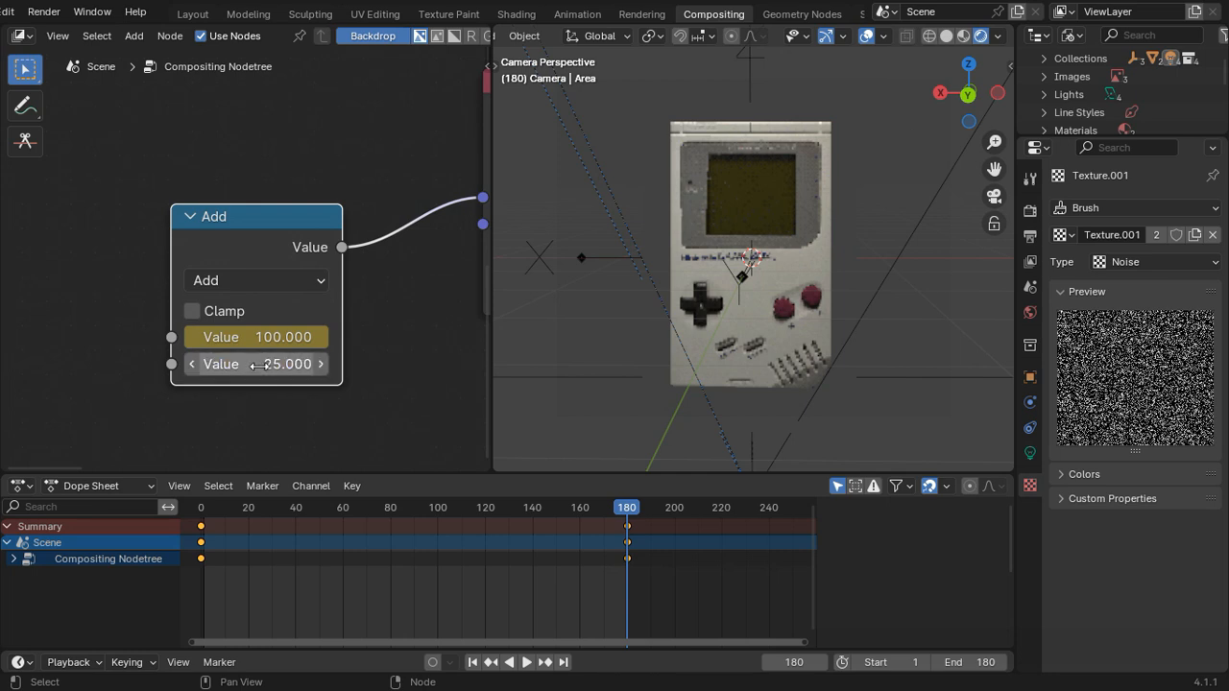
{"action": "key", "text": "space"}
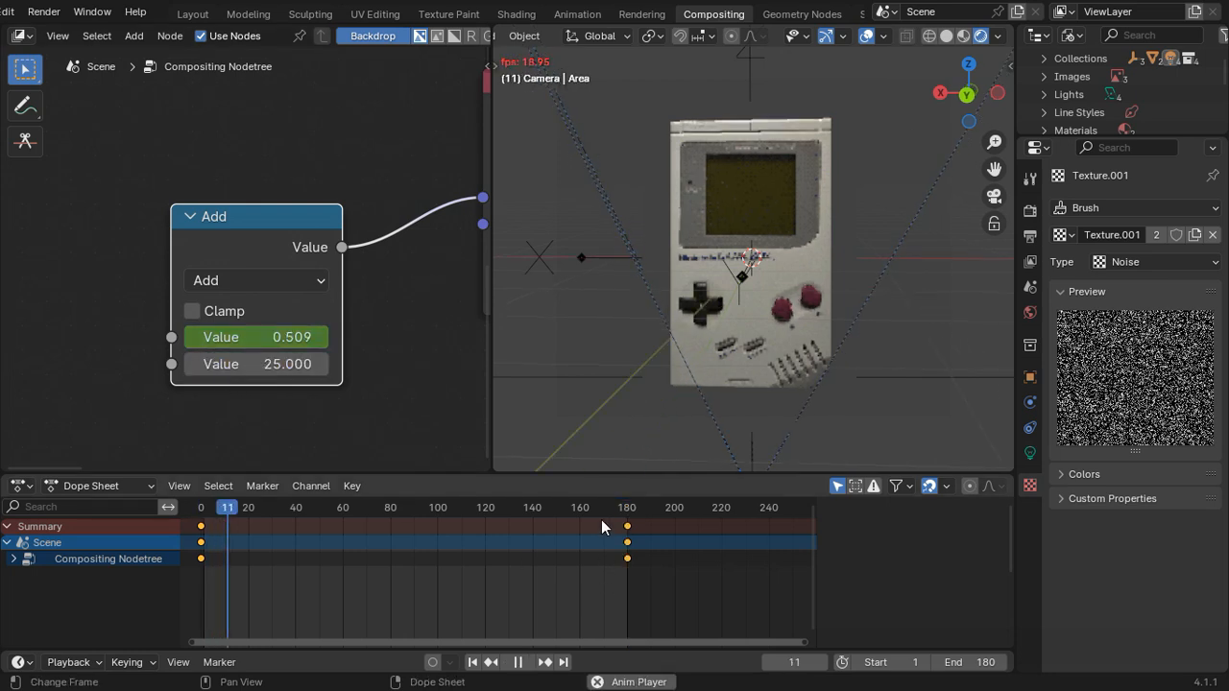
{"action": "middle_click_drag", "start_coordinate": [339, 195], "coordinate": [467, 458]}
{"action": "key", "text": "space"}
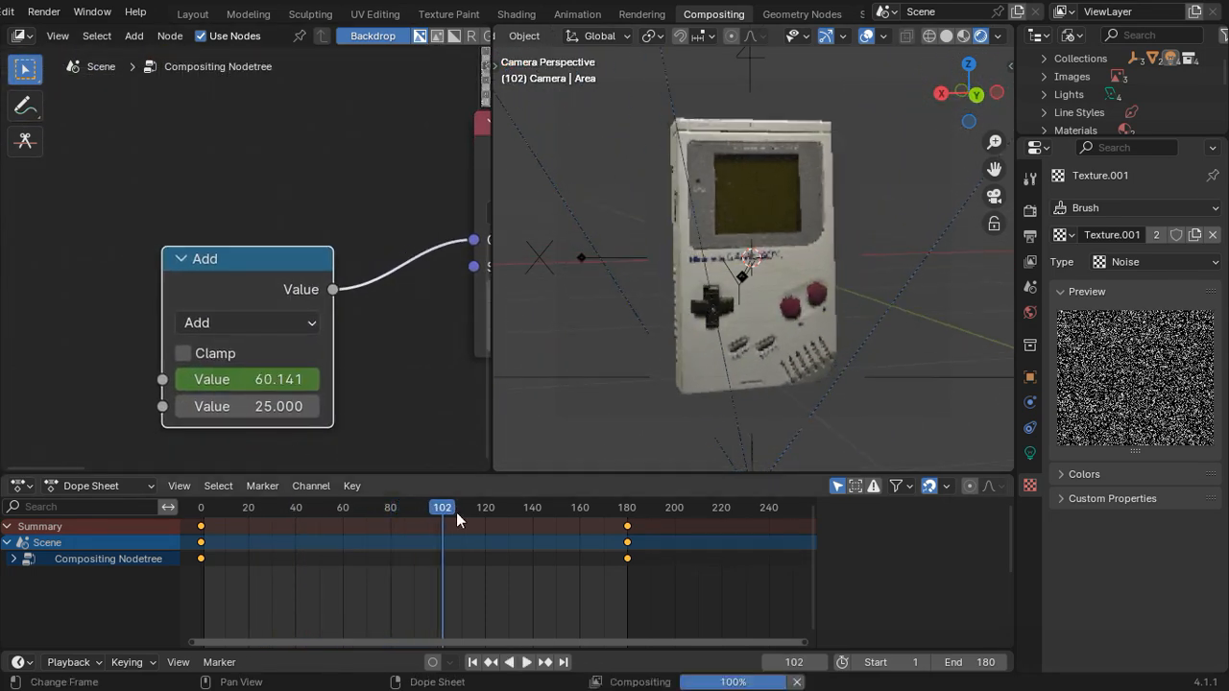
Step: Return to frame 0, set the Add node's first Value to 50 and insert a keyframe on it
{"action": "left_click_drag", "start_coordinate": [352, 542], "coordinate": [197, 572]}
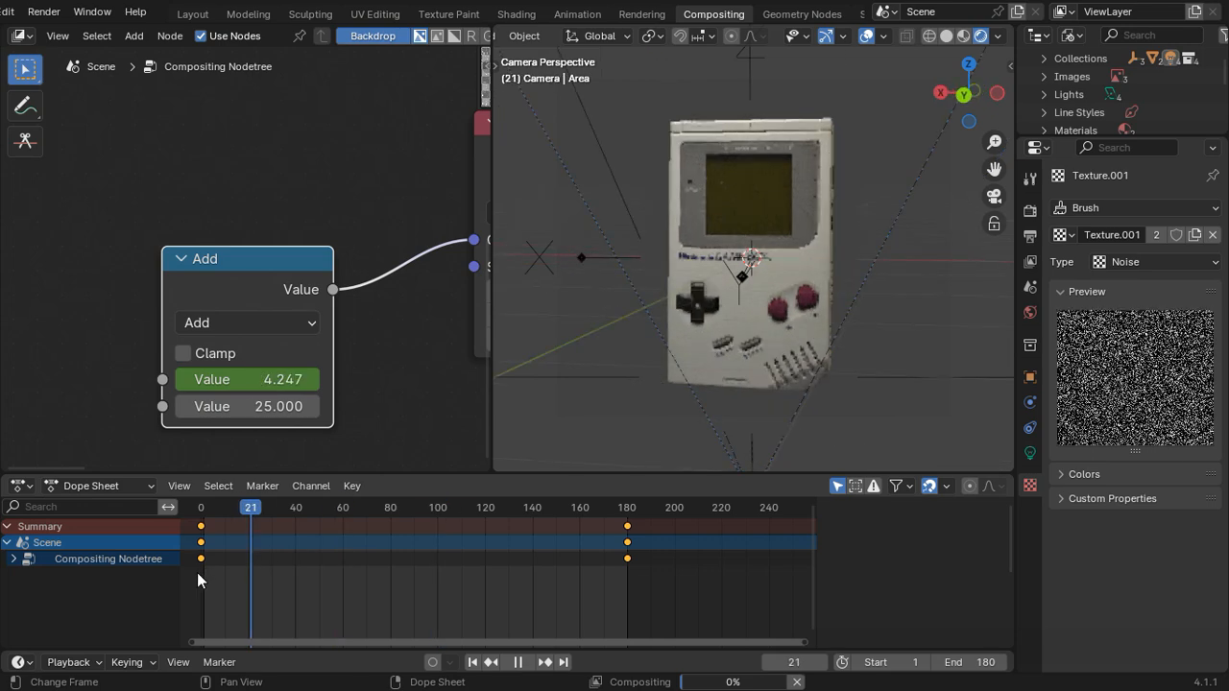
{"action": "right_click", "coordinate": [251, 380]}
{"action": "left_click", "coordinate": [285, 381]}
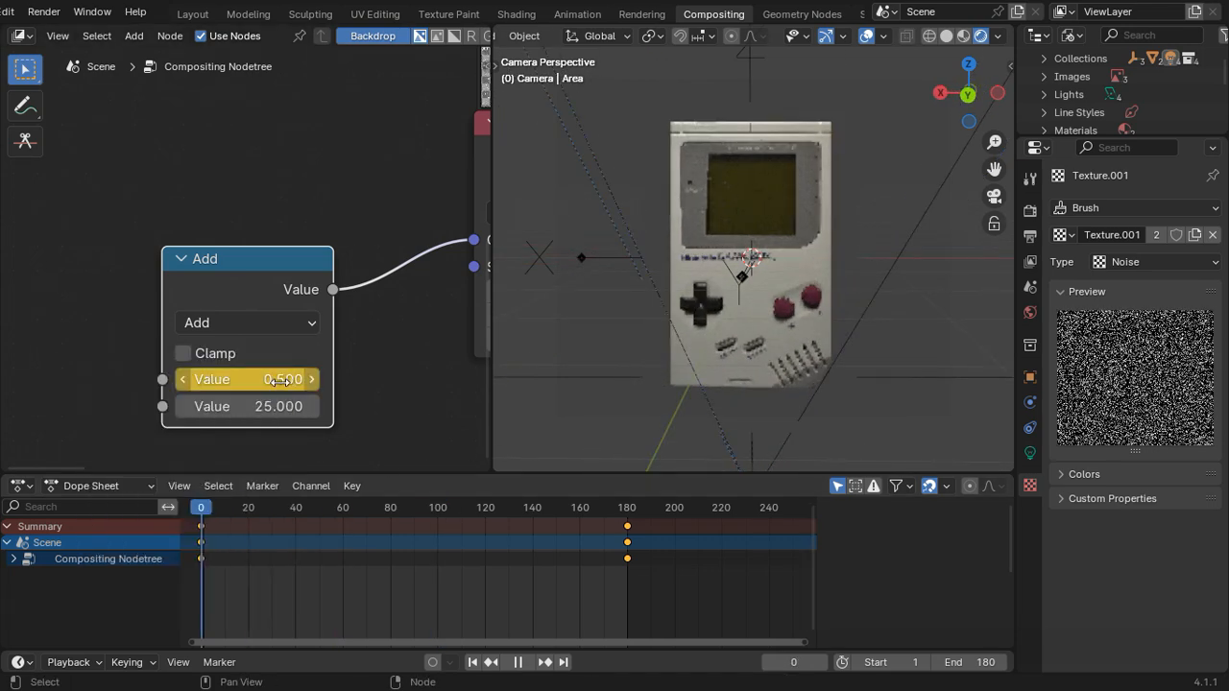
{"action": "left_click", "coordinate": [278, 380]}
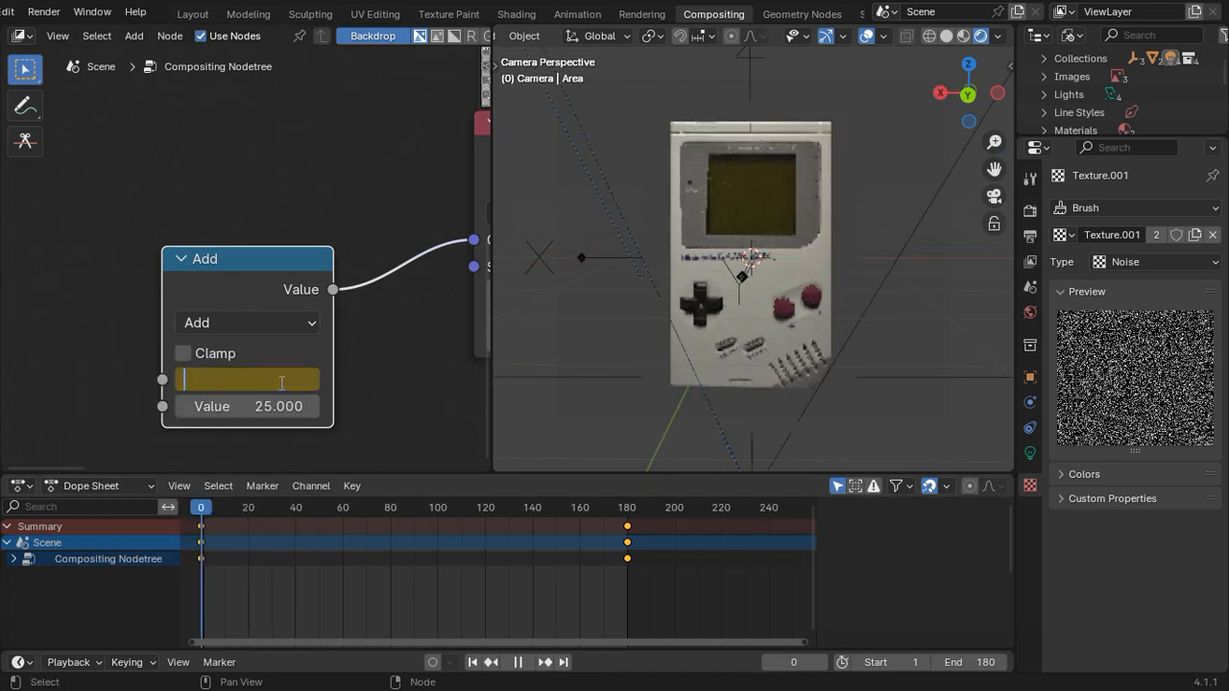
{"action": "type", "text": "50"}
{"action": "key", "text": "Return"}
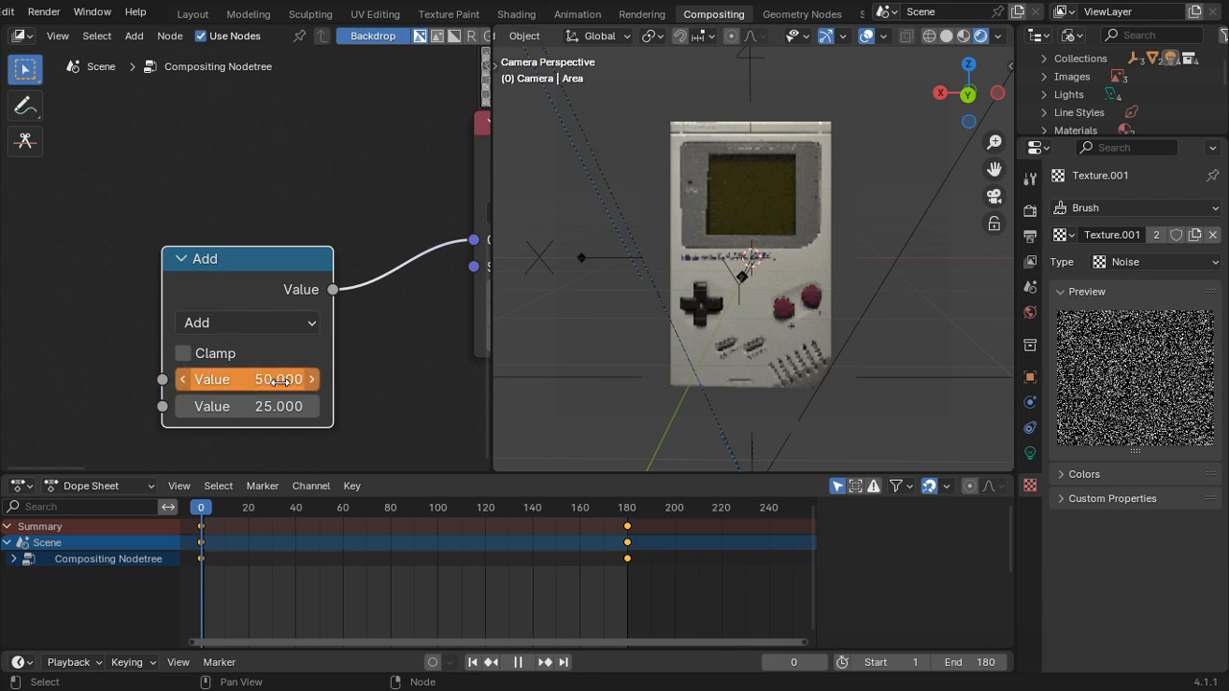
{"action": "right_click", "coordinate": [282, 380]}
{"action": "left_click", "coordinate": [278, 380]}
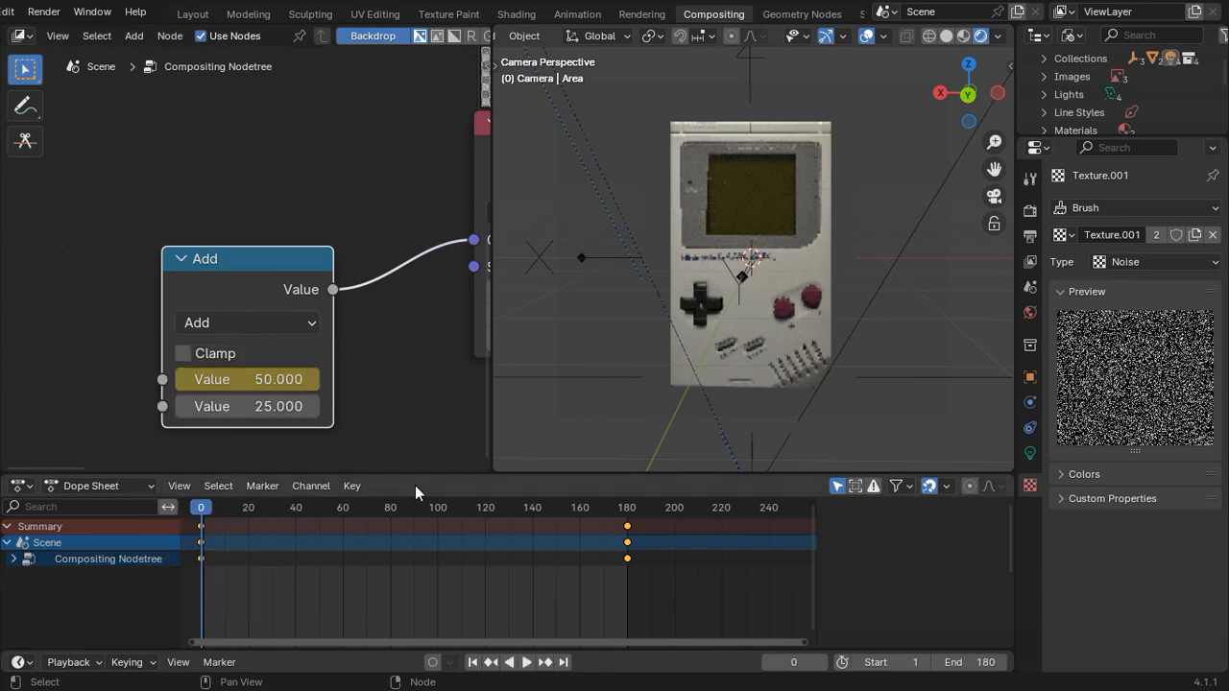
Step: Play the animation and raise the Mix node's Fac to 0.025 while it runs
{"action": "key", "text": "space"}
{"action": "middle_click_drag", "start_coordinate": [81, 309], "coordinate": [120, 484]}
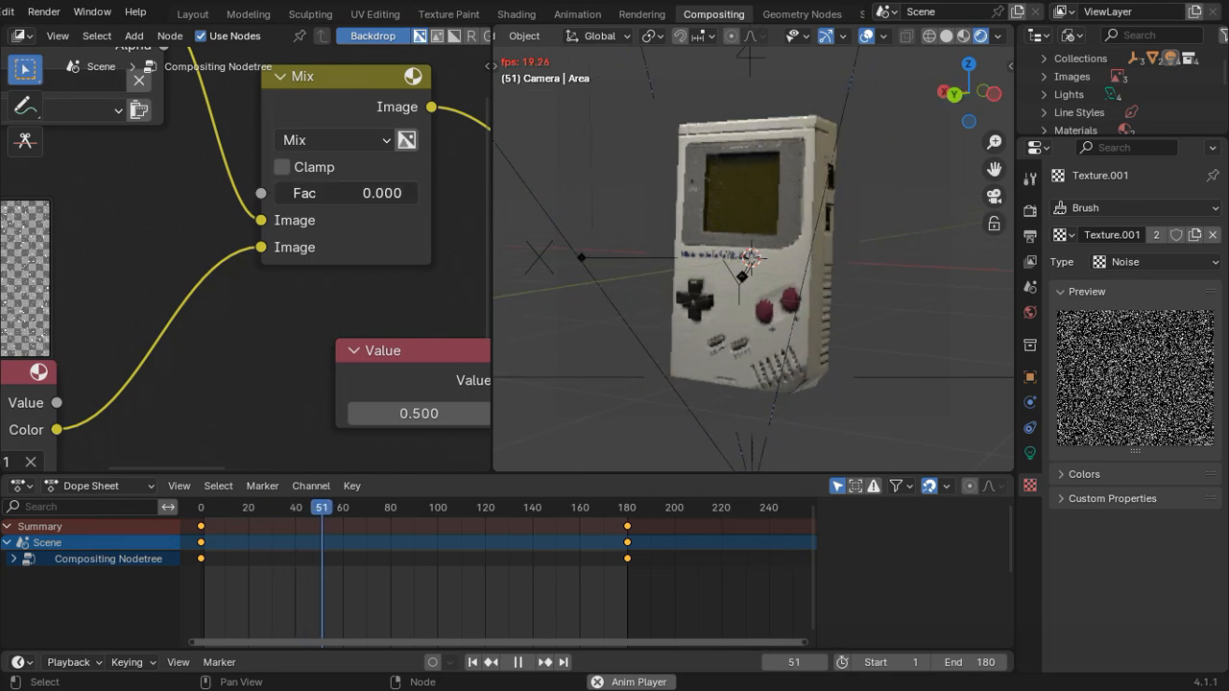
{"action": "mouse_move", "coordinate": [311, 197]}
{"action": "left_mouse_down"}
{"action": "mouse_move", "coordinate": [326, 197]}
{"action": "mouse_move", "coordinate": [315, 197]}
{"action": "left_mouse_up"}
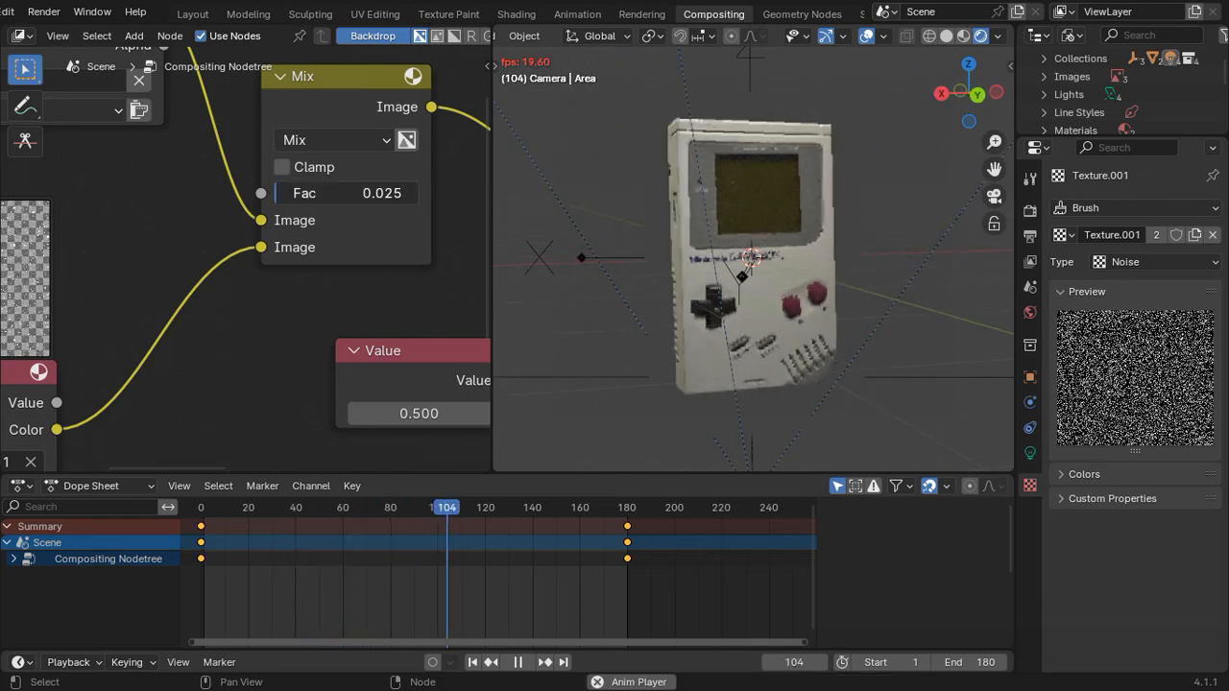
{"action": "middle_click_drag", "start_coordinate": [223, 290], "coordinate": [282, 266]}
{"action": "scroll", "coordinate": [151, 427], "scroll_direction": "down", "scroll_amount": 3}
{"action": "scroll", "coordinate": [281, 306], "scroll_direction": "down", "scroll_amount": 4}
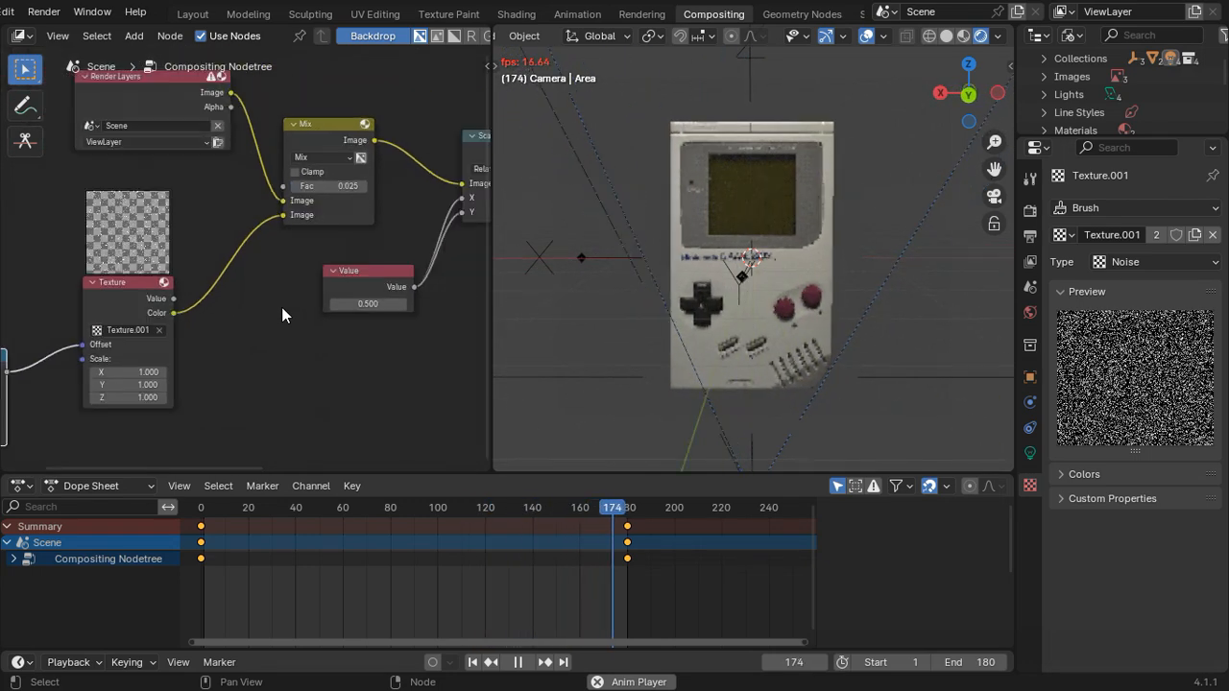
{"action": "scroll", "coordinate": [288, 359], "scroll_direction": "down", "scroll_amount": 4}
{"action": "scroll", "coordinate": [288, 361], "scroll_direction": "down", "scroll_amount": 1}
{"action": "middle_click_drag", "start_coordinate": [268, 372], "coordinate": [215, 381]}
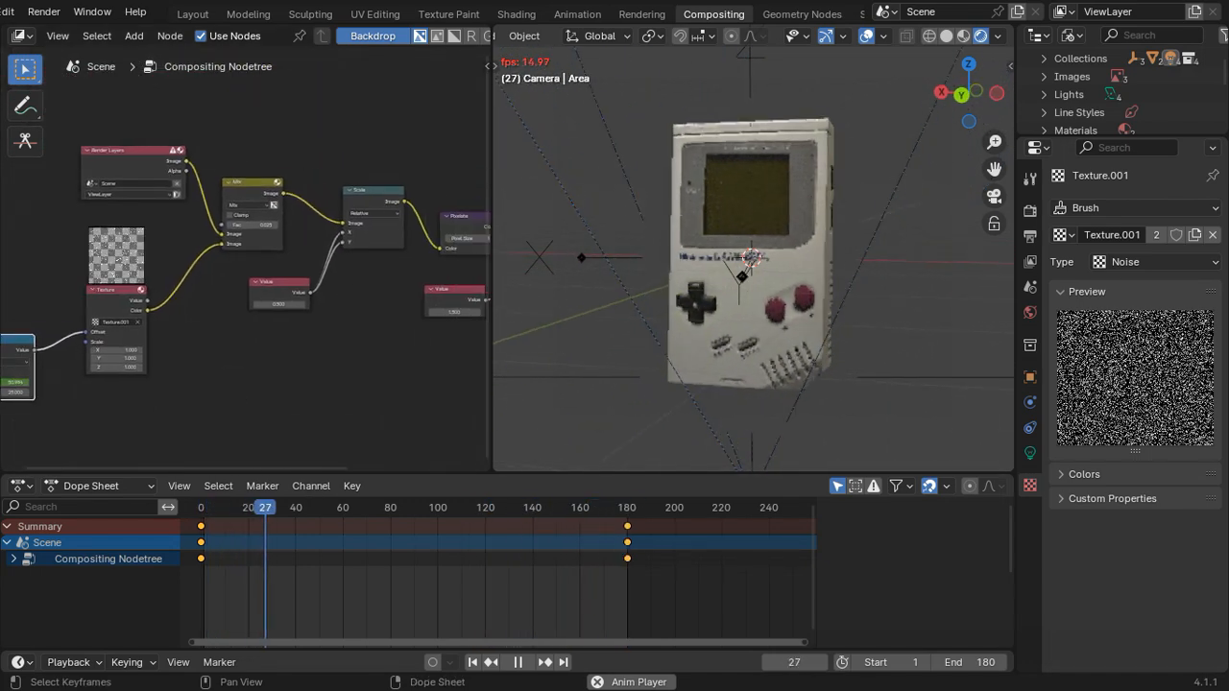